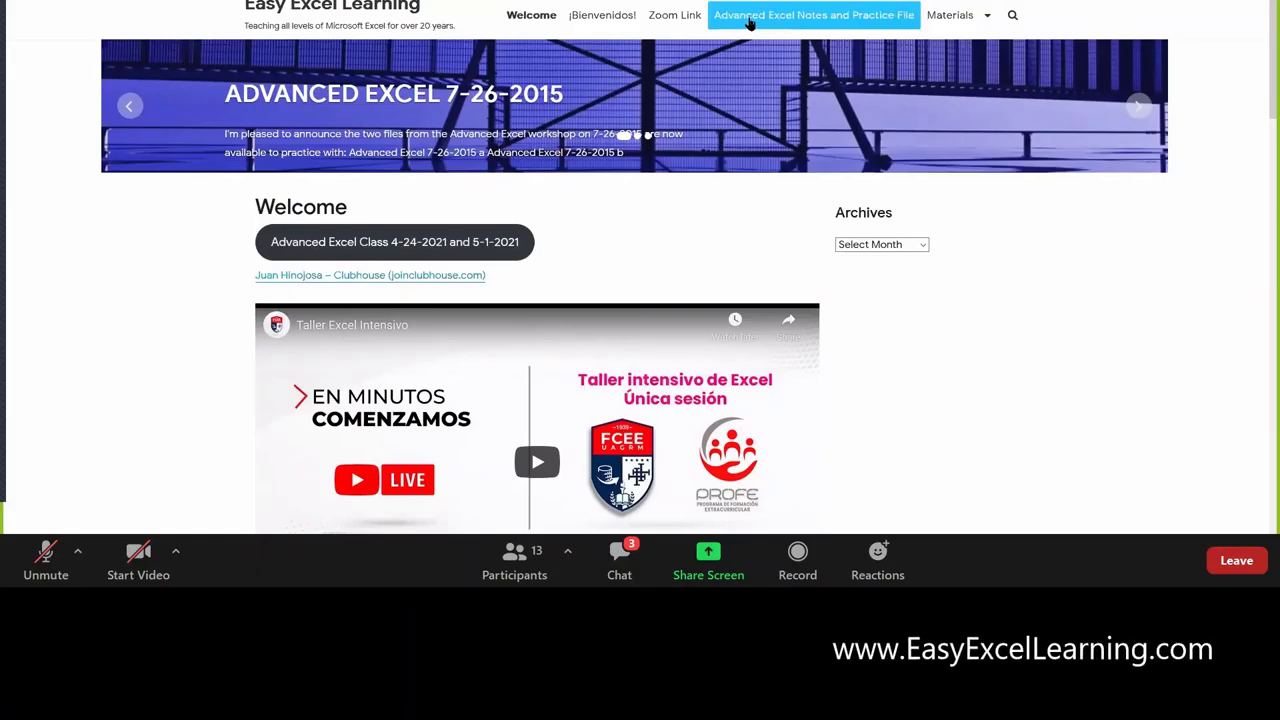
Open the Advanced Excel Notes and Practice File page on Easy Excel Learning
click(755, 20)
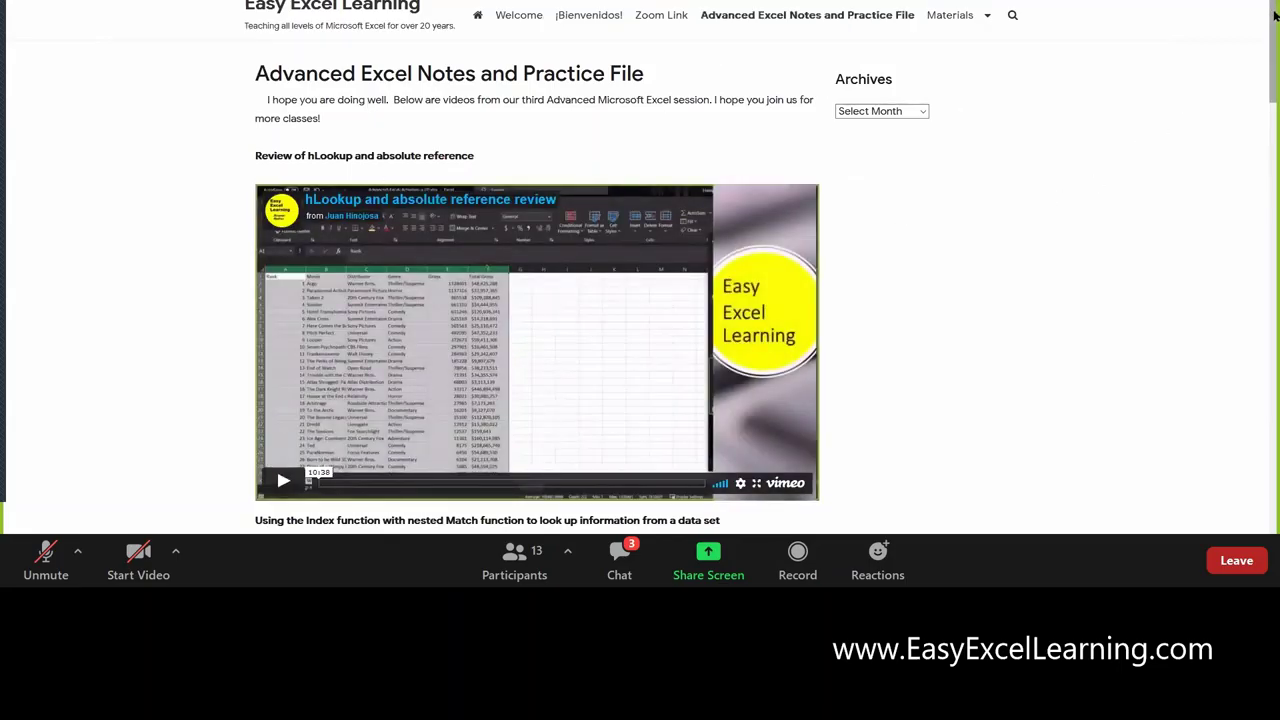
scroll(1275, 15, down, 4)
scroll(1267, 17, up, 1)
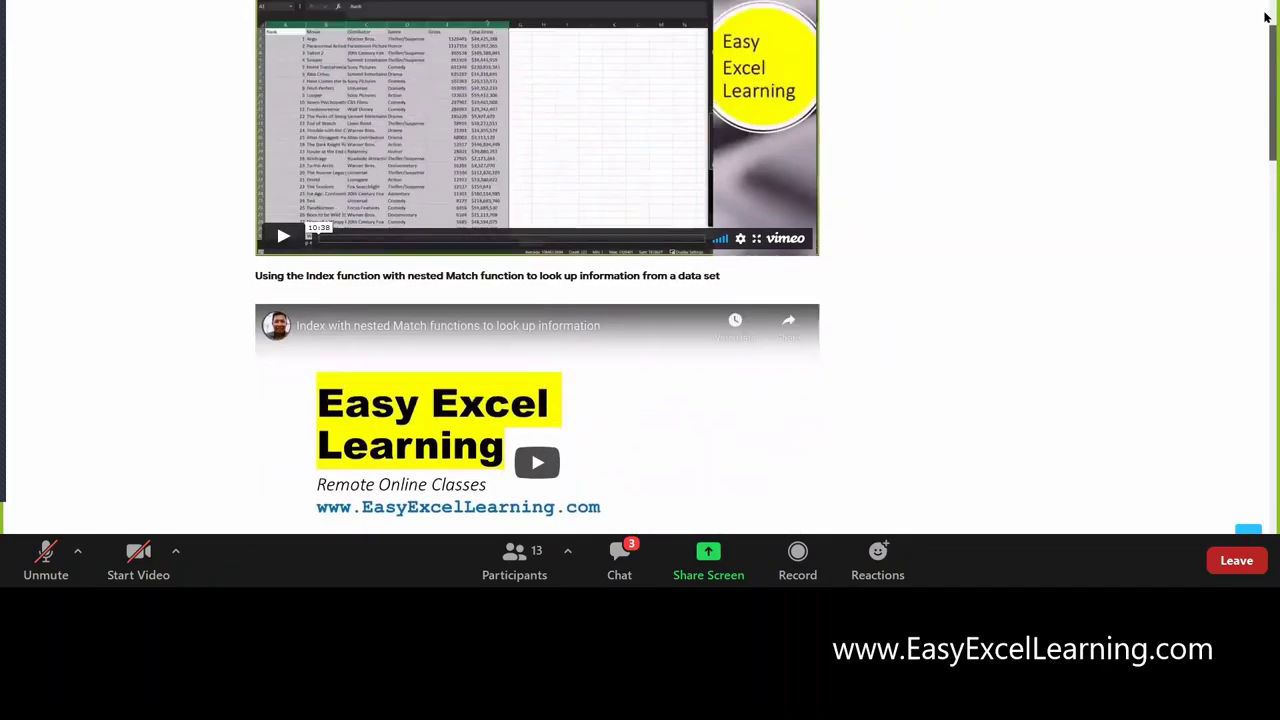
scroll(1267, 17, up, 3)
scroll(1263, 60, down, 4)
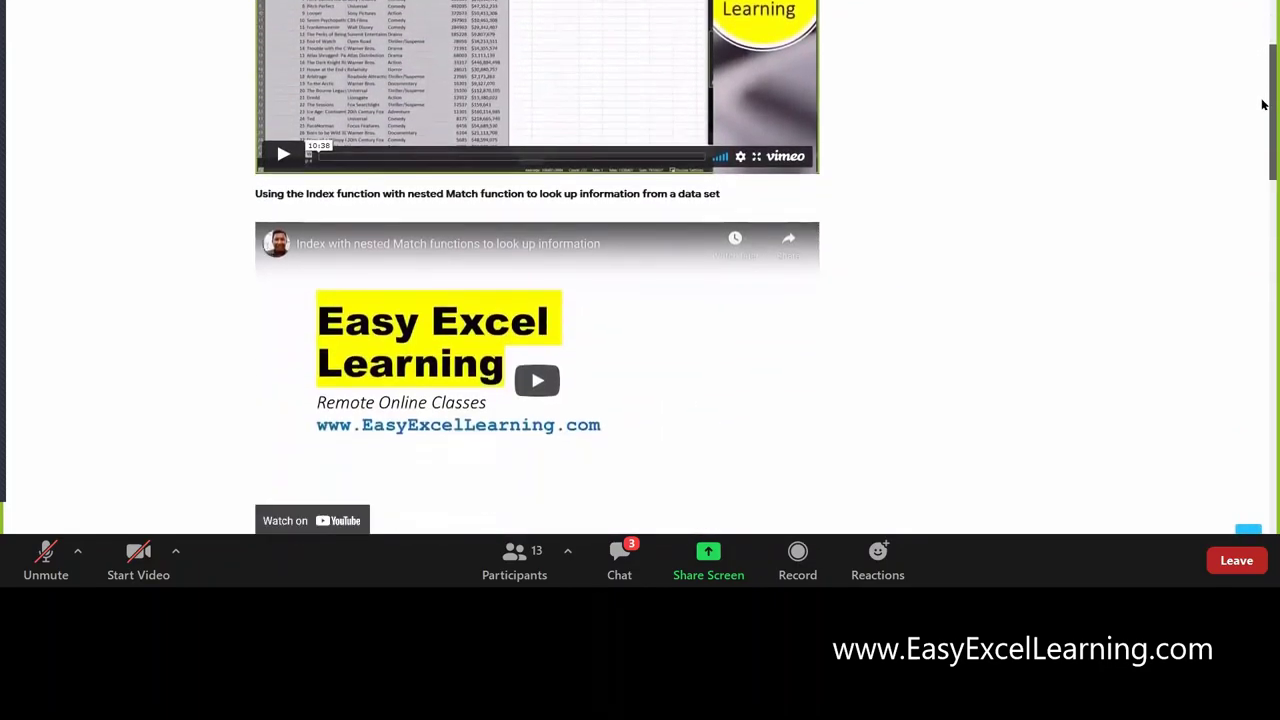
scroll(1263, 105, down, 4)
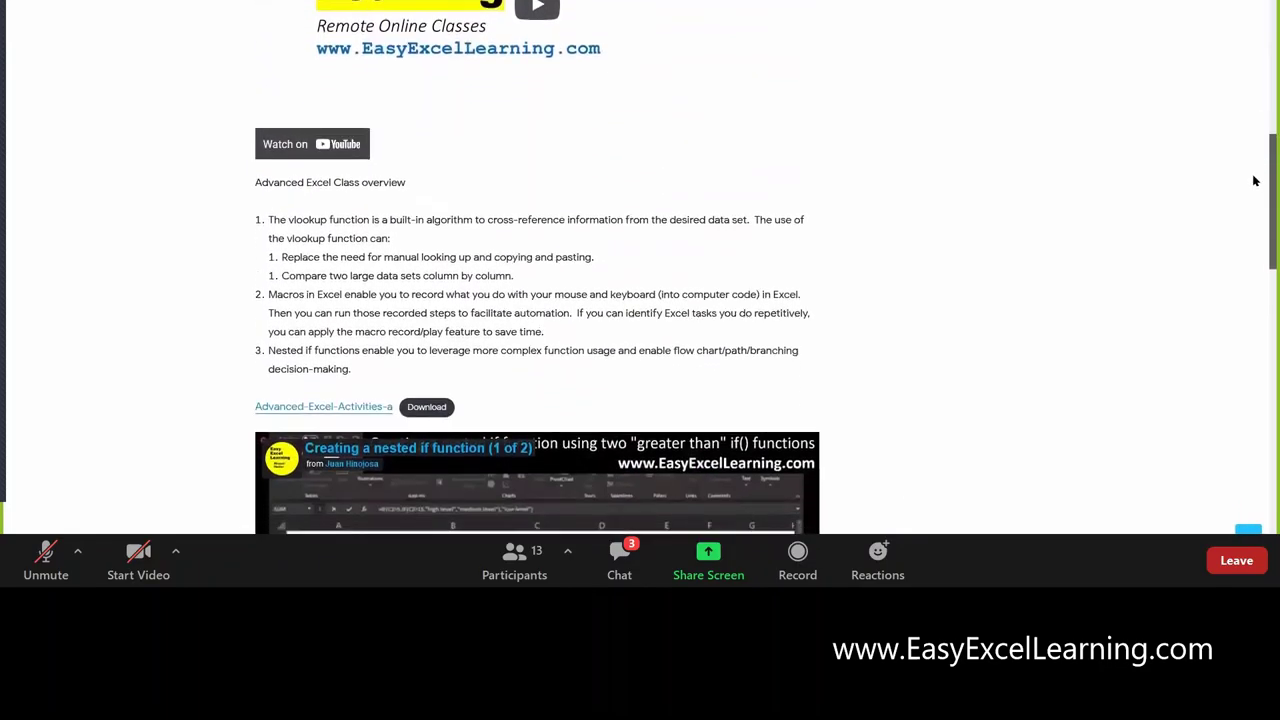
Scroll down to the 'Welcome to this morning's class' document and view it full screen
scroll(1255, 181, down, 2)
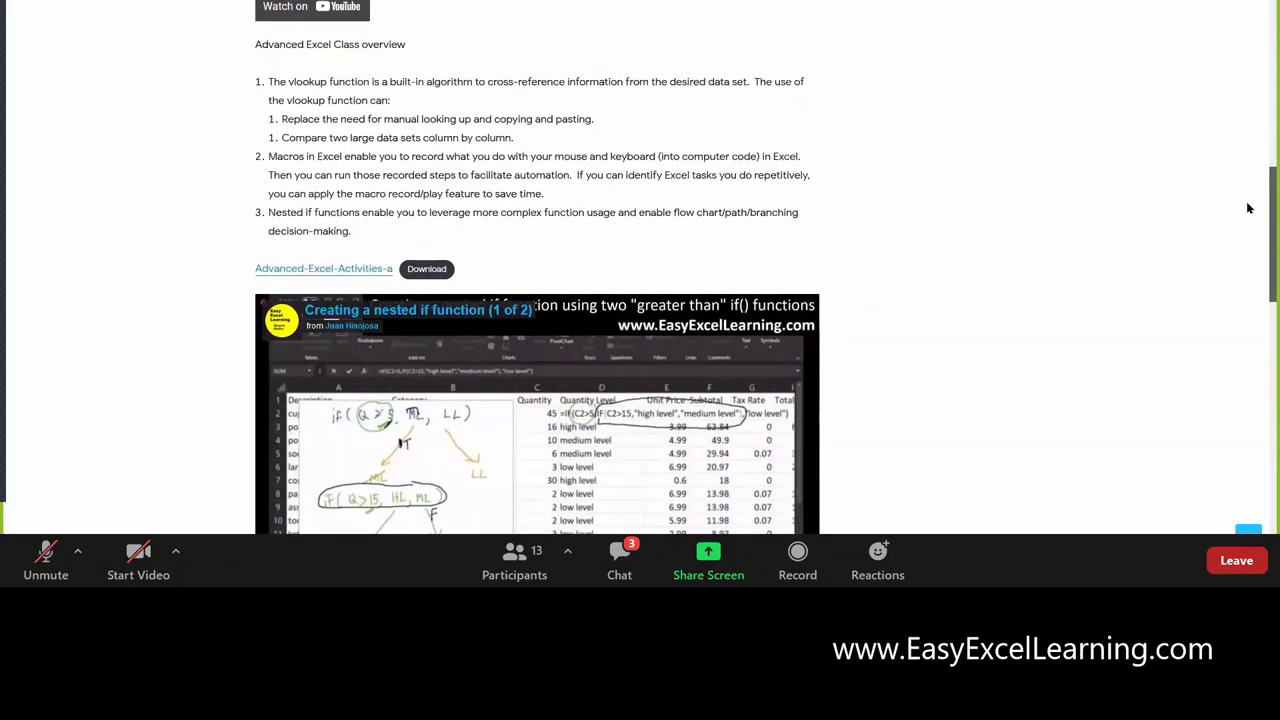
scroll(1268, 202, down, 1)
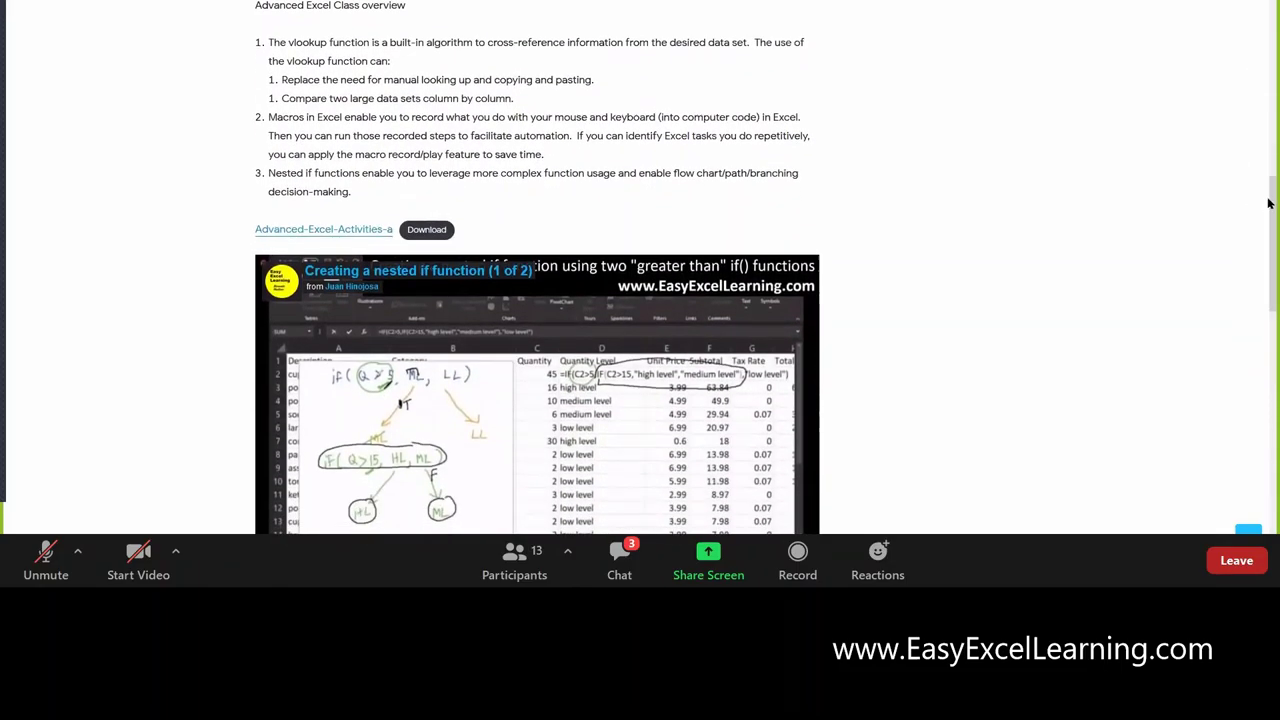
scroll(1268, 200, down, 2)
scroll(1268, 190, up, 5)
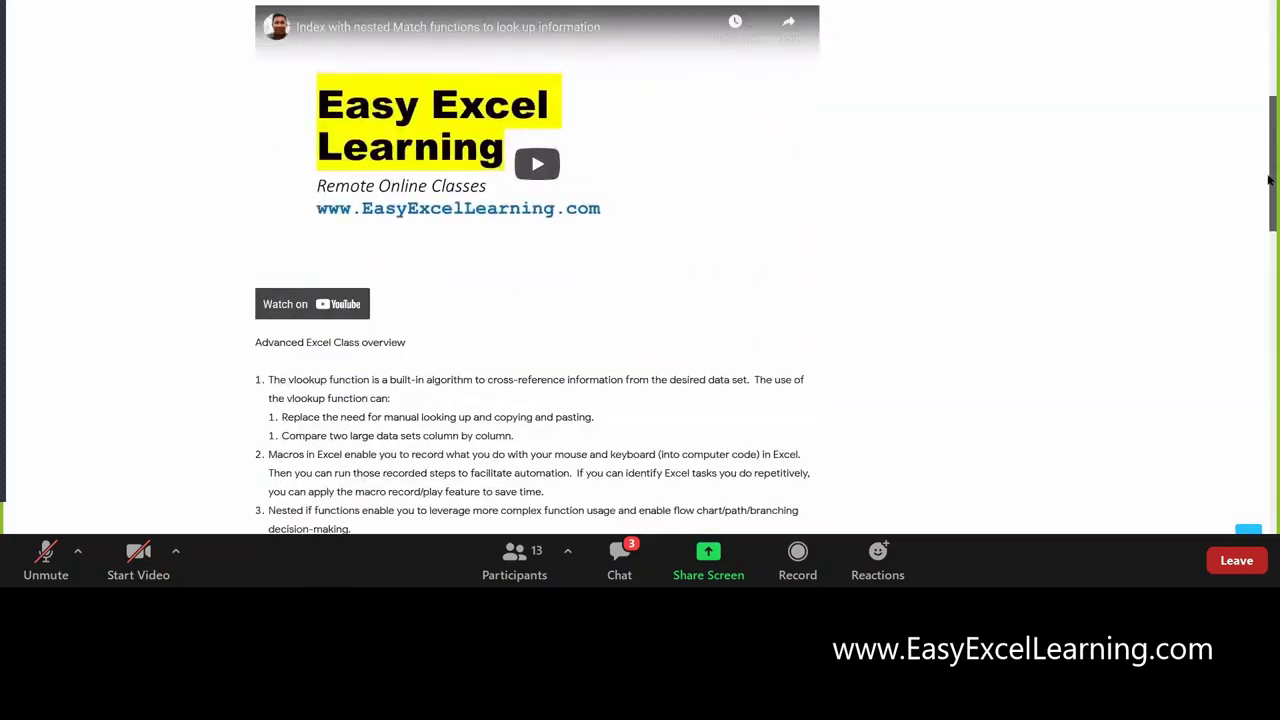
scroll(1268, 180, down, 8)
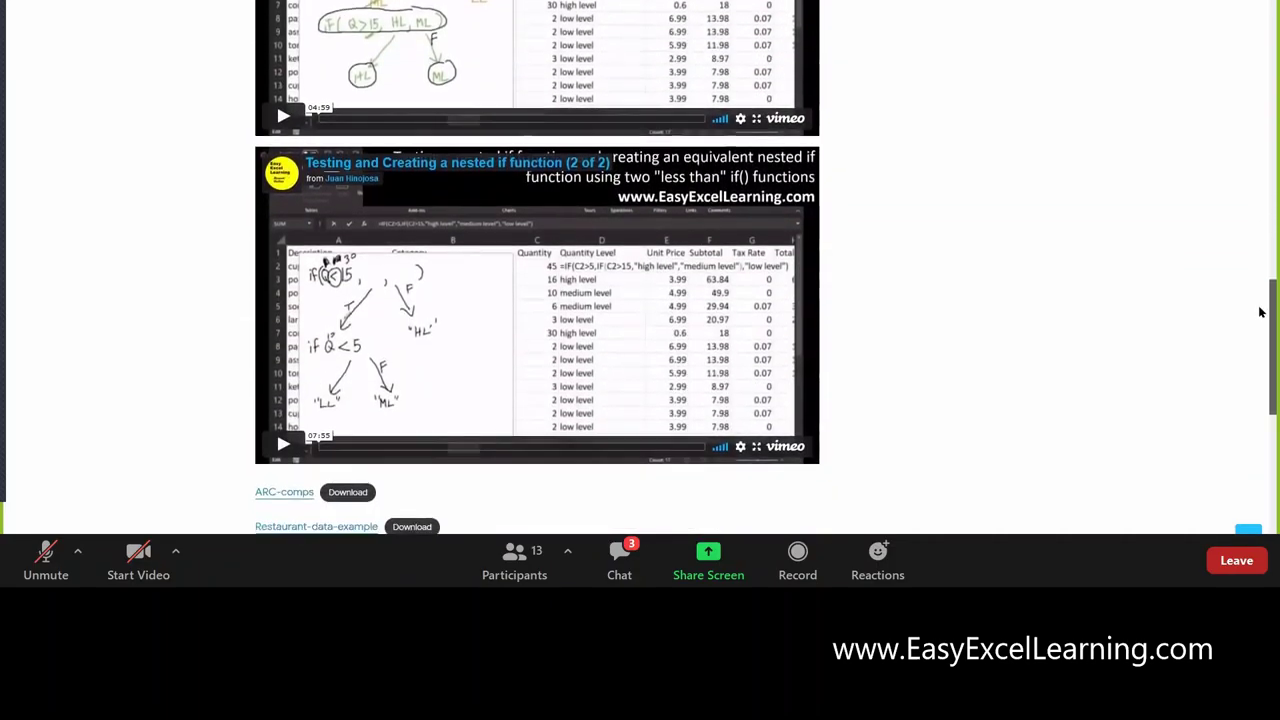
scroll(1260, 312, down, 5)
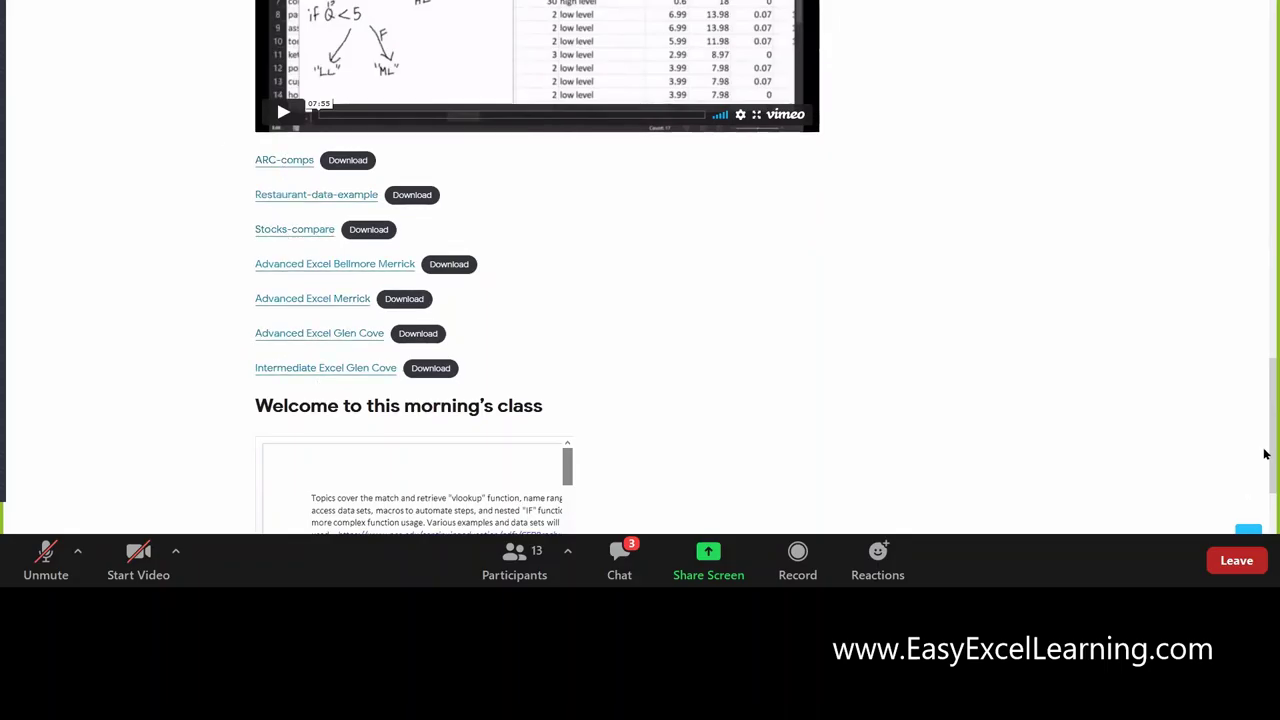
scroll(1270, 440, down, 2)
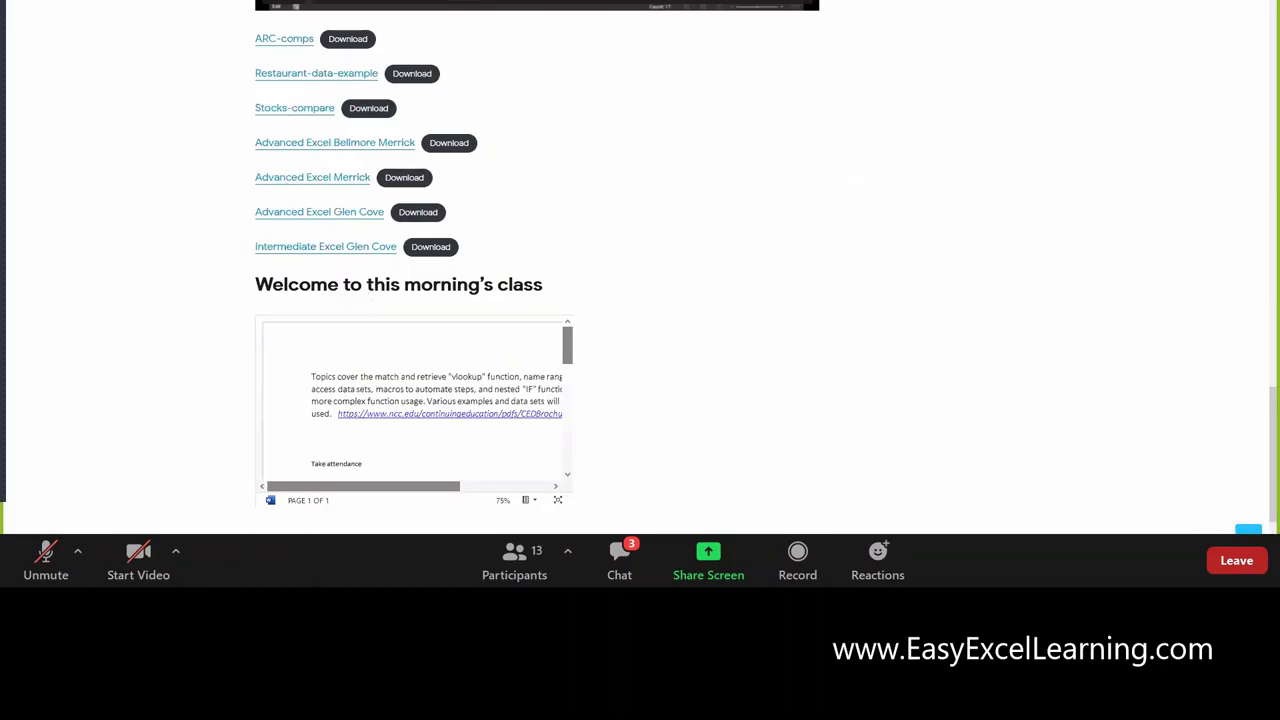
scroll(884, 508, down, 1)
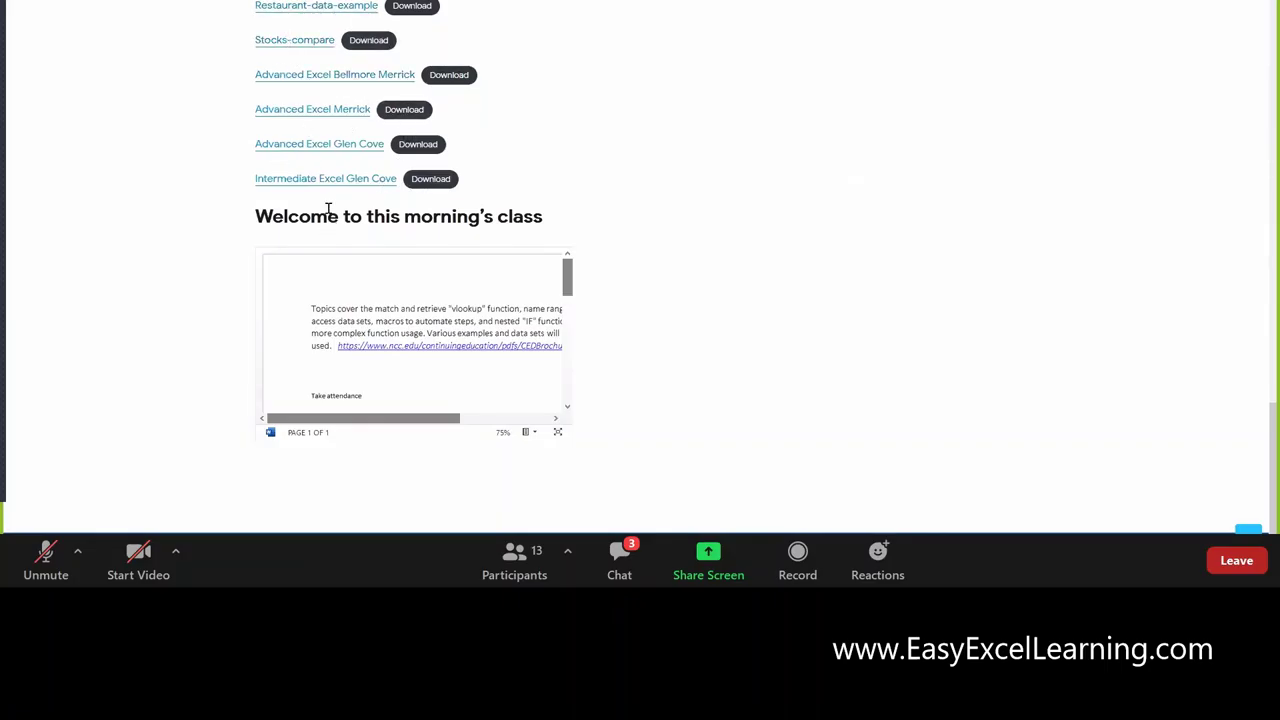
click(558, 433)
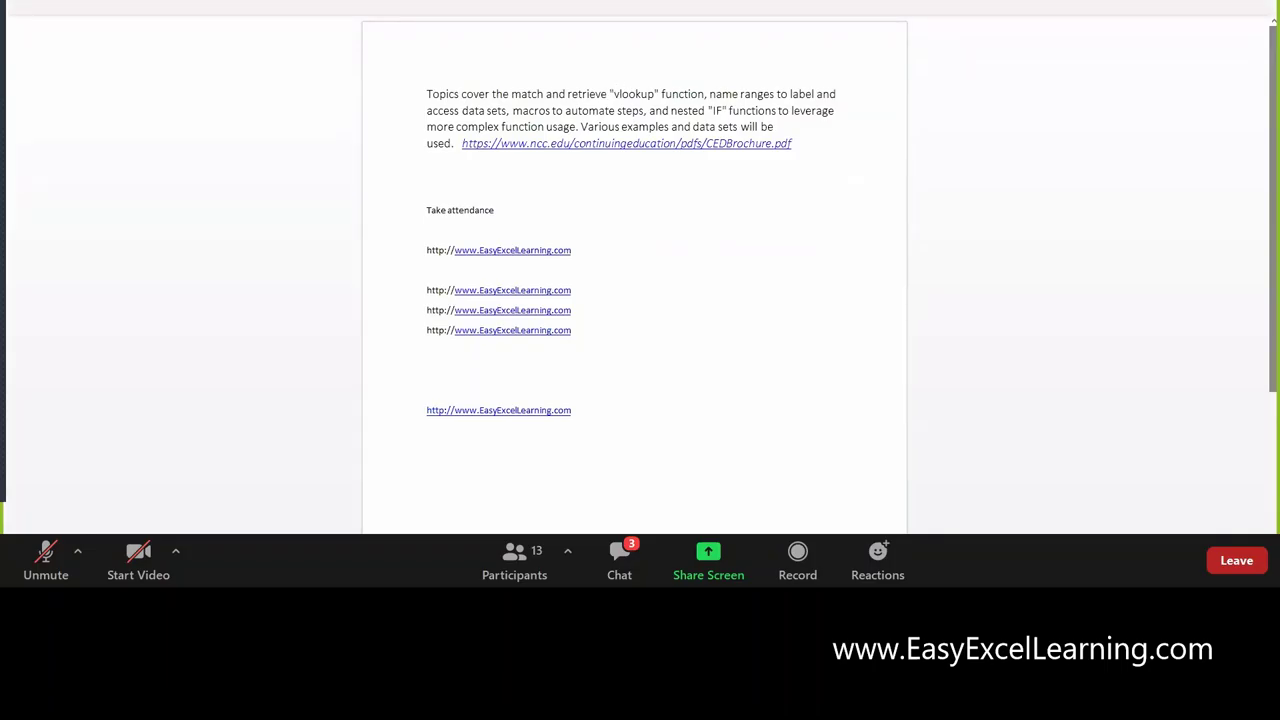
Exit the full-screen class notes document and scroll back up the page
key(Escape)
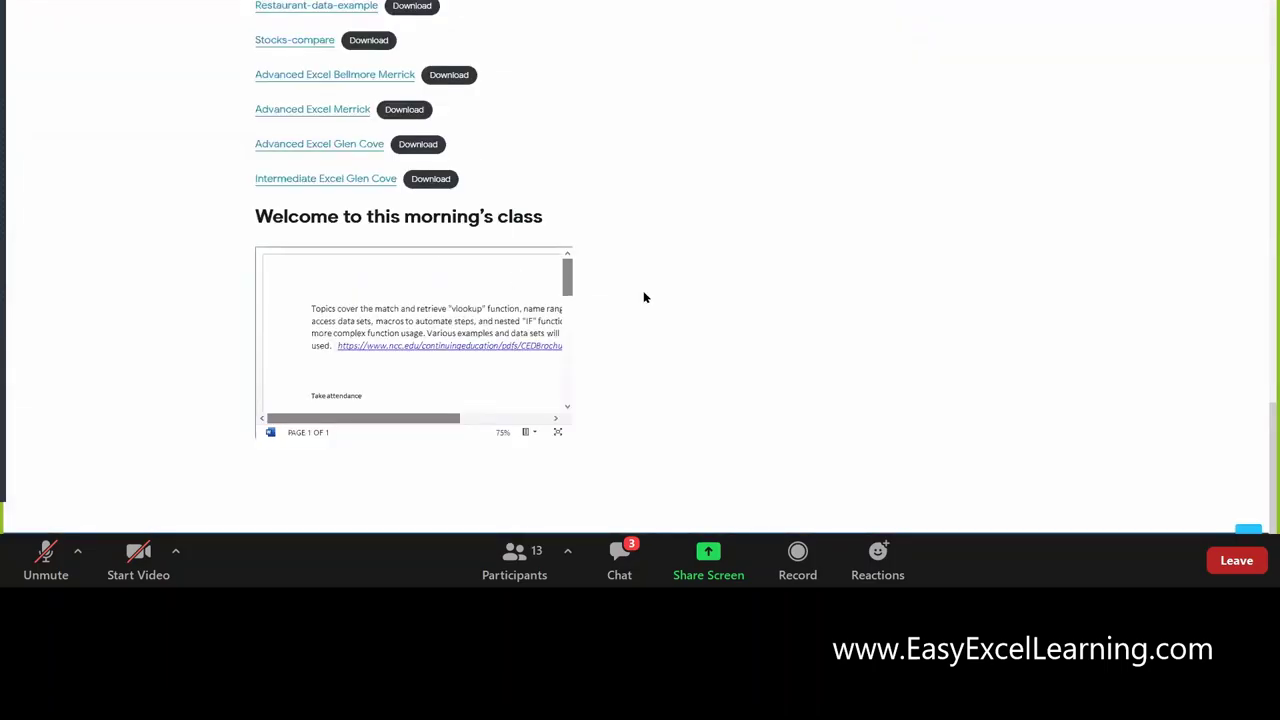
scroll(664, 279, up, 4)
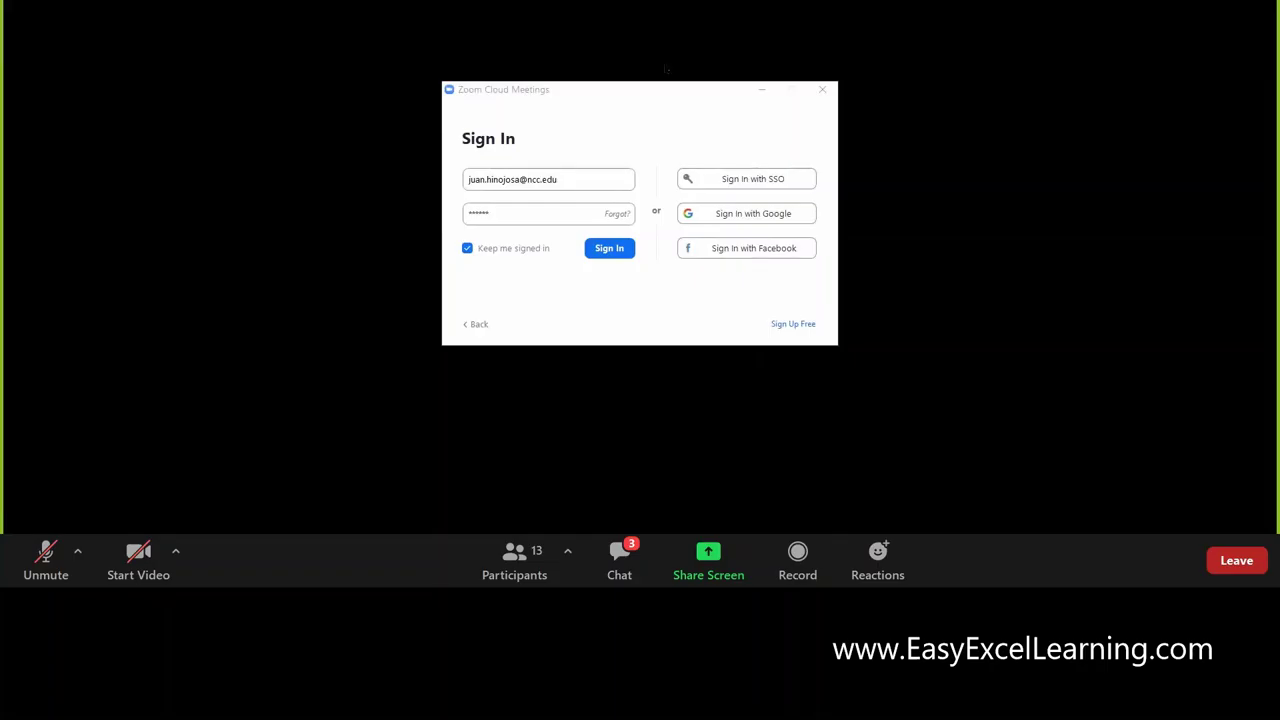
Close the Zoom Cloud Meetings sign-in window
click(1193, 209)
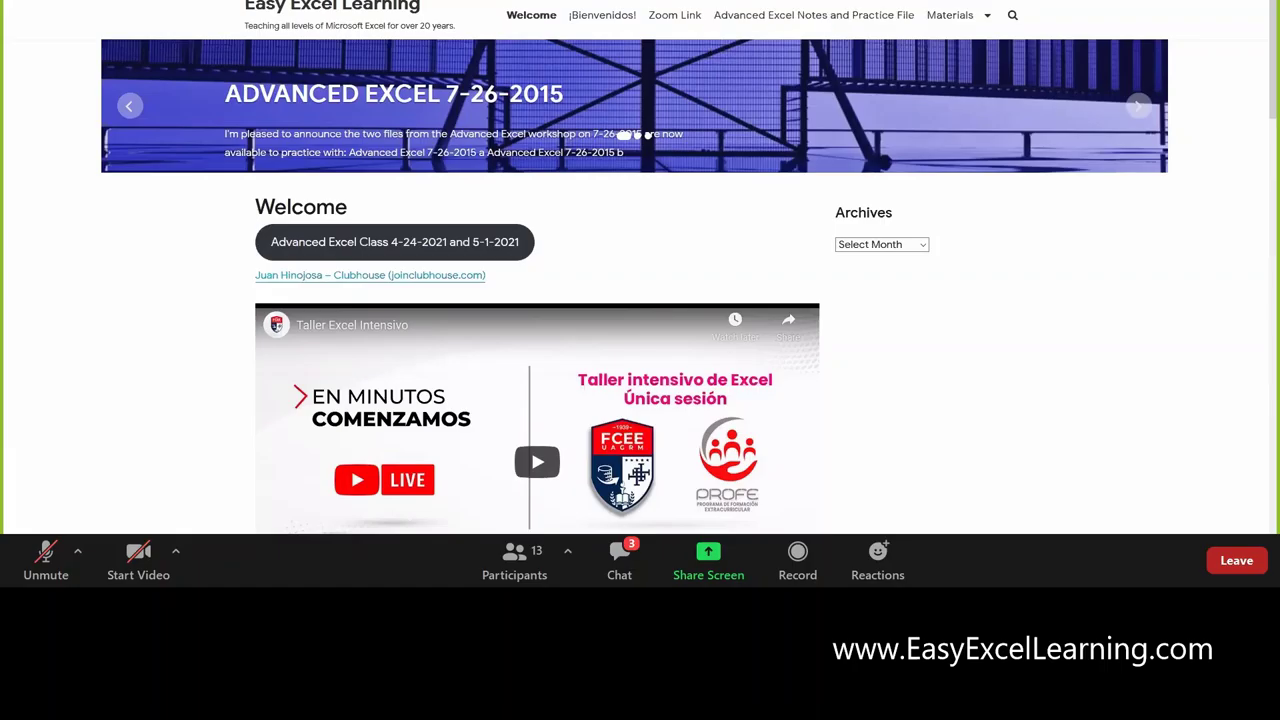
Reload the site, reopen the Advanced Excel Notes page, and scroll to the download links
key(F5)
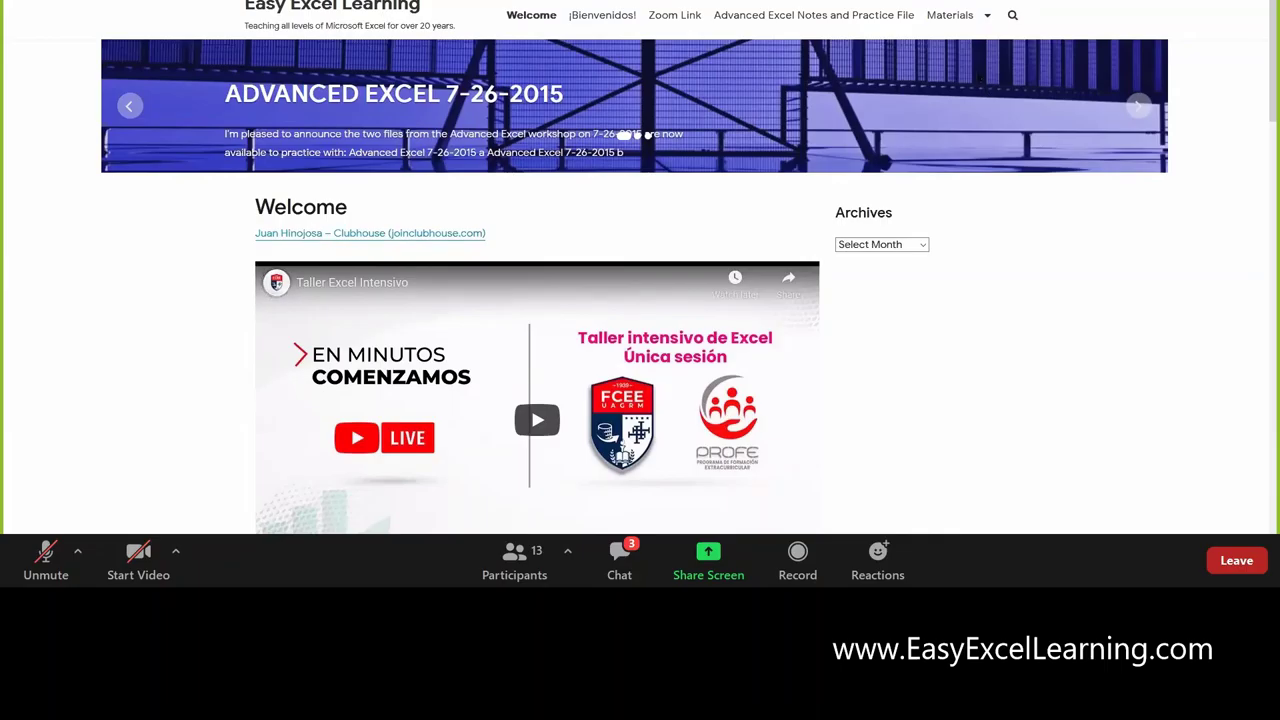
click(799, 16)
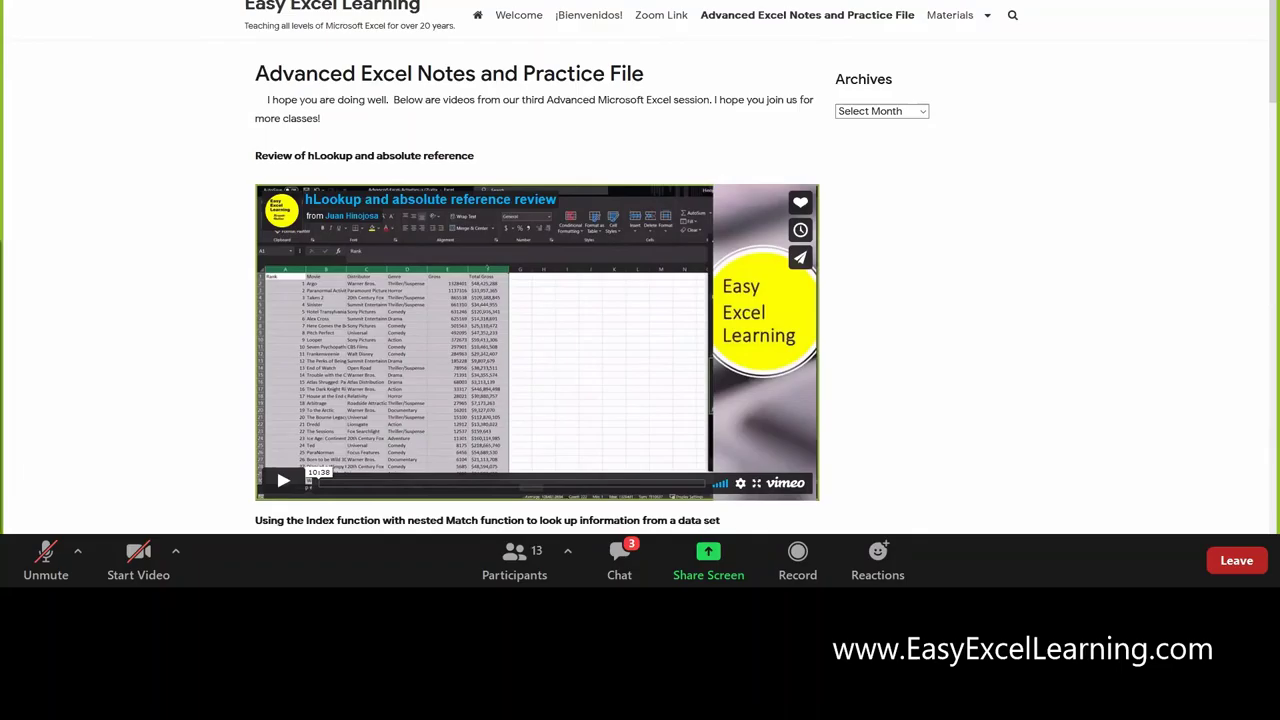
key(super+Down)
scroll(690, 370, down, 4)
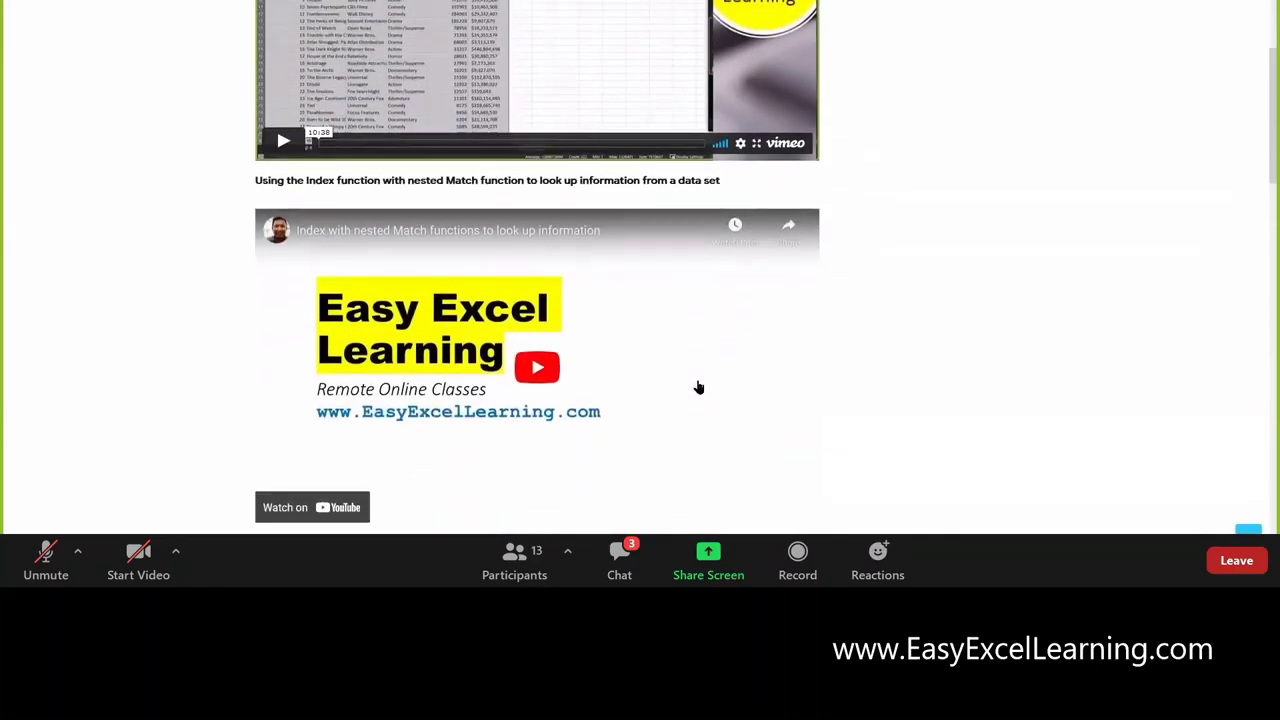
scroll(698, 387, down, 7)
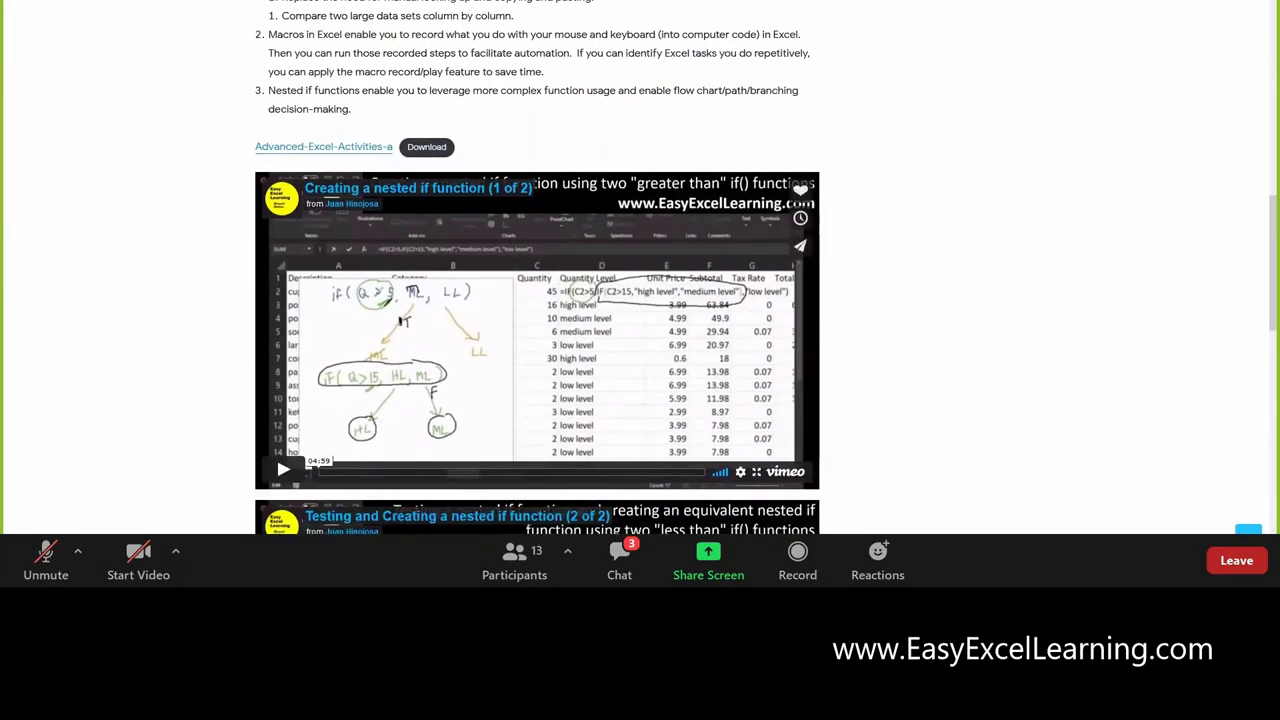
scroll(760, 450, down, 5)
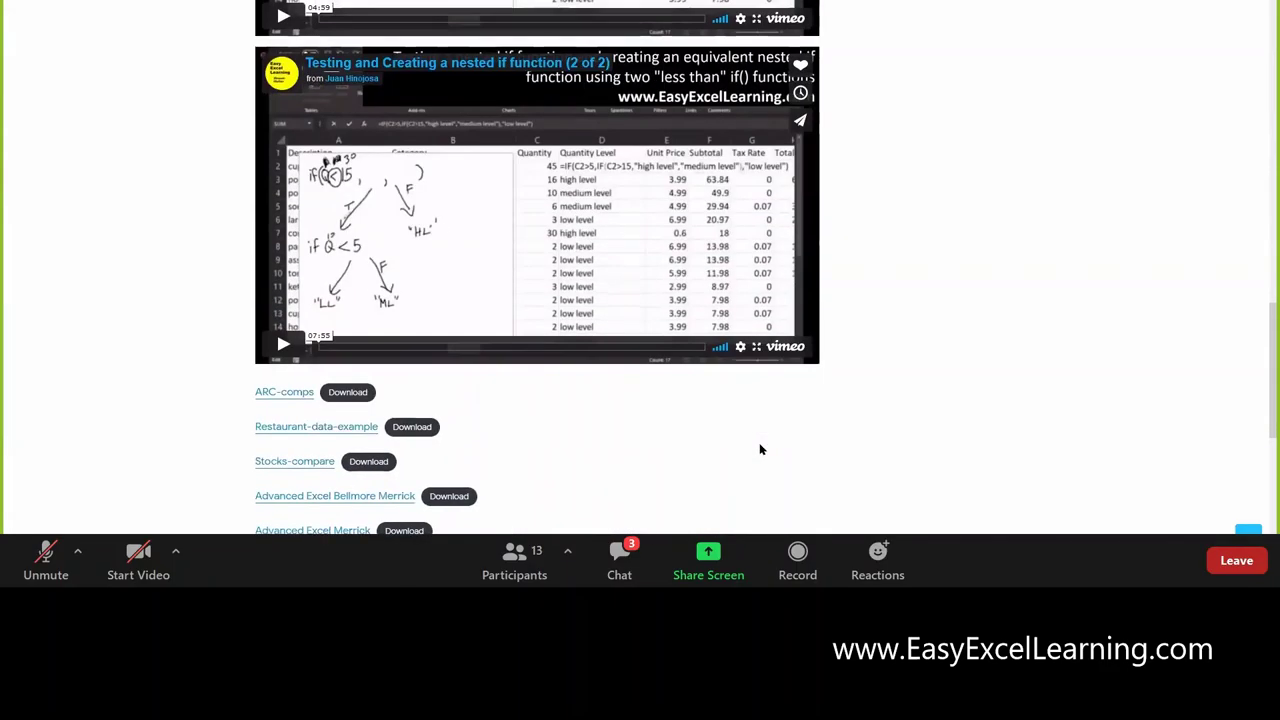
scroll(760, 450, down, 5)
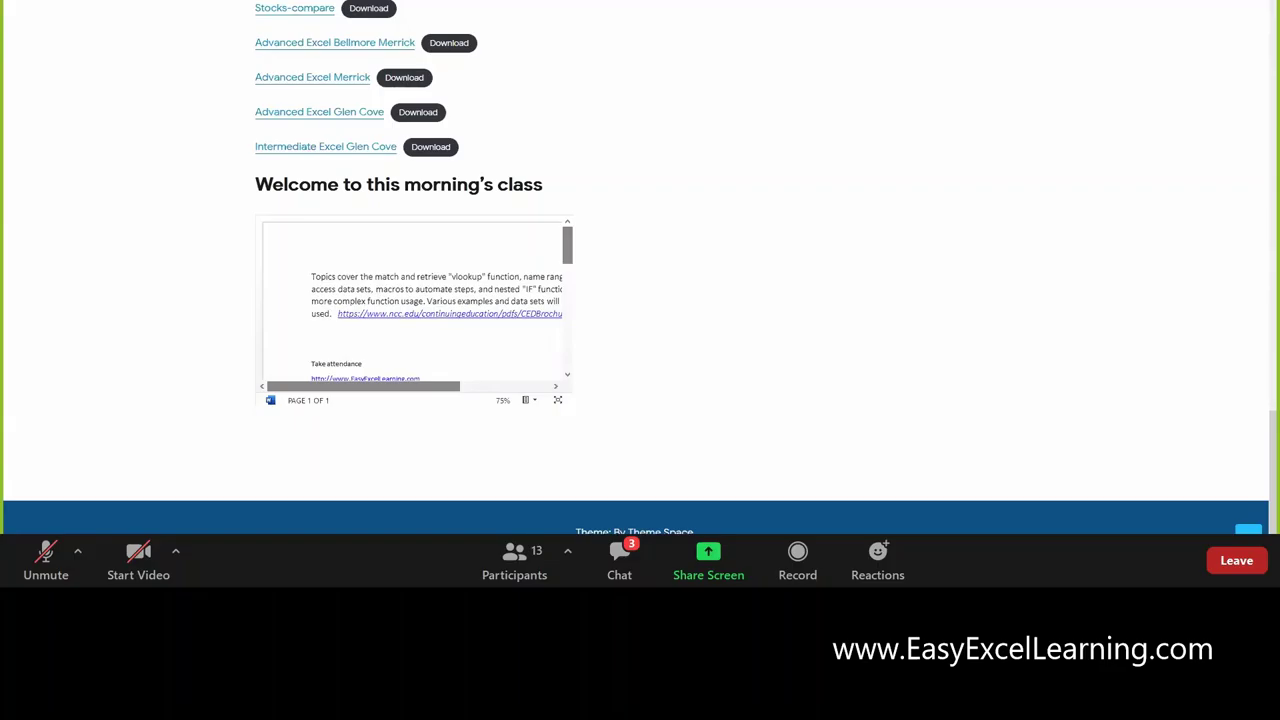
key(alt+Tab)
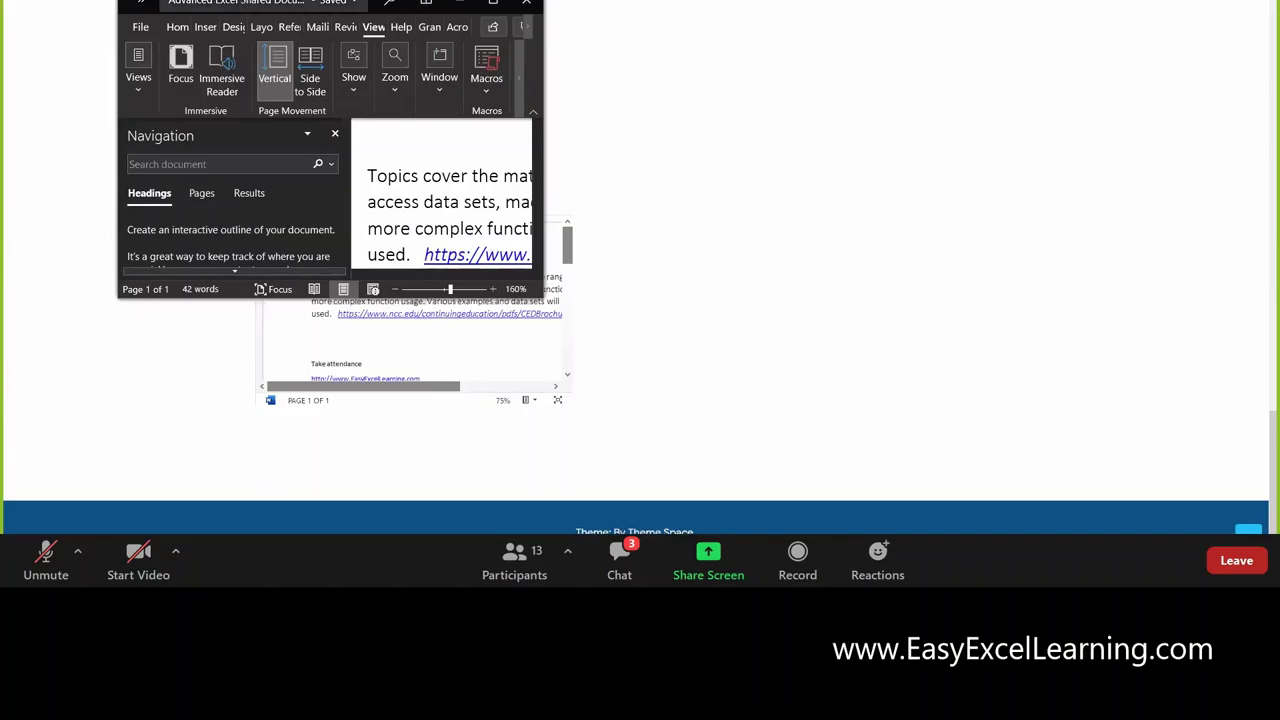
key(alt+Tab)
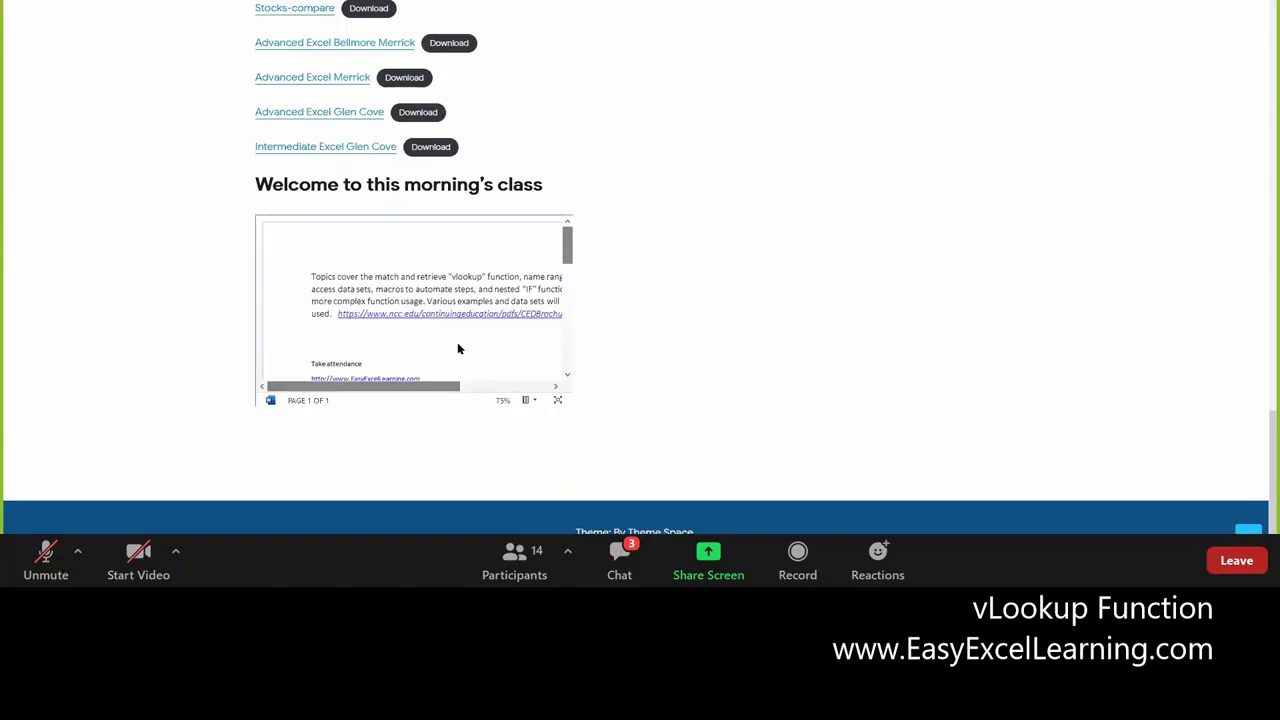
scroll(150, 231, up, 1)
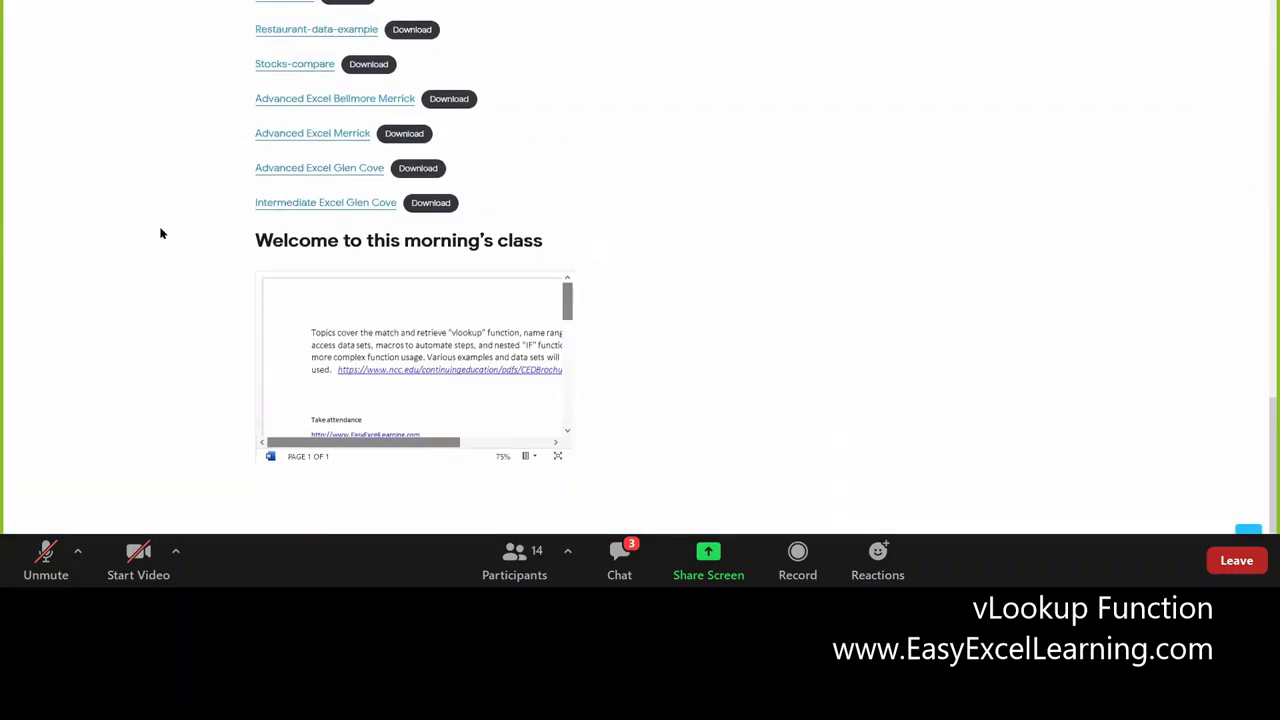
scroll(160, 233, up, 1)
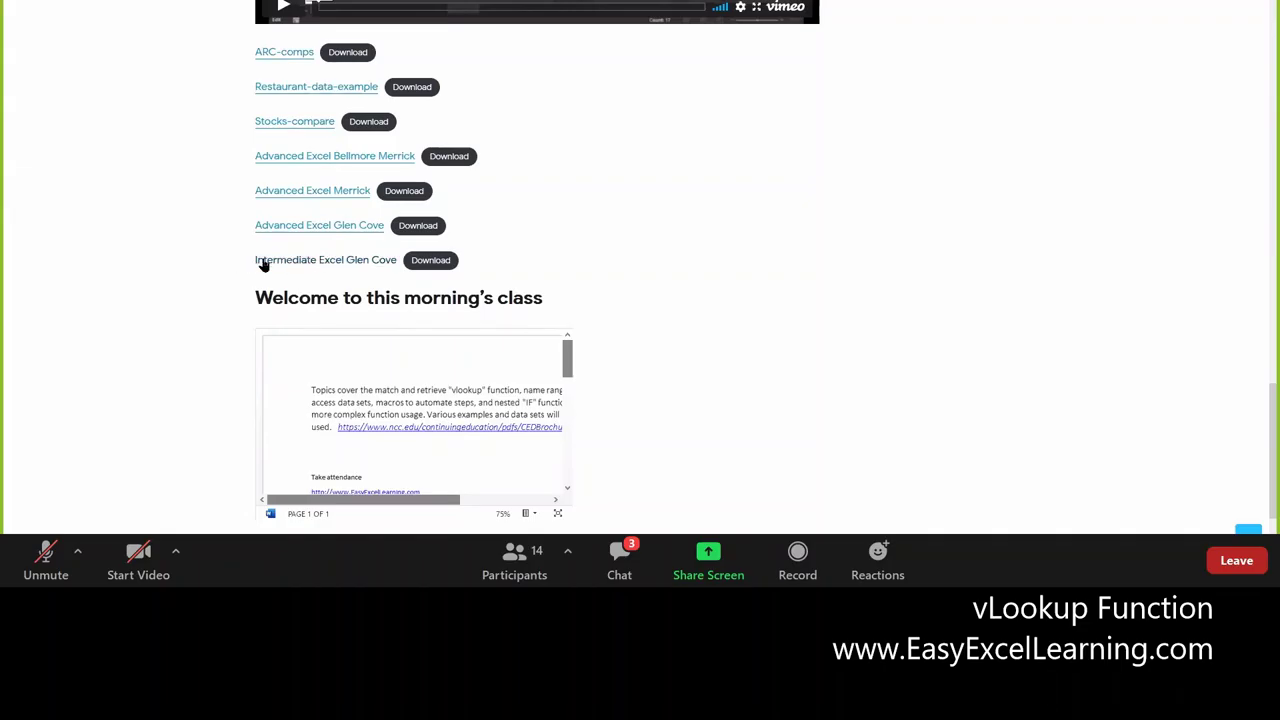
Download the Intermediate Excel Glen Cove workbook and open it in Excel
click(370, 268)
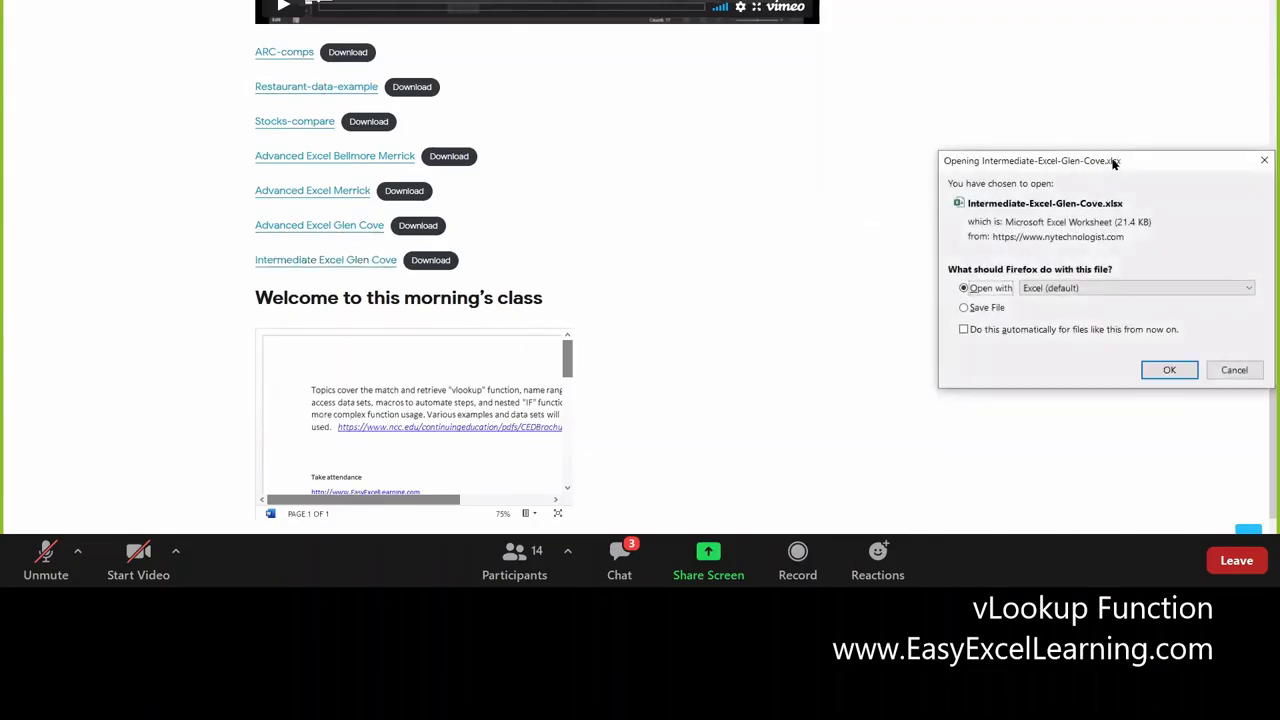
drag(1114, 163, 688, 79)
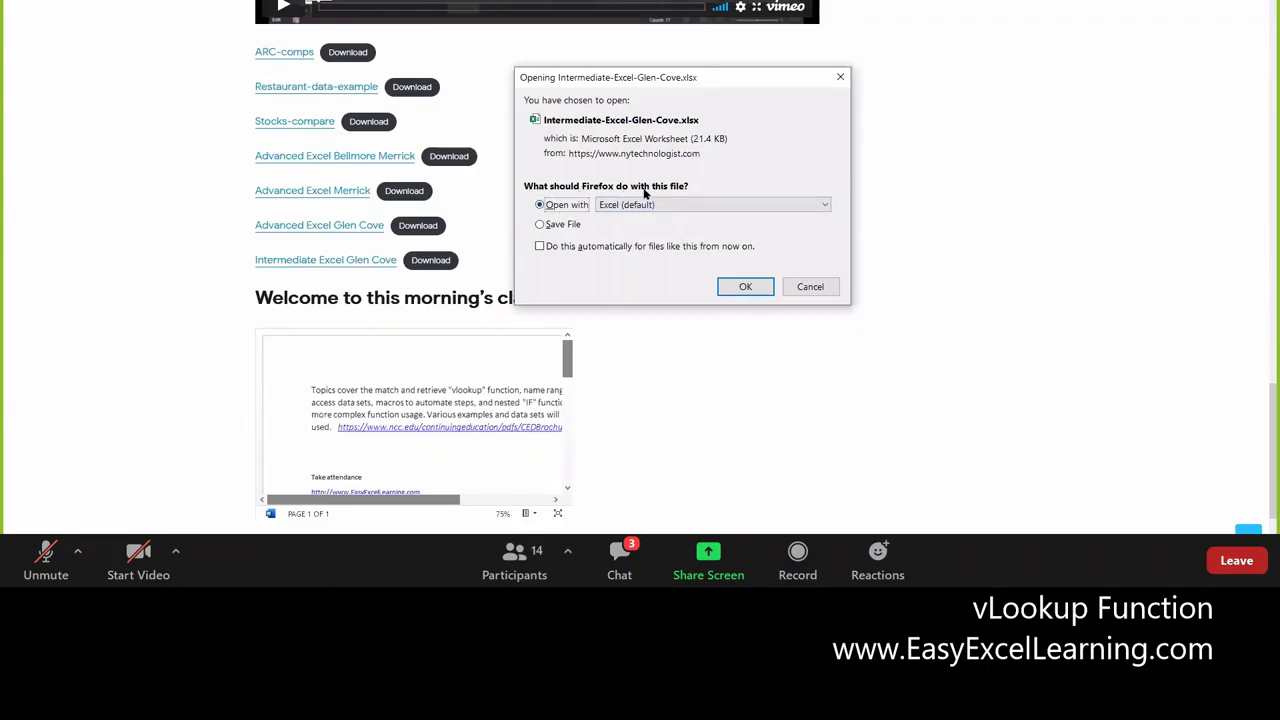
click(748, 287)
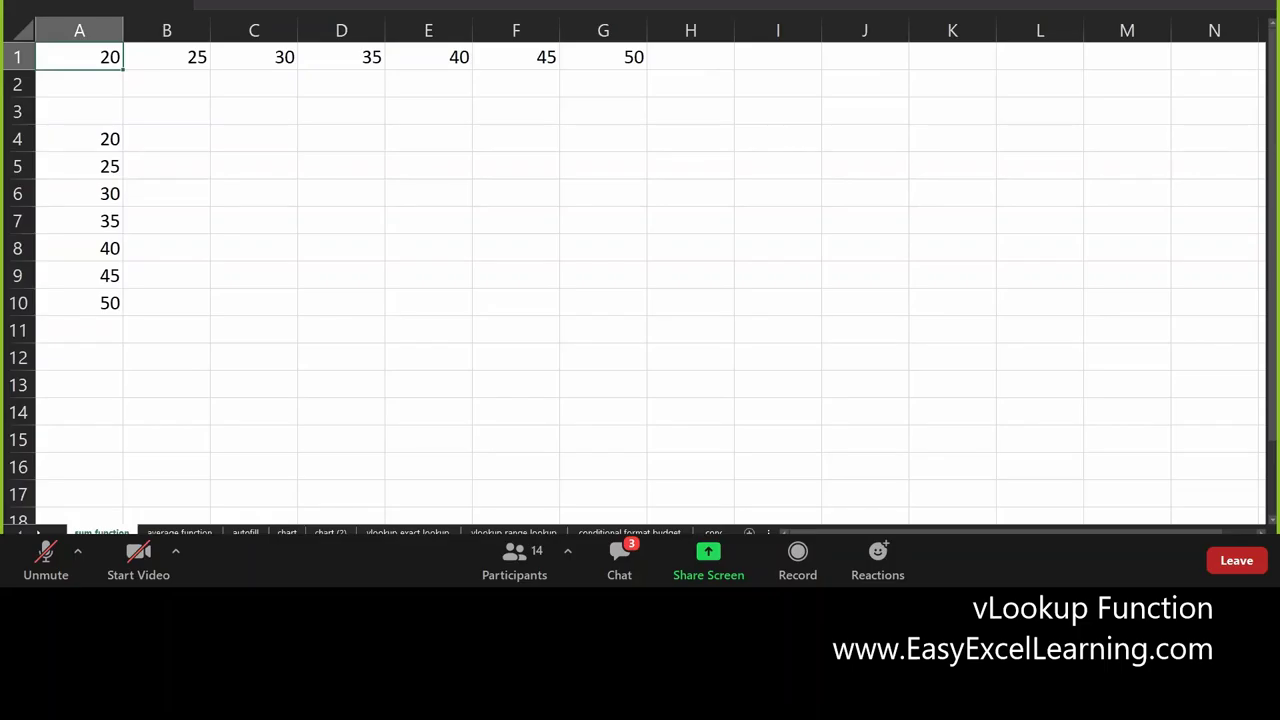
Show the formula bar and switch to the 'vlookup exact lookup' sheet
click(187, 5)
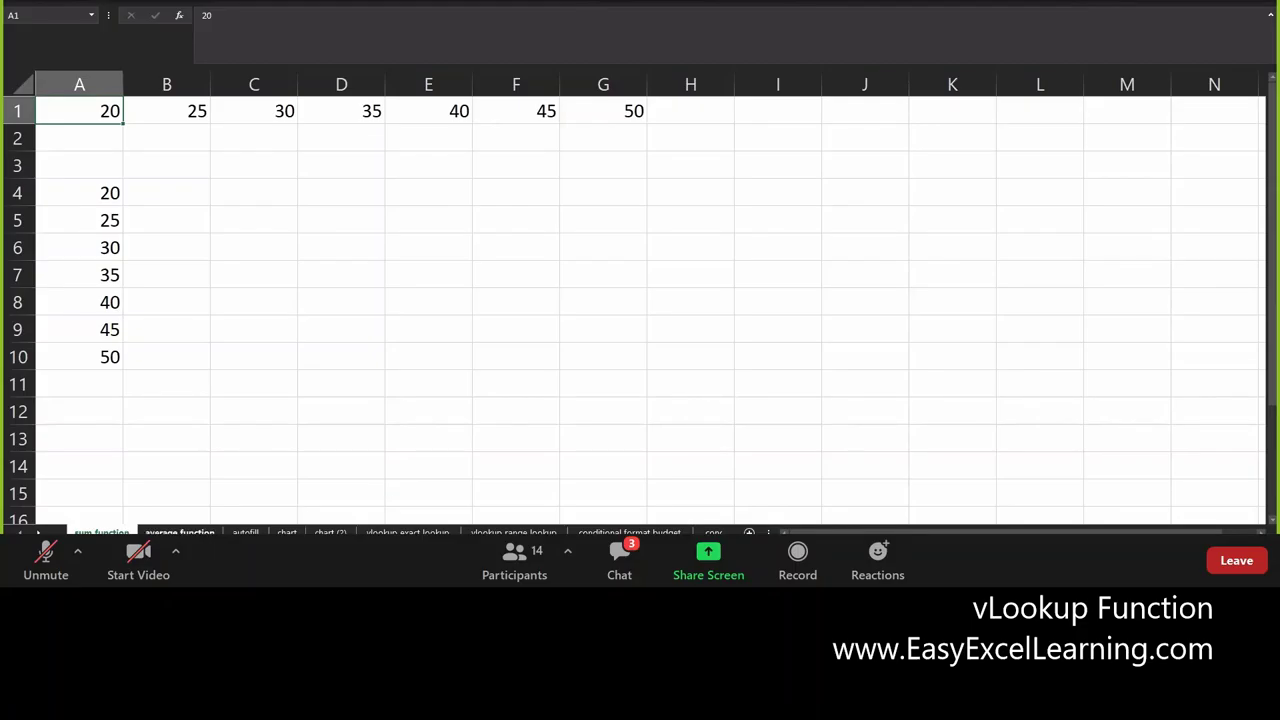
click(180, 531)
click(245, 531)
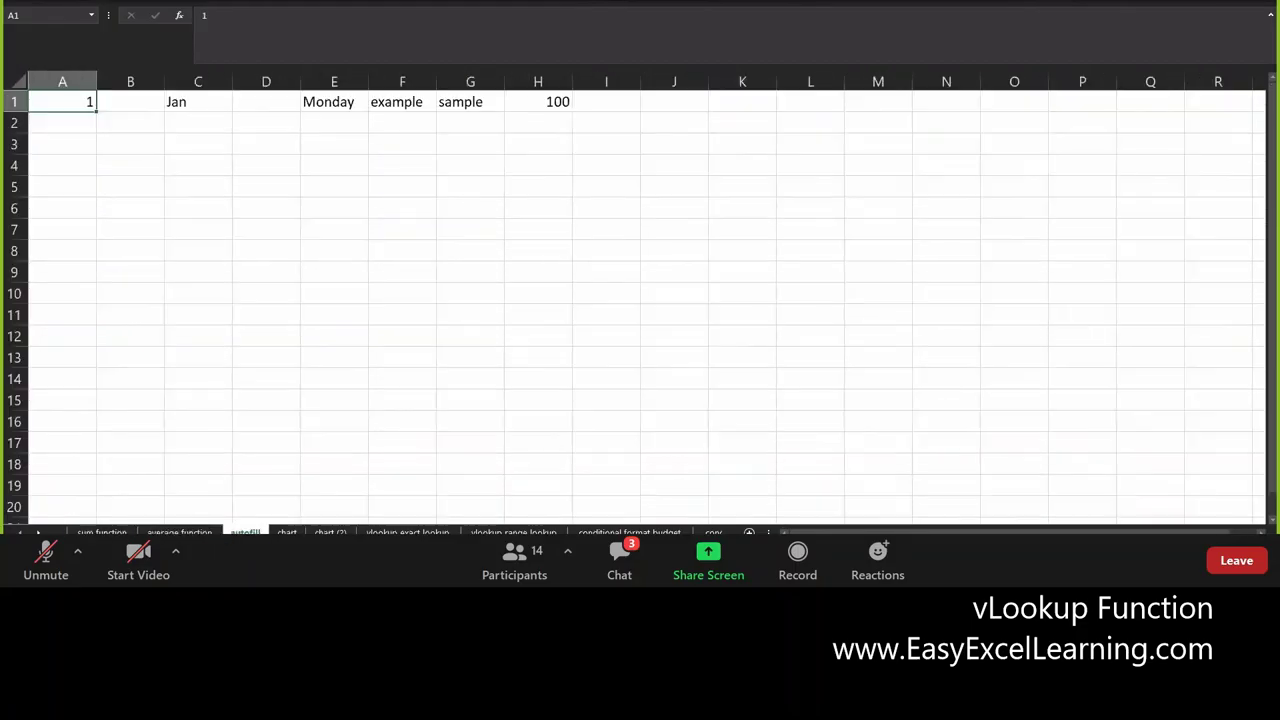
click(287, 531)
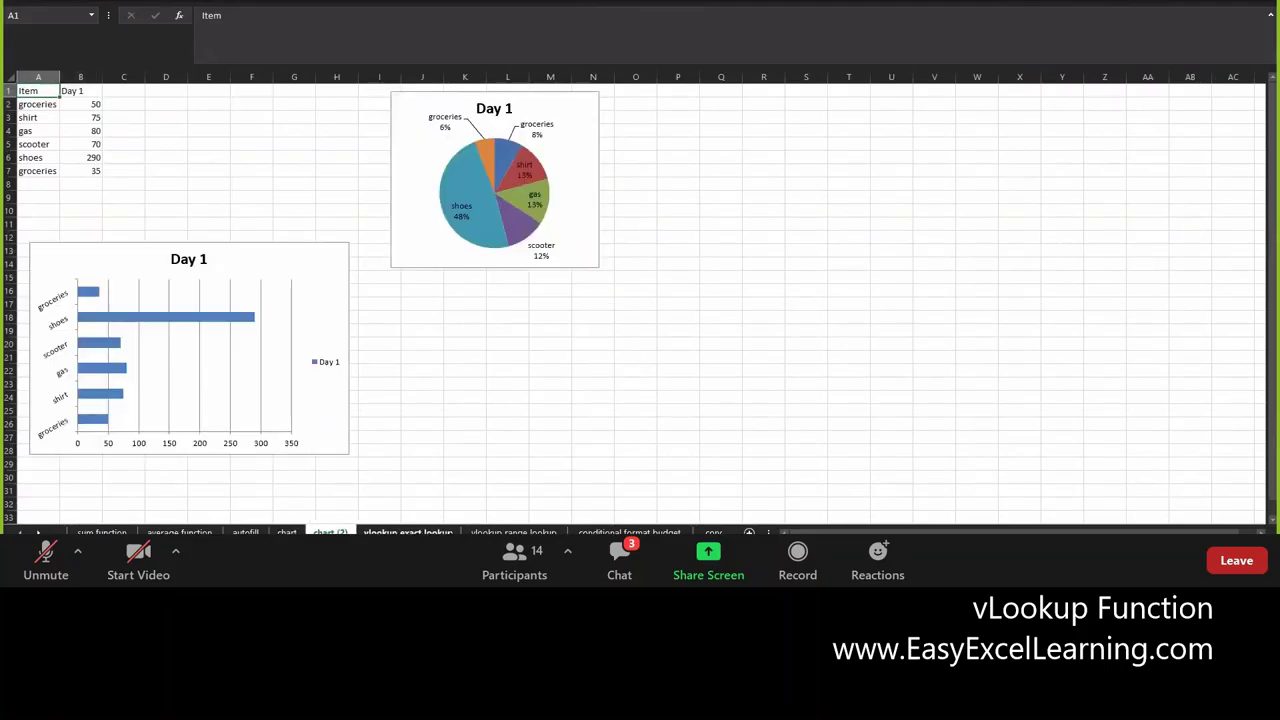
click(408, 531)
click(513, 531)
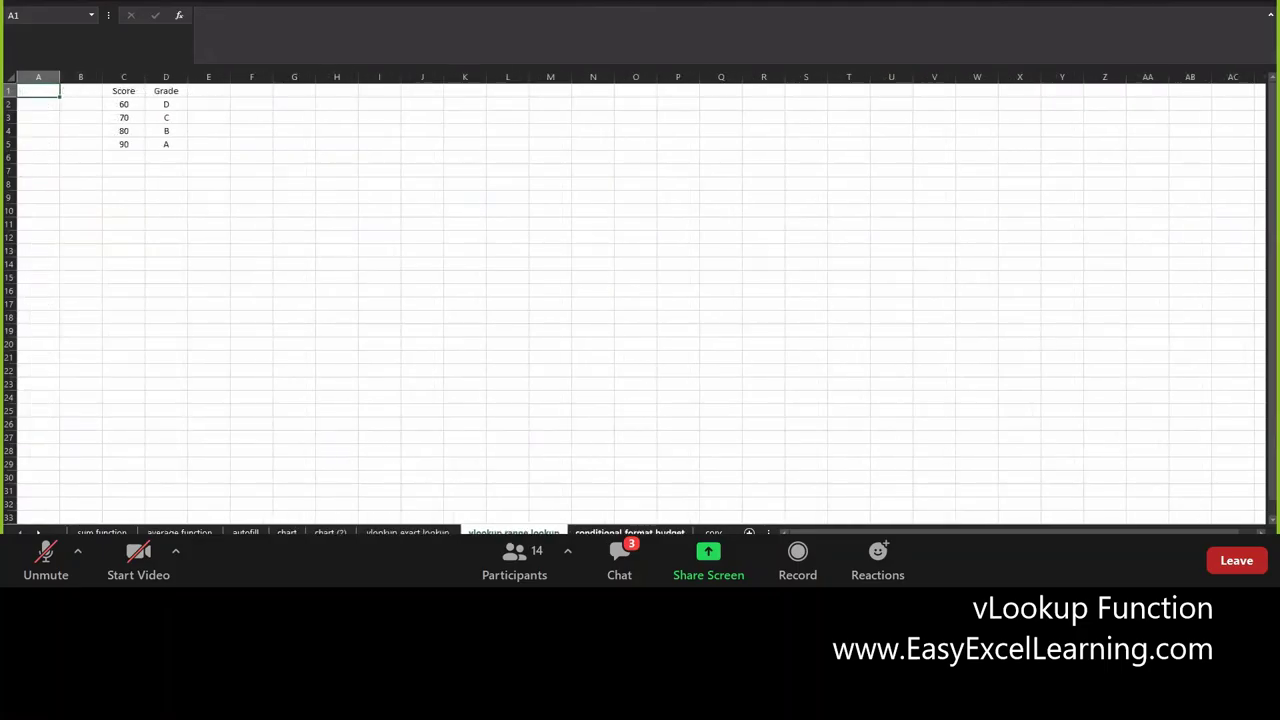
click(408, 531)
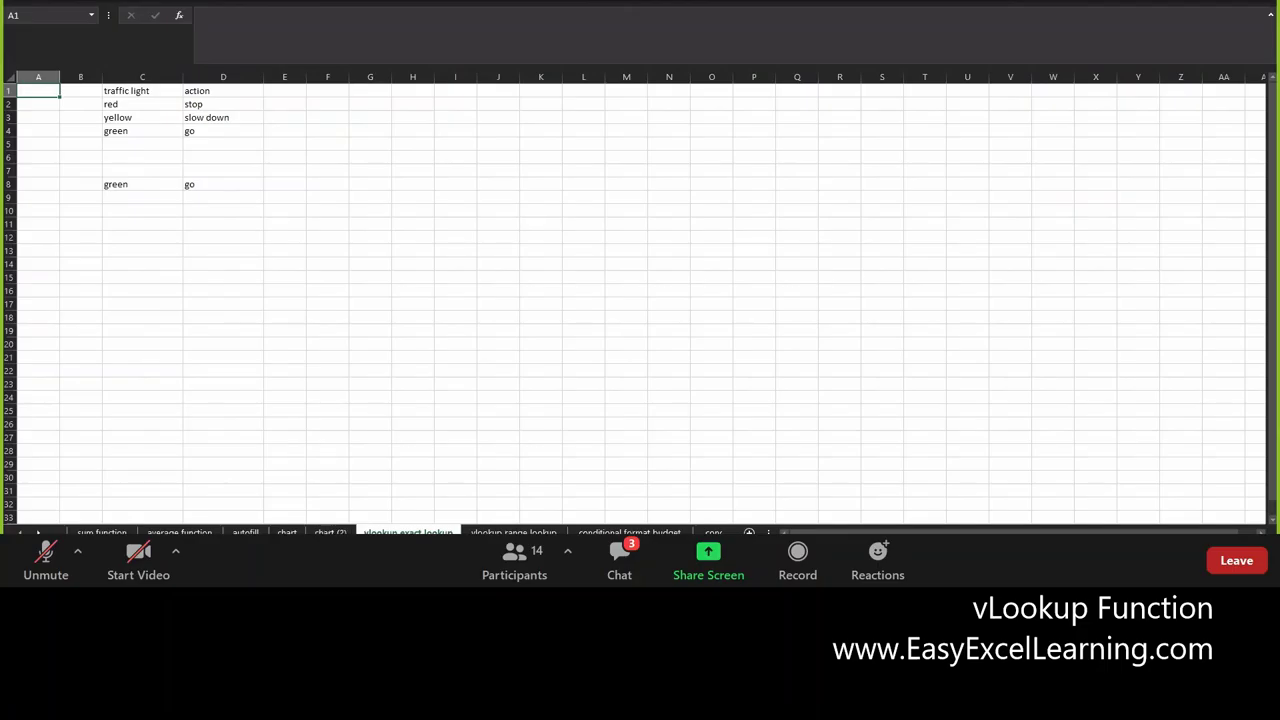
scroll(285, 472, up, 2)
Fill the red/yellow/green lookup table in C2:D4 with yellow
scroll(285, 472, up, 4)
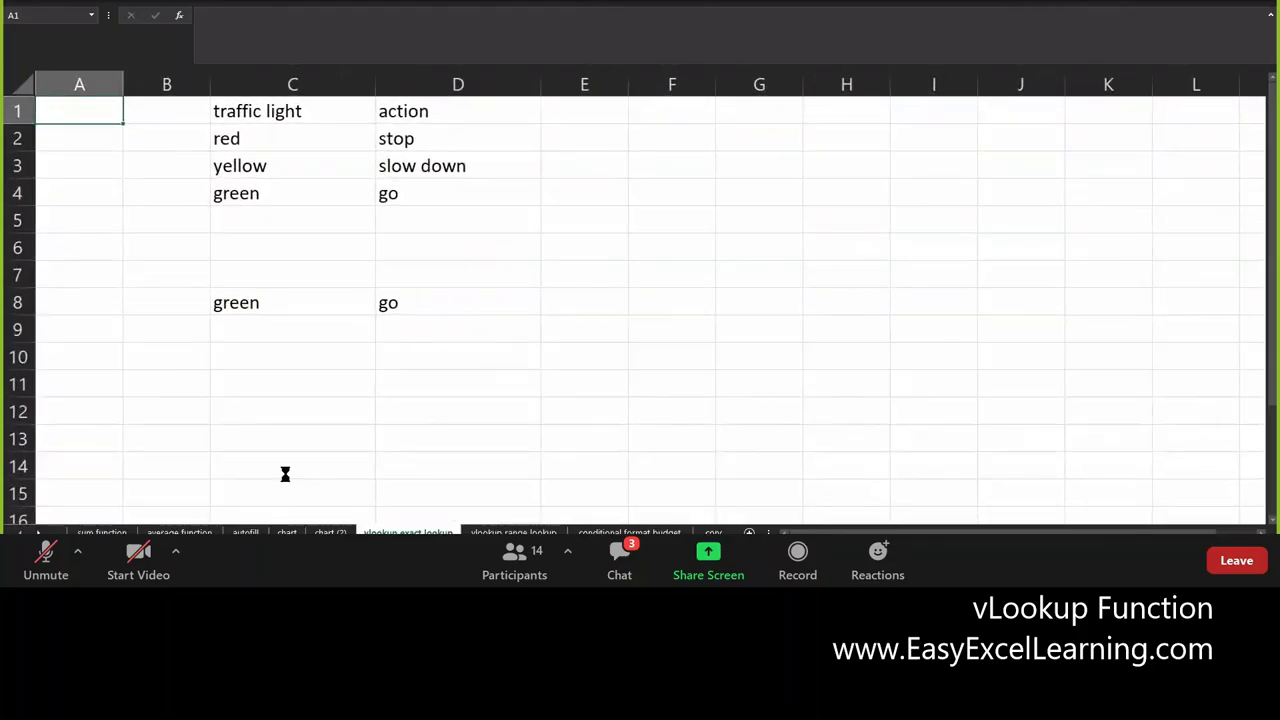
scroll(285, 474, up, 4)
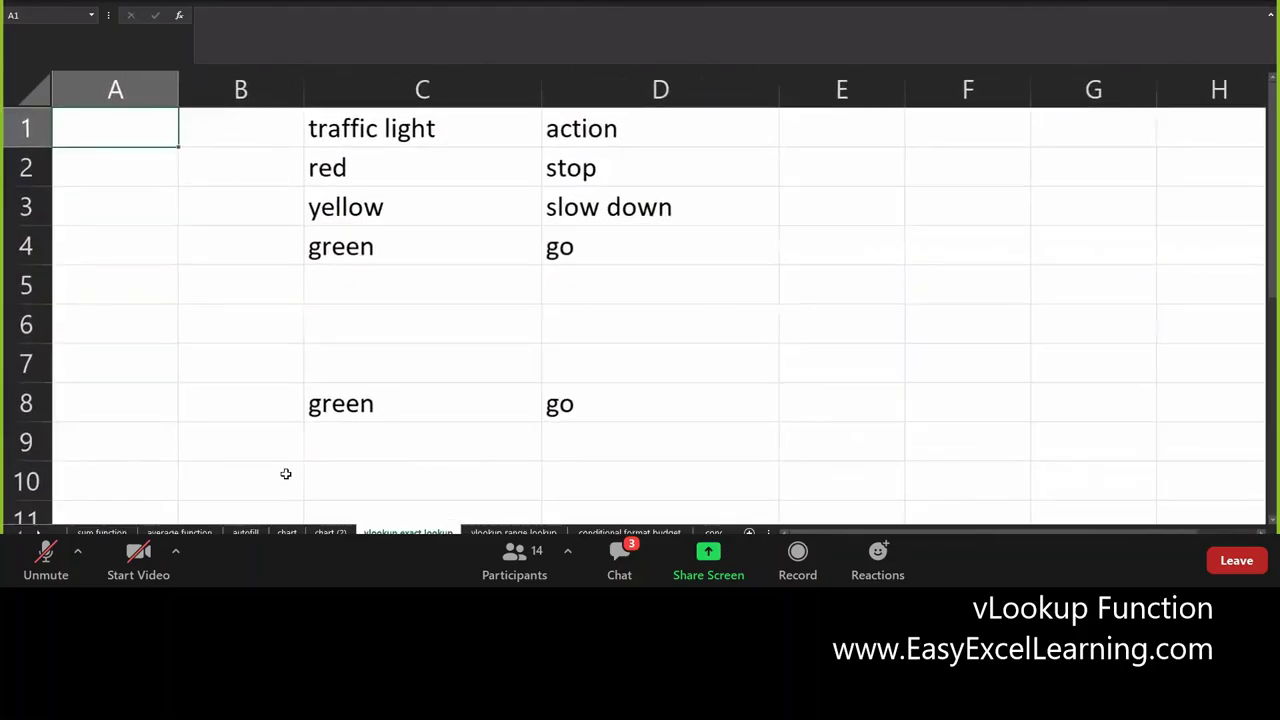
scroll(285, 474, up, 1)
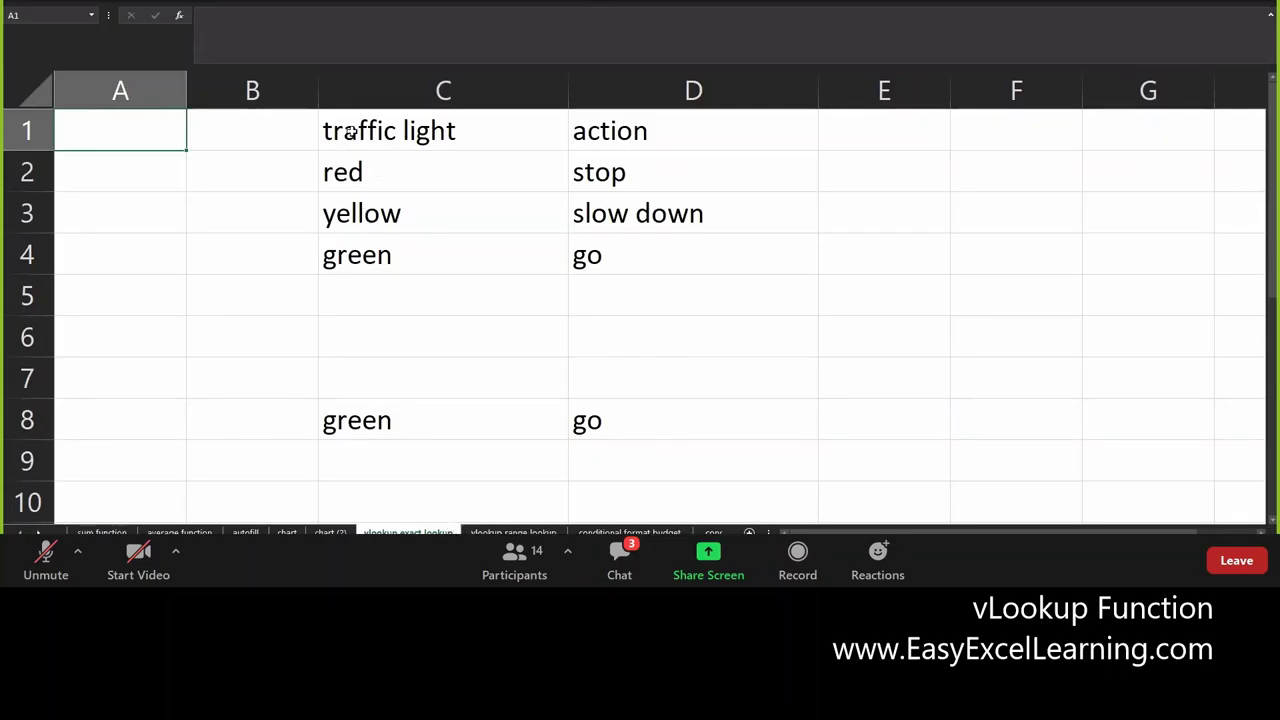
drag(346, 171, 634, 260)
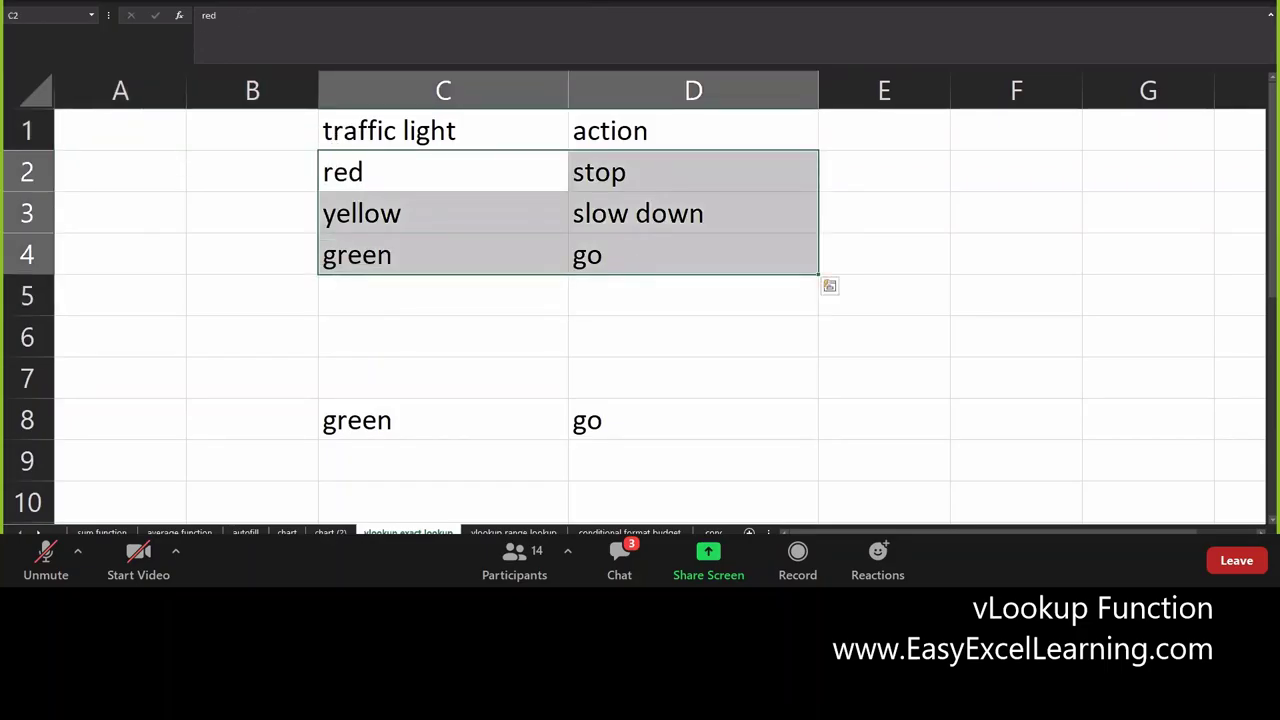
click(250, 2)
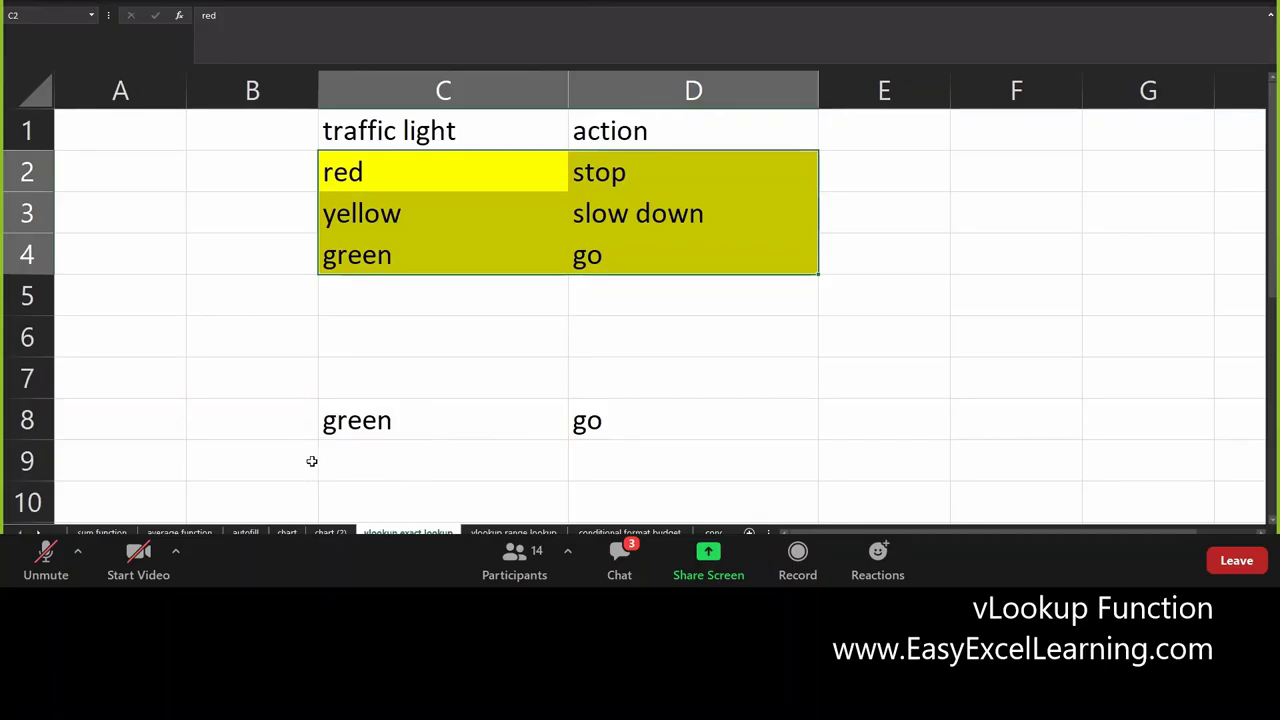
click(374, 421)
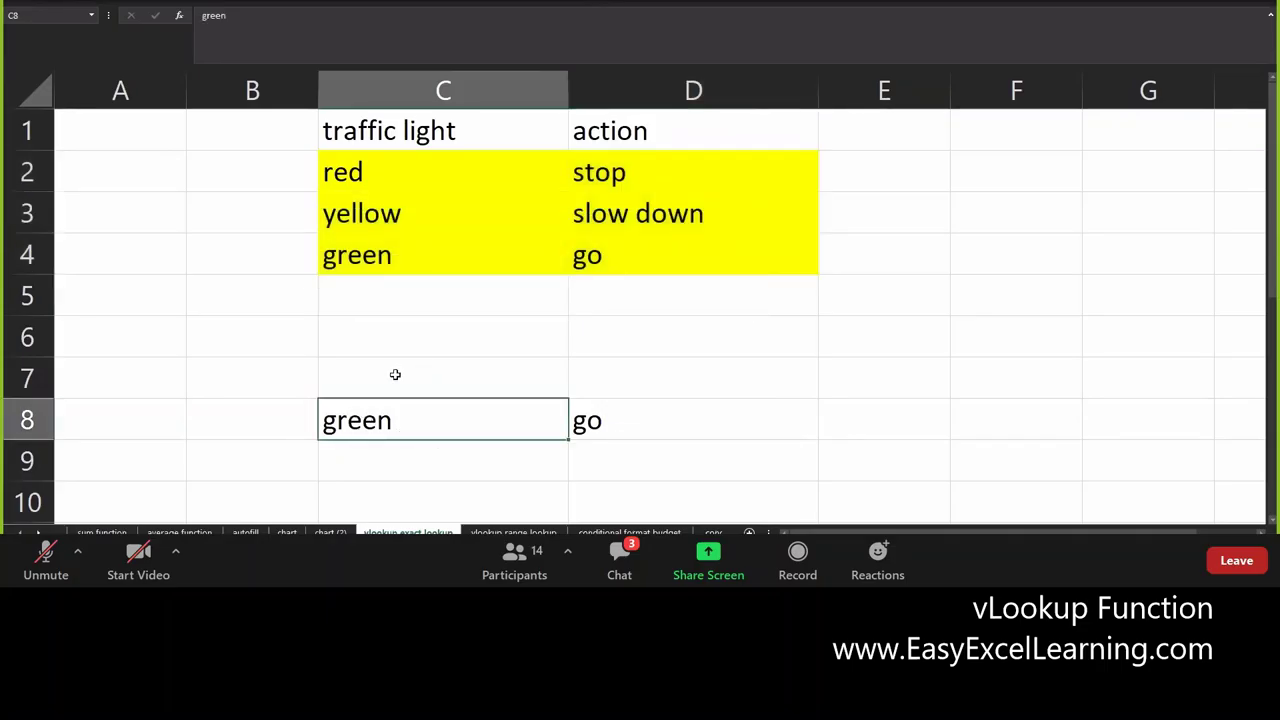
Label cell C7 'input'
click(395, 376)
click(411, 421)
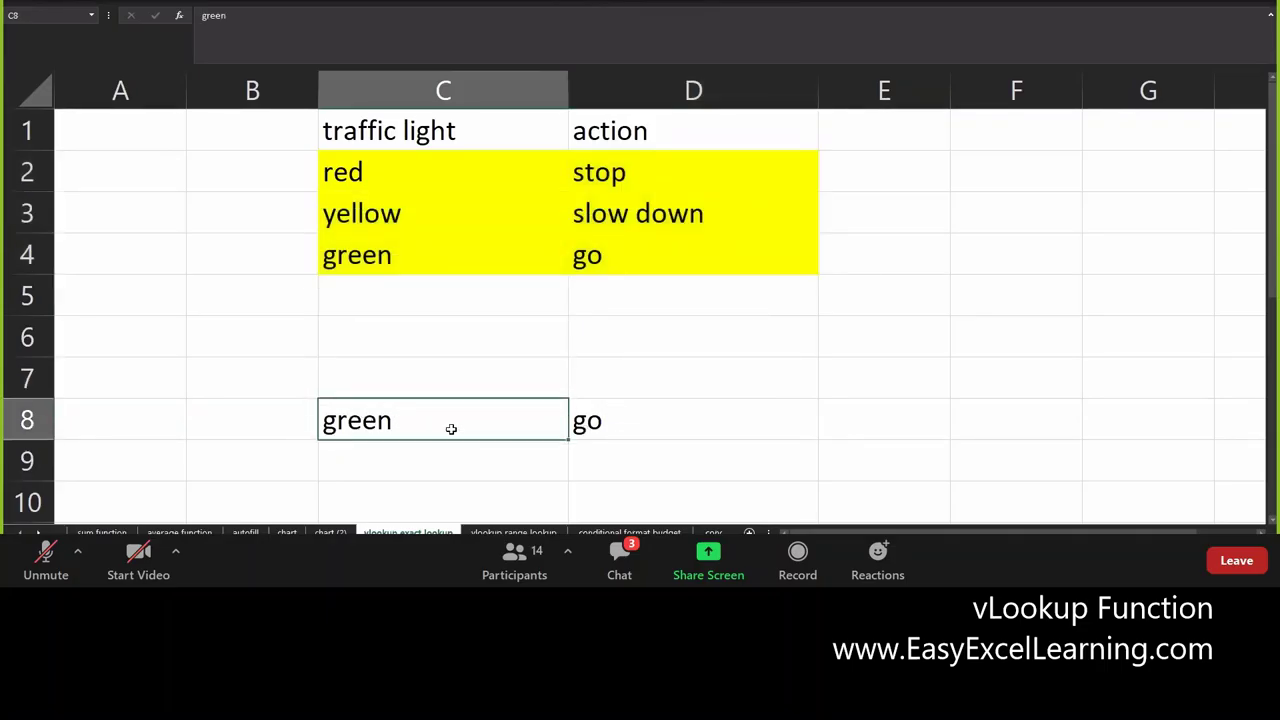
click(401, 388)
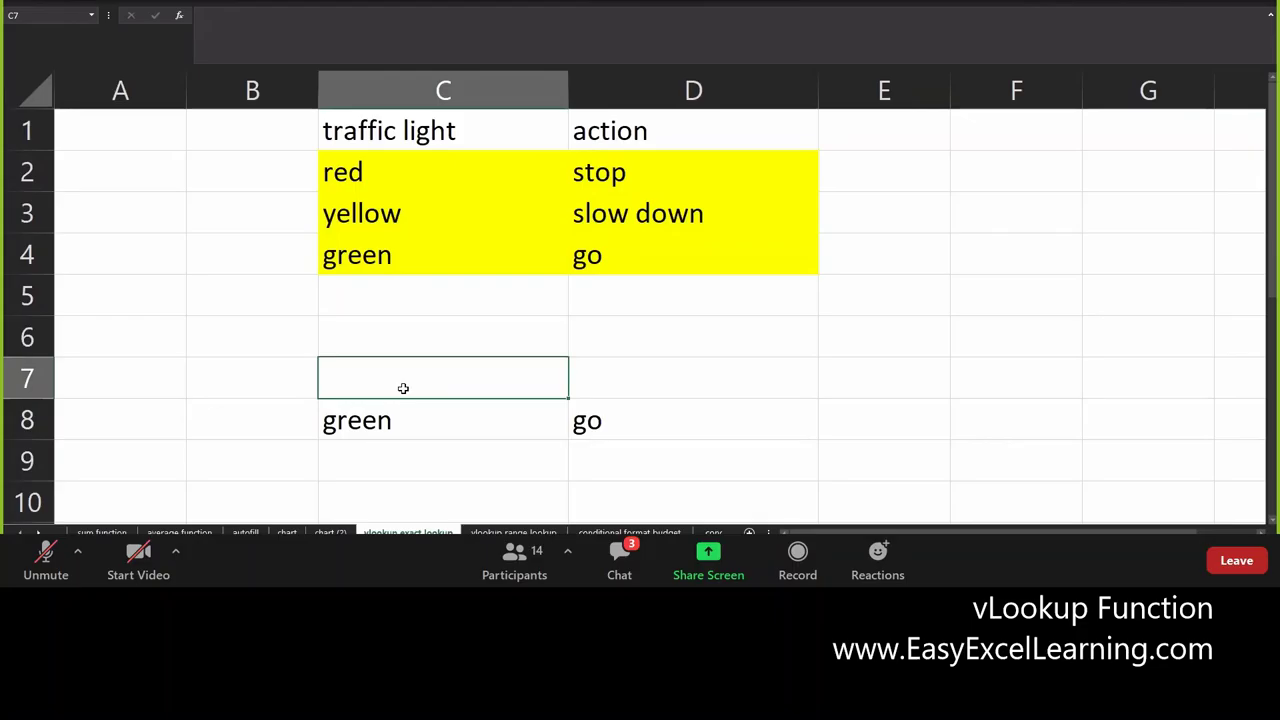
text(input)
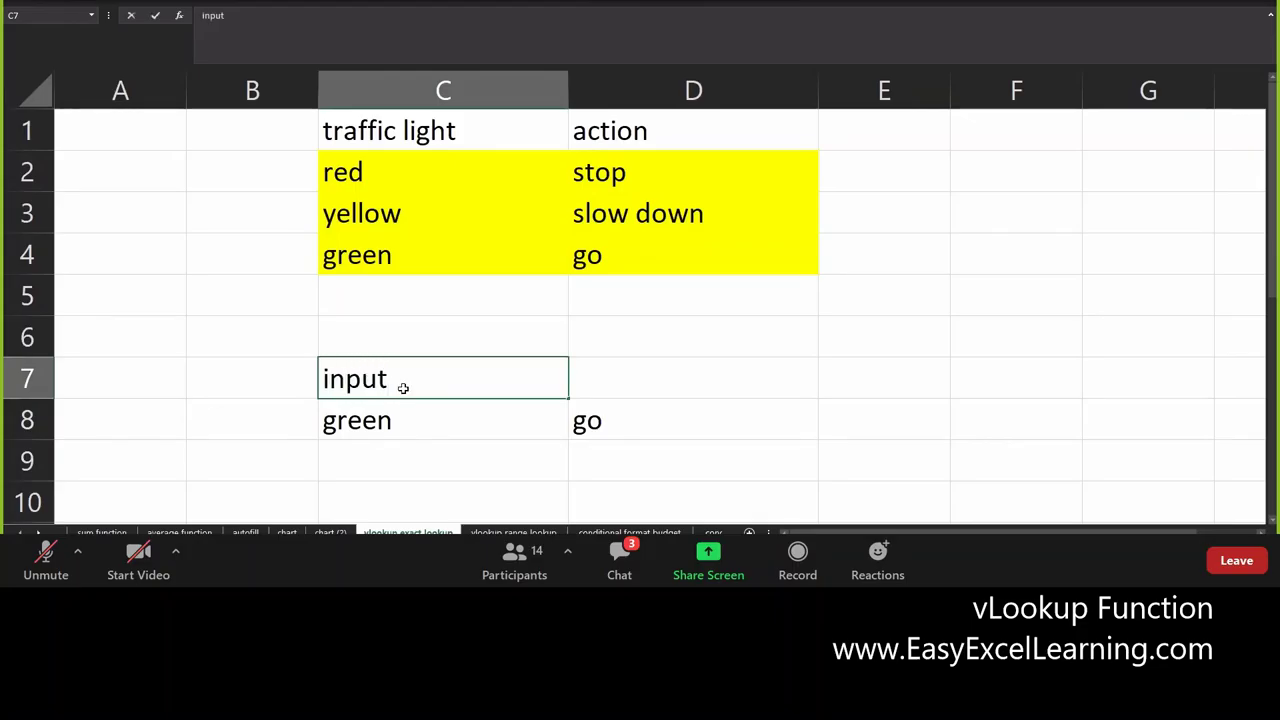
key(Tab)
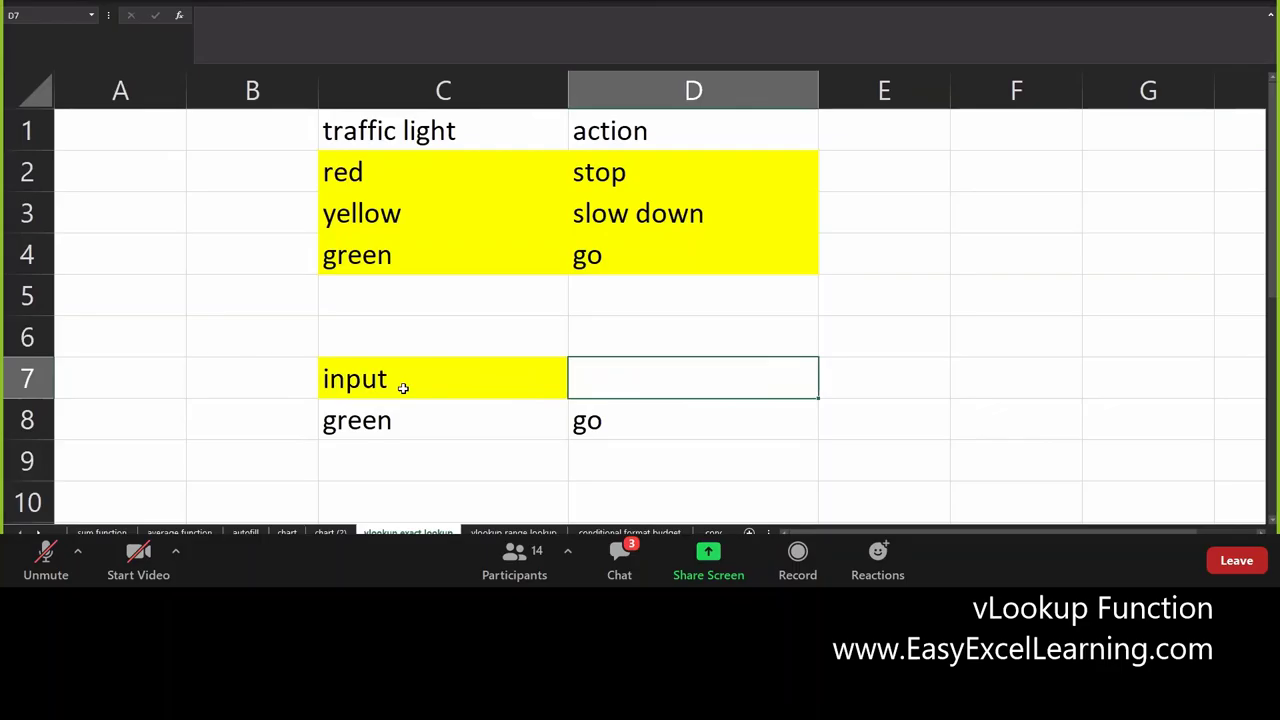
Enter the heading 'output using vLookup' in D7
text(outp)
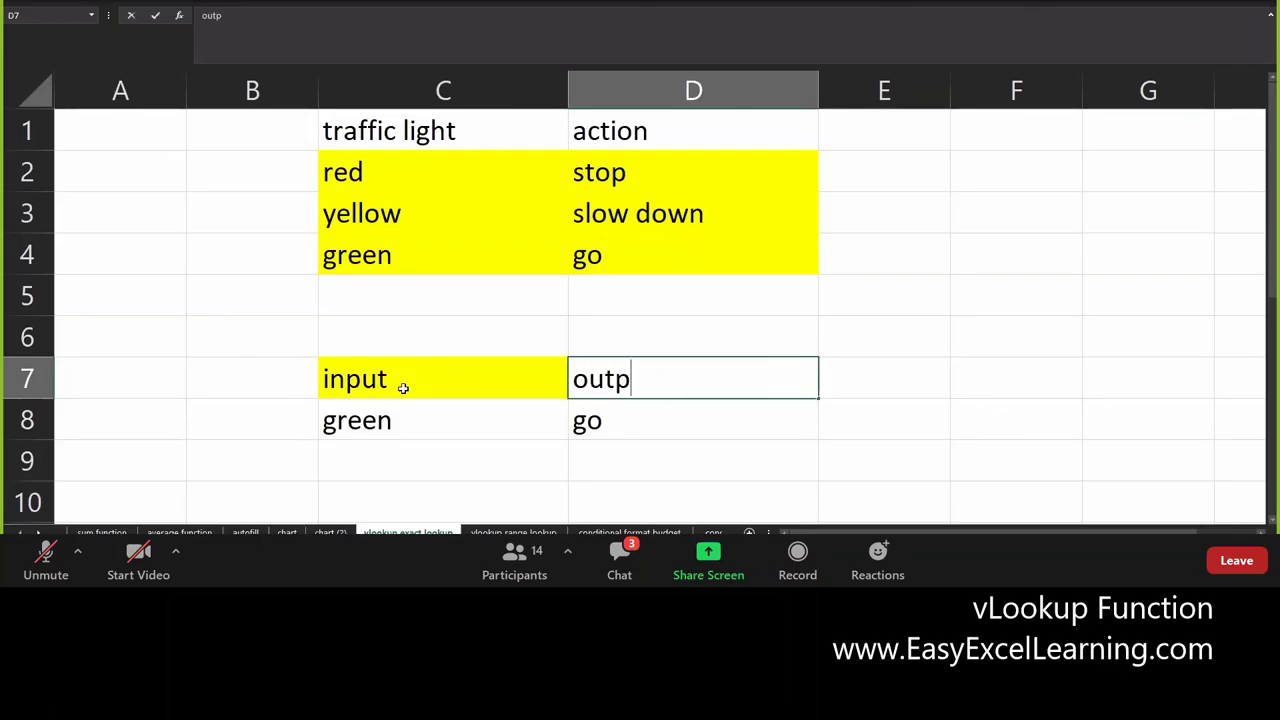
text(ut using v)
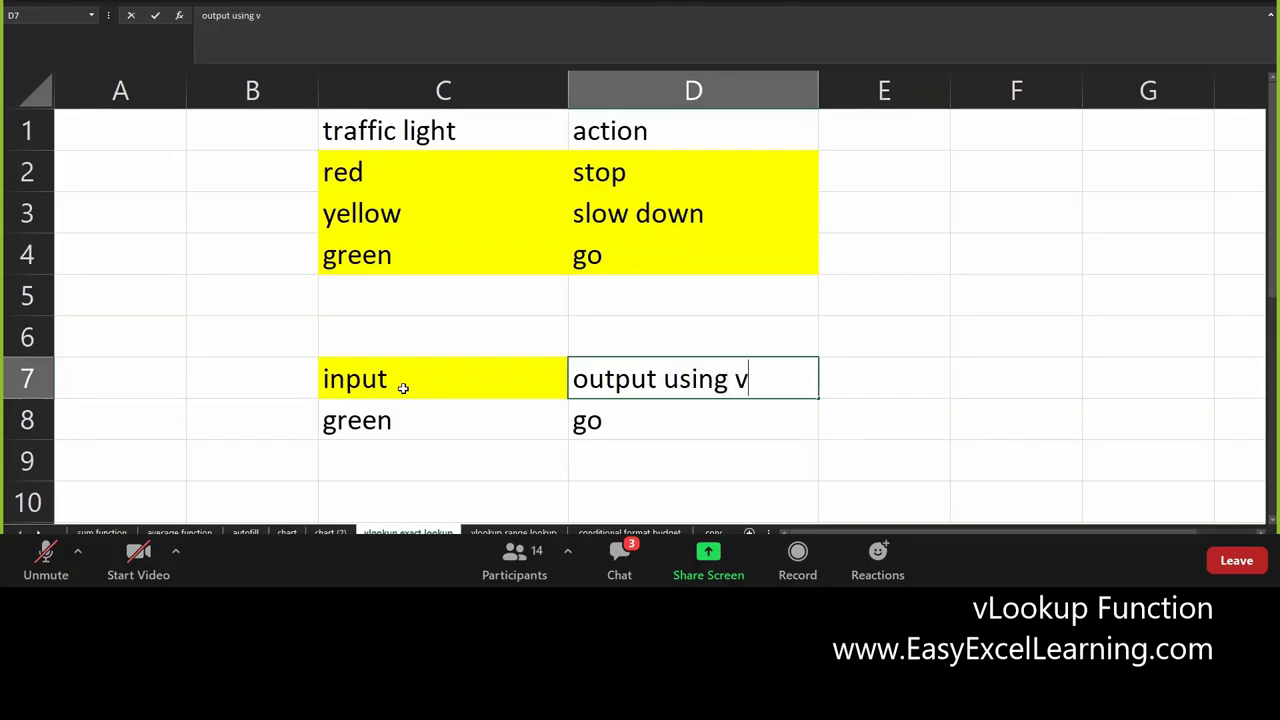
text(Lookup)
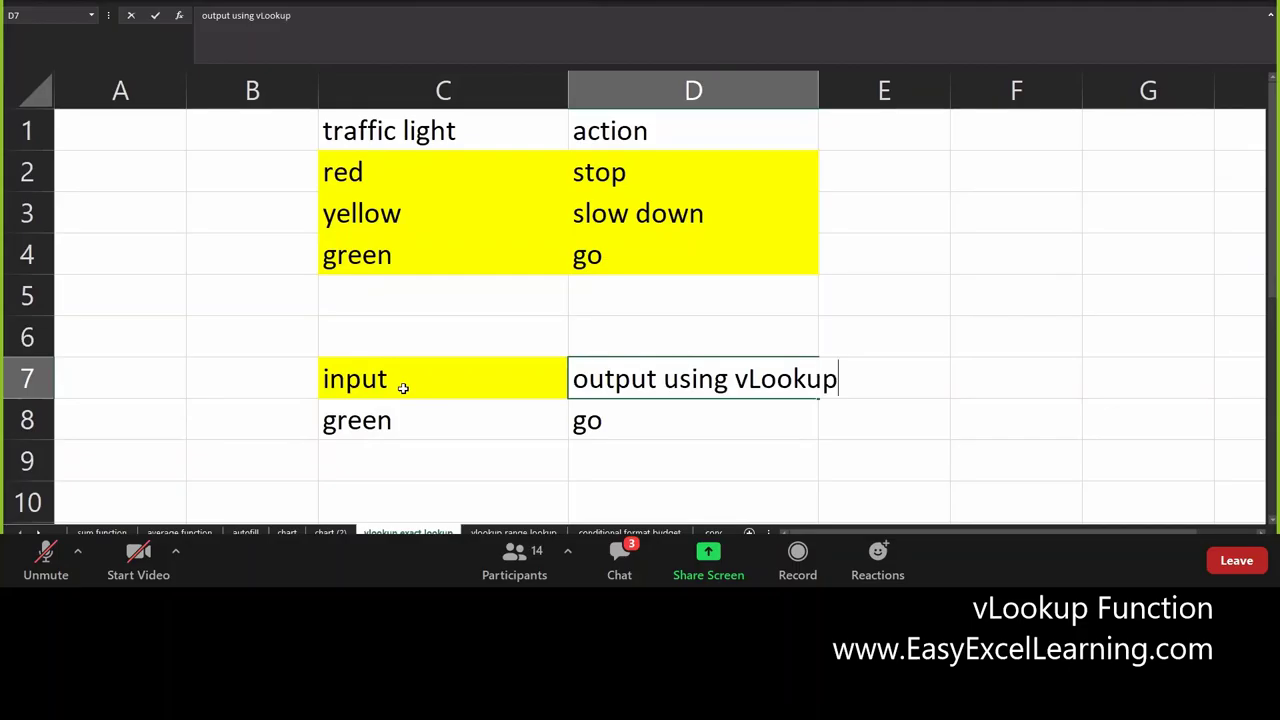
key(Return)
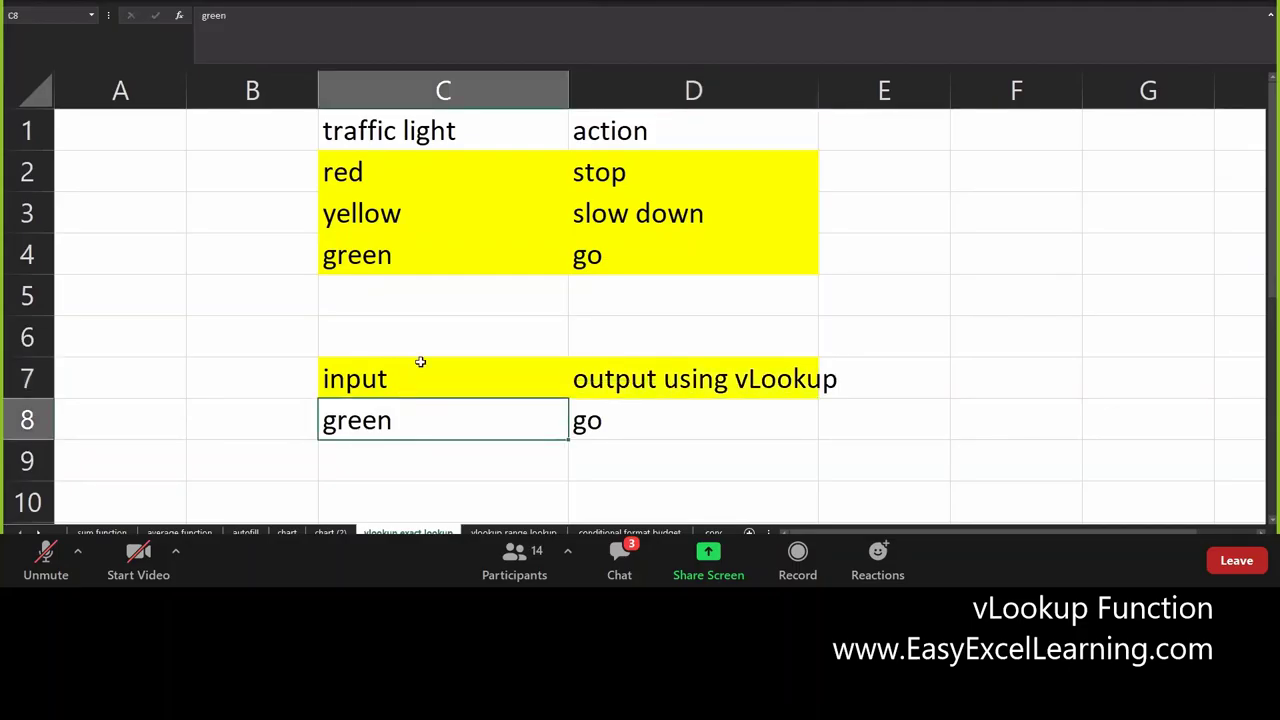
Remove the yellow fill from the C7:D7 headings
drag(420, 366, 600, 378)
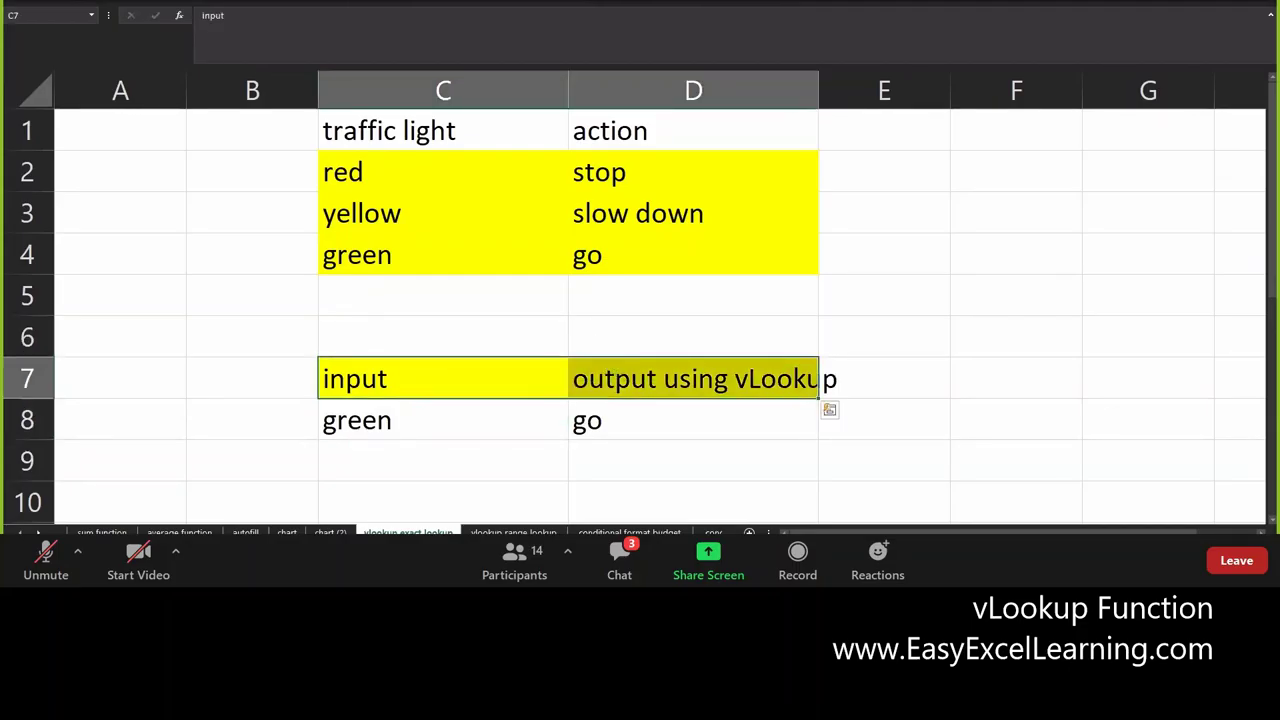
click(262, 3)
click(262, 3)
click(262, 3)
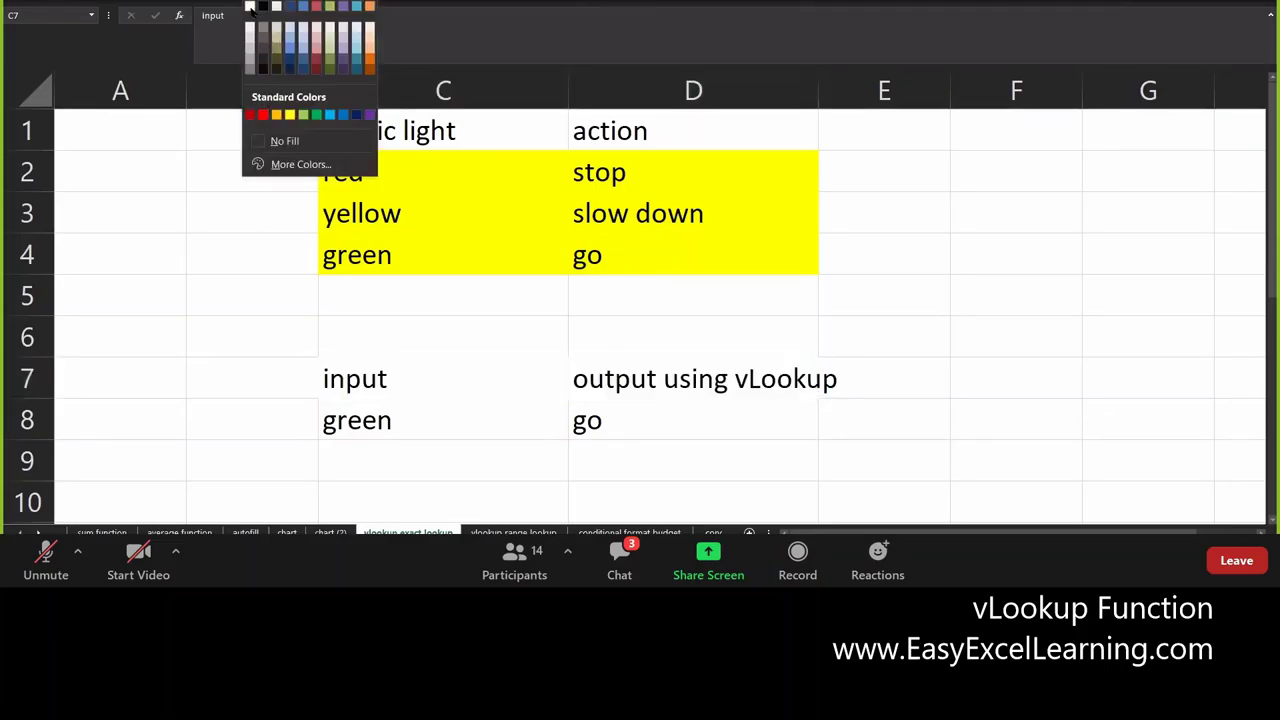
click(250, 6)
click(262, 5)
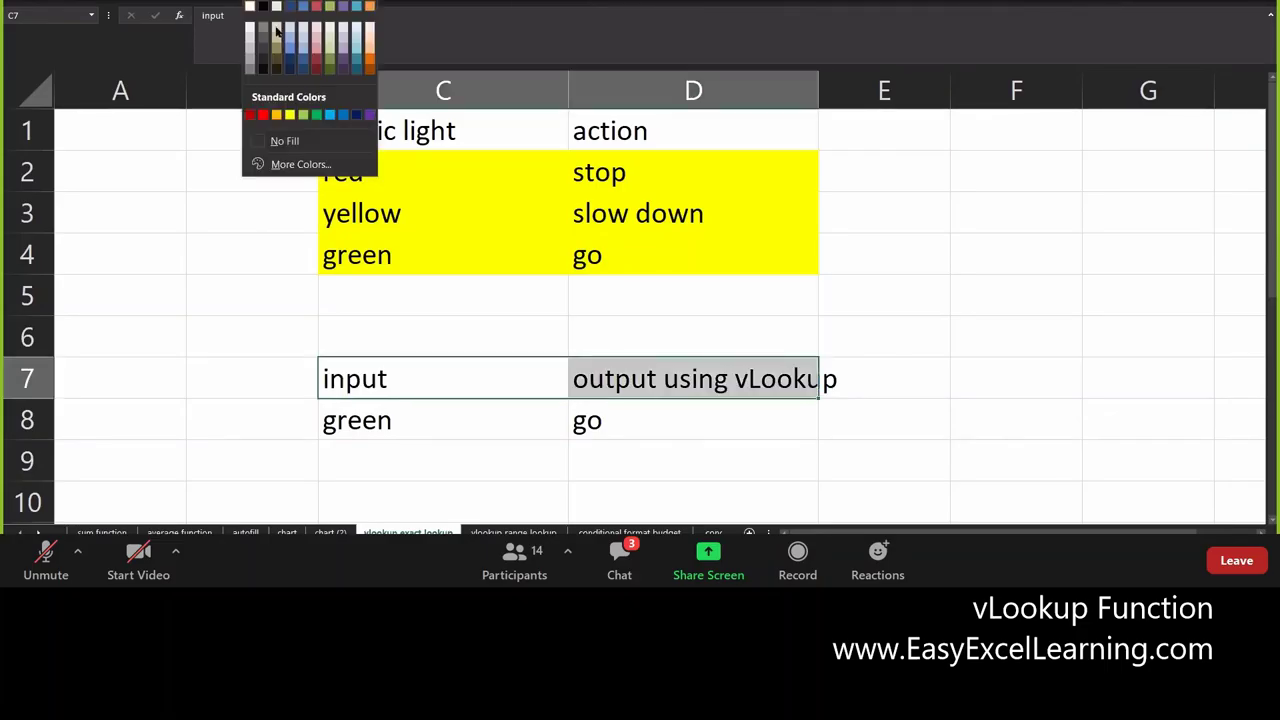
click(292, 146)
Make the 'input' and 'output using vLookup' headings in C7:D7 bold
click(480, 412)
click(420, 377)
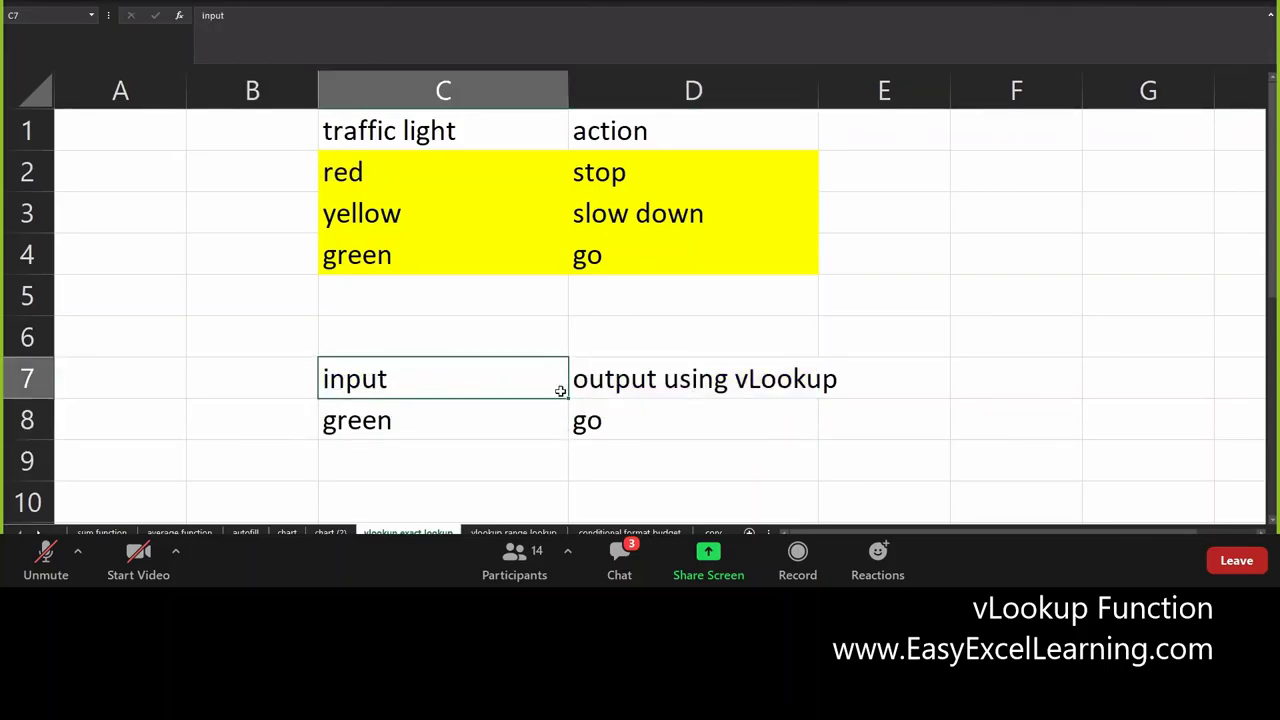
shift+click(694, 383)
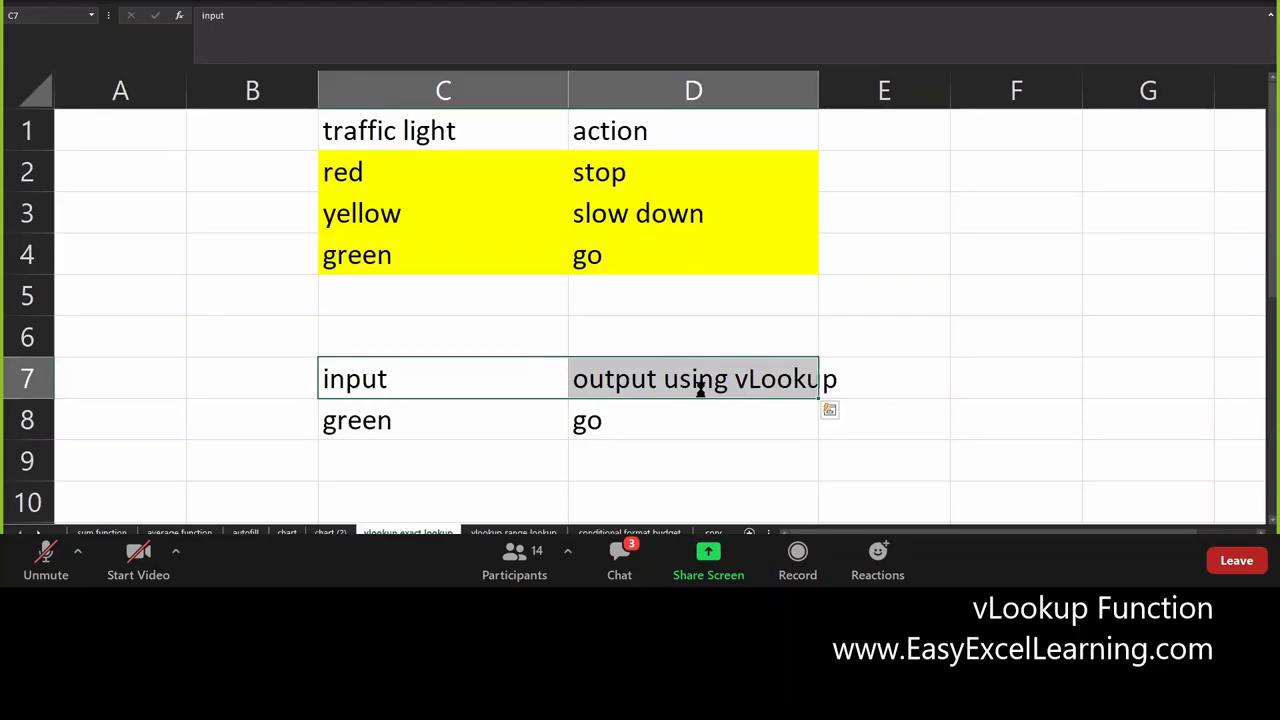
key(ctrl+b)
click(394, 414)
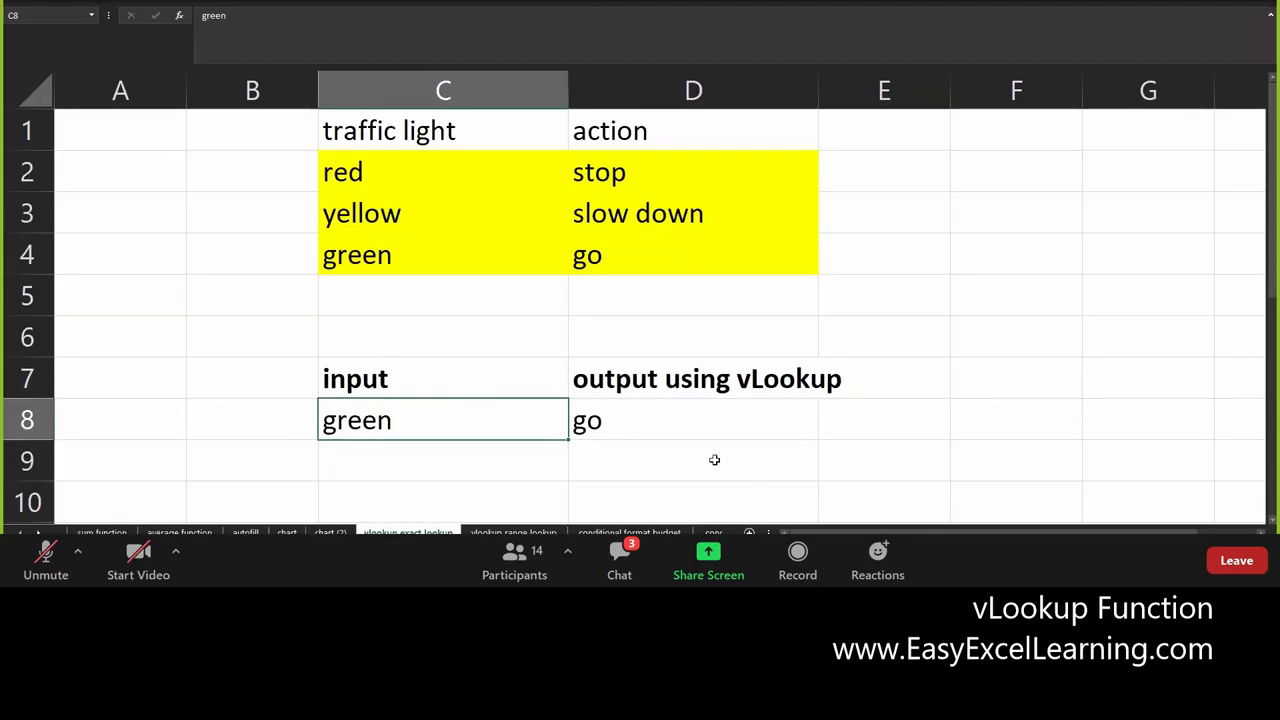
Check the VLOOKUP formula in D8 and test it by entering red in C8
click(693, 430)
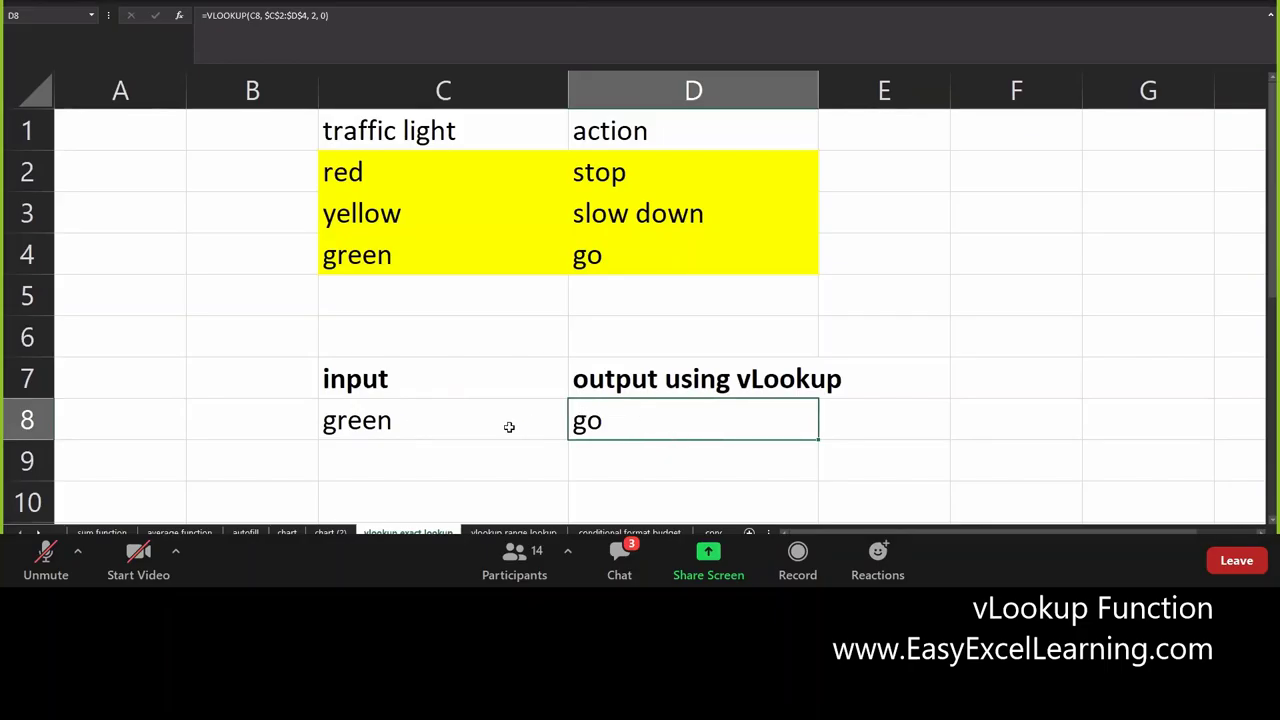
click(410, 431)
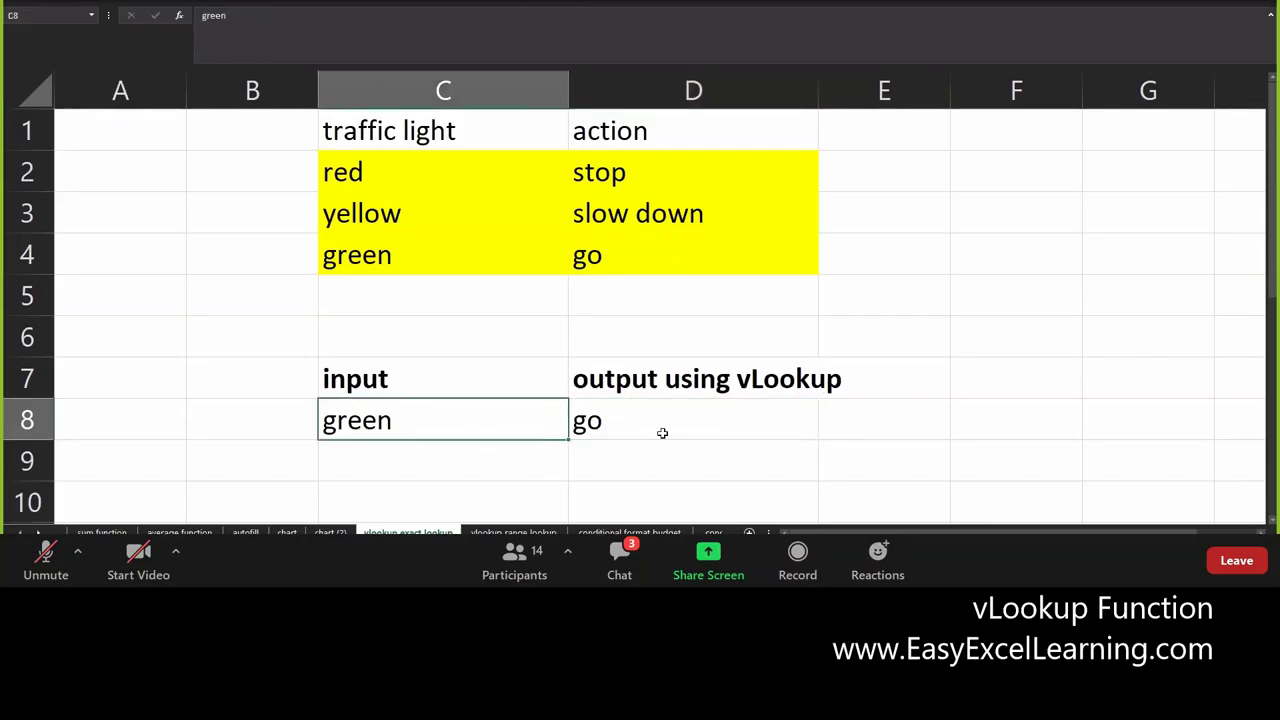
text(red)
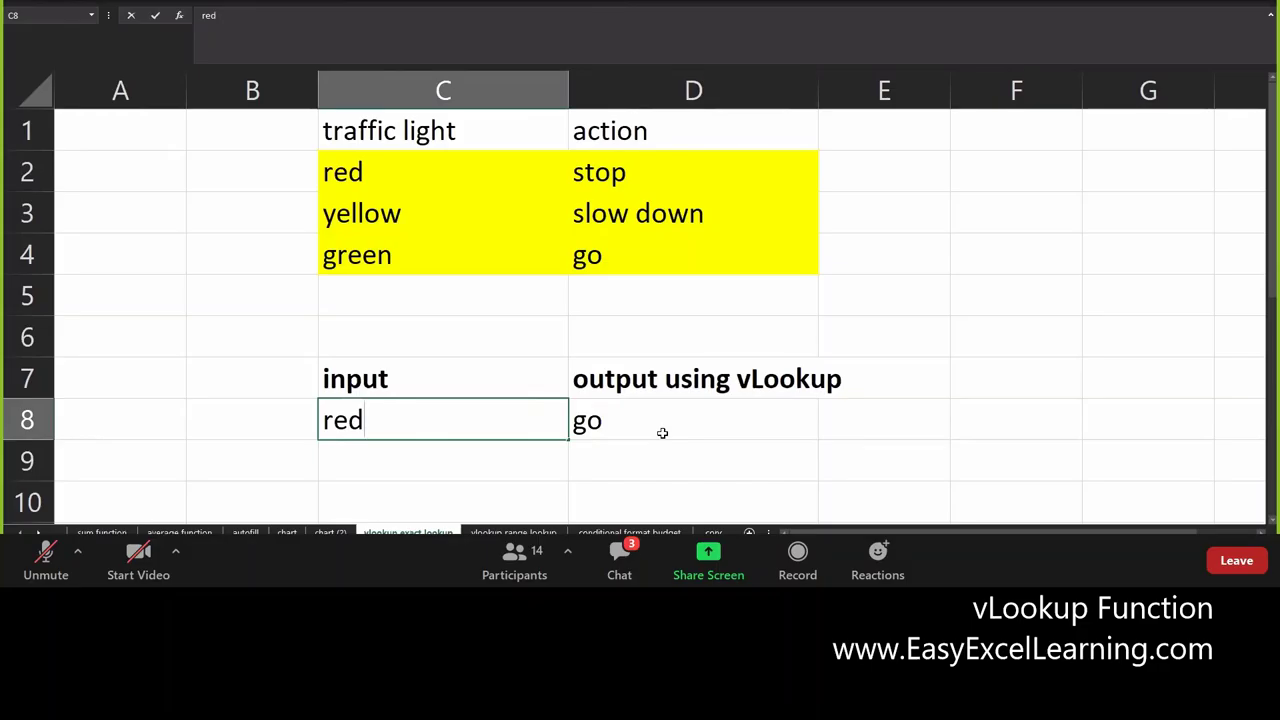
key(Return)
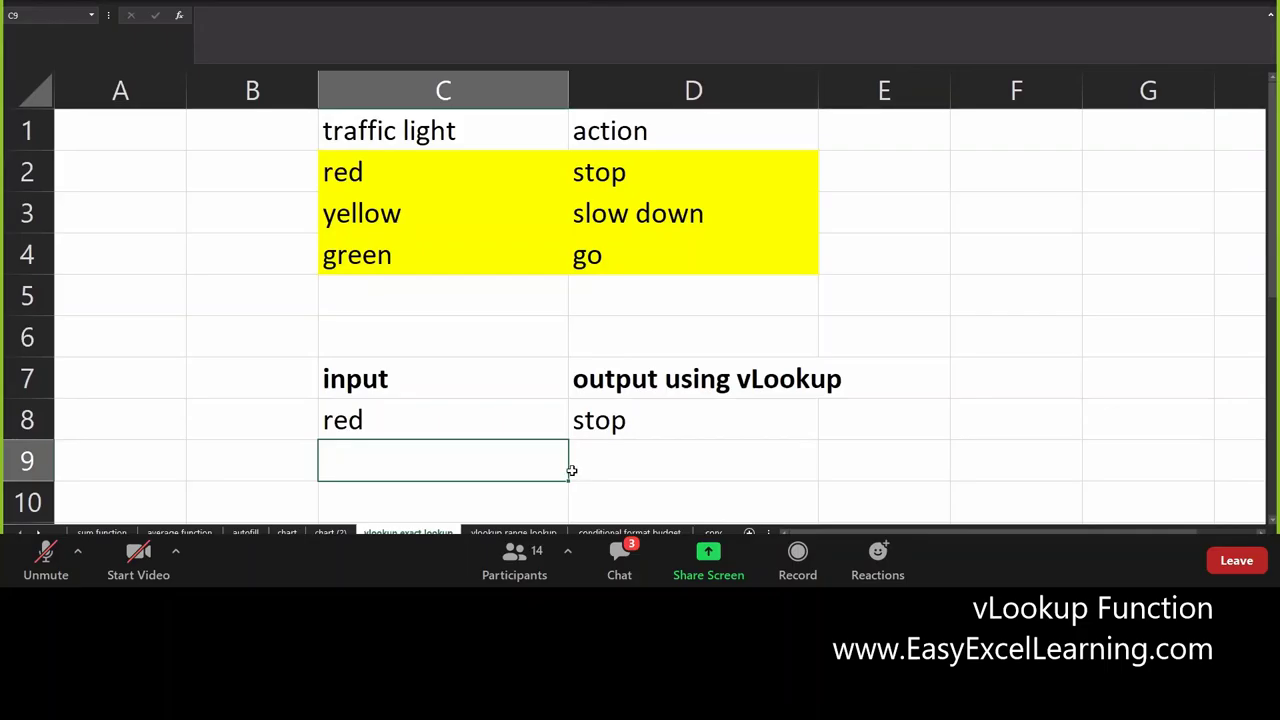
Change the C8 input to yellow so D8 returns 'slow down'
click(431, 425)
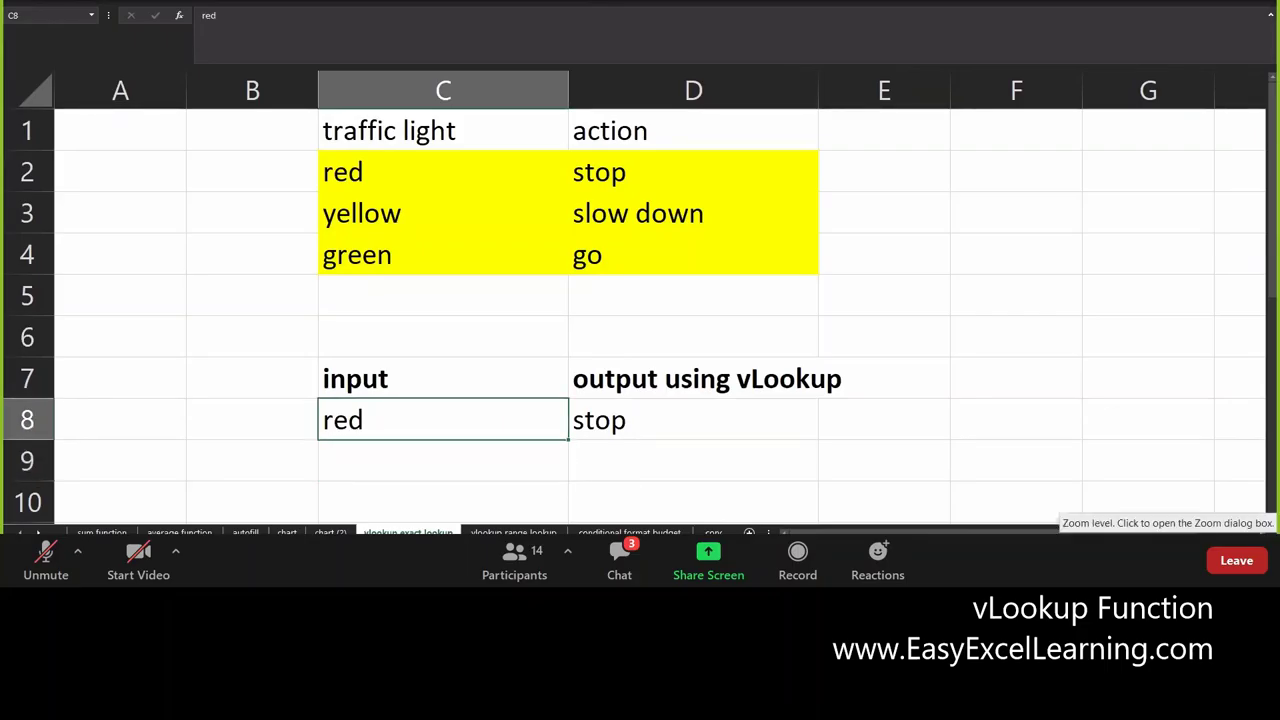
text(yellow)
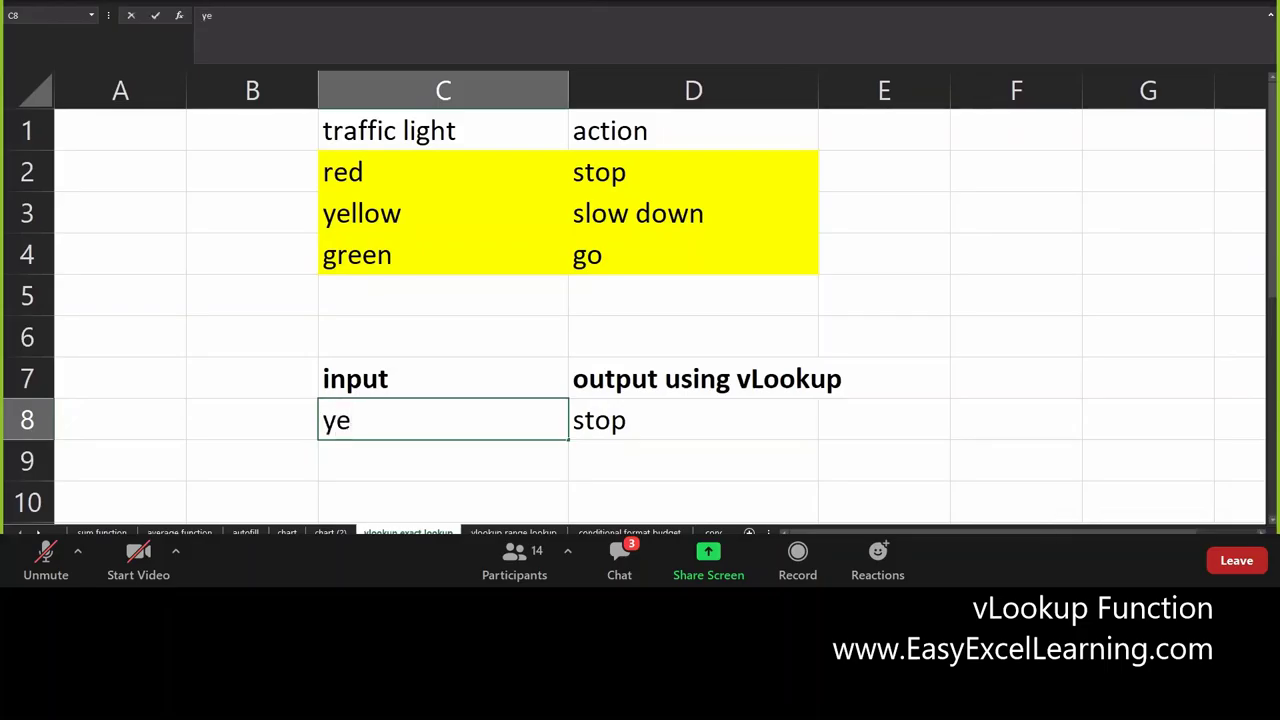
key(ctrl+Return)
click(443, 460)
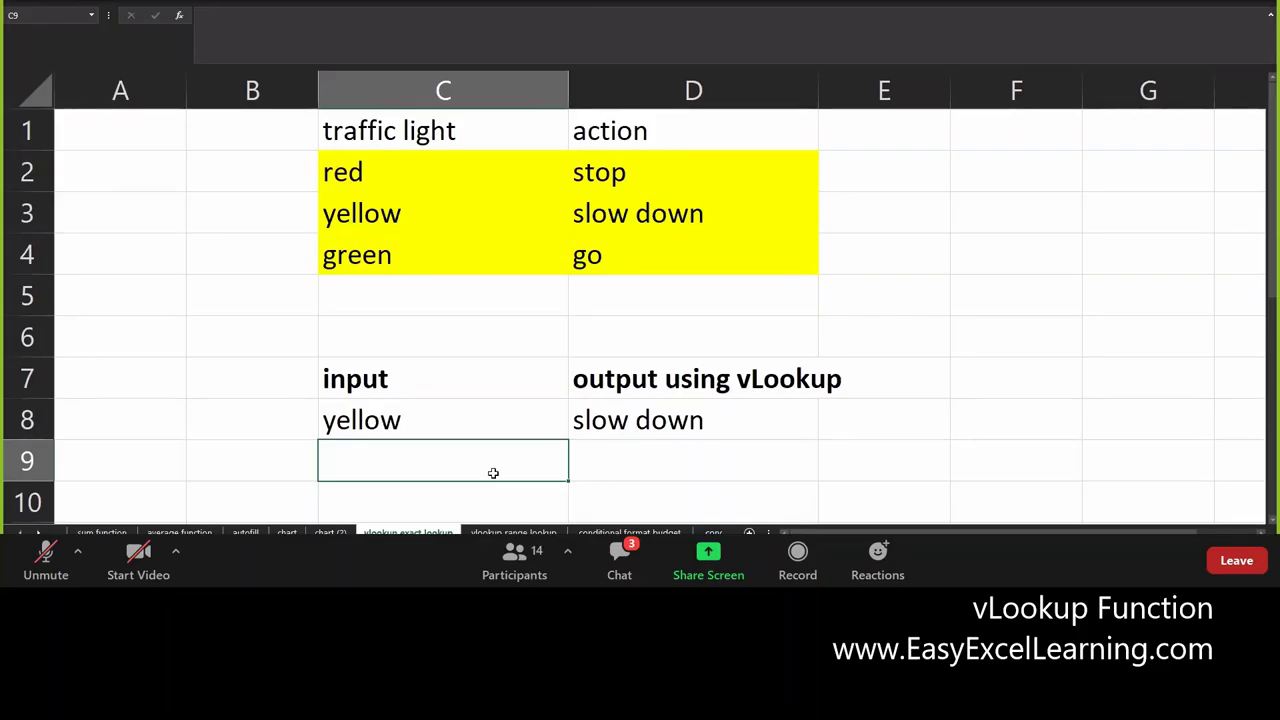
click(620, 424)
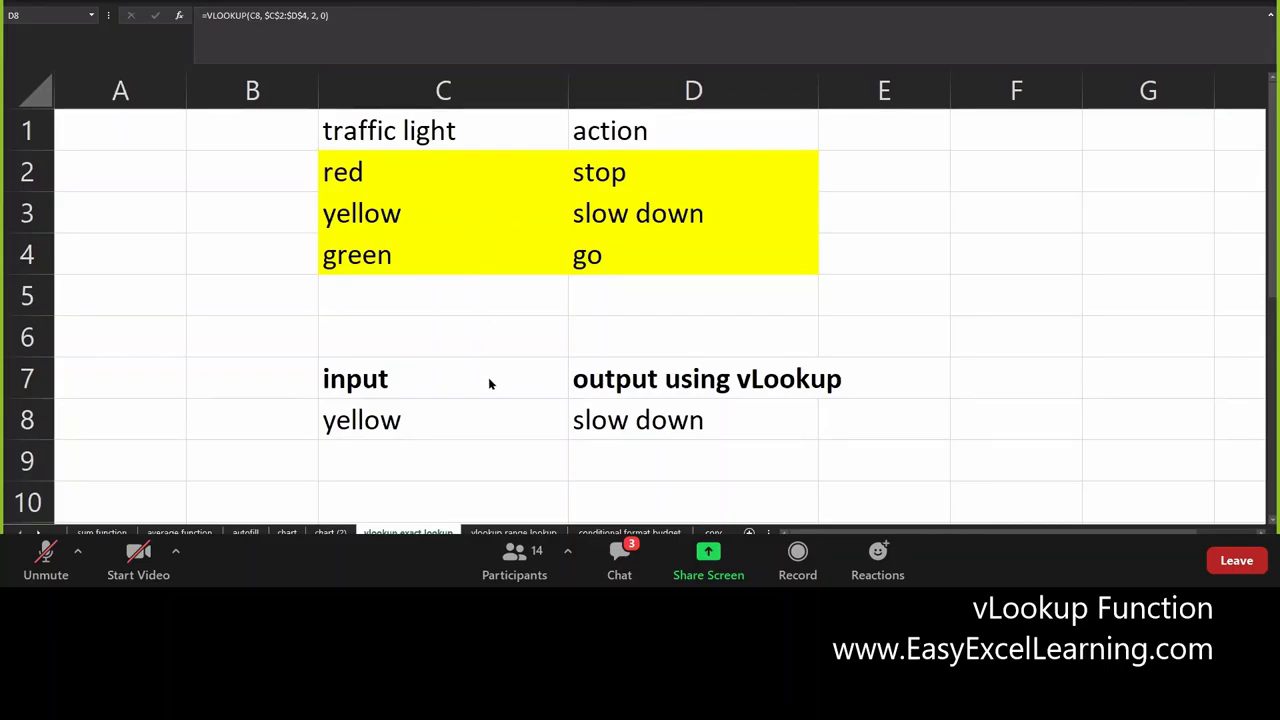
click(470, 420)
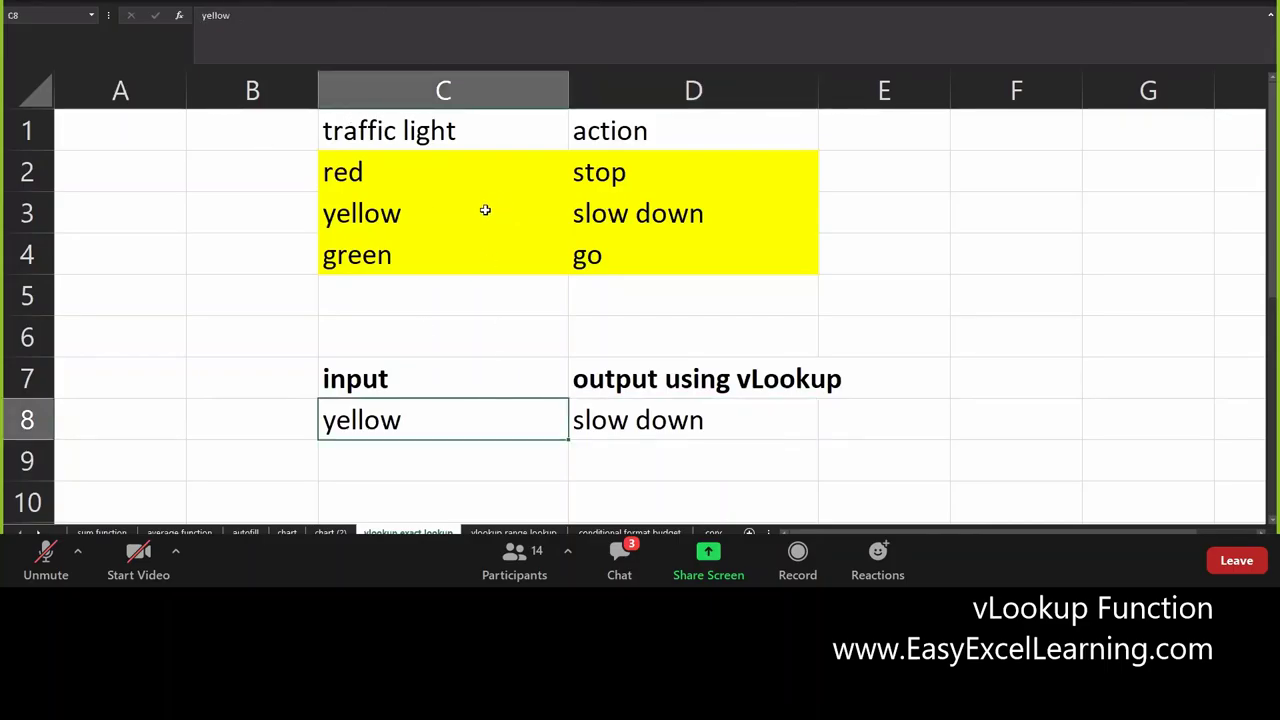
Select the traffic-light table C2:D4 and the input/output cells C7:D8
drag(355, 173, 723, 263)
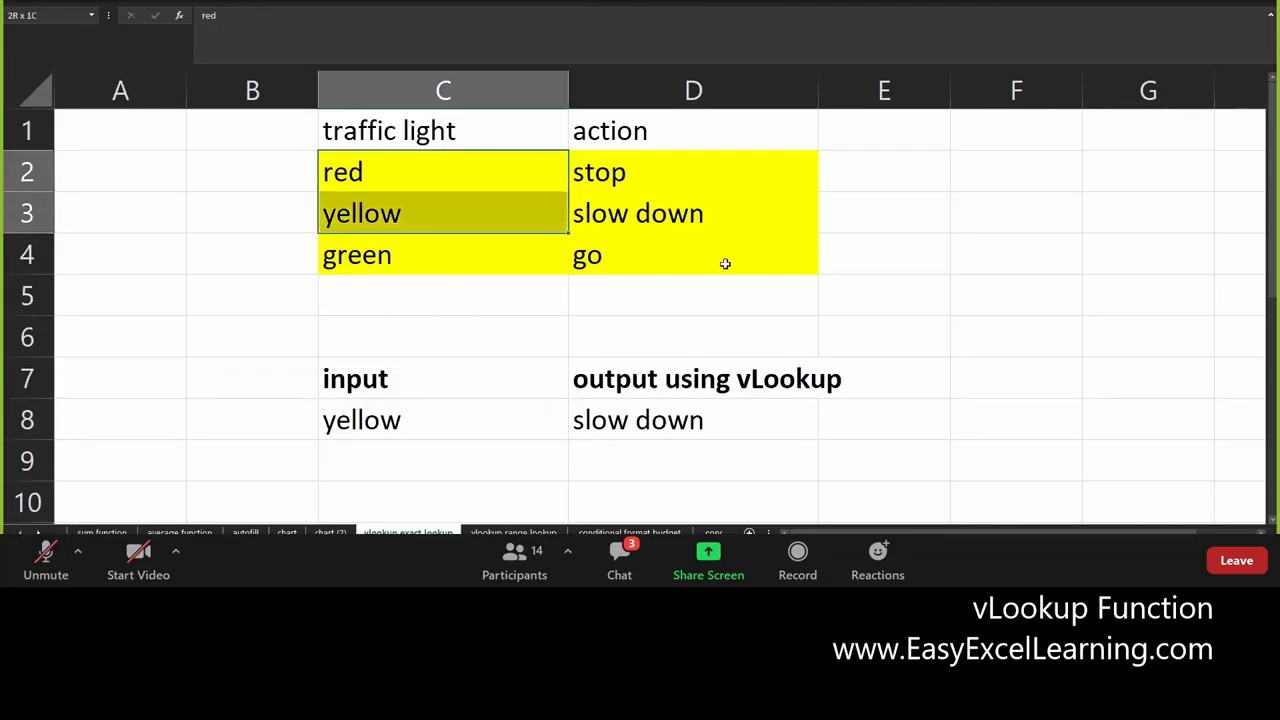
click(123, 165)
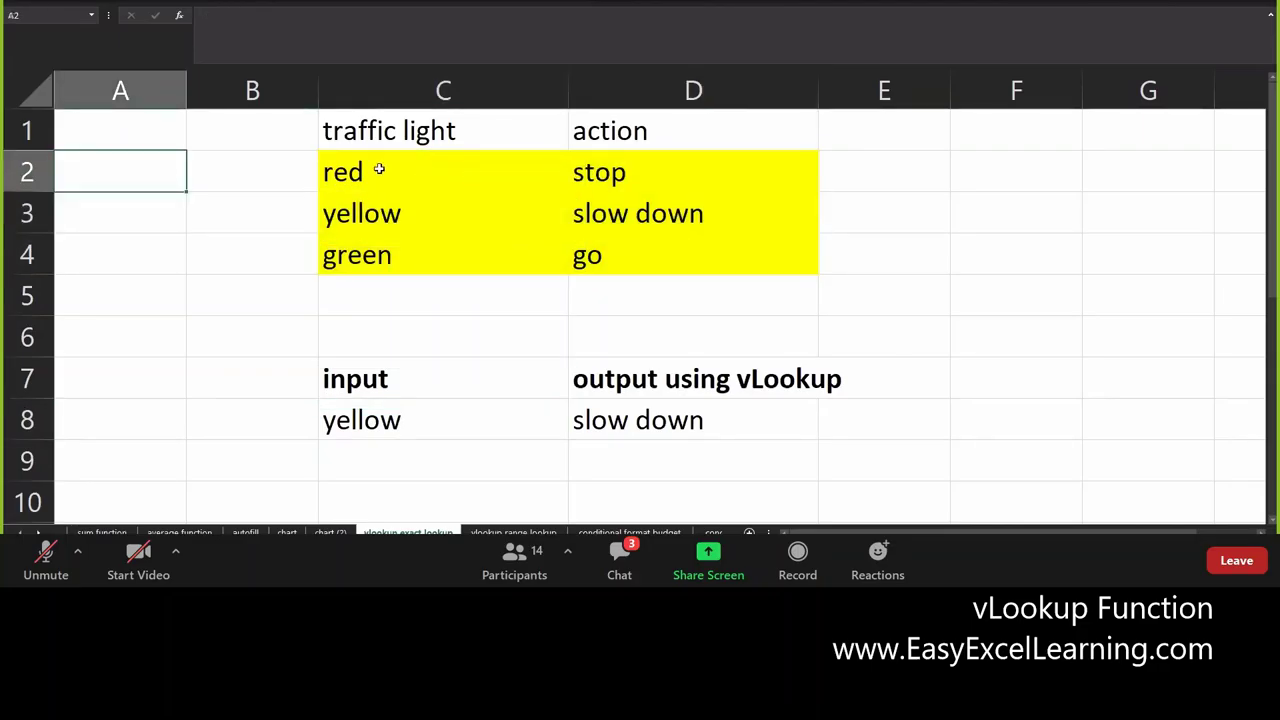
drag(372, 168, 630, 268)
drag(356, 390, 654, 428)
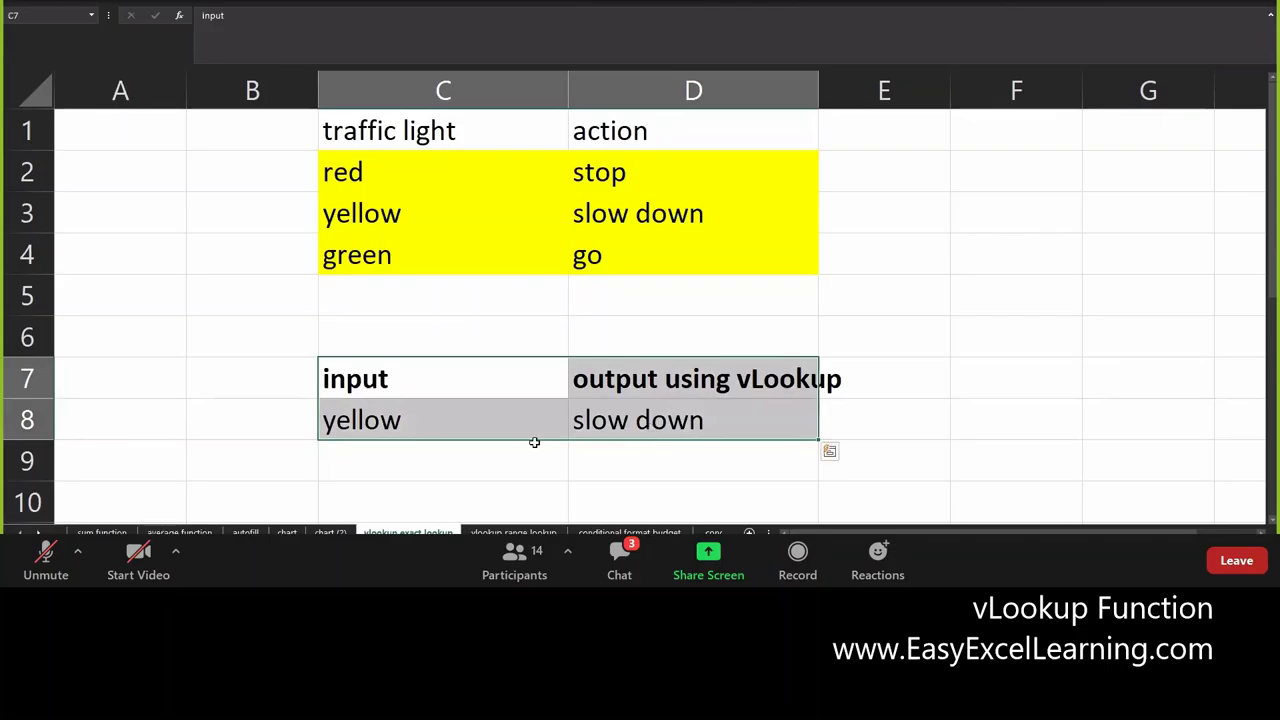
Open D8's formula for editing and highlight its leading equals sign
click(640, 420)
double_click(640, 420)
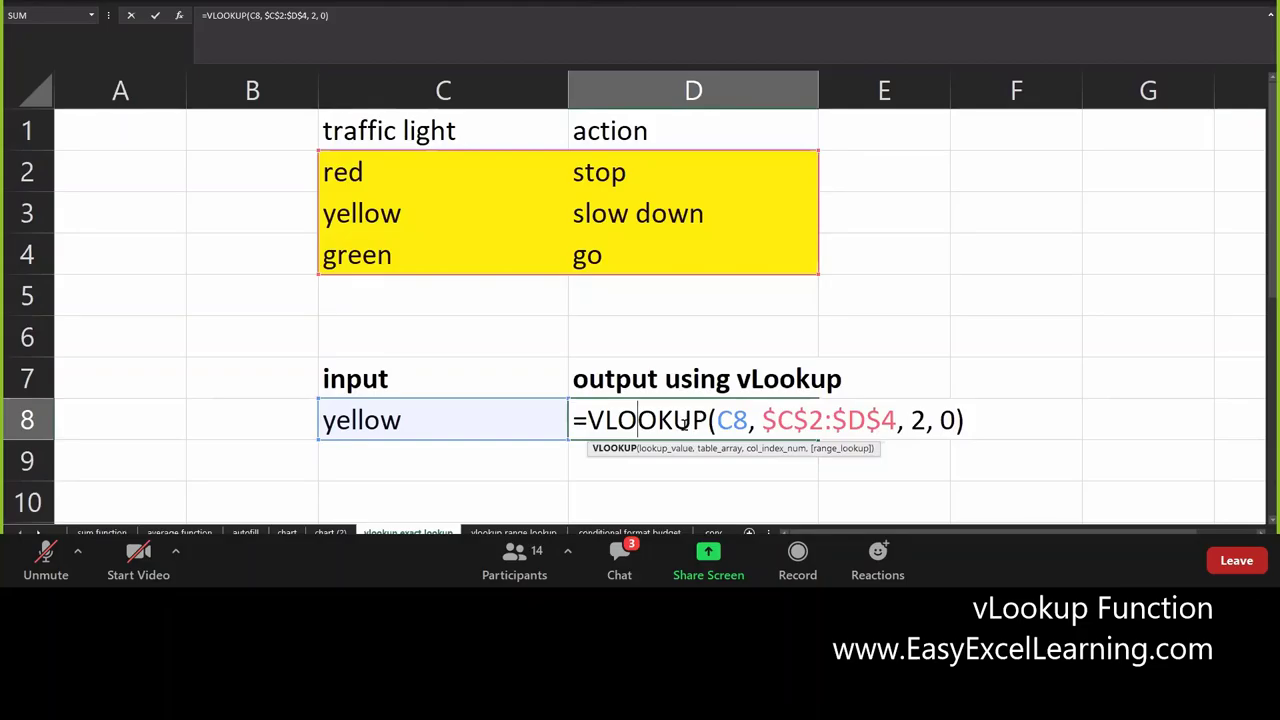
click(588, 421)
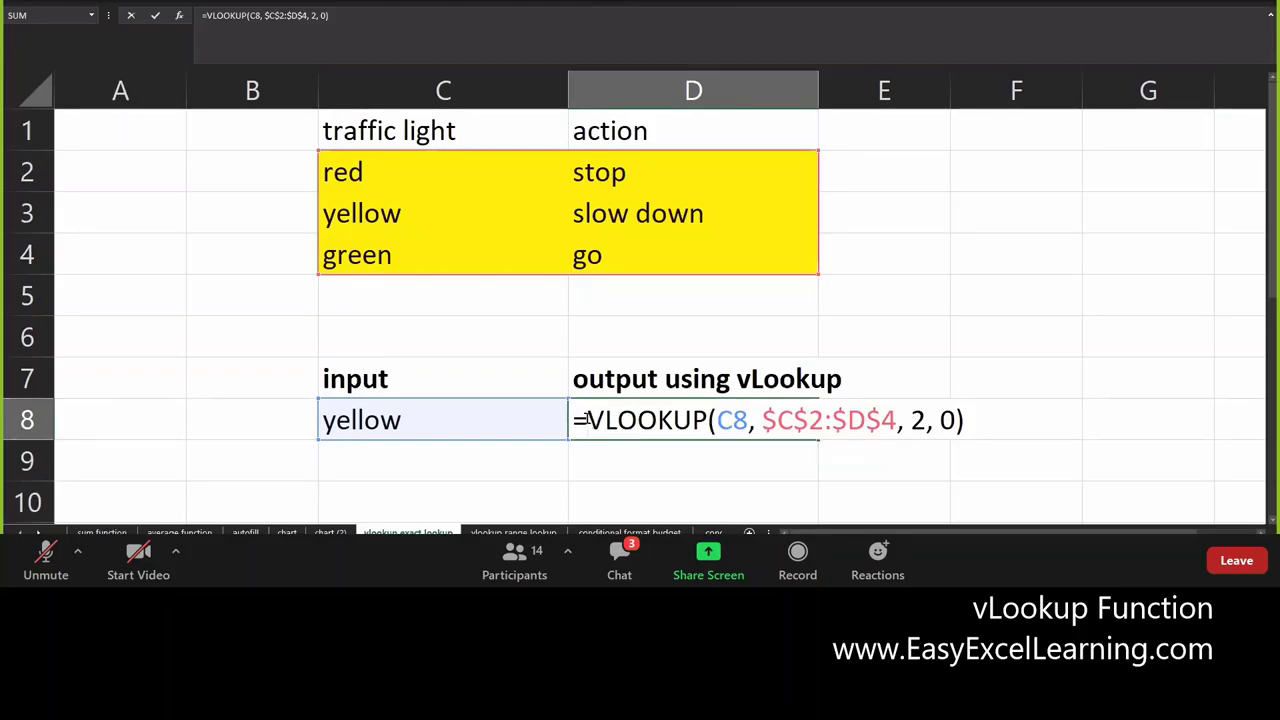
drag(590, 421, 560, 419)
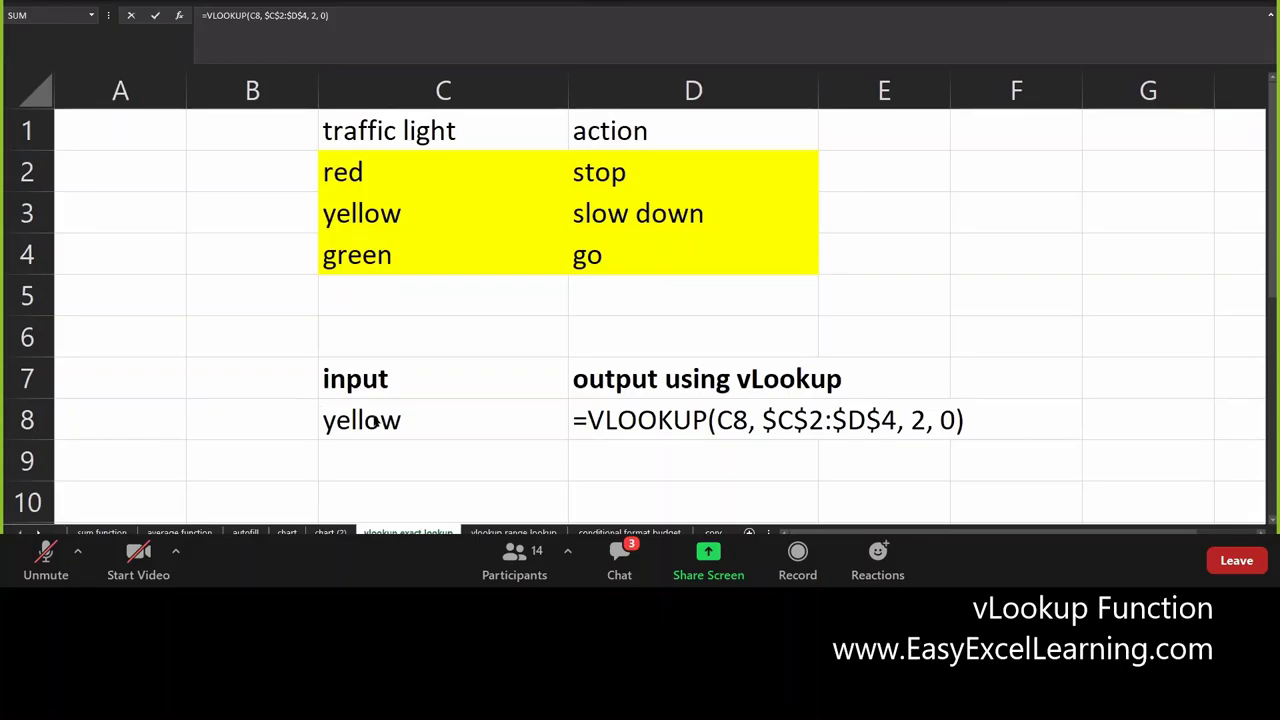
click(585, 416)
double_click(585, 416)
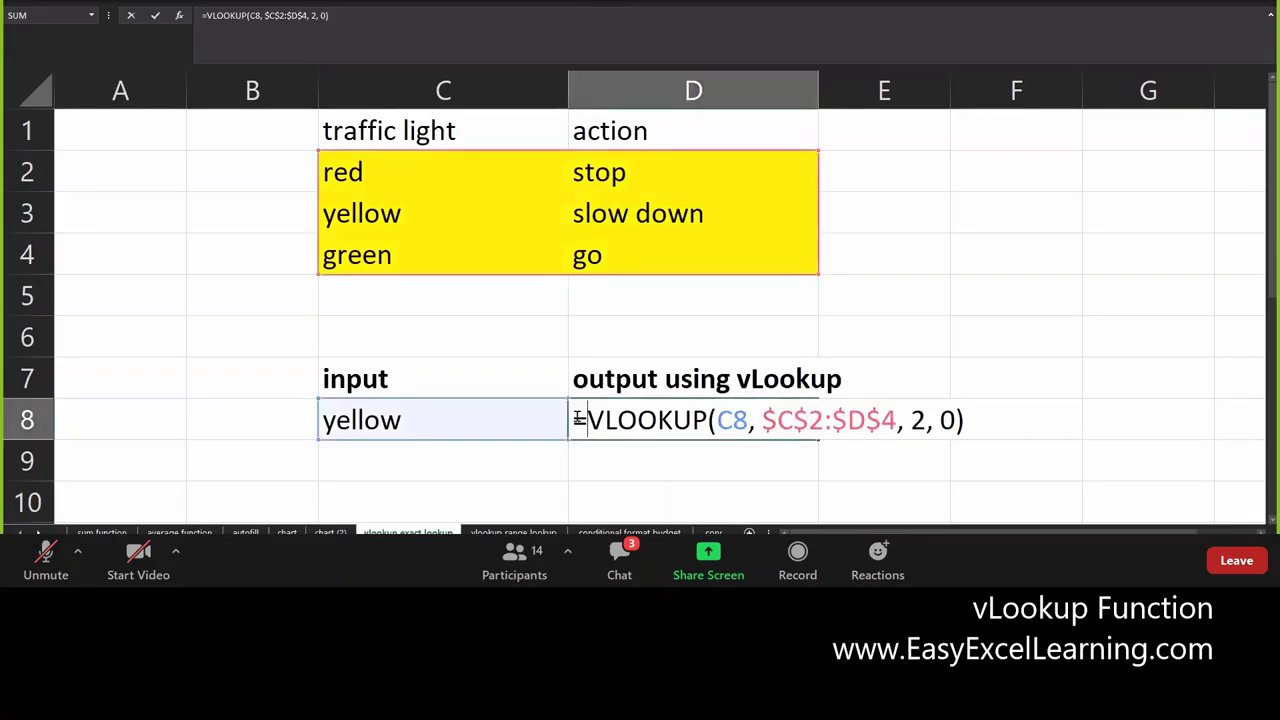
drag(572, 420, 586, 420)
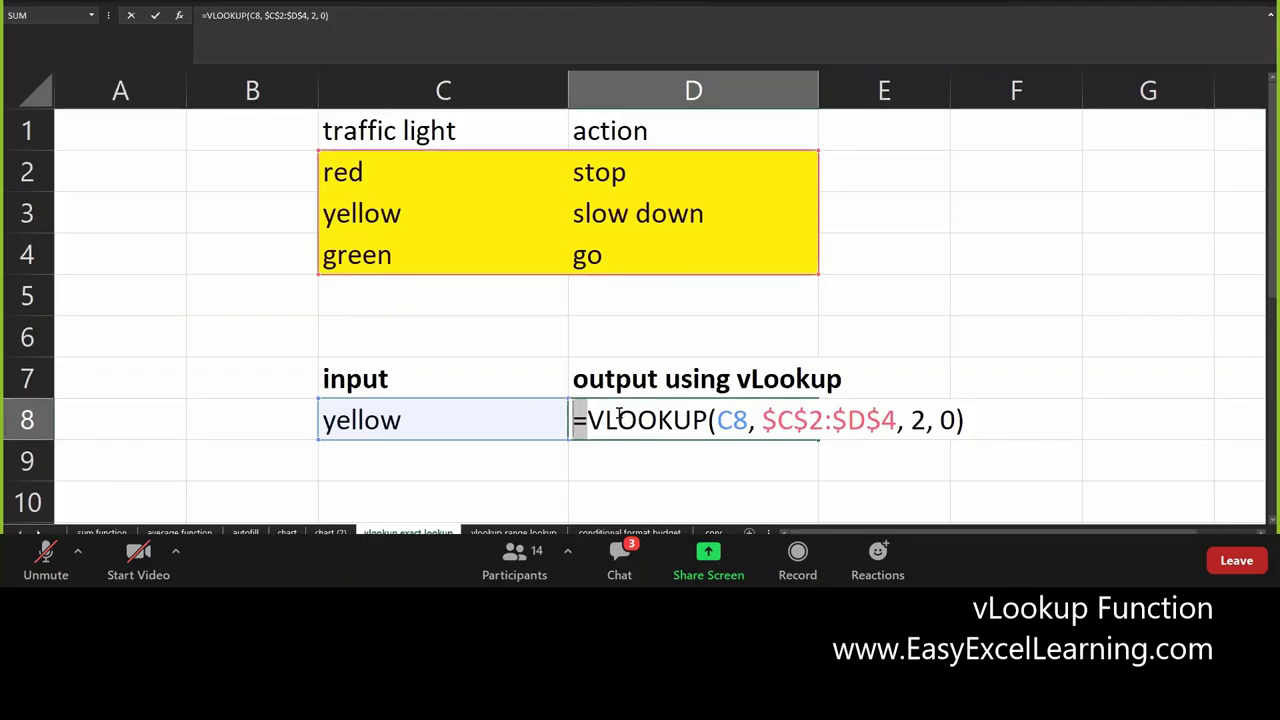
key(shift+Right)
key(shift+Right)
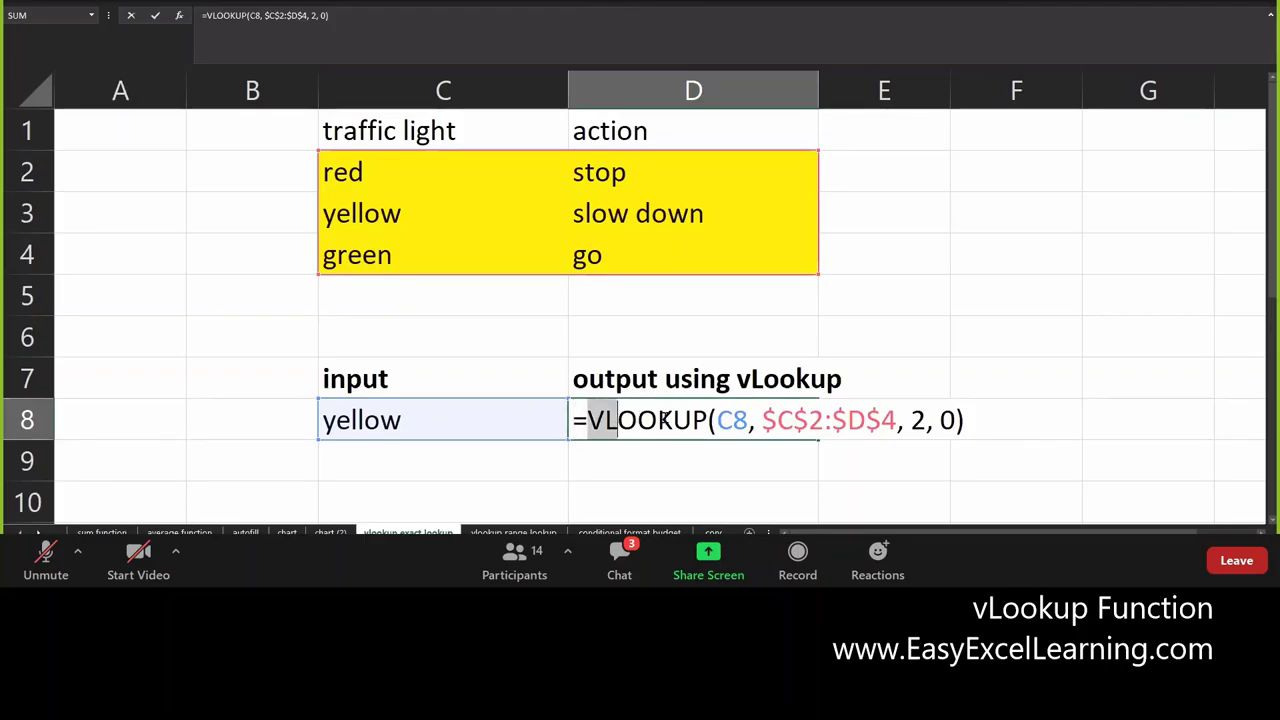
Highlight the function name VLOOKUP in D8's formula, then clear the highlight
drag(662, 420, 711, 420)
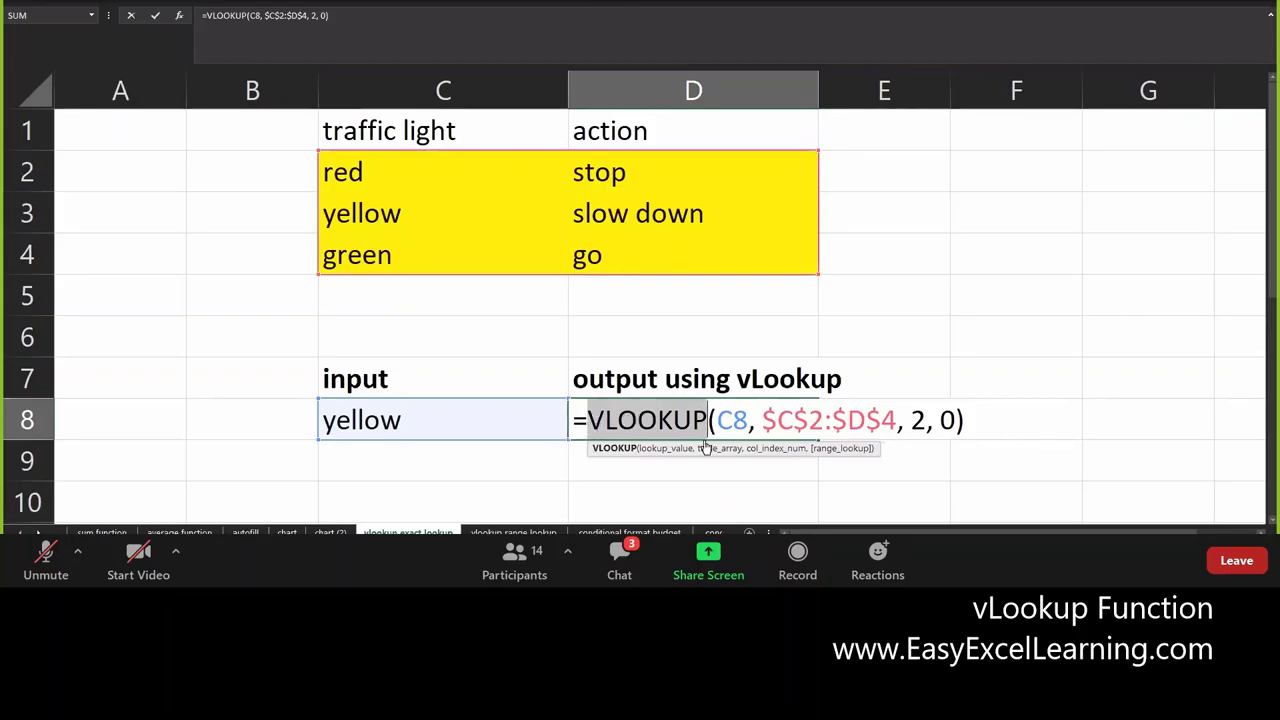
click(658, 420)
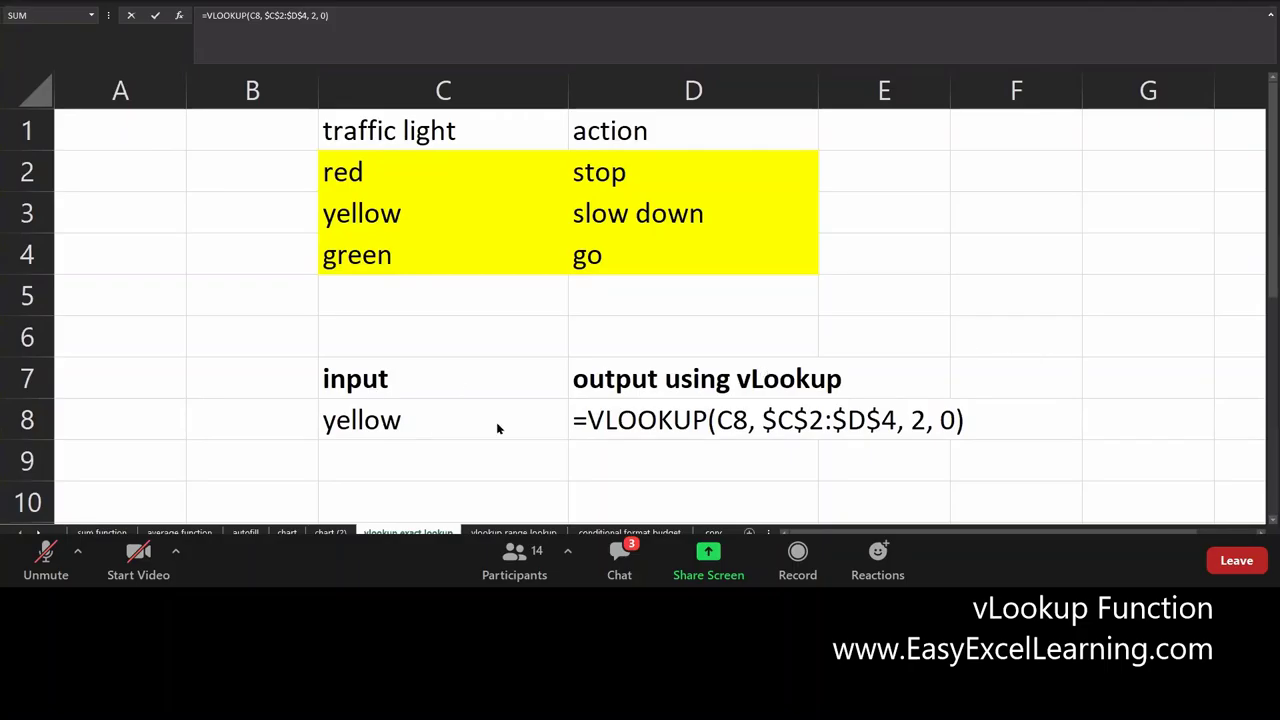
double_click(612, 418)
Open the VLOOKUP Help article from the argument tooltip of D8's formula
double_click(647, 419)
double_click(731, 410)
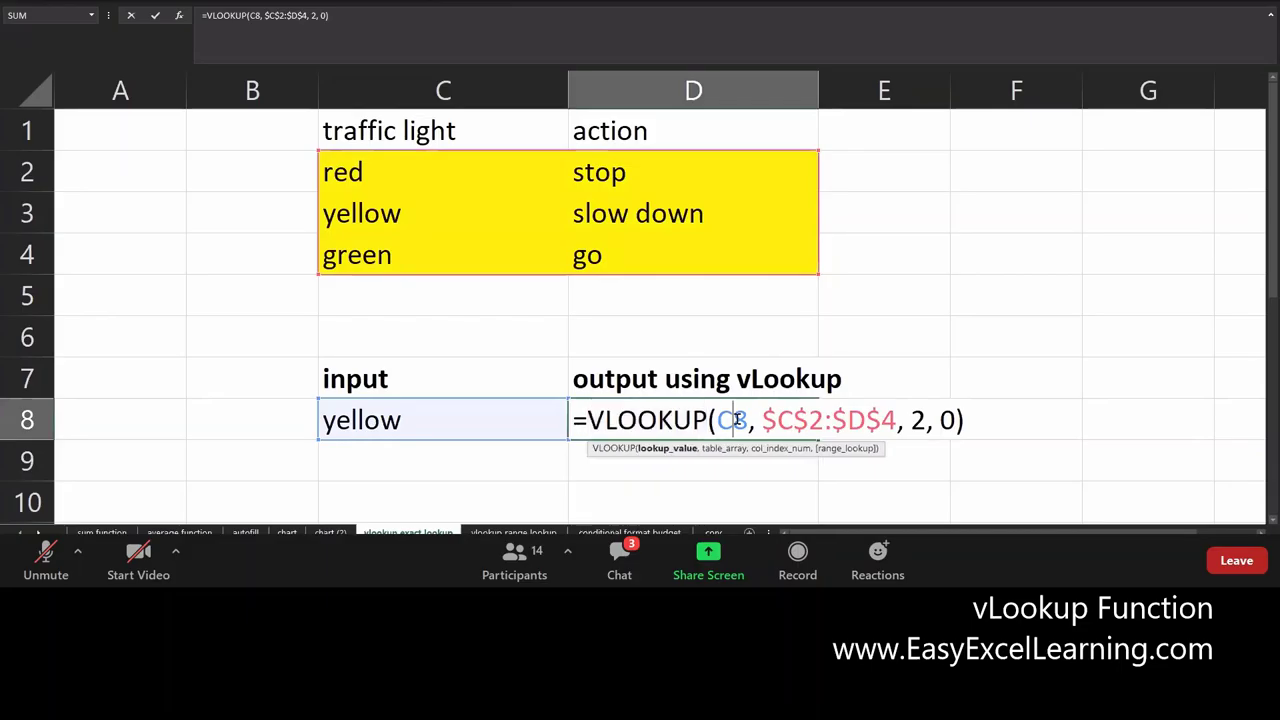
click(614, 448)
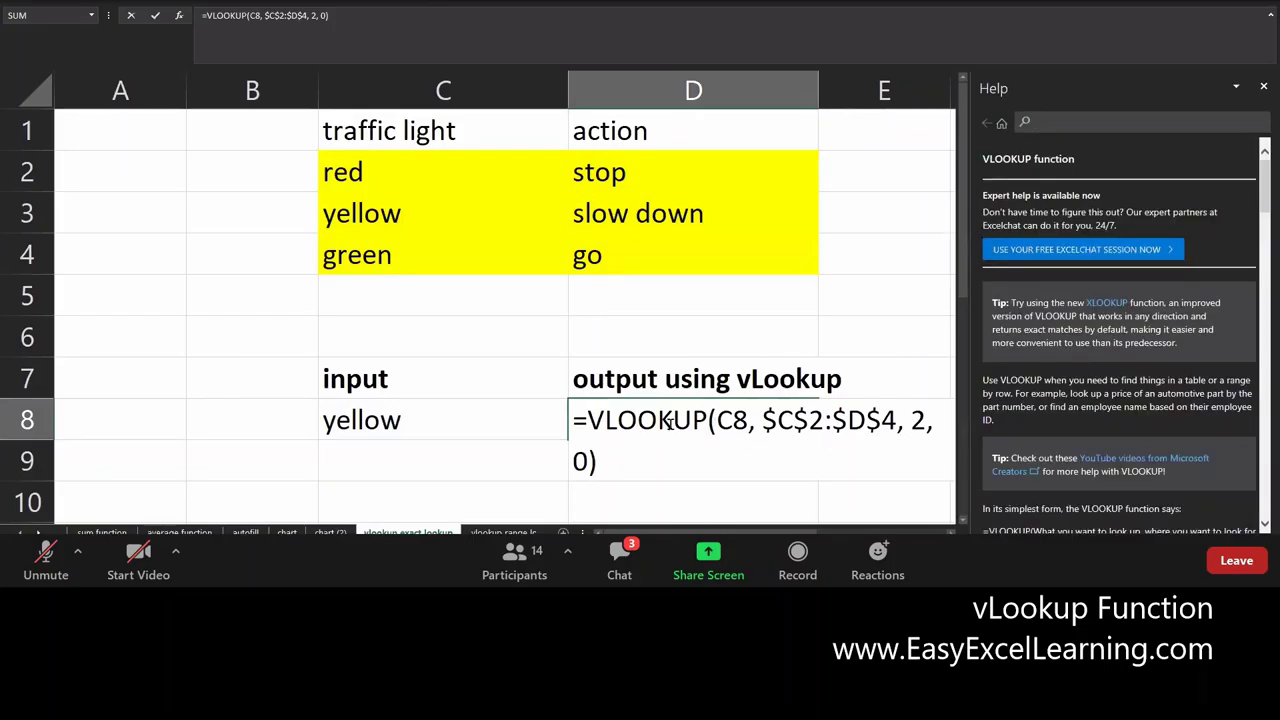
Step back into D8's formula, then leave editing with Escape without changing it
click(676, 425)
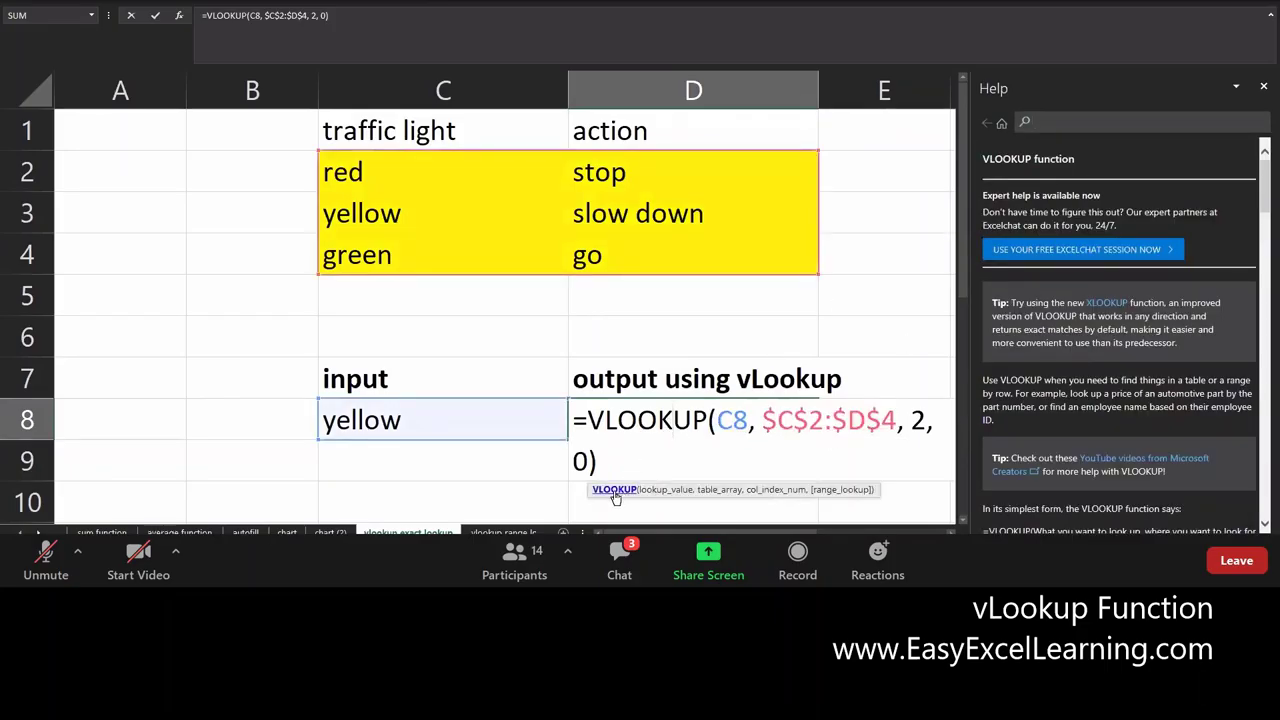
click(657, 430)
key(Escape)
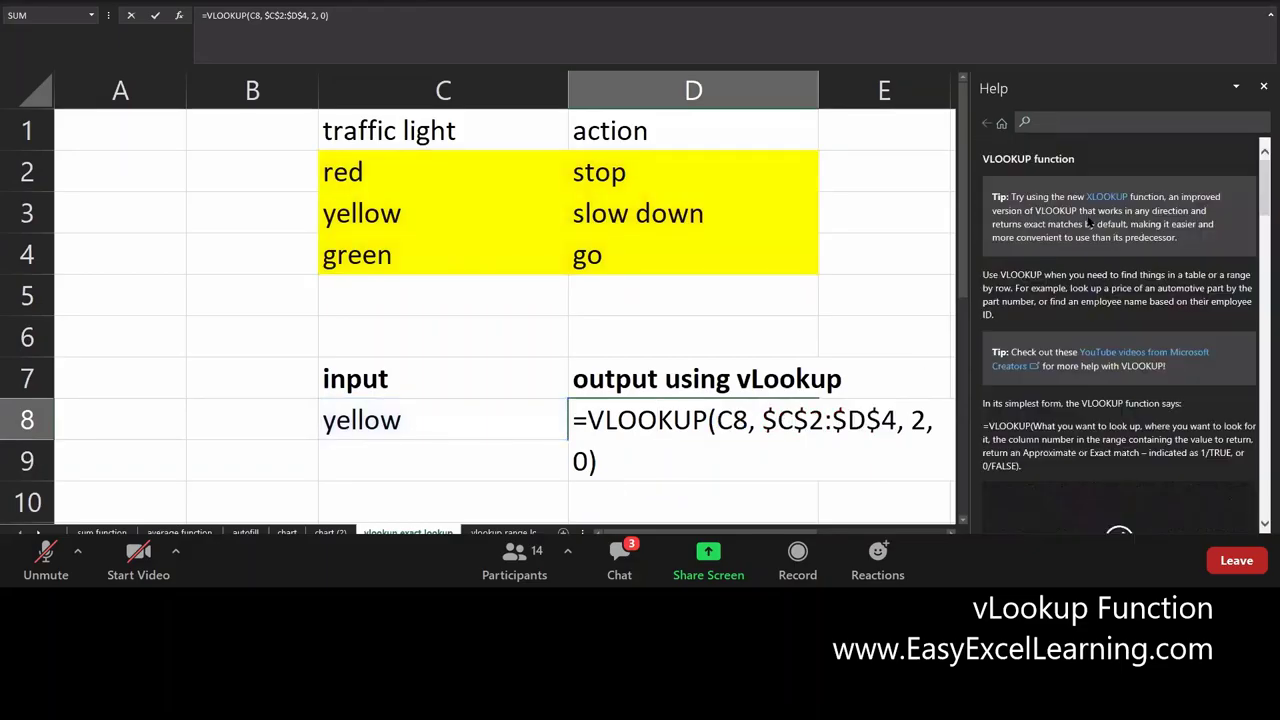
Scroll down through the VLOOKUP Help article, then reopen D8's formula for editing
scroll(1075, 283, down, 3)
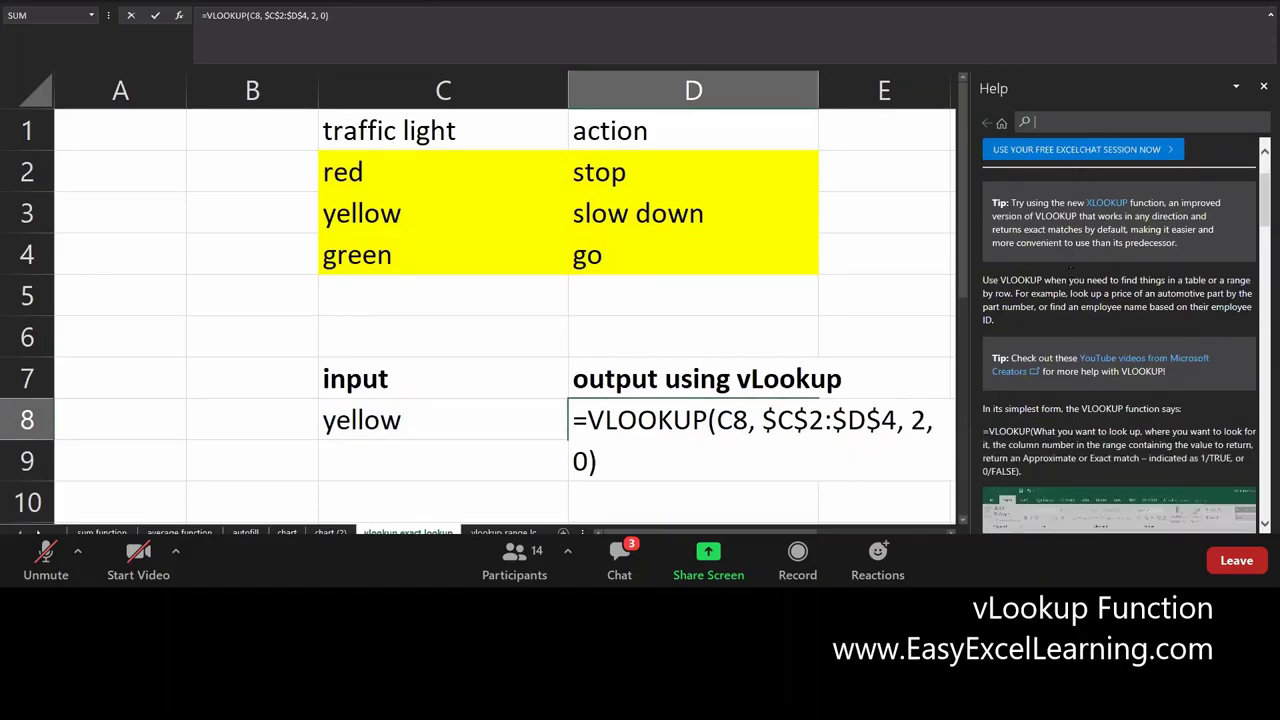
scroll(1073, 286, down, 2)
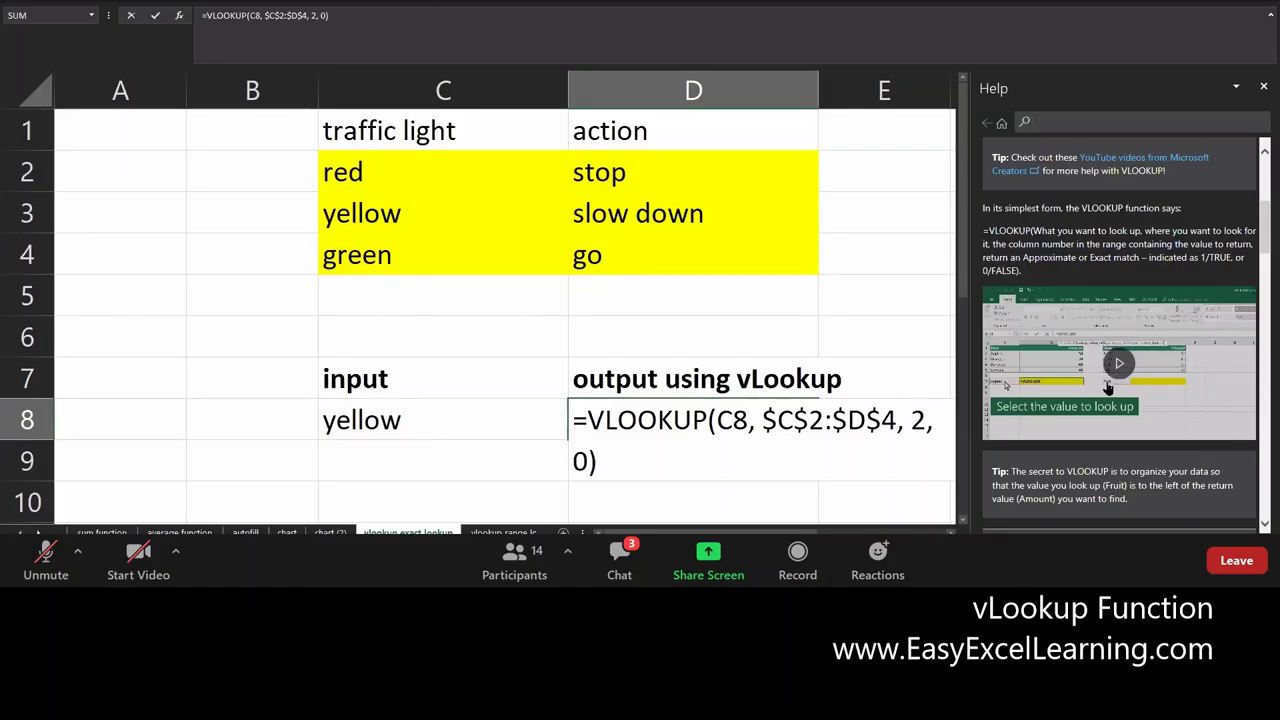
scroll(1081, 350, down, 3)
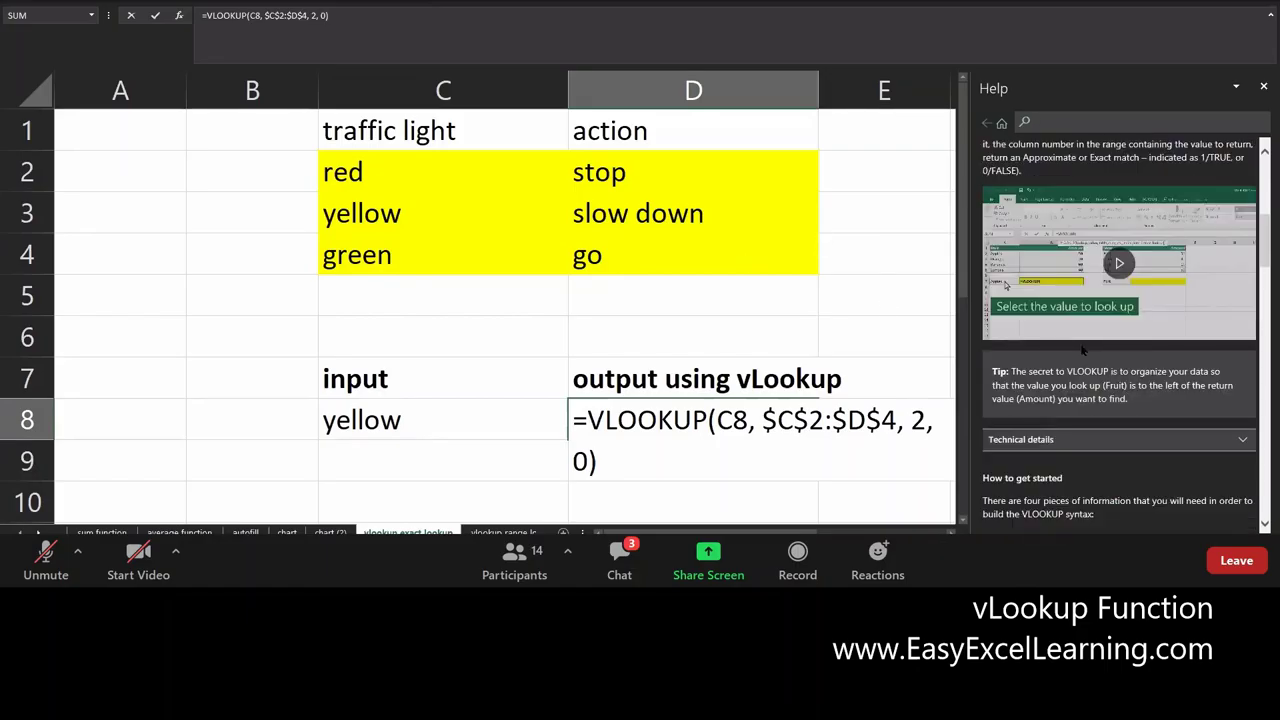
scroll(1081, 353, down, 2)
scroll(1081, 345, down, 5)
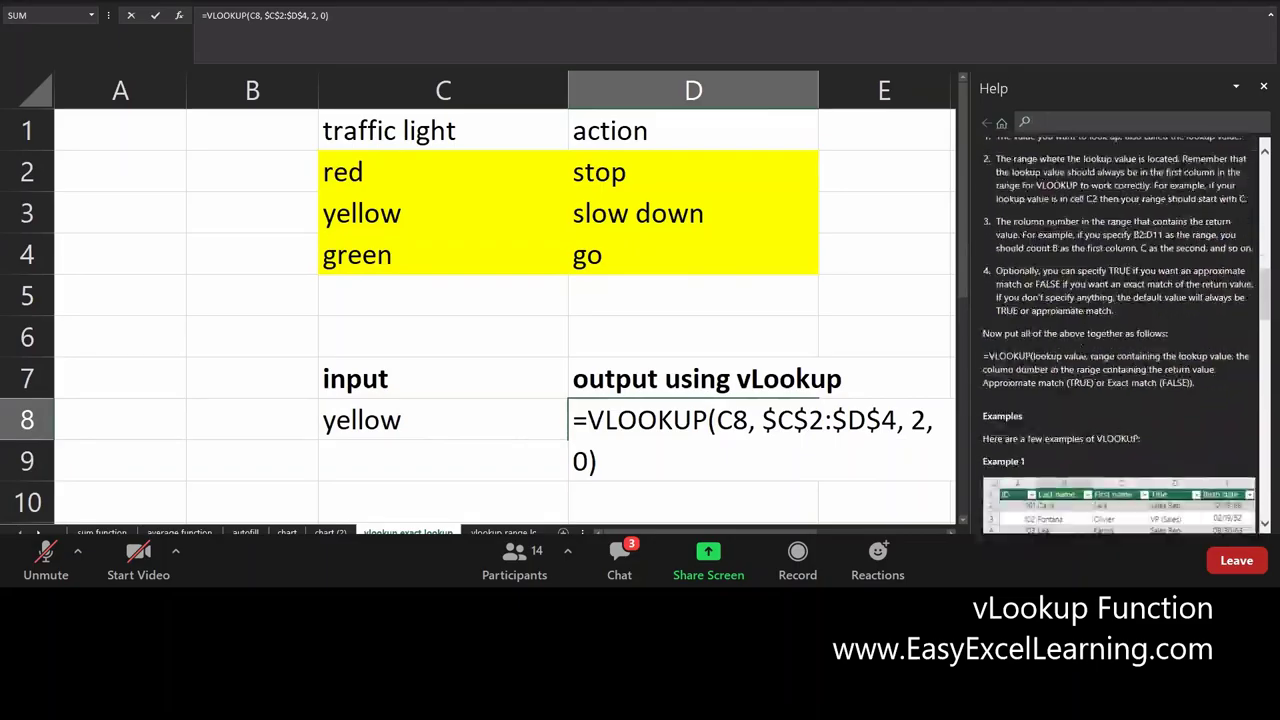
scroll(1081, 347, down, 15)
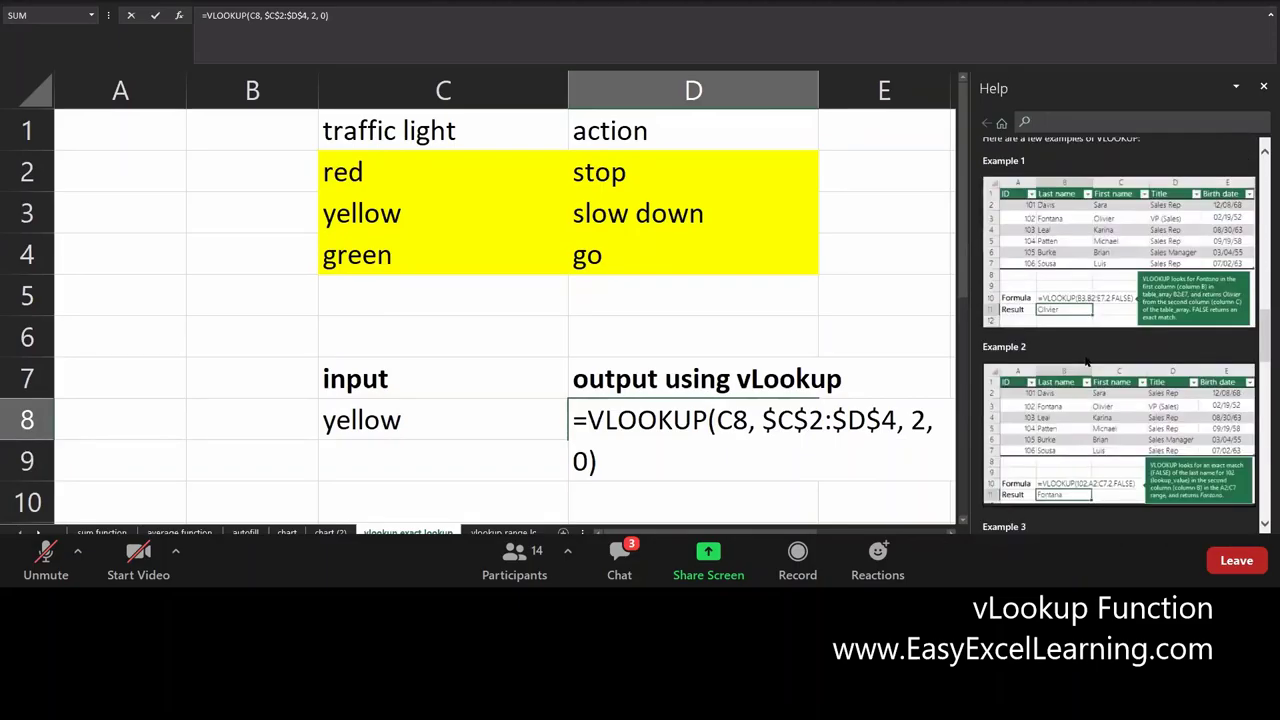
scroll(1090, 374, down, 12)
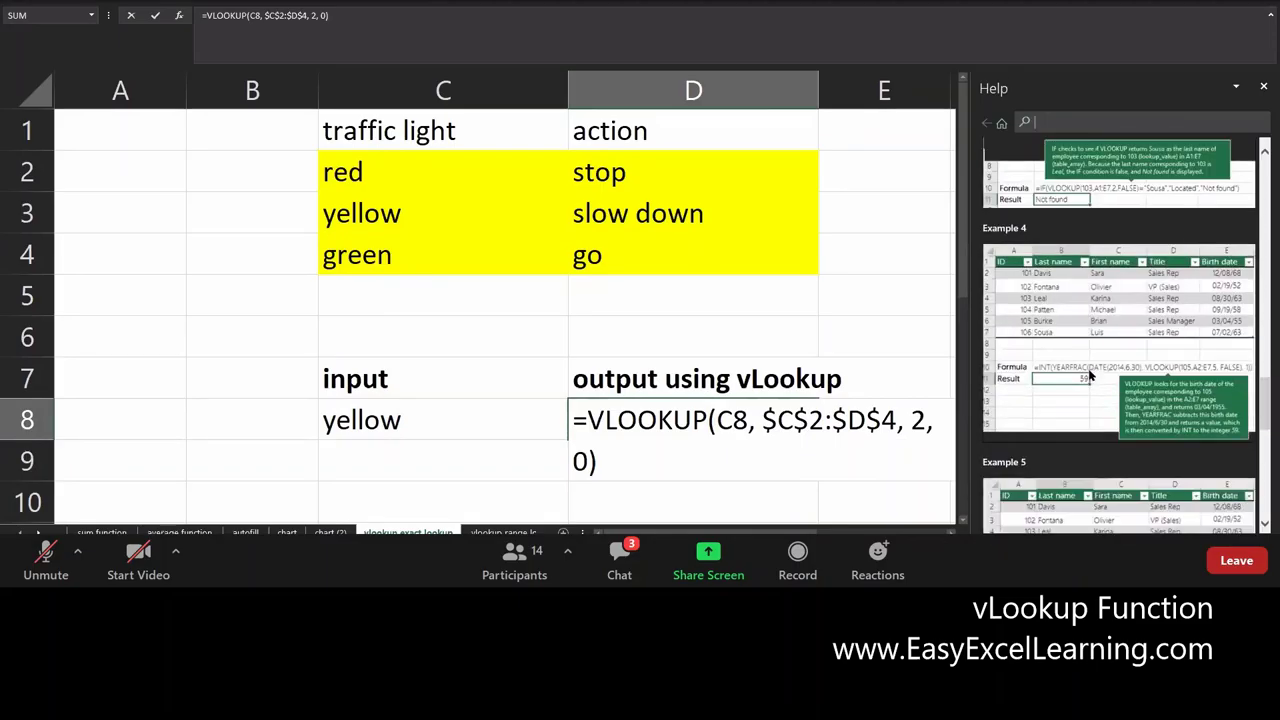
scroll(1093, 381, down, 4)
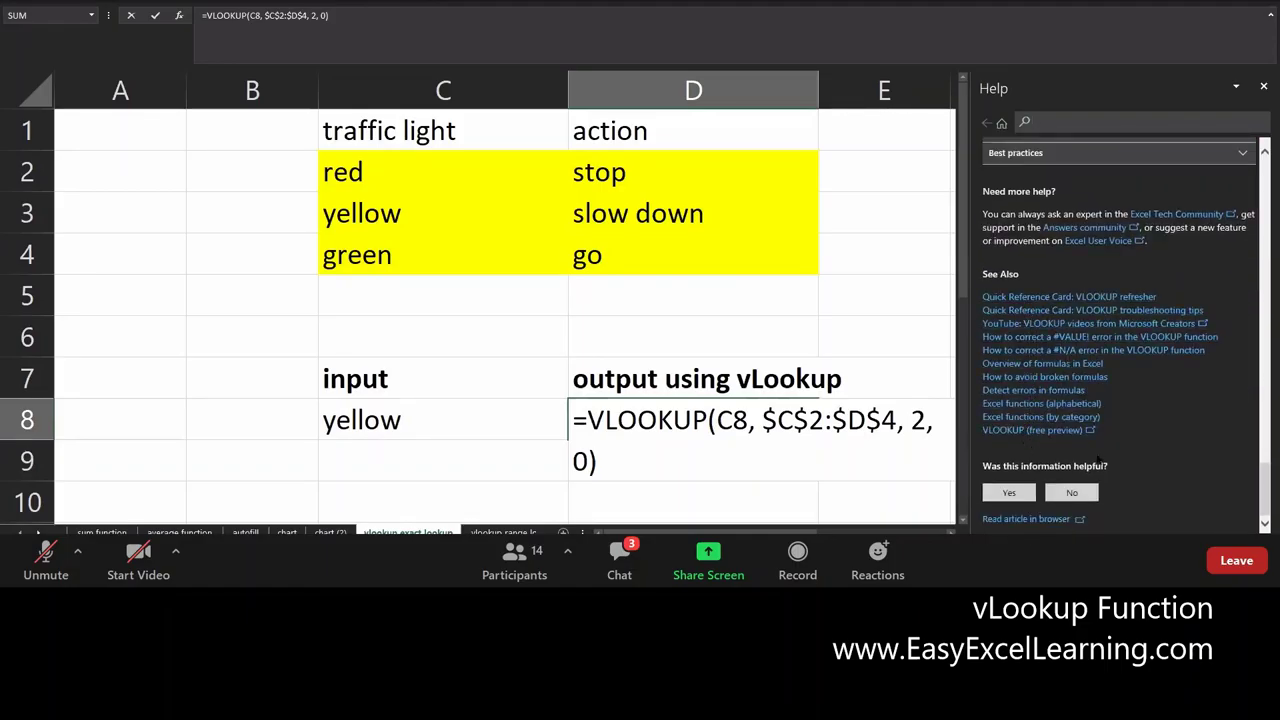
drag(1263, 480, 1272, 160)
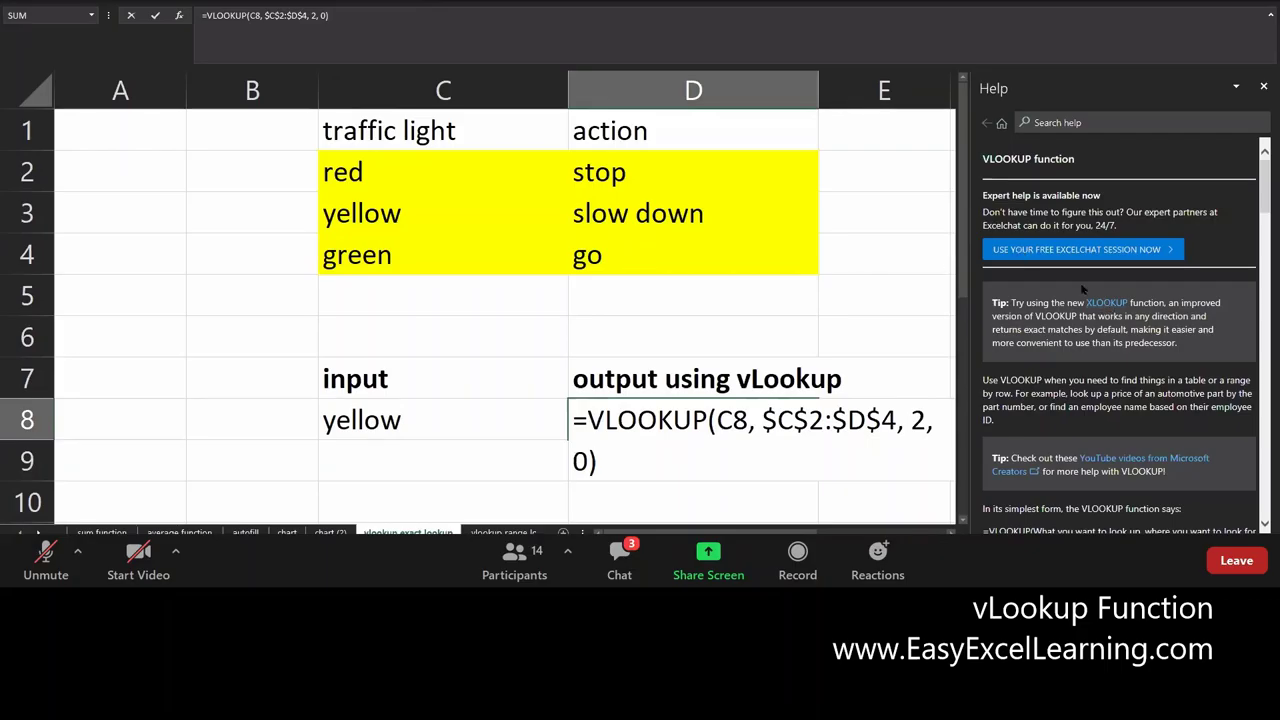
double_click(636, 420)
In D8's formula, highlight the VLOOKUP name, then the C8 lookup_value argument
double_click(637, 420)
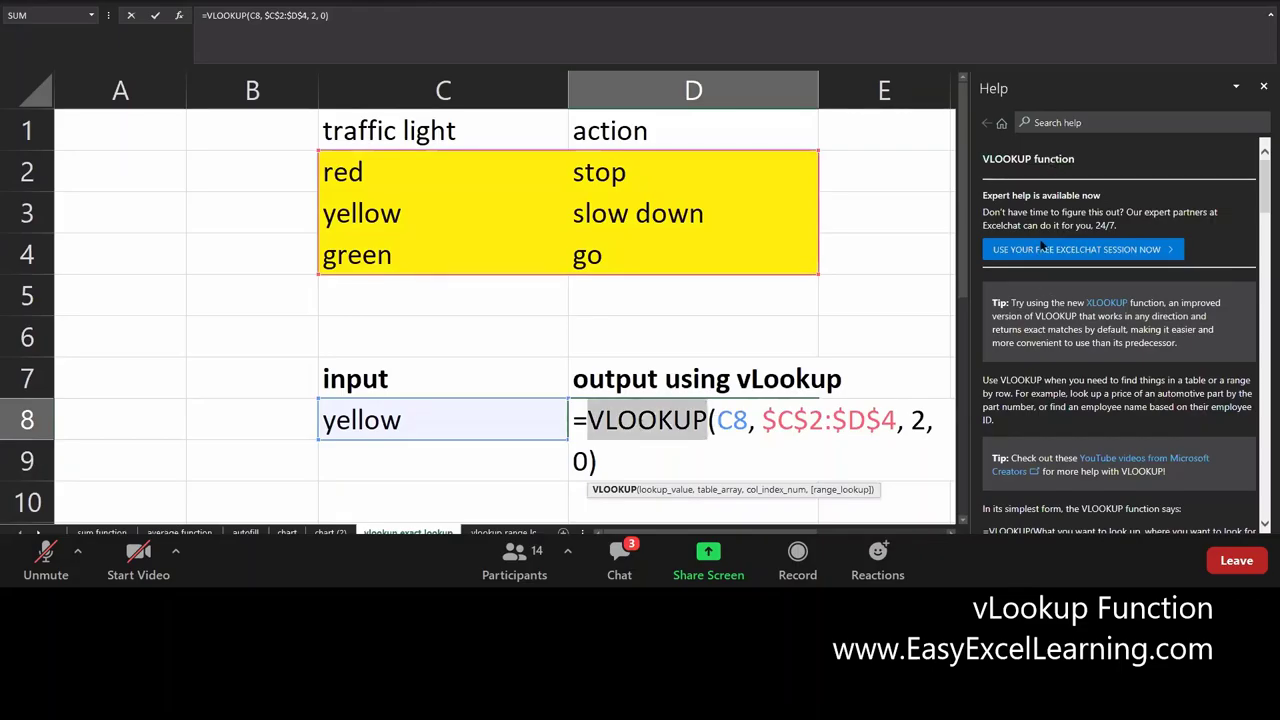
click(727, 420)
double_click(731, 420)
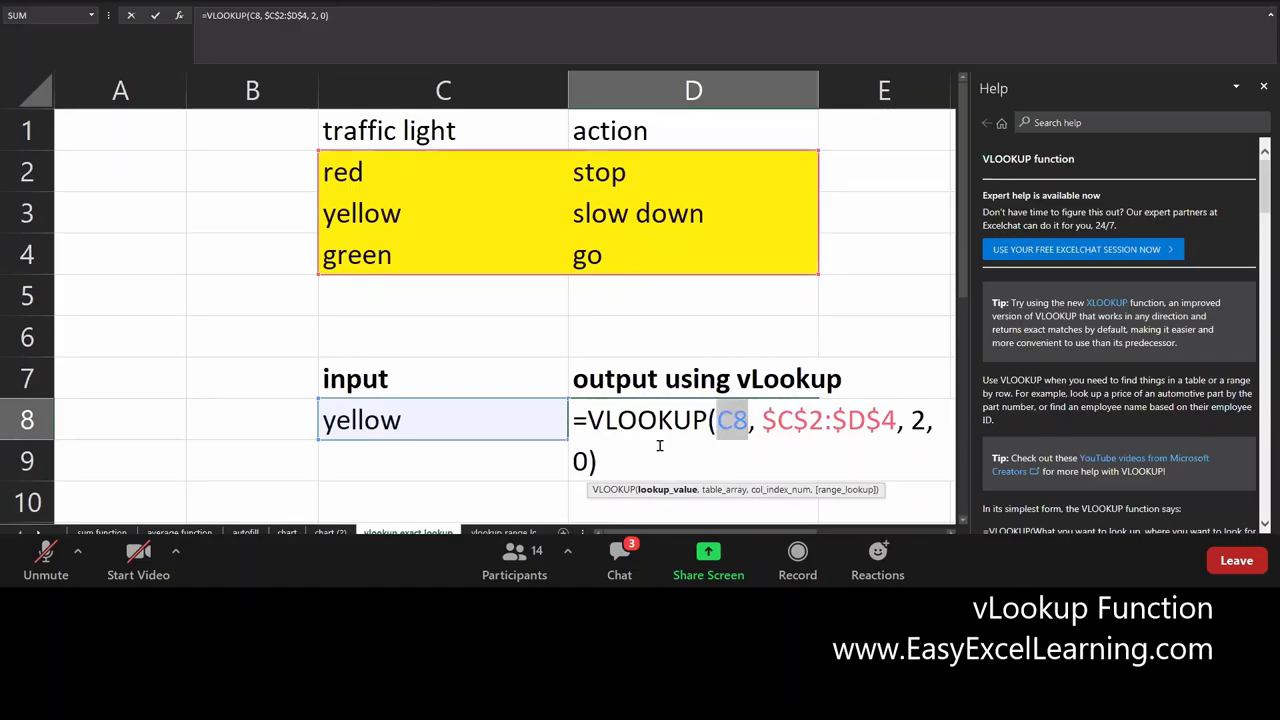
click(729, 420)
key(ctrl+shift+End)
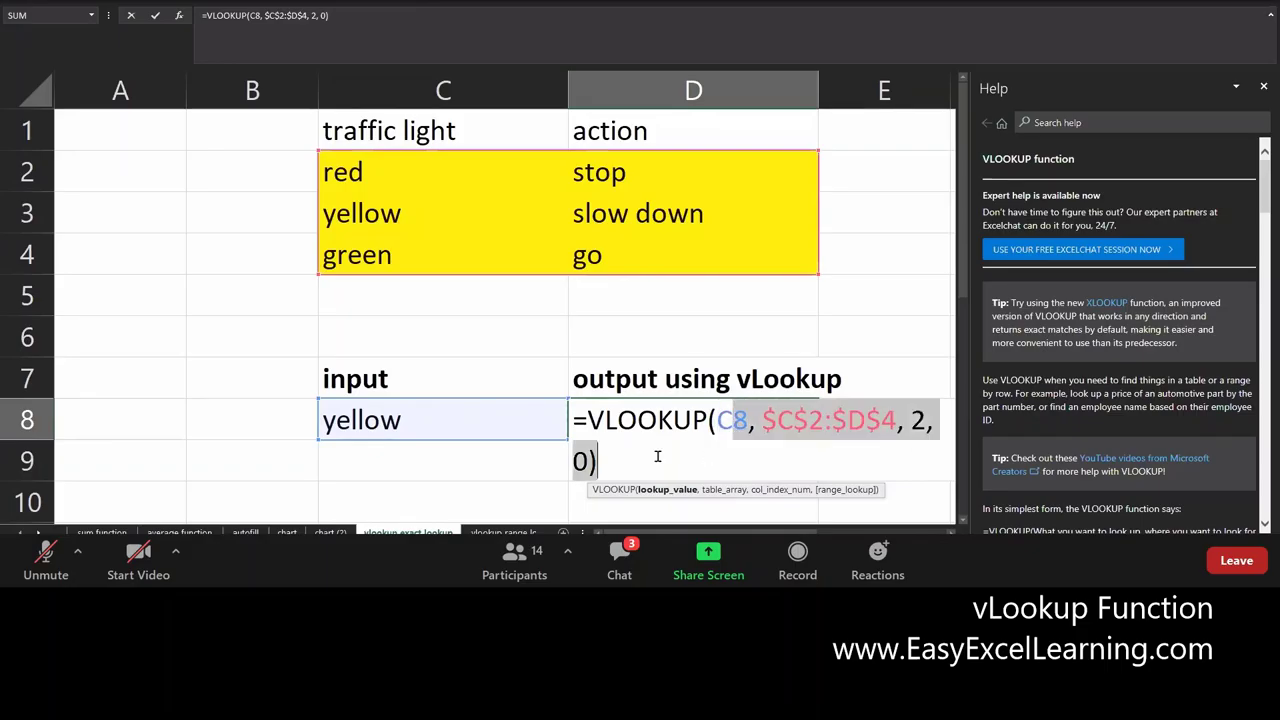
key(End)
click(729, 420)
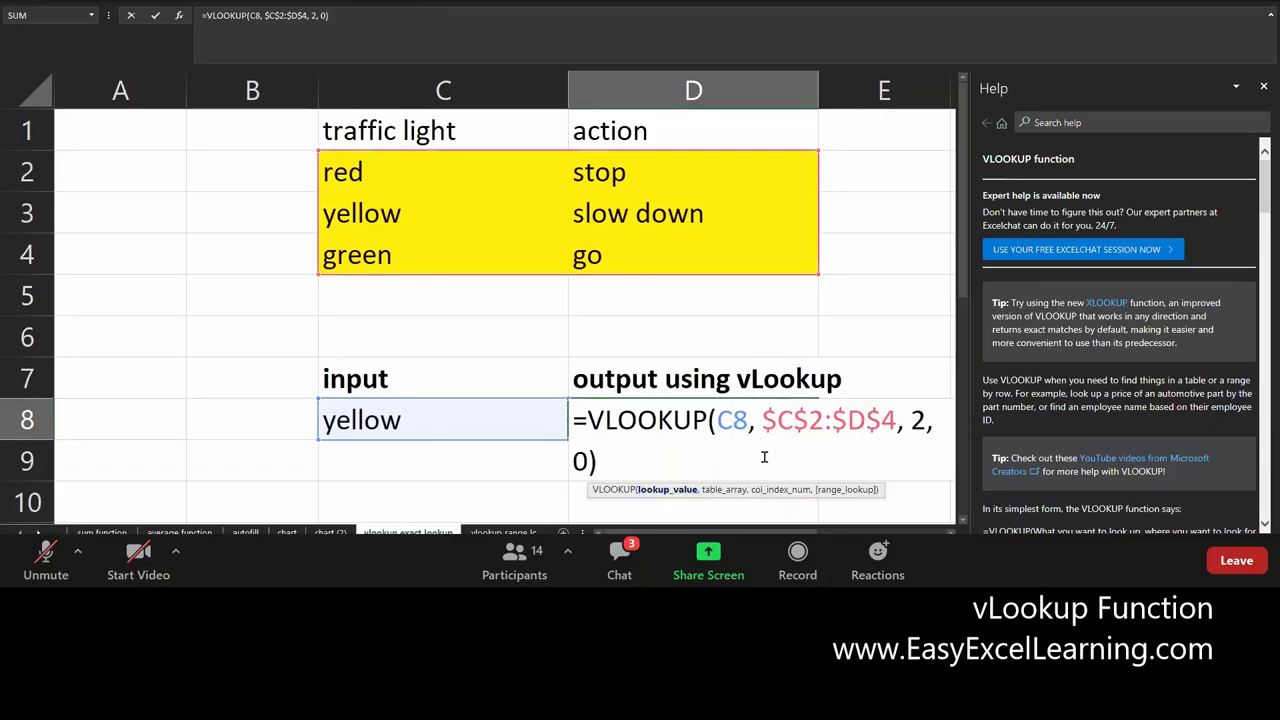
click(748, 428)
double_click(726, 422)
double_click(822, 417)
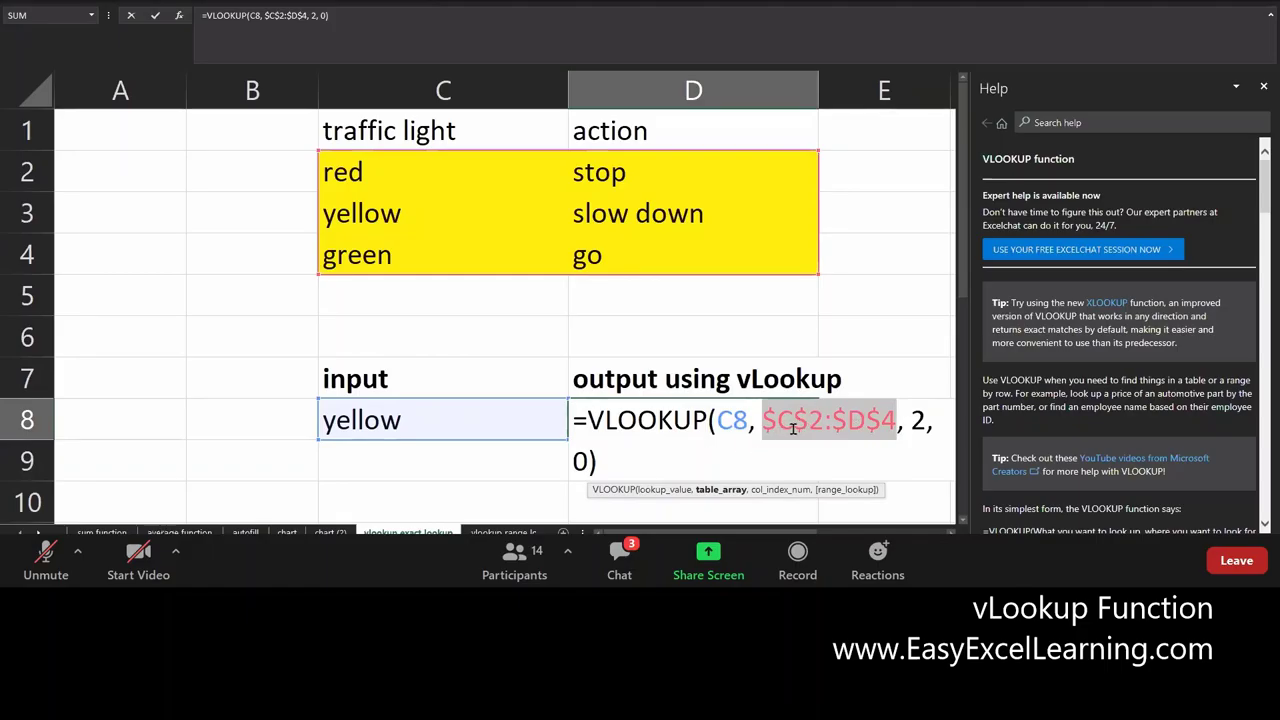
click(714, 494)
key(Left)
key(Left)
key(Left)
key(Left)
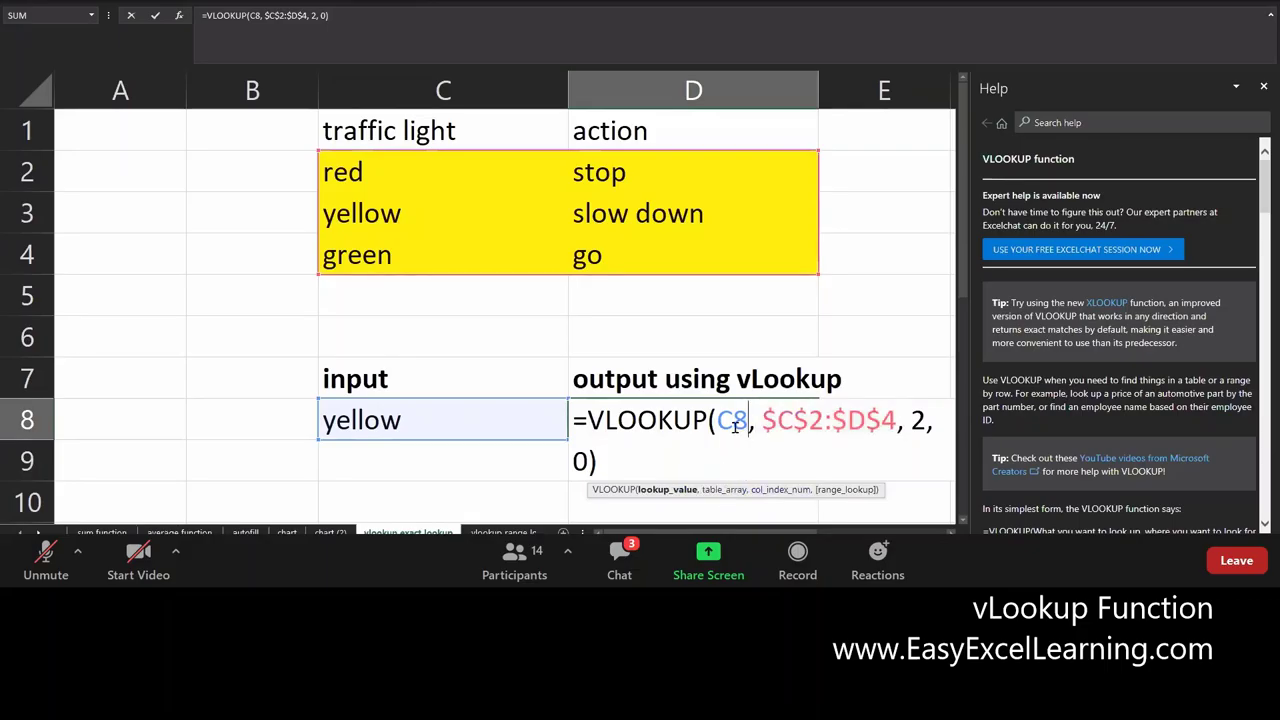
click(672, 490)
key(Right)
key(Right)
key(Right)
key(Right)
key(Right)
key(Right)
click(722, 490)
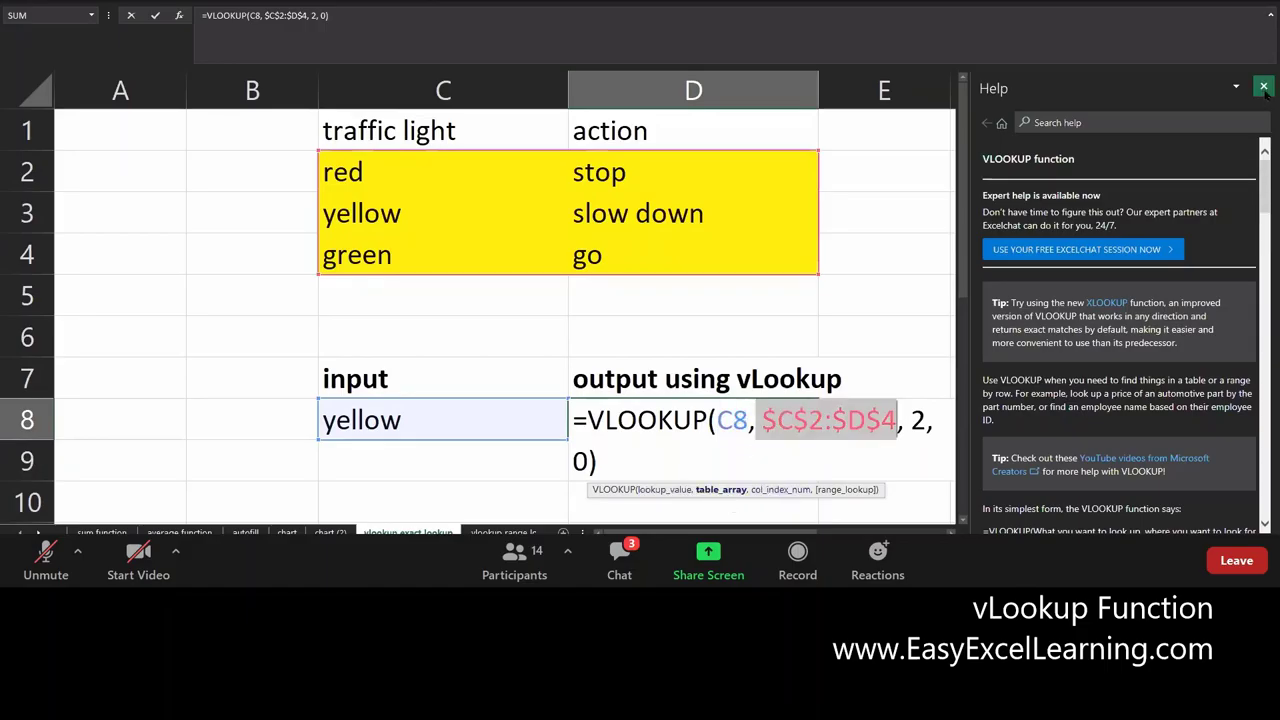
Close the Help pane and highlight the $C$2:$D$4 table_array reference in D8's formula
click(1264, 88)
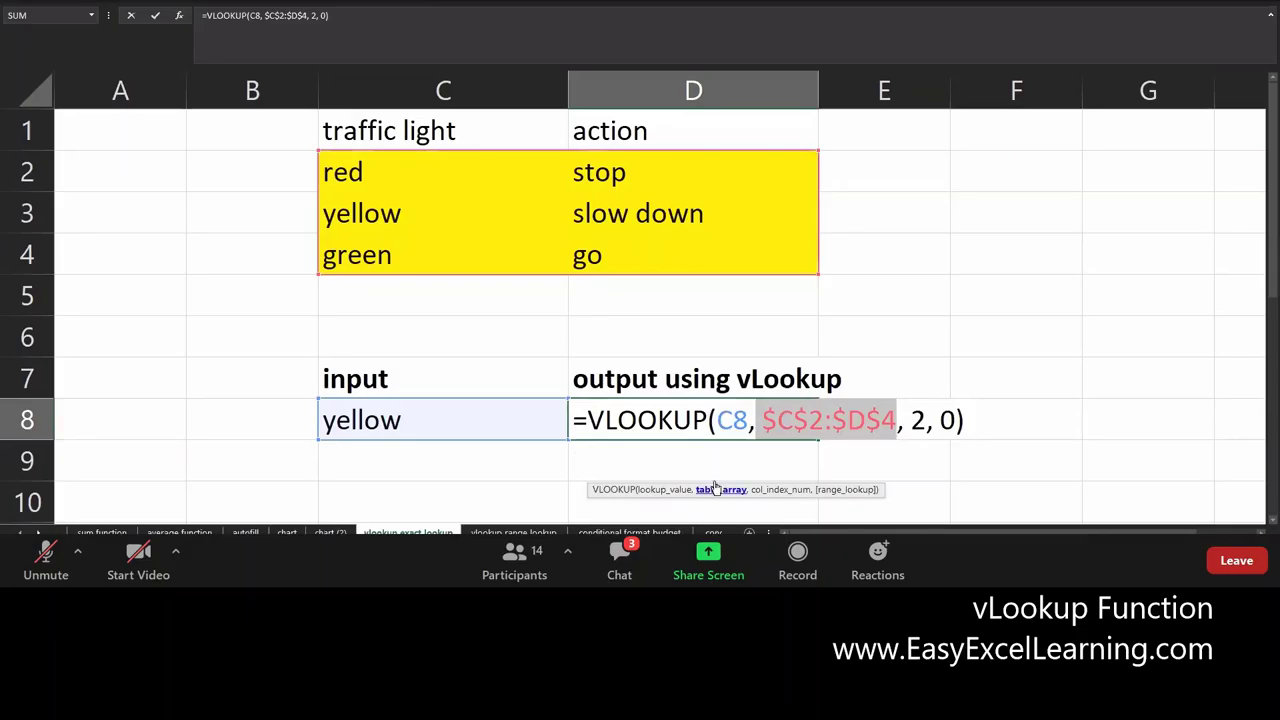
click(788, 424)
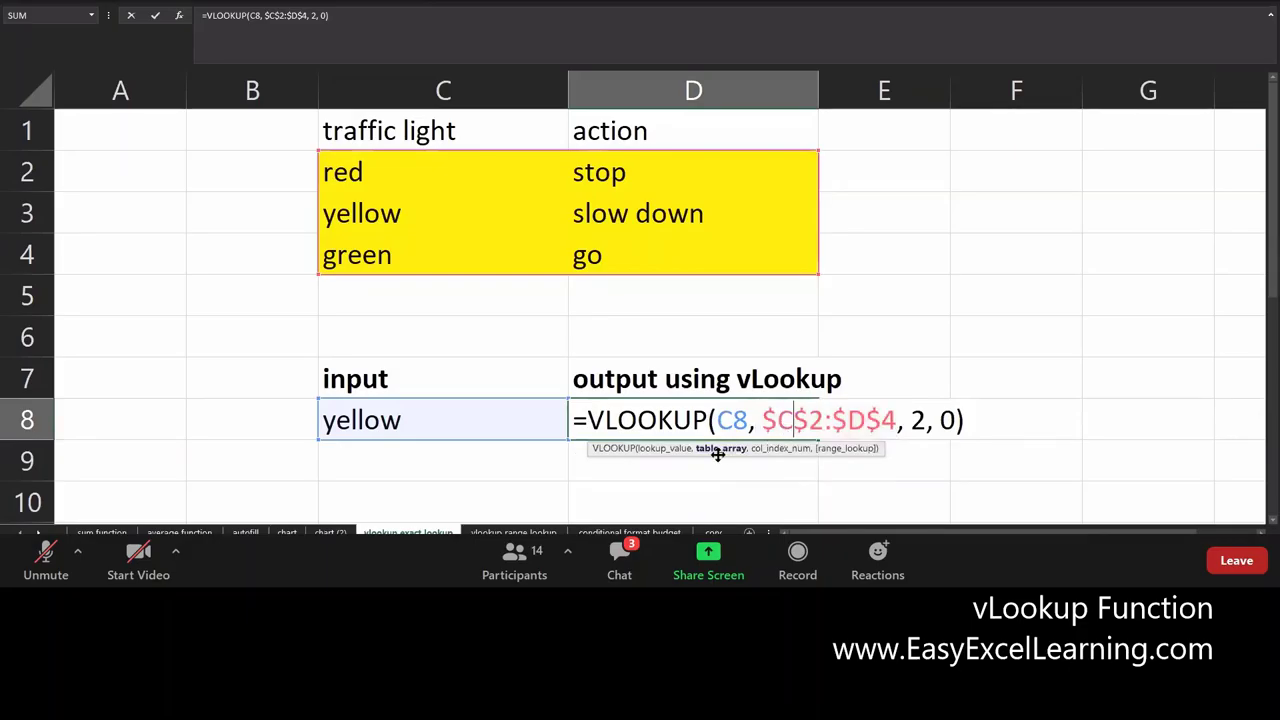
click(720, 451)
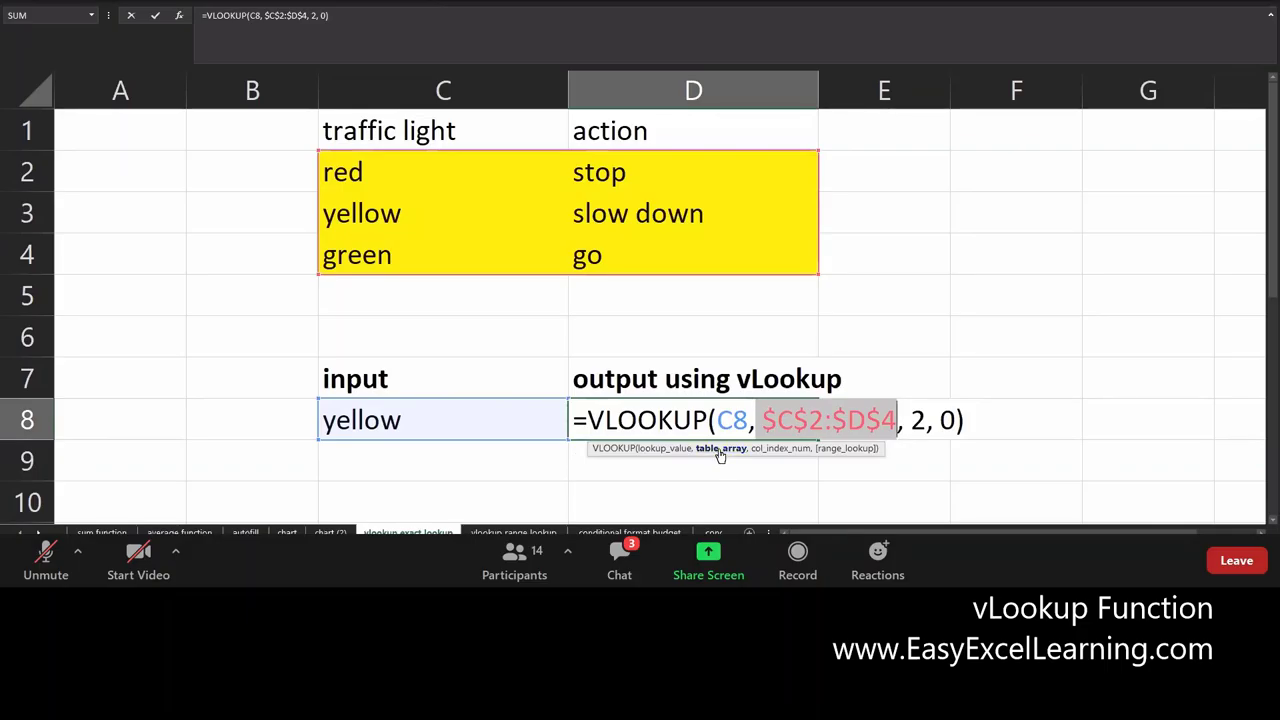
click(781, 423)
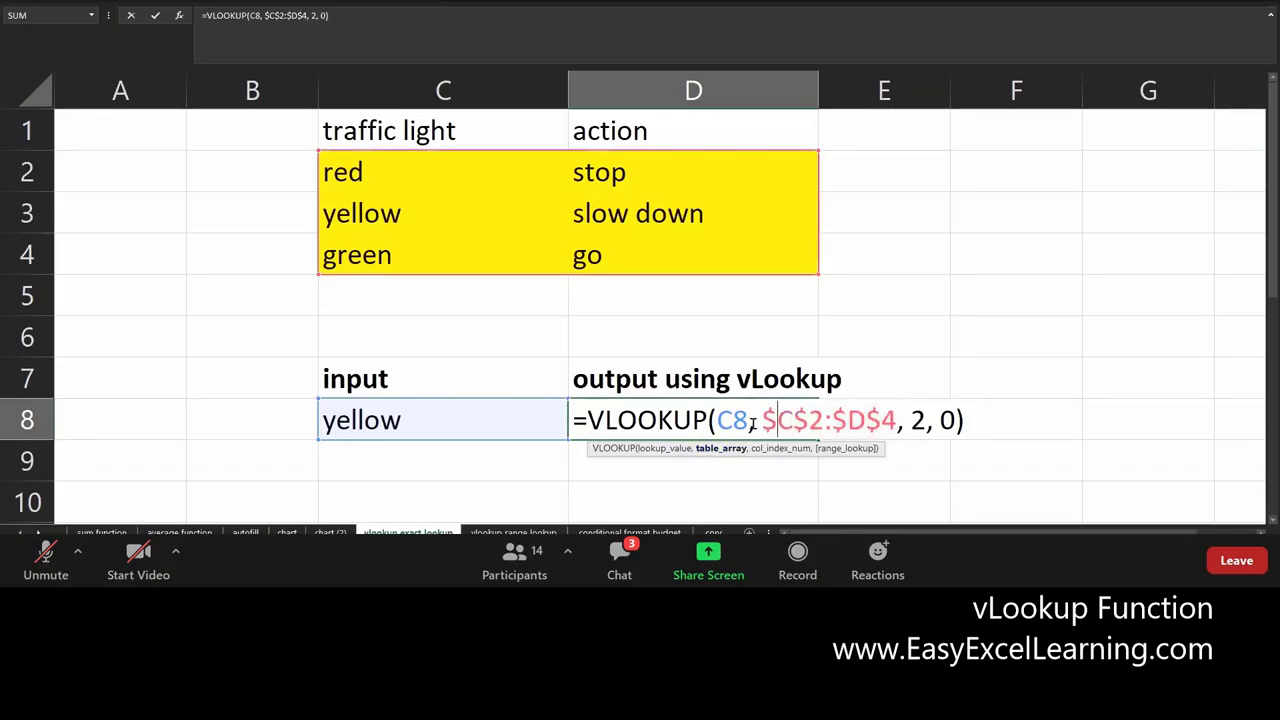
drag(760, 423, 898, 423)
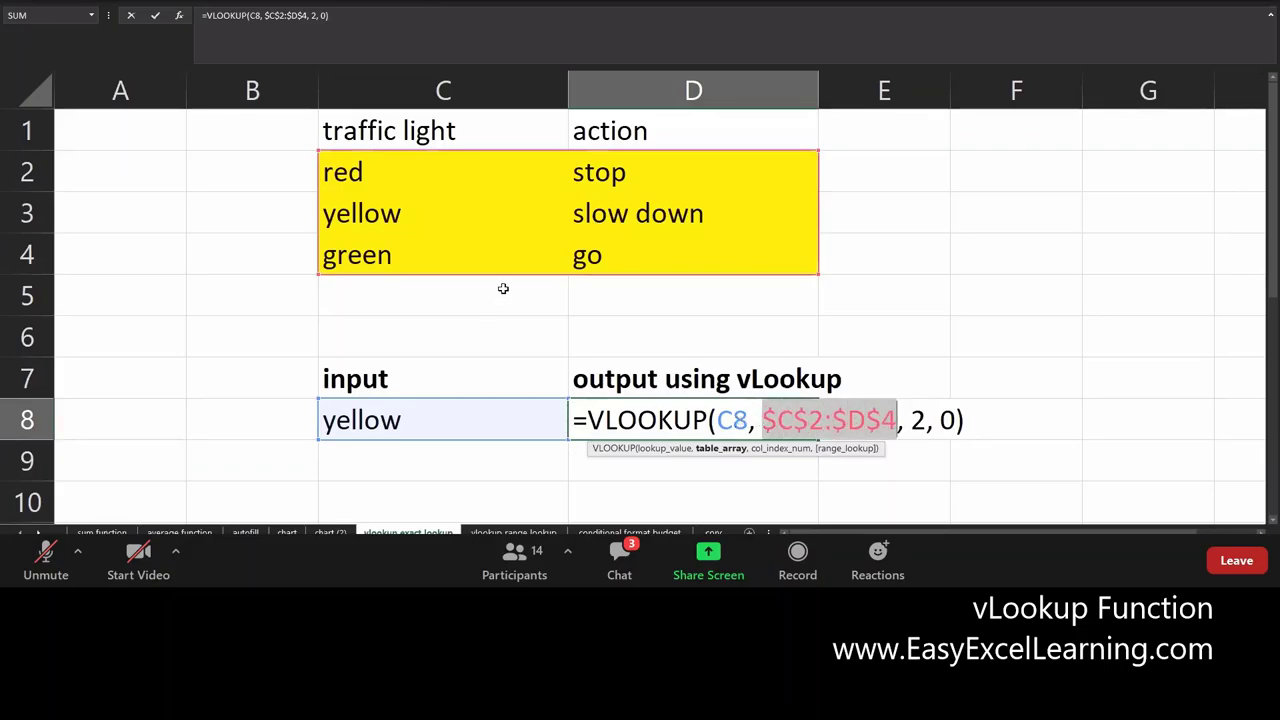
Drag the table_array range down a row and to F3:G5, then back to C2:D4
drag(508, 275, 374, 257)
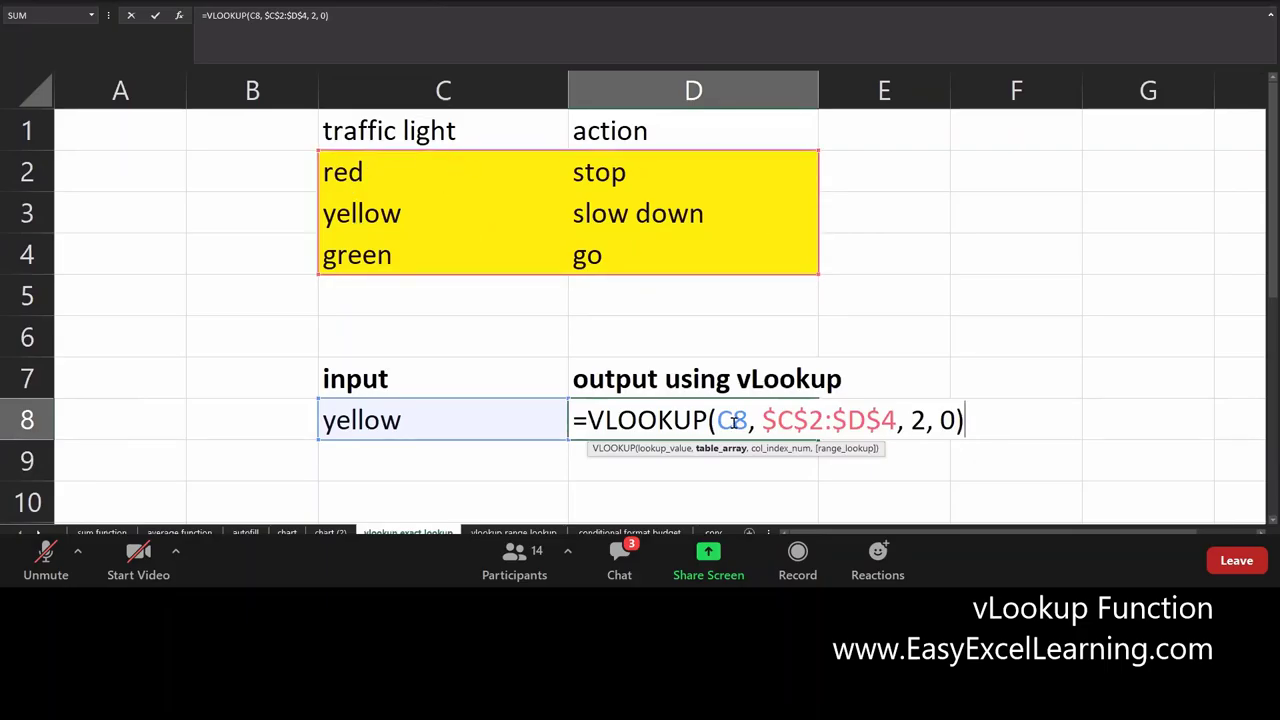
drag(716, 421, 749, 421)
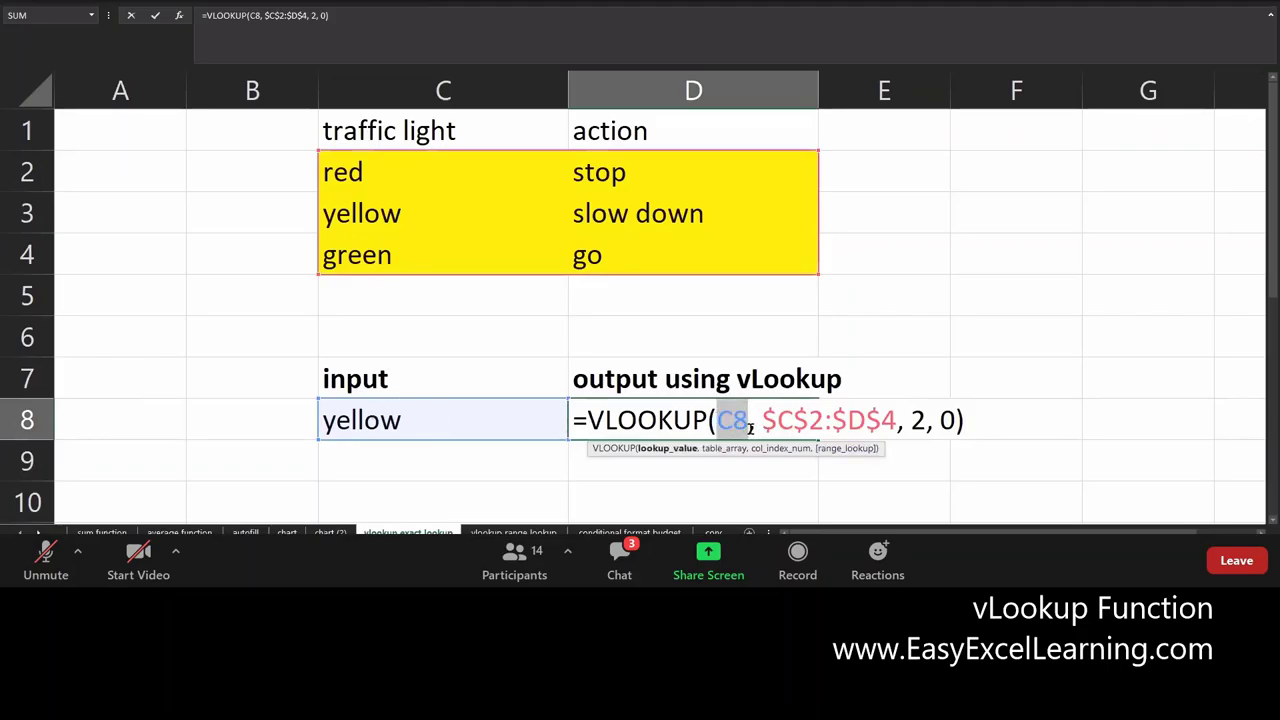
click(793, 423)
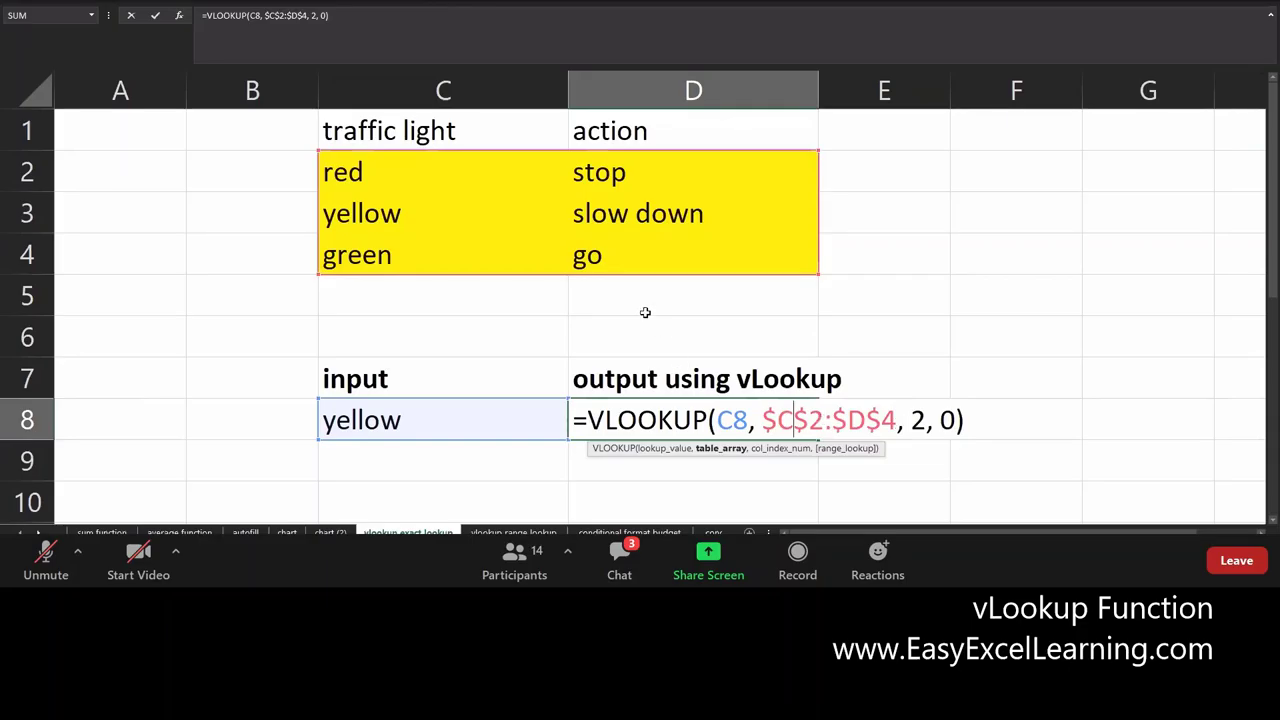
drag(634, 277, 446, 303)
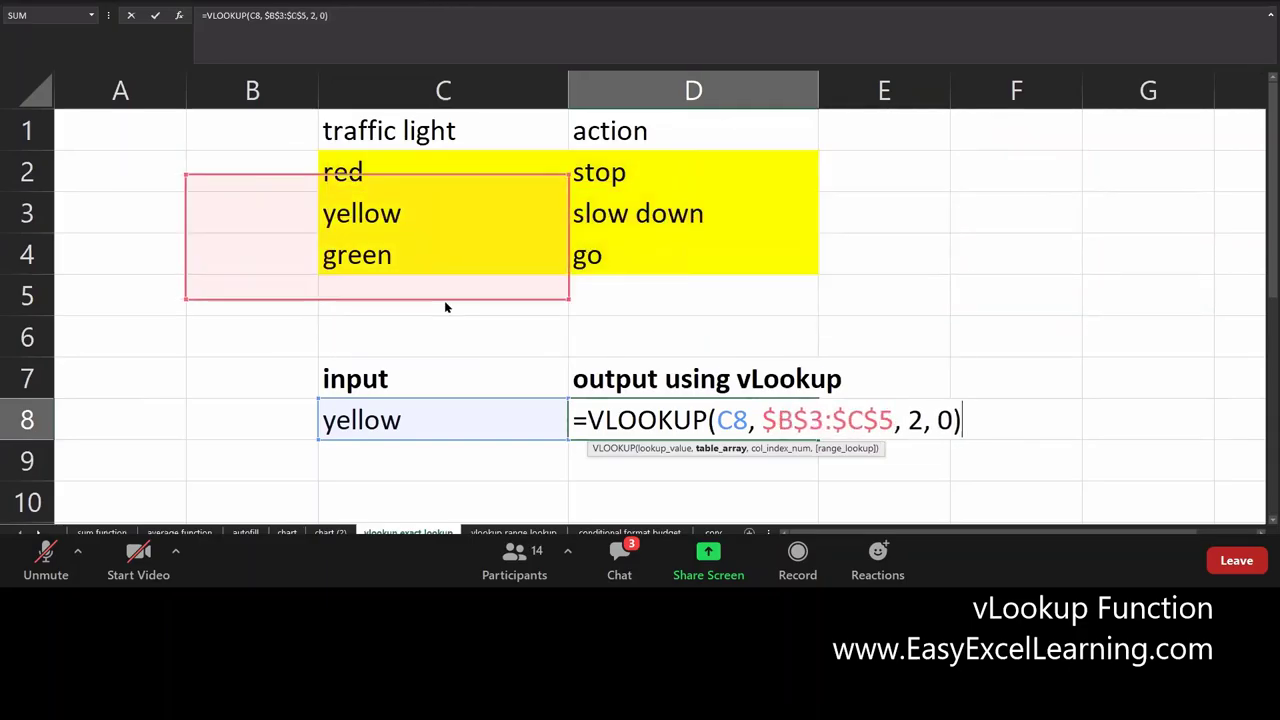
drag(616, 243, 671, 271)
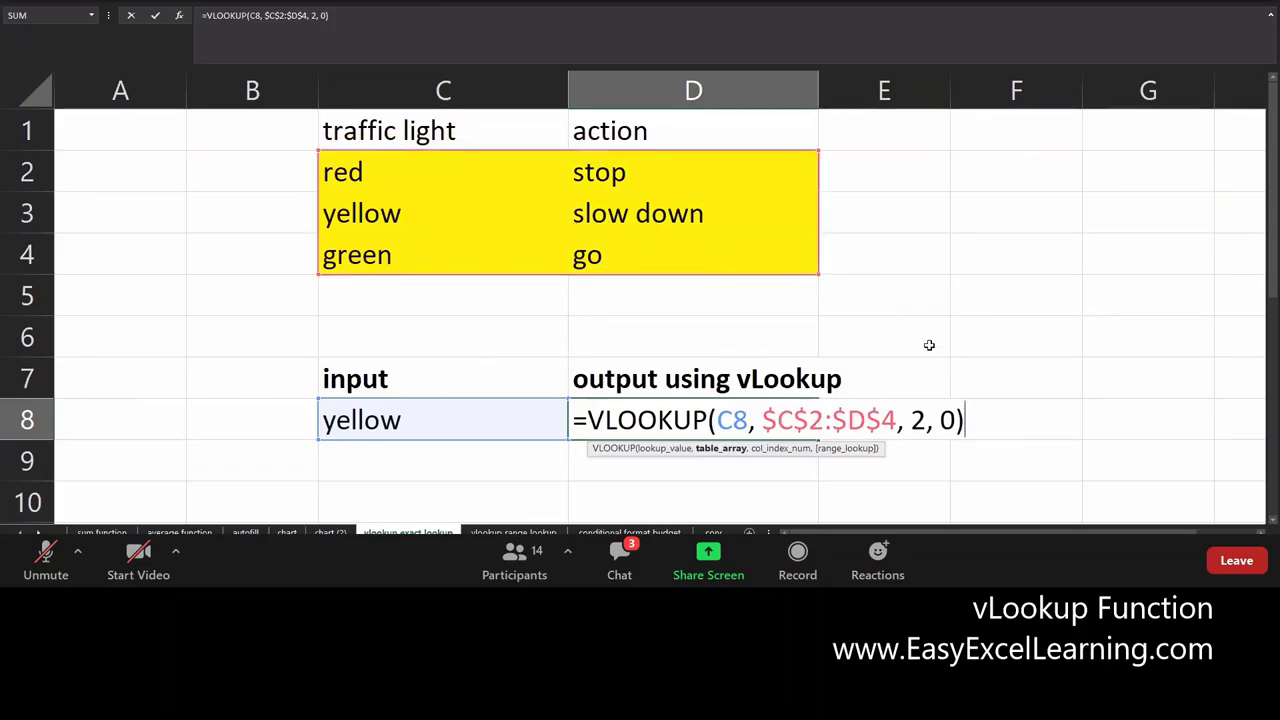
click(920, 421)
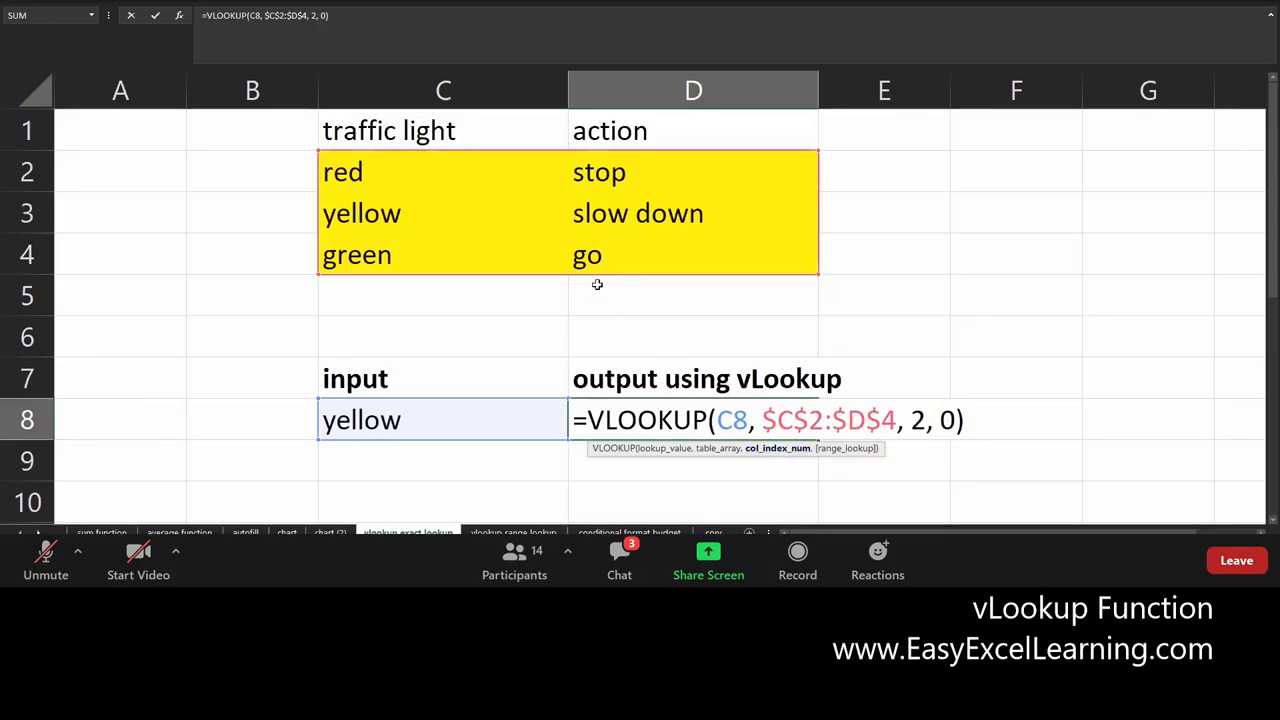
Review each argument of =VLOOKUP(C8, $C$2:$D$4, 2, 0) in D8 and enter it, returning 'slow down'
mouse_move(466, 151)
mouse_down()
mouse_move(460, 240)
mouse_move(302, 182)
mouse_move(623, 171)
mouse_move(514, 175)
mouse_move(486, 163)
mouse_up()
click(946, 420)
double_click(946, 420)
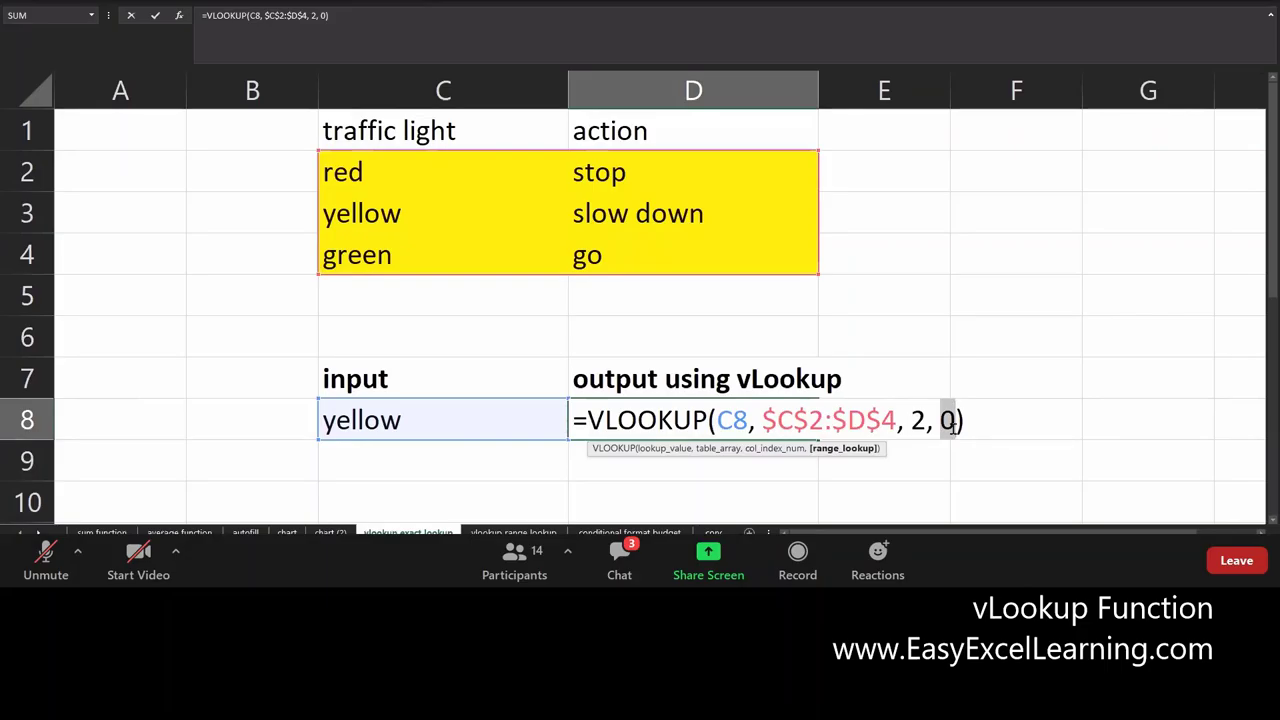
click(732, 420)
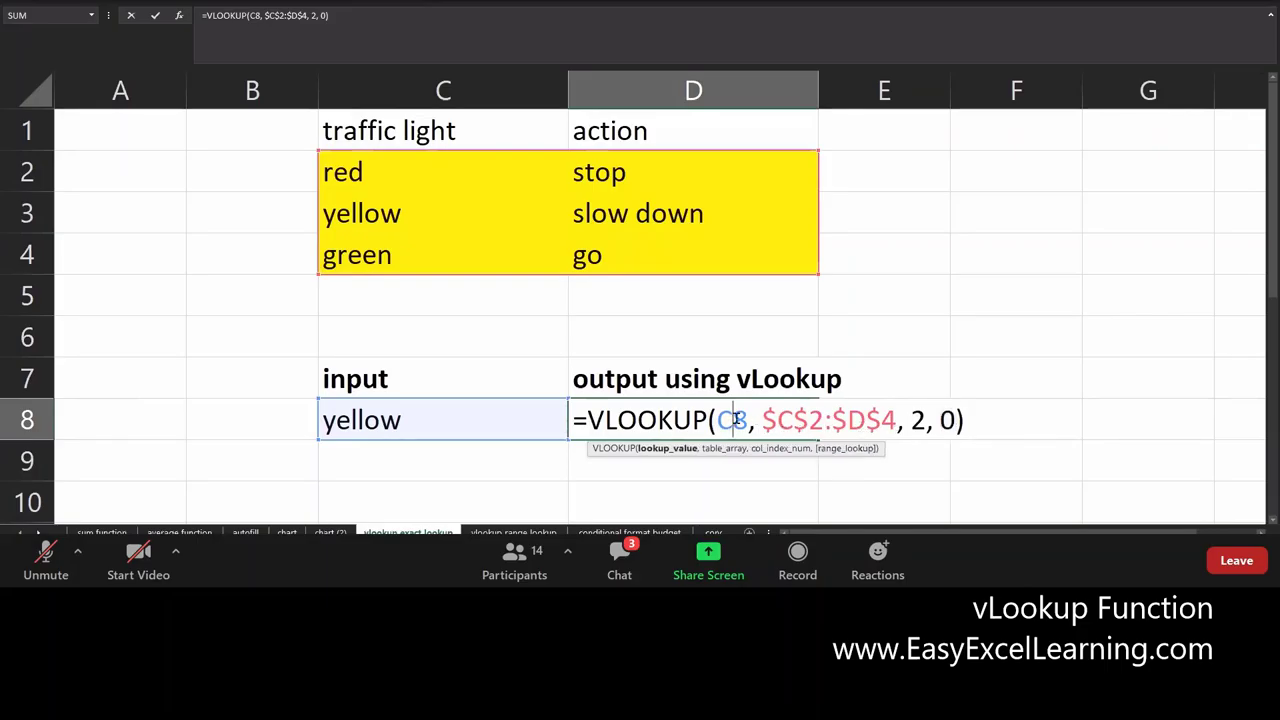
drag(777, 420, 926, 428)
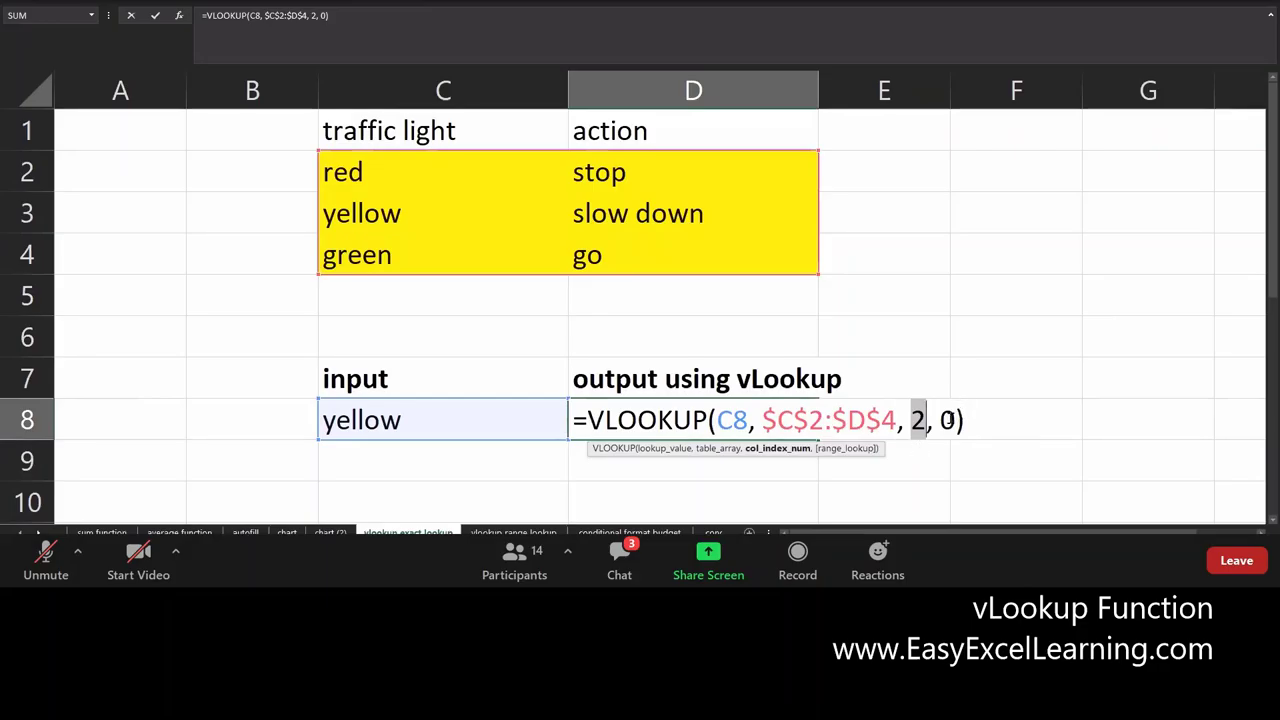
double_click(947, 420)
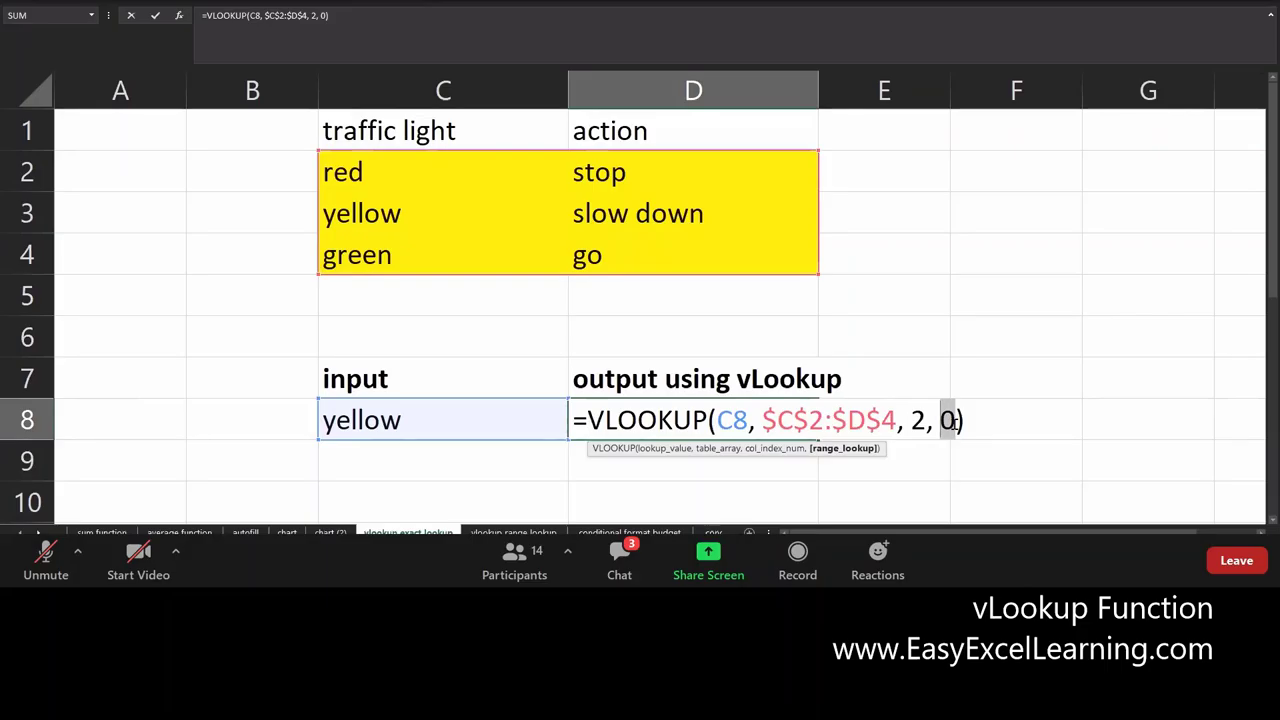
key(Return)
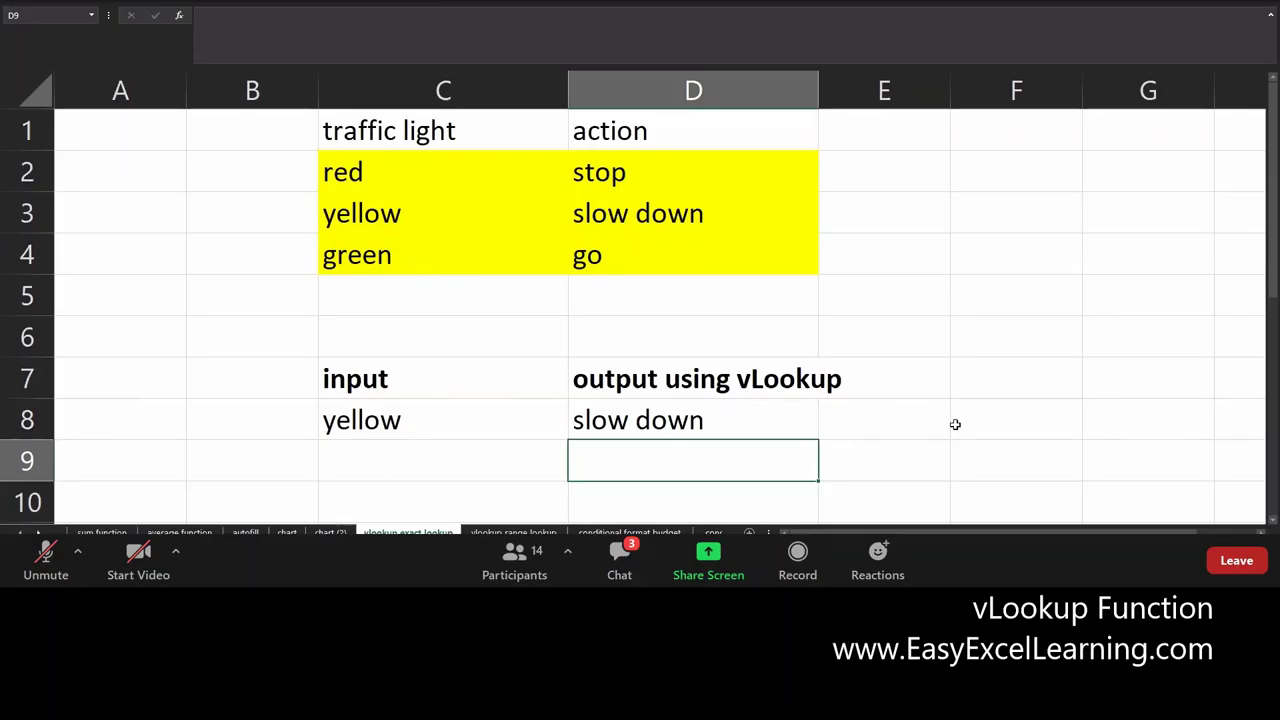
Re-enter D8's VLOOKUP formula unchanged
click(650, 408)
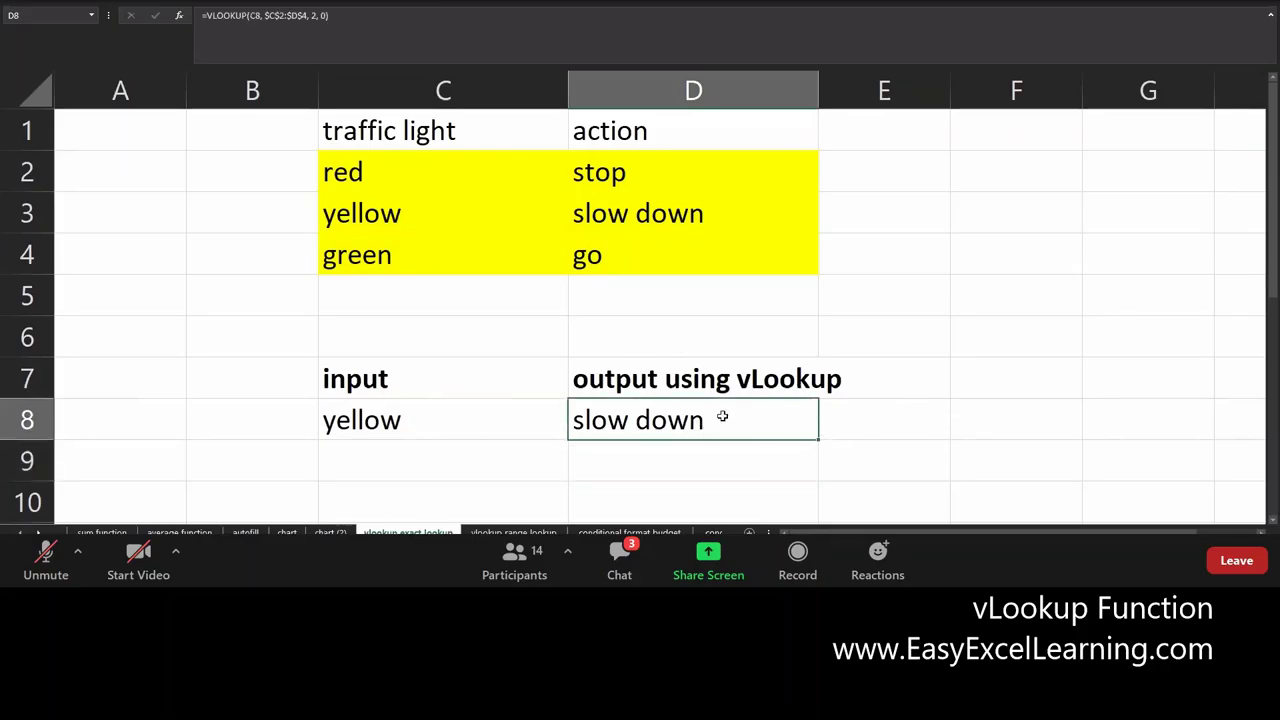
double_click(735, 414)
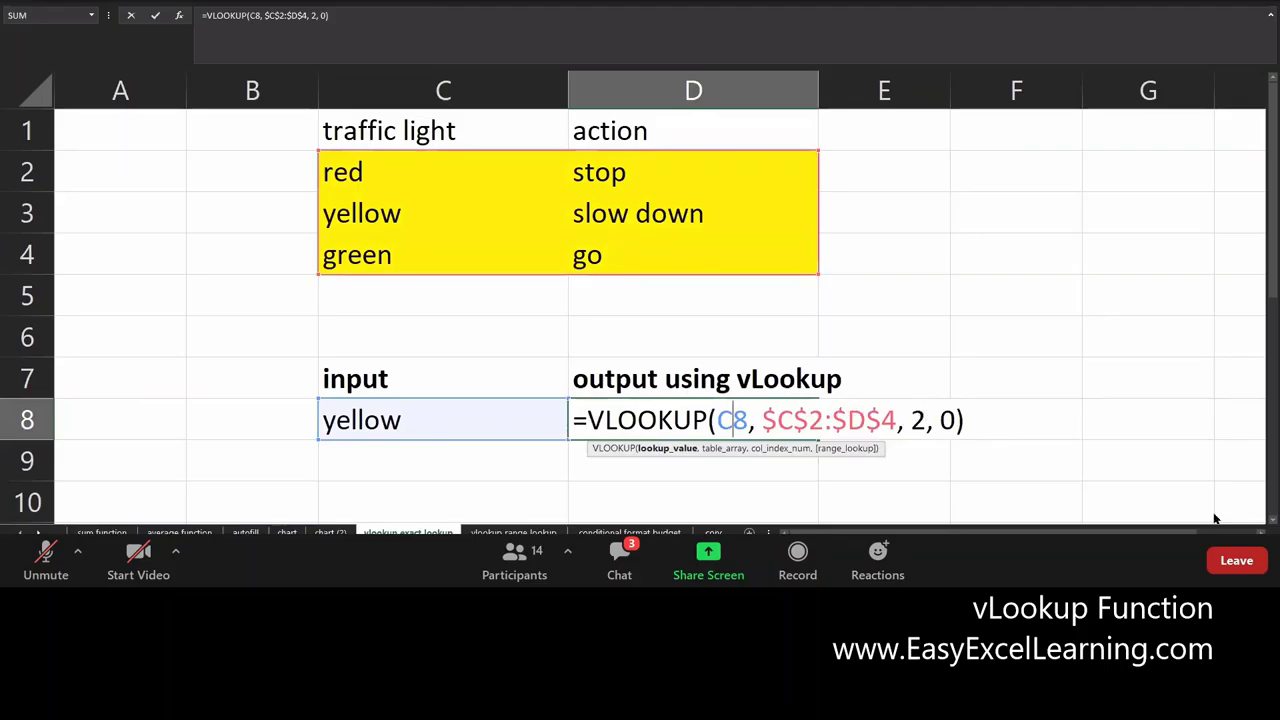
key(Return)
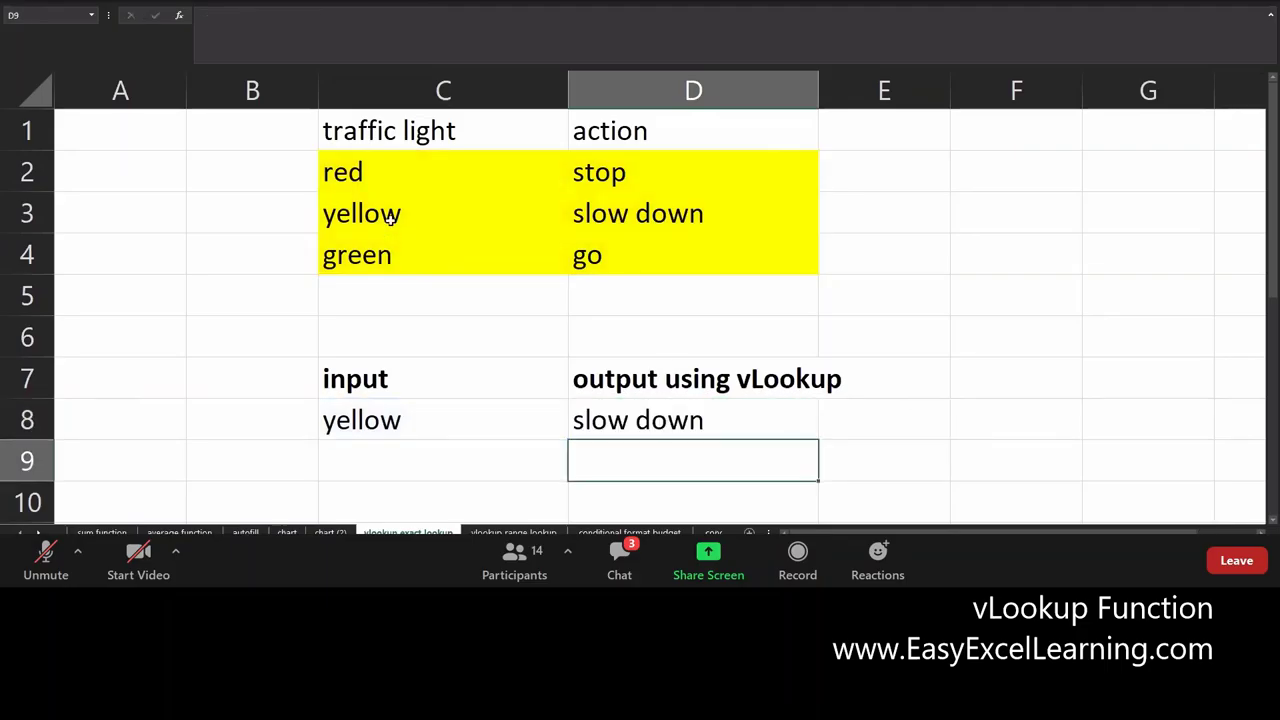
Append 'wwwwww' to yellow in C8, misspelling the input colour
click(413, 428)
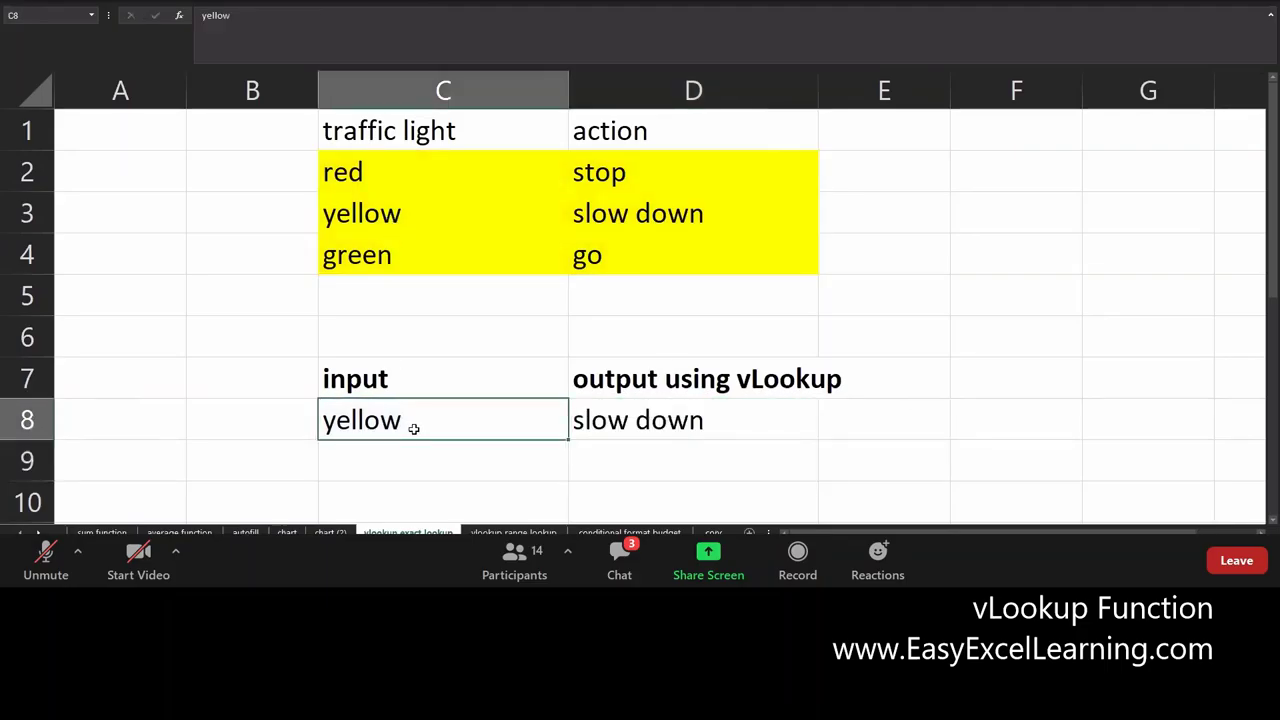
double_click(413, 428)
text(wwwwwww)
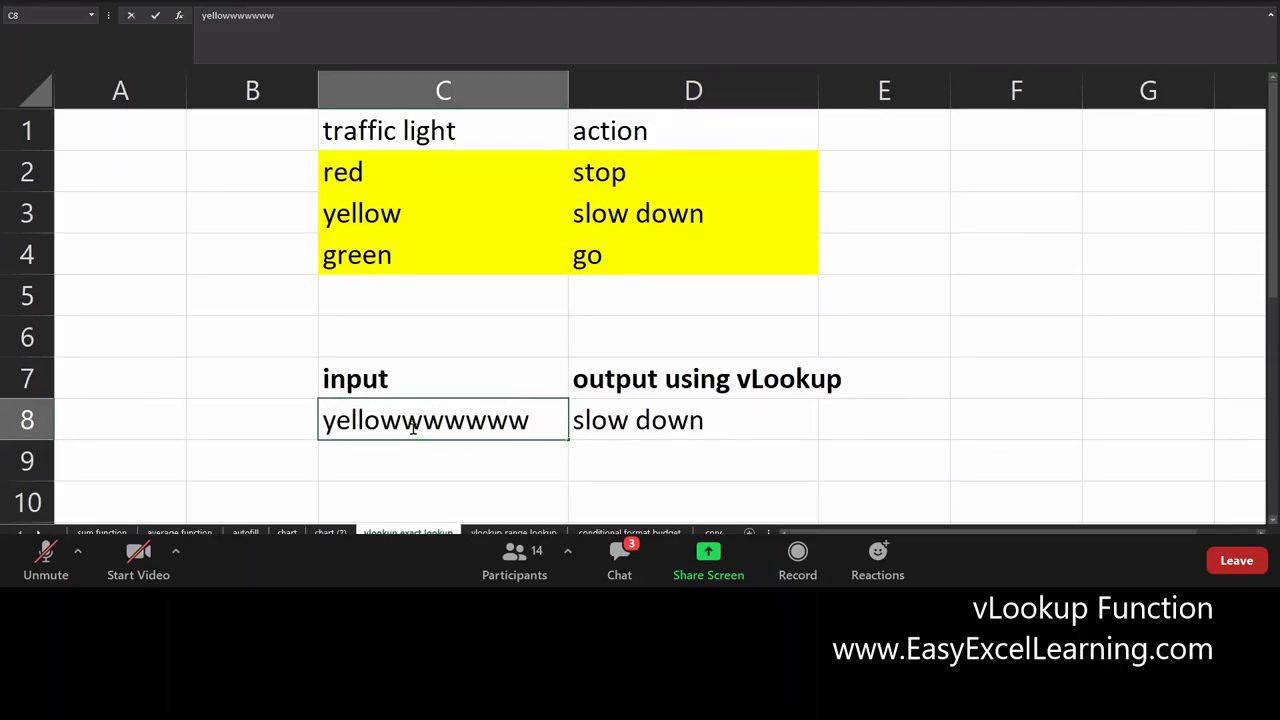
key(Return)
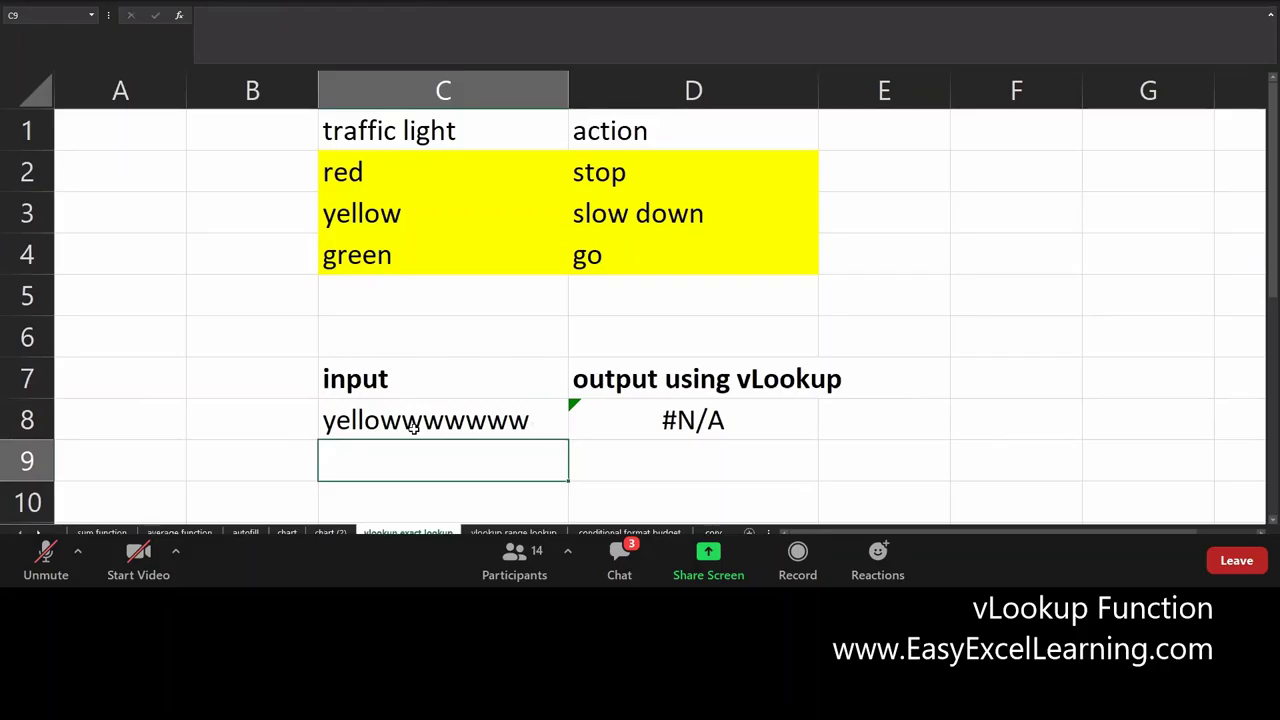
Recheck D8's formula, confirming it now returns #N/A
click(677, 404)
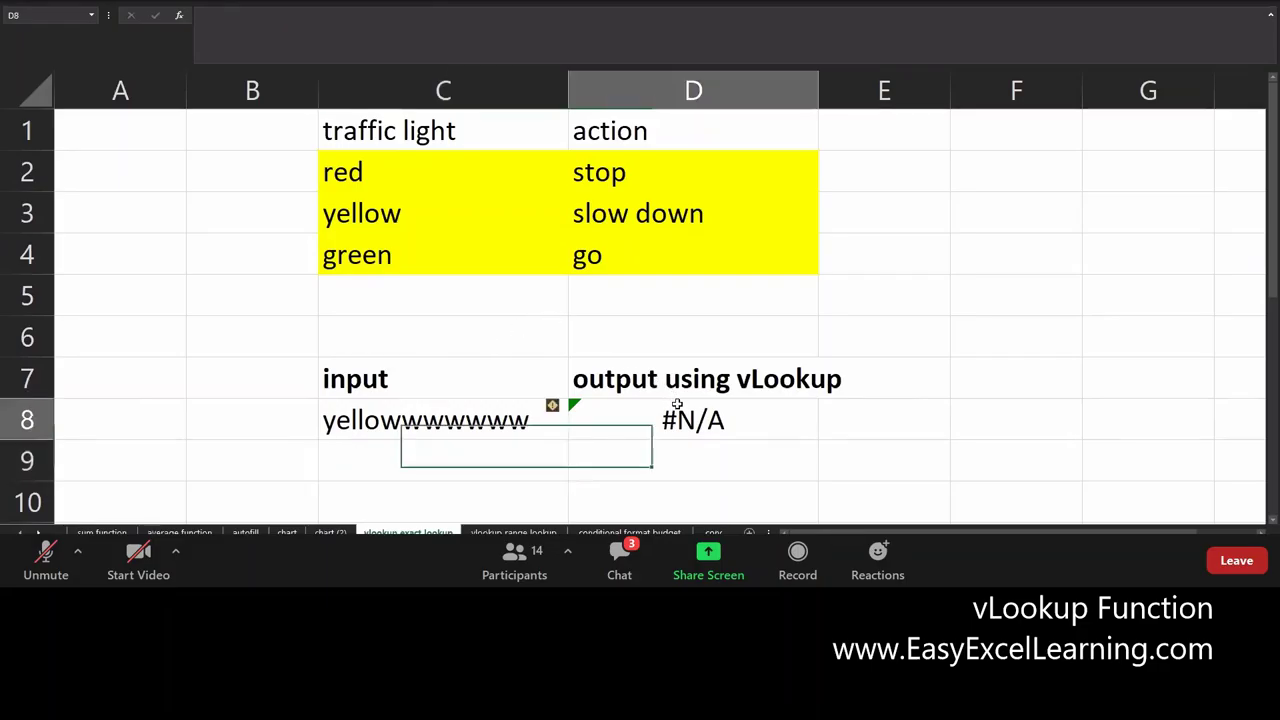
double_click(677, 404)
click(948, 418)
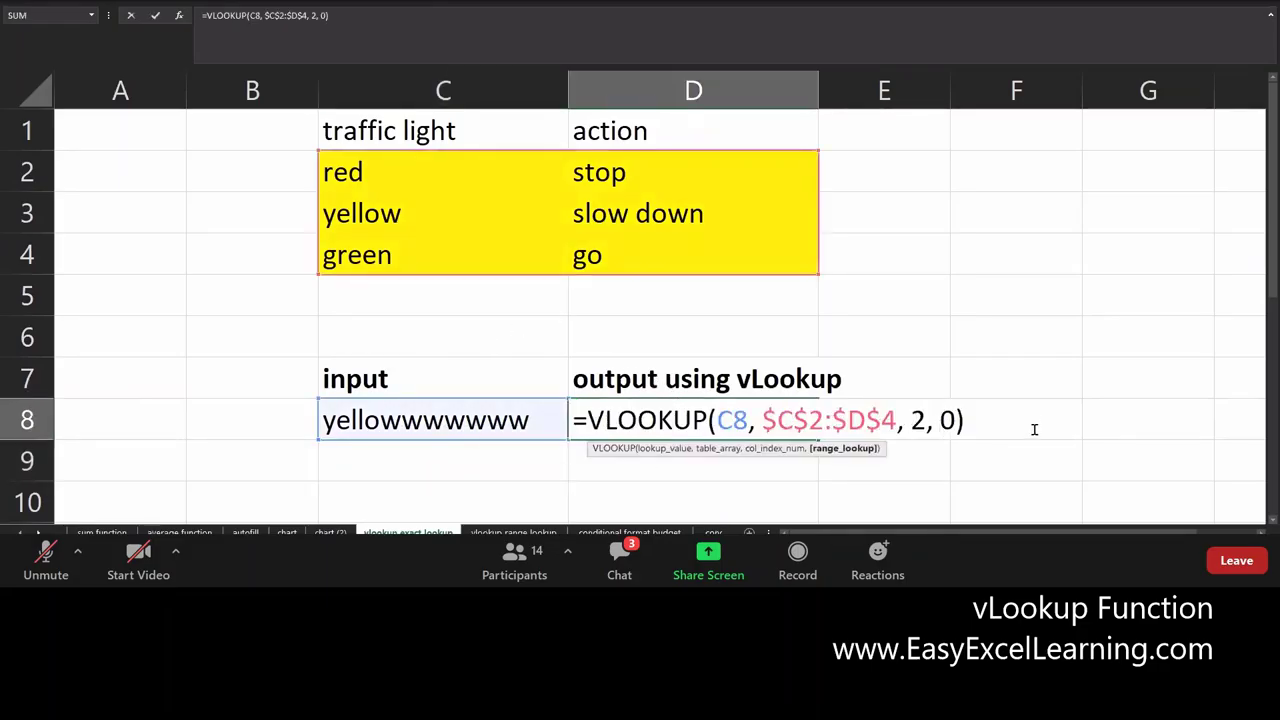
key(Return)
click(646, 428)
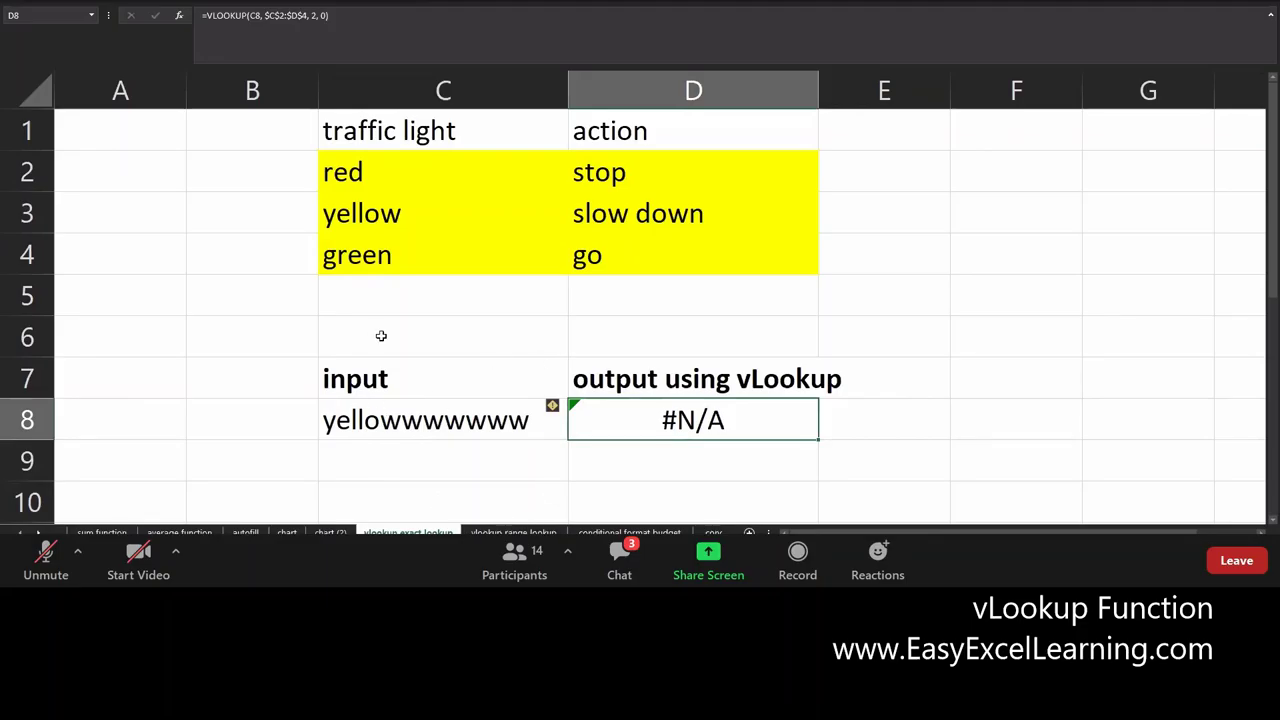
double_click(408, 437)
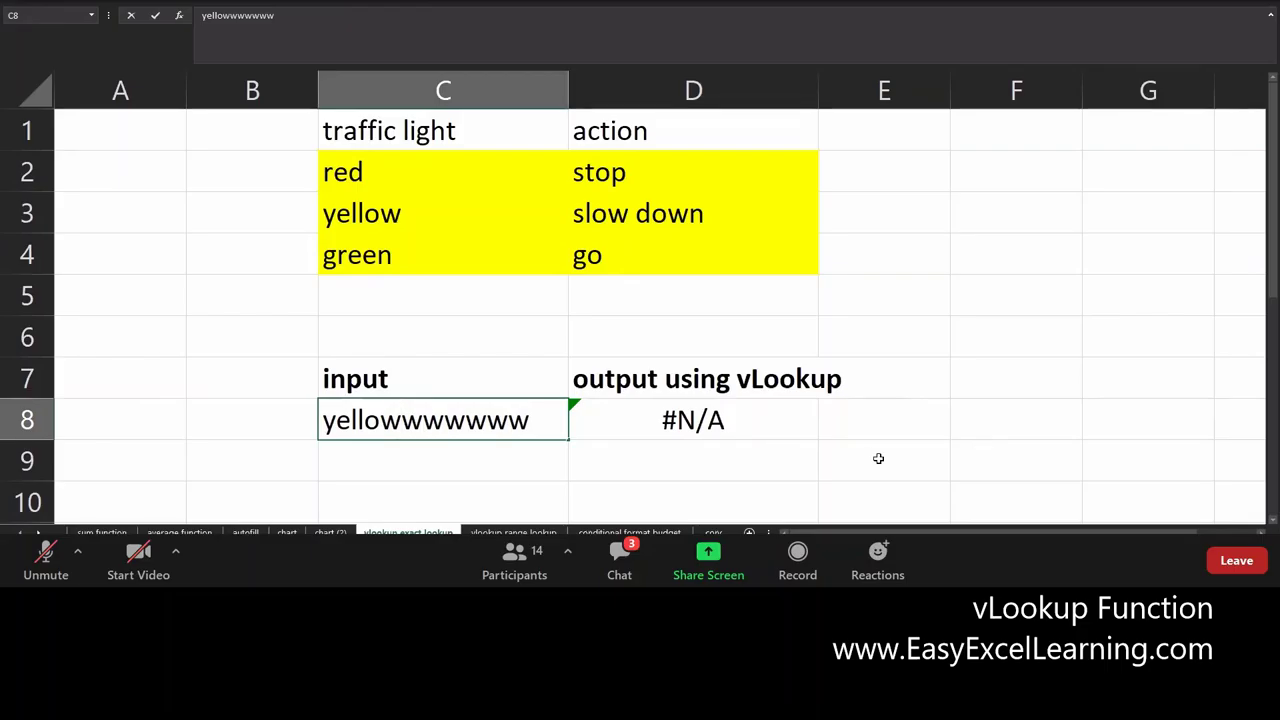
Delete the extra w's from C8 so it reads 'yellow' and D8 returns 'slow down'
key(Delete)
key(Delete)
key(Delete)
key(Delete)
key(Delete)
key(Delete)
key(Delete)
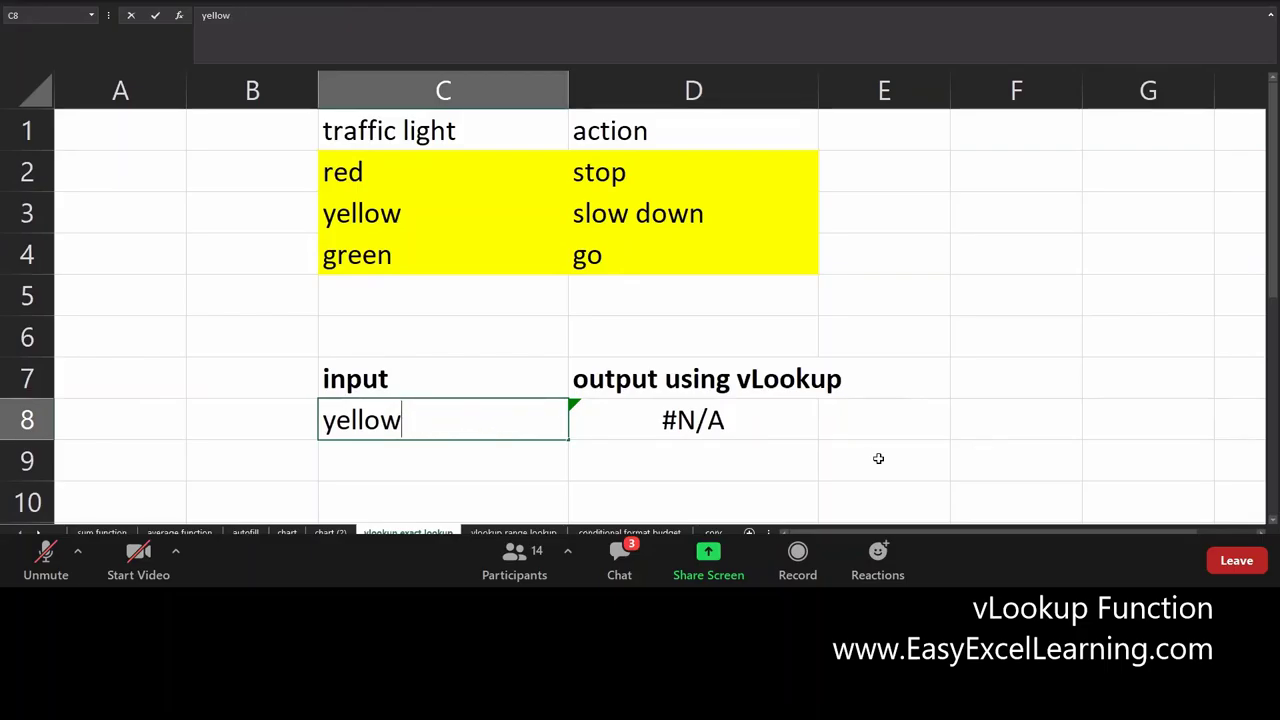
key(Return)
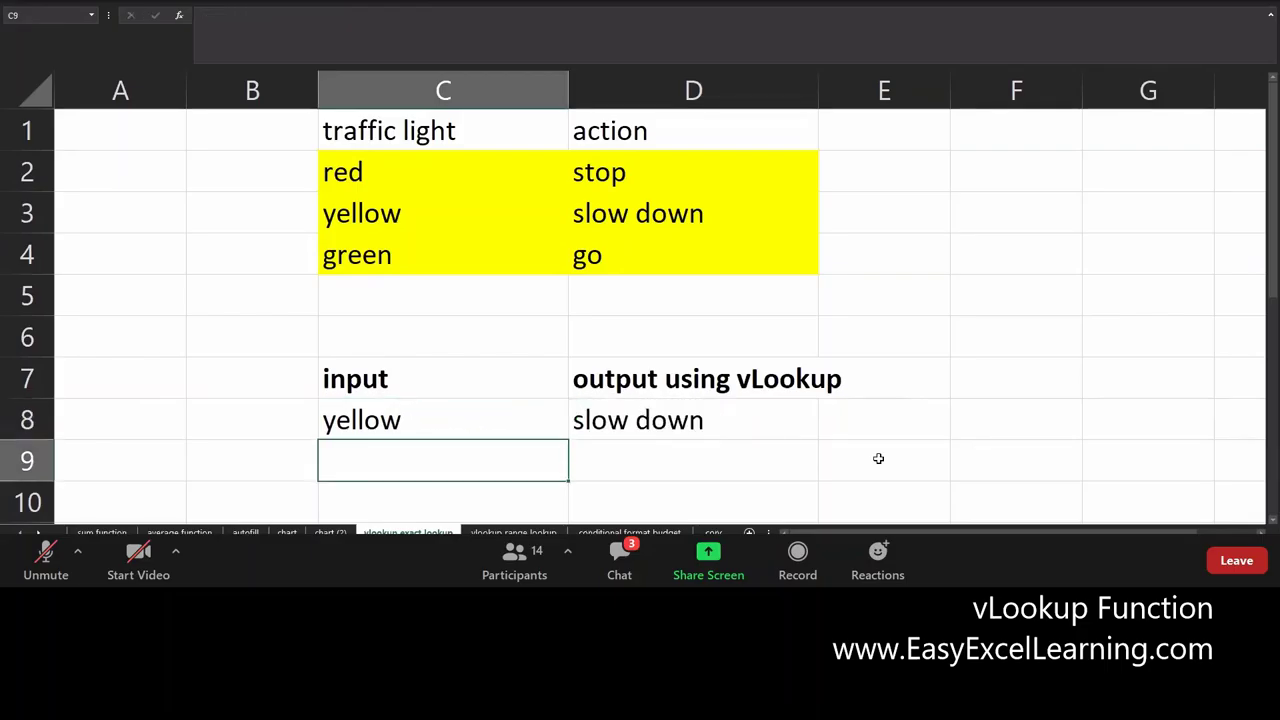
key(Up)
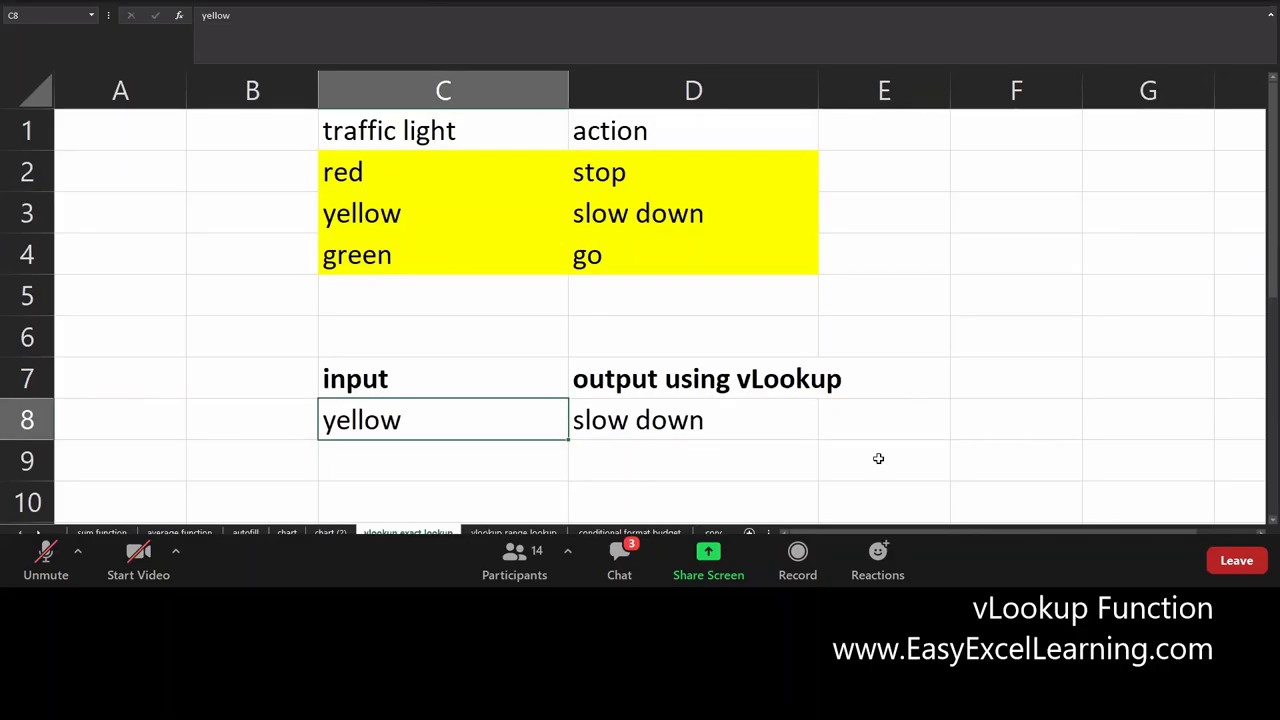
key(F2)
Check C8's 'yellow' entry for a trailing space
drag(407, 424, 398, 428)
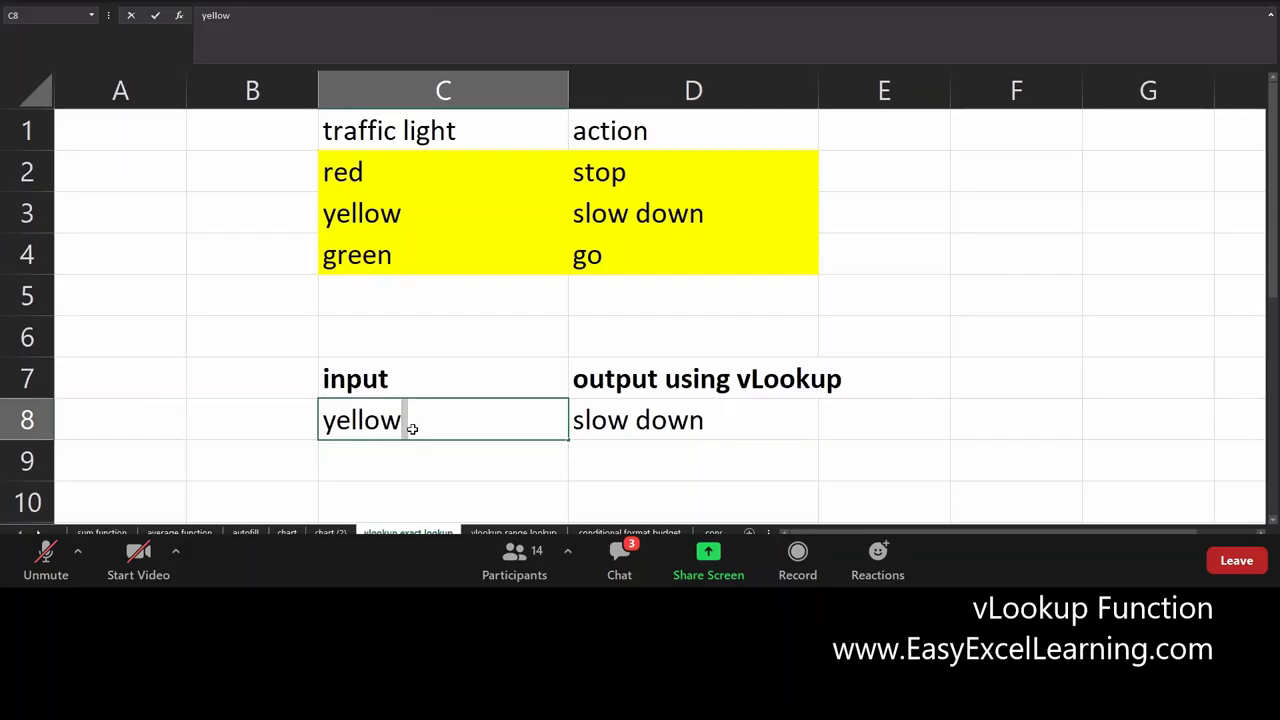
key(Return)
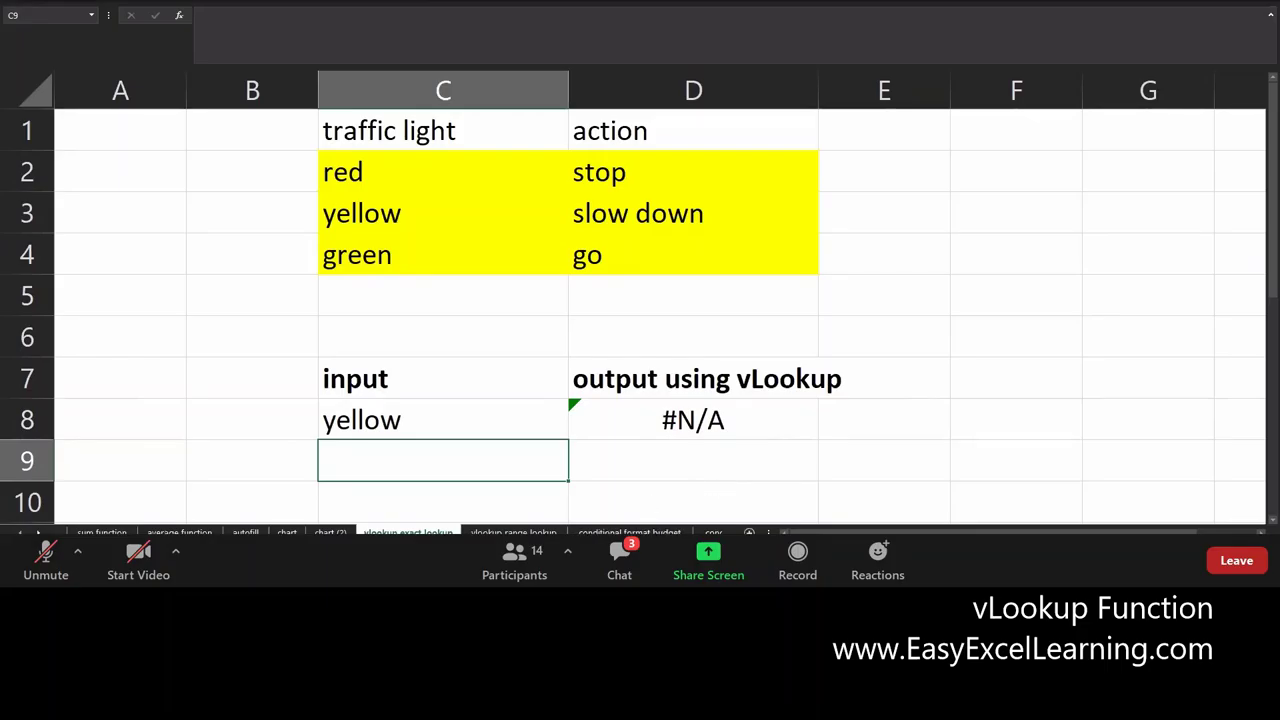
double_click(416, 425)
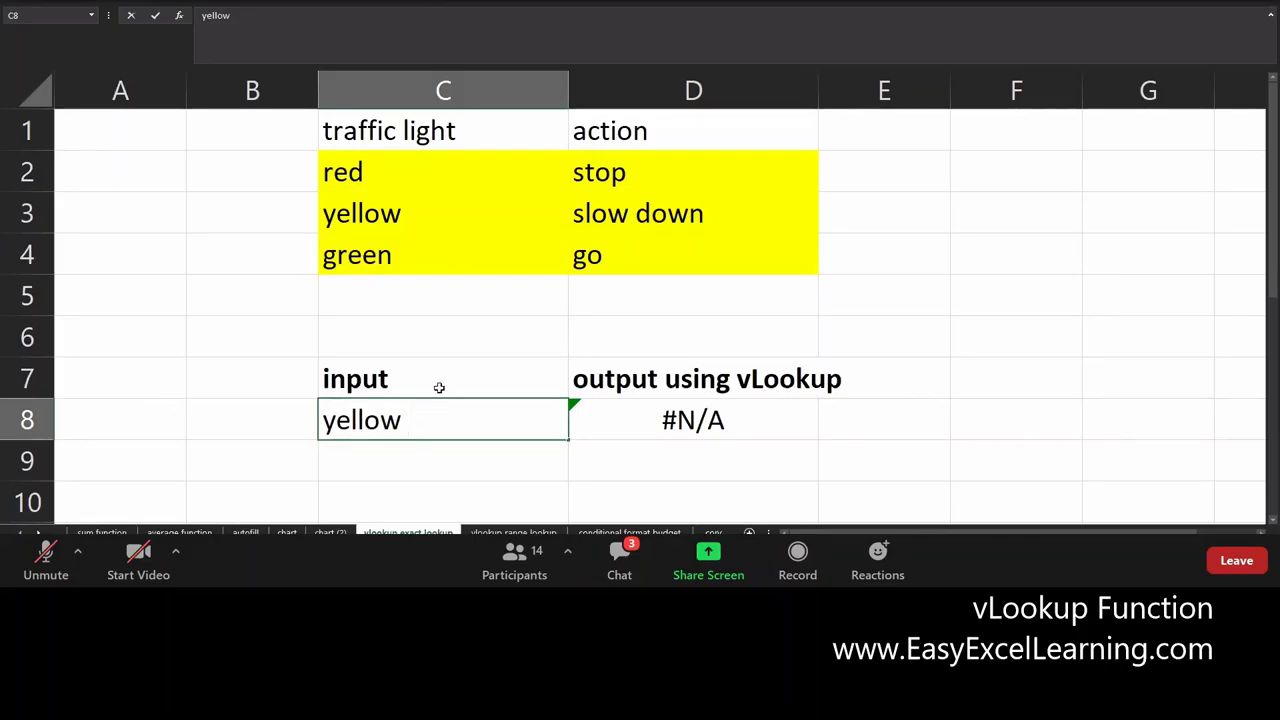
key(Return)
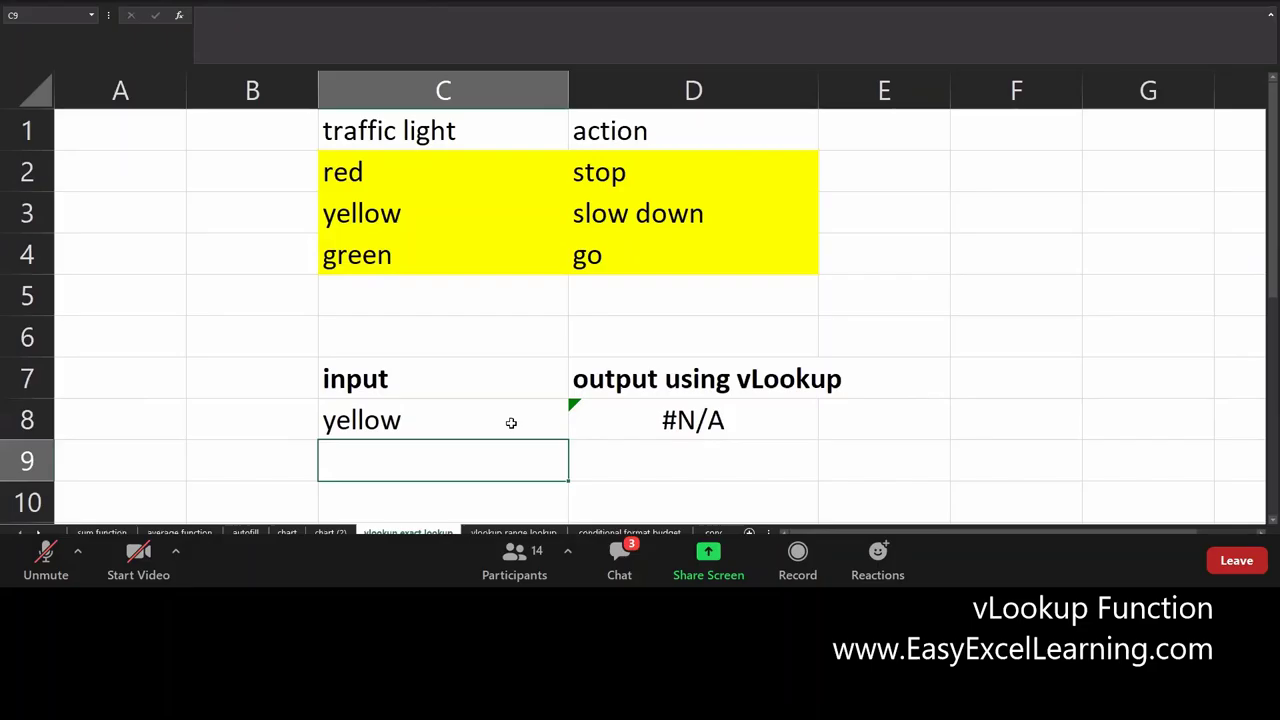
Remove the trailing space after 'yellow' in C3 so D8's lookup returns 'slow down'
double_click(419, 222)
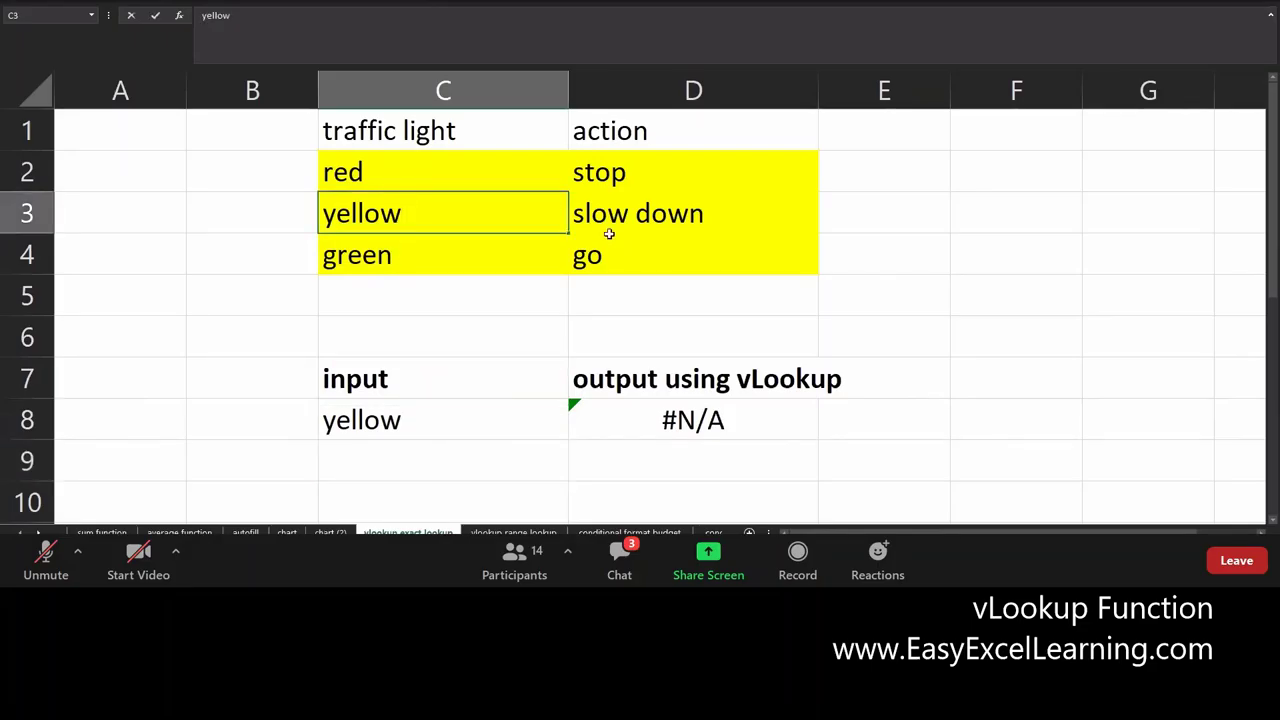
key(BackSpace)
key(Return)
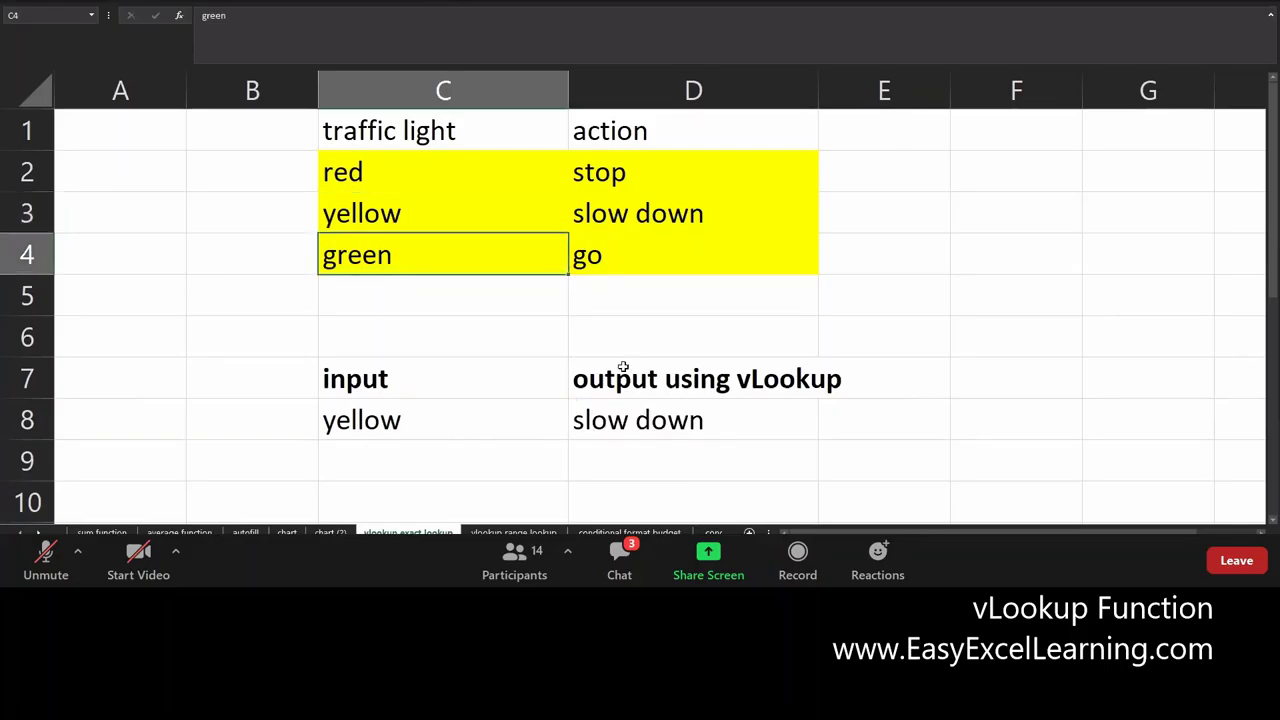
click(645, 412)
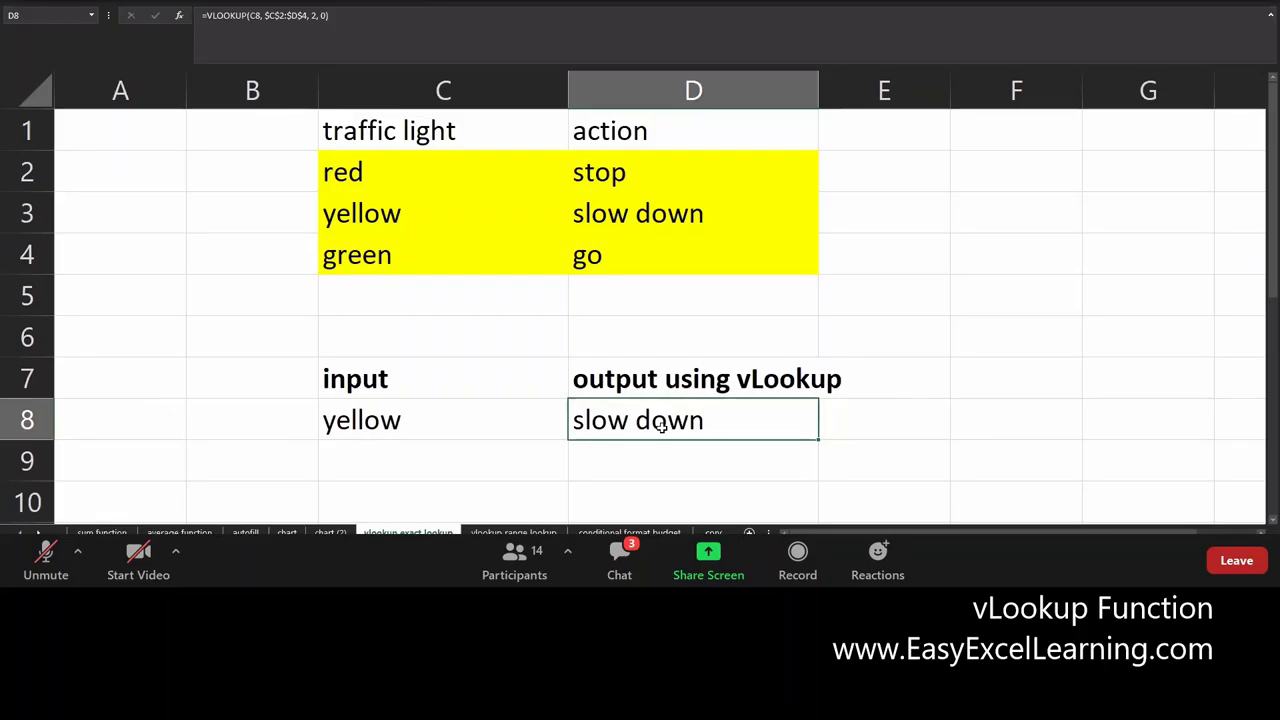
double_click(431, 211)
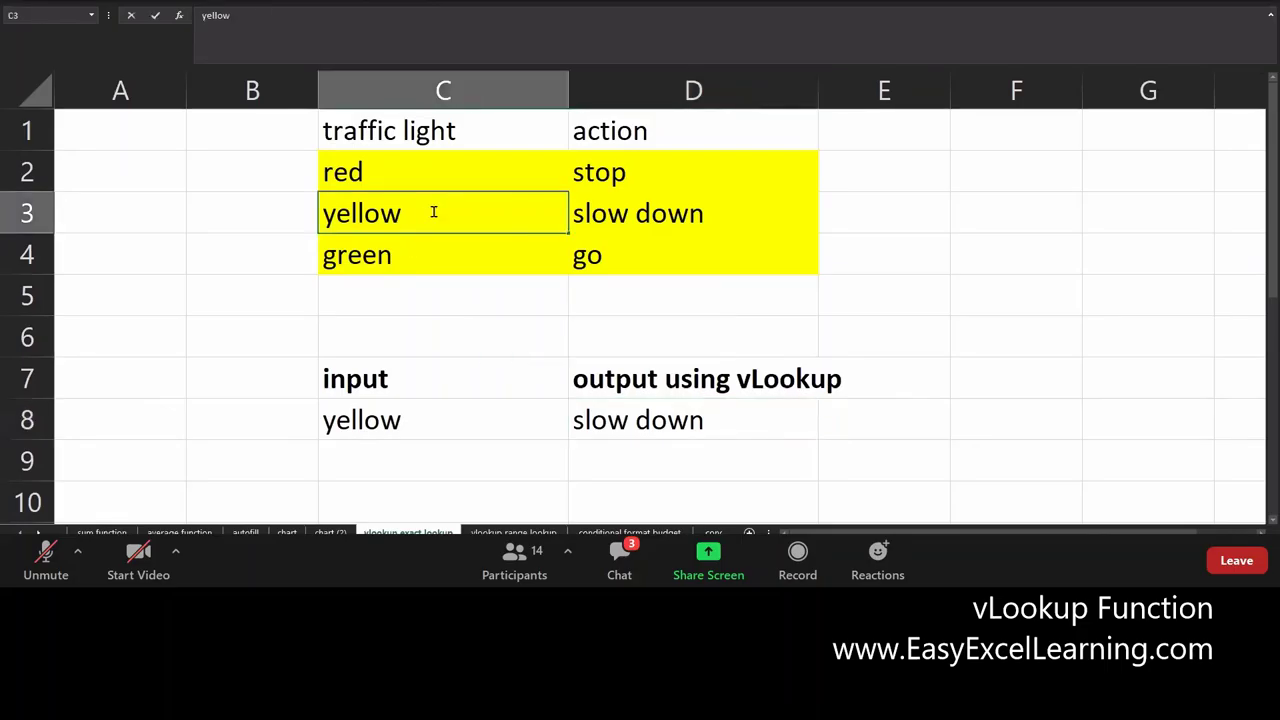
double_click(459, 418)
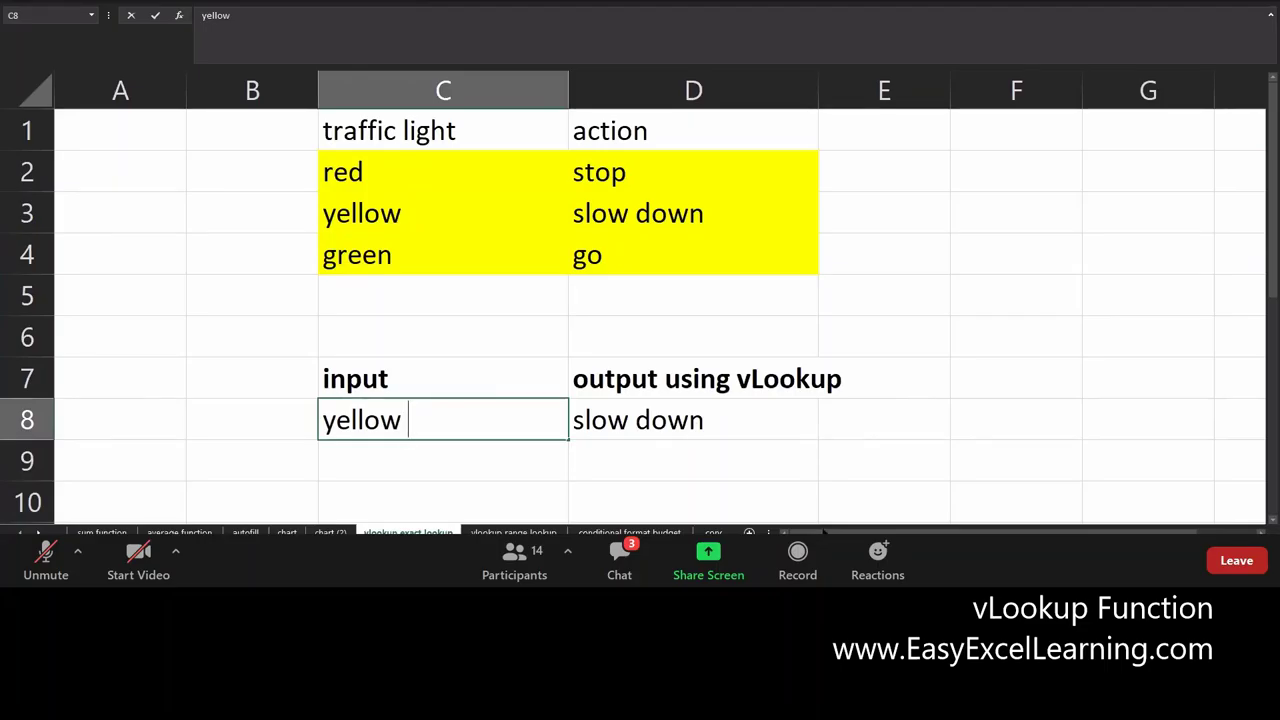
key(Return)
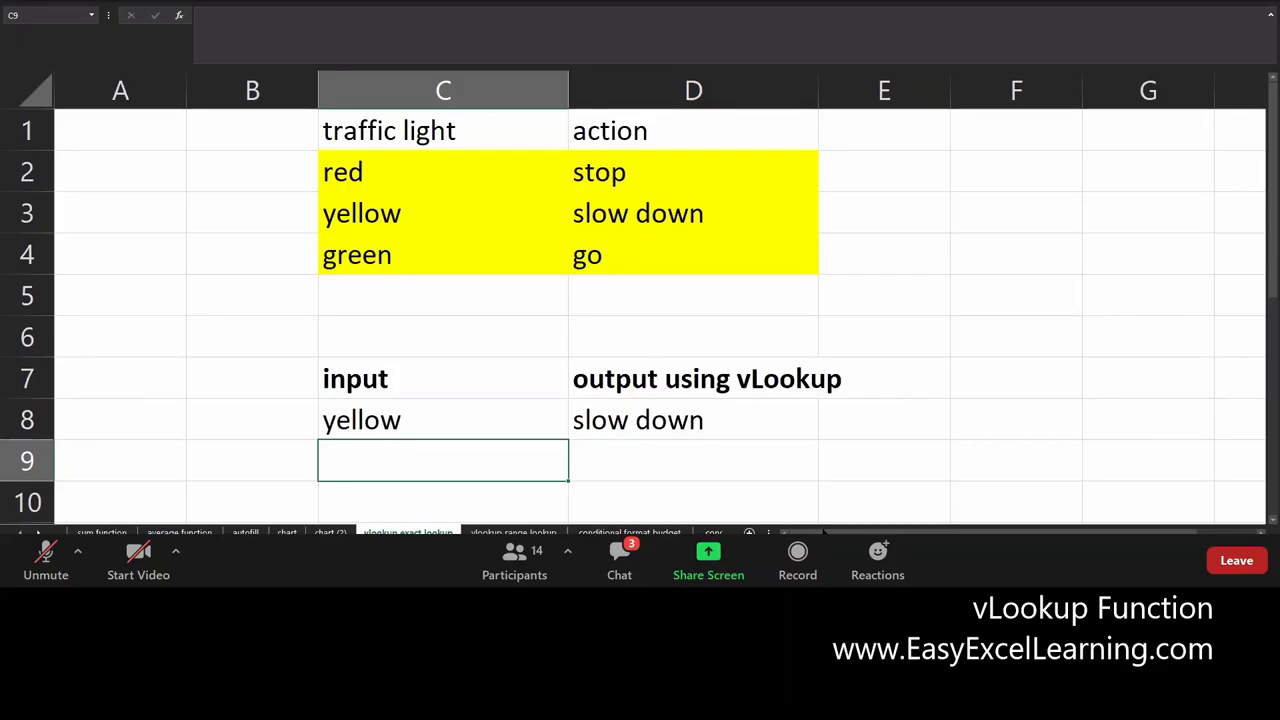
Enter red, red and green into C9:C11
text(red)
key(Return)
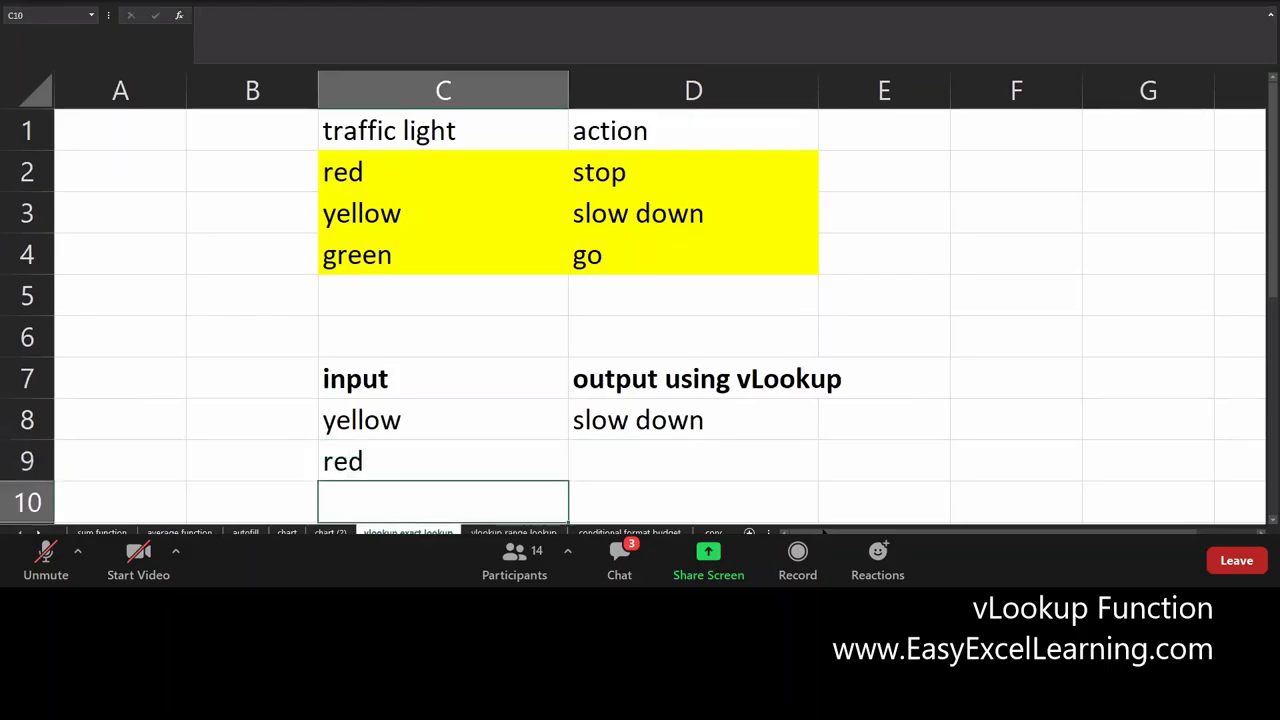
text(red)
key(Return)
text(green)
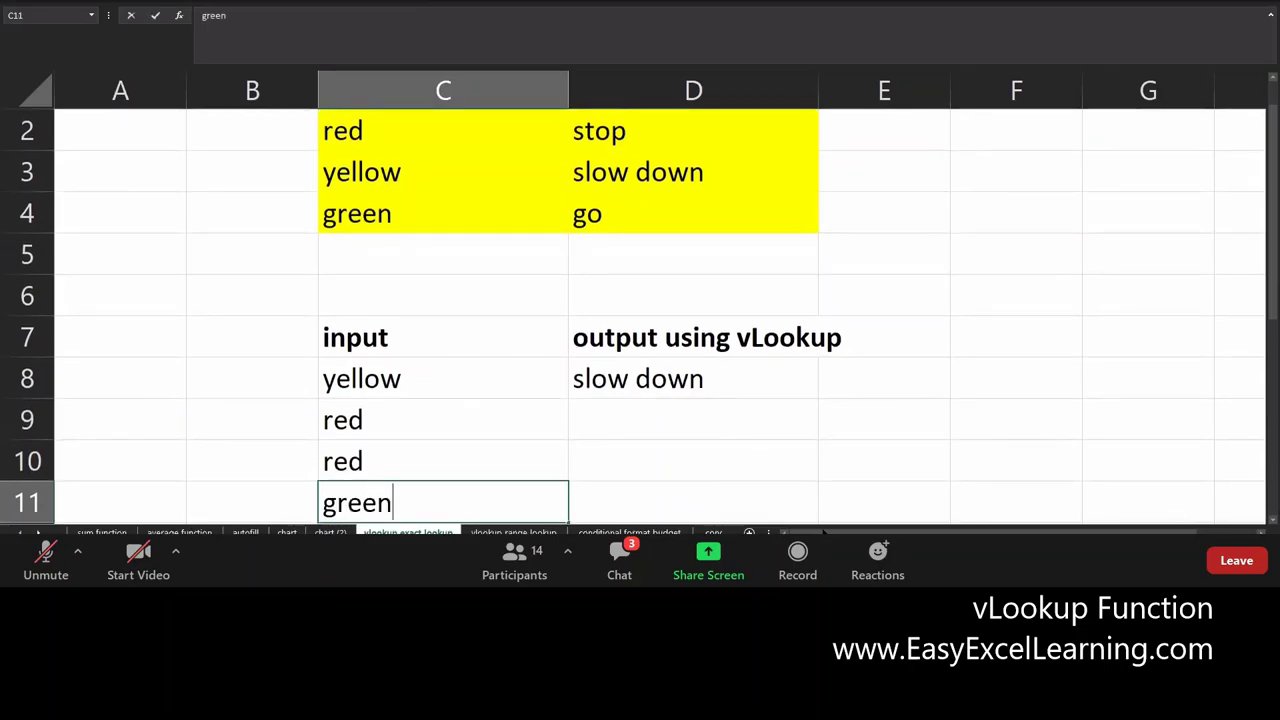
key(Return)
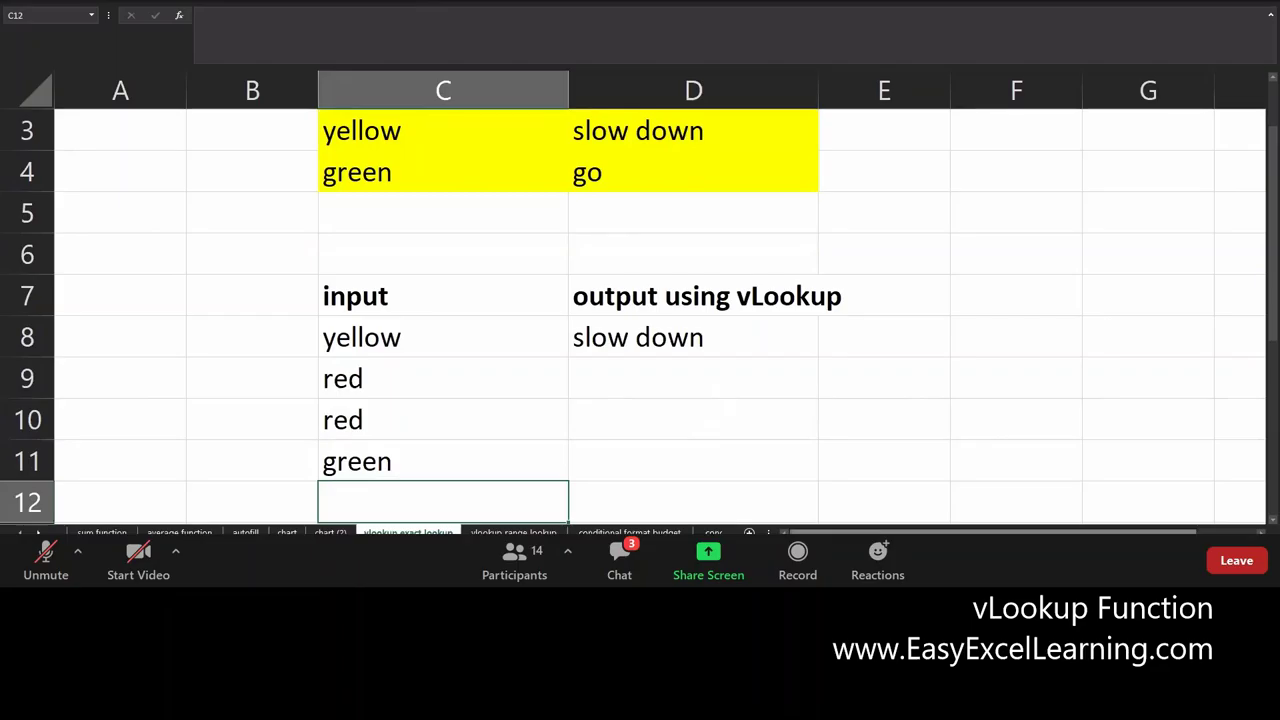
Enter yellow, purple, green and blue into C12:C15
scroll(779, 465, down, 3)
scroll(779, 465, down, 2)
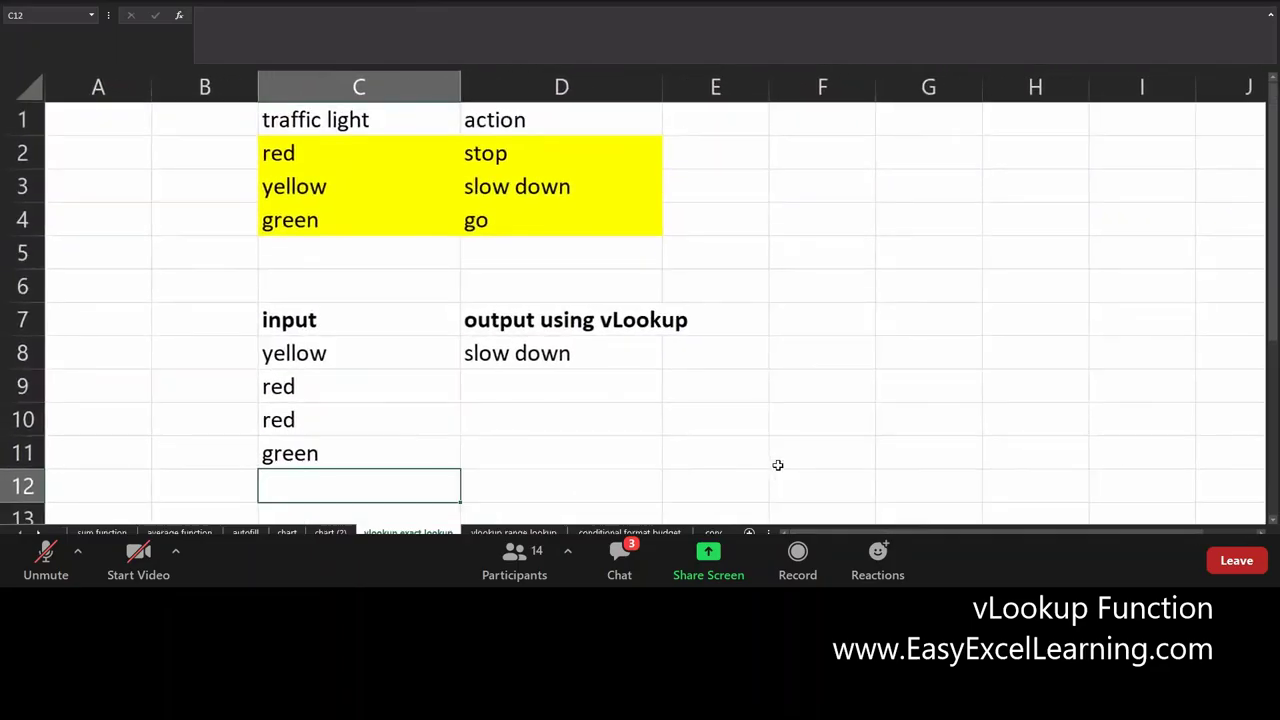
scroll(771, 422, down, 2)
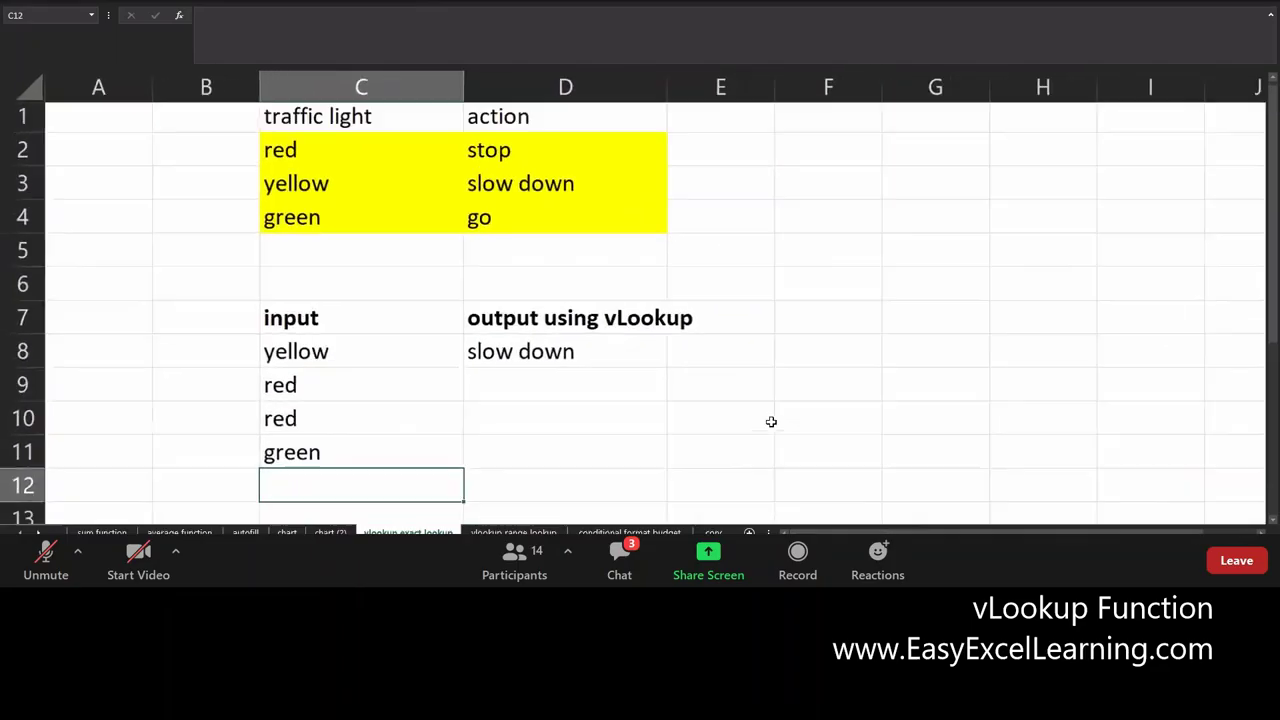
scroll(771, 422, down, 1)
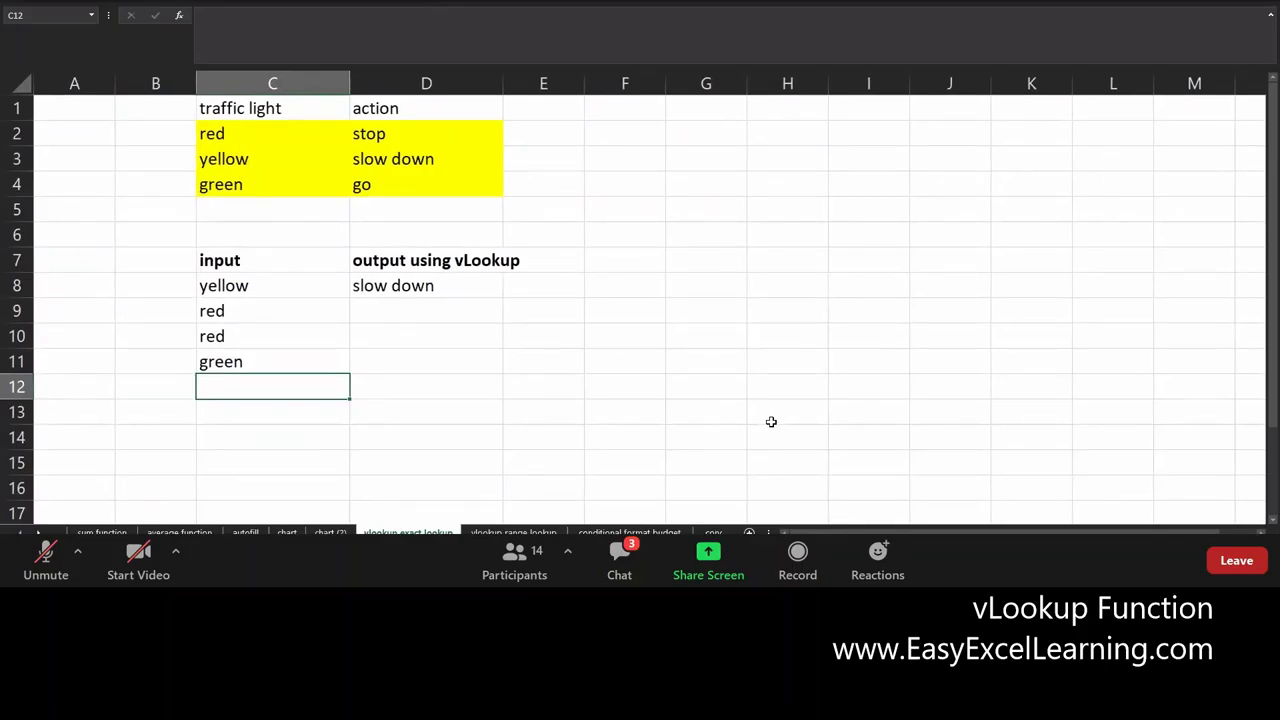
text(yellow)
key(Return)
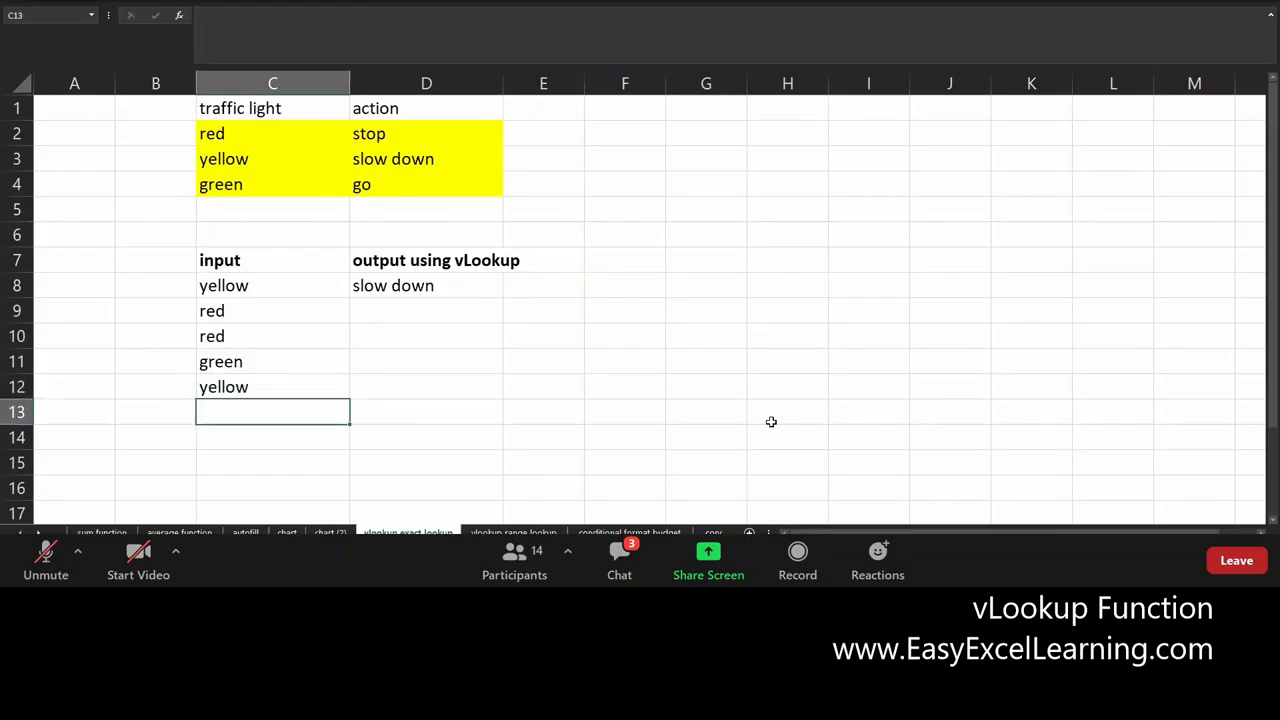
text(purple)
key(Return)
text(green)
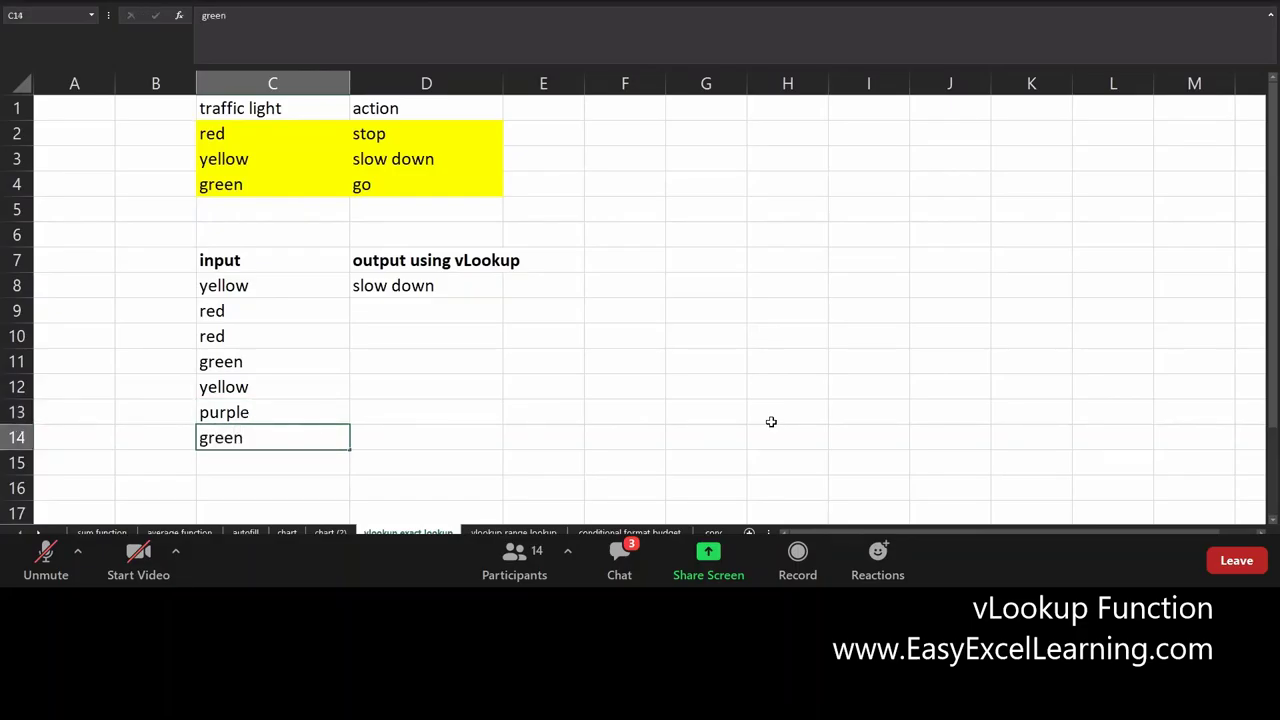
key(Return)
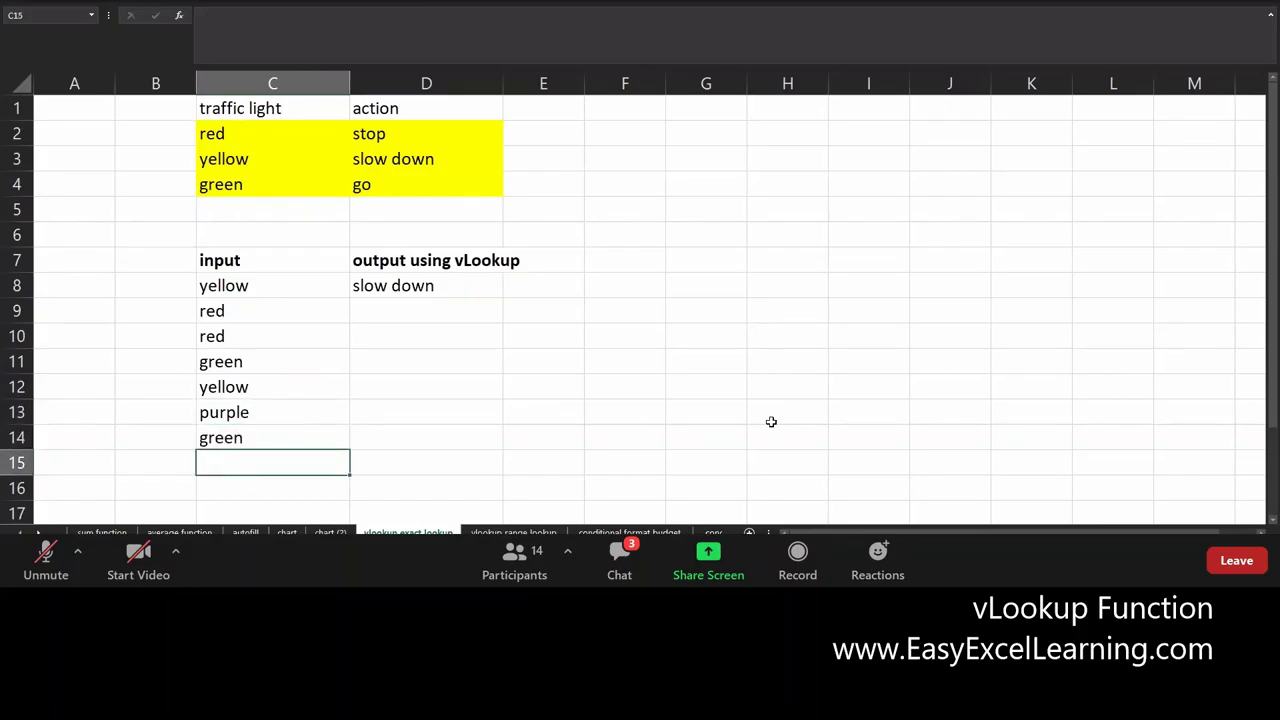
text(blue)
key(Return)
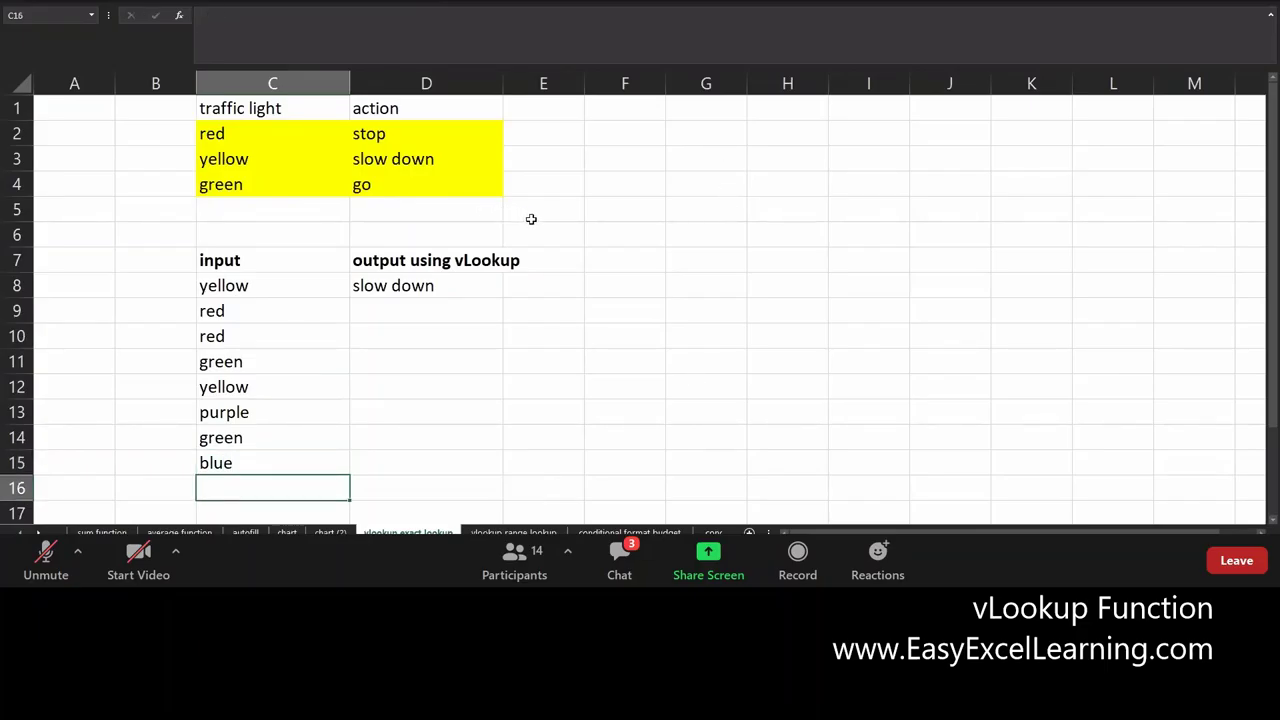
Fill D8's VLOOKUP down to D15, giving stop, stop, go, slow down, #N/A, go, #N/A
click(461, 288)
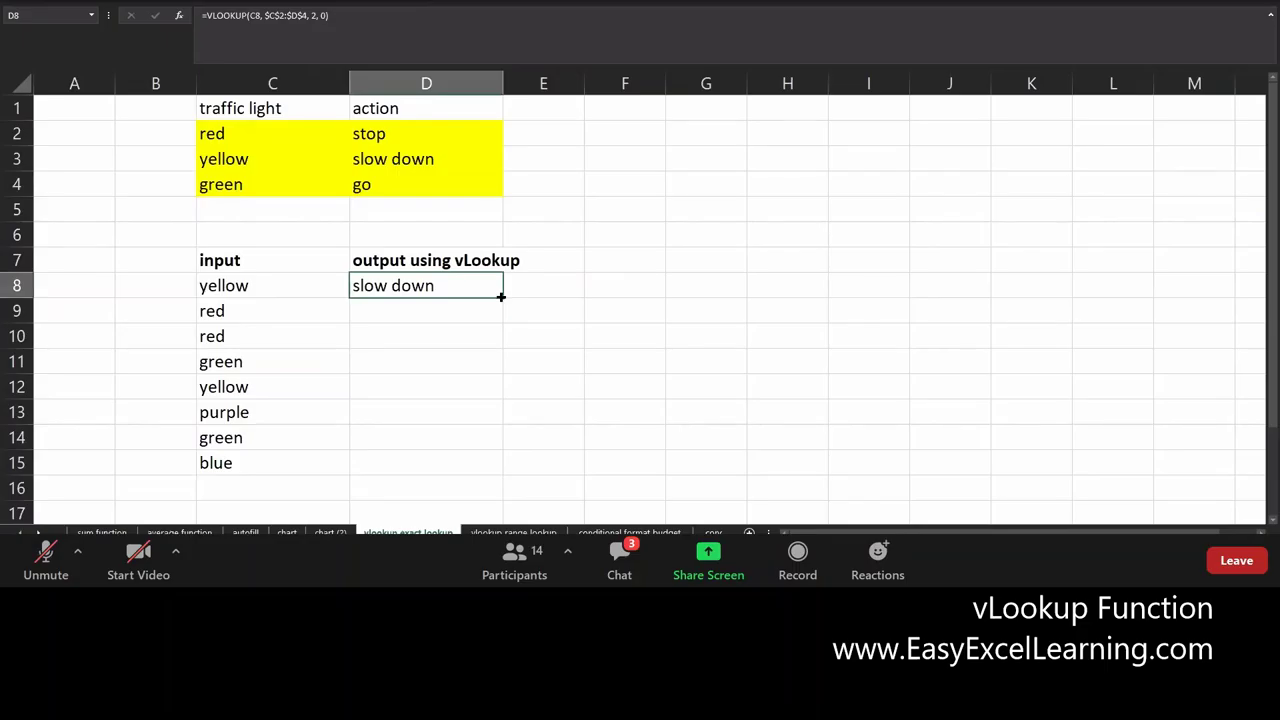
drag(501, 298, 503, 478)
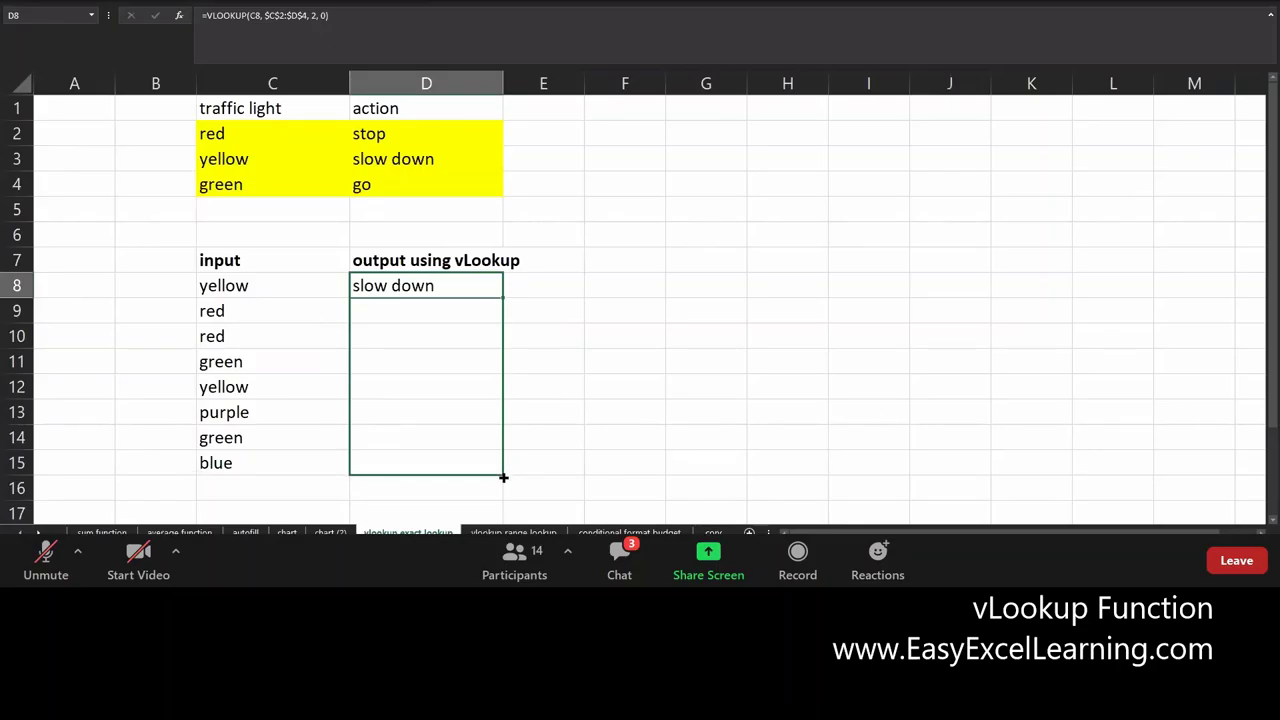
drag(503, 478, 414, 277)
key(ctrl+z)
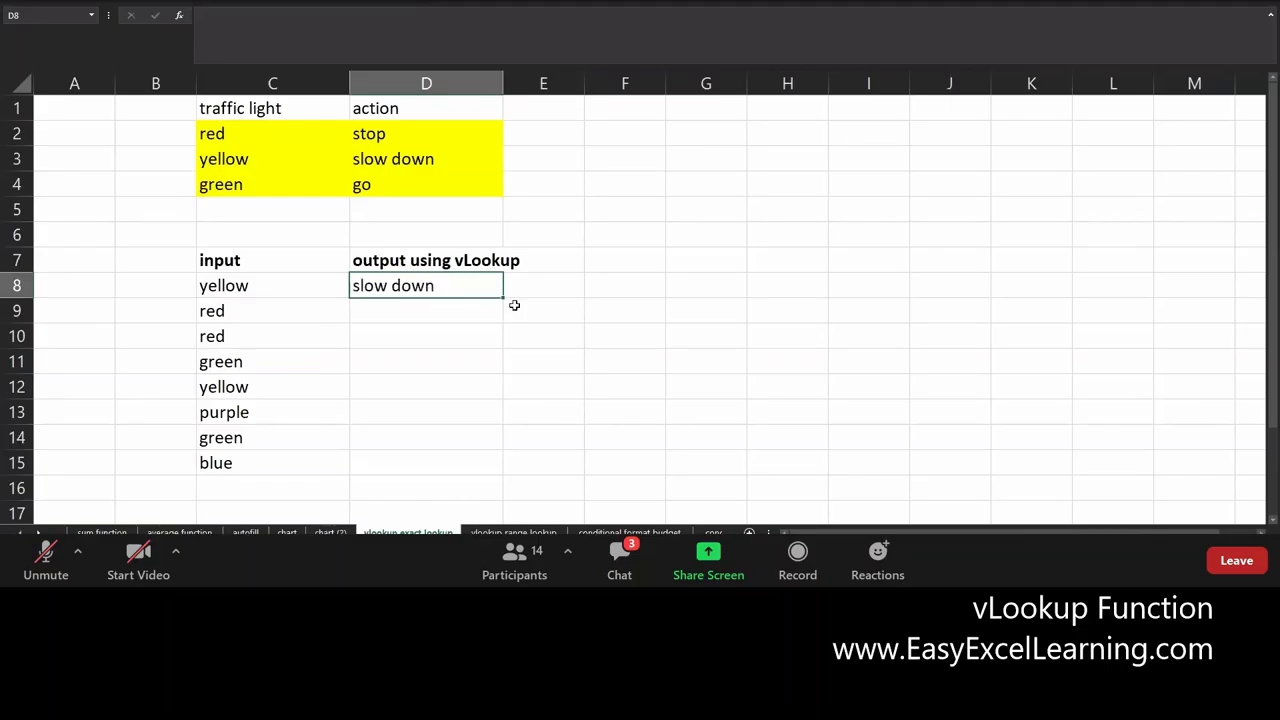
double_click(503, 297)
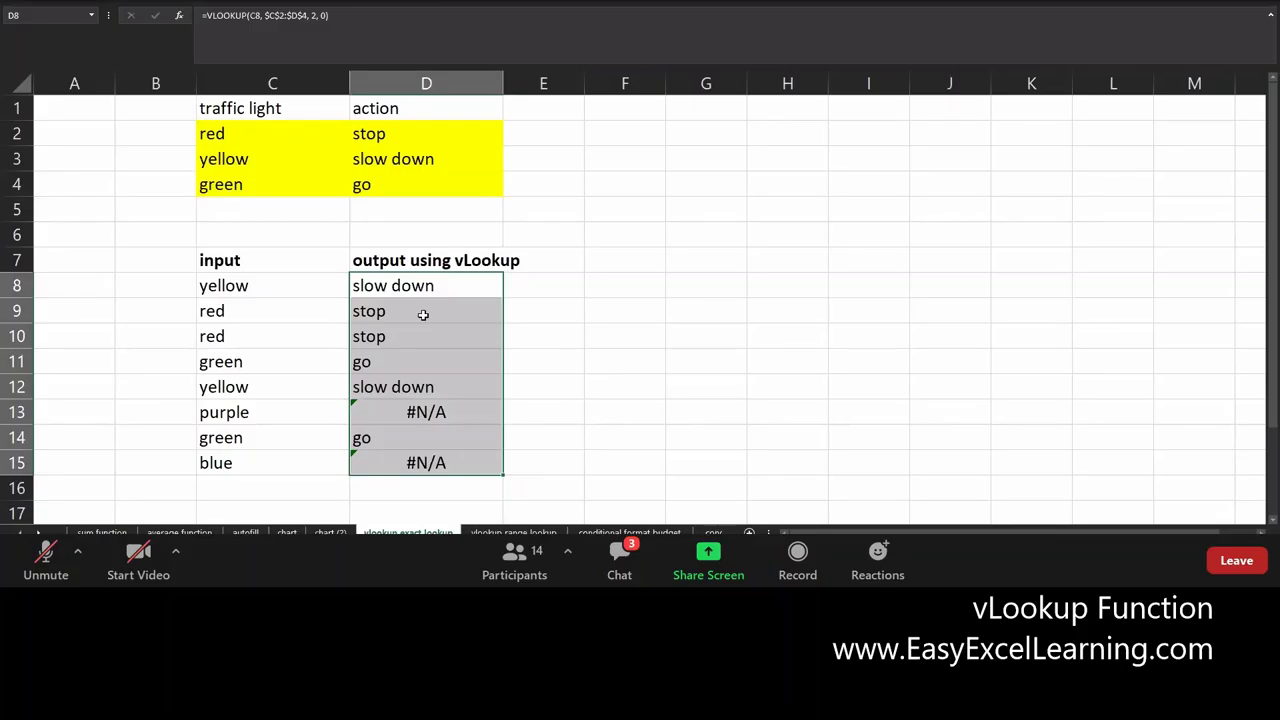
click(437, 292)
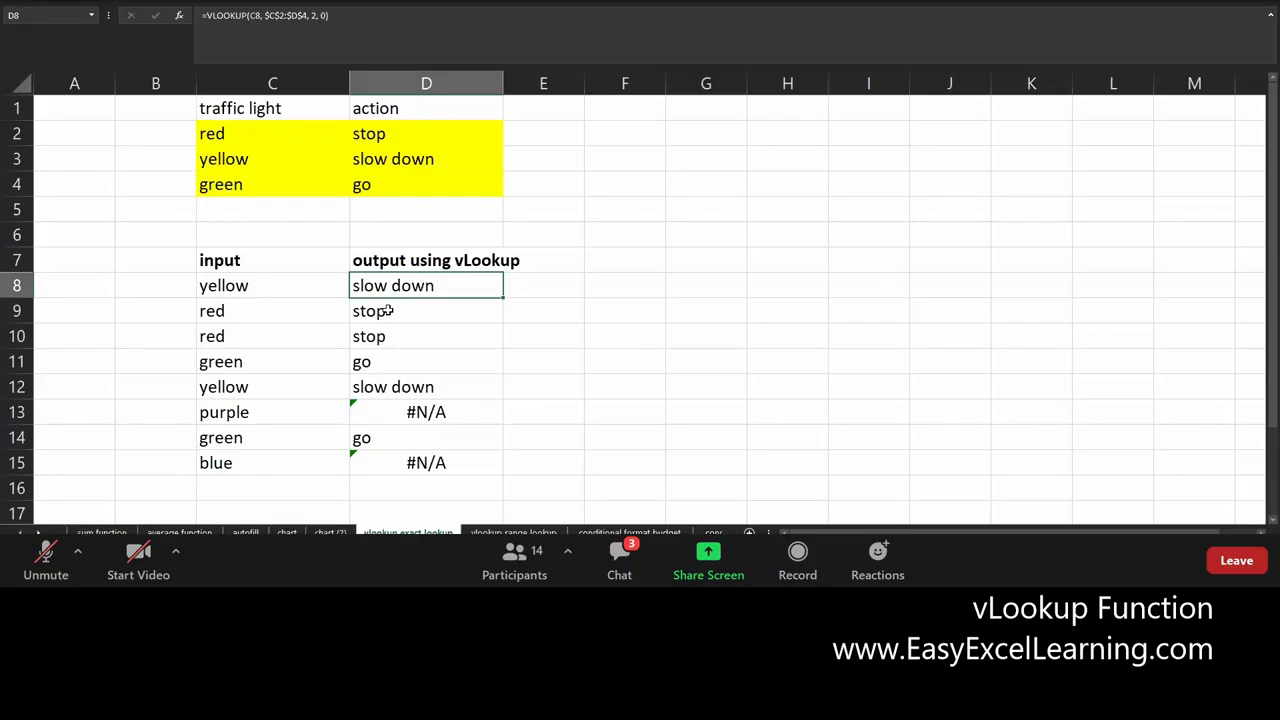
Review the arguments of D8's exact-match VLOOKUP (C8, $C$2:$D$4, 2) and keep it unchanged
key(F2)
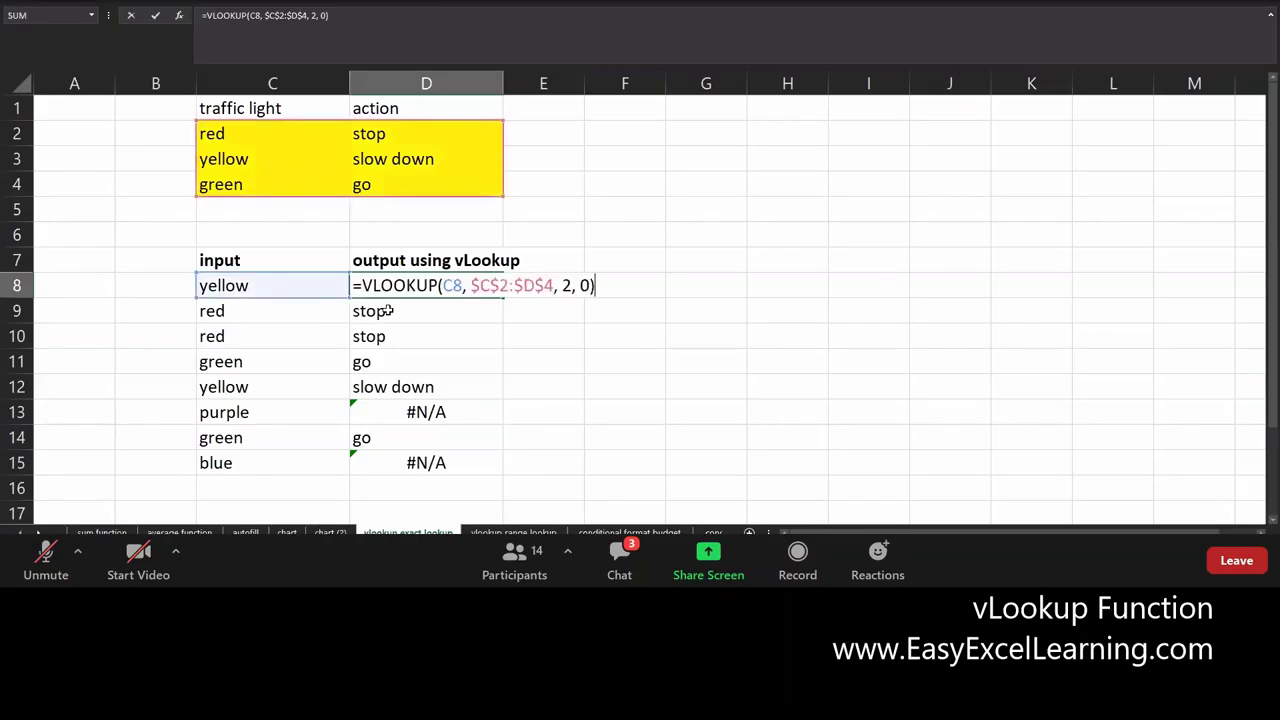
double_click(453, 285)
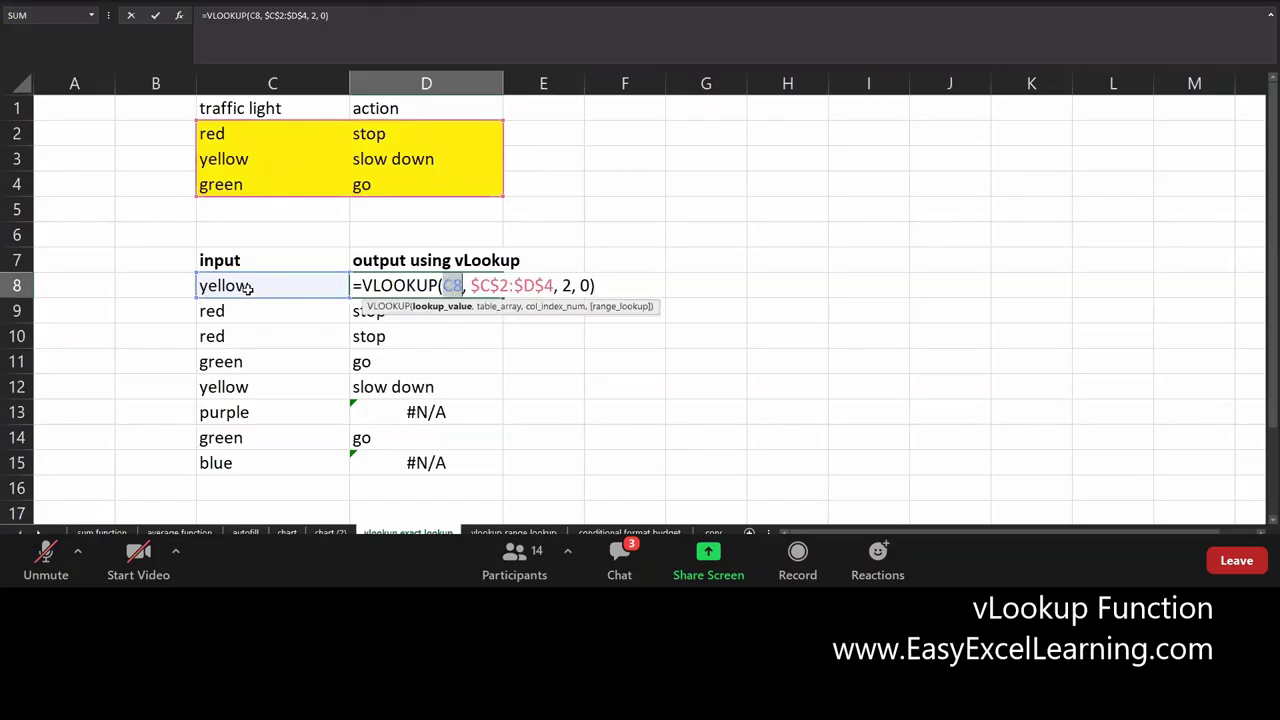
drag(470, 286, 563, 287)
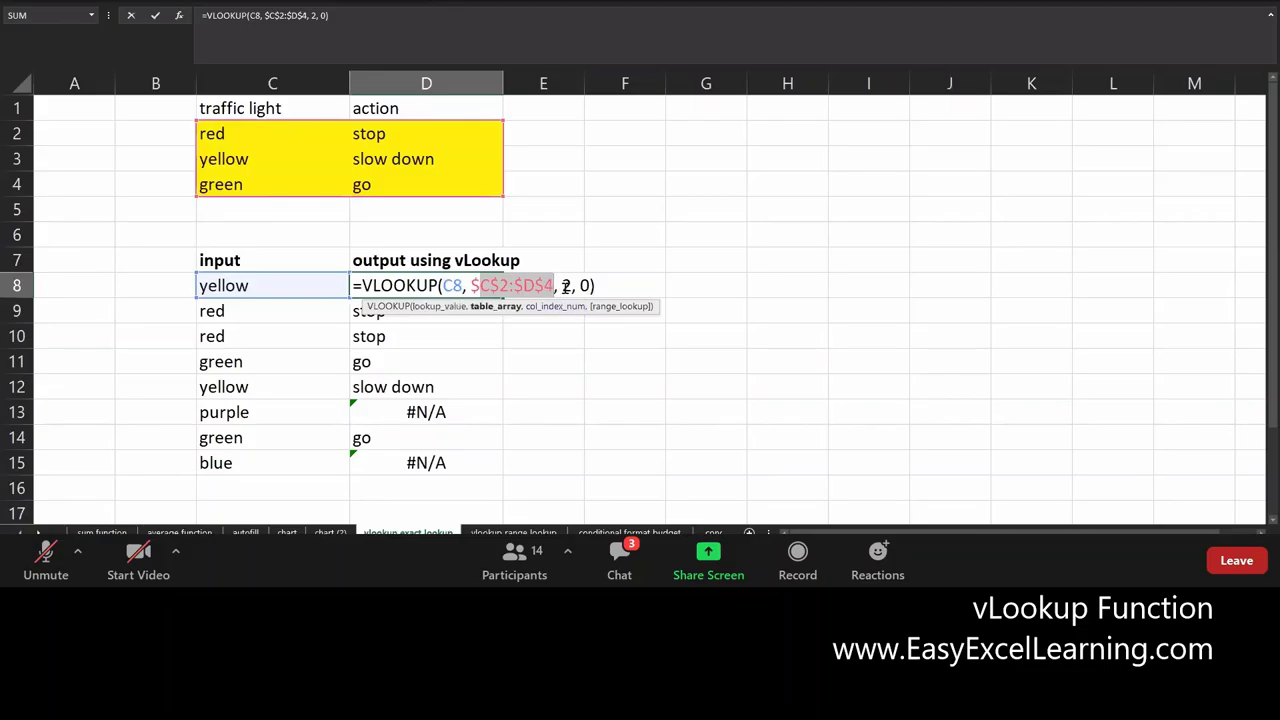
double_click(566, 286)
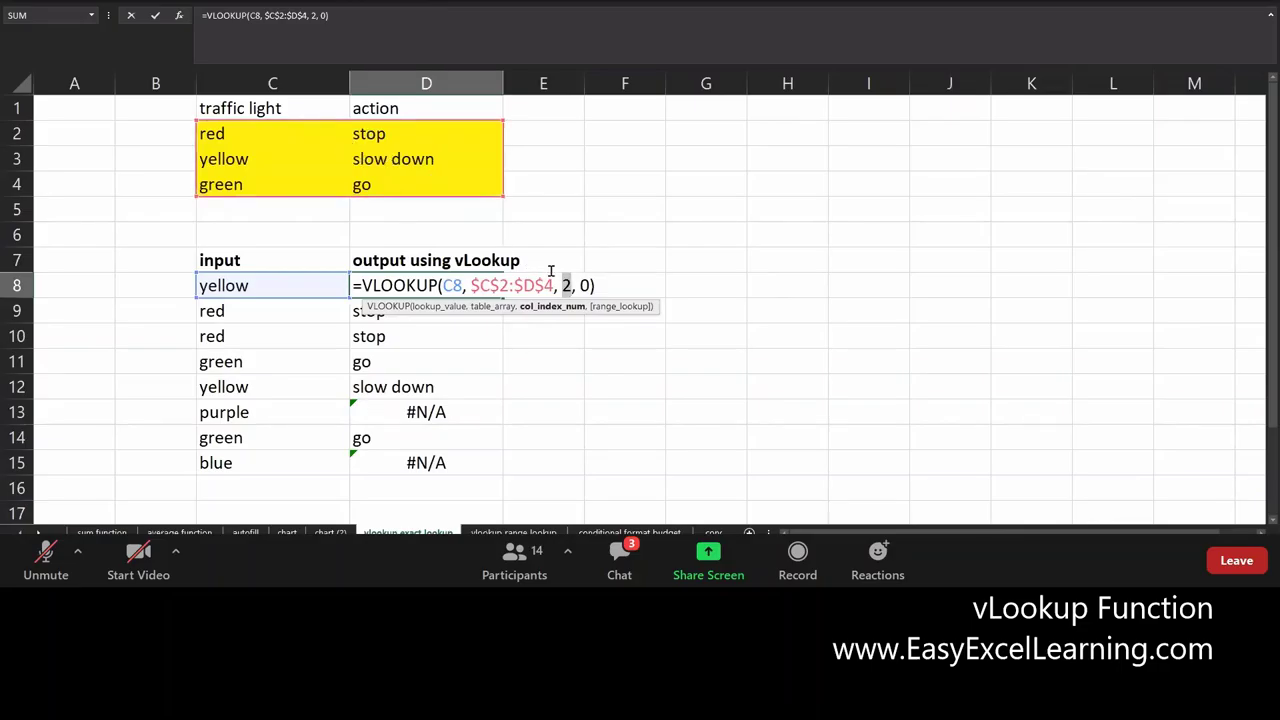
click(589, 286)
click(254, 281)
click(398, 286)
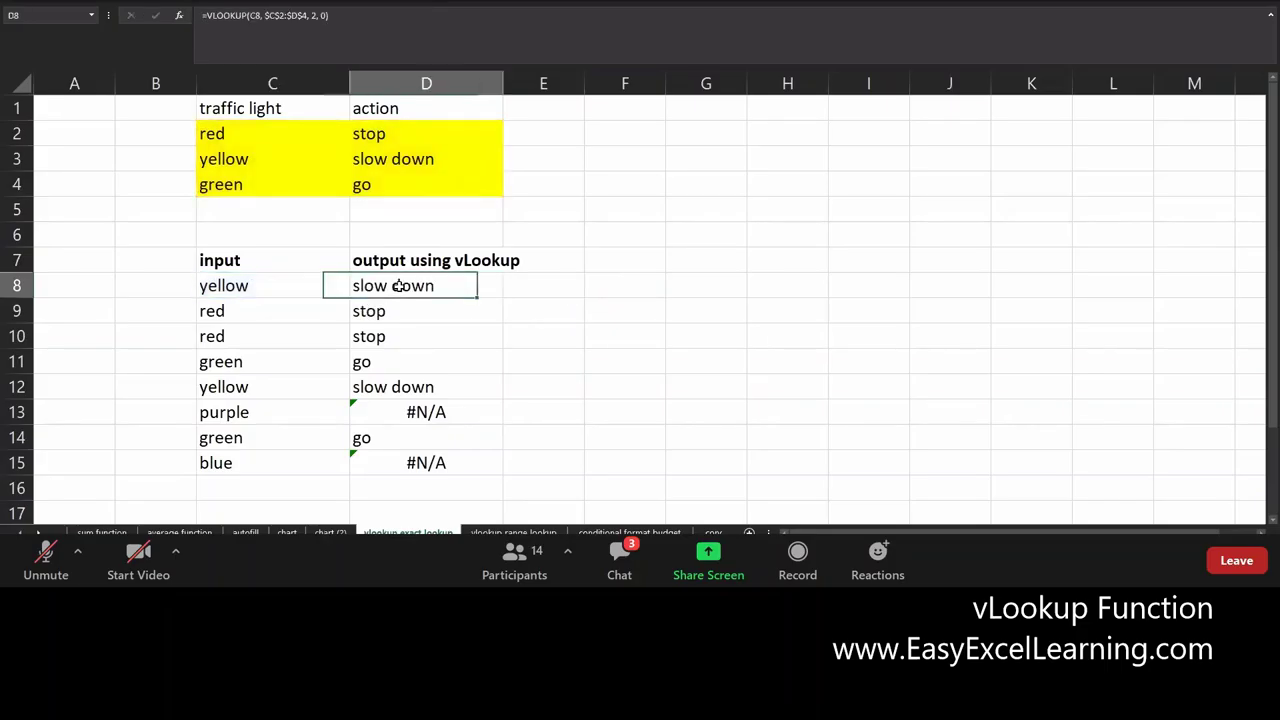
double_click(398, 286)
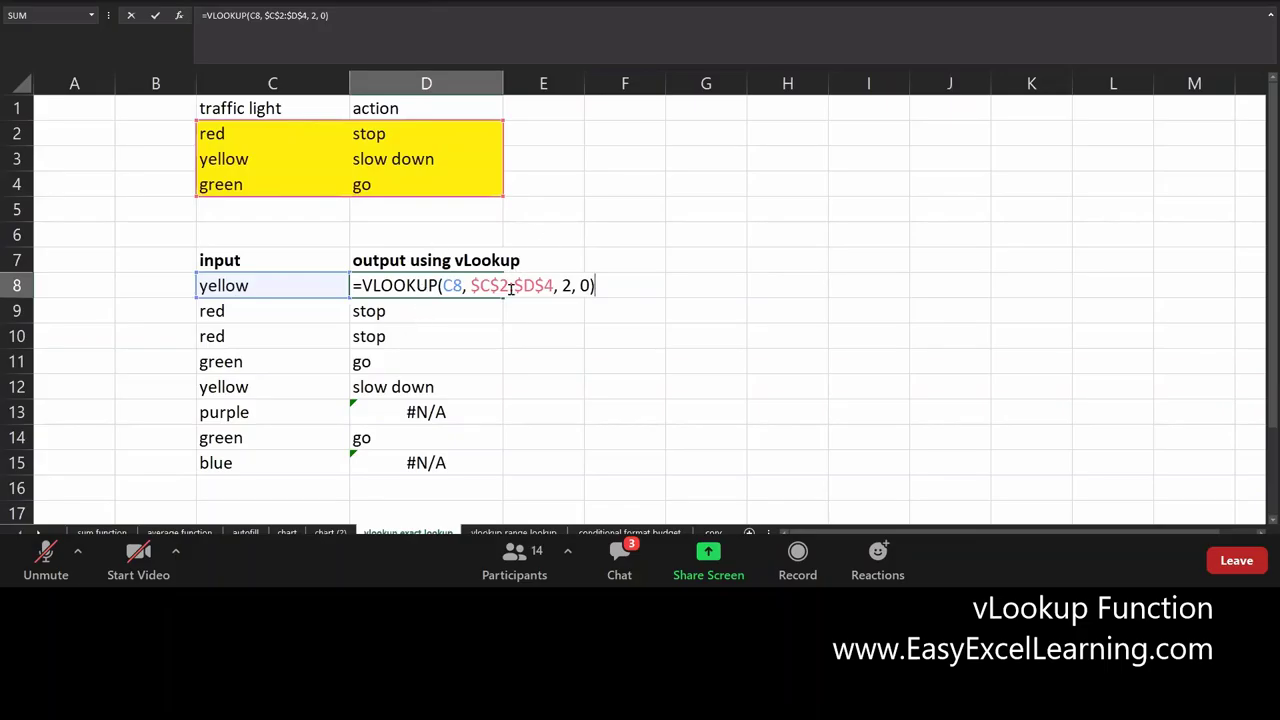
key(ctrl+Return)
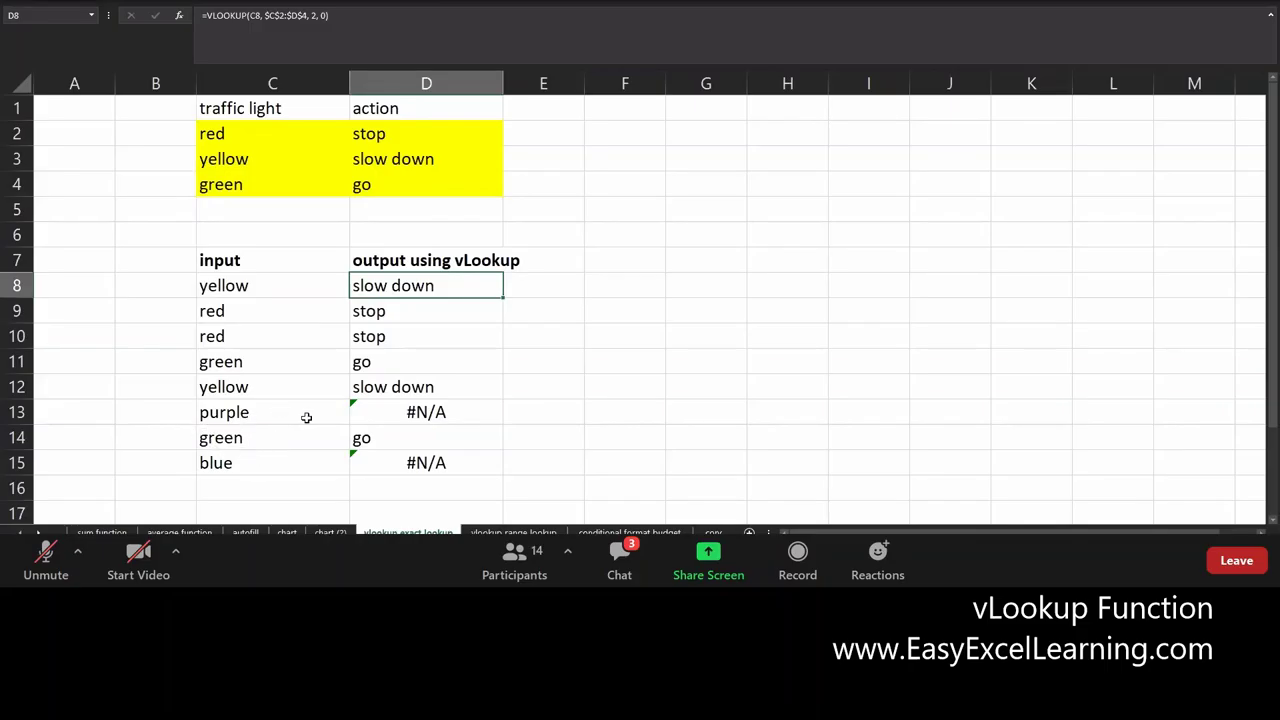
Go to the 'vlookup range lookup' sheet, zoom in, and select C7
click(513, 533)
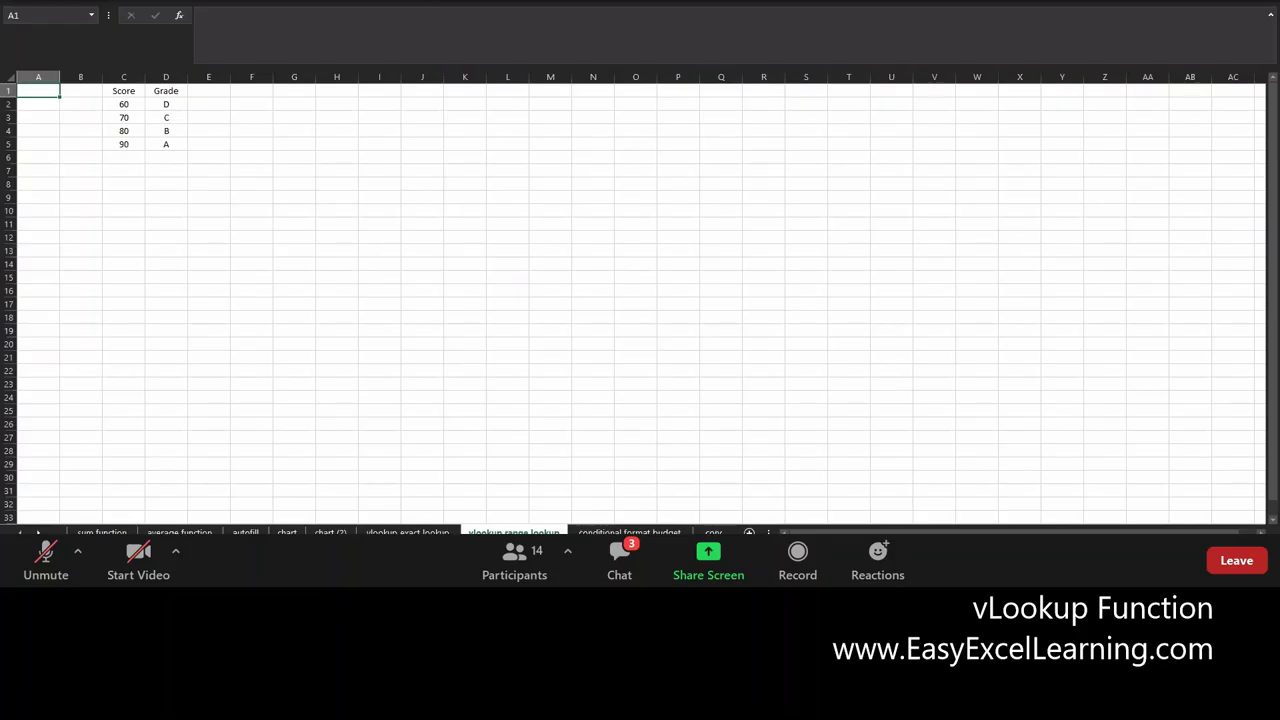
click(408, 533)
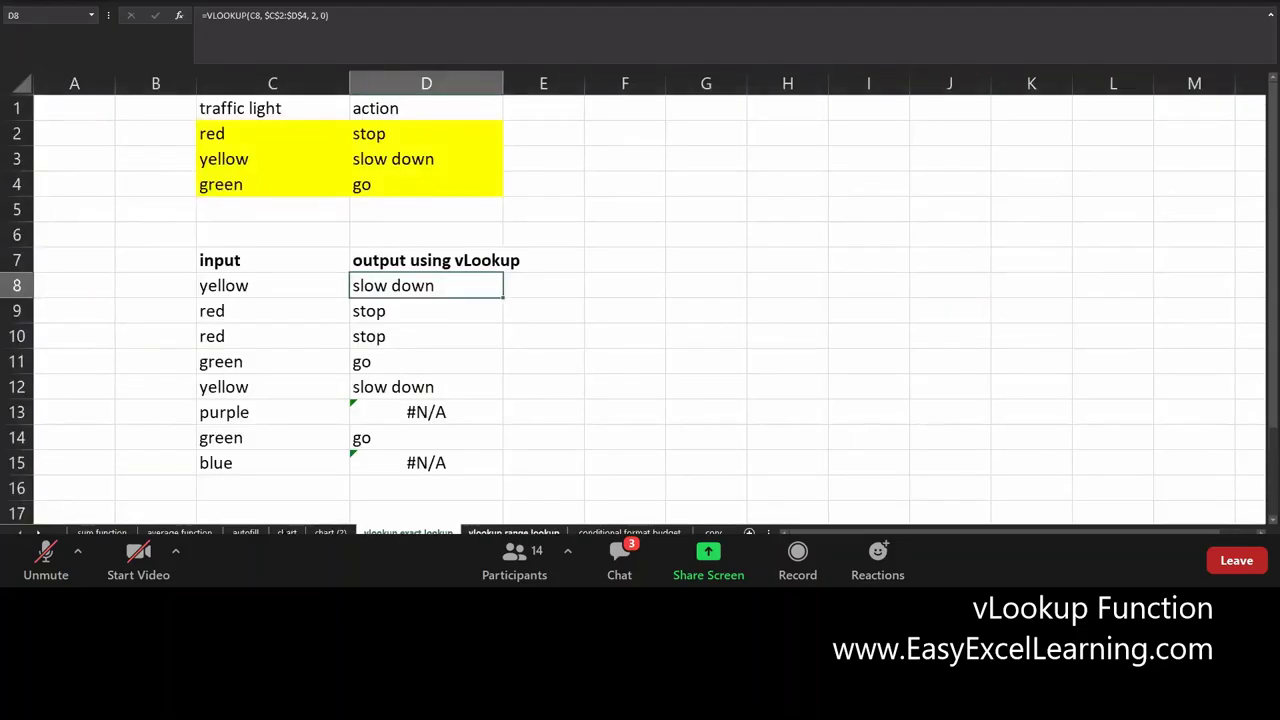
click(513, 533)
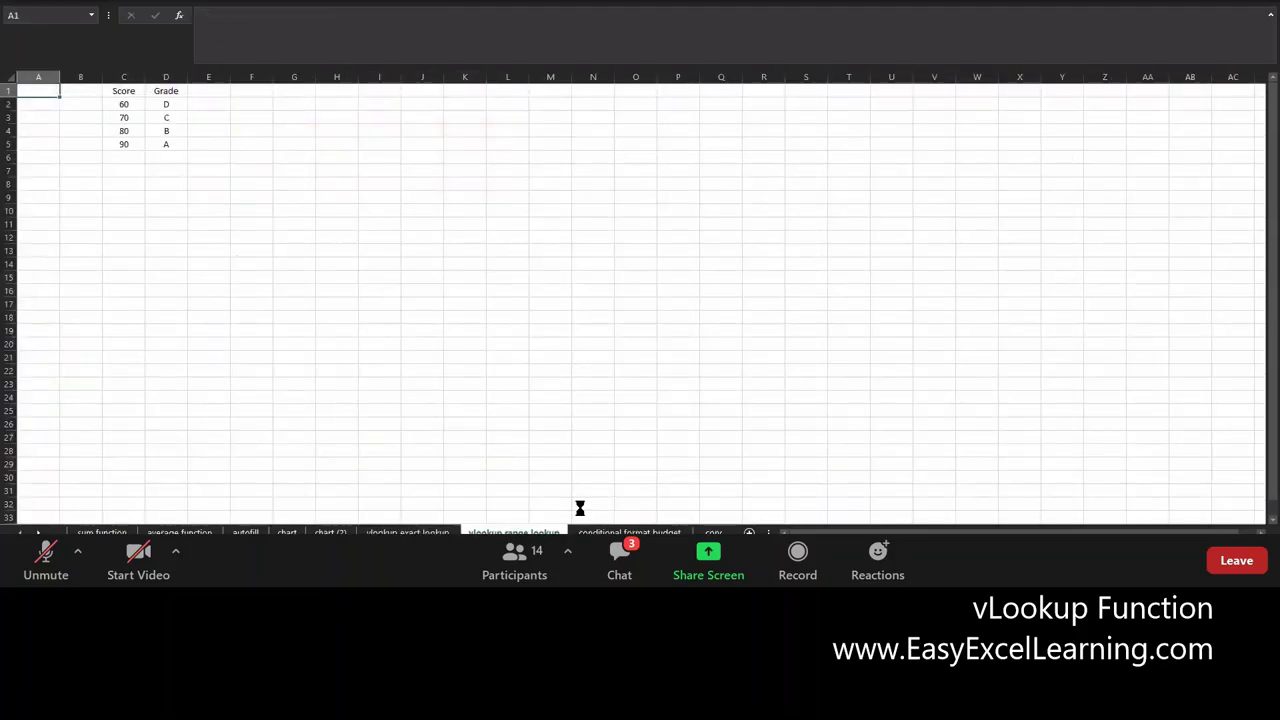
ctrl+scroll(580, 508, up, 3)
ctrl+scroll(580, 508, up, 5)
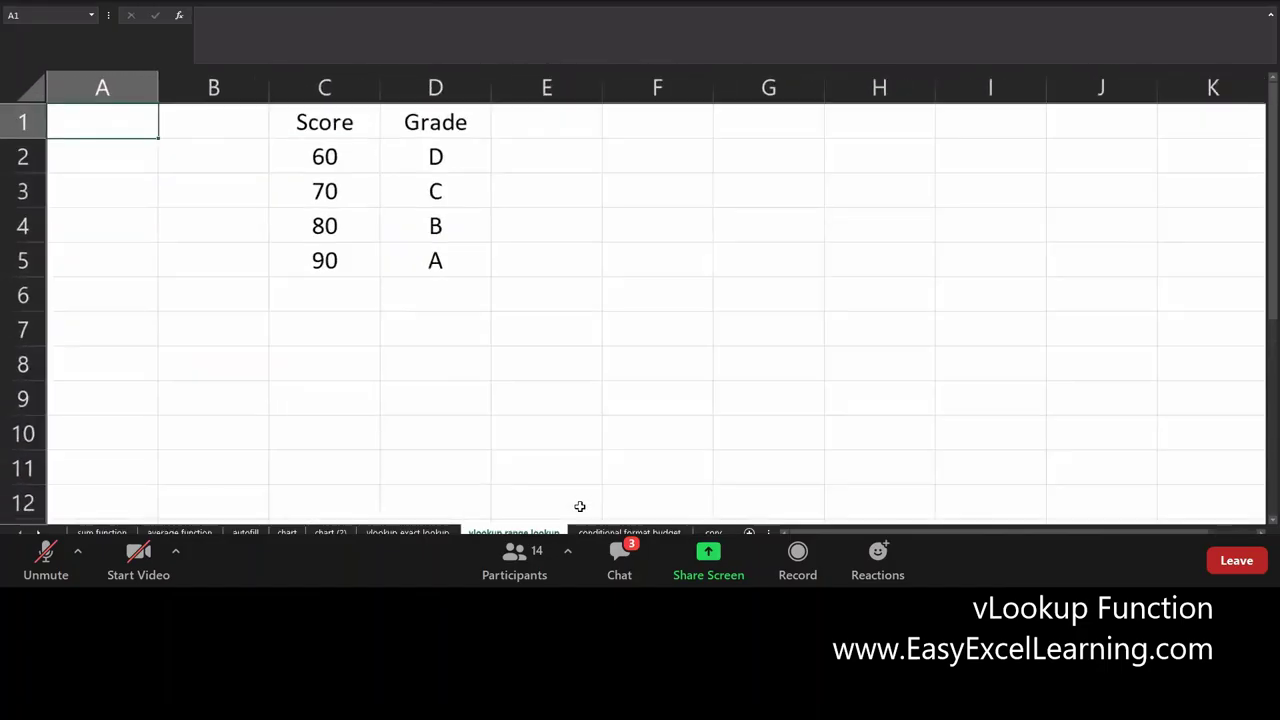
ctrl+scroll(579, 507, up, 1)
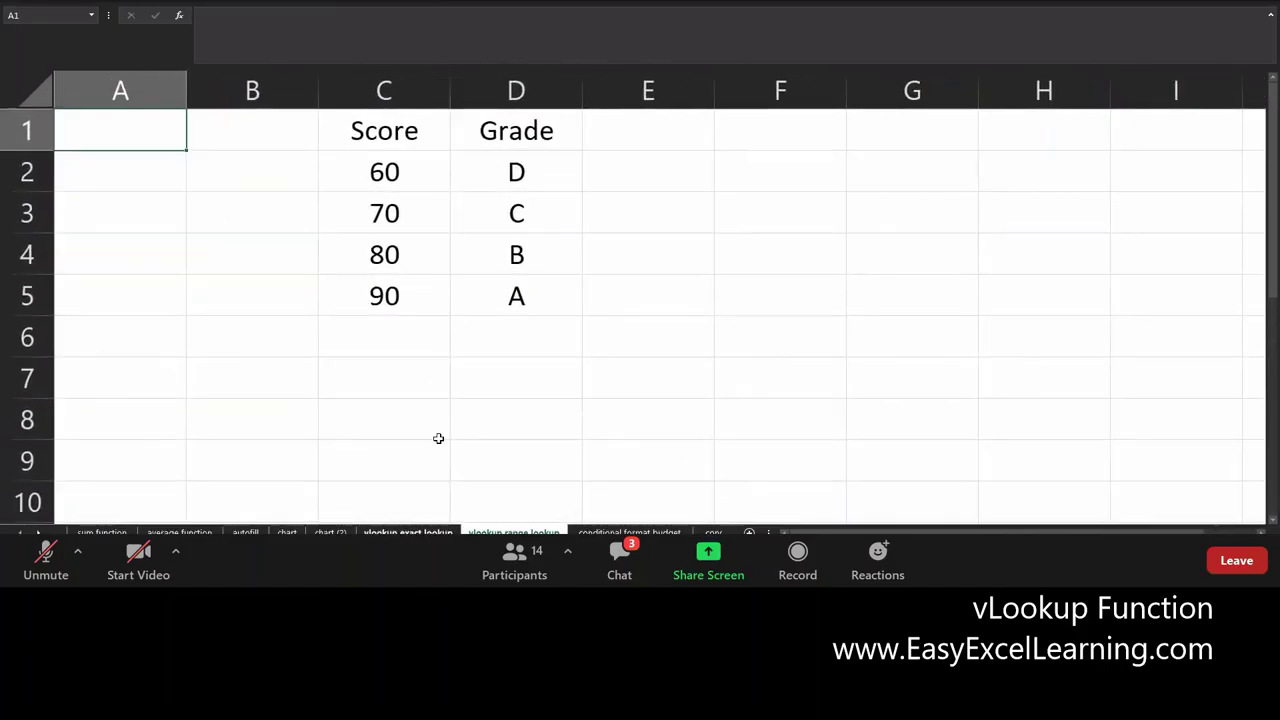
click(418, 384)
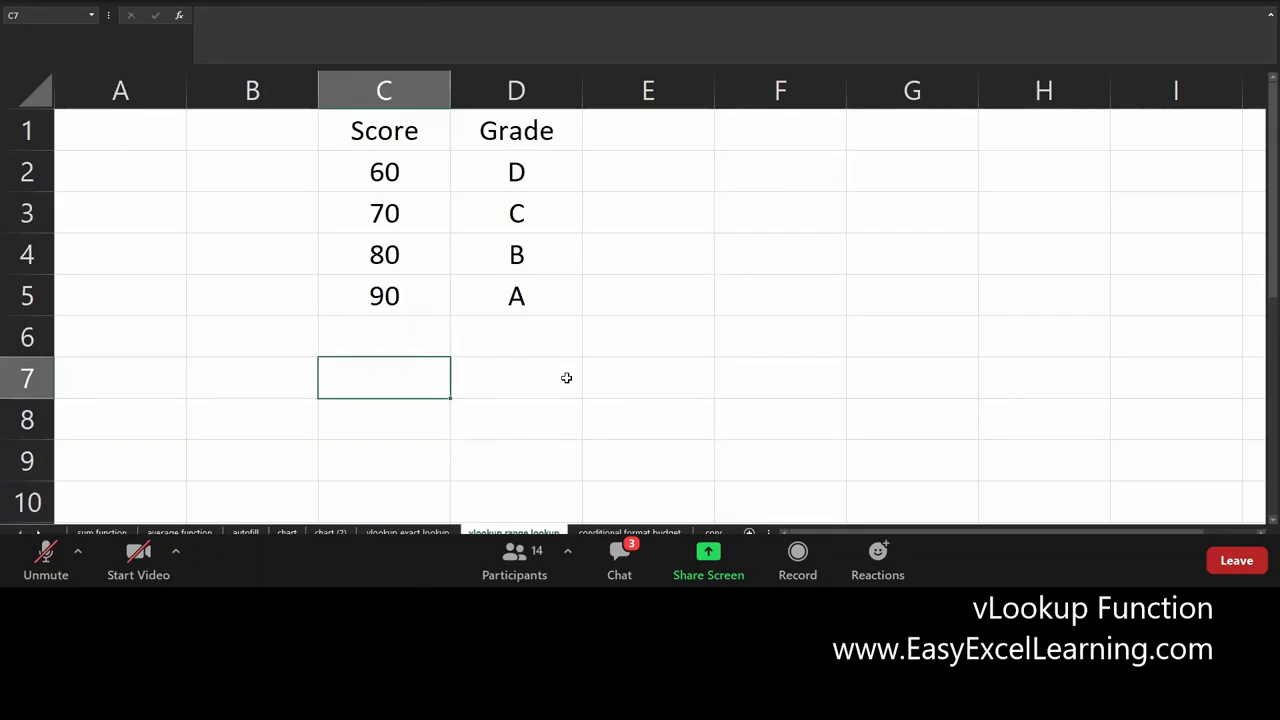
Enter the label 'input' in C7, test score 90 in C8, and label 'output' in D7
text(input)
key(Return)
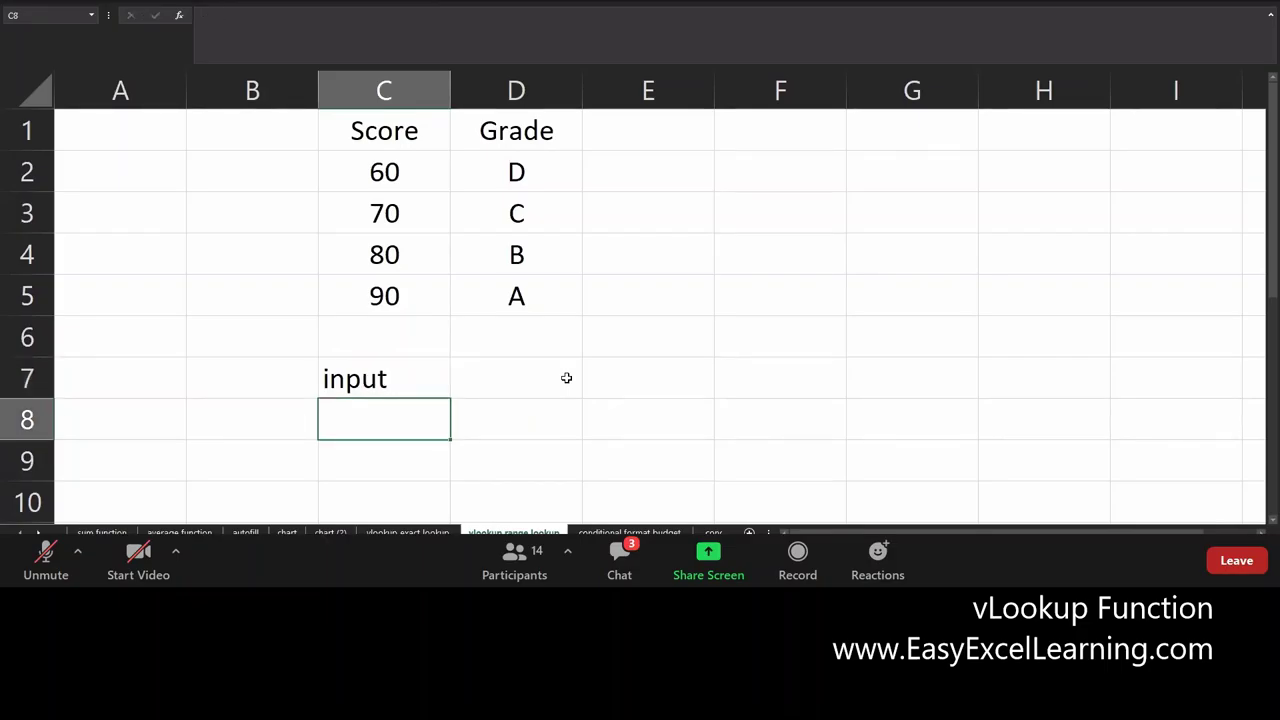
text(90)
key(Tab)
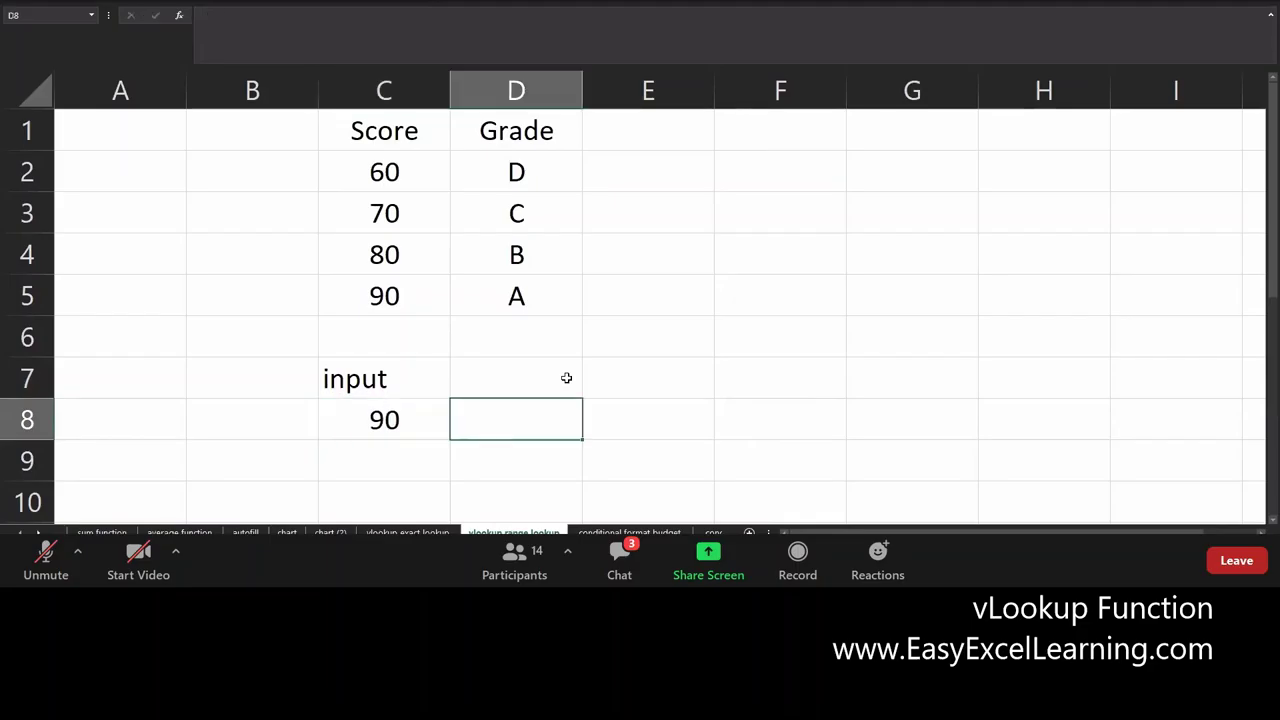
click(566, 377)
text(output)
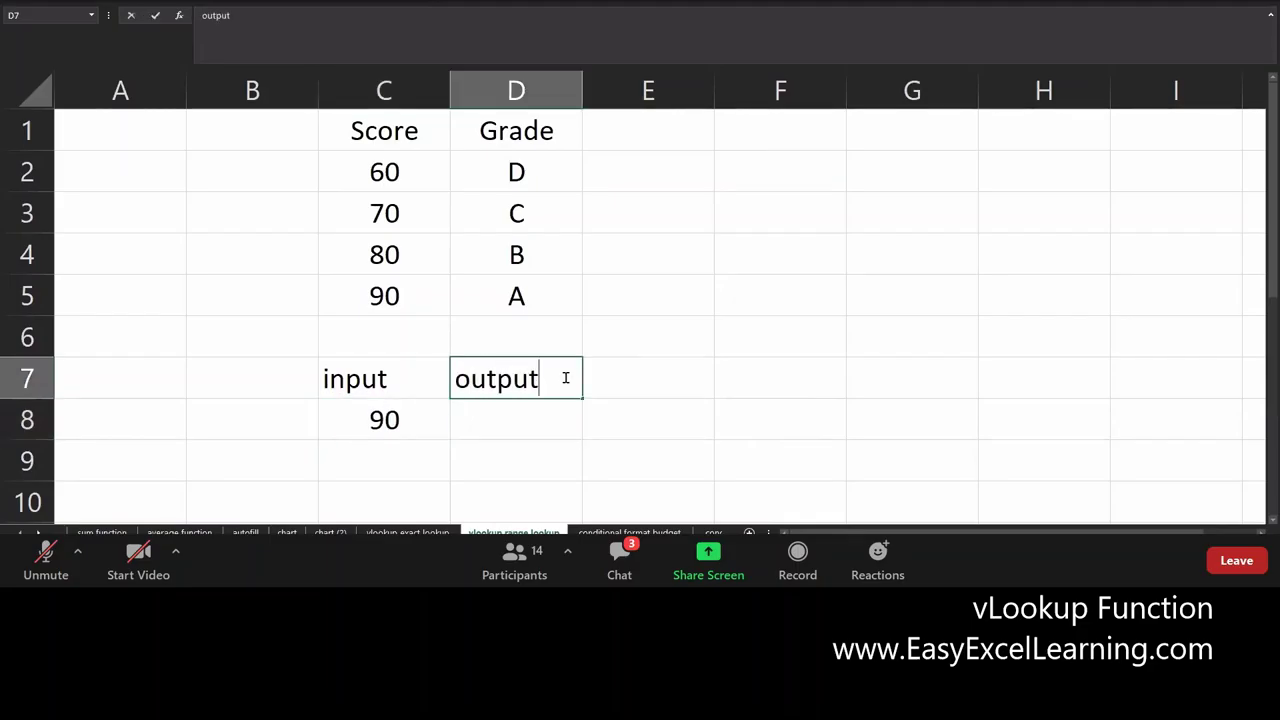
key(Return)
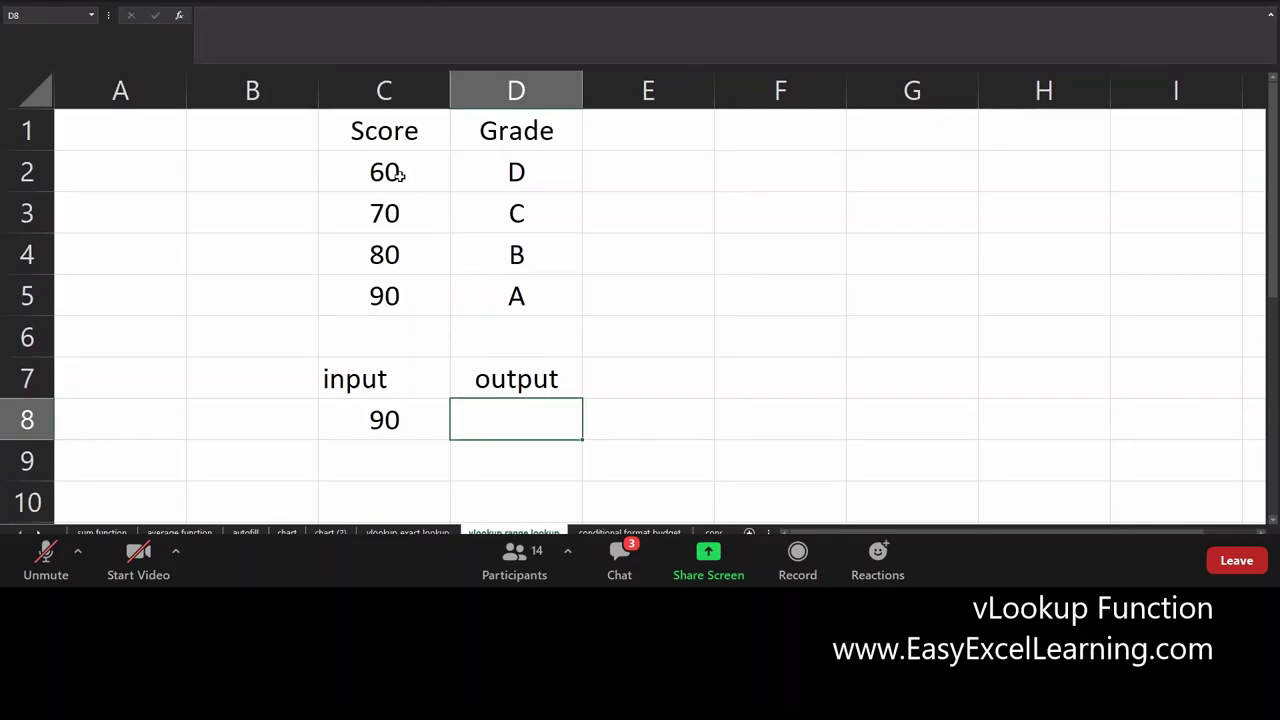
Fill the Score/Grade table C2:D5 with yellow
drag(402, 176, 480, 288)
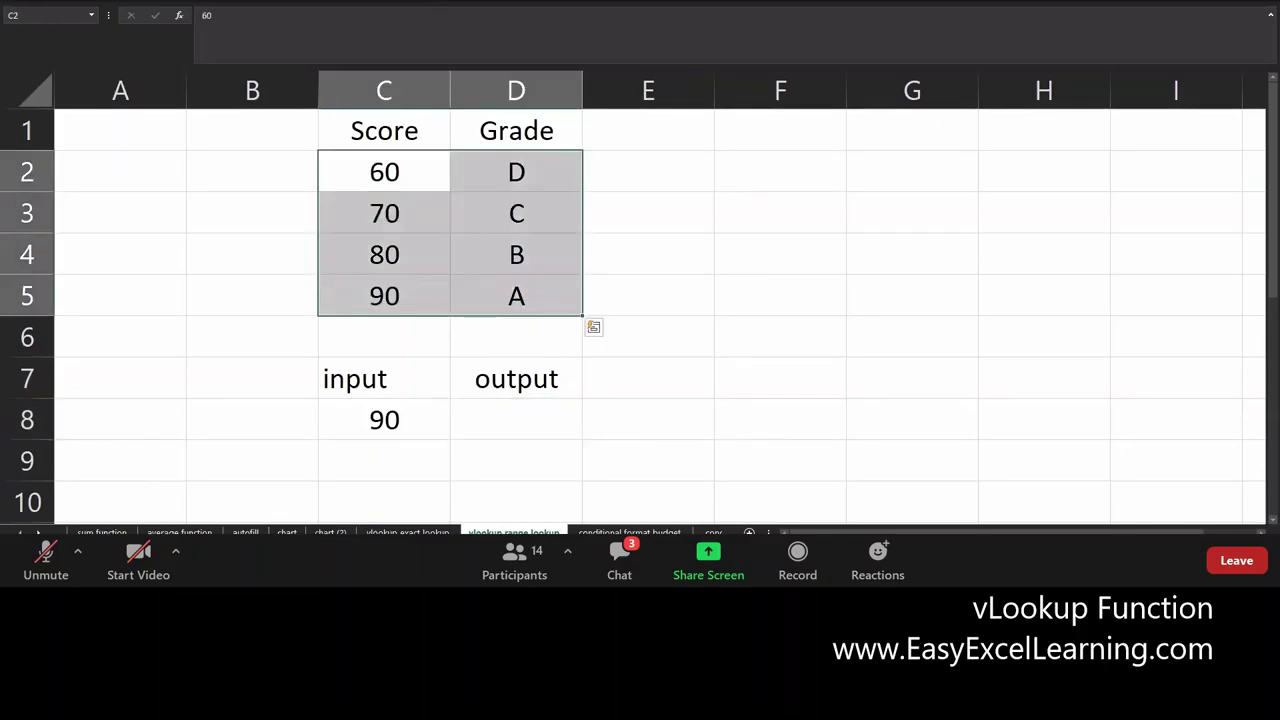
key(alt+h)
key(h)
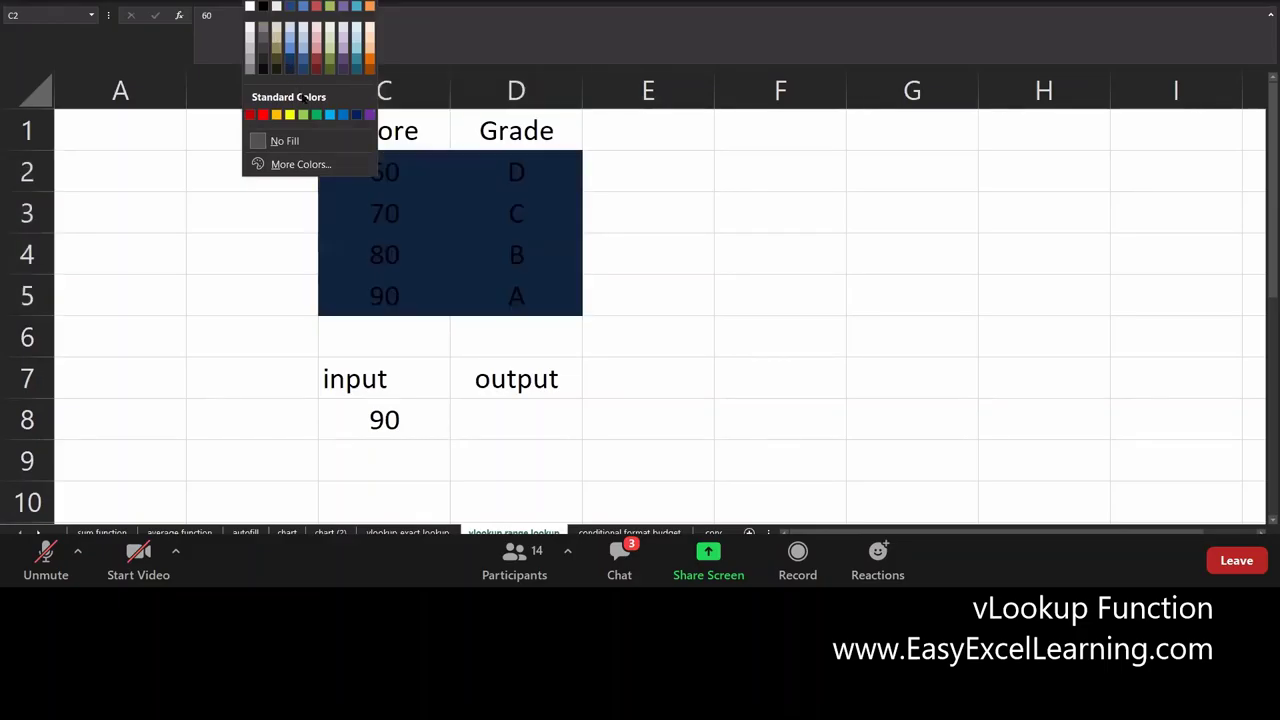
click(290, 114)
Put grade A in D8, then start the formula '=vlookup(' in D8
click(528, 425)
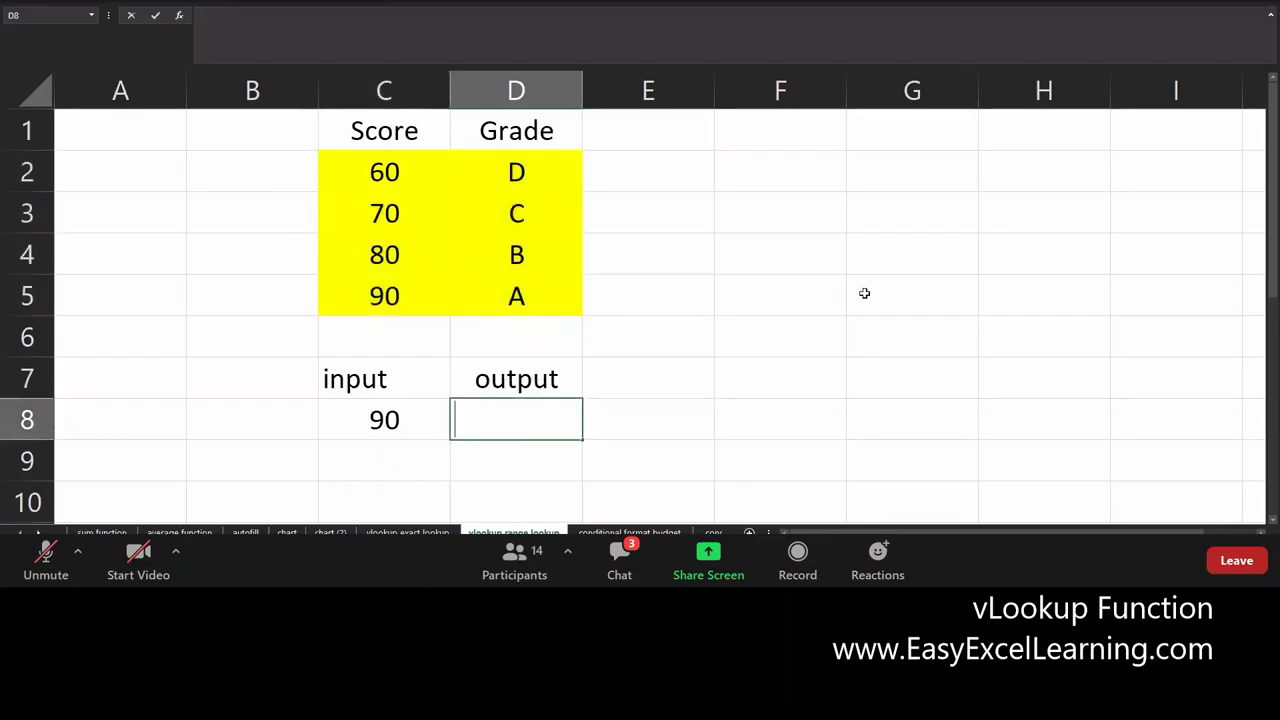
text(A)
key(Return)
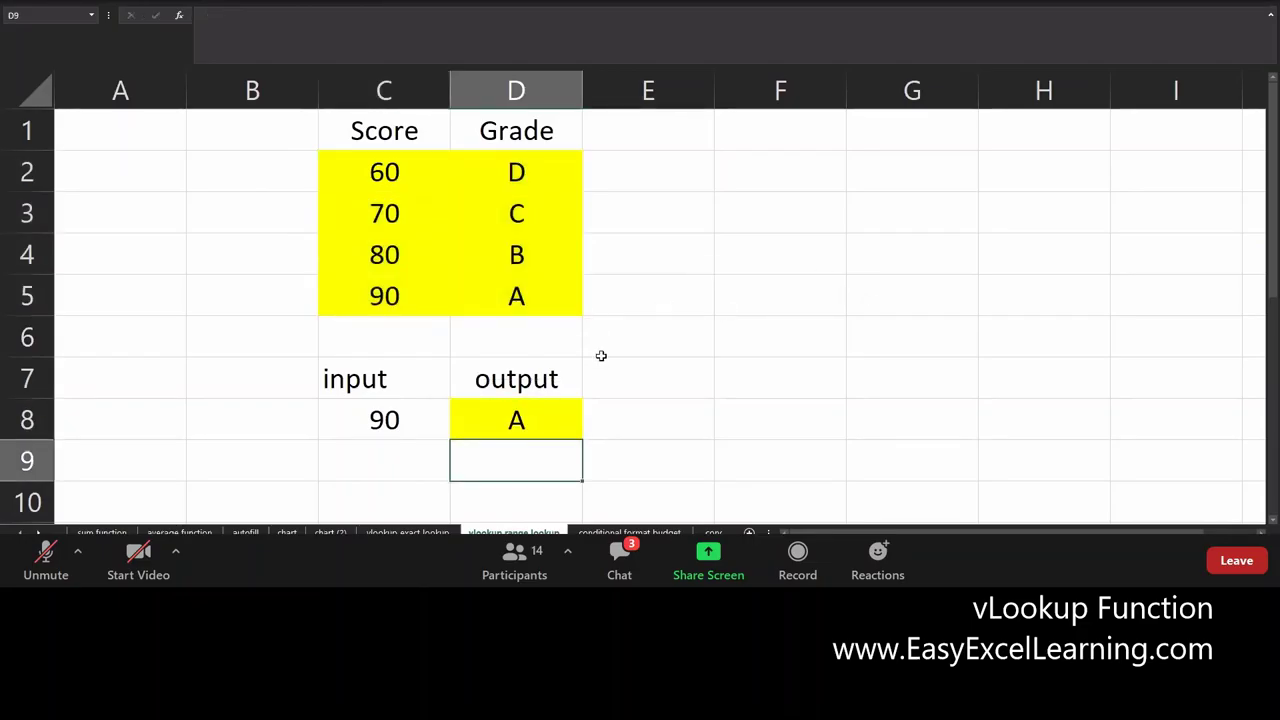
click(505, 418)
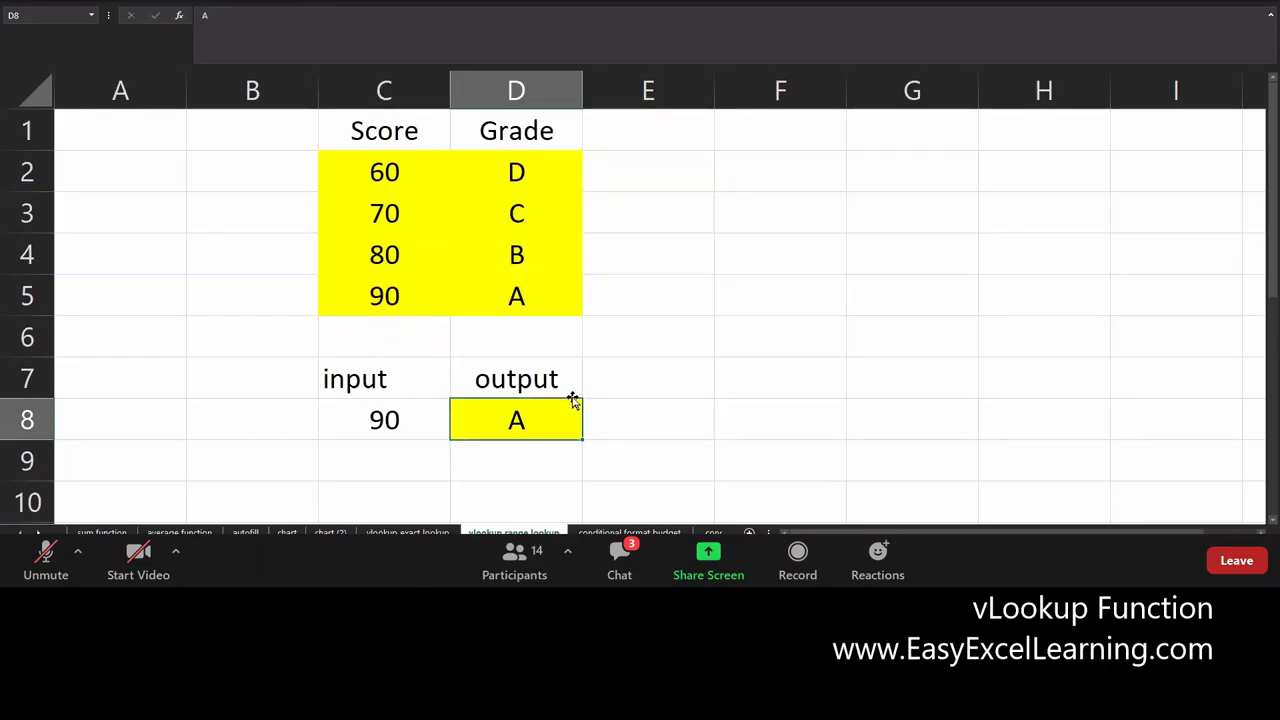
text(=)
text(vlookup)
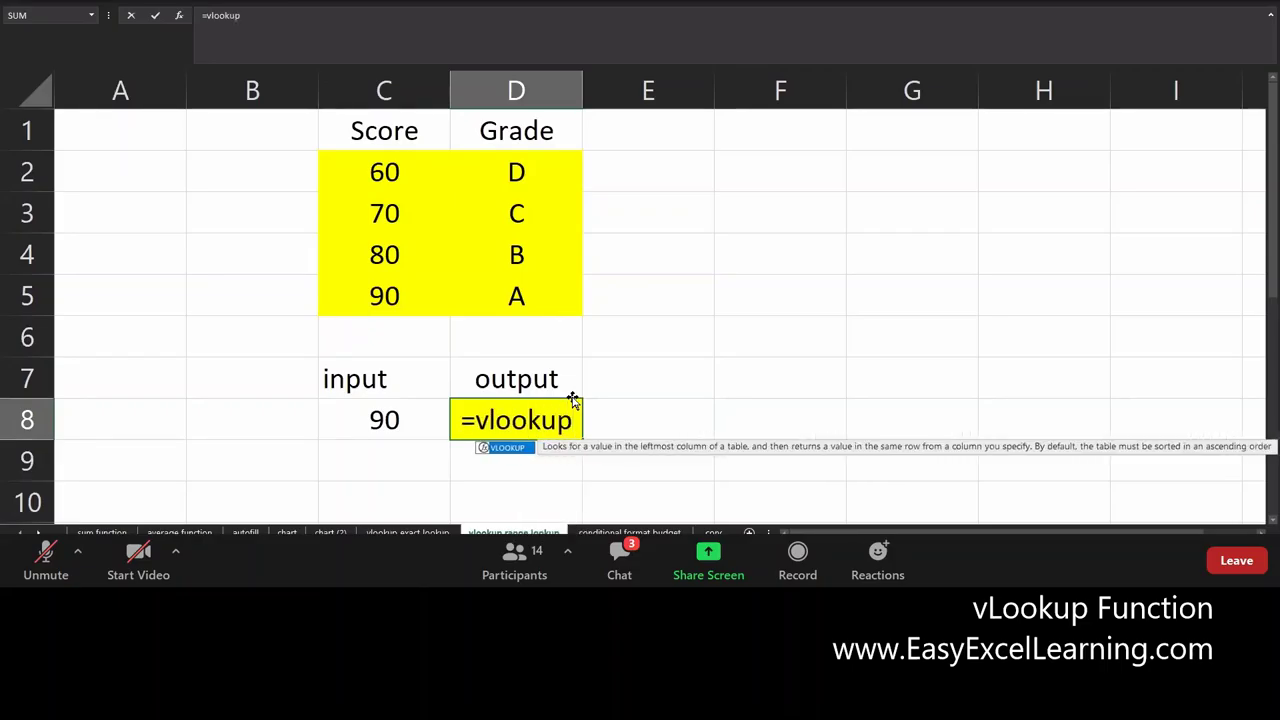
text(()
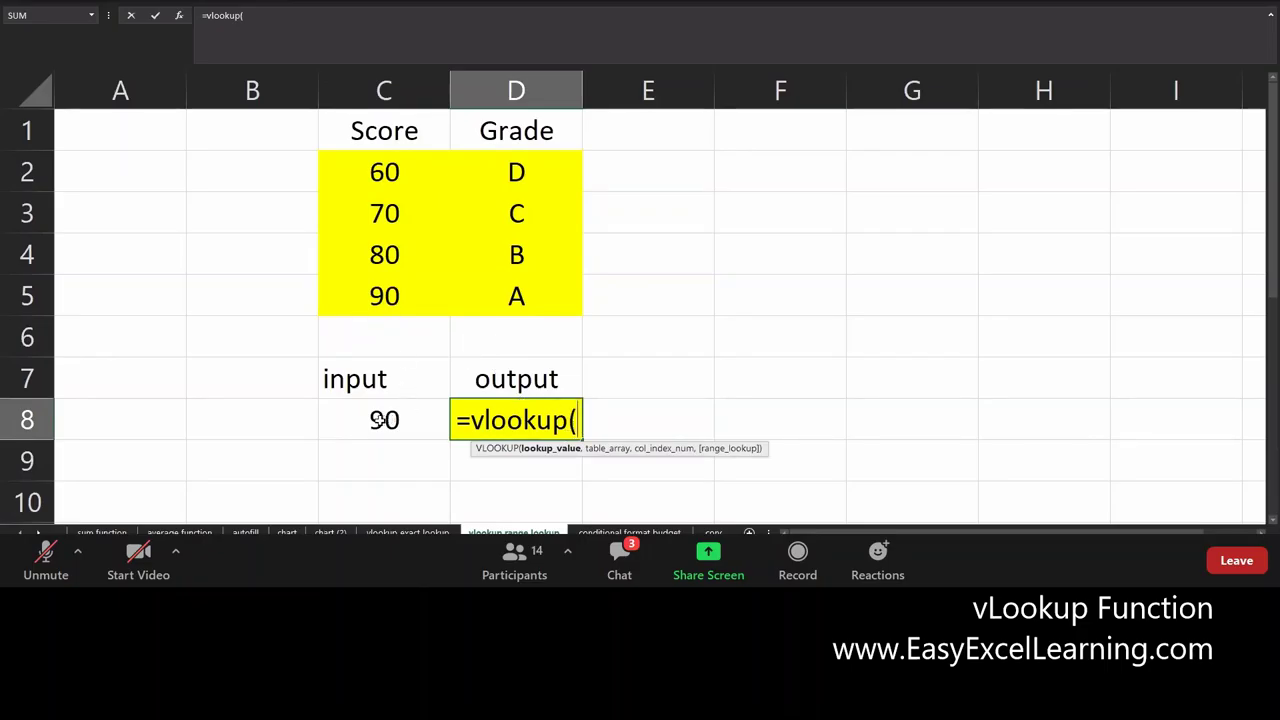
Complete D8's formula as =VLOOKUP(C8,$C$2:$D$5,2,1) with an absolute table range
click(386, 420)
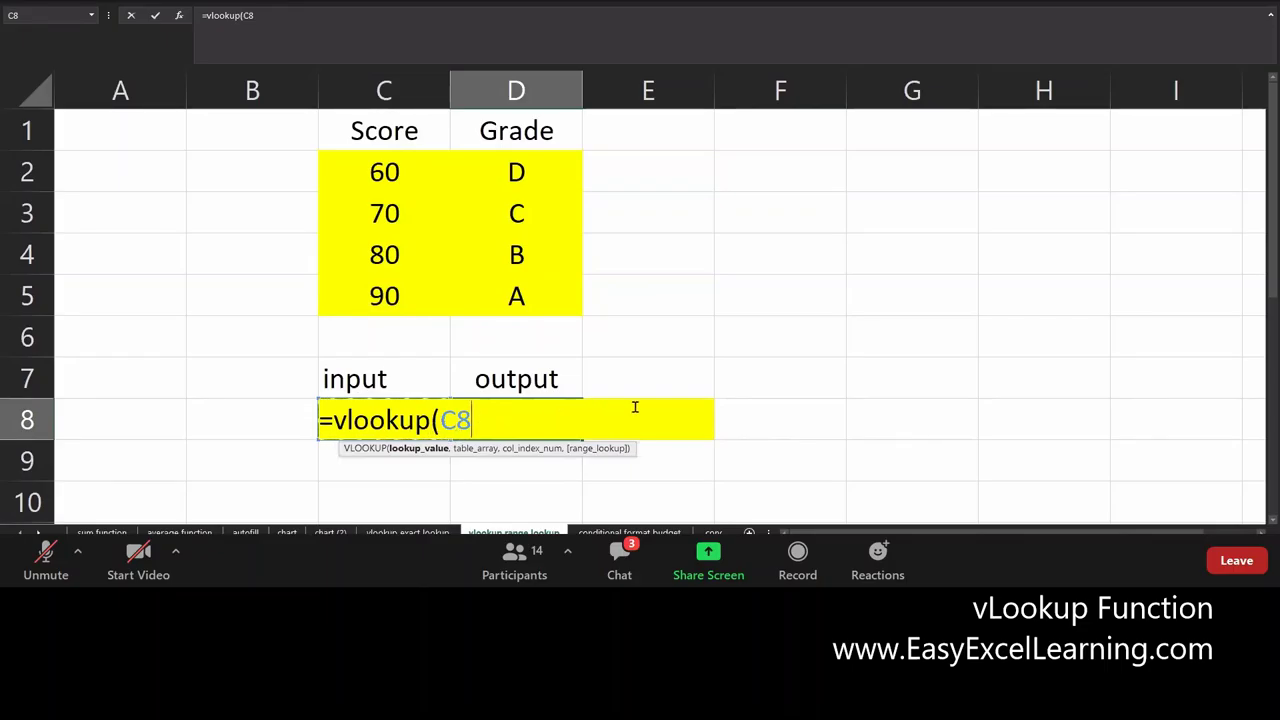
text(,)
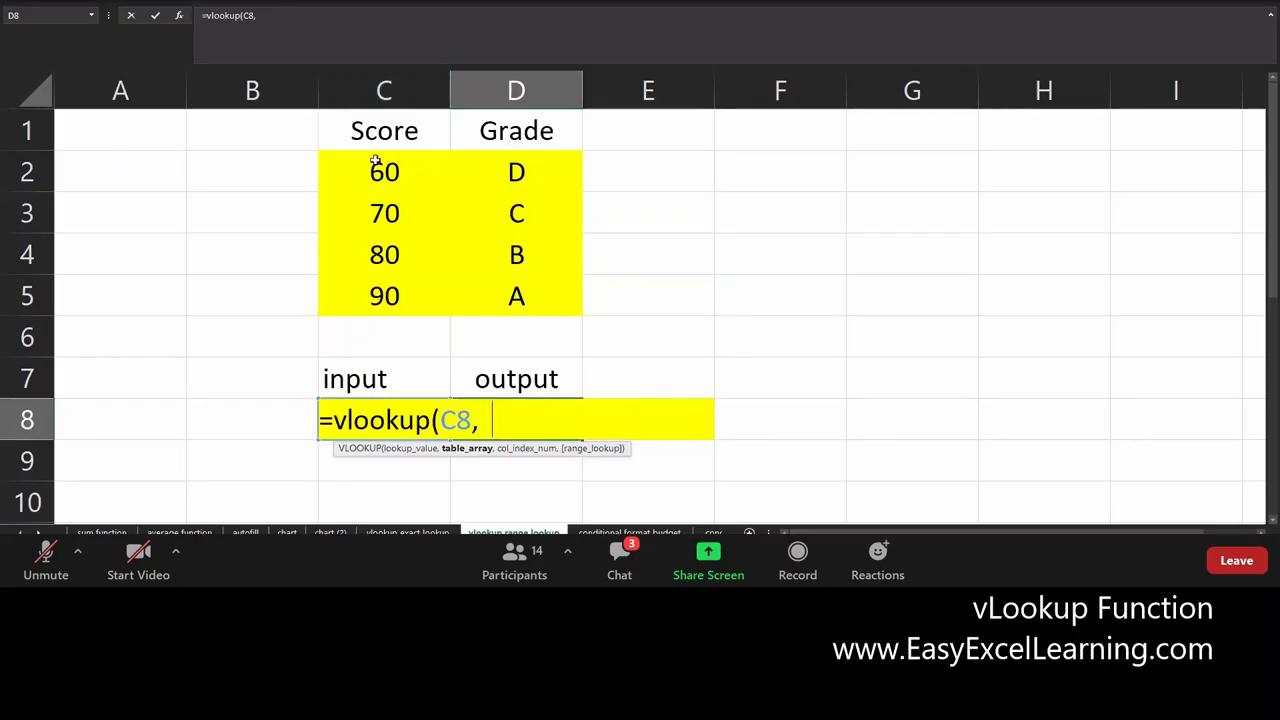
drag(376, 165, 513, 291)
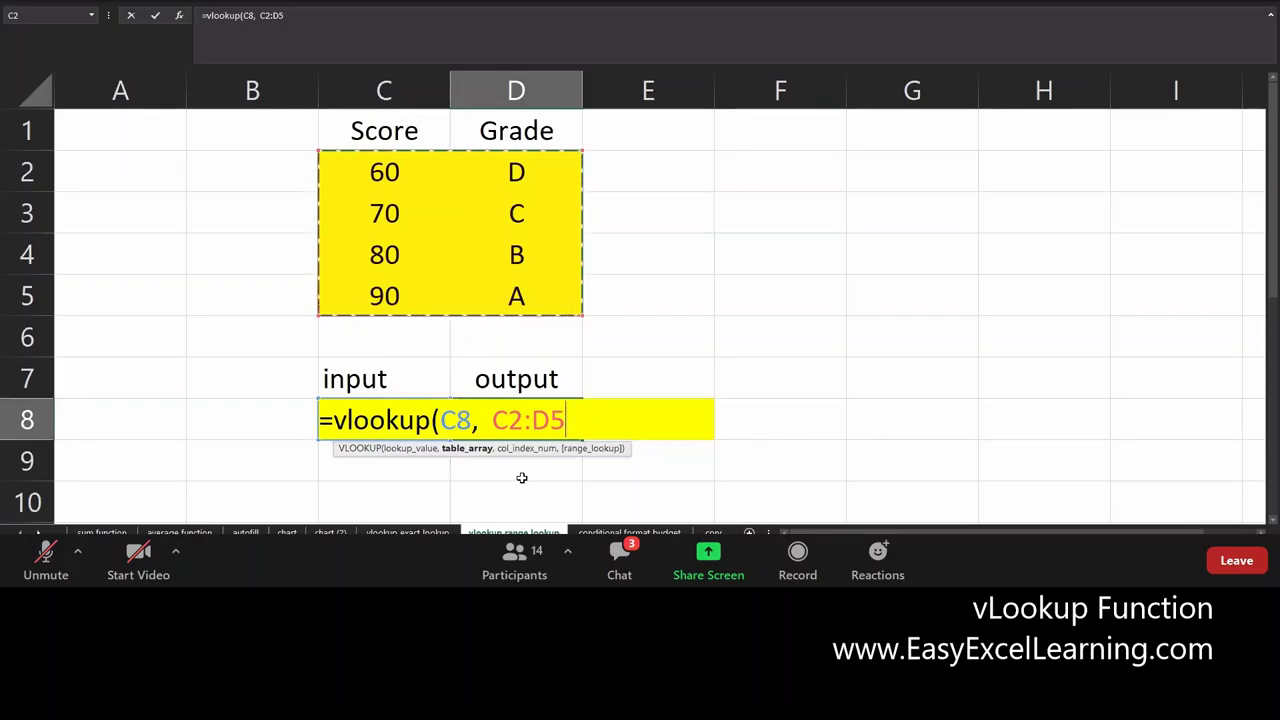
key(F4)
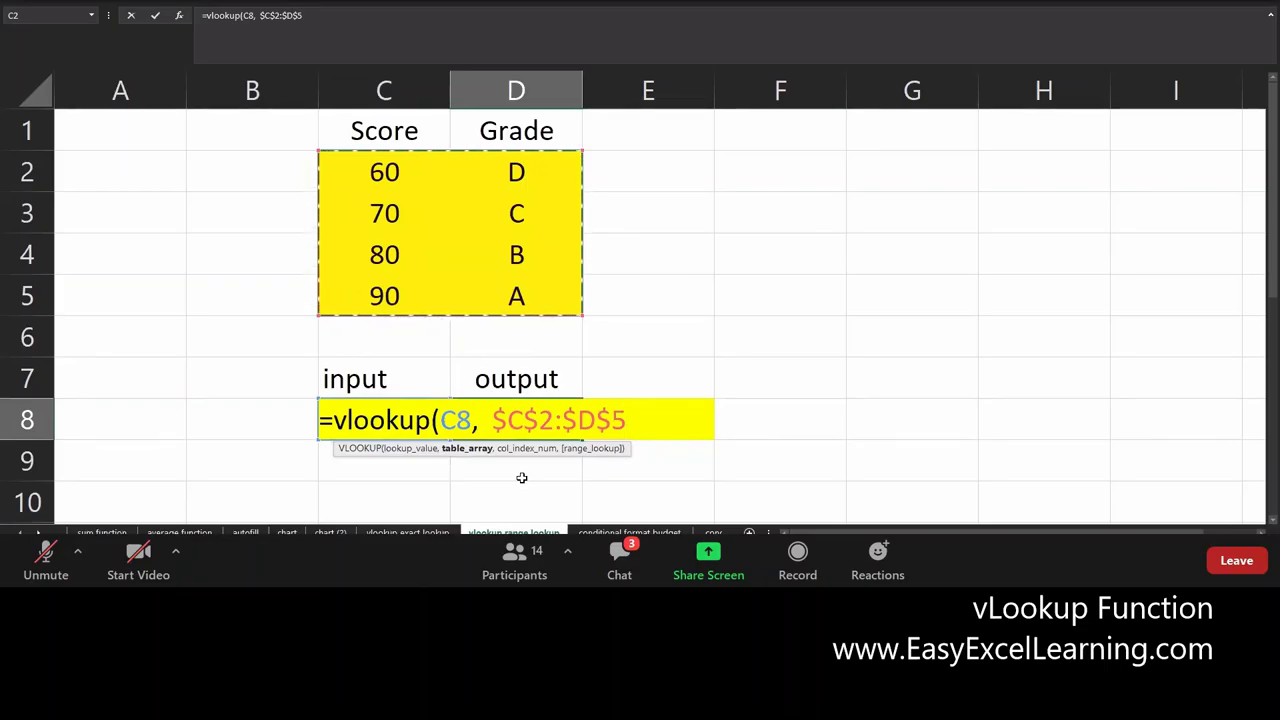
text(,)
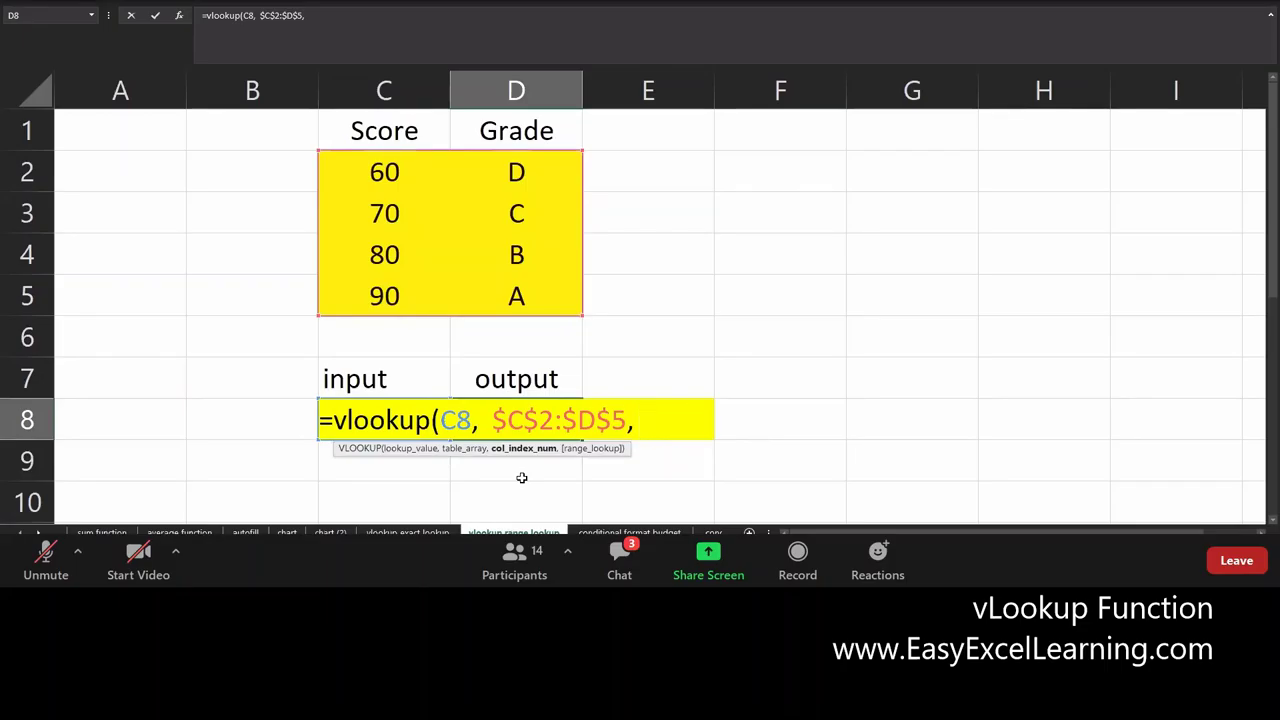
text(2,)
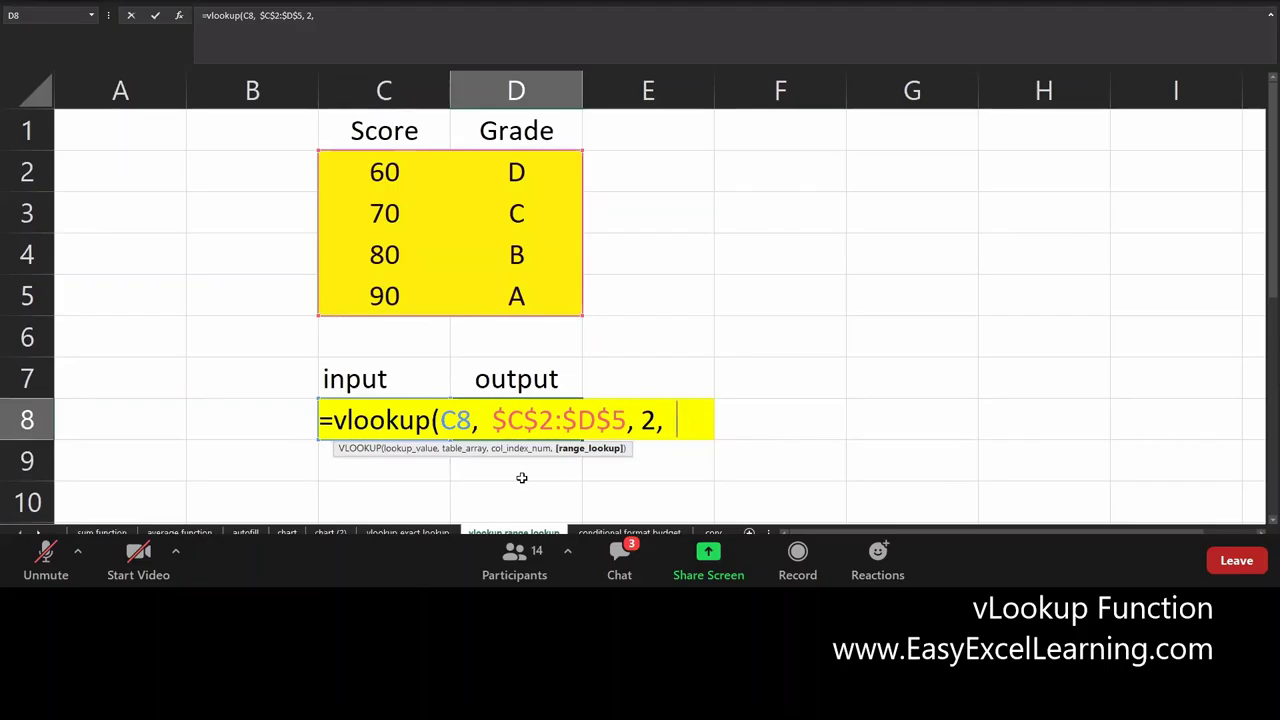
text(1))
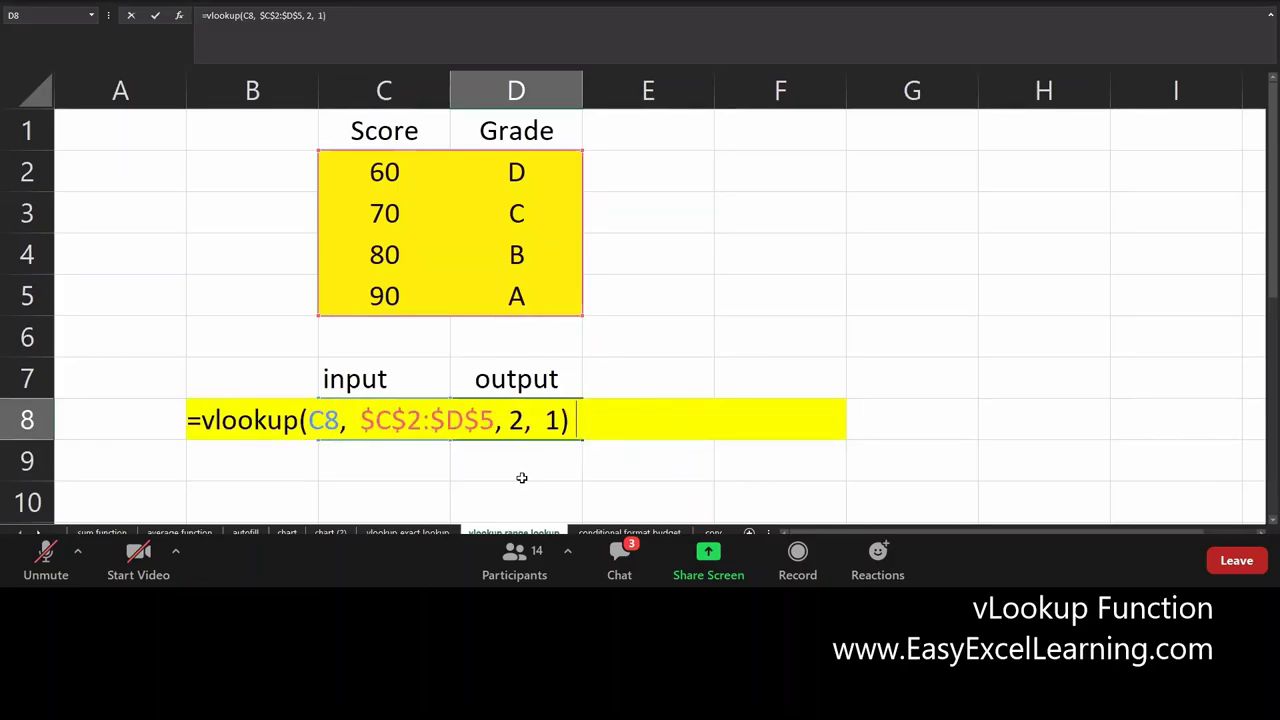
key(Return)
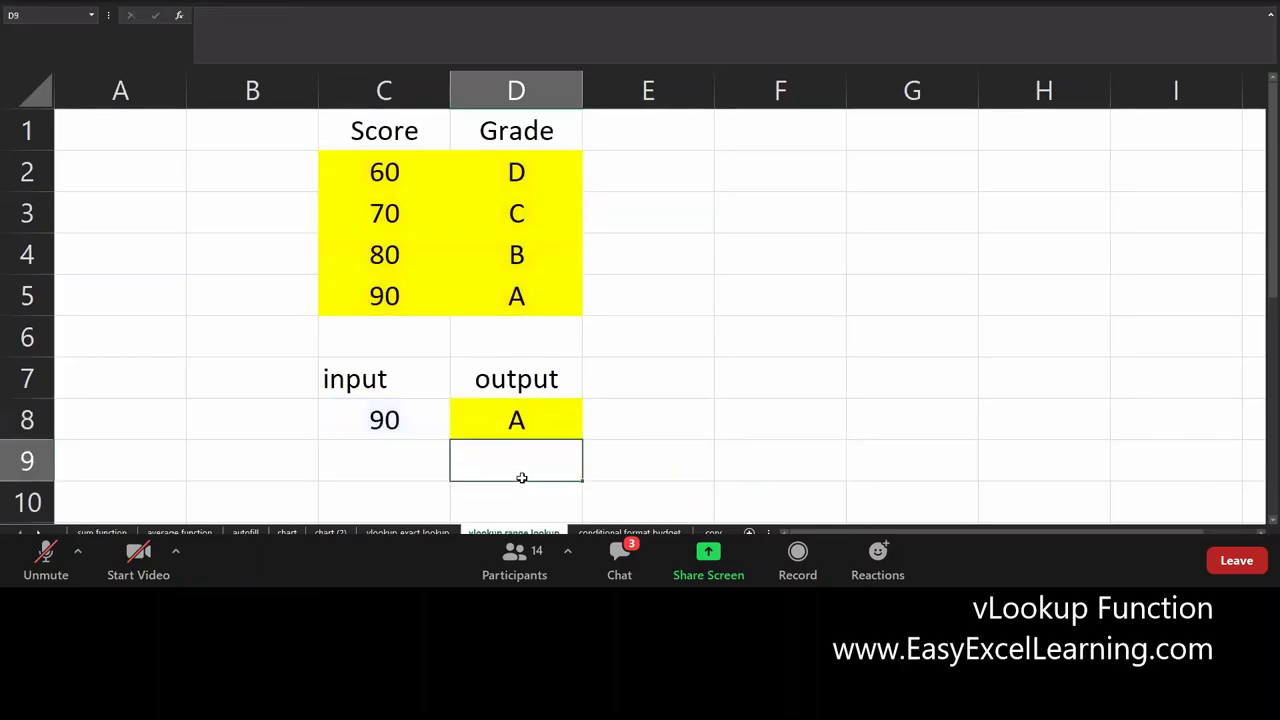
key(Up)
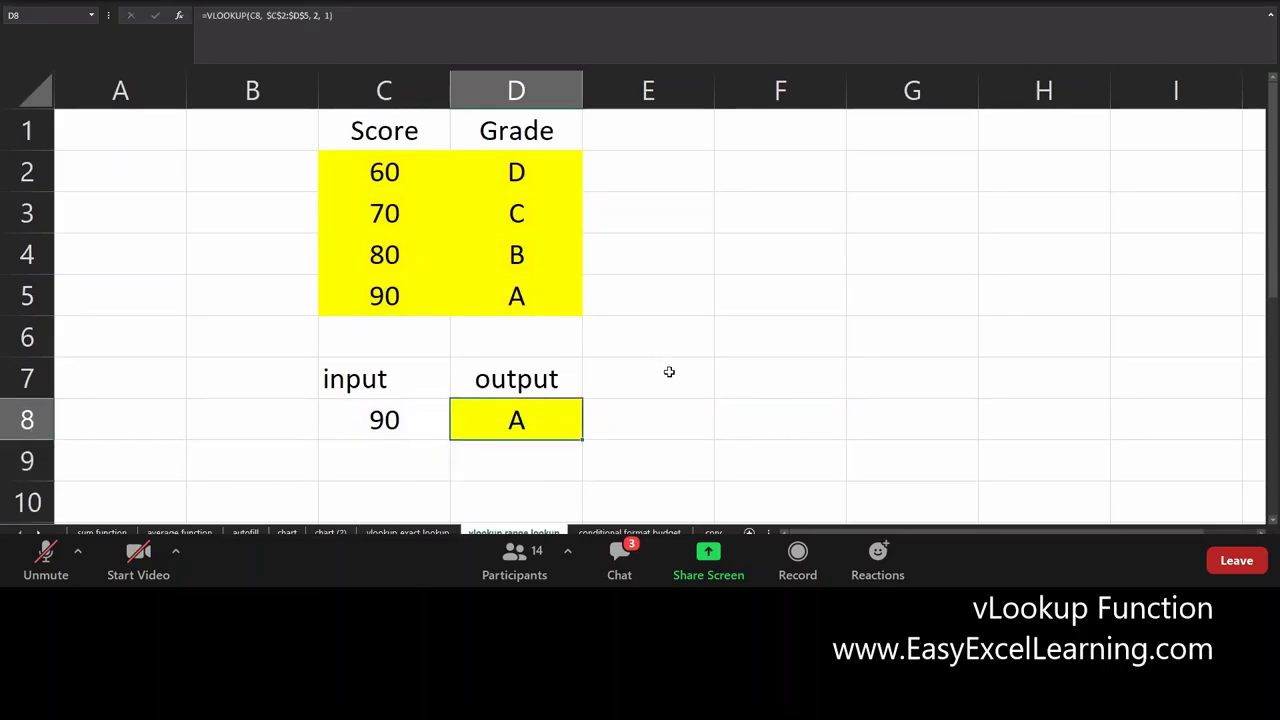
Switch D8's final VLOOKUP argument to 0, then back to 1, comparing the results
key(F2)
key(Left)
key(shift+Left)
text(0)
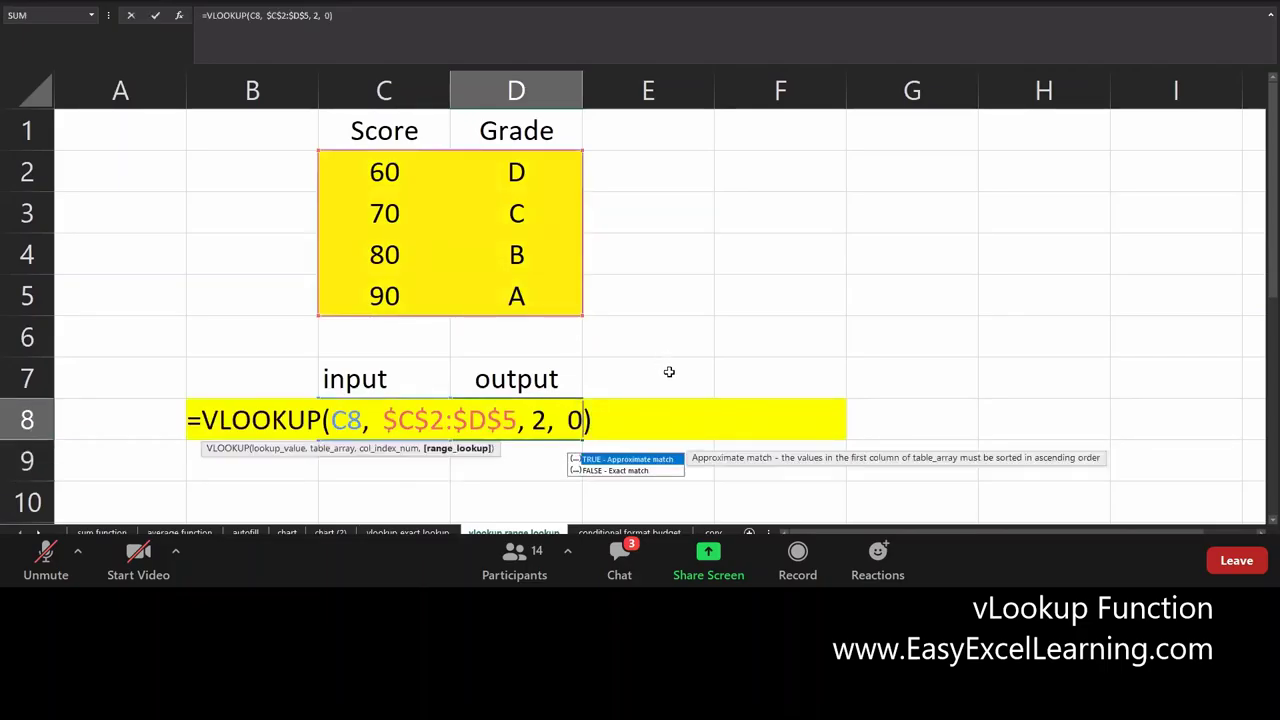
key(Return)
key(Up)
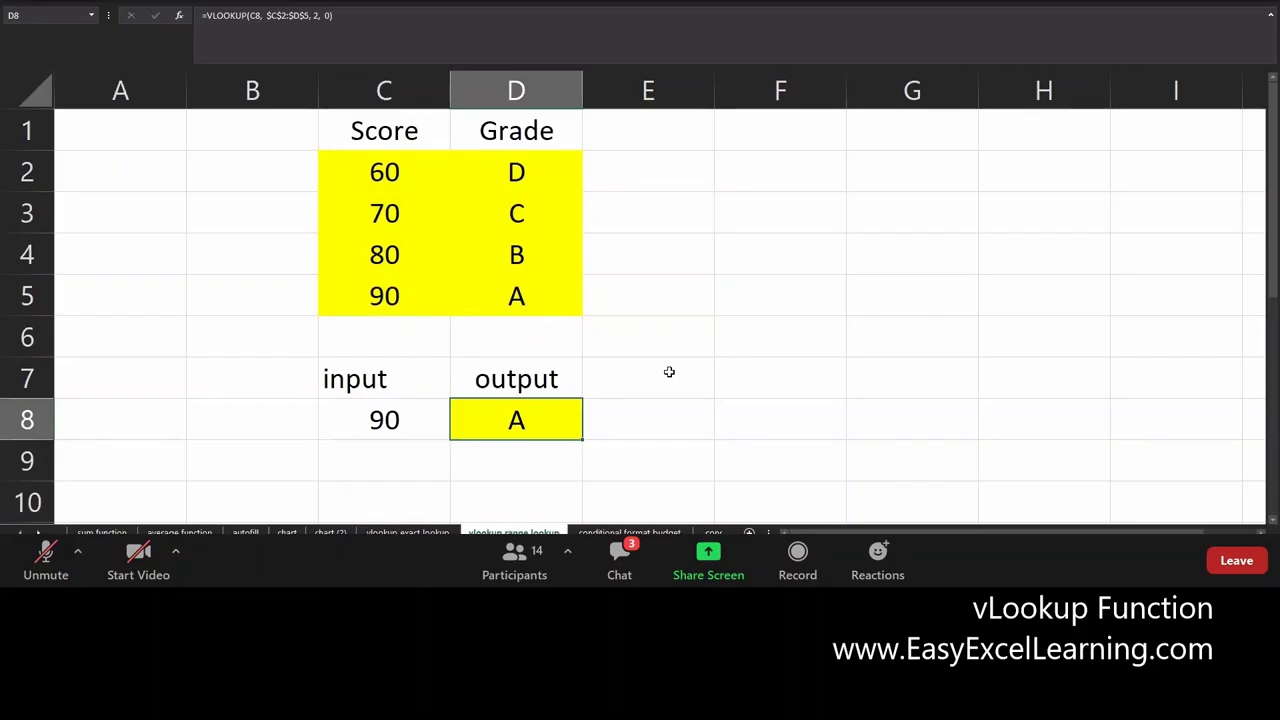
key(F2)
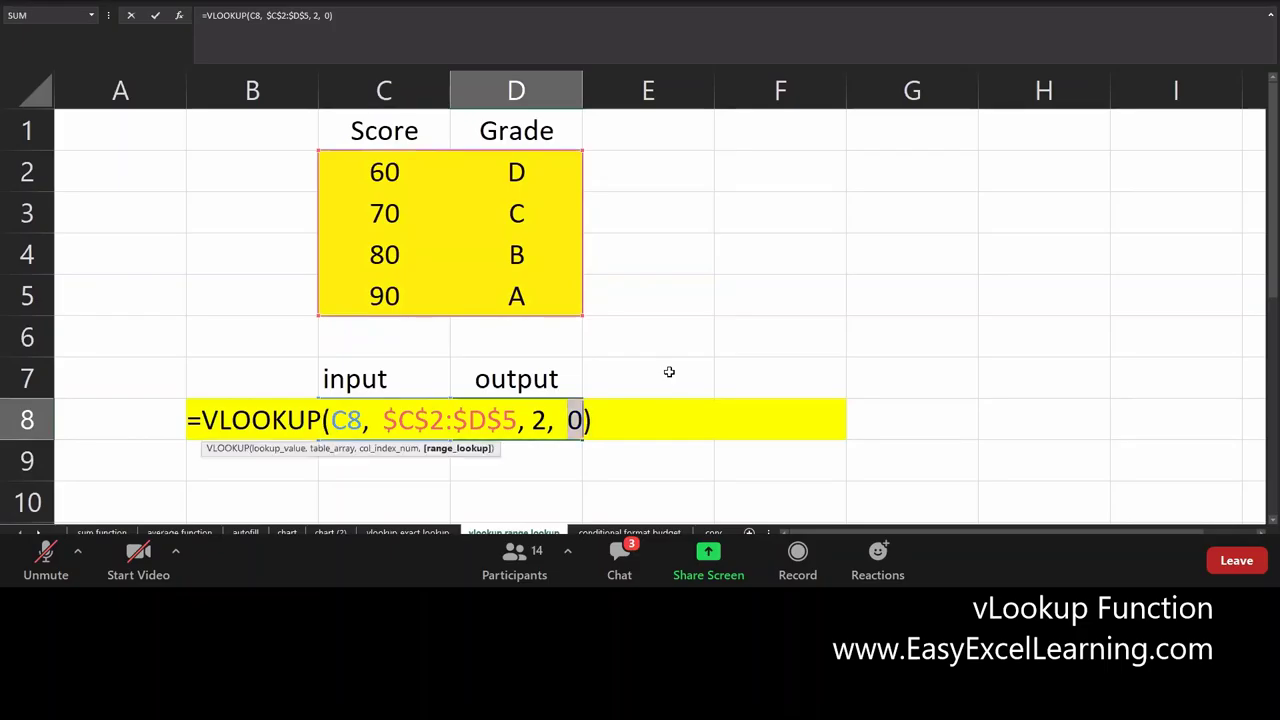
key(Return)
key(Up)
key(F2)
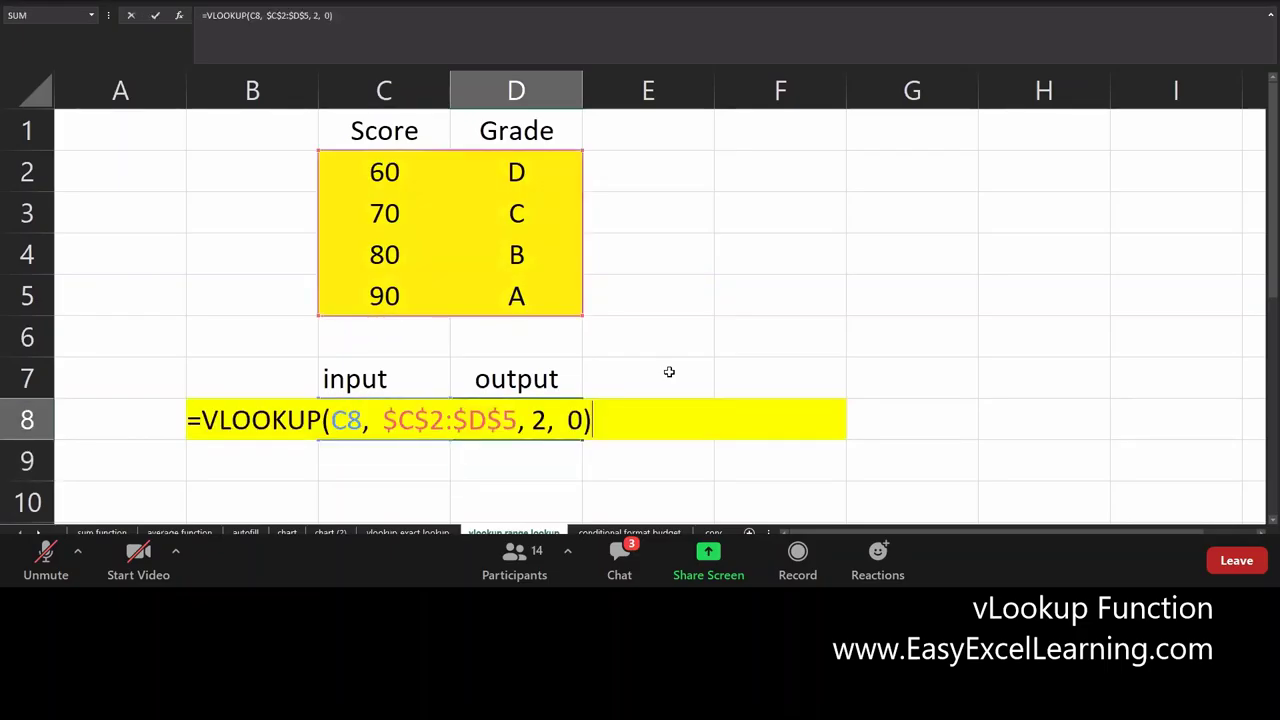
key(Left)
key(shift+Left)
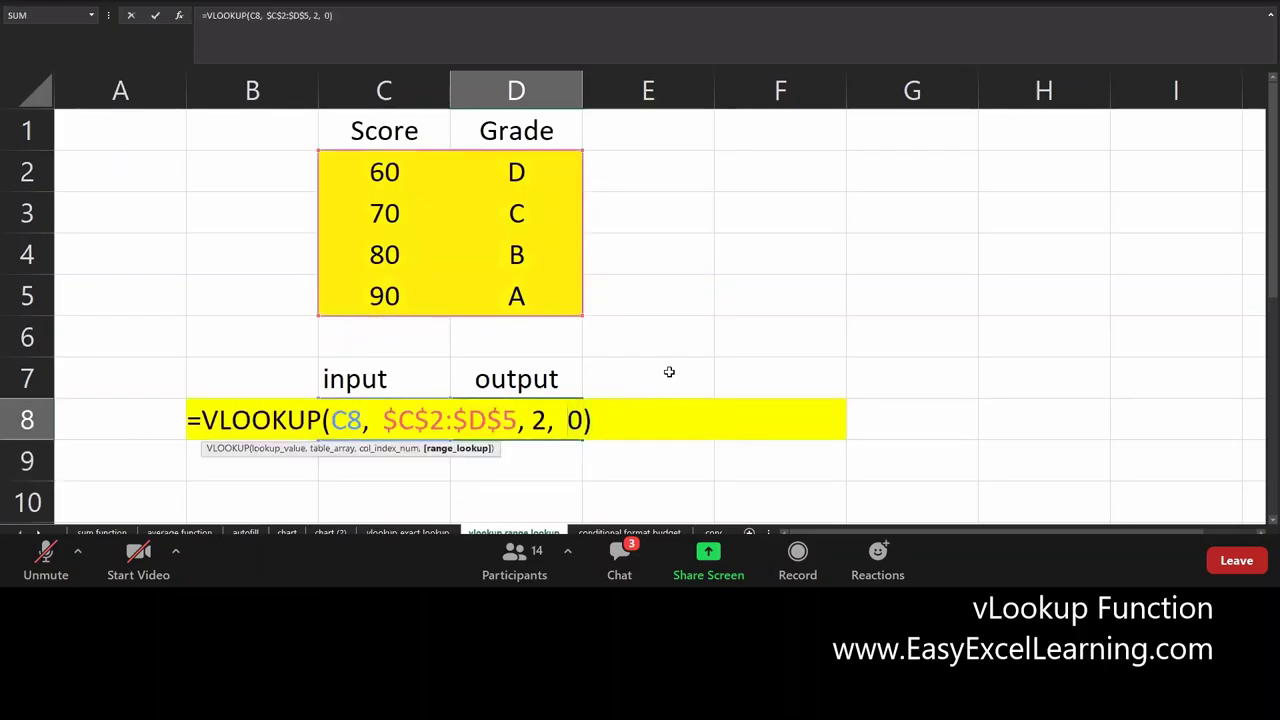
text(1)
key(Return)
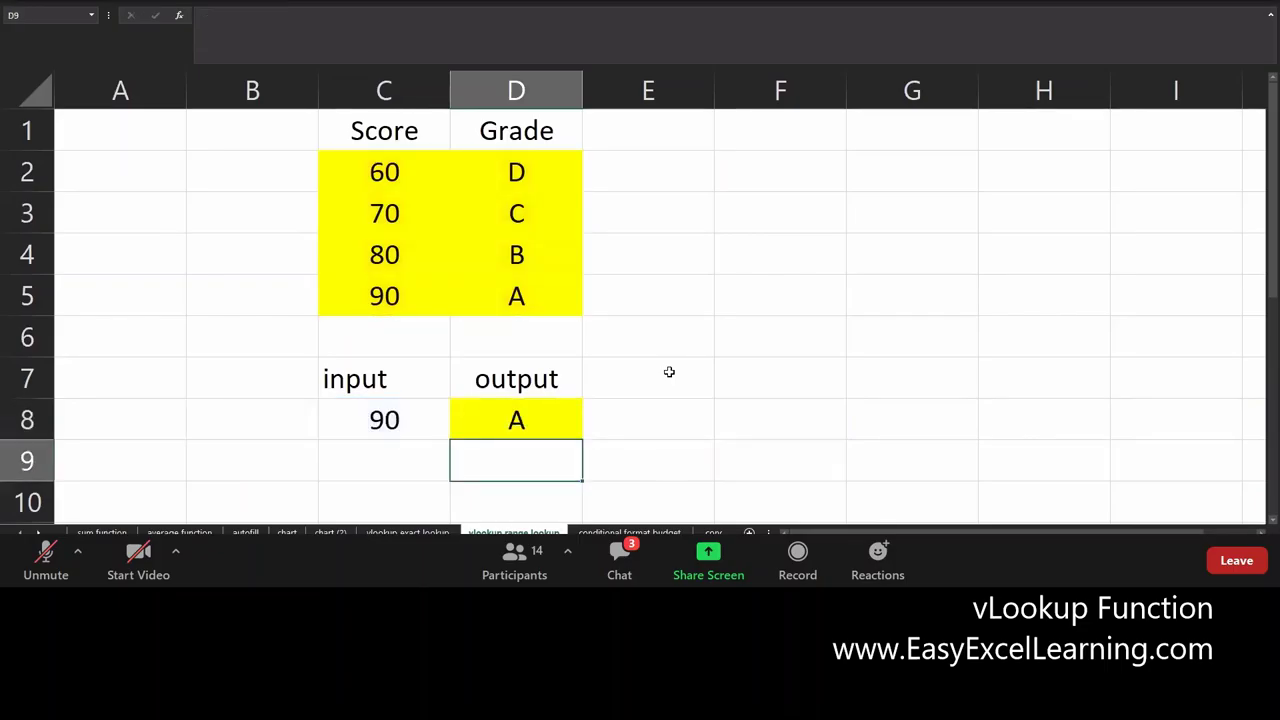
key(Up)
key(Left)
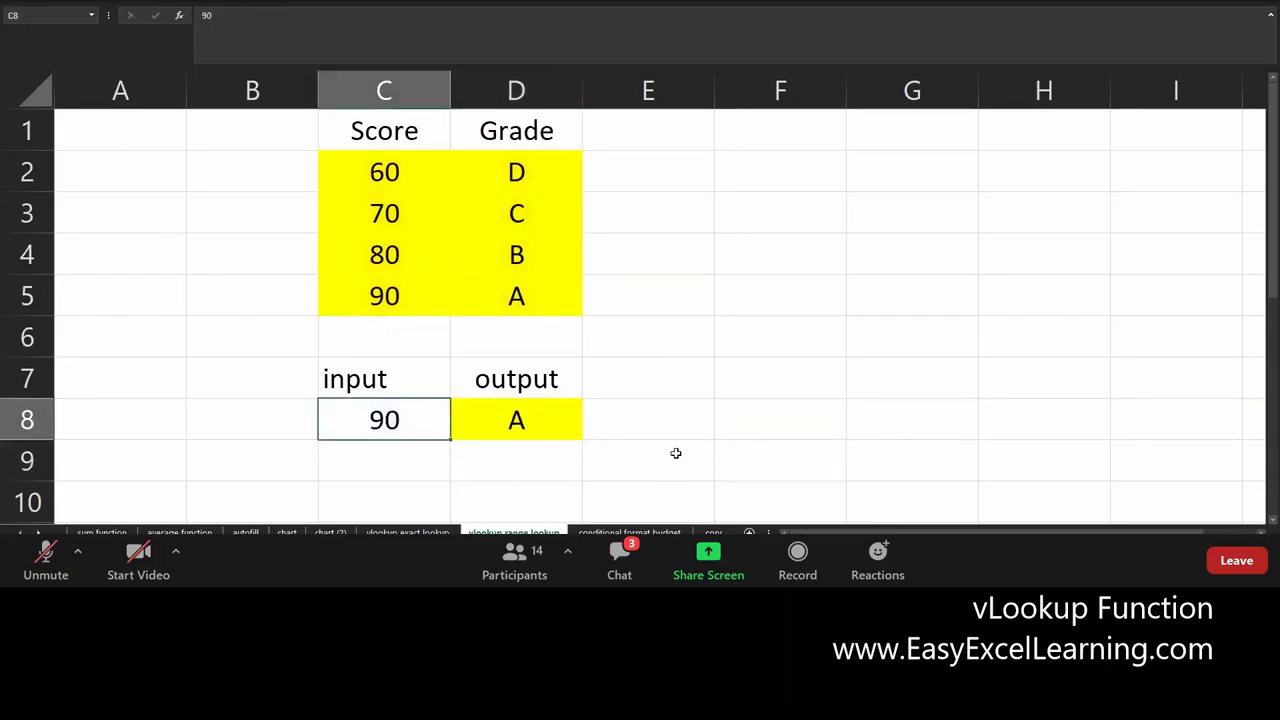
Set D8's match argument to 0 and enter the test score 94 in C8
click(514, 412)
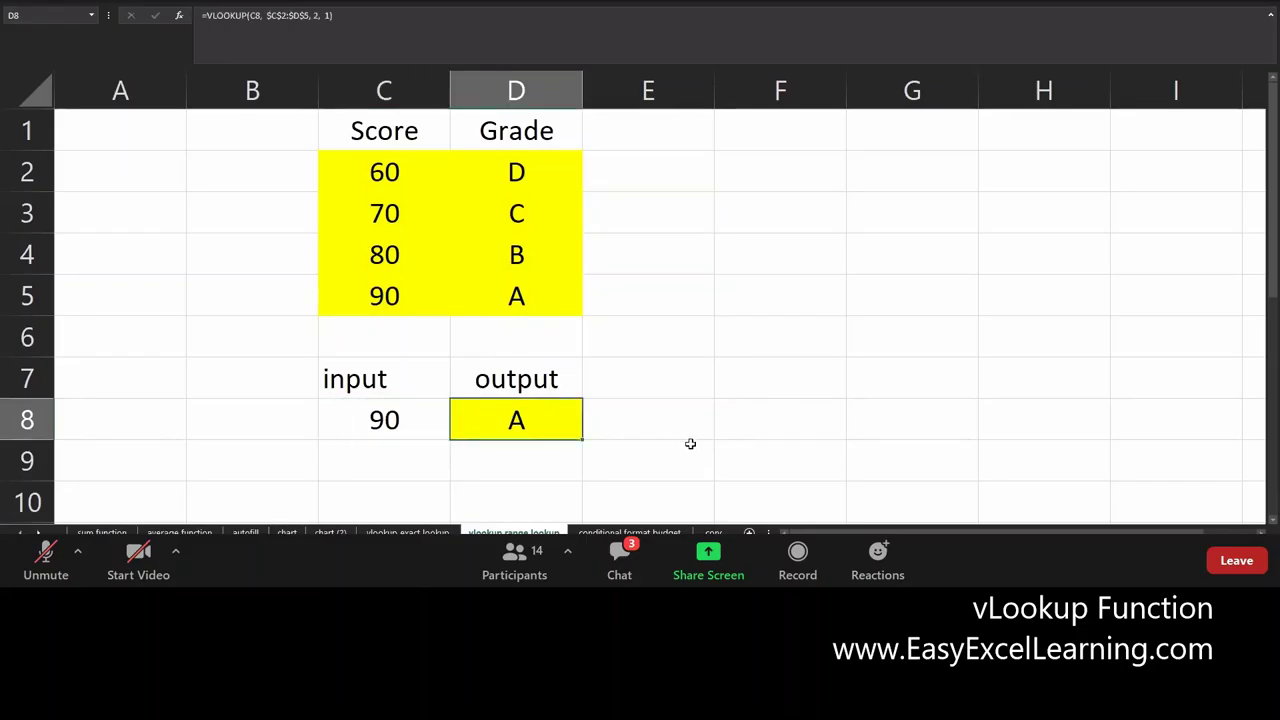
key(F2)
key(Left)
key(Left)
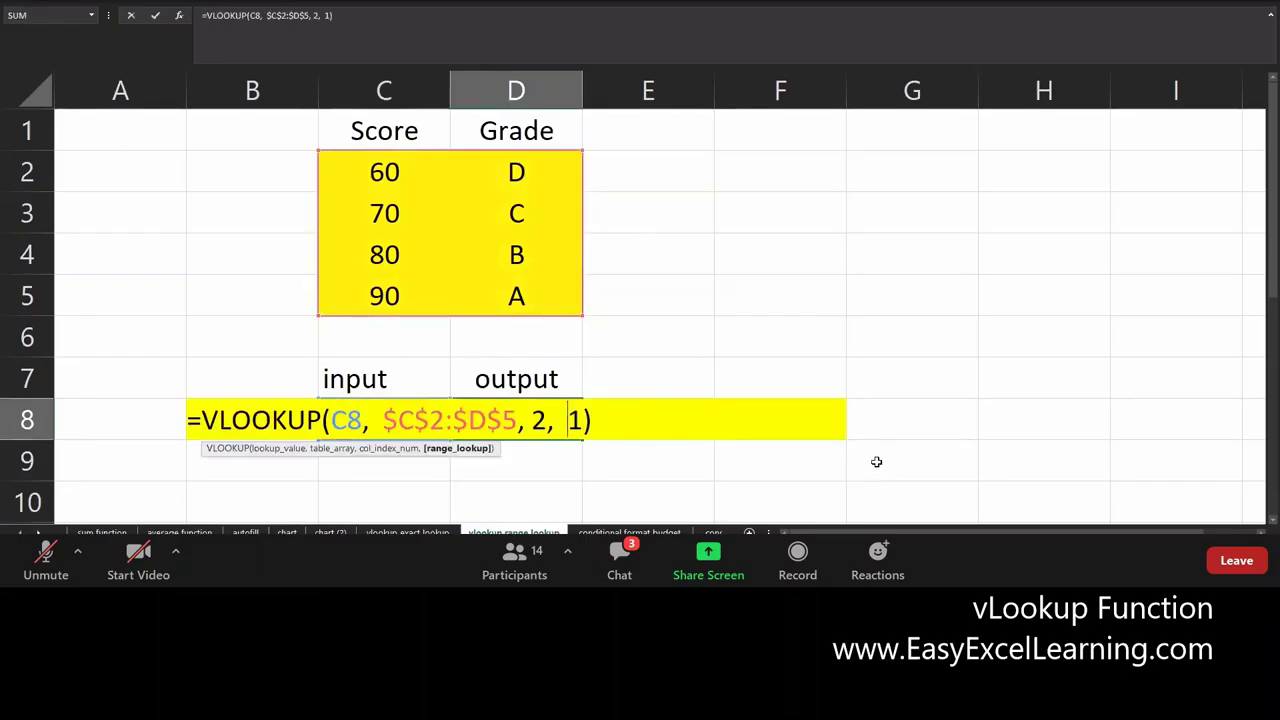
key(shift+Right)
text(0)
key(ctrl+Return)
key(Left)
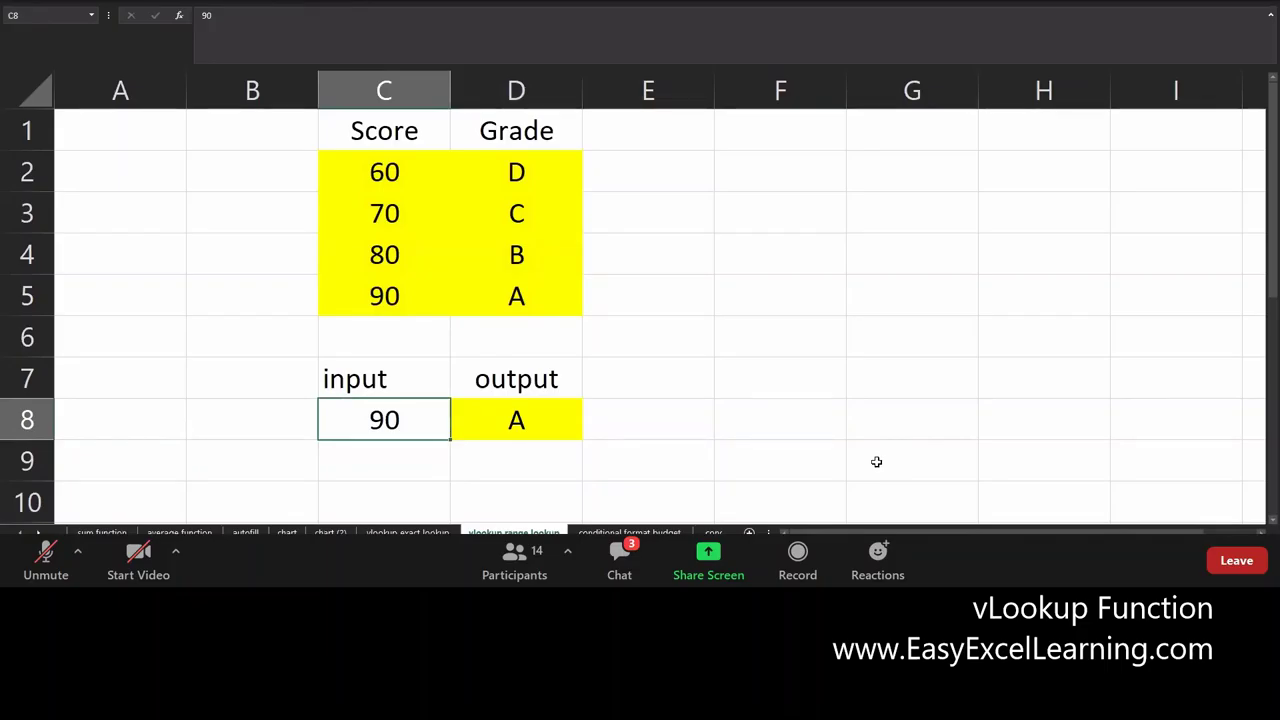
text(94)
key(Return)
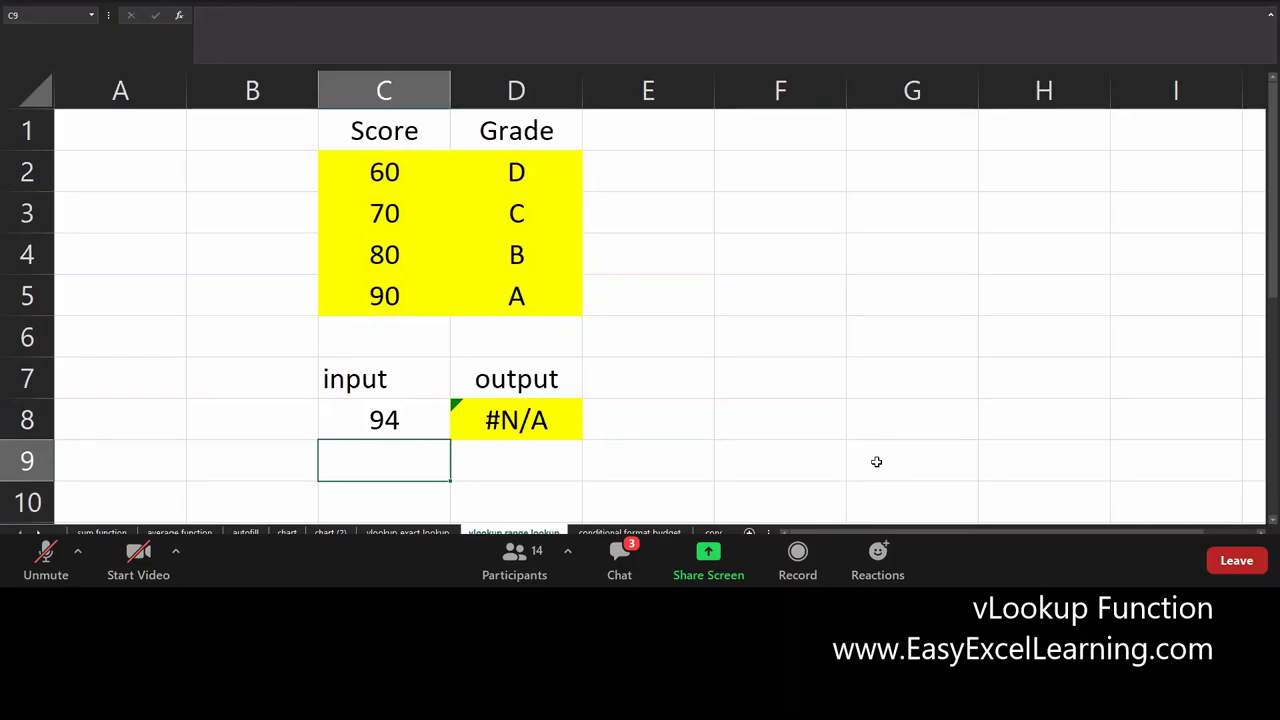
Replace D8's final VLOOKUP argument with TRUE for approximate matching
double_click(528, 418)
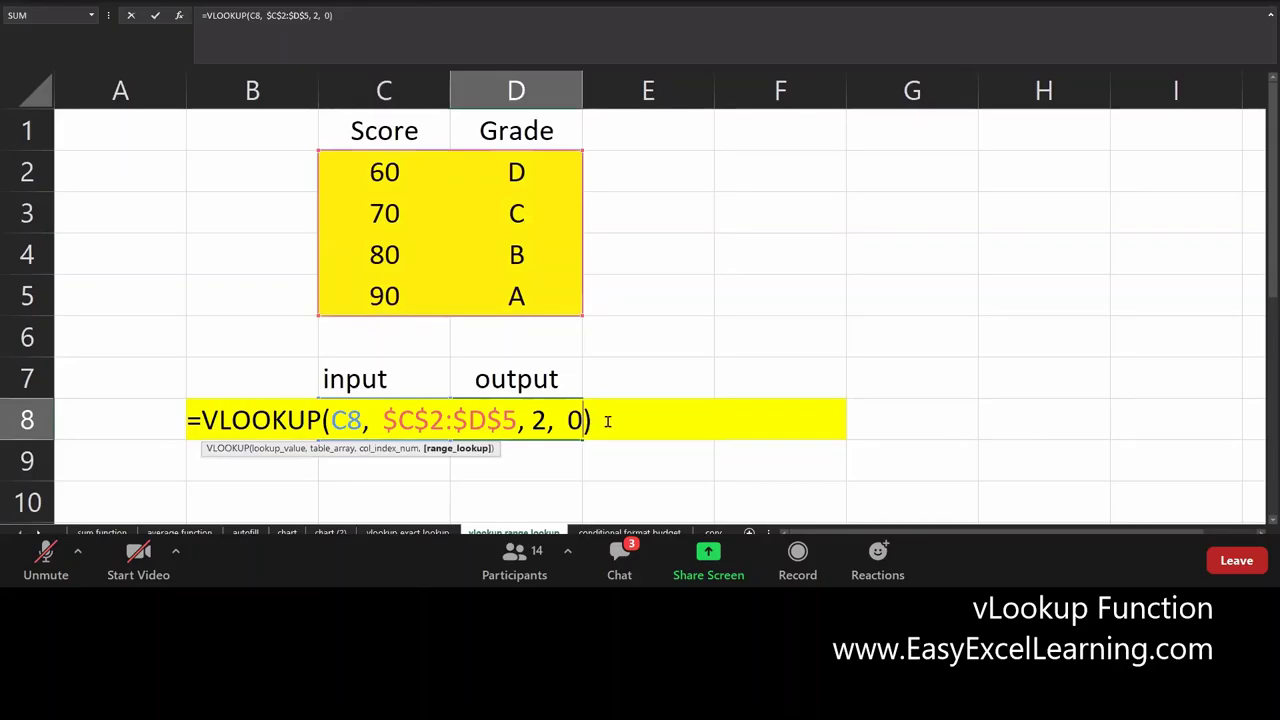
key(shift+Left)
text(1)
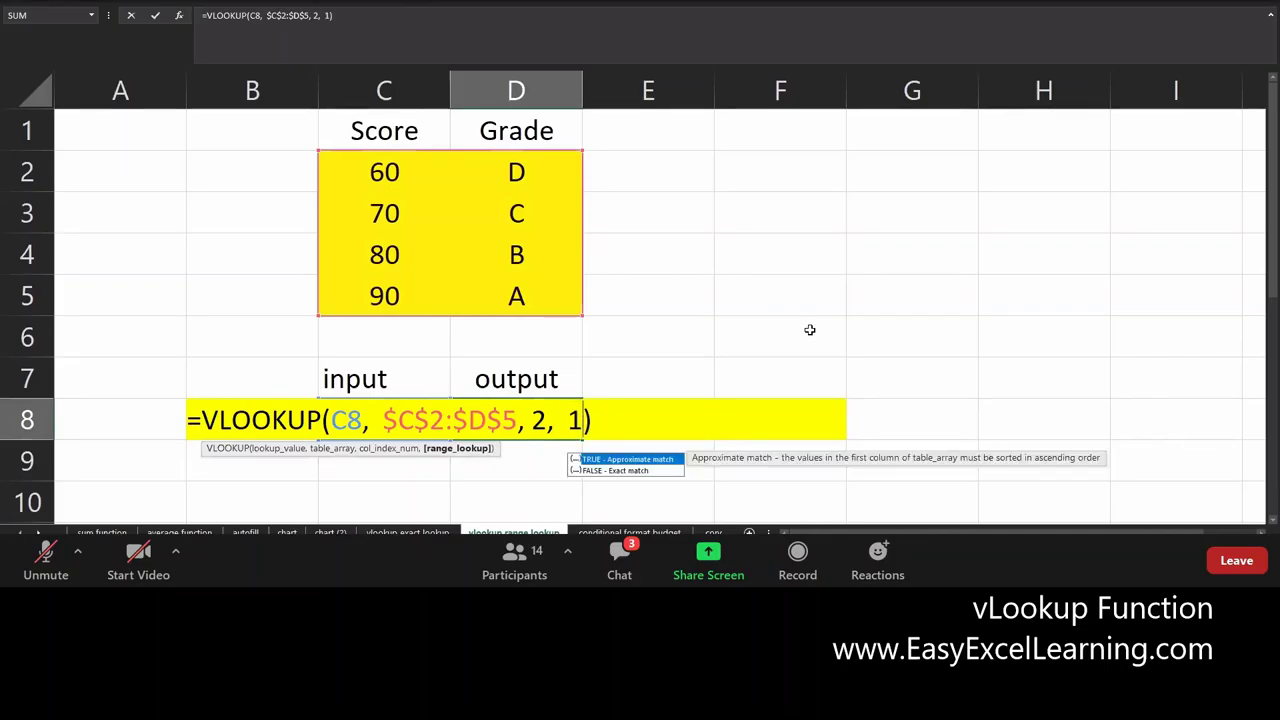
click(625, 471)
click(625, 463)
click(624, 469)
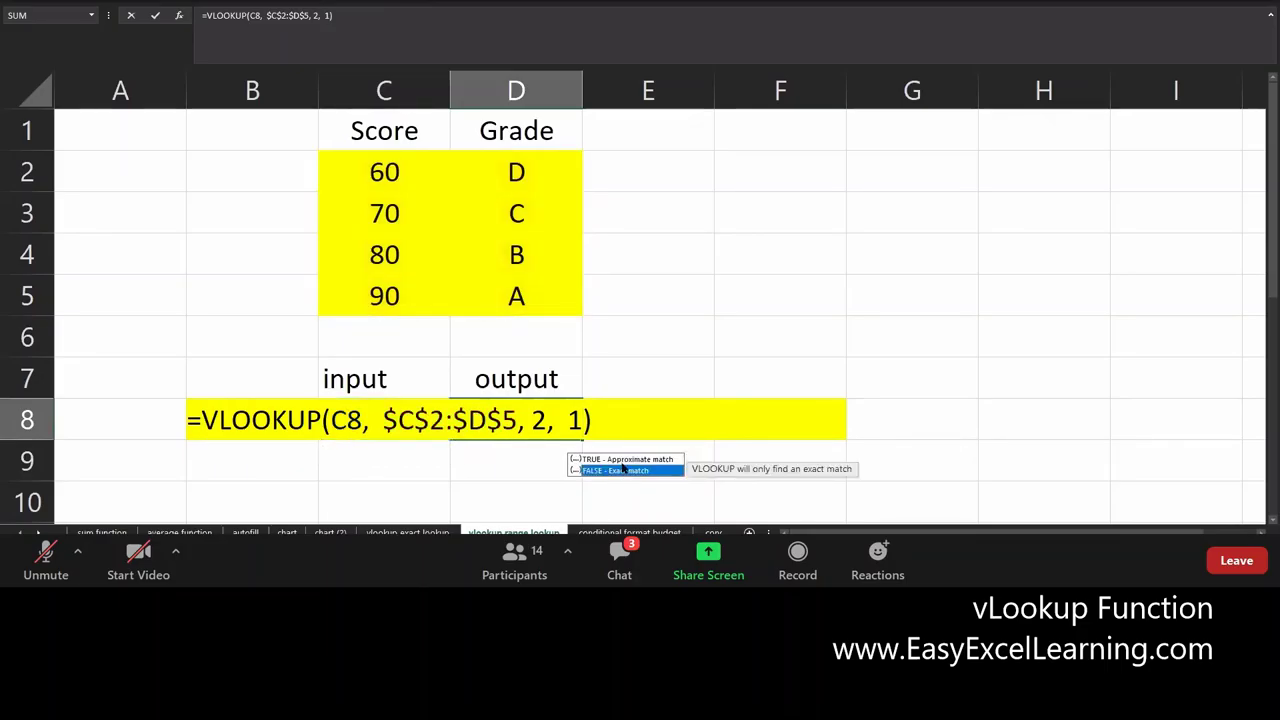
click(624, 460)
double_click(624, 460)
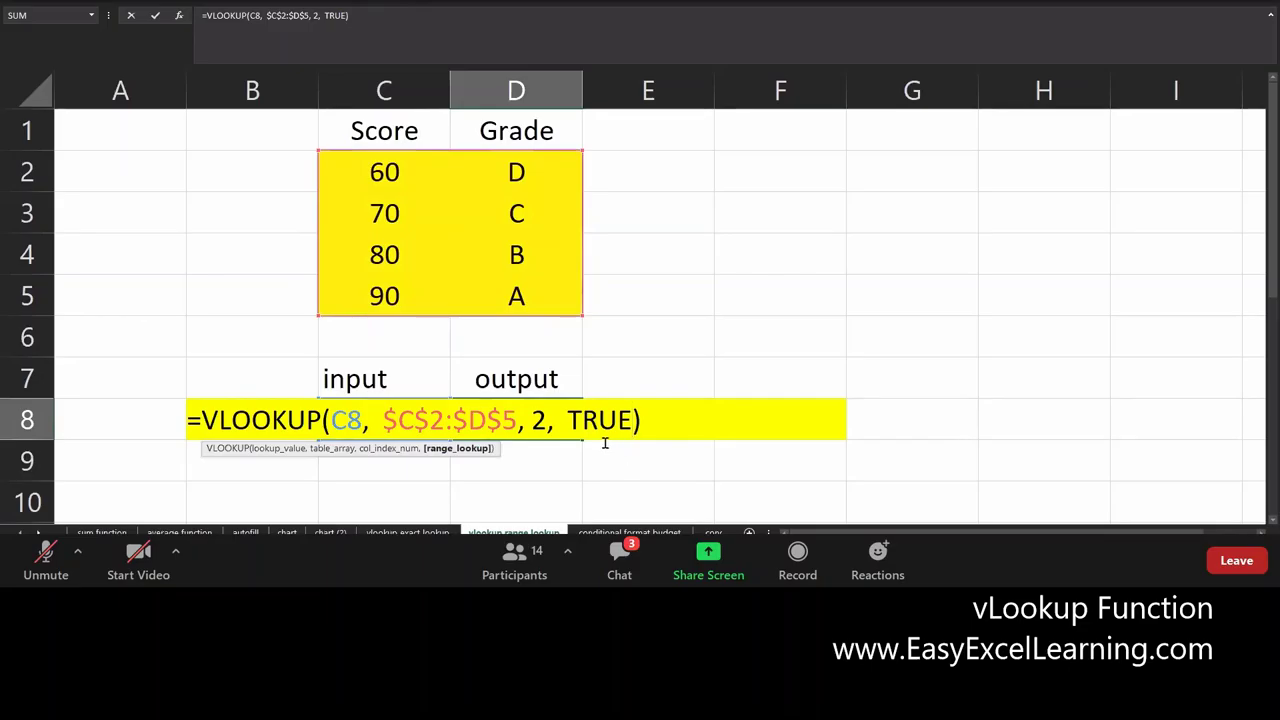
double_click(594, 423)
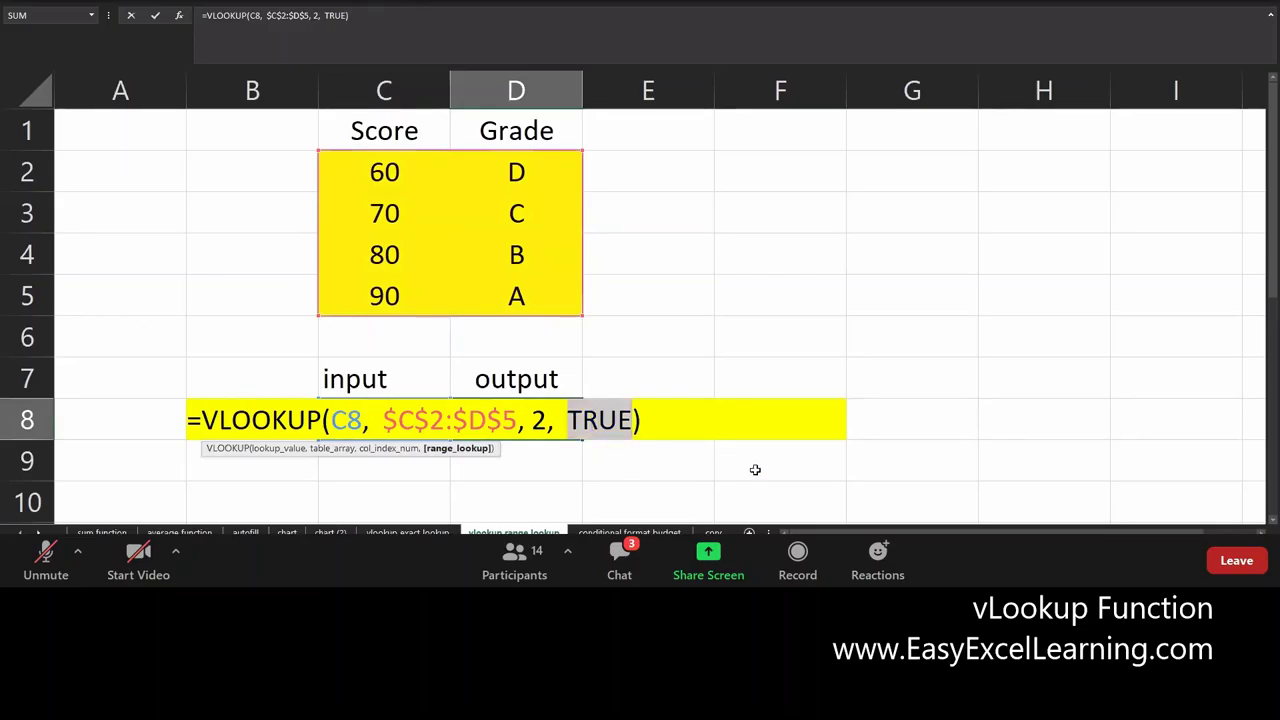
text(1)
key(shift+Left)
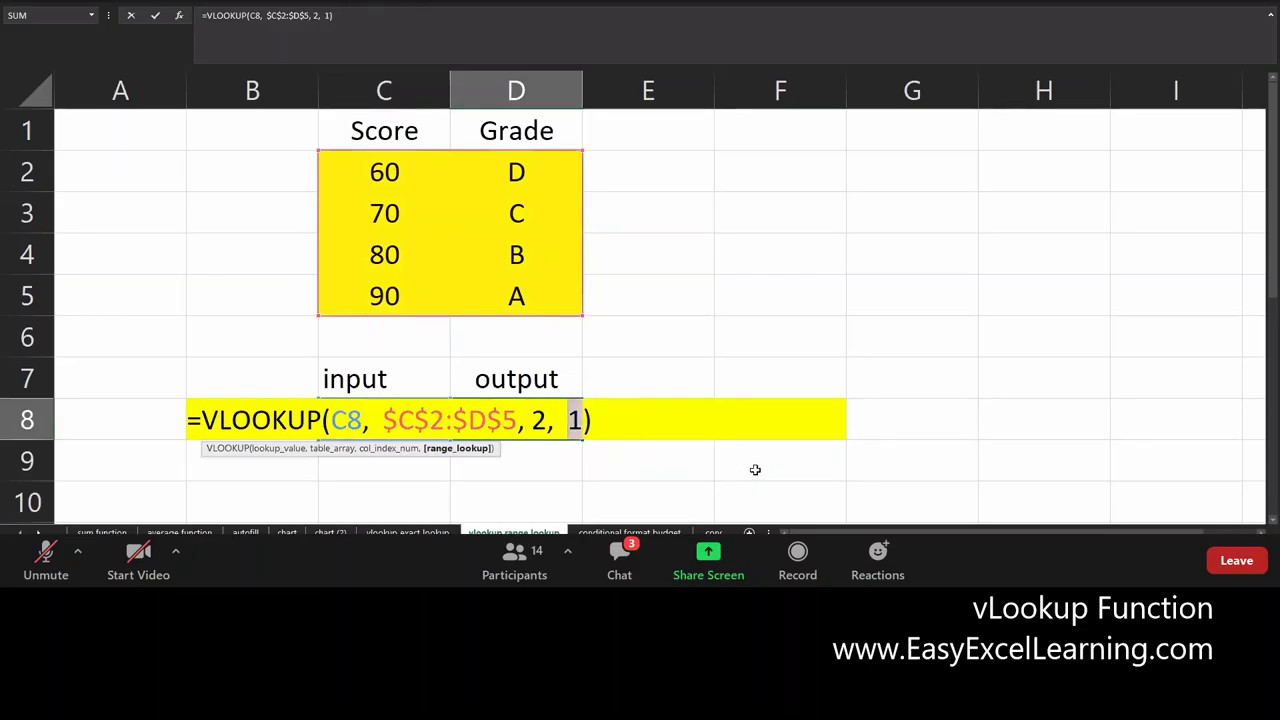
text(TRUE)
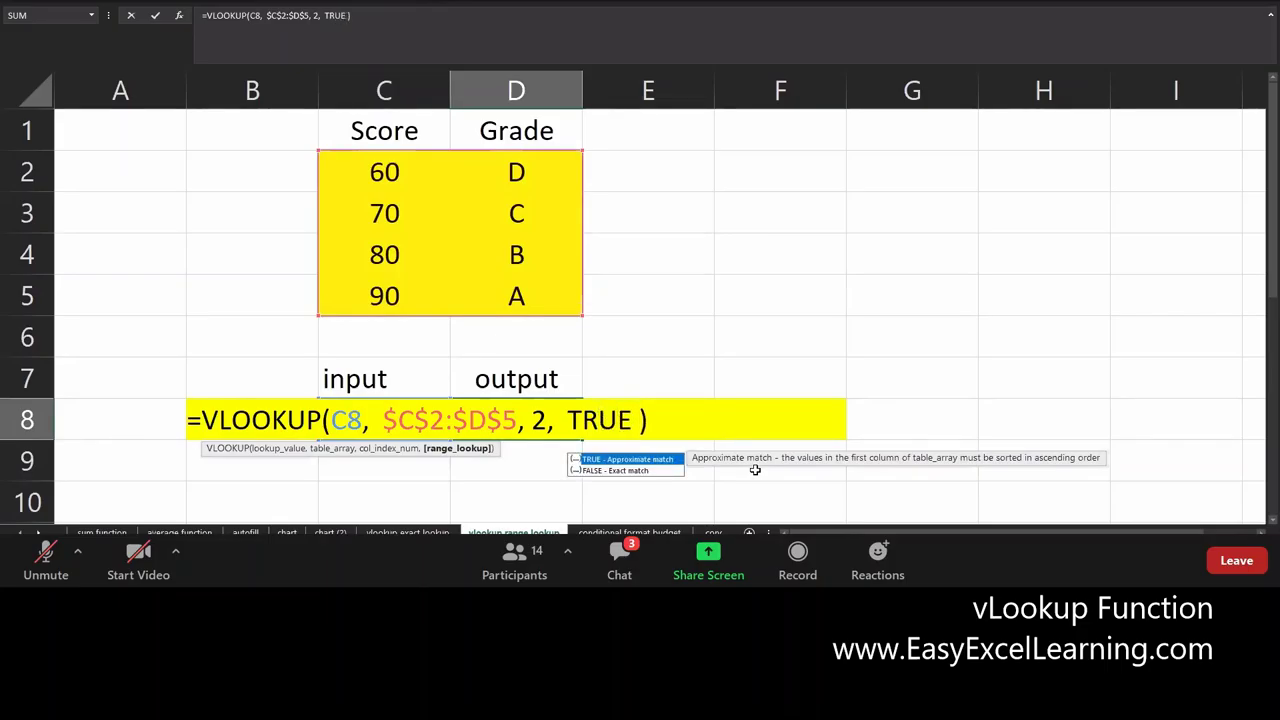
key(Return)
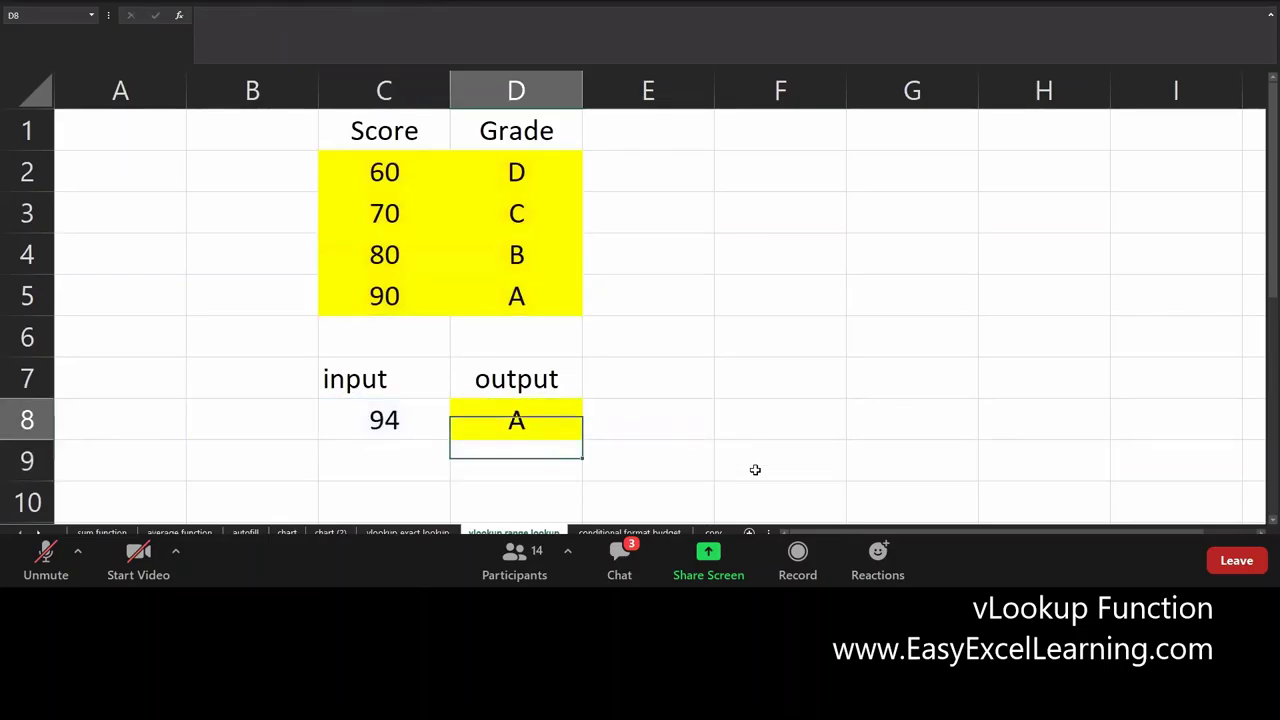
Test C8 with scores 92 and then 84, checking D8's returned grade
key(Up)
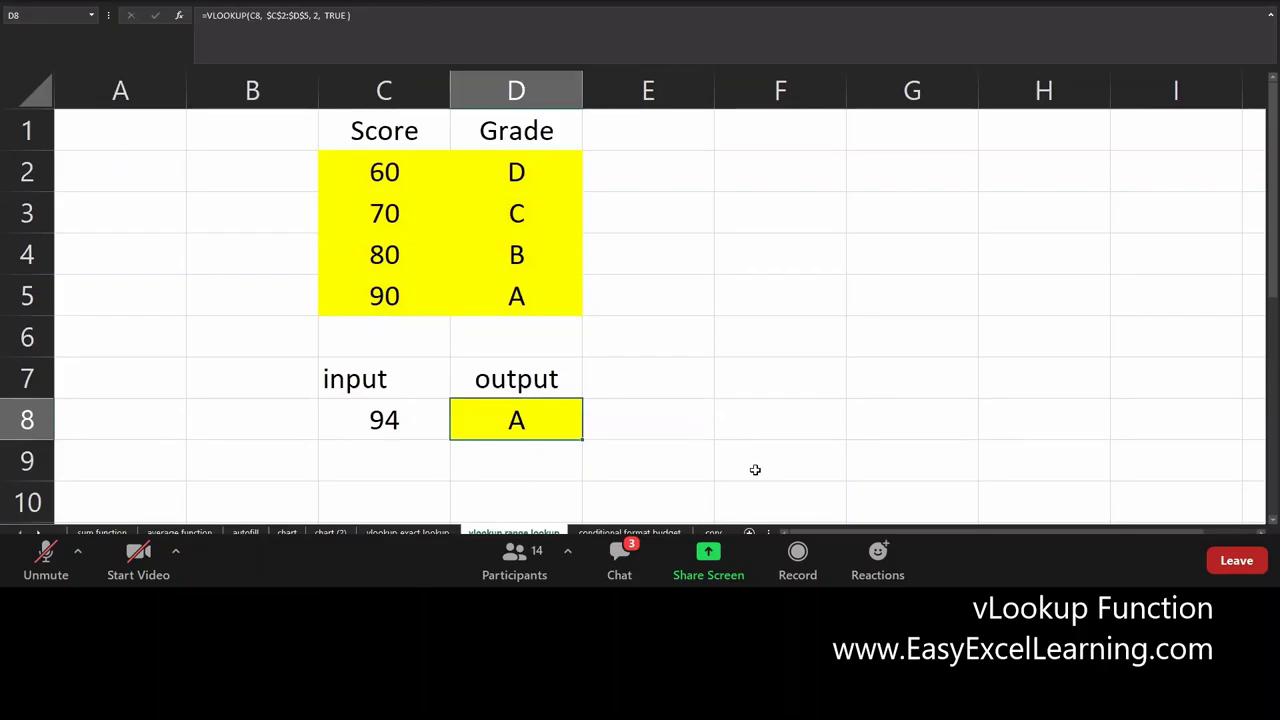
key(Left)
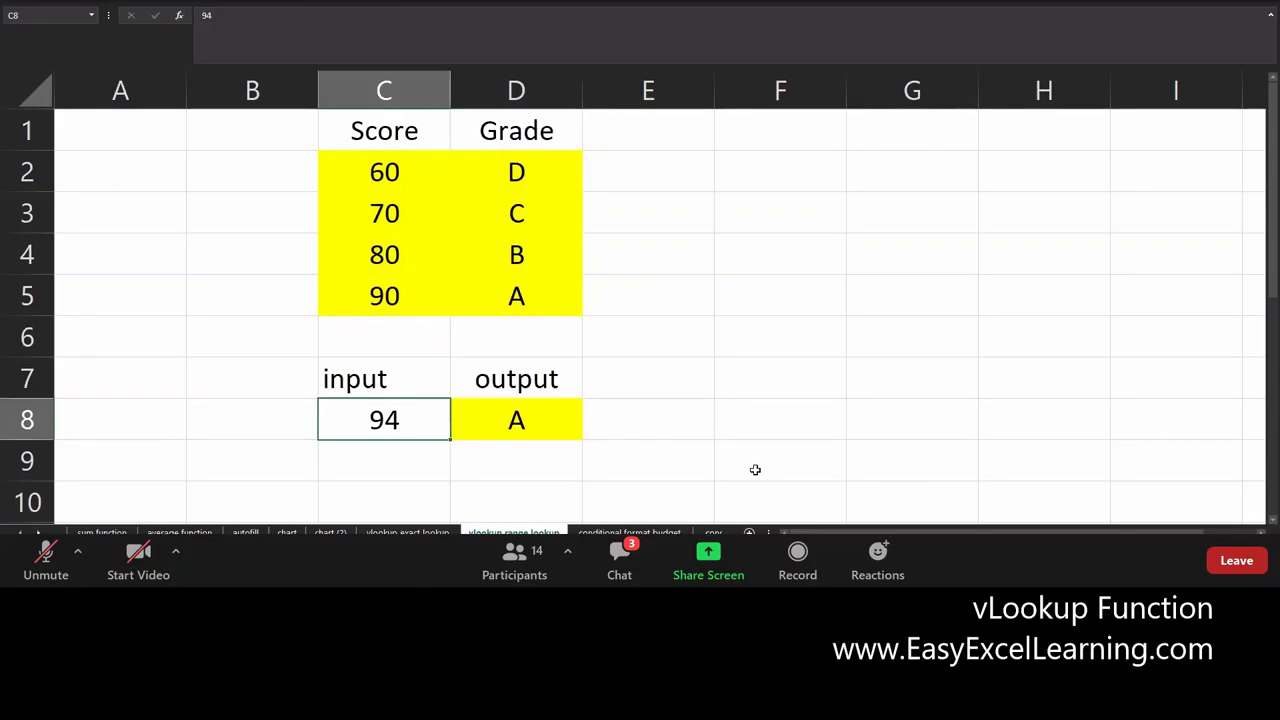
text(92)
key(Return)
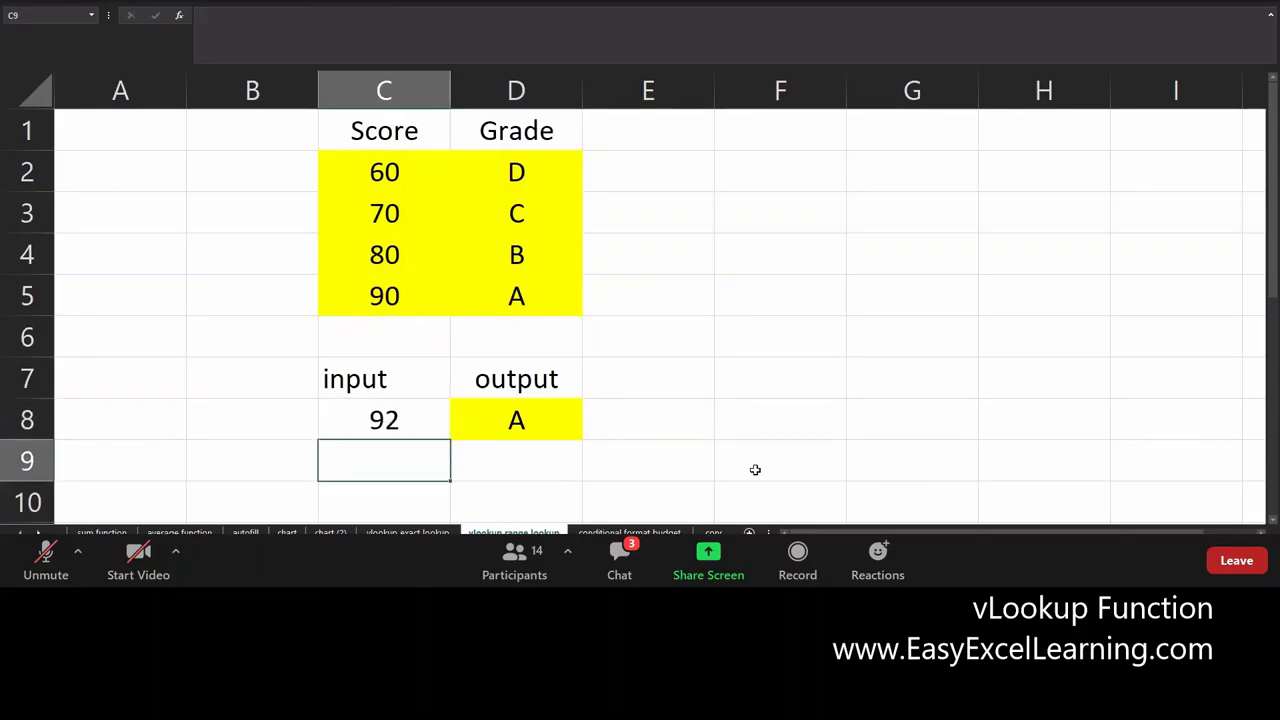
key(Up)
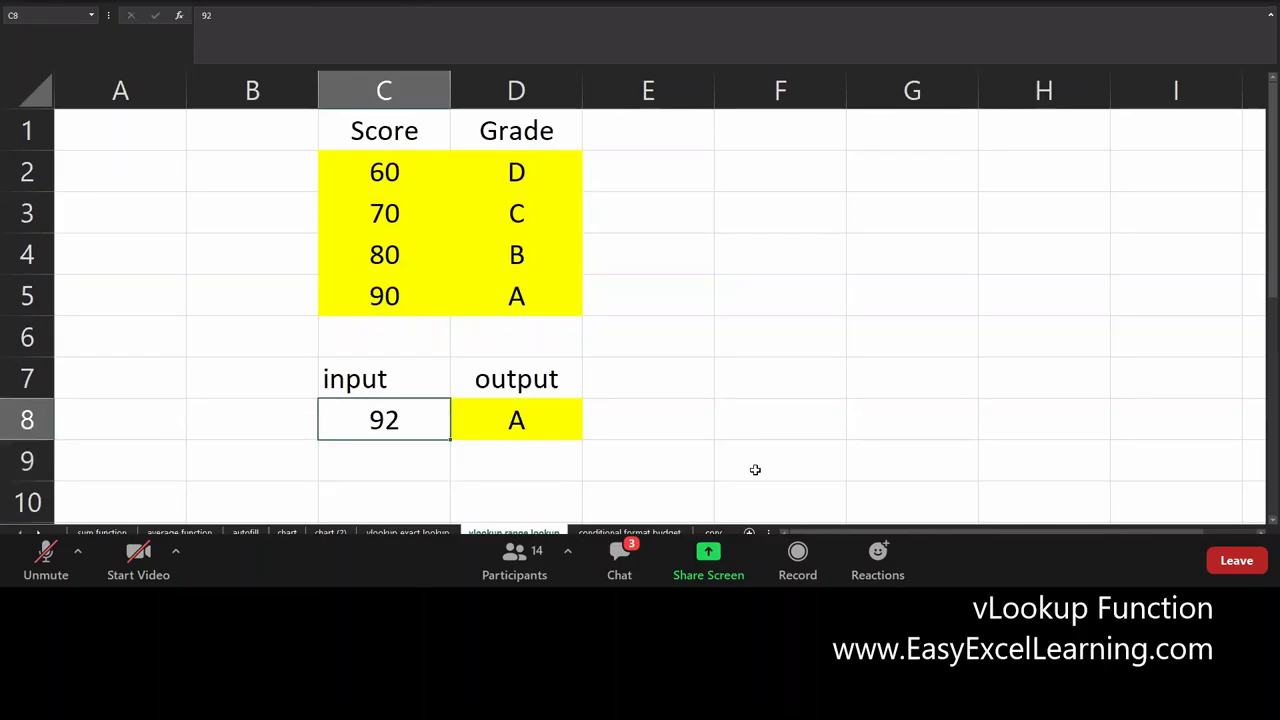
text(84)
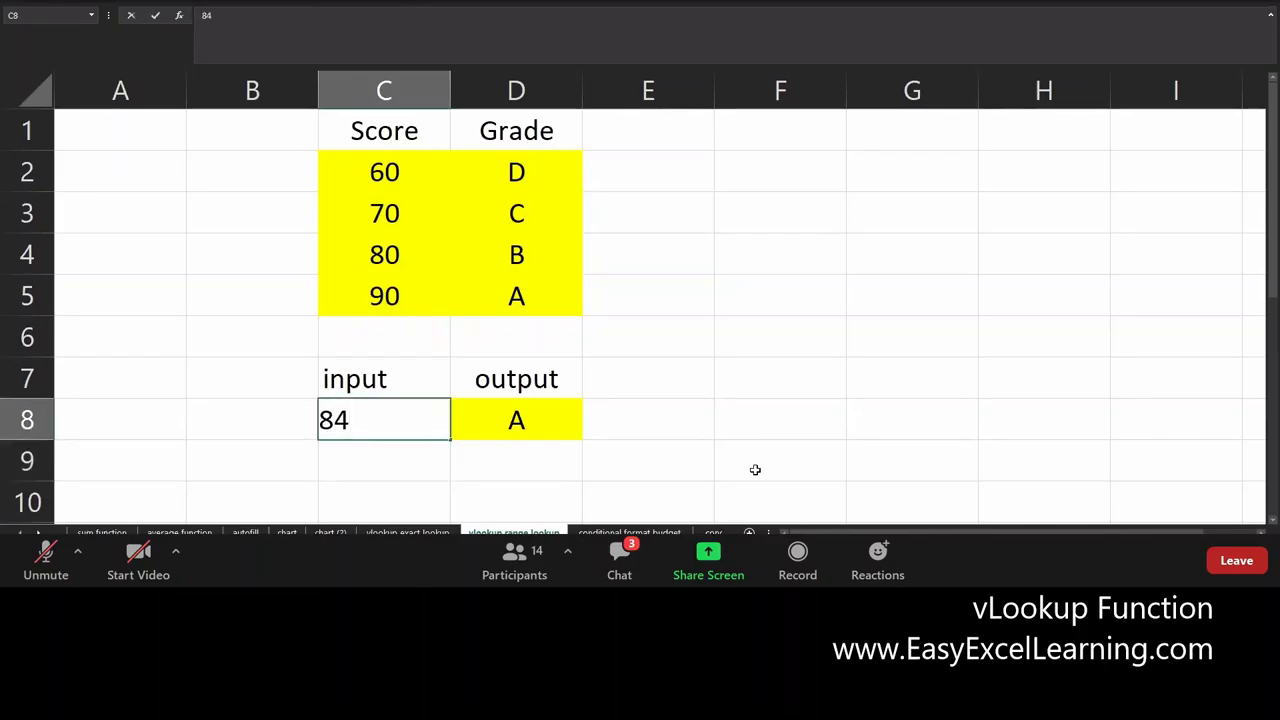
key(Return)
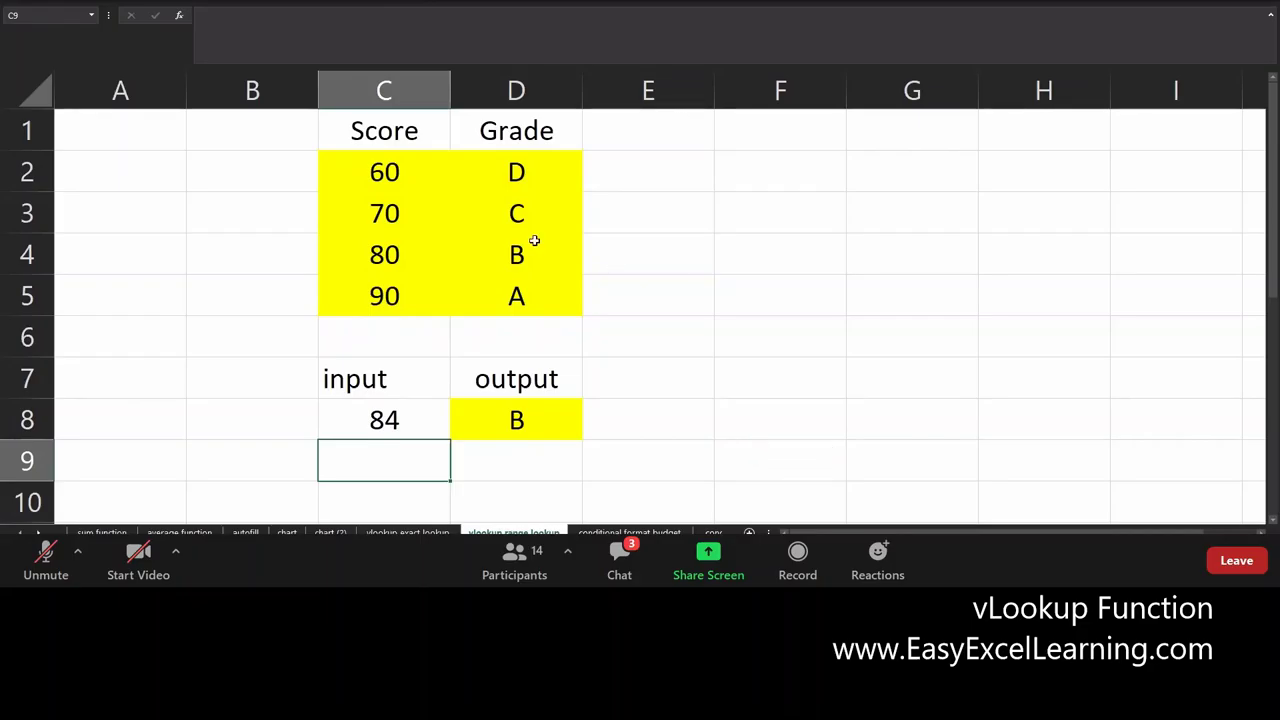
click(397, 168)
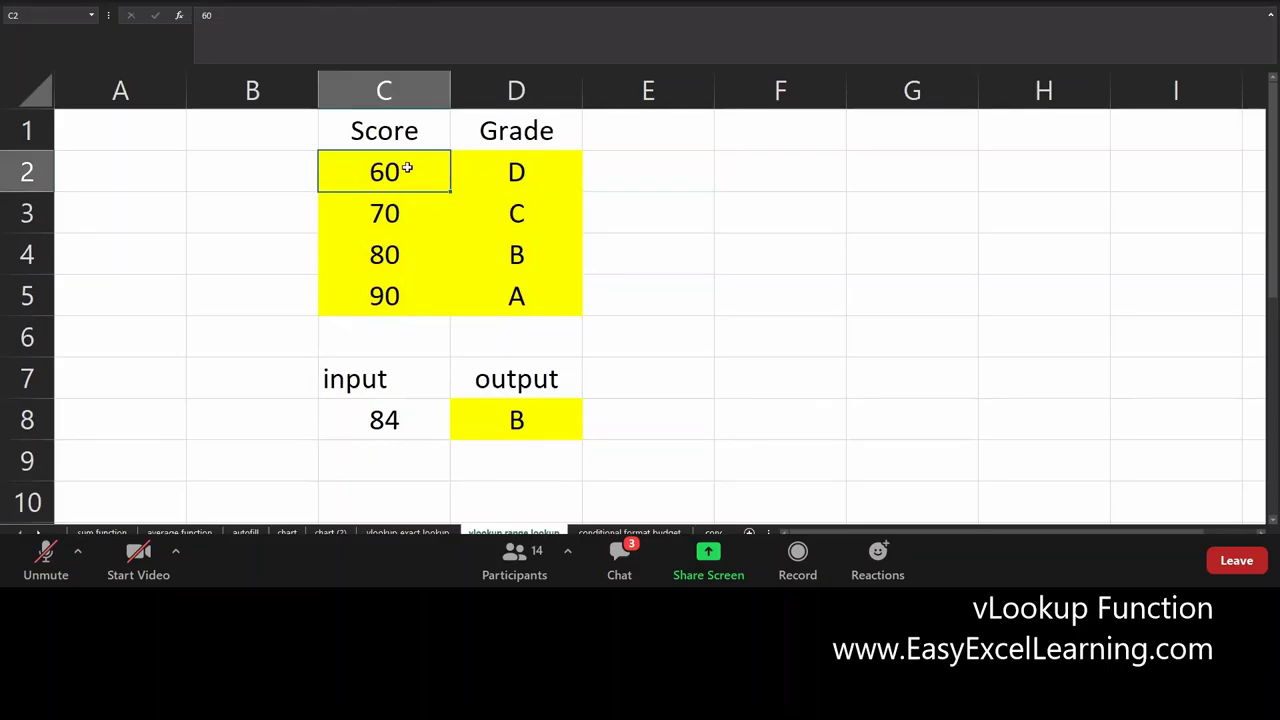
drag(414, 189, 438, 200)
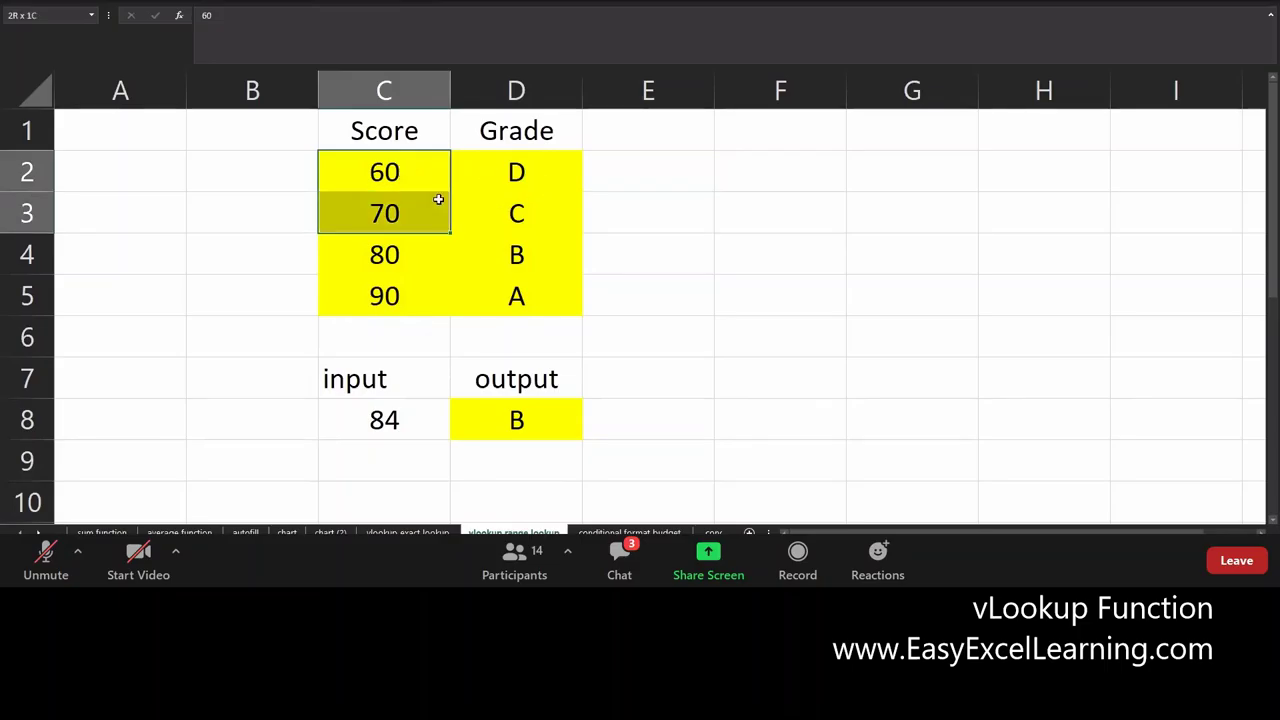
click(372, 210)
shift+click(372, 248)
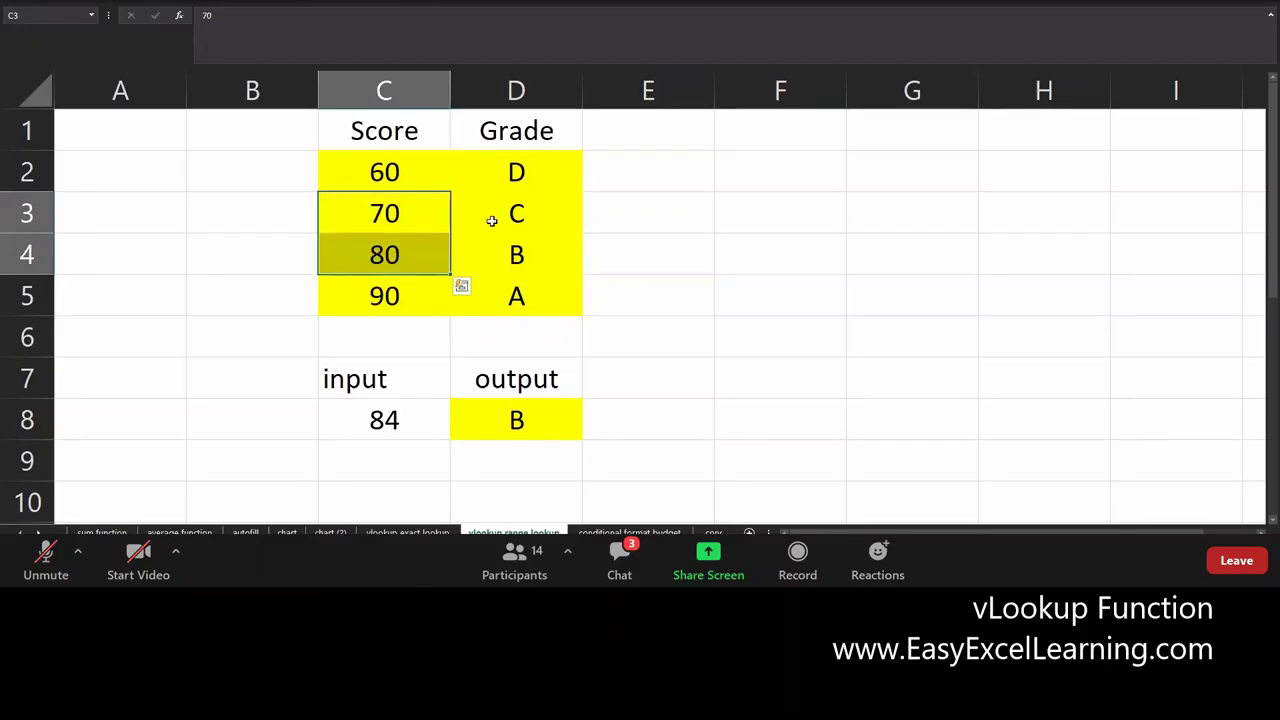
click(391, 254)
shift+click(388, 291)
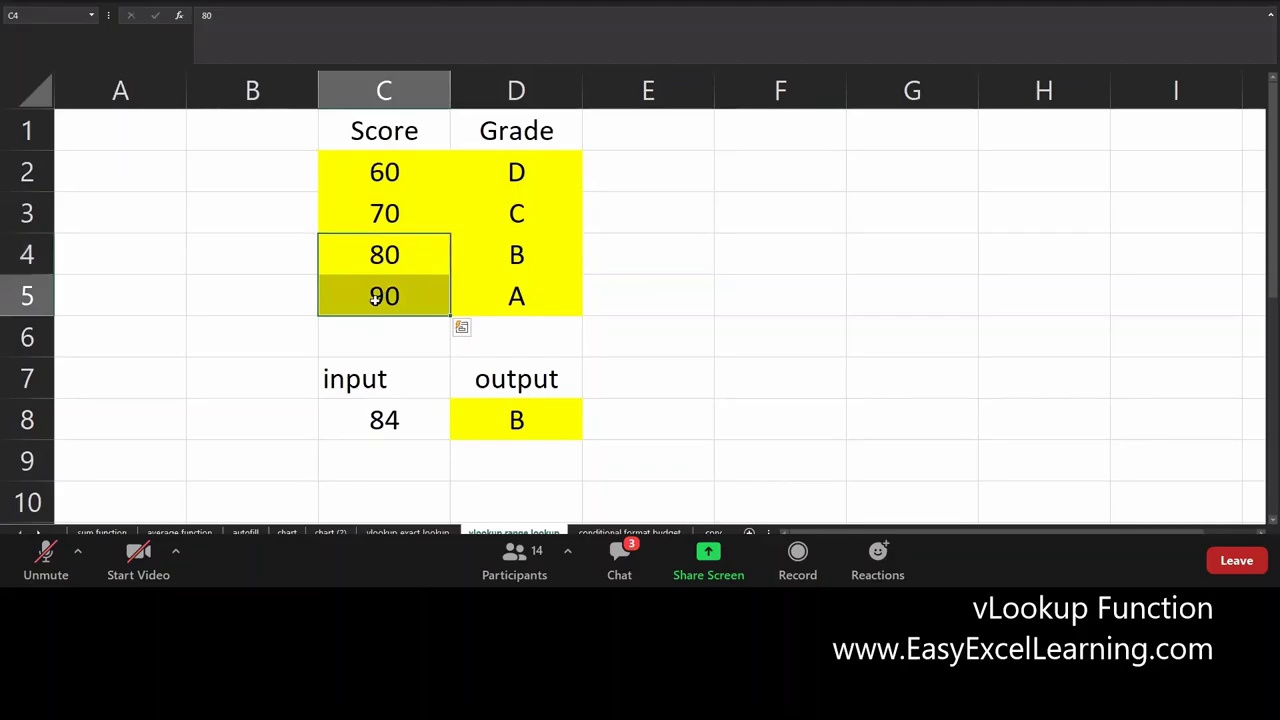
drag(375, 300, 371, 322)
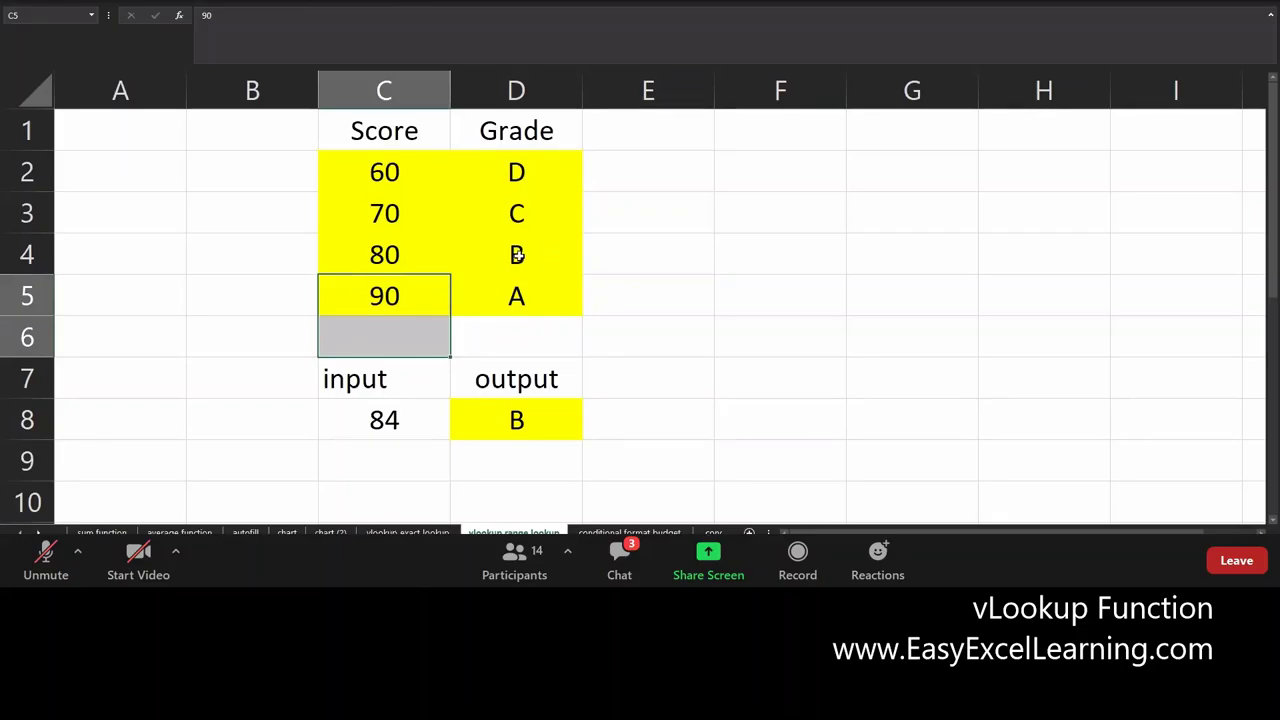
click(520, 424)
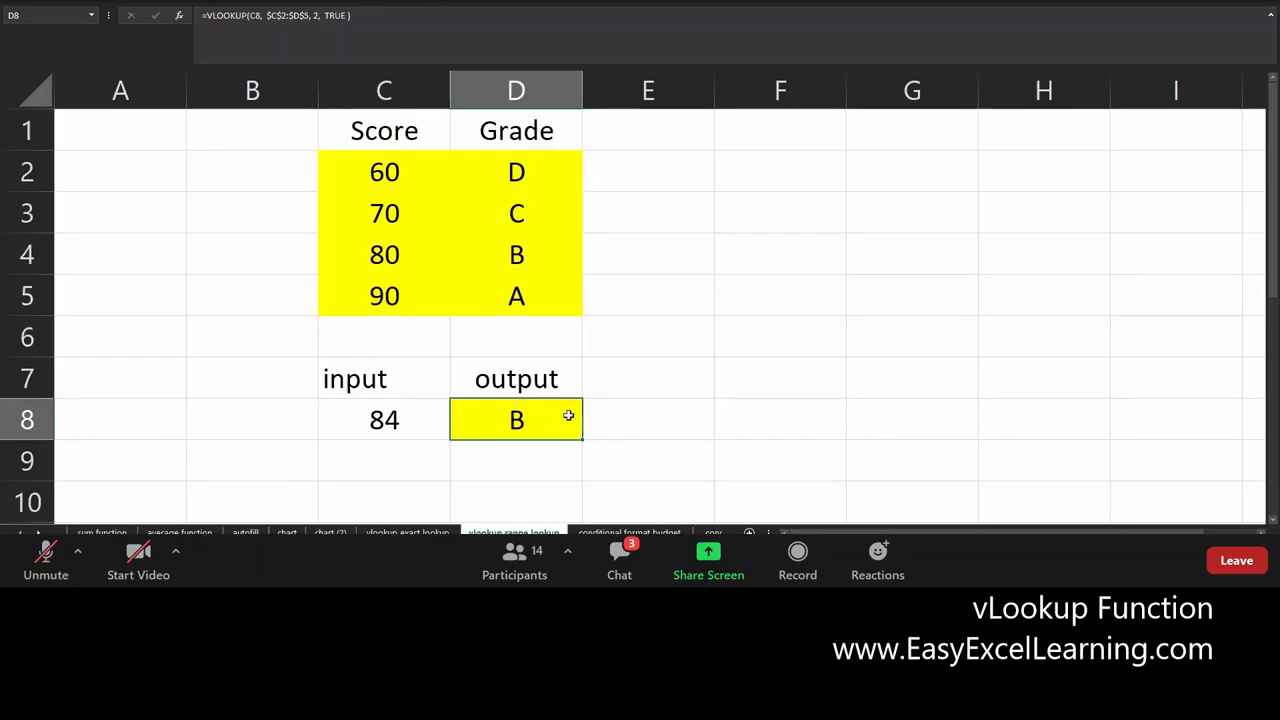
Enter test scores 75, 84, 95, 100 and 88 in C8:C12, then select D8
click(384, 424)
text(75)
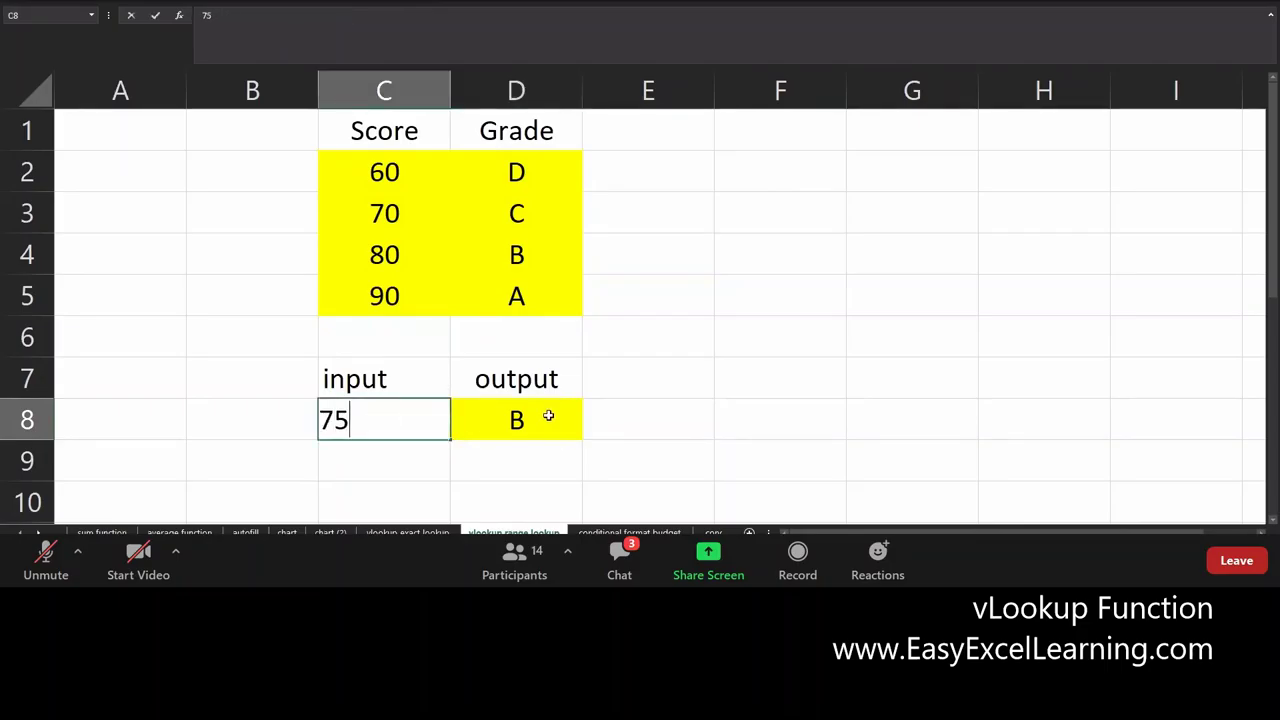
key(Return)
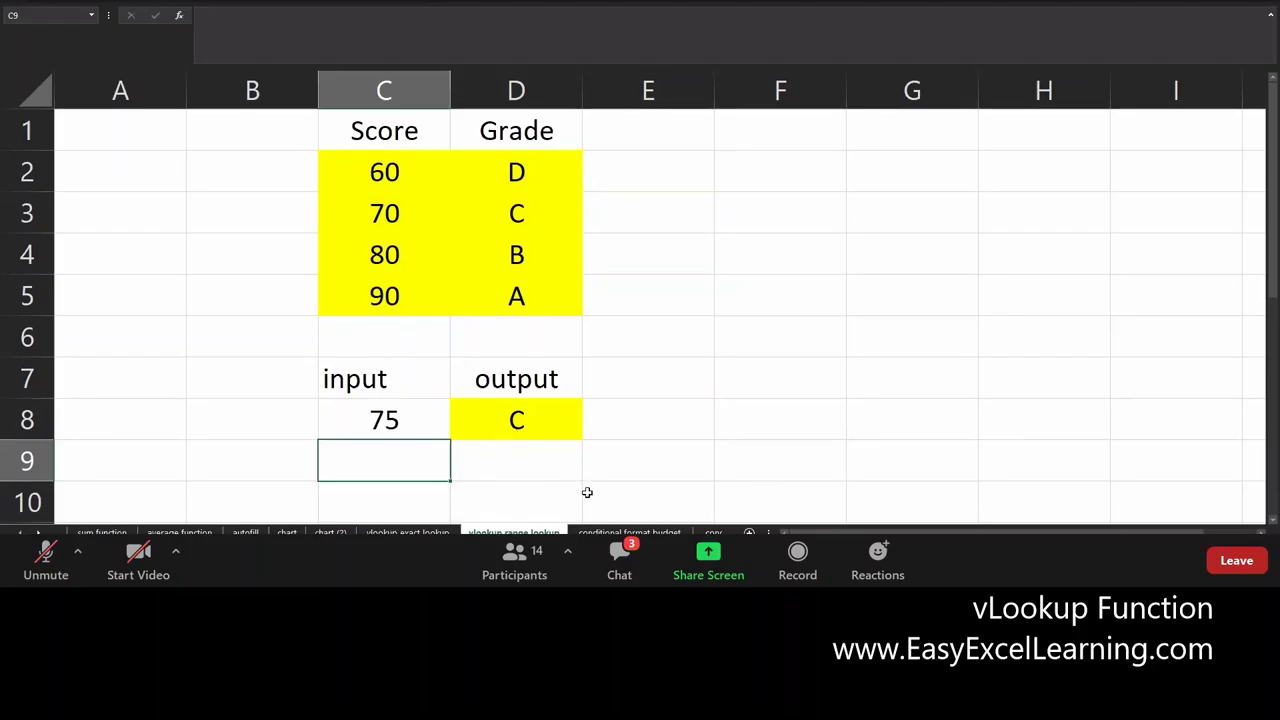
text(84)
key(Return)
text(95)
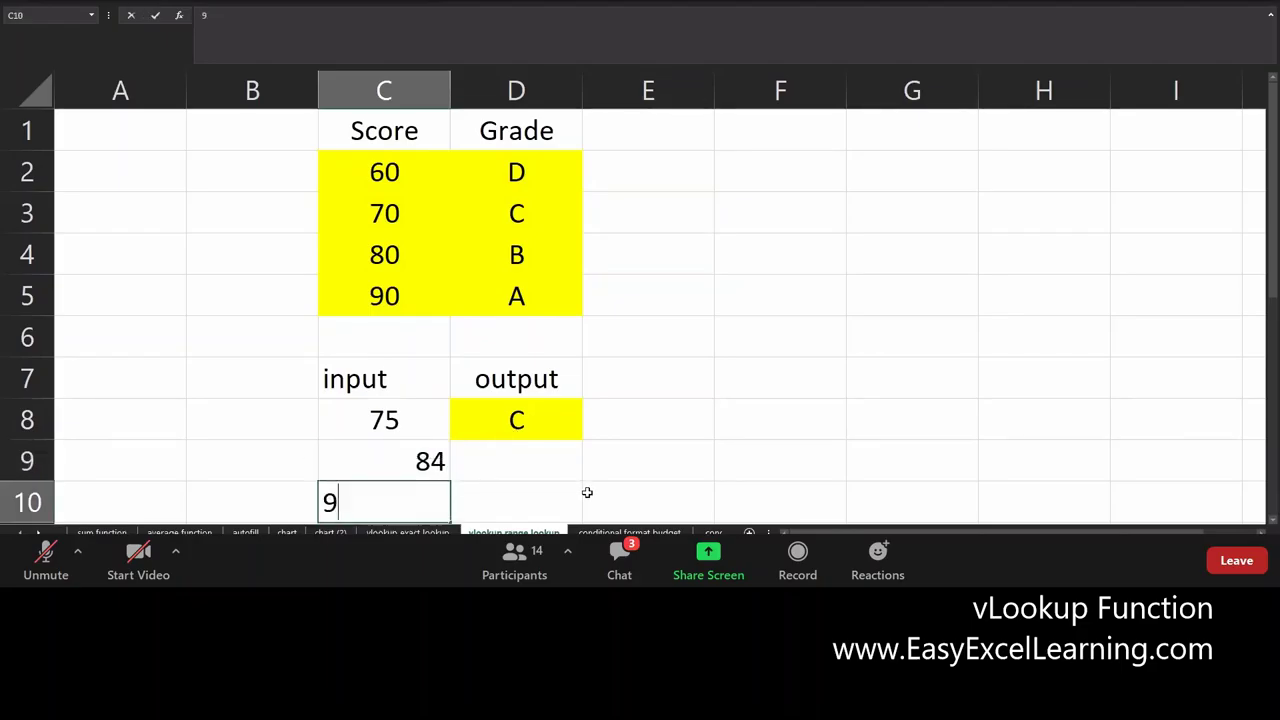
key(Return)
text(100)
key(Return)
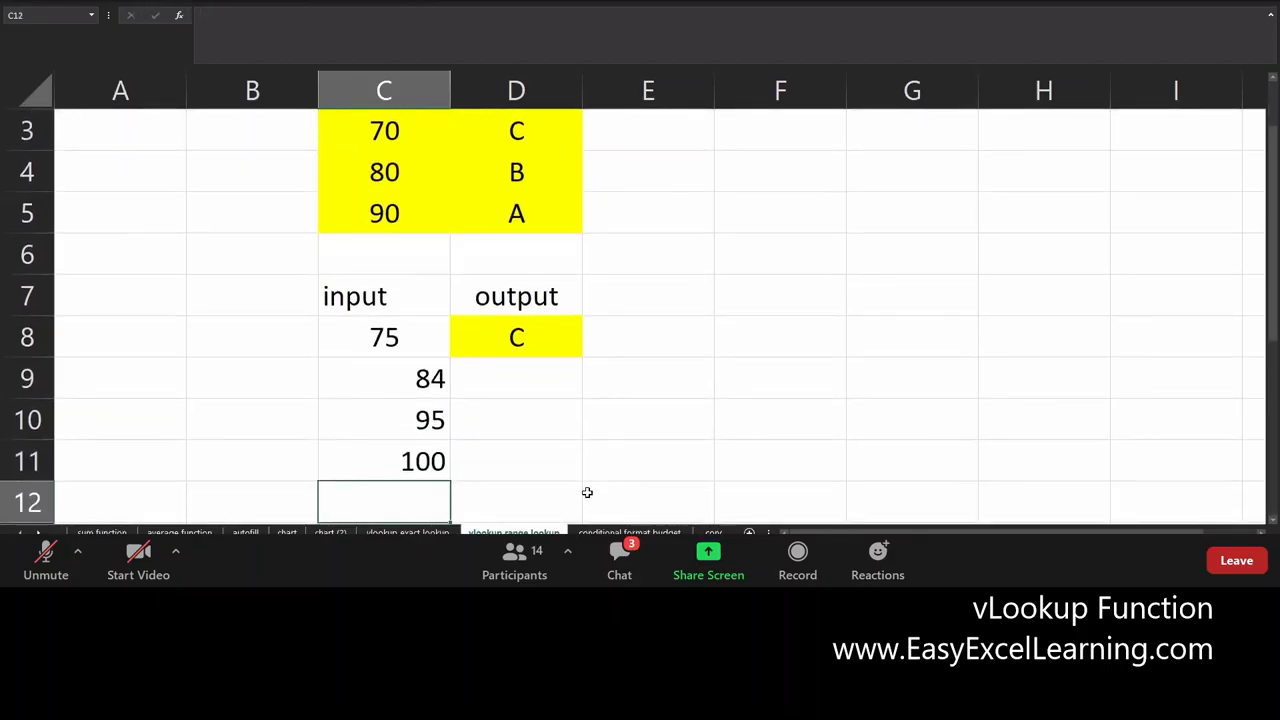
text(88)
key(Return)
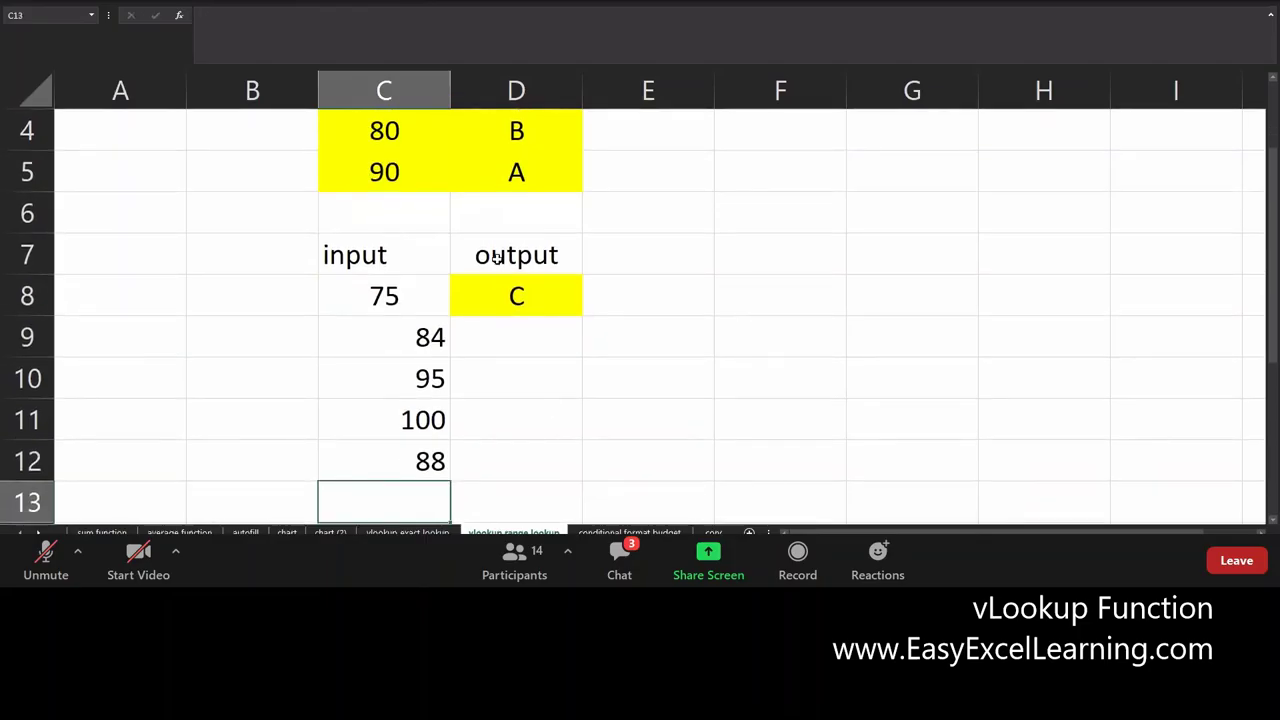
click(506, 282)
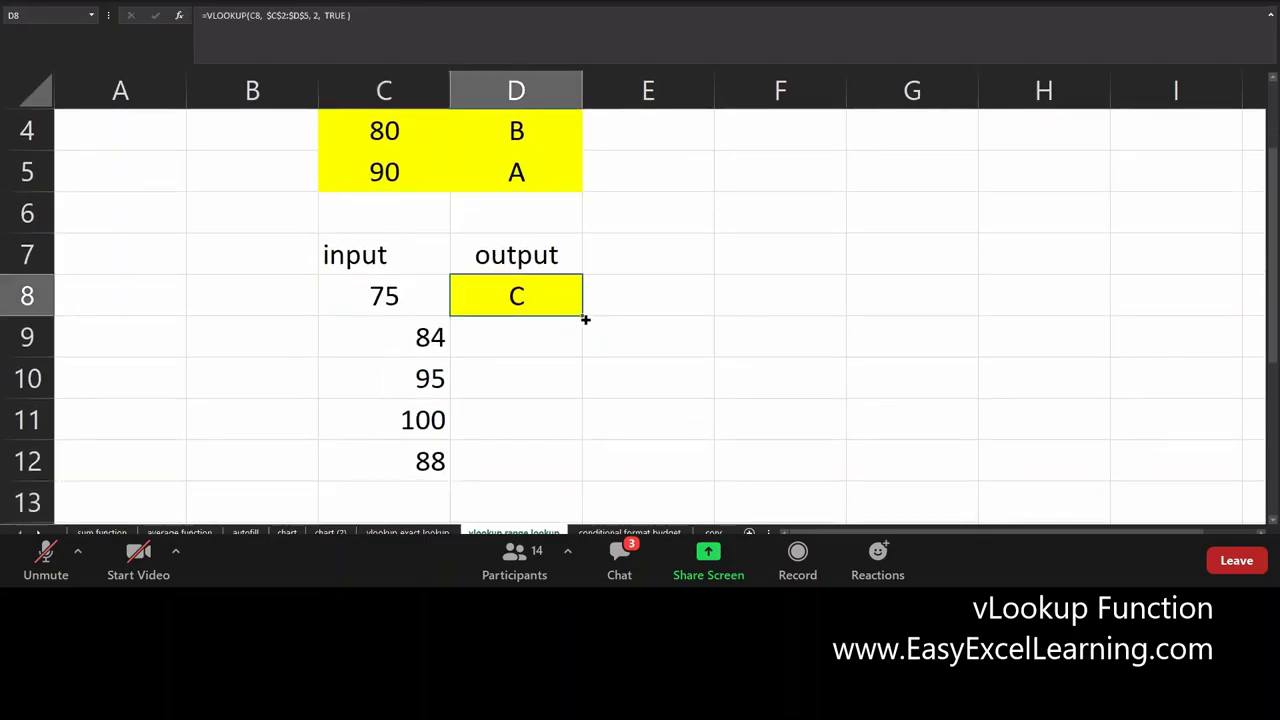
Copy D8's grade formula down to D12, yielding B, A, A and B
double_click(585, 319)
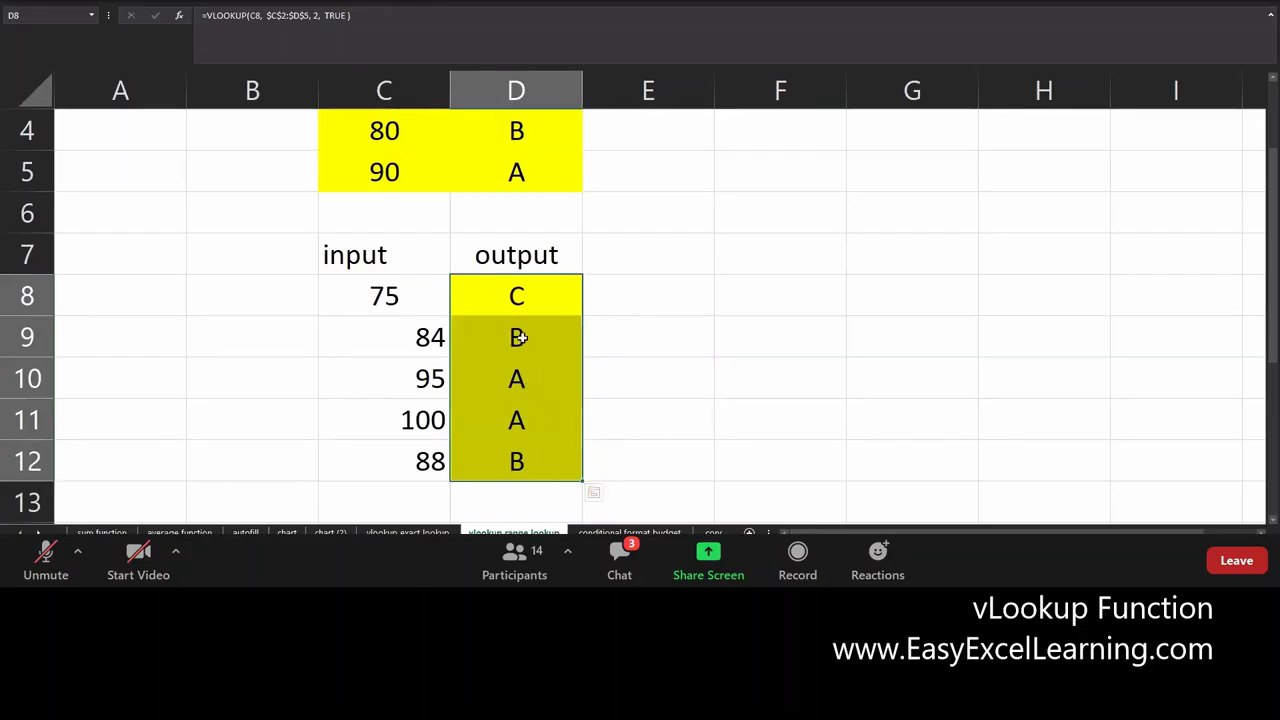
scroll(537, 383, up, 1)
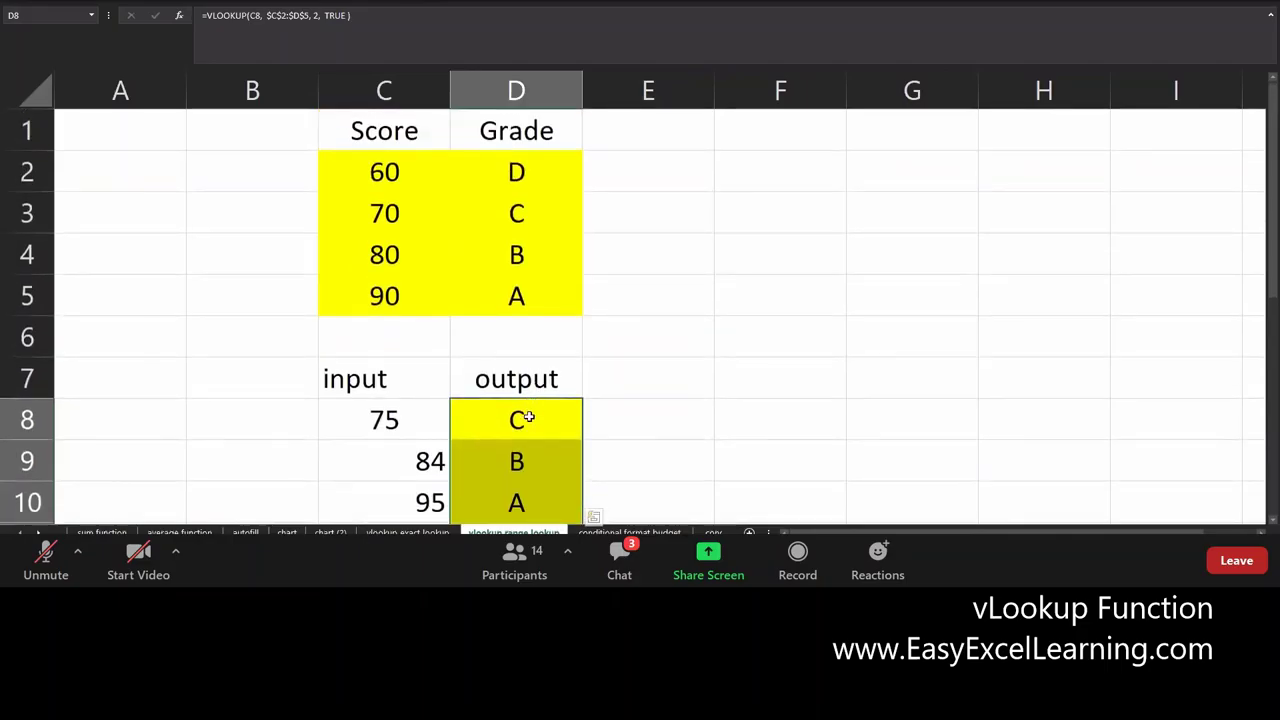
scroll(528, 418, down, 2)
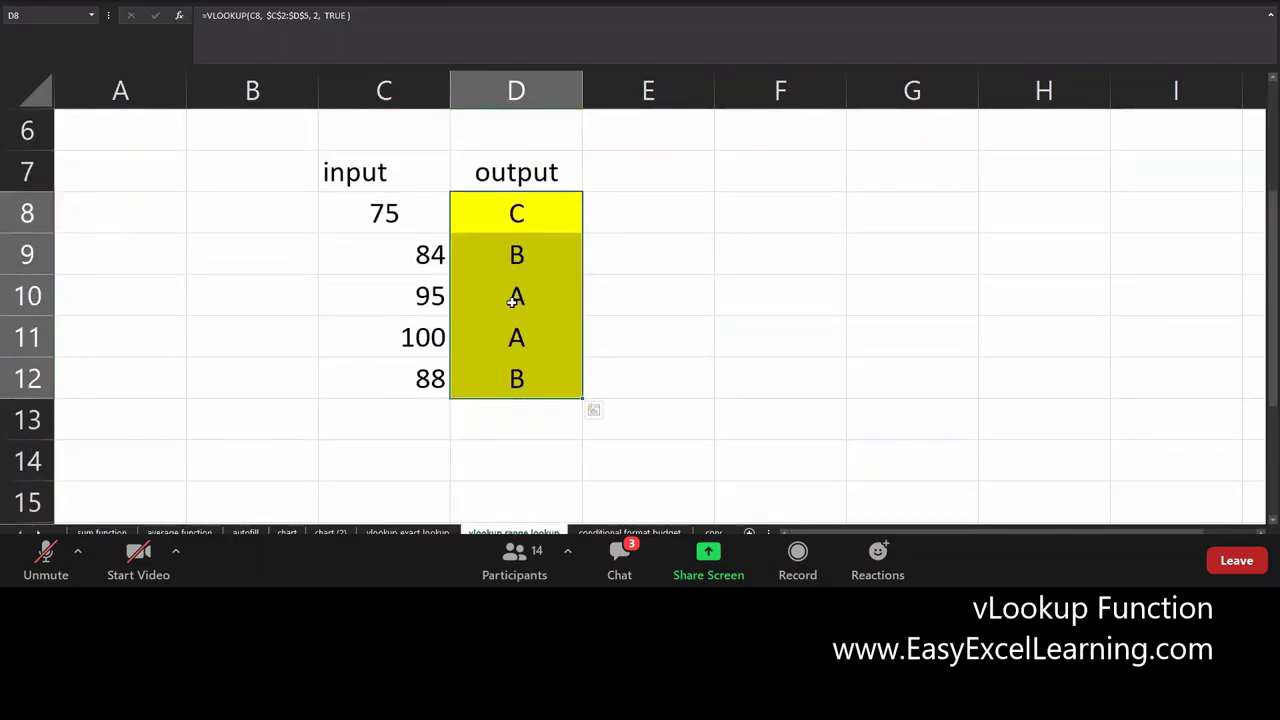
click(400, 298)
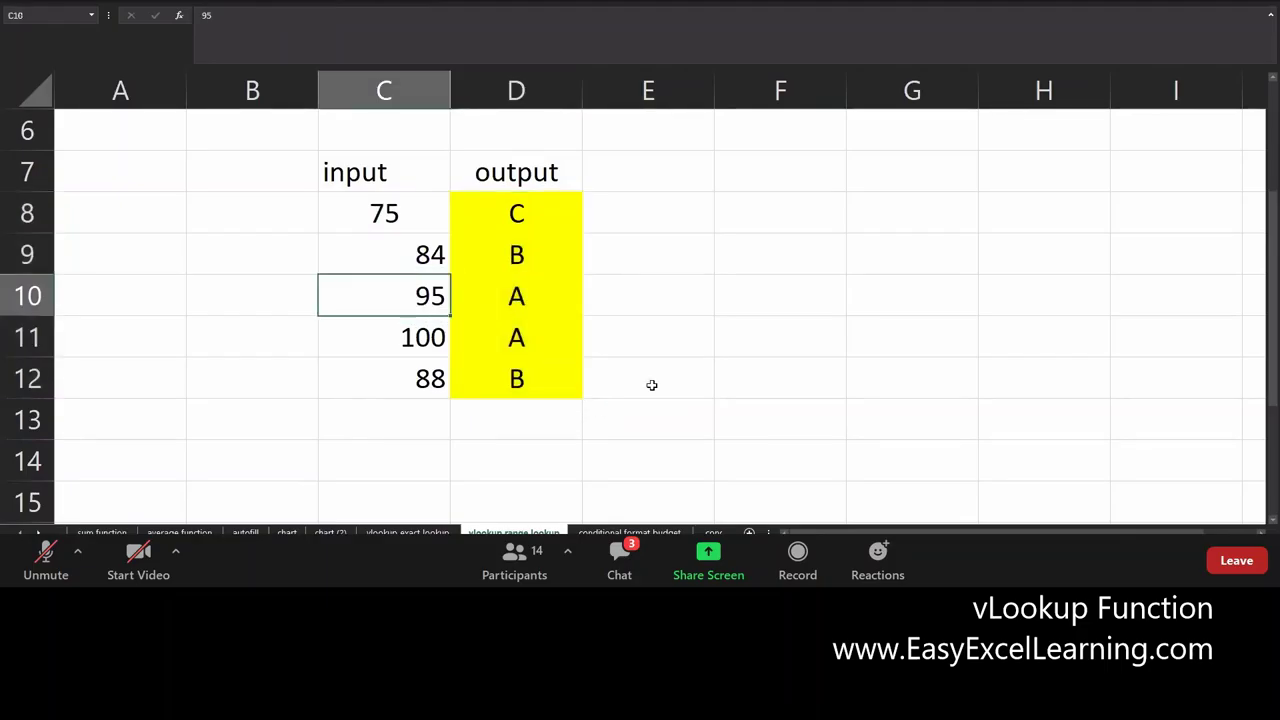
scroll(651, 385, up, 2)
scroll(651, 385, down, 3)
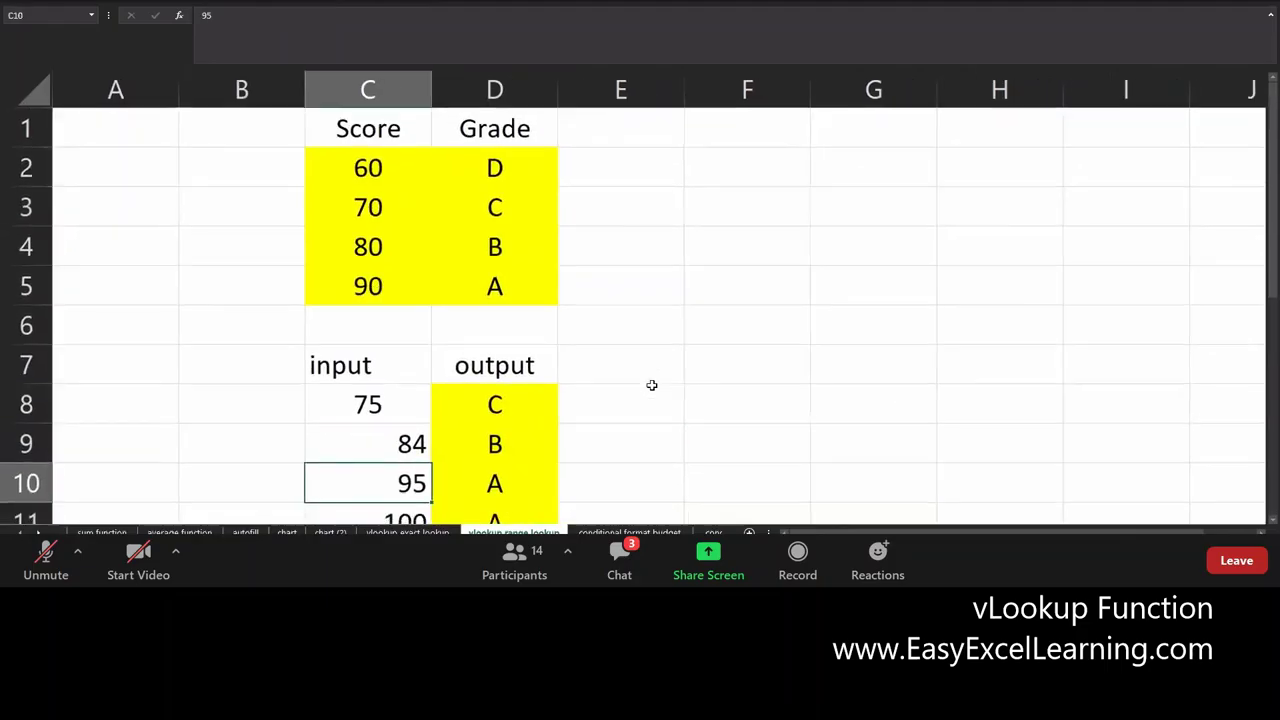
scroll(652, 385, down, 1)
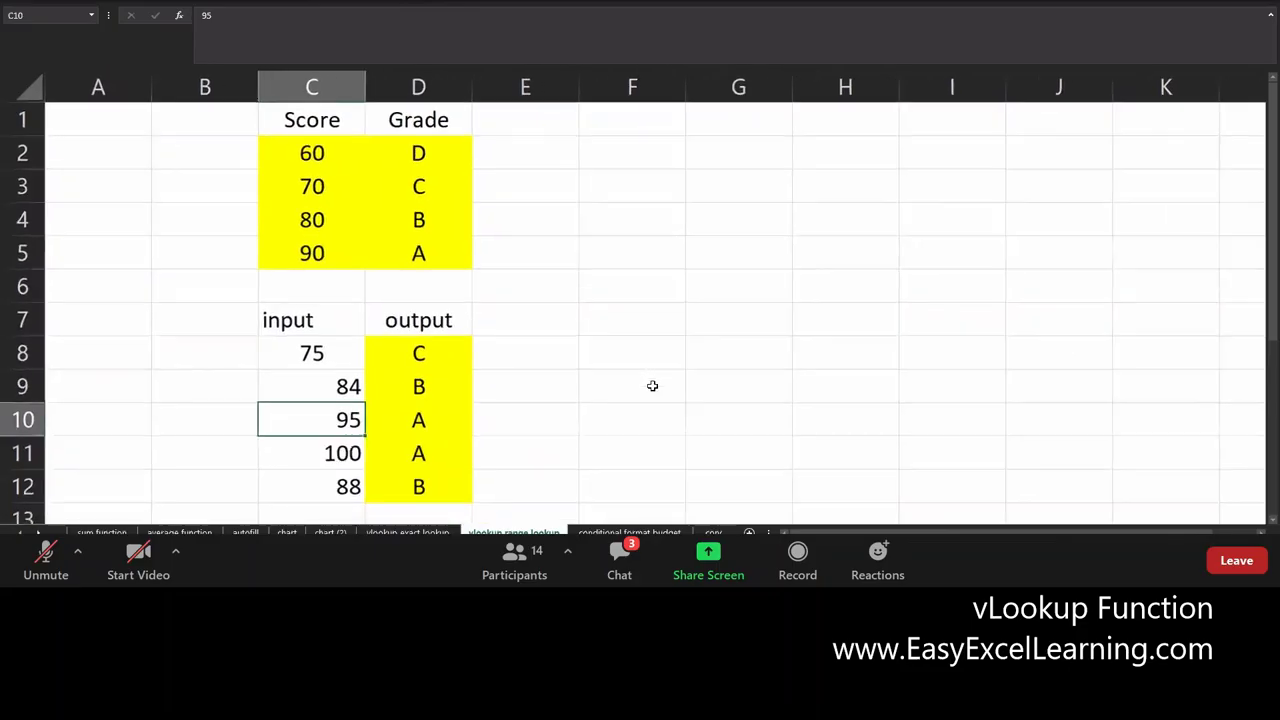
scroll(652, 385, down, 2)
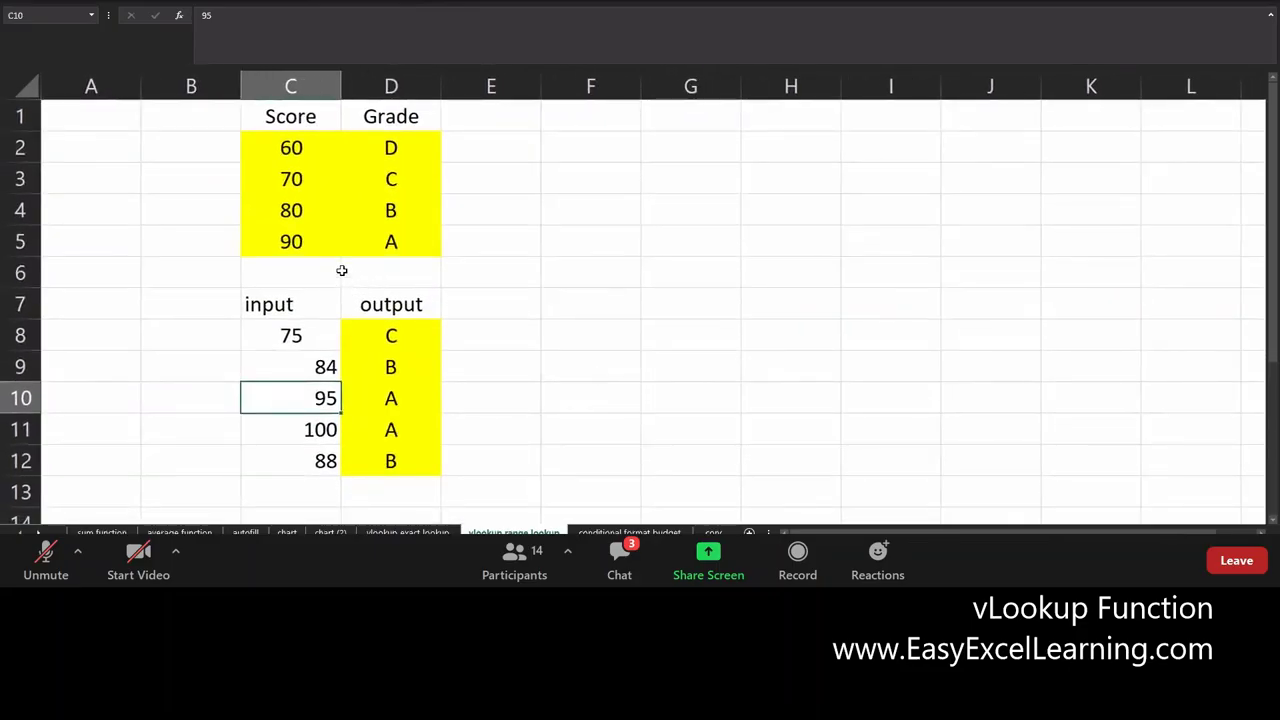
Try 84 as the top threshold in C5 and fill the two affected grade cells green
click(314, 240)
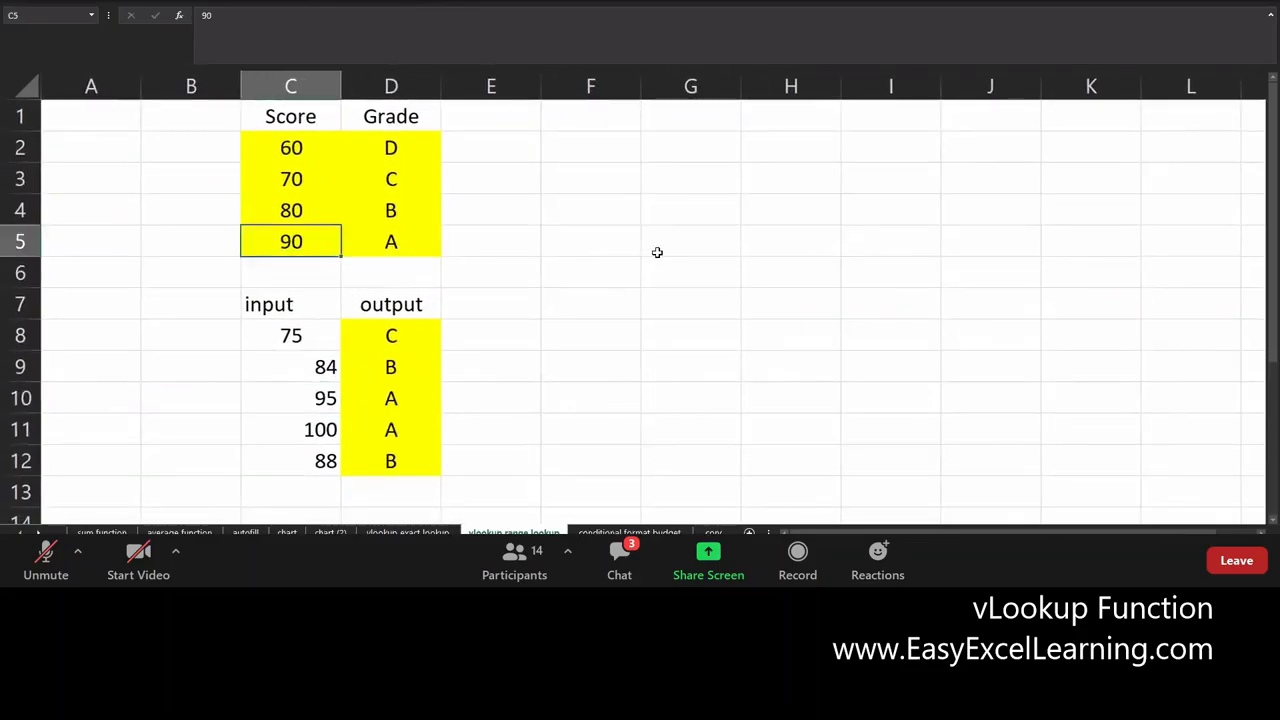
text(84)
key(Return)
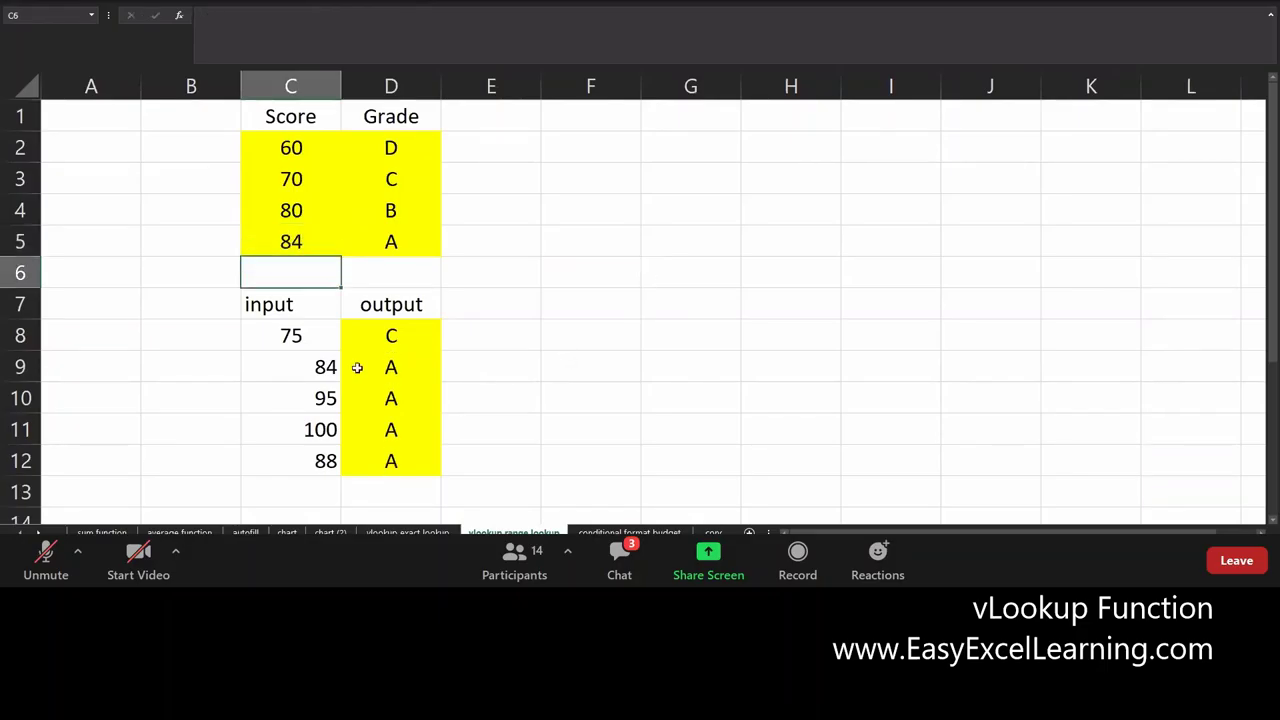
click(314, 367)
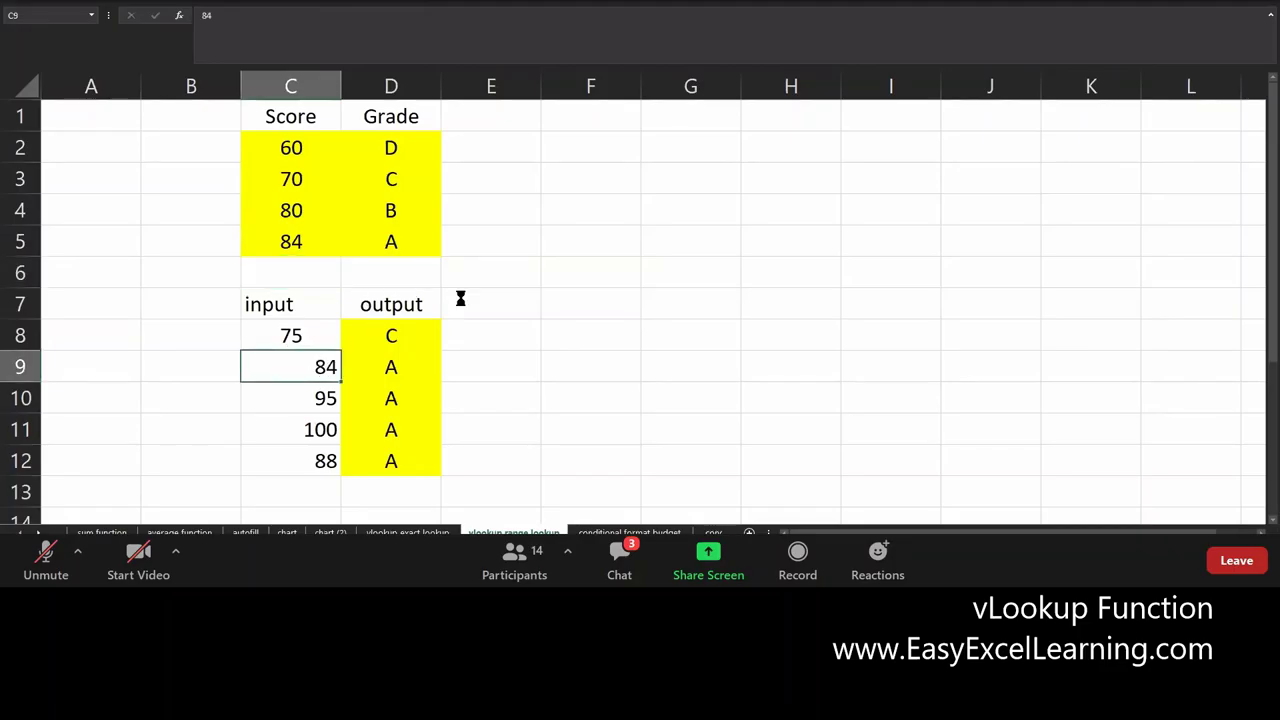
key(ctrl+z)
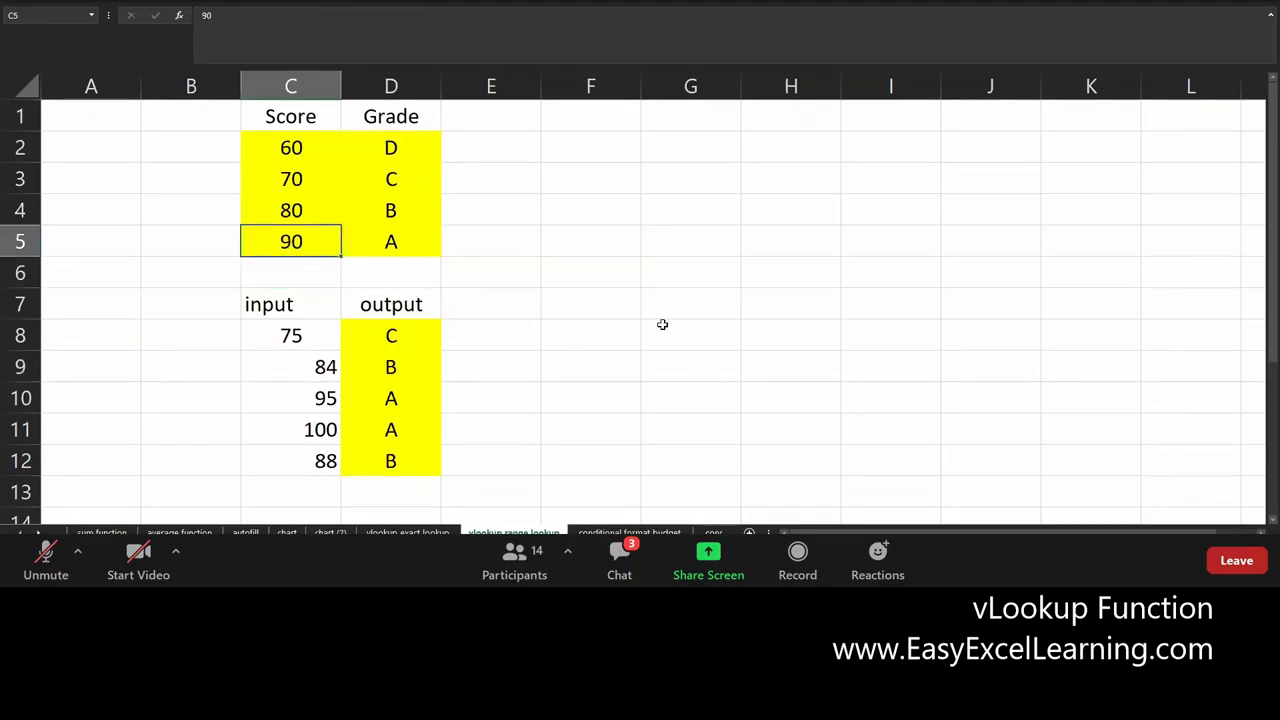
text(84)
key(Return)
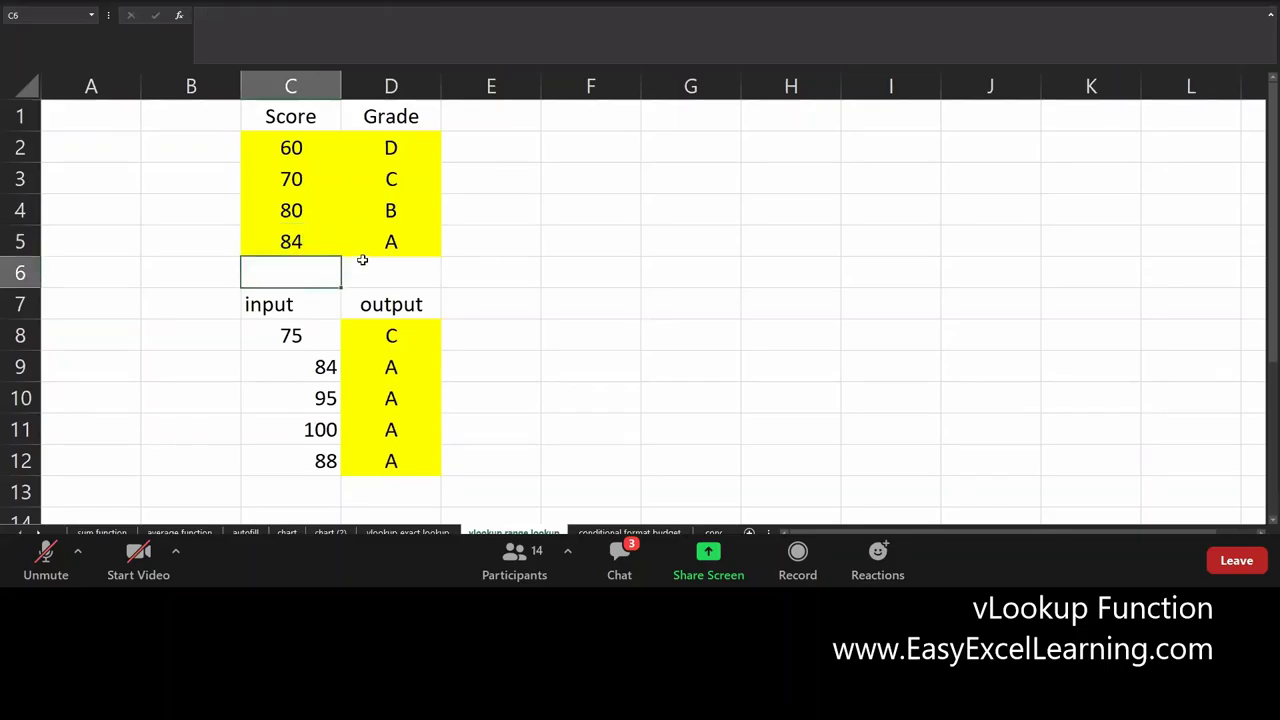
click(360, 365)
ctrl+click(410, 462)
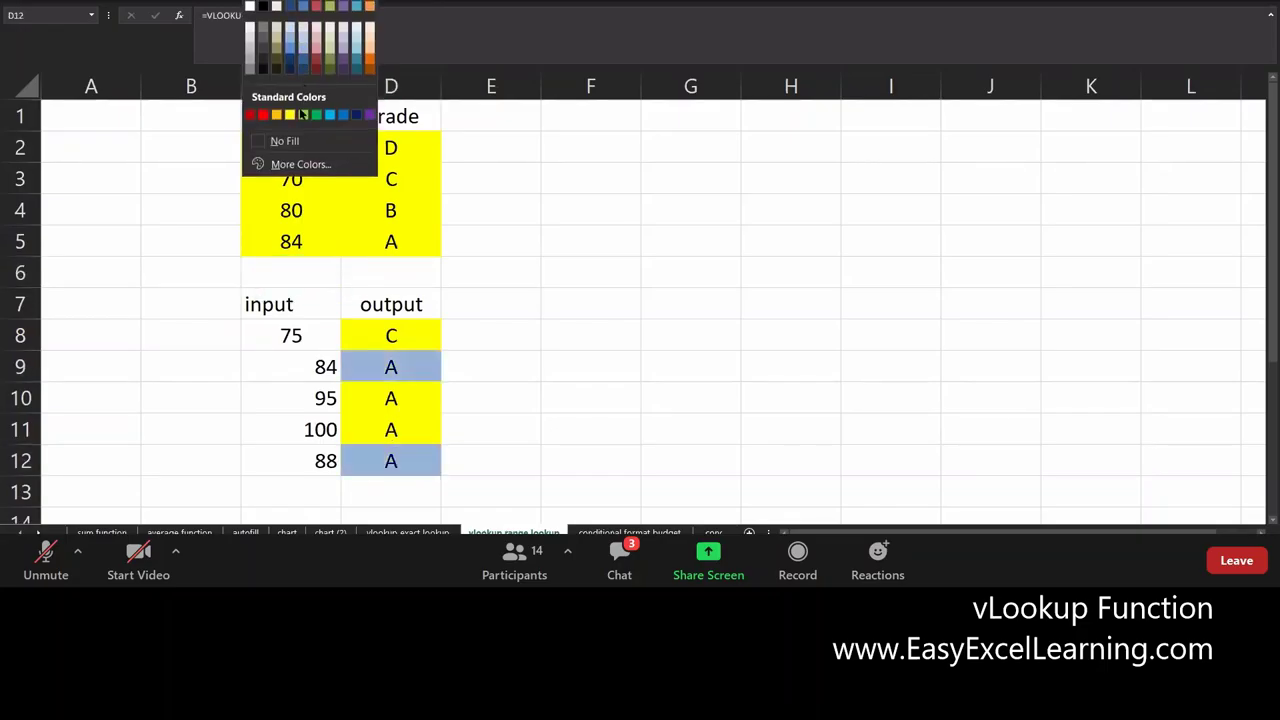
click(302, 117)
Reset the top threshold in C5 to 90, then change it to 84 again
click(328, 238)
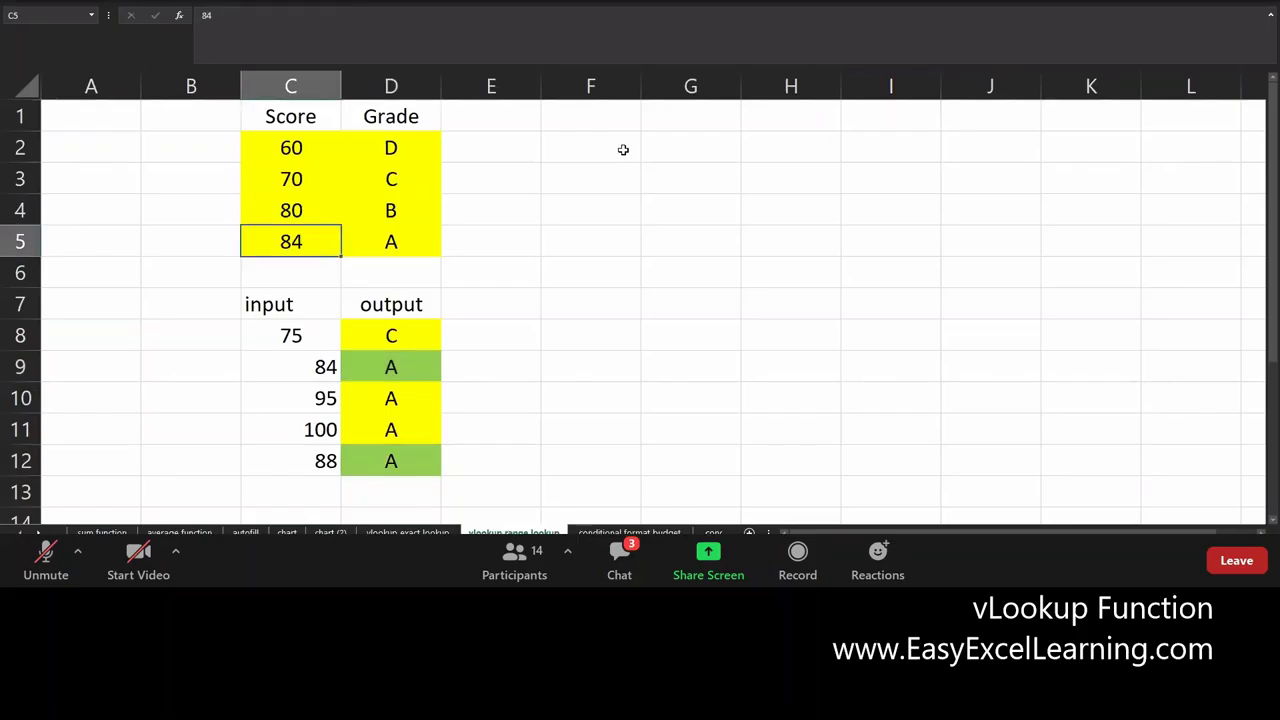
text(90)
key(Return)
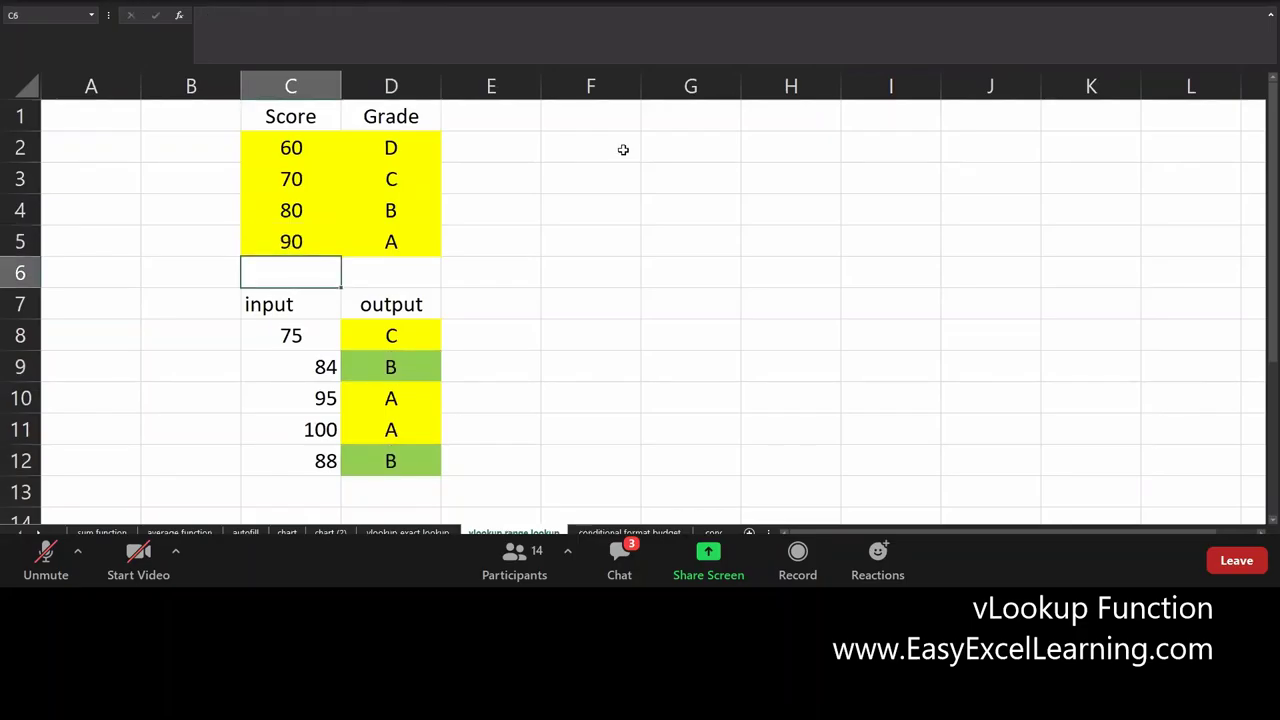
key(Up)
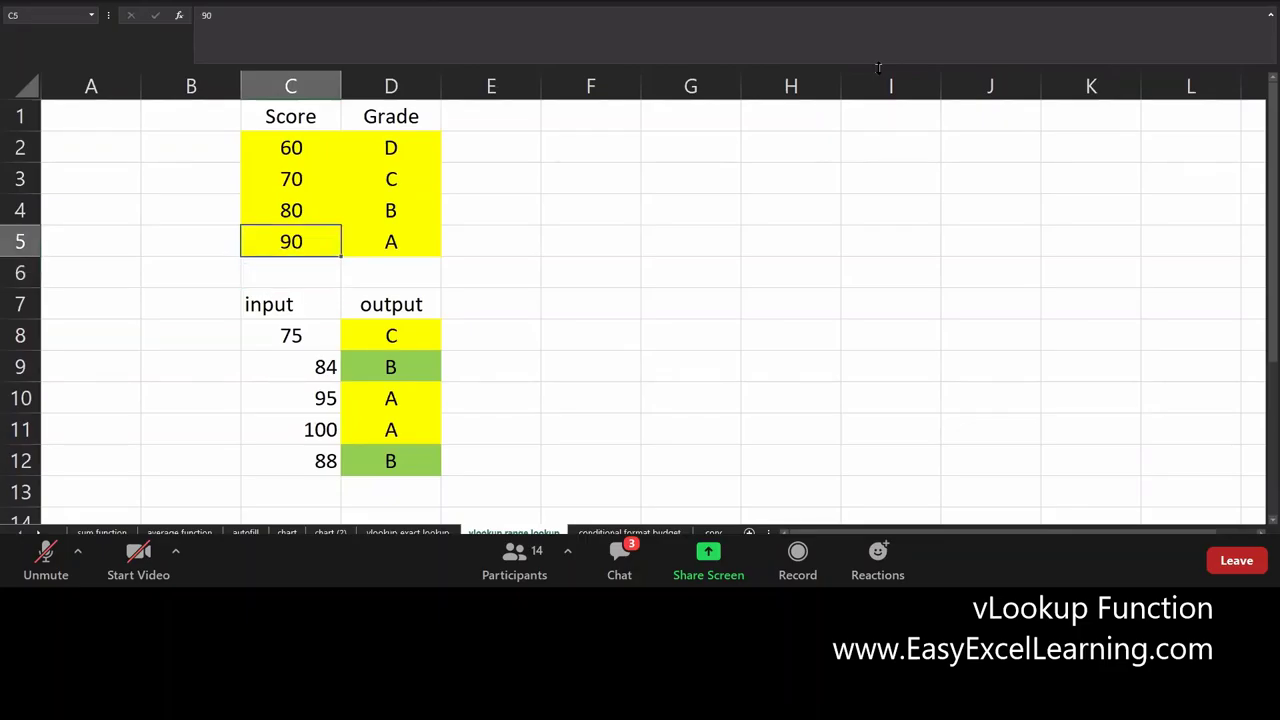
text(84)
key(Return)
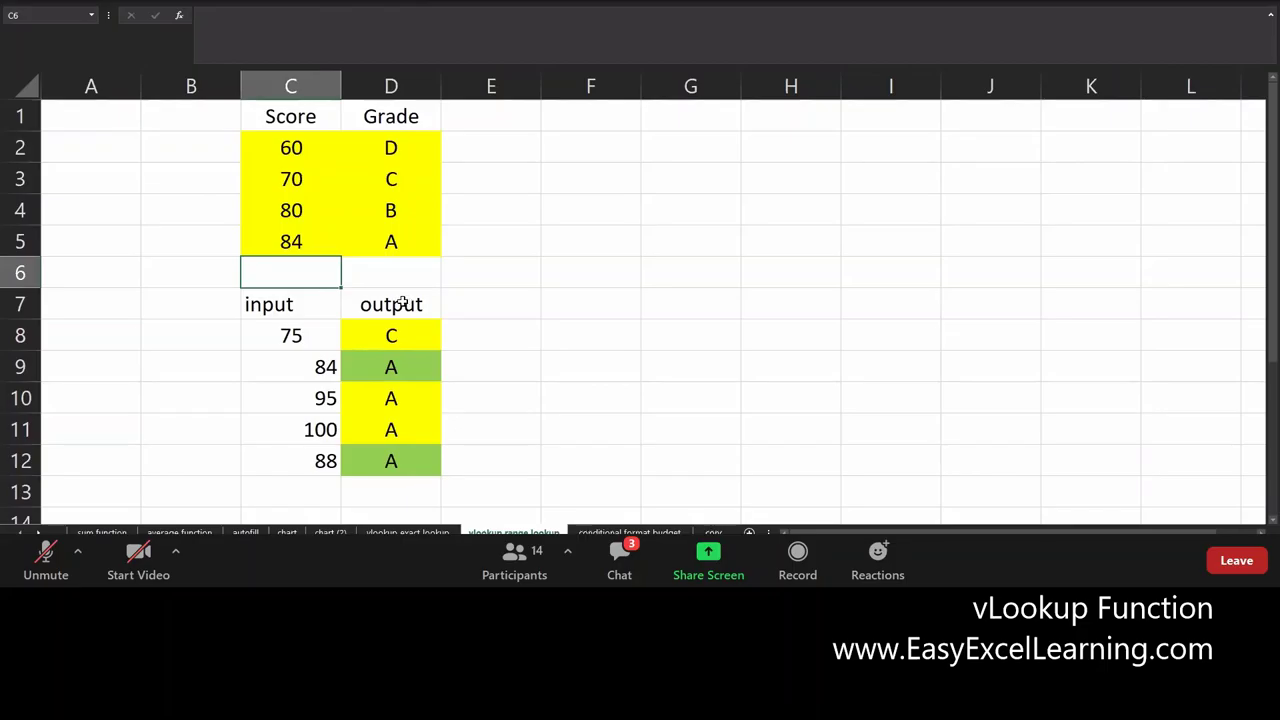
Enter scores 50, 60, 70 and 80 down the Score column C2:C5
key(Up)
key(Up)
key(Up)
key(Up)
key(Up)
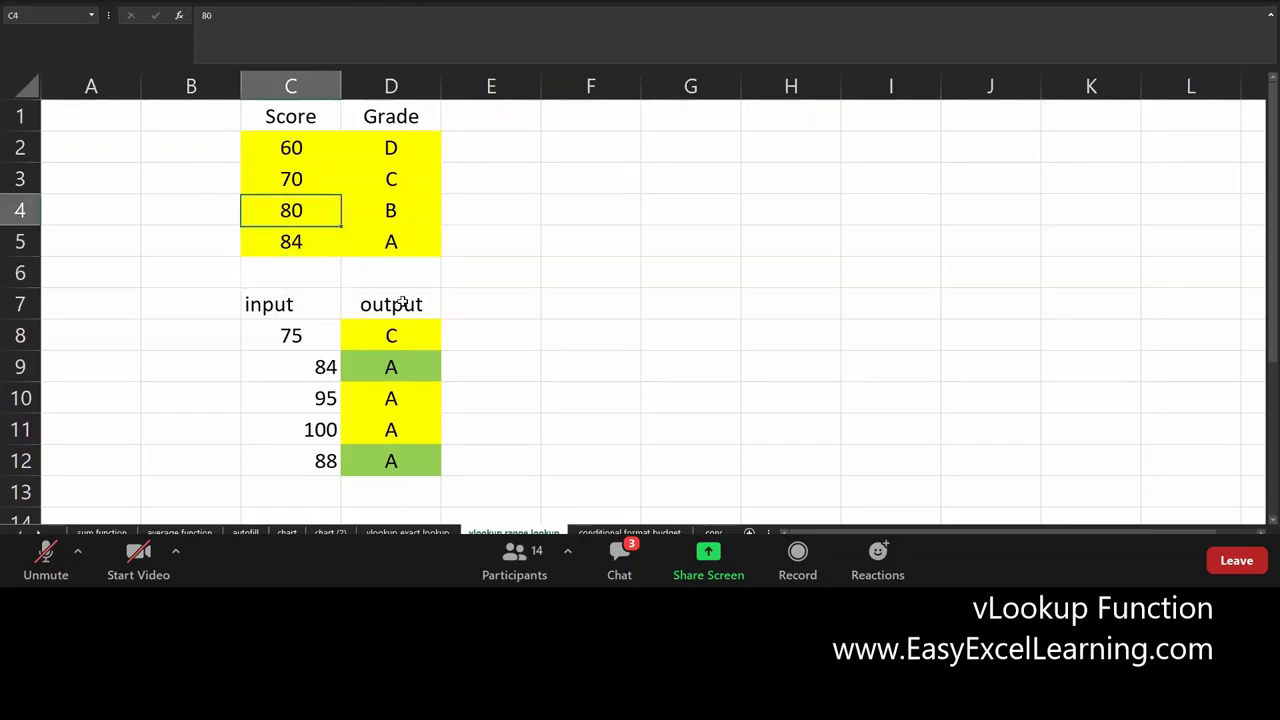
key(Down)
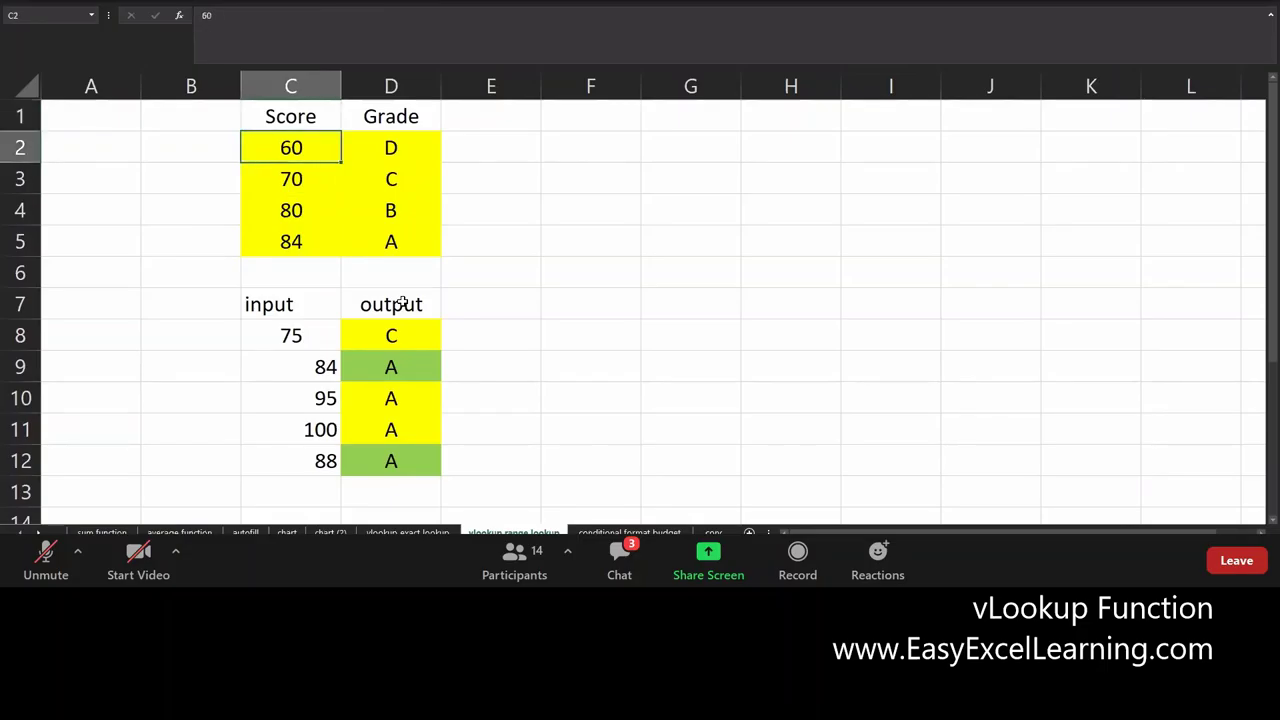
text(50)
key(Return)
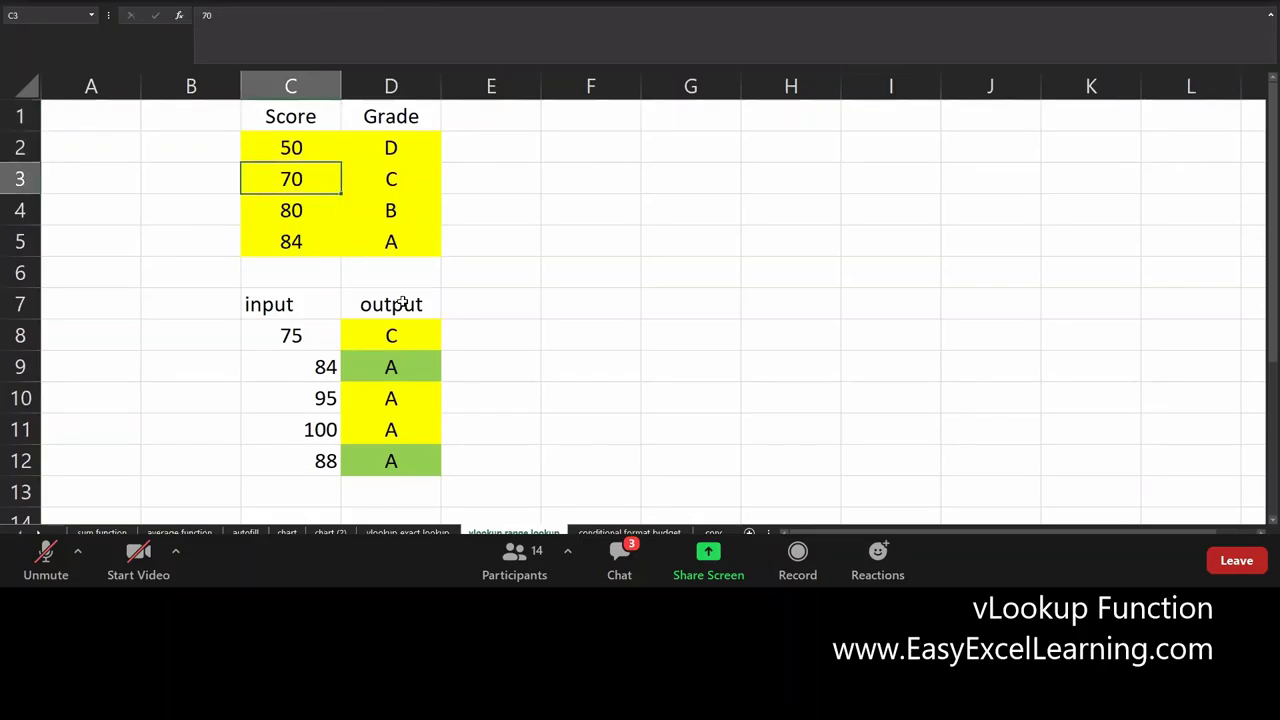
text(60)
key(Return)
text(70)
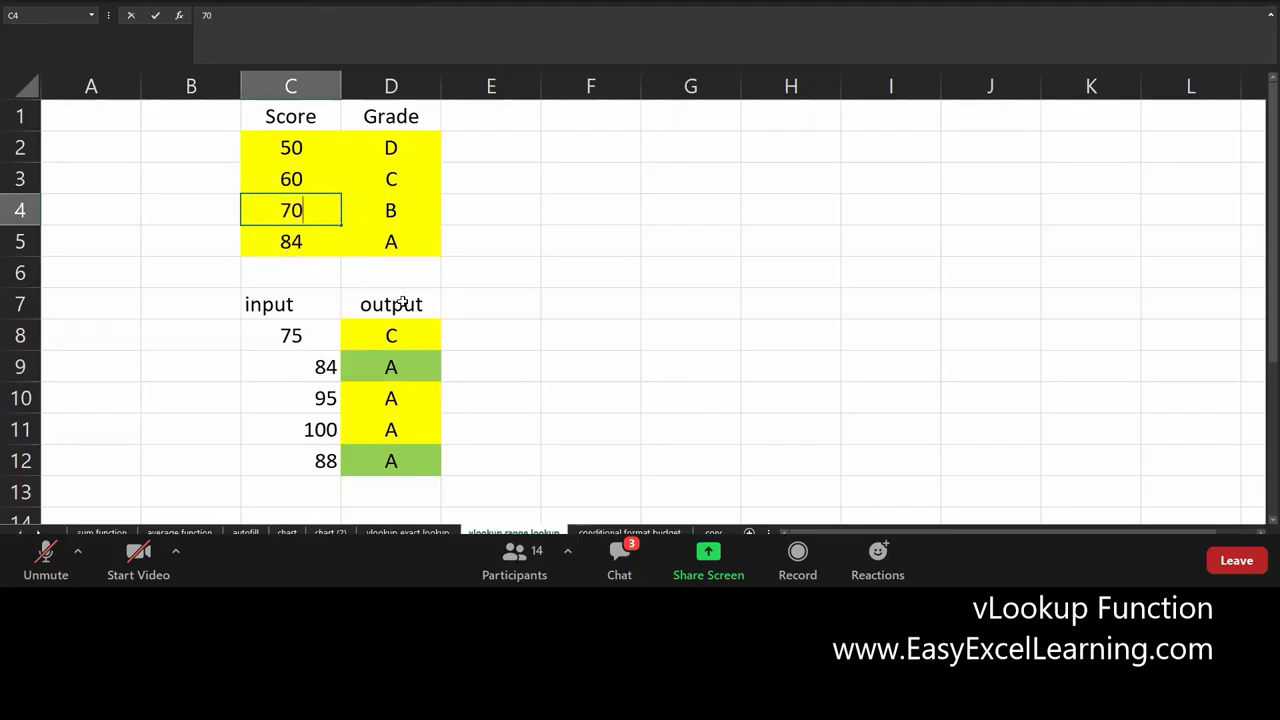
key(ctrl+Return)
key(Down)
text(80)
key(Return)
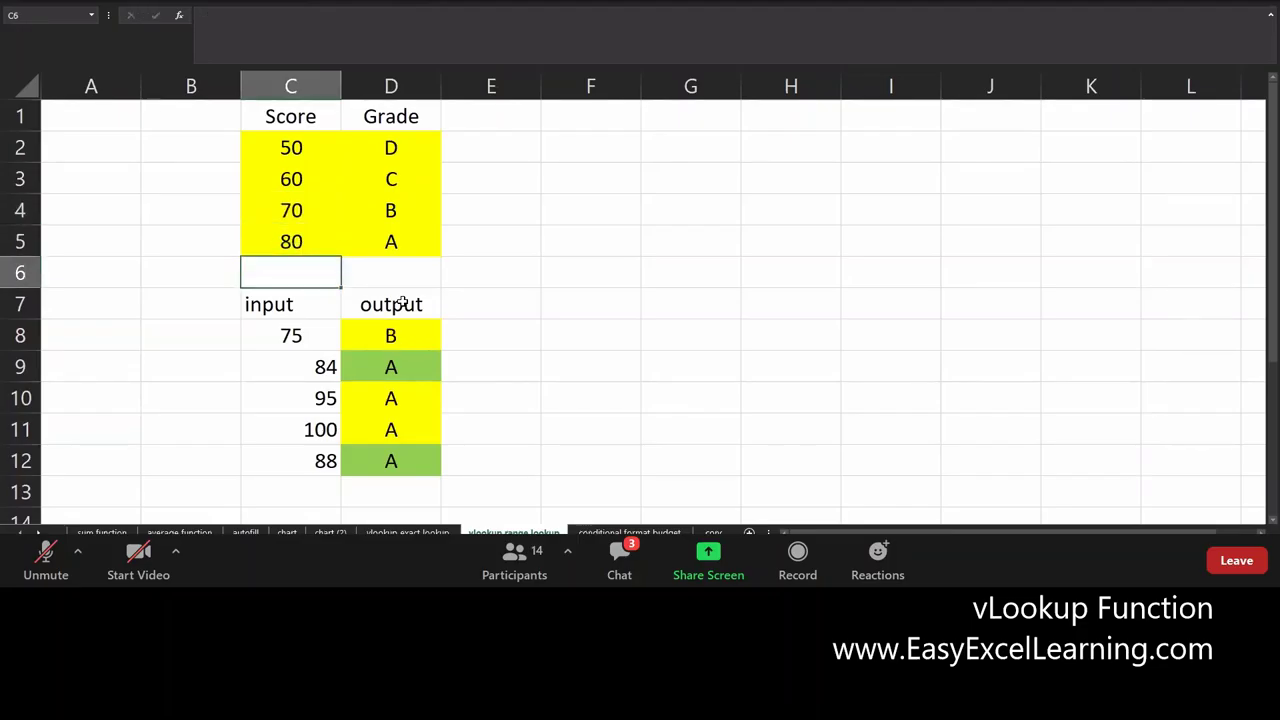
Re-enter the scores bottom-up as 70, 60, 50 and 40, leaving 40 as the lowest
key(Up)
text(70)
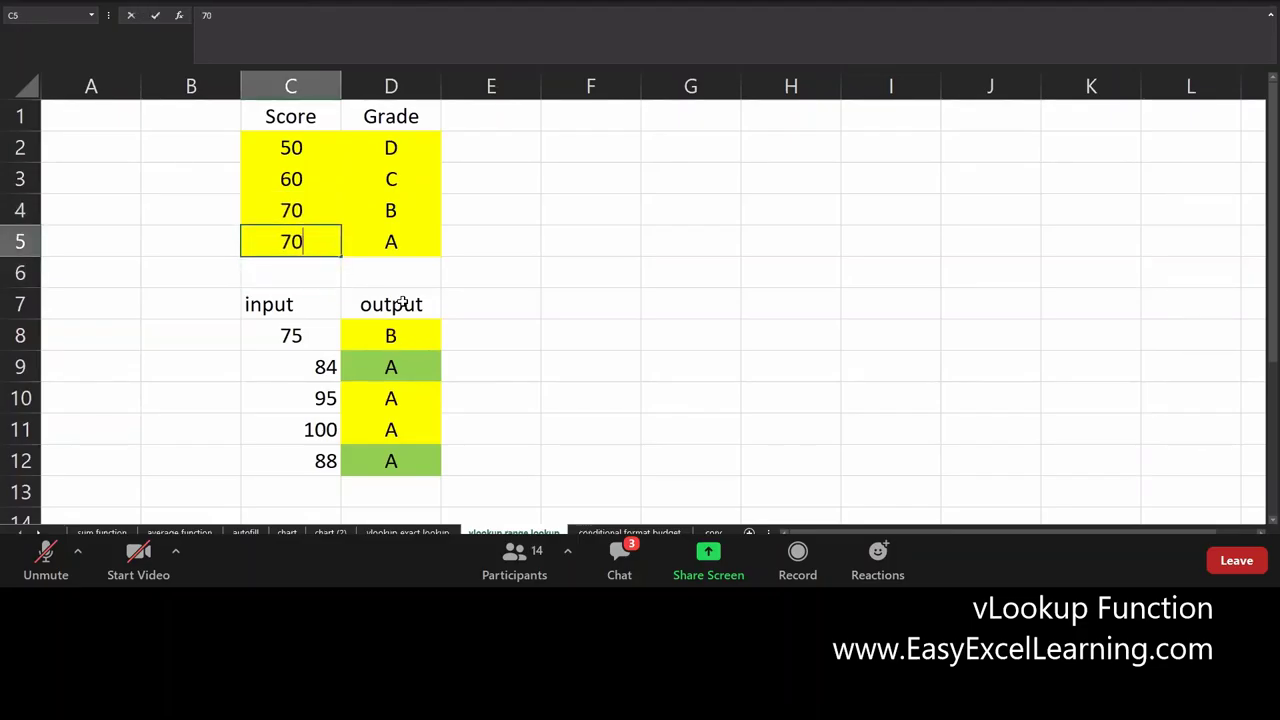
key(ctrl+Return)
key(Up)
text(60)
key(Up)
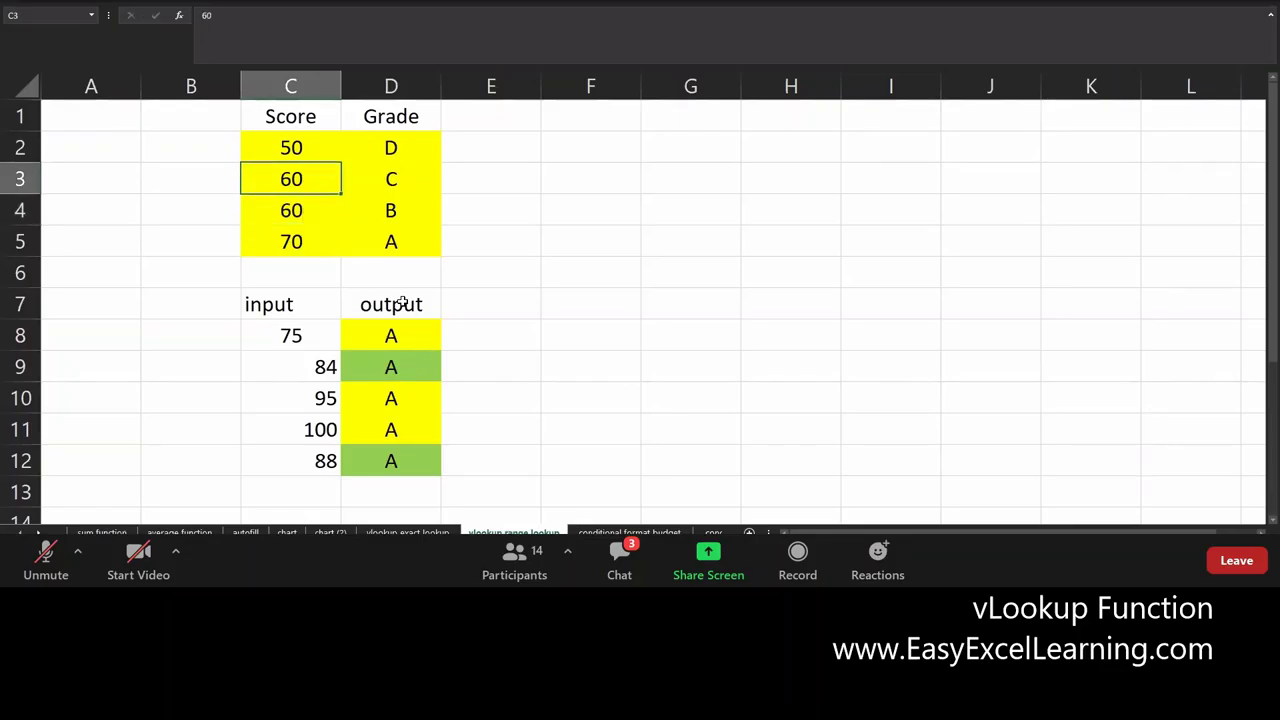
text(50)
key(Up)
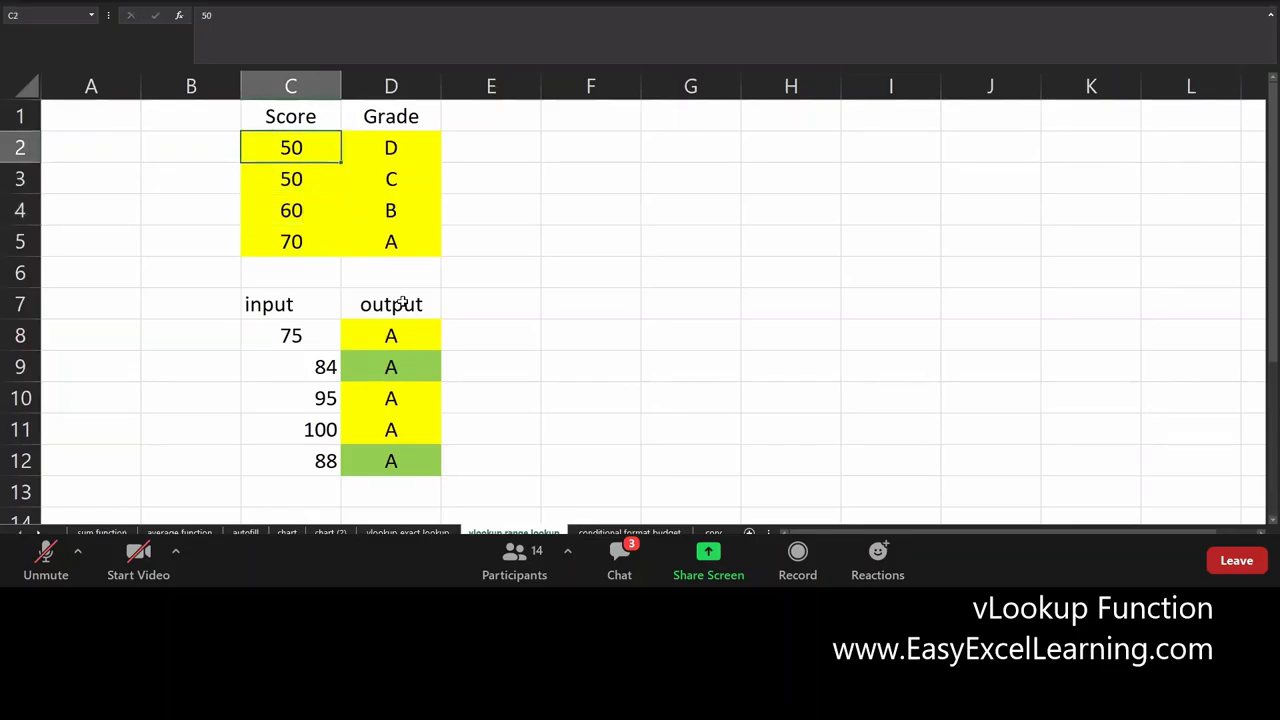
text(40)
key(Return)
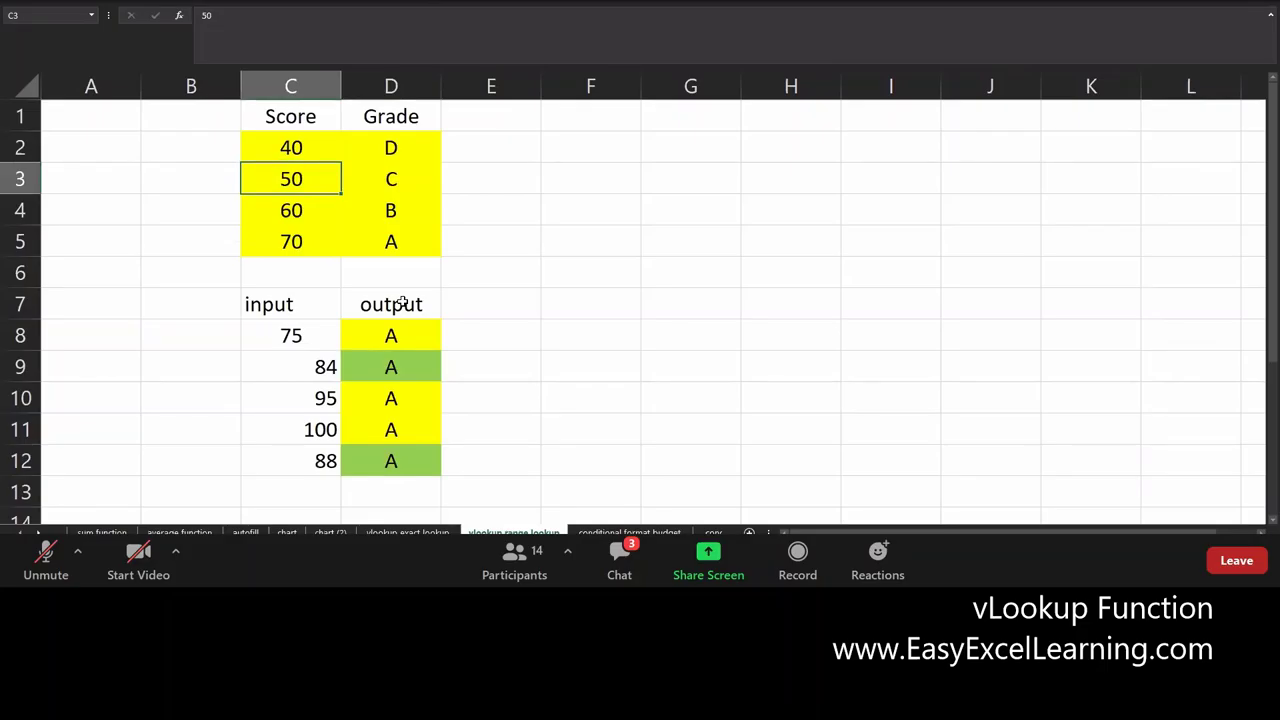
Set the upper thresholds to 95, 85 and 75 for grades A, B and C
key(Down)
key(Down)
key(Down)
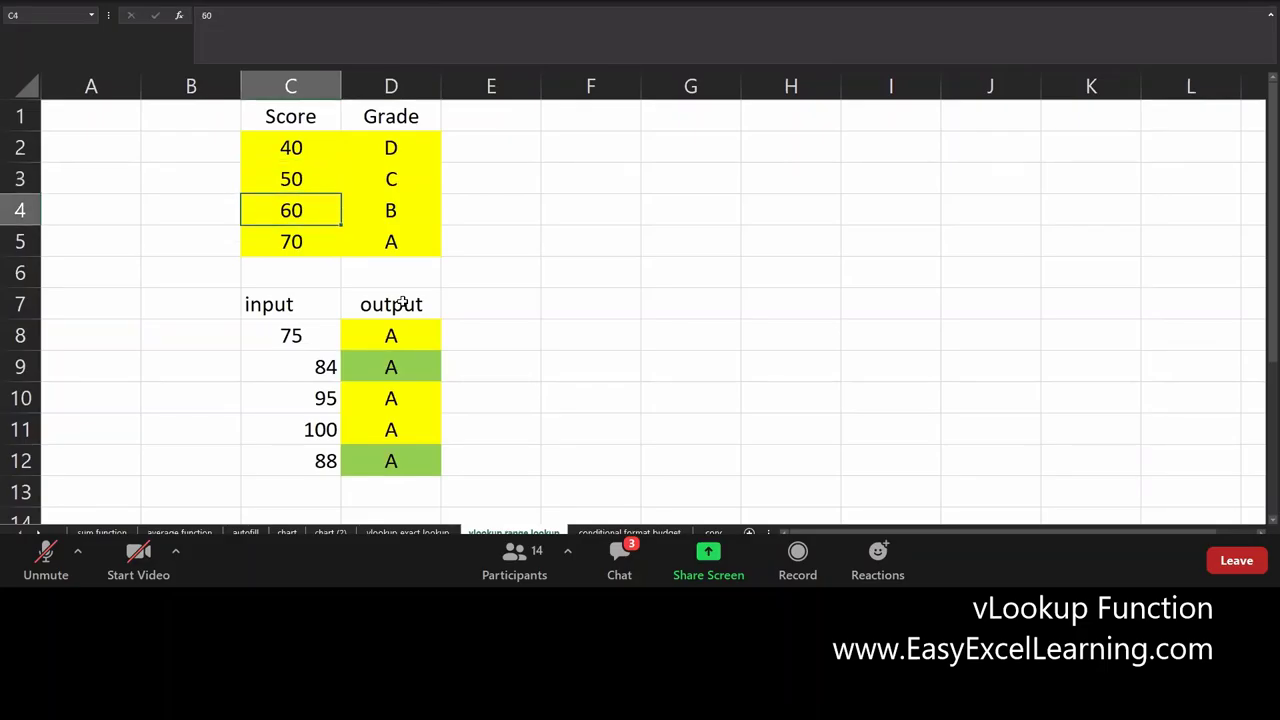
key(Up)
text(9)
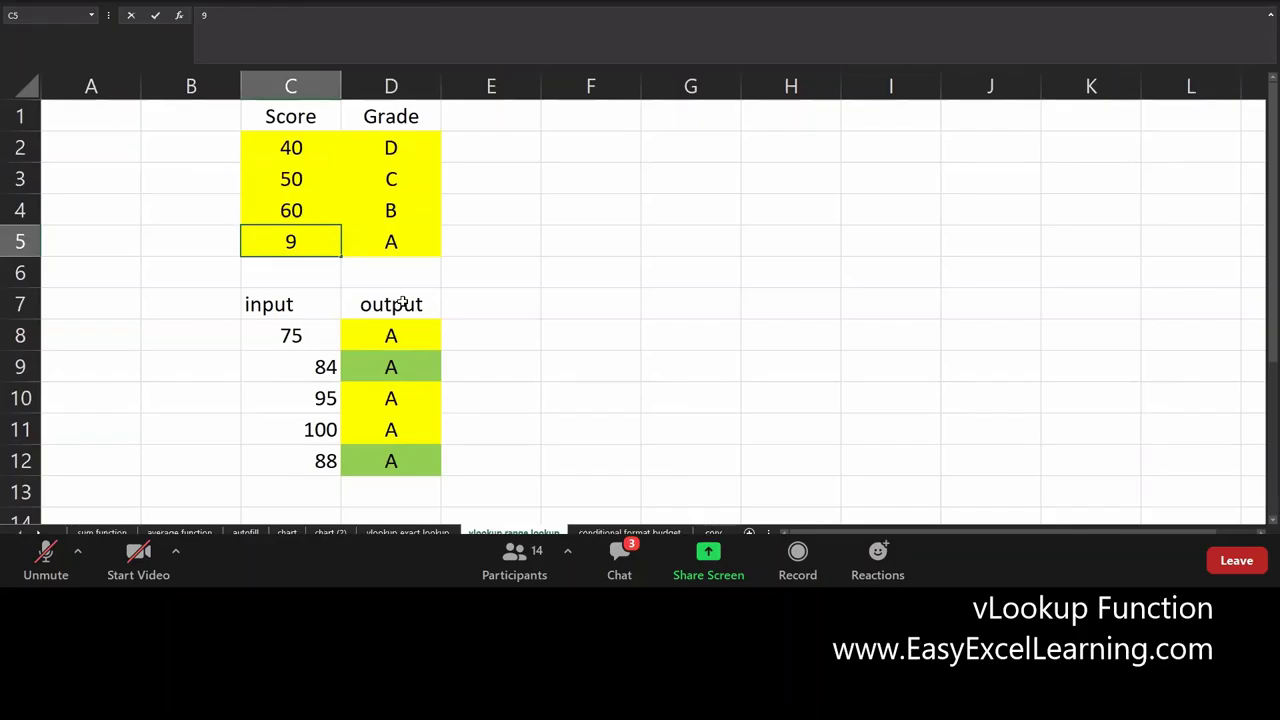
text(5)
key(Return)
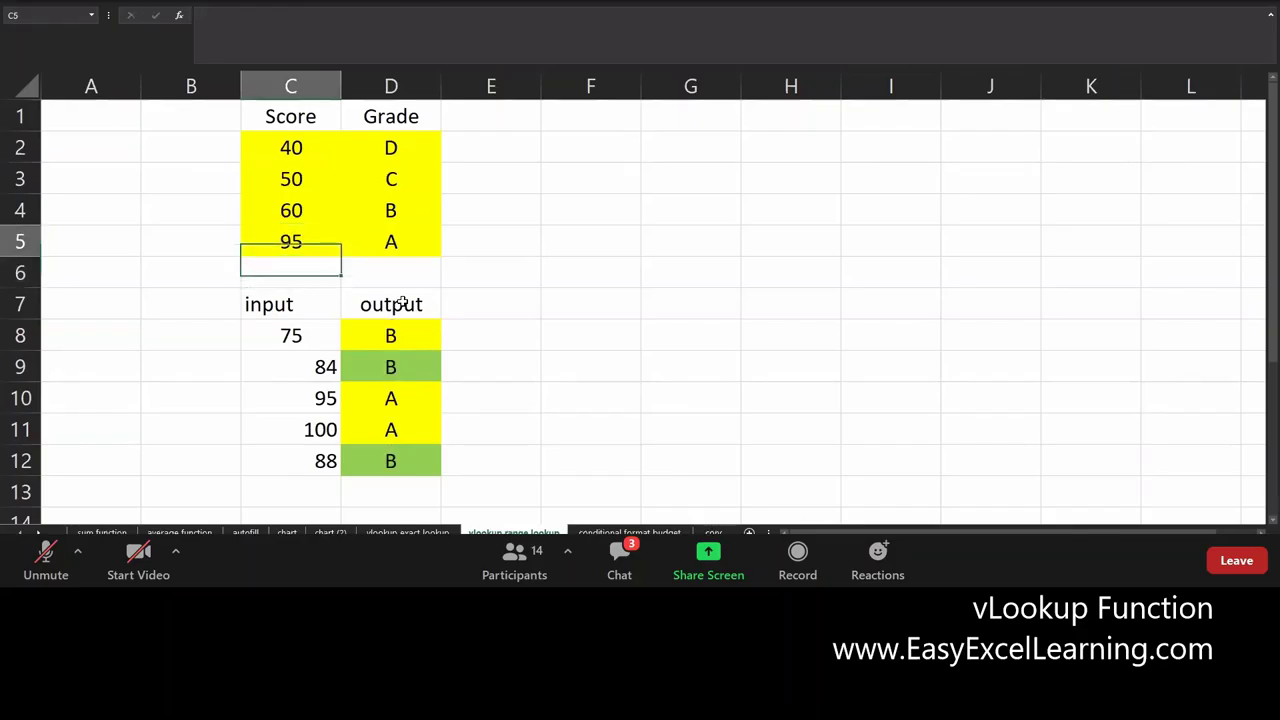
key(Up)
key(Up)
text(85)
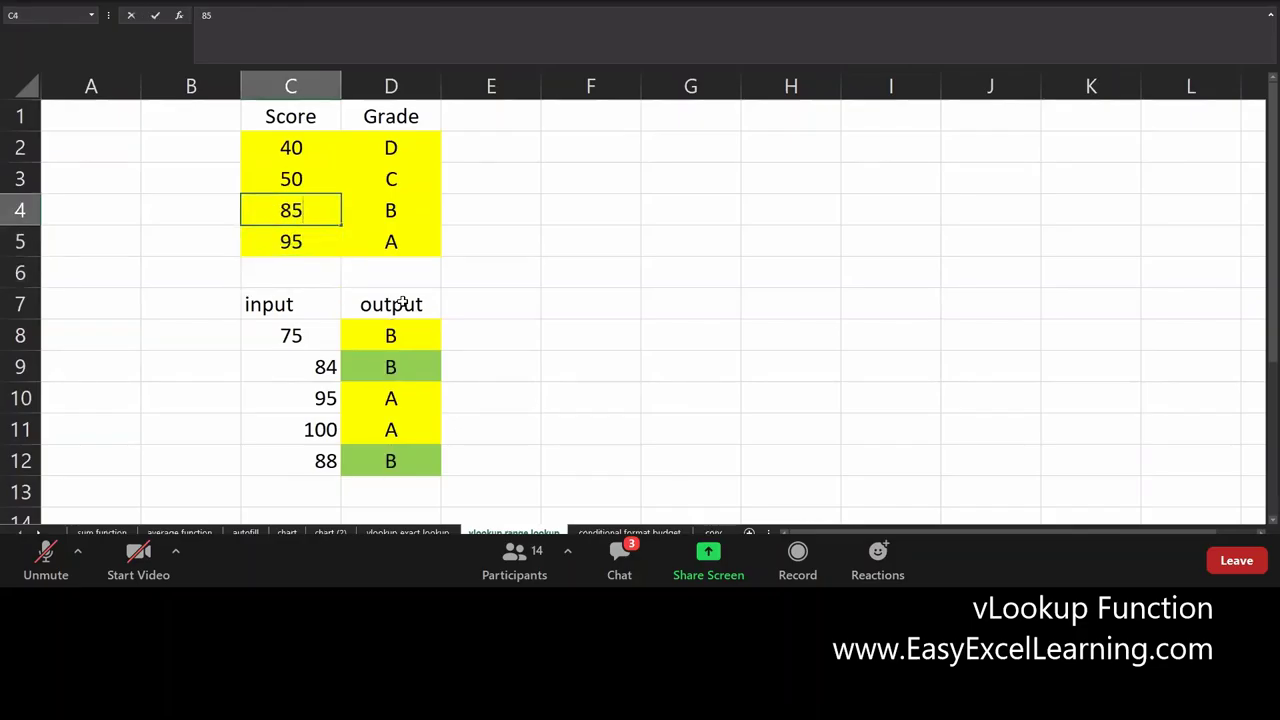
key(Return)
key(Up)
key(Up)
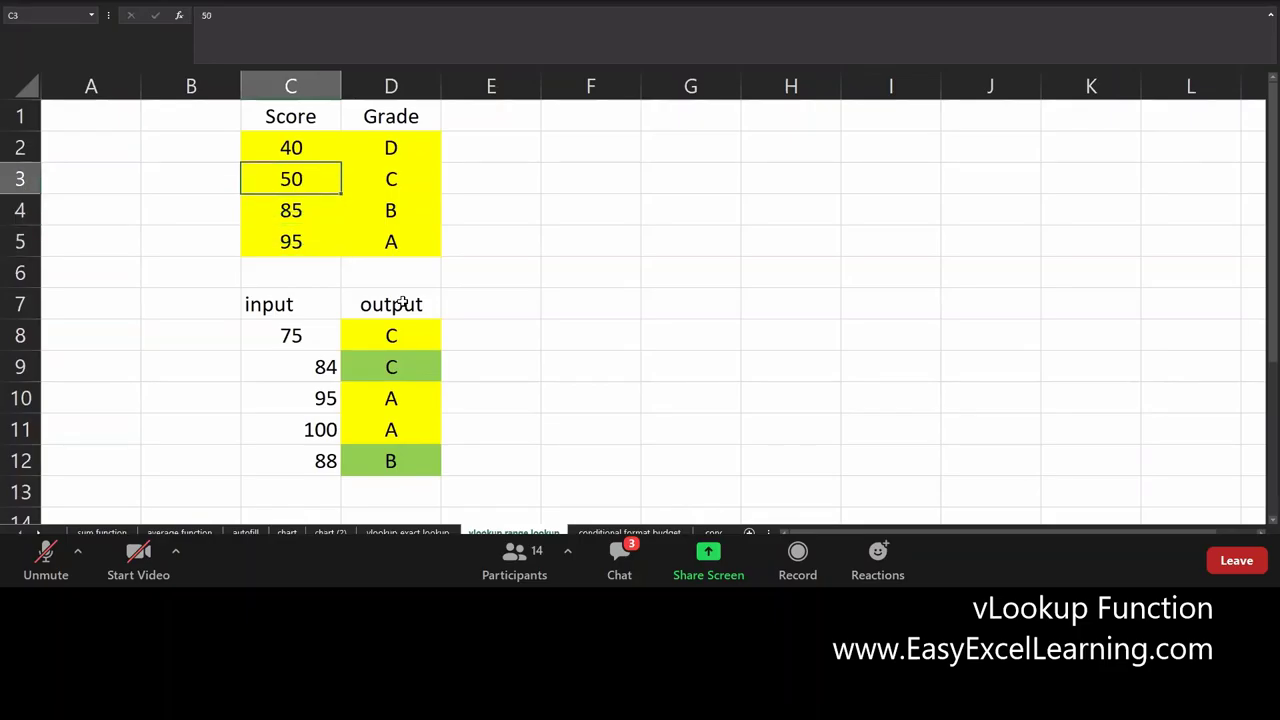
text(75)
key(Return)
key(Up)
key(Up)
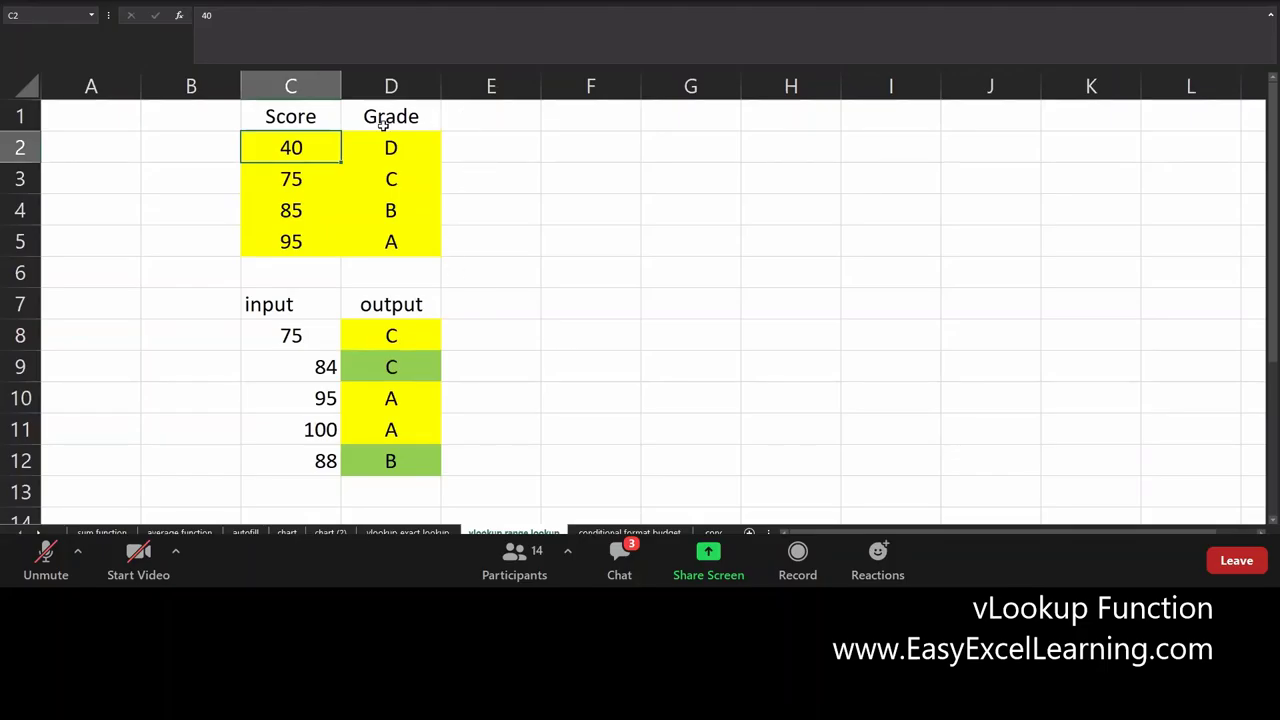
scroll(446, 436, down, 2)
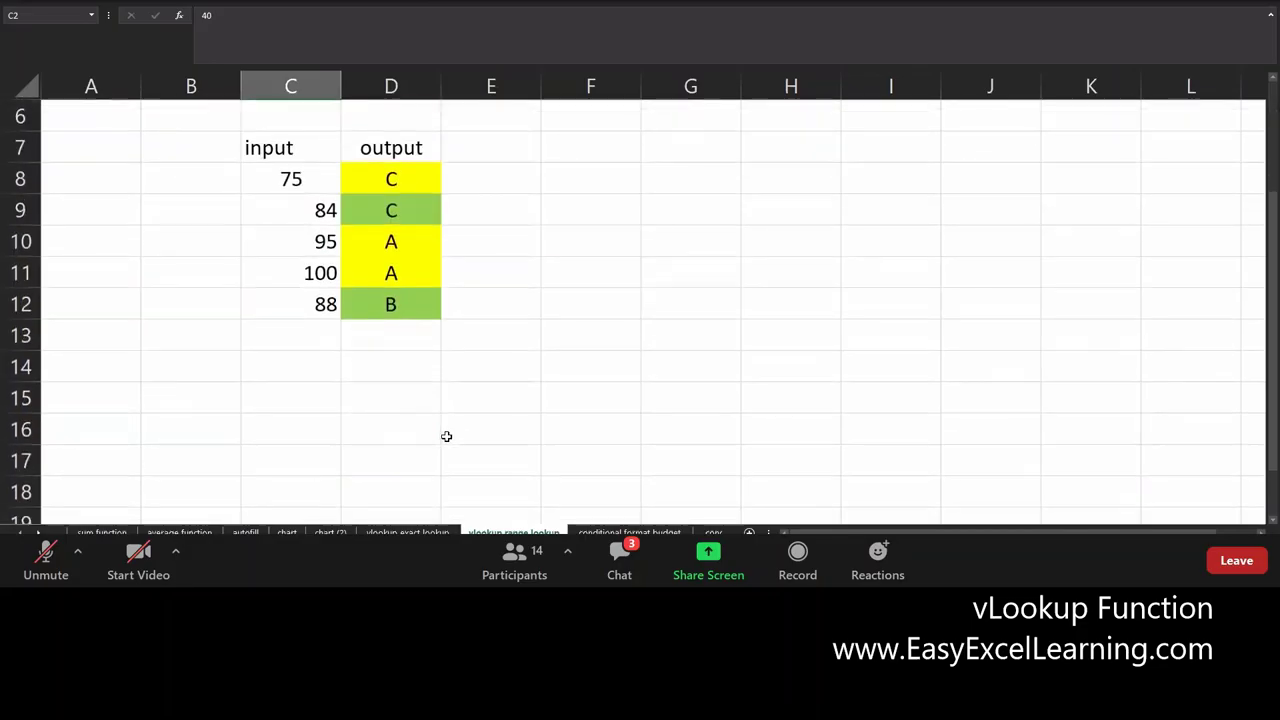
scroll(357, 480, up, 2)
scroll(343, 494, down, 2)
scroll(524, 266, up, 2)
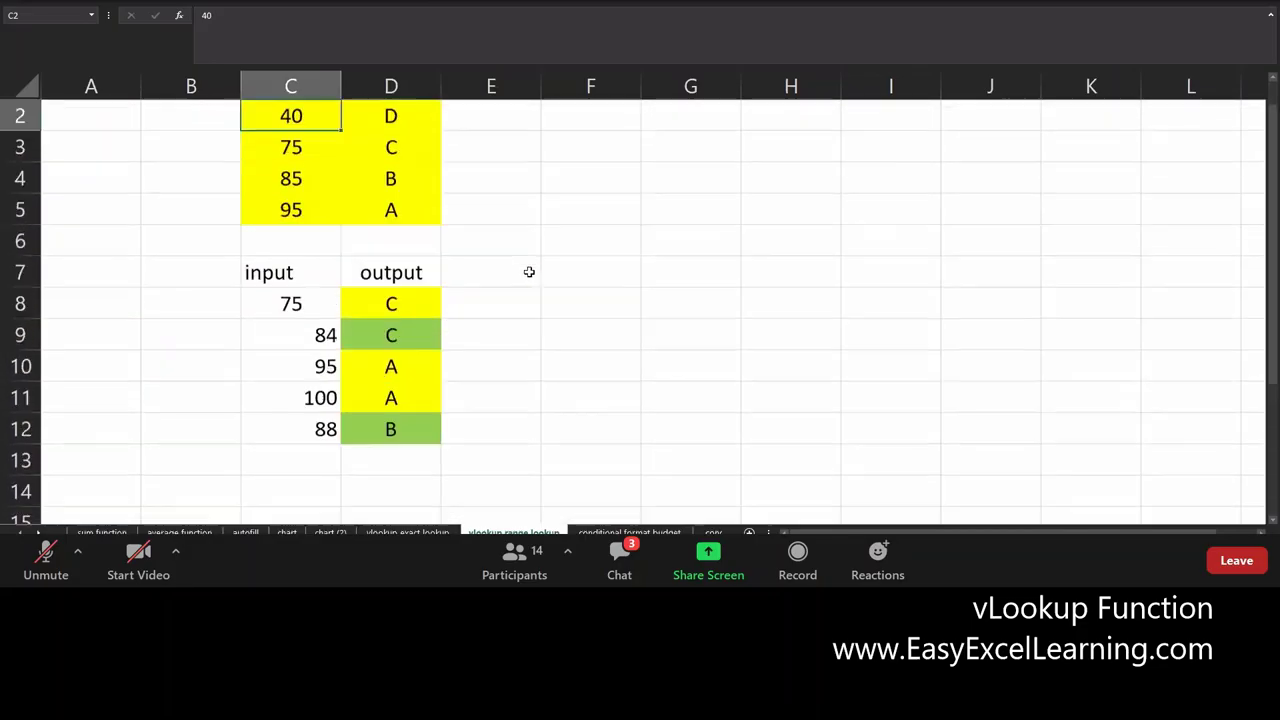
Add the heading 'input' in G7 with grades A, C, D, A, B below it
click(668, 303)
text(inou)
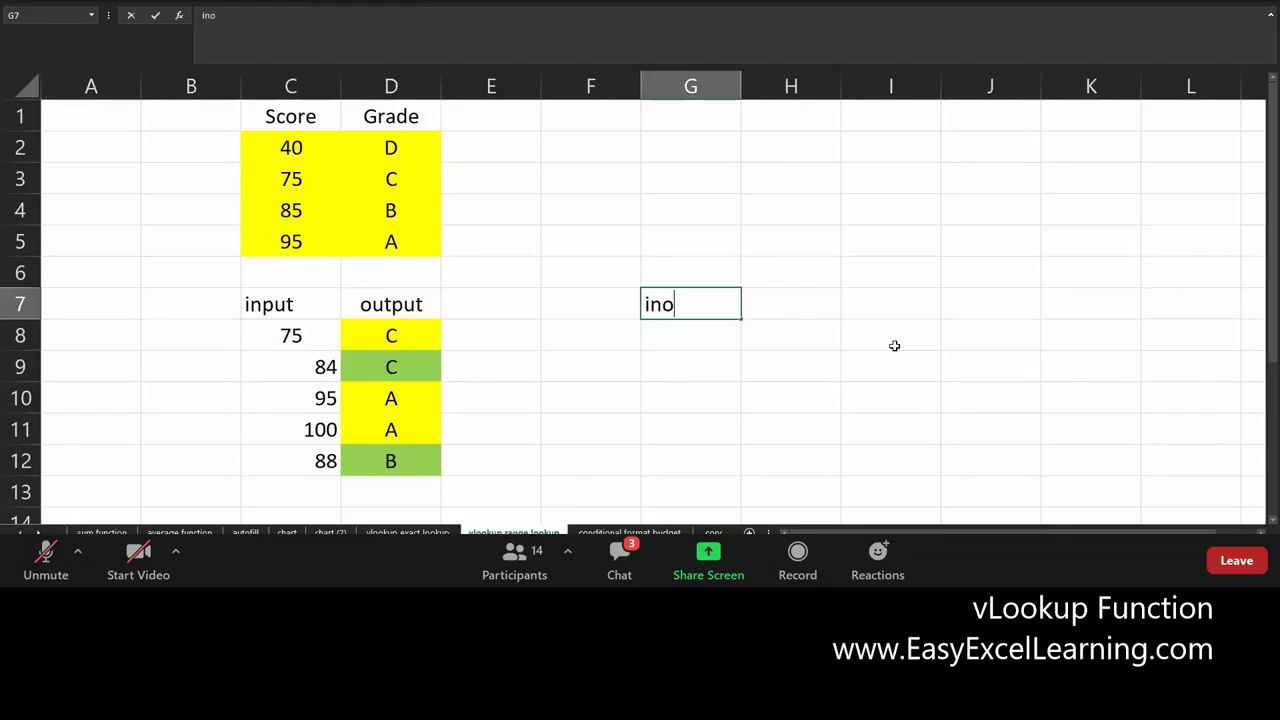
key(BackSpace)
key(BackSpace)
text(put)
key(Return)
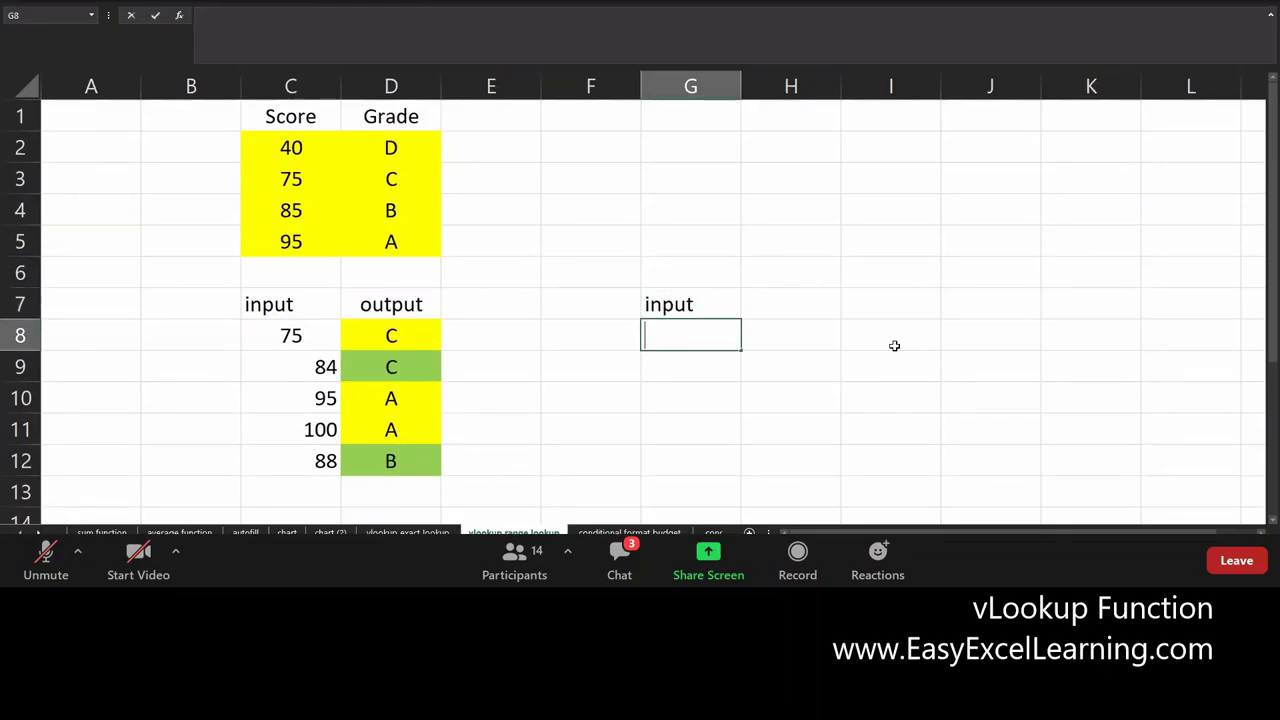
text(A)
key(Return)
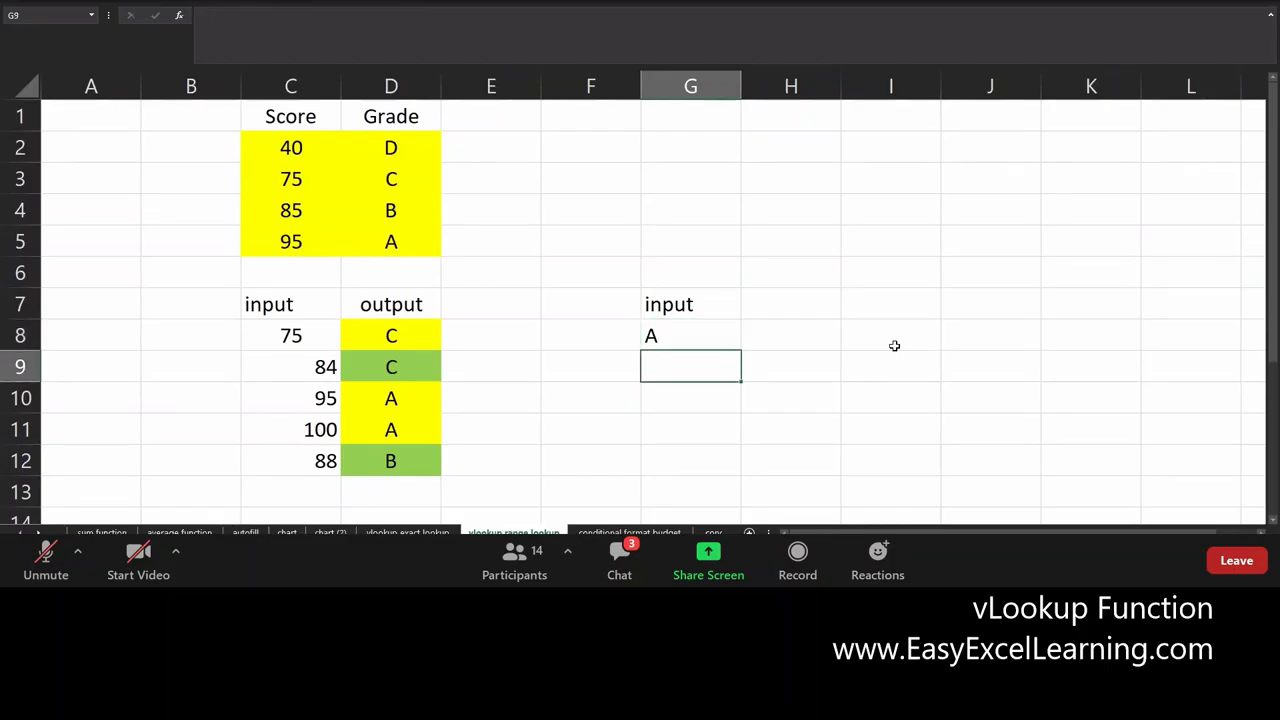
text(C)
key(Return)
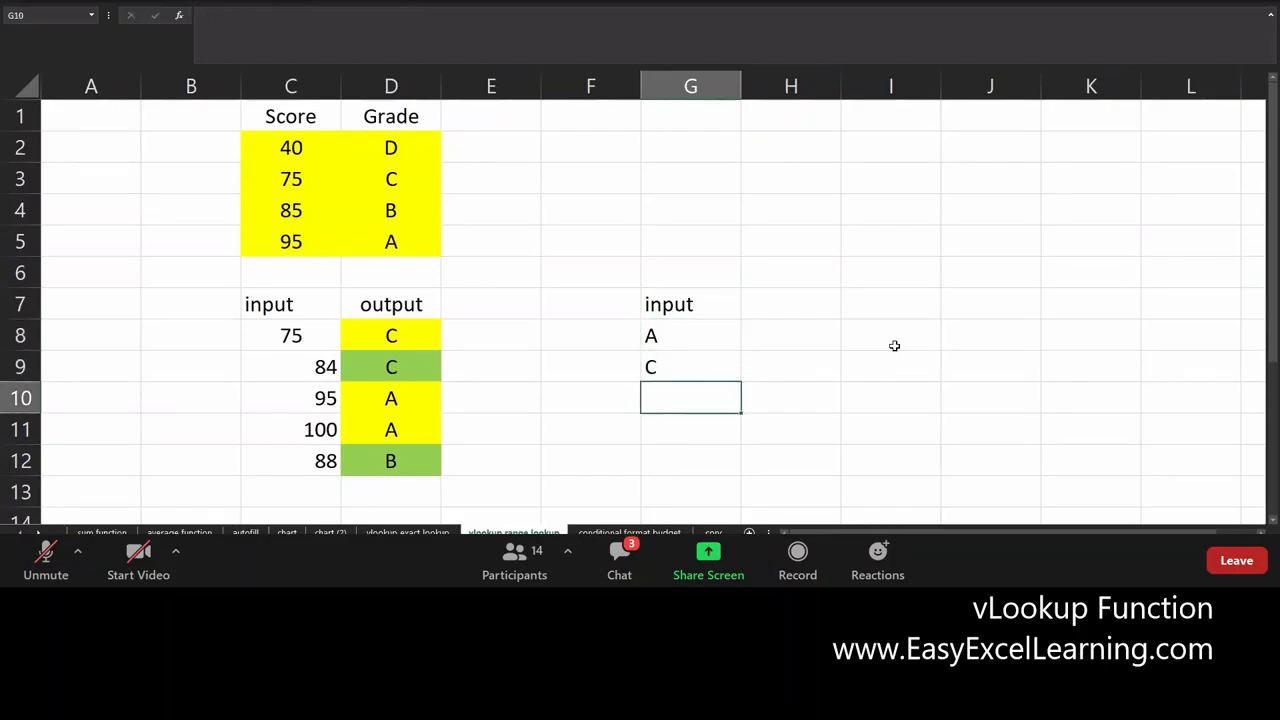
text(D)
key(Return)
text(A)
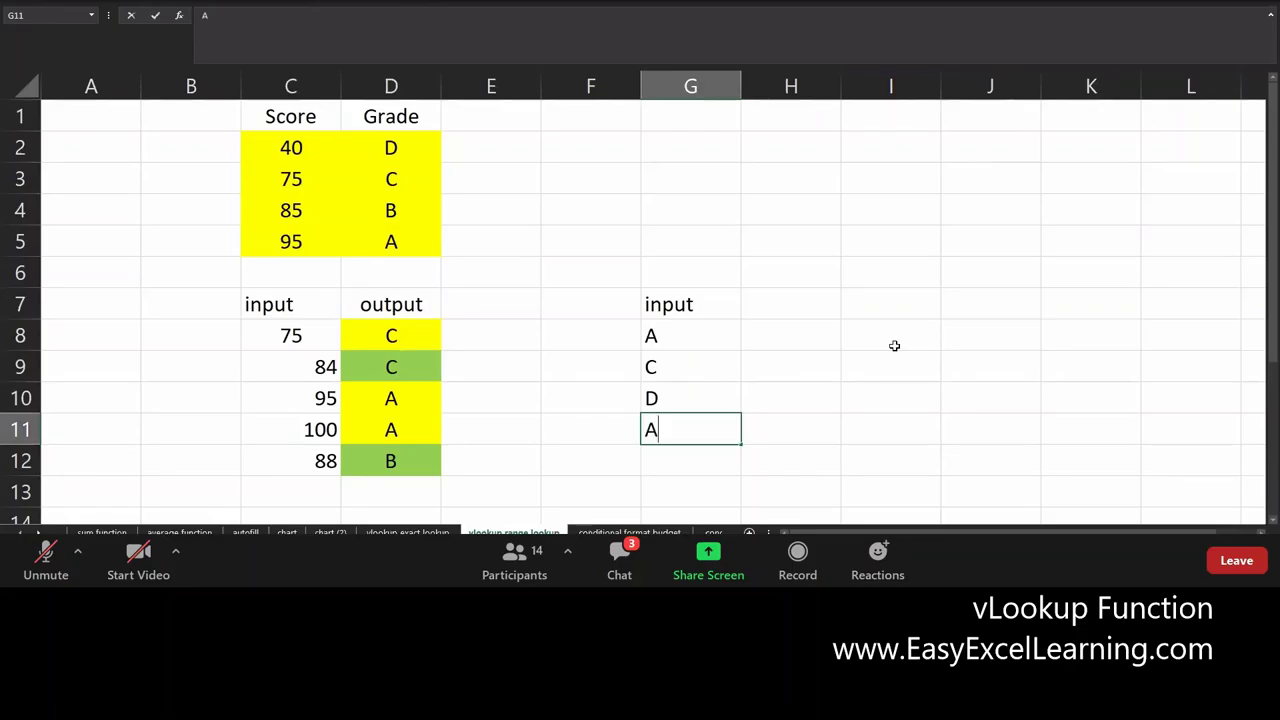
key(Return)
text(B)
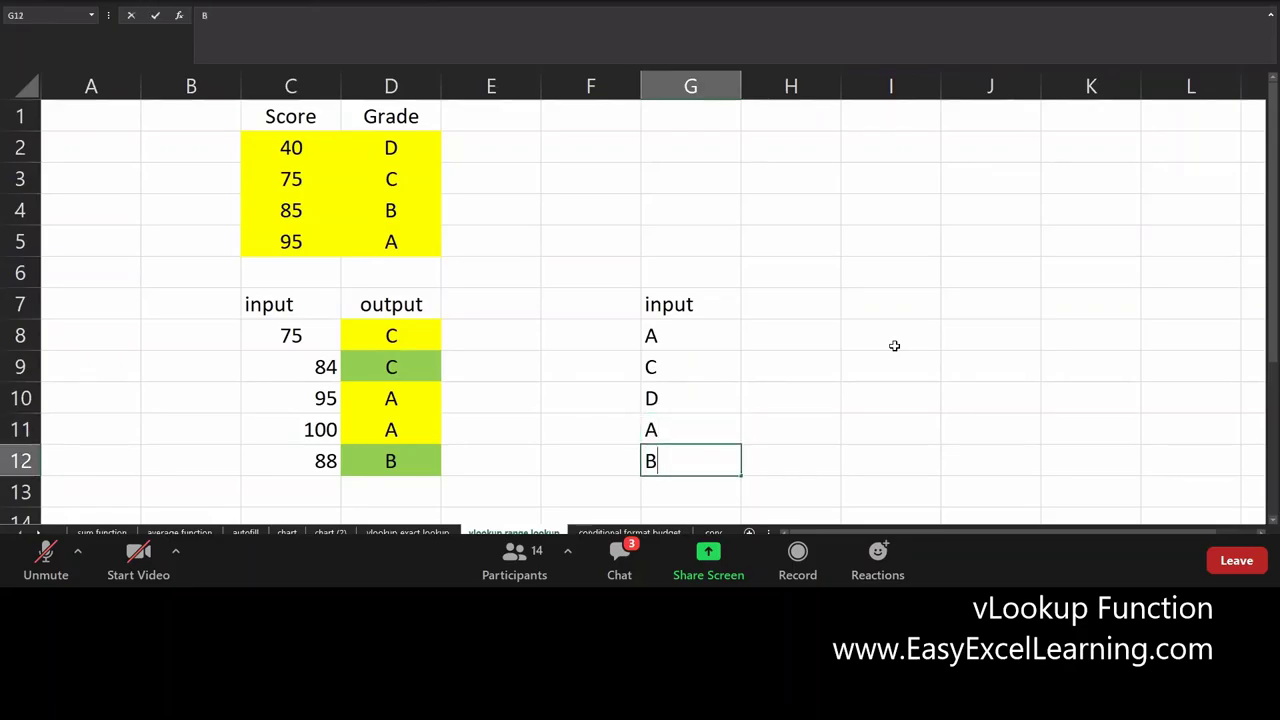
key(Up)
key(Up)
key(Up)
key(Up)
key(Up)
Enter the heading 'output to numerical value' in H7
key(Right)
text(Out)
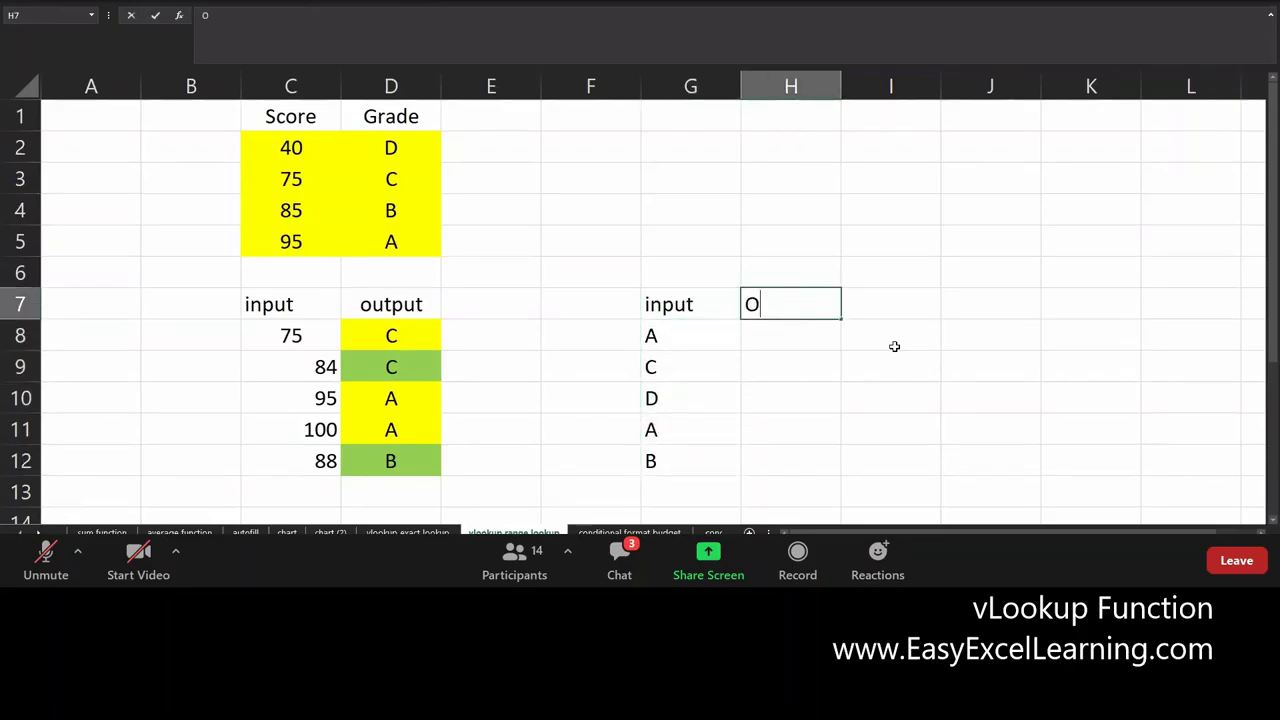
key(BackSpace)
key(BackSpace)
key(BackSpace)
text(output to)
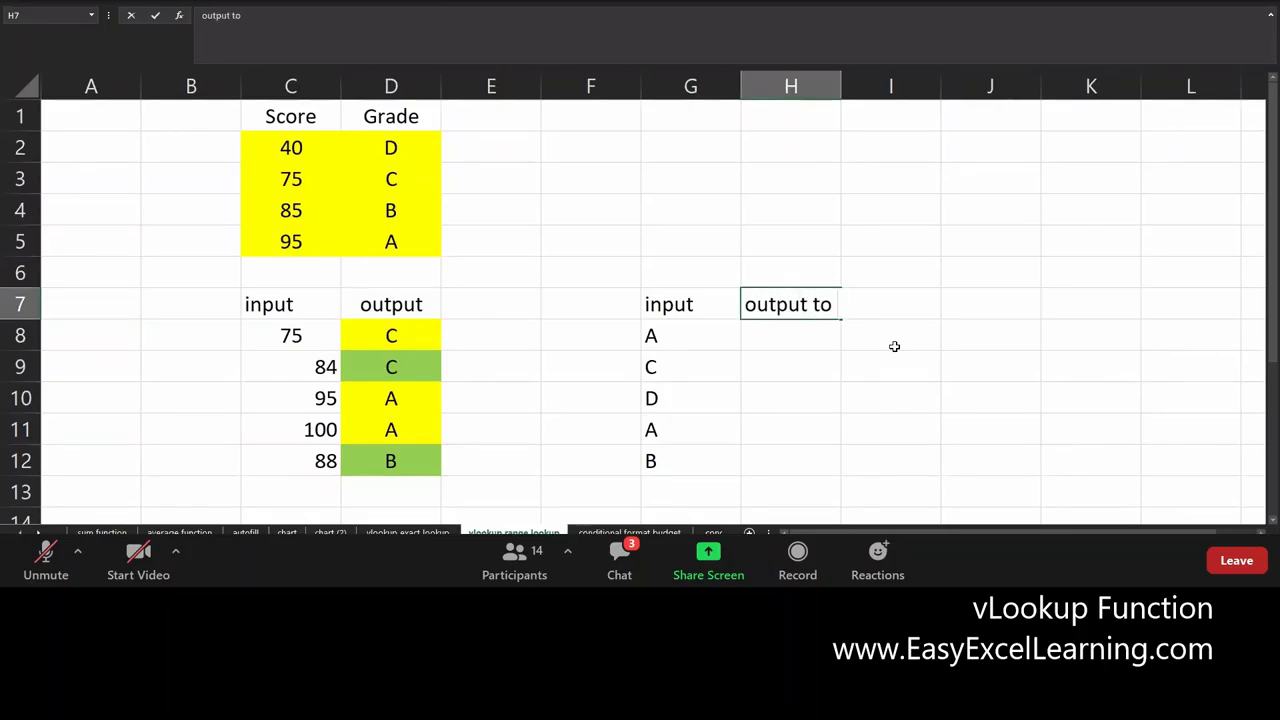
text( numerical )
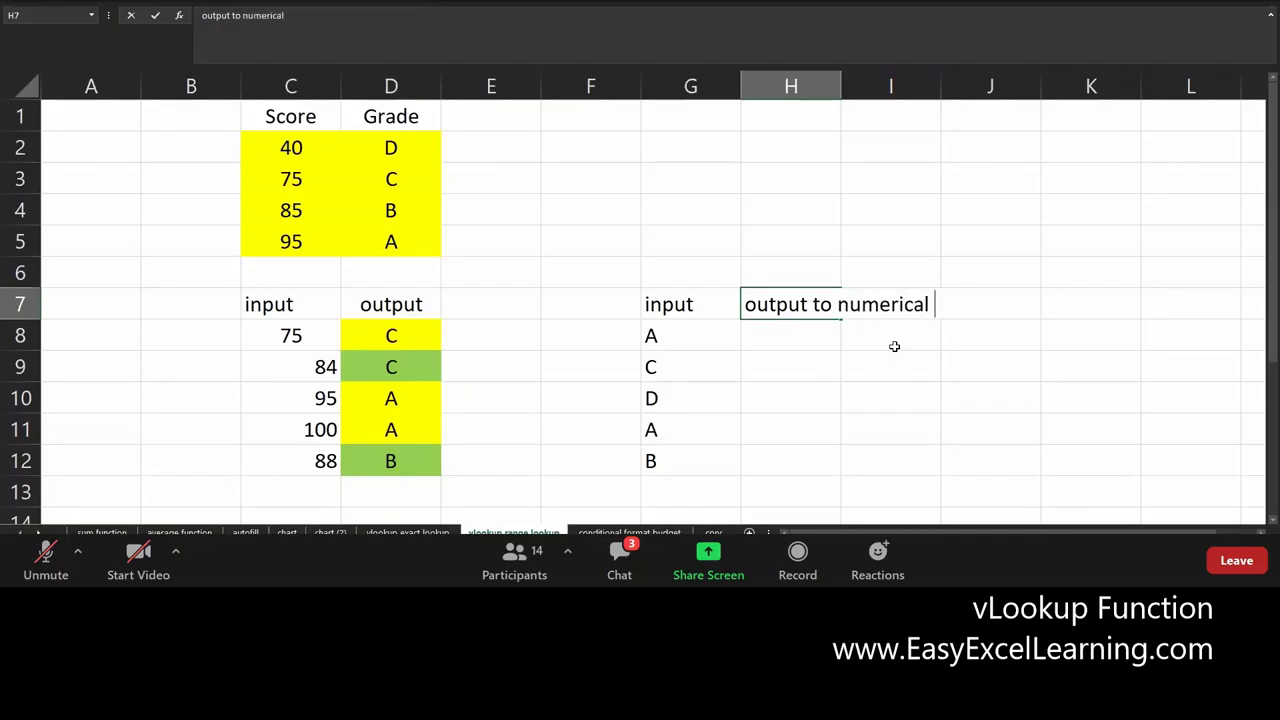
text(value)
key(Return)
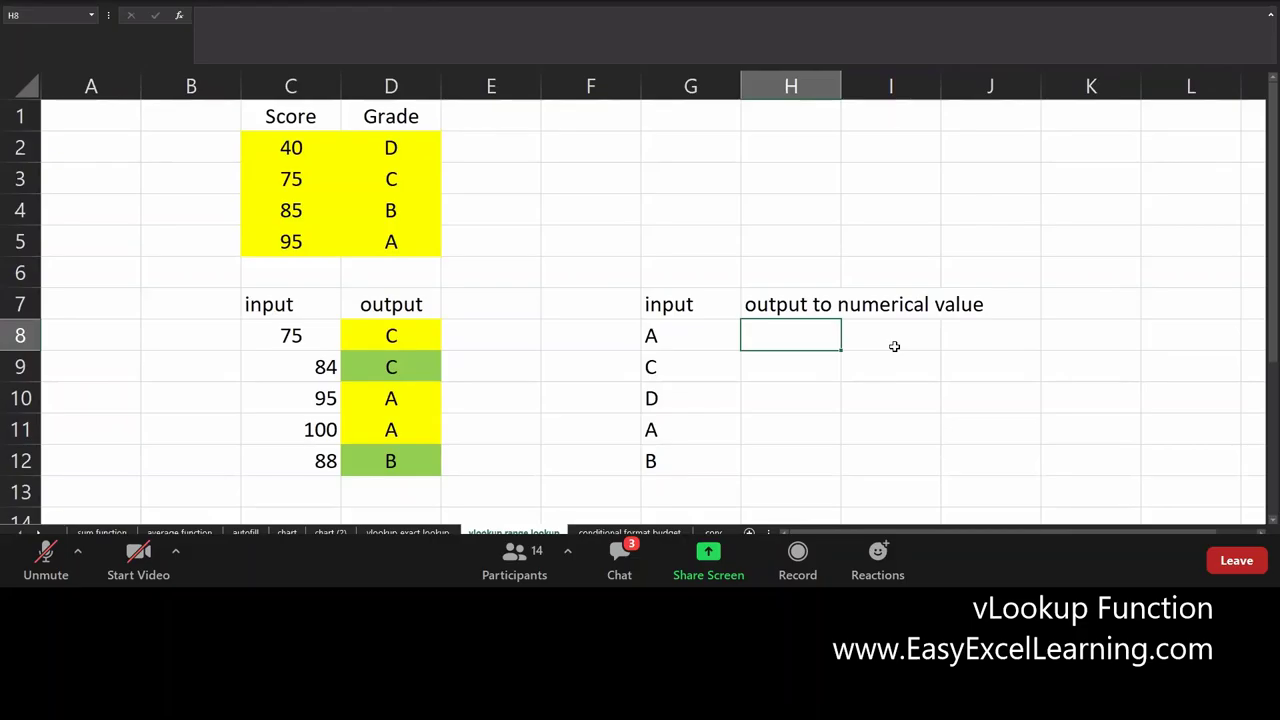
double_click(841, 87)
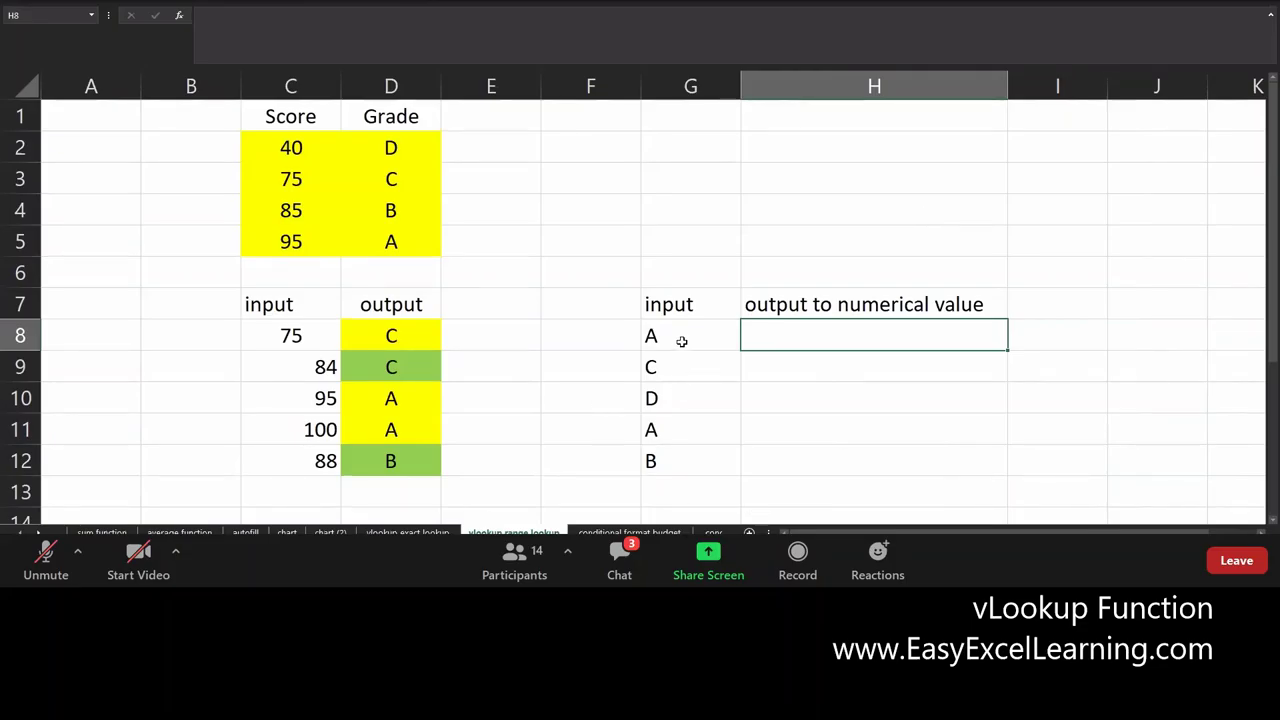
drag(680, 343, 677, 463)
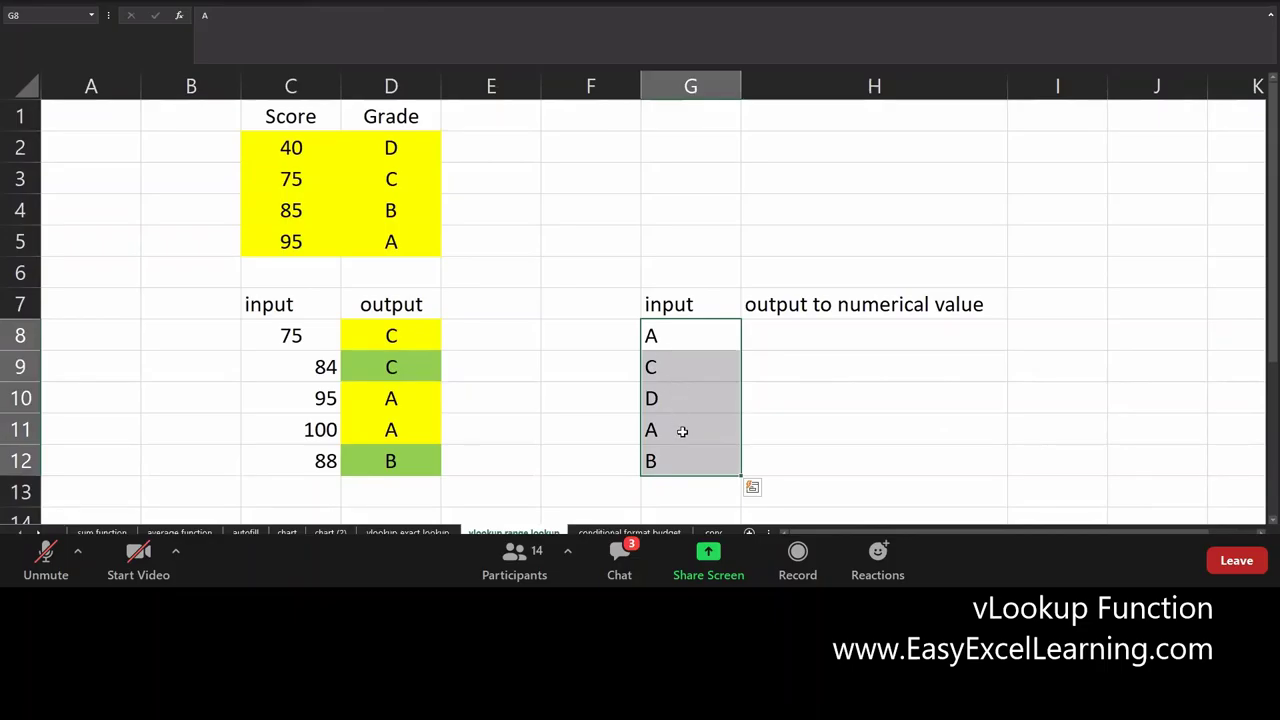
click(769, 334)
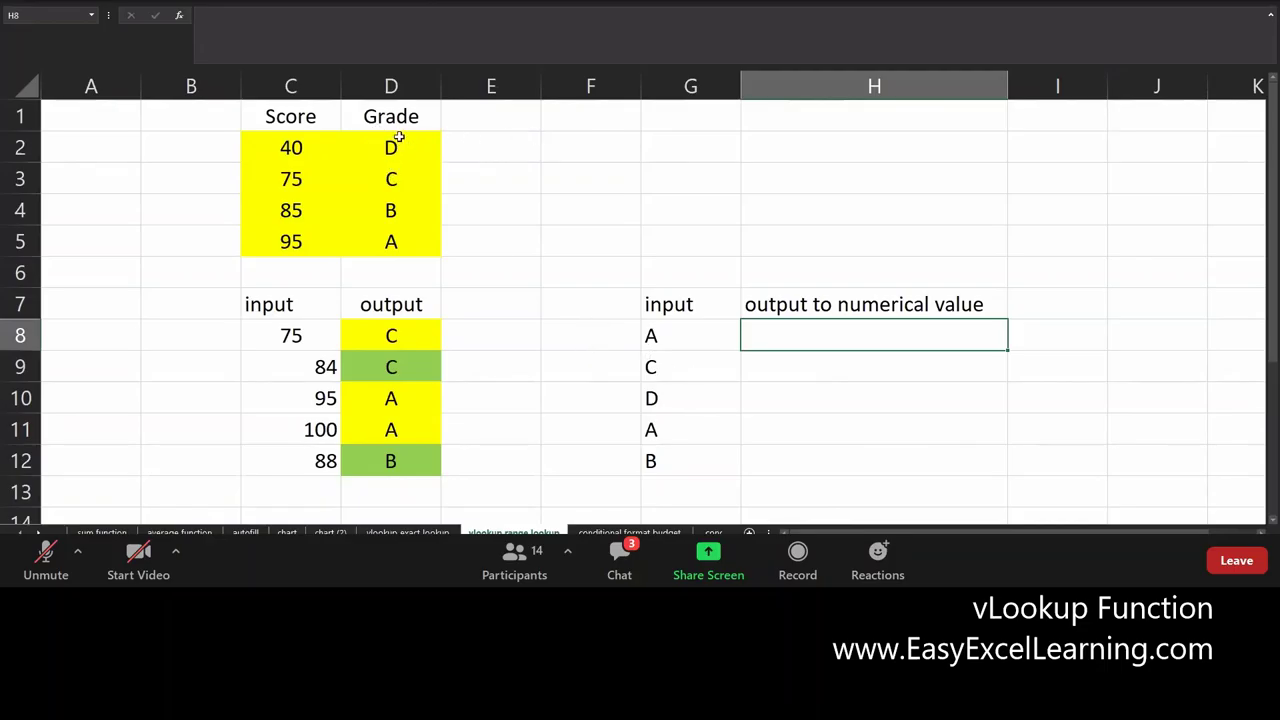
drag(398, 146, 404, 241)
click(486, 229)
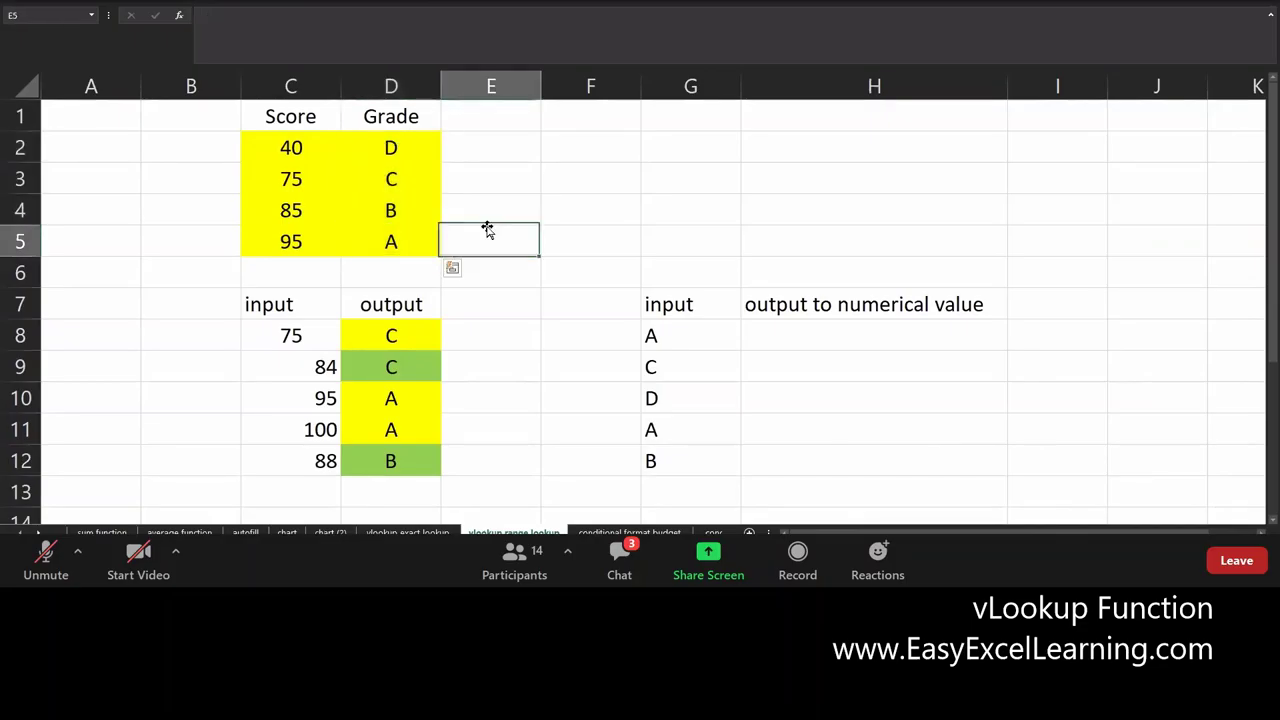
click(465, 114)
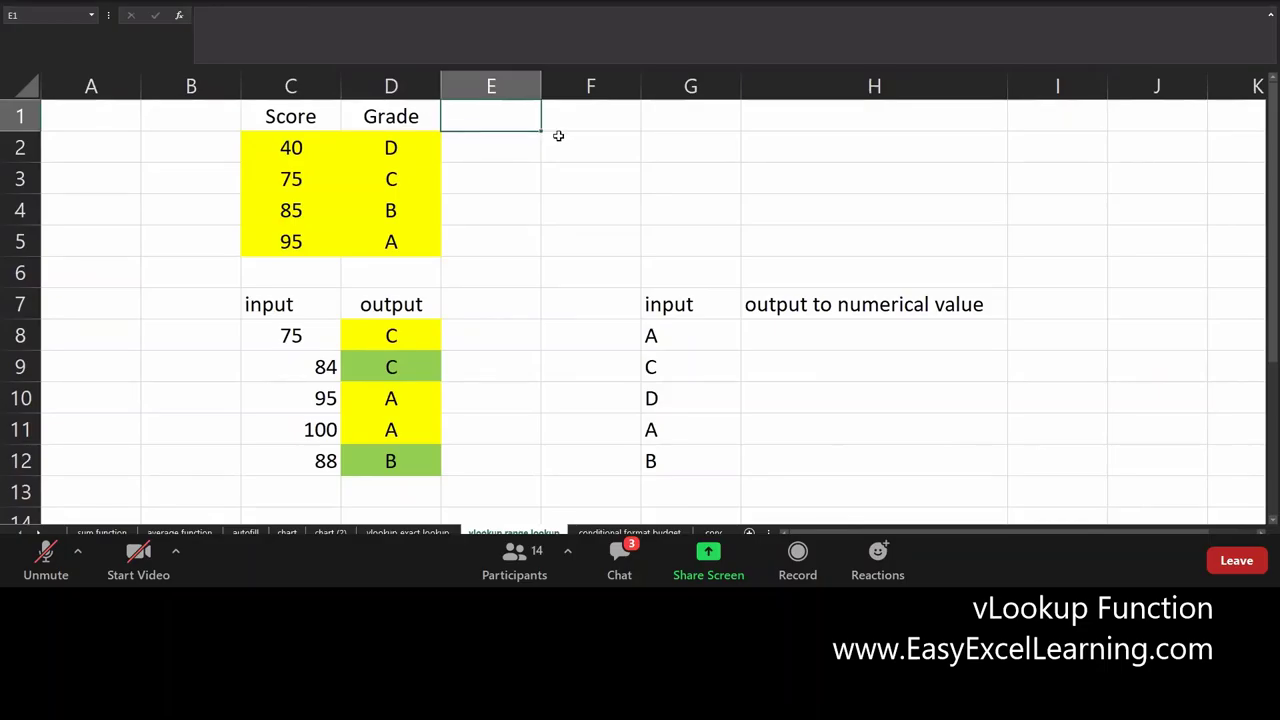
Add a widened 'Numerical Value' column E filled with =C2 formulas down to E5
text(Numerica)
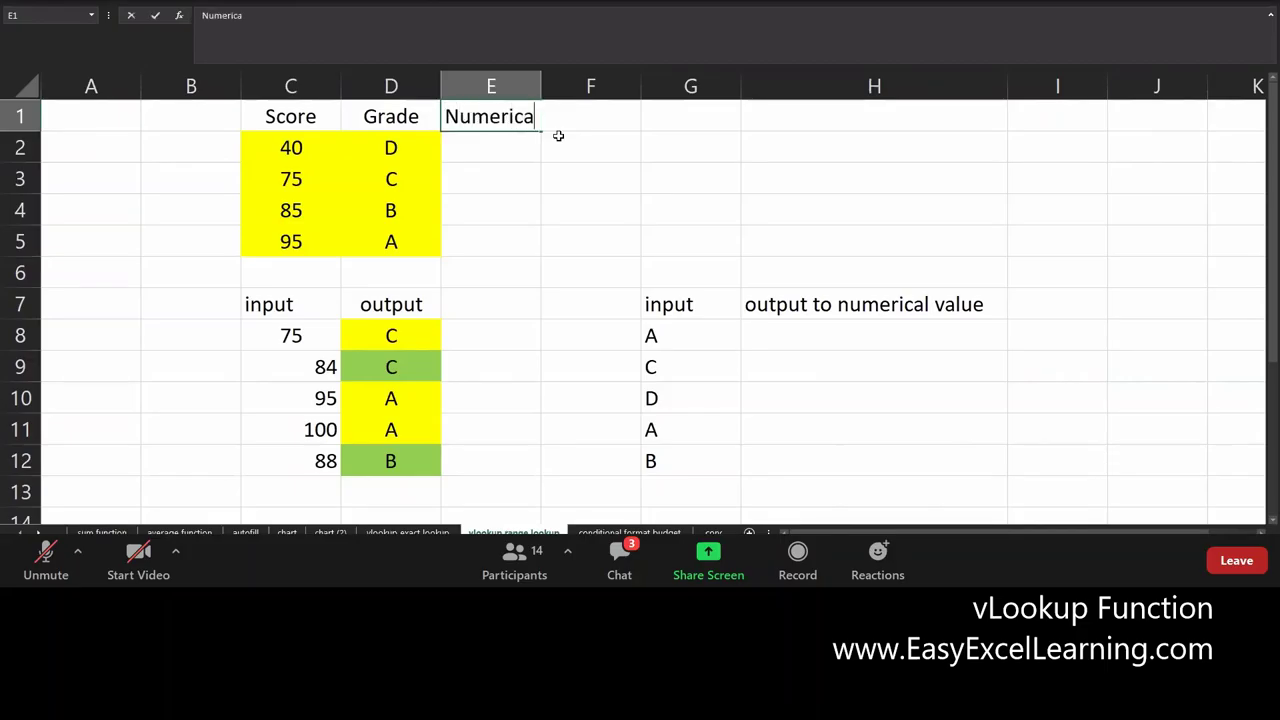
text(l Value)
key(Return)
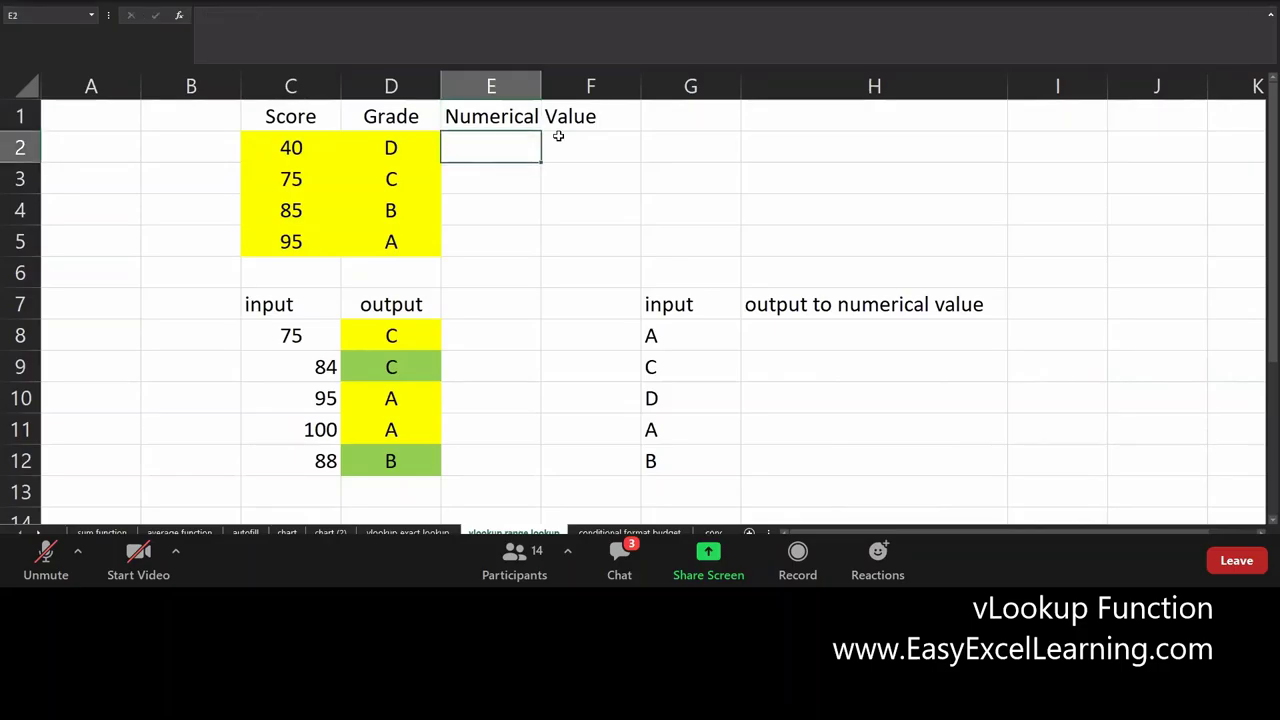
drag(545, 86, 621, 86)
drag(286, 147, 352, 232)
key(ctrl+c)
click(506, 149)
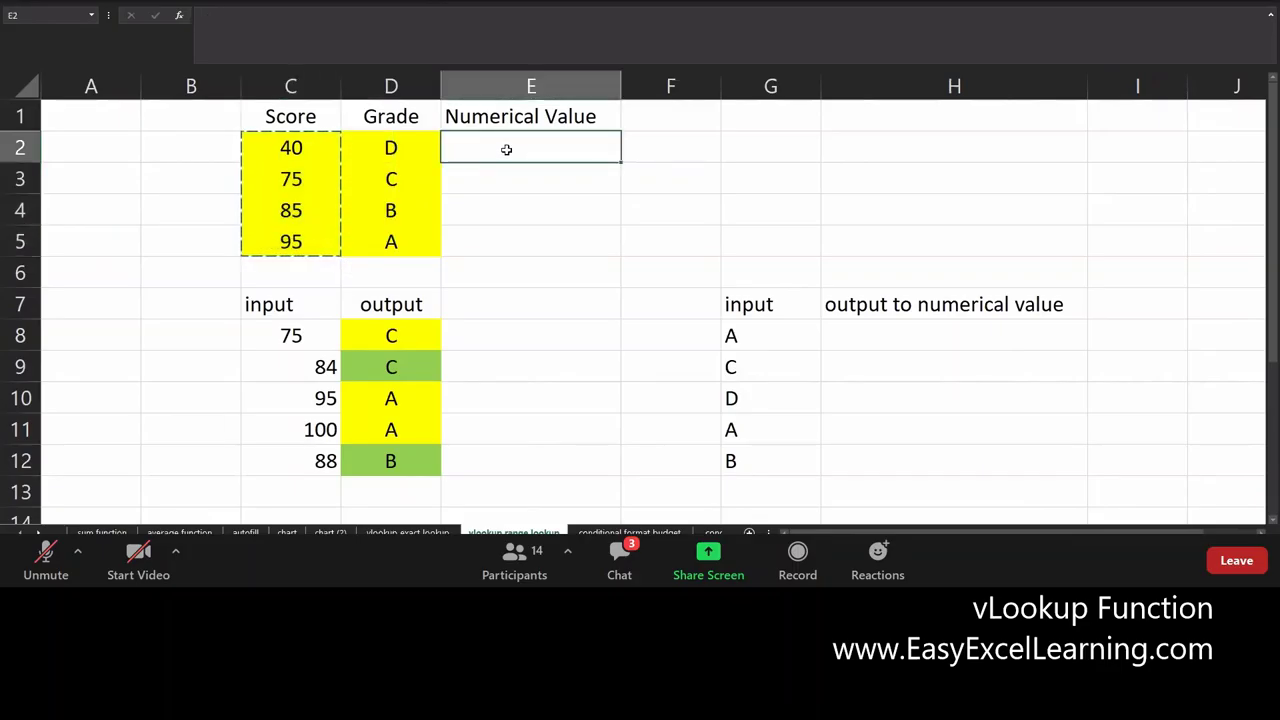
key(ctrl+v)
click(535, 150)
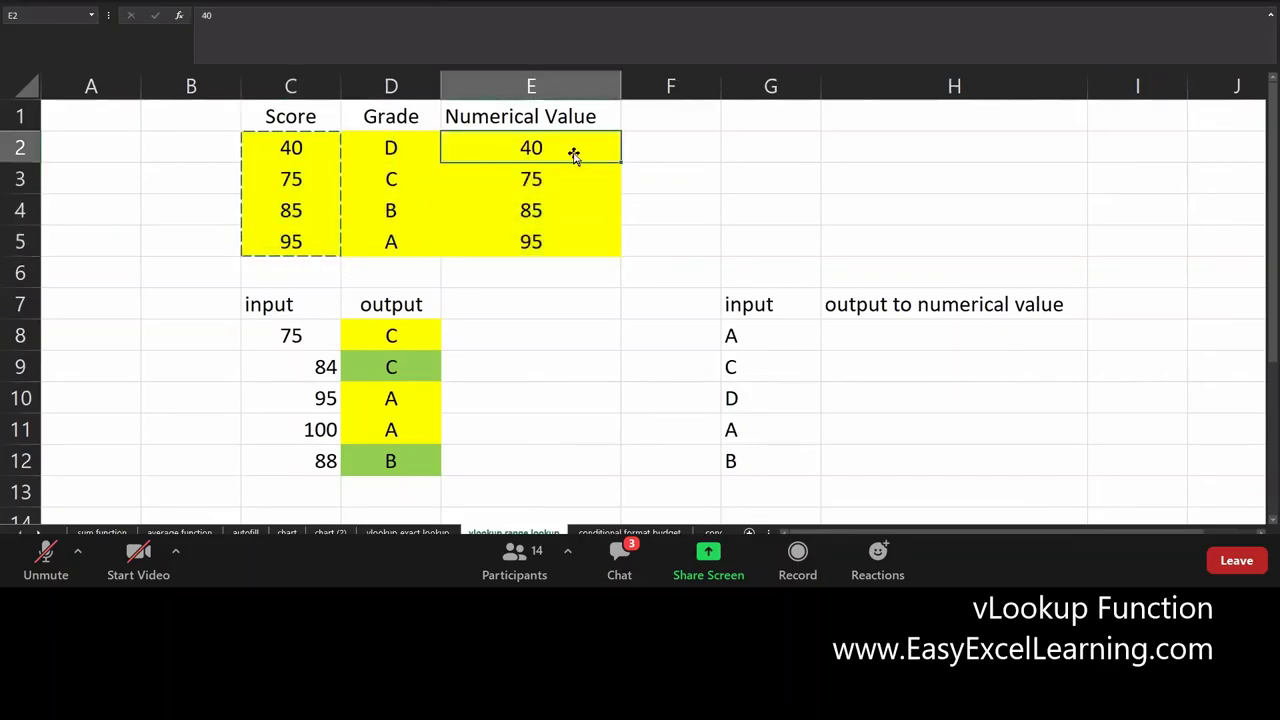
text(=)
key(Left)
key(Left)
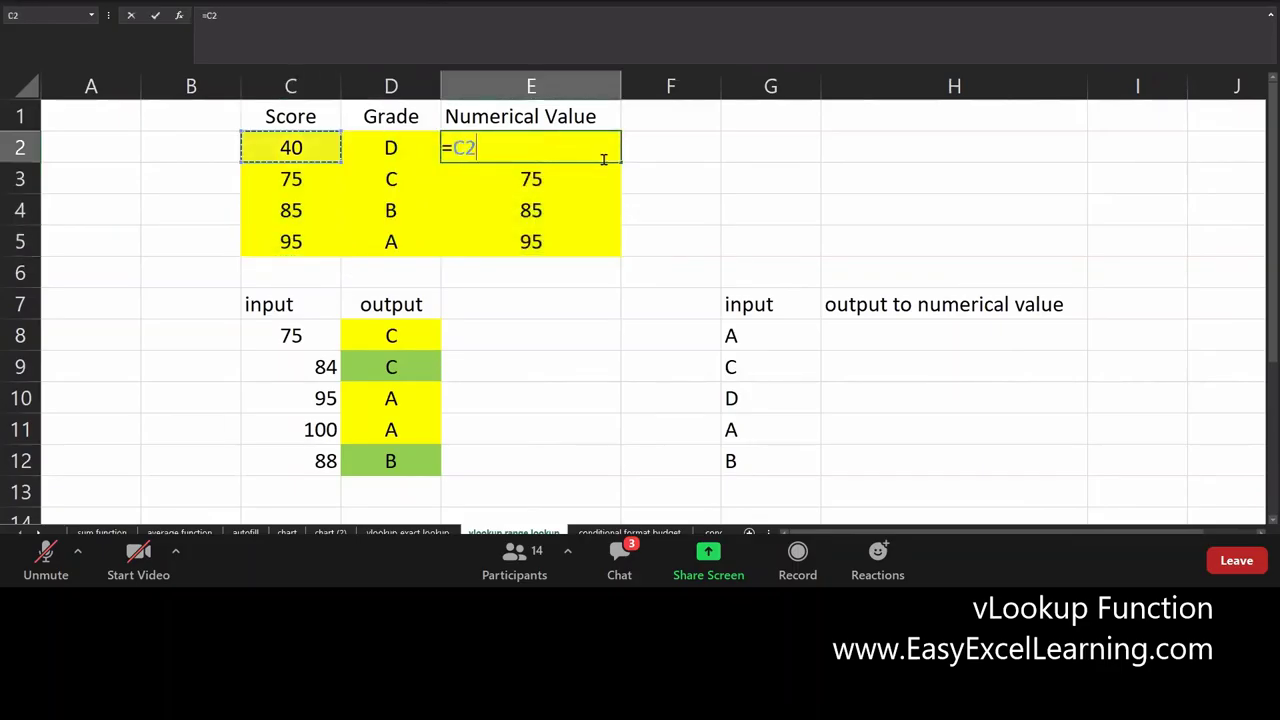
key(ctrl+Return)
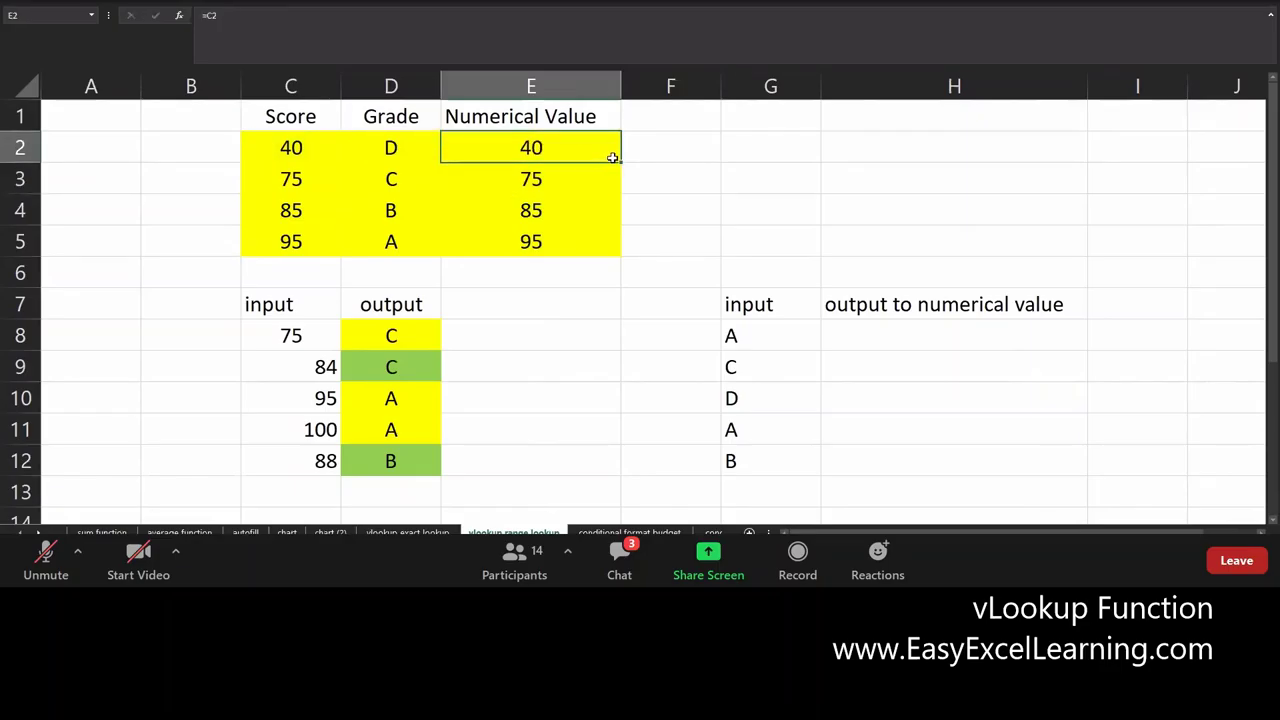
double_click(619, 160)
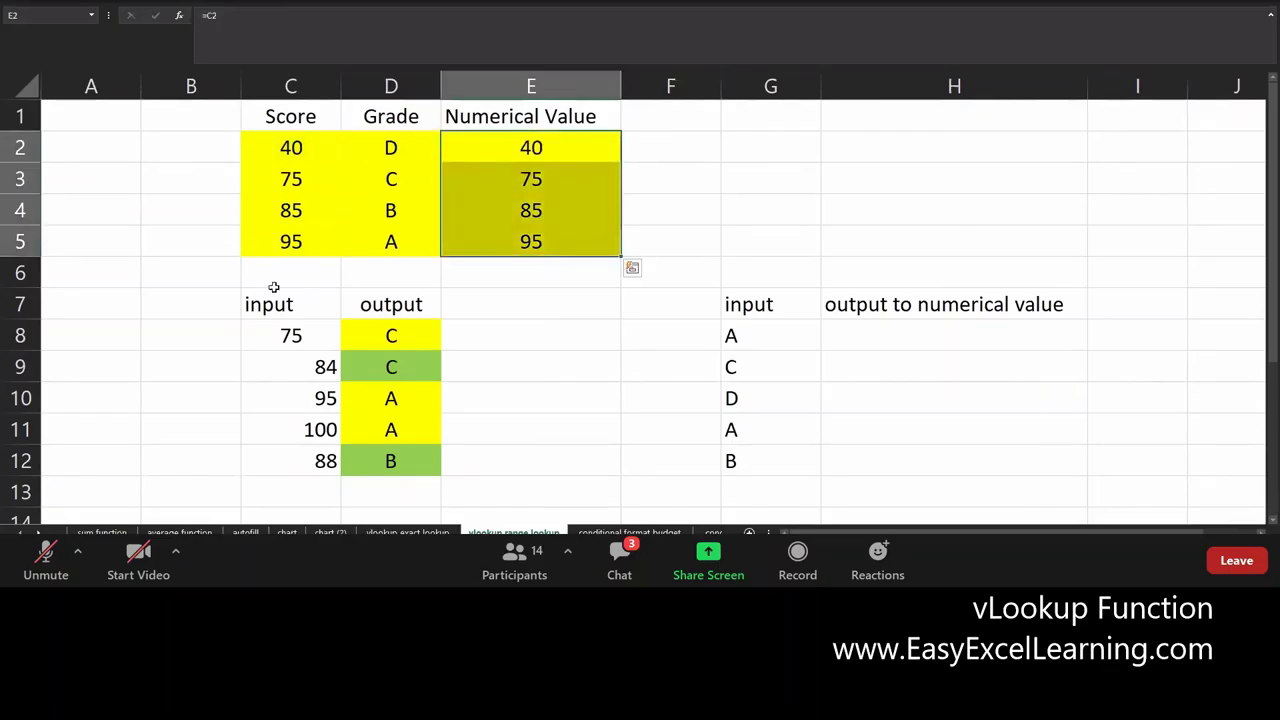
Change the scores in C5 up to C2 to 90, 80, 70 and 60
click(334, 246)
text(90)
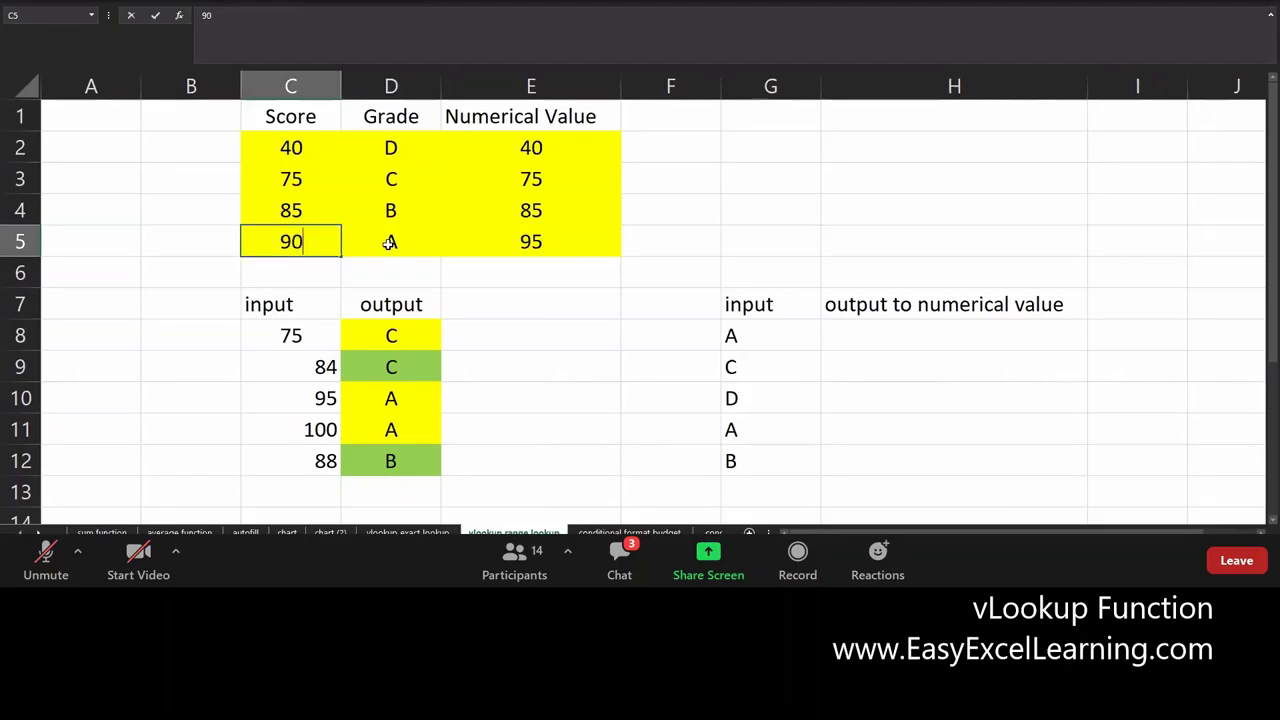
key(Up)
text(80)
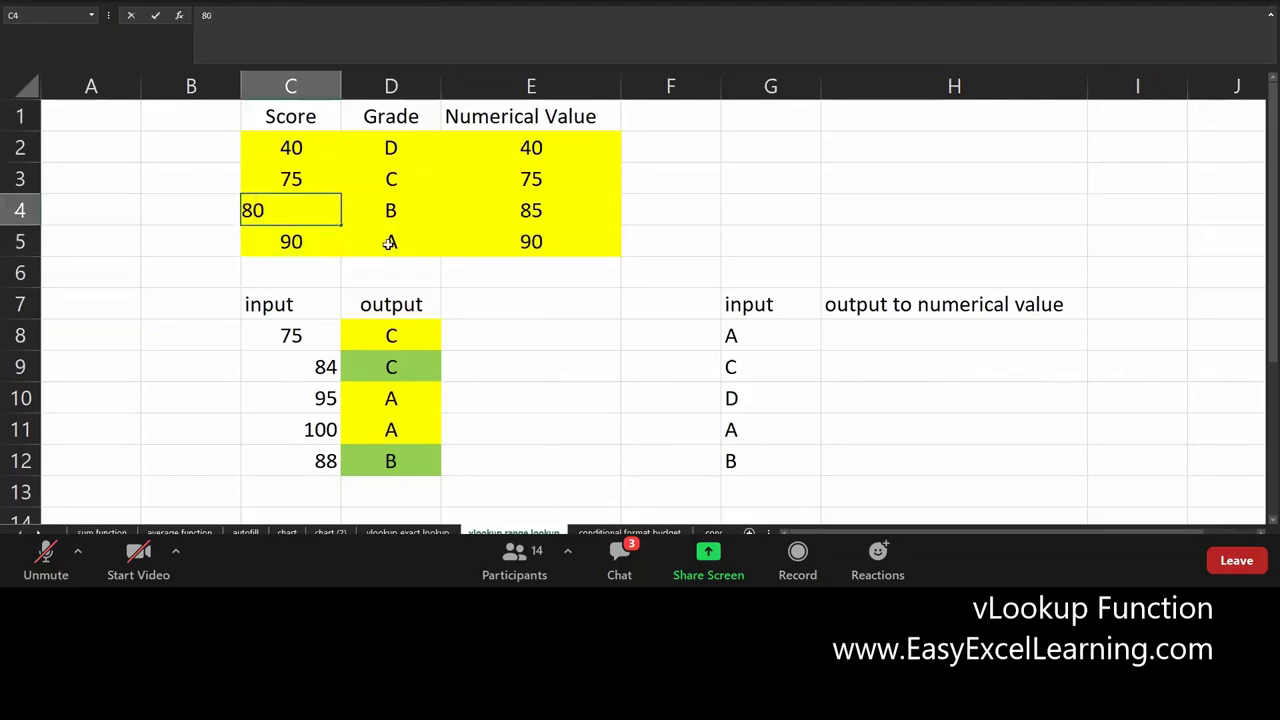
key(Up)
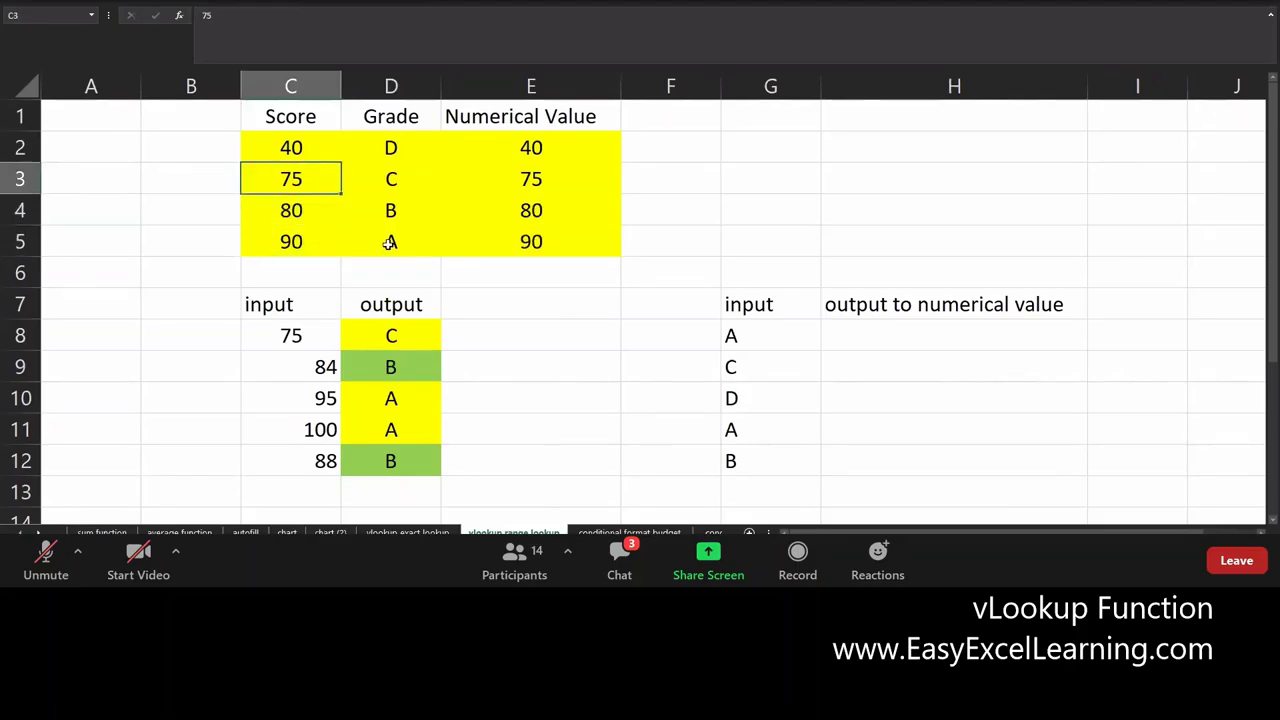
text(70)
key(Up)
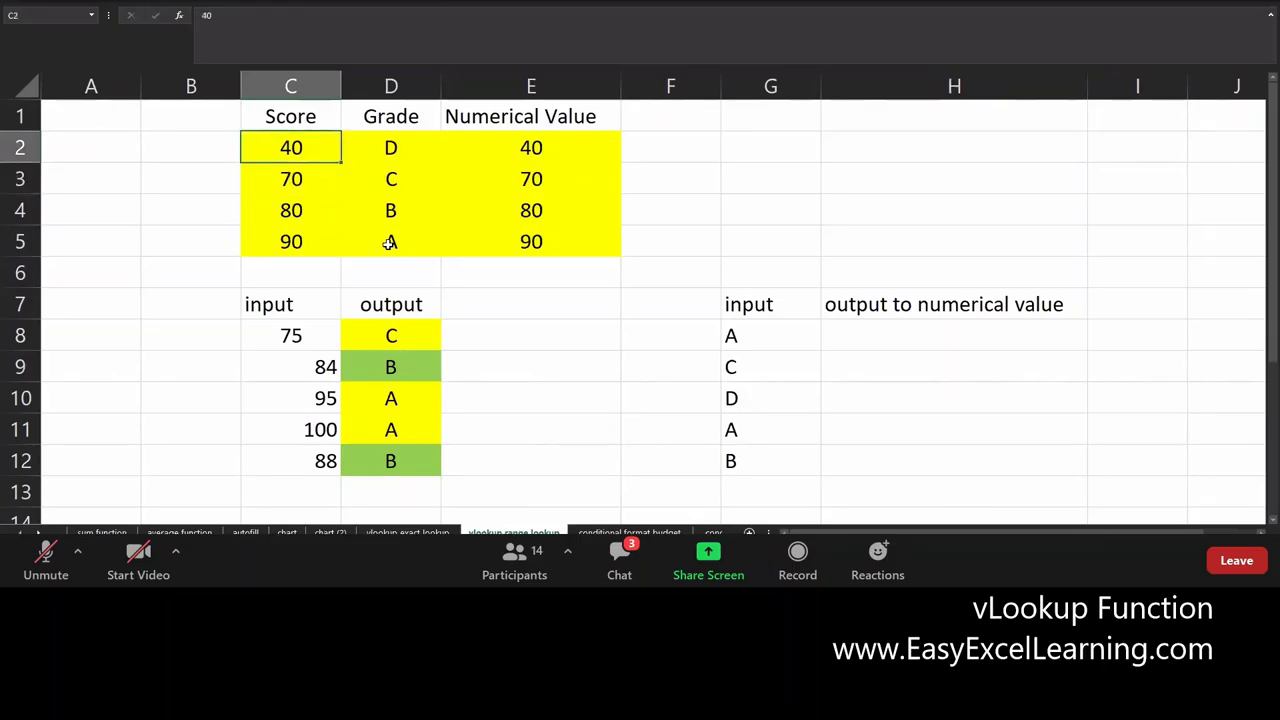
text(60)
key(Return)
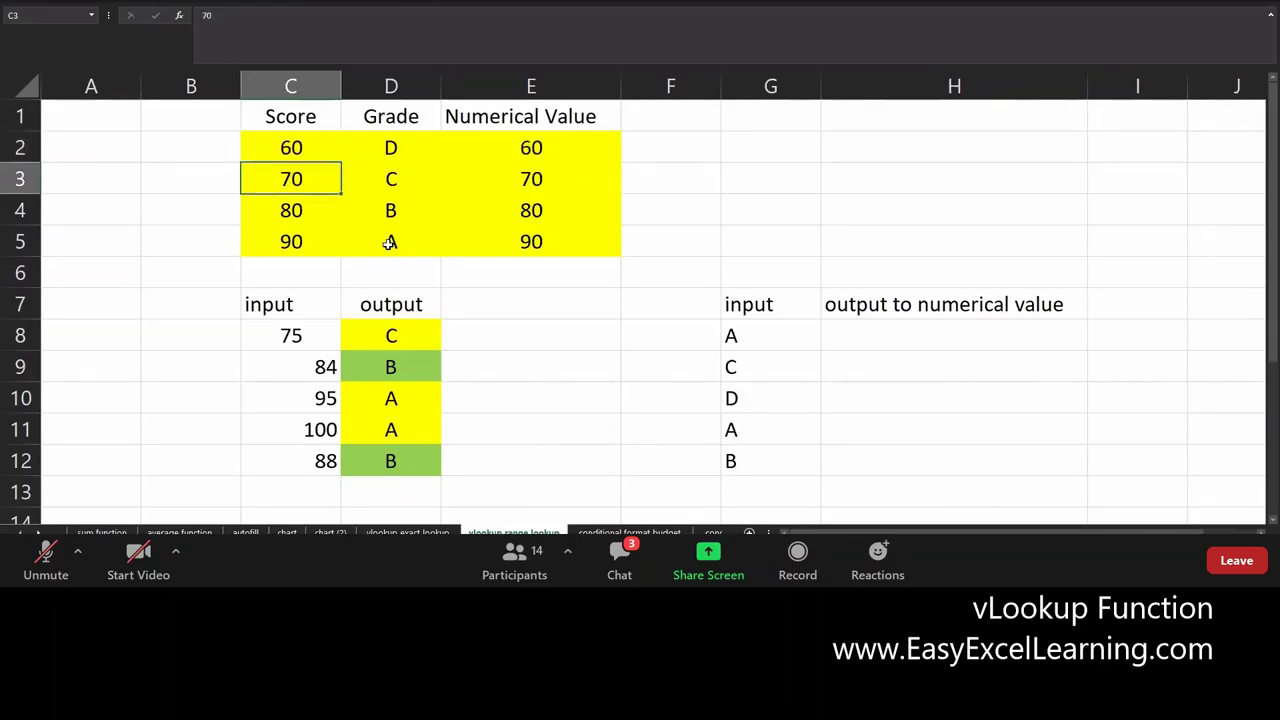
drag(406, 117, 520, 240)
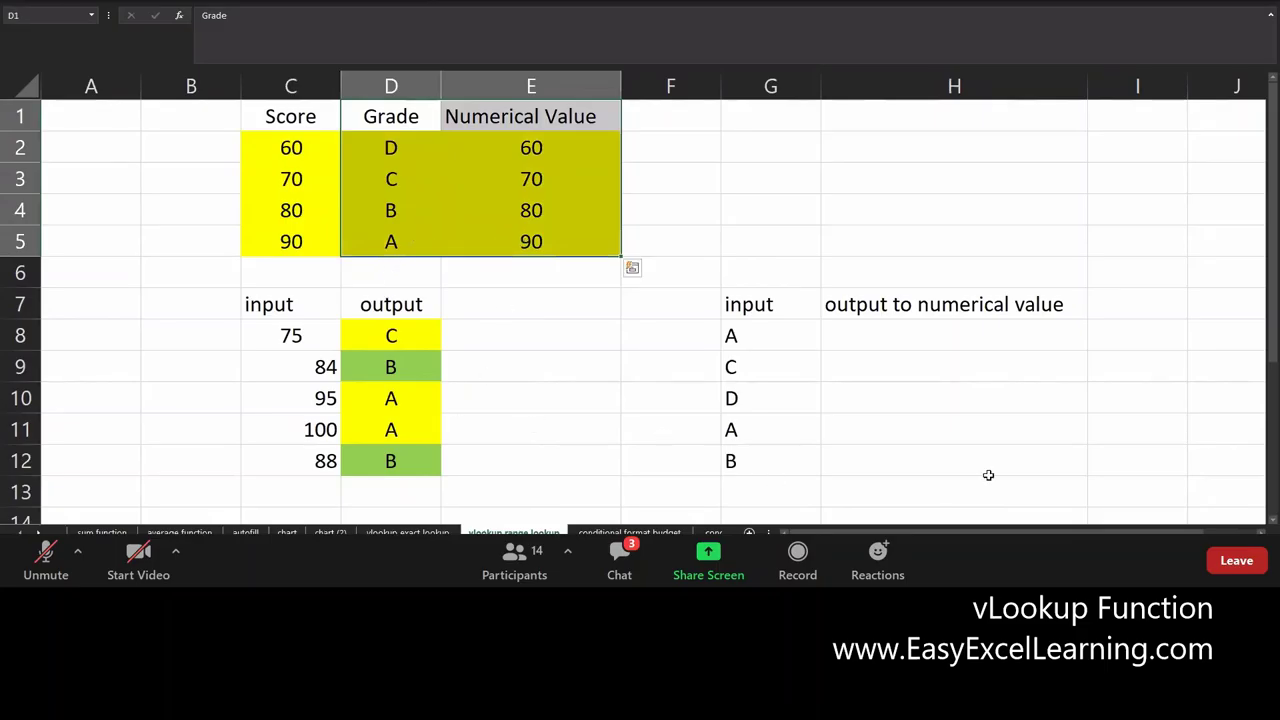
Remove all fill colours from C1:H12
drag(1004, 470, 995, 432)
drag(709, 395, 290, 116)
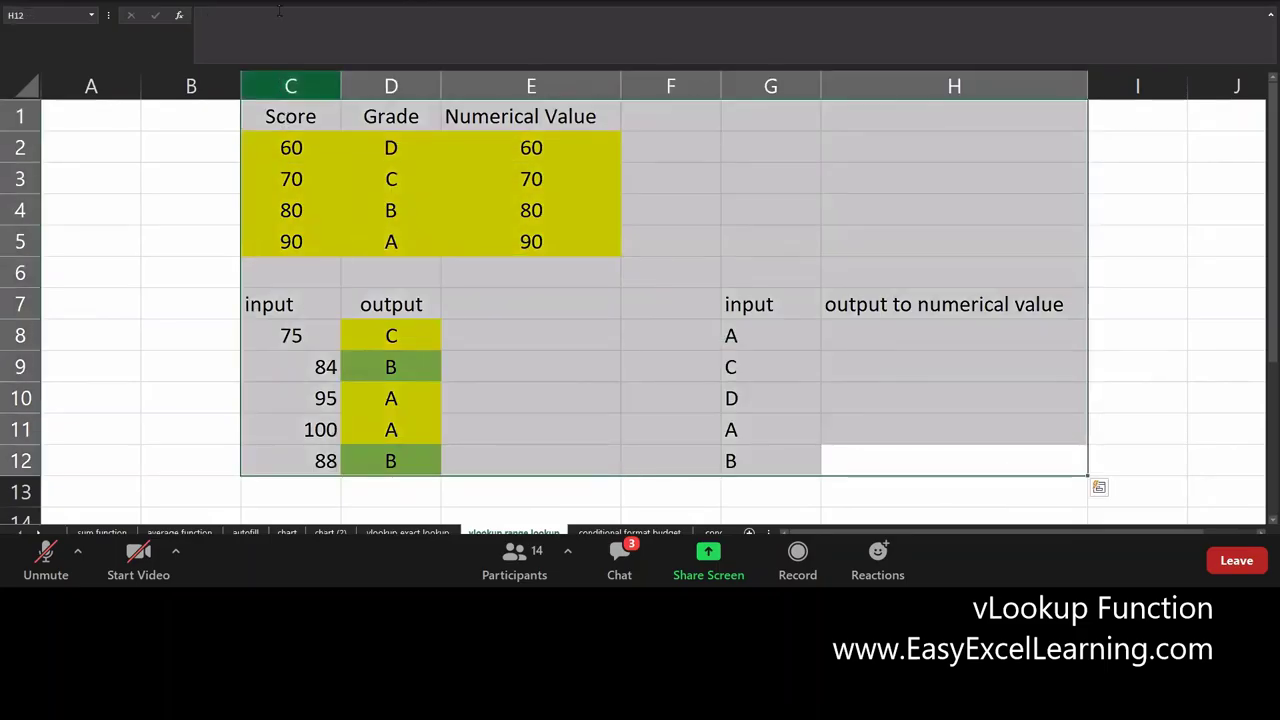
key(alt+h)
key(h)
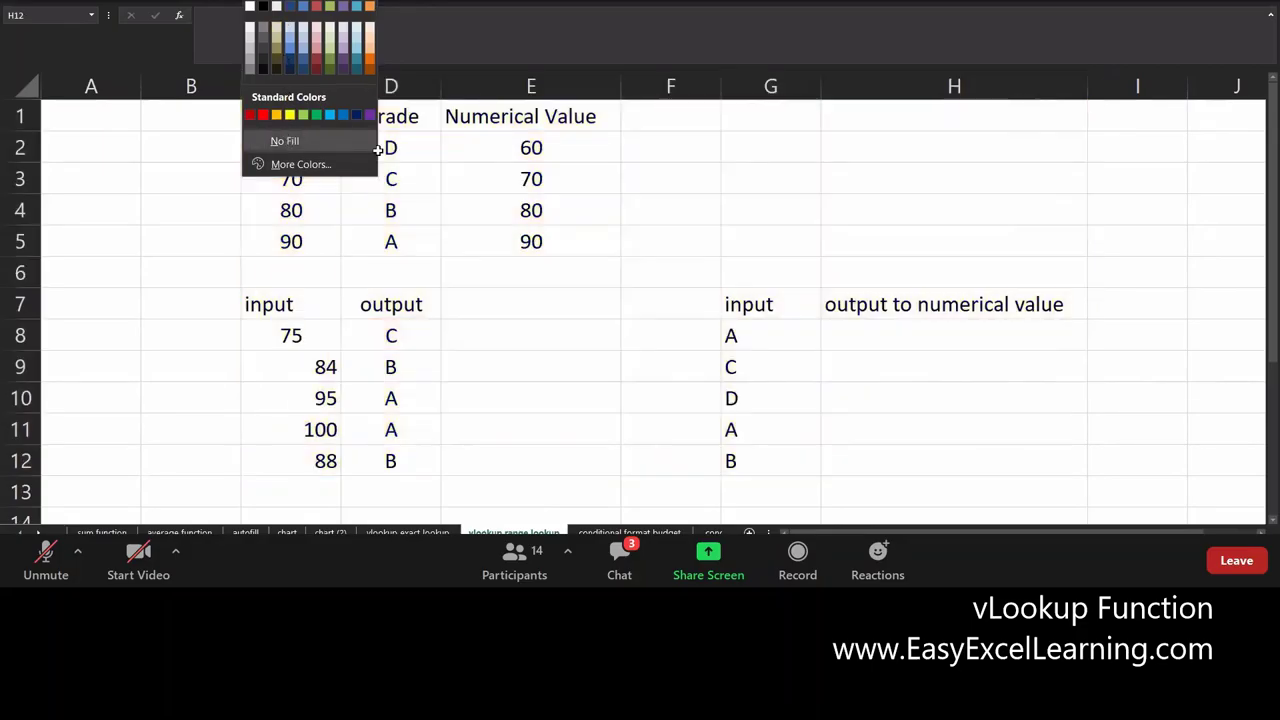
click(403, 117)
Fill the Grade and Numerical Value cells D1:E5 yellow
click(400, 117)
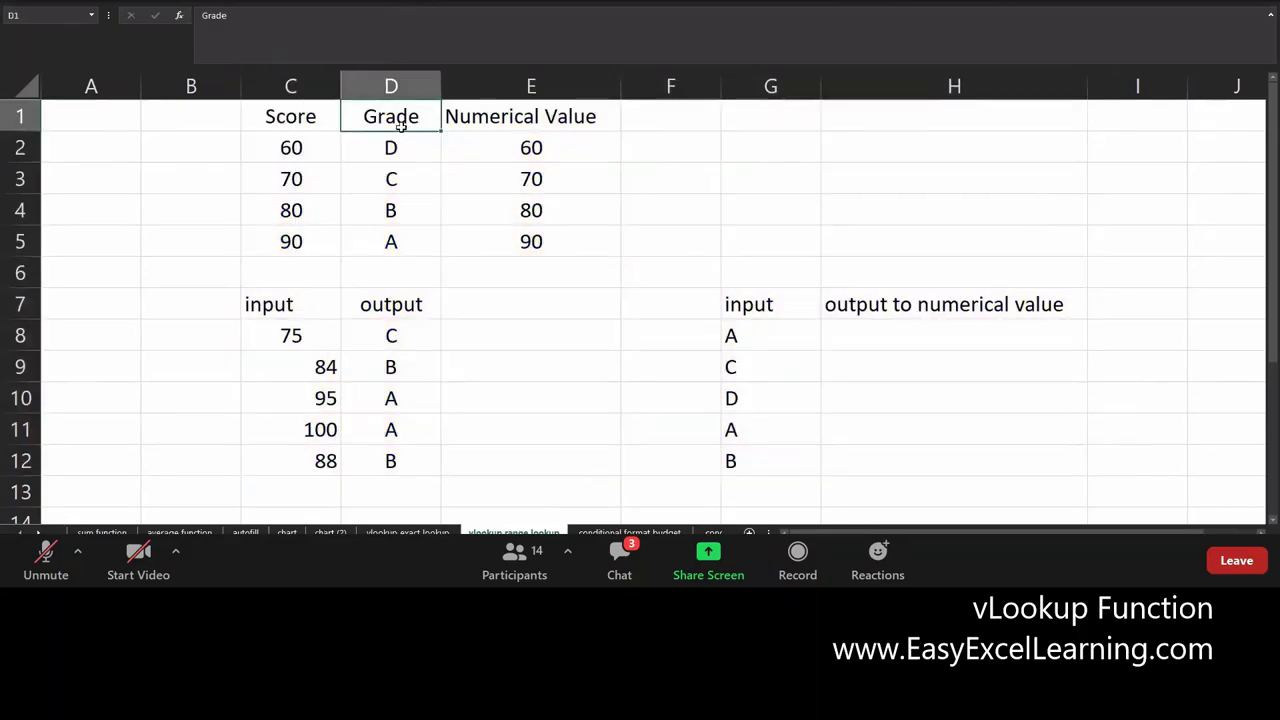
drag(390, 140, 487, 242)
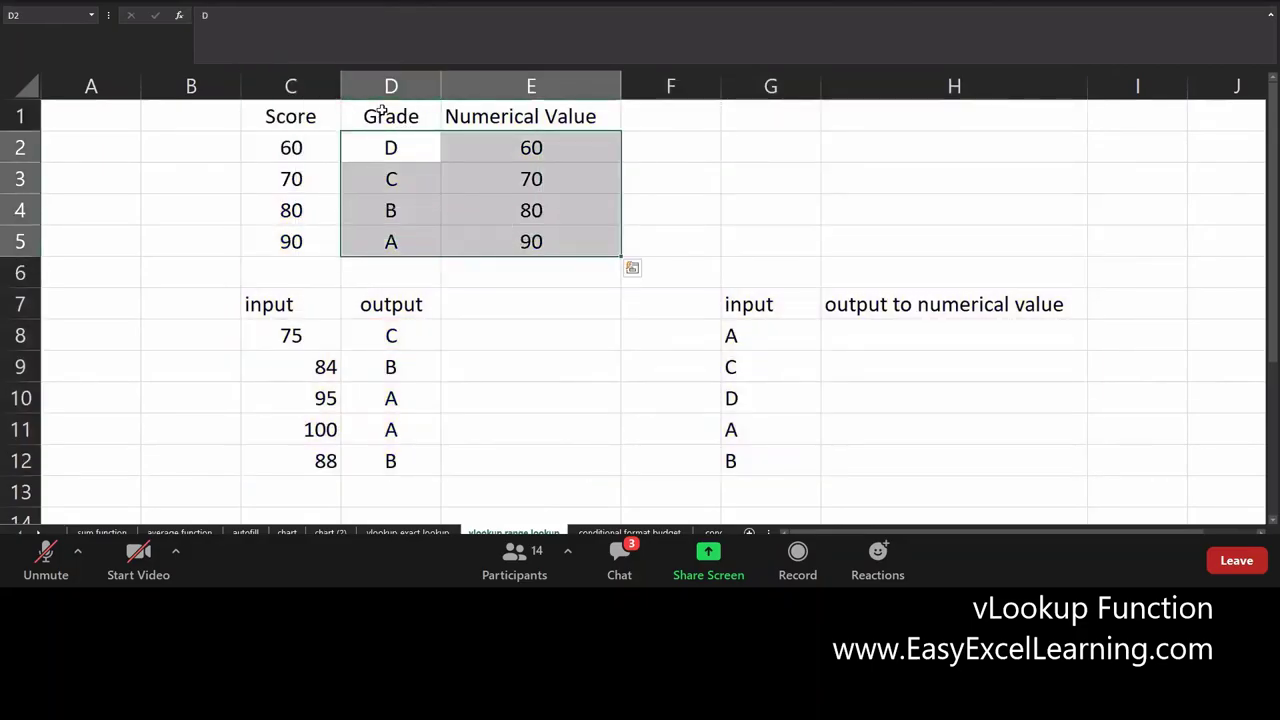
drag(390, 116, 490, 240)
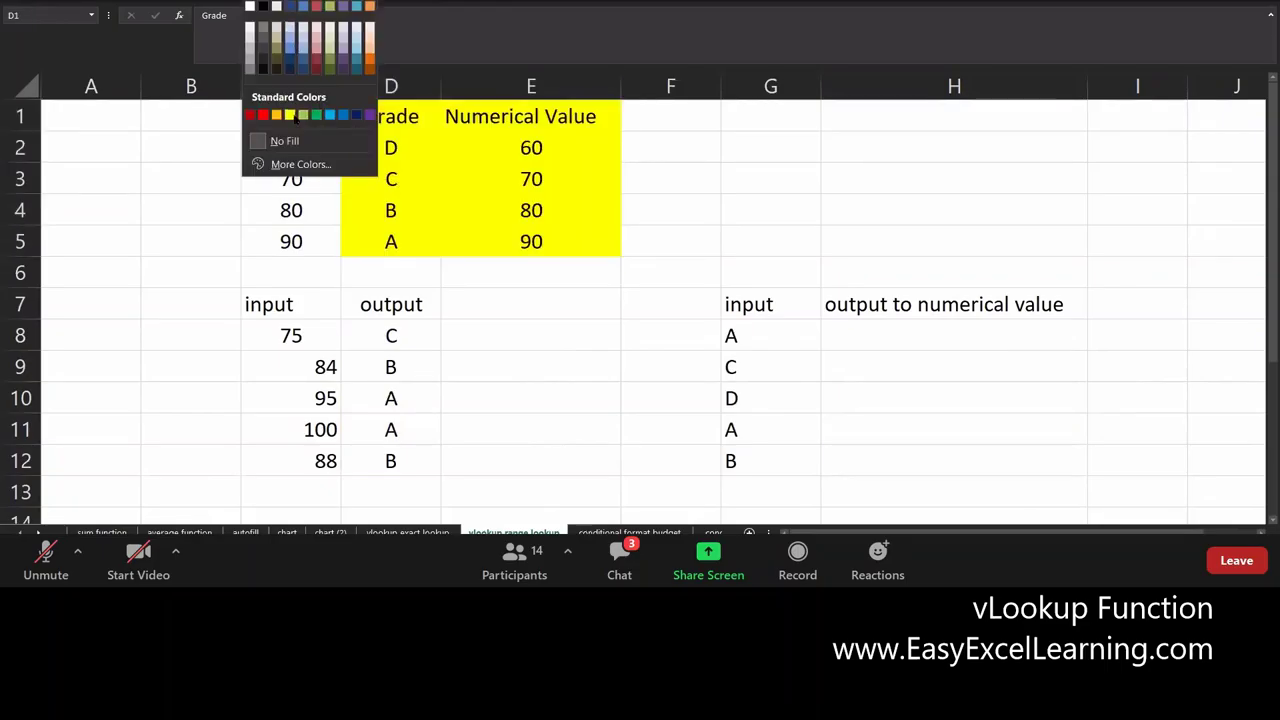
click(297, 116)
click(436, 186)
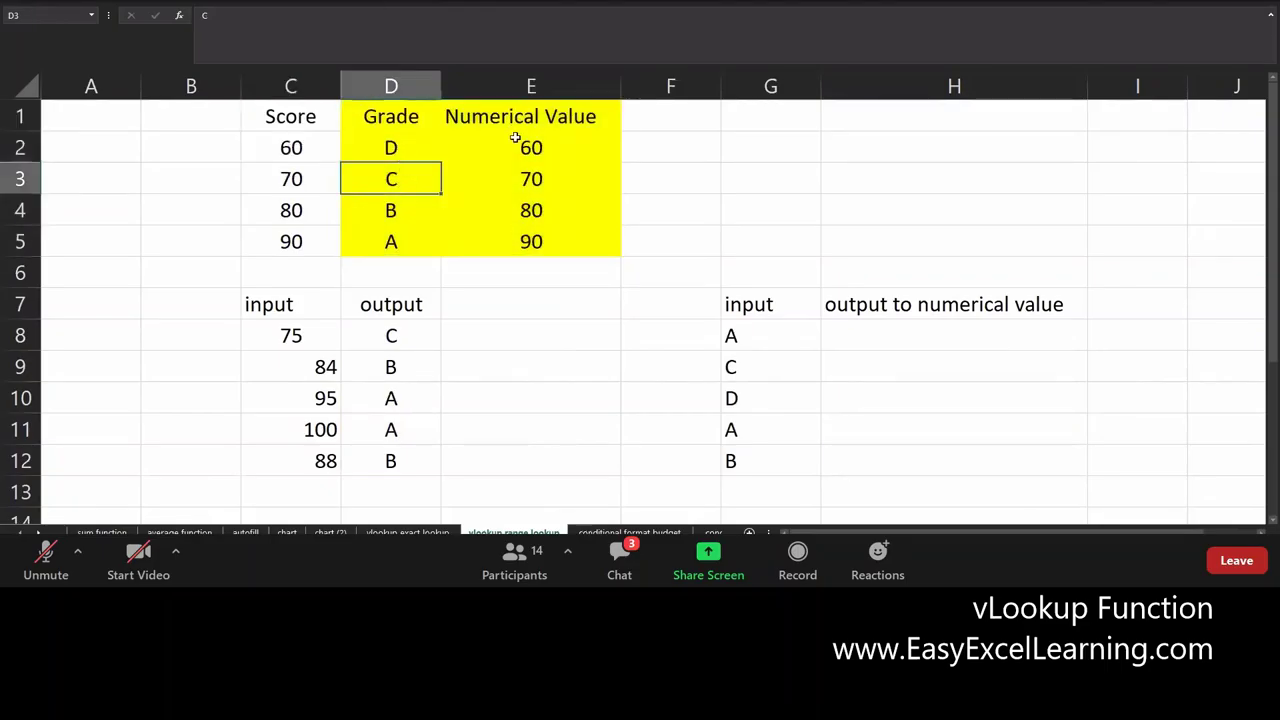
drag(514, 128, 515, 242)
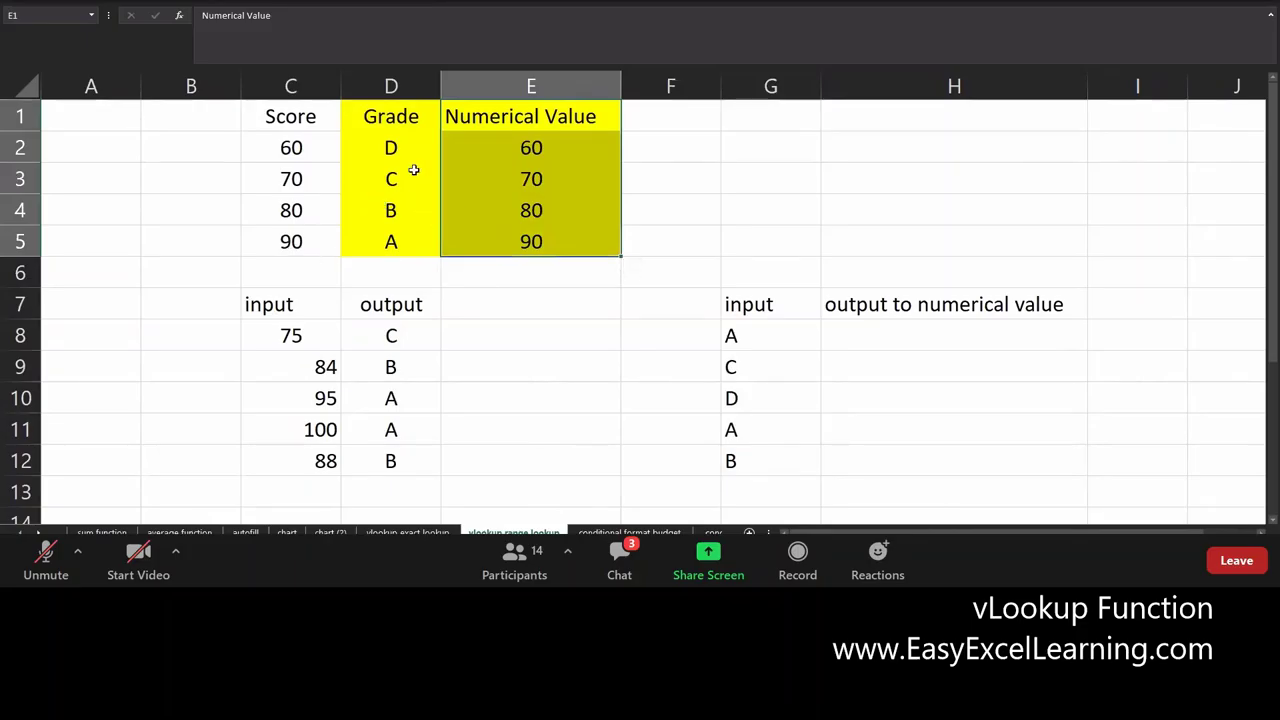
drag(414, 171, 414, 134)
click(391, 116)
mouse_move(388, 241)
mouse_down()
mouse_move(390, 148)
mouse_move(388, 241)
mouse_up()
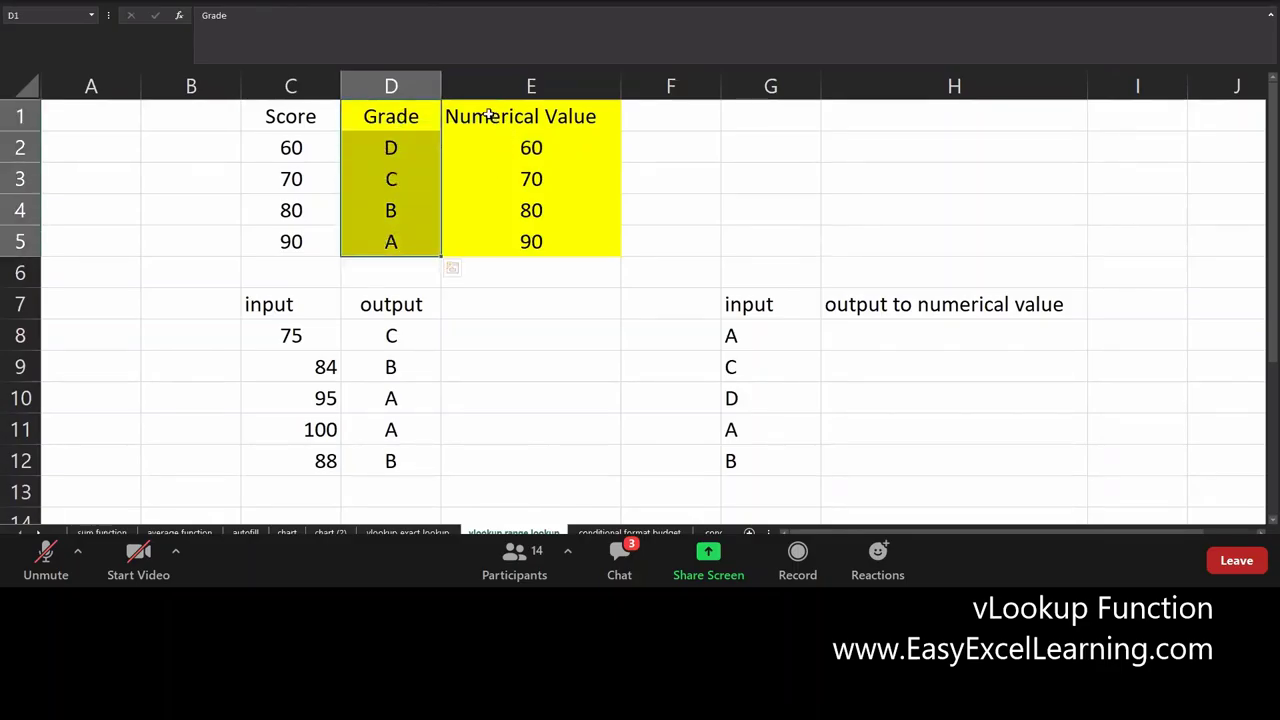
drag(505, 116, 408, 240)
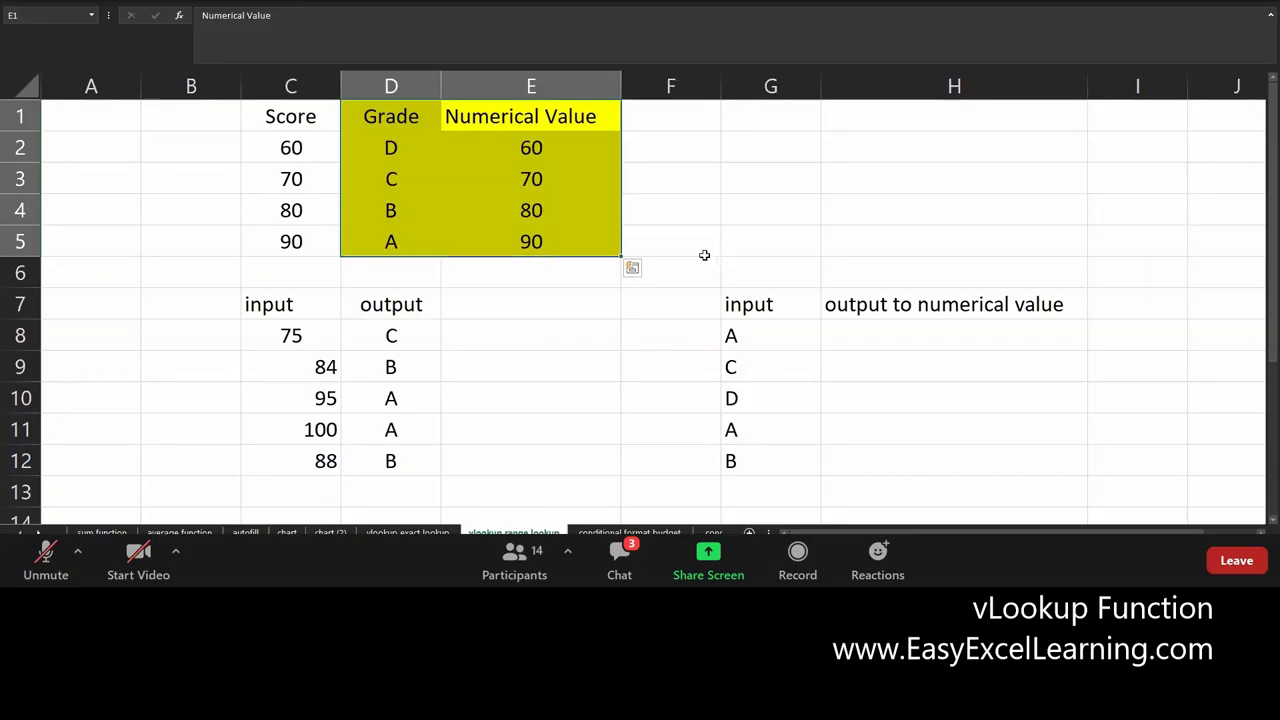
drag(406, 120, 486, 243)
click(408, 120)
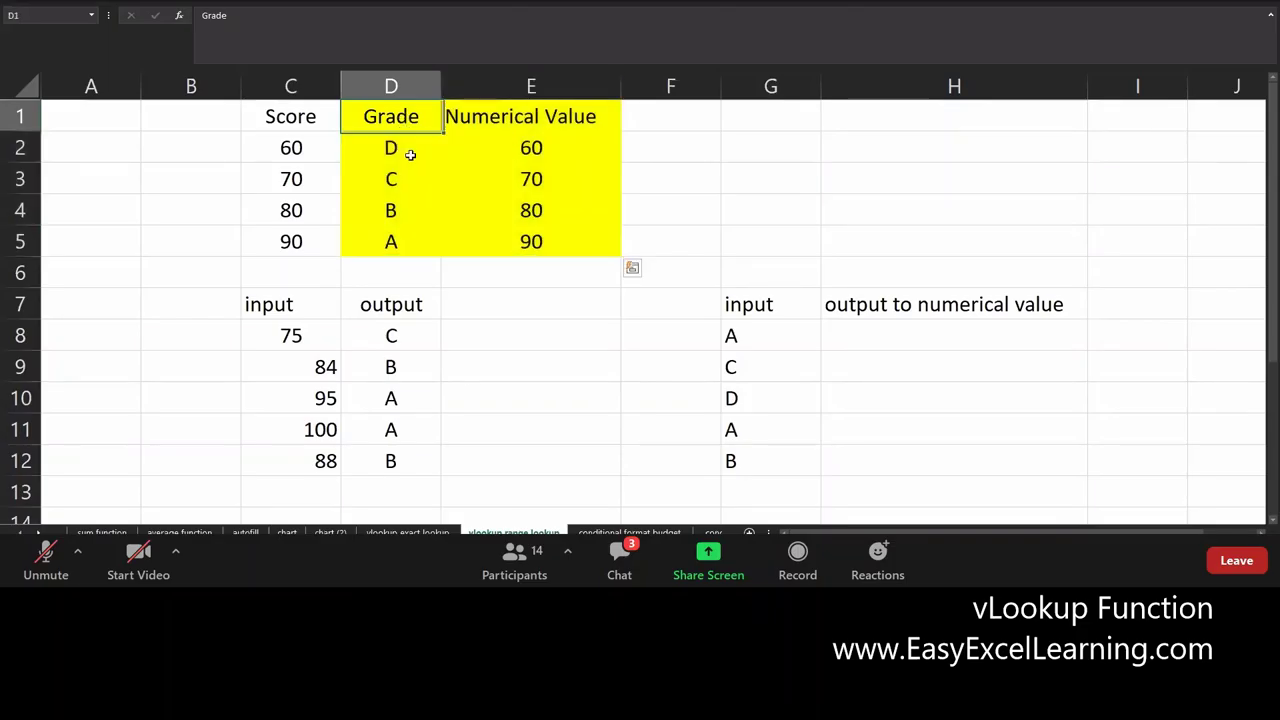
drag(408, 120, 480, 246)
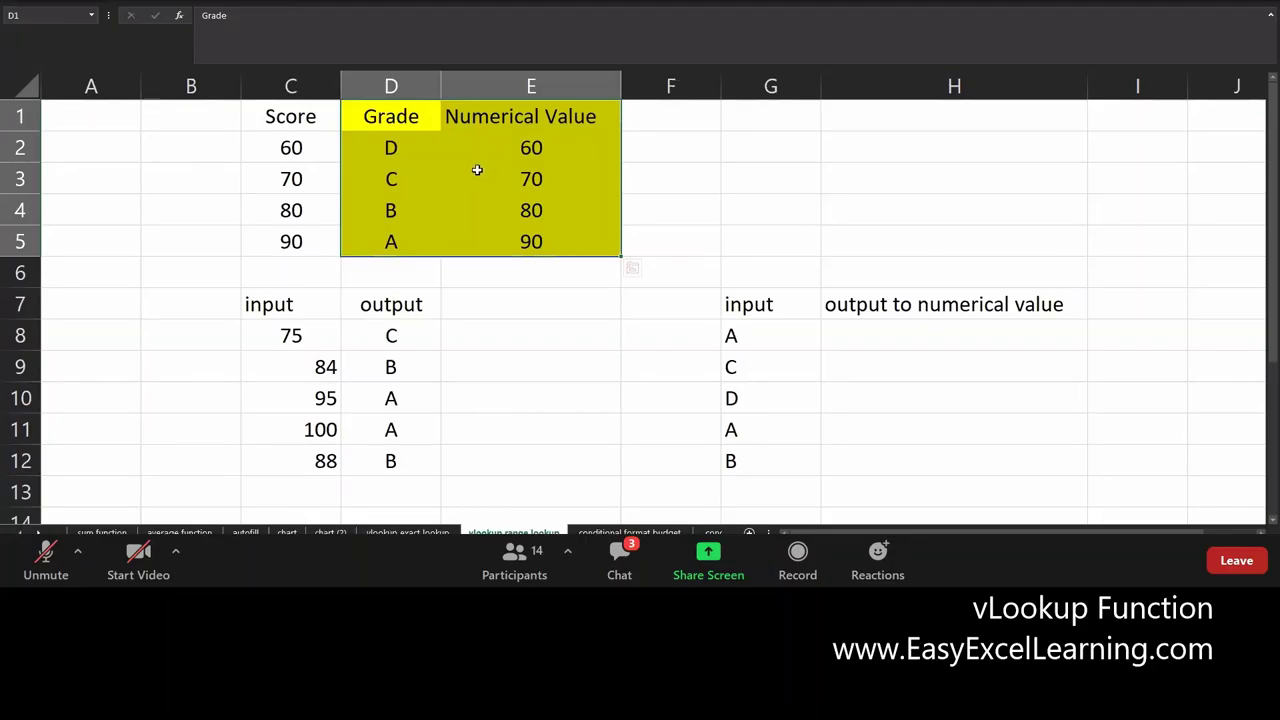
click(412, 342)
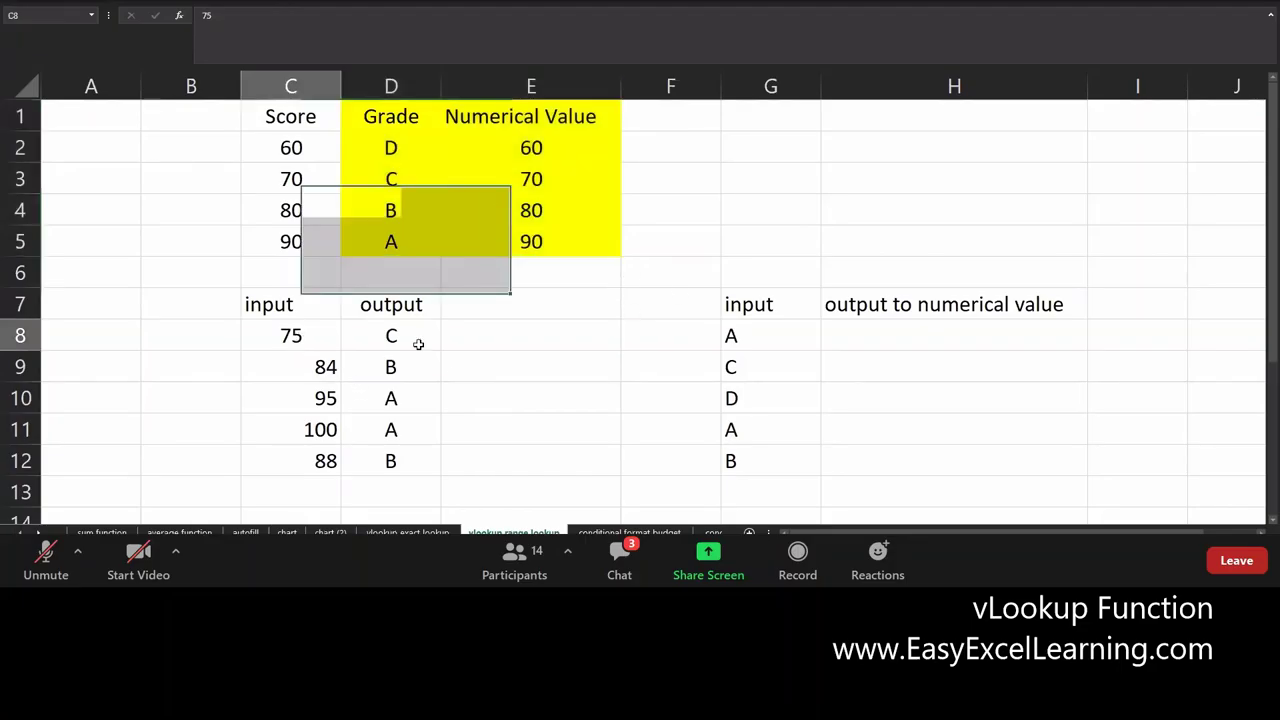
double_click(411, 342)
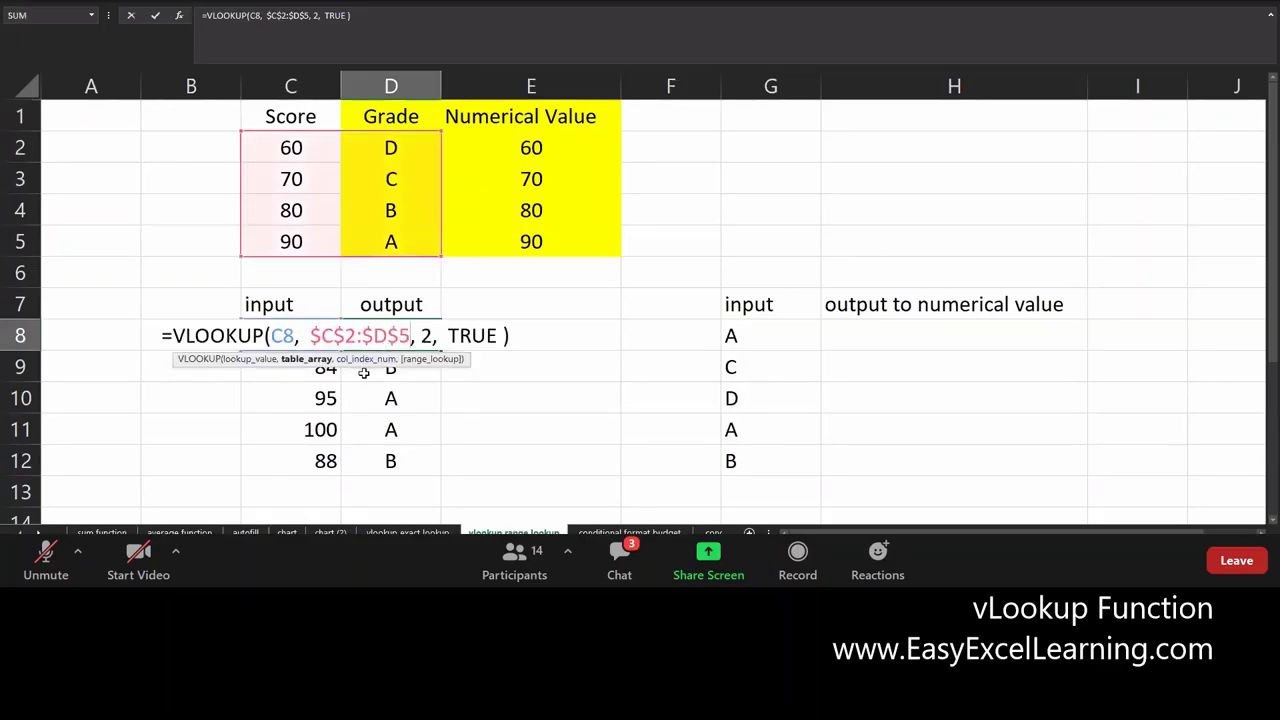
key(Escape)
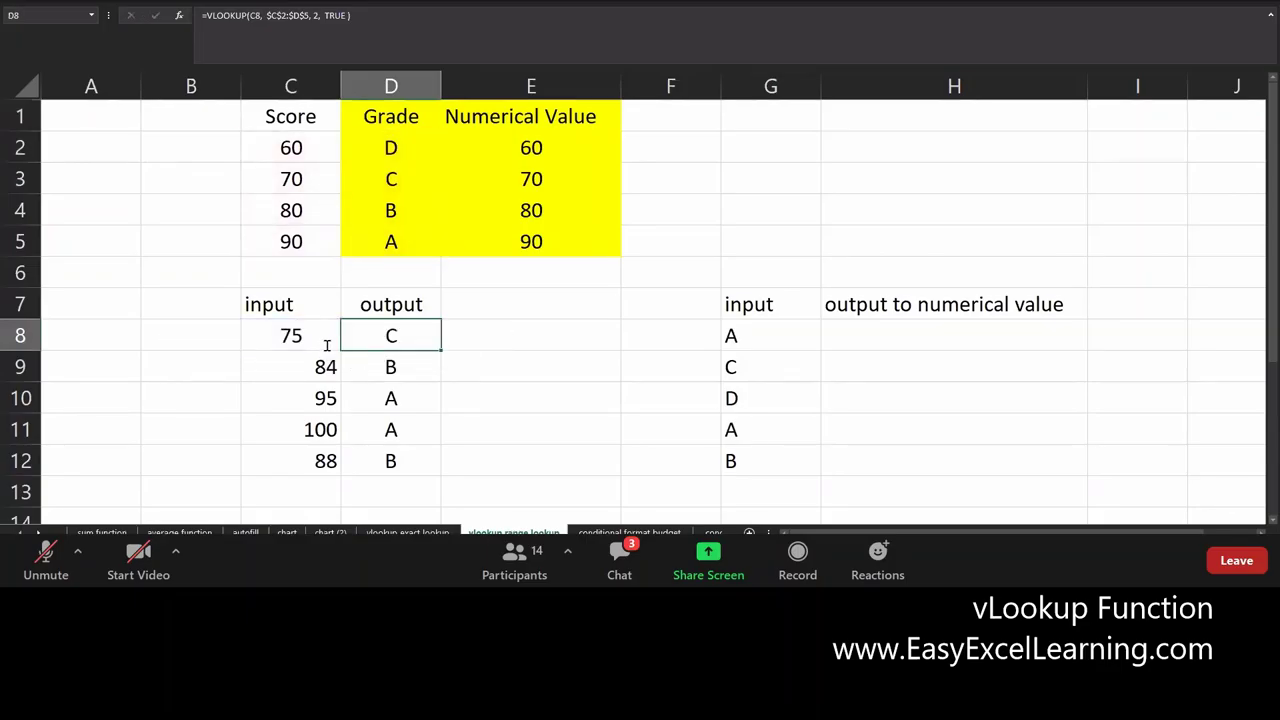
click(323, 345)
drag(312, 306, 302, 450)
key(ctrl+c)
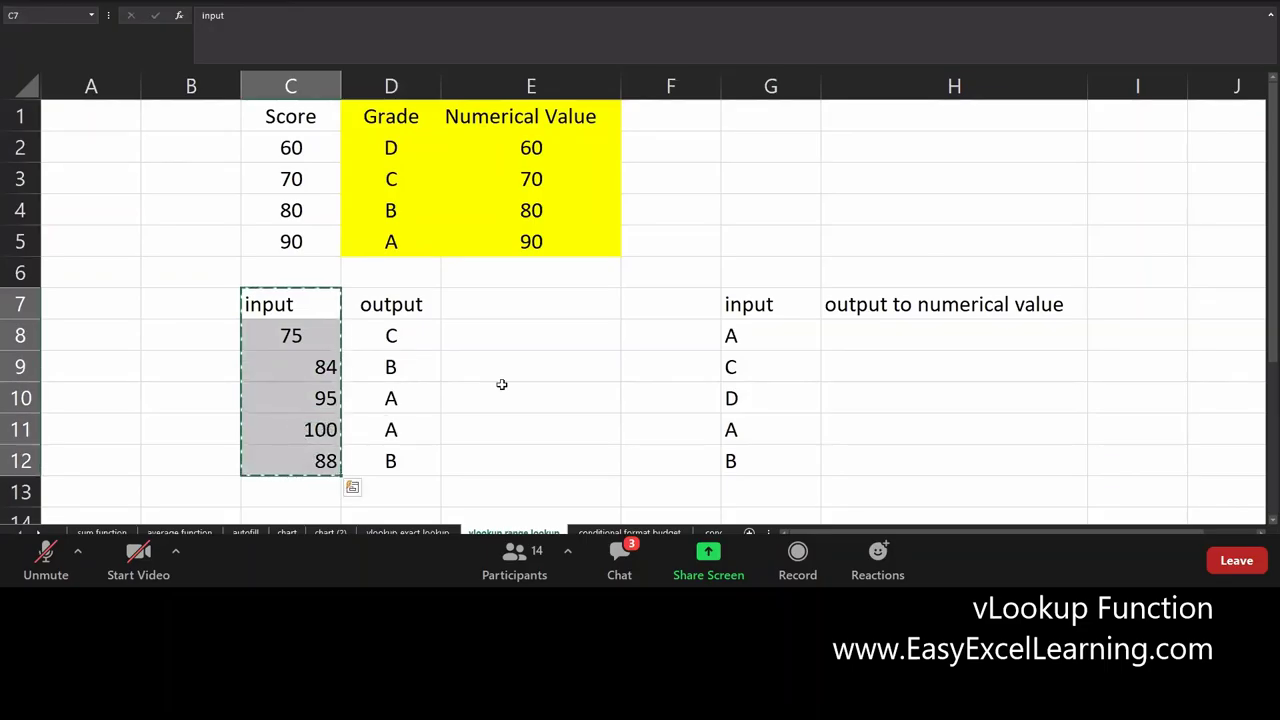
click(92, 296)
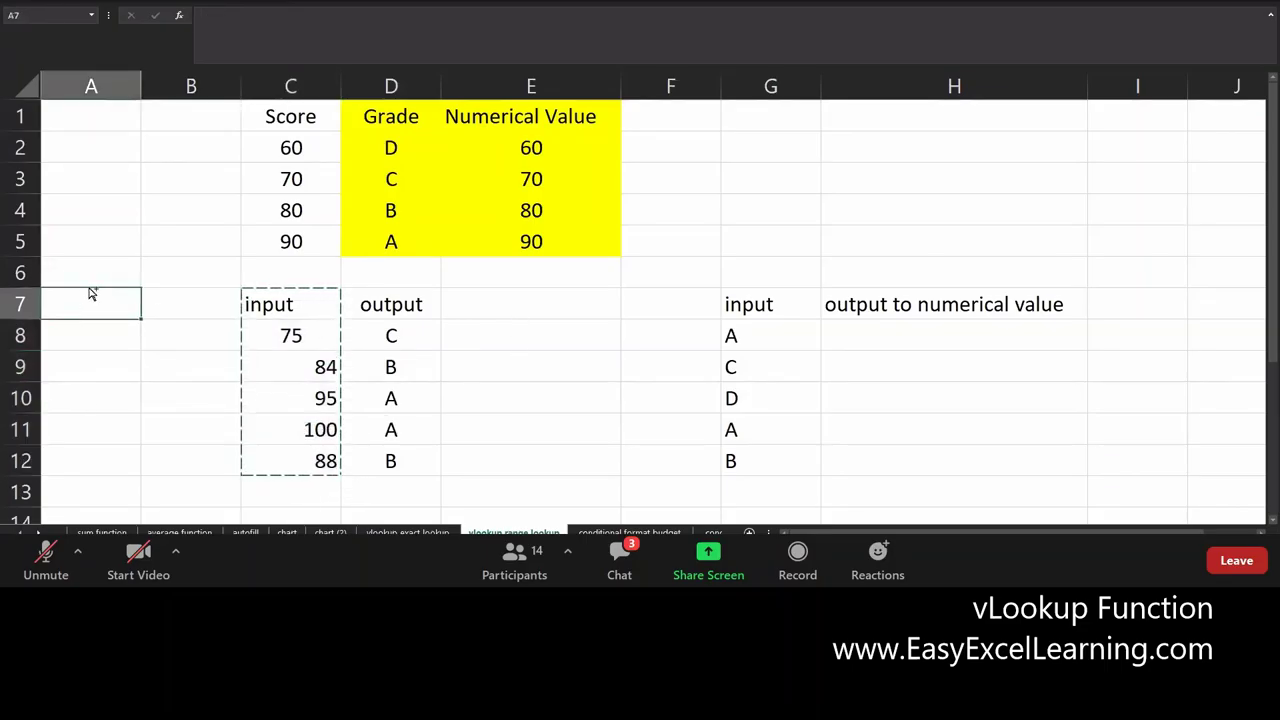
key(ctrl+v)
click(520, 306)
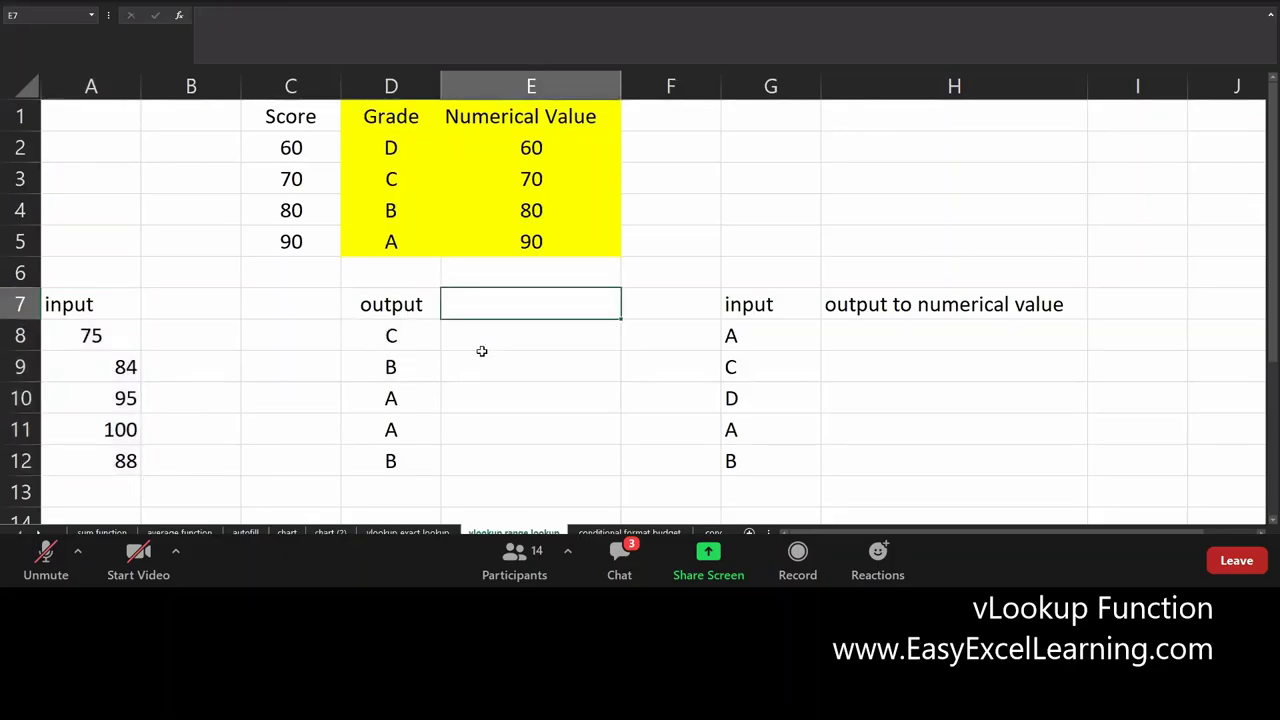
scroll(397, 383, down, 2)
click(397, 388)
drag(89, 140, 149, 263)
key(ctrl+z)
scroll(229, 396, up, 2)
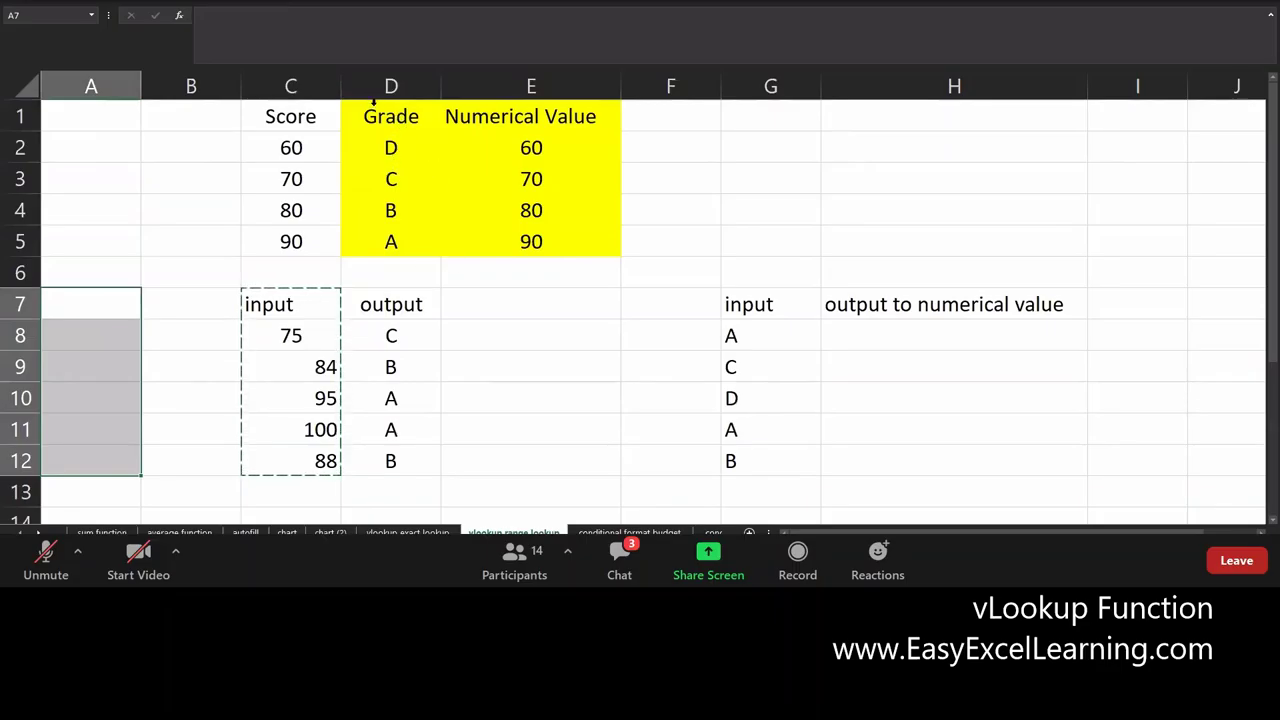
drag(393, 116, 470, 216)
drag(512, 230, 514, 238)
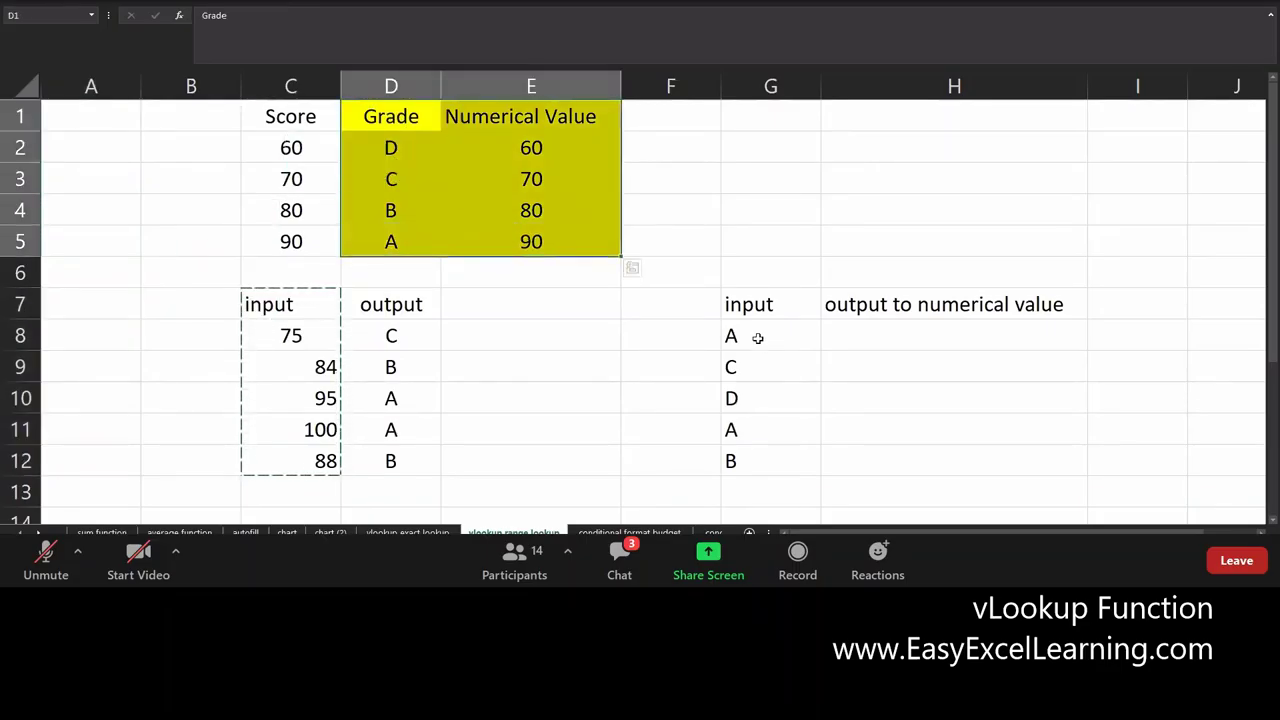
click(850, 330)
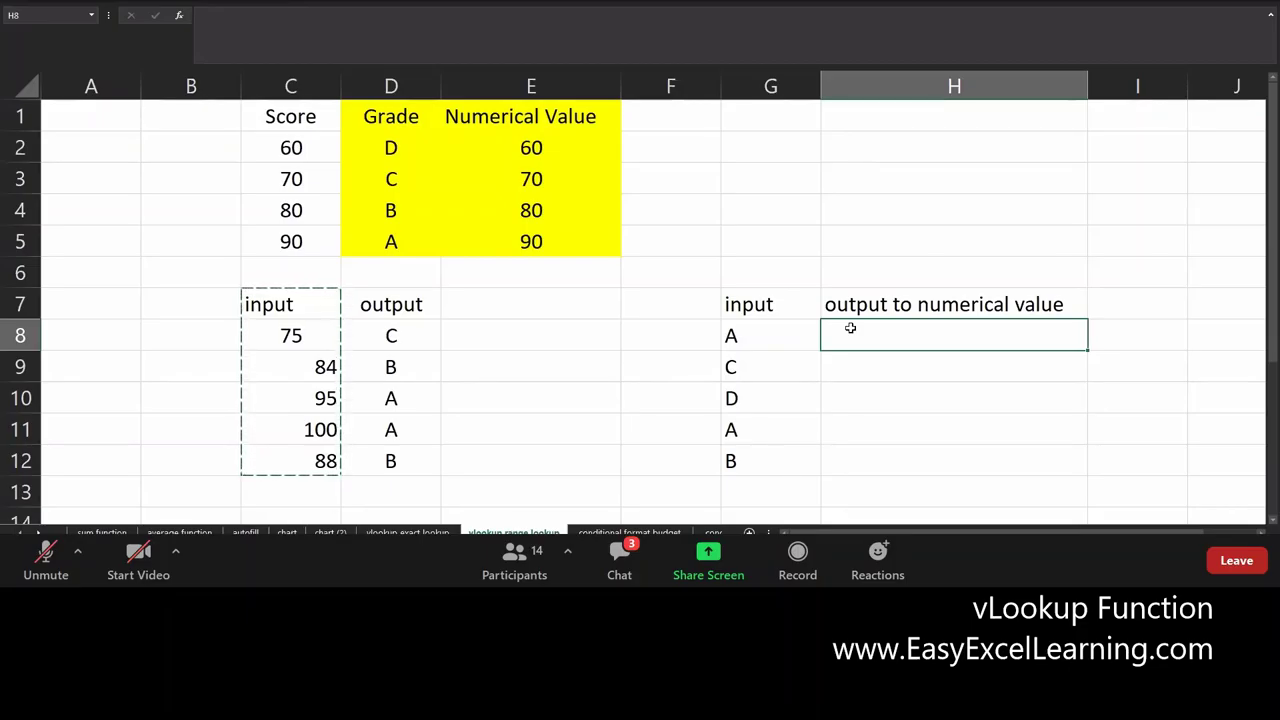
Enter =VLOOKUP(G8, $D$2:$E$5, 2, 0) in H8 so grade A returns 90
text(=vlo)
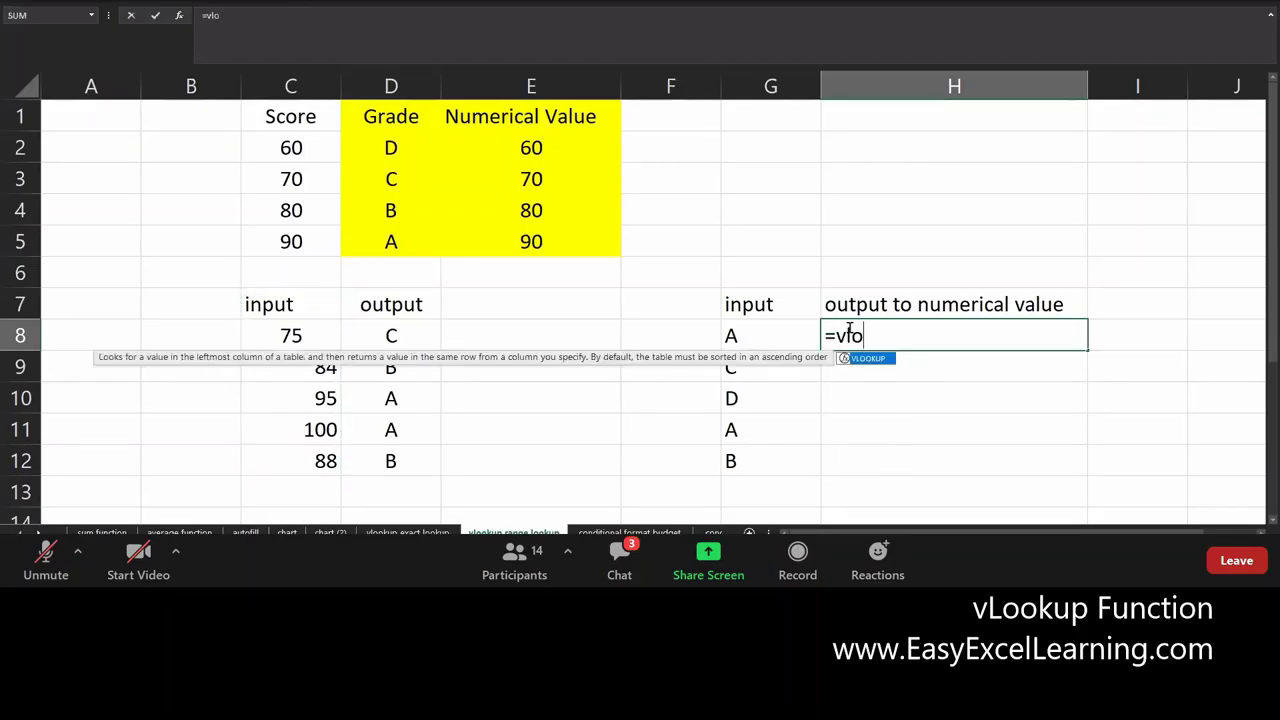
key(Tab)
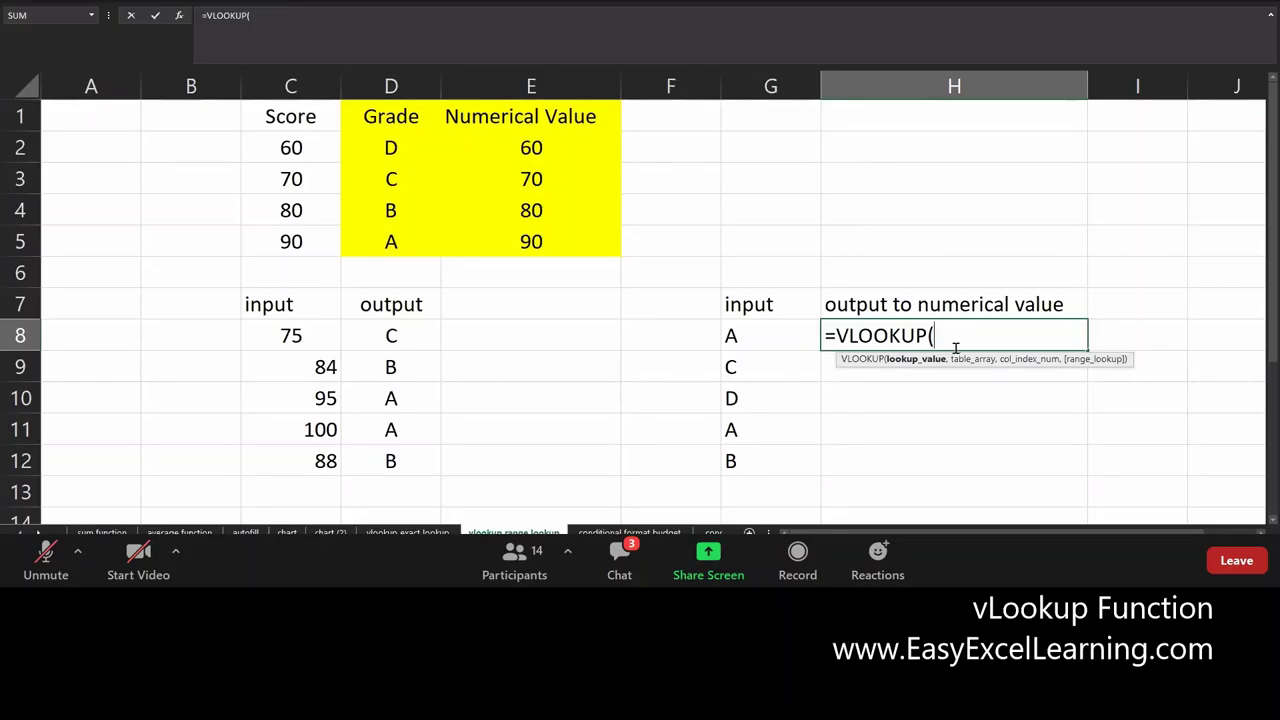
click(757, 332)
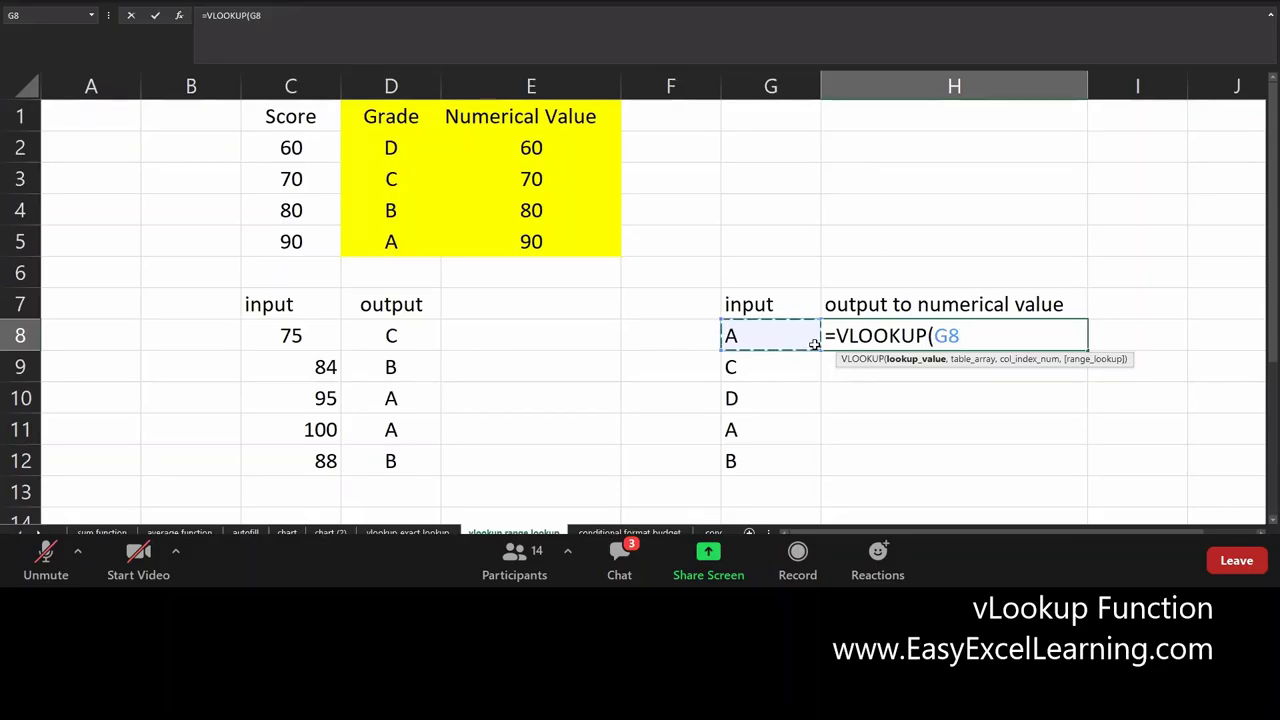
text(,)
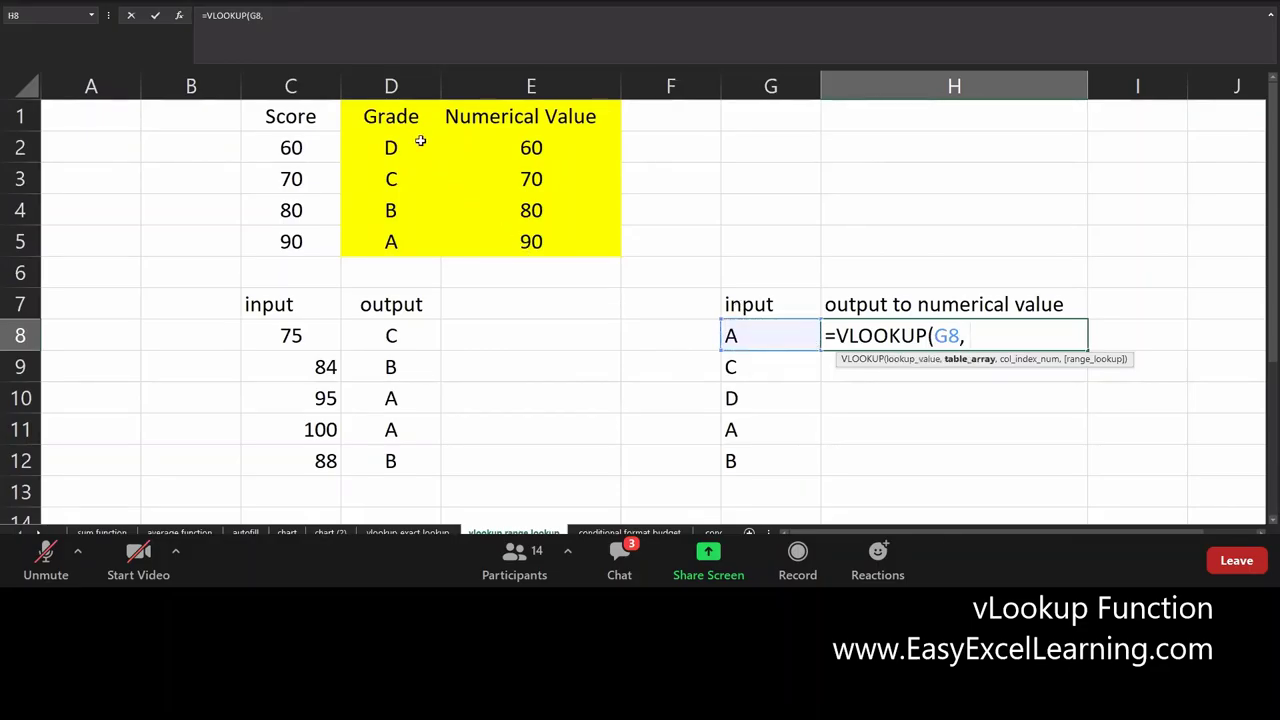
drag(382, 138, 527, 243)
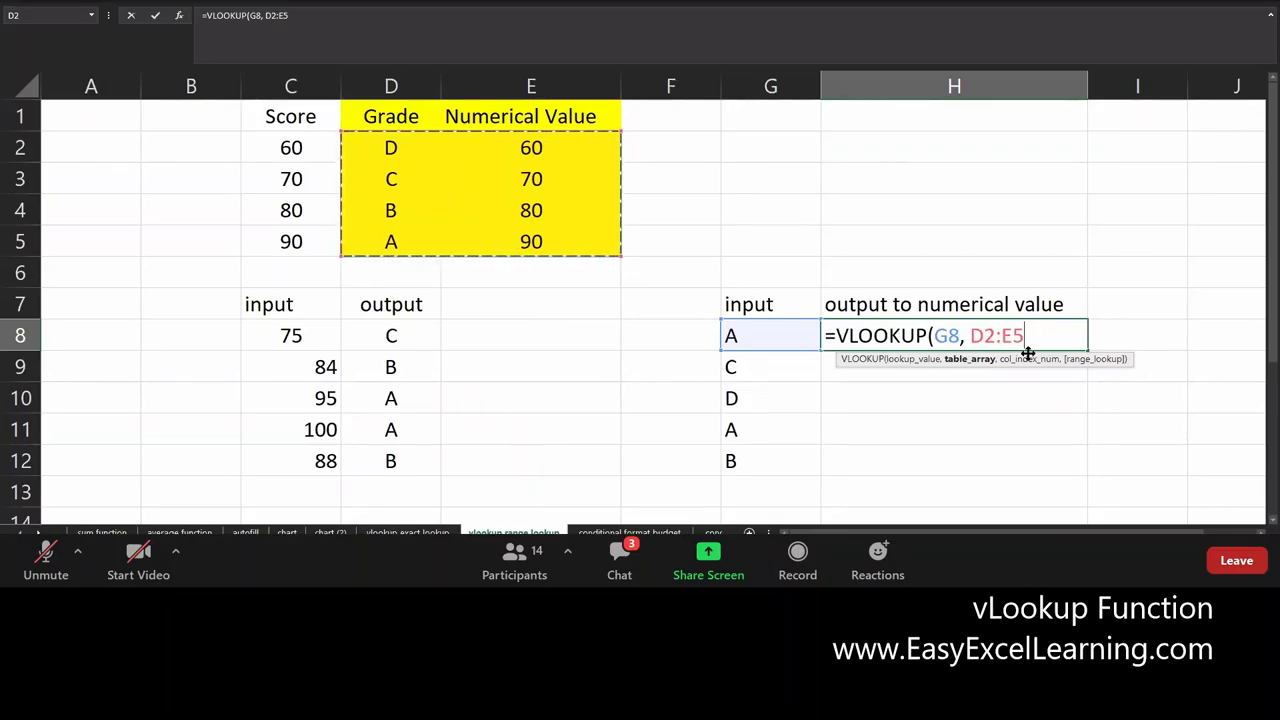
key(F4)
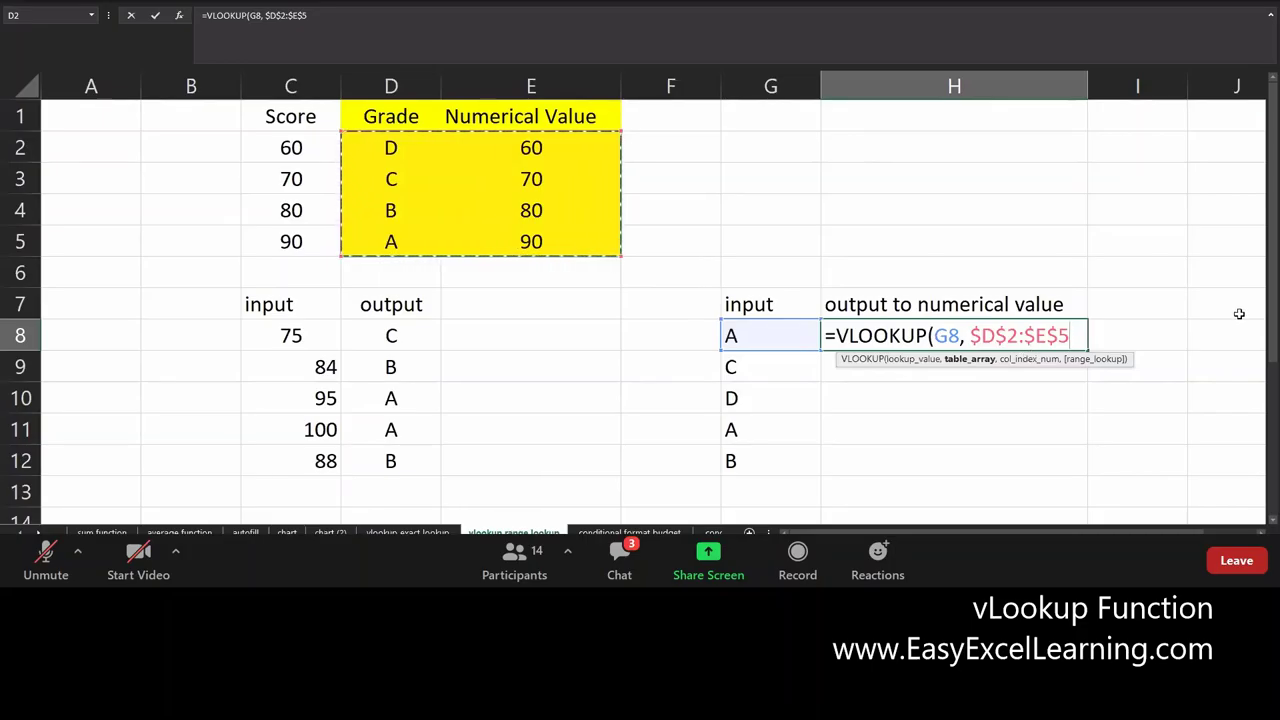
text(,)
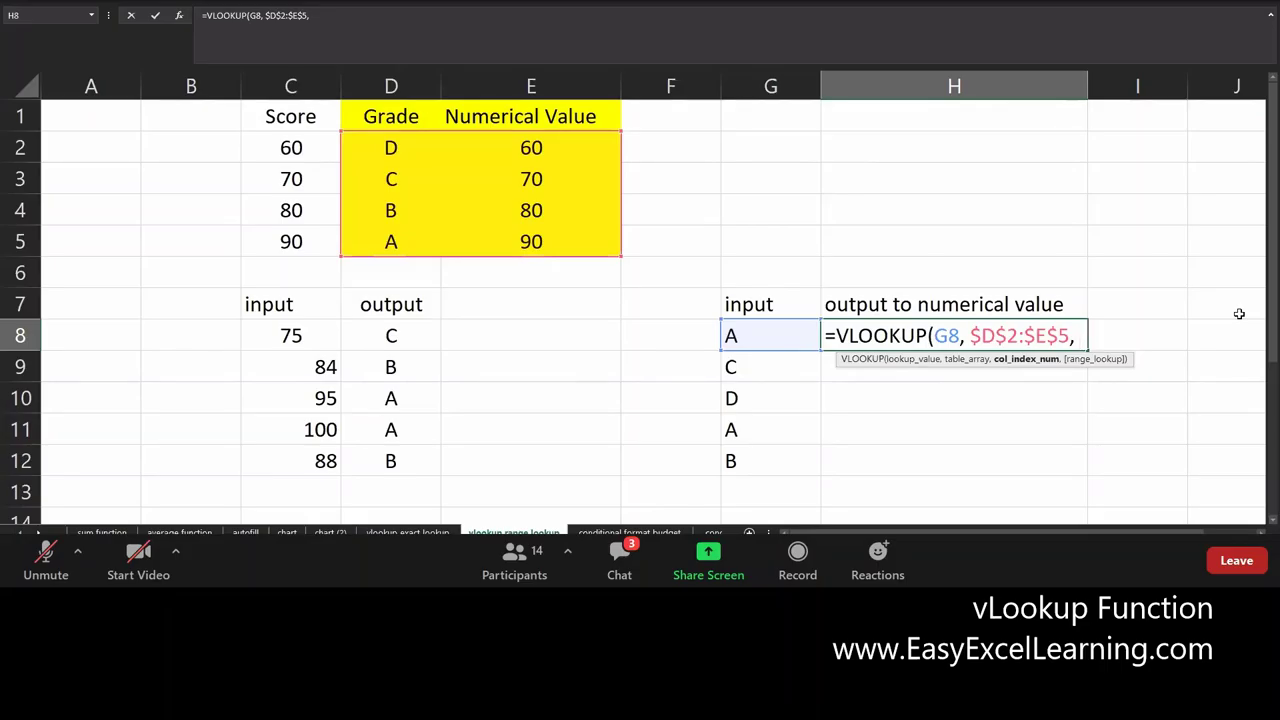
text(2 ,)
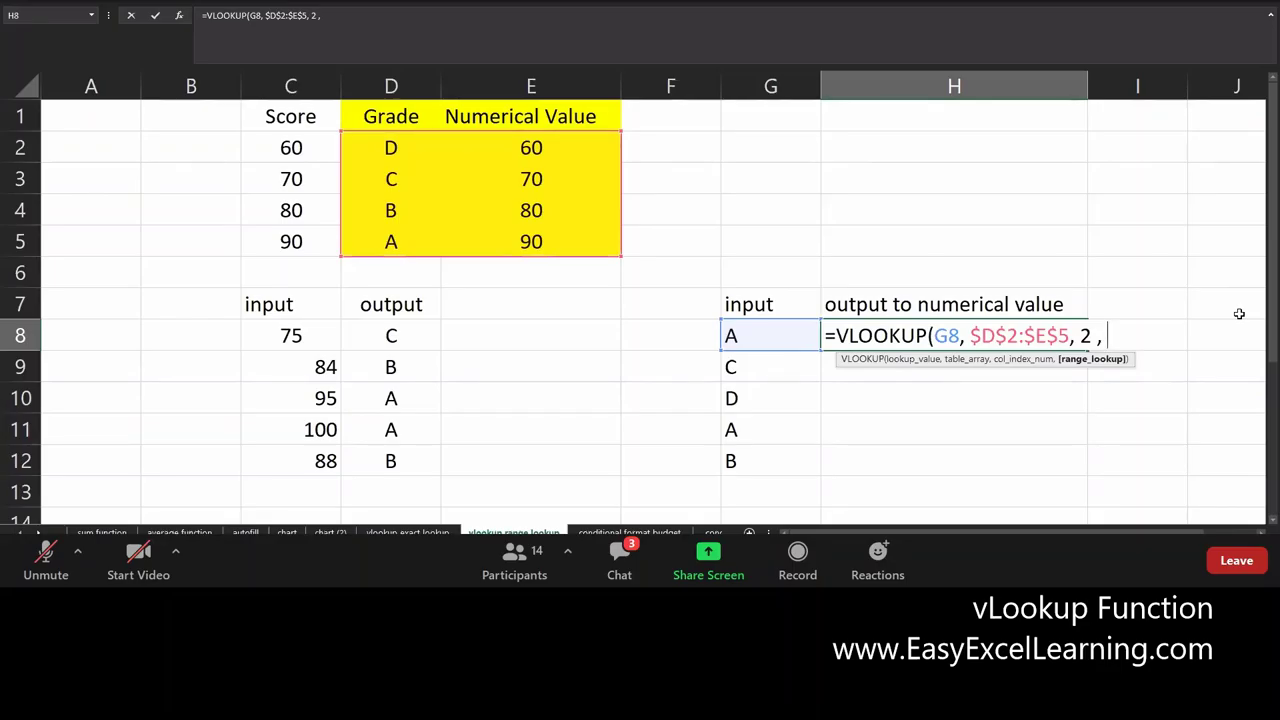
text(1)
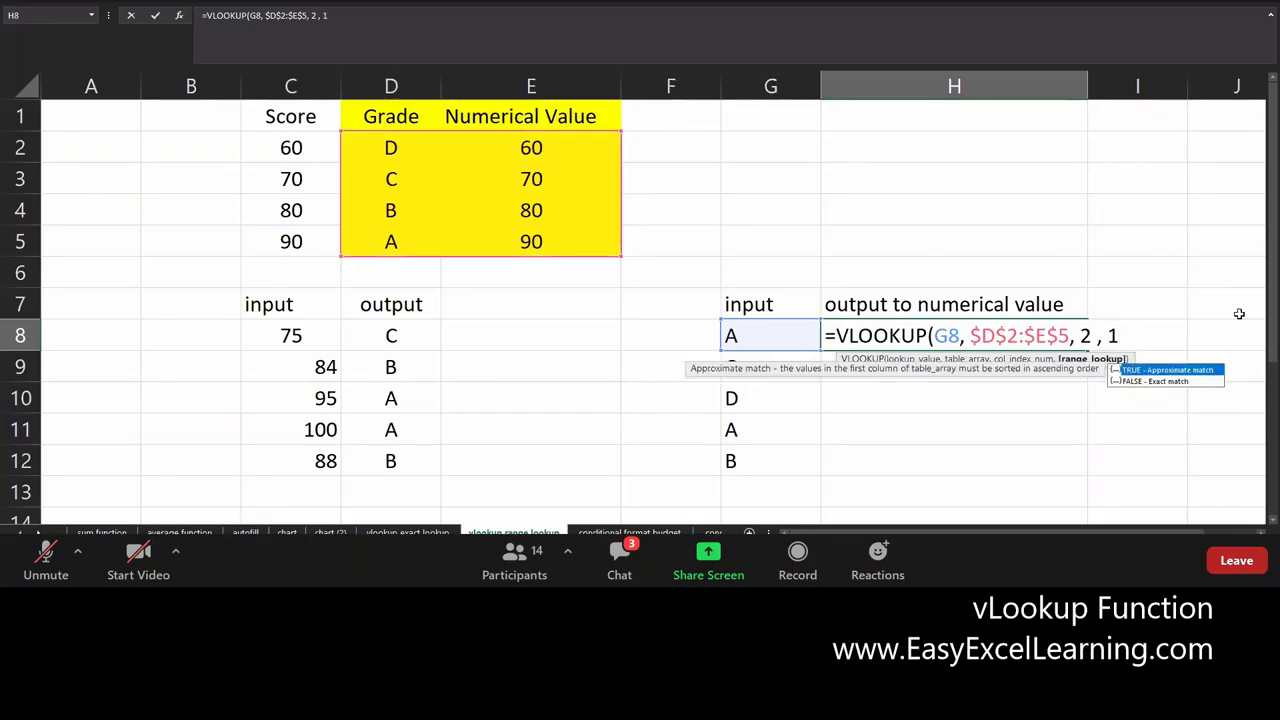
key(BackSpace)
text(0 ))
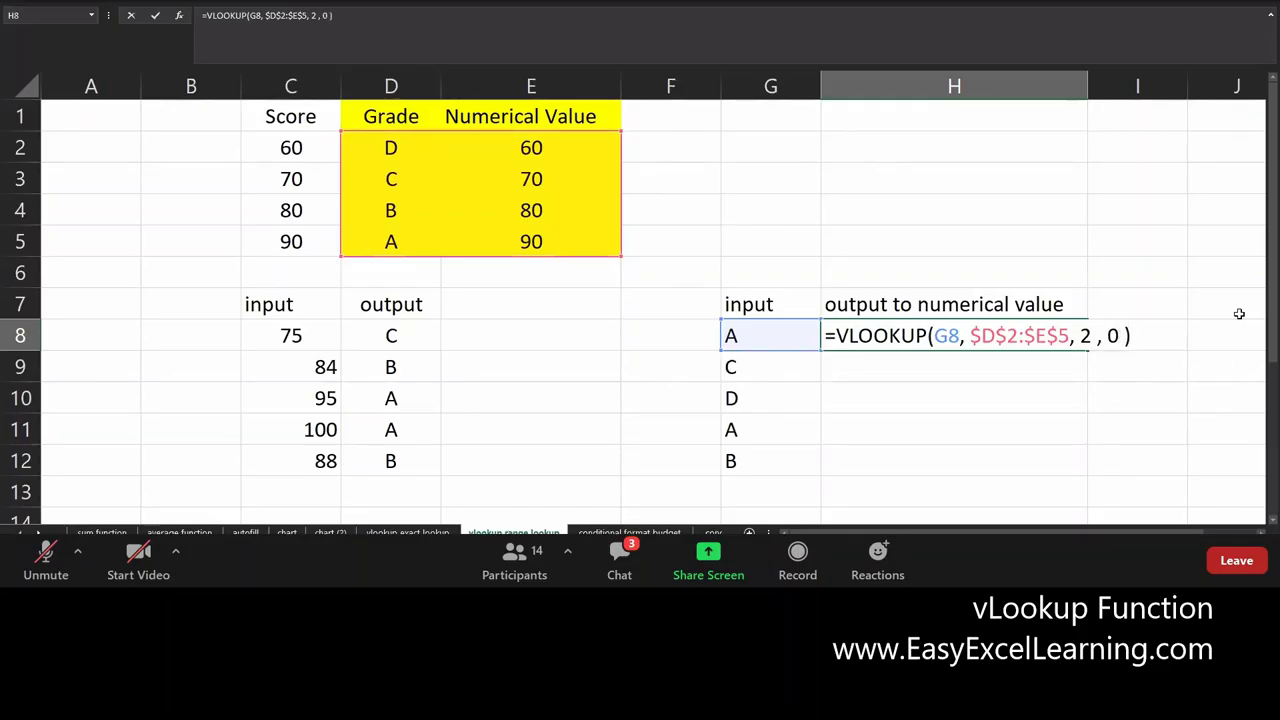
key(Return)
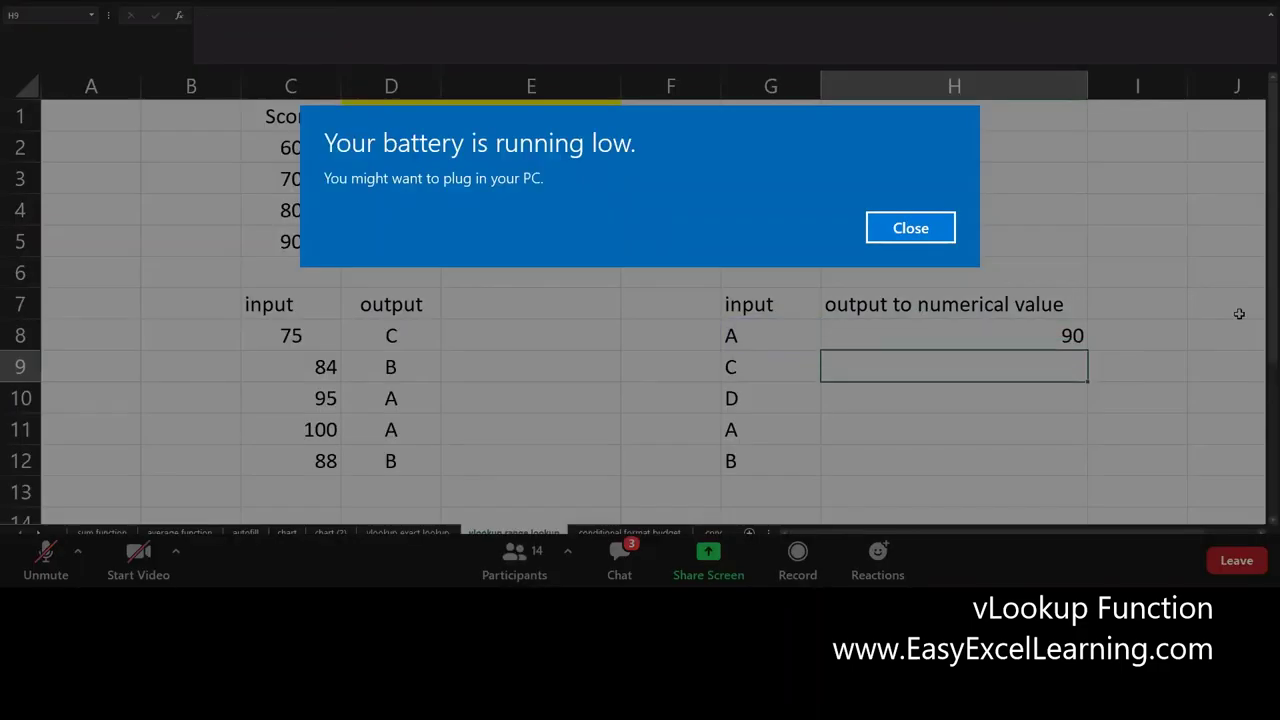
Fill the H8 VLOOKUP down to H12, giving 90, 70, 60, 90 and 80
click(1082, 340)
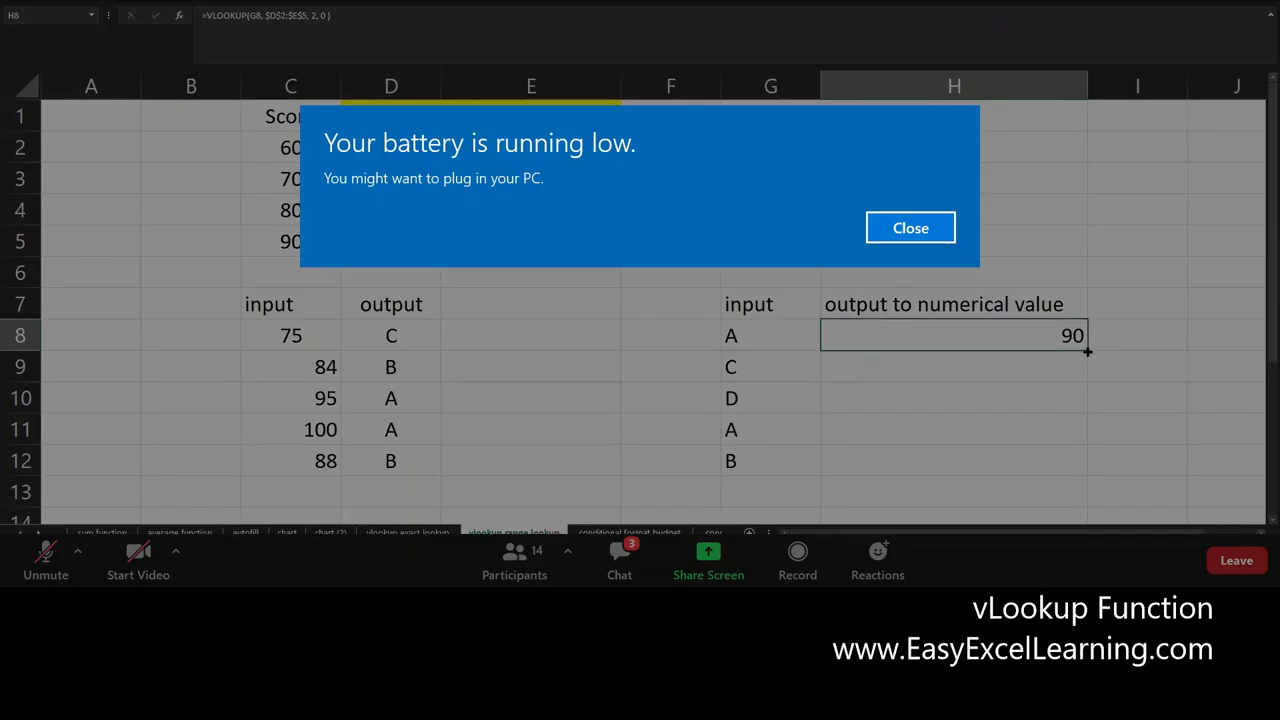
double_click(1087, 355)
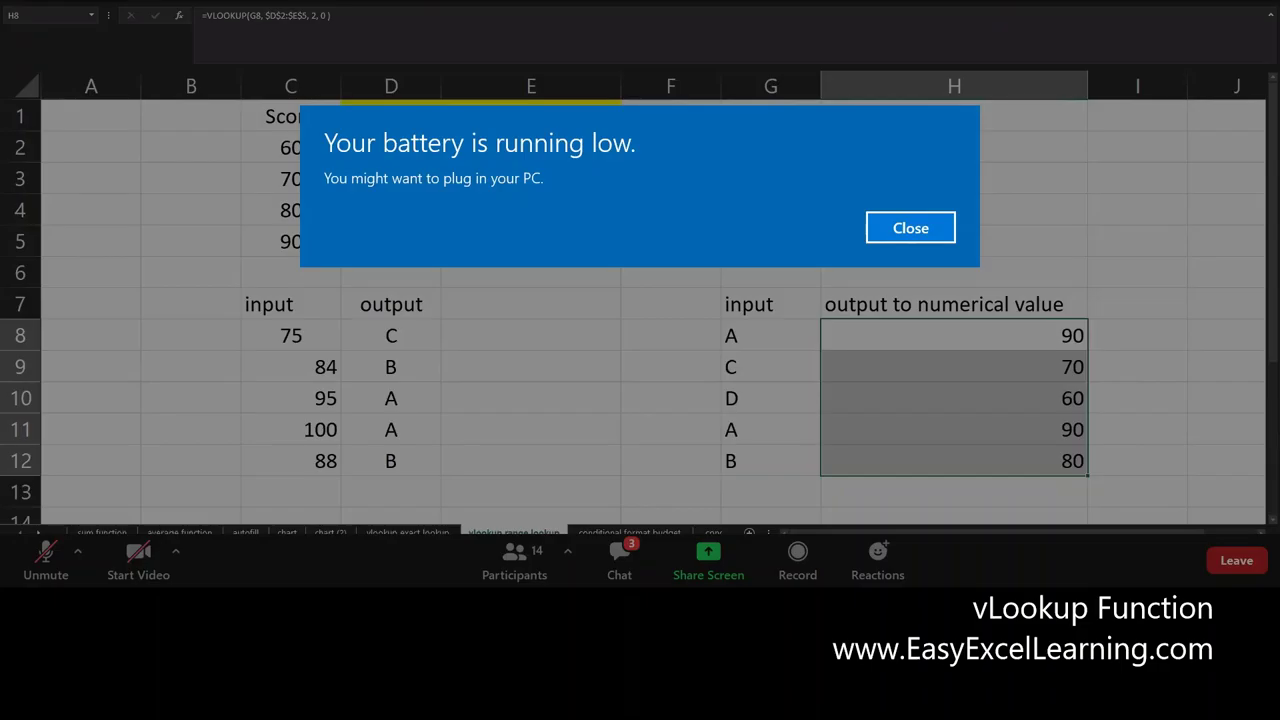
drag(1023, 337, 1014, 476)
click(531, 241)
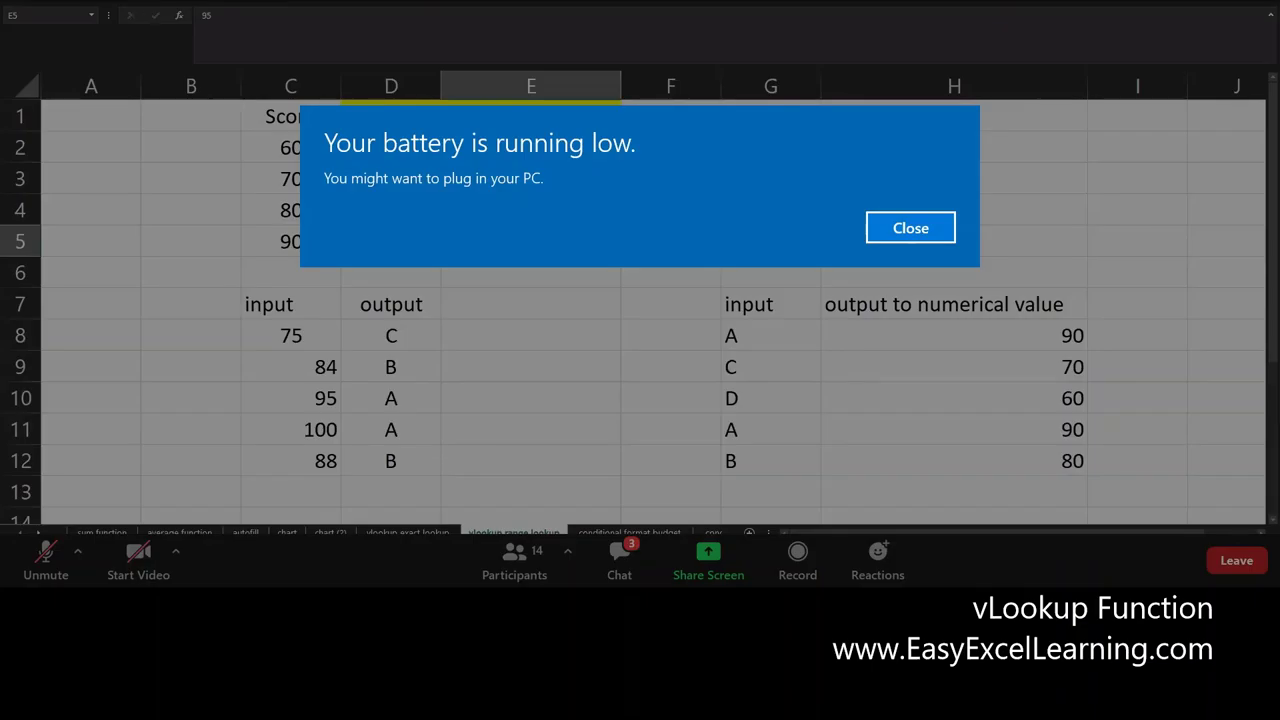
Change E5 to =C5+5, then inspect the VLOOKUP formula in H8
key(F2)
key(Return)
key(Up)
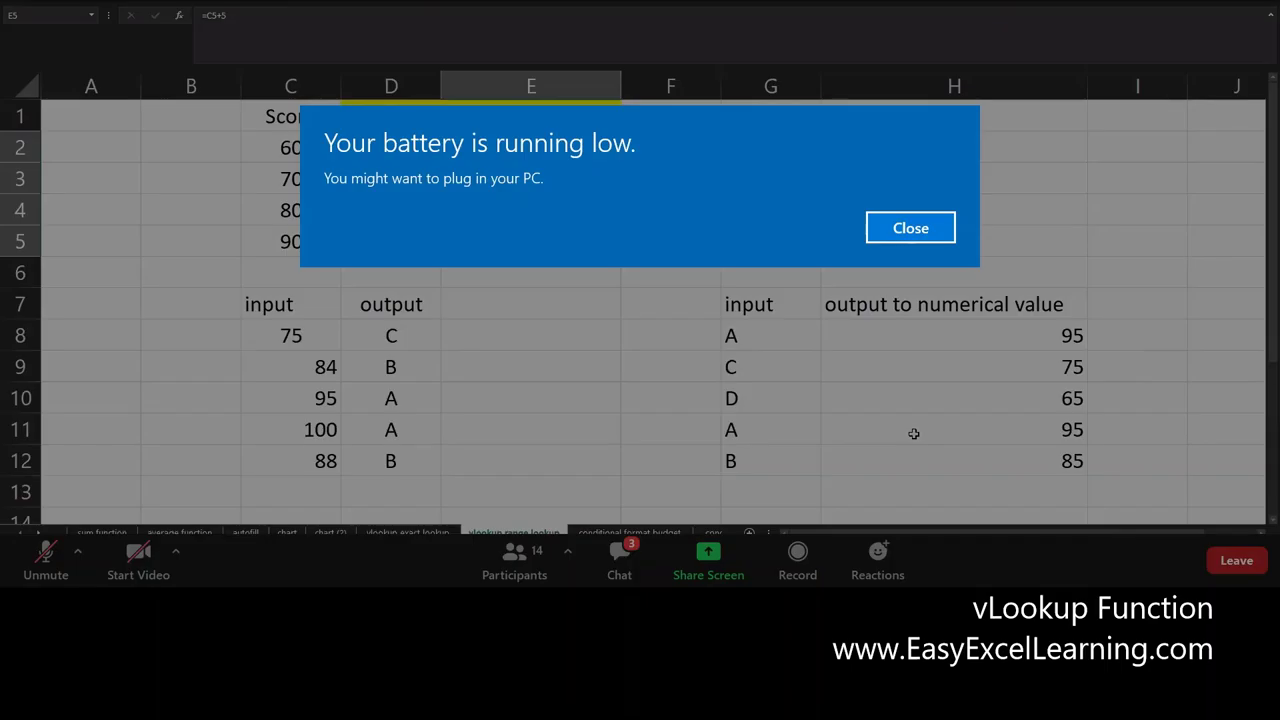
click(975, 344)
double_click(975, 346)
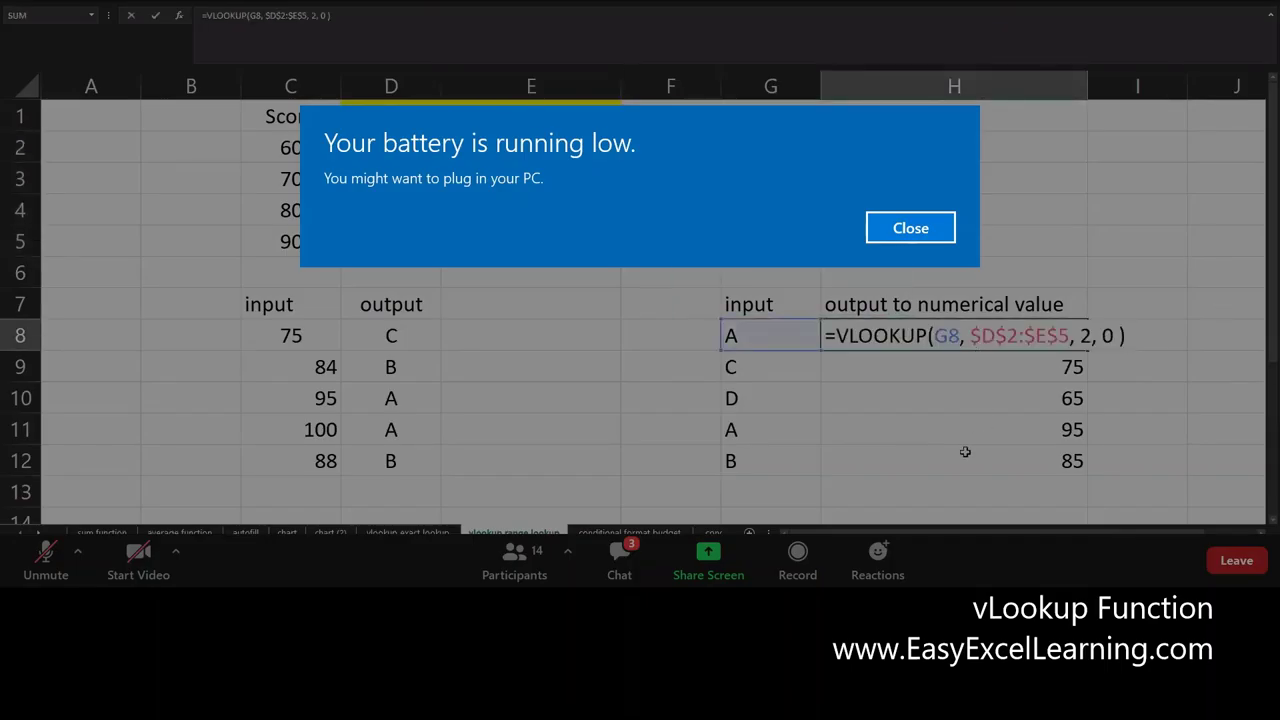
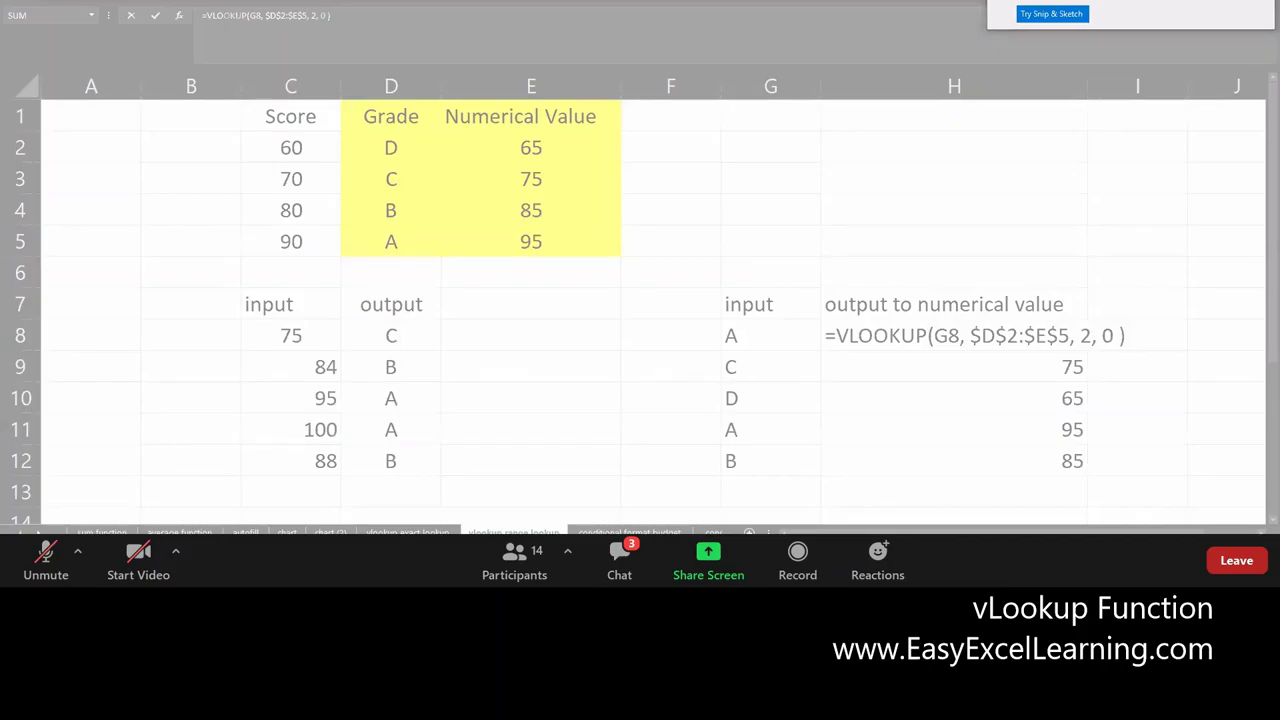
Search the Start menu for Paint, then cancel back to the Excel sheet
key(Escape)
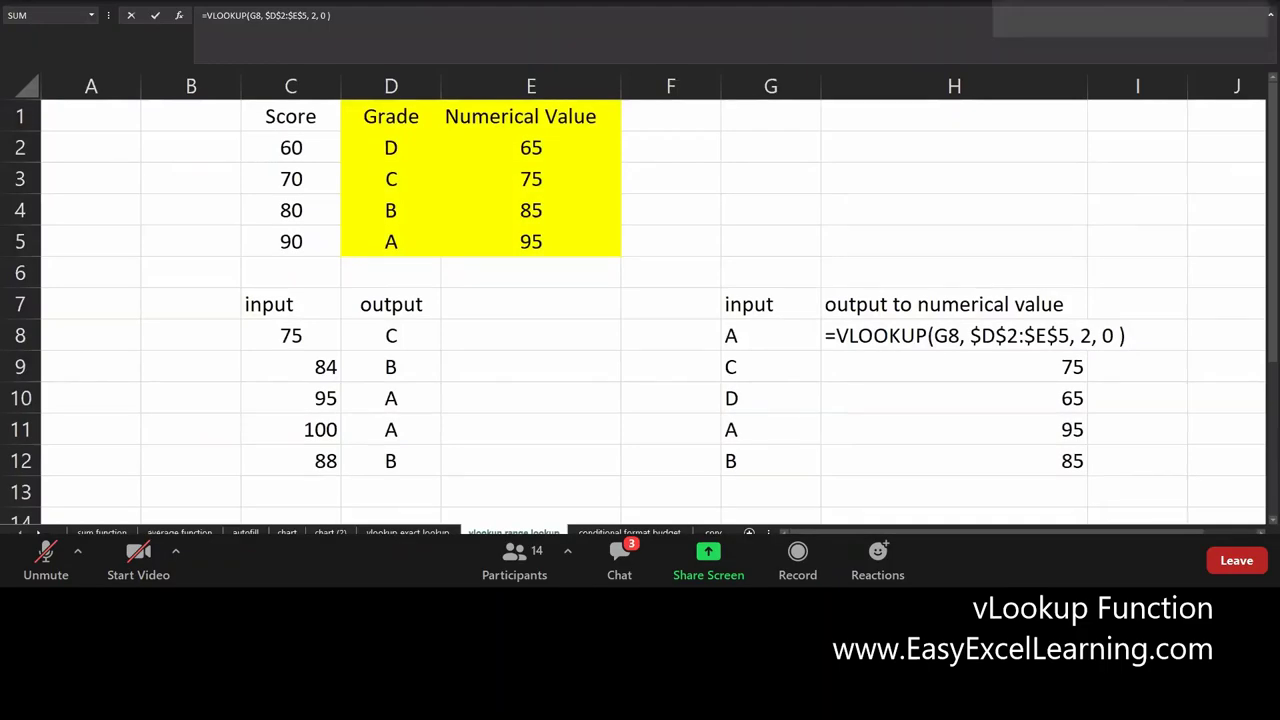
key(super)
key(super)
key(super+s)
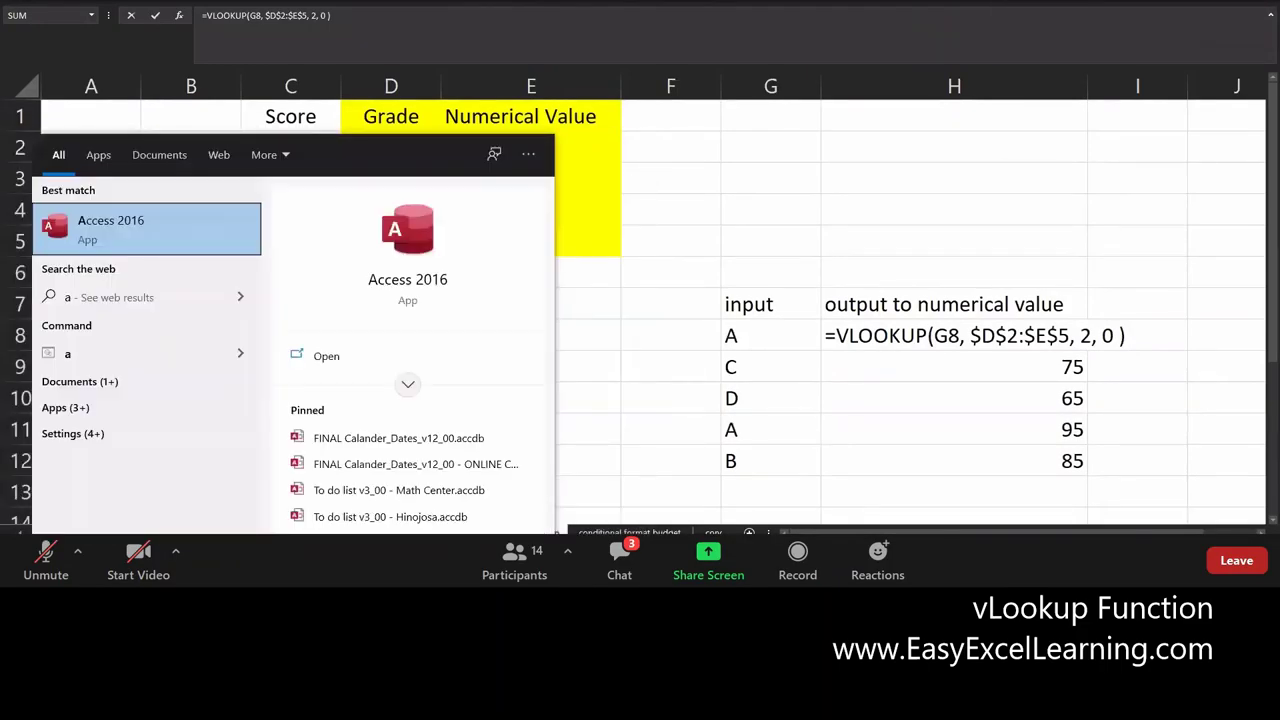
key(alt+Tab)
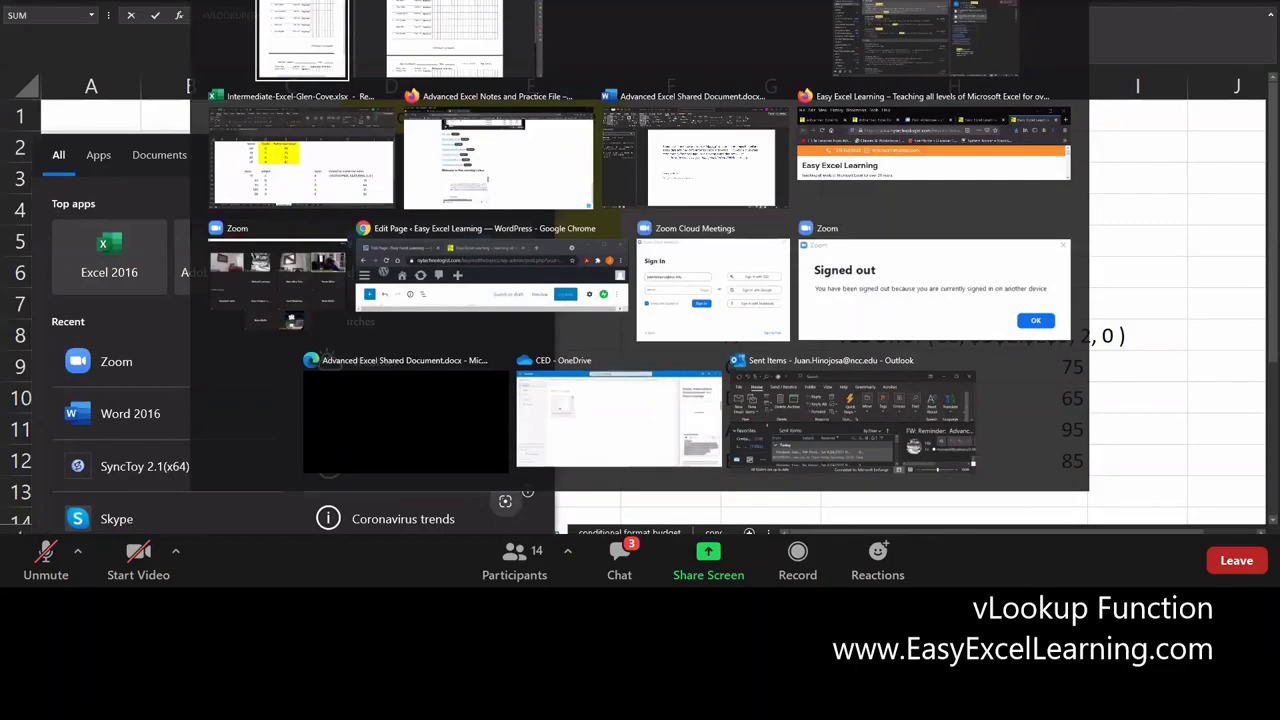
key(super)
text(paint)
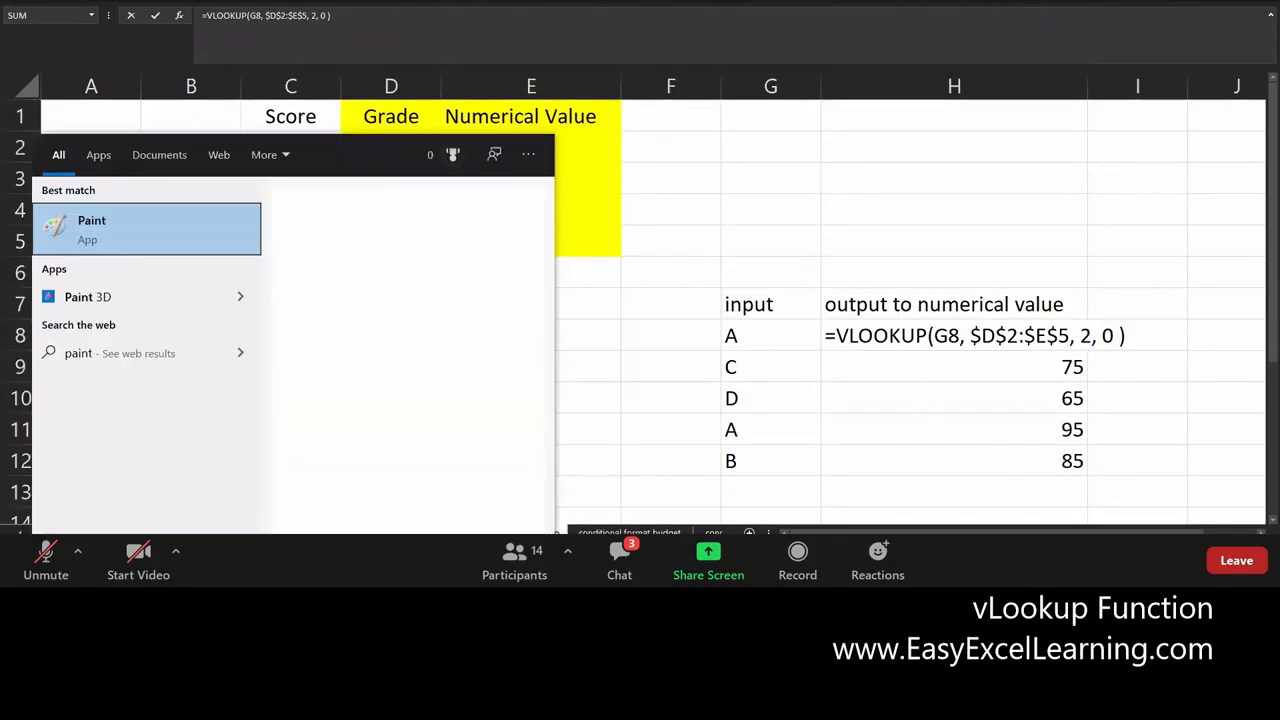
key(Escape)
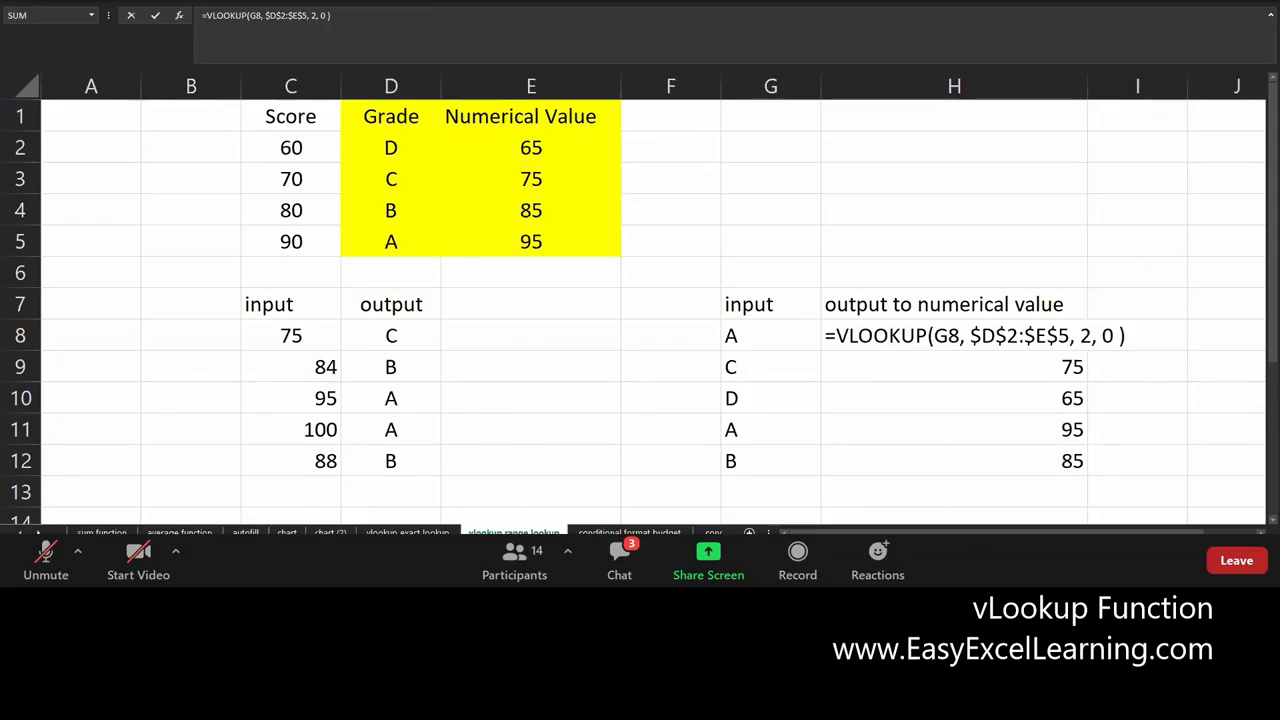
Switch between open windows and start a screen snip twice, cancelling each time
mouse_move(343, 520)
key(alt+Tab)
key(alt+Tab)
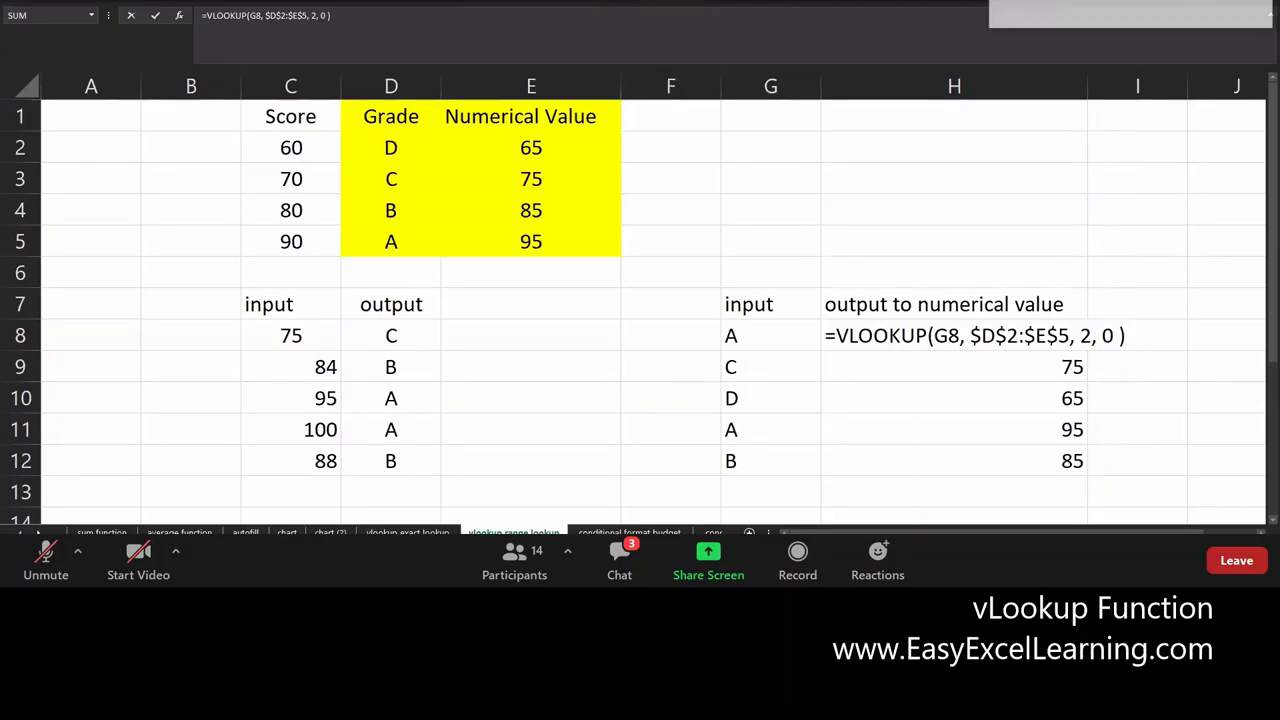
key(ctrl+n)
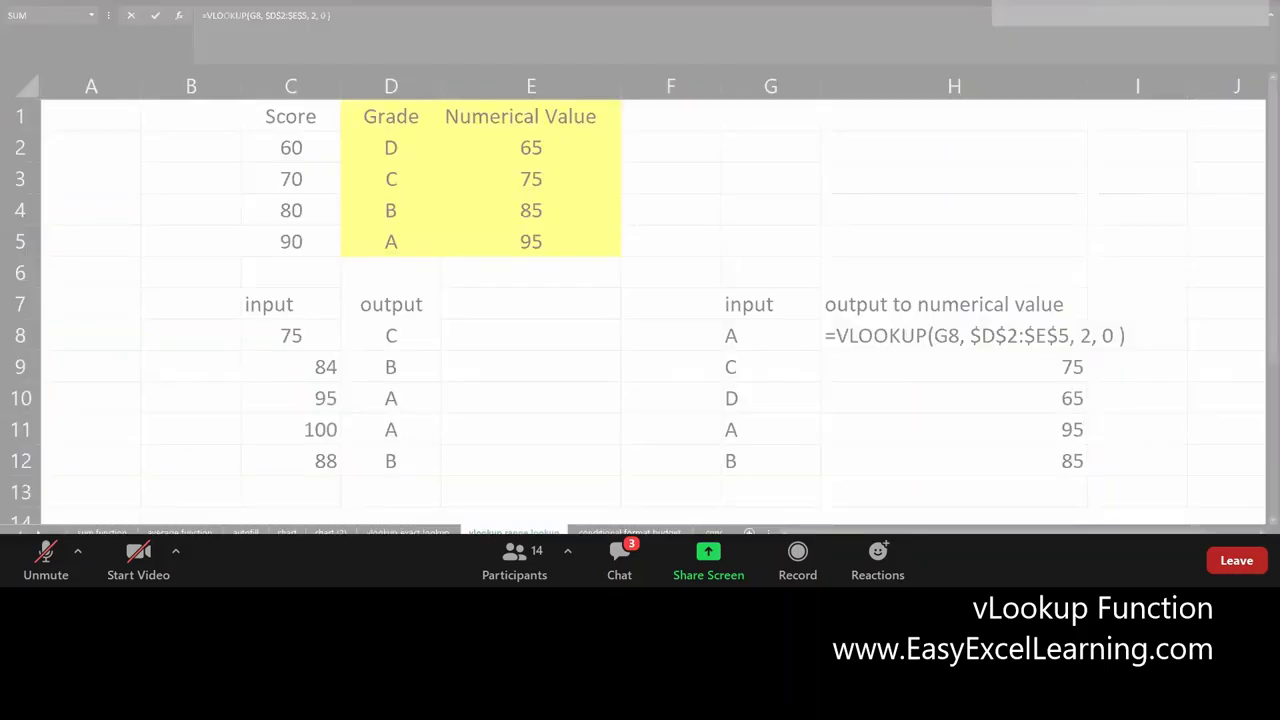
key(Escape)
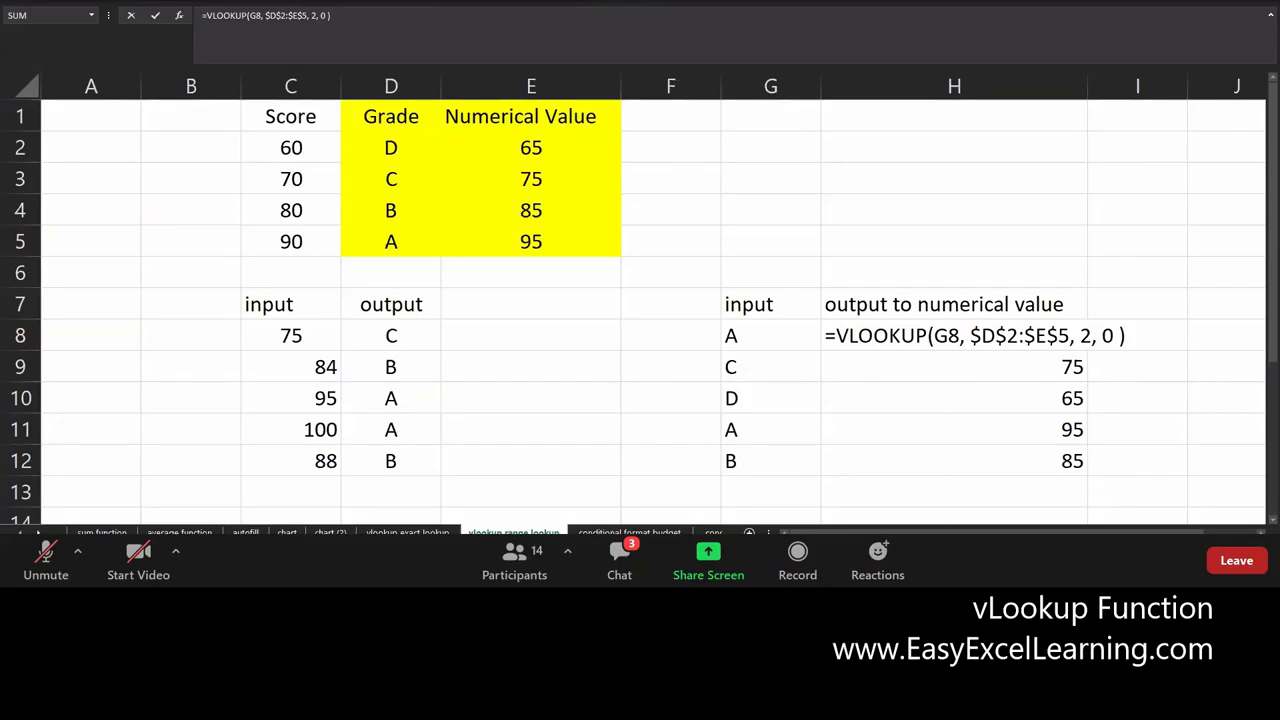
key(ctrl+n)
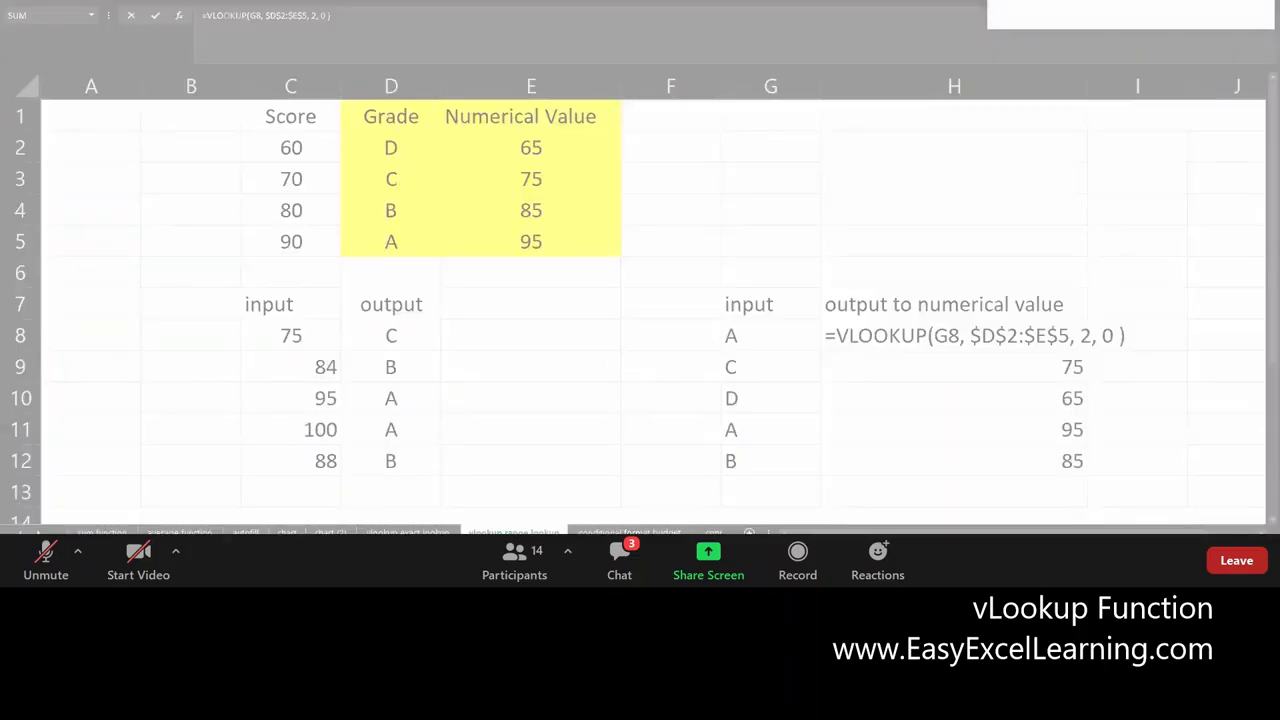
key(Escape)
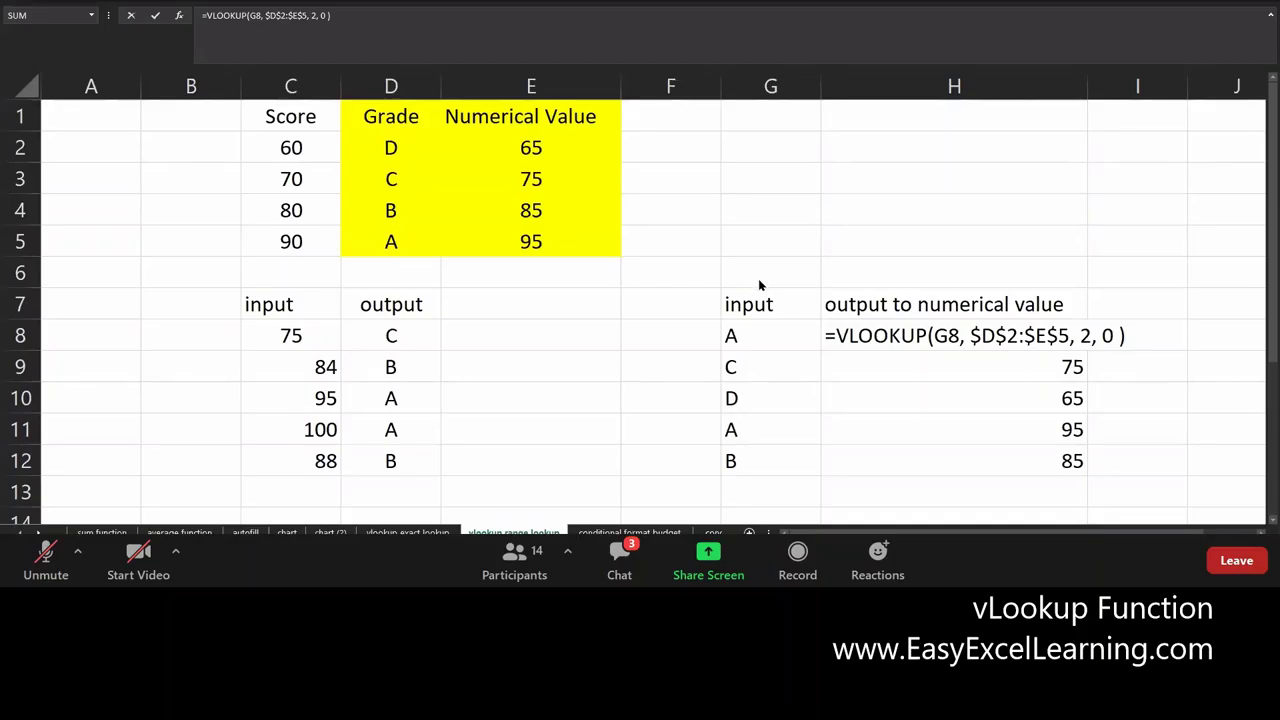
Commit the H8 lookup formula so it displays 95
scroll(758, 285, down, 2)
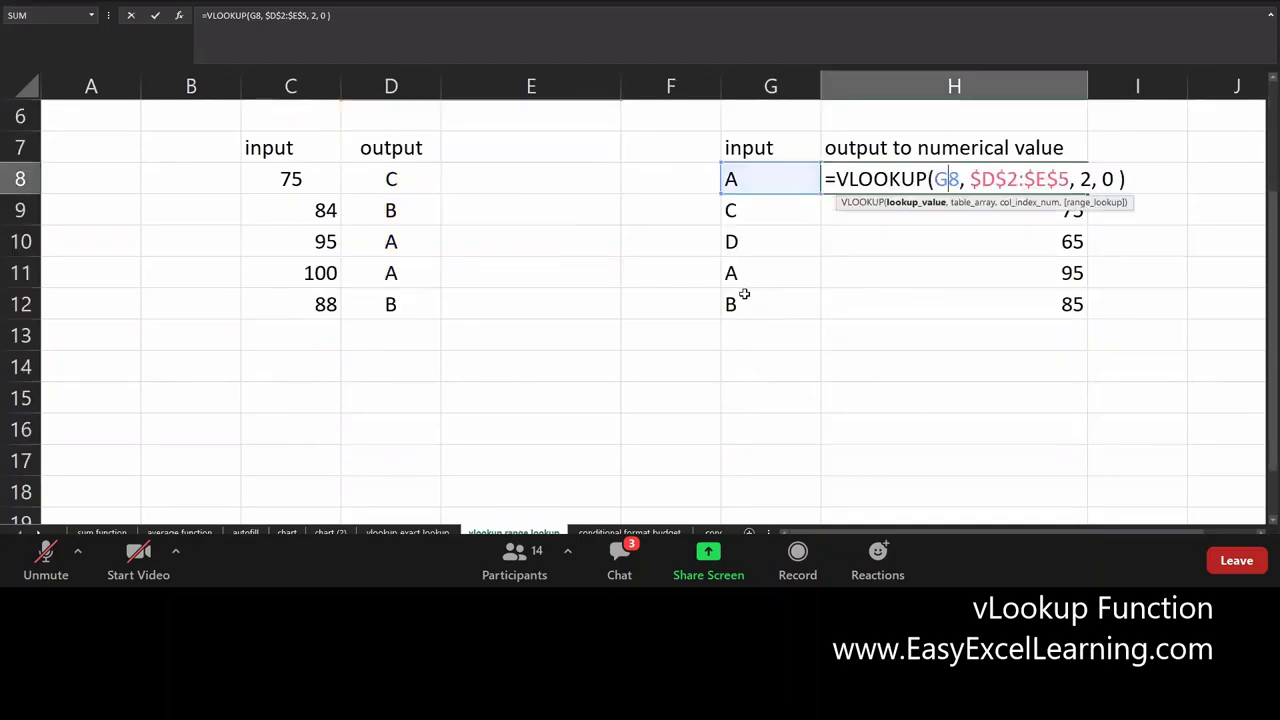
click(620, 340)
scroll(620, 340, up, 2)
ctrl+scroll(620, 340, down, 3)
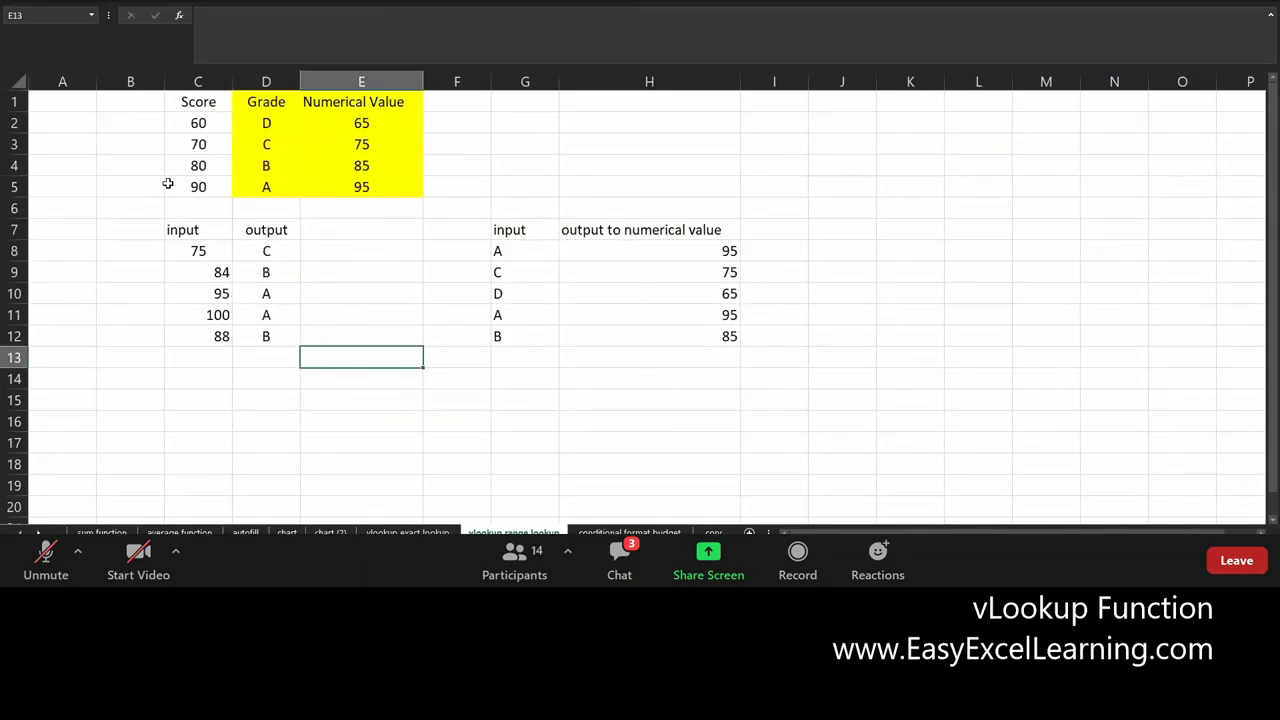
Copy the range C1:H12 containing both grade lookup tables
drag(182, 102, 668, 338)
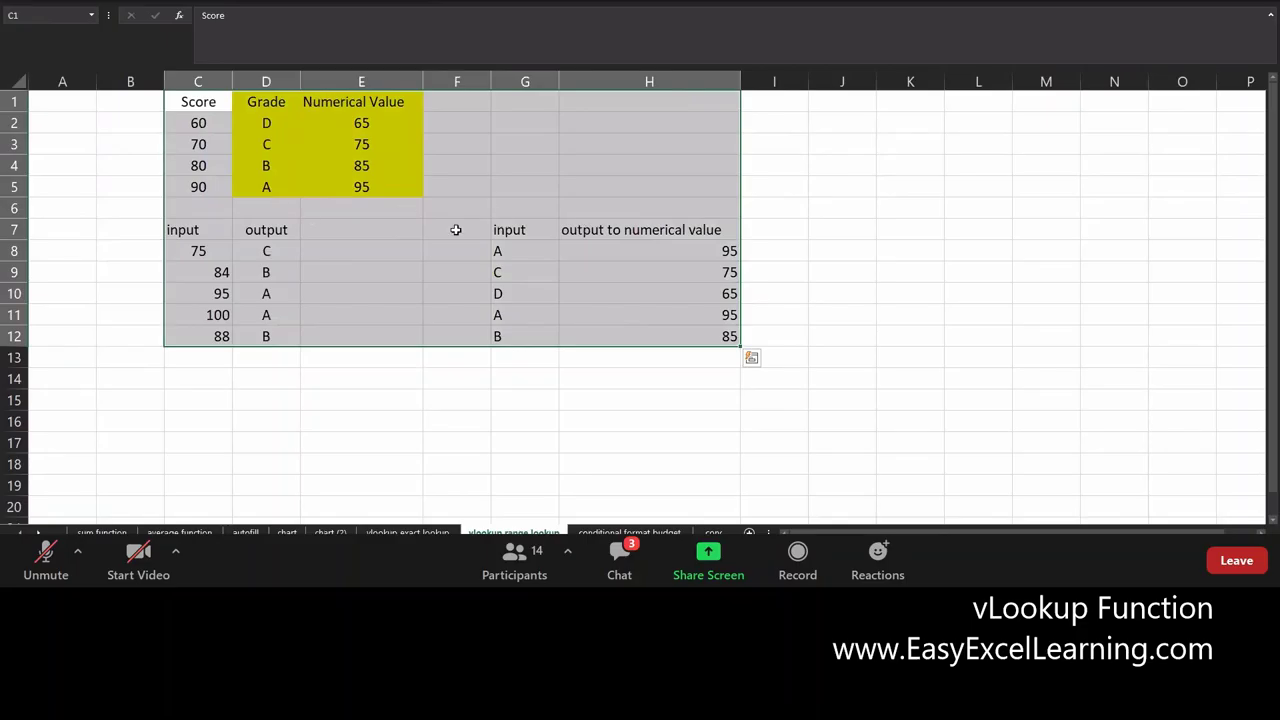
right_click(541, 263)
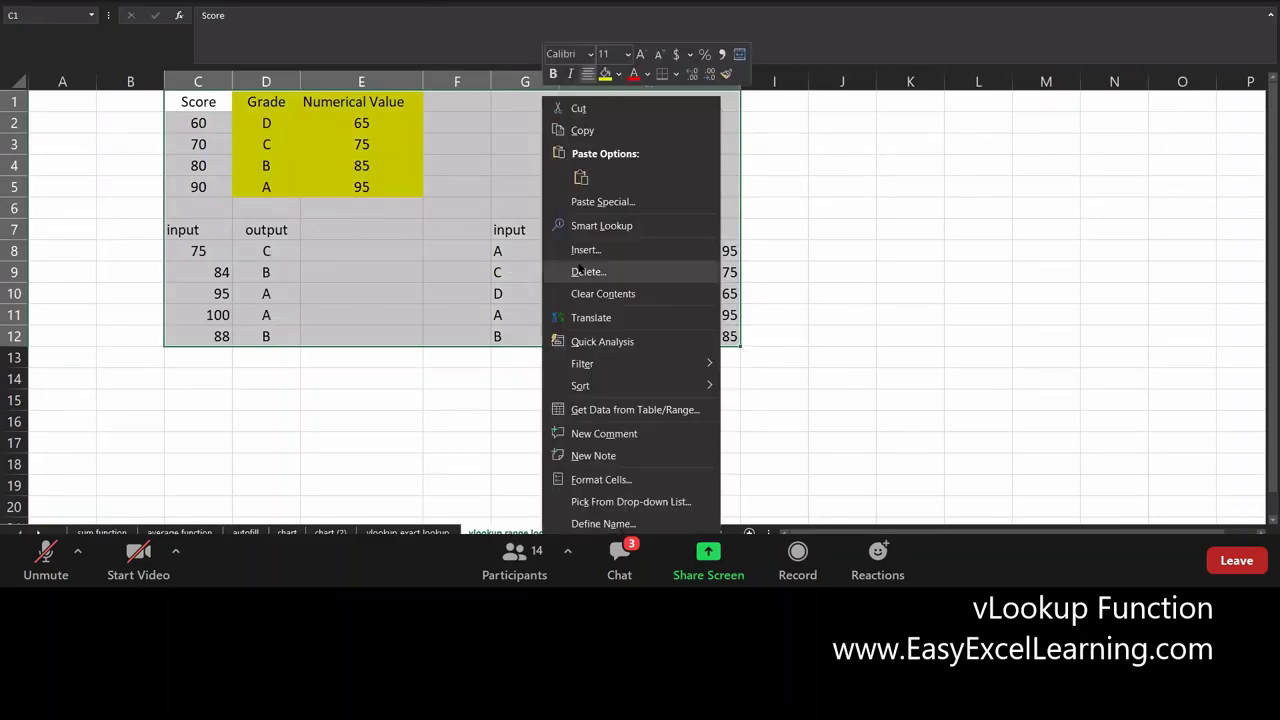
click(594, 131)
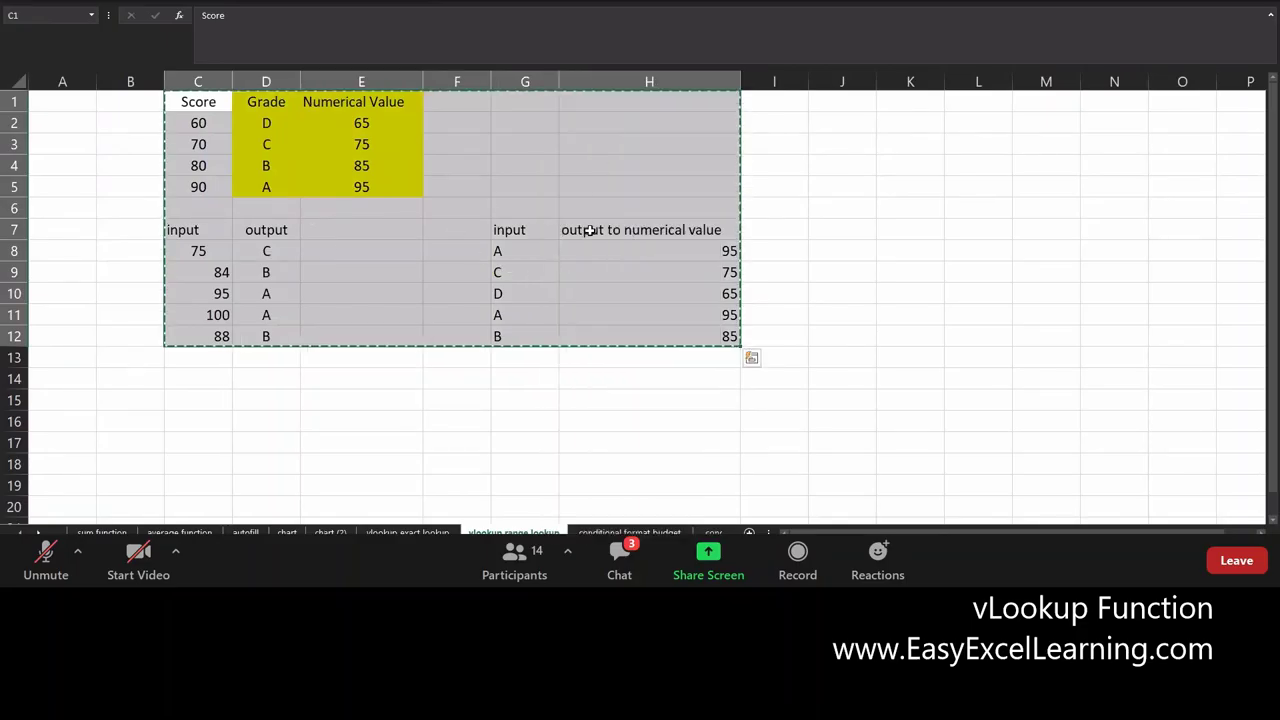
scroll(590, 230, down, 5)
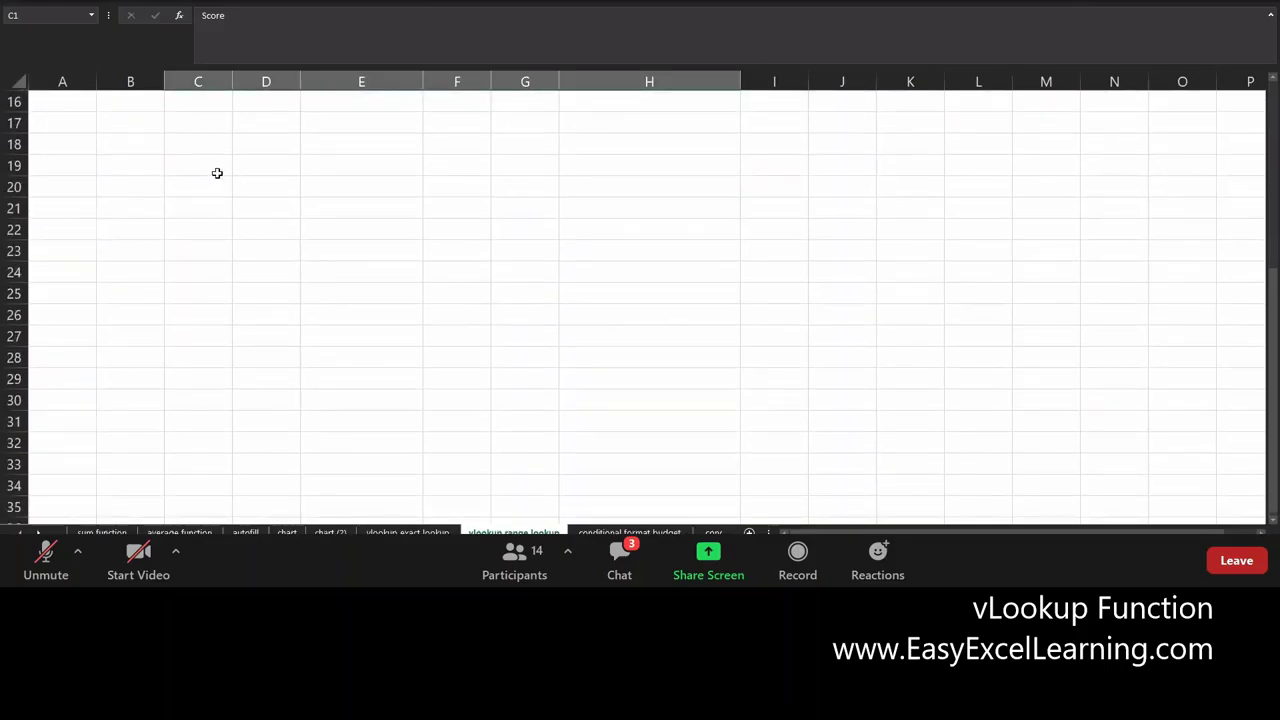
click(220, 174)
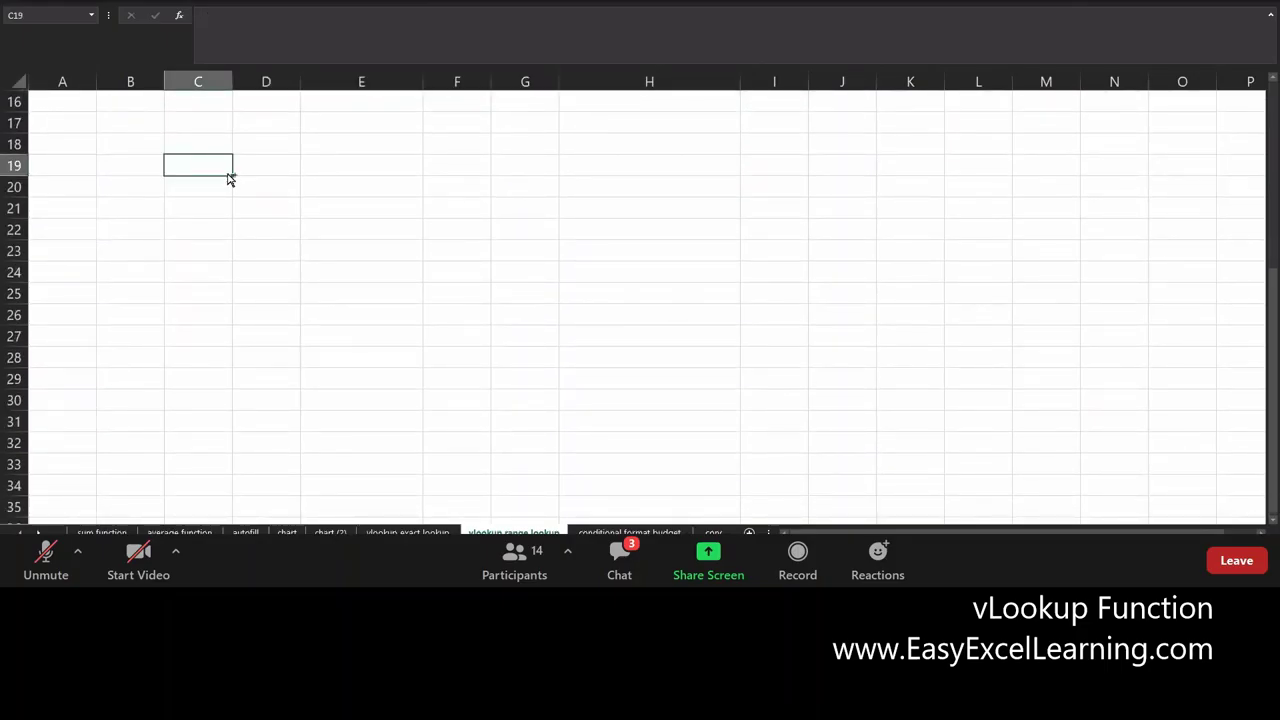
key(ctrl+alt+v)
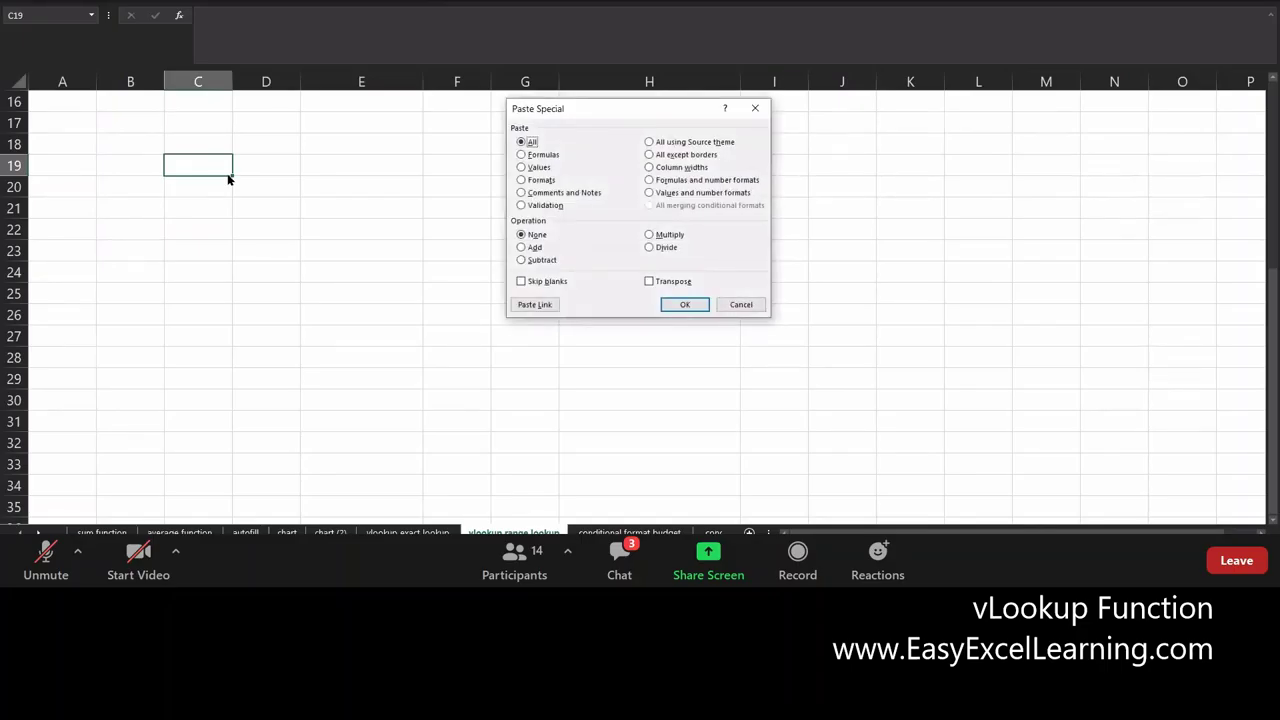
click(521, 167)
click(681, 303)
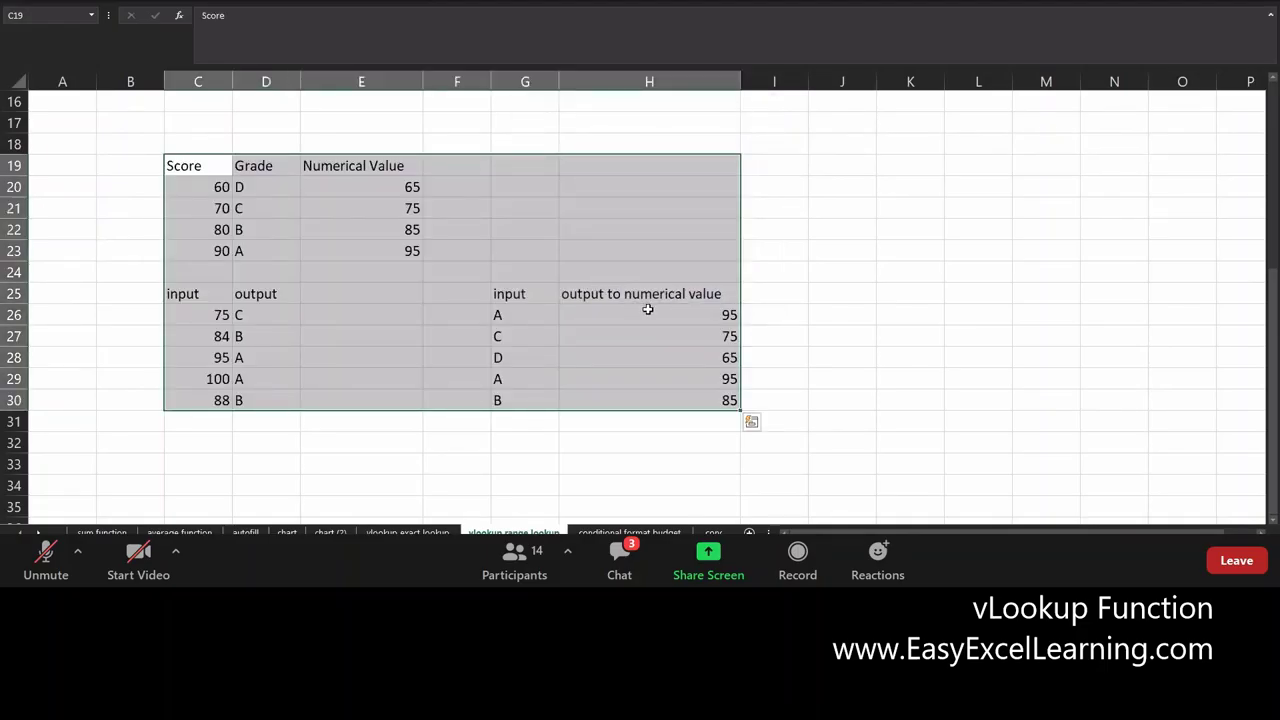
key(ctrl+z)
scroll(660, 355, up, 6)
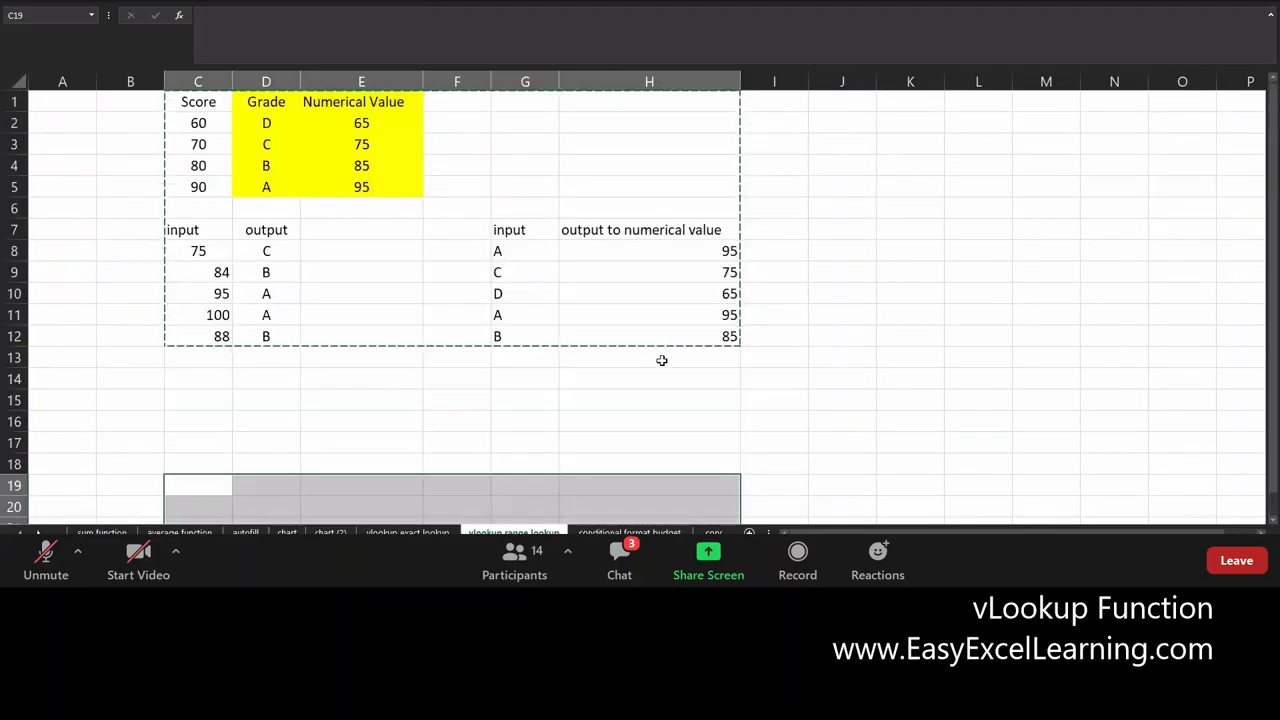
click(323, 294)
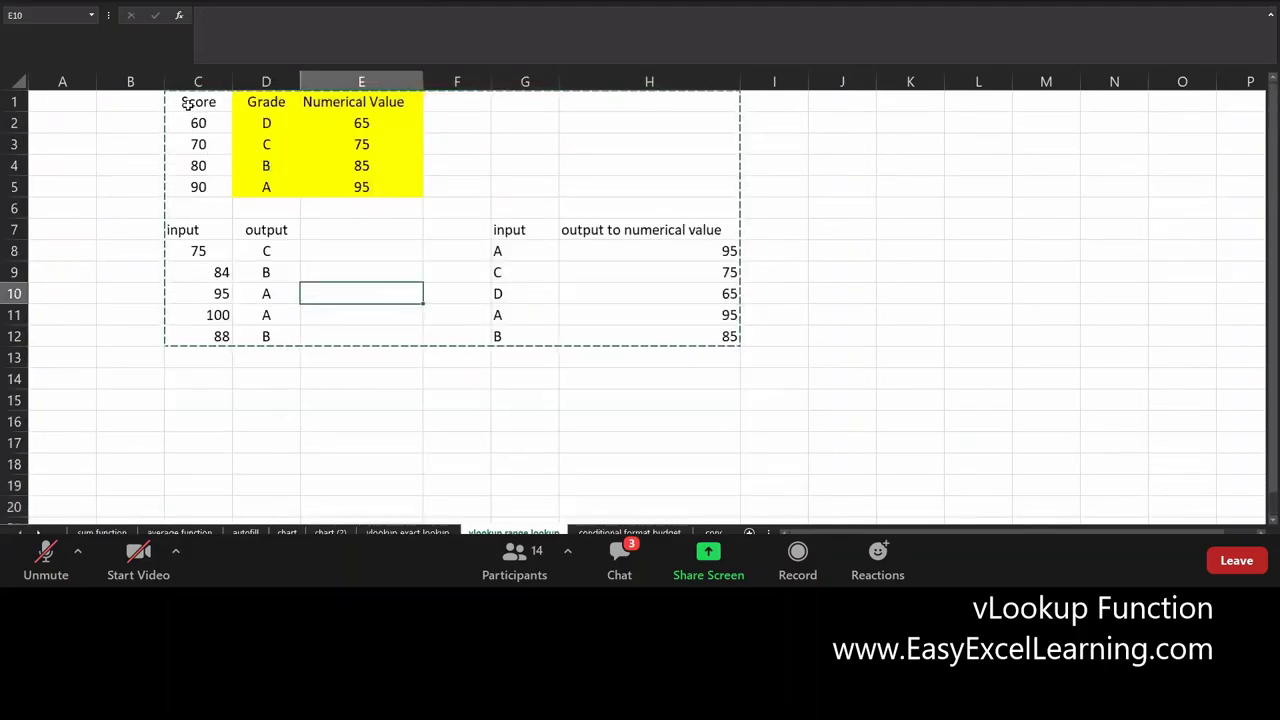
drag(187, 104, 668, 333)
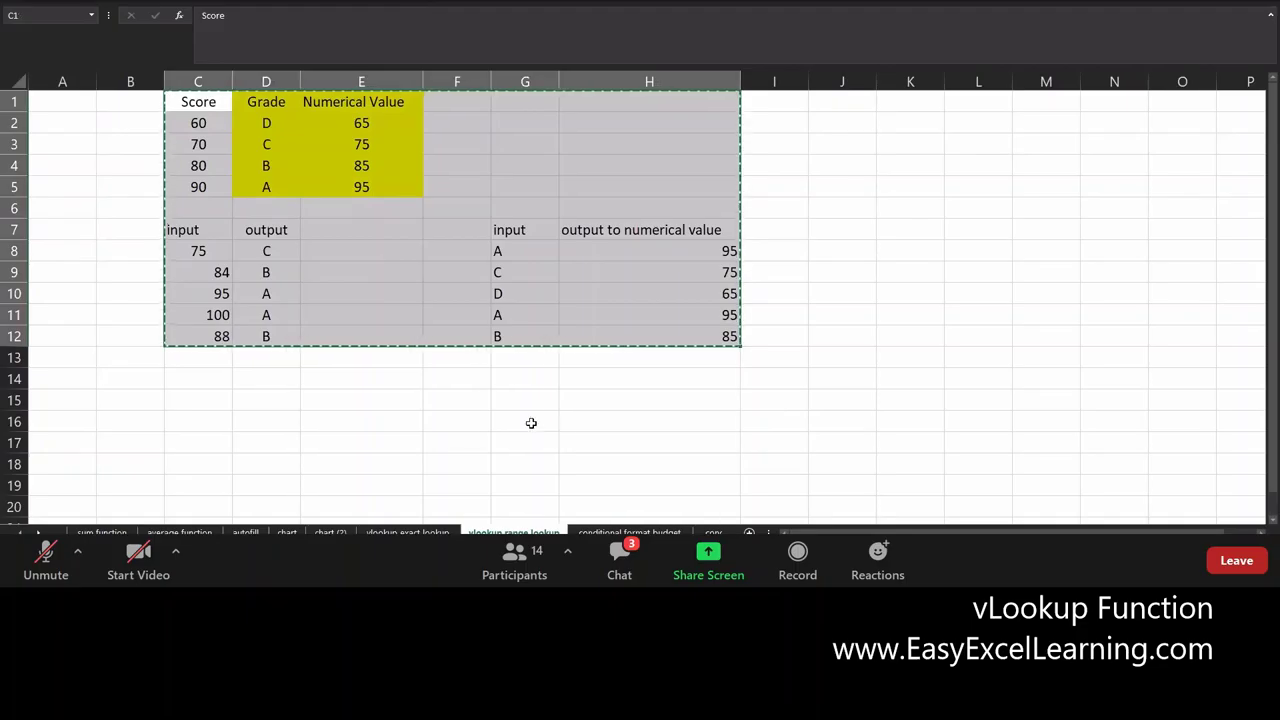
click(495, 398)
click(329, 180)
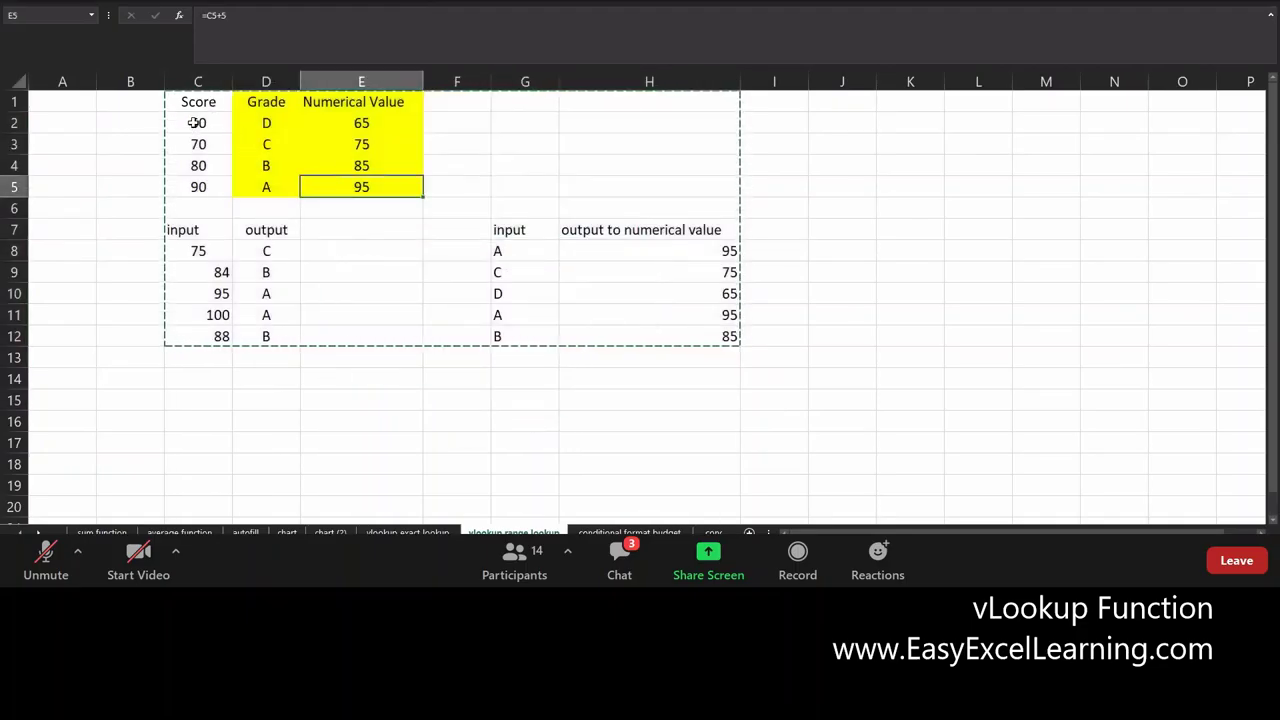
drag(200, 104, 360, 329)
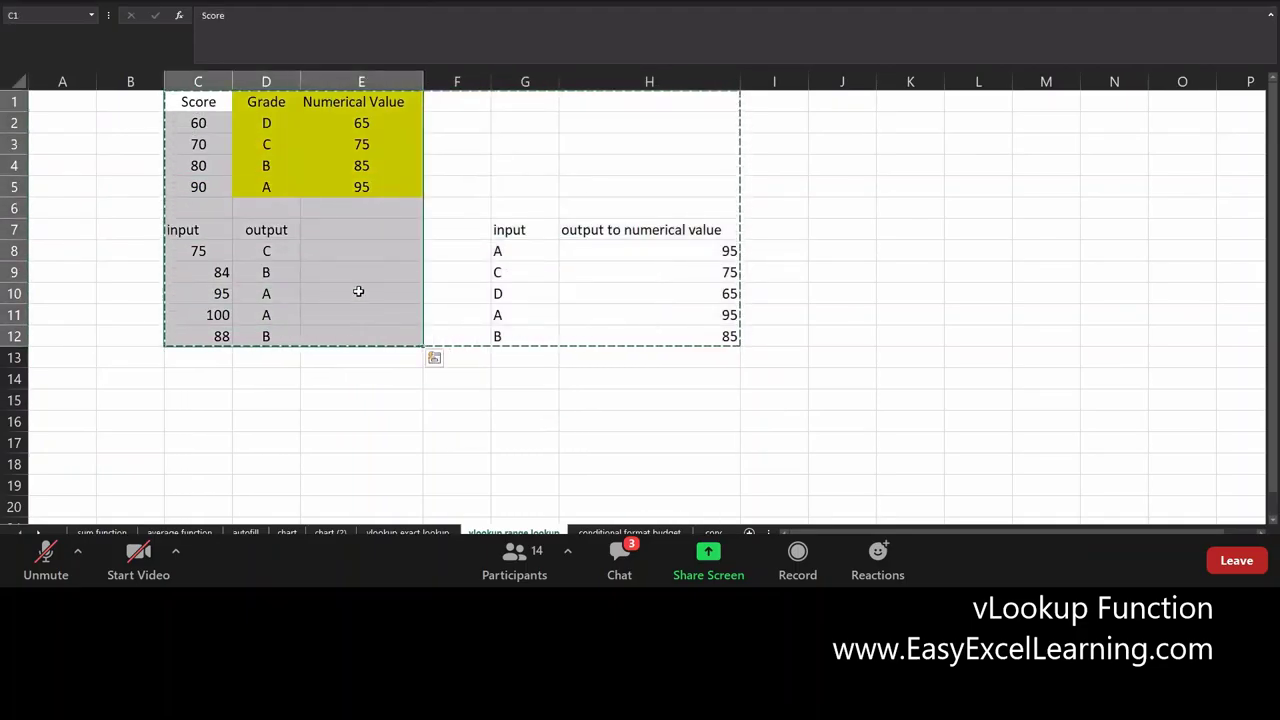
right_click(357, 289)
click(336, 170)
click(262, 166)
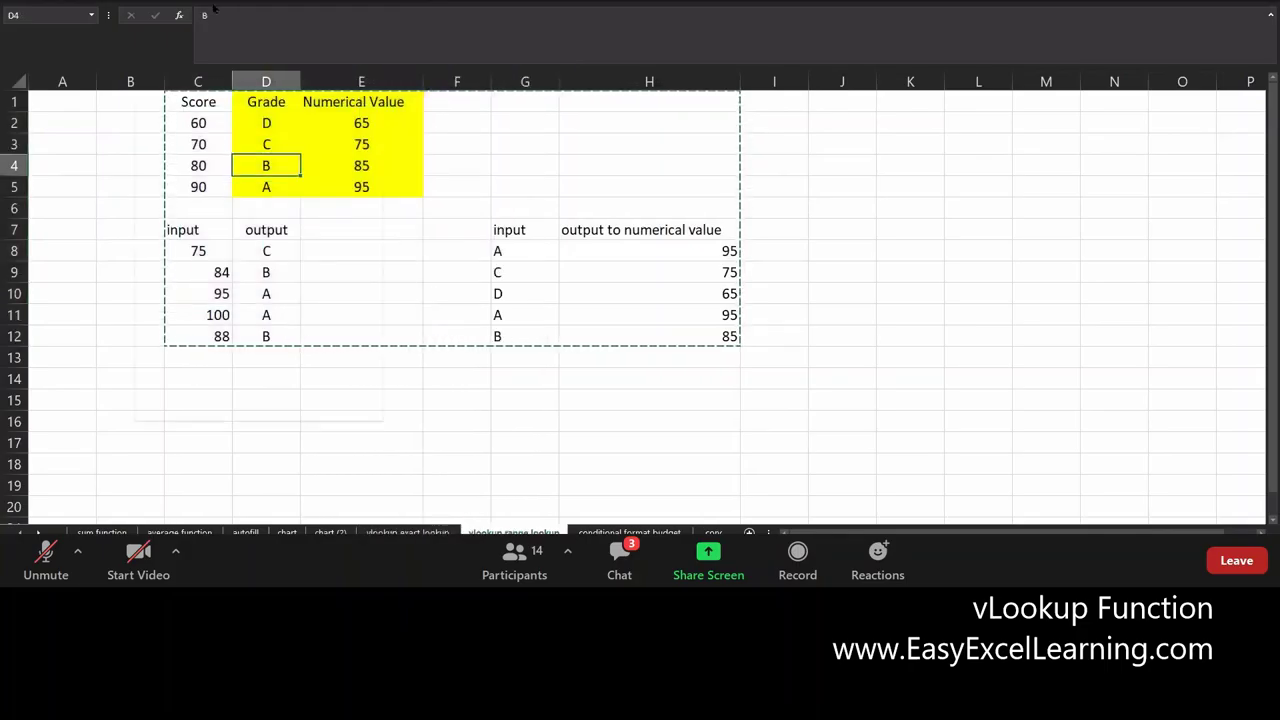
Set the 75 in E3 to the Algerian font and enlarge it
click(230, 2)
click(203, 185)
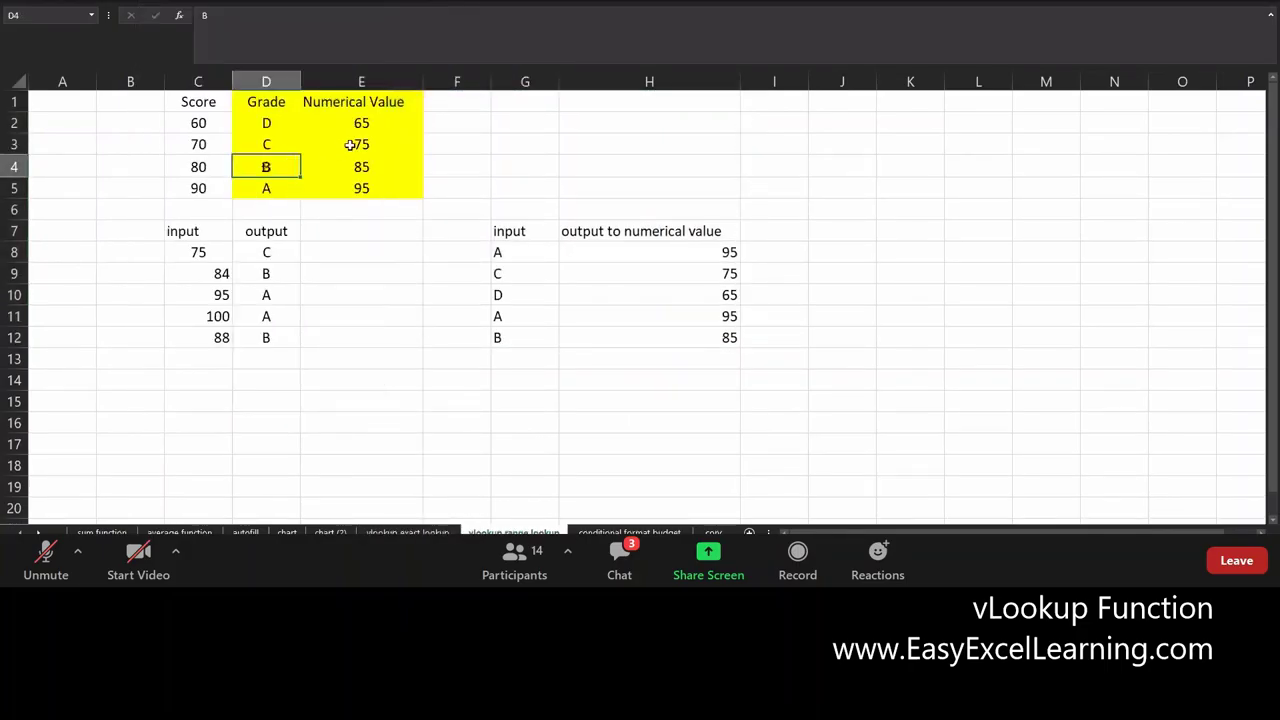
click(341, 149)
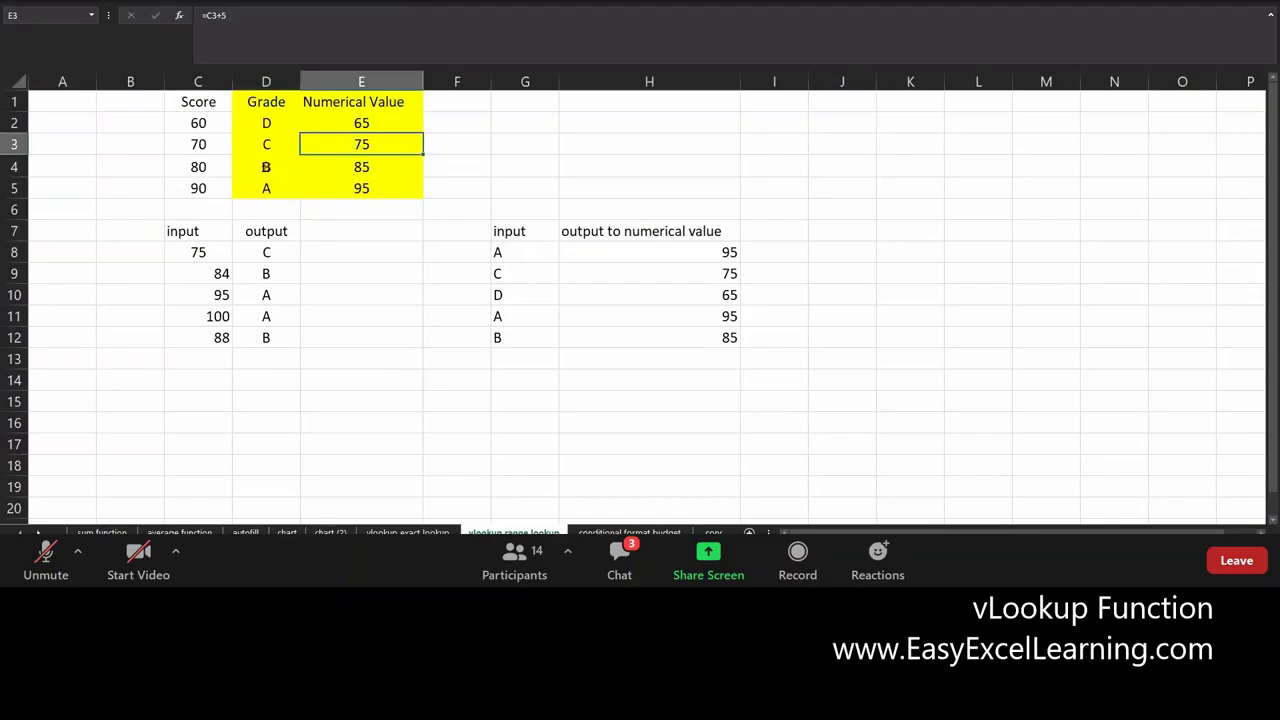
click(230, 2)
click(236, 186)
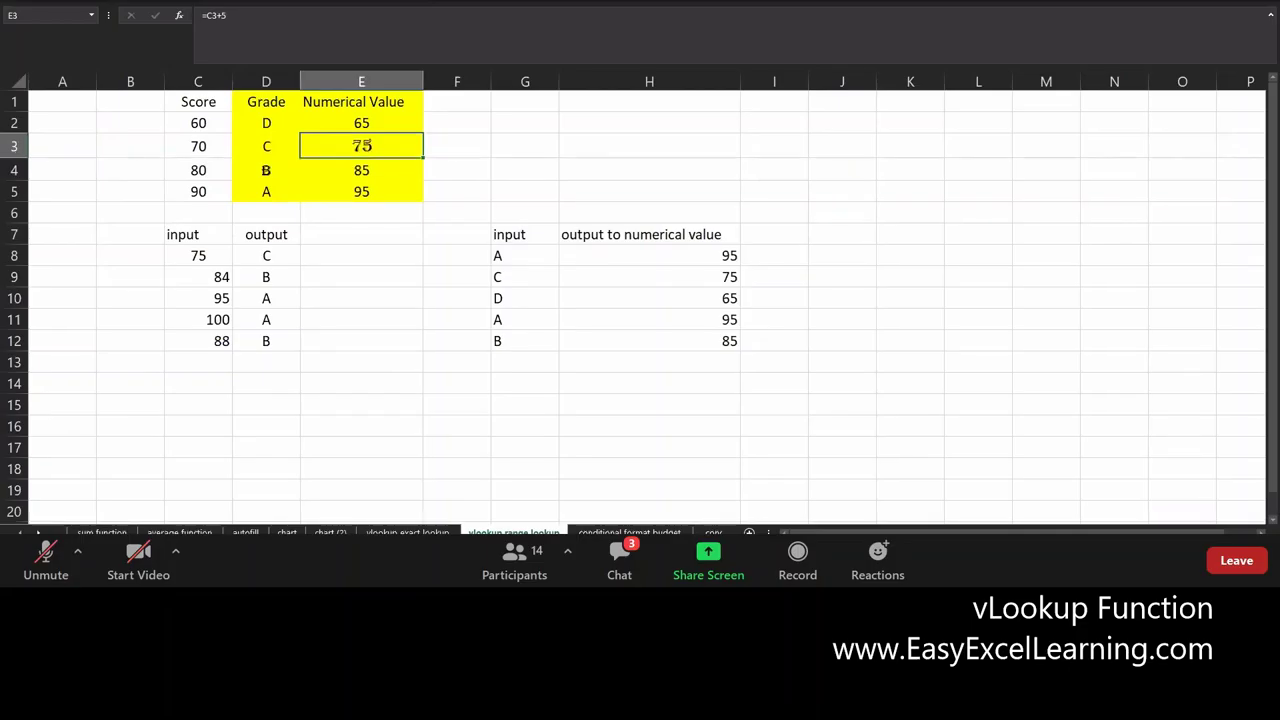
key(ctrl+shift+period)
key(ctrl+shift+period)
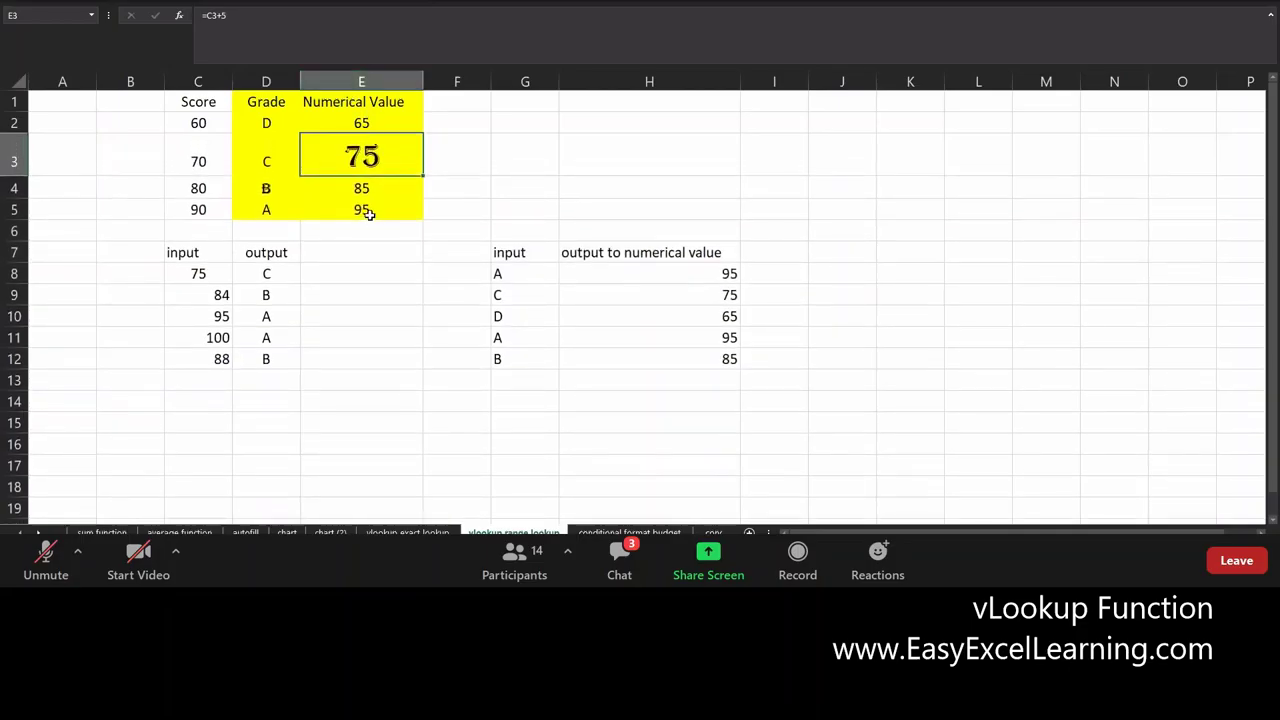
Enlarge the 95 in E5 and set it to the Broadway font
click(414, 211)
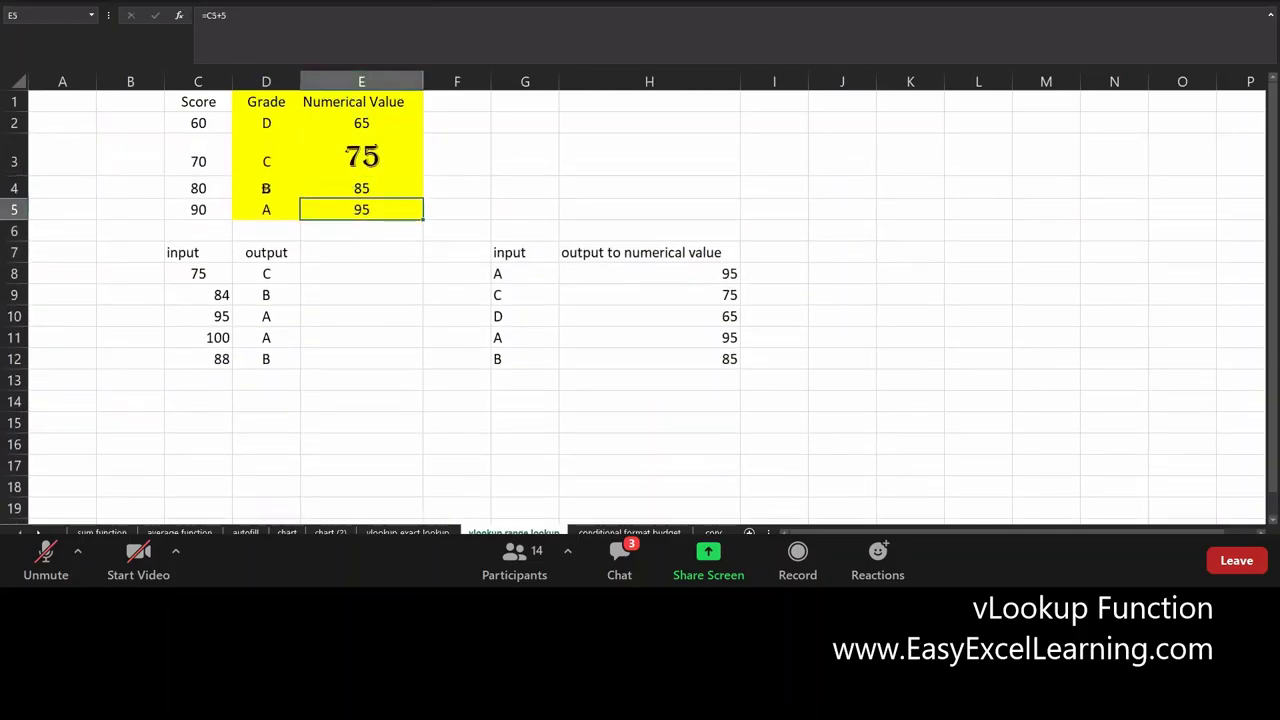
key(ctrl+shift+period)
key(ctrl+shift+period)
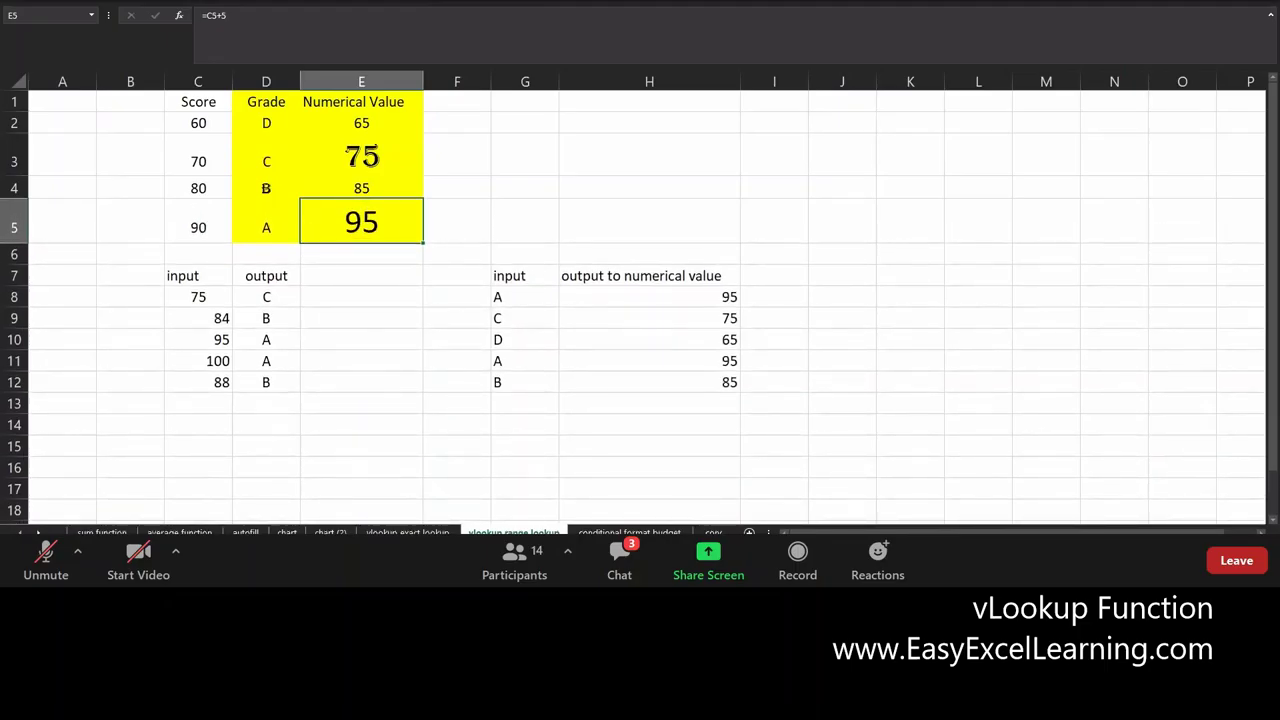
scroll(207, 267, down, 5)
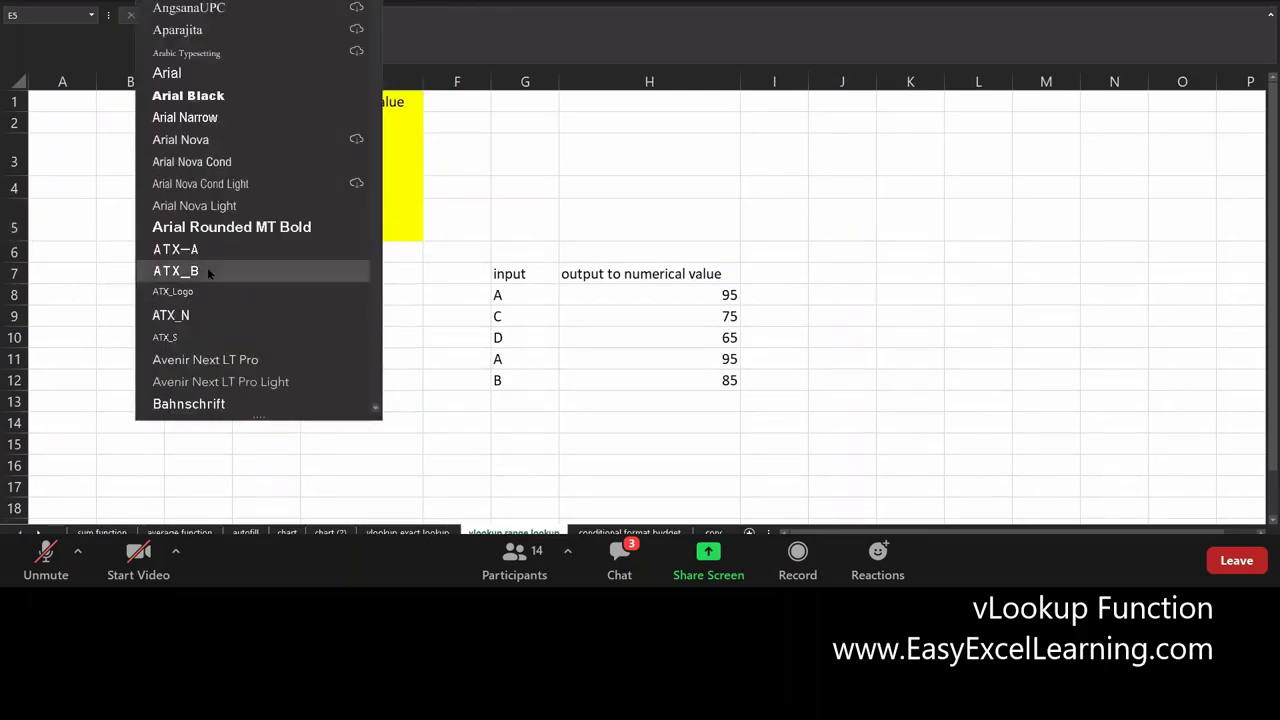
scroll(207, 267, down, 6)
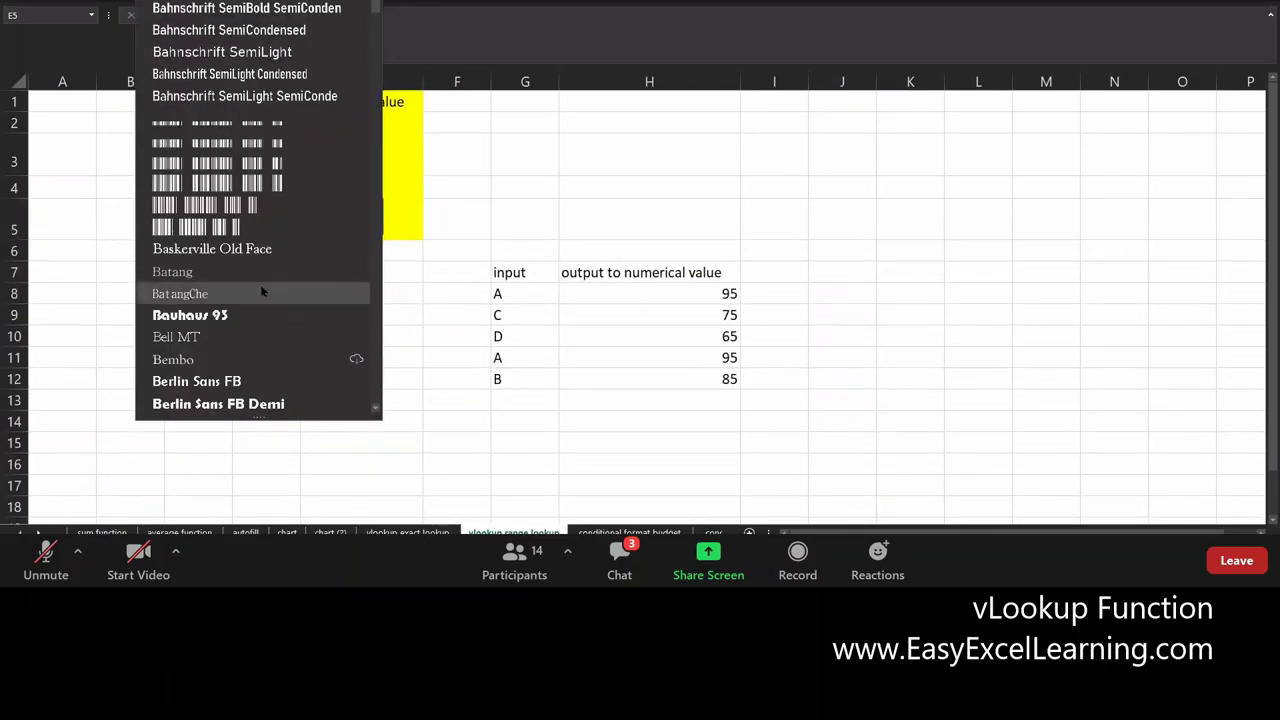
scroll(260, 284, down, 5)
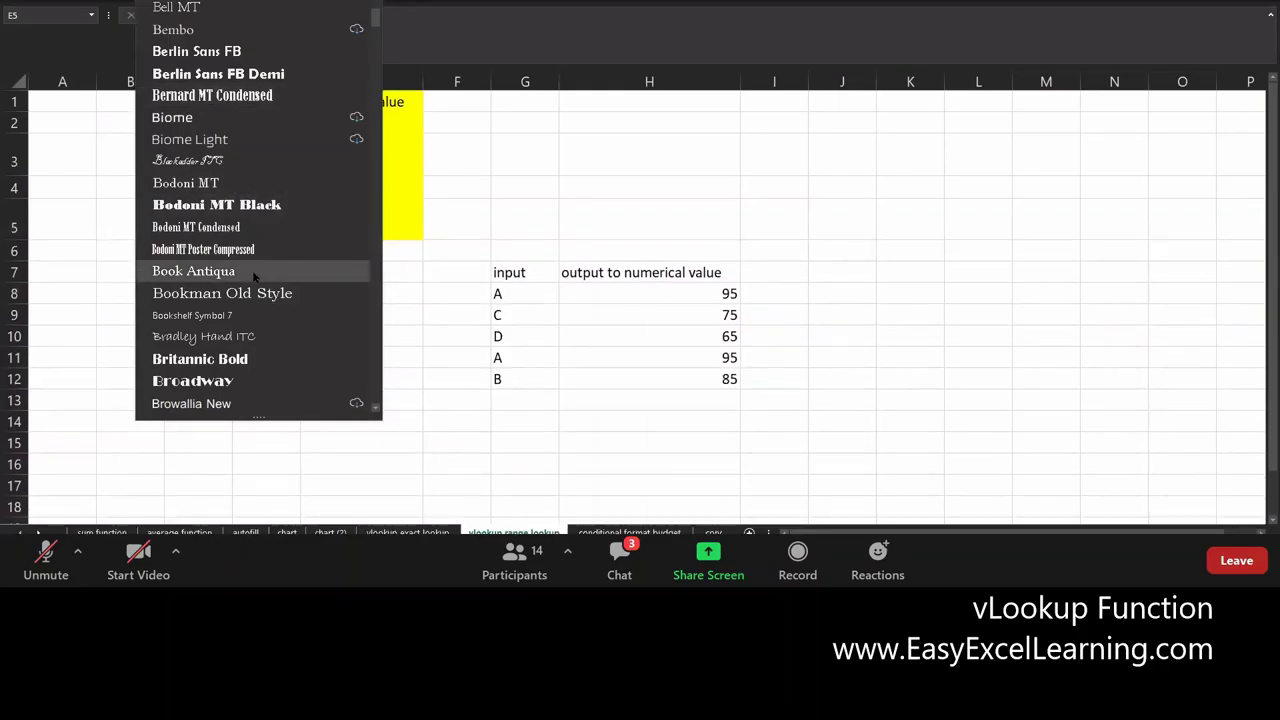
click(237, 376)
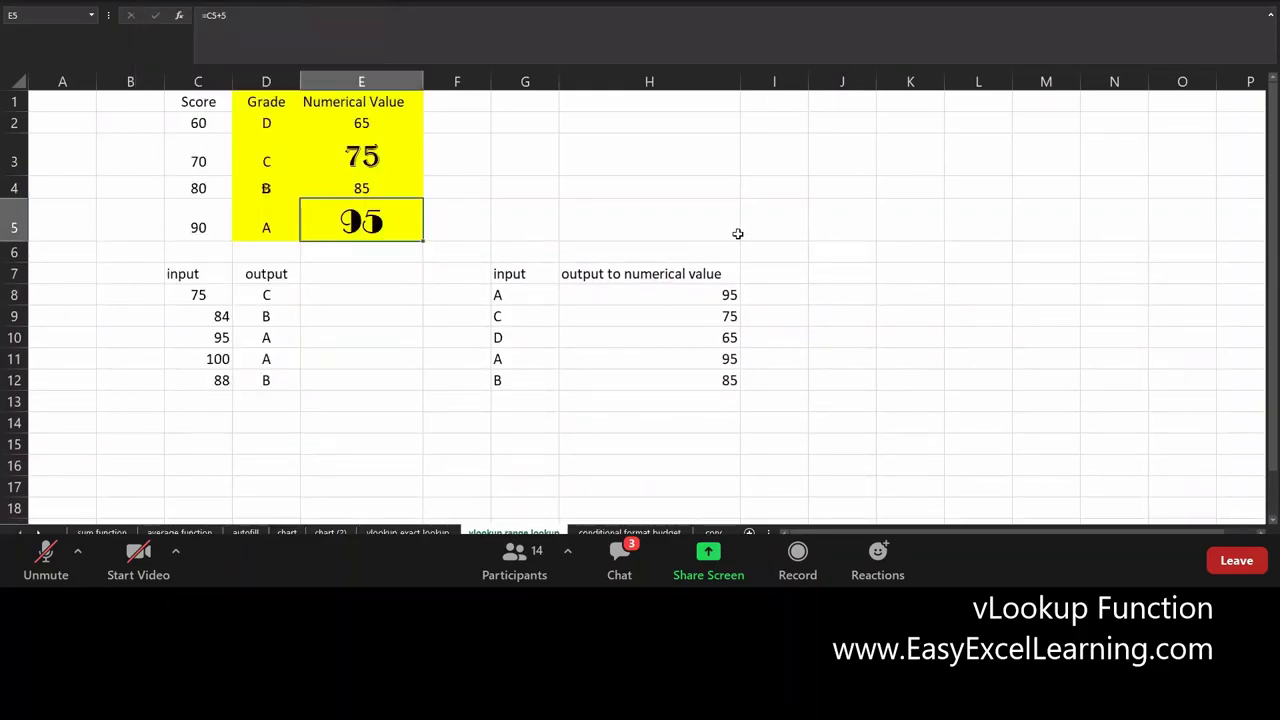
Enter a trial 90 in E5, then undo to restore its =C5+5 formula
text(90)
key(ctrl+Return)
key(Down)
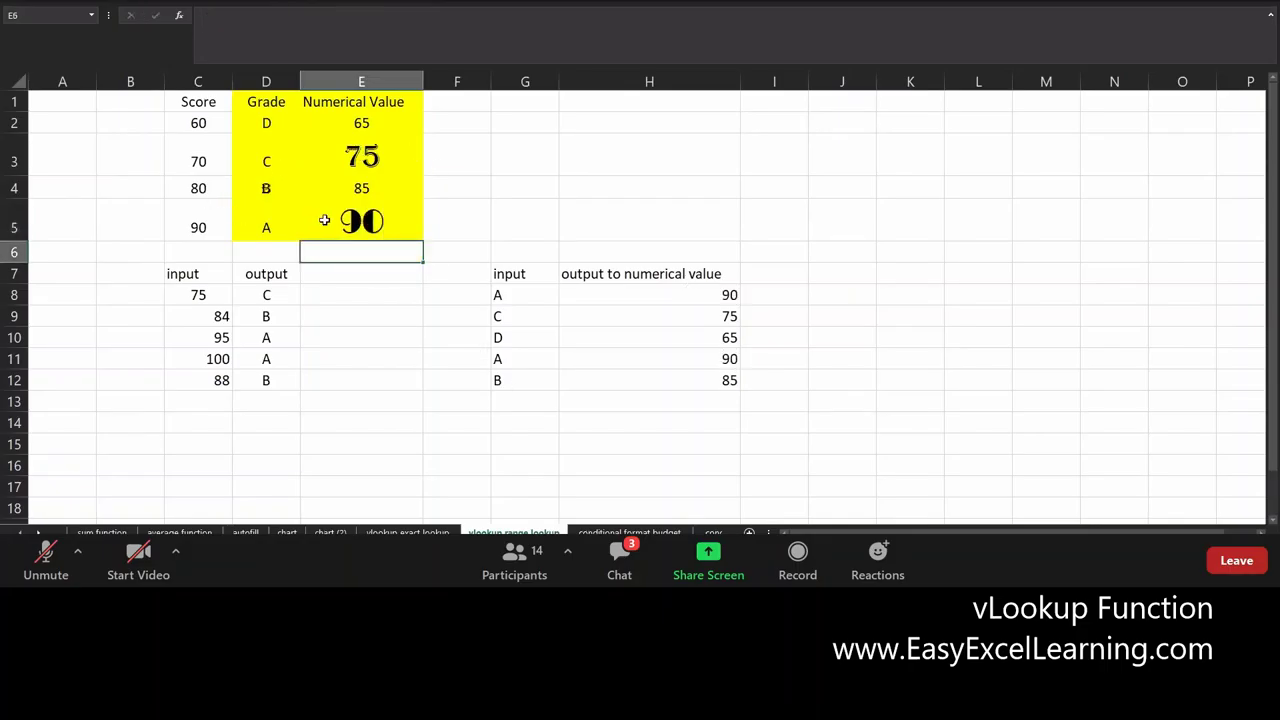
key(ctrl+z)
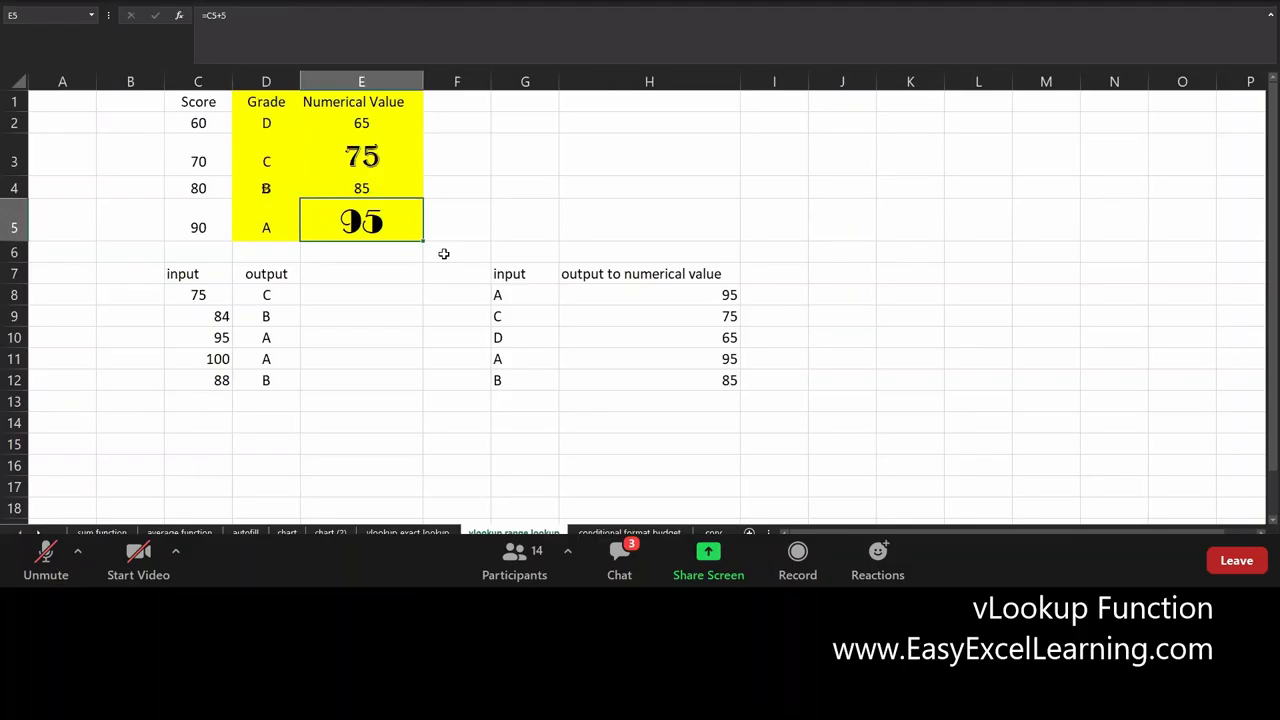
Copy the score table C1:E5 and select J1 as the paste destination
drag(200, 101, 367, 227)
right_click(366, 206)
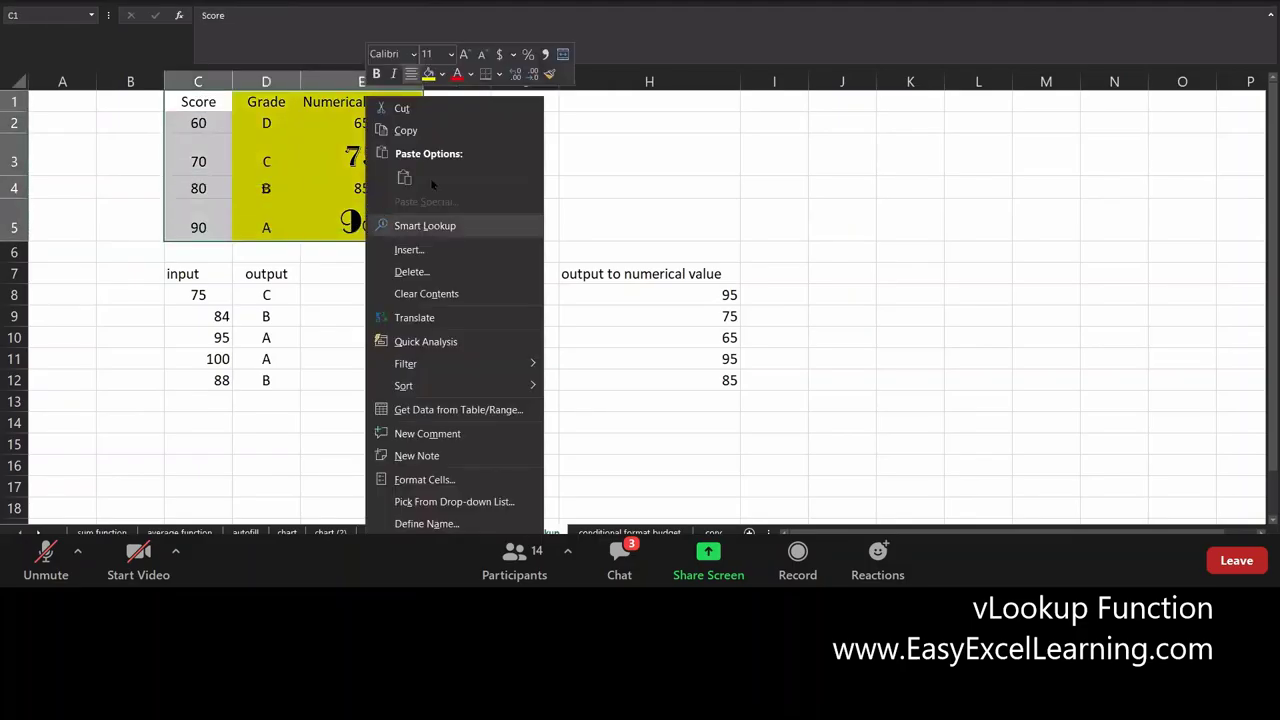
click(410, 135)
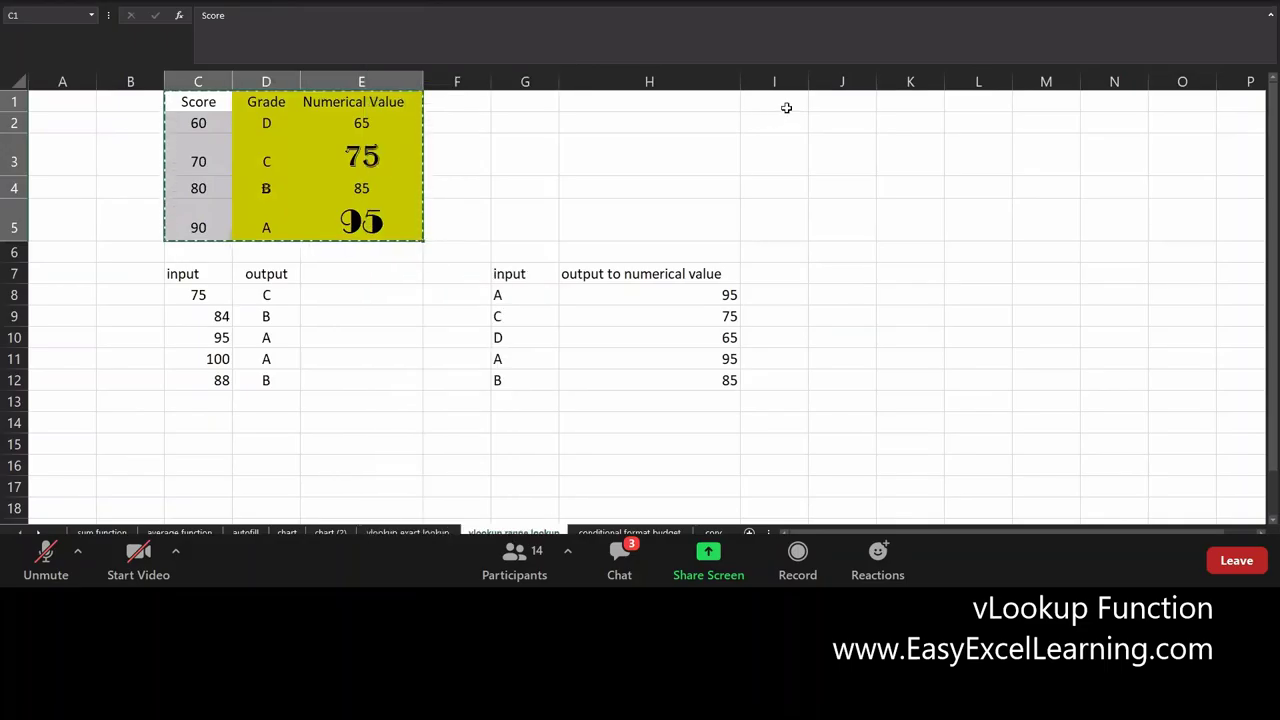
click(832, 103)
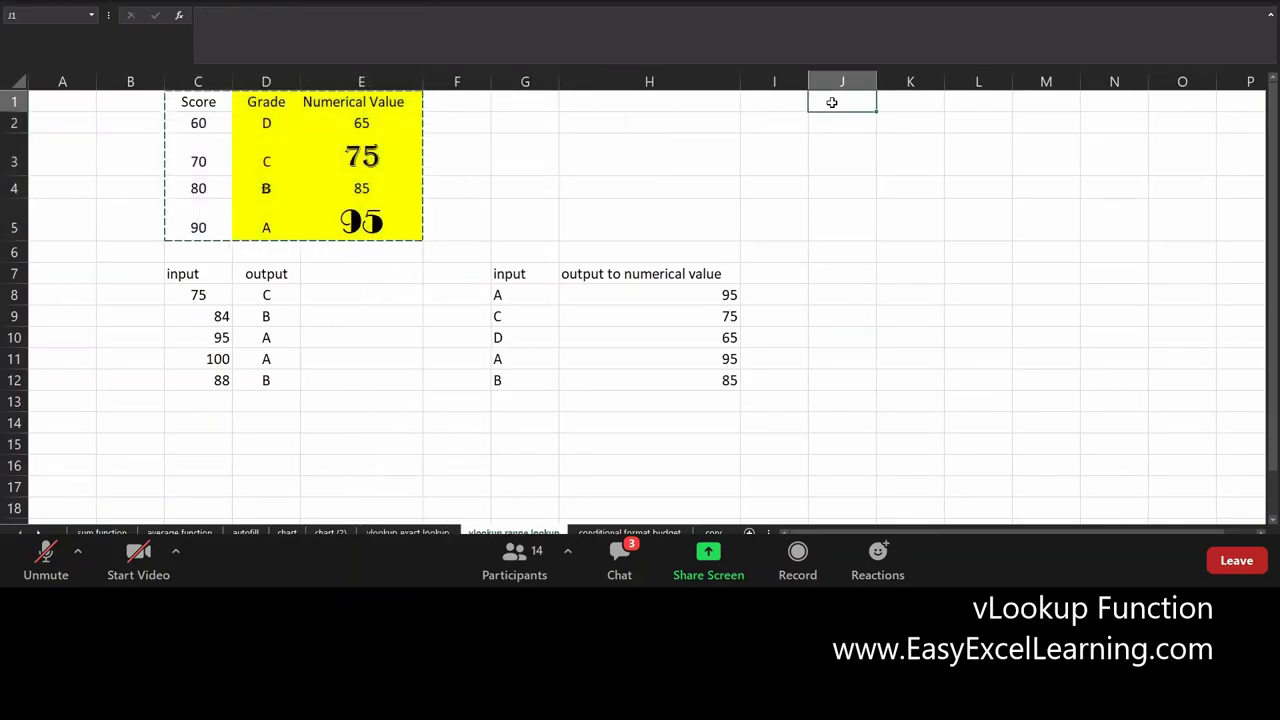
Paste the score table into J1 as values only, repeating the Paste Special Values paste
key(ctrl+alt+v)
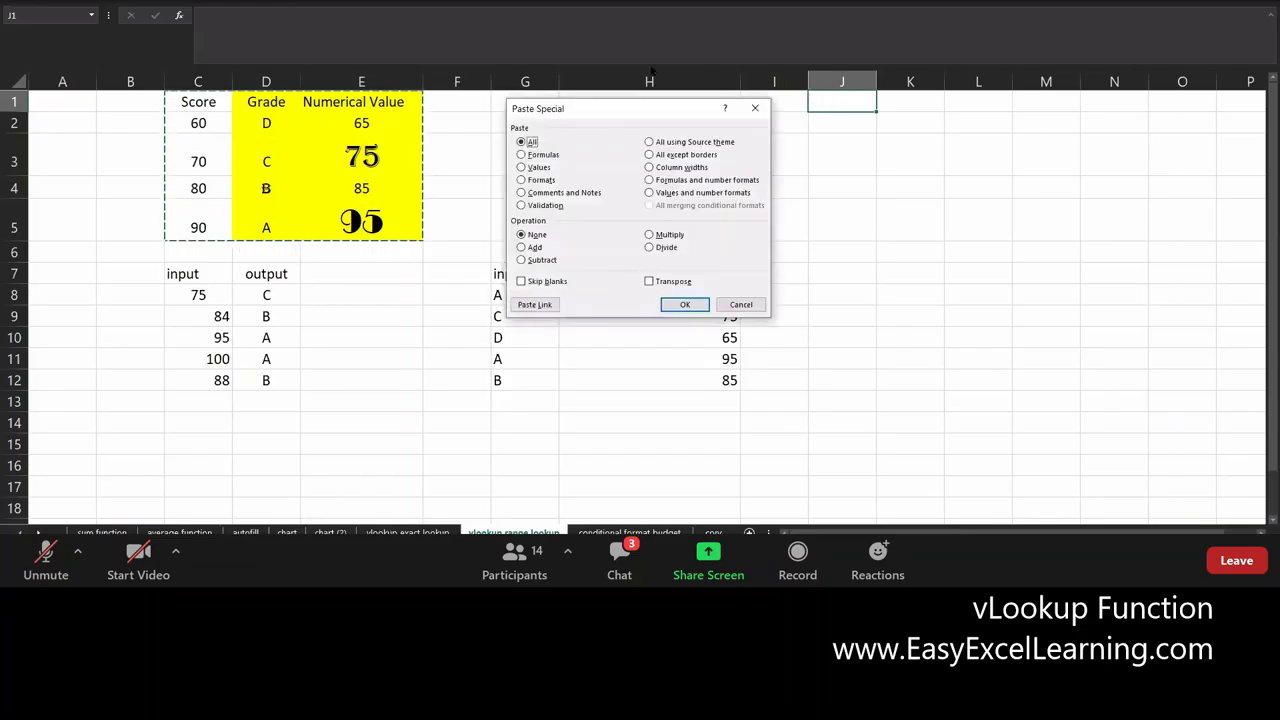
click(533, 167)
click(681, 307)
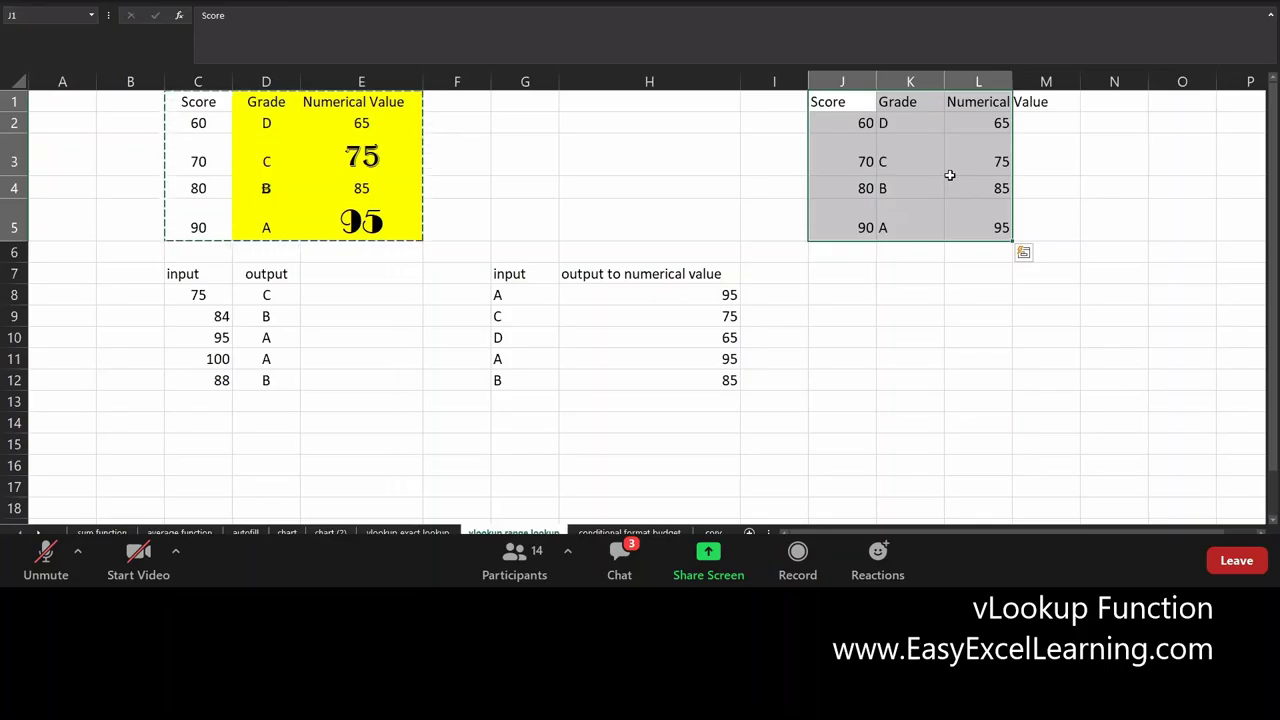
key(ctrl+alt+v)
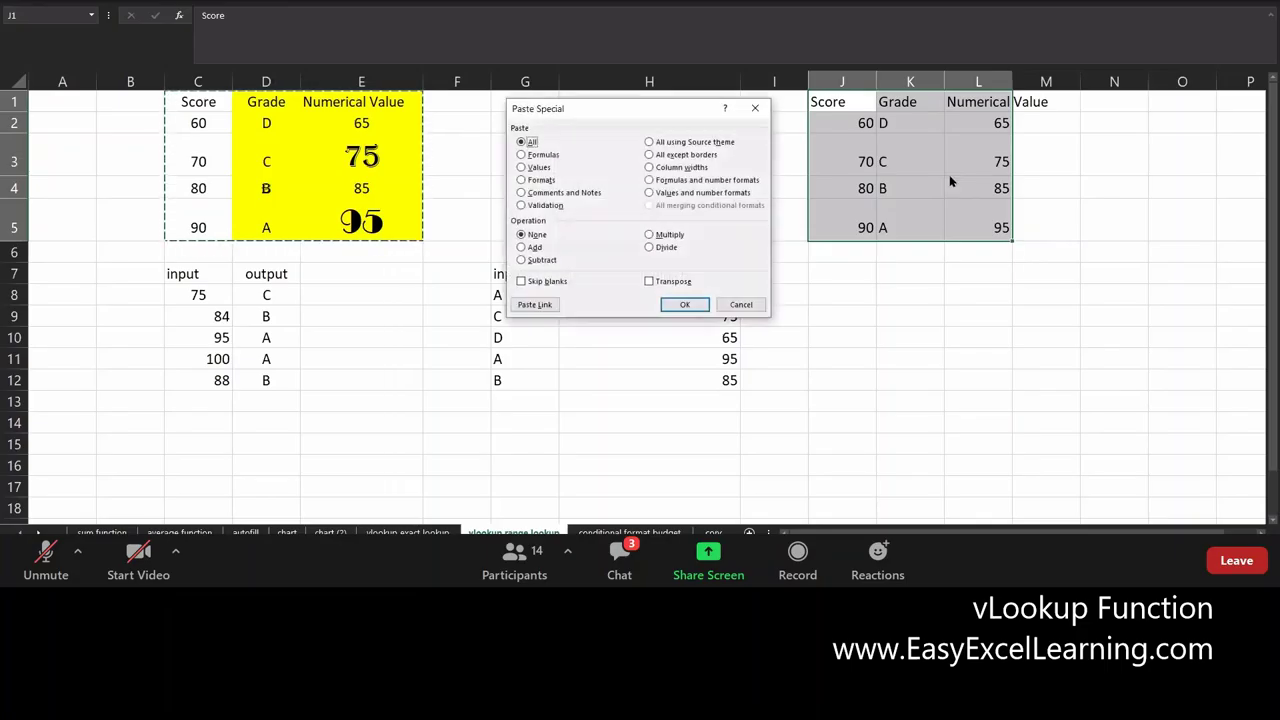
click(548, 167)
click(684, 304)
click(712, 294)
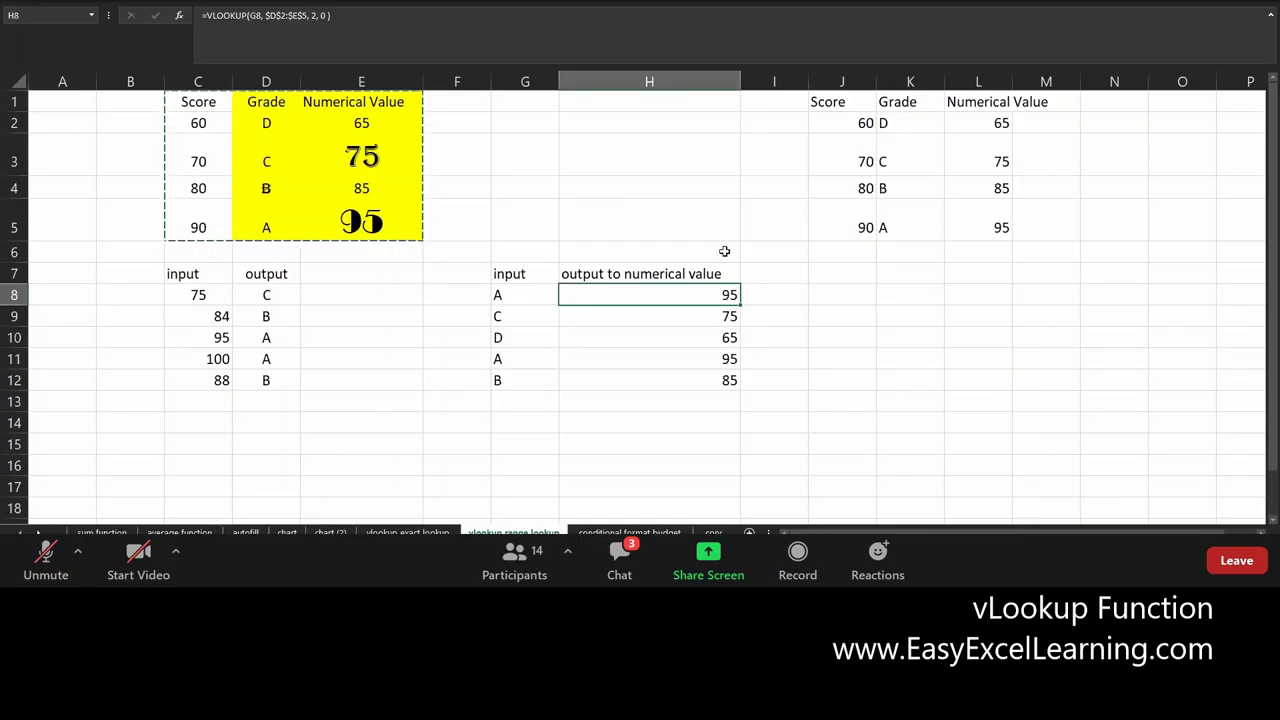
Clear the pasted copy from I1:M5, then open and close the Number Format list
click(880, 190)
drag(1045, 234, 783, 103)
key(Delete)
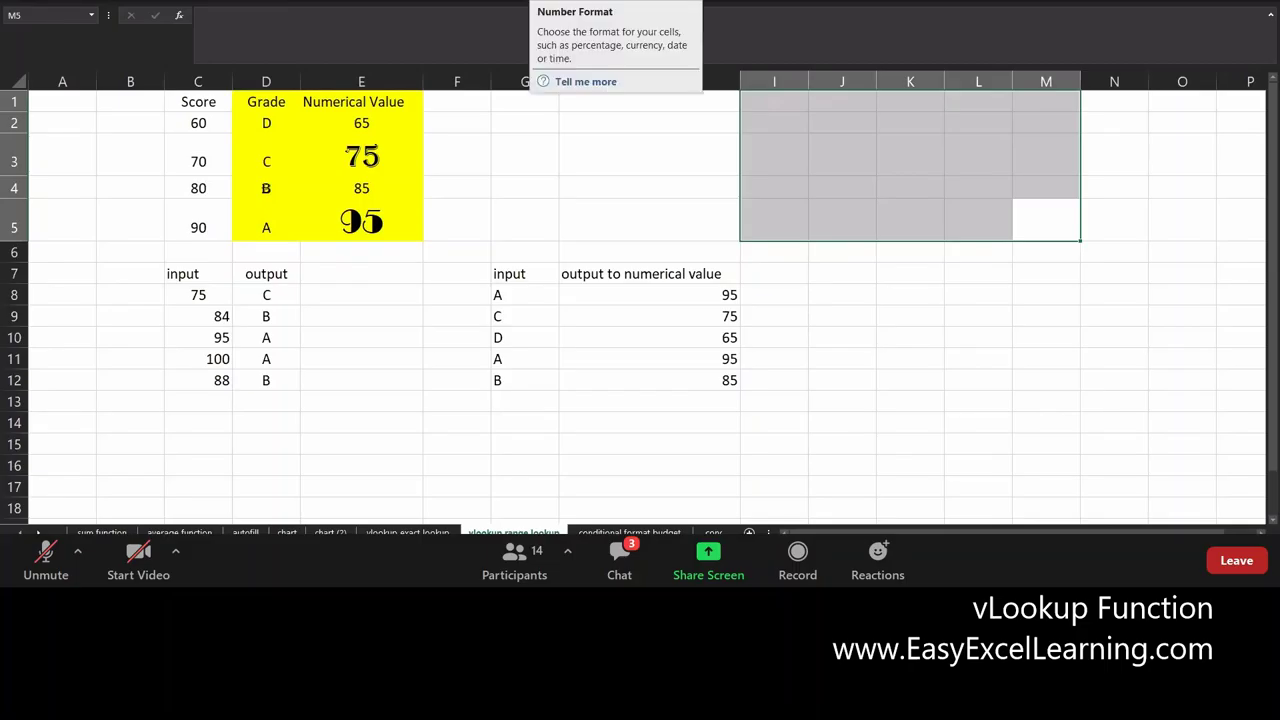
click(600, 1)
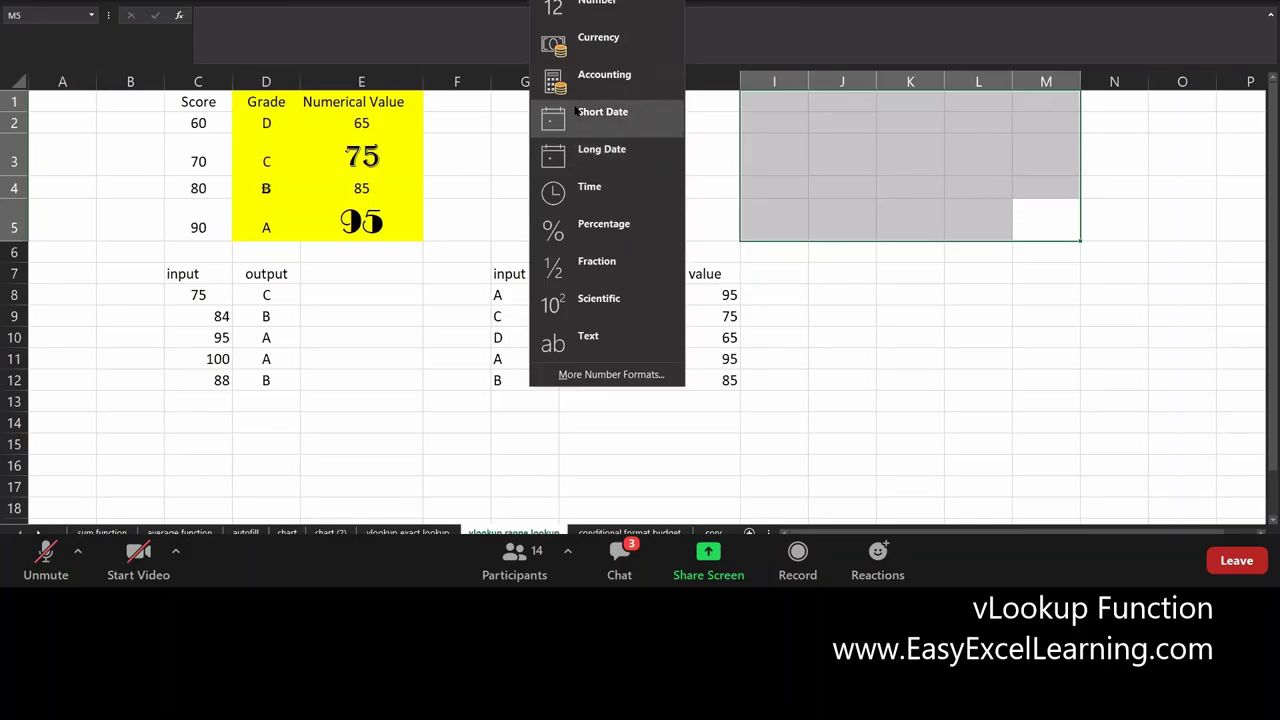
click(396, 226)
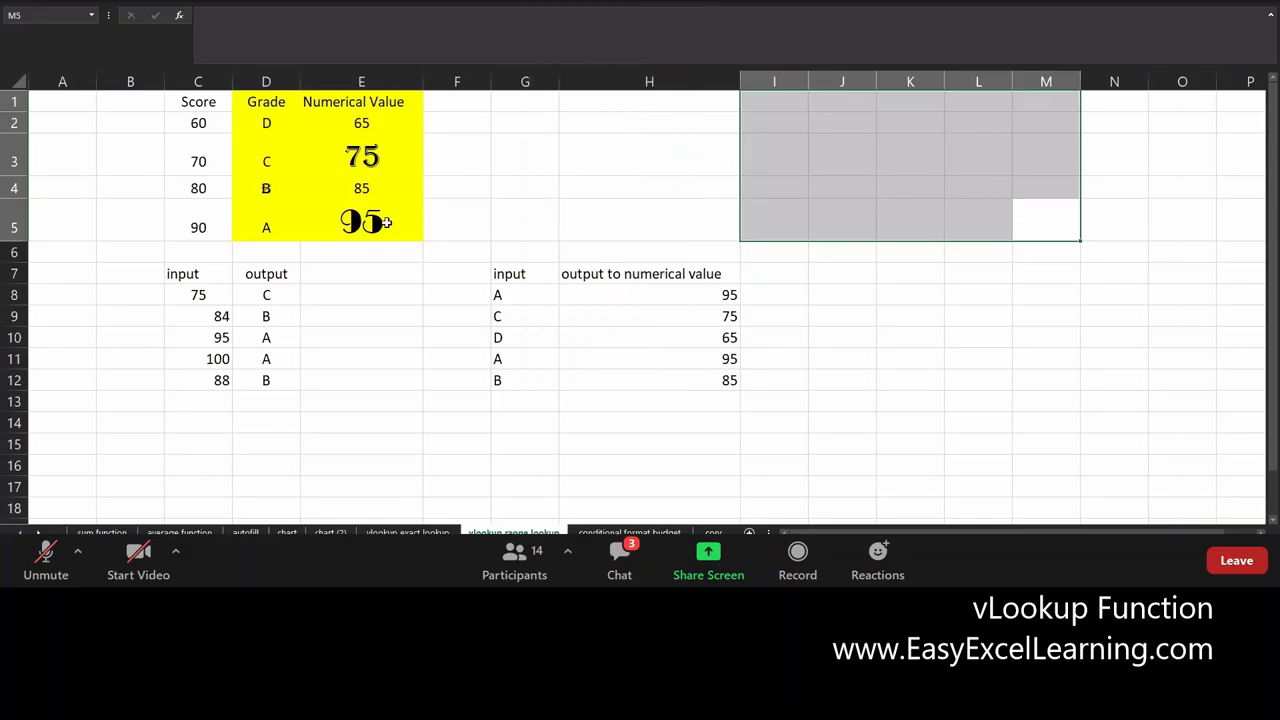
click(398, 224)
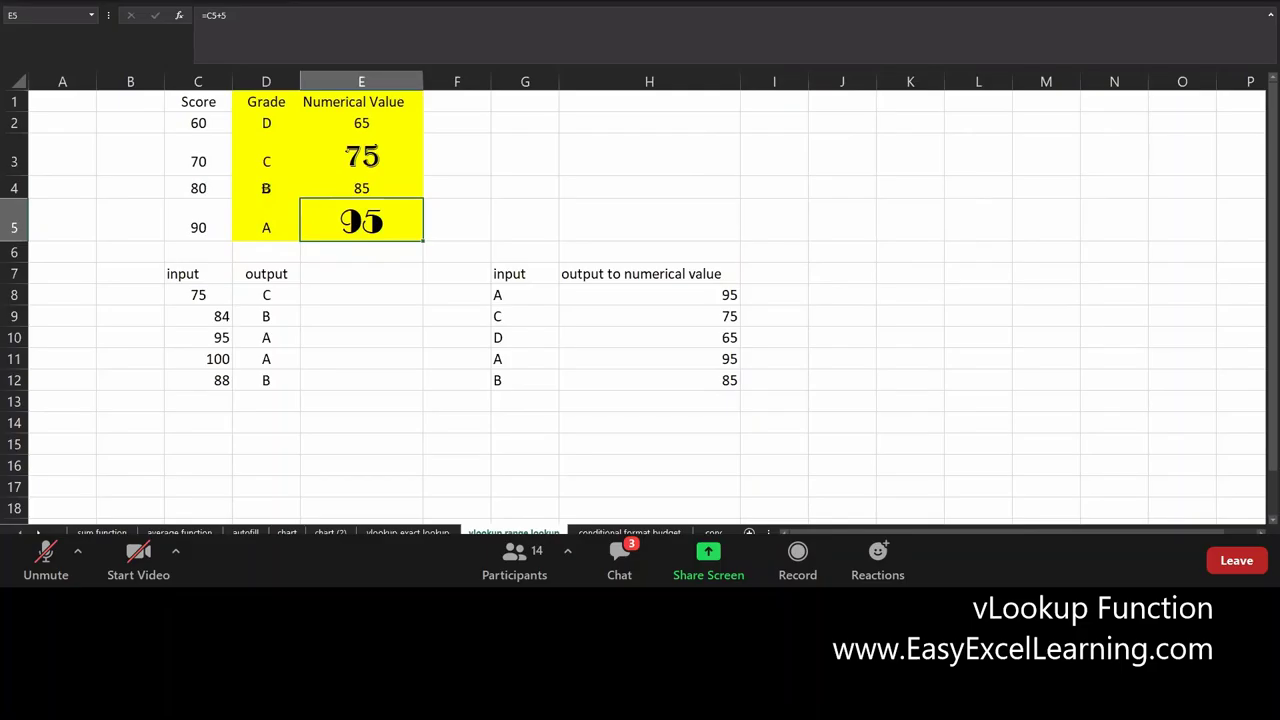
click(690, 2)
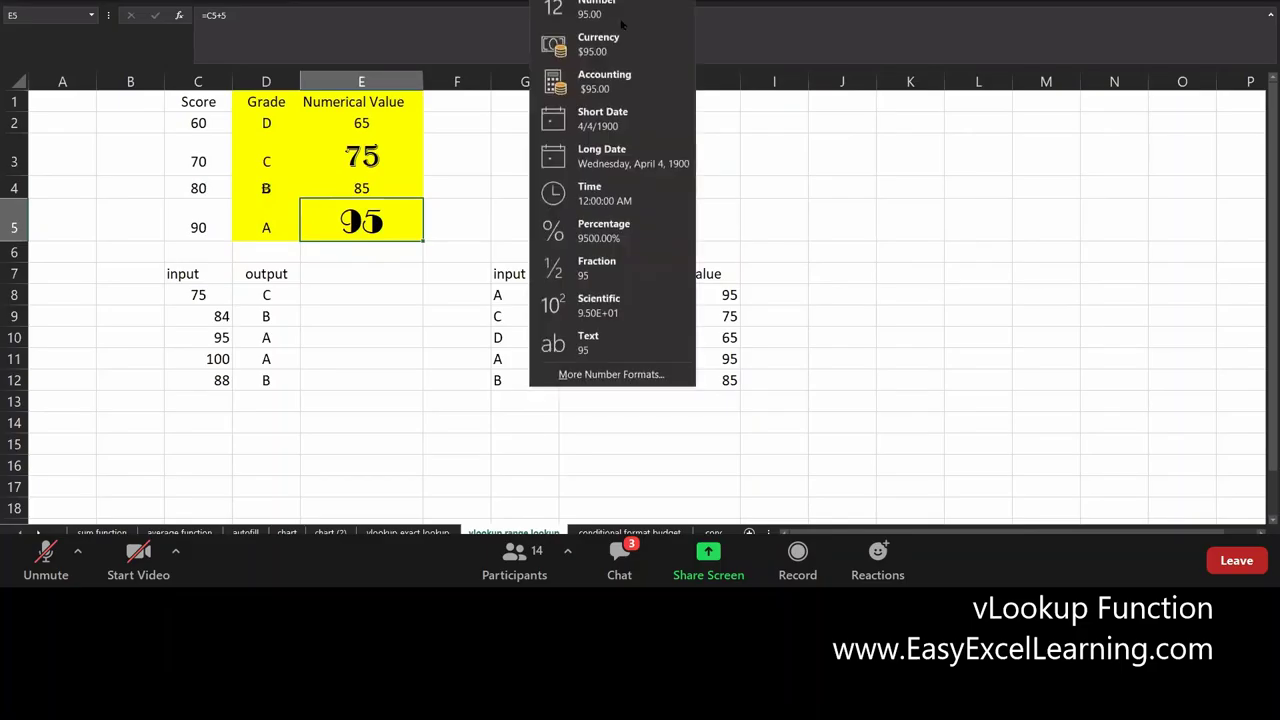
click(594, 151)
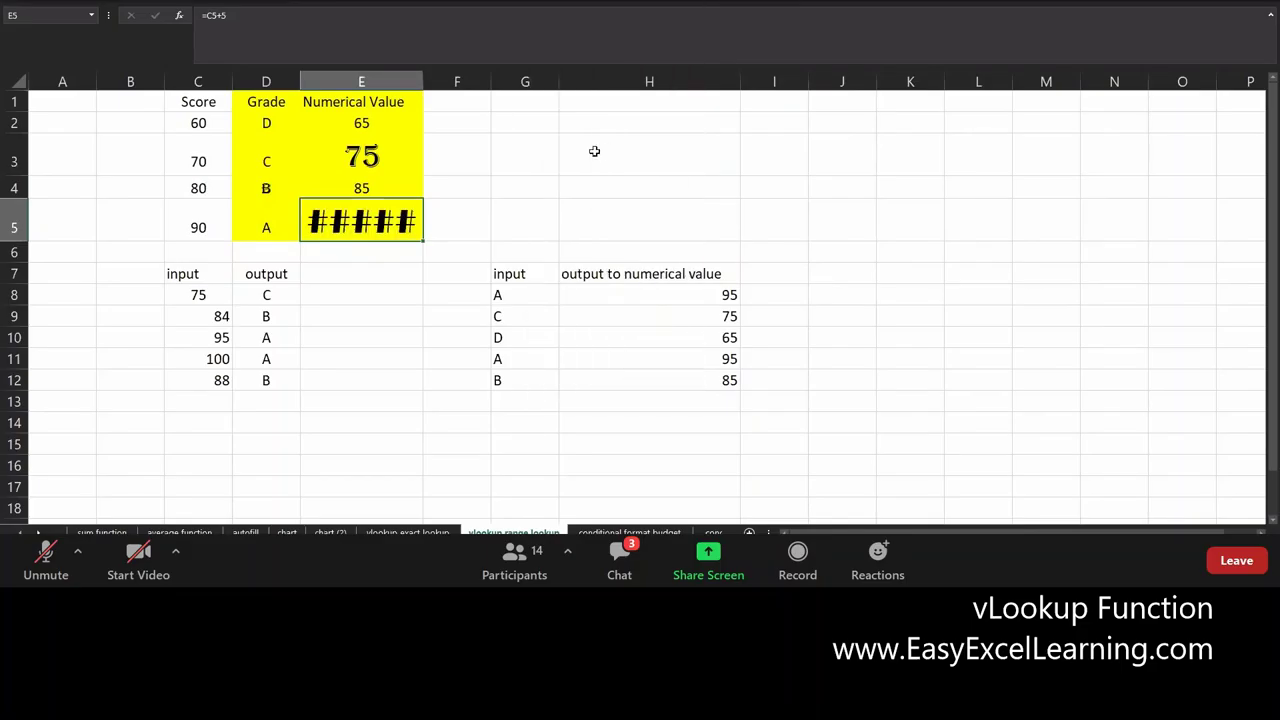
double_click(423, 81)
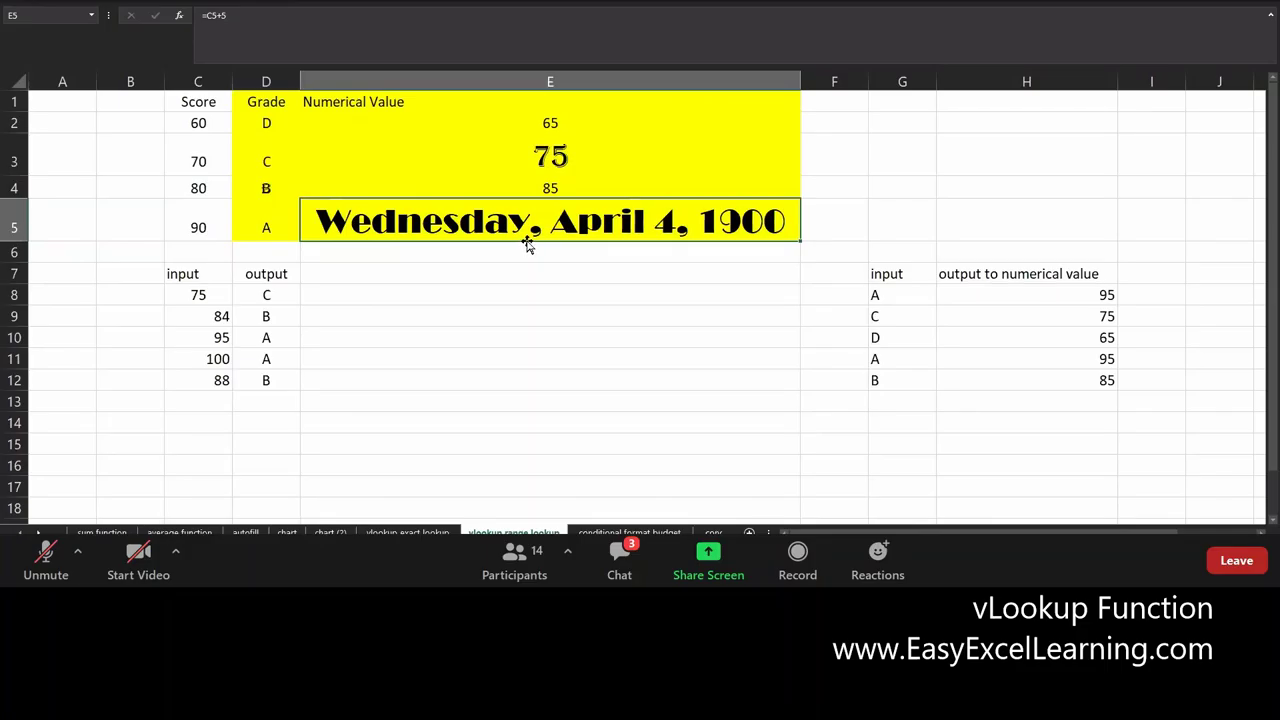
key(Left)
key(Left)
text(95)
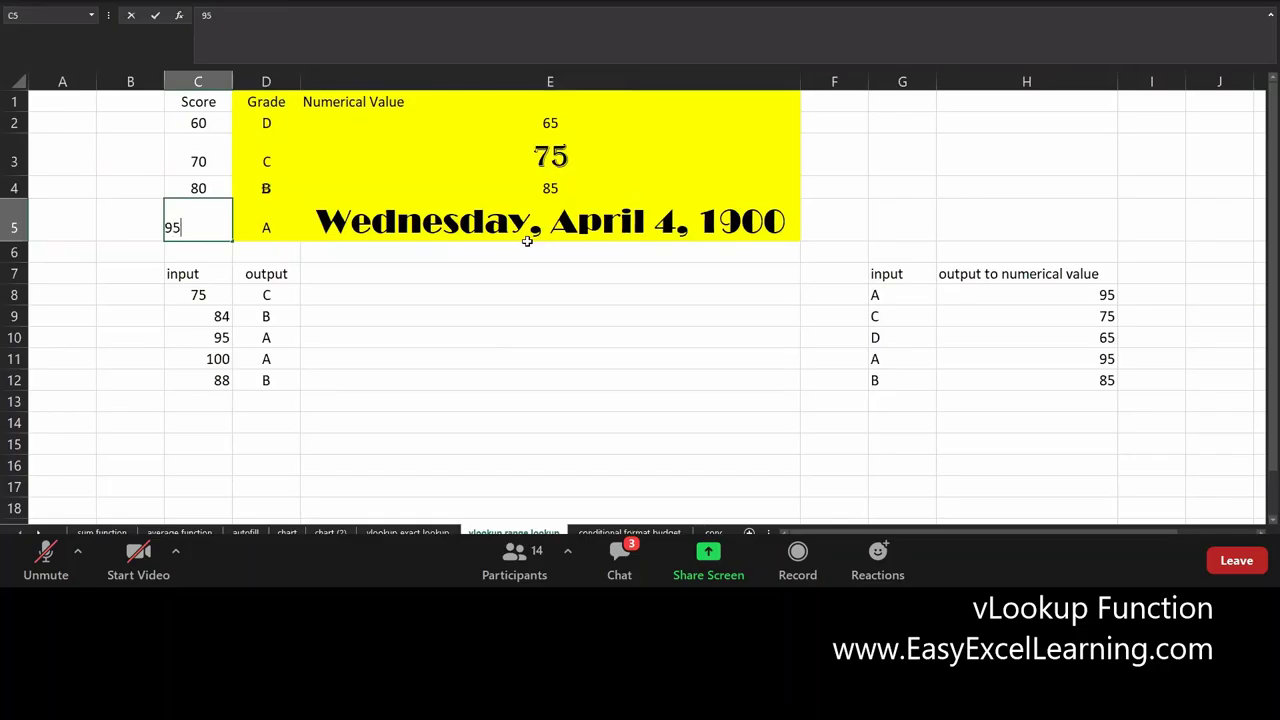
key(Return)
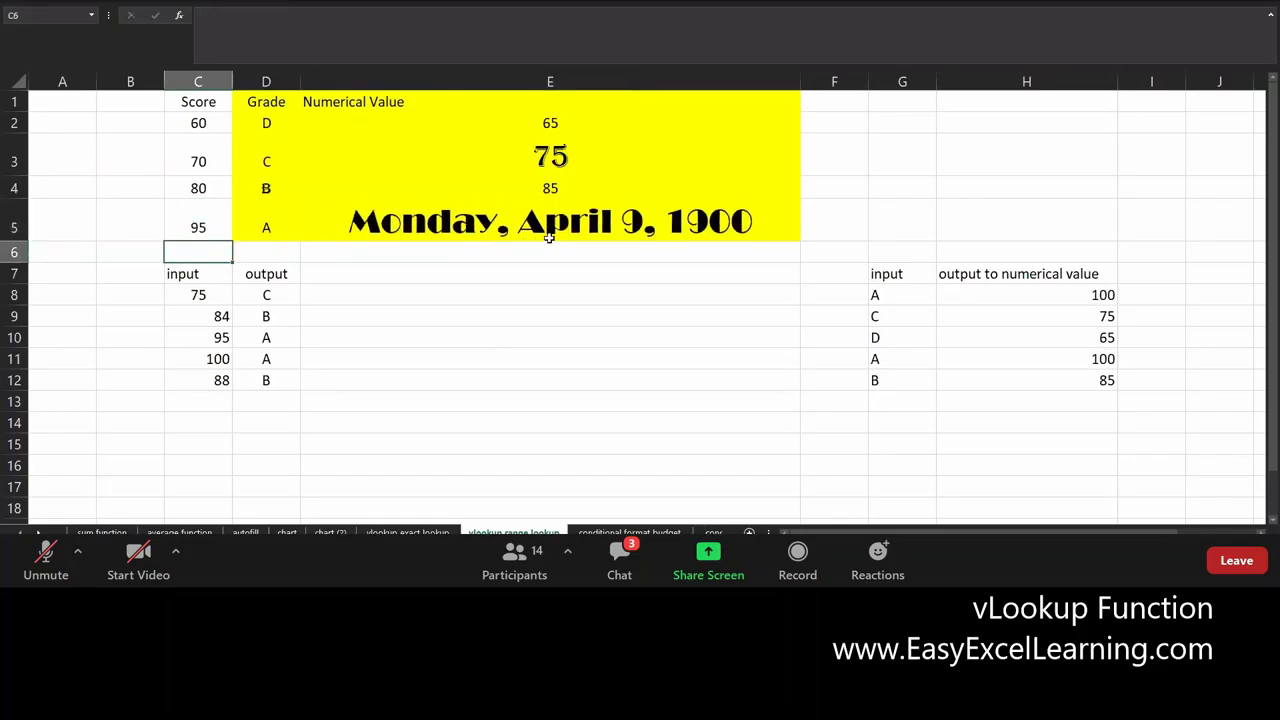
drag(1024, 297, 1014, 357)
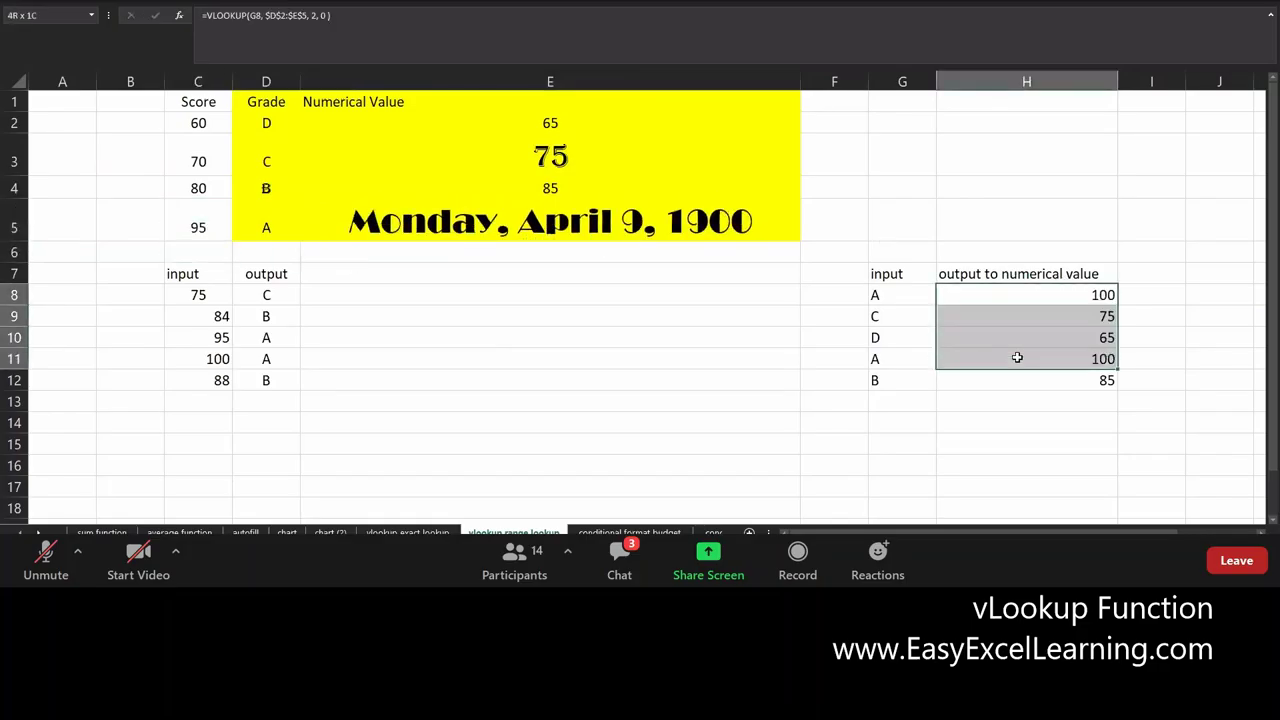
click(525, 227)
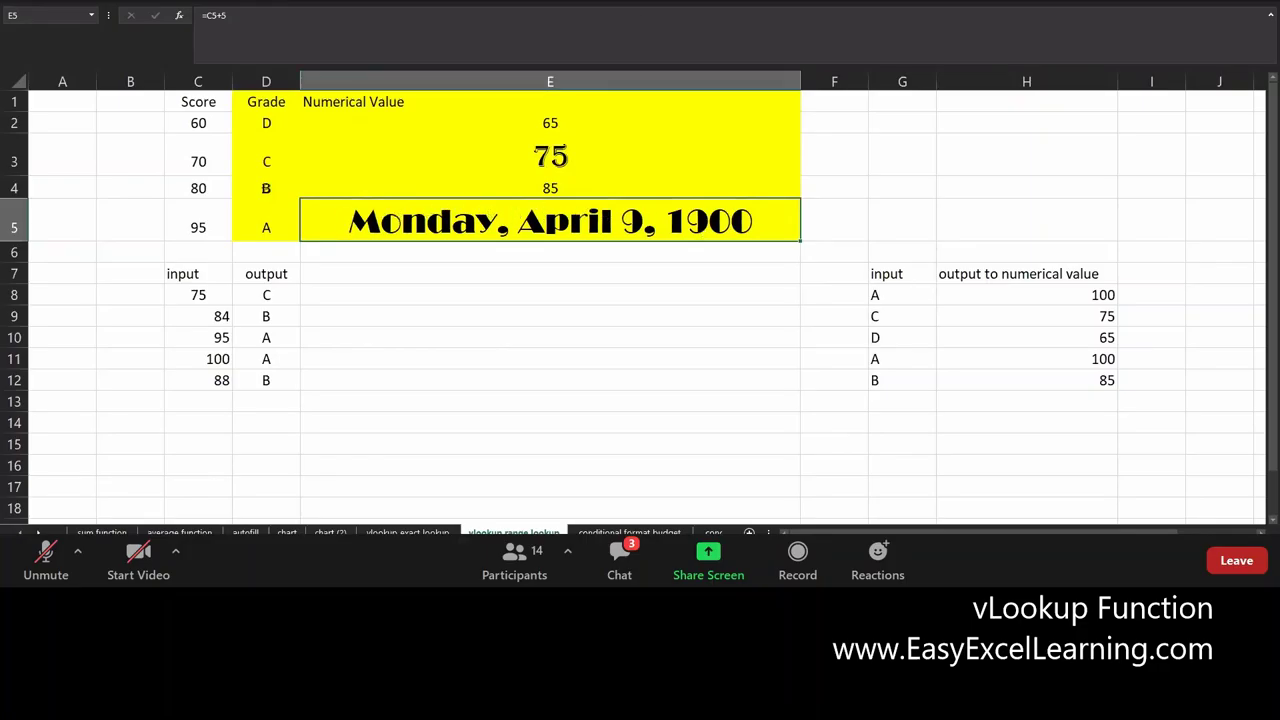
Set E5 to General, then to Time so it reads 12:00:00 AM
key(alt+h)
key(n)
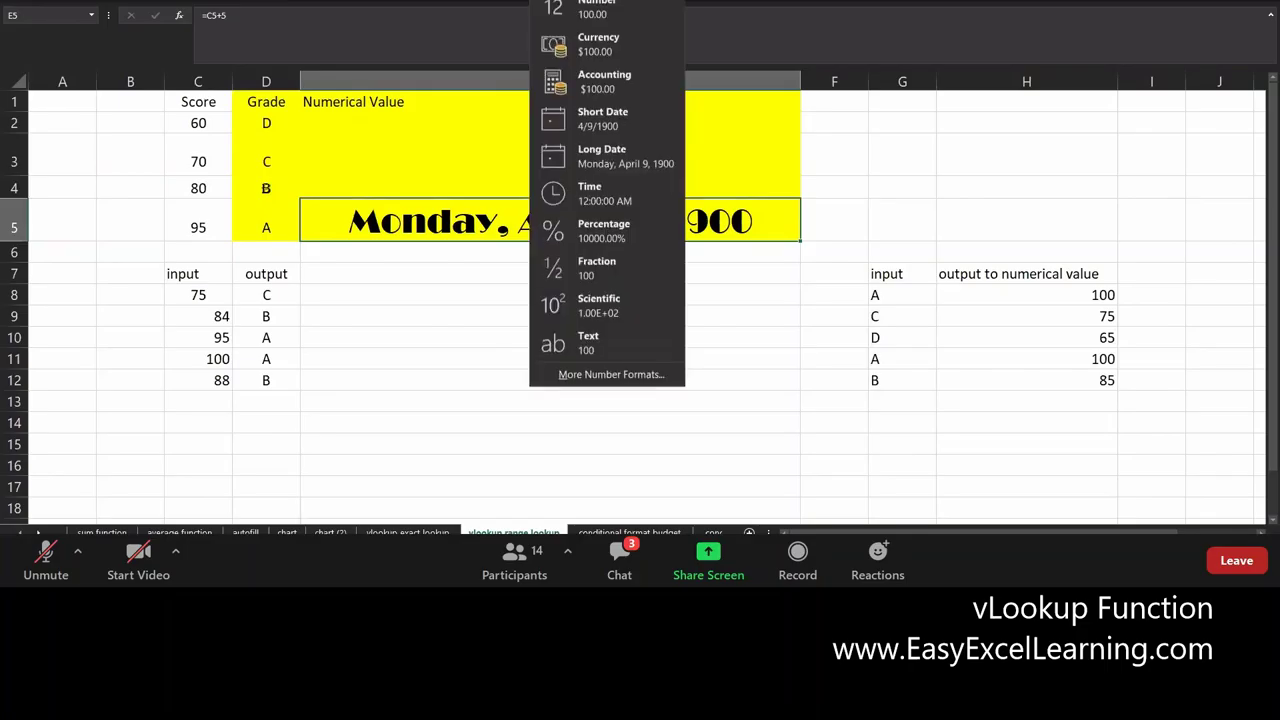
key(Return)
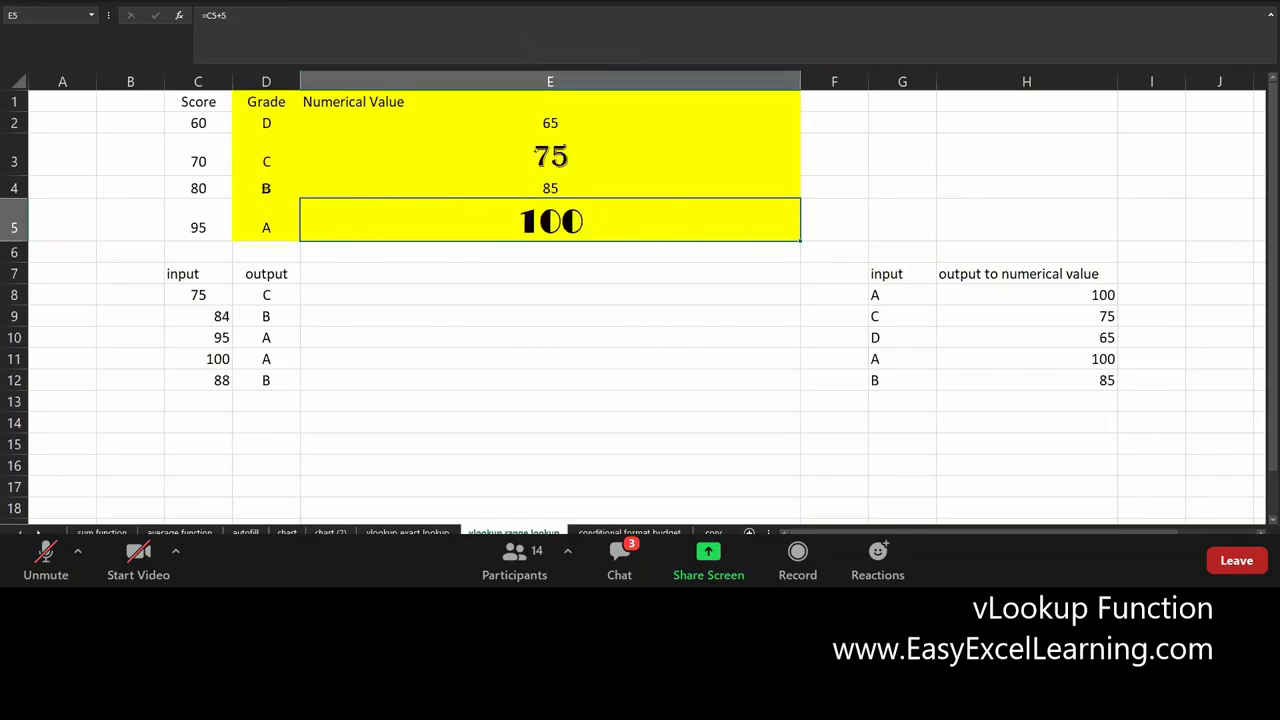
key(alt+h)
key(n)
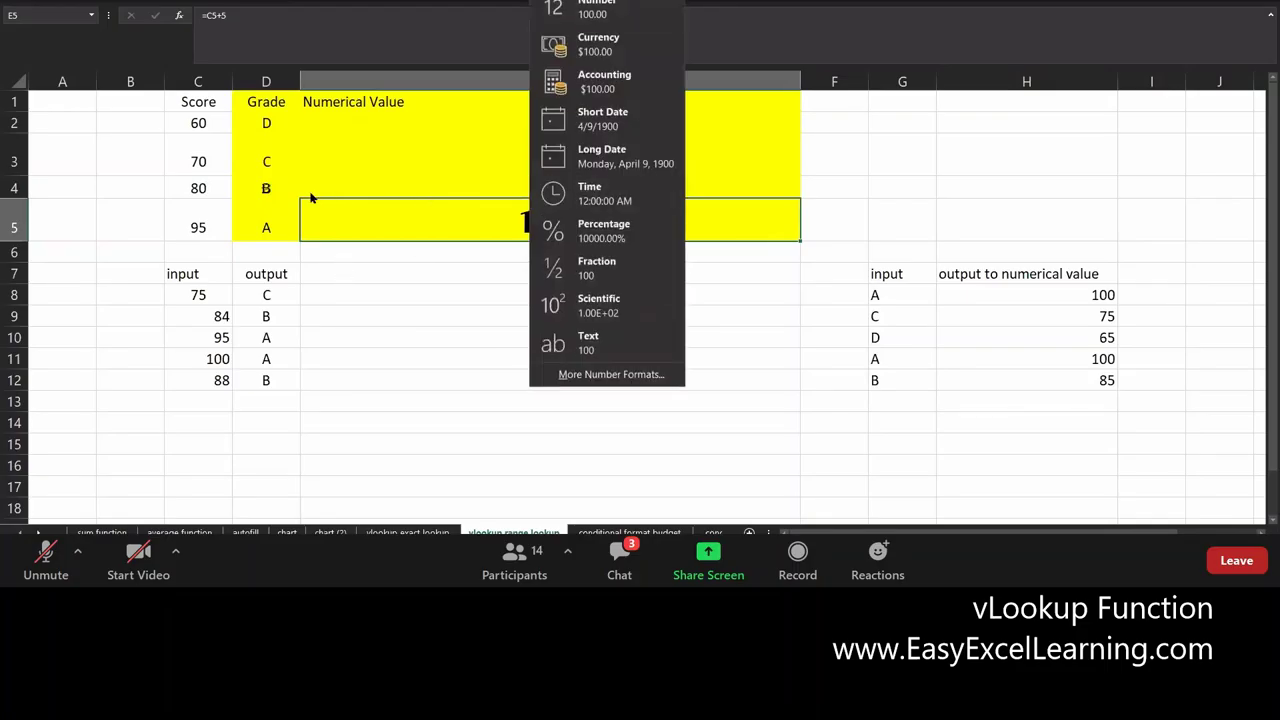
key(Escape)
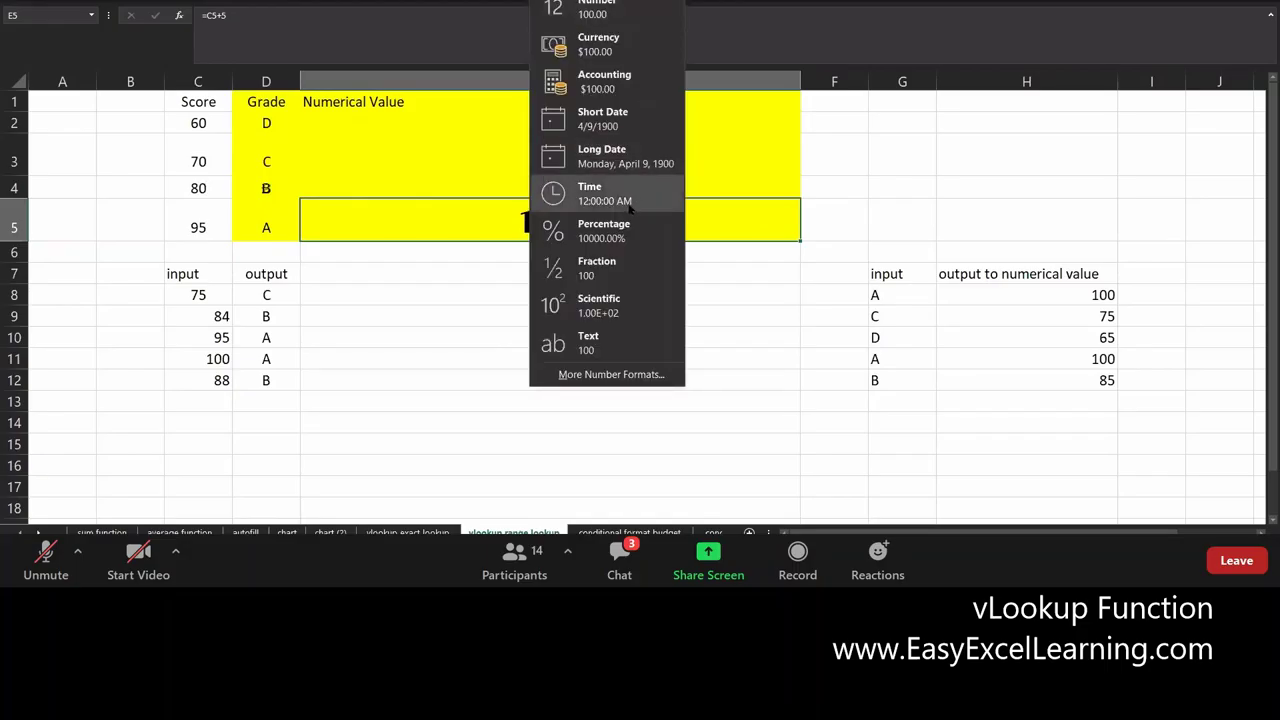
click(565, 194)
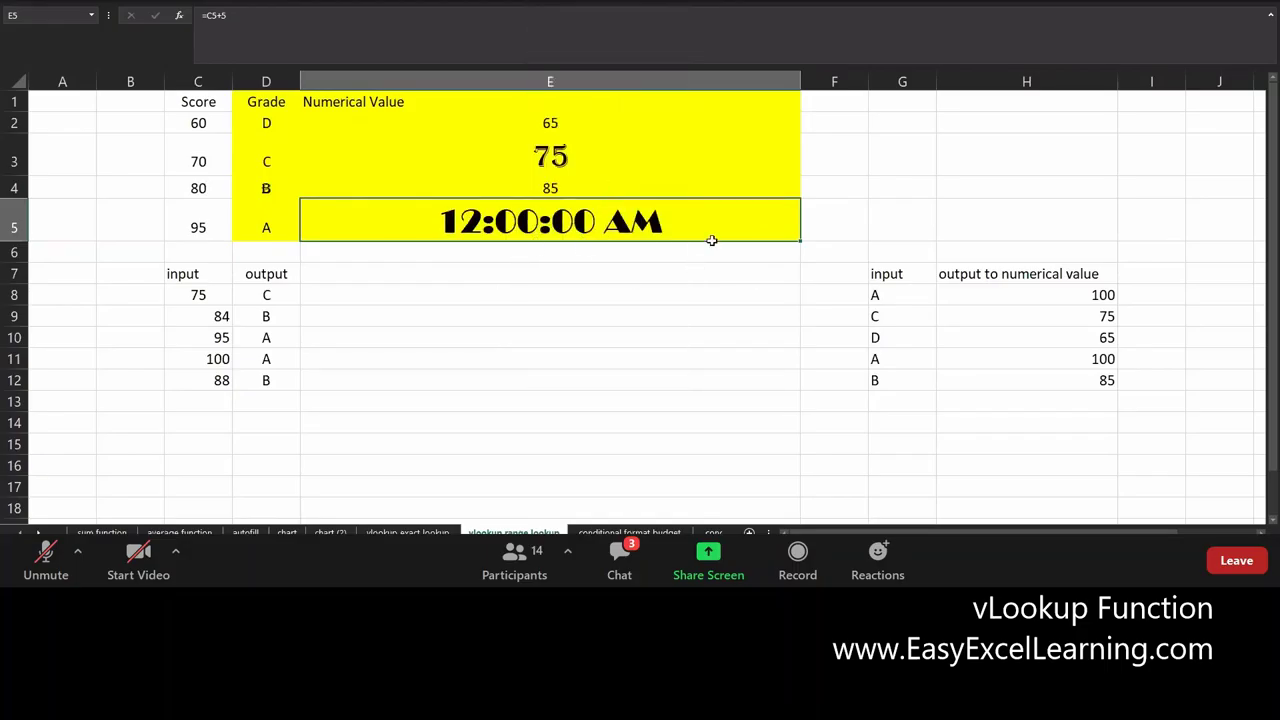
key(Left)
key(Left)
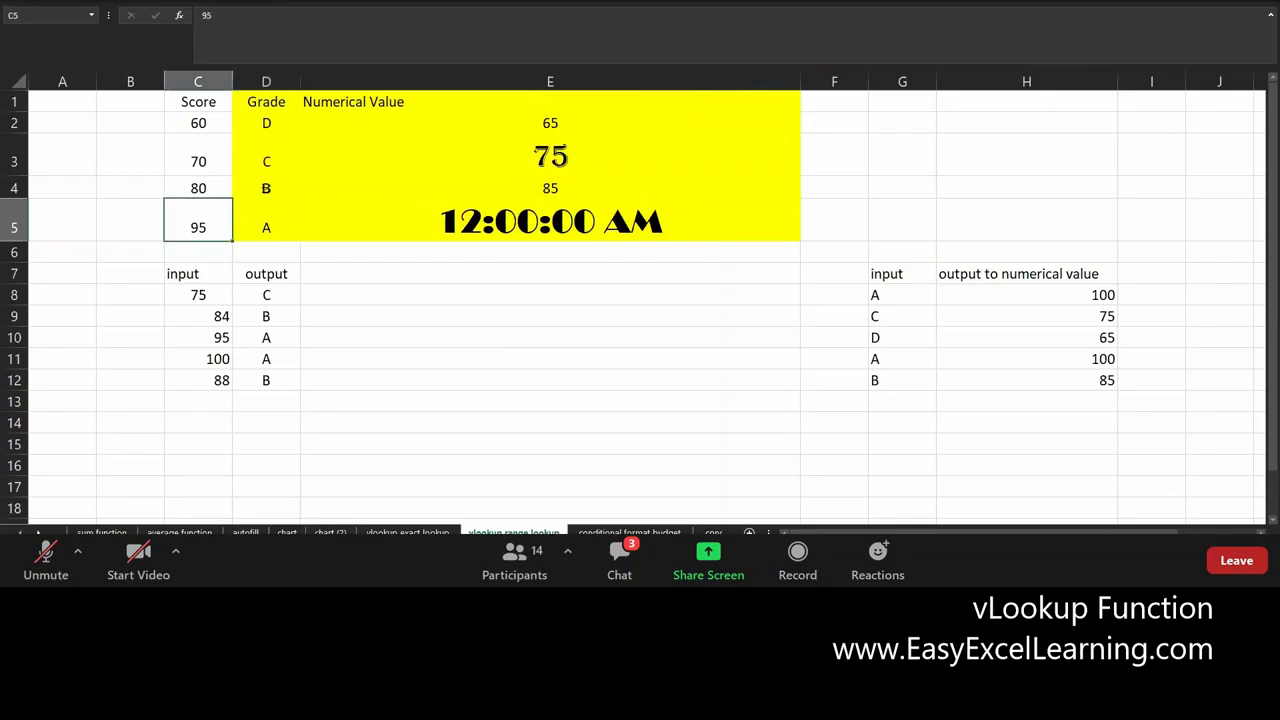
click(612, 2)
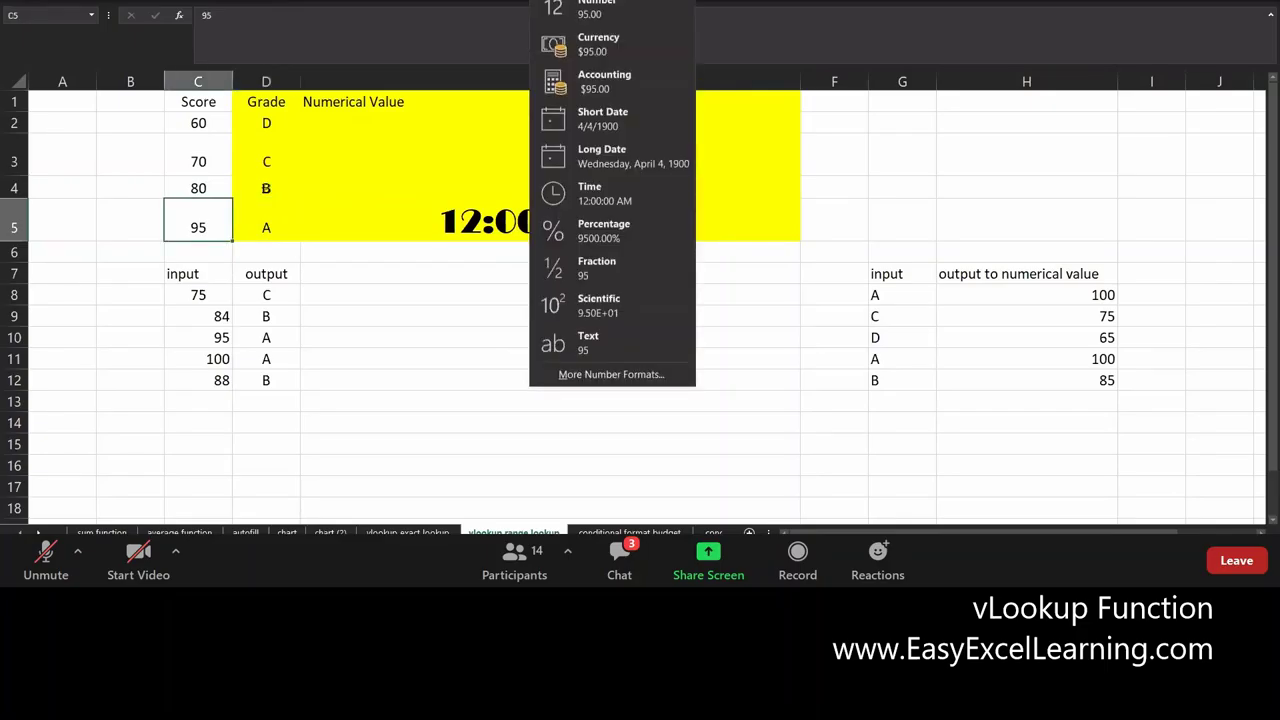
Format score C5 as a time, then enter trial scores 97 and 95
click(641, 178)
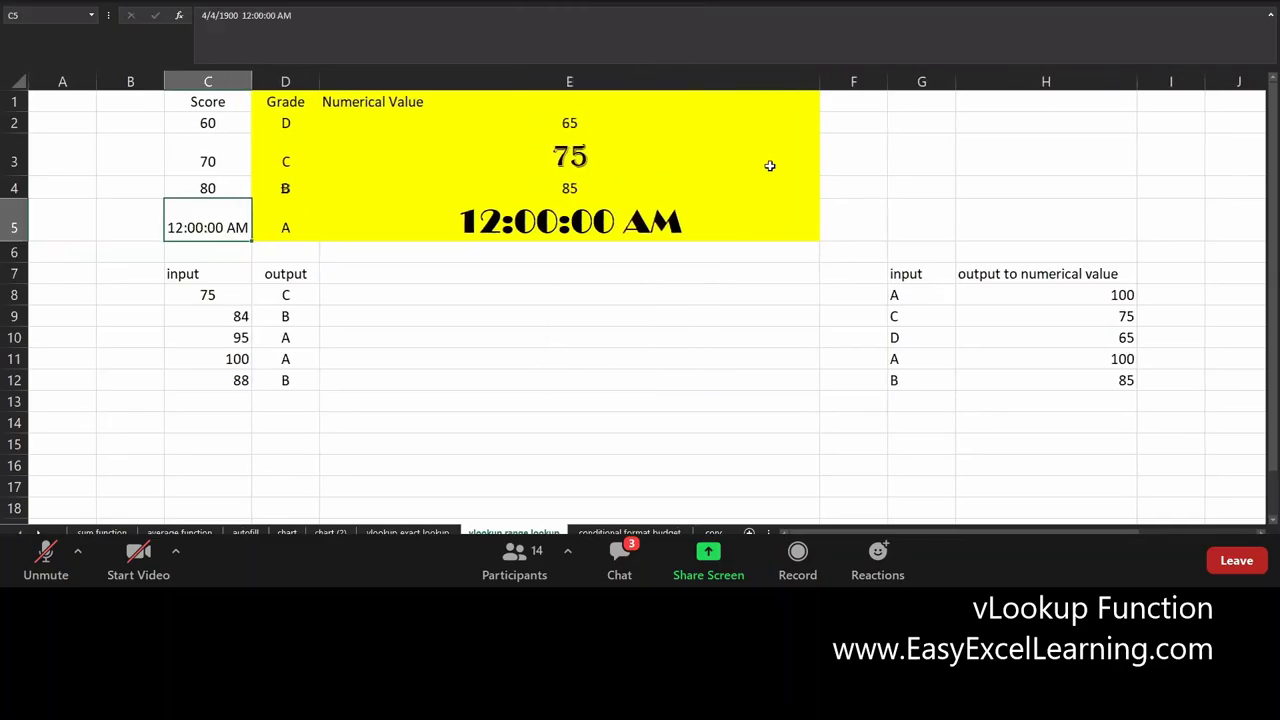
text(97)
key(Return)
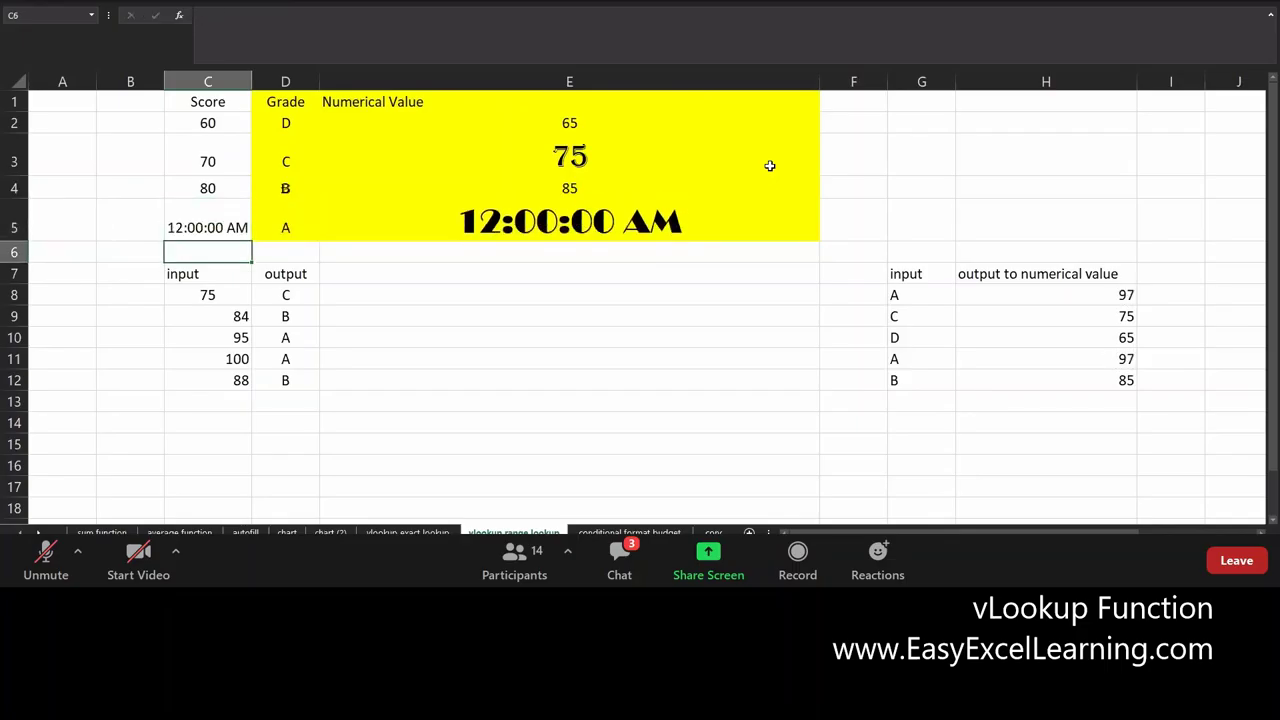
key(Up)
text(9)
text(5)
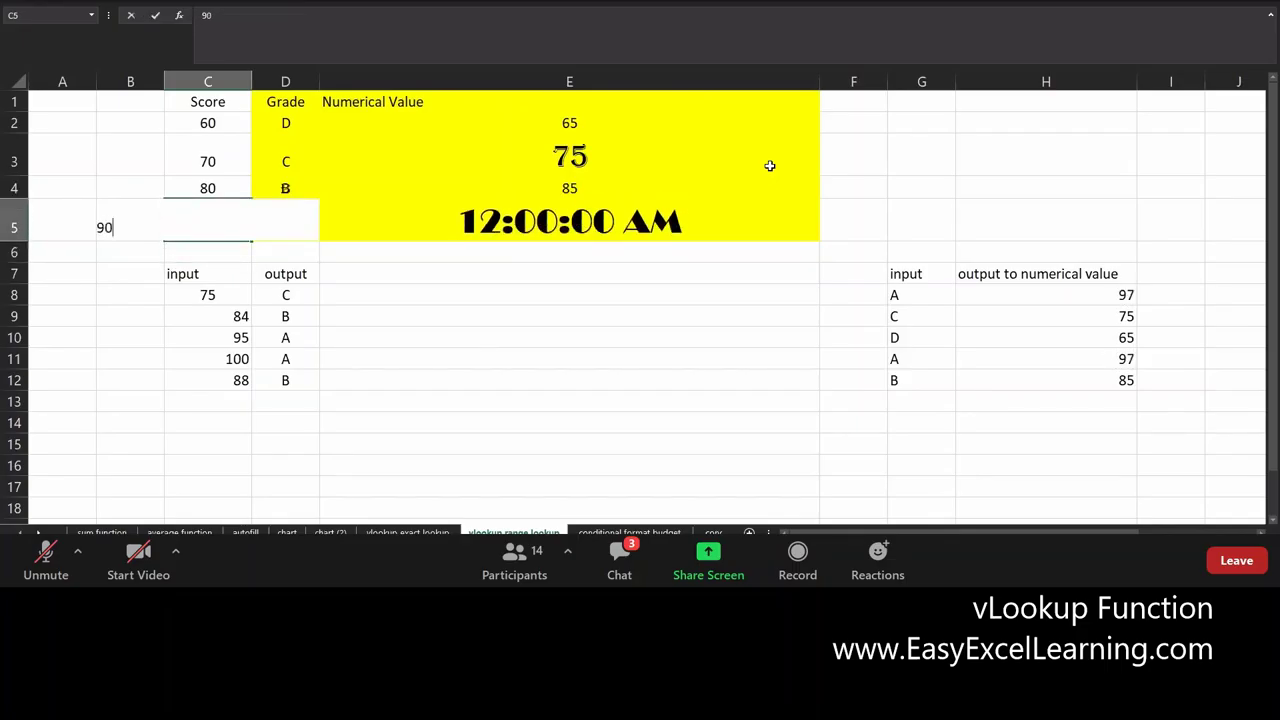
key(Return)
Reset C5:E5 to General number format and open the File start page
drag(1040, 293, 919, 388)
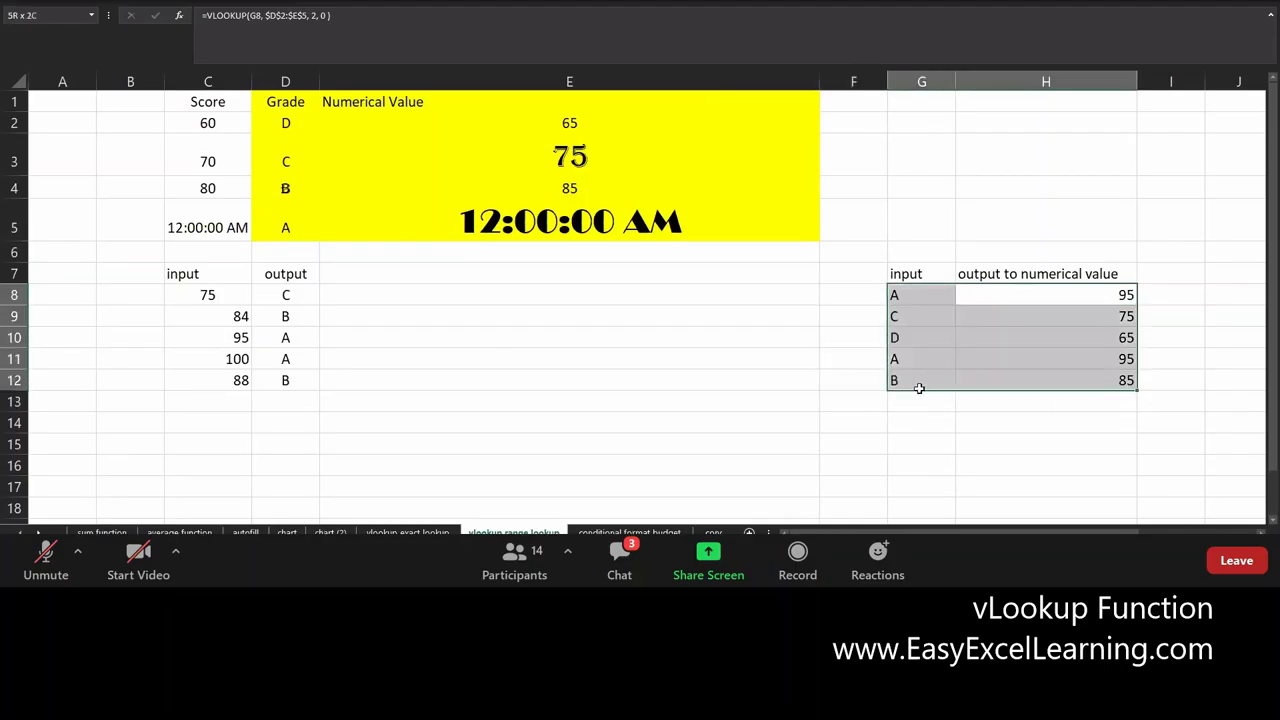
click(219, 232)
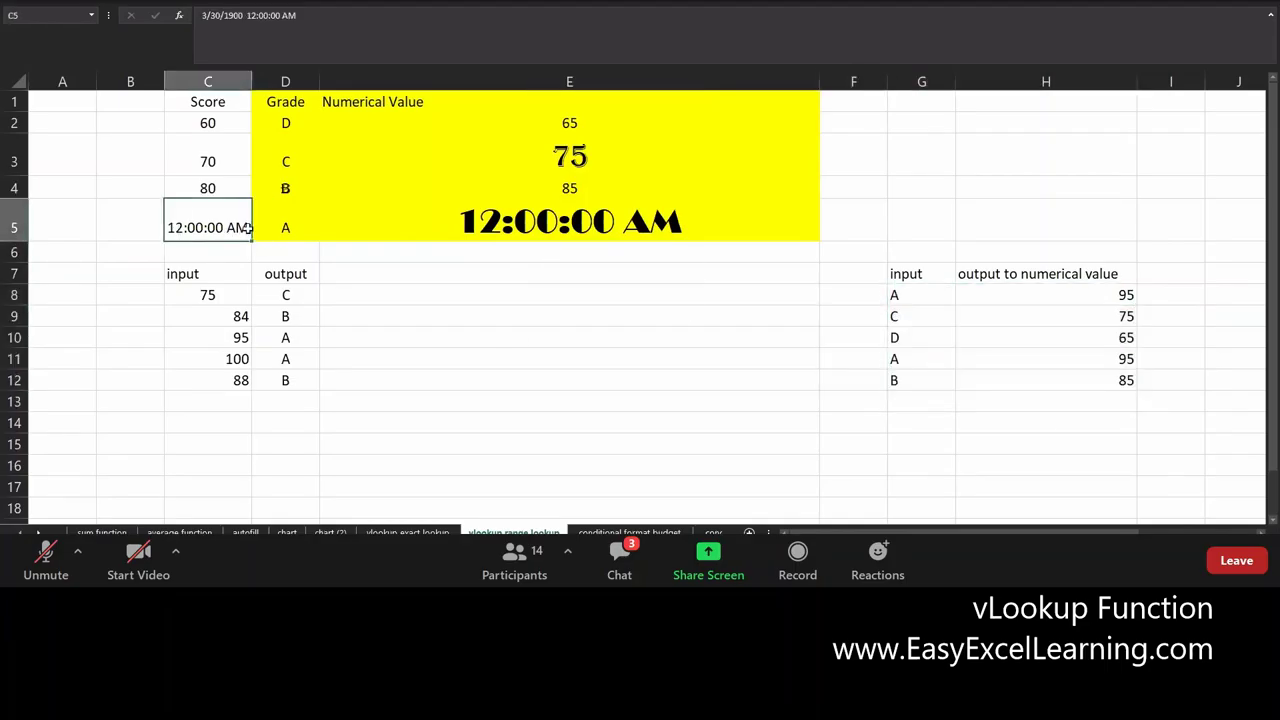
shift+click(652, 224)
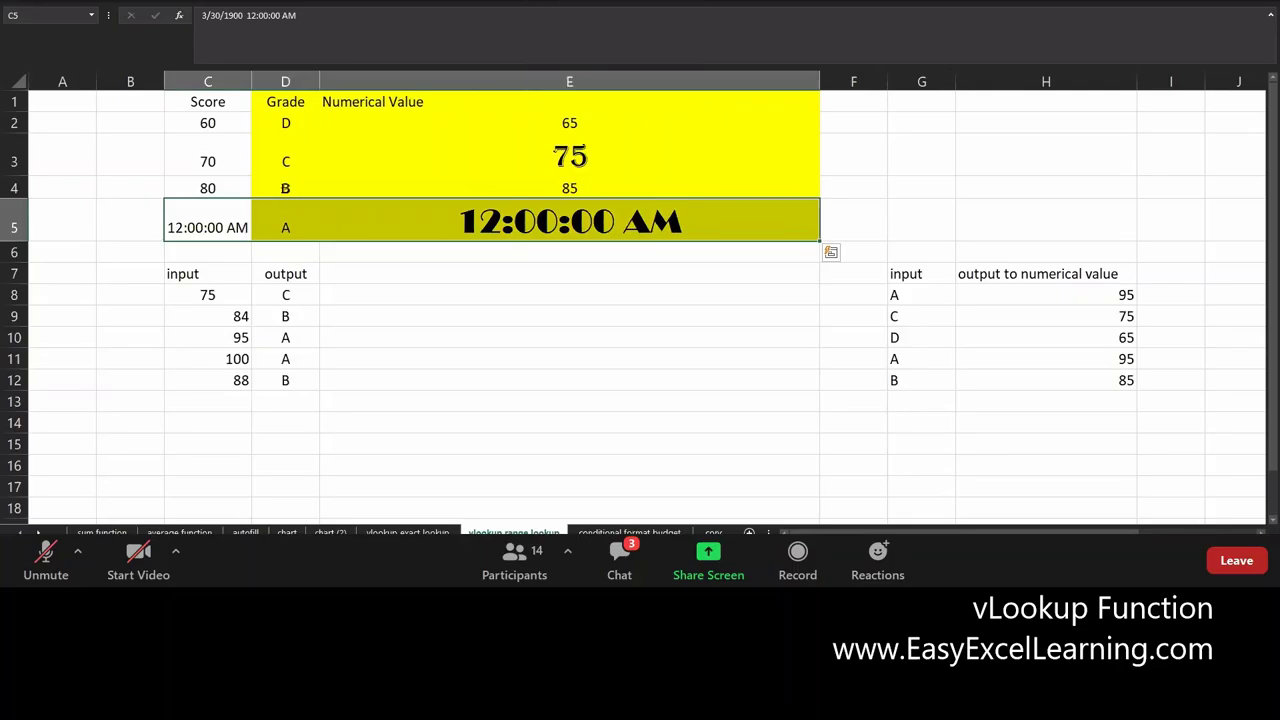
key(alt+h)
key(n)
key(Return)
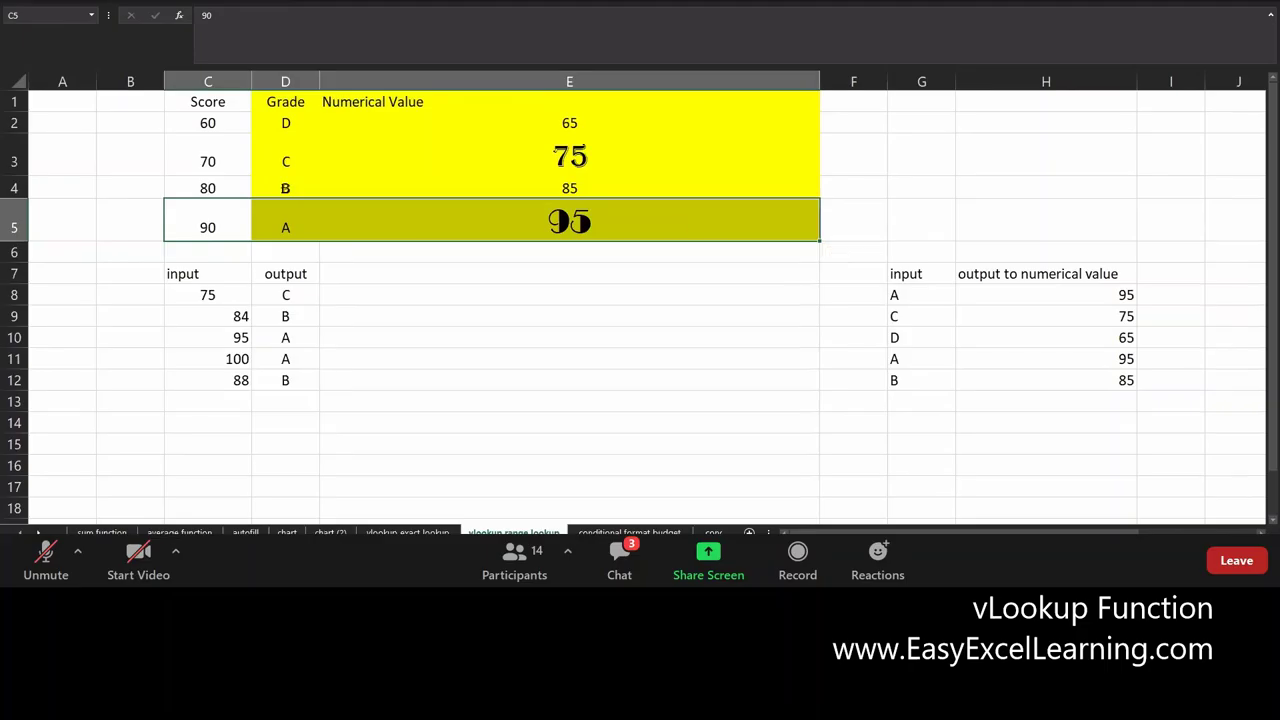
key(alt+f)
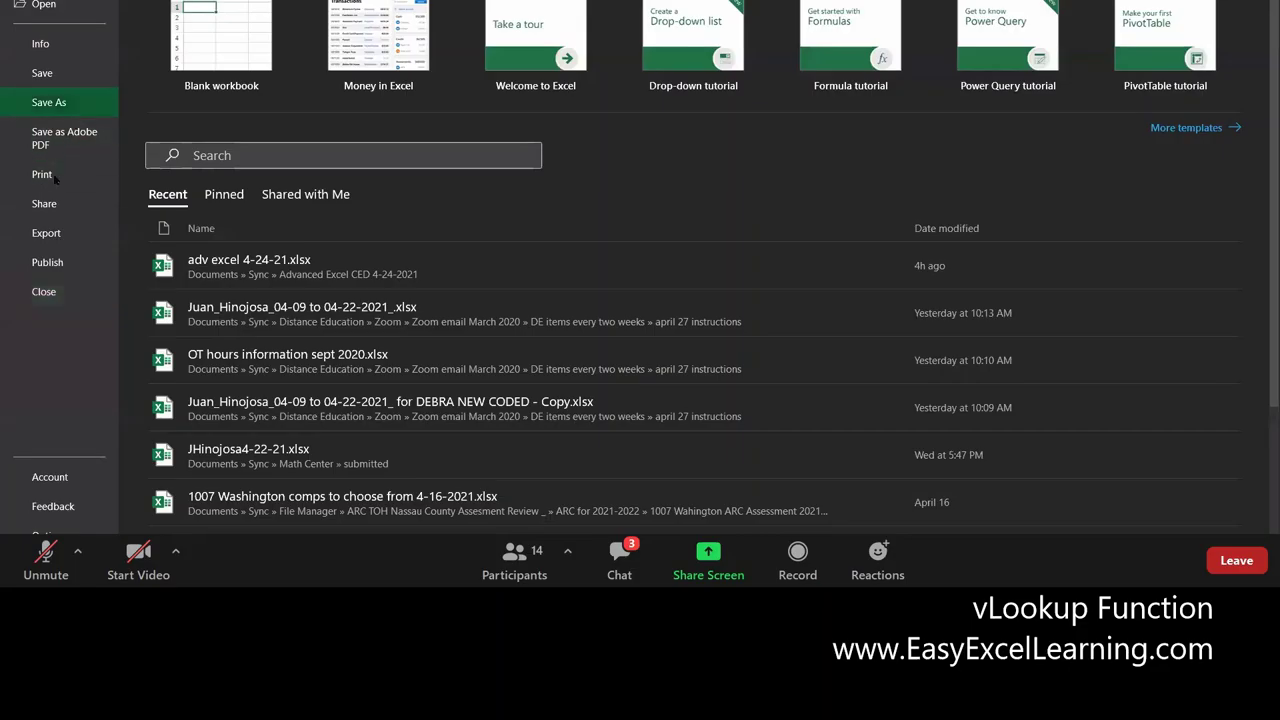
Open Excel Options and scroll through the General settings
click(45, 535)
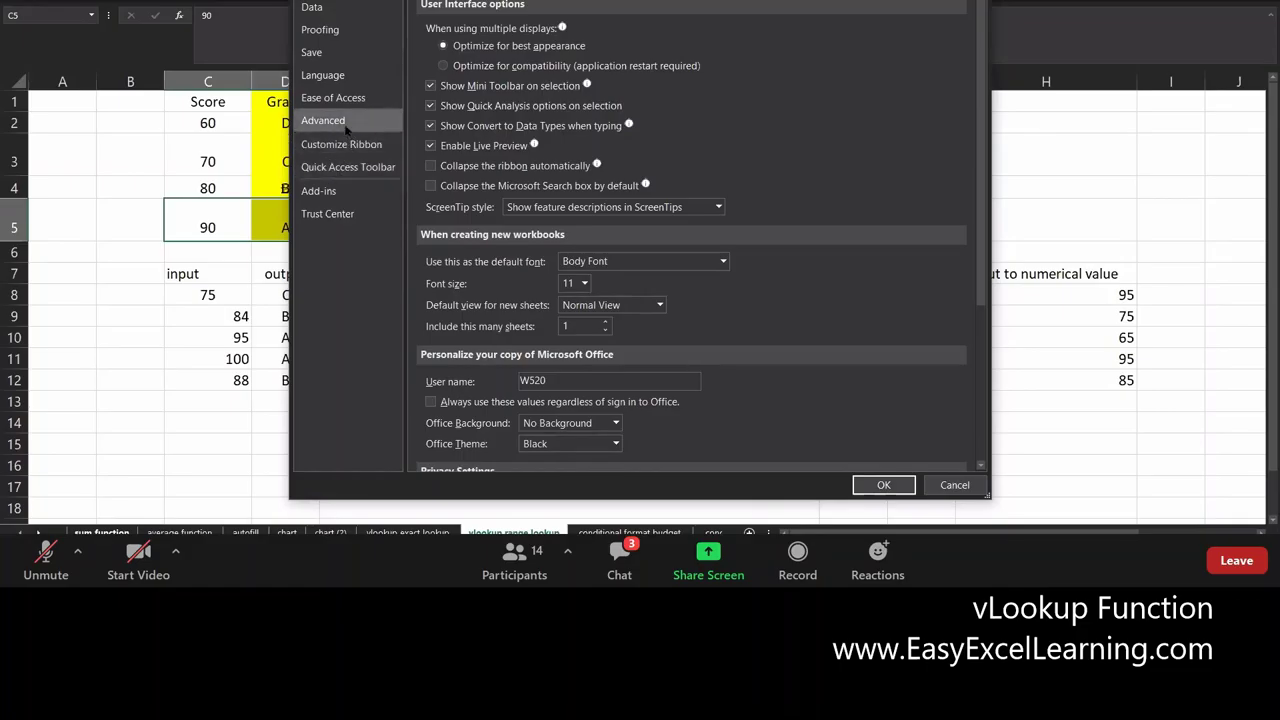
scroll(495, 306, down, 2)
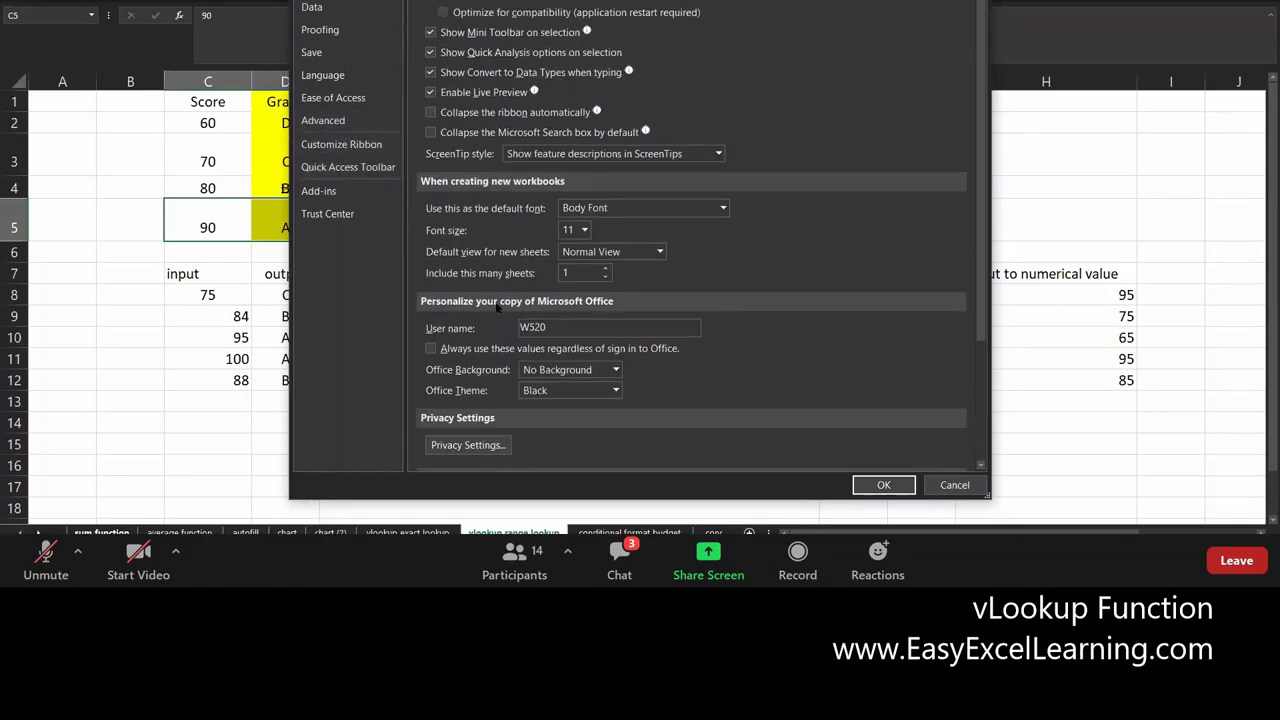
scroll(497, 307, down, 1)
scroll(500, 308, up, 3)
scroll(497, 307, down, 4)
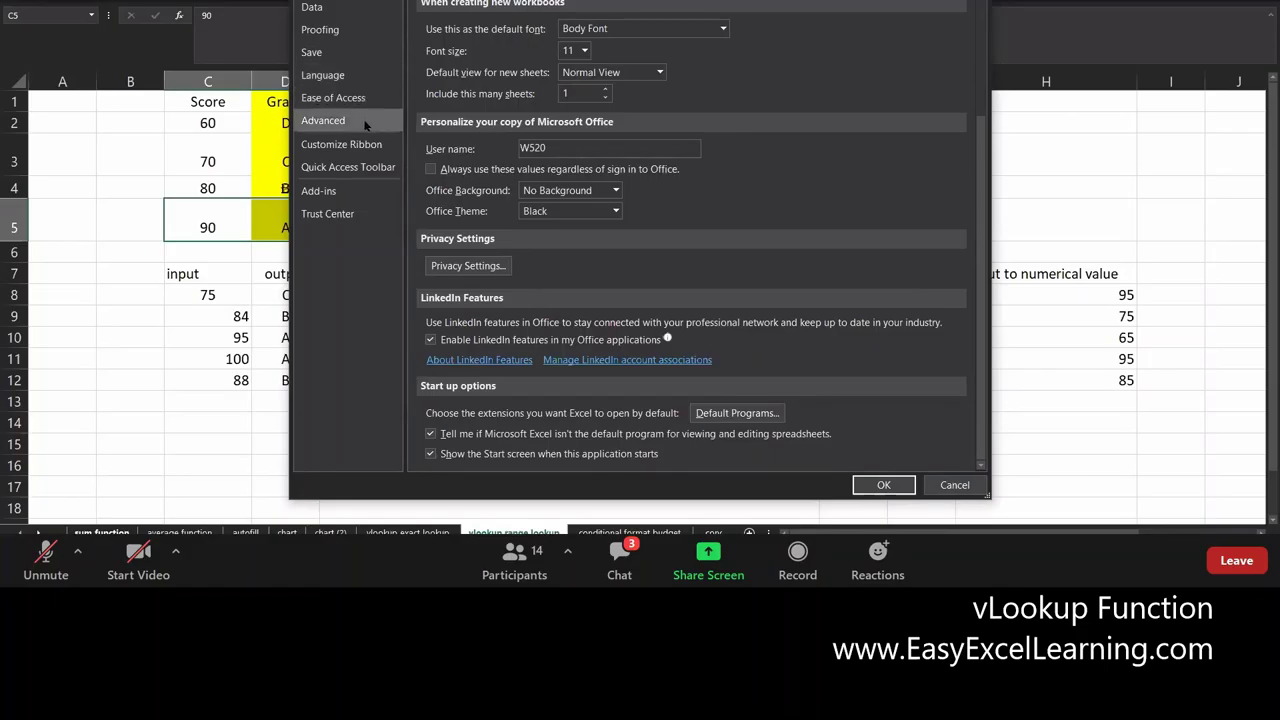
Browse the Data, Advanced, Customize Ribbon and Quick Access Toolbar settings, then close Options unchanged
click(352, 10)
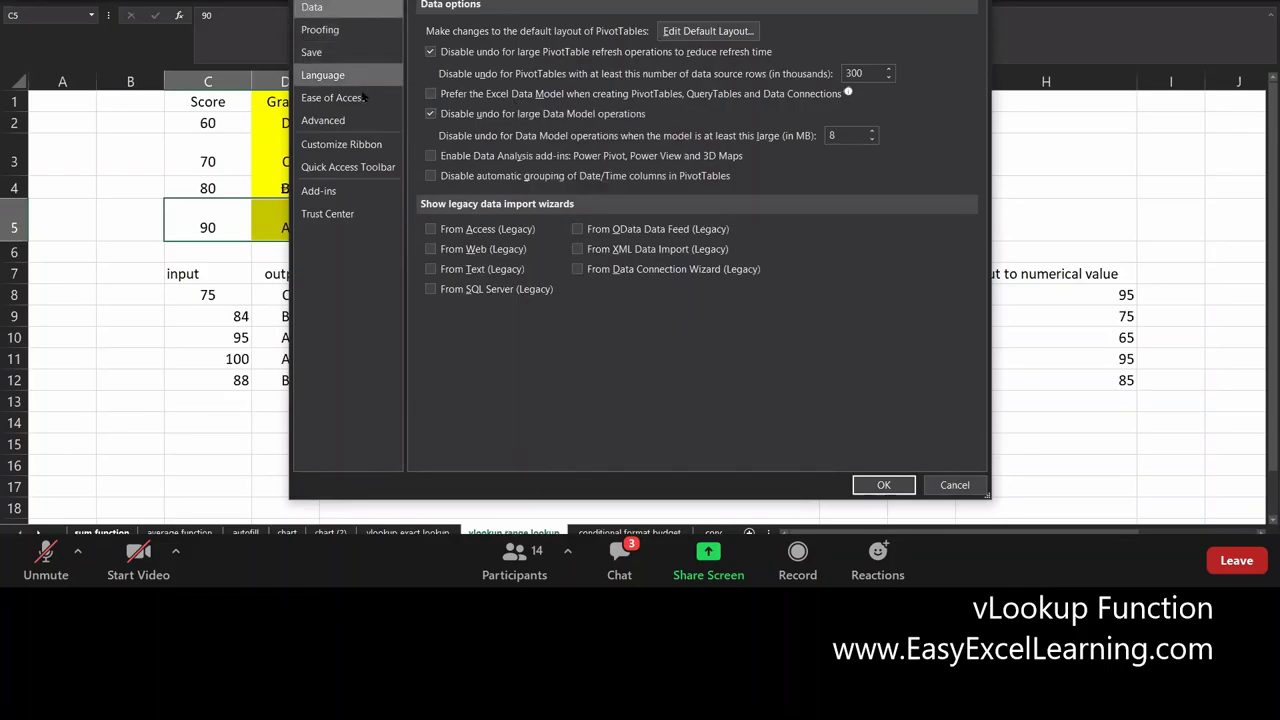
click(374, 122)
scroll(551, 163, down, 10)
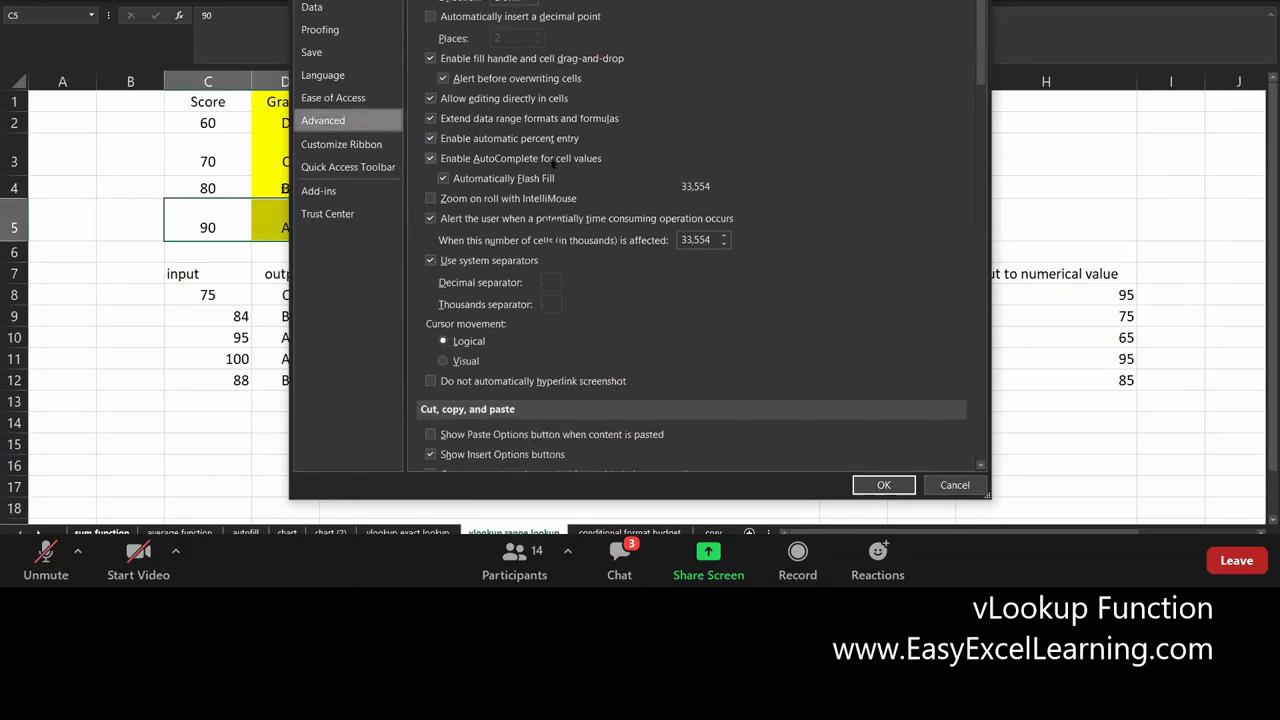
scroll(551, 163, down, 15)
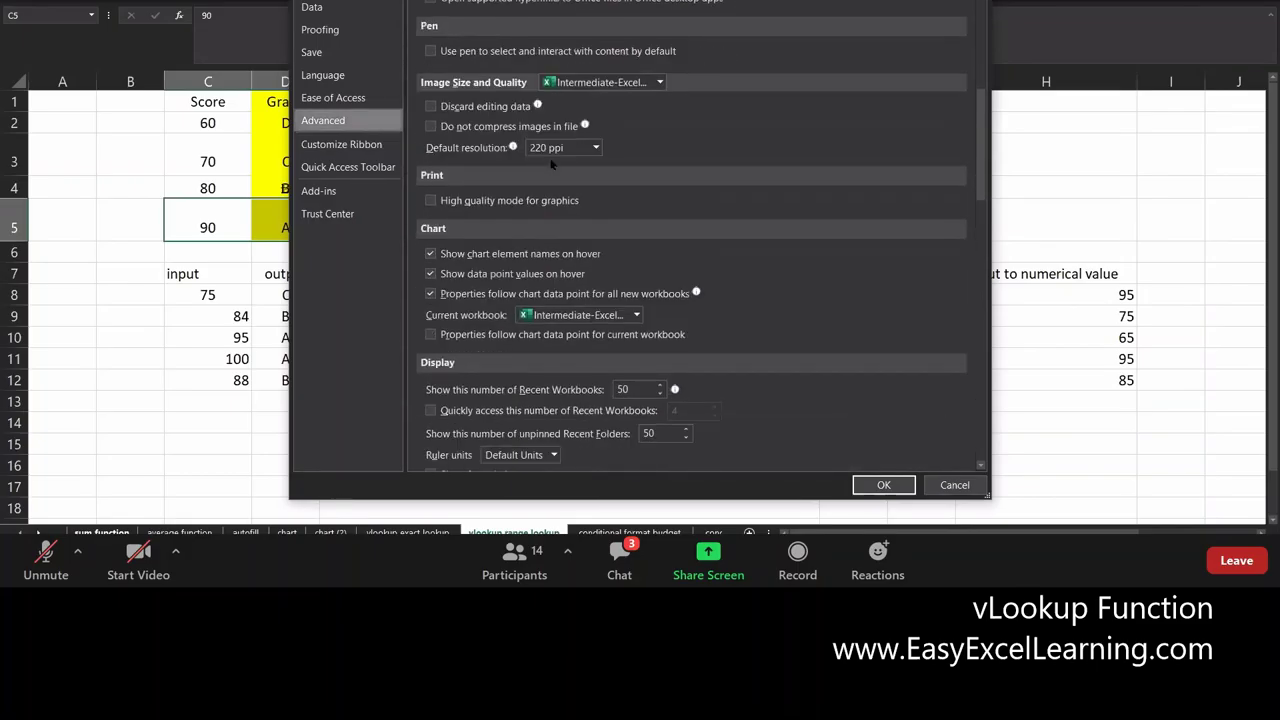
scroll(551, 163, down, 8)
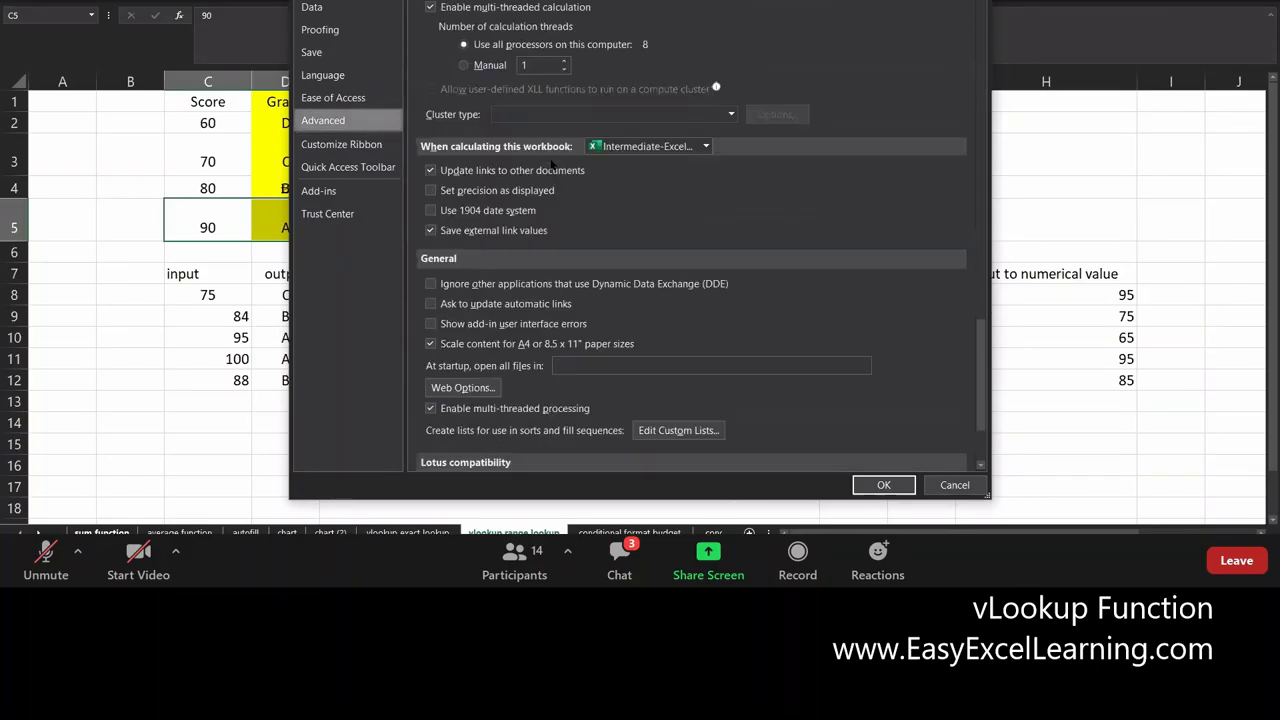
scroll(551, 163, down, 3)
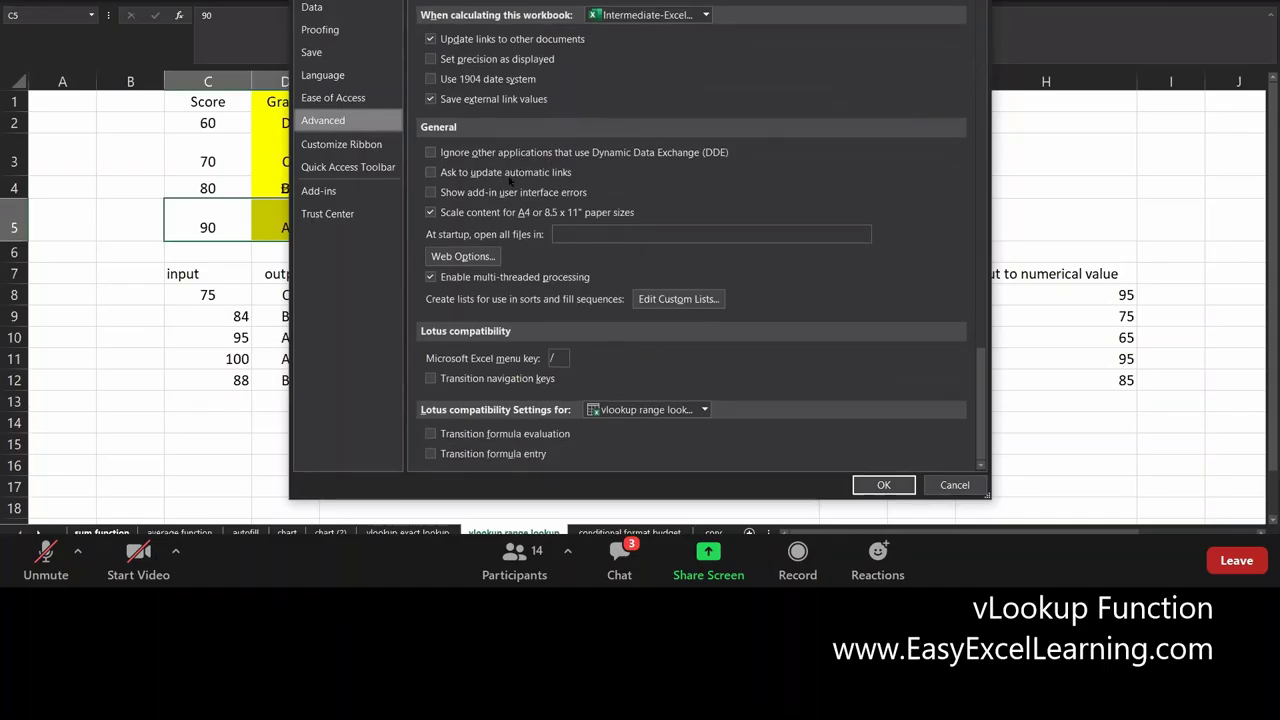
click(319, 152)
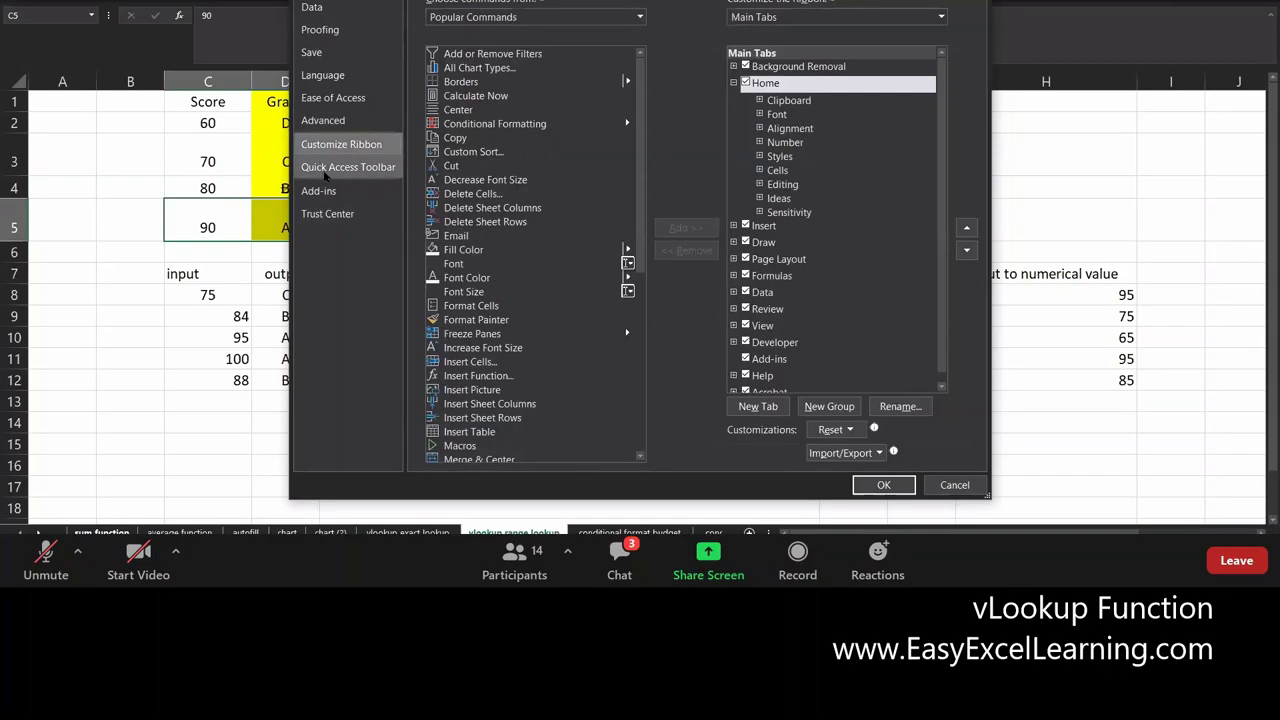
click(328, 168)
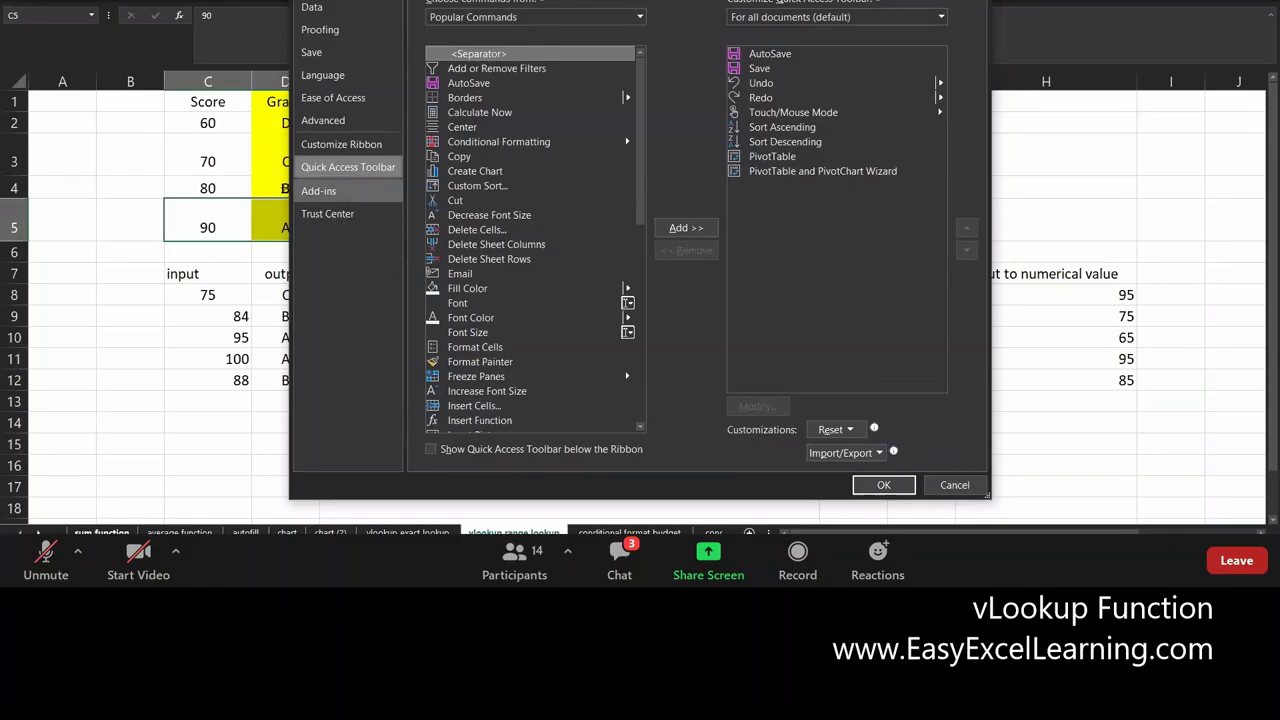
key(Escape)
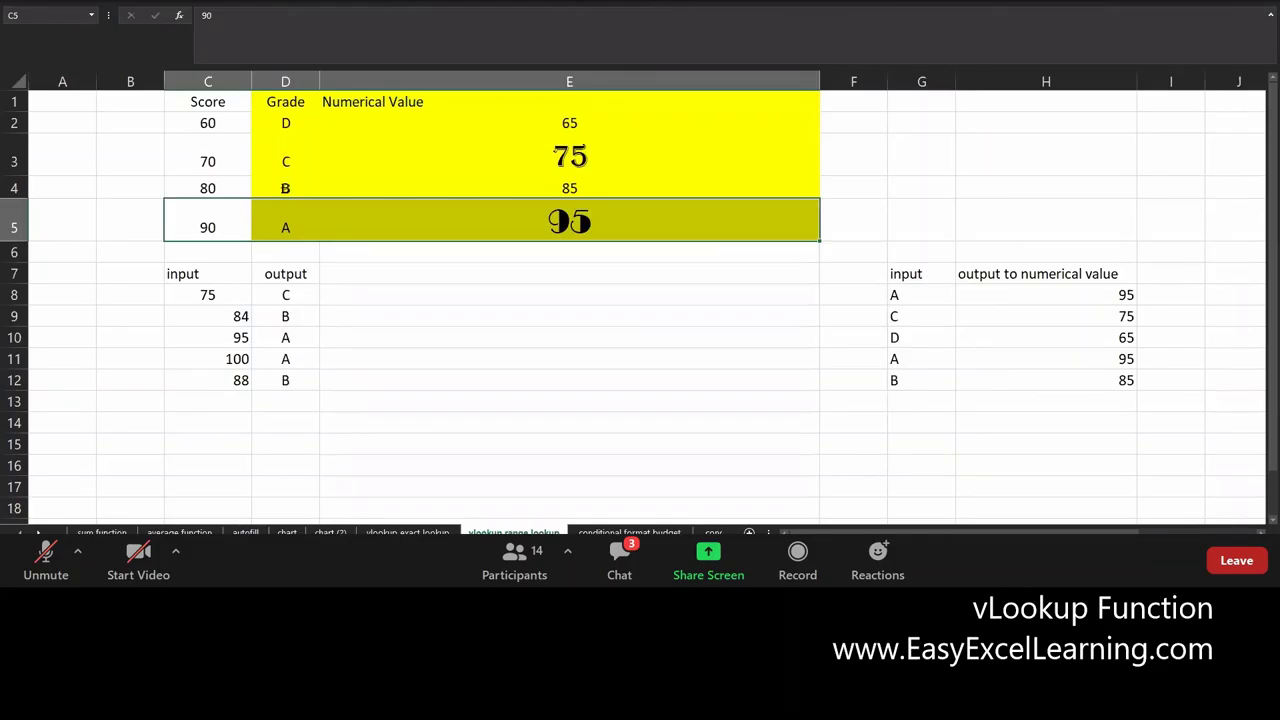
Paste the copied formatting onto row 5 and enter 1:00 AM in E15
key(ctrl+v)
click(640, 202)
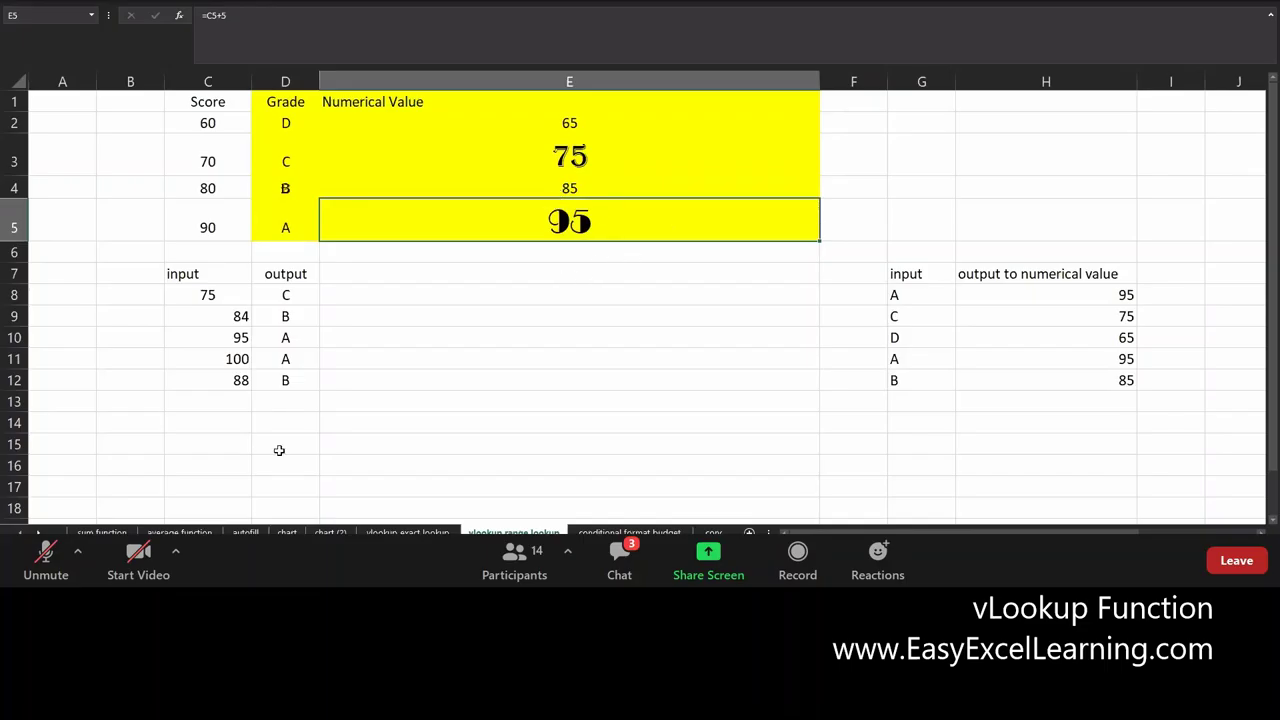
click(391, 453)
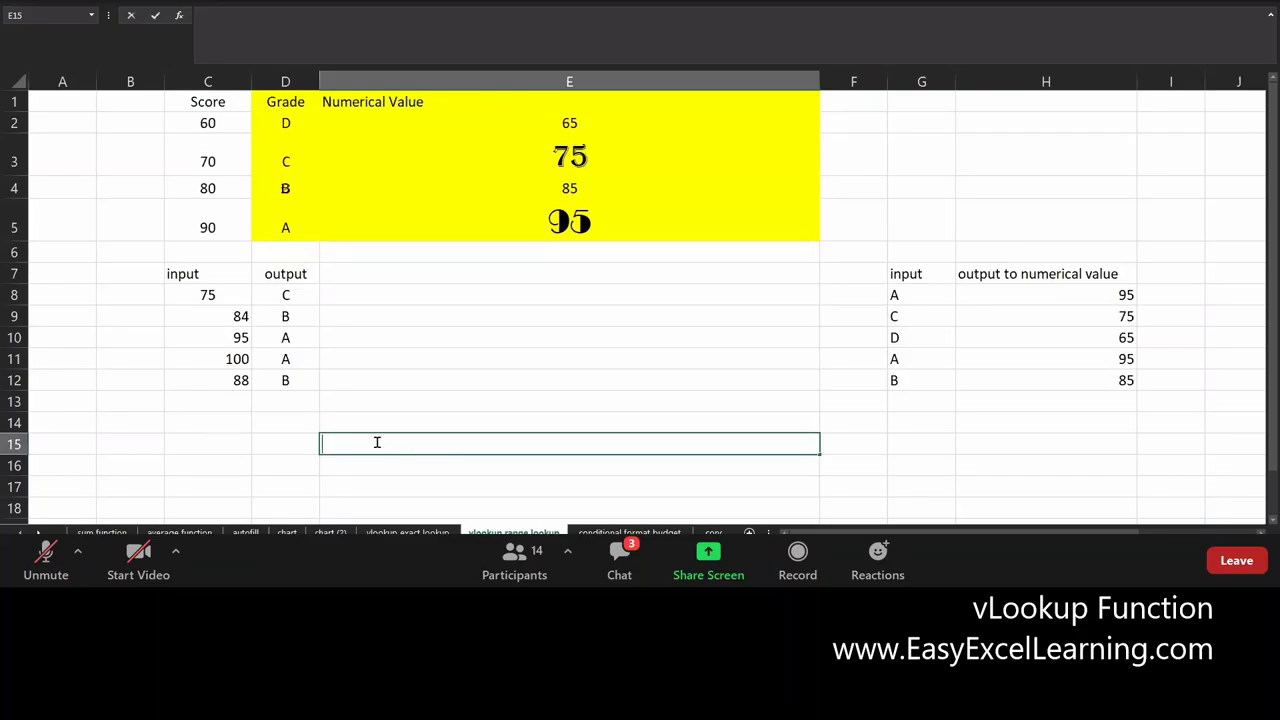
text(1:00)
key(Escape)
text(1:)
text( am)
key(Return)
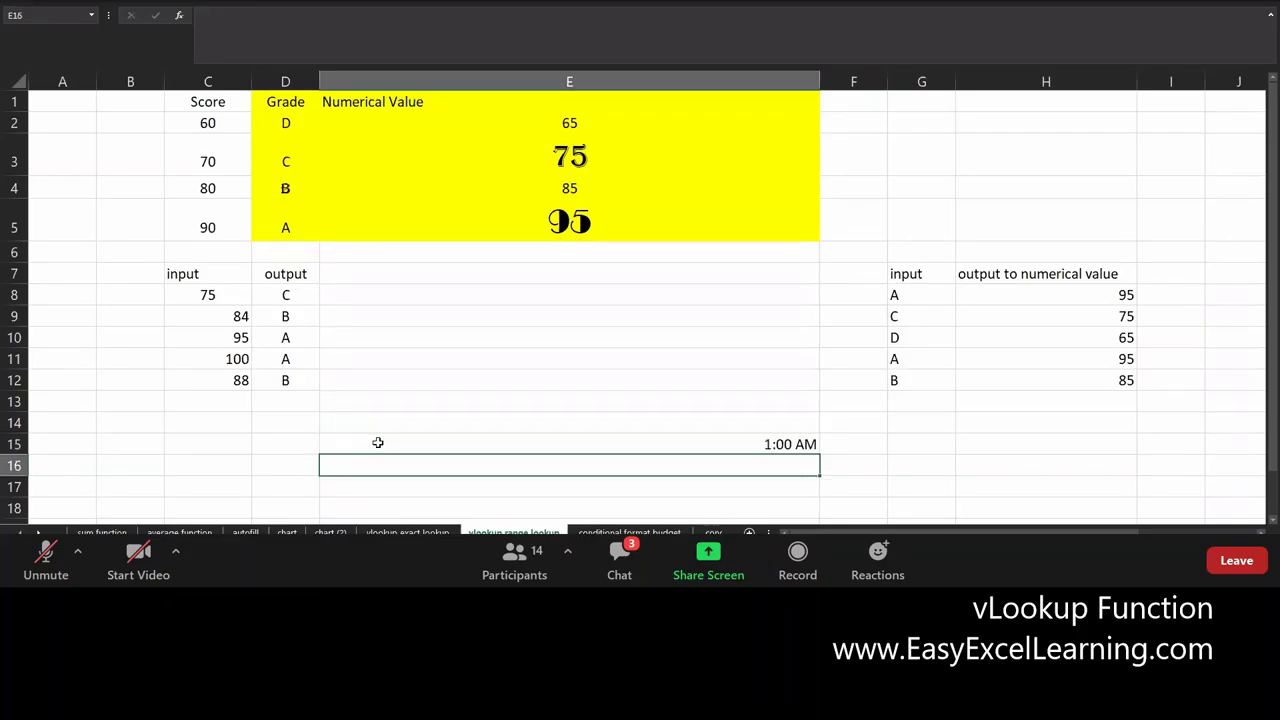
click(378, 442)
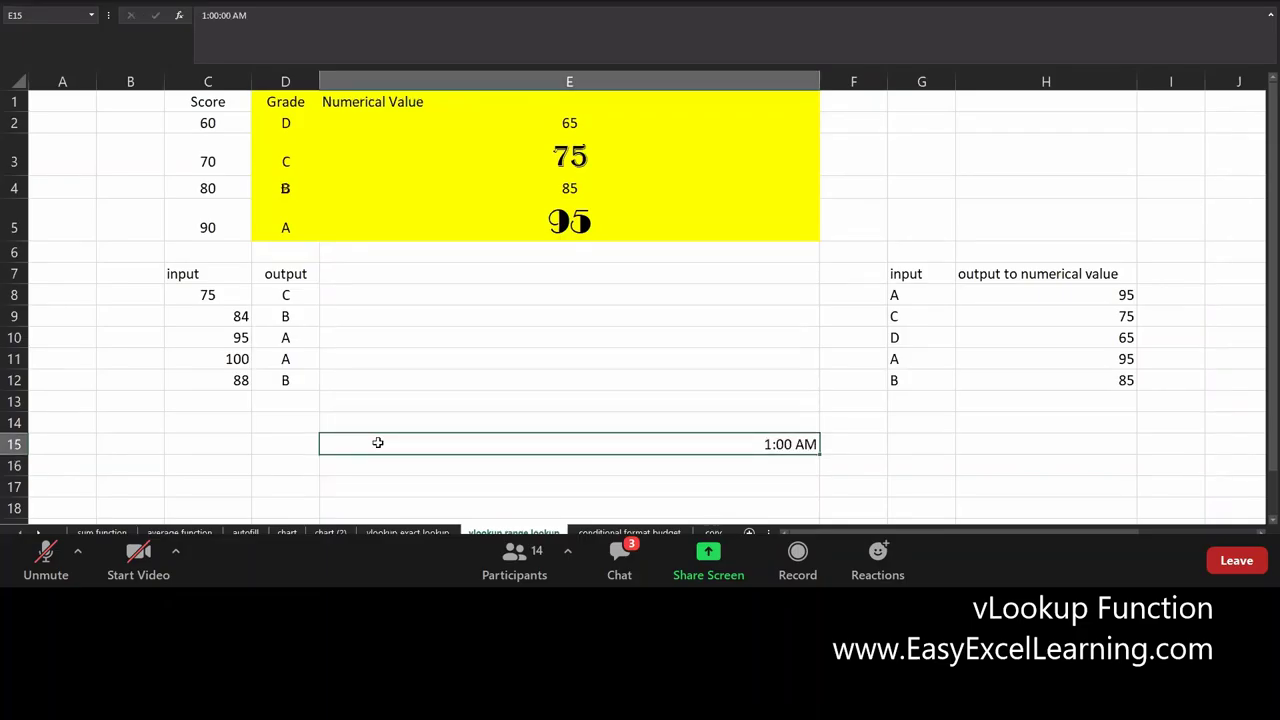
Enter 10:00 AM in E16 and begin a formula in E17
key(Down)
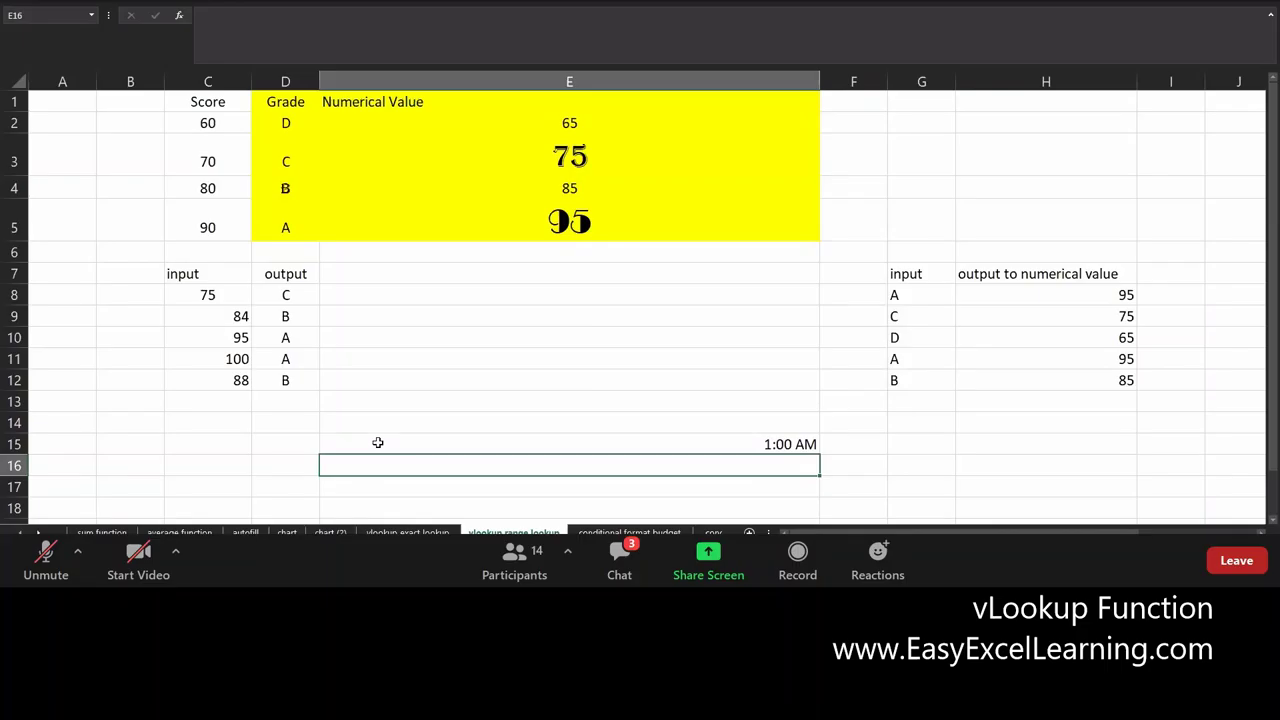
text(10 am)
key(Return)
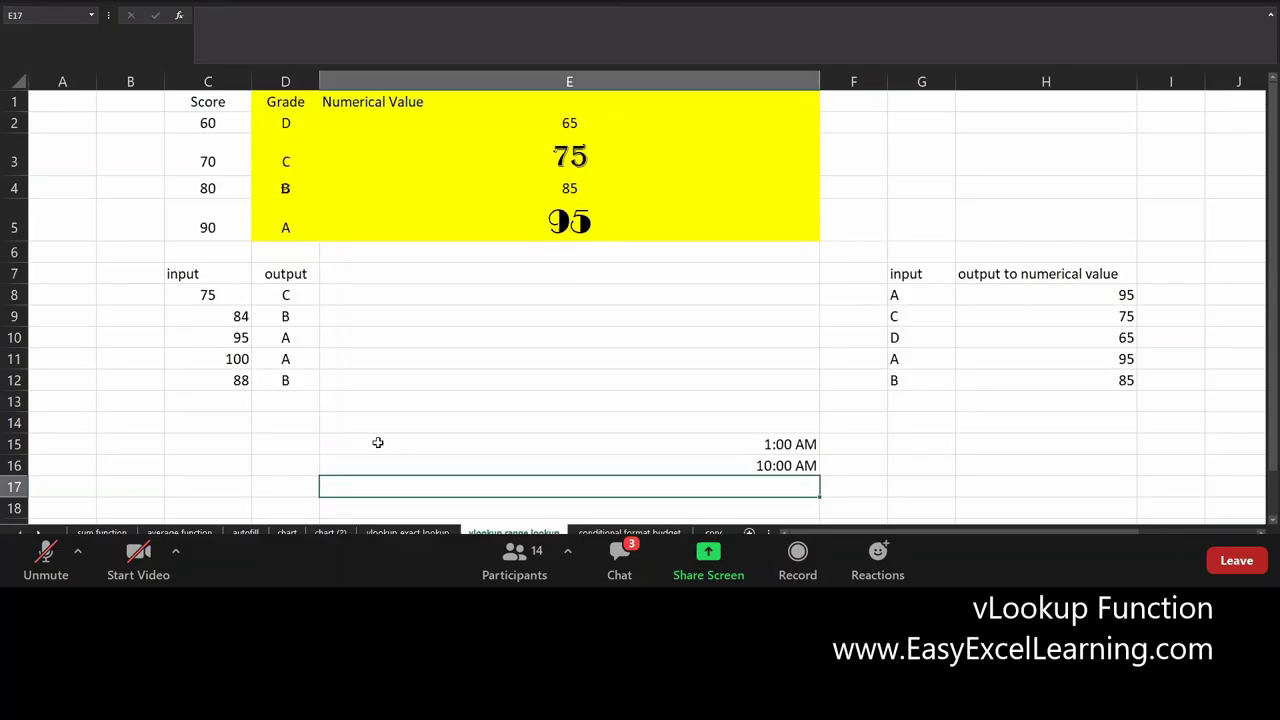
text(=)
Complete E17 as =E16-E15 to show the 9:00 time difference
key(Up)
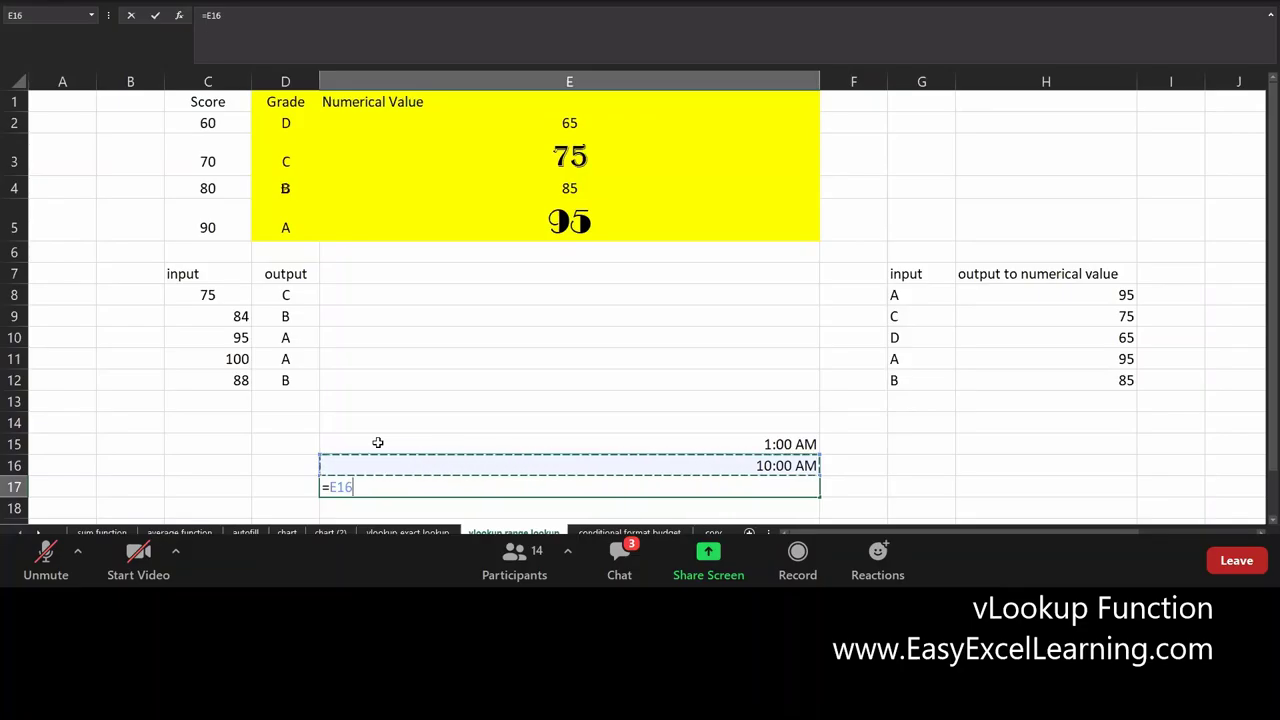
text(-)
key(Up)
key(Up)
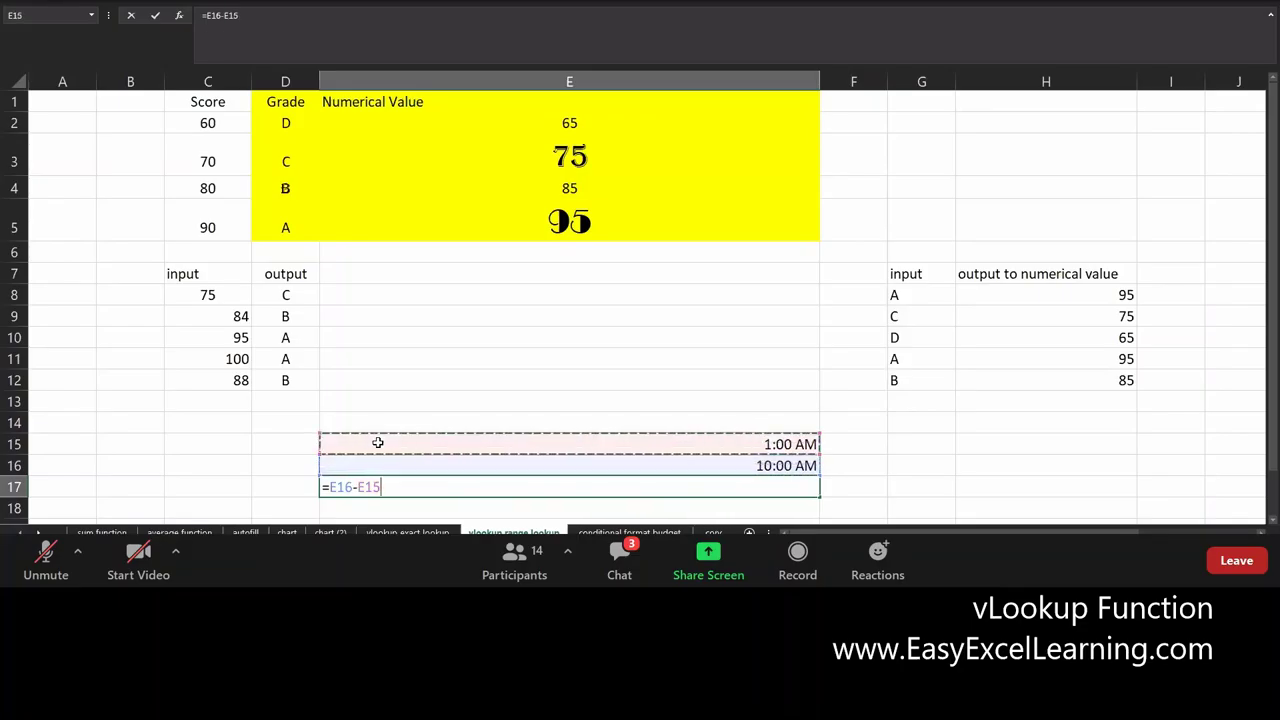
key(Return)
key(Up)
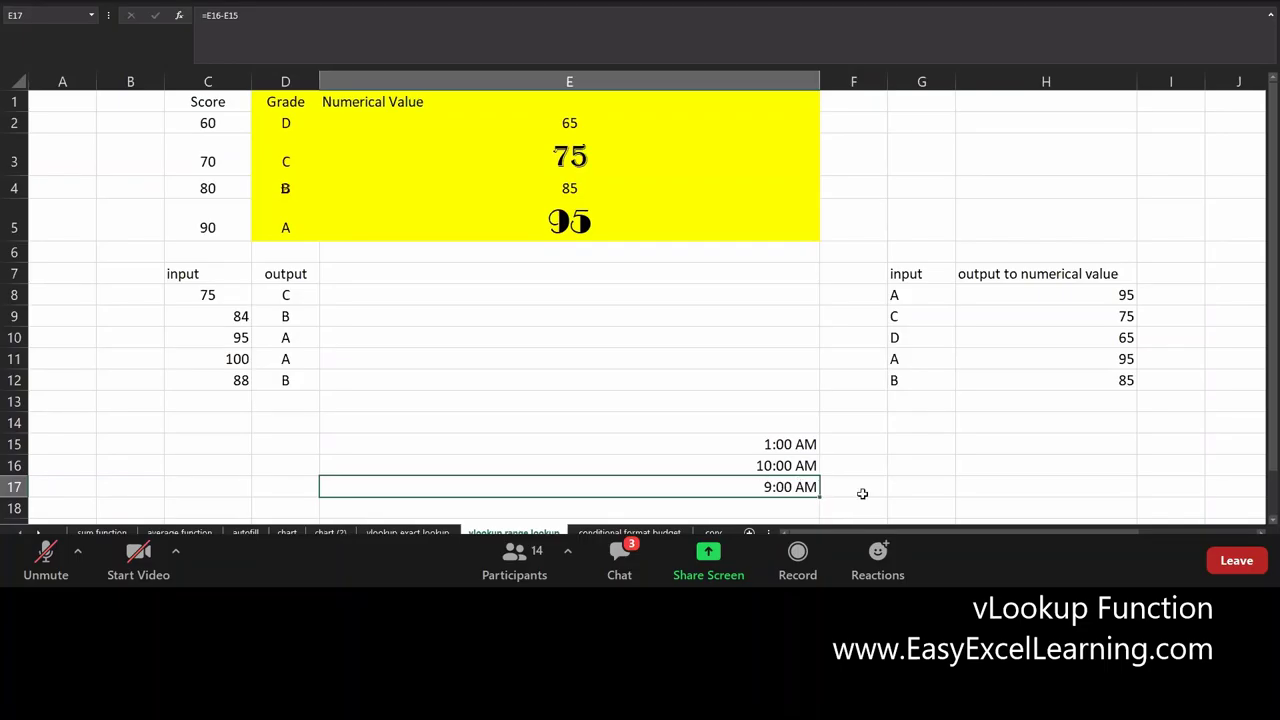
scroll(862, 494, down, 1)
scroll(862, 494, down, 1)
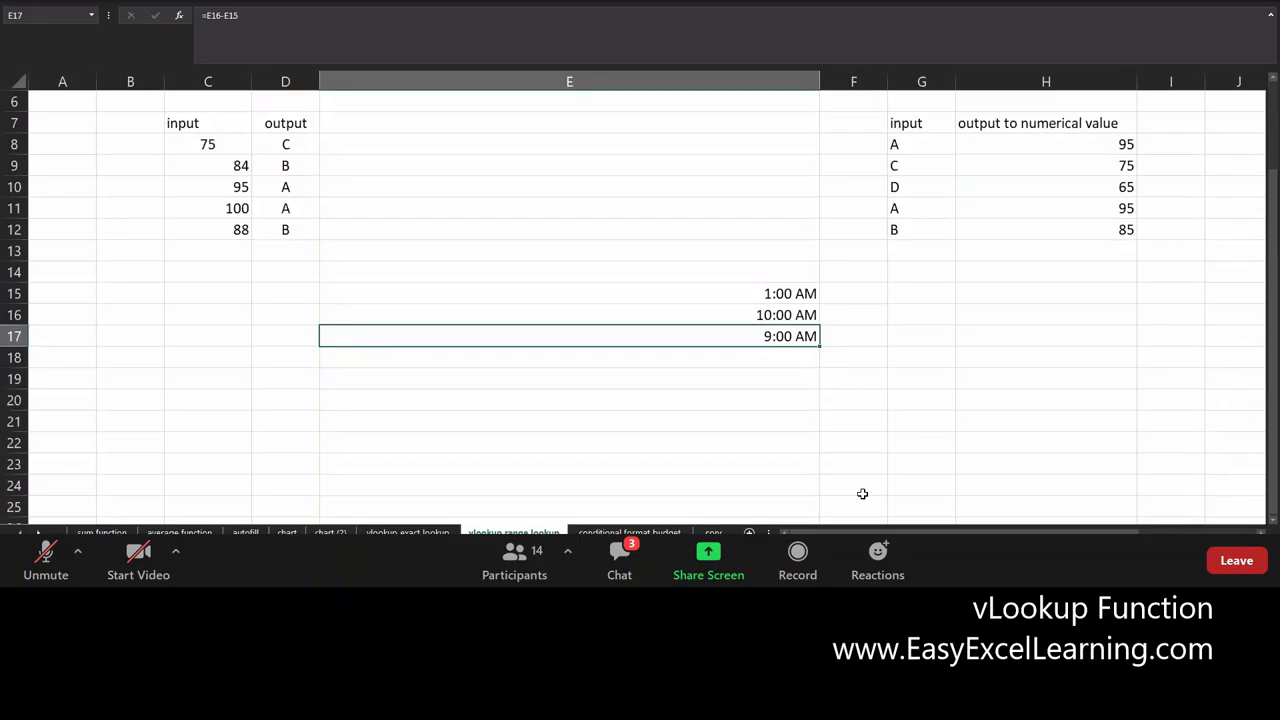
Toggle E17 between General (0.375) and Time (9:00:00 AM) number formats
key(alt+h)
key(n)
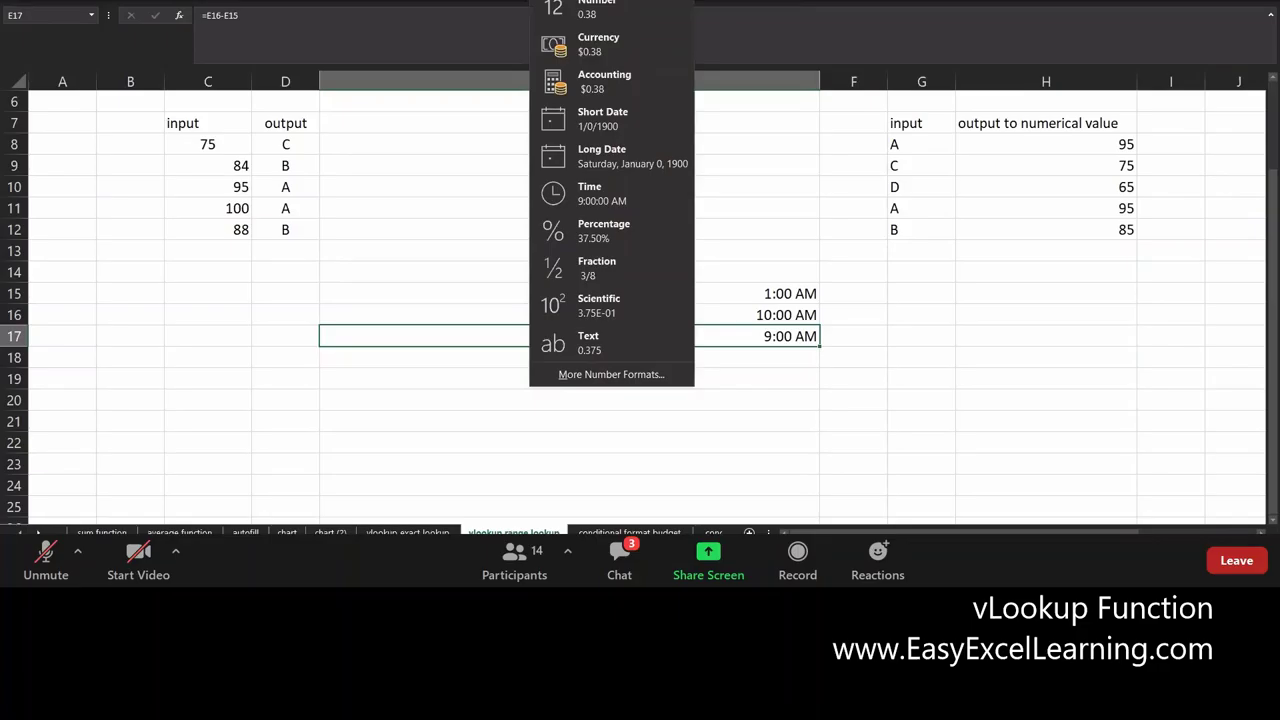
key(Return)
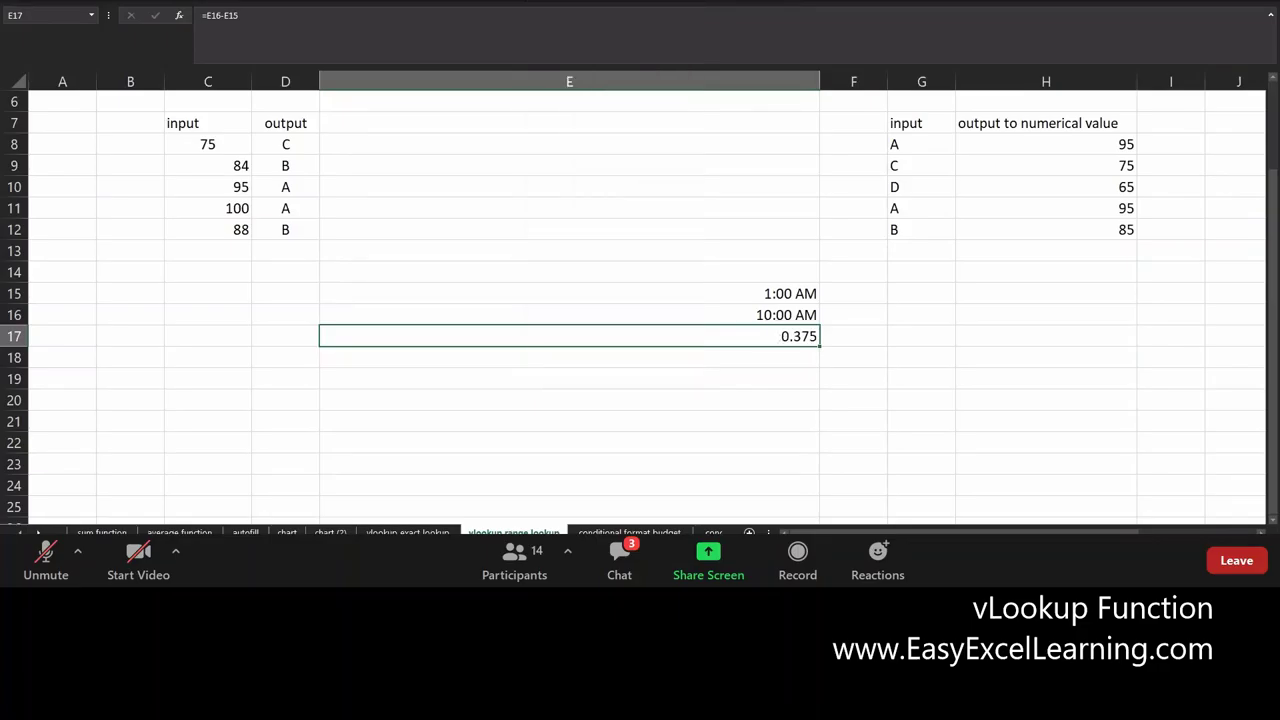
key(alt+h)
key(n)
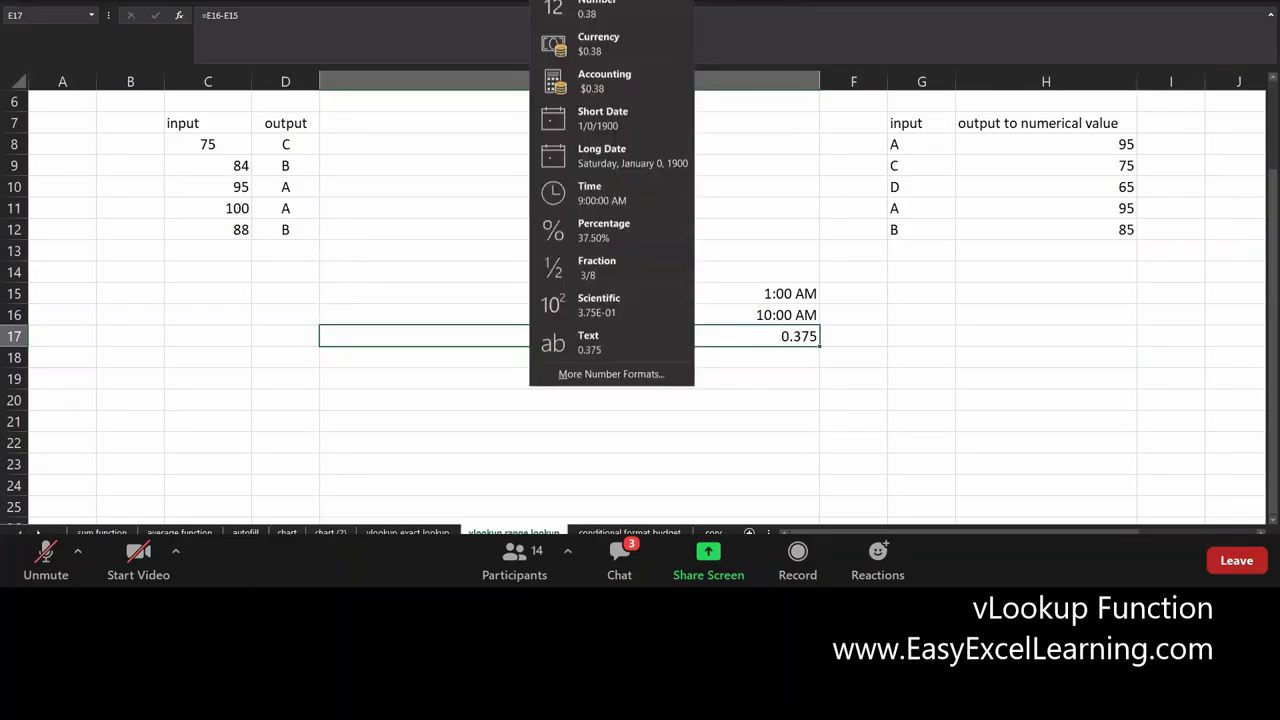
click(659, 211)
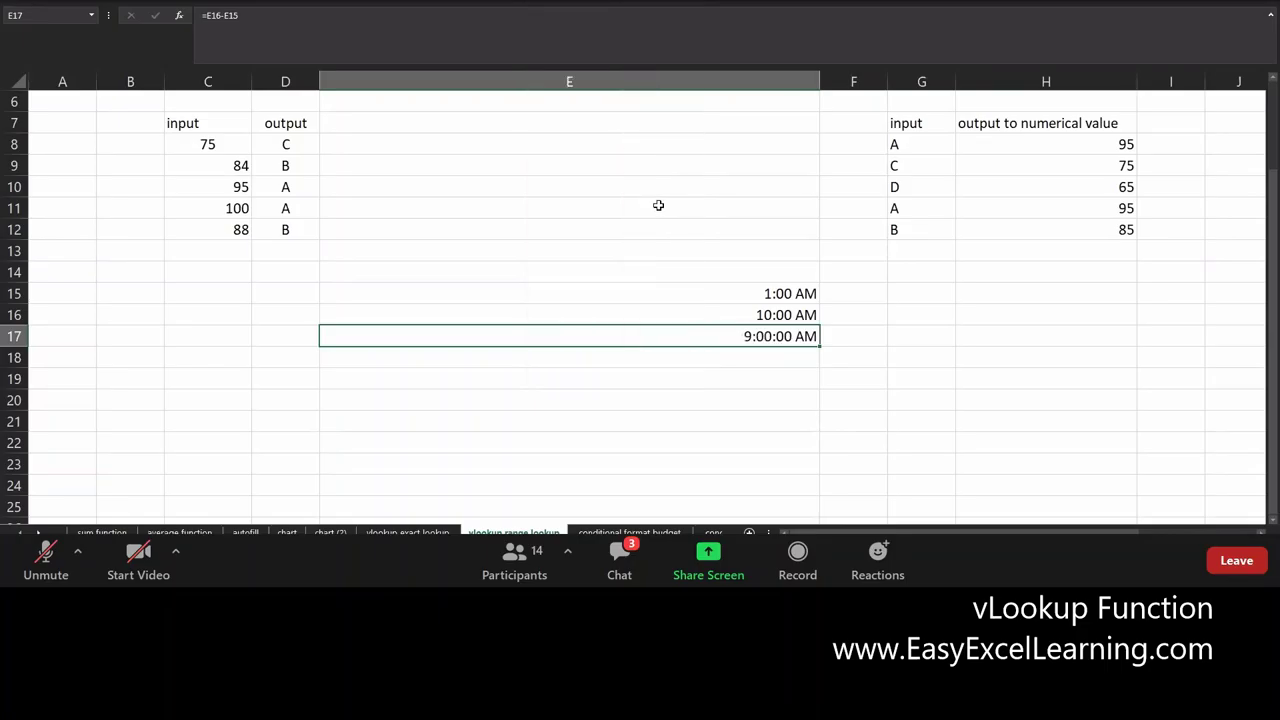
click(611, 2)
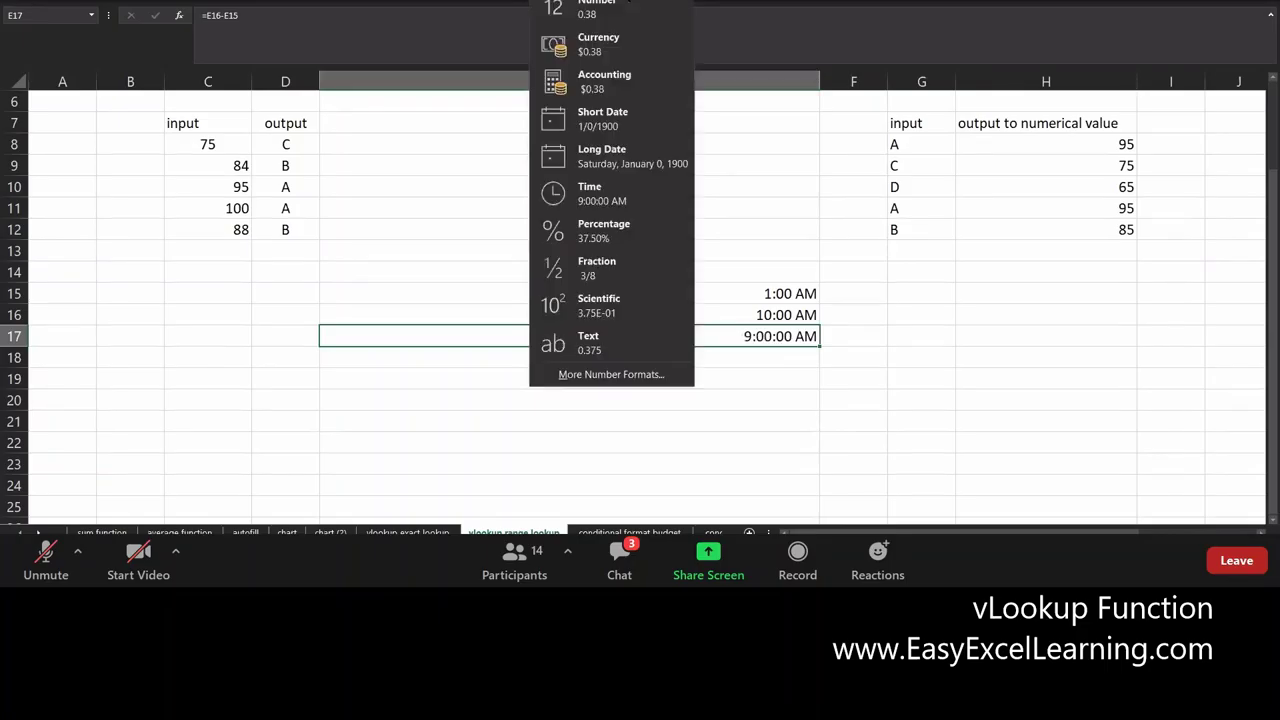
click(611, 10)
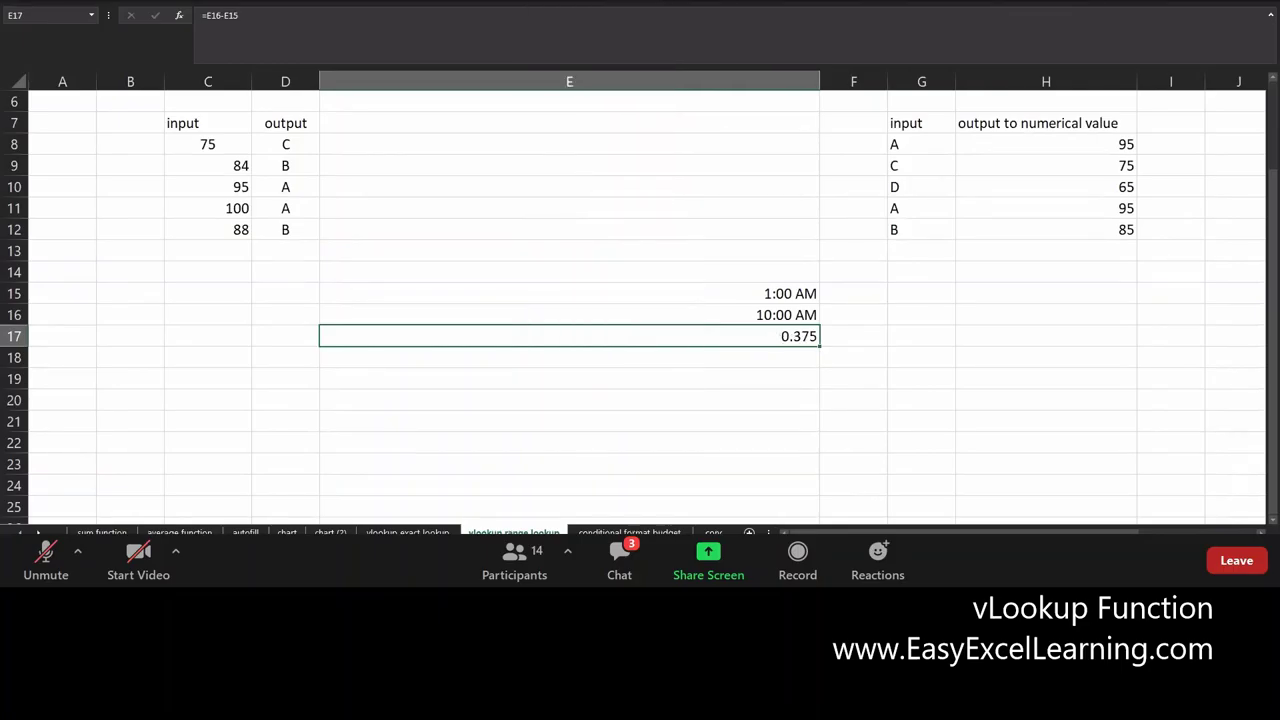
click(611, 2)
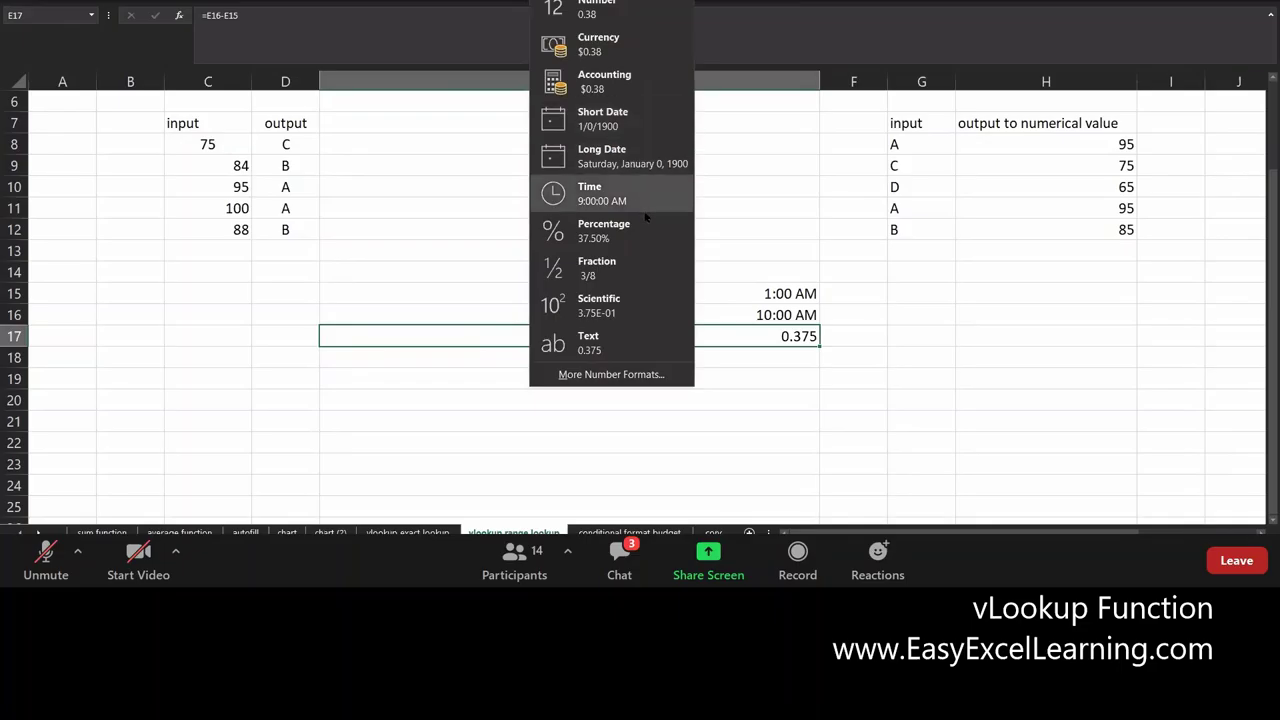
click(641, 204)
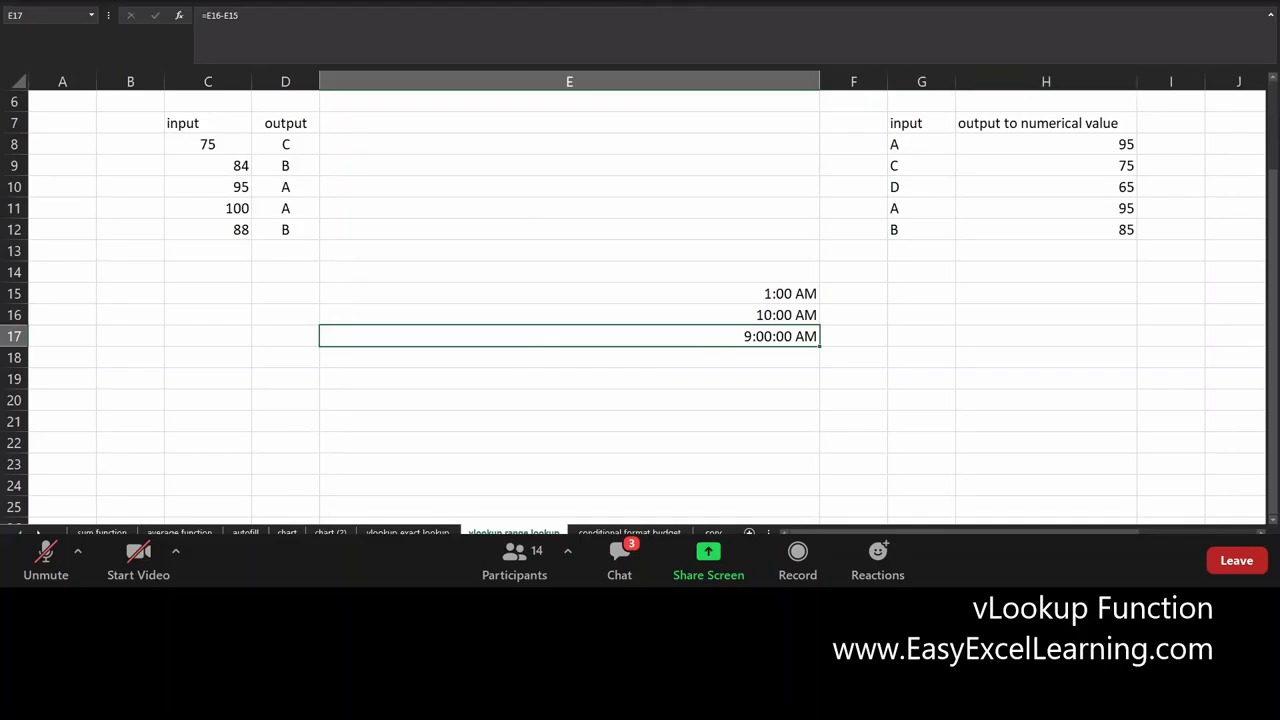
click(605, 0)
Enter =E16-E15 in E17 to subtract 1:00 AM from 10:00 AM
text(=)
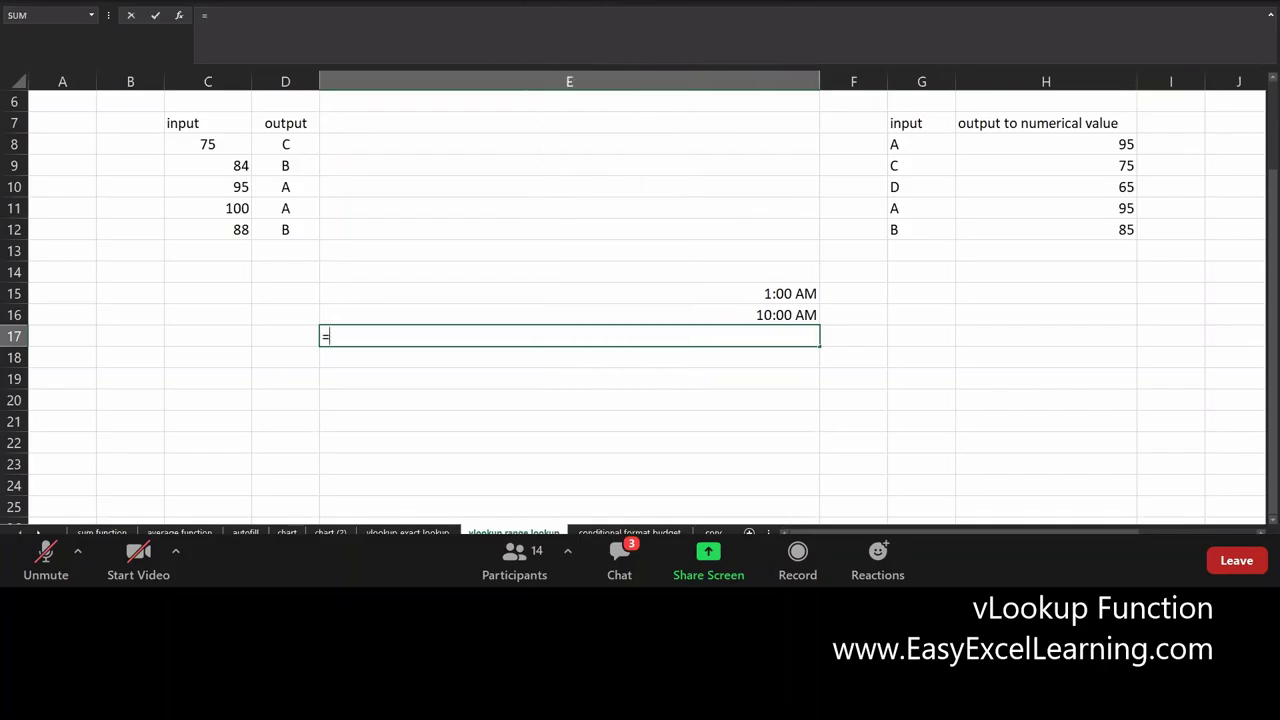
click(569, 314)
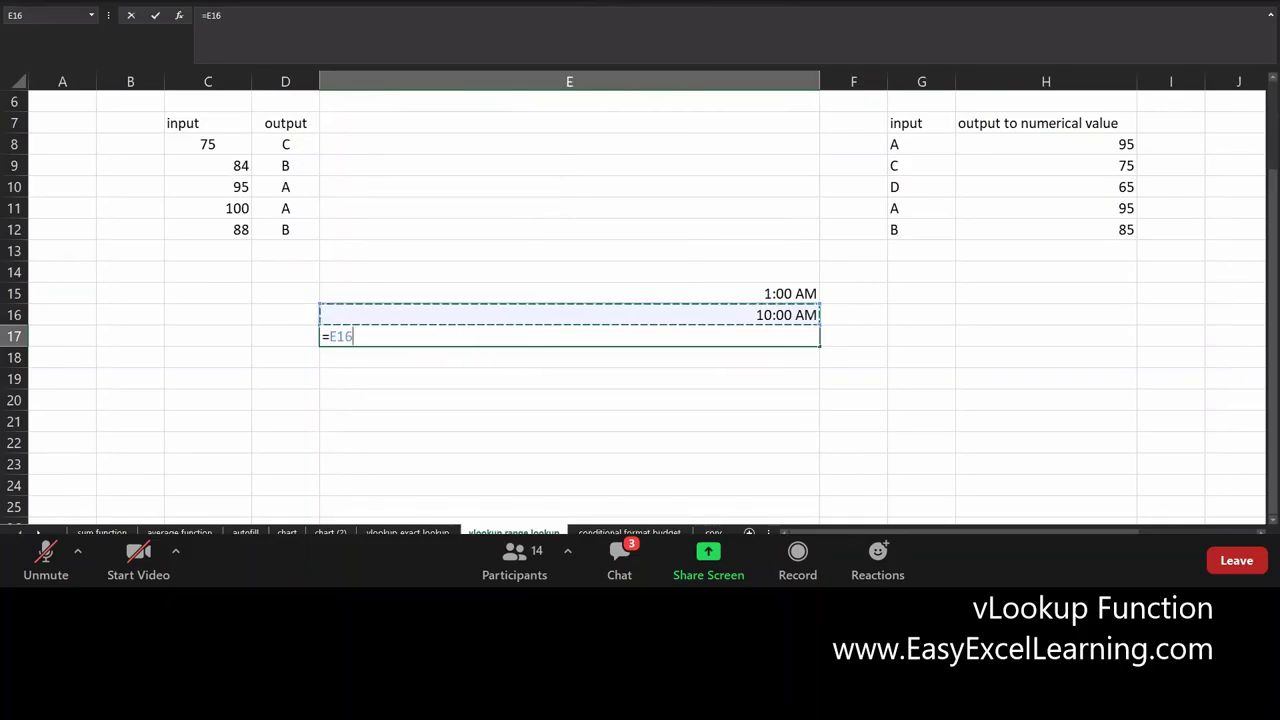
text(-E15)
key(ctrl+Return)
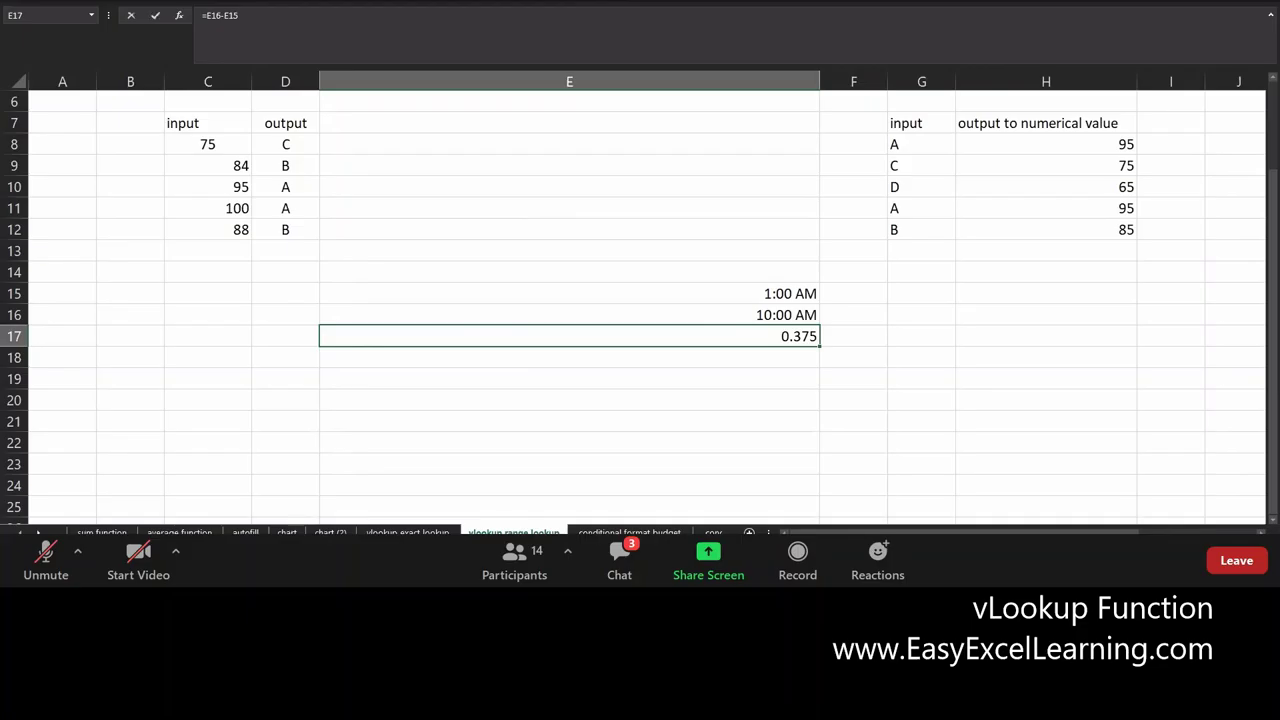
Rewrite E17 as =(E16-E15)*24 to convert the gap into hours
text(=()
click(637, 309)
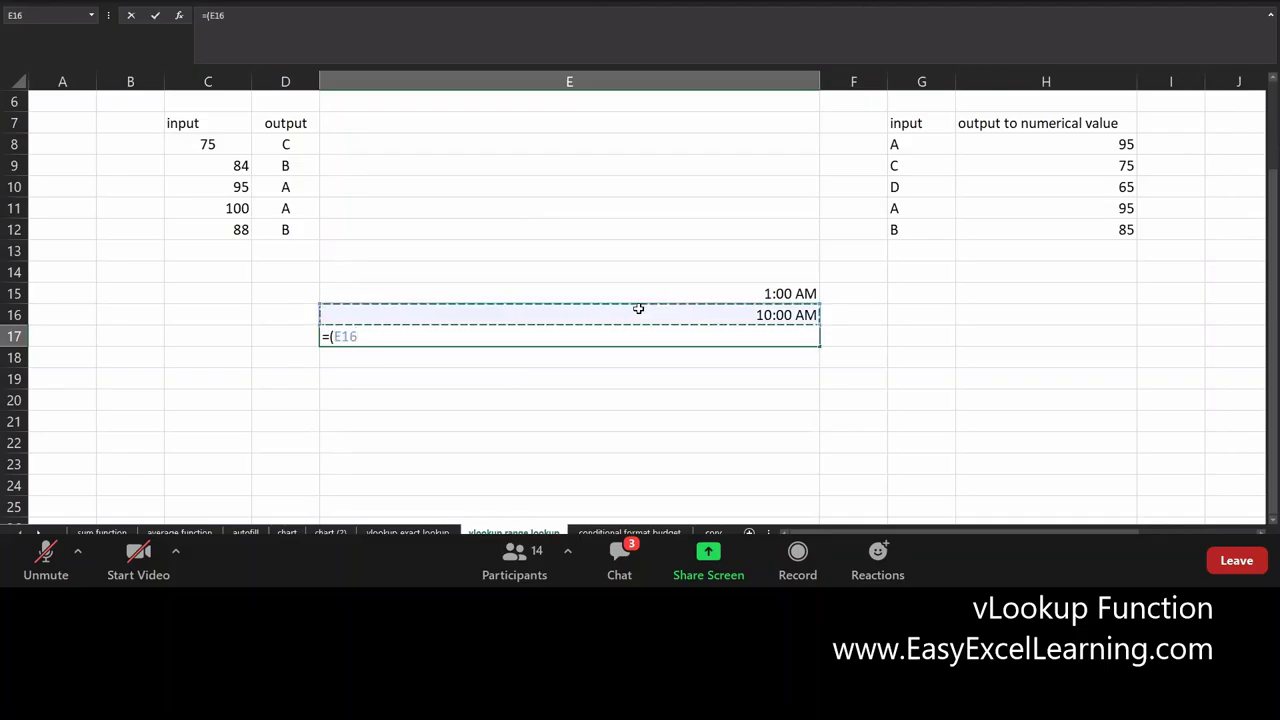
text(-)
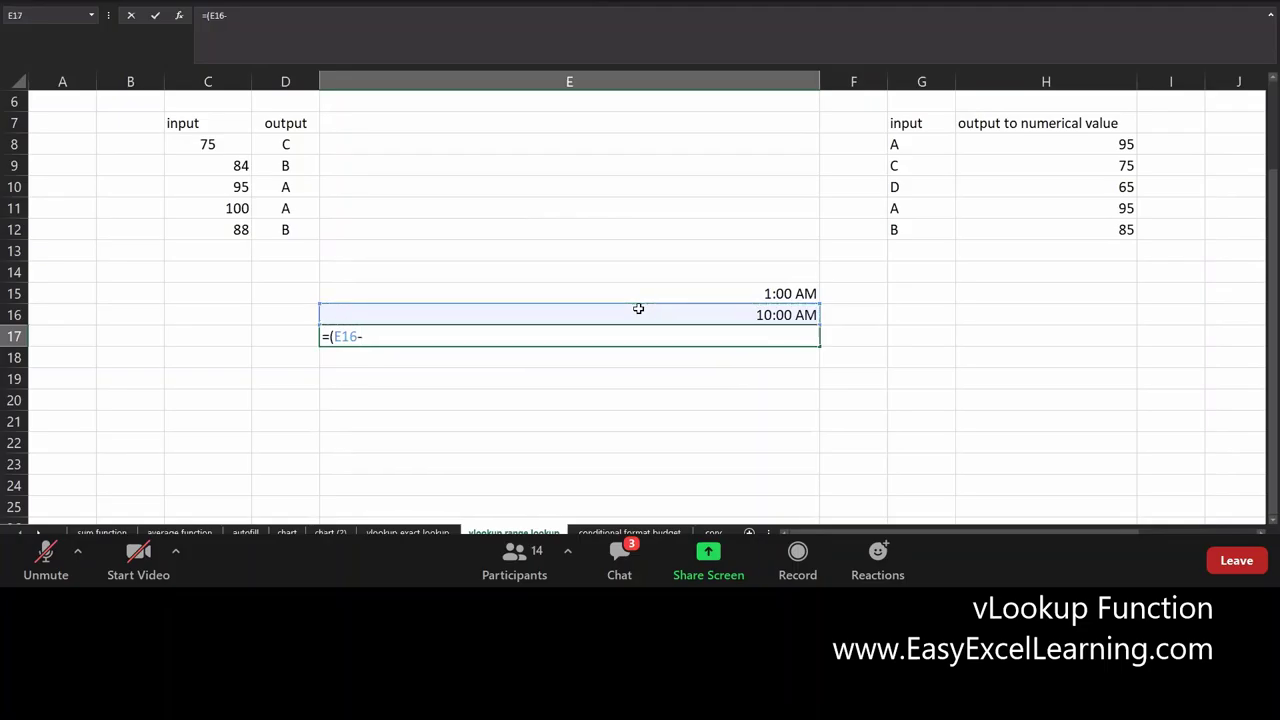
click(655, 288)
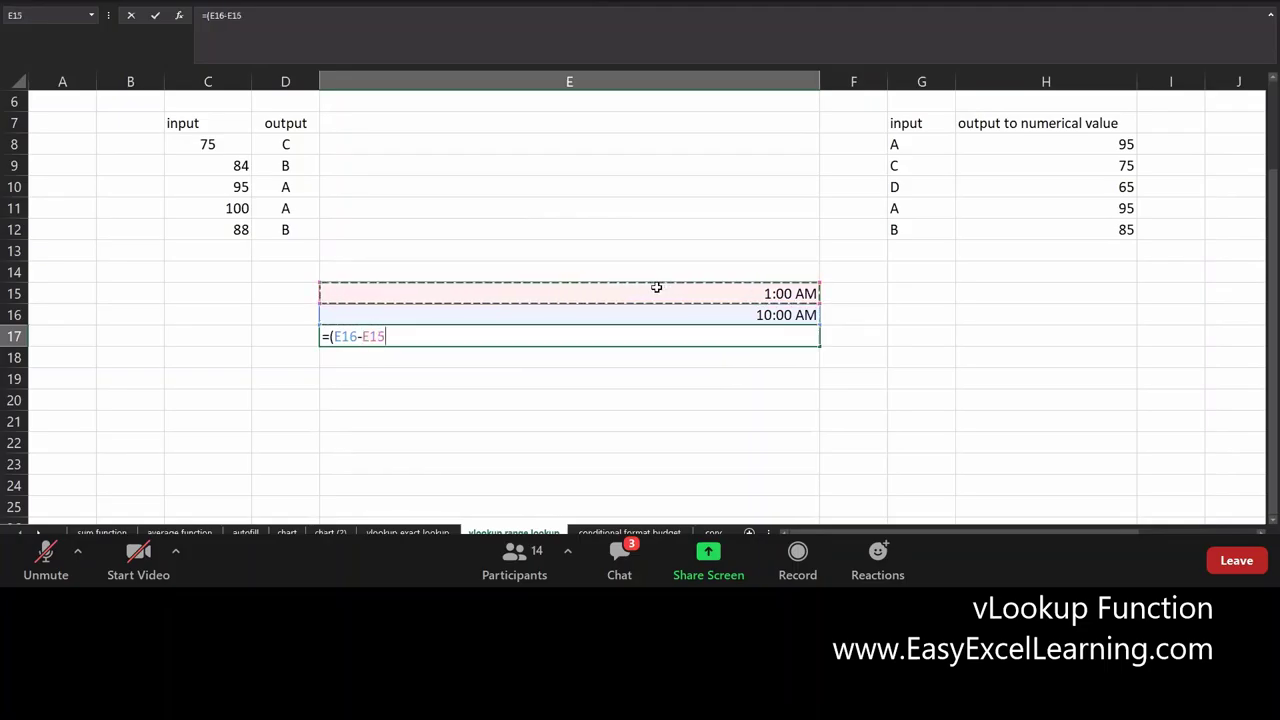
text())
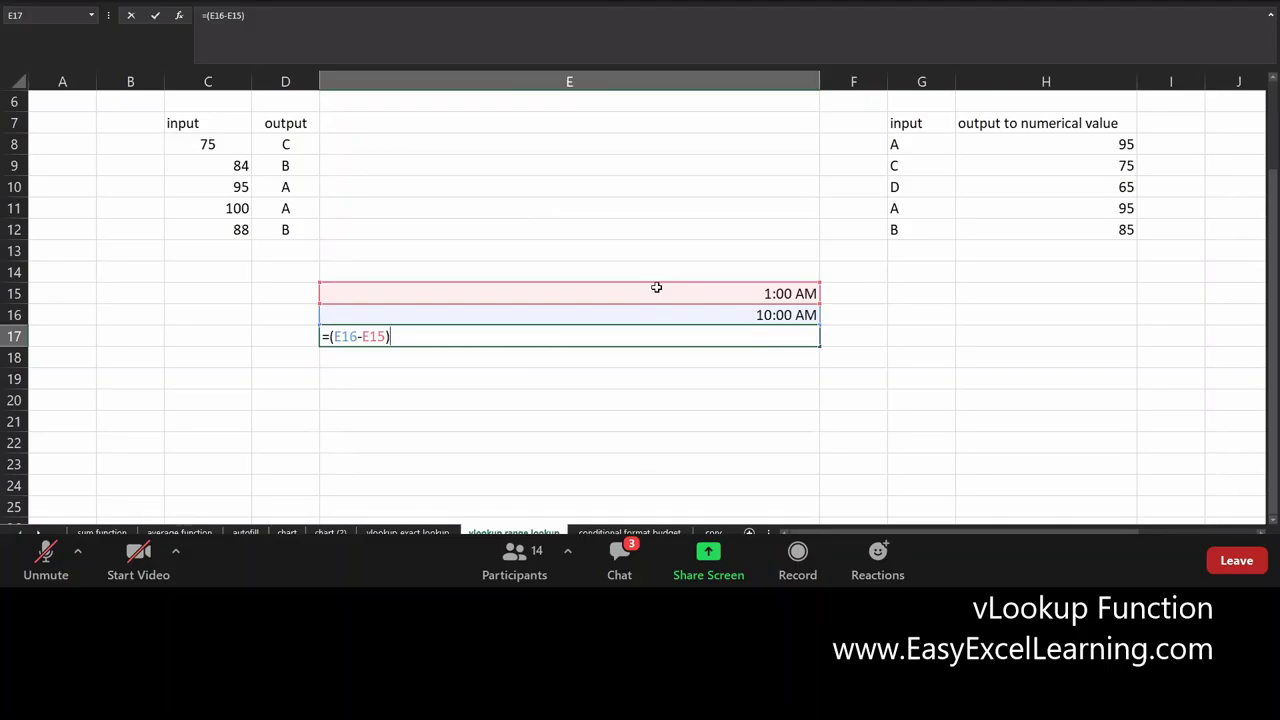
text(*24)
key(Return)
Drop the *24 from E17 and format it as Number with extra decimal places
key(Up)
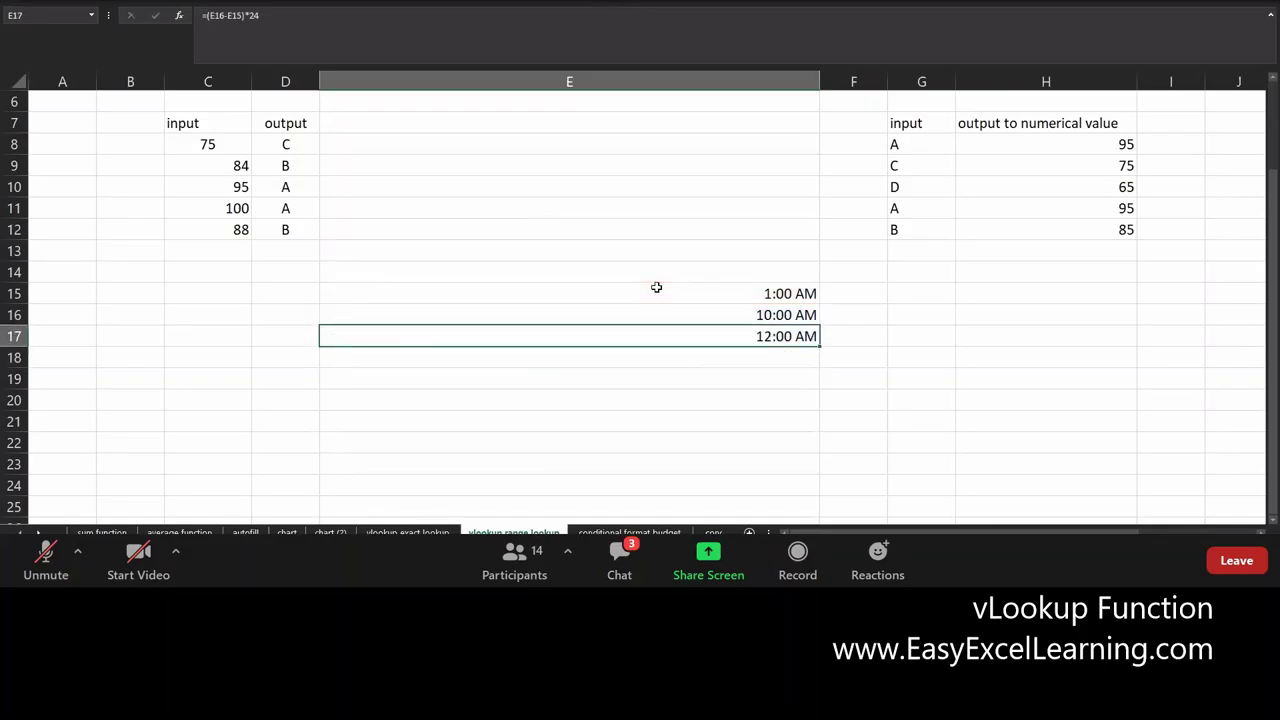
key(F2)
key(BackSpace)
key(BackSpace)
key(BackSpace)
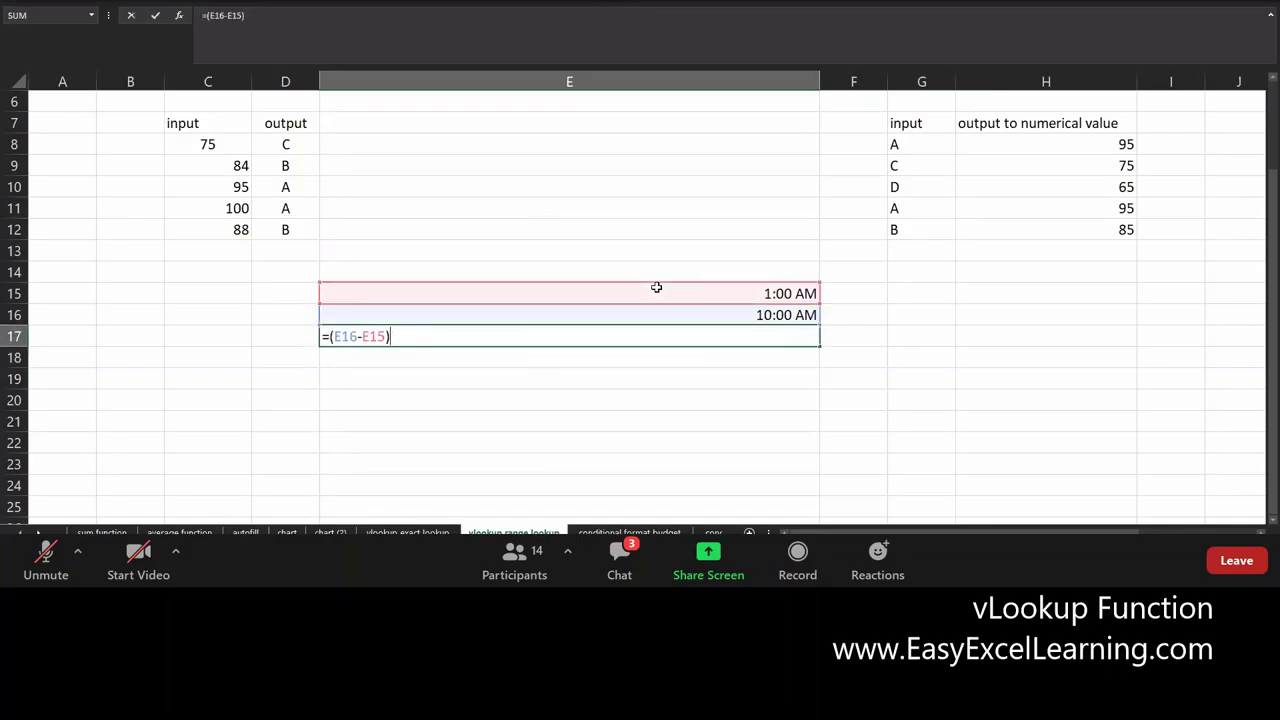
key(Return)
key(Up)
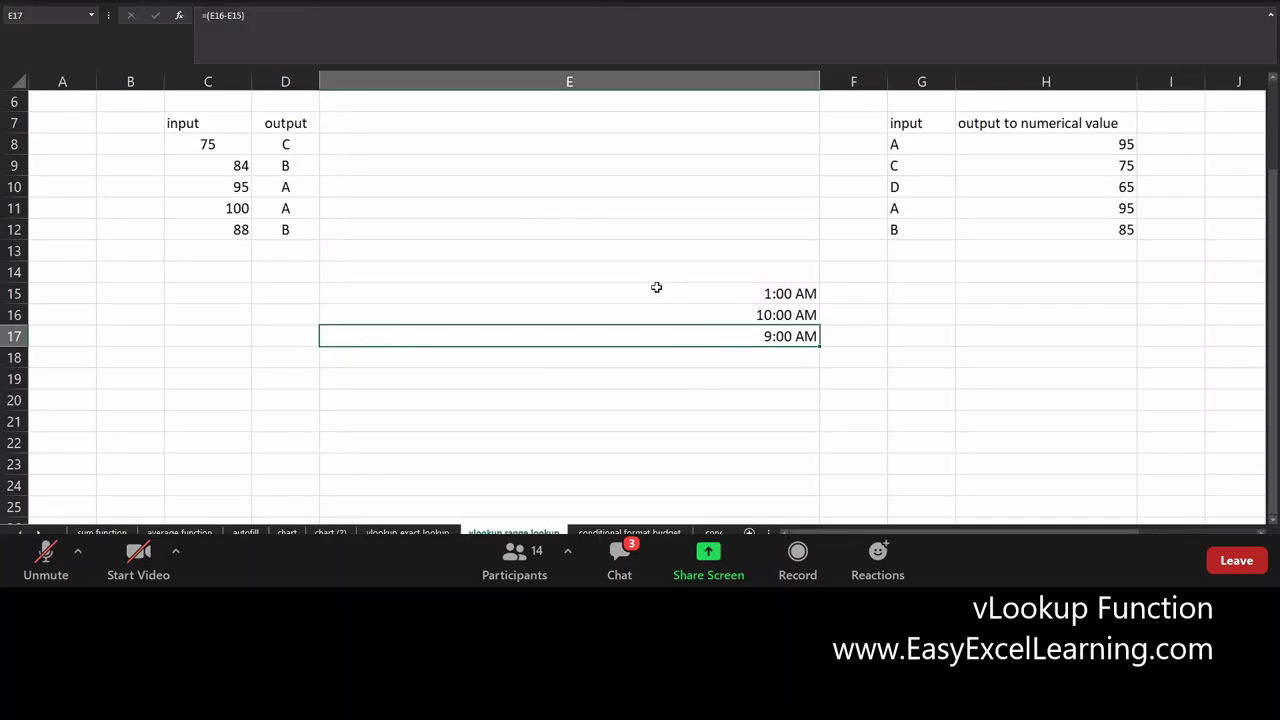
key(ctrl+shift+exclam)
key(alt+h)
key(0)
key(alt+h)
key(0)
key(alt+h)
key(0)
Re-add *24 to E17's formula so it shows 9.00000 hours
key(F2)
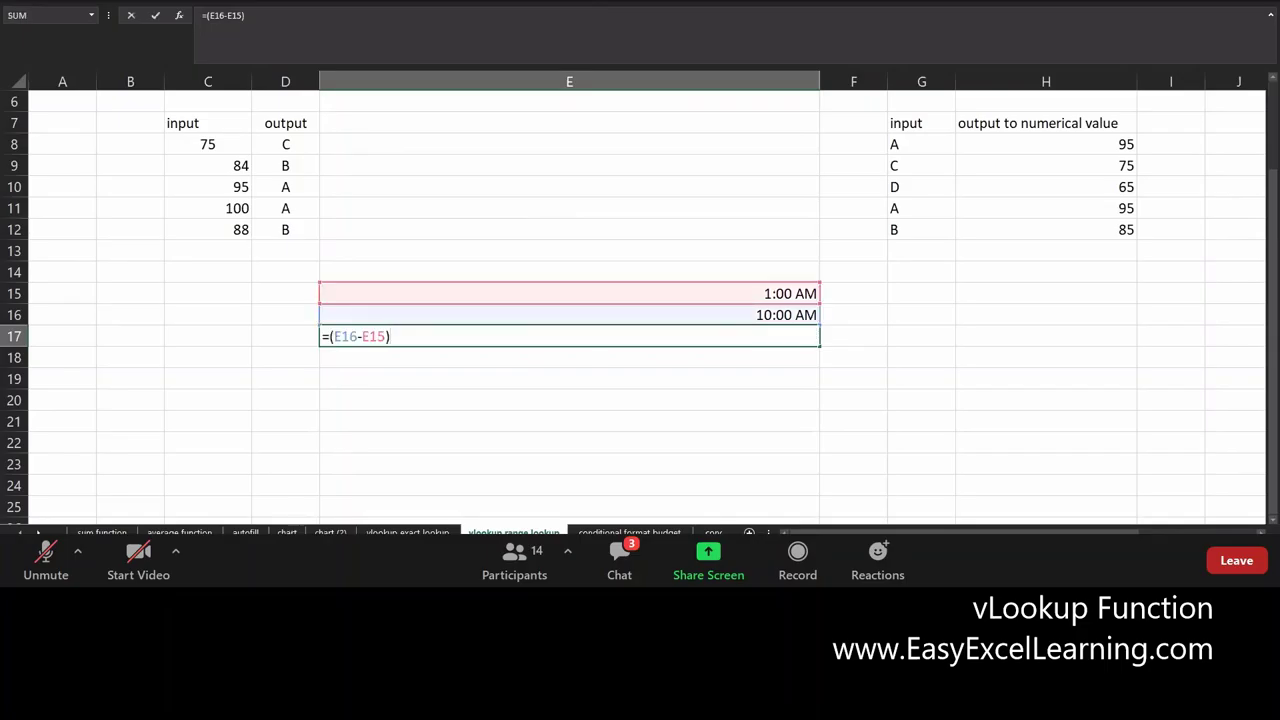
text(*24)
key(Return)
key(Up)
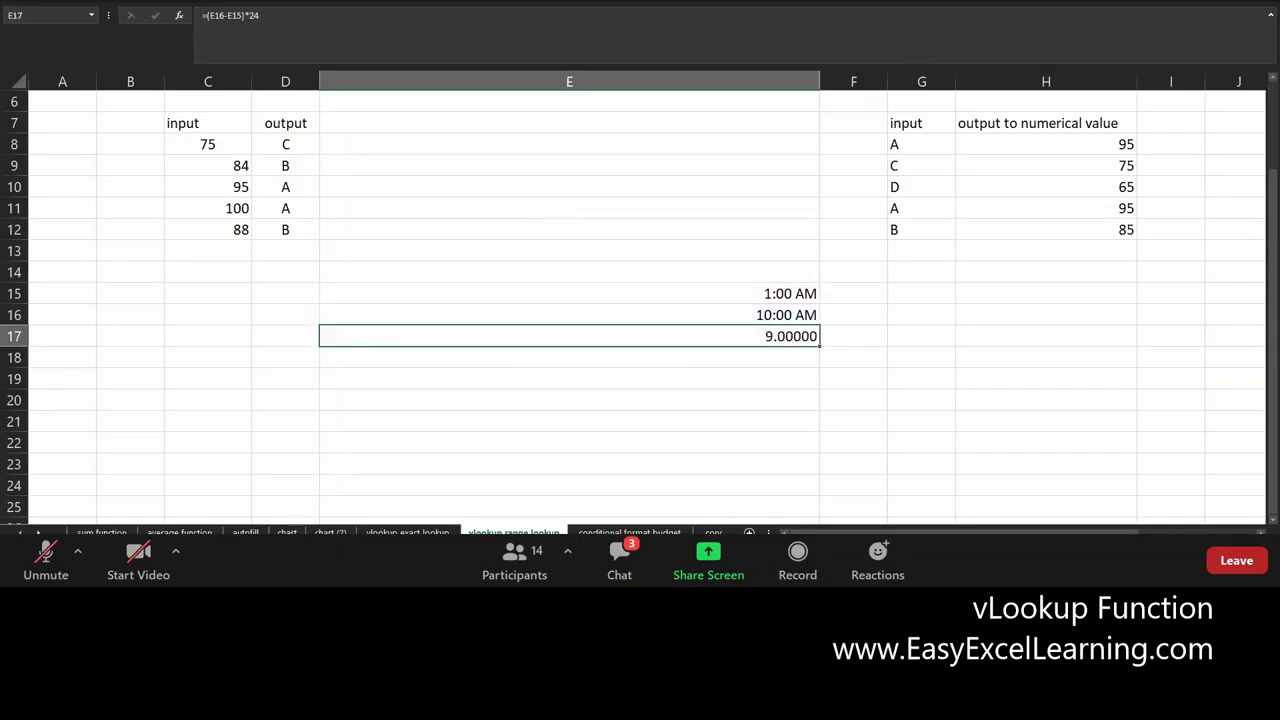
key(F2)
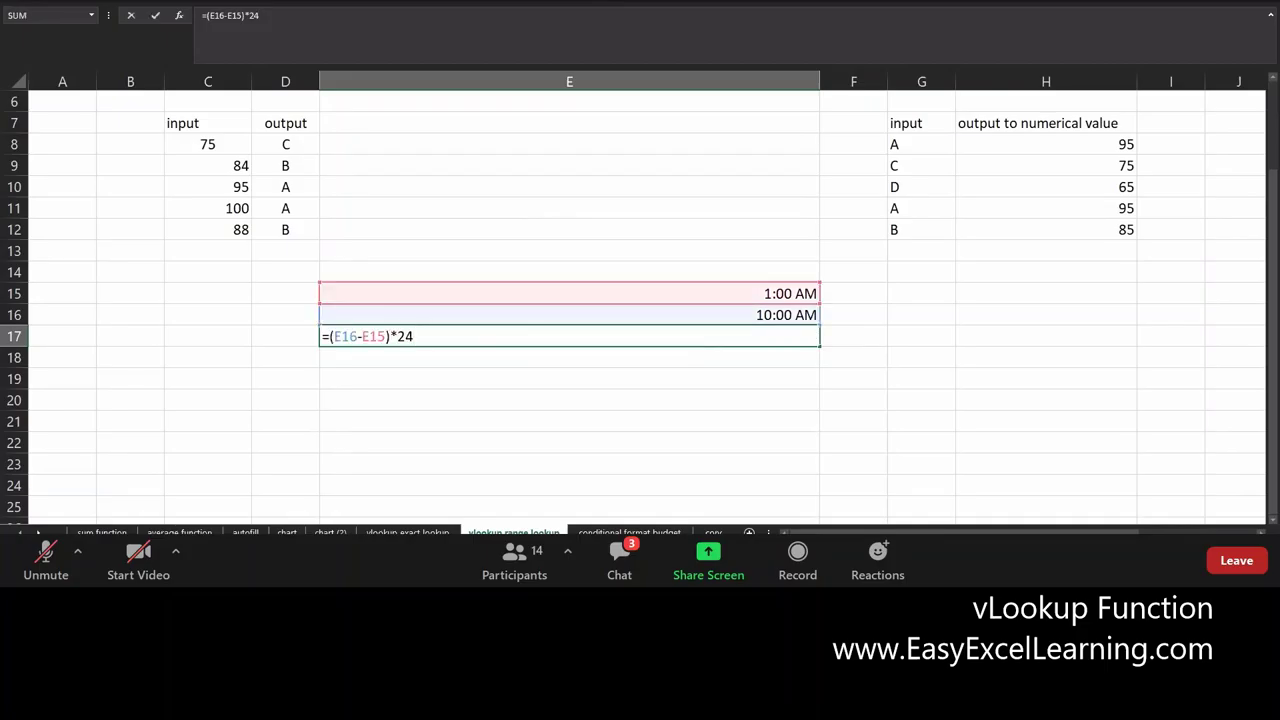
key(Escape)
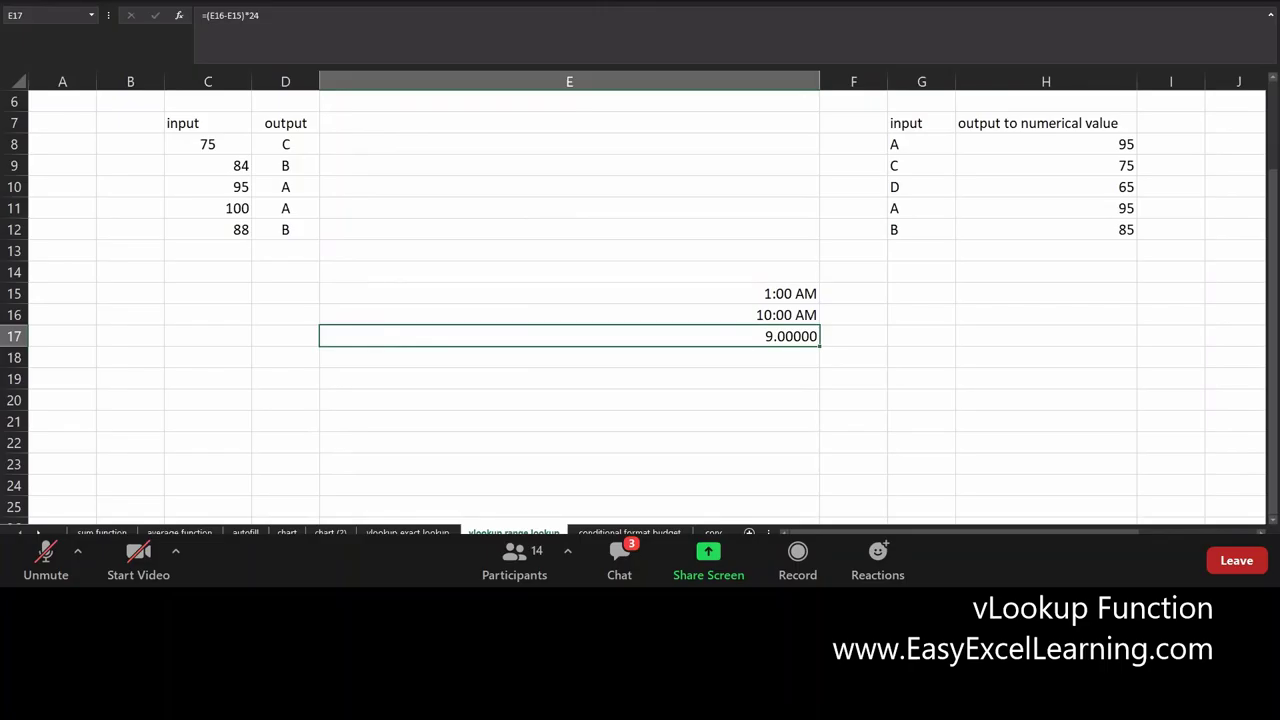
right_click(655, 340)
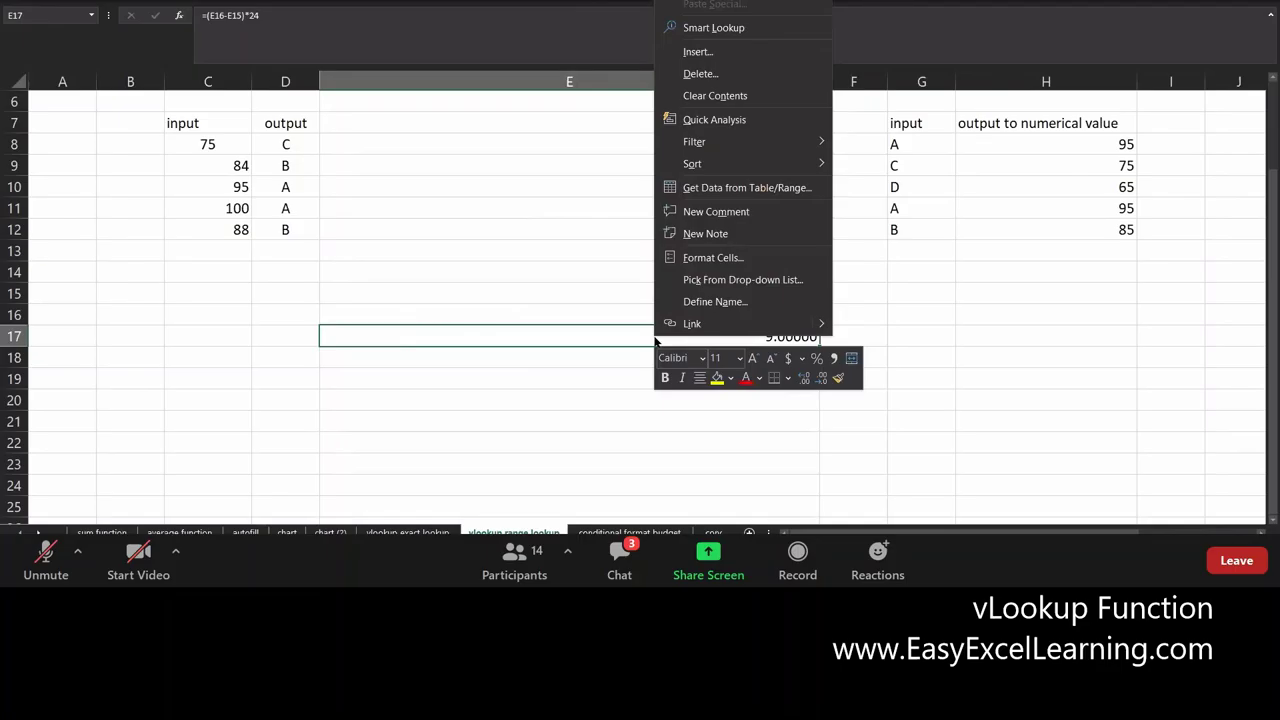
Enter 1 am in E21 and 10 am in E22
click(654, 337)
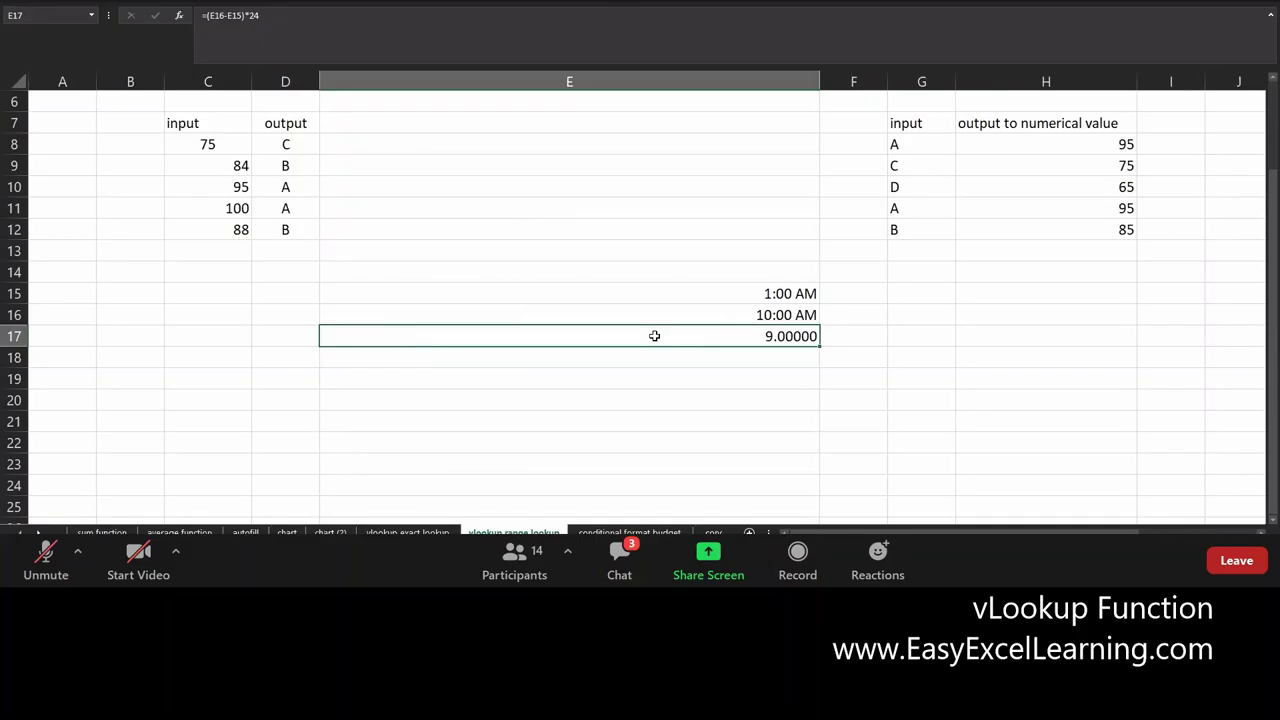
key(Down)
key(Down)
key(Down)
key(Down)
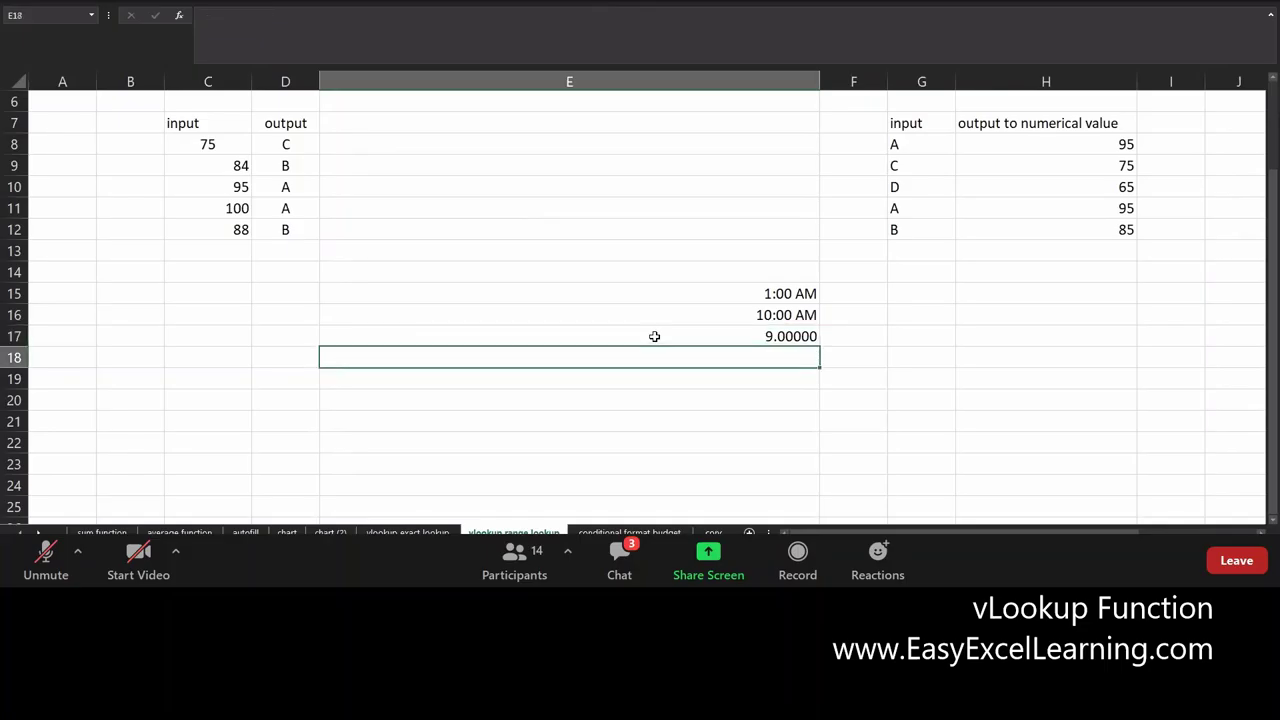
text(1 am)
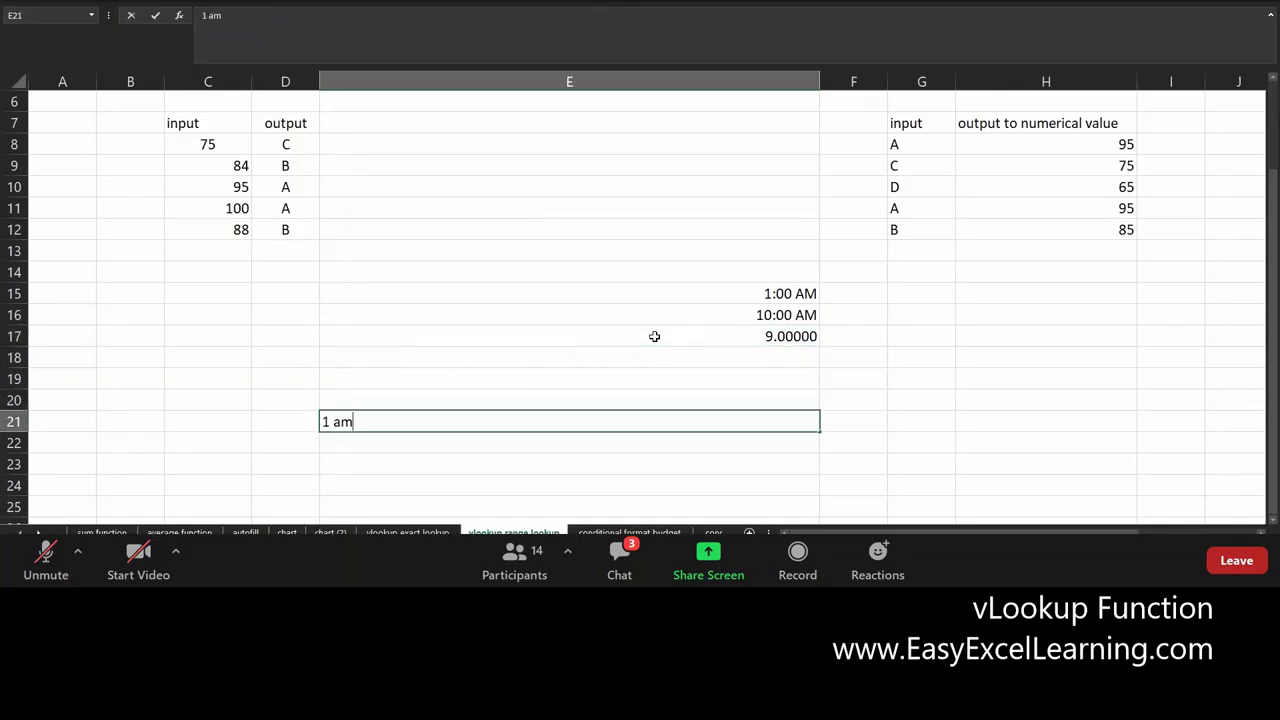
key(Return)
text(10 am)
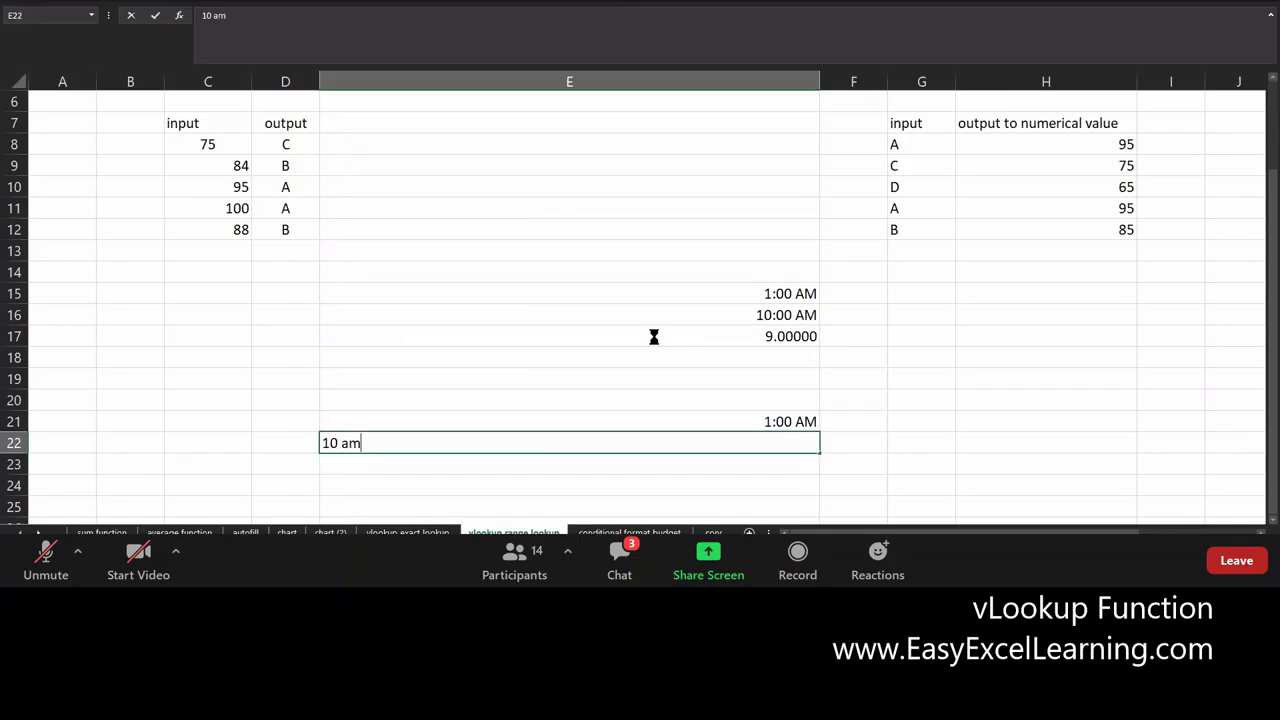
key(Return)
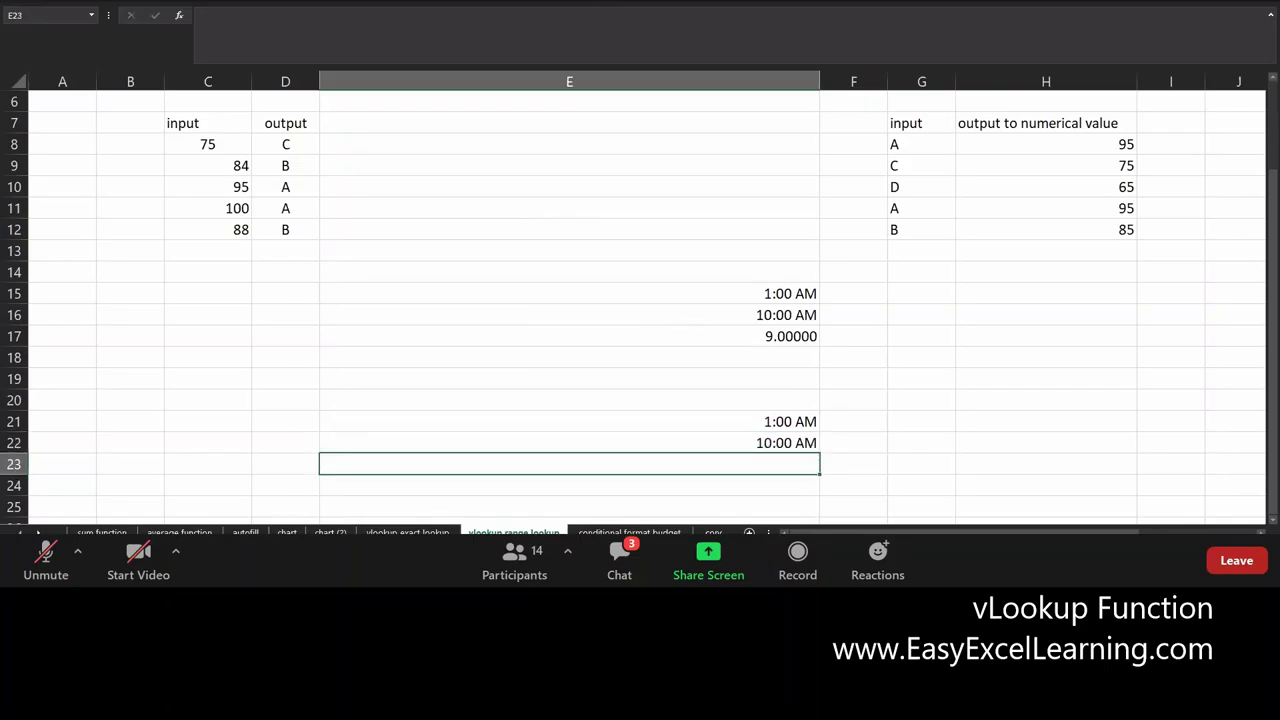
Apply the Time number format to cell E23, cancelling the started entry
click(612, 2)
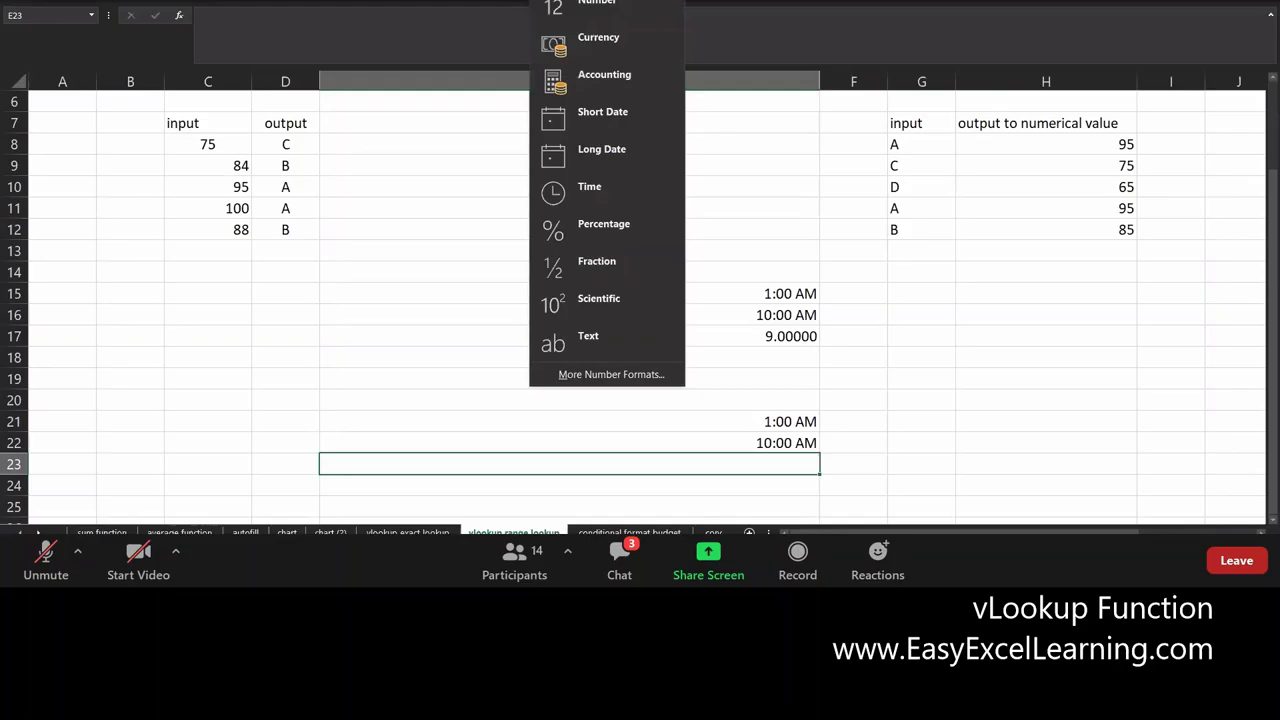
click(576, 198)
scroll(771, 197, up, 1)
scroll(766, 206, down, 1)
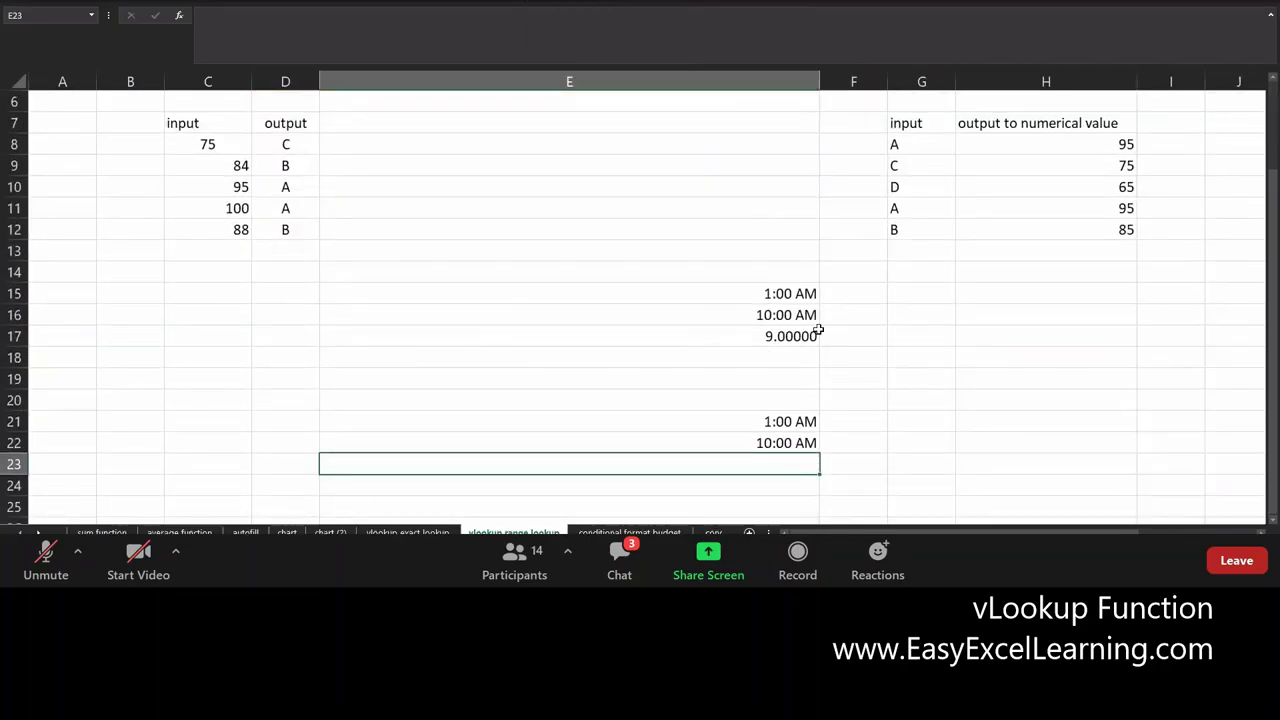
text(=)
key(Escape)
Look over column E, checking E17's formula, and select empty cell E35
scroll(575, 477, down, 5)
scroll(560, 450, down, 2)
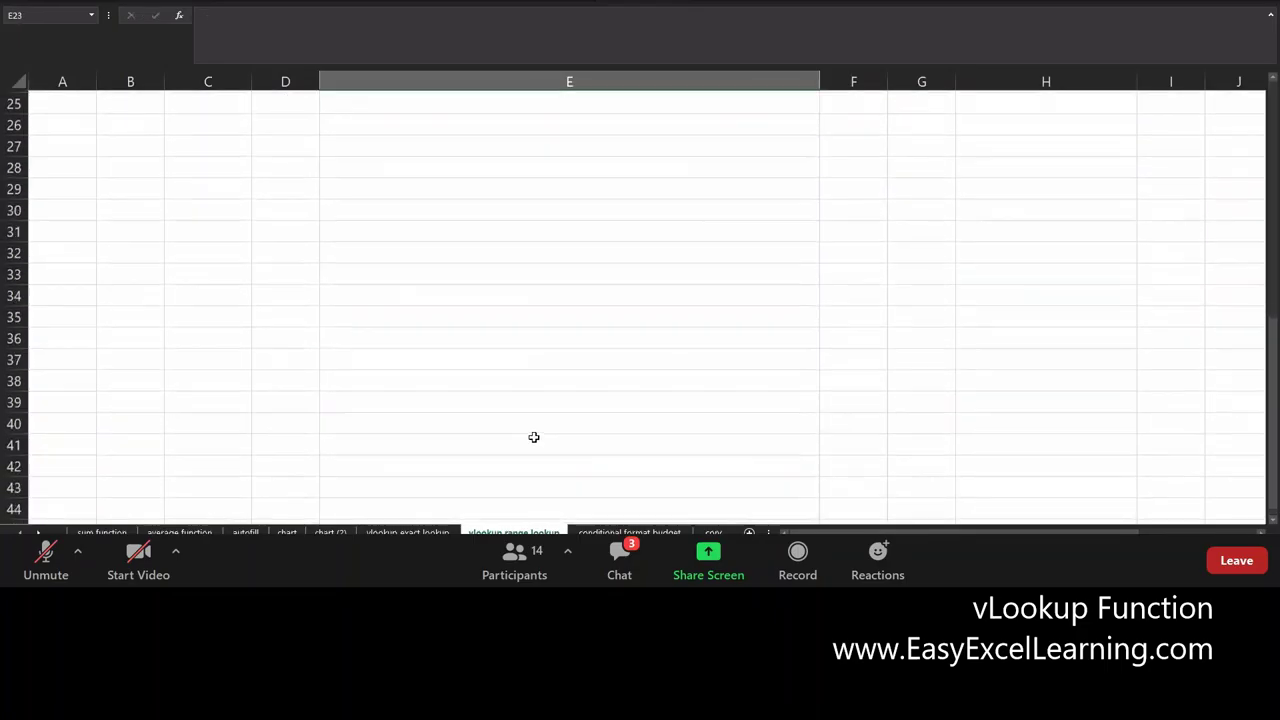
click(412, 210)
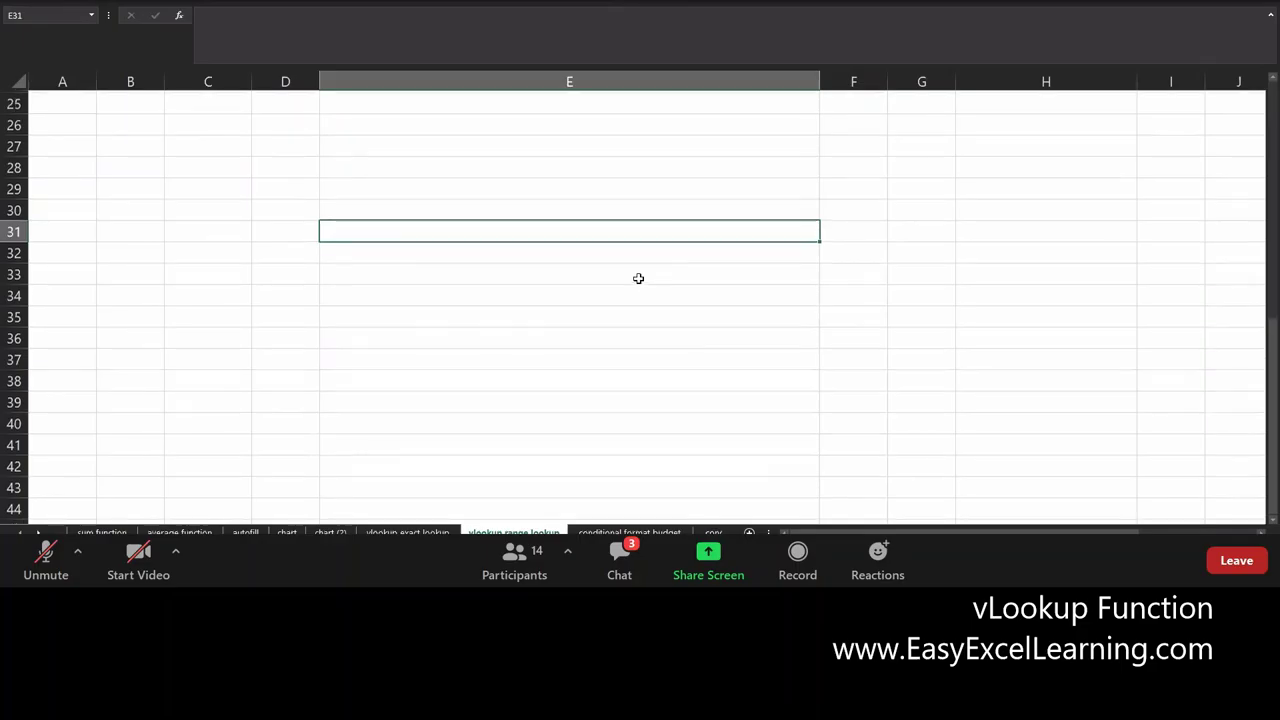
scroll(635, 277, up, 8)
scroll(637, 277, down, 2)
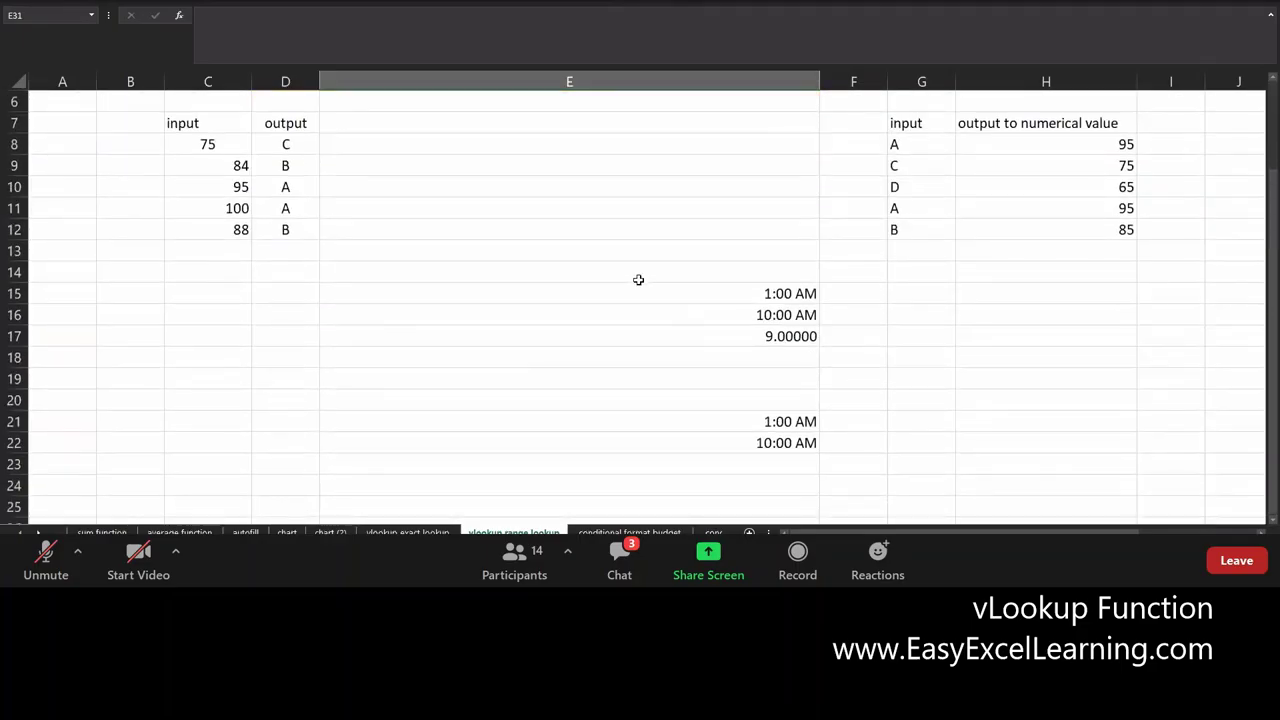
click(730, 334)
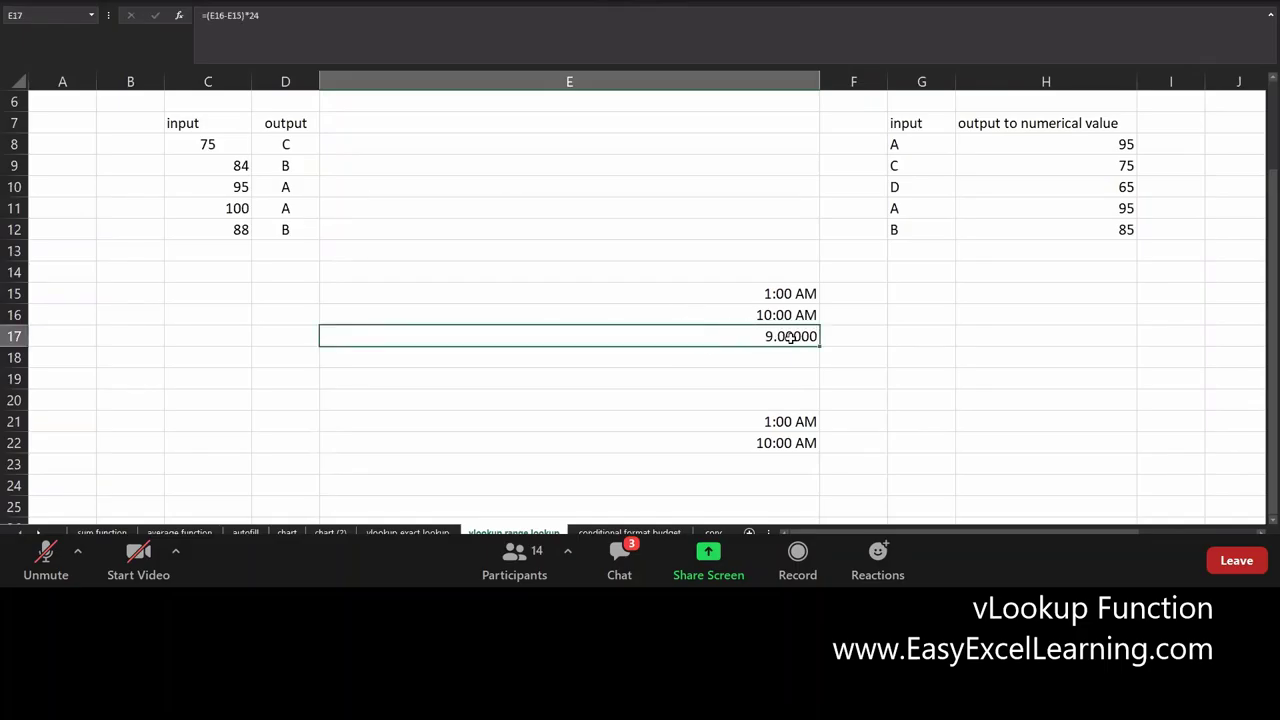
scroll(789, 337, down, 8)
click(571, 209)
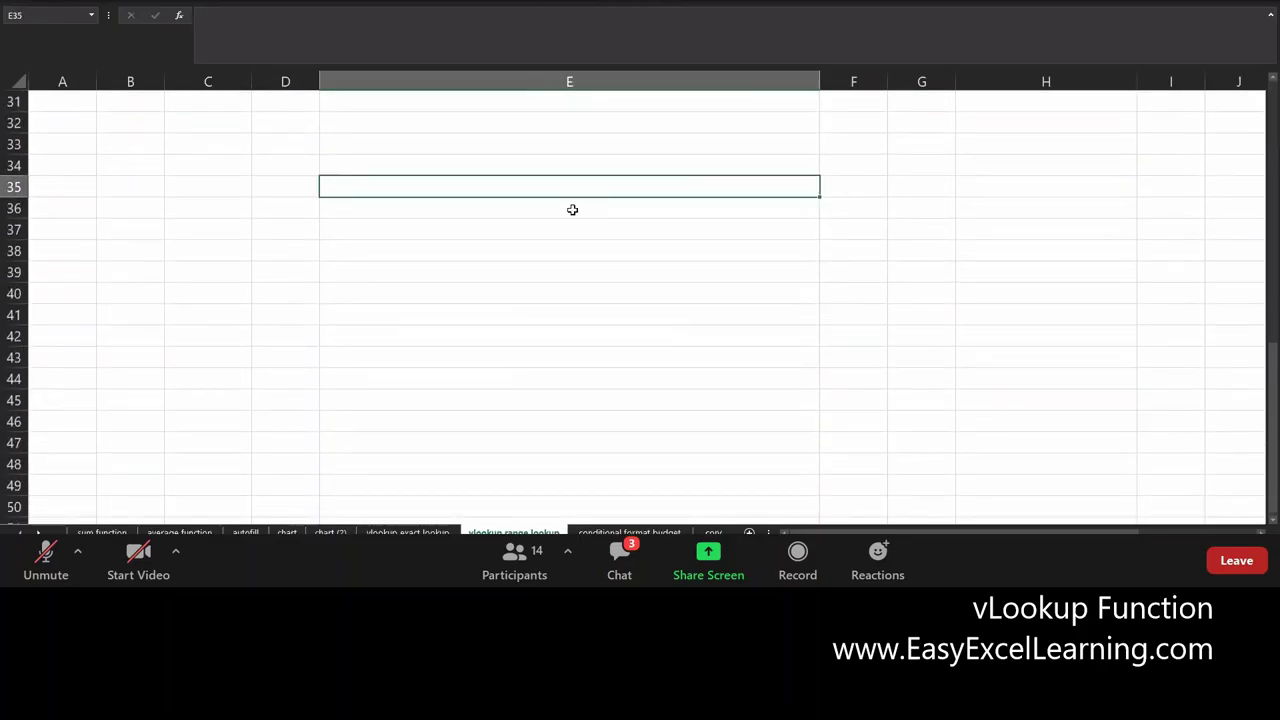
Enter 1 am in E35 and 10 am in E36
text(a)
key(BackSpace)
text(1 am)
key(Return)
text(10 am)
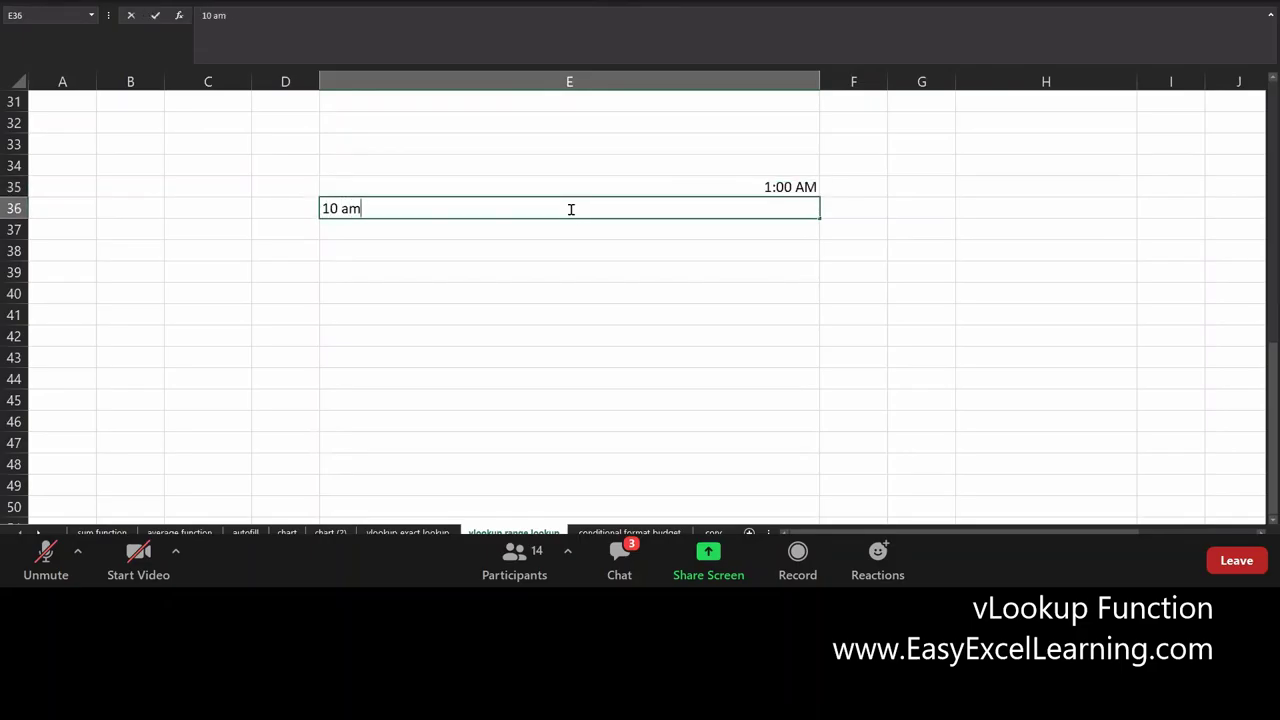
key(Return)
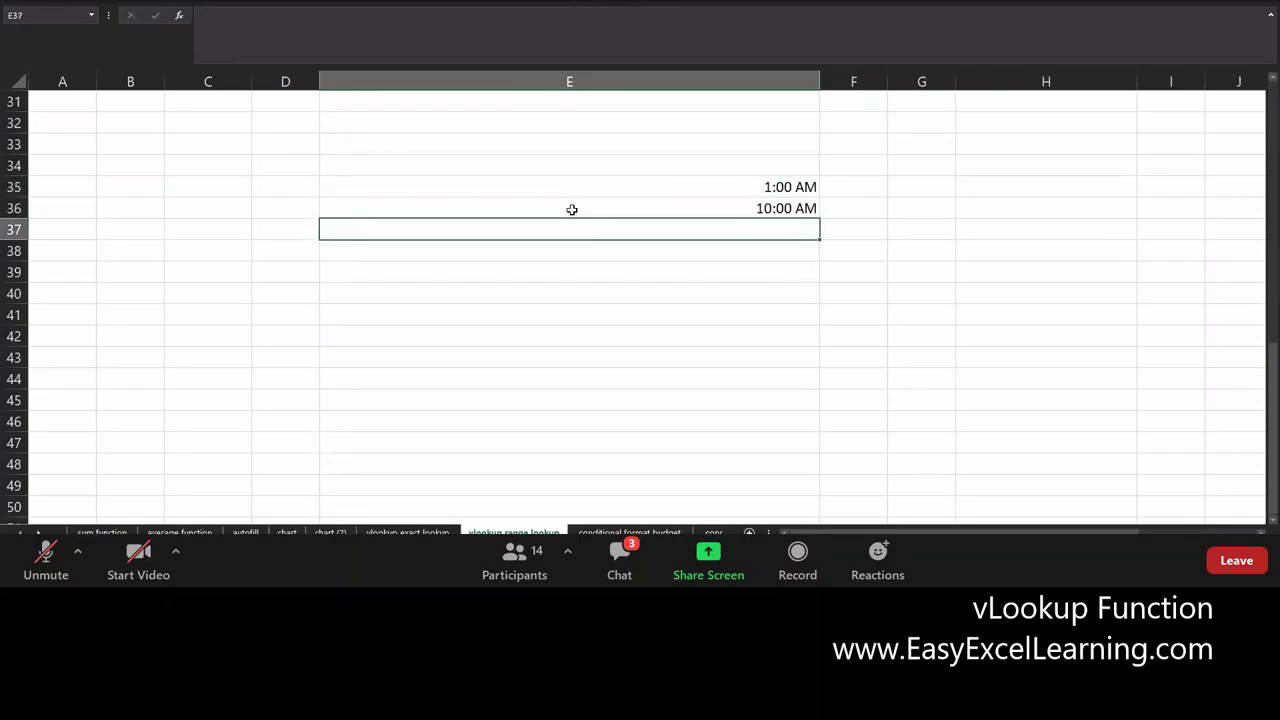
text(1)
key(Escape)
Overwrite E35 with 12:00, then 123, checking its displayed time value
key(Up)
key(Up)
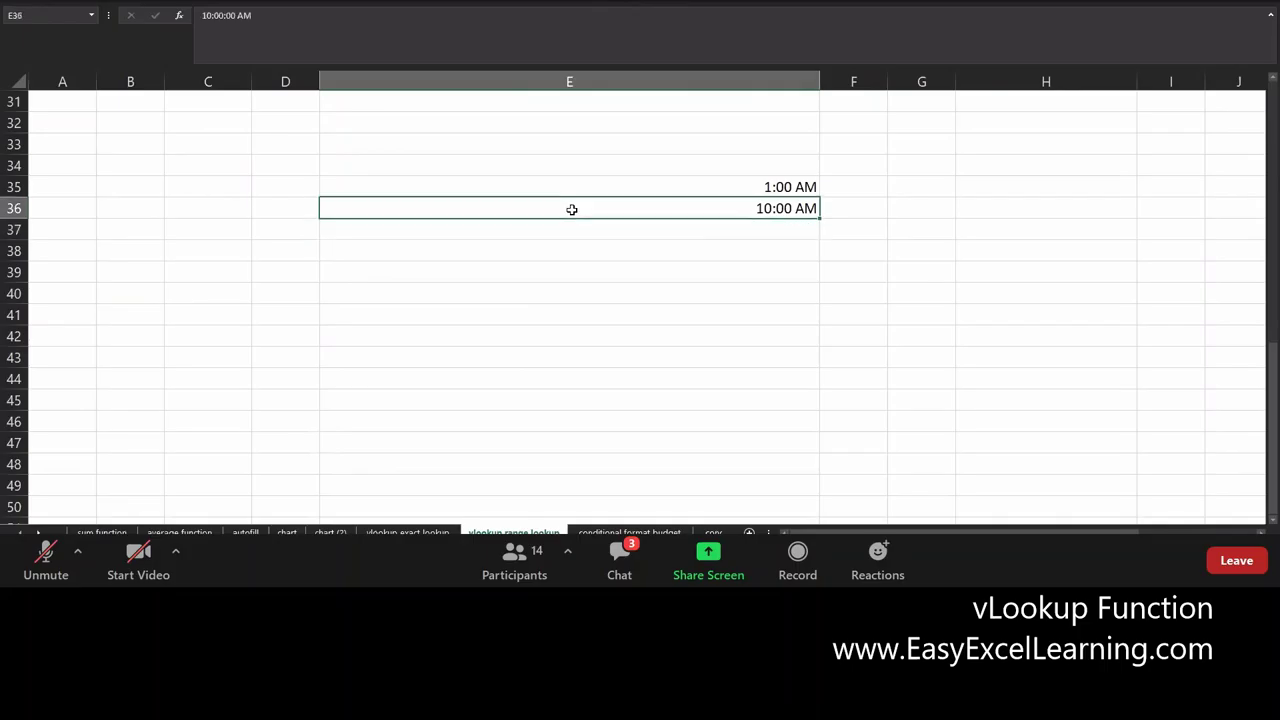
text(12:00)
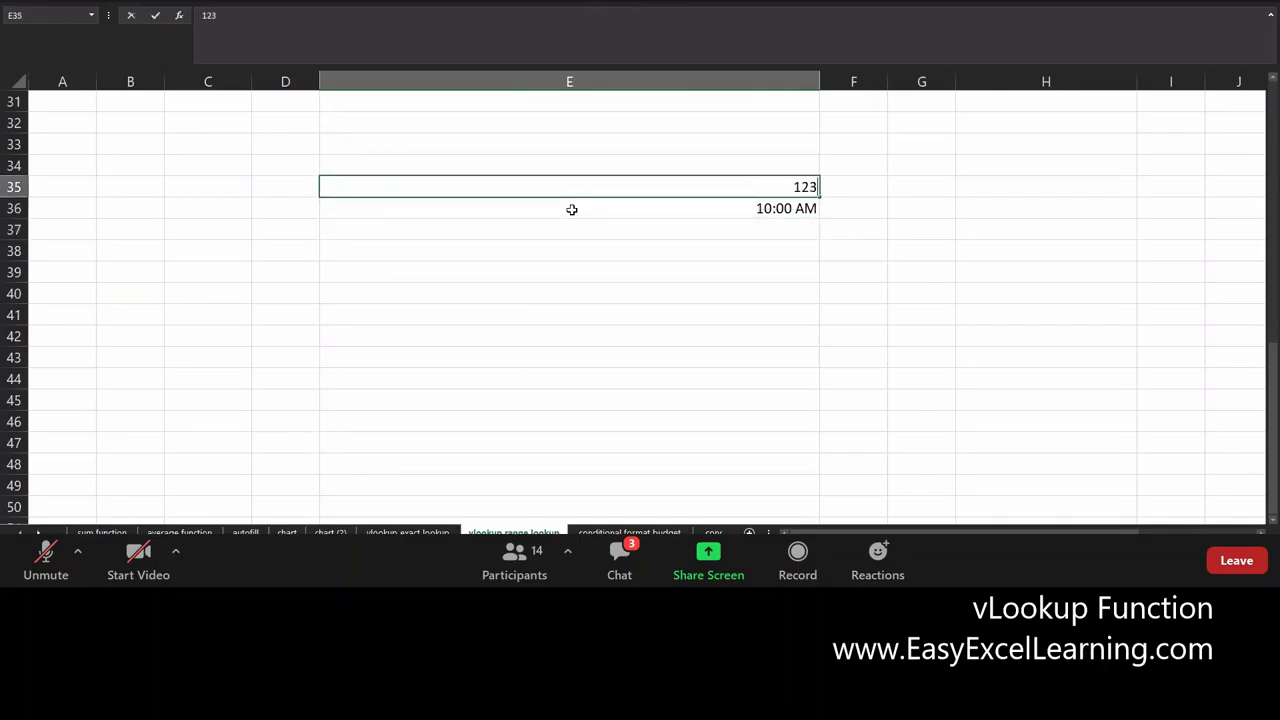
key(Return)
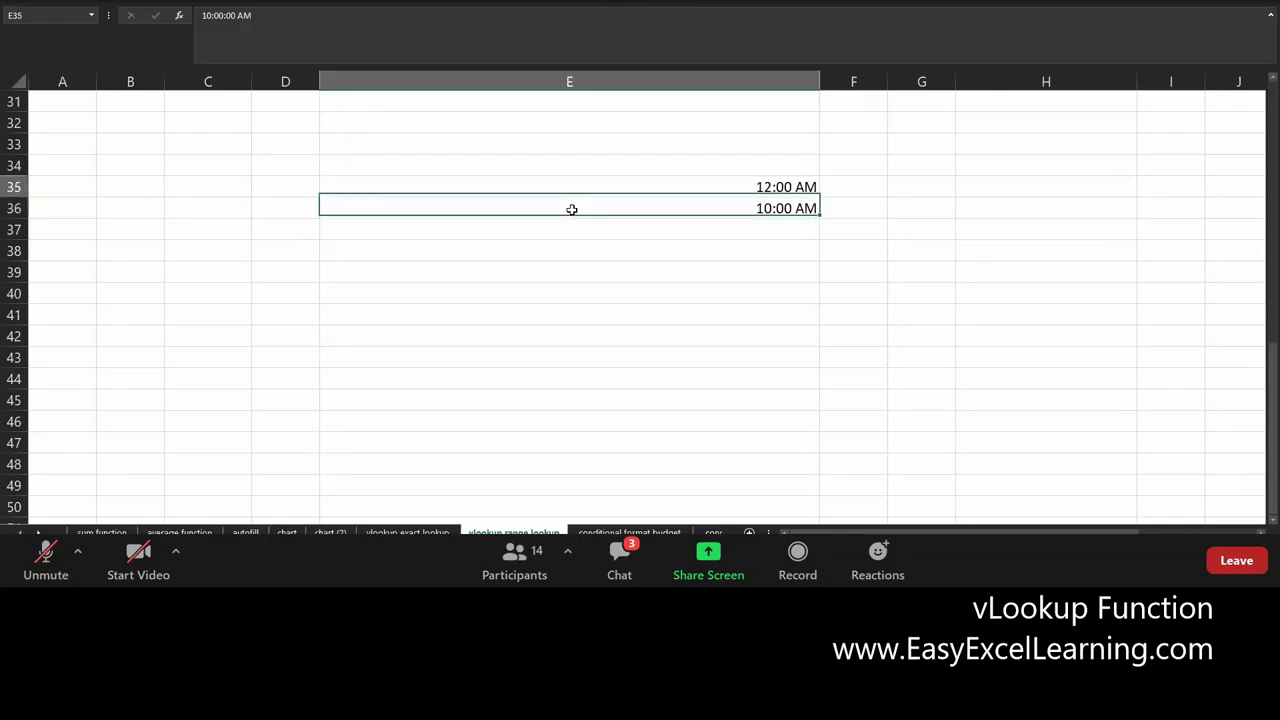
key(Up)
key(Down)
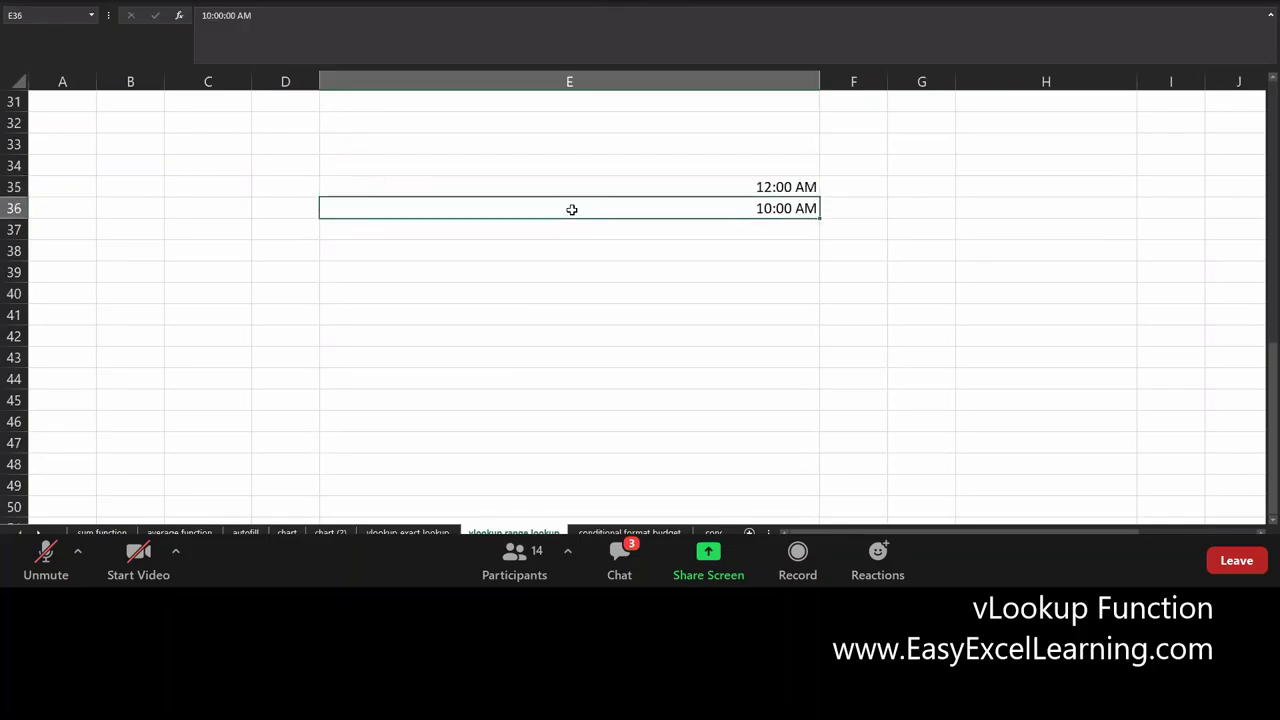
key(Up)
text(123)
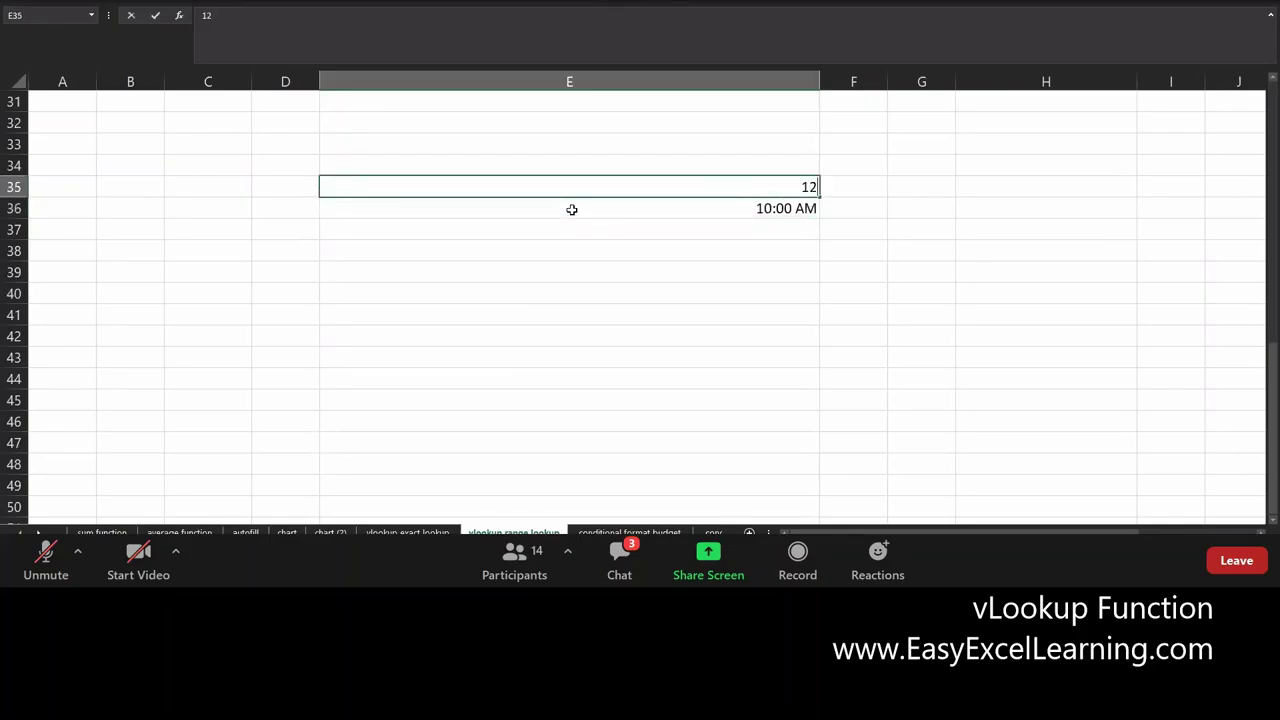
key(Up)
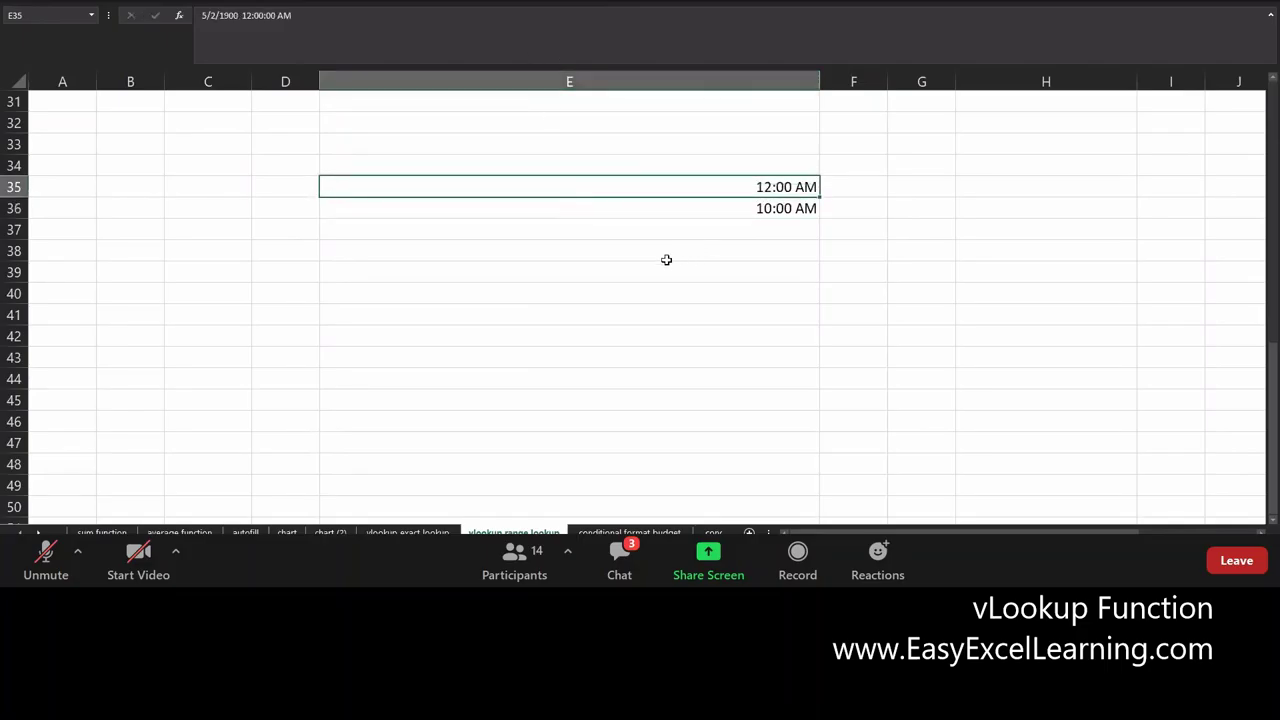
click(640, 294)
Enter 10 am in E42, then replace it with a very long number and shorten it
click(654, 333)
text(10)
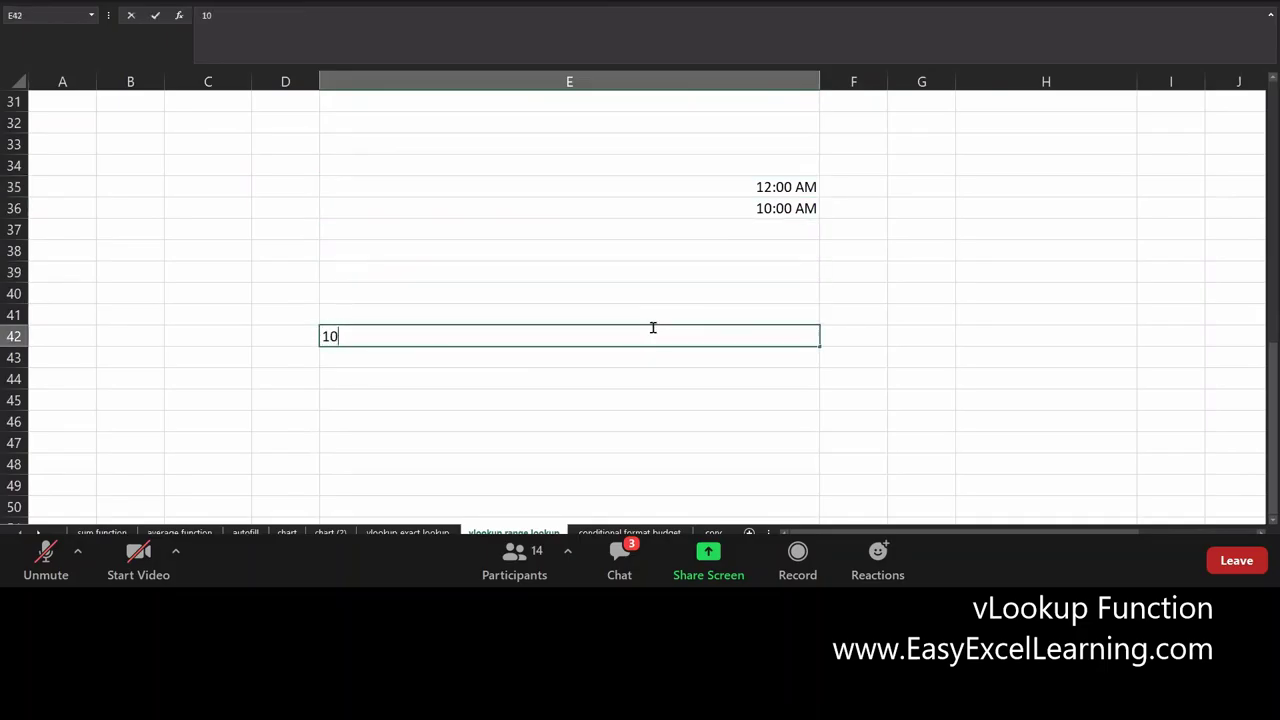
text( am)
key(Return)
key(Up)
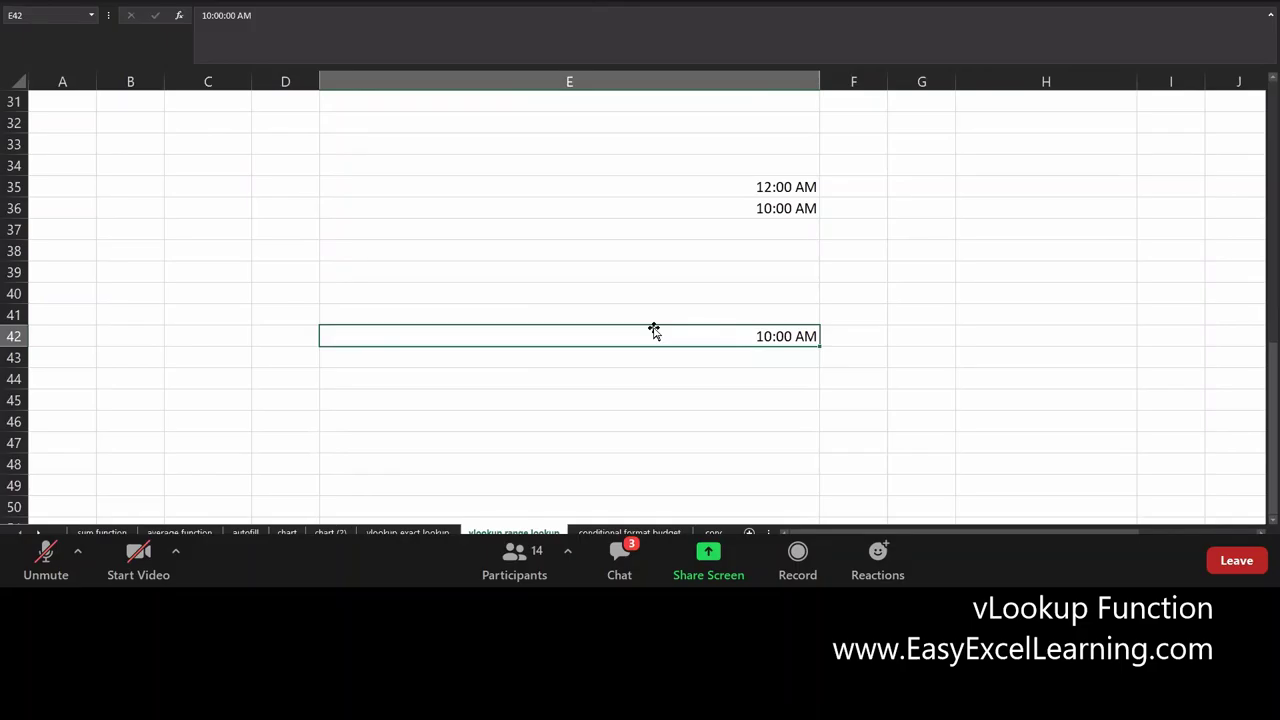
text(10000000000)
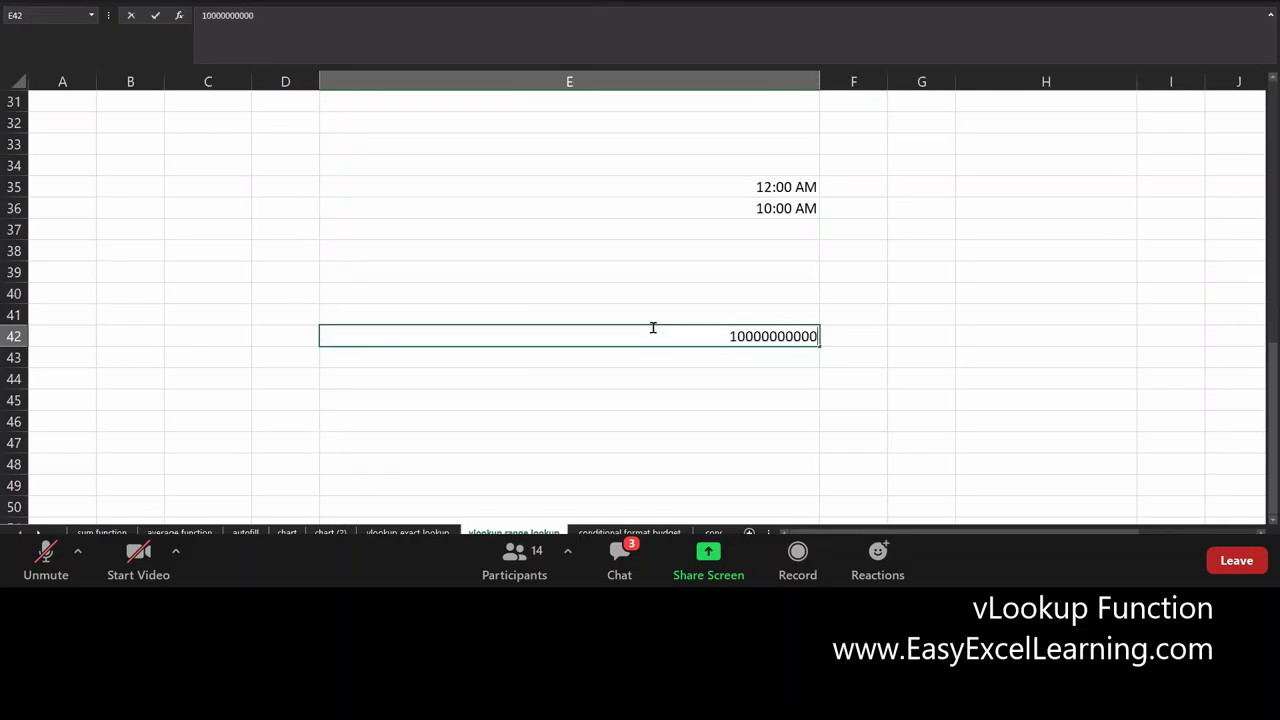
text(0000000000000000000000)
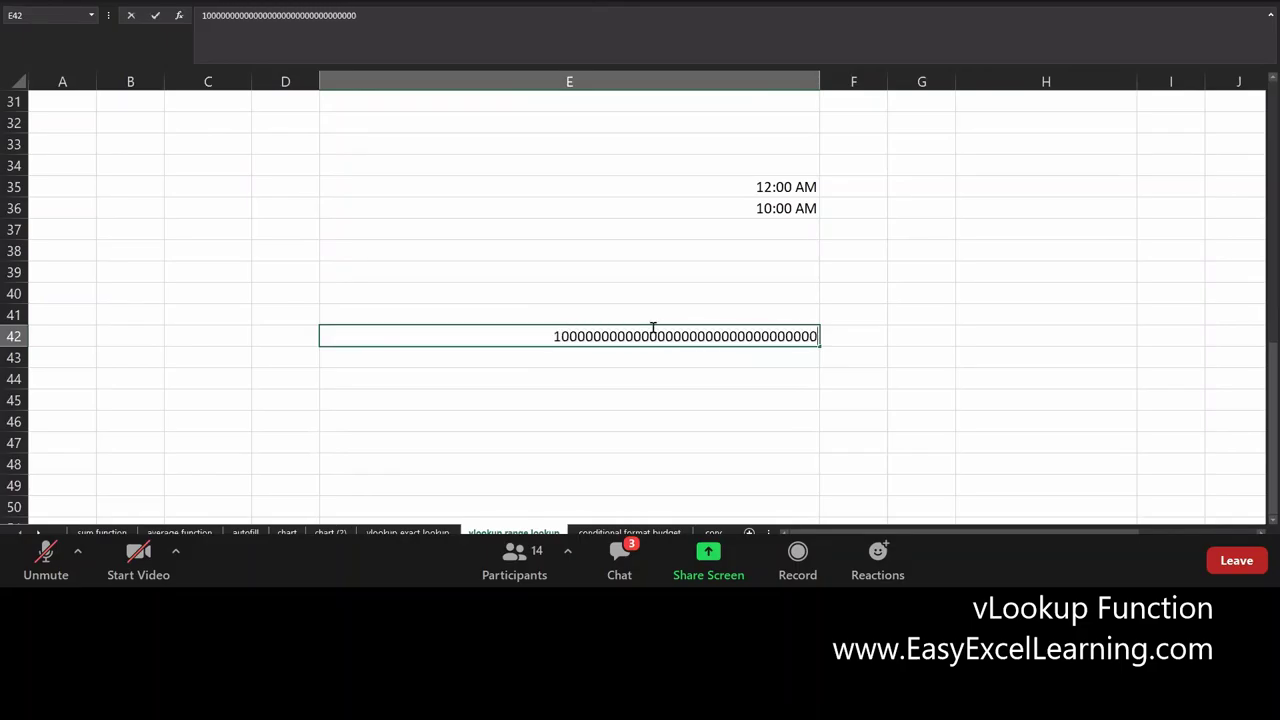
text(000000000000000)
key(Return)
key(Up)
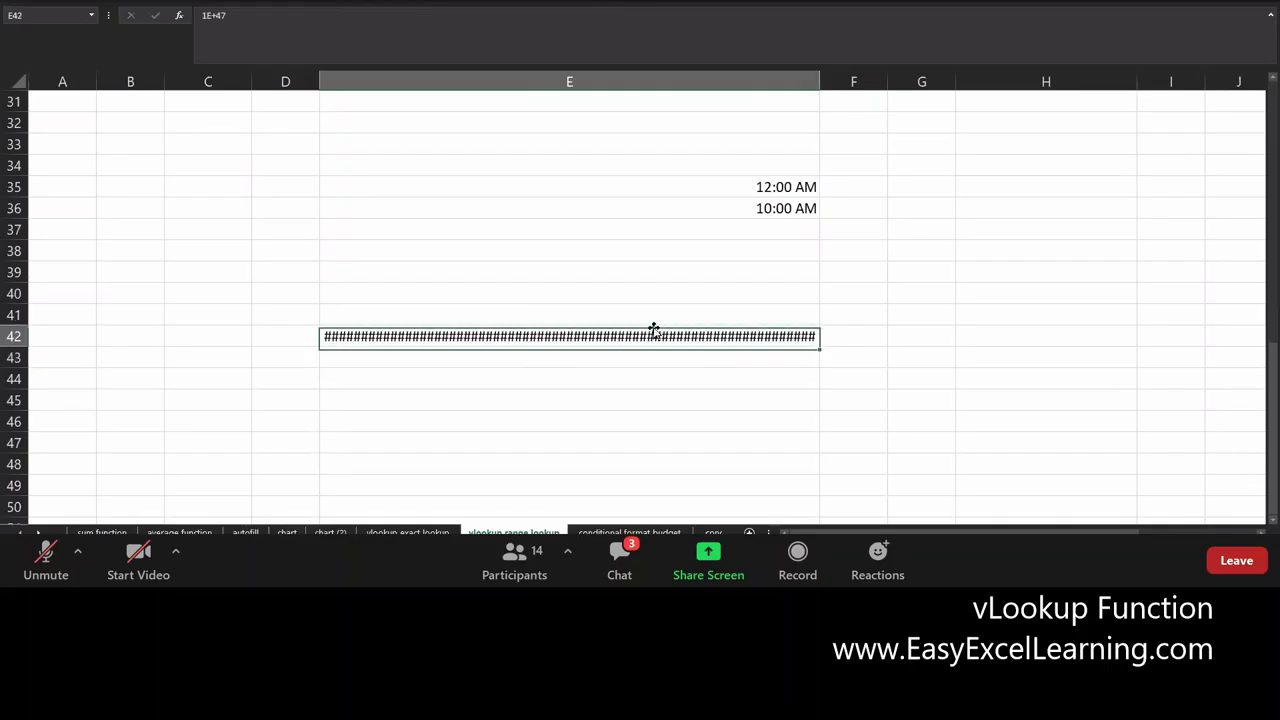
key(F2)
key(BackSpace)
key(ctrl+Return)
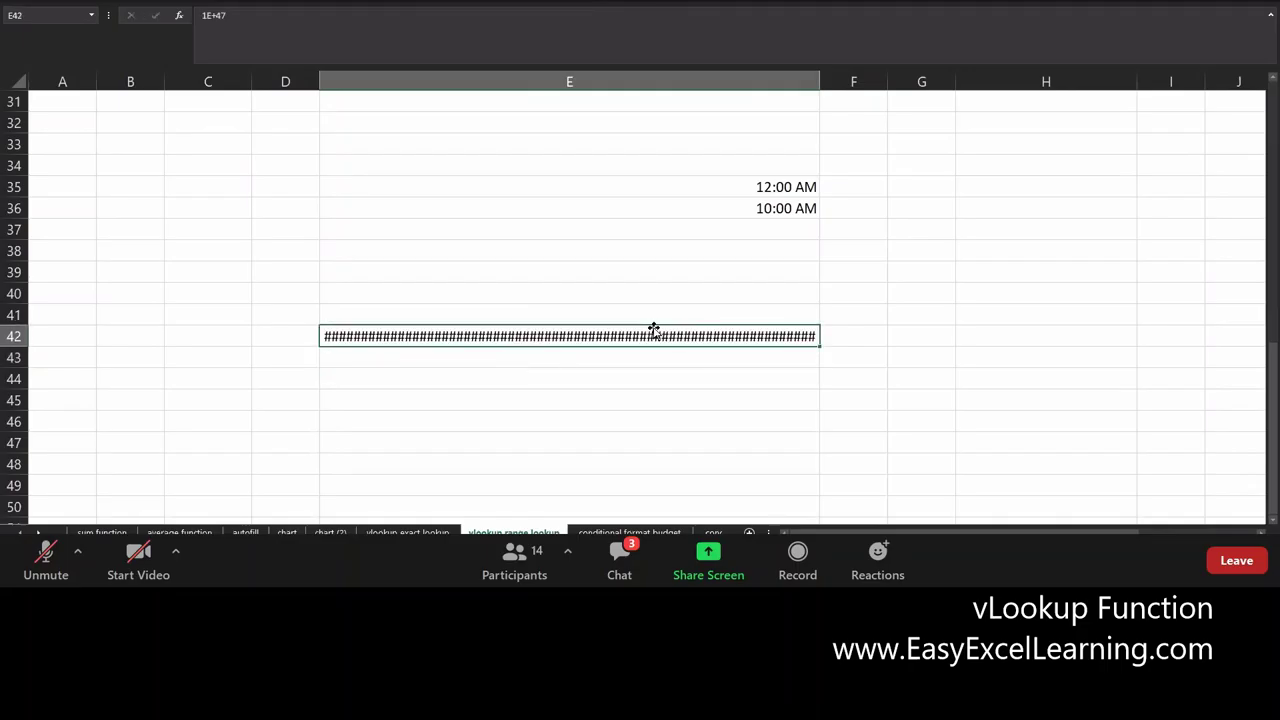
Replace E42 with 100, then 500, and view its 5/14/1901 value in the formula bar
key(F2)
key(BackSpace)
key(BackSpace)
key(BackSpace)
key(BackSpace)
text(00)
key(Return)
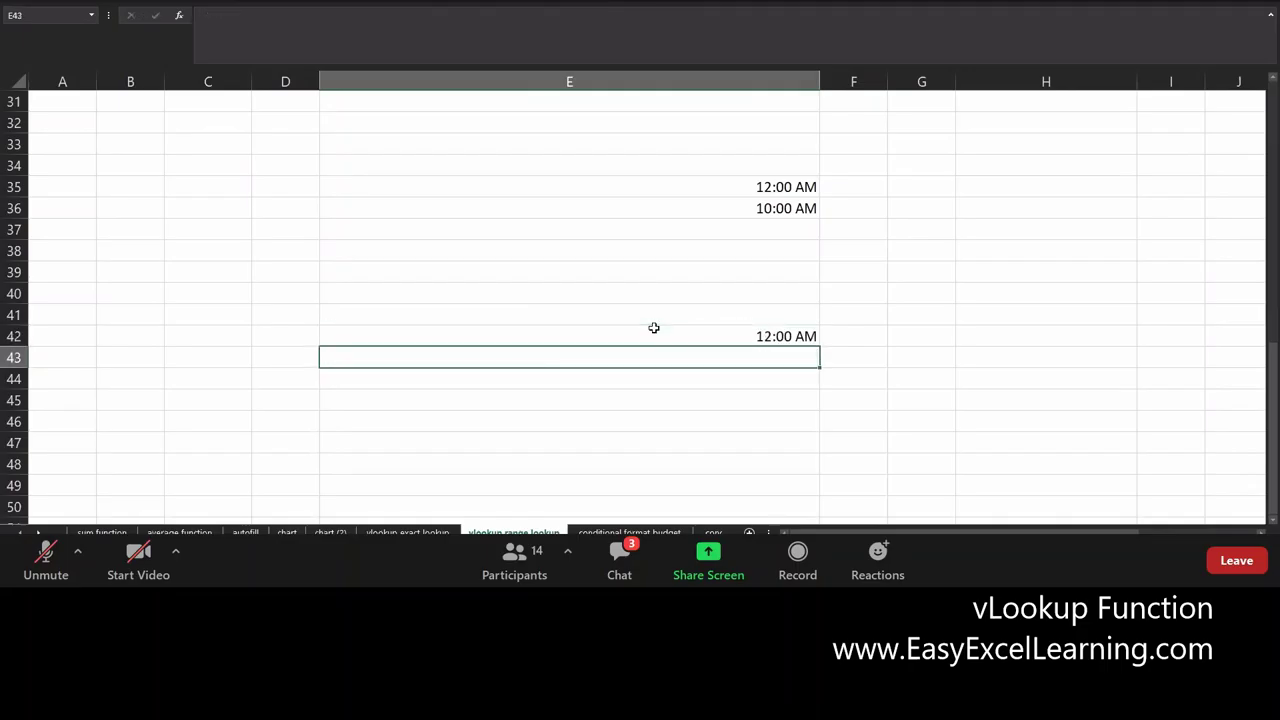
key(Up)
text(500)
key(Return)
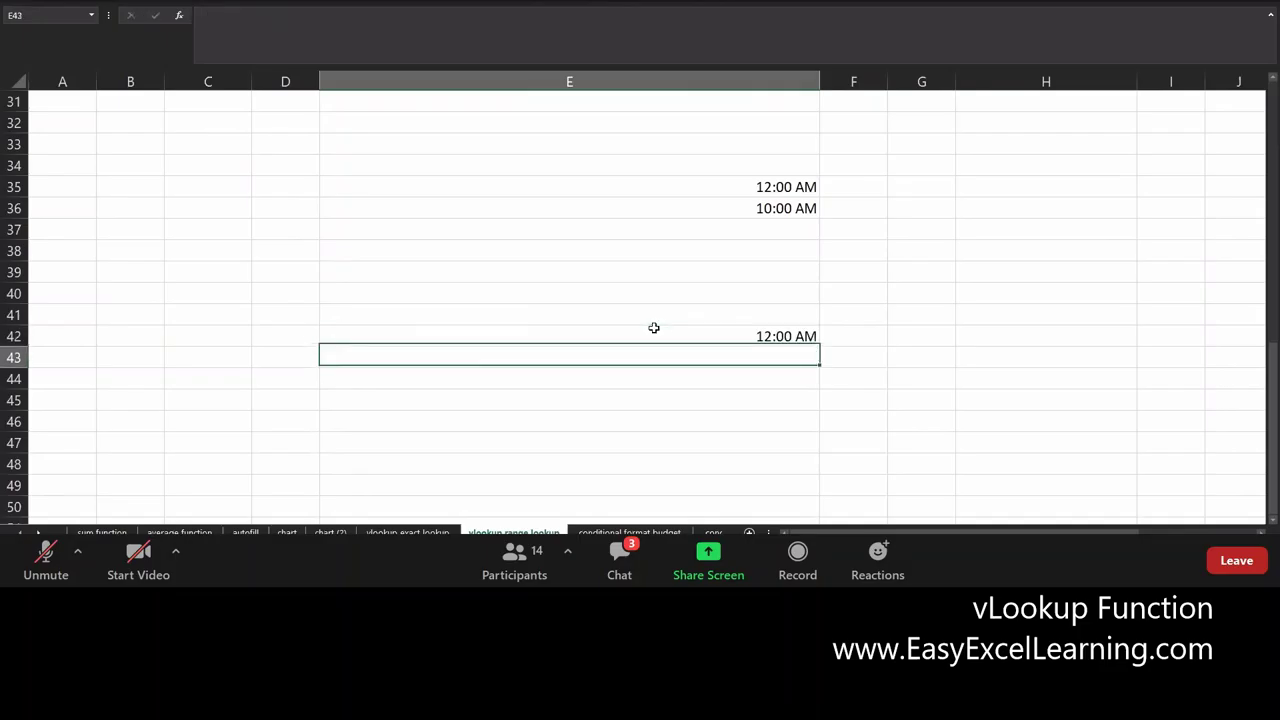
click(654, 331)
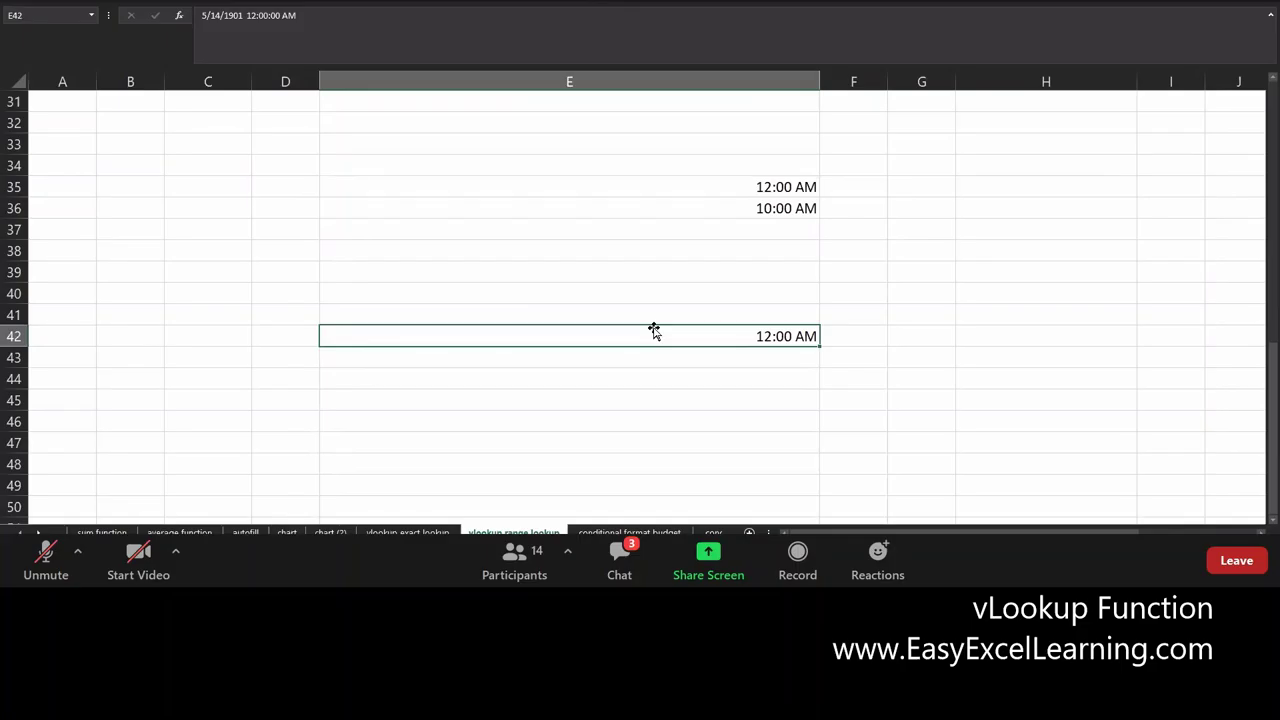
click(372, 25)
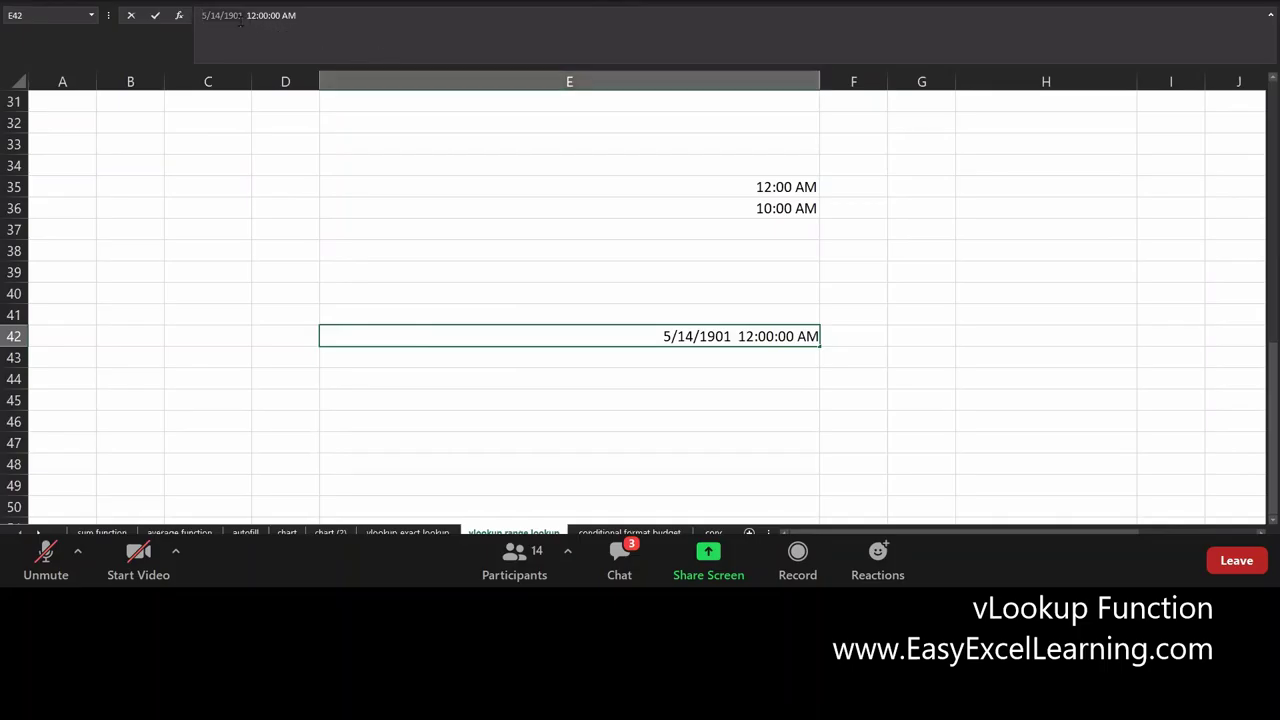
key(Escape)
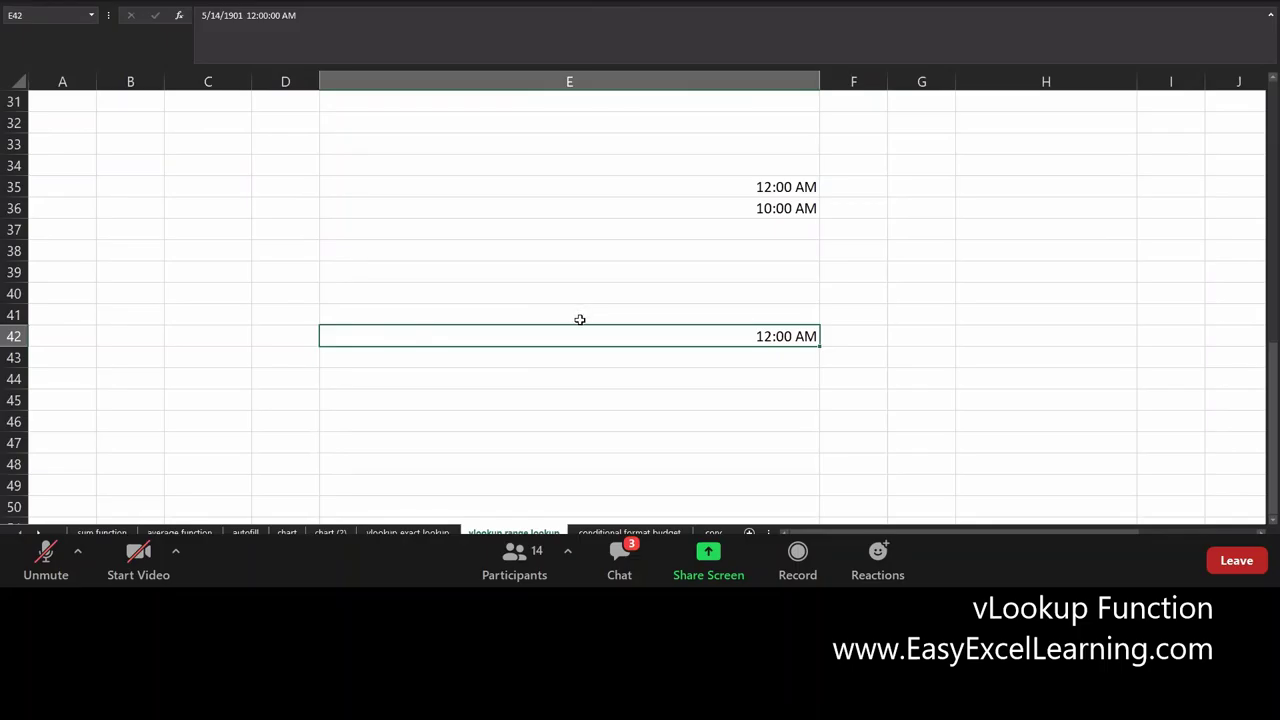
Scroll up and switch to the 'conditional format budget' sheet
scroll(578, 312, up, 10)
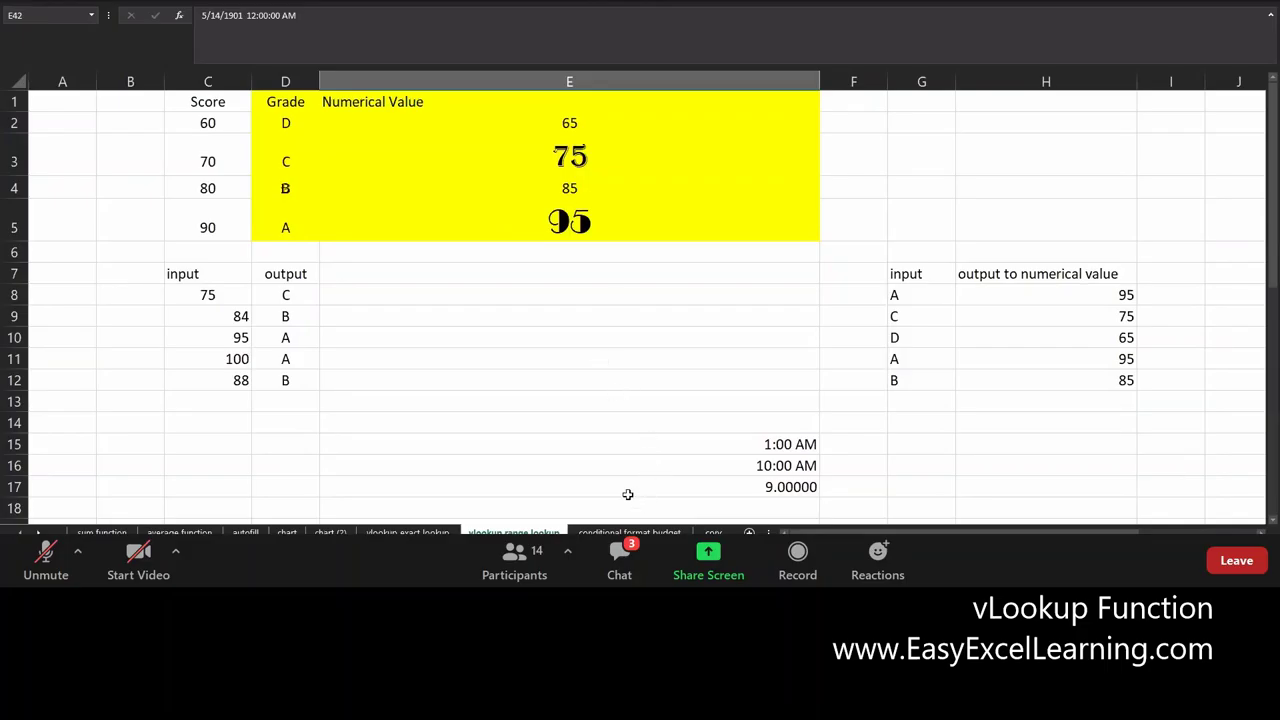
click(630, 531)
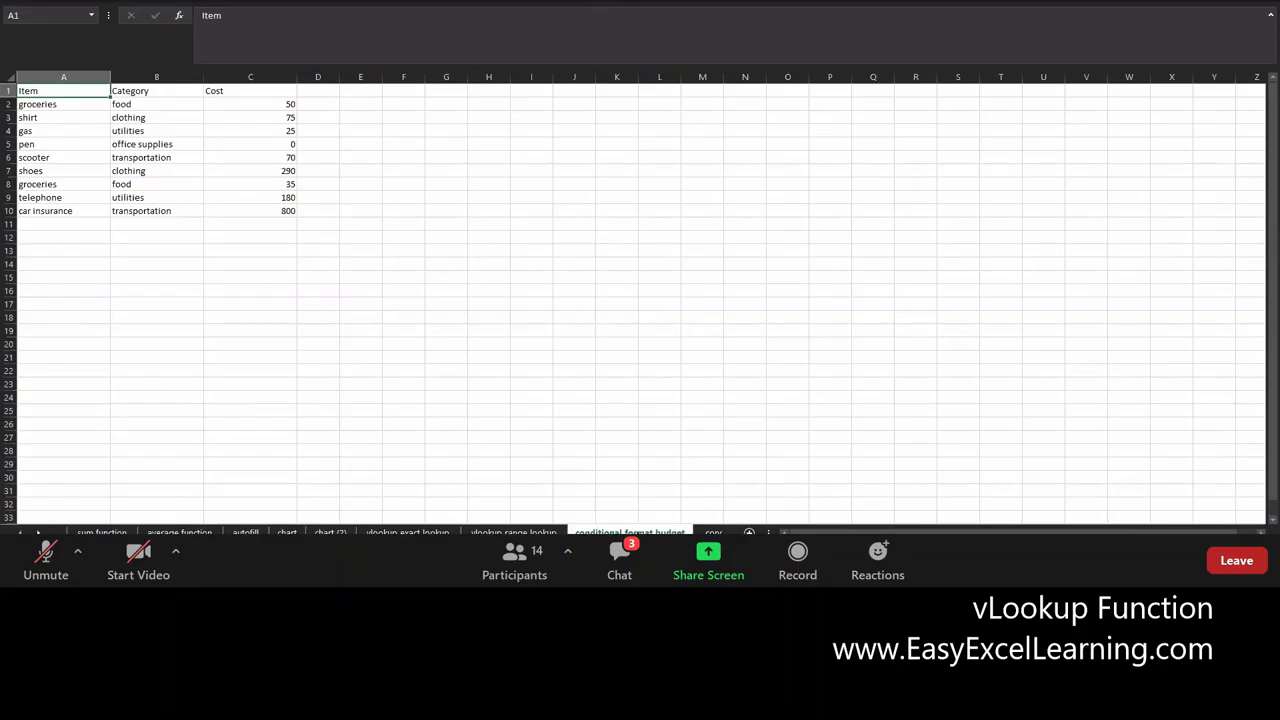
click(706, 531)
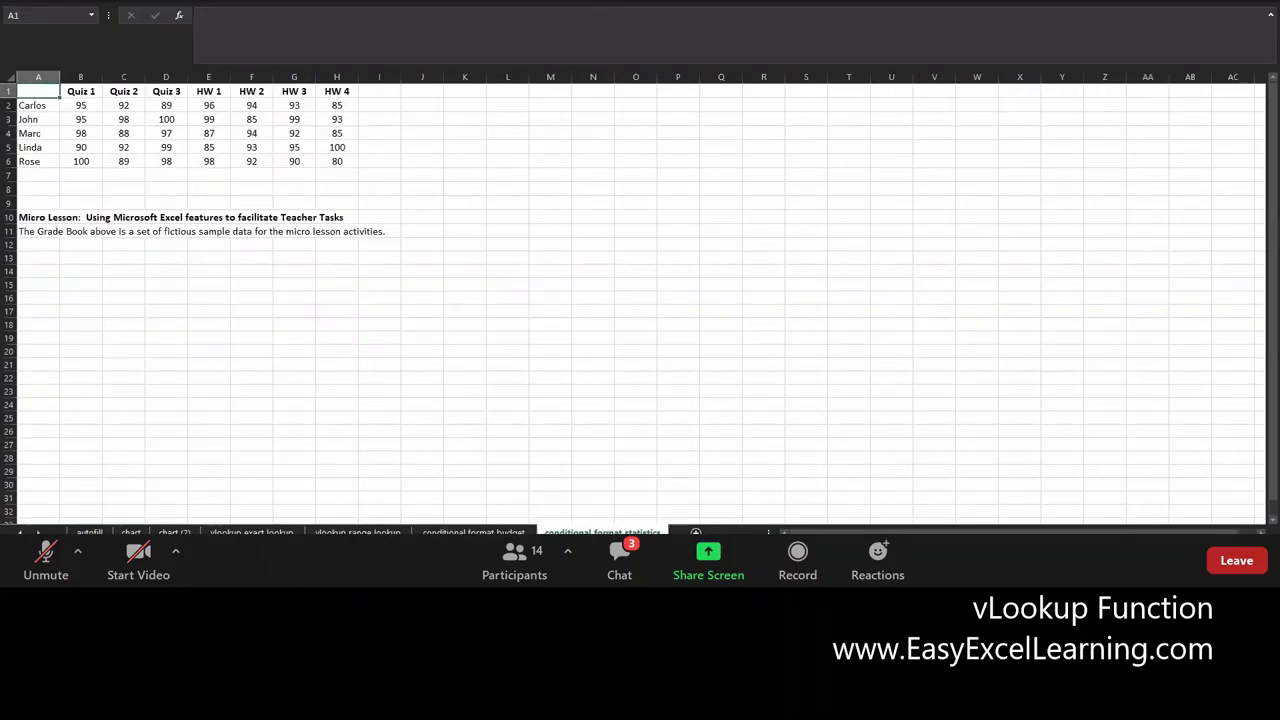
click(474, 531)
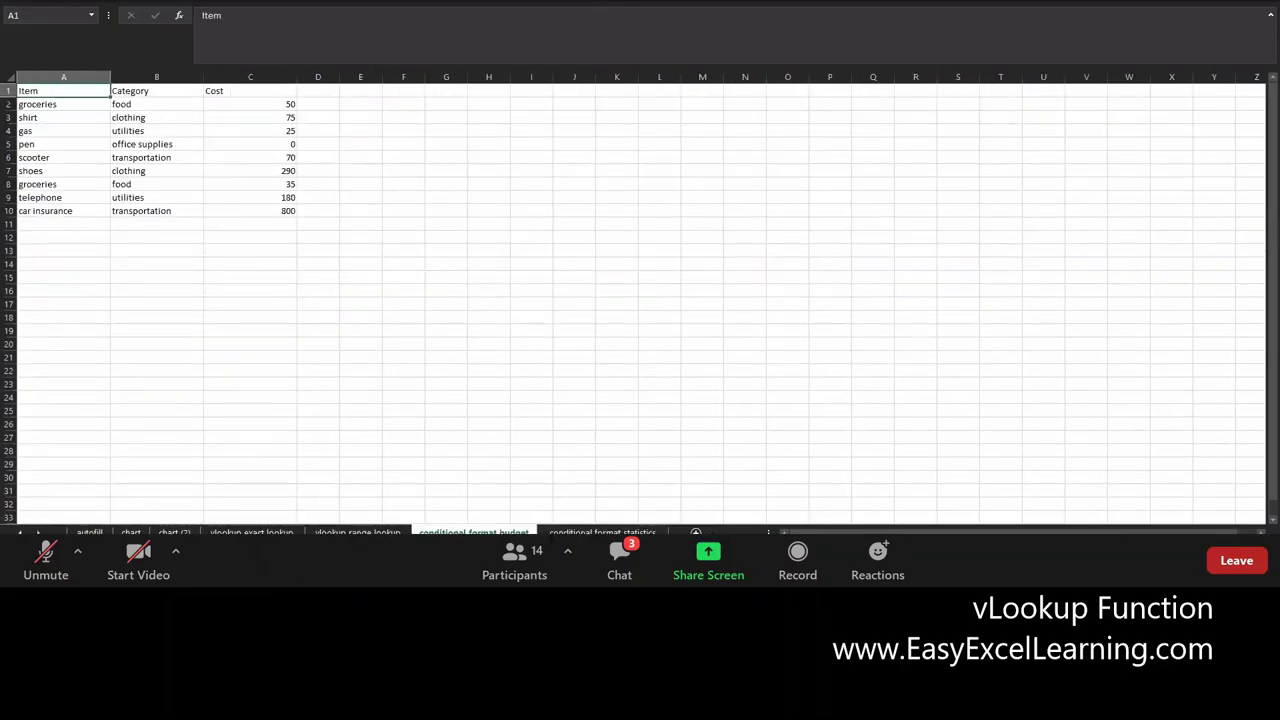
click(345, 530)
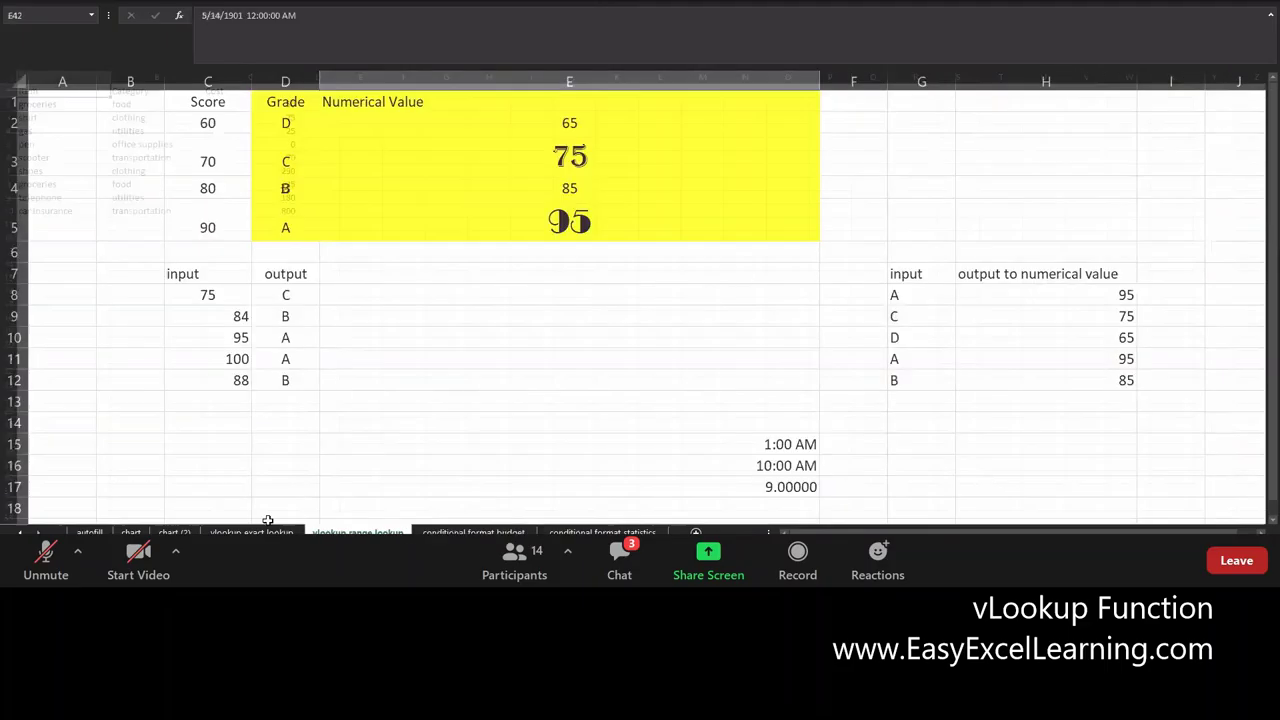
click(251, 531)
click(174, 531)
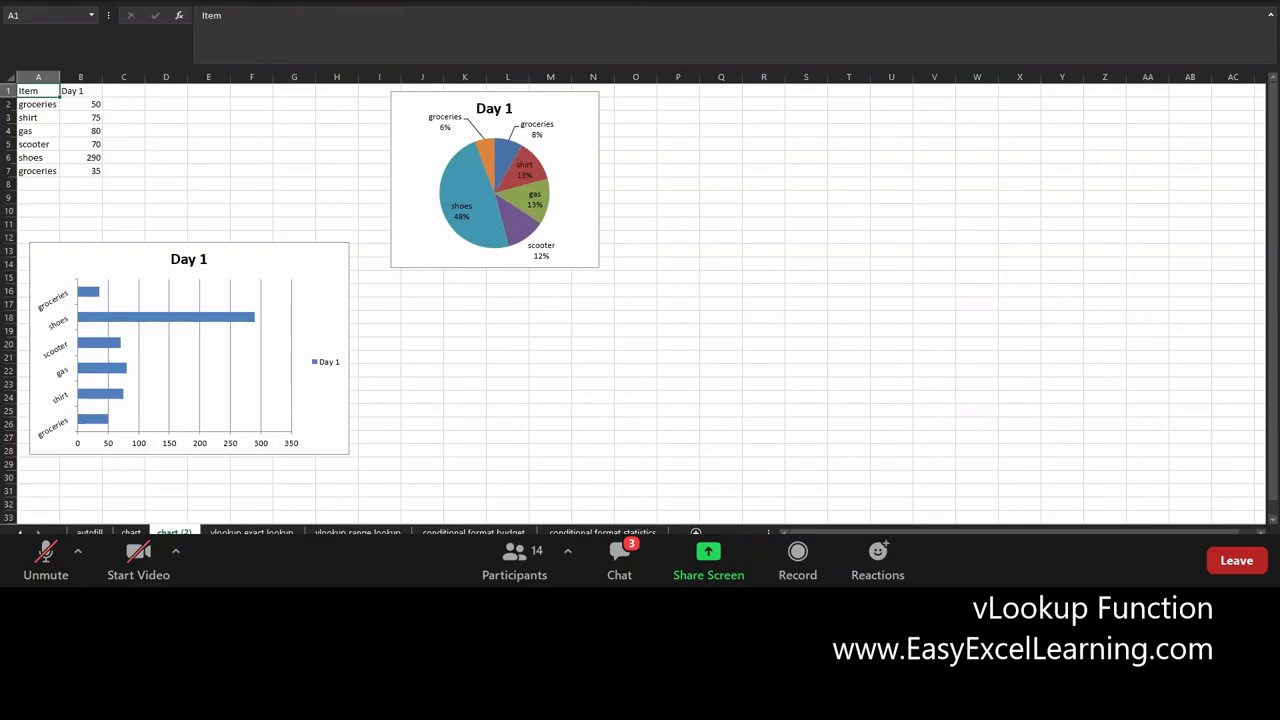
click(357, 532)
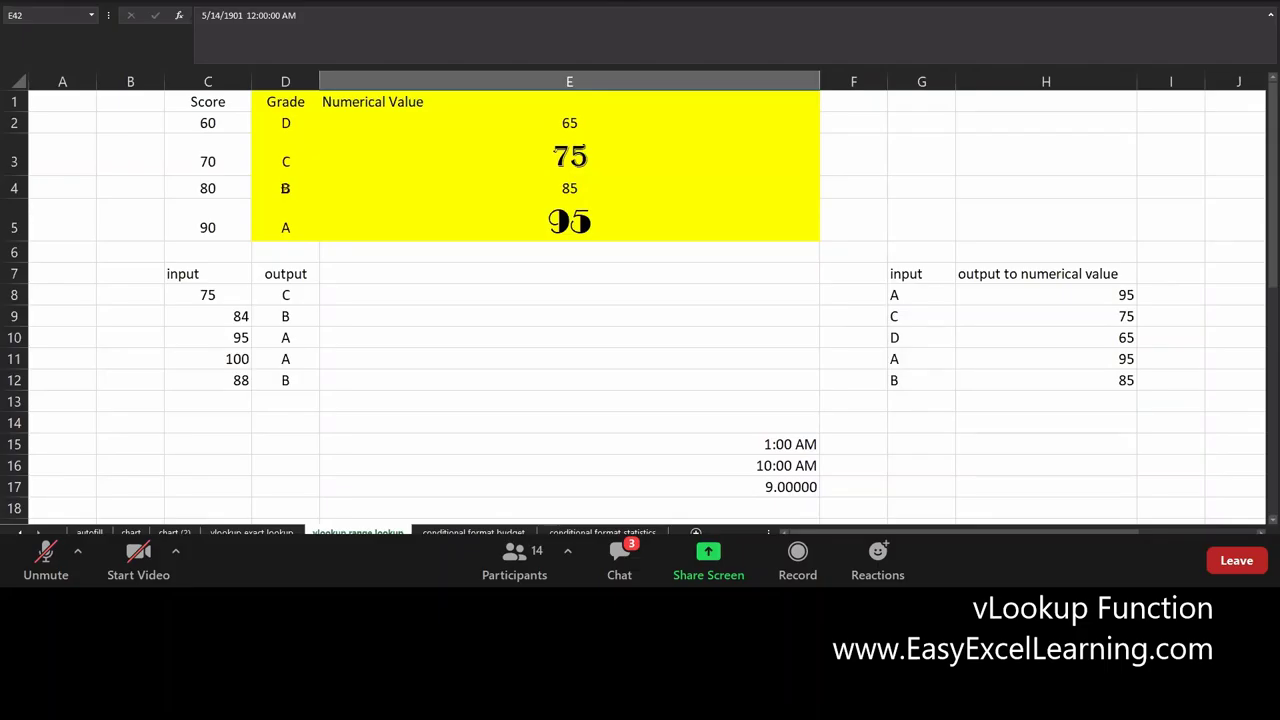
key(alt+Tab)
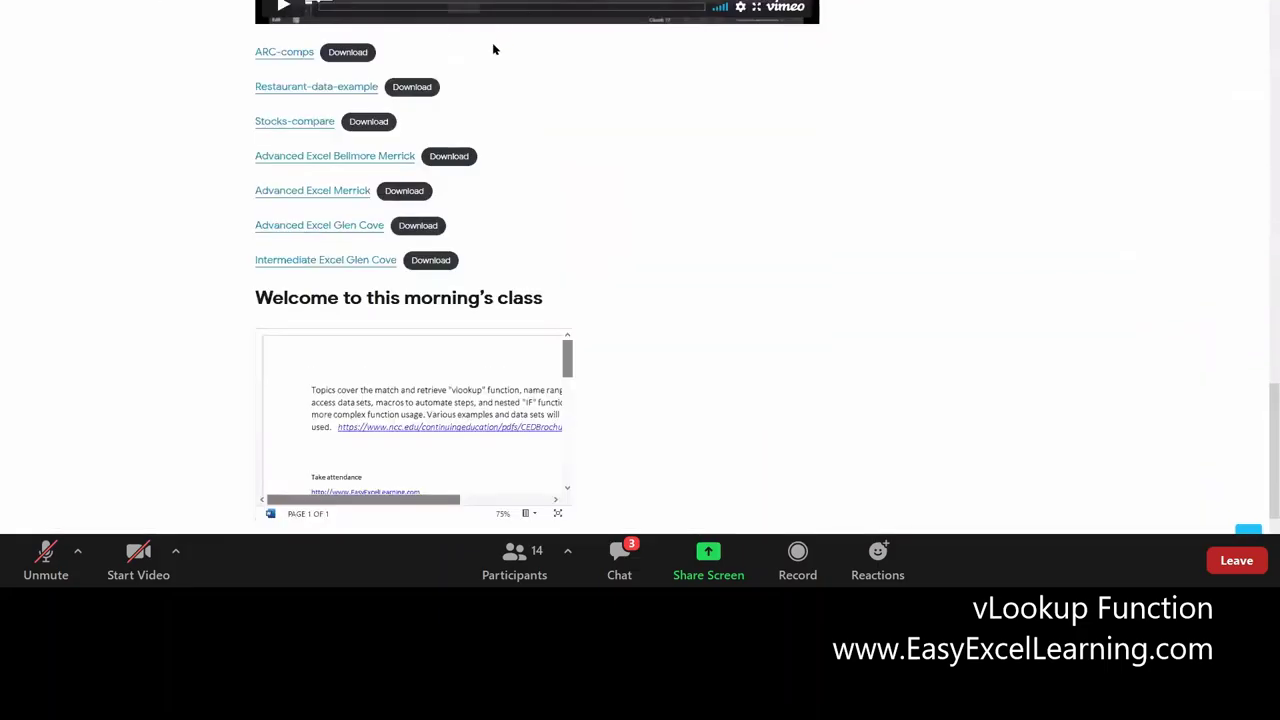
Scroll to the course page's download list and follow the ARC-comps link
scroll(500, 177, up, 3)
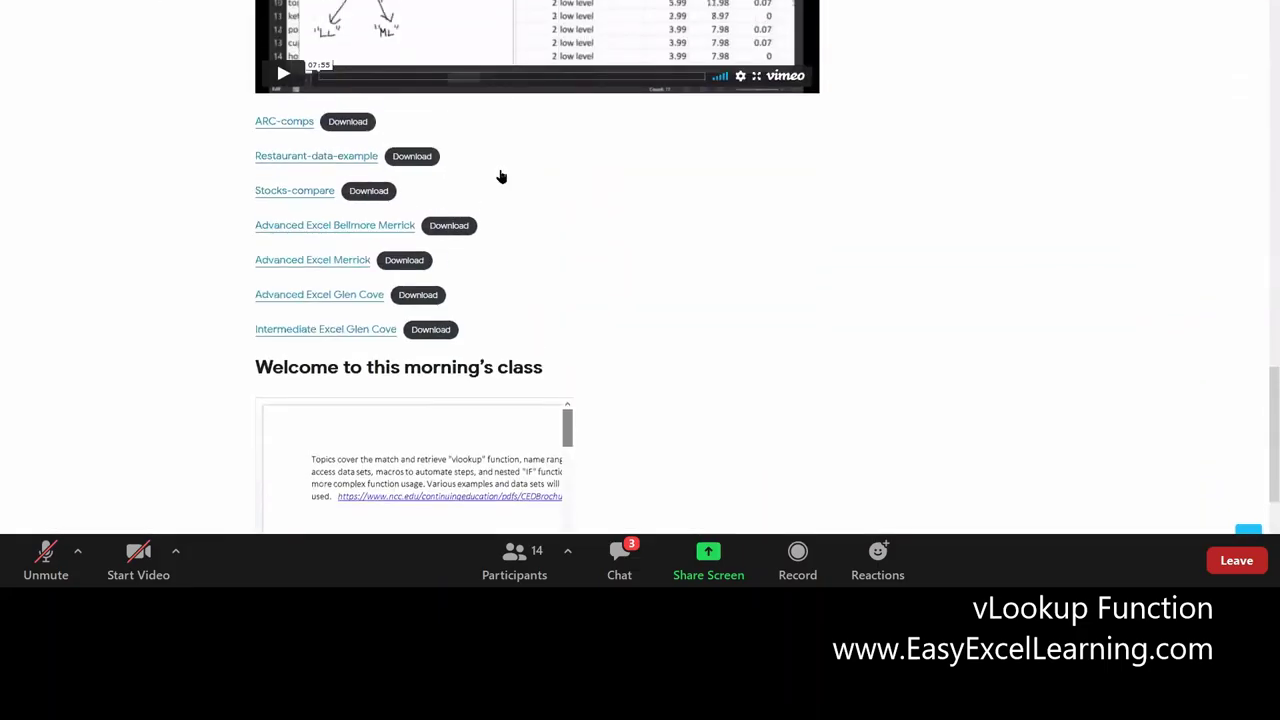
scroll(503, 175, up, 4)
scroll(505, 172, down, 2)
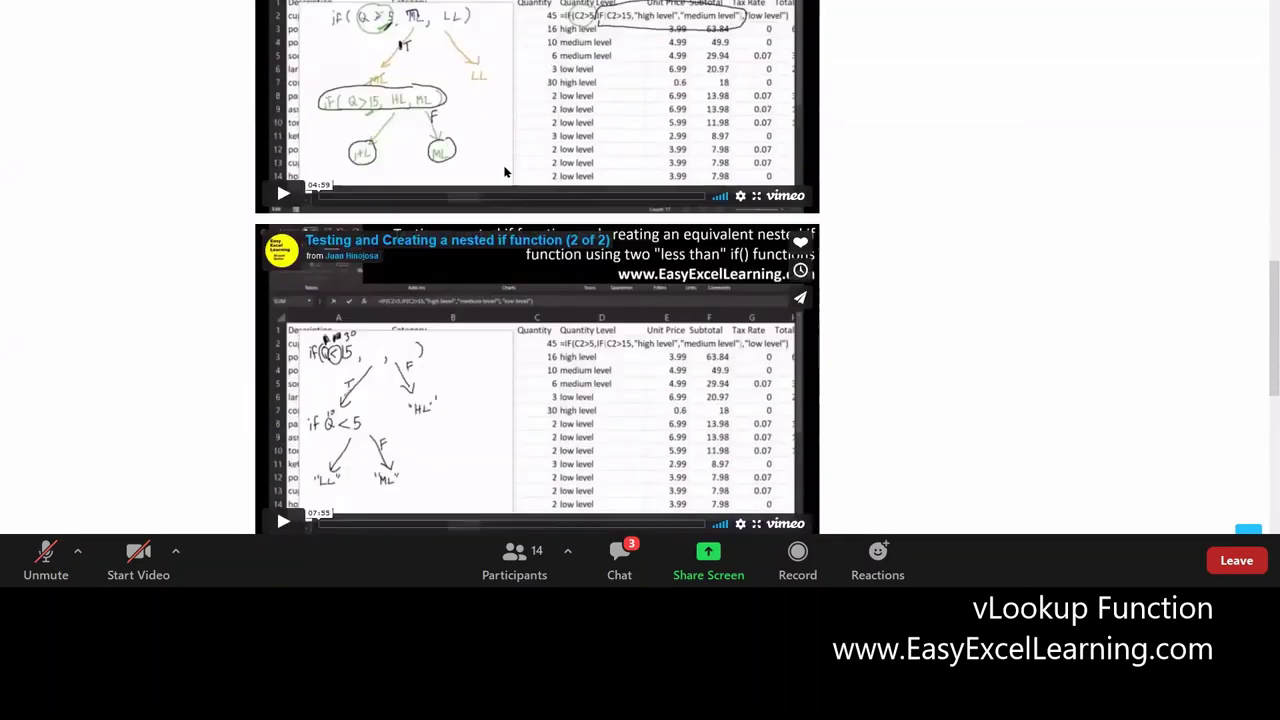
scroll(505, 172, down, 3)
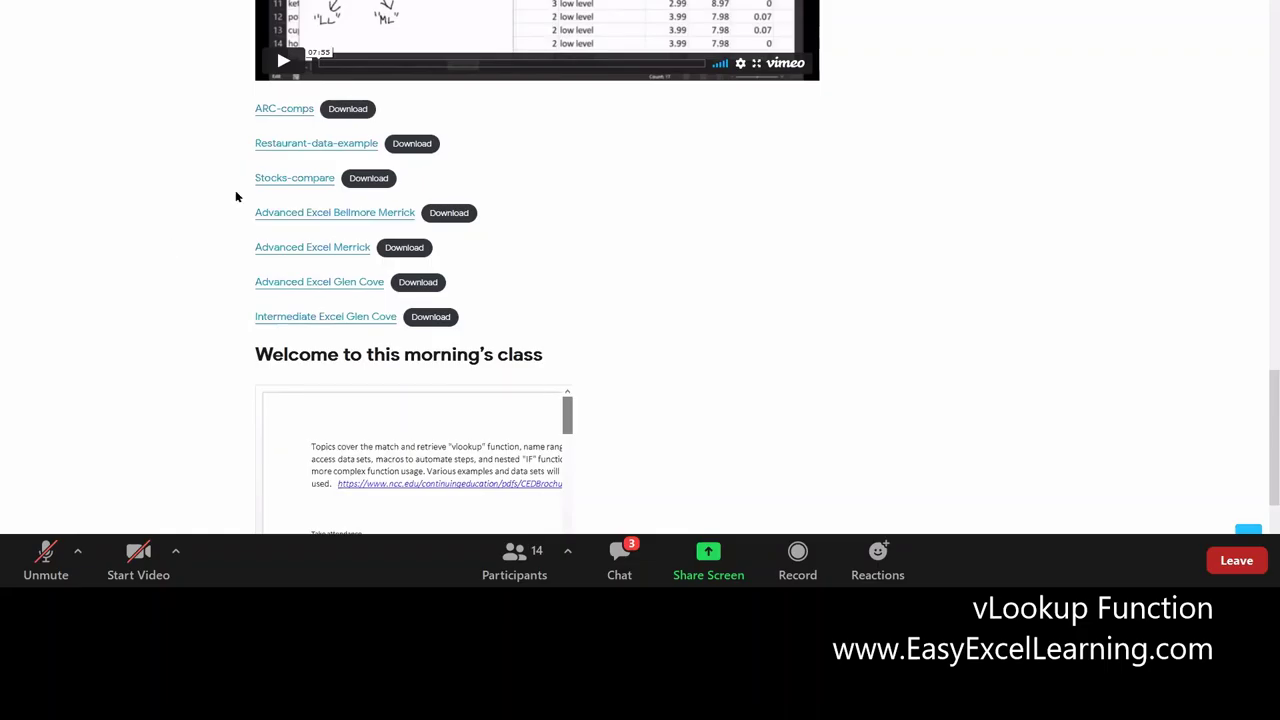
click(282, 110)
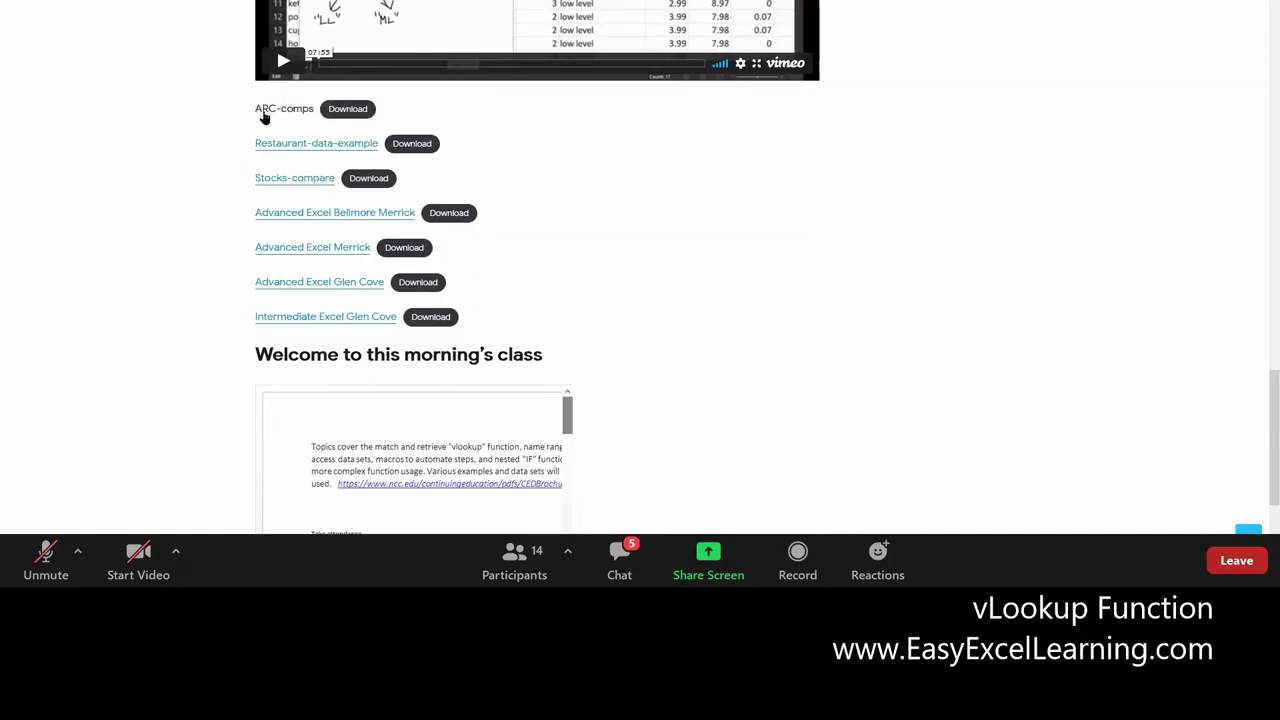
Download the ARC-comps workbook from Firefox and open it in Excel with the default option
scroll(554, 134, up, 2)
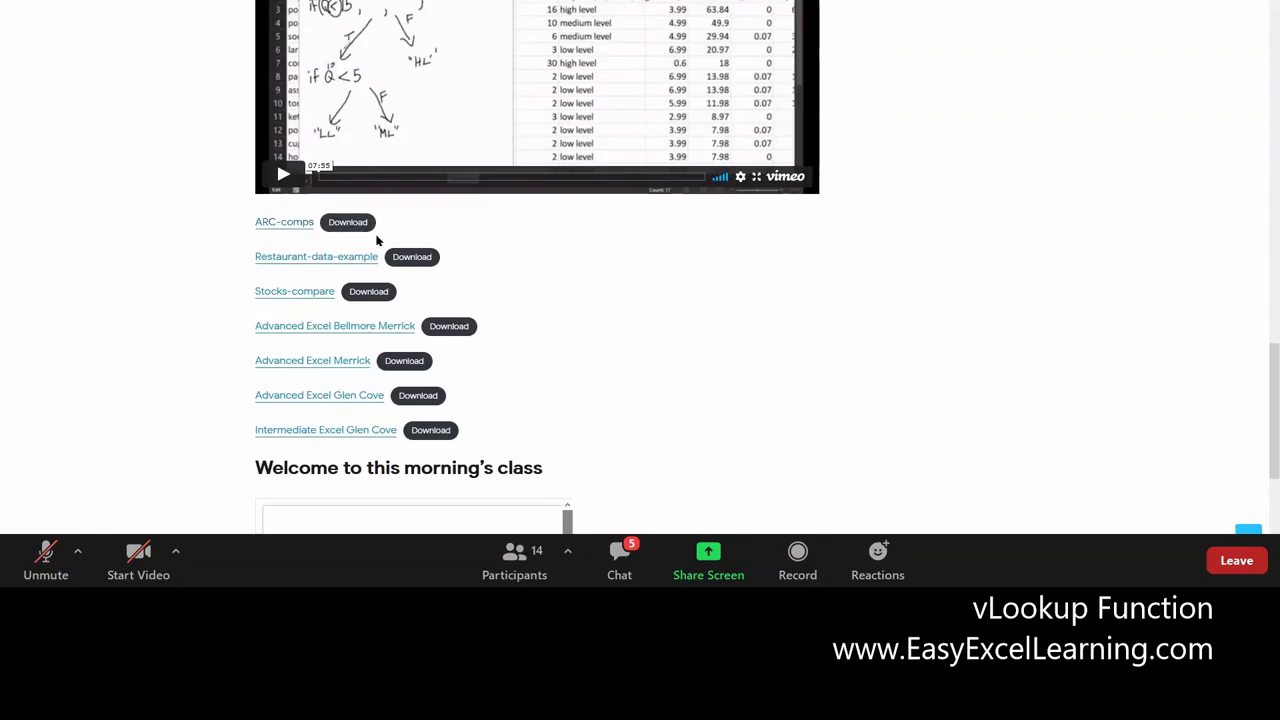
scroll(490, 262, up, 1)
scroll(250, 354, up, 1)
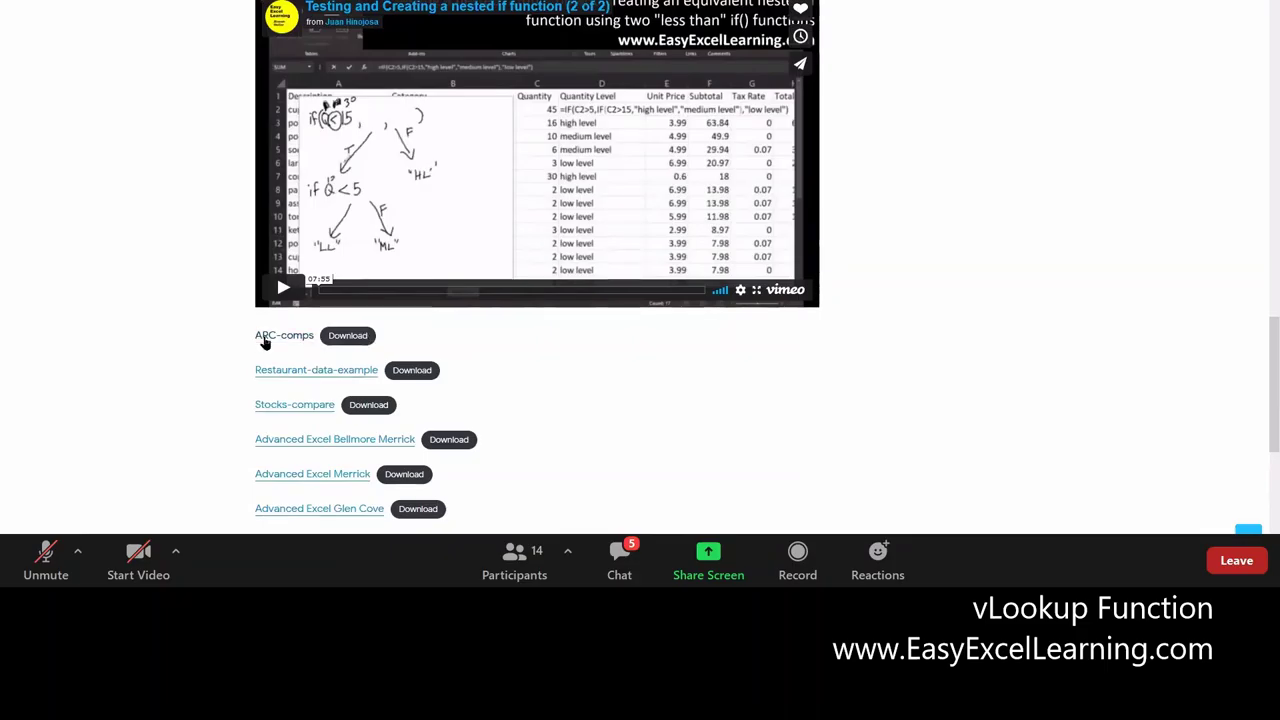
click(264, 339)
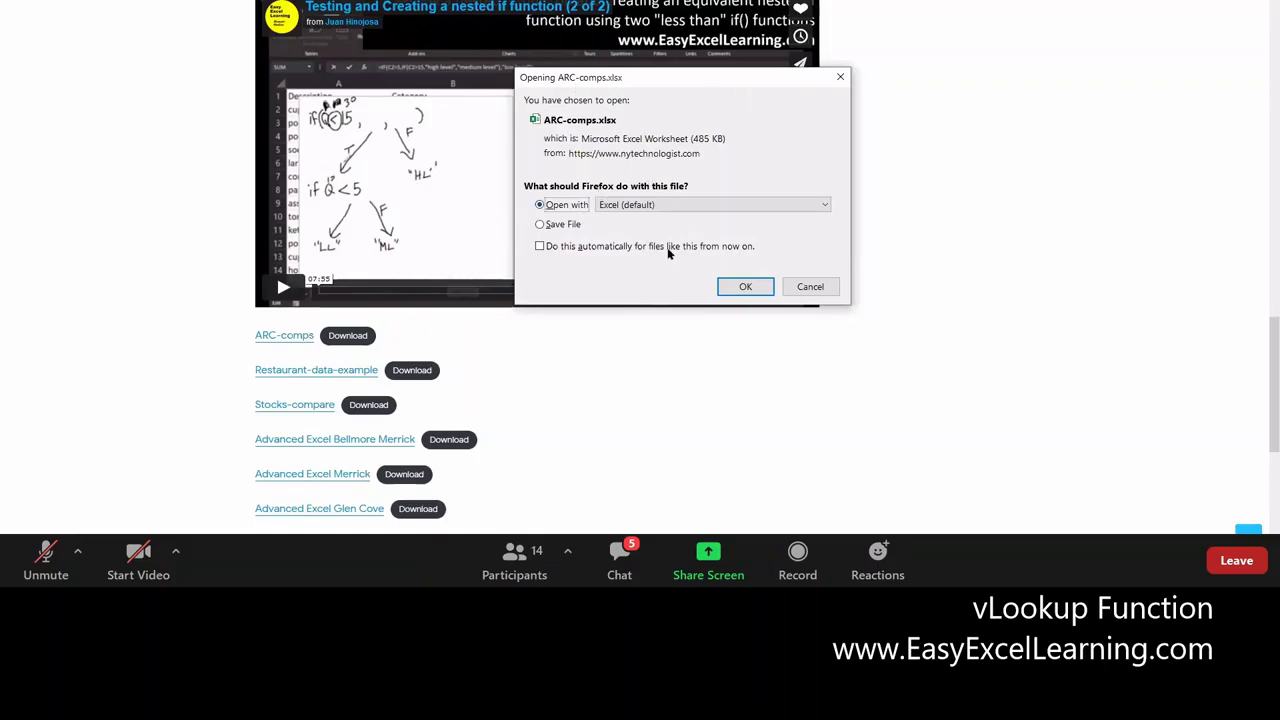
click(745, 287)
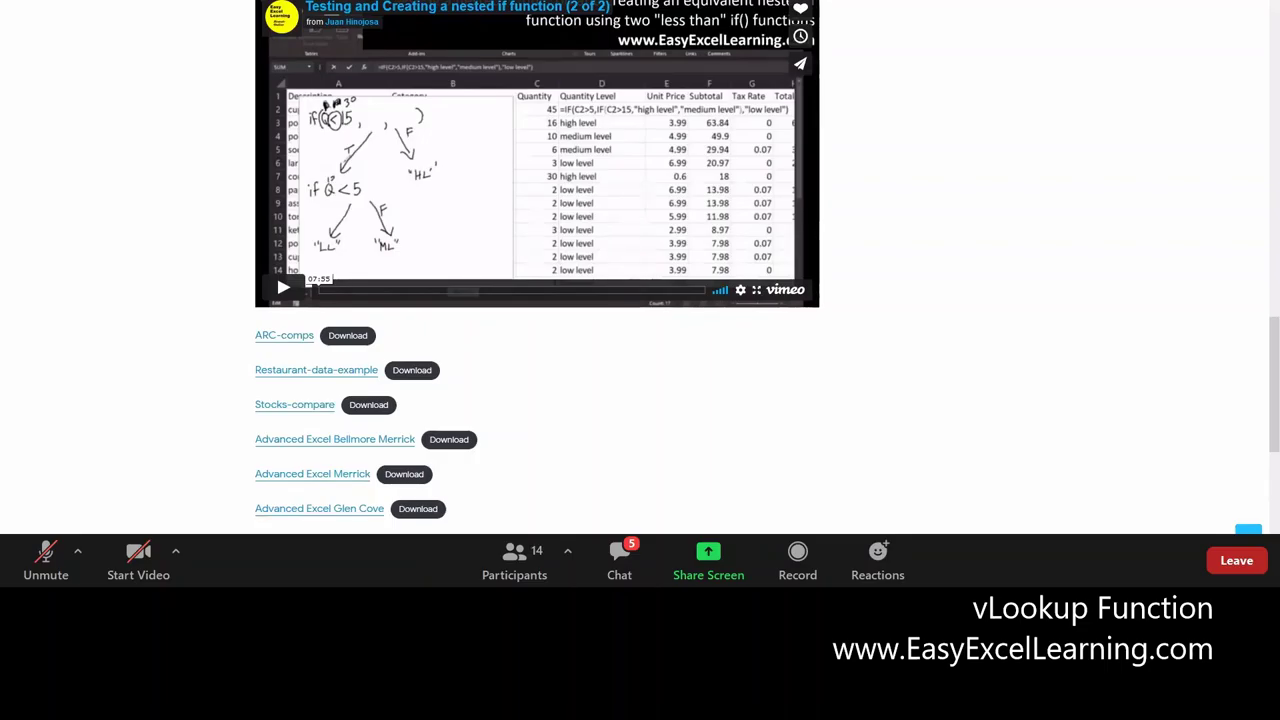
click(812, 63)
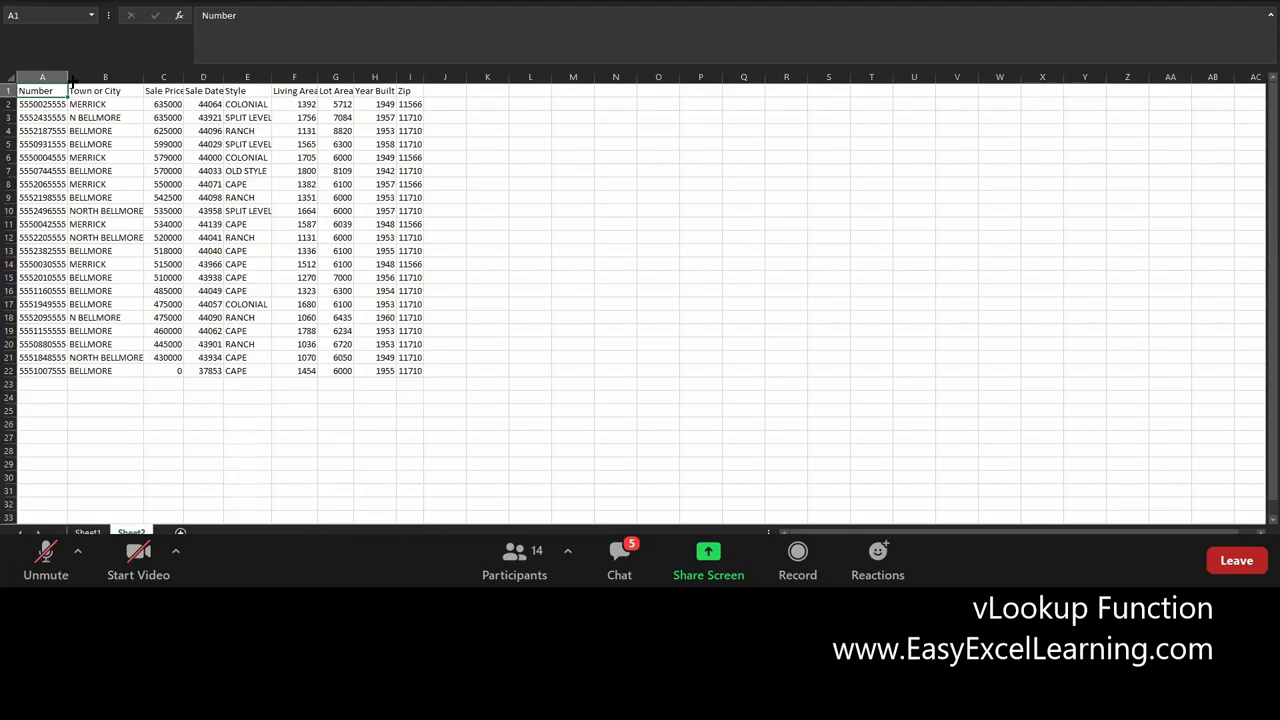
Widen column A and the Zip column so the zip codes show
drag(72, 82, 411, 84)
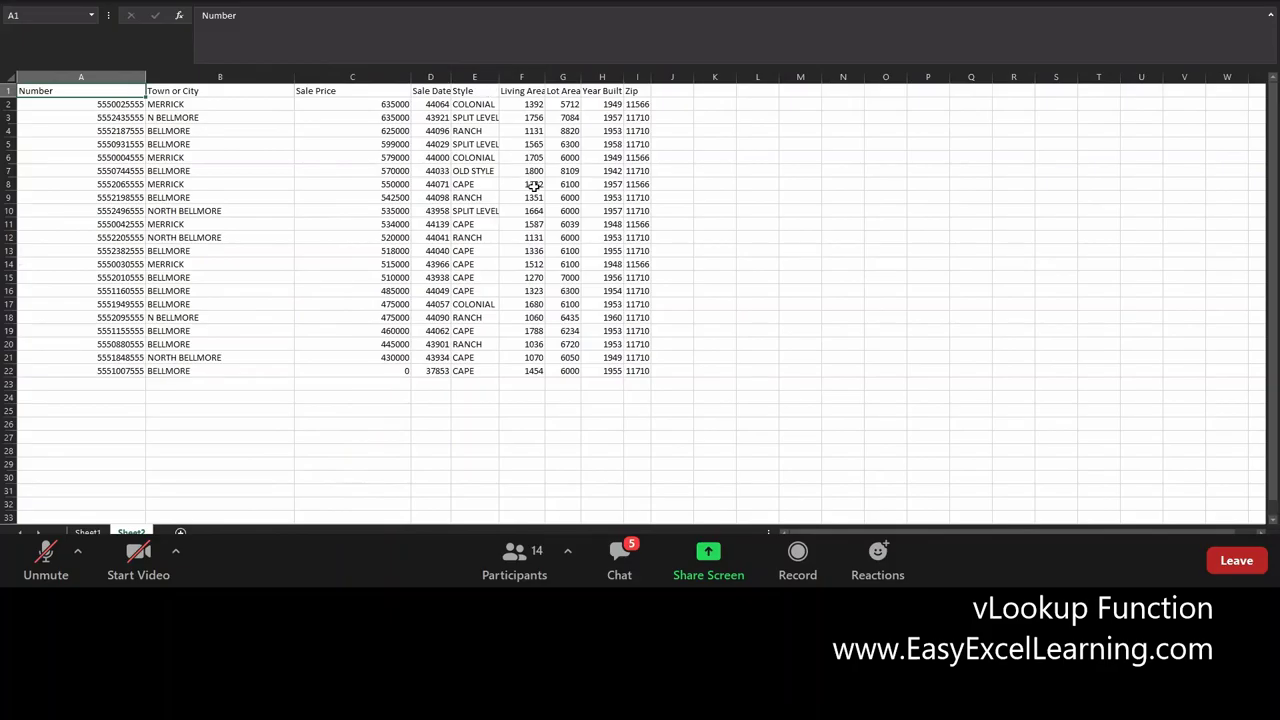
scroll(540, 184, up, 2)
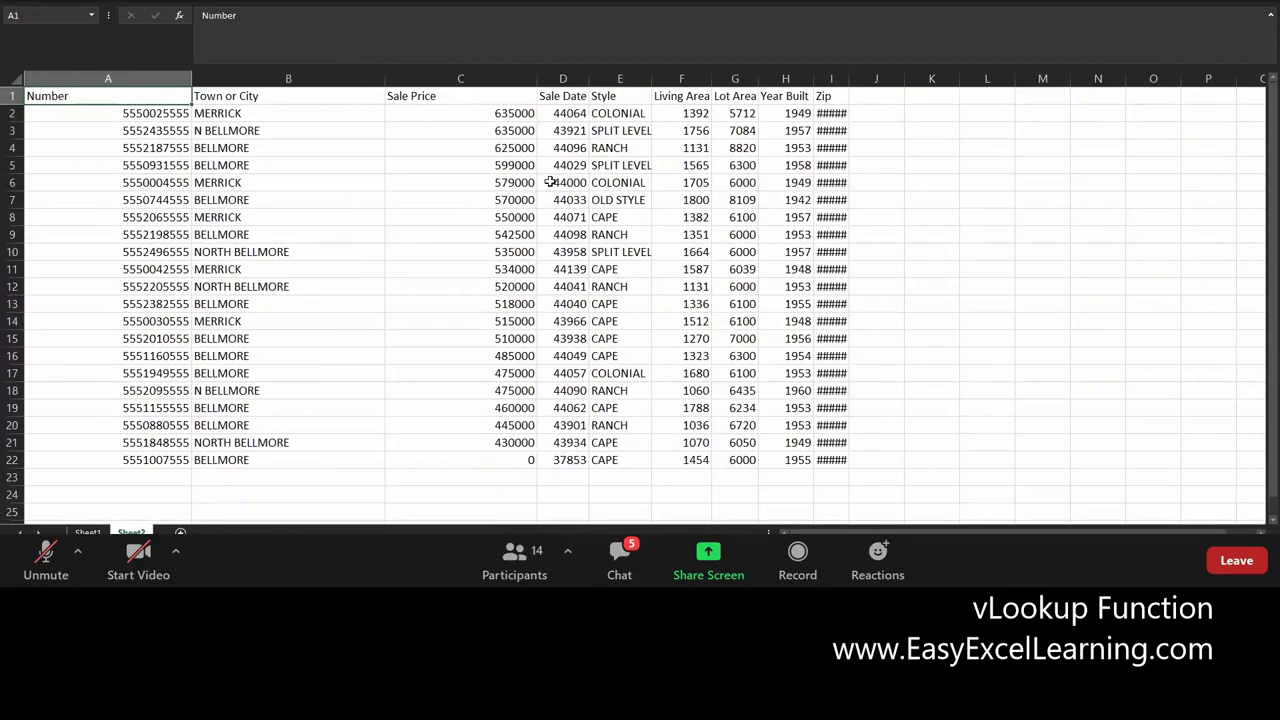
scroll(549, 182, up, 1)
drag(1032, 82, 1036, 90)
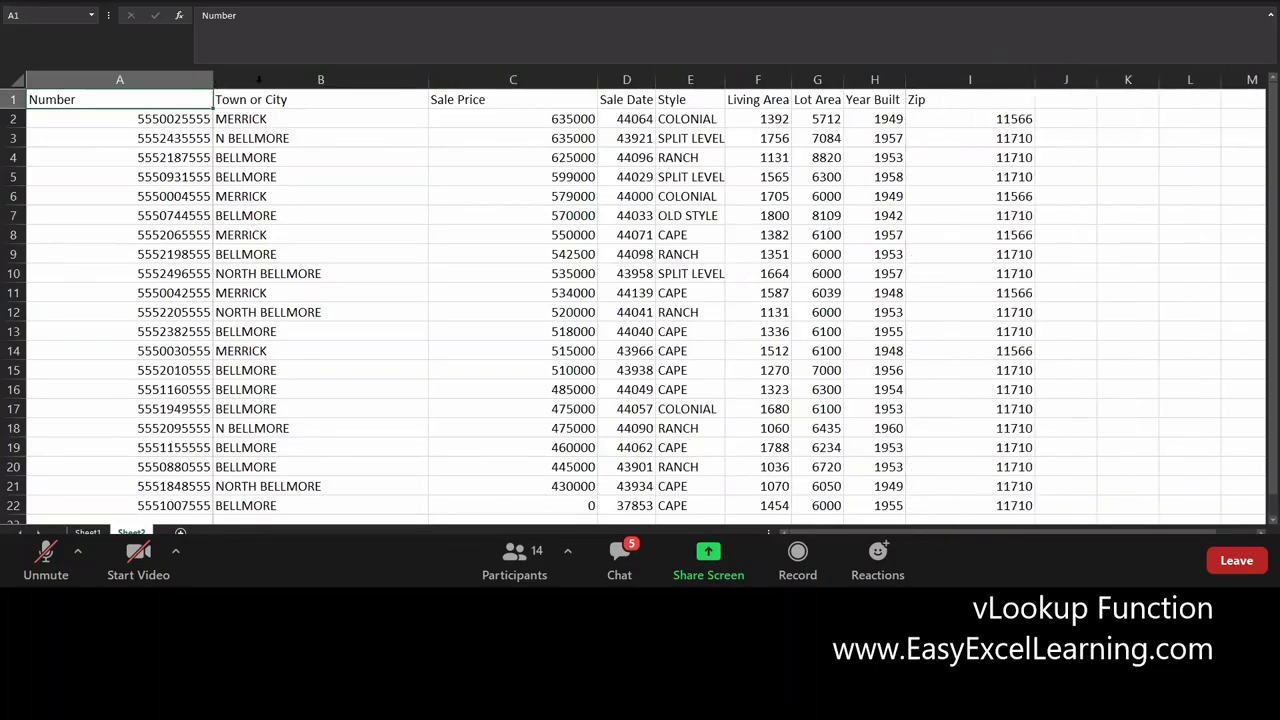
AutoFit columns A, B and C to their contents and select the A1:I21 table
double_click(213, 80)
double_click(321, 80)
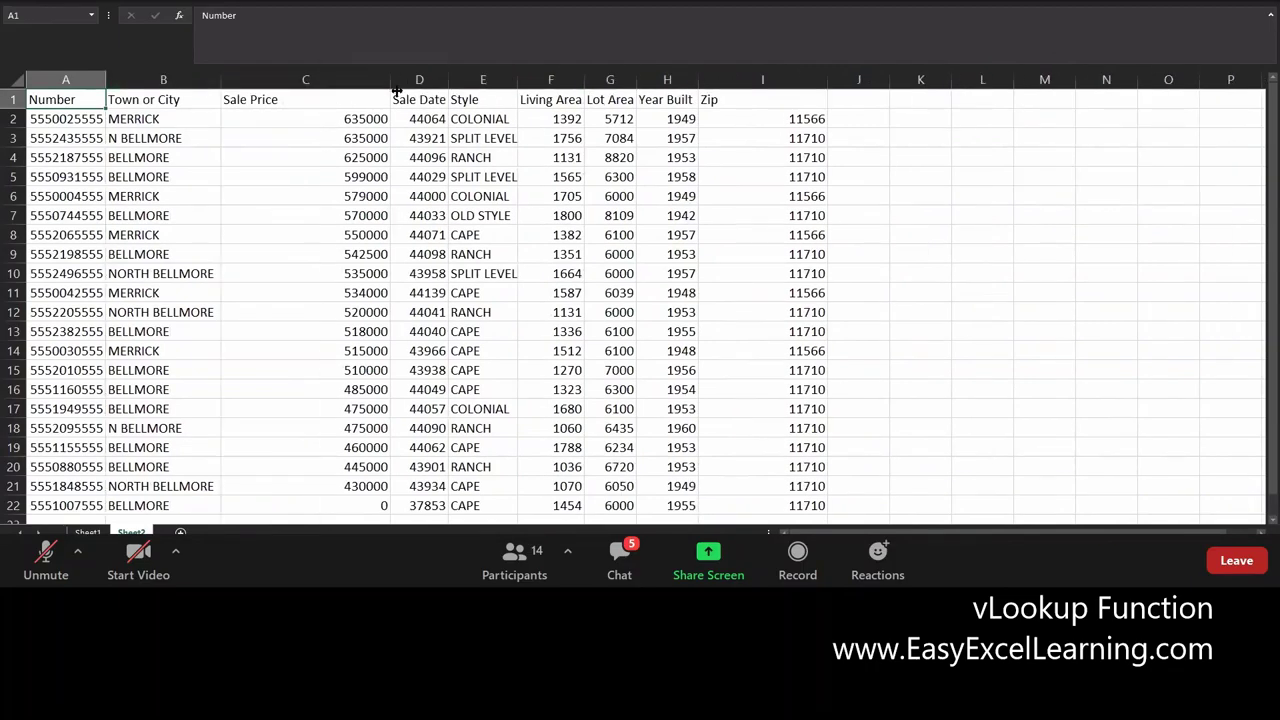
double_click(391, 81)
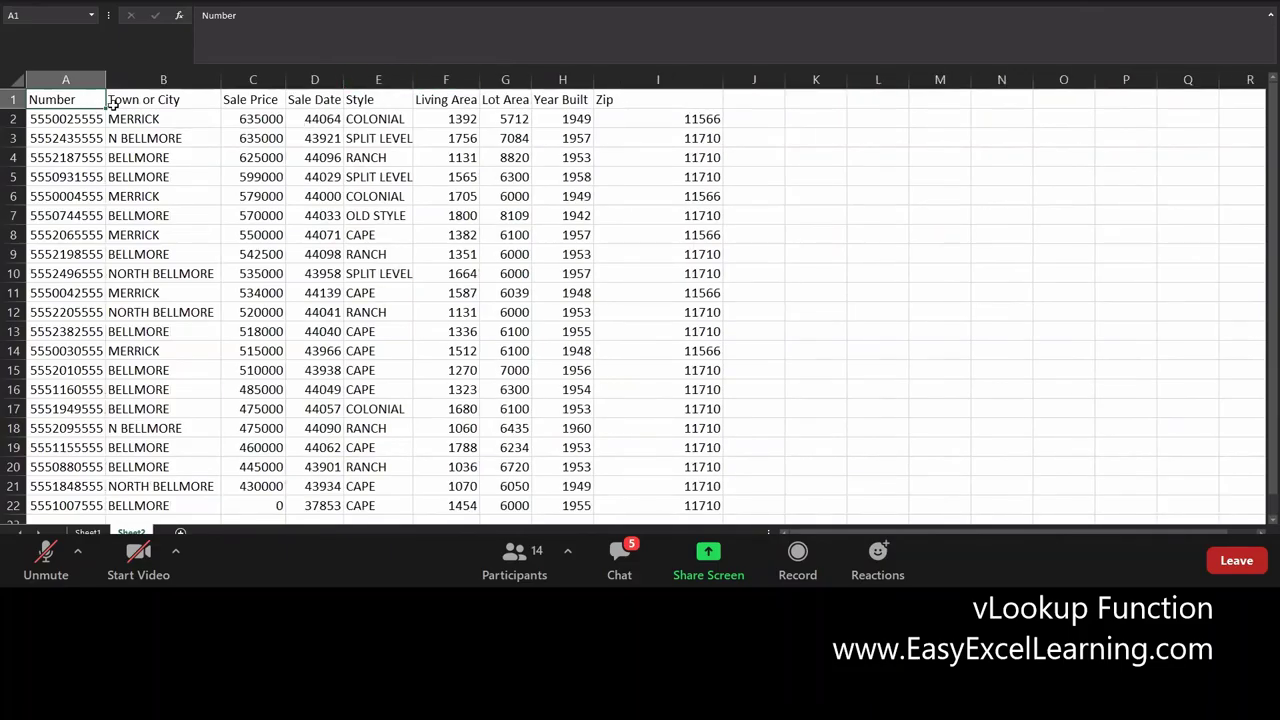
drag(63, 100, 712, 497)
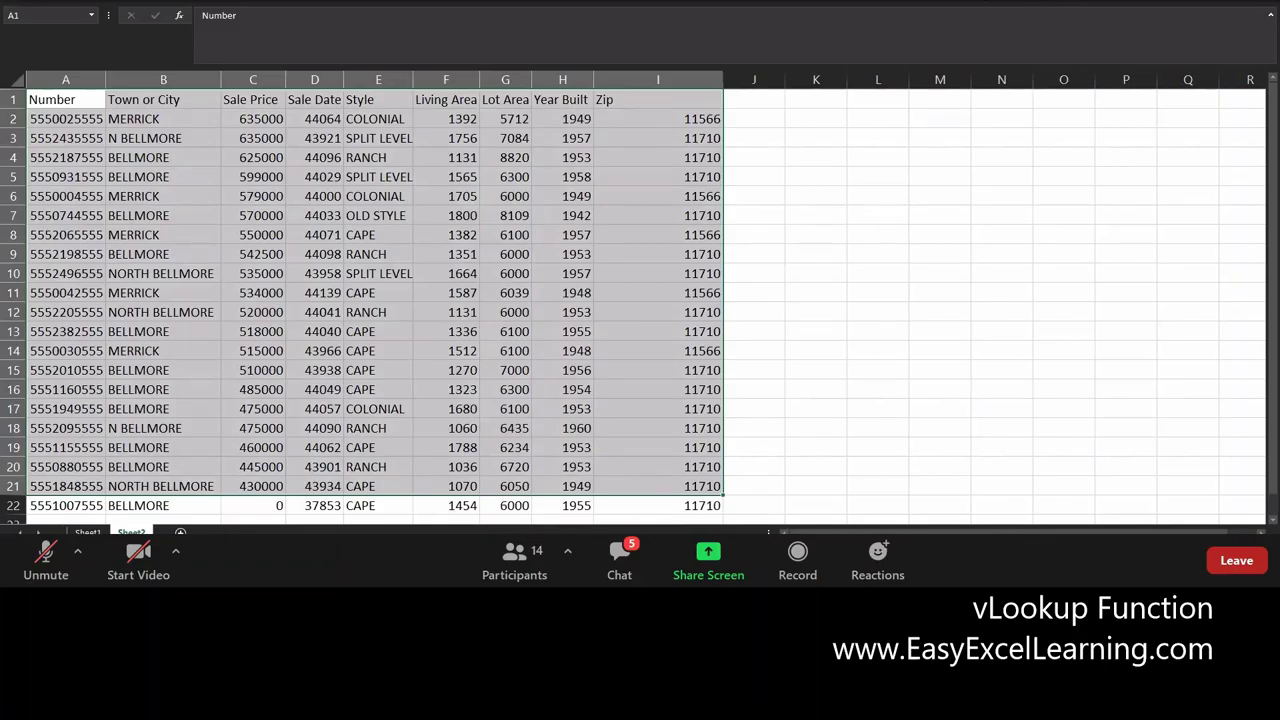
Apply AutoFit Column Width from Home > Format to all columns of the A1:I21 table
click(930, 1)
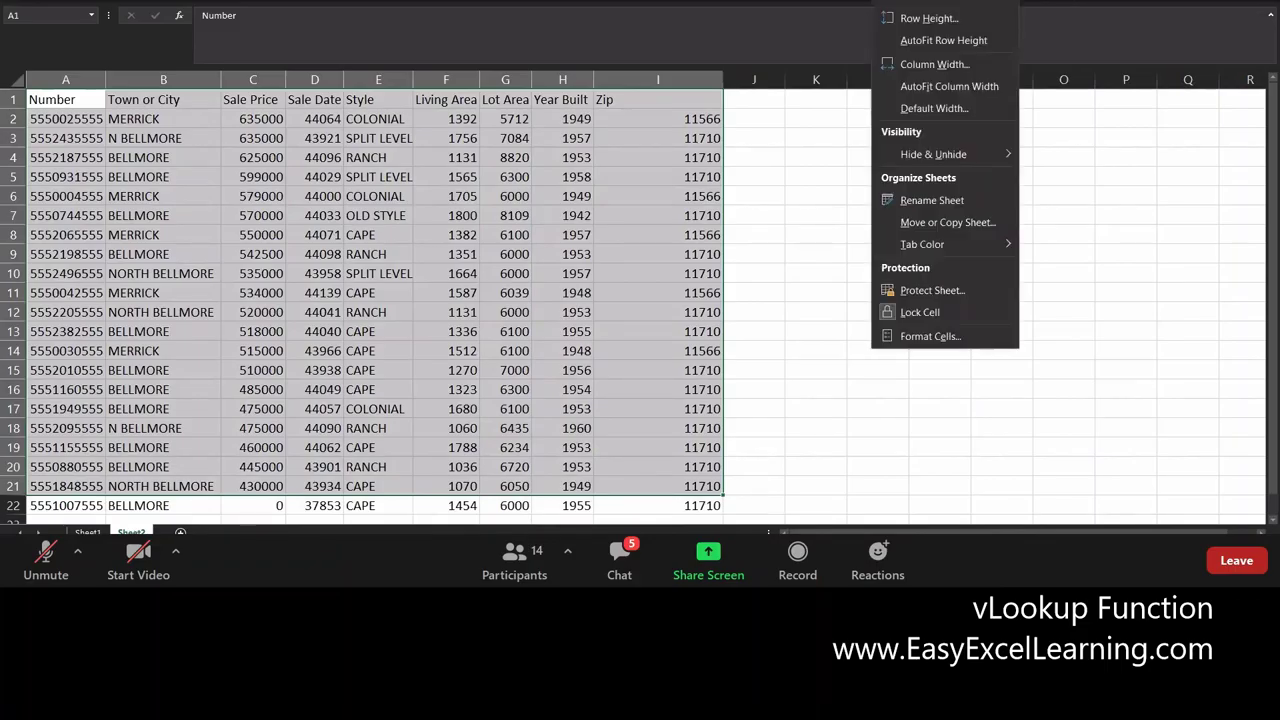
click(929, 92)
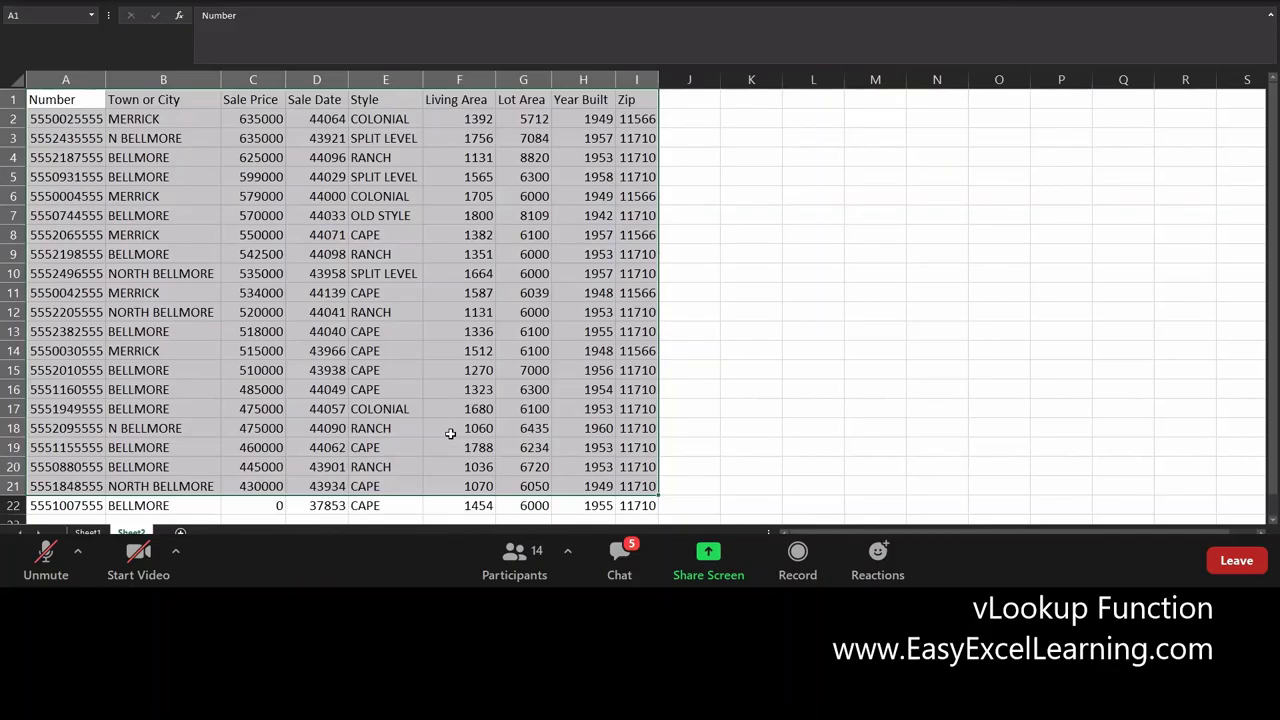
click(50, 116)
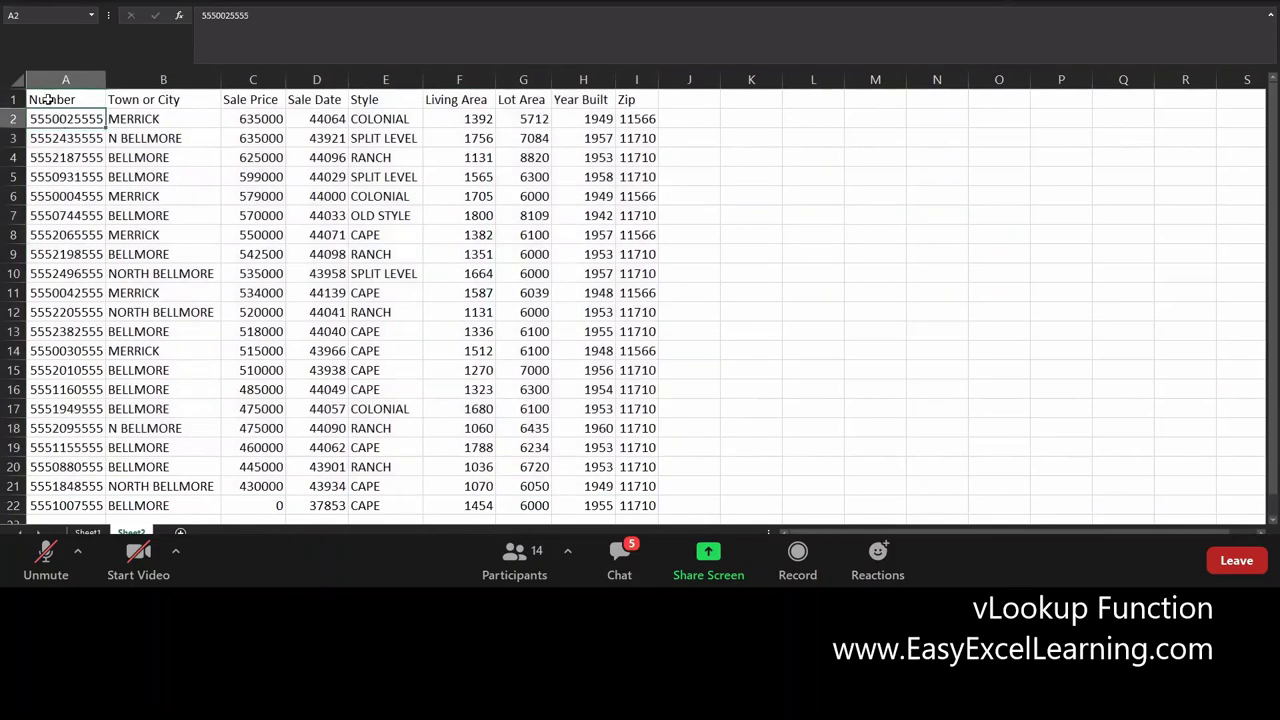
drag(48, 100, 650, 503)
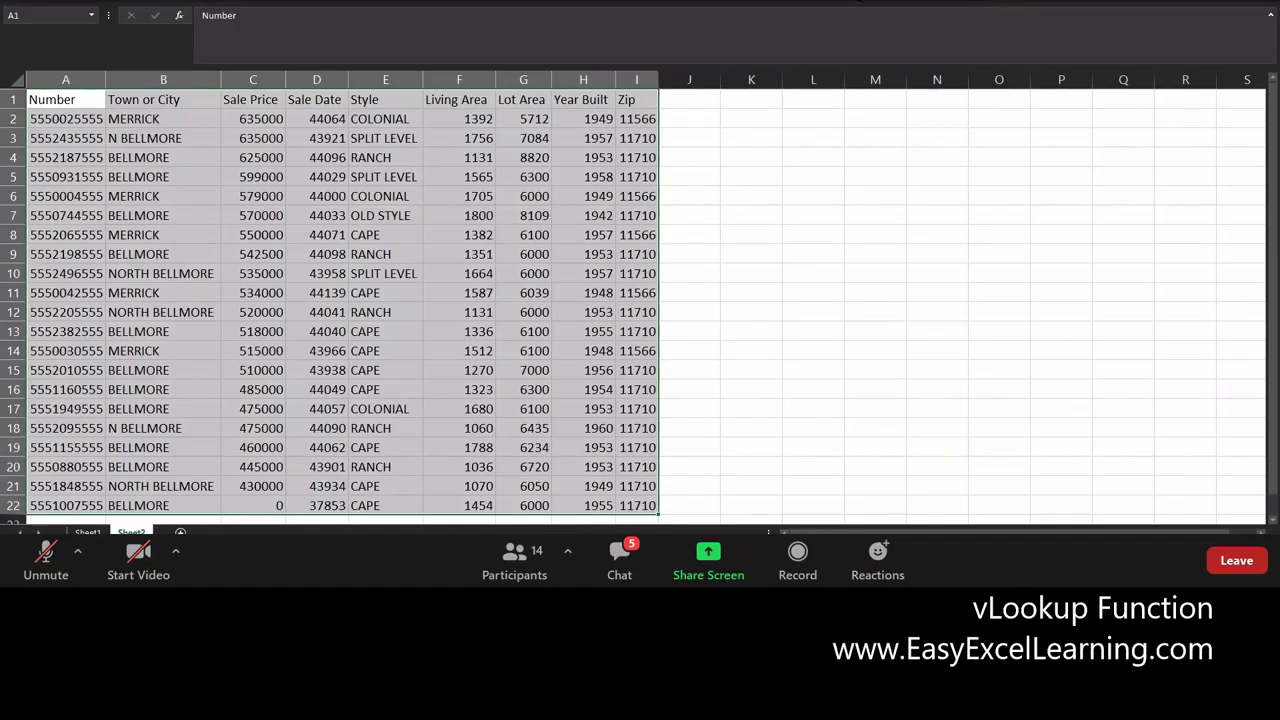
click(915, 2)
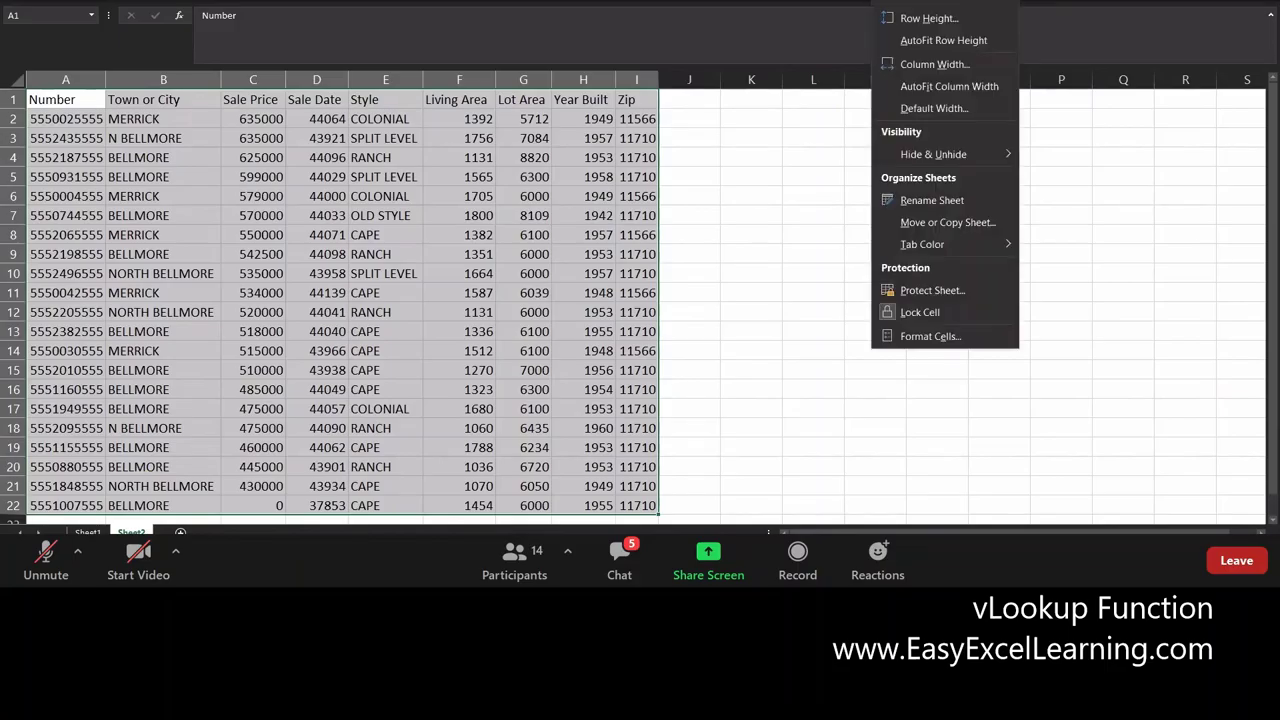
click(963, 90)
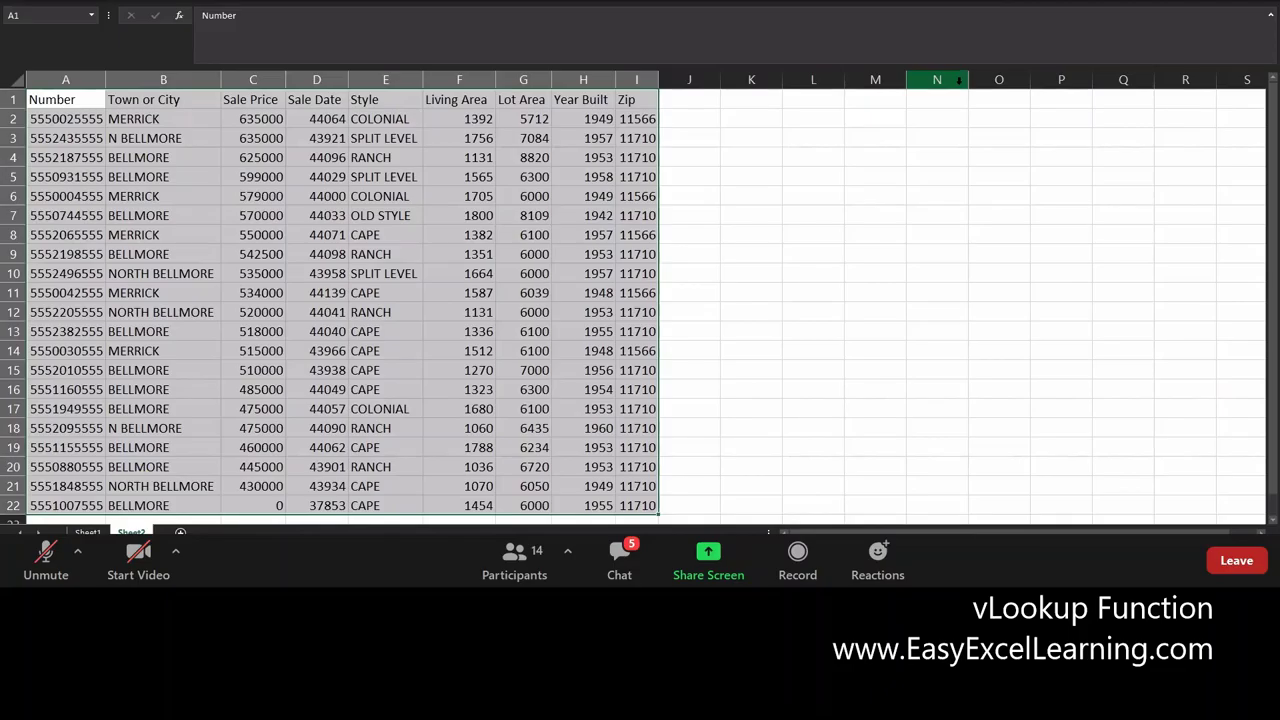
Widen the Sale Date column and format its values as Short Date, e.g. 8/21/2020
click(78, 256)
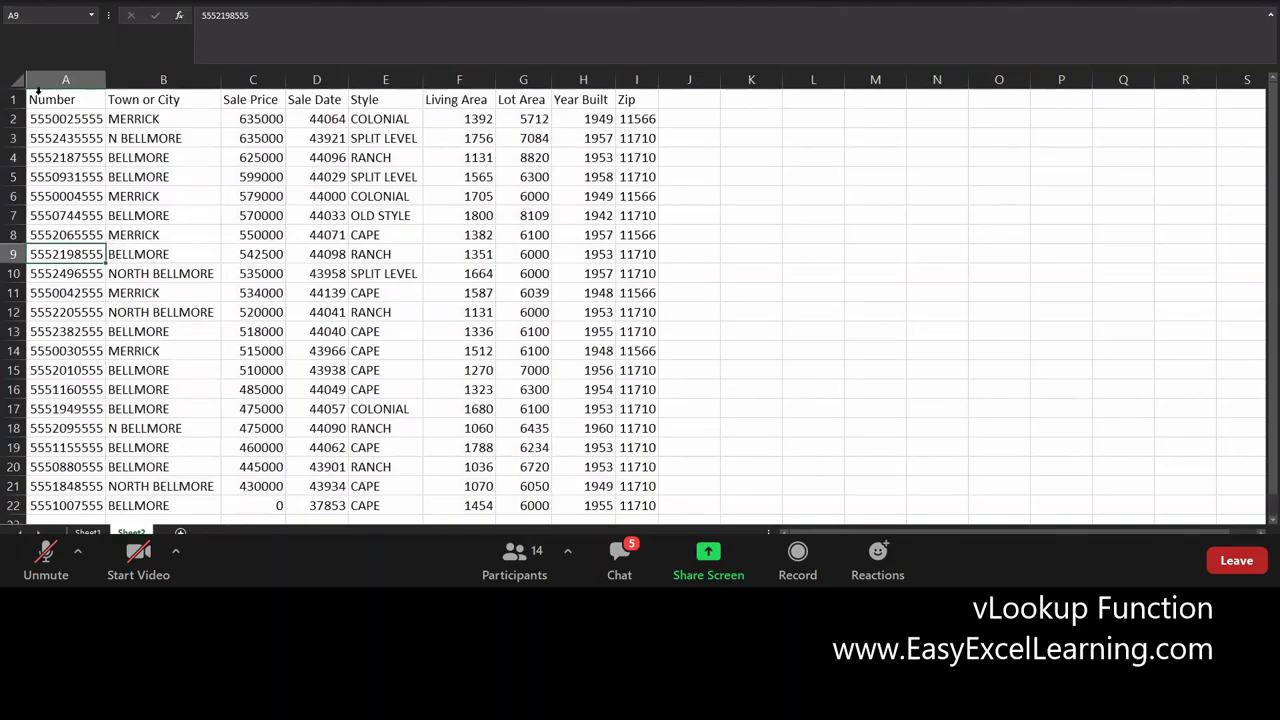
click(78, 100)
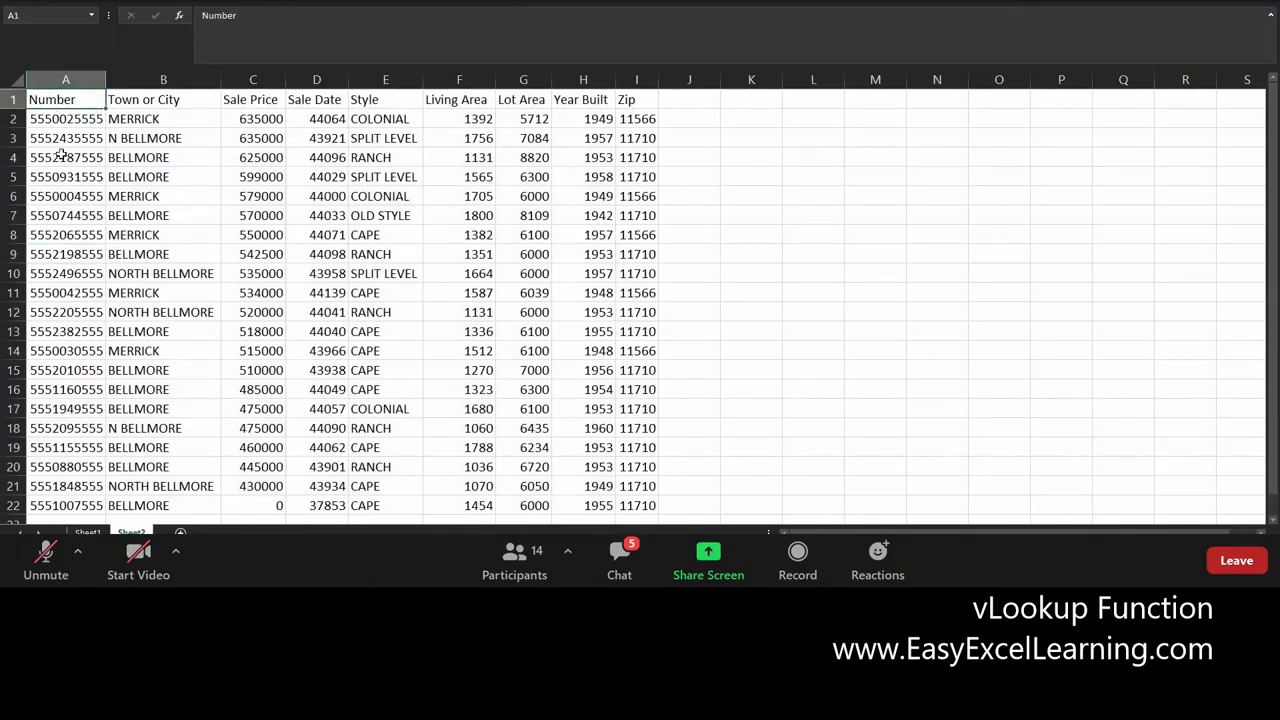
click(252, 176)
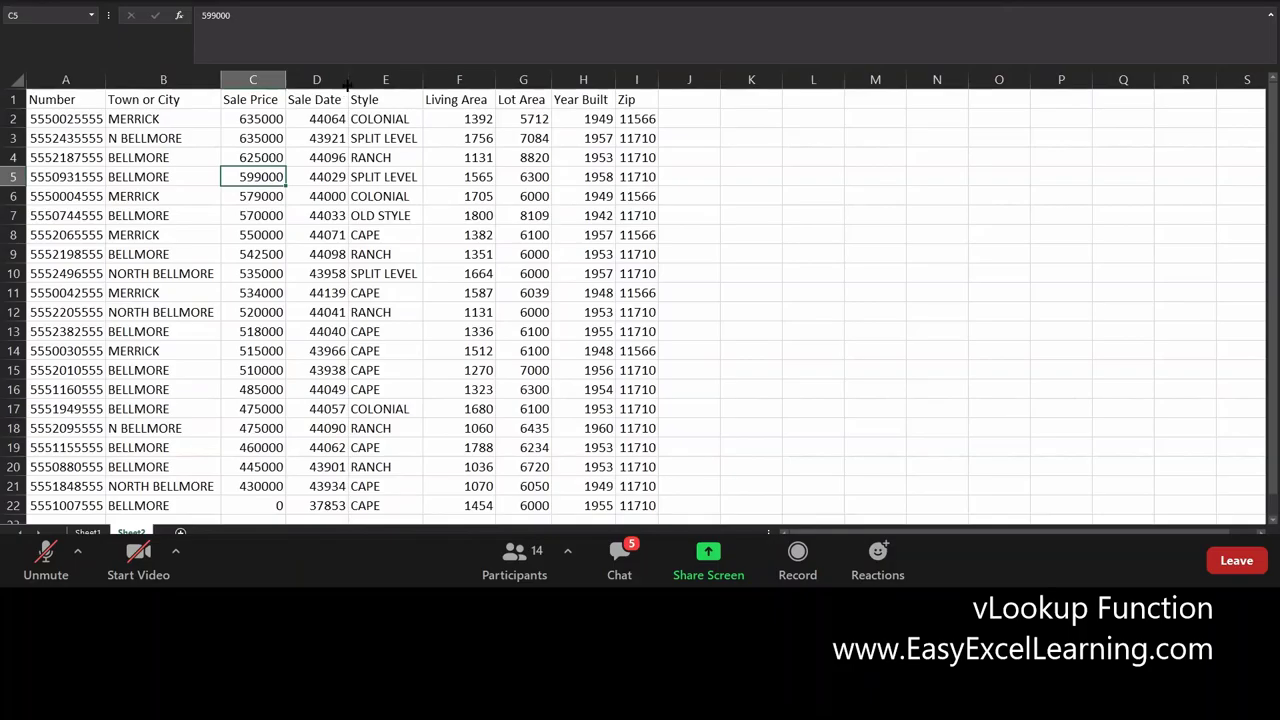
drag(347, 86, 341, 430)
scroll(341, 430, up, 2)
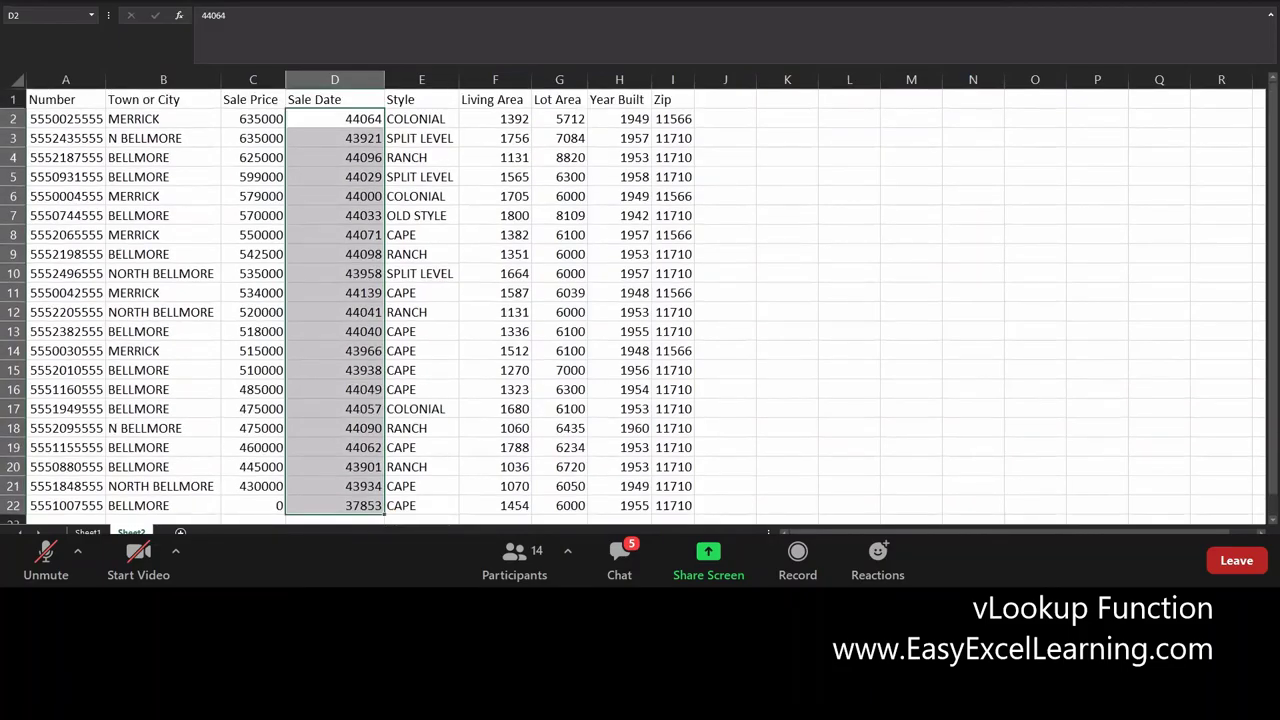
click(632, 6)
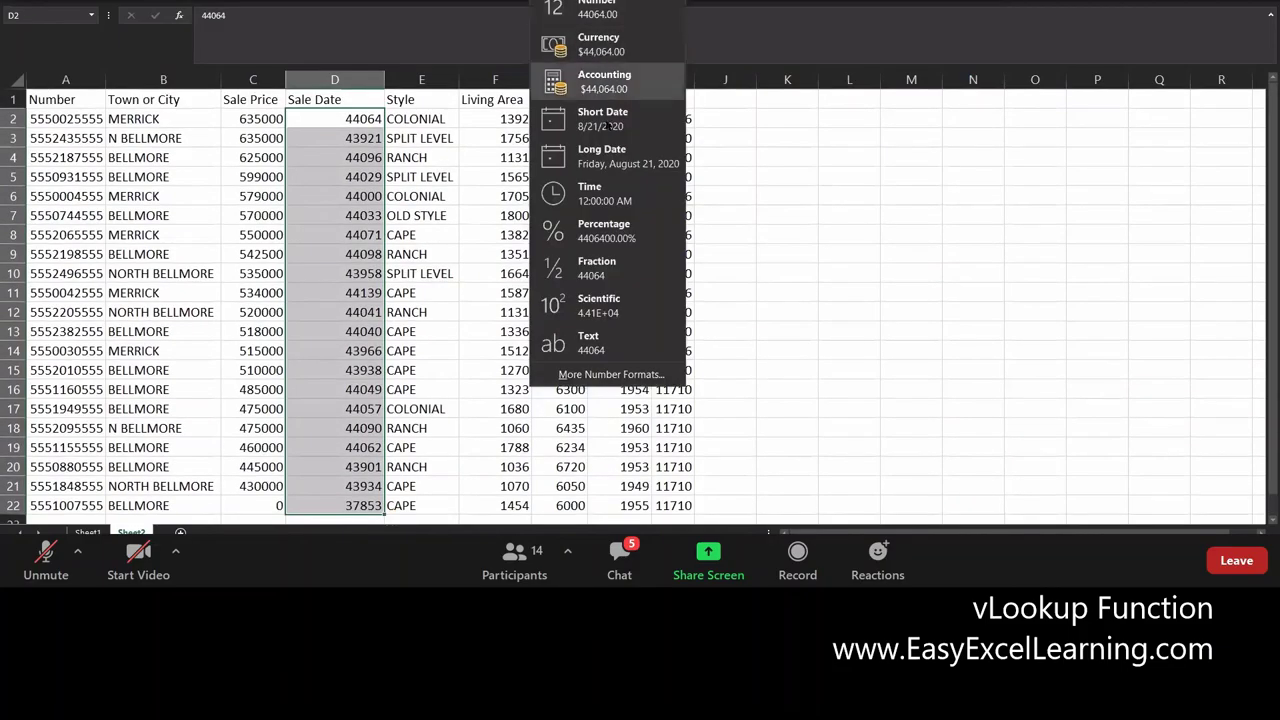
click(624, 131)
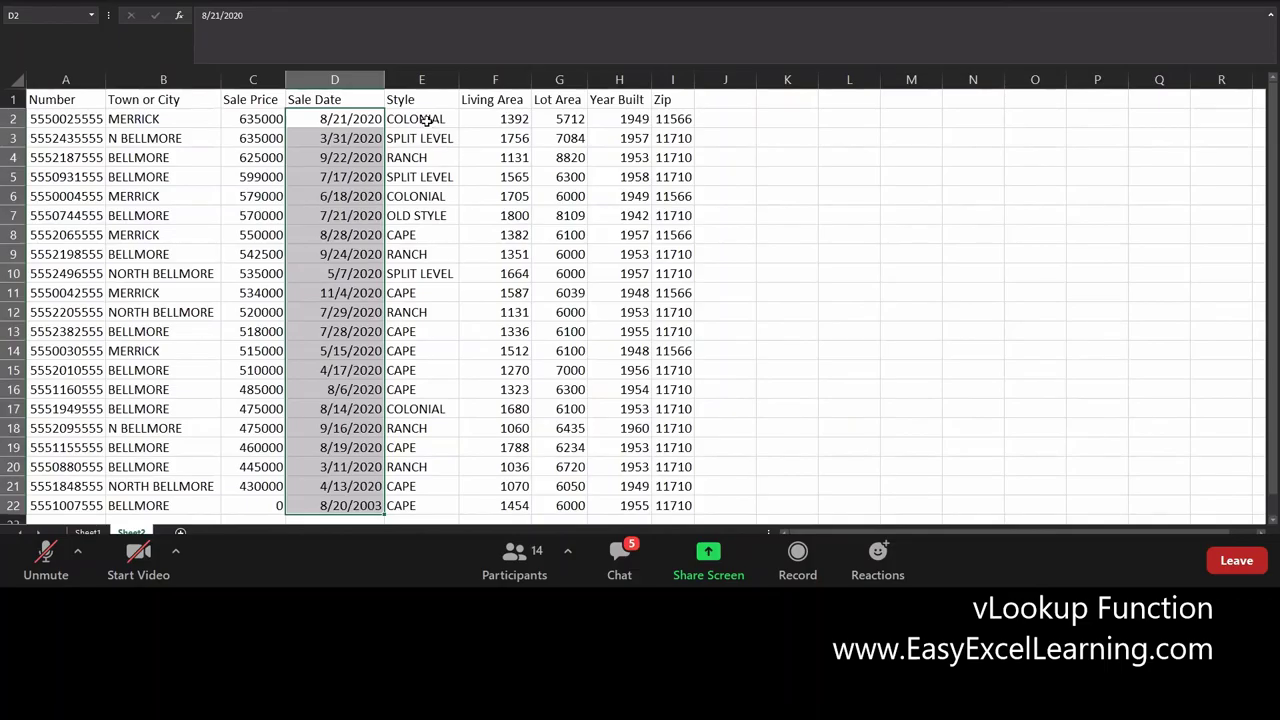
click(500, 180)
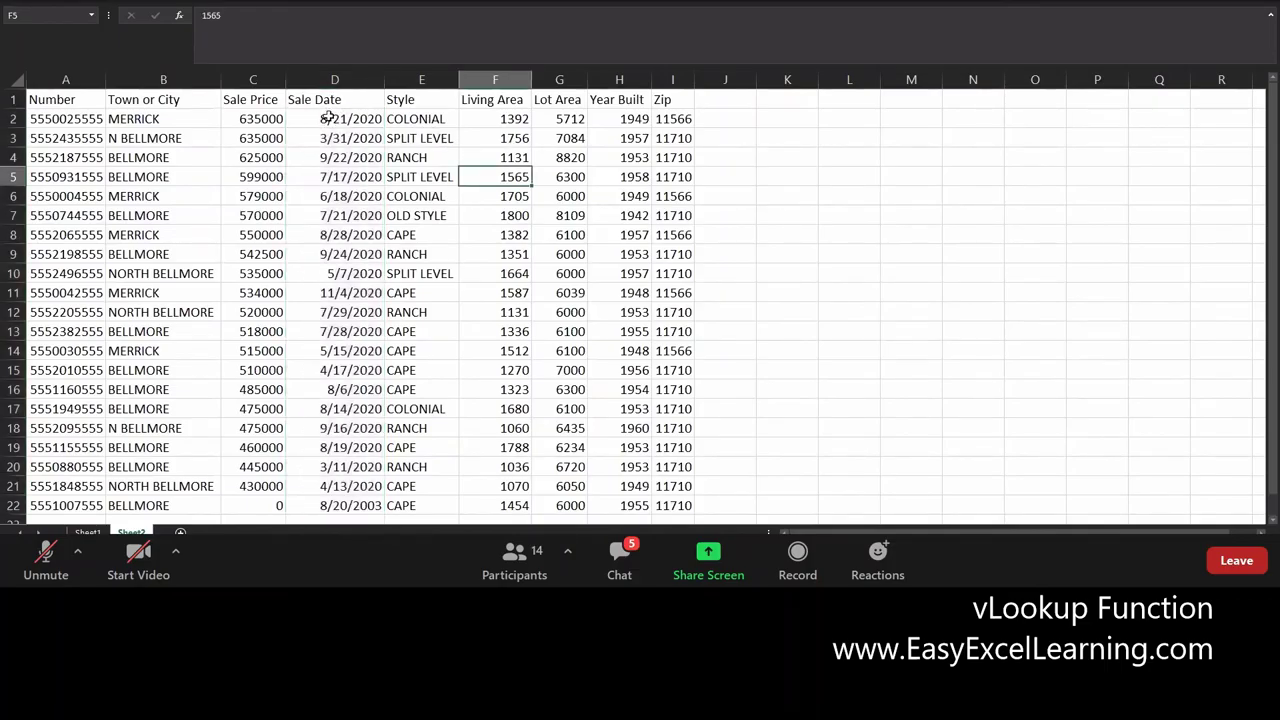
click(322, 119)
key(shift+Down)
key(shift+Down)
key(shift+Down)
click(347, 116)
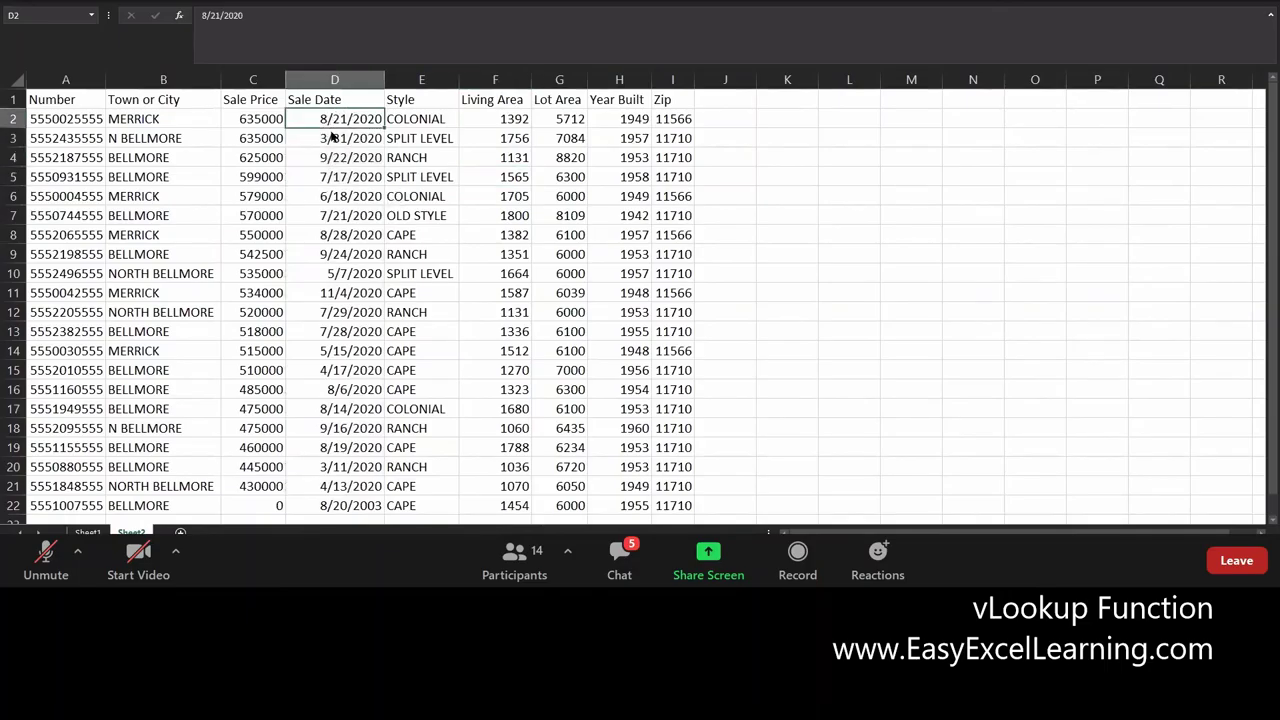
click(336, 134)
click(338, 114)
drag(340, 114, 343, 510)
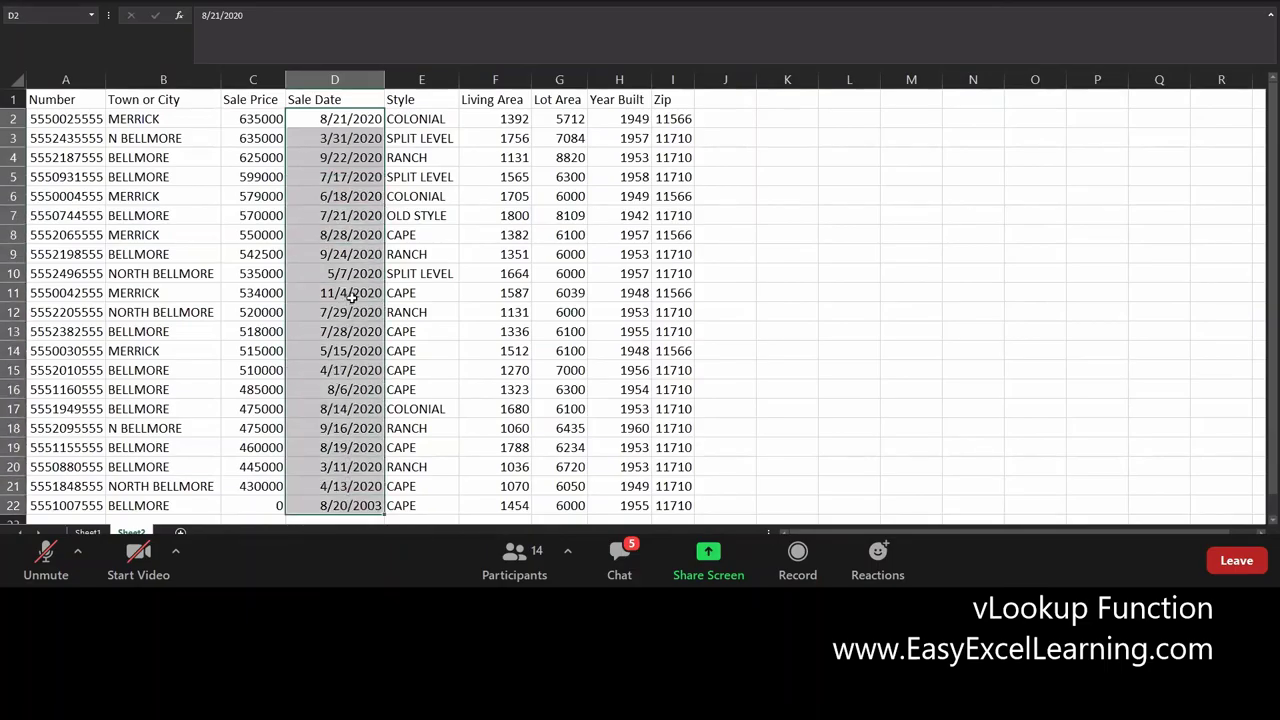
click(327, 77)
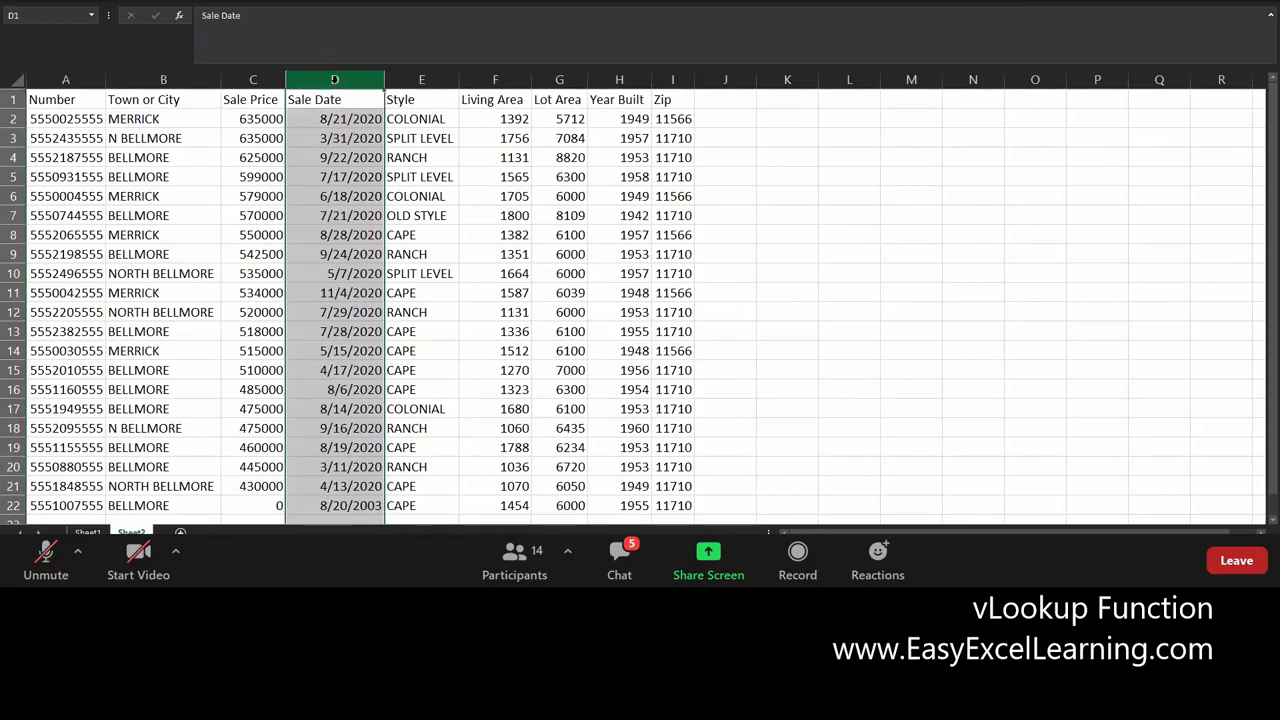
scroll(343, 251, down, 10)
scroll(347, 254, up, 10)
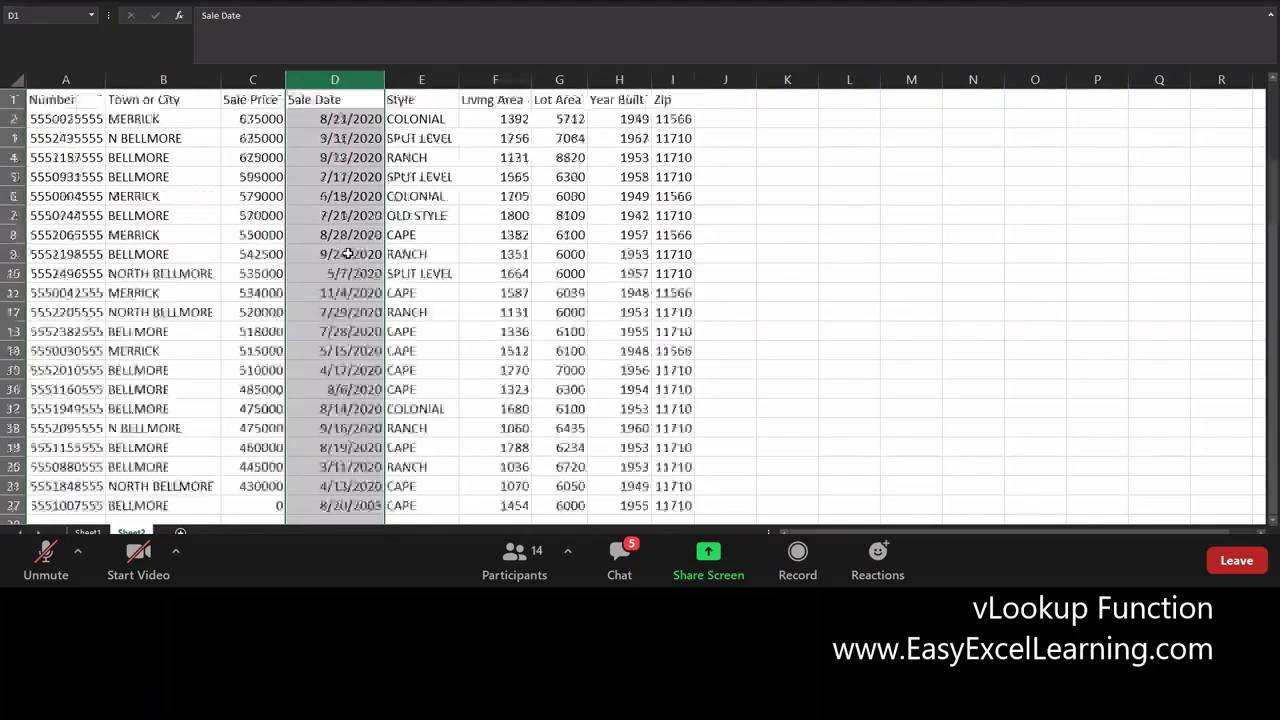
click(334, 118)
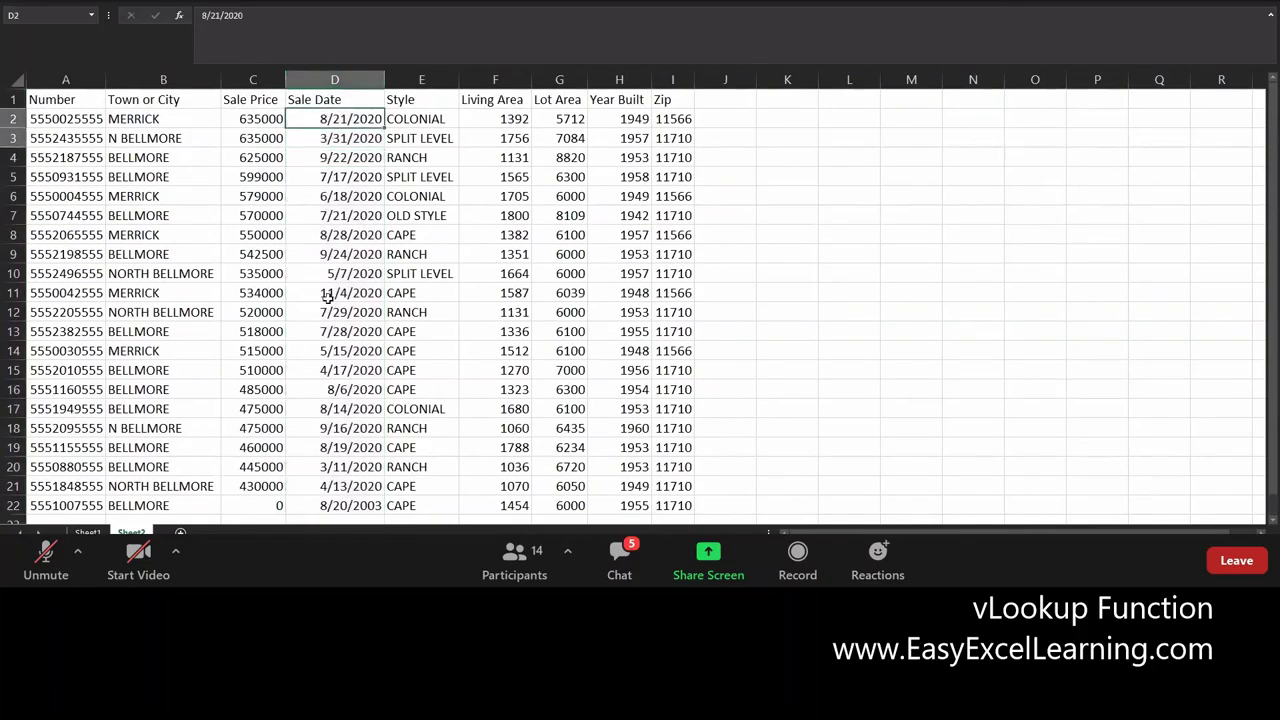
drag(327, 297, 332, 498)
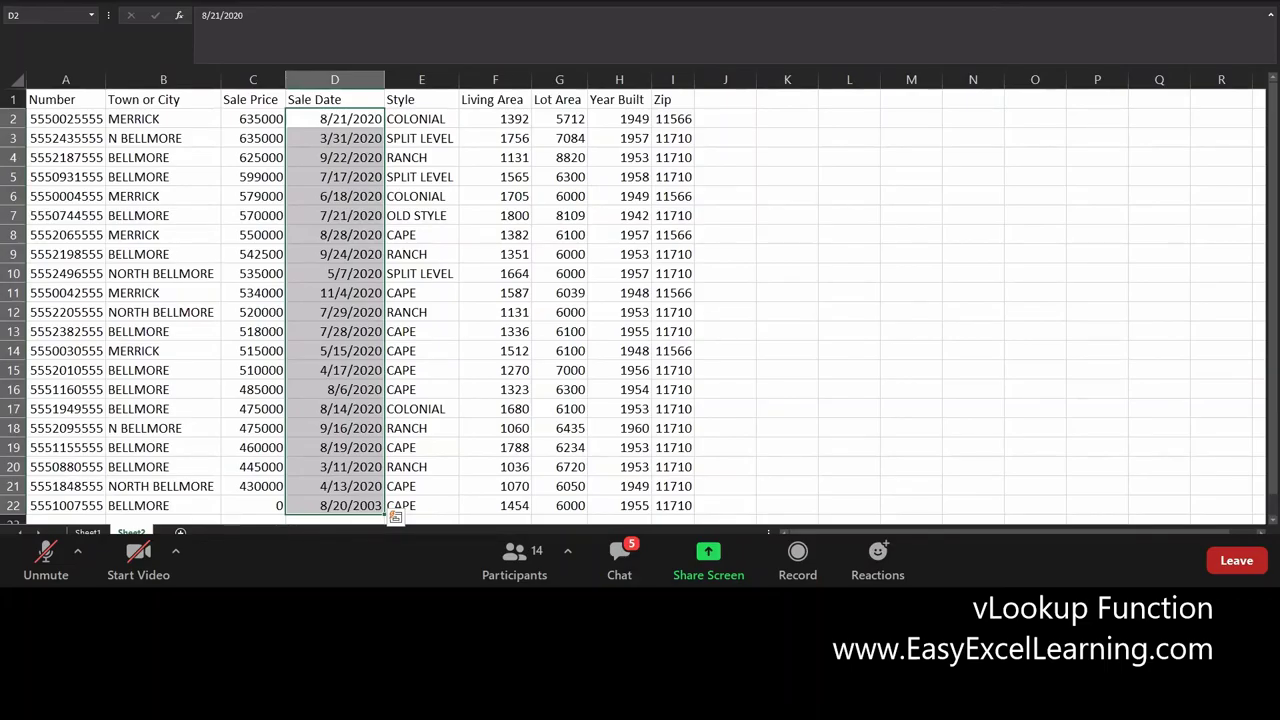
key(alt+h)
key(n)
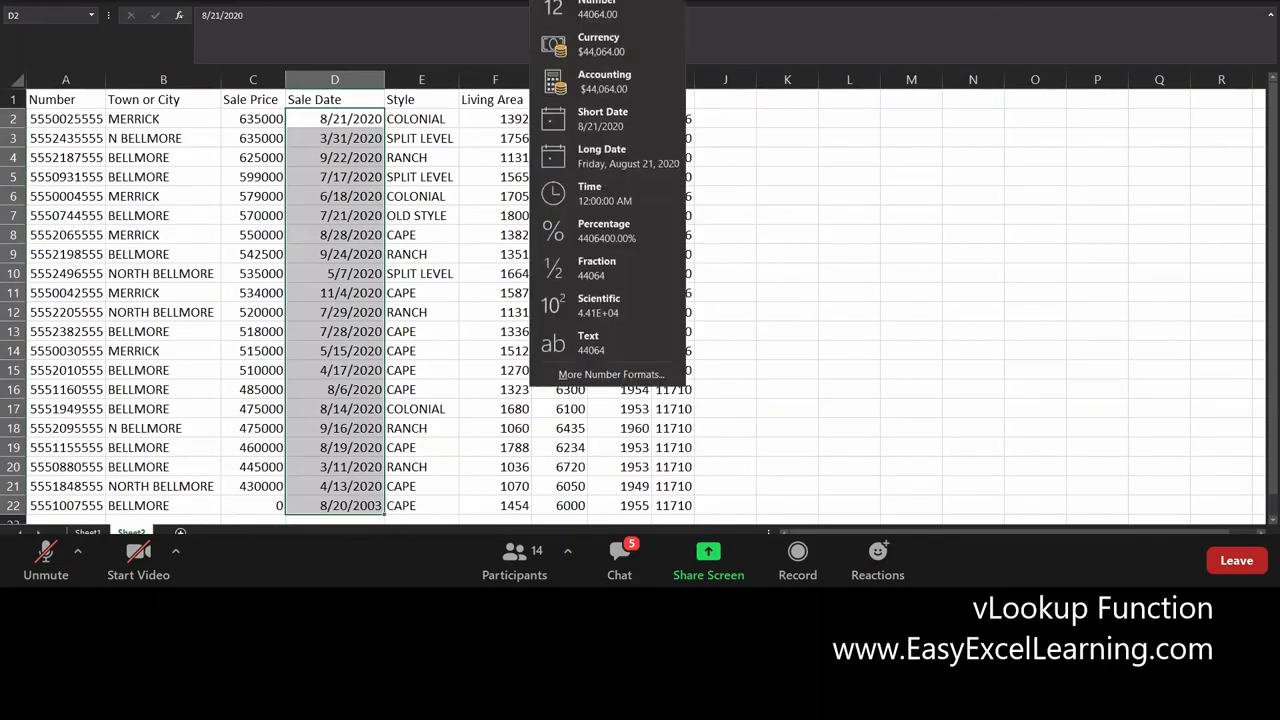
click(598, 126)
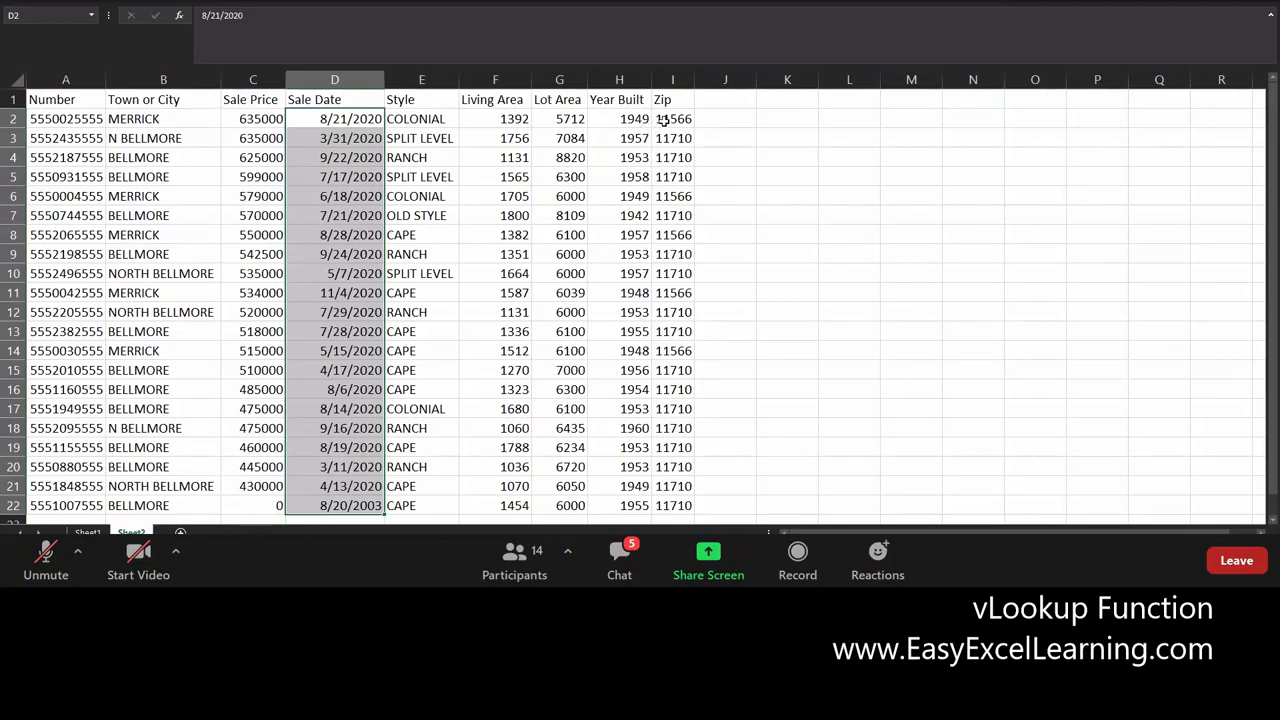
drag(663, 119, 670, 273)
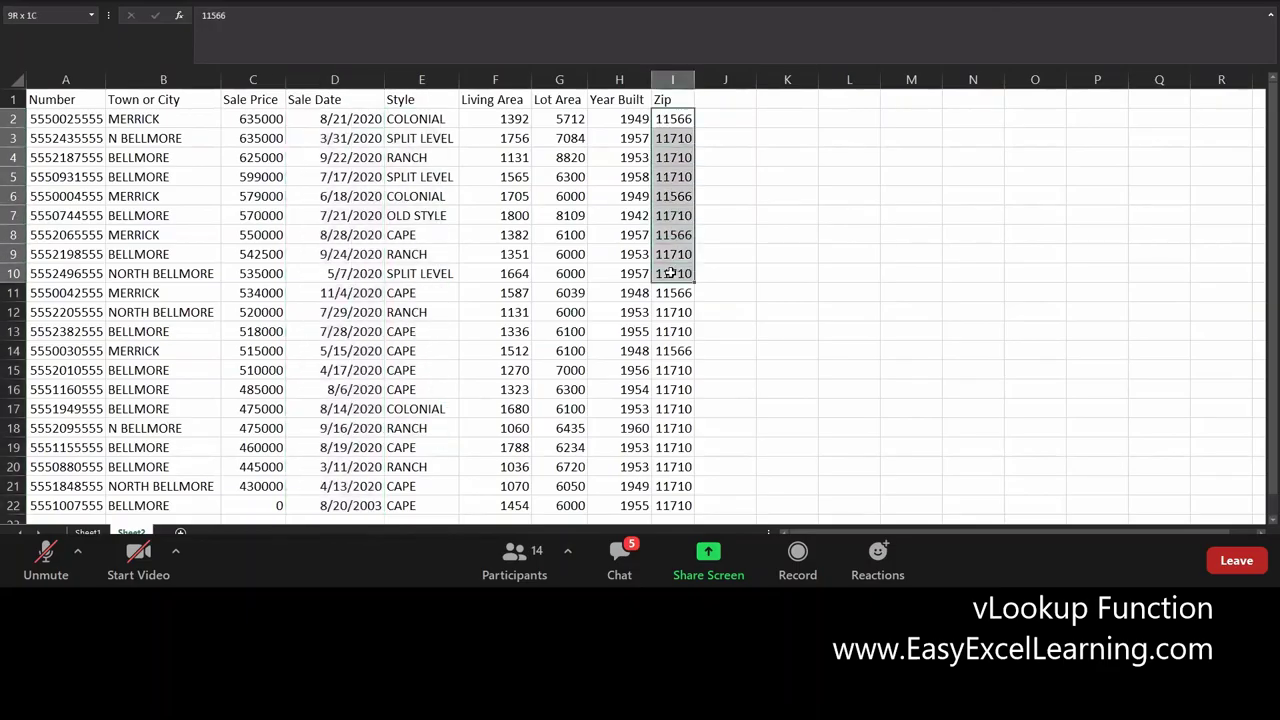
drag(160, 140, 163, 312)
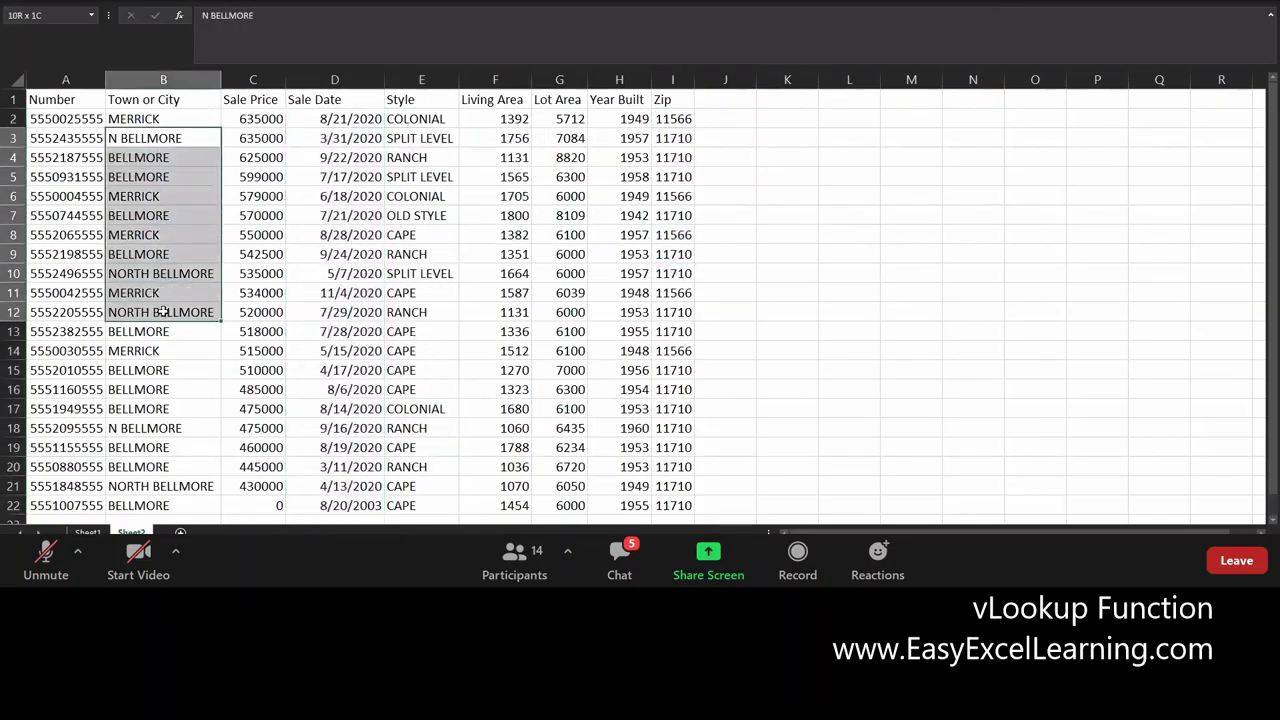
drag(634, 138, 637, 276)
click(636, 276)
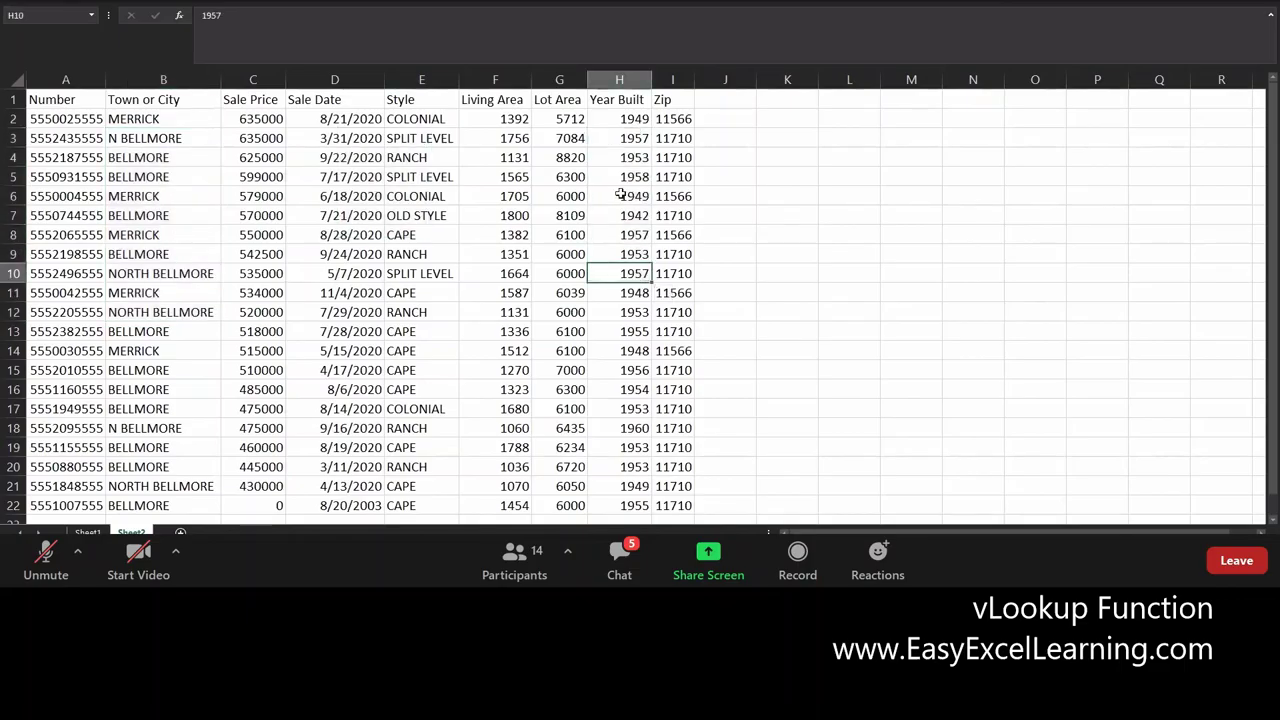
click(620, 119)
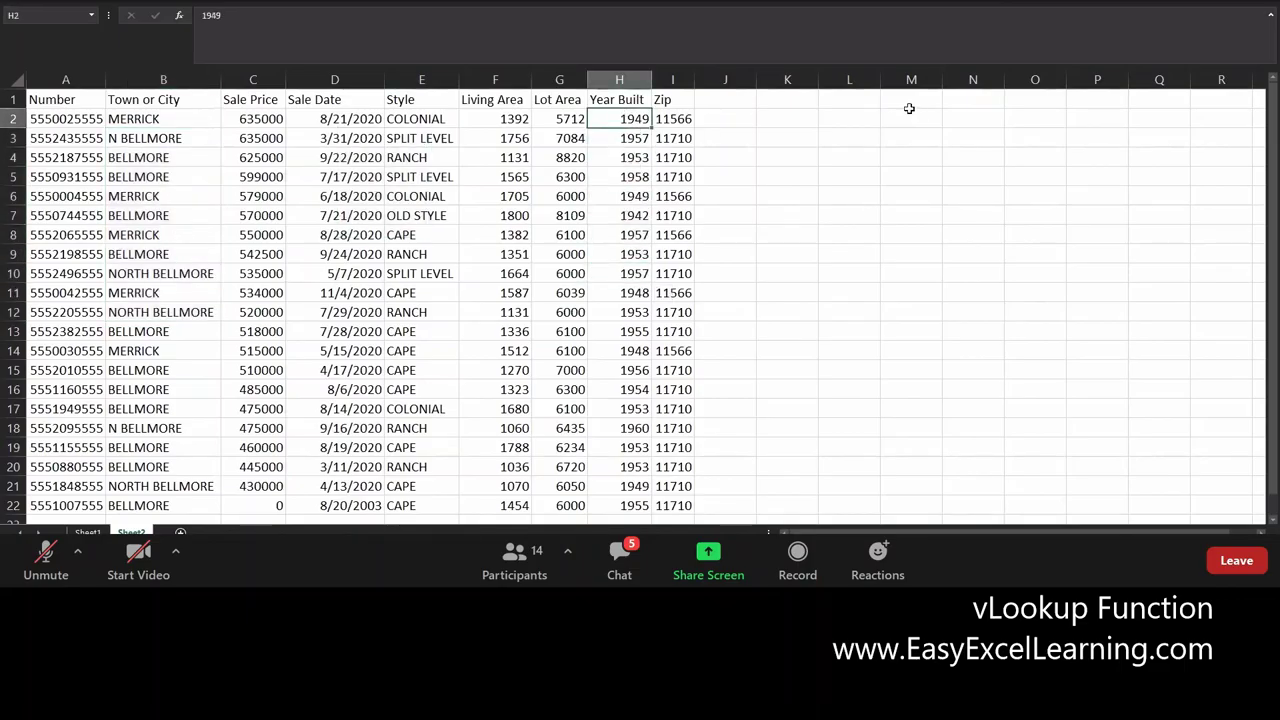
click(728, 98)
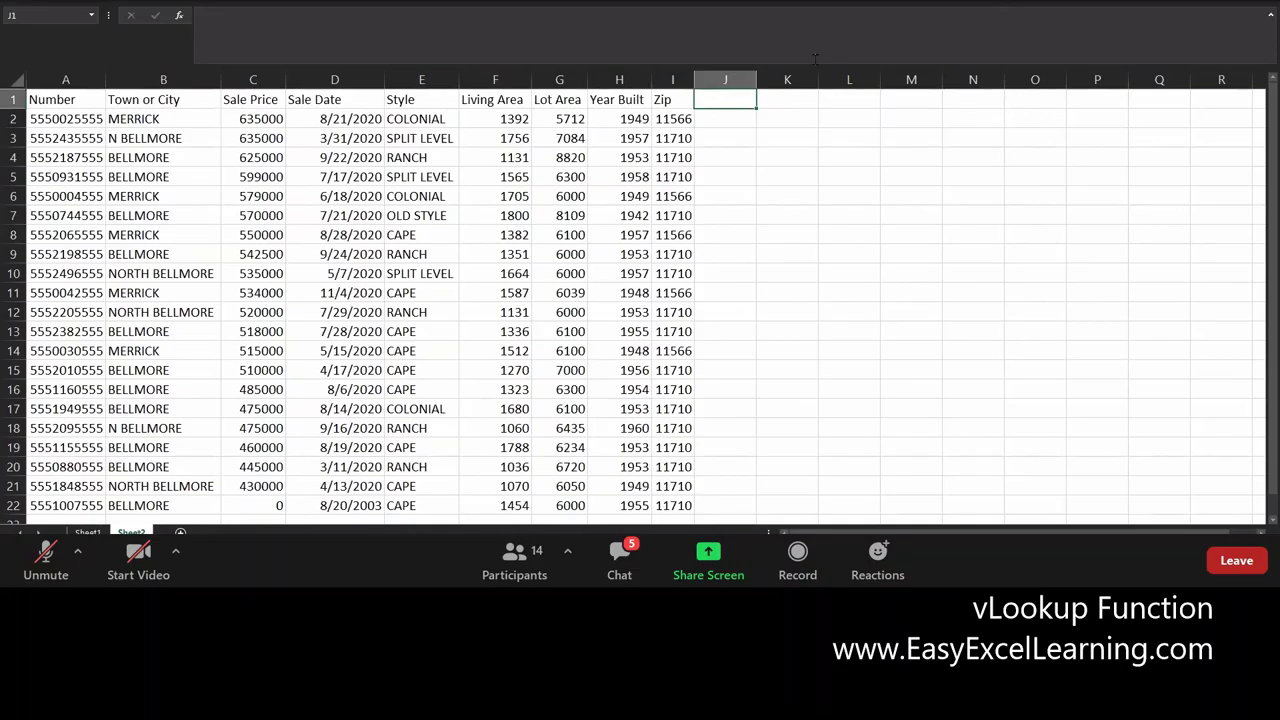
drag(756, 79, 800, 79)
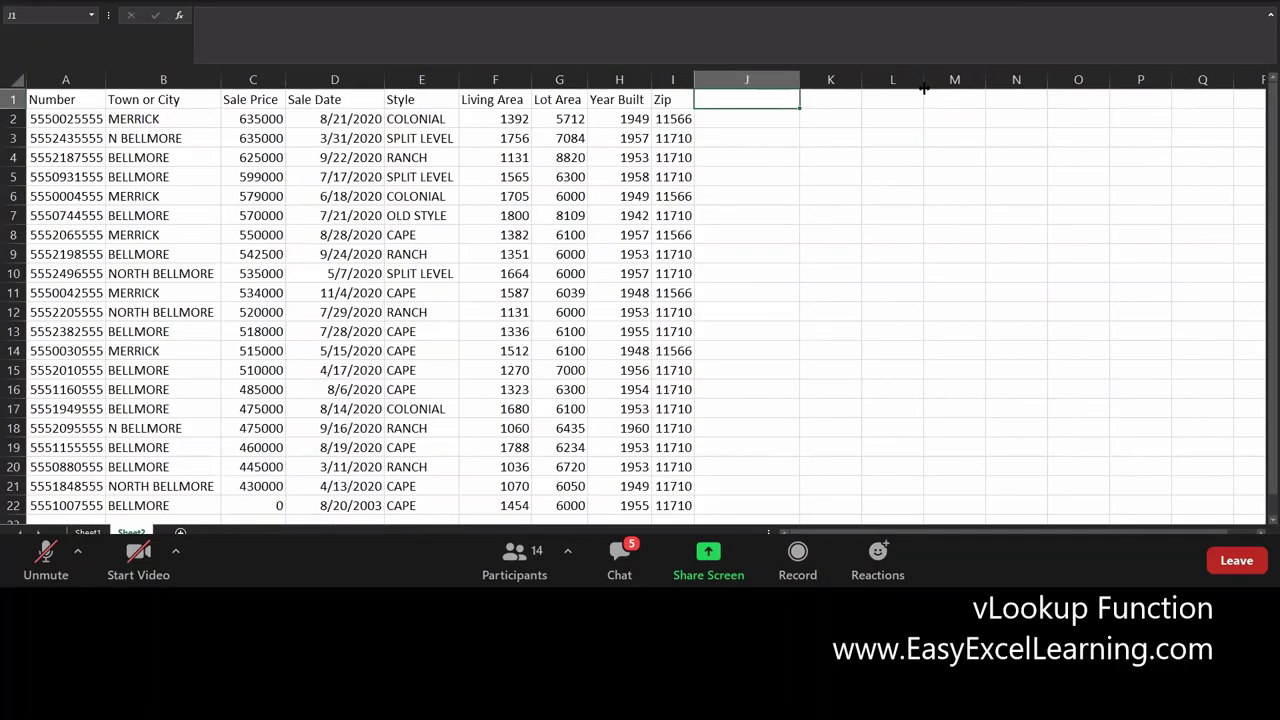
Enter 'Age of House' as the heading in cell J1
text(A)
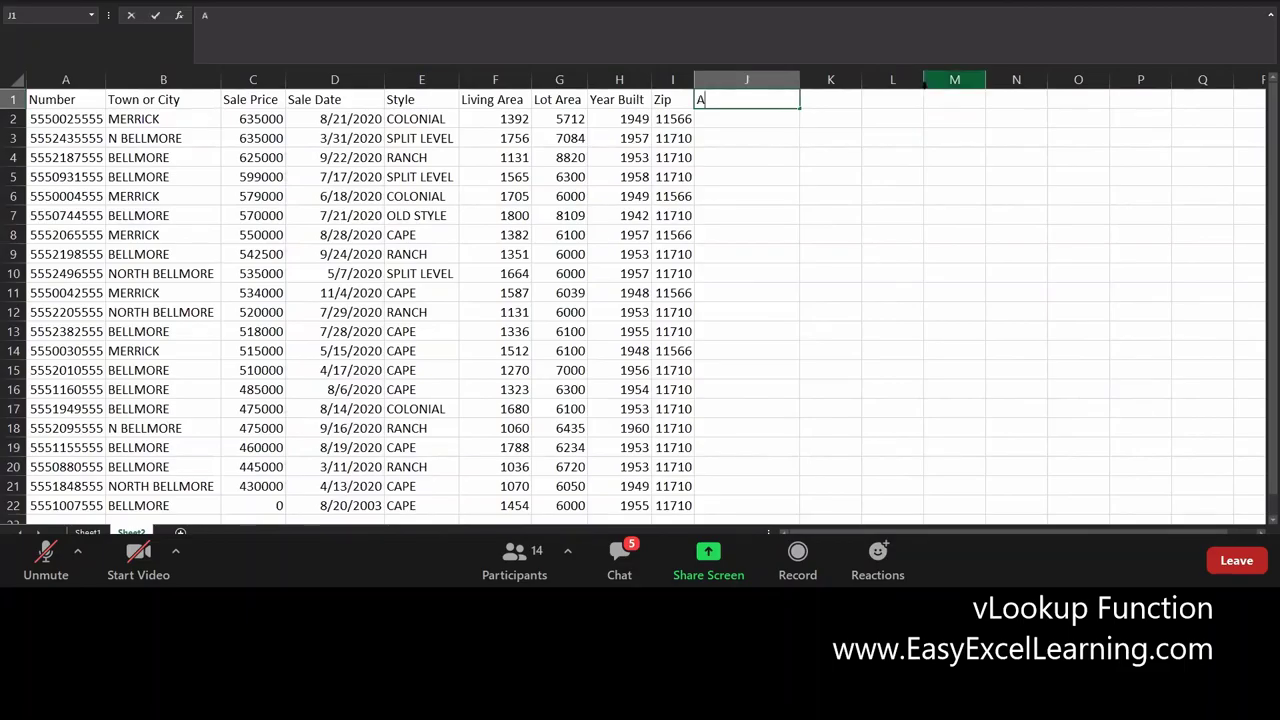
text(ge of House)
key(Tab)
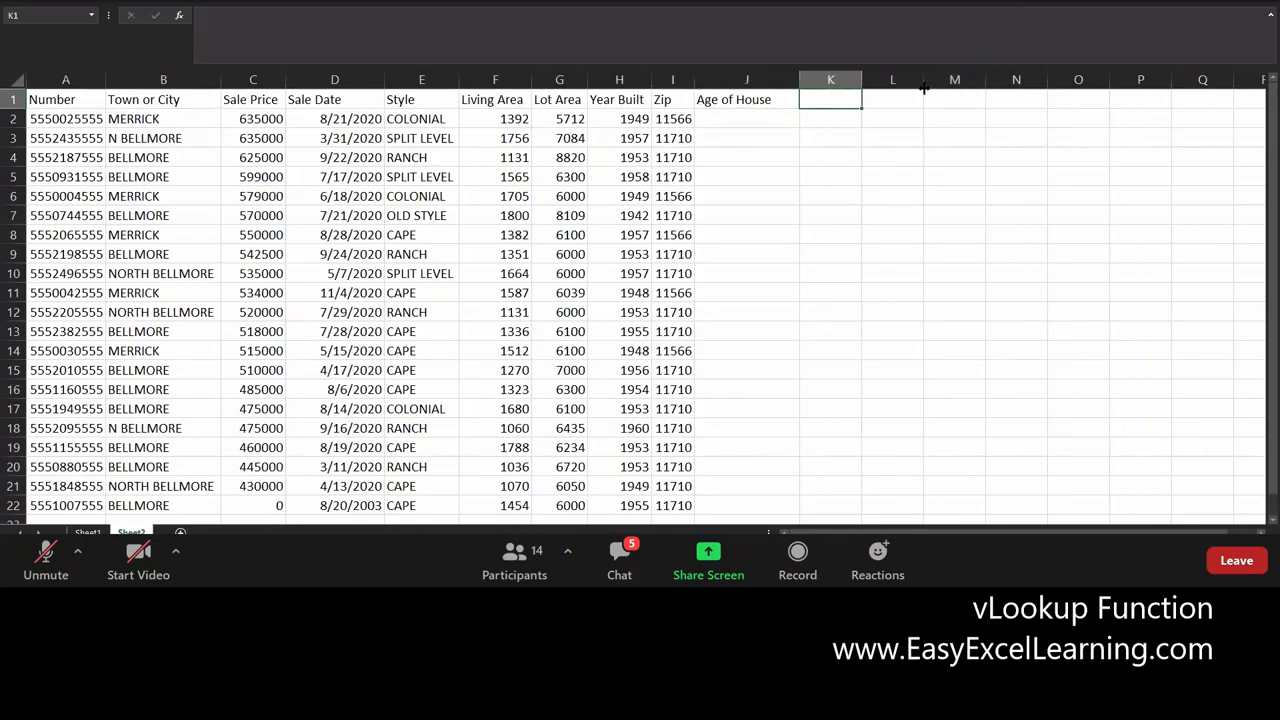
key(Left)
key(Down)
key(Down)
key(Down)
key(Down)
key(Down)
key(Down)
key(Down)
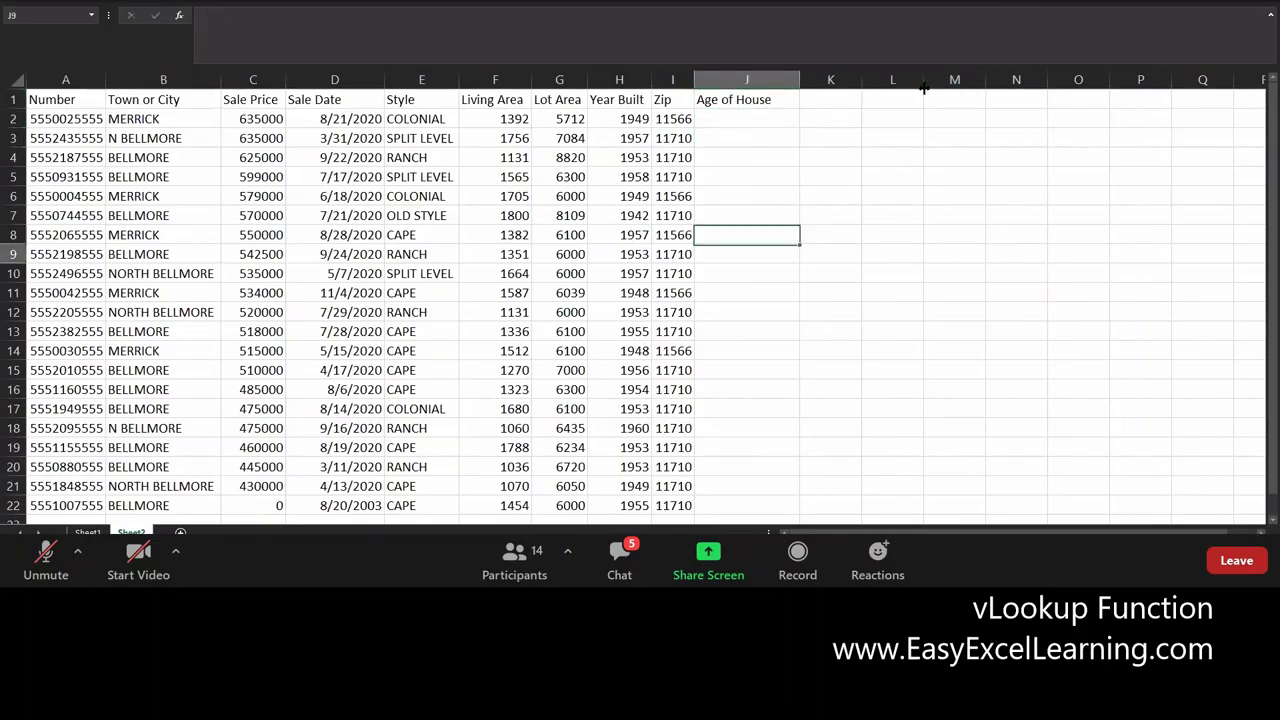
key(Down)
key(Down)
key(Down)
key(Down)
key(Down)
key(Down)
key(Down)
key(Down)
key(Down)
key(Down)
key(Down)
key(Down)
key(Down)
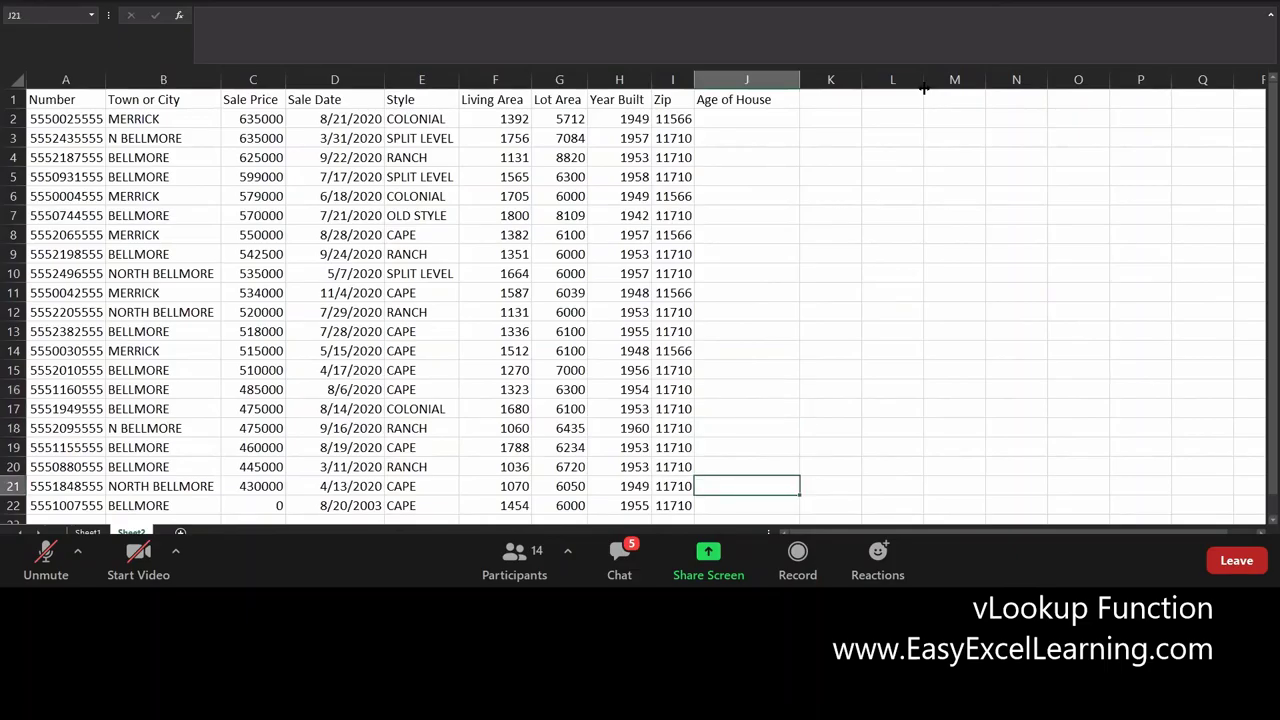
Browse down the Year Built values in column H and return to row 2
key(Up)
key(Up)
key(Up)
key(Up)
key(Up)
key(Up)
key(Up)
key(Up)
key(Up)
key(Up)
key(Up)
key(Up)
key(Up)
key(Up)
key(Up)
key(Up)
key(Up)
key(Up)
key(Up)
key(Up)
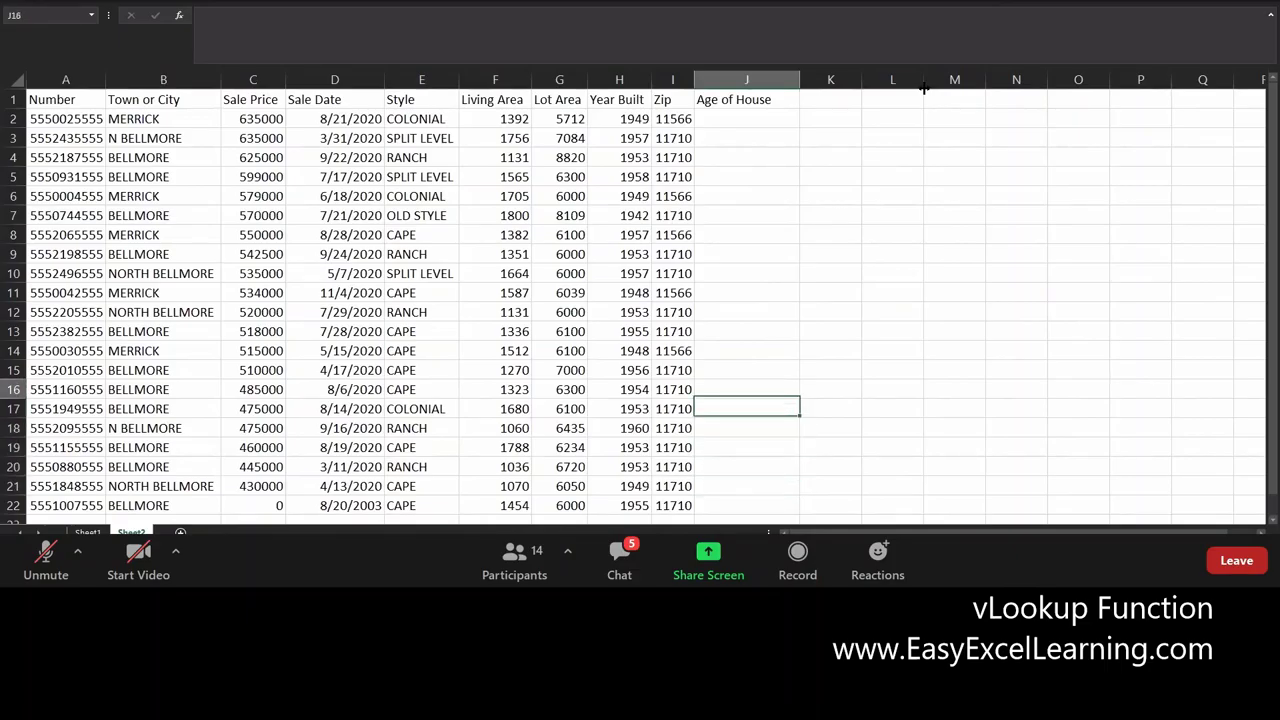
key(Down)
key(Left)
key(Left)
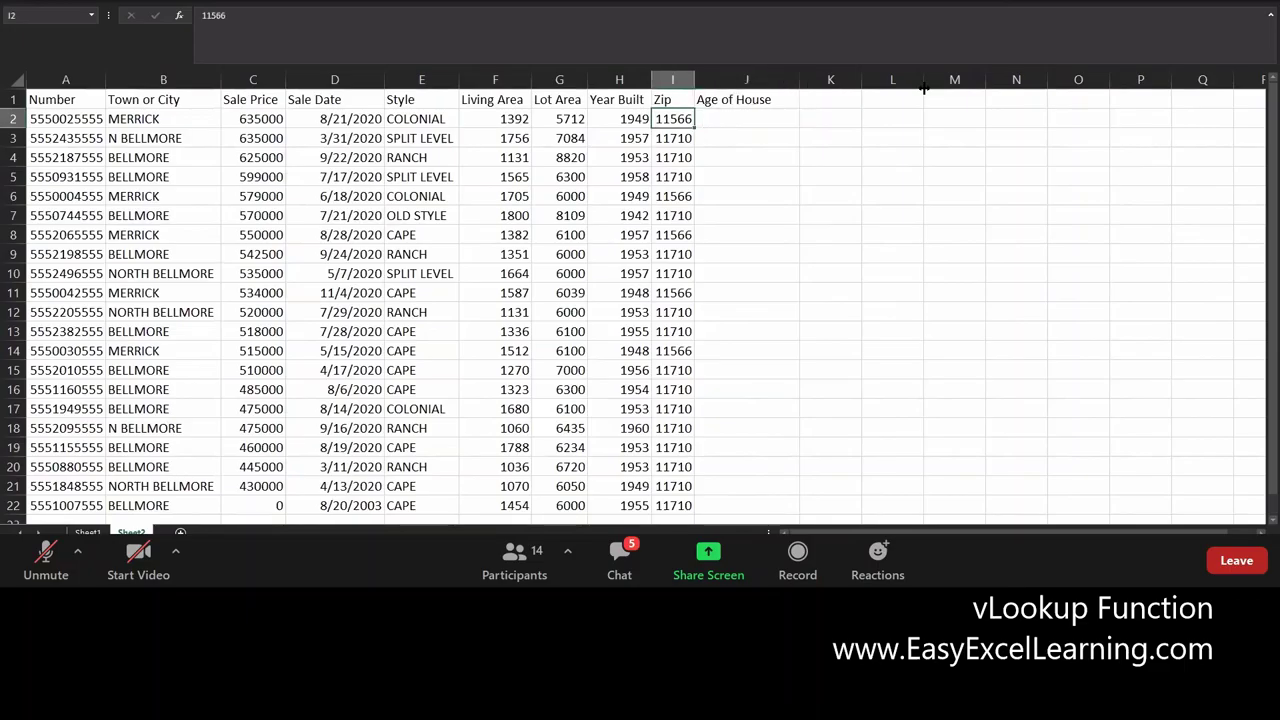
key(Down)
key(Down)
key(Down)
key(Down)
key(Down)
key(Down)
key(Down)
key(Down)
key(Down)
key(Down)
key(Down)
key(Down)
key(Down)
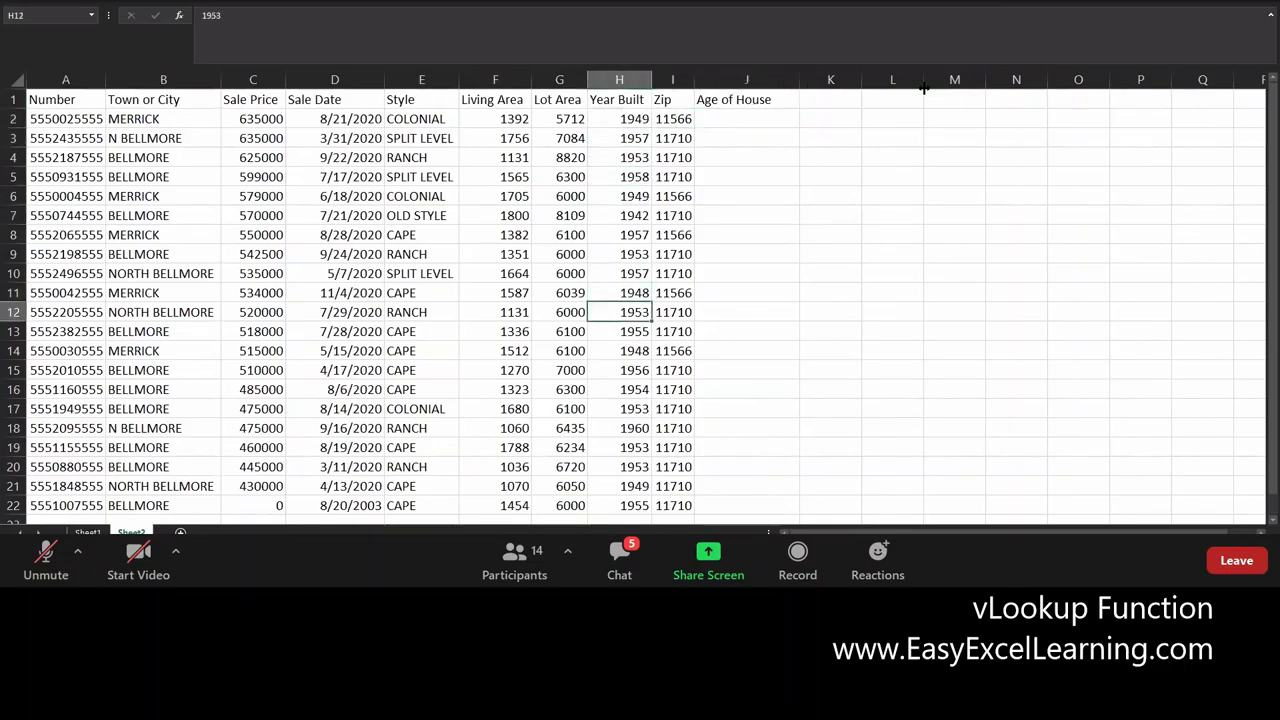
key(Down)
key(Down)
key(Down)
key(Down)
key(Down)
key(Down)
key(Down)
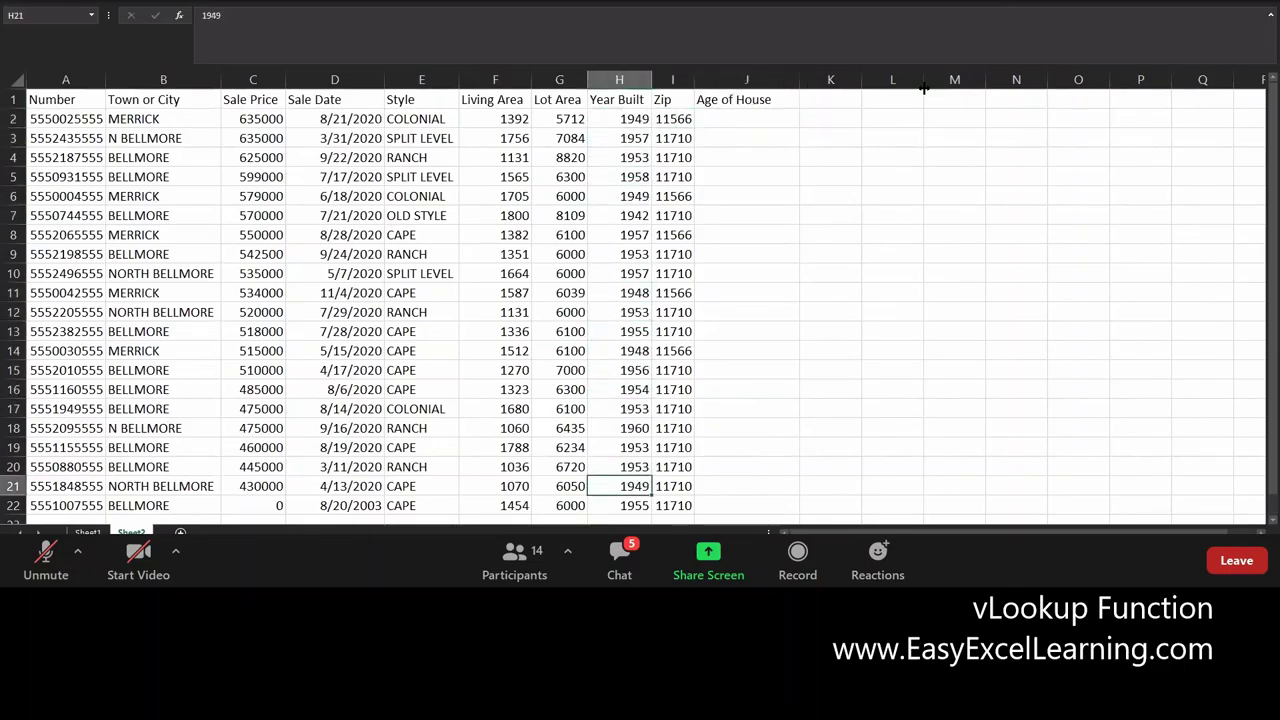
key(Up)
key(Up)
key(Up)
key(Up)
key(Up)
key(Up)
key(Up)
key(Up)
key(Up)
key(Up)
key(Up)
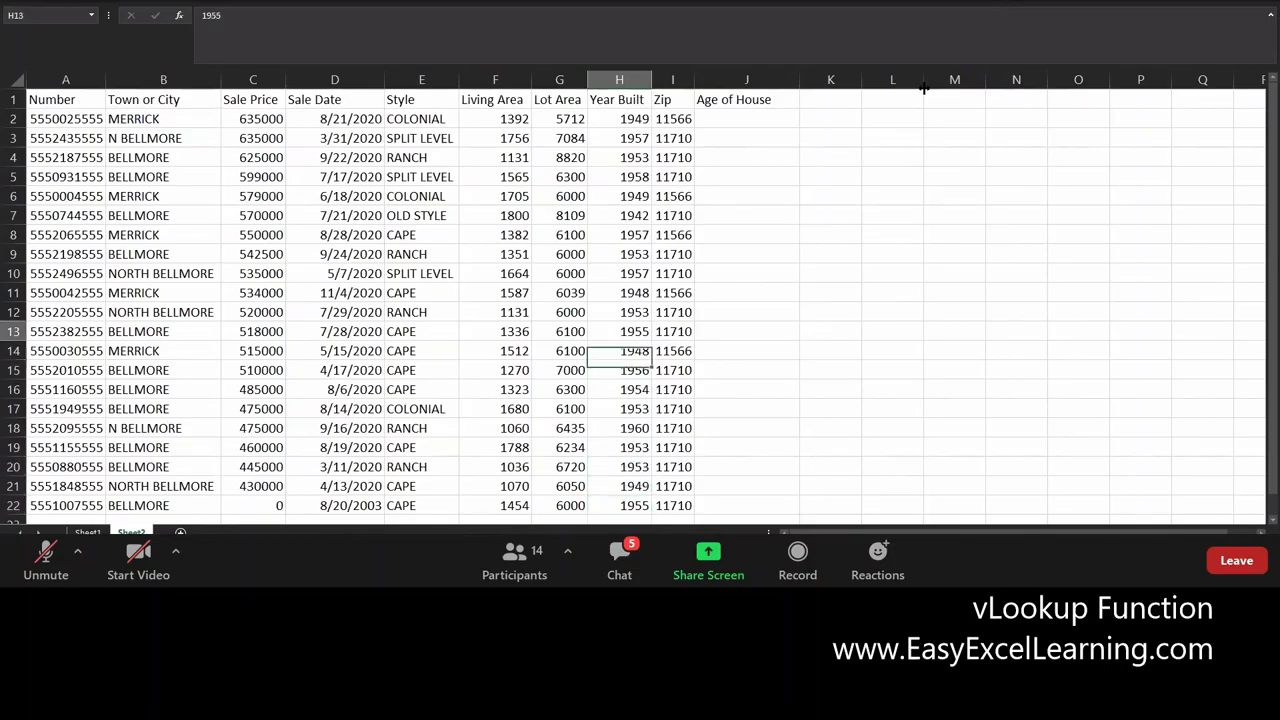
key(Down)
key(Down)
key(Up)
key(Up)
key(Up)
key(Up)
key(Up)
key(Up)
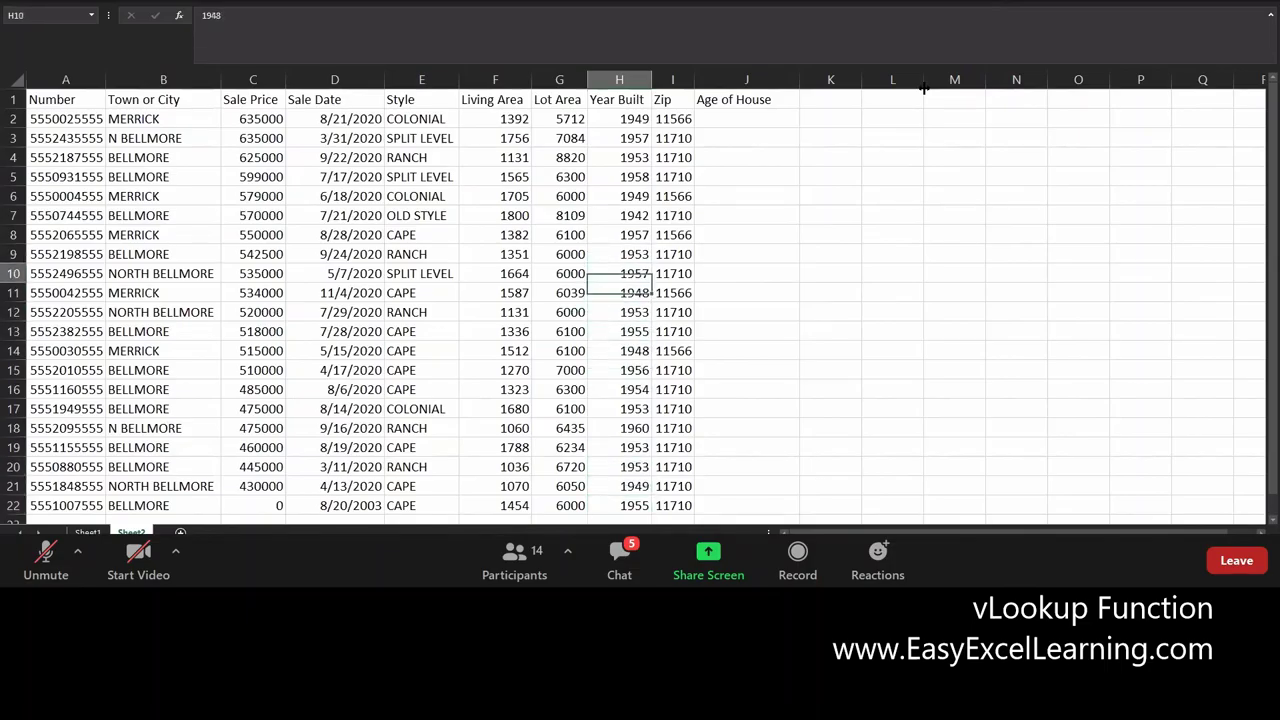
key(Up)
key(Up)
key(Up)
key(Up)
key(Up)
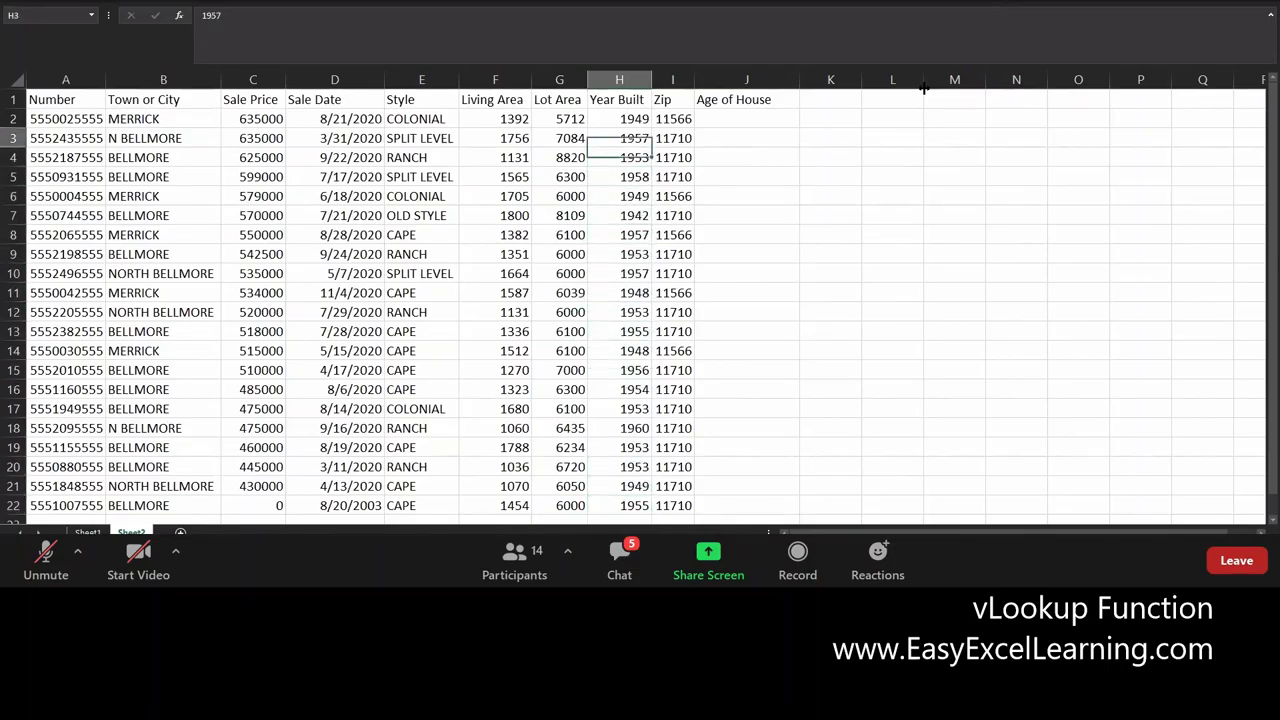
key(Right)
key(Right)
key(Right)
key(Right)
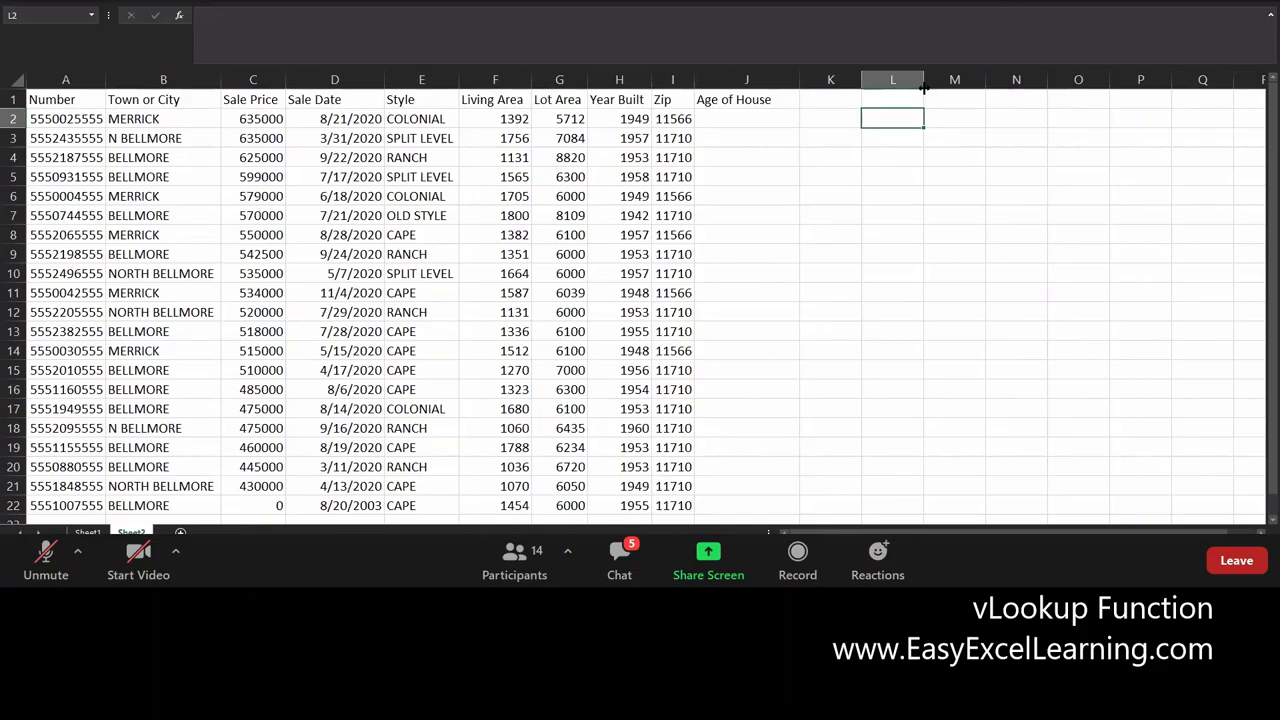
Enter the lookup headers 'Year' in N1 and 'Age of House' in O1
key(Right)
key(Up)
key(Right)
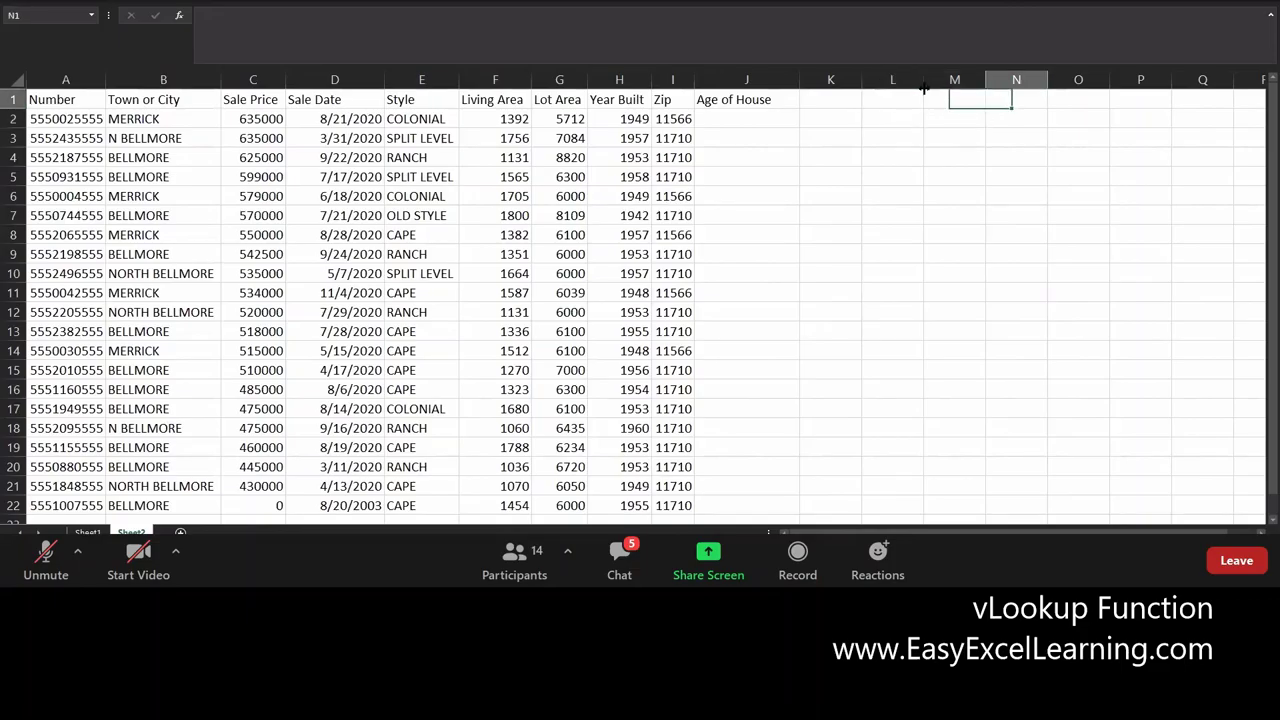
key(Left)
key(Right)
text(Year)
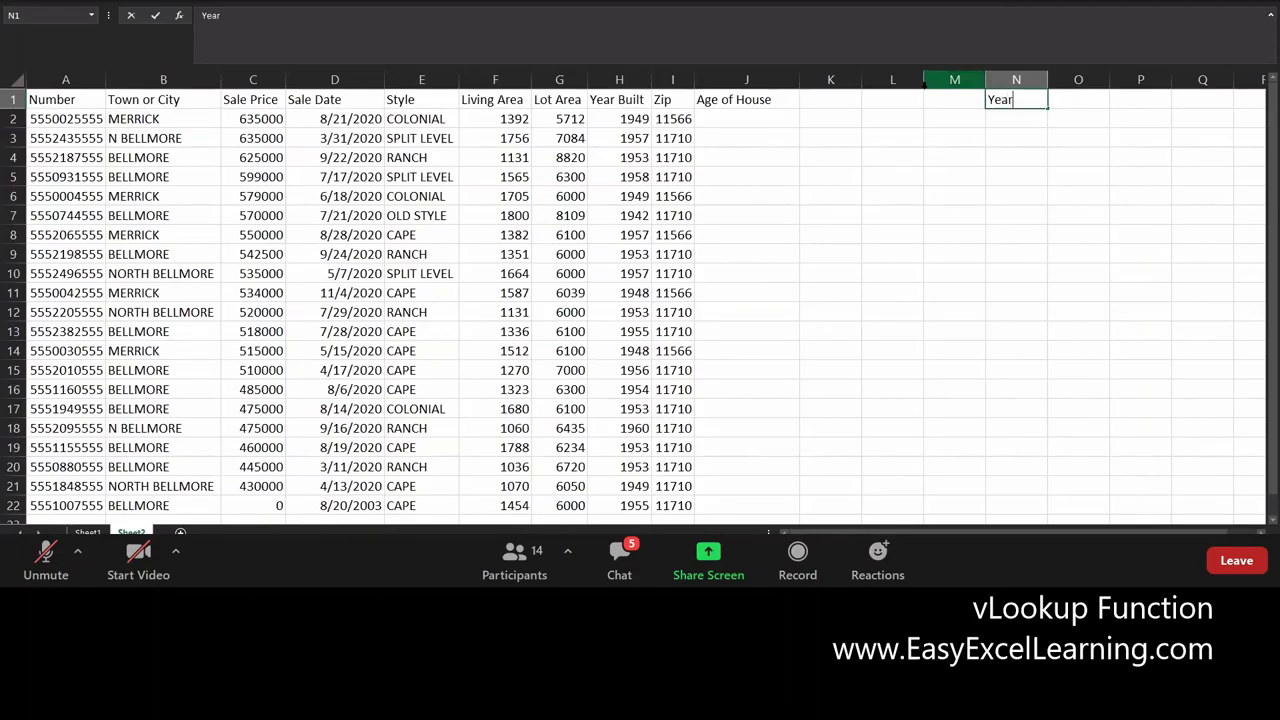
key(Right)
text(Ag)
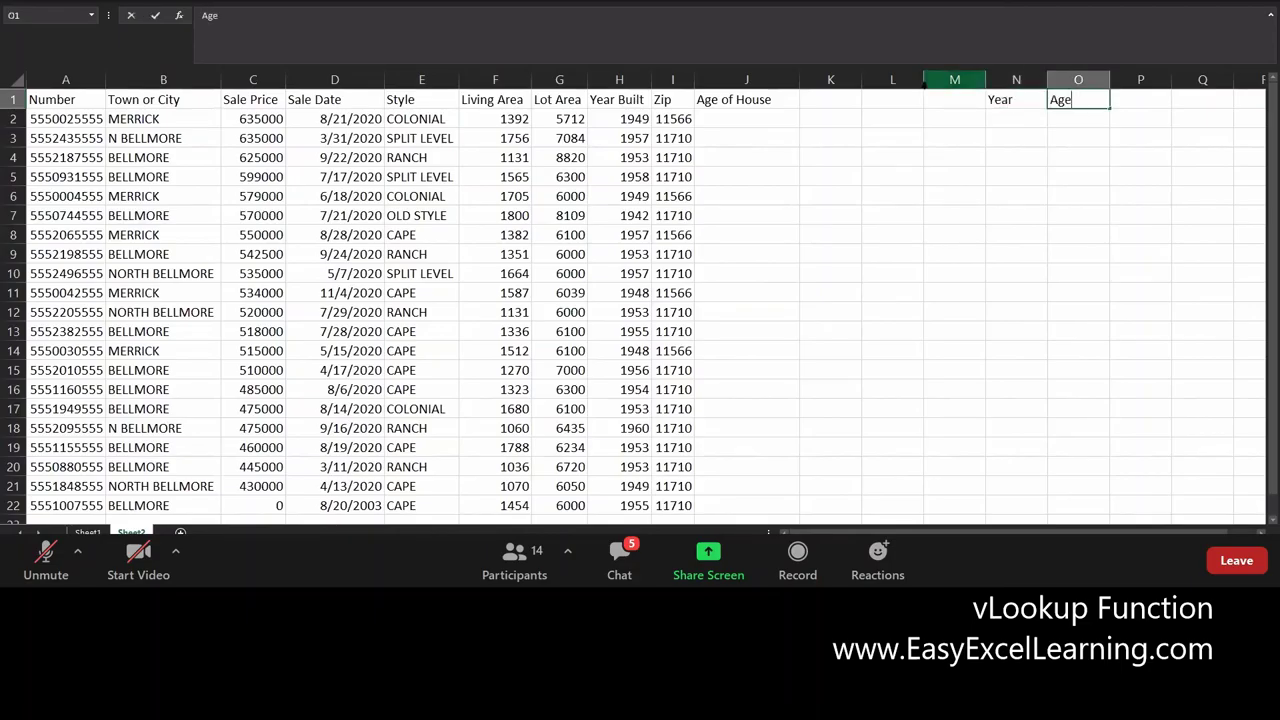
text(e of House)
key(Return)
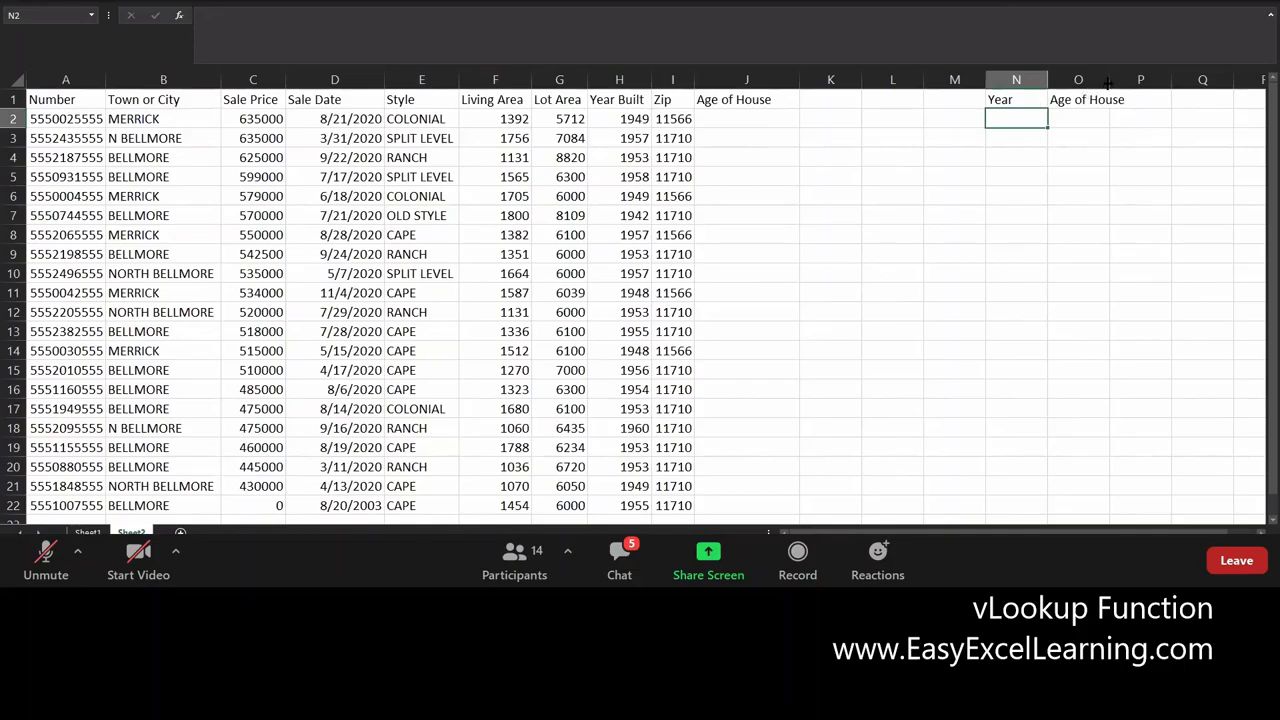
Widen column O to fit its header and type 1930 in cell N2
drag(1110, 80, 1155, 80)
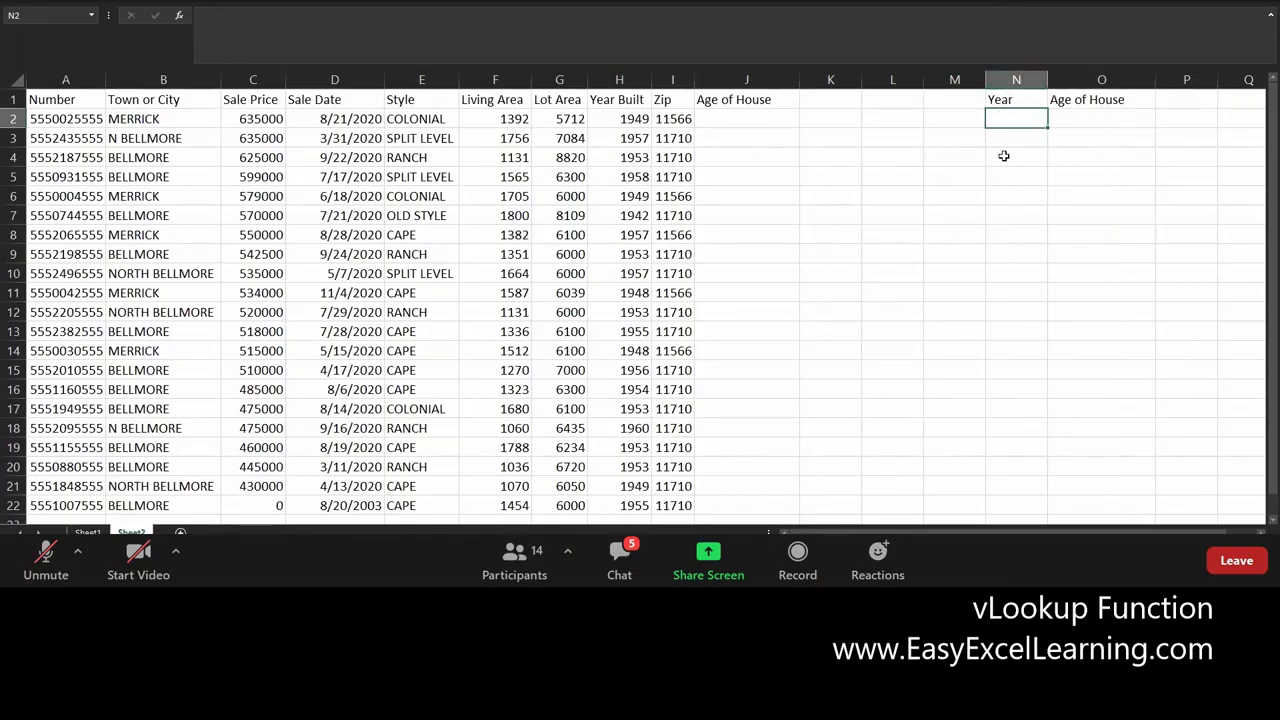
drag(1008, 116, 1012, 337)
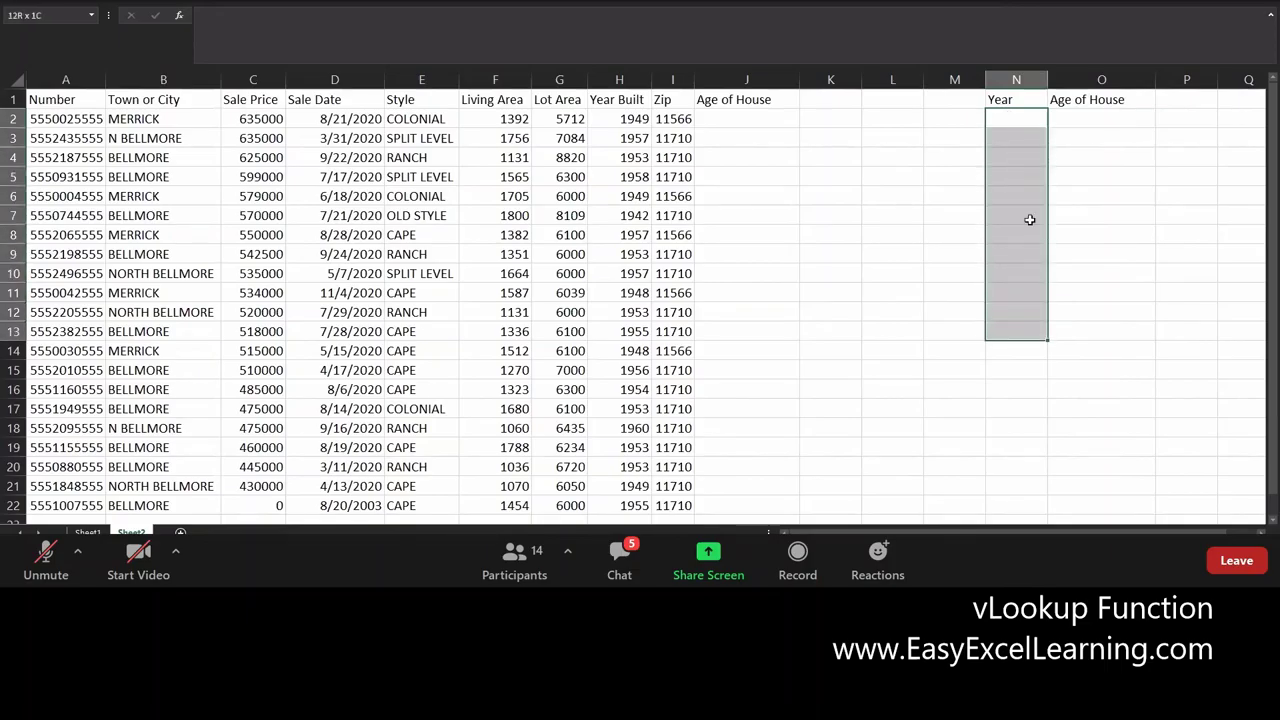
click(1030, 121)
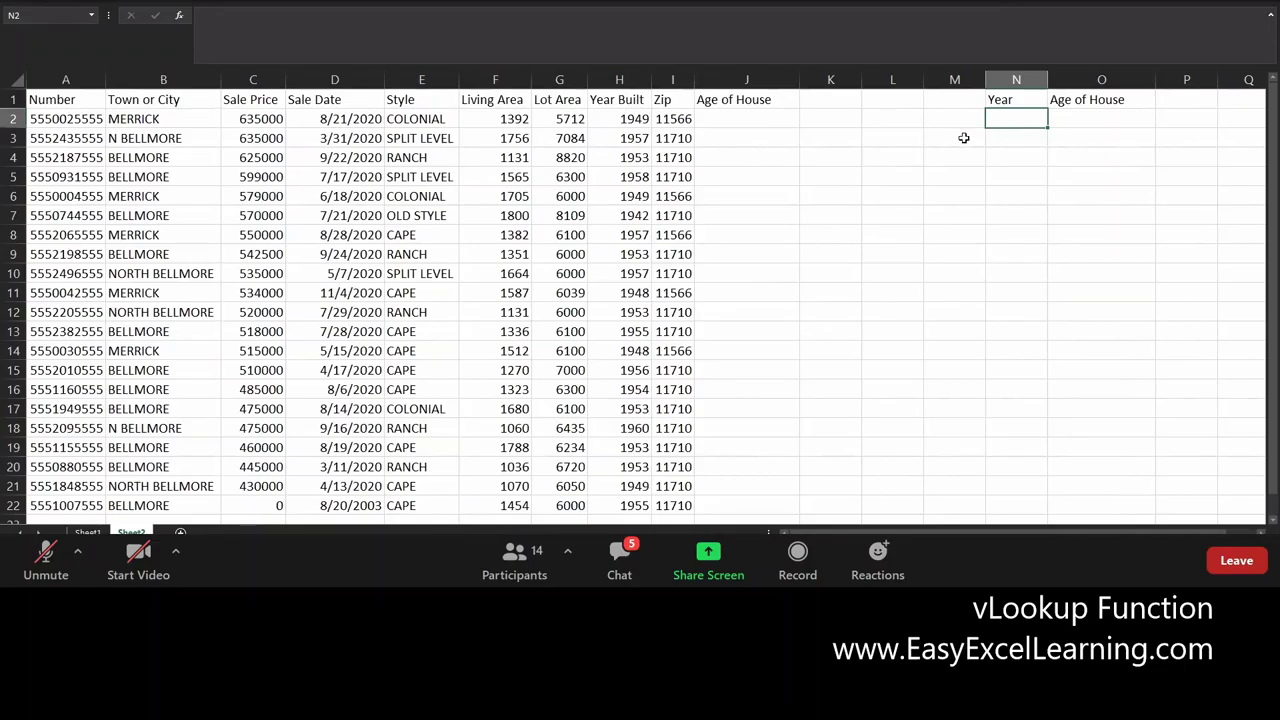
drag(1008, 118, 1006, 245)
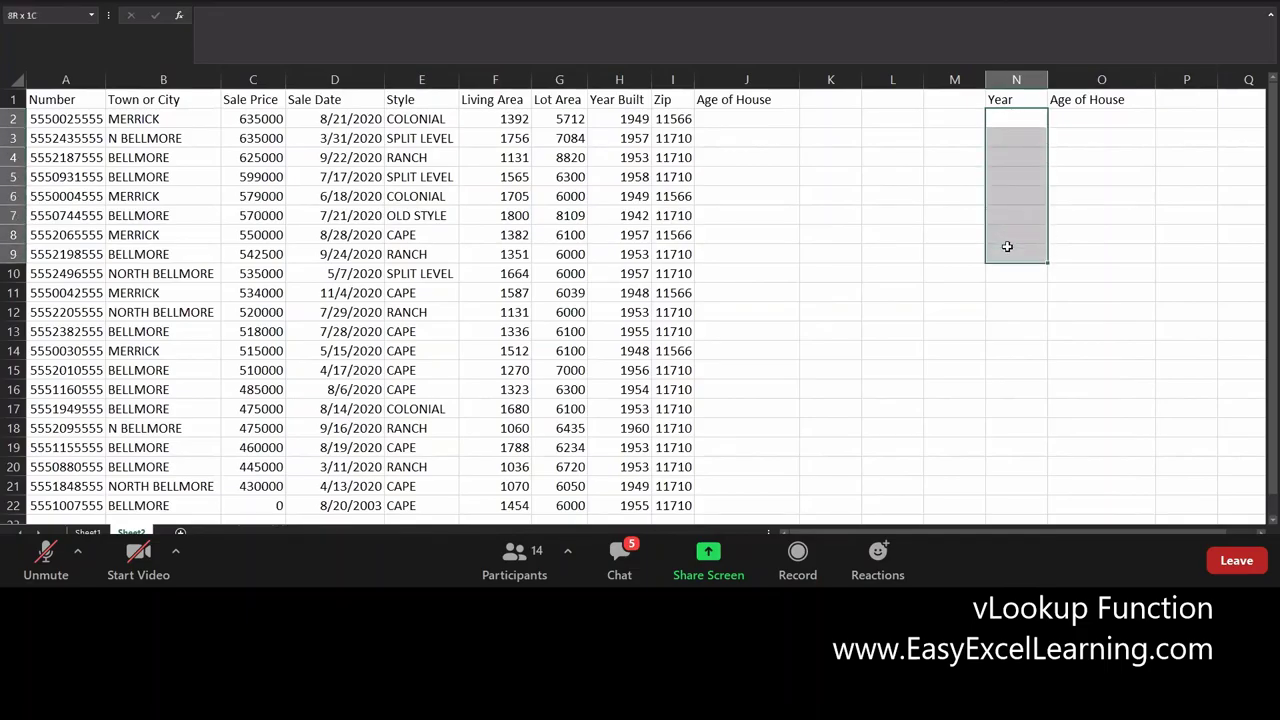
click(1016, 118)
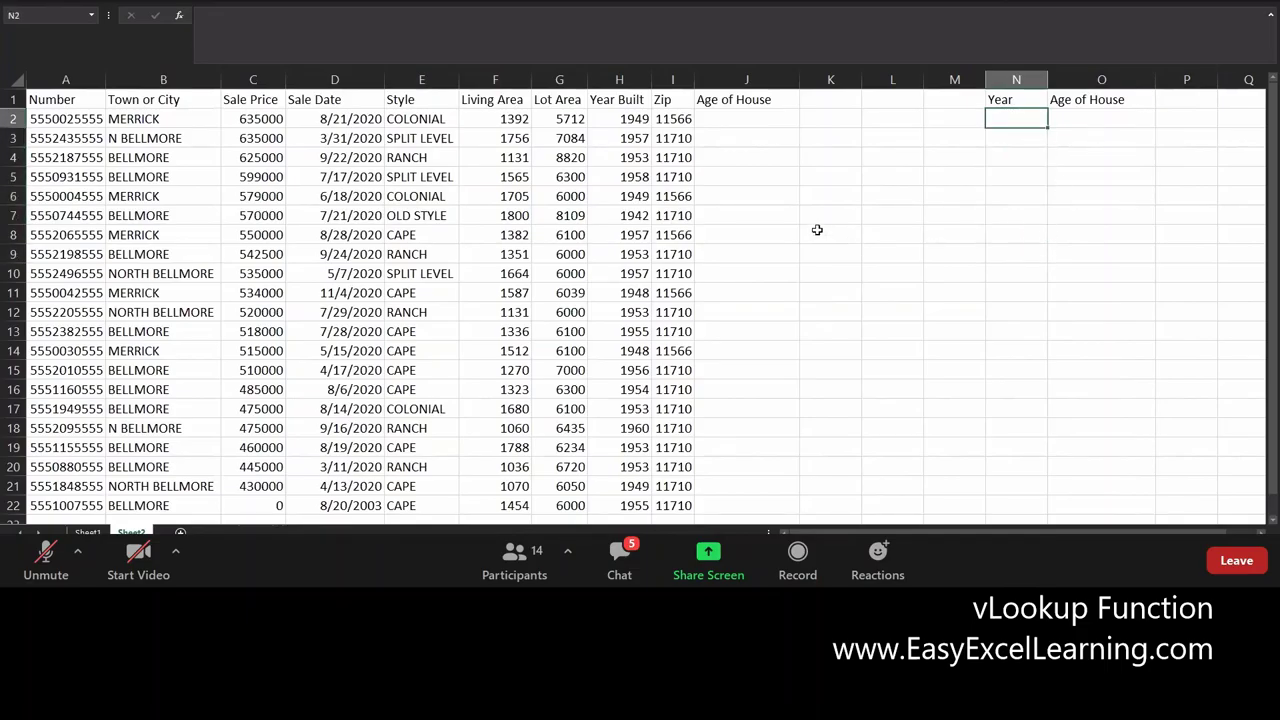
text(1930)
Confirm 1930 in N2, add 1940 and 1960 below it, then go to cell O2
key(Return)
text(1)
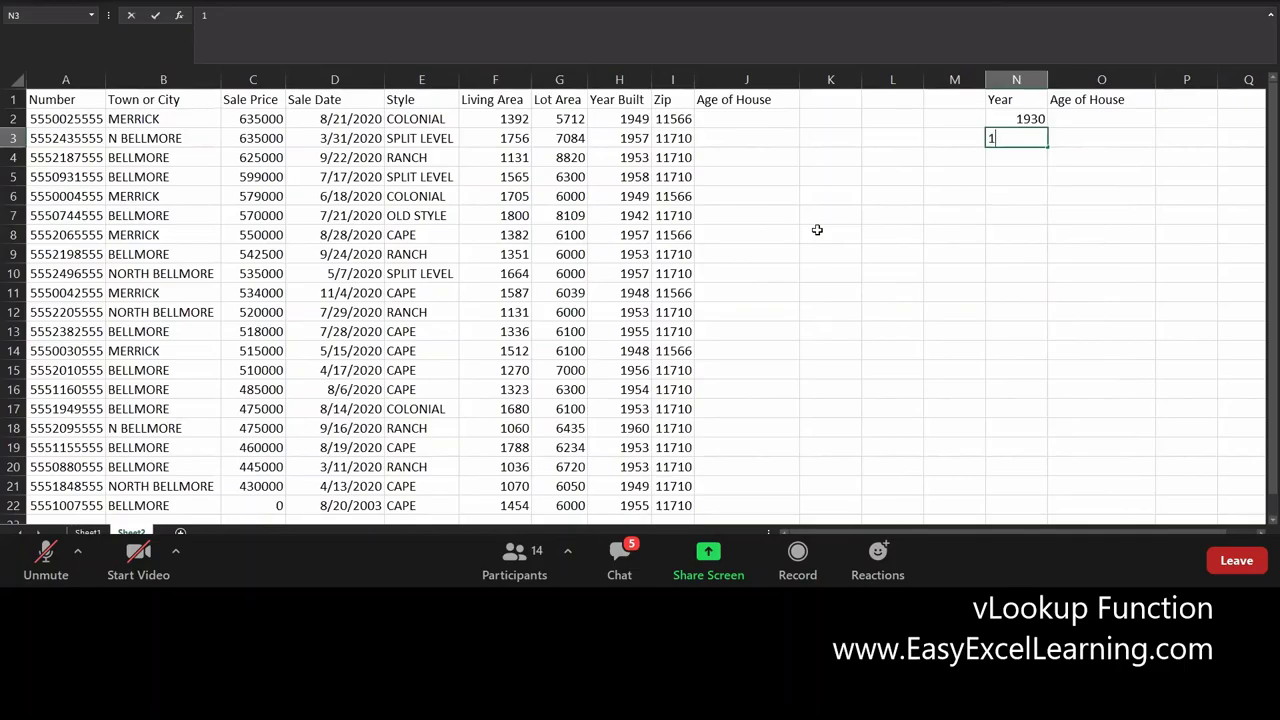
text(940)
key(Return)
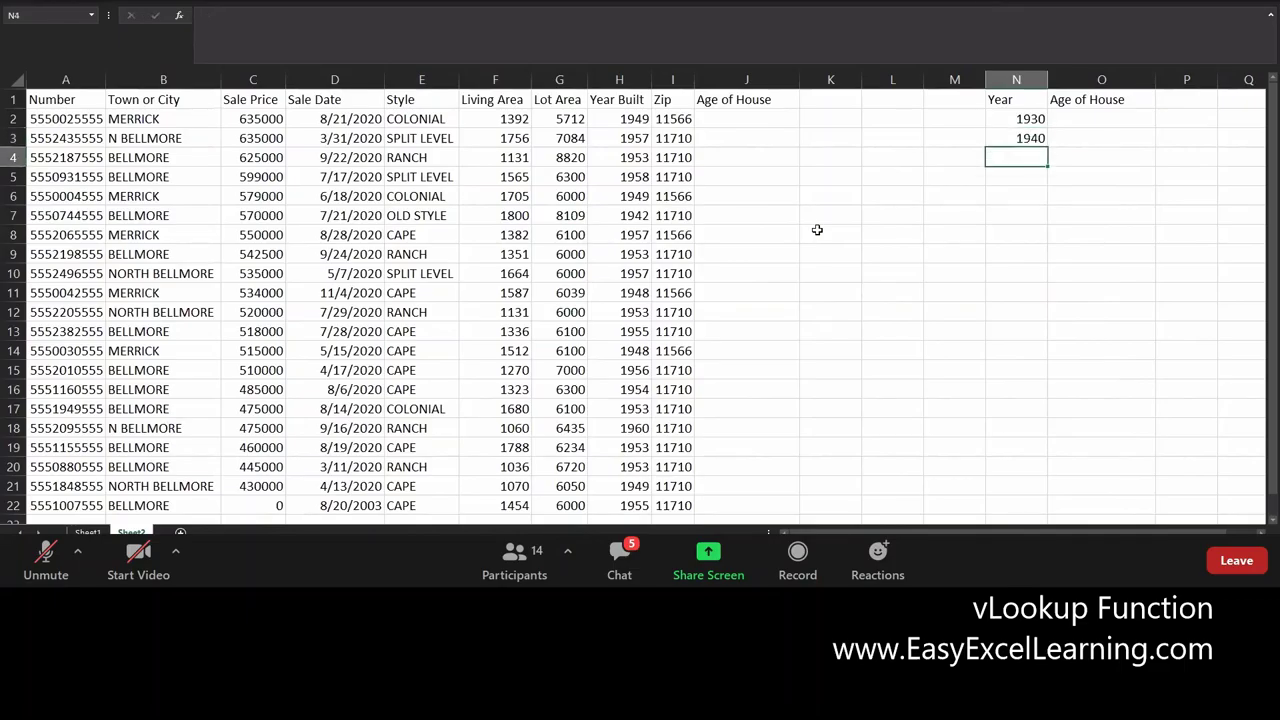
text(1960)
key(Tab)
key(Left)
key(Up)
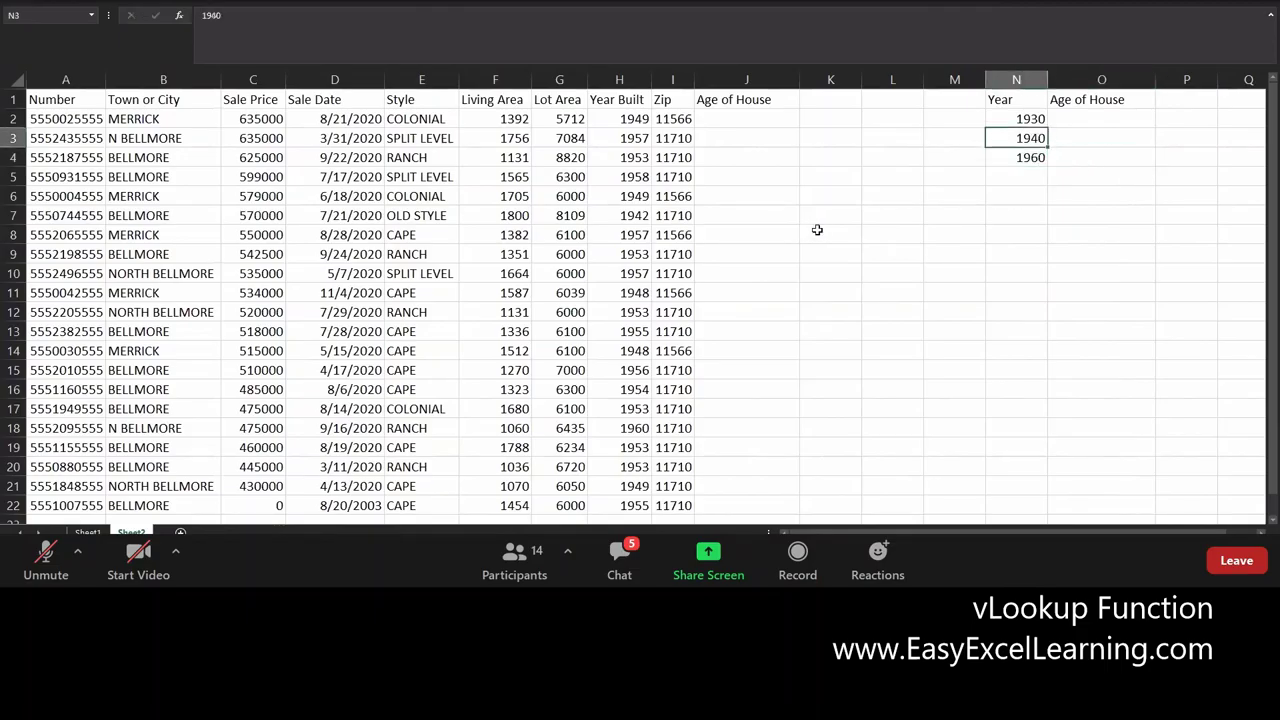
key(Up)
key(Down)
key(Right)
key(Up)
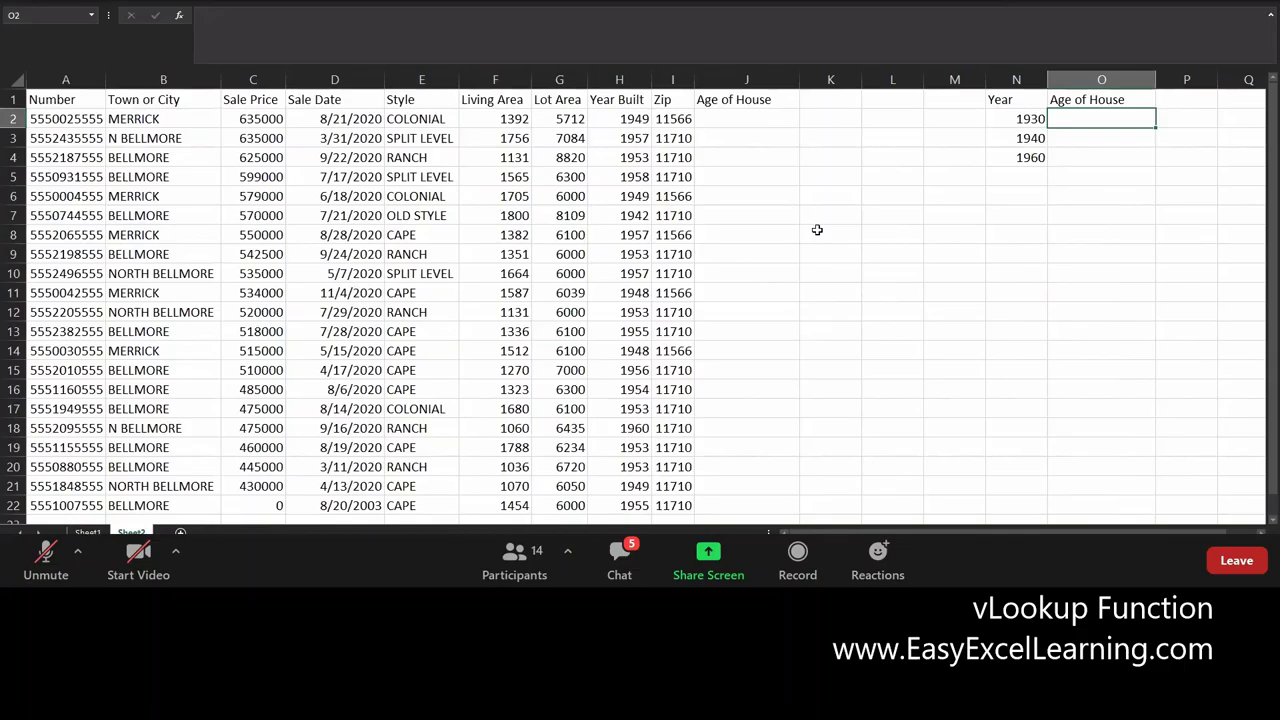
Label O2 'oldest homes' and O4 'newest homes'
text(oldest homes)
key(Return)
key(Return)
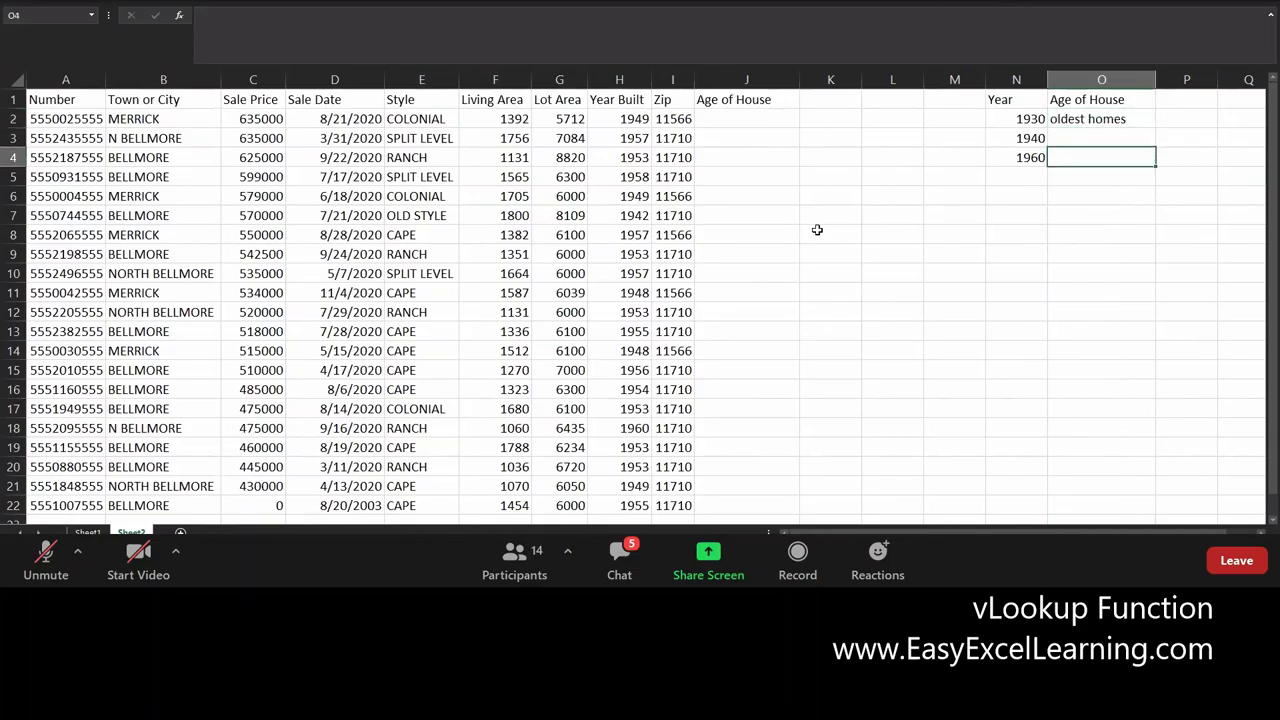
text(newest homes)
key(Up)
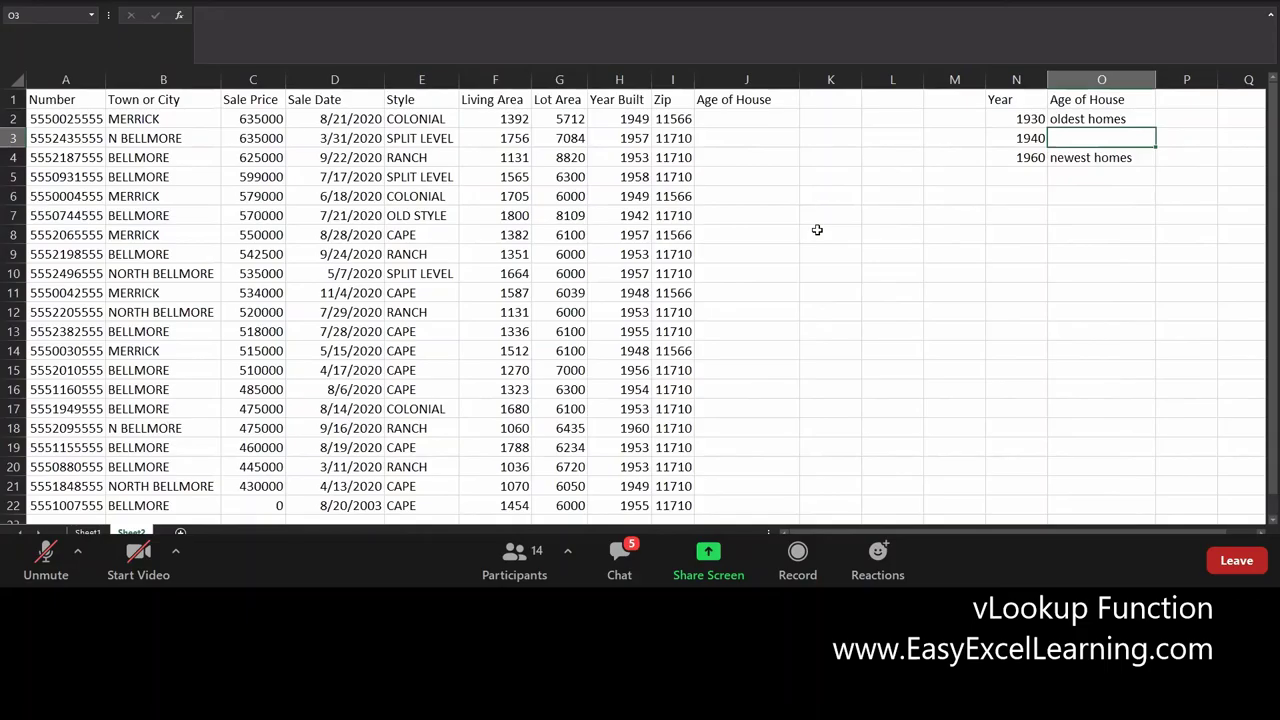
Label O3 'average age homes' after trying several other wordings
text(av)
key(BackSpace)
key(BackSpace)
text(mid)
text( age)
key(BackSpace)
key(BackSpace)
key(BackSpace)
key(BackSpace)
key(BackSpace)
key(BackSpace)
key(BackSpace)
text(average)
key(BackSpace)
key(BackSpace)
key(BackSpace)
key(BackSpace)
key(BackSpace)
key(BackSpace)
key(BackSpace)
key(BackSpace)
text(median age ho)
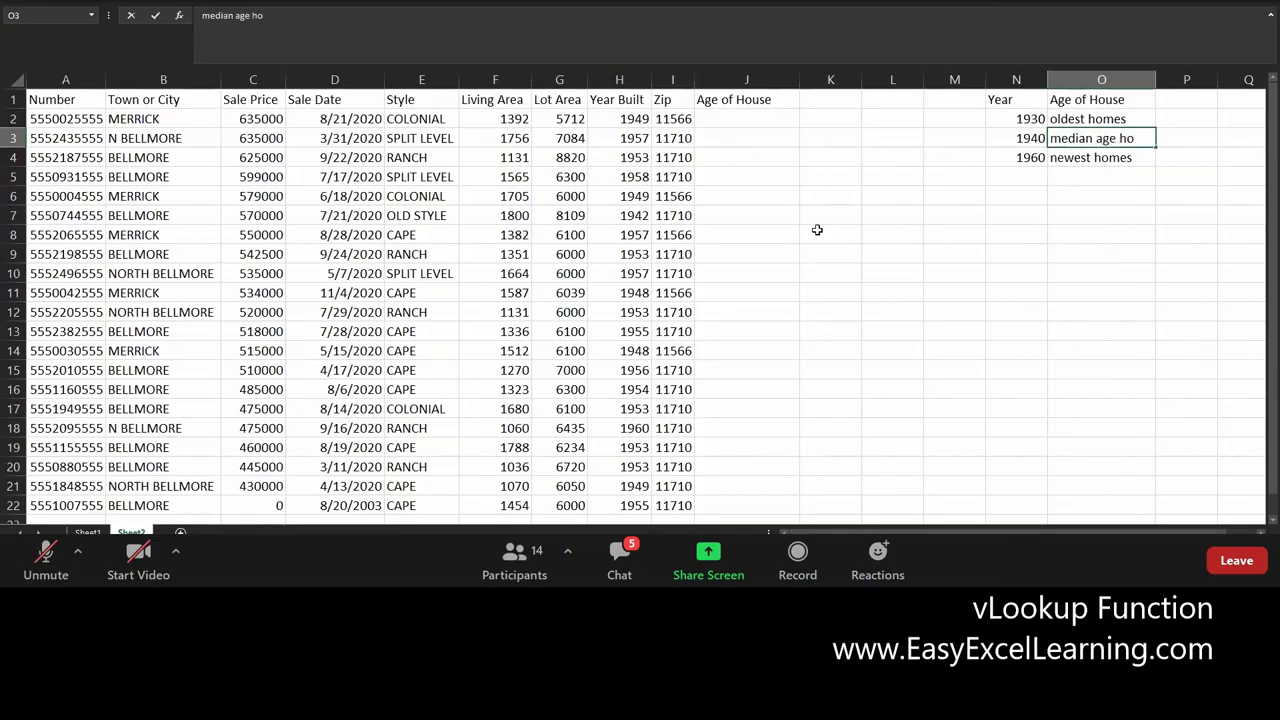
text(mes)
double_click(1077, 138)
text(average)
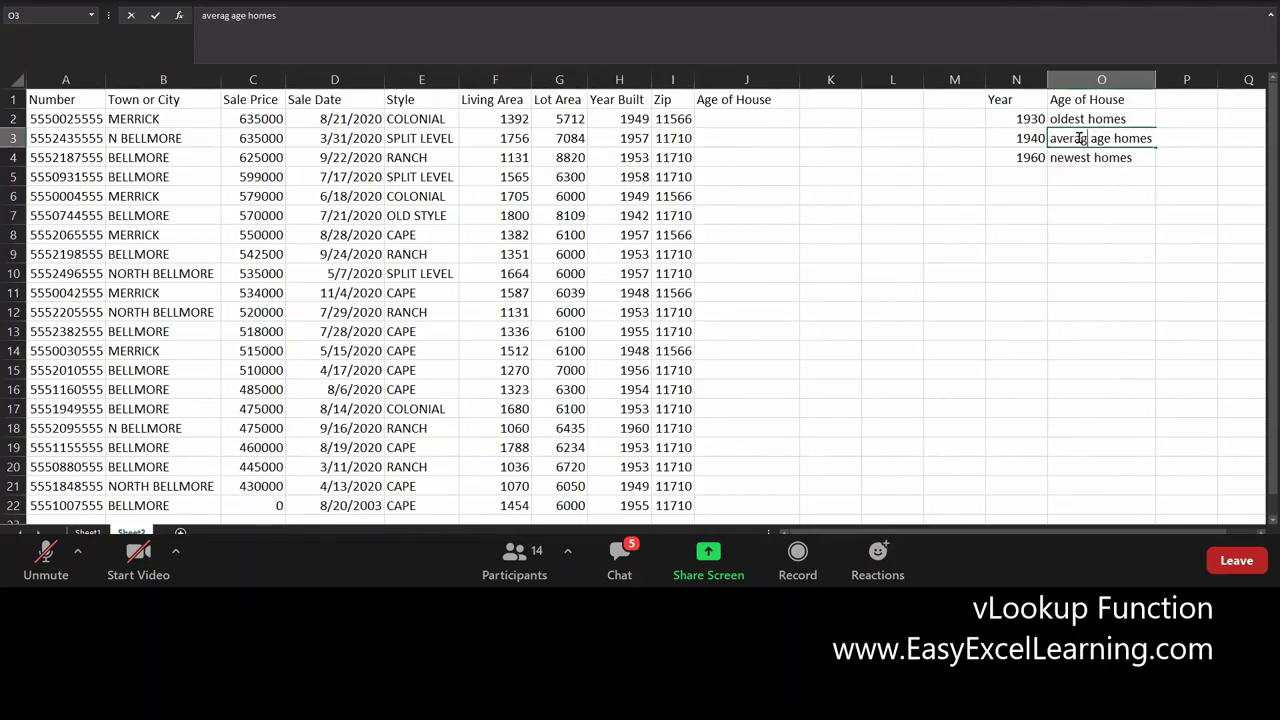
key(Return)
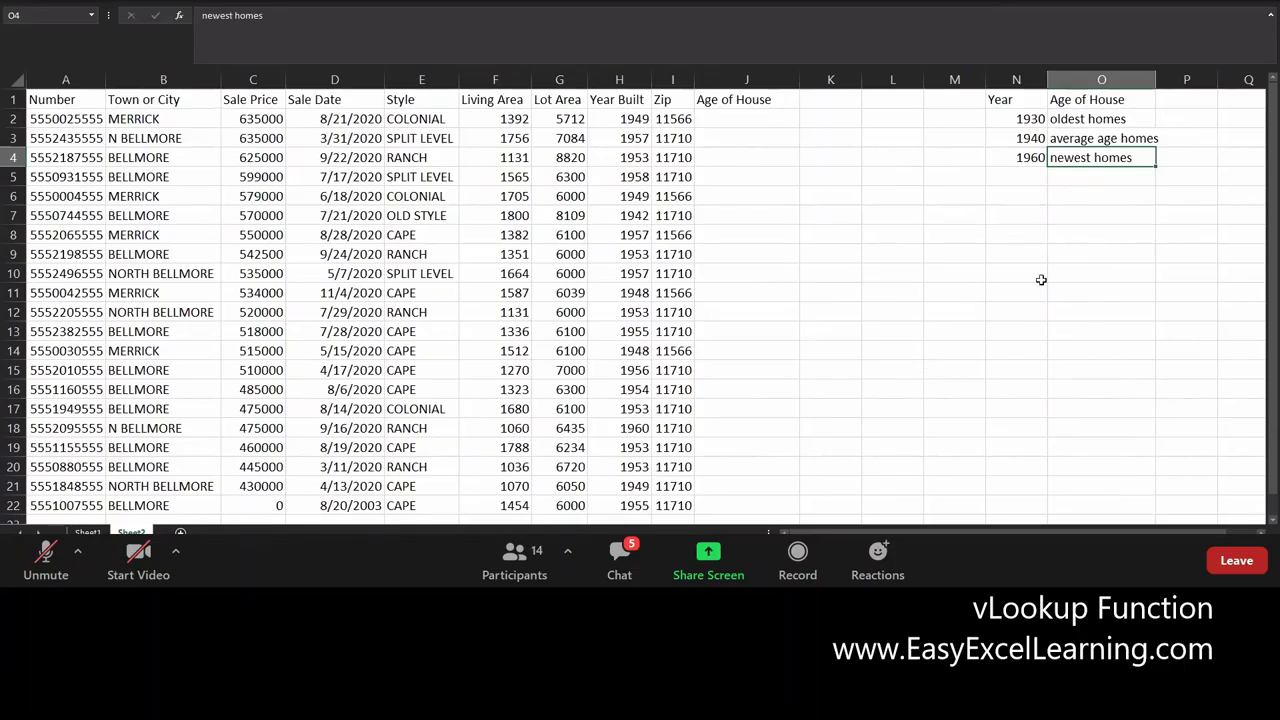
Give the N2:O4 lookup range a yellow fill by repeating the last fill with F4
drag(1018, 120, 1100, 158)
key(F4)
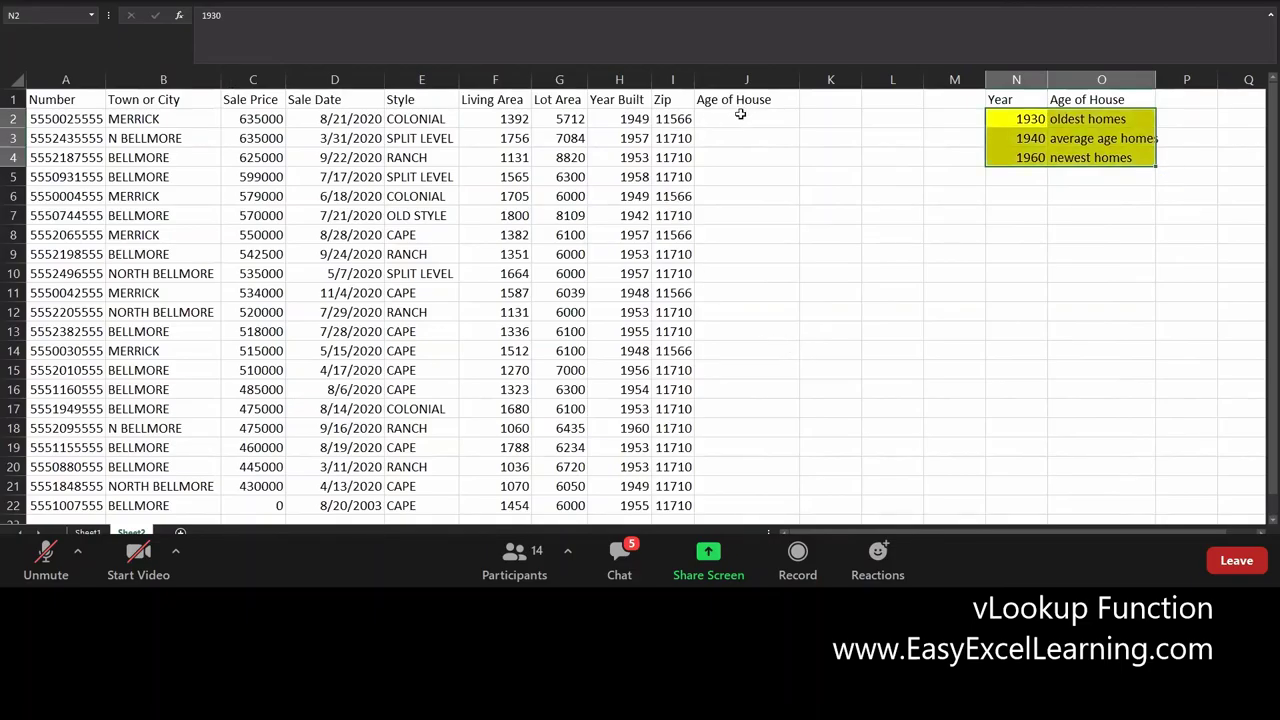
click(740, 117)
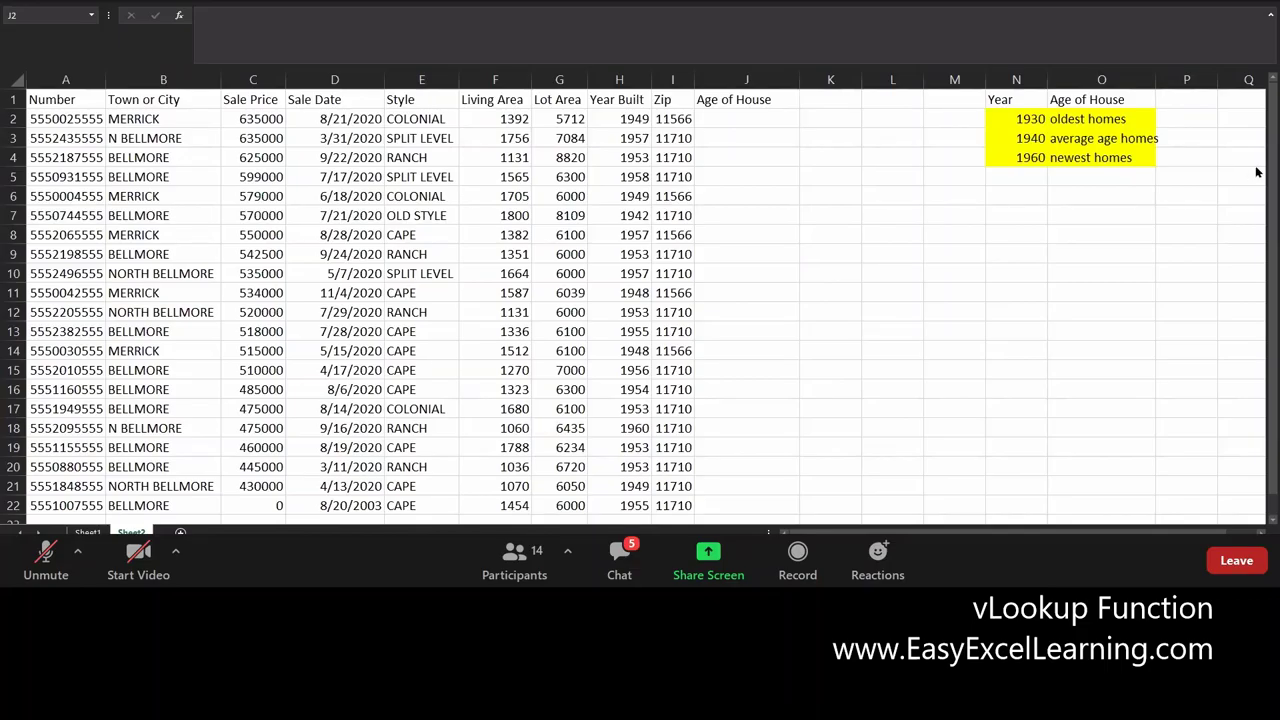
In J2, start a =VLOOKUP( formula using H2 as the lookup value
click(712, 120)
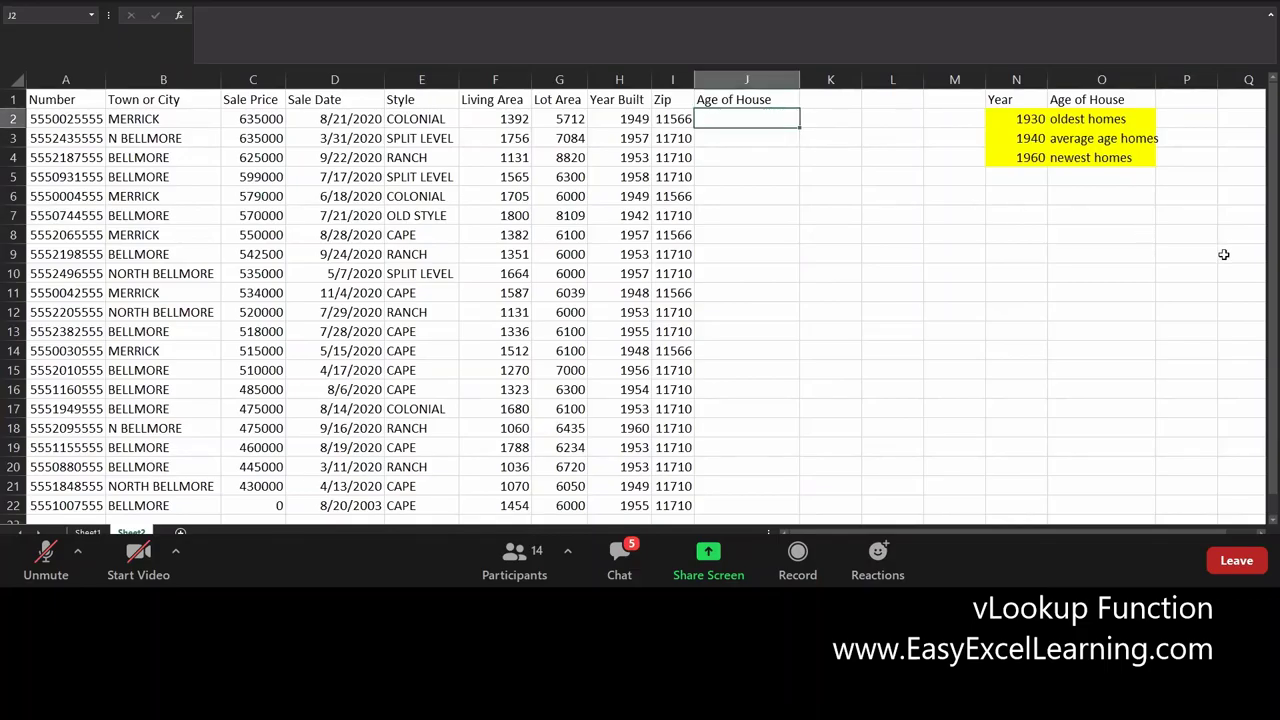
text(=)
text(vlook)
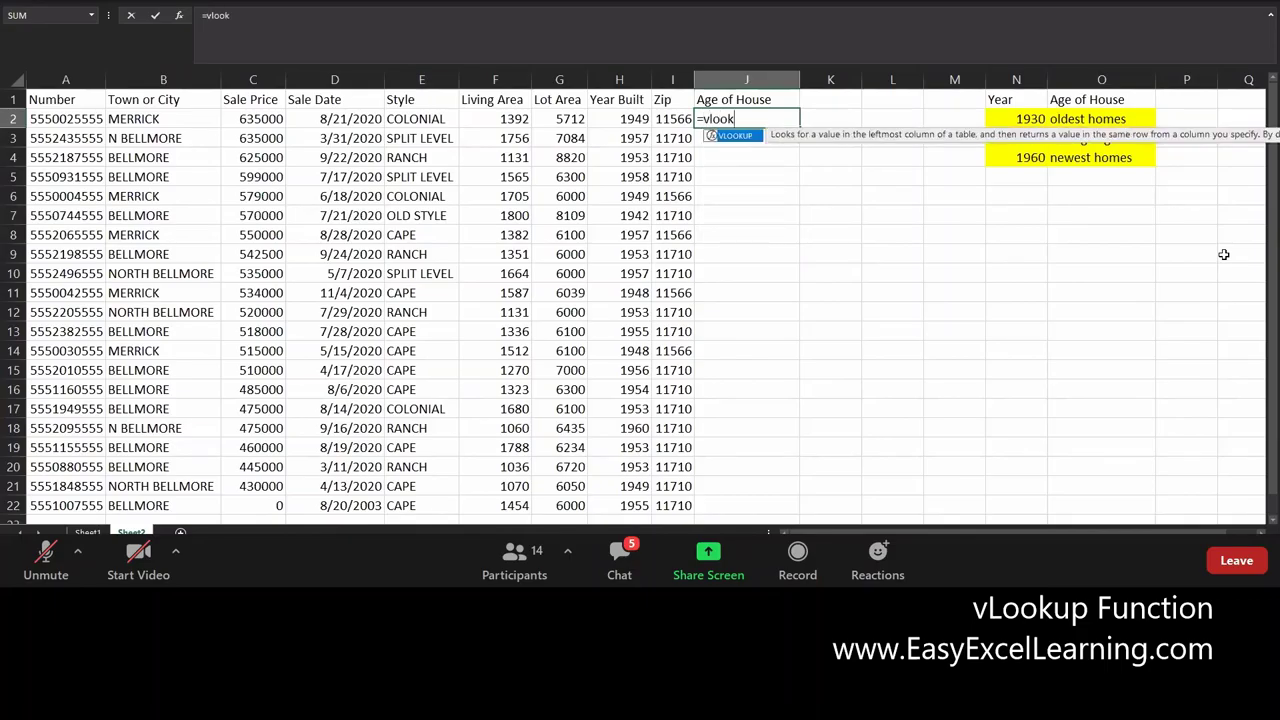
key(Tab)
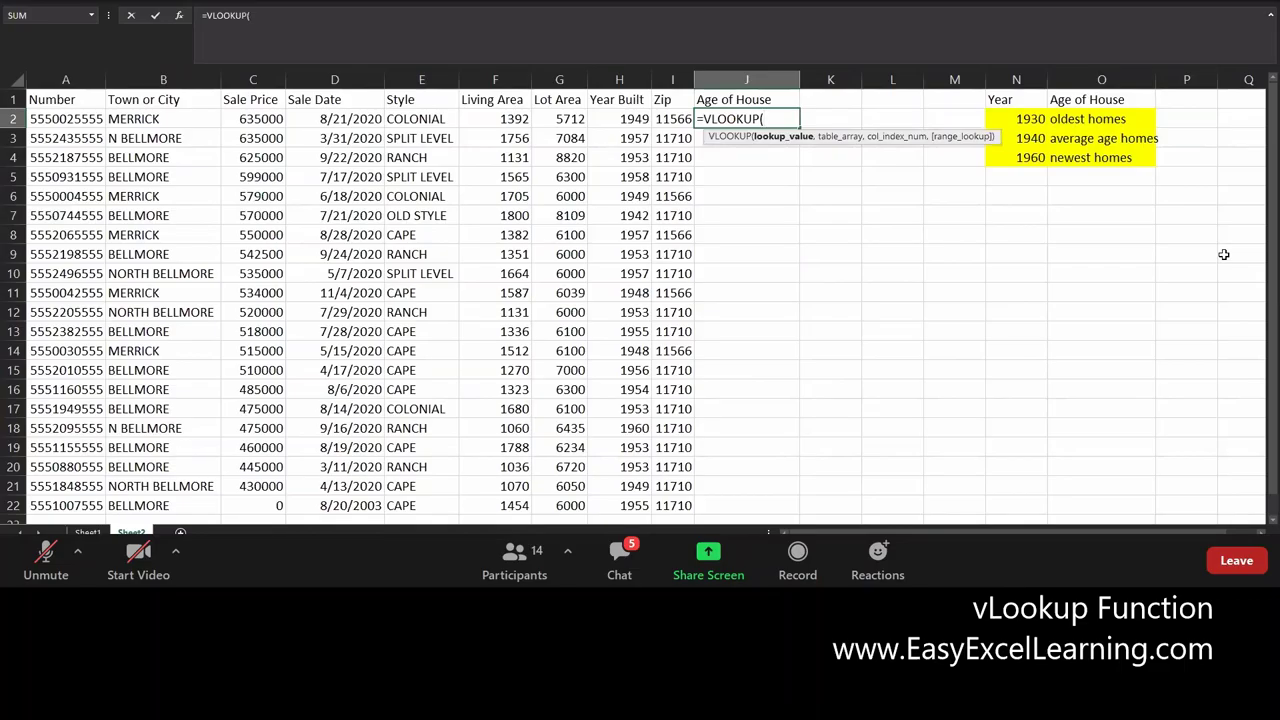
text(h)
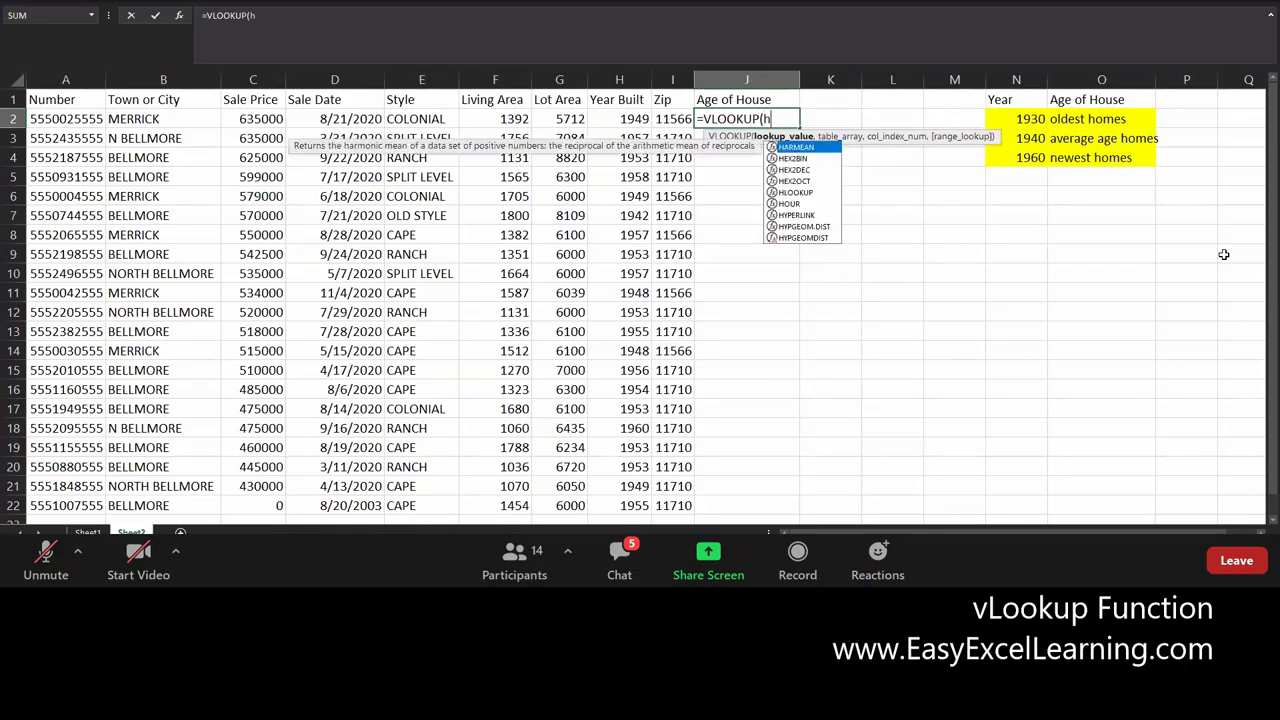
text(2)
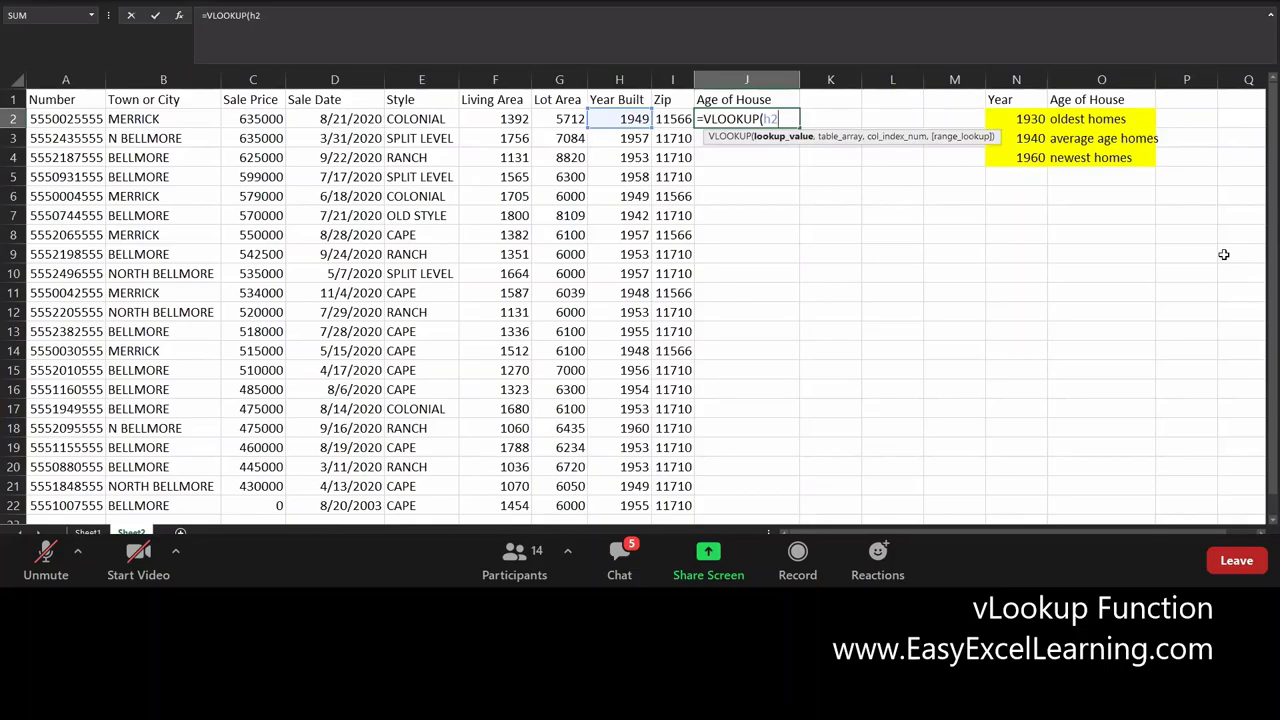
text(,)
Add the yellow Year table $N$2:$O$4 as the absolute lookup range in J2's VLOOKUP
click(1027, 124)
drag(1027, 124, 1083, 153)
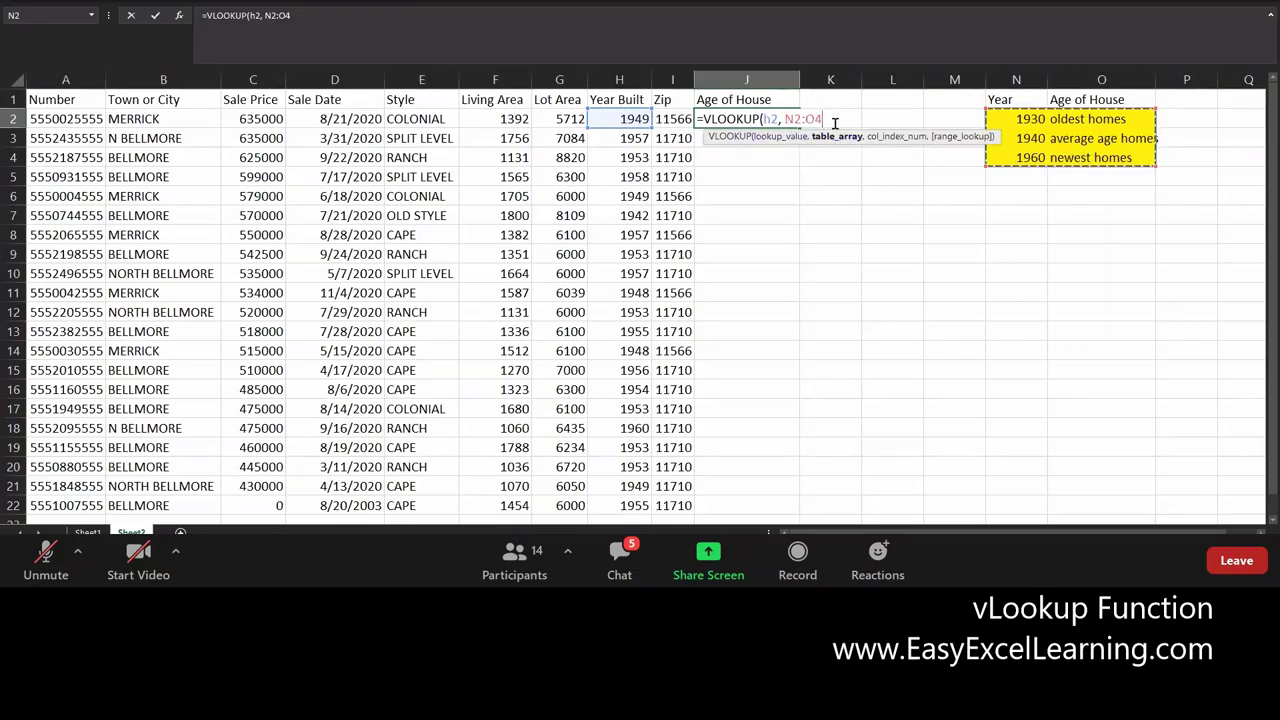
click(1011, 116)
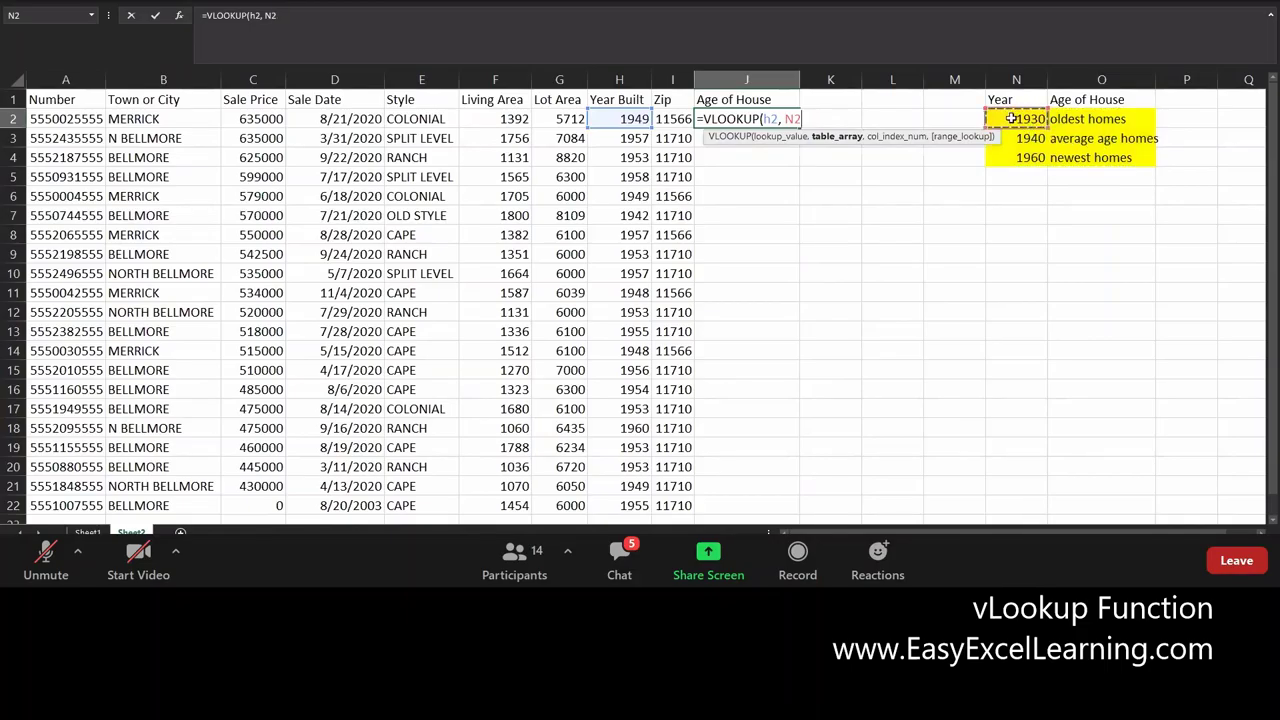
drag(1011, 118, 1114, 152)
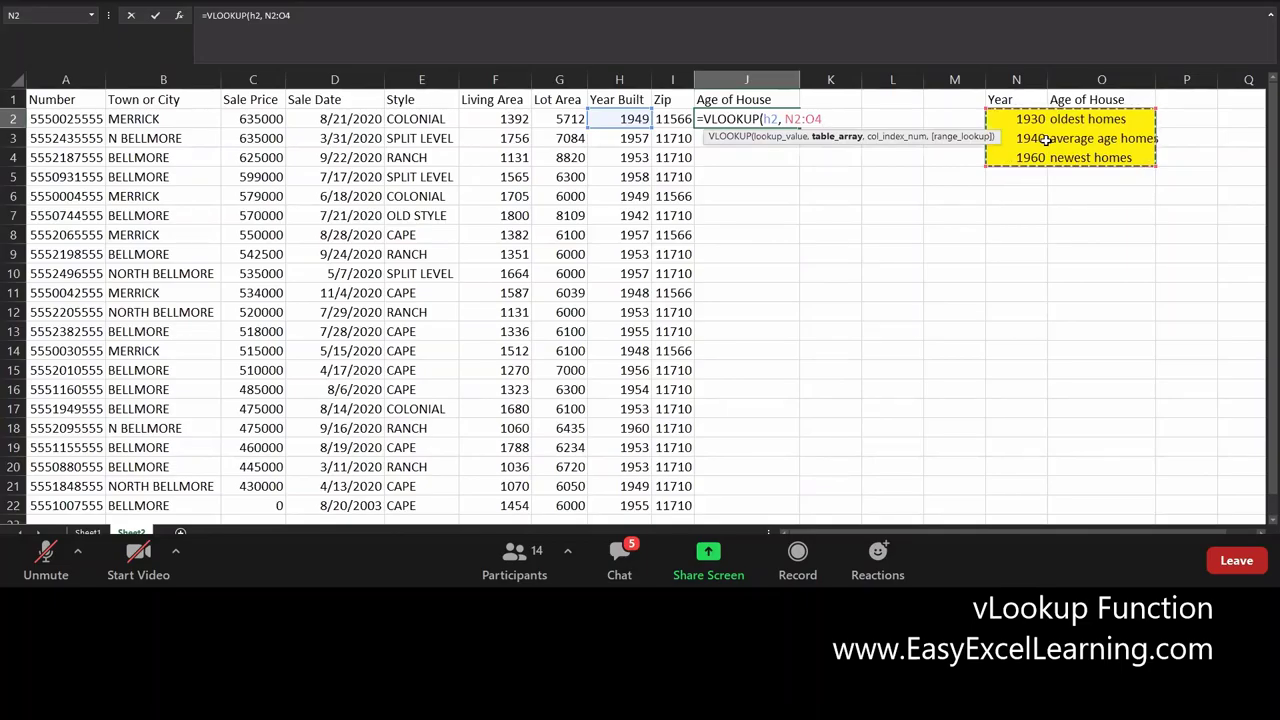
key(F4)
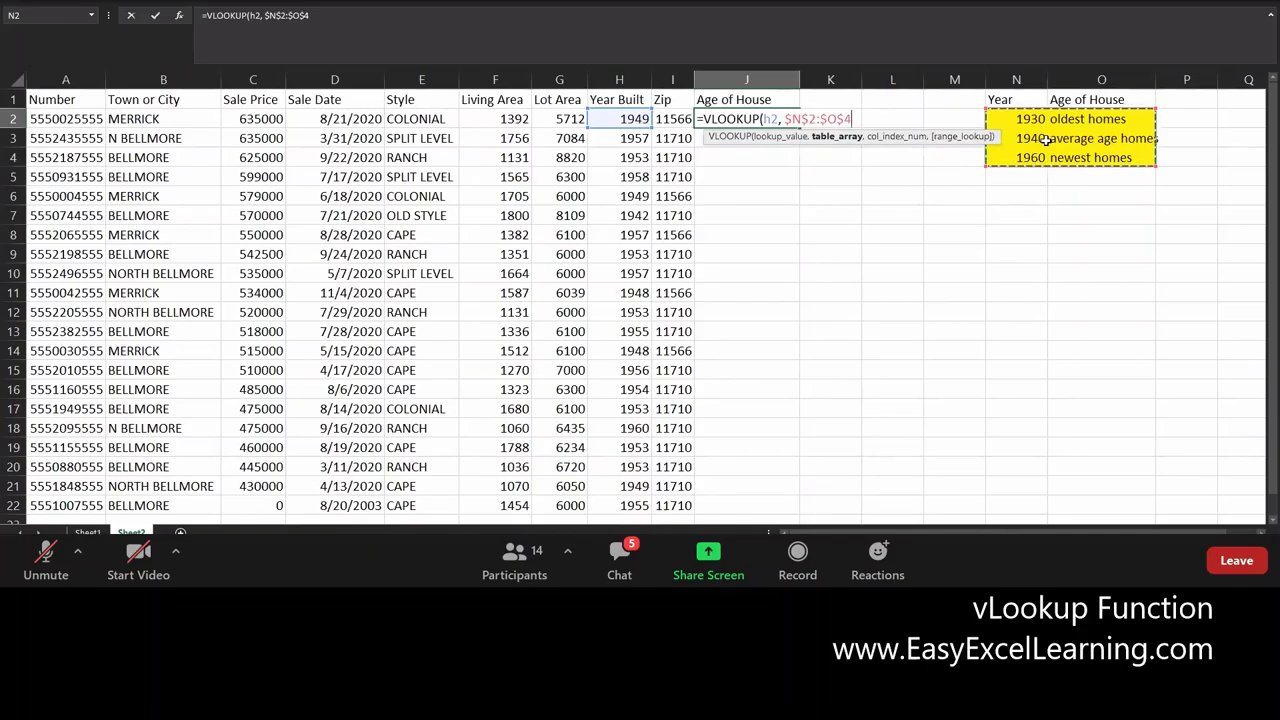
text(,)
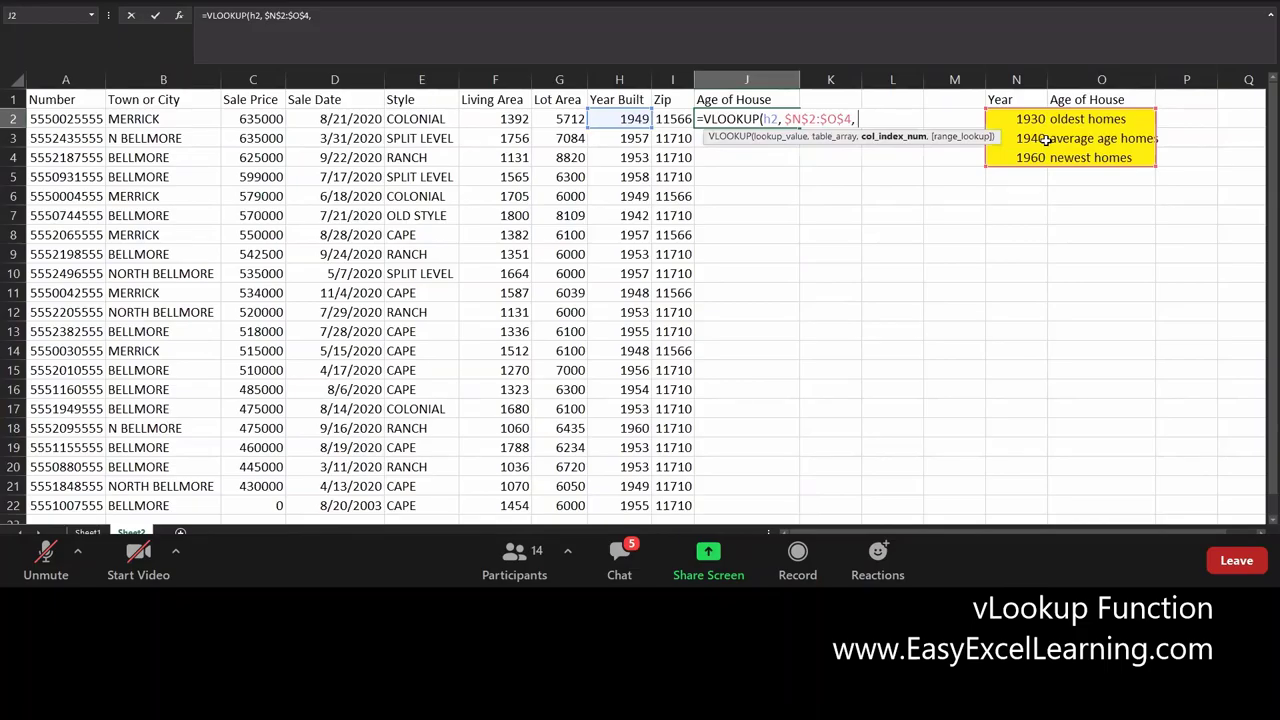
Complete J2 as =VLOOKUP(H2, $N$2:$O$4, 2, 1) and enter it
text(2)
text(,)
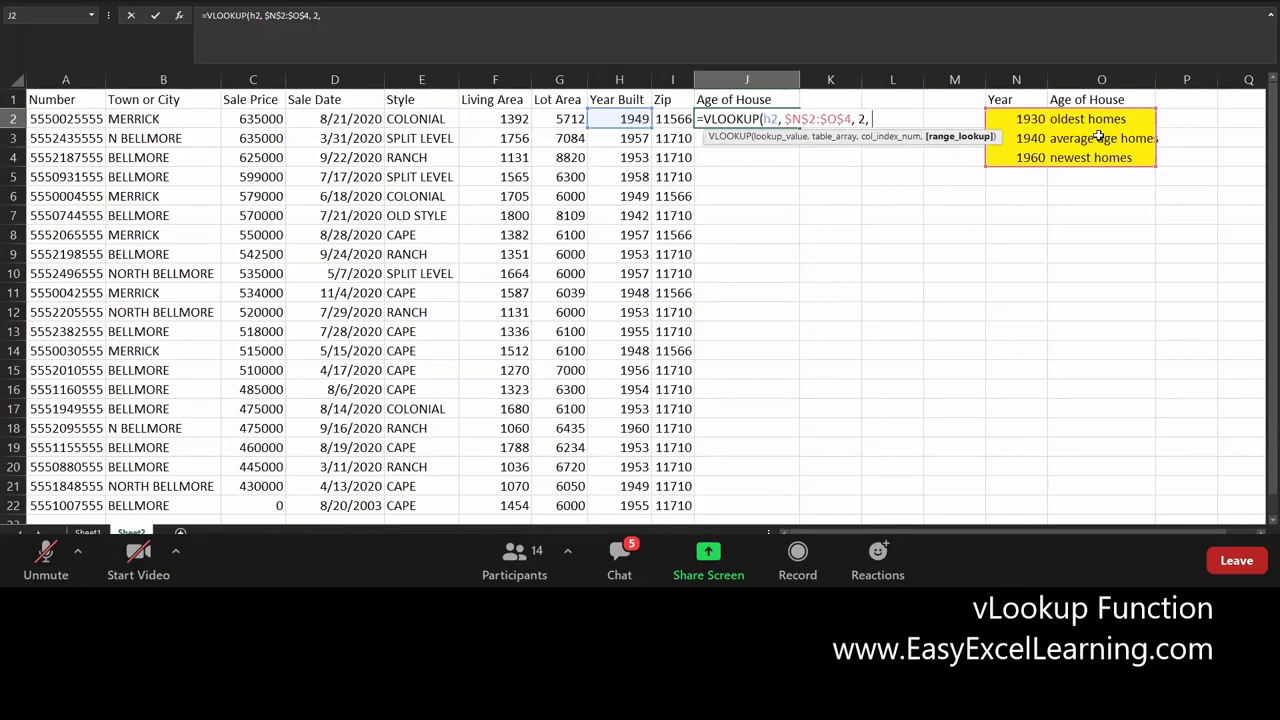
text(1)
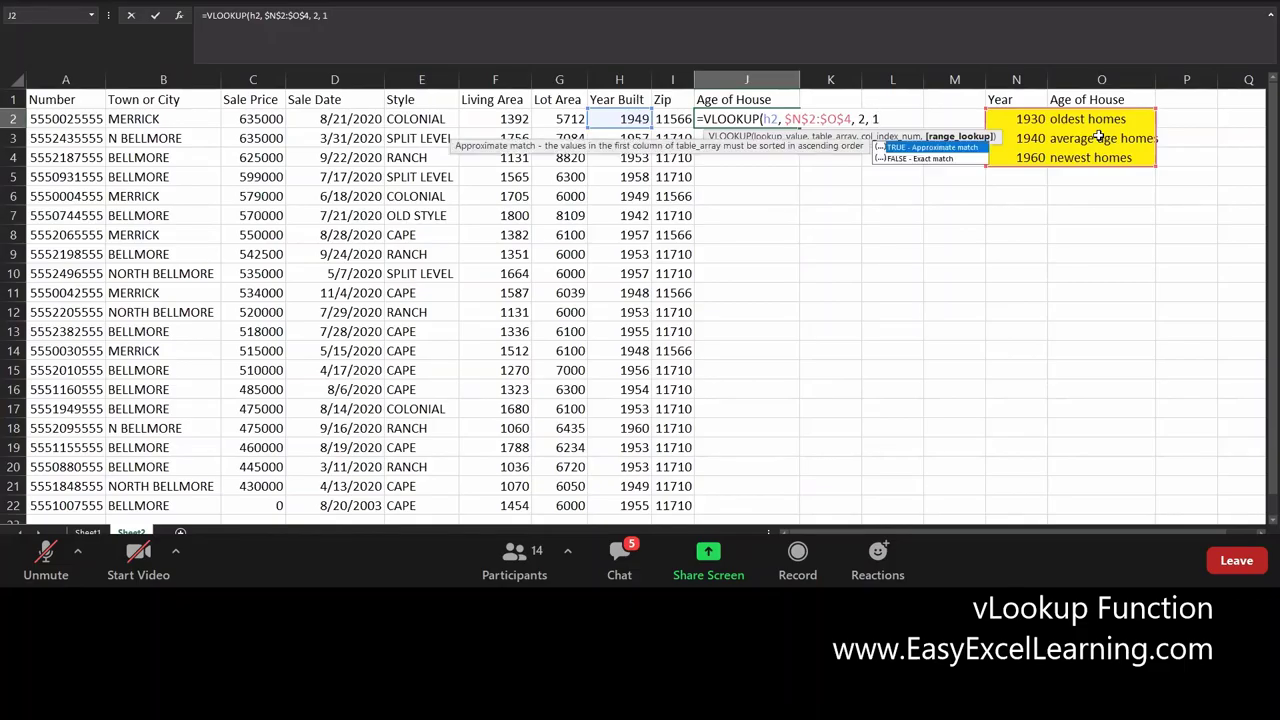
text())
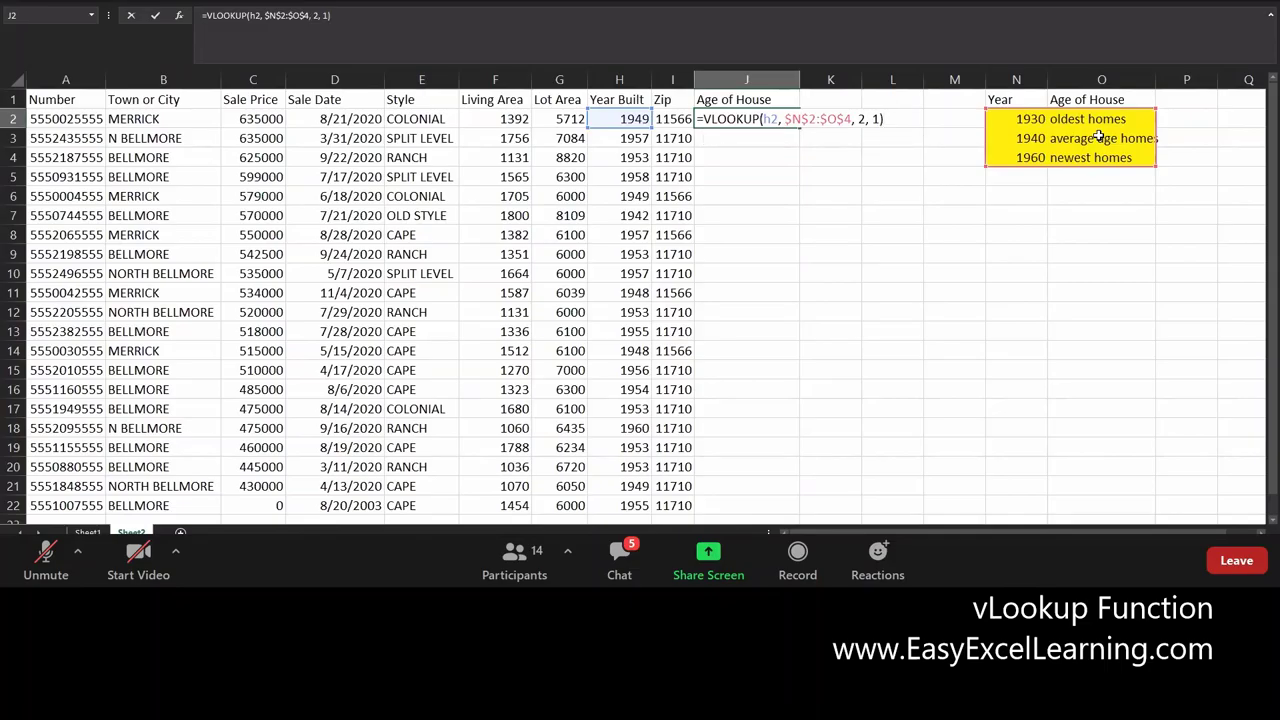
key(Return)
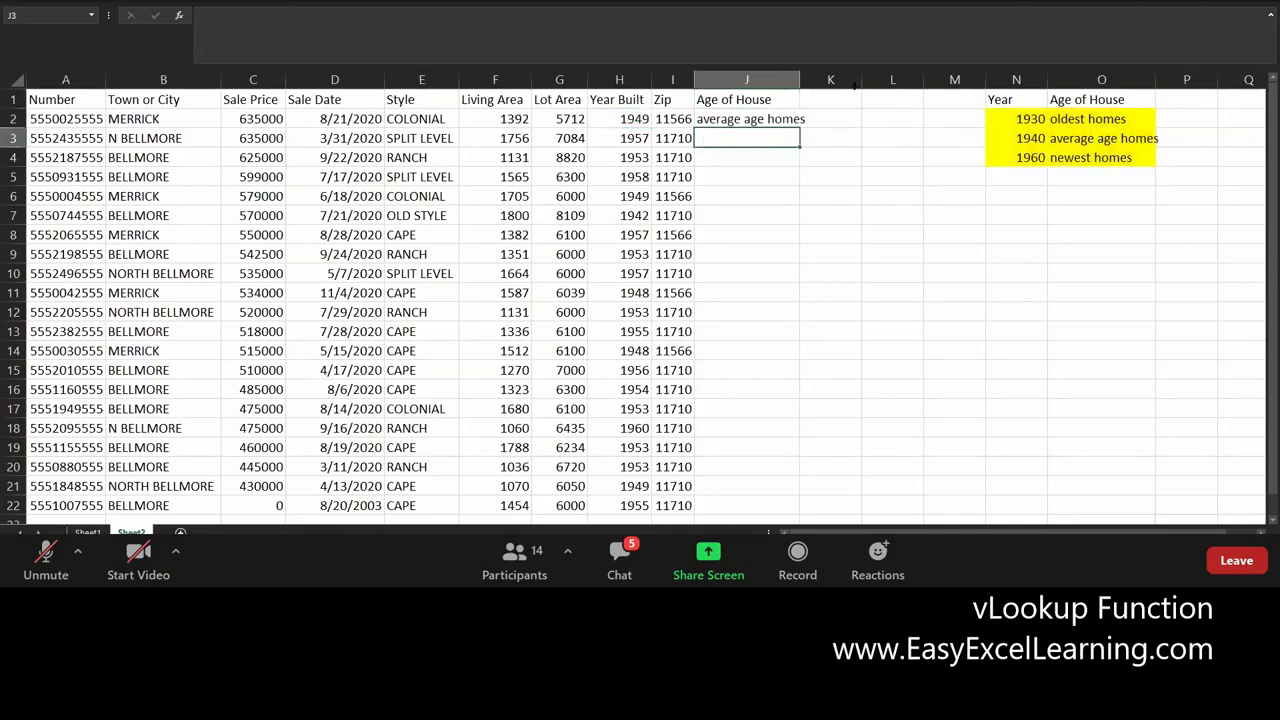
Widen column J and fill the J2 formula down to J22
drag(800, 80, 864, 80)
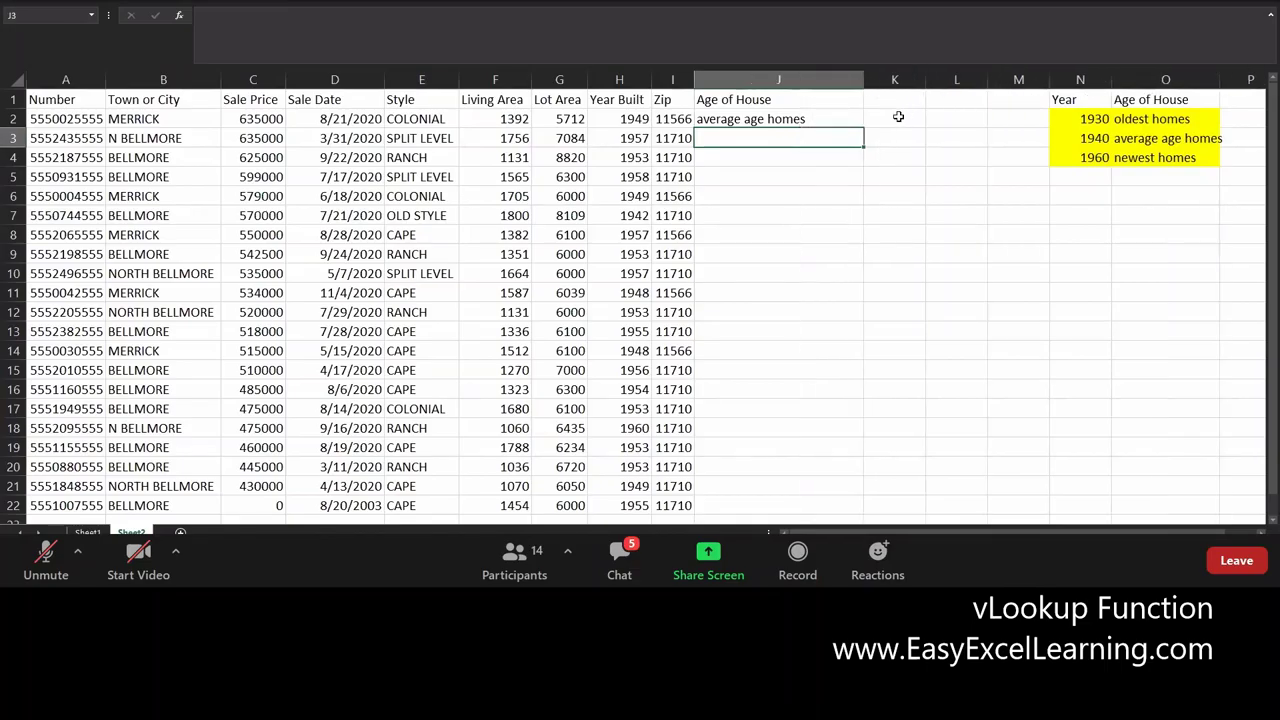
click(845, 117)
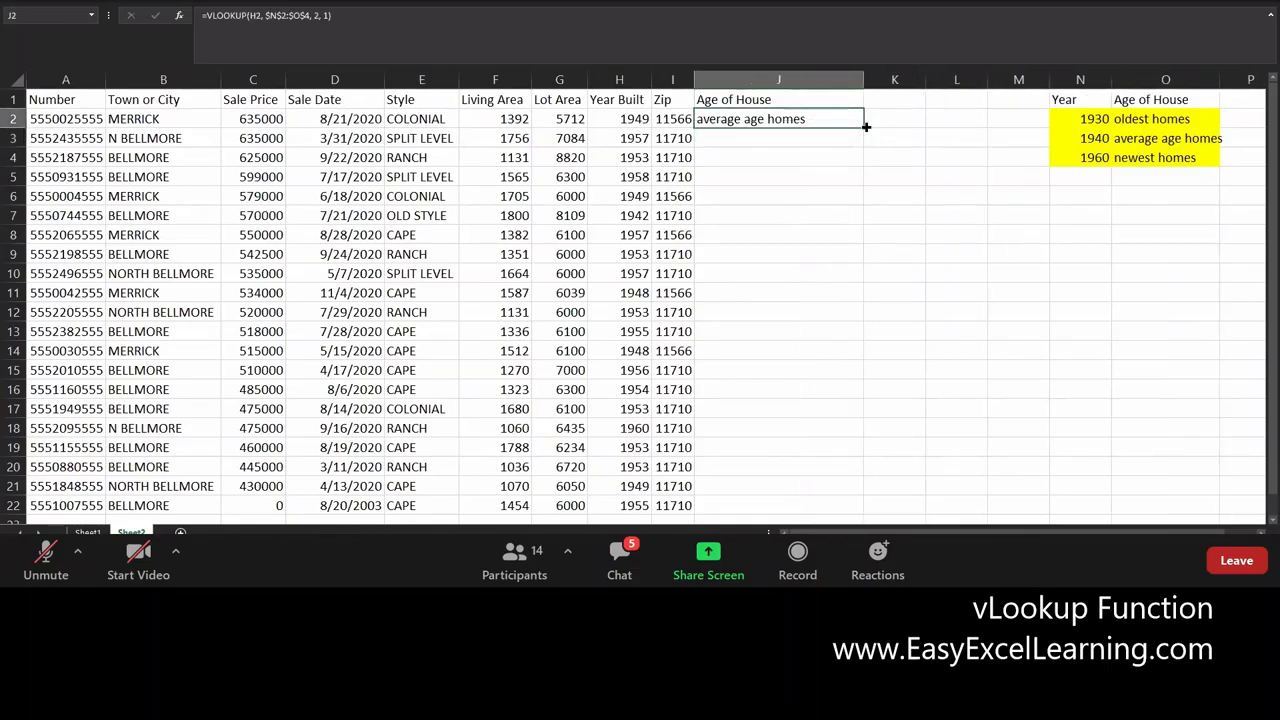
double_click(866, 126)
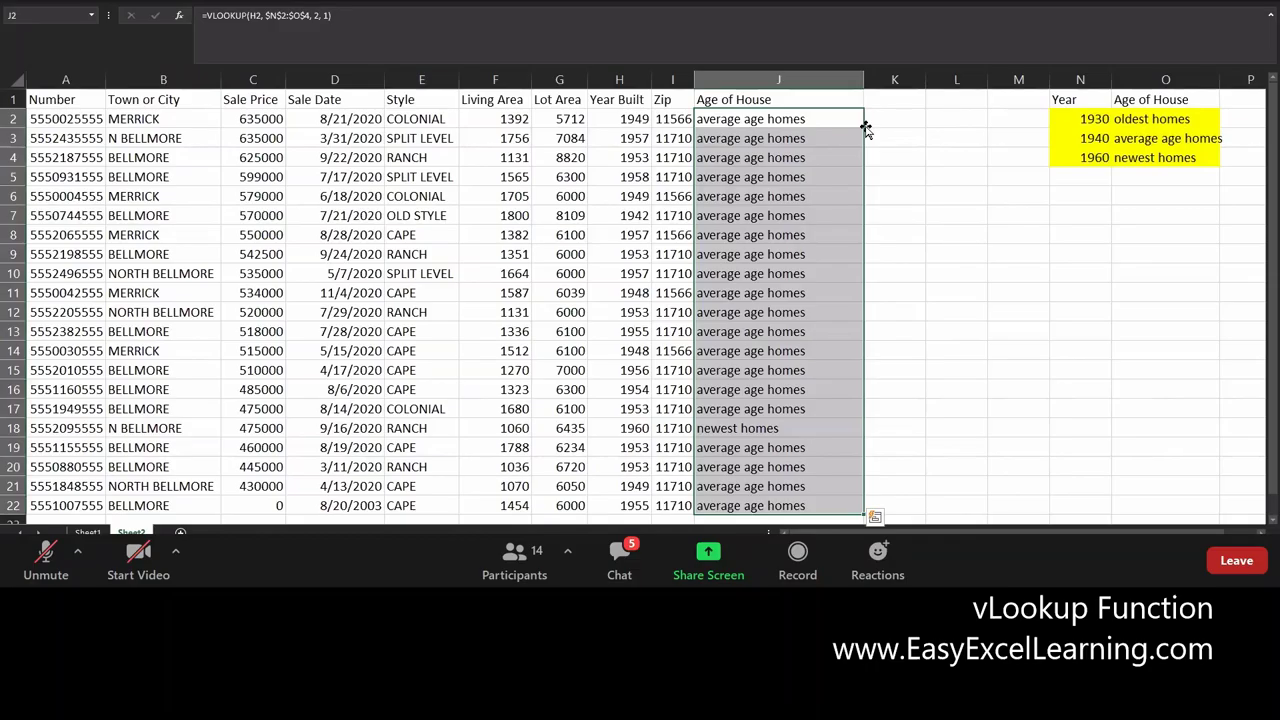
scroll(805, 178, down, 2)
scroll(808, 178, up, 2)
Change the middle Year threshold in N3 from 1940 to 1950
click(1082, 136)
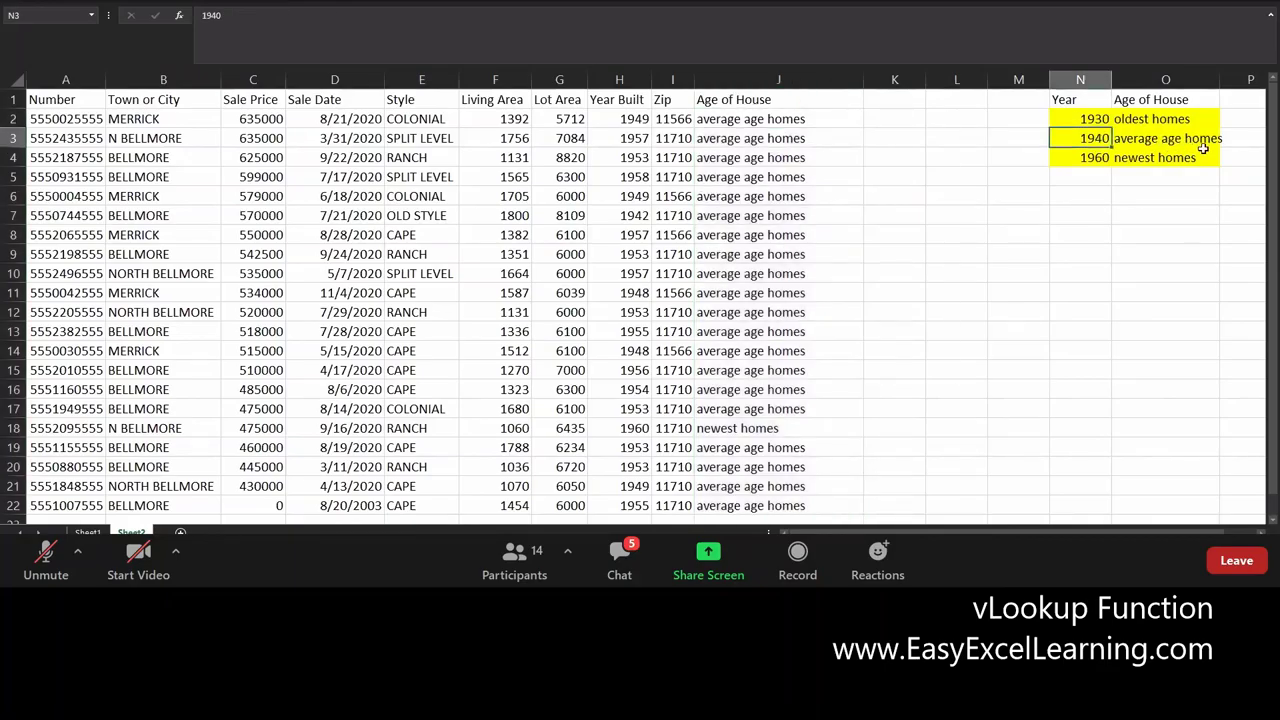
key(F2)
key(BackSpace)
key(BackSpace)
text(50)
key(Return)
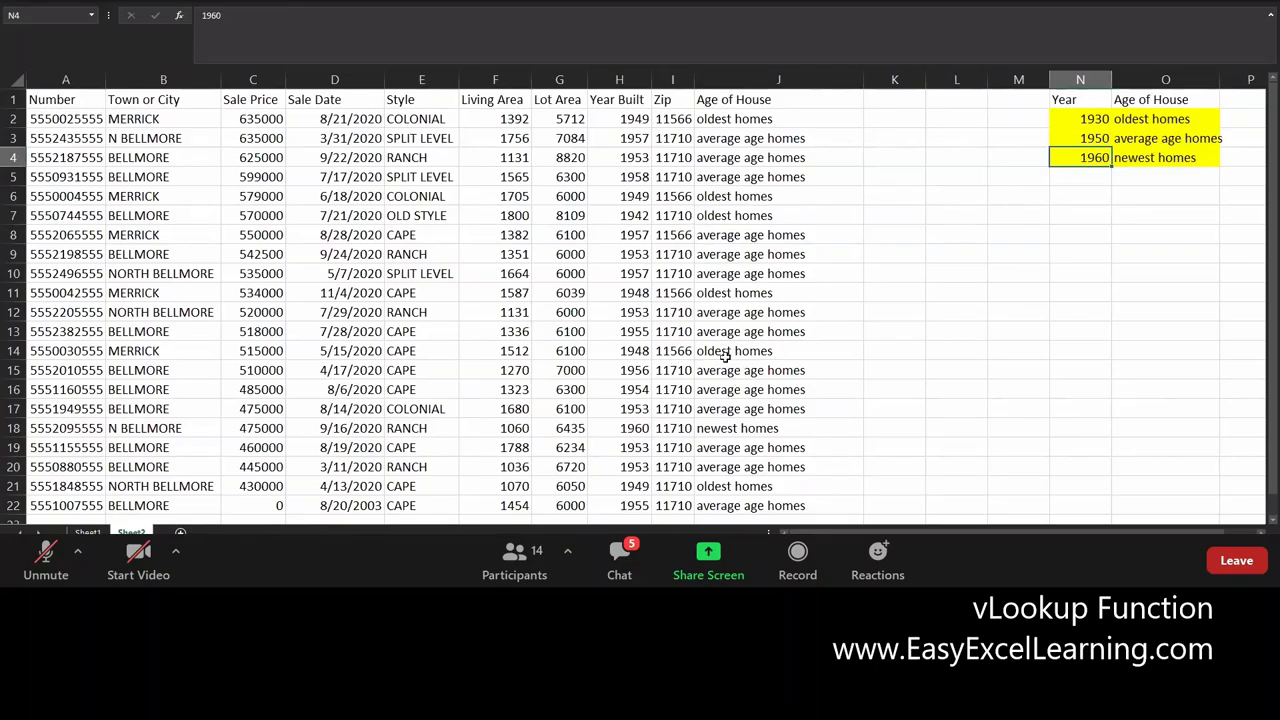
Try 1925 as the oldest threshold in N2 and 1950 in N3
drag(1084, 117, 1082, 160)
key(Left)
key(Right)
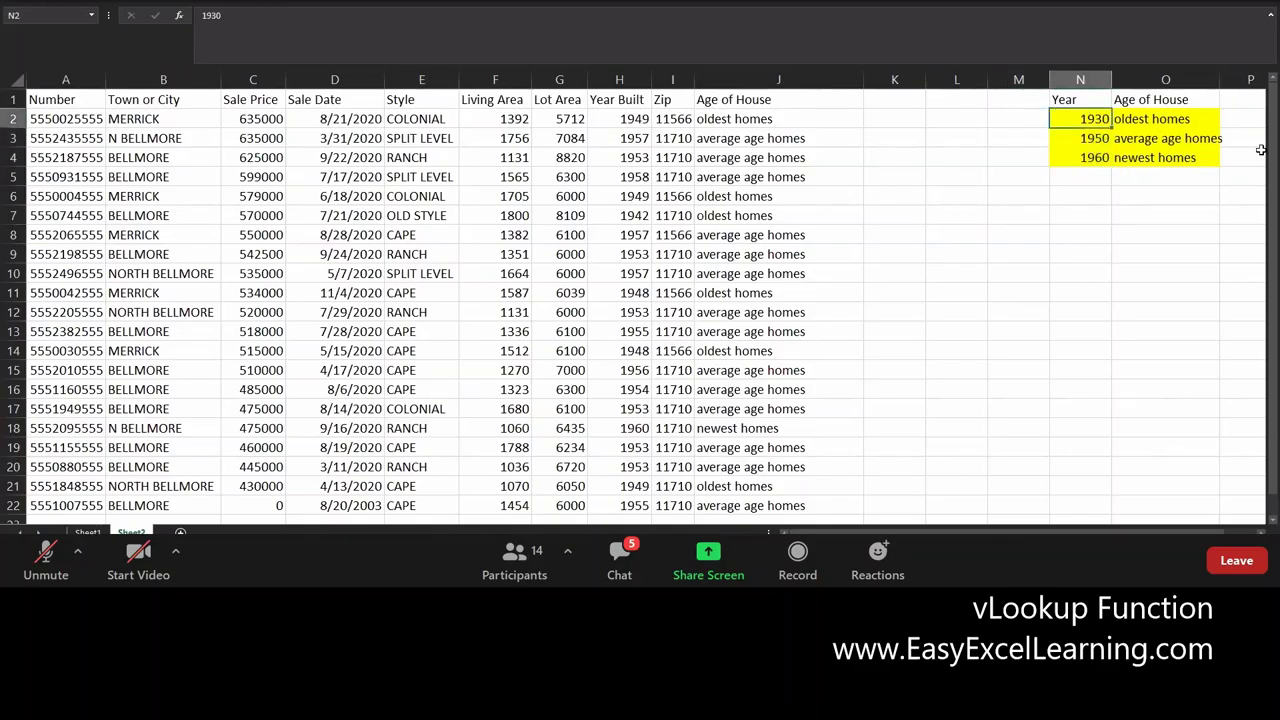
text(1925)
key(Return)
key(F2)
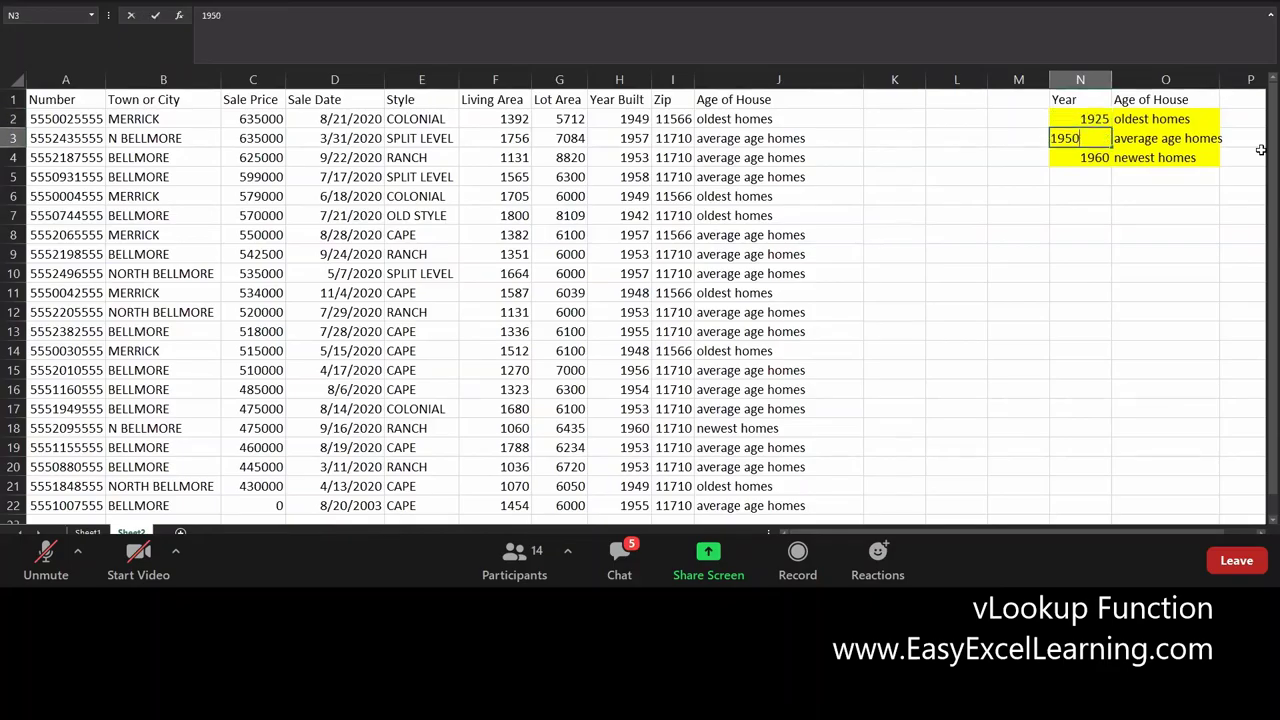
key(BackSpace)
key(BackSpace)
key(BackSpace)
key(BackSpace)
text(1950)
key(Return)
Try 1975 as the newest threshold in N4, then change it to 1960
text(1975)
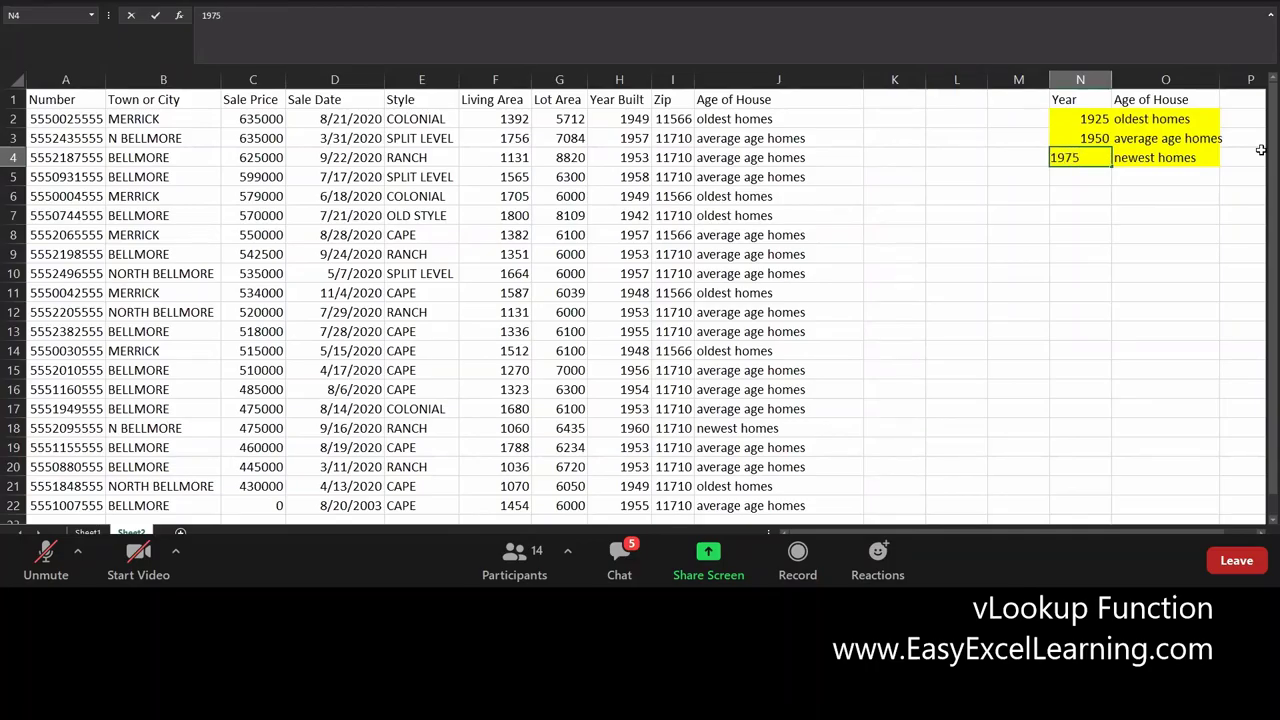
key(Return)
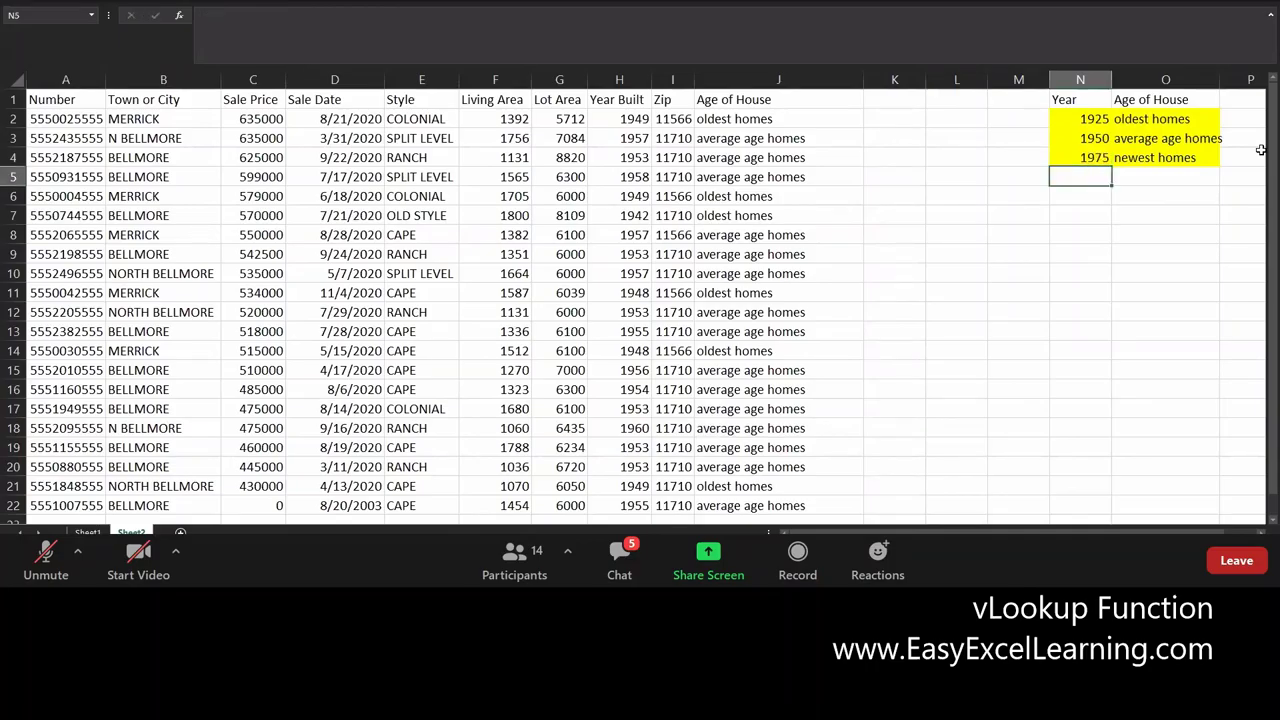
key(Up)
key(F2)
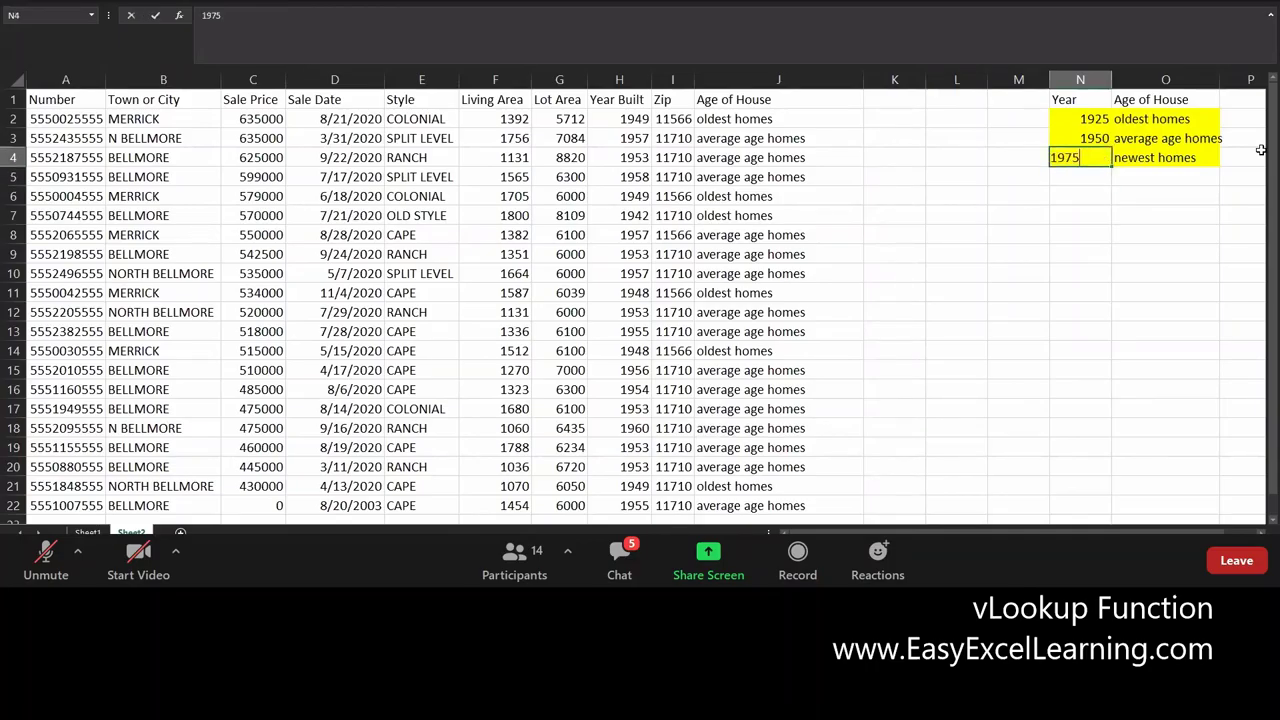
key(BackSpace)
key(BackSpace)
text(60)
key(ctrl+Return)
Enter the final Year thresholds 1940, 1945 and 1950 down N2:N4
key(Up)
key(Up)
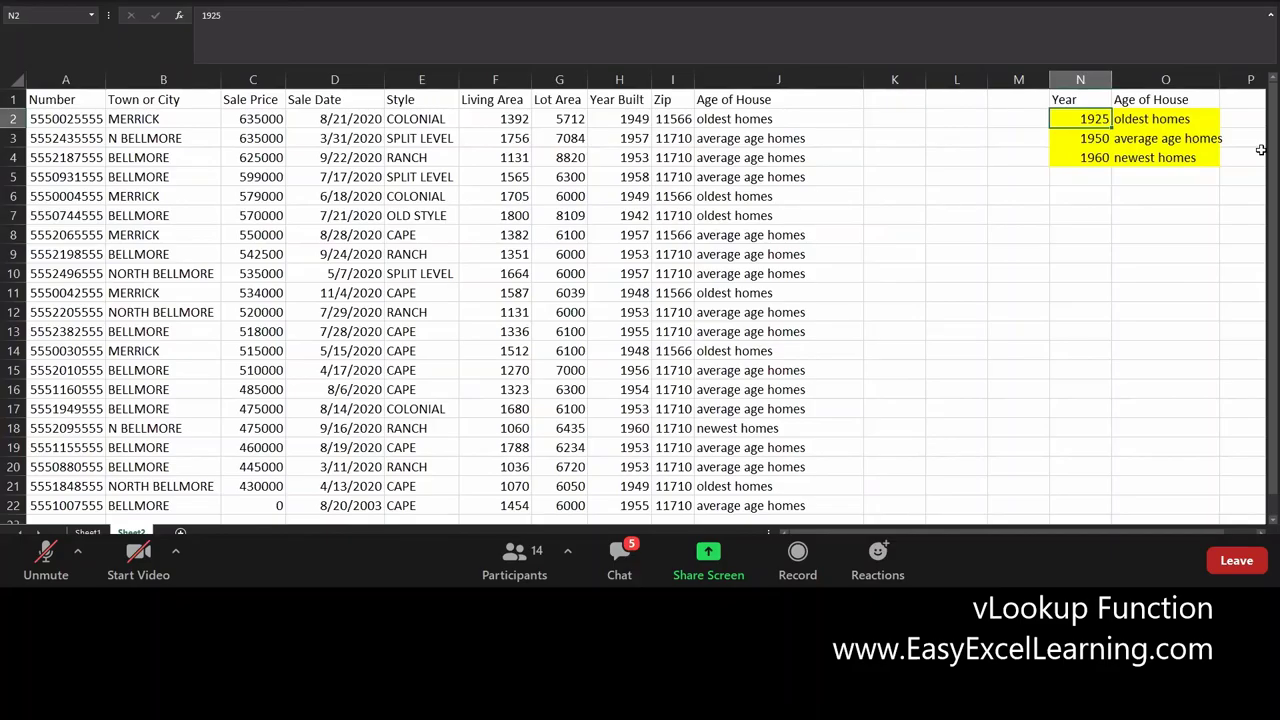
text(1940)
key(Return)
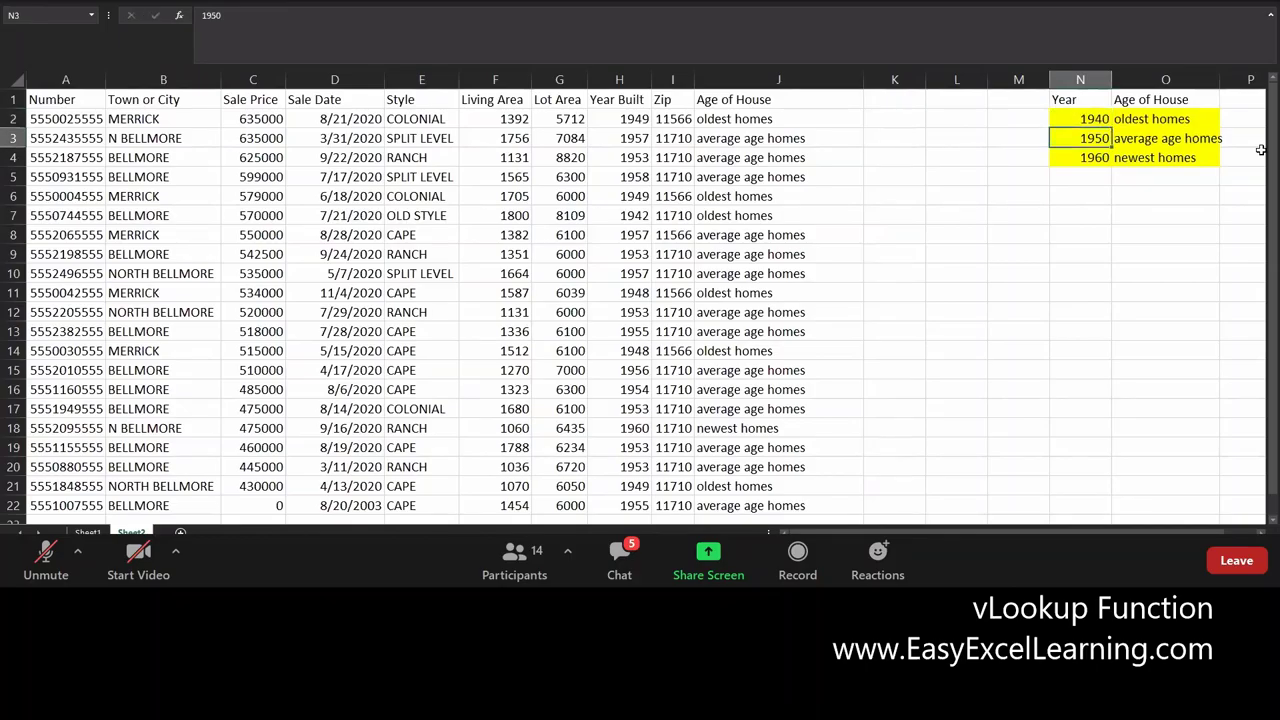
text(1945)
key(Return)
text(1950)
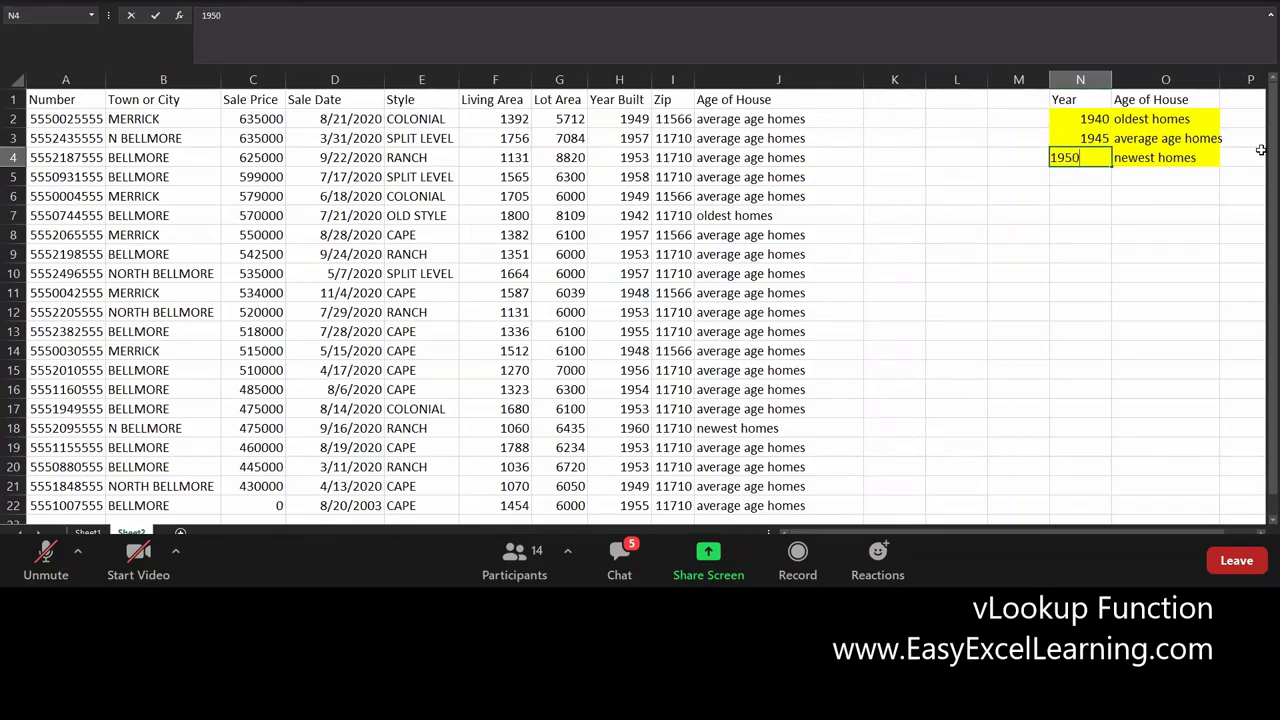
key(Return)
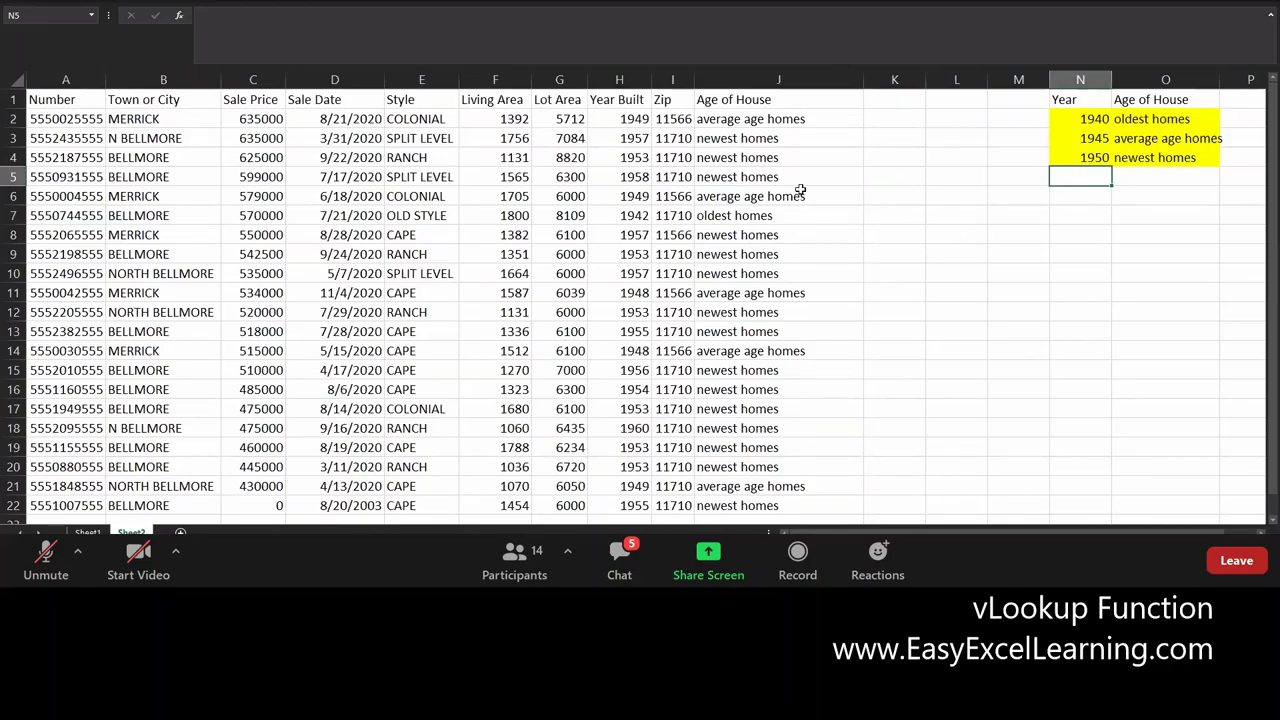
click(706, 193)
click(726, 395)
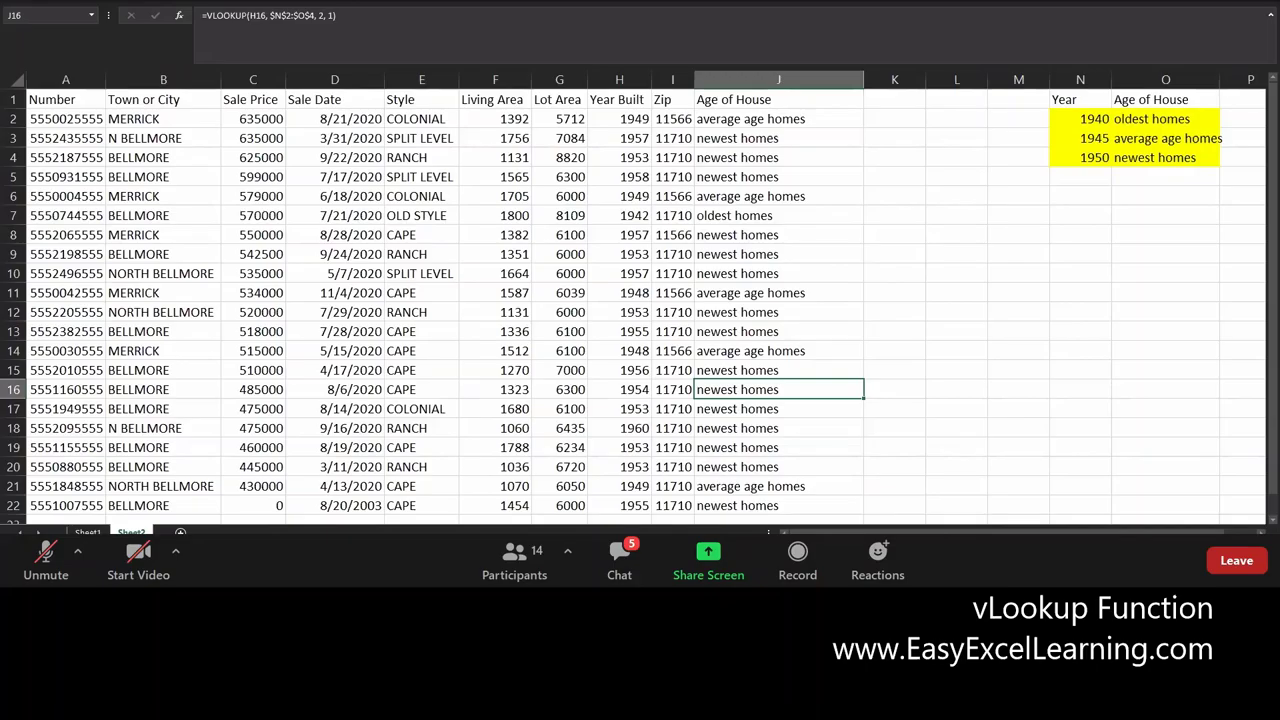
key(alt+a)
key(s)
key(a)
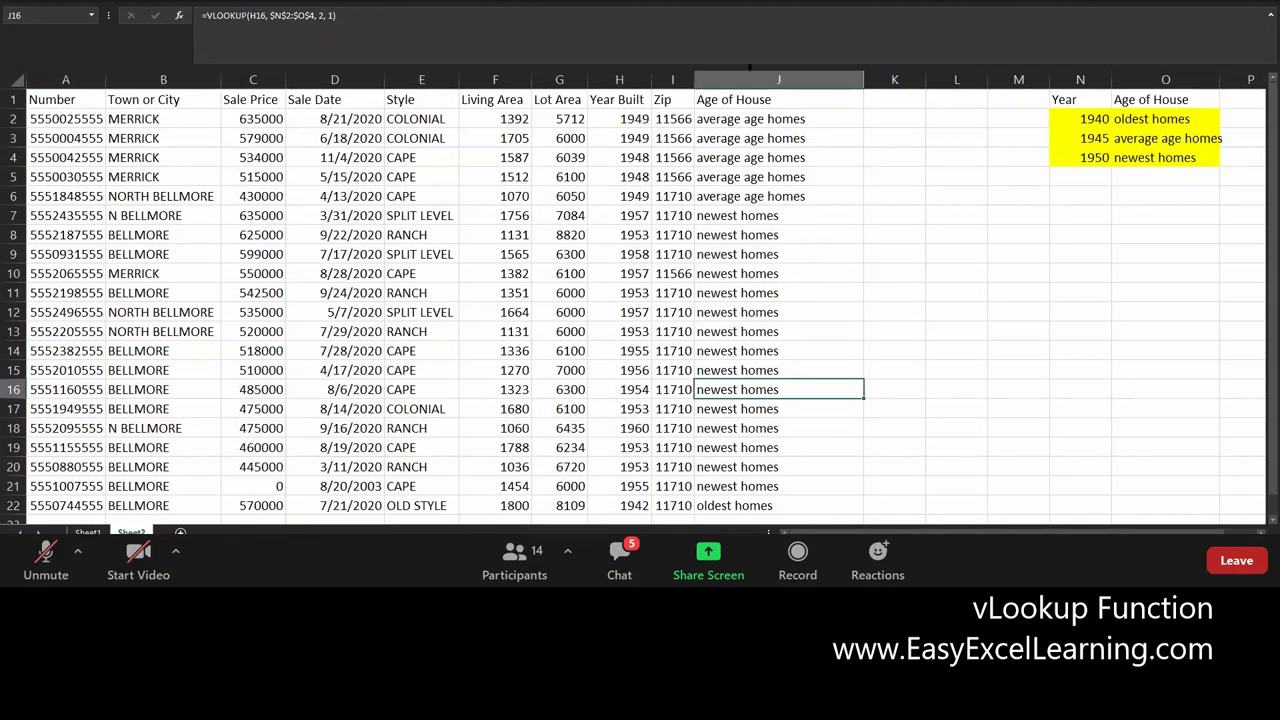
drag(718, 193, 36, 98)
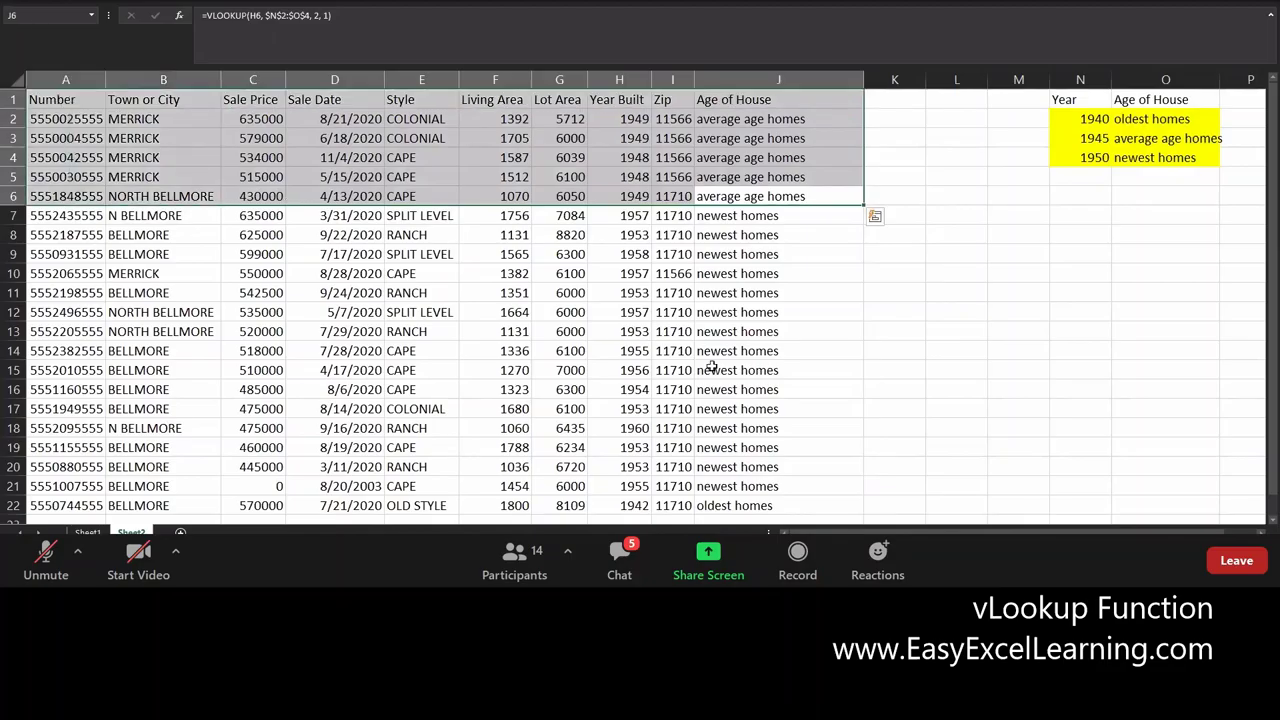
click(737, 486)
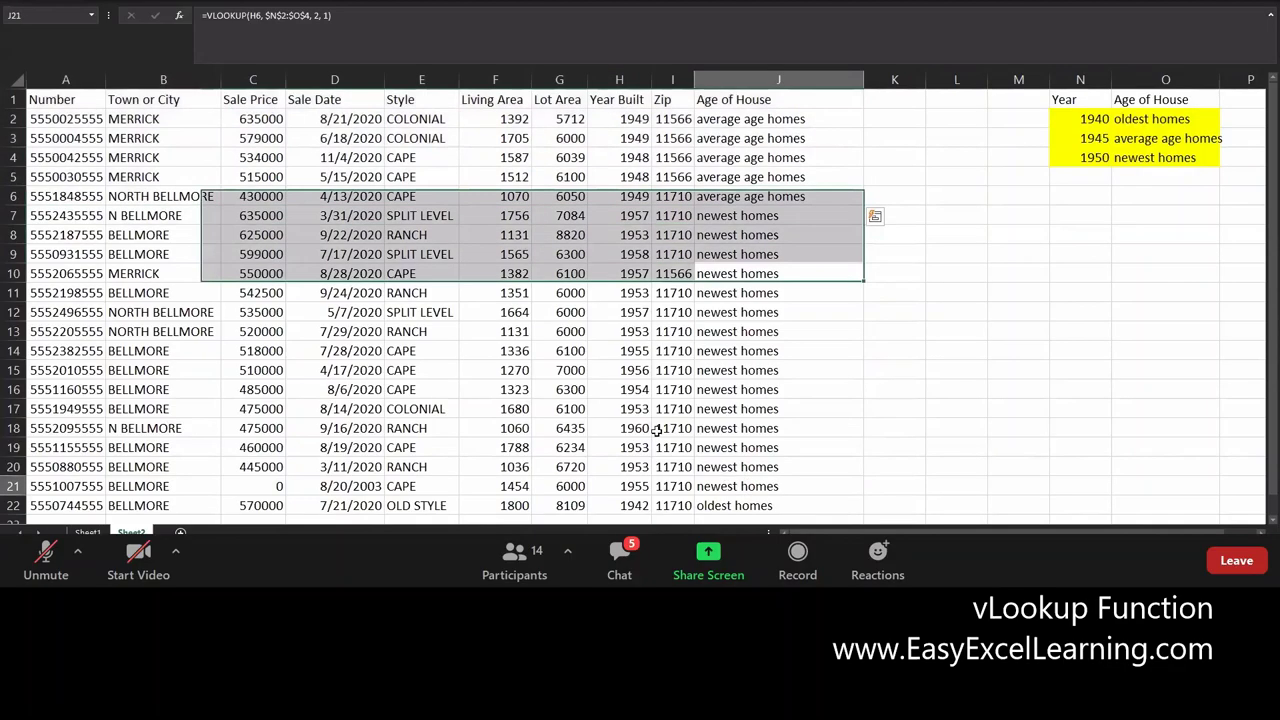
drag(655, 430, 546, 217)
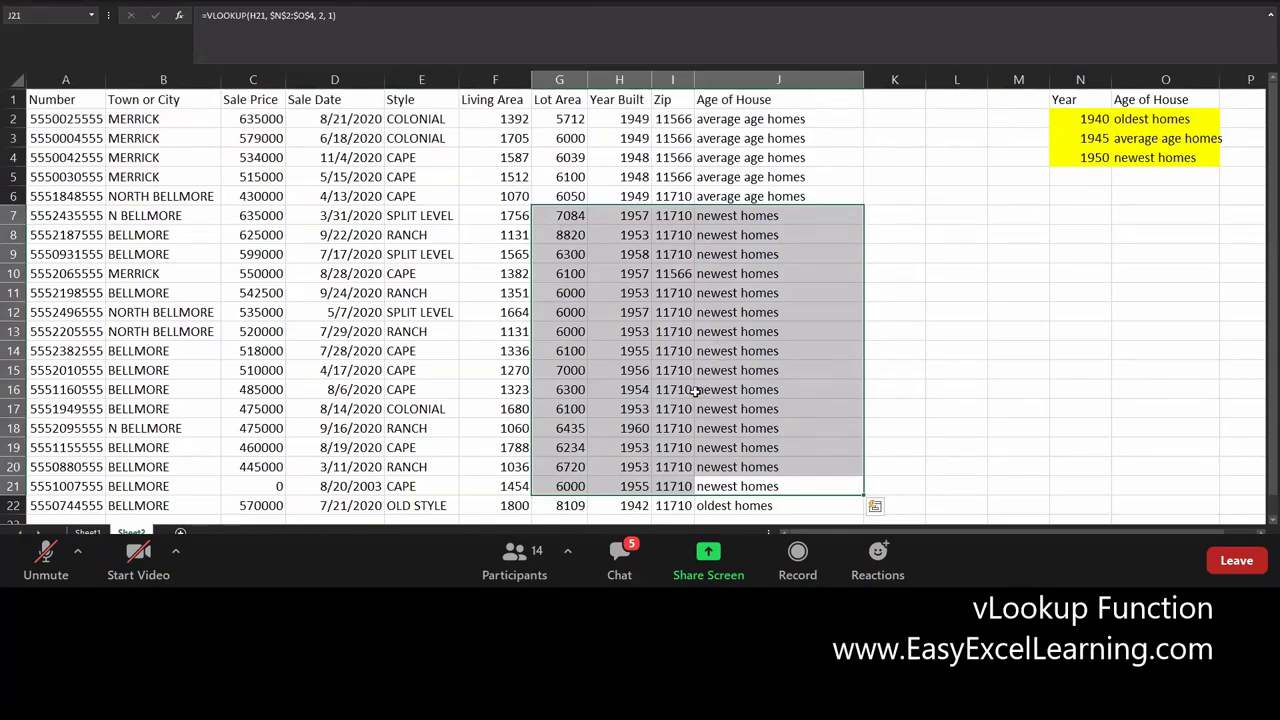
click(772, 505)
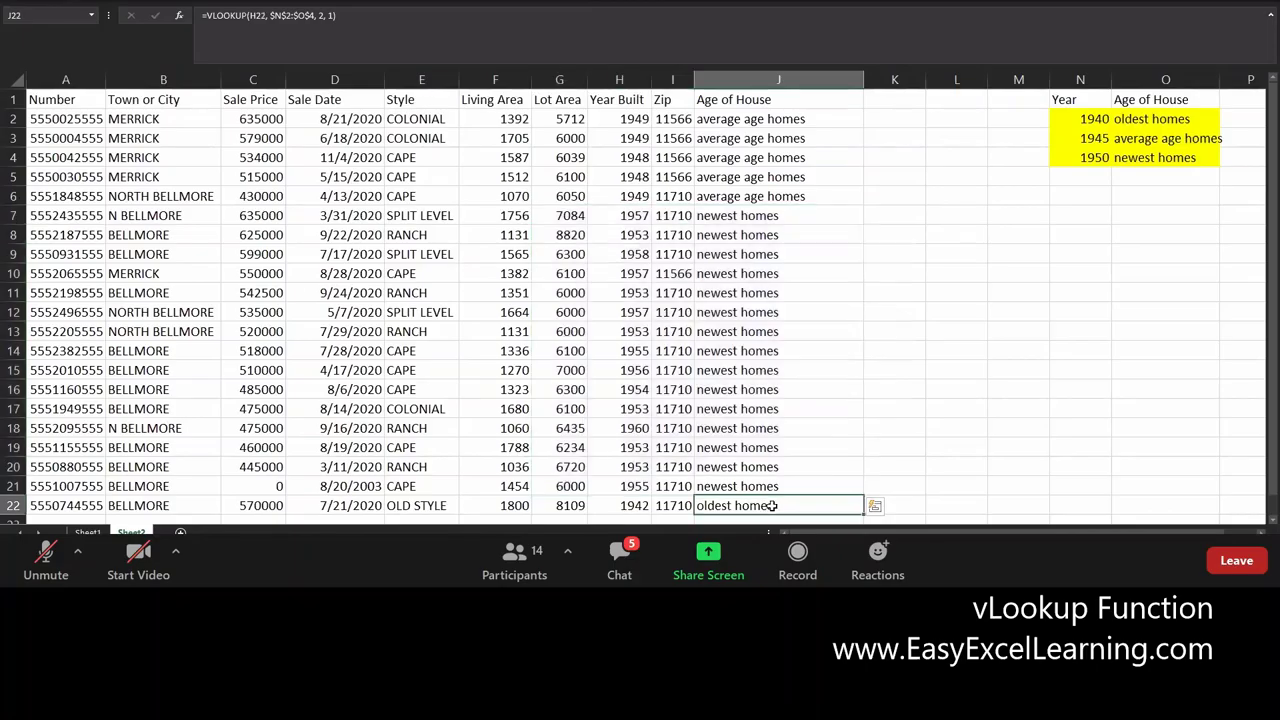
drag(772, 505, 86, 511)
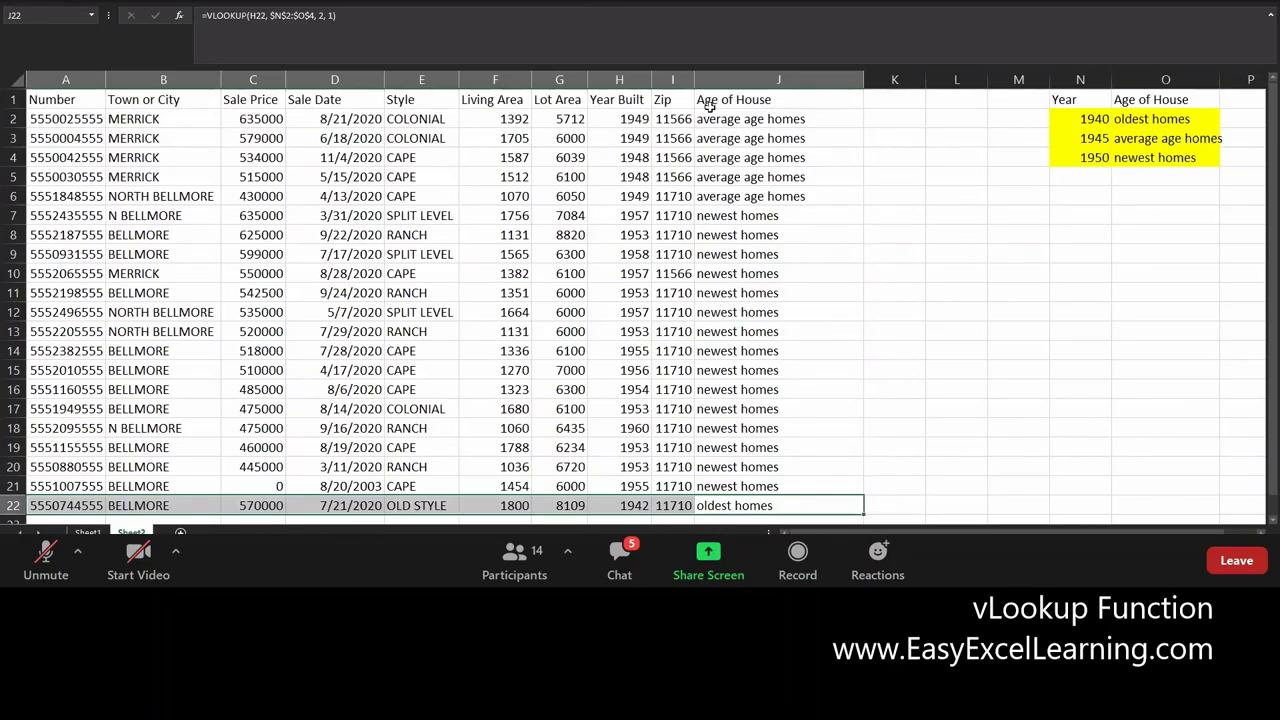
drag(706, 100, 14, 505)
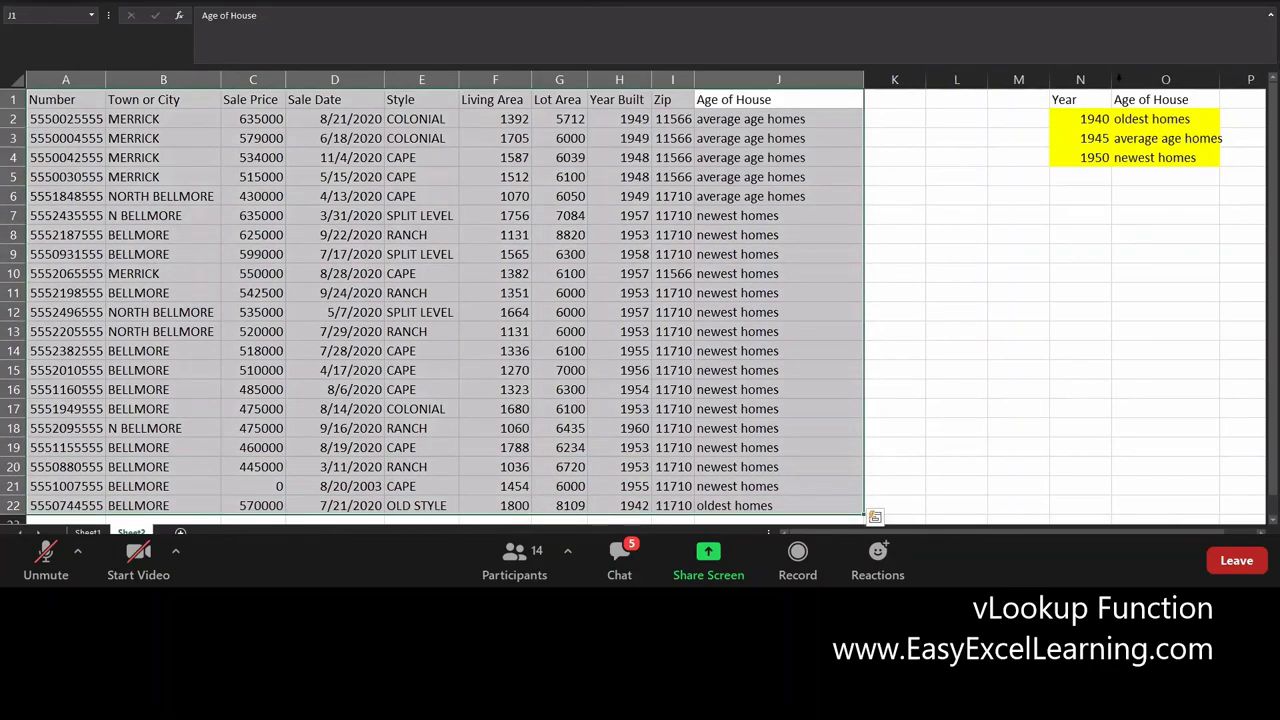
drag(1058, 101, 1138, 150)
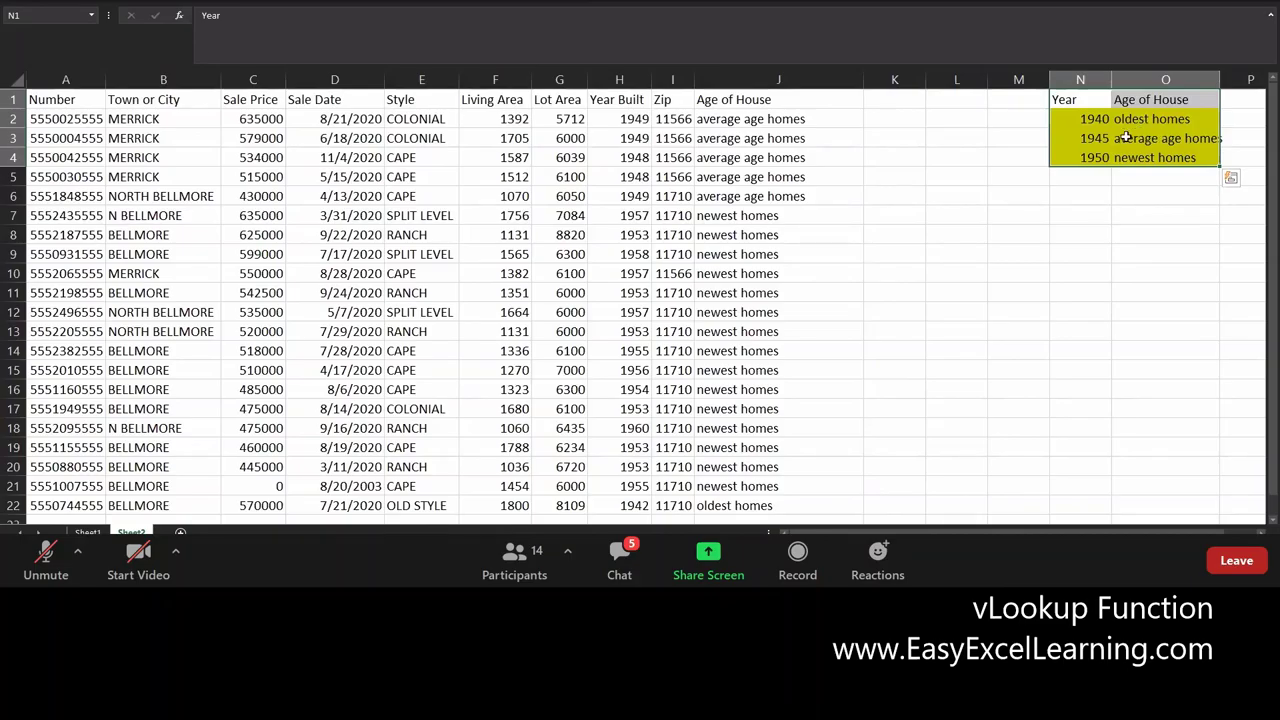
click(670, 254)
click(770, 254)
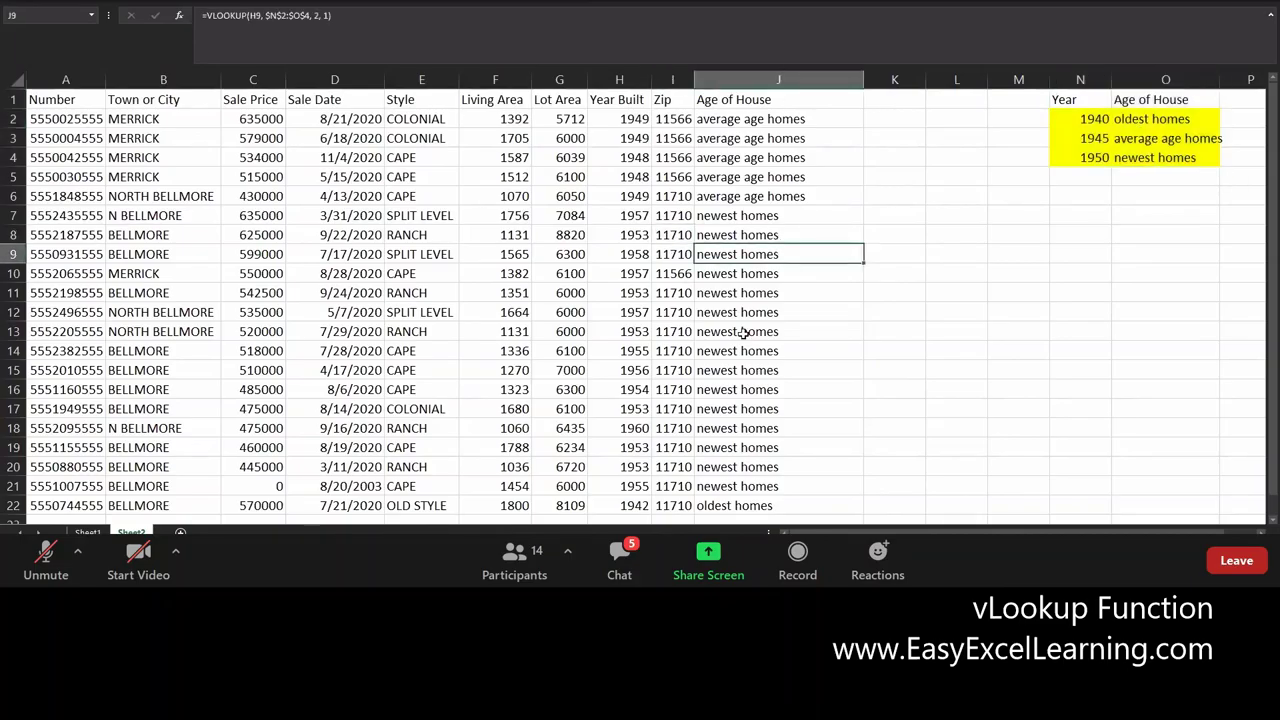
scroll(743, 334, down, 3)
scroll(743, 334, up, 3)
right_click(742, 335)
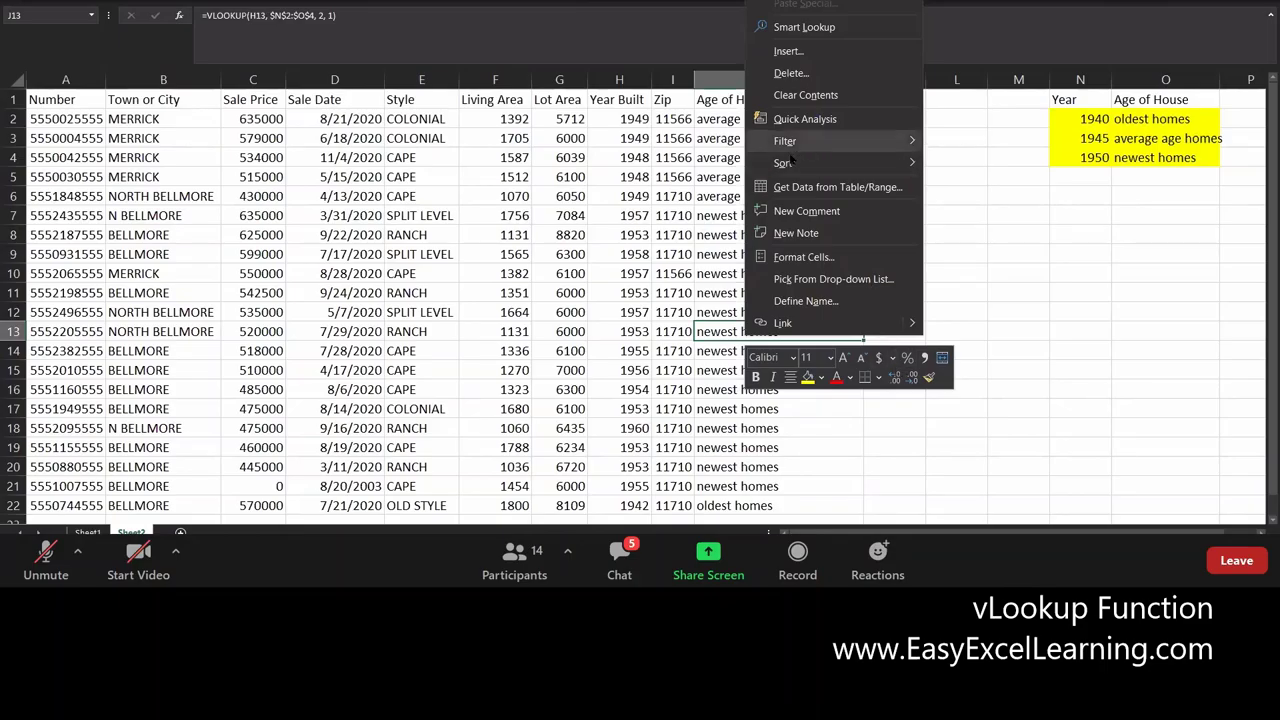
mouse_move(790, 168)
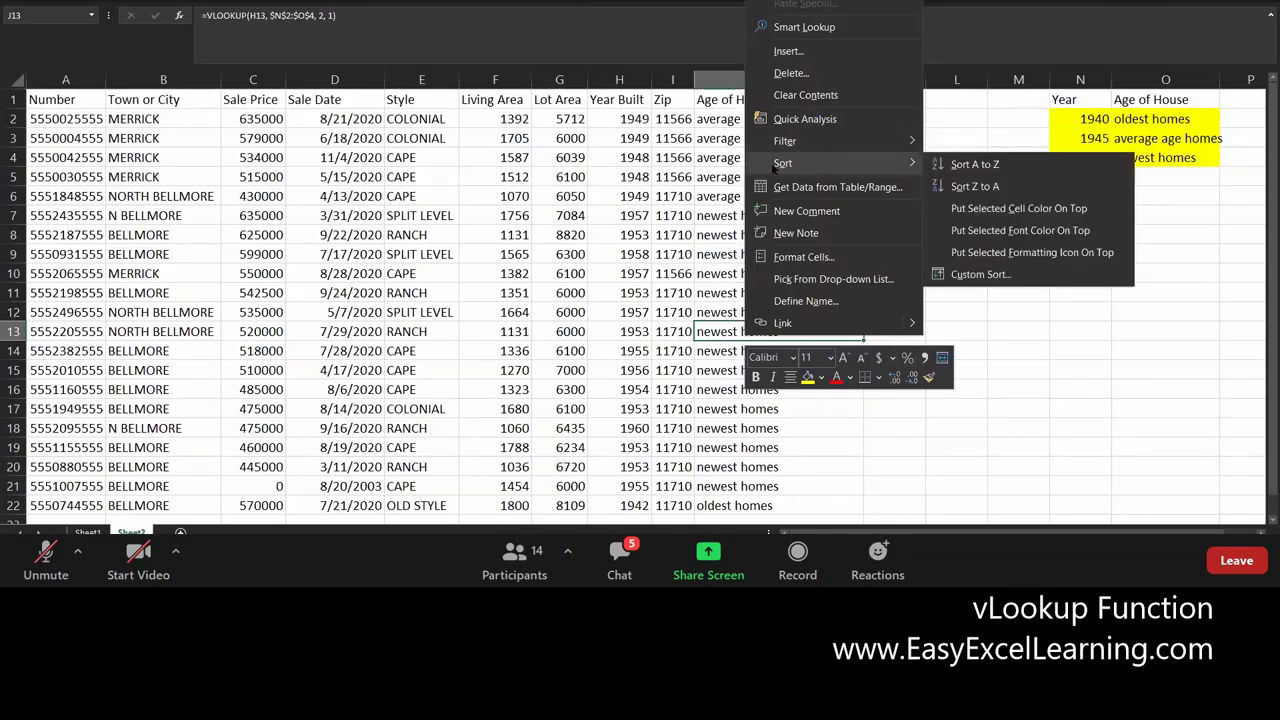
click(970, 166)
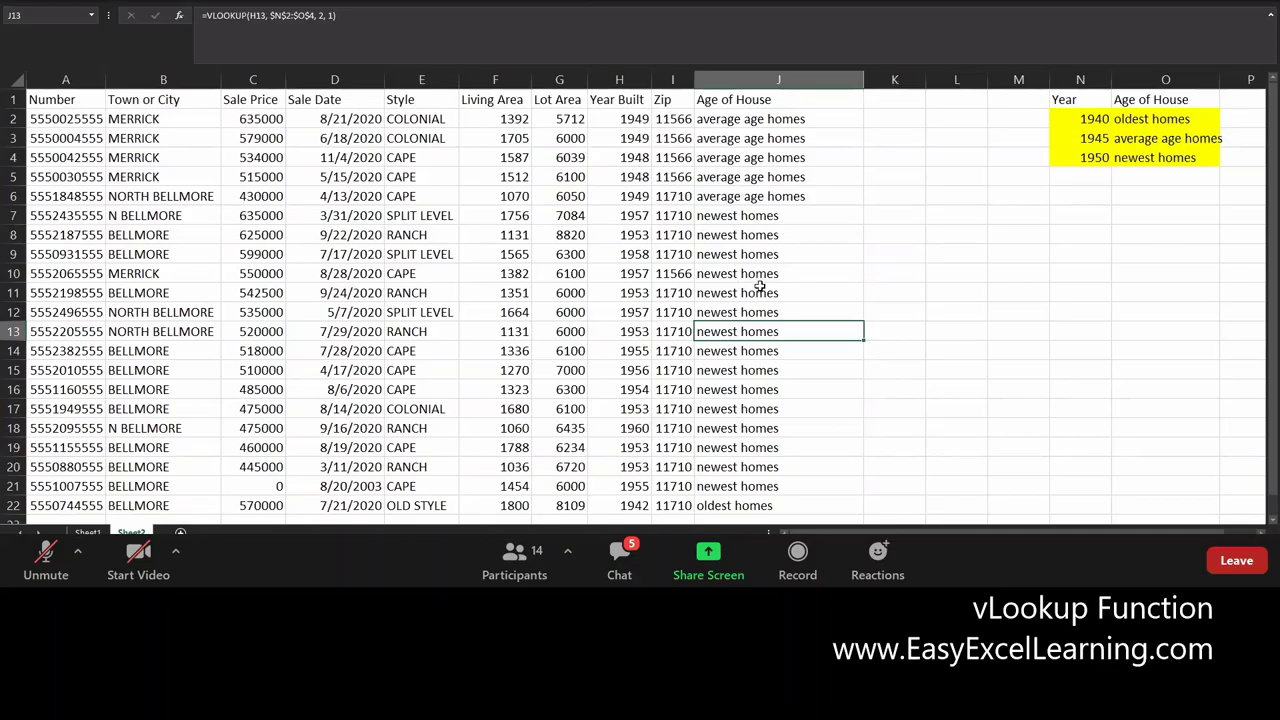
click(759, 87)
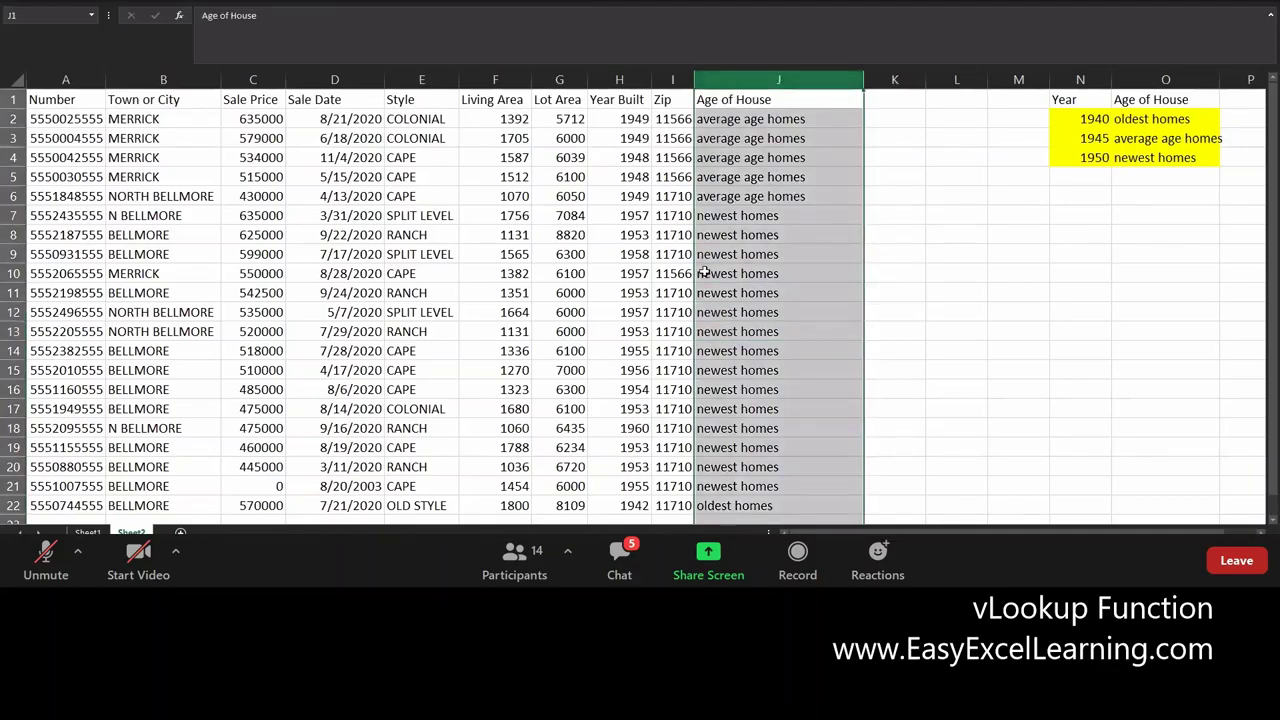
scroll(709, 268, down, 2)
scroll(709, 268, down, 1)
scroll(710, 267, up, 2)
scroll(711, 266, down, 2)
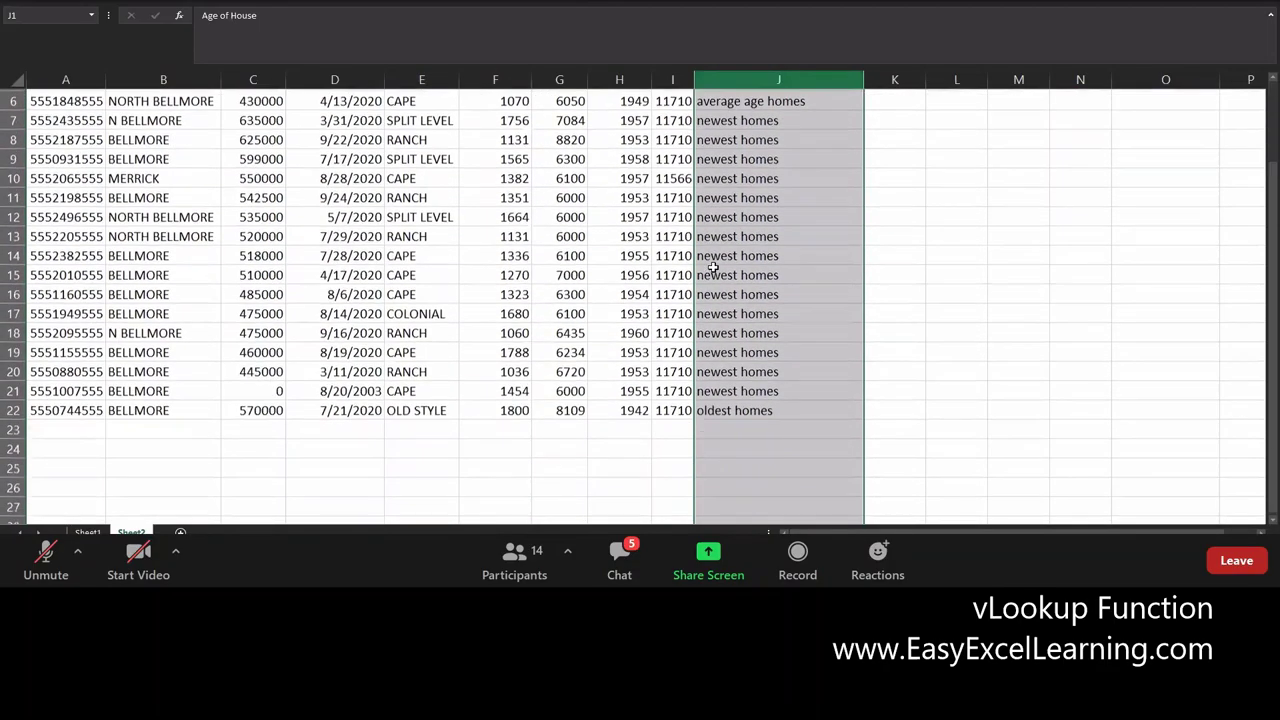
scroll(713, 265, up, 2)
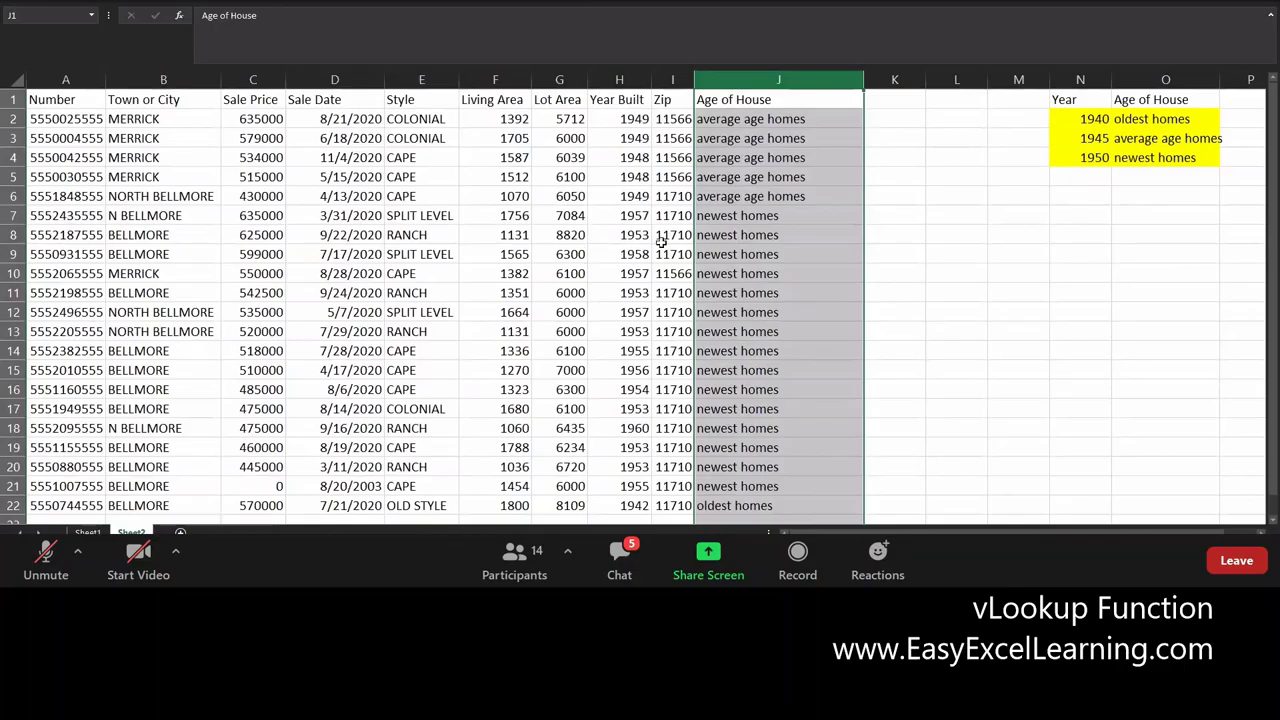
click(735, 215)
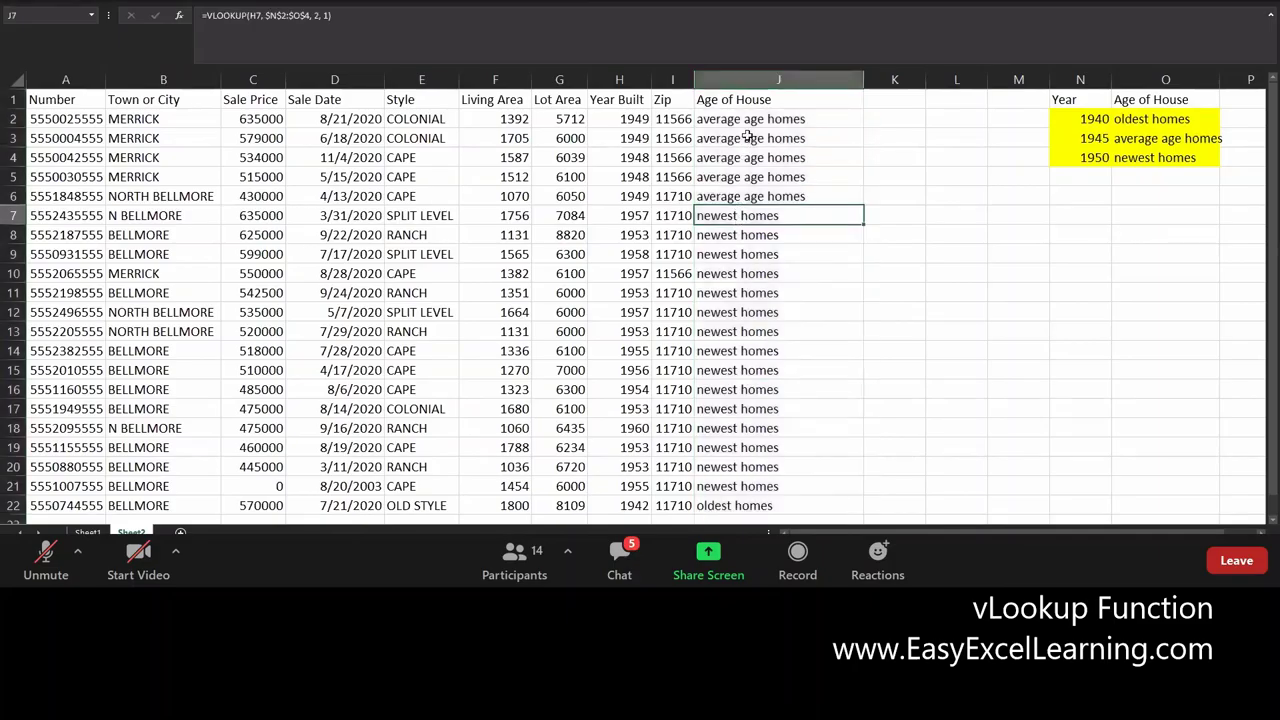
click(759, 82)
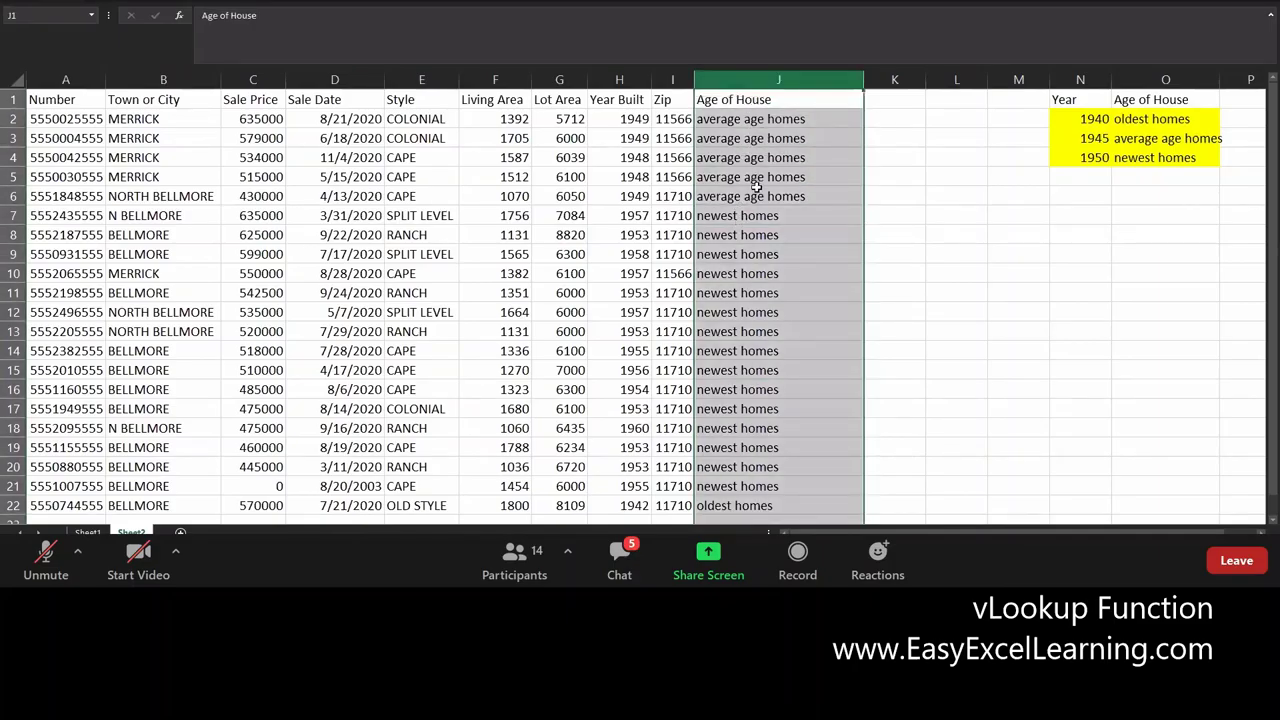
click(756, 194)
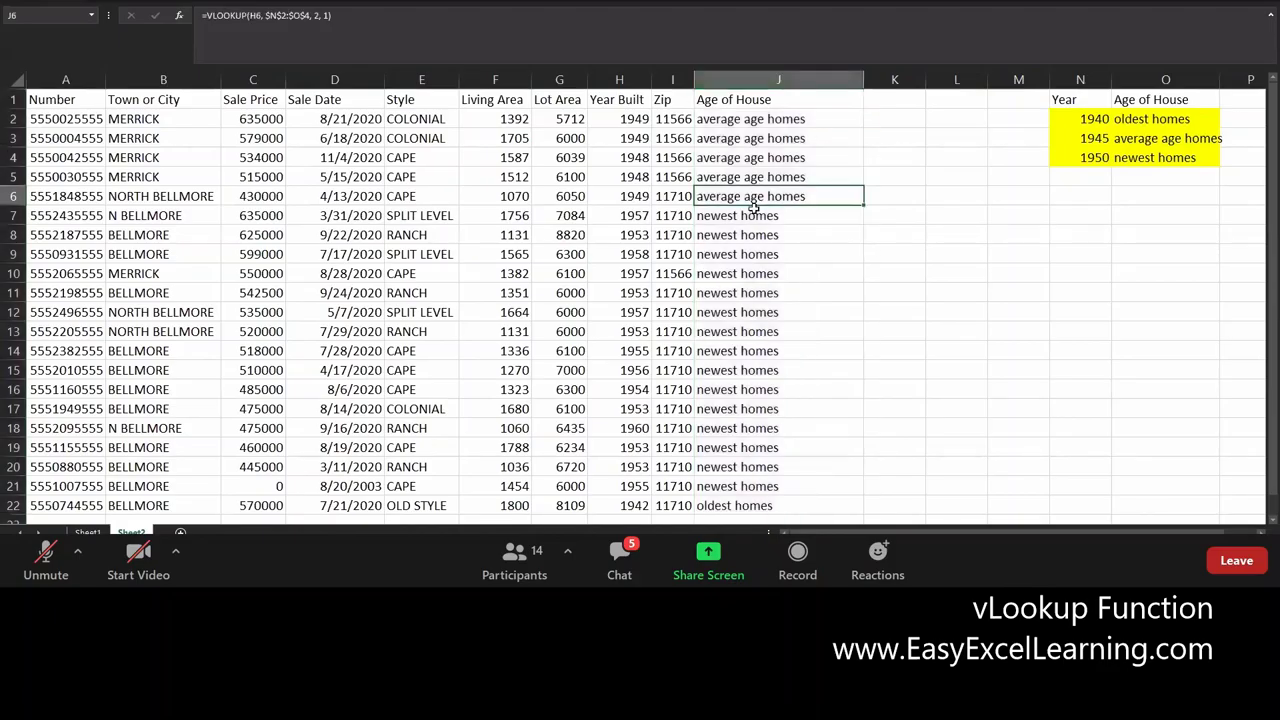
click(751, 218)
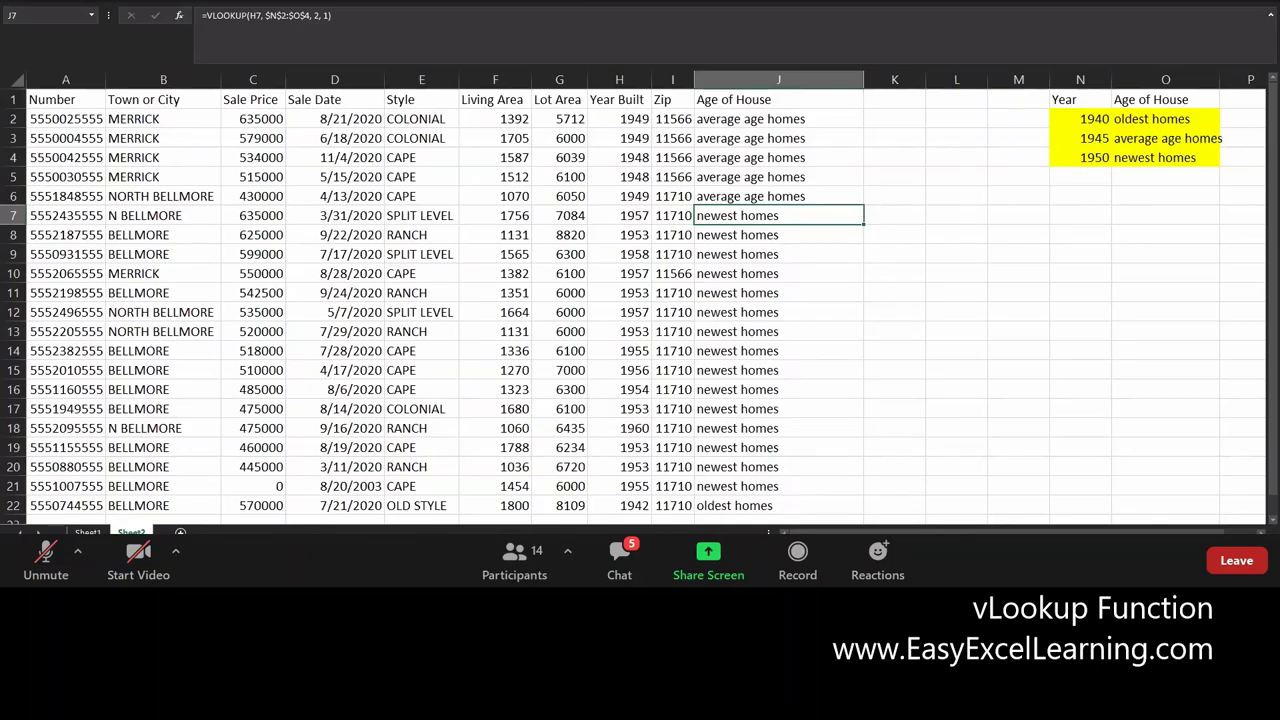
Sort the house-sales table by Sale Price, highest first, and check Age of House in rows 7 and 11
click(778, 331)
key(ctrl+a)
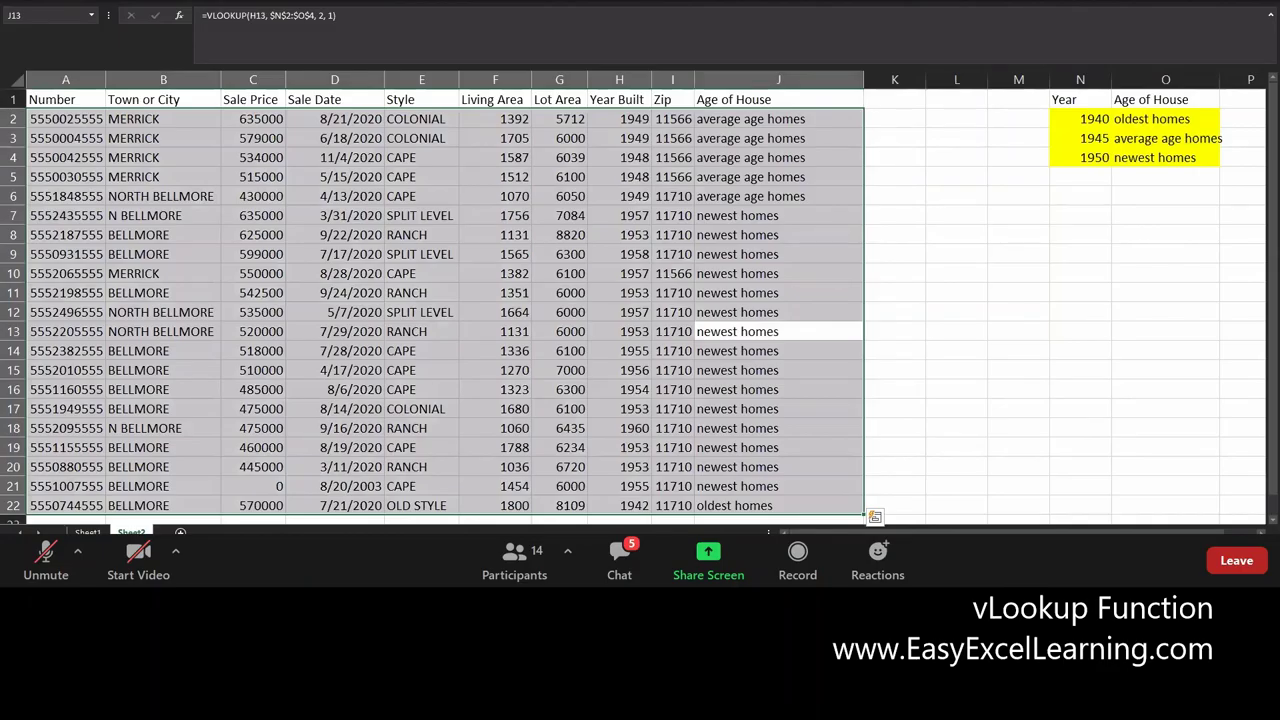
key(ctrl+z)
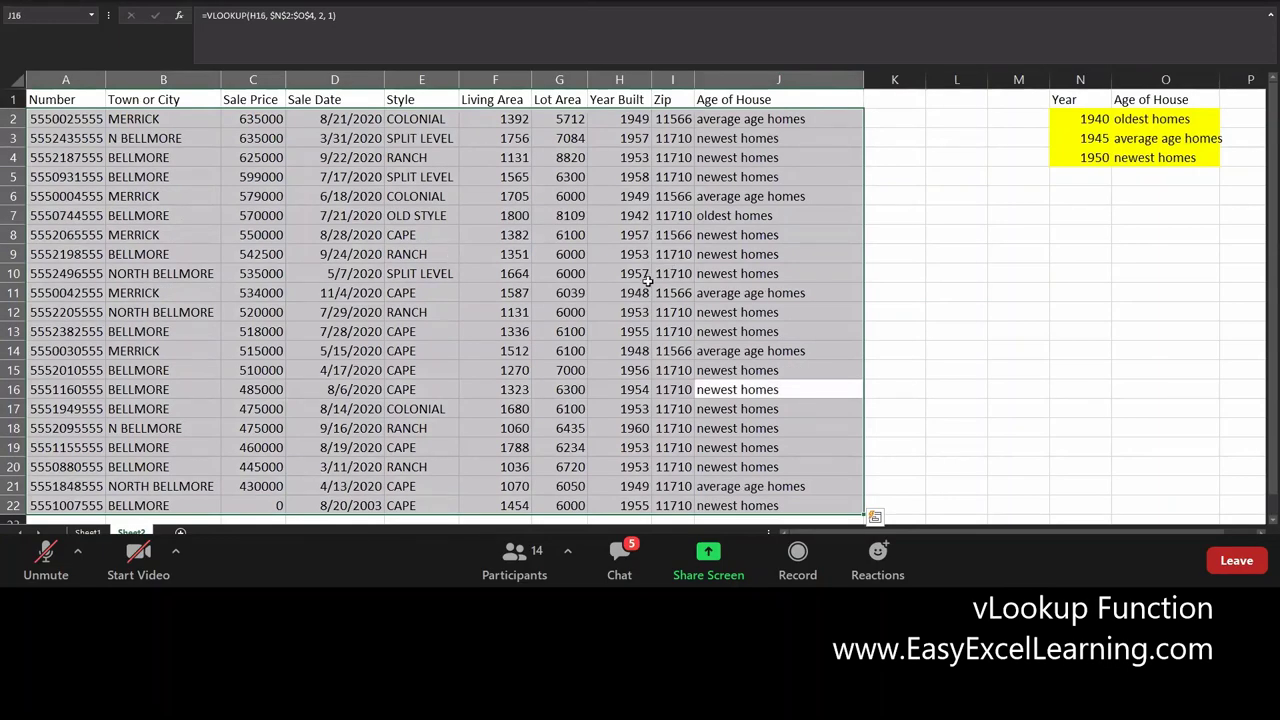
click(731, 287)
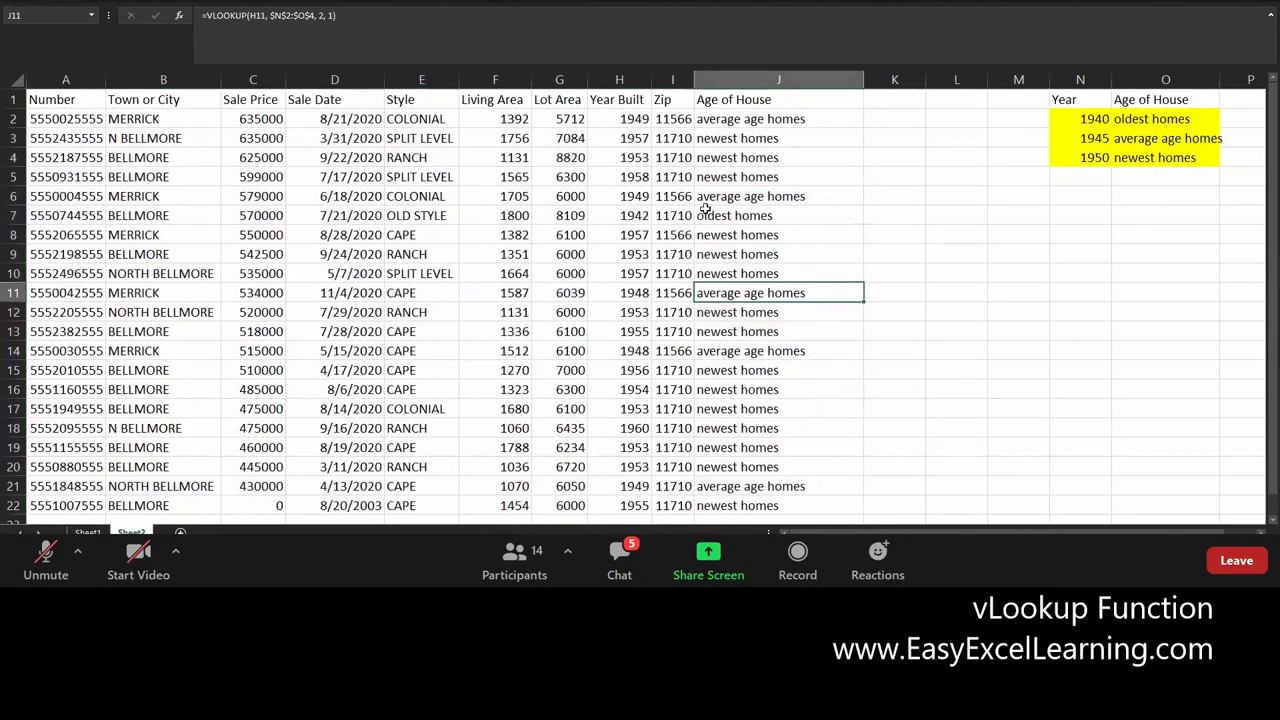
click(707, 211)
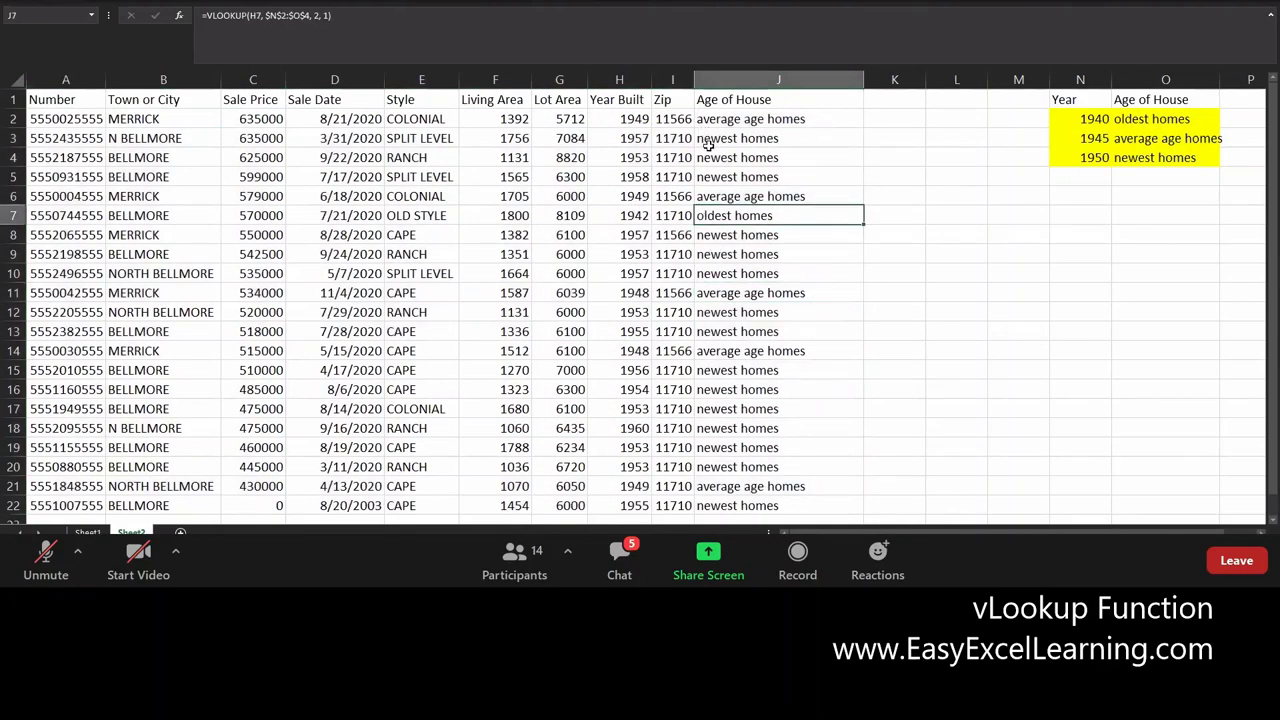
click(733, 296)
click(727, 216)
click(728, 272)
click(731, 331)
click(725, 371)
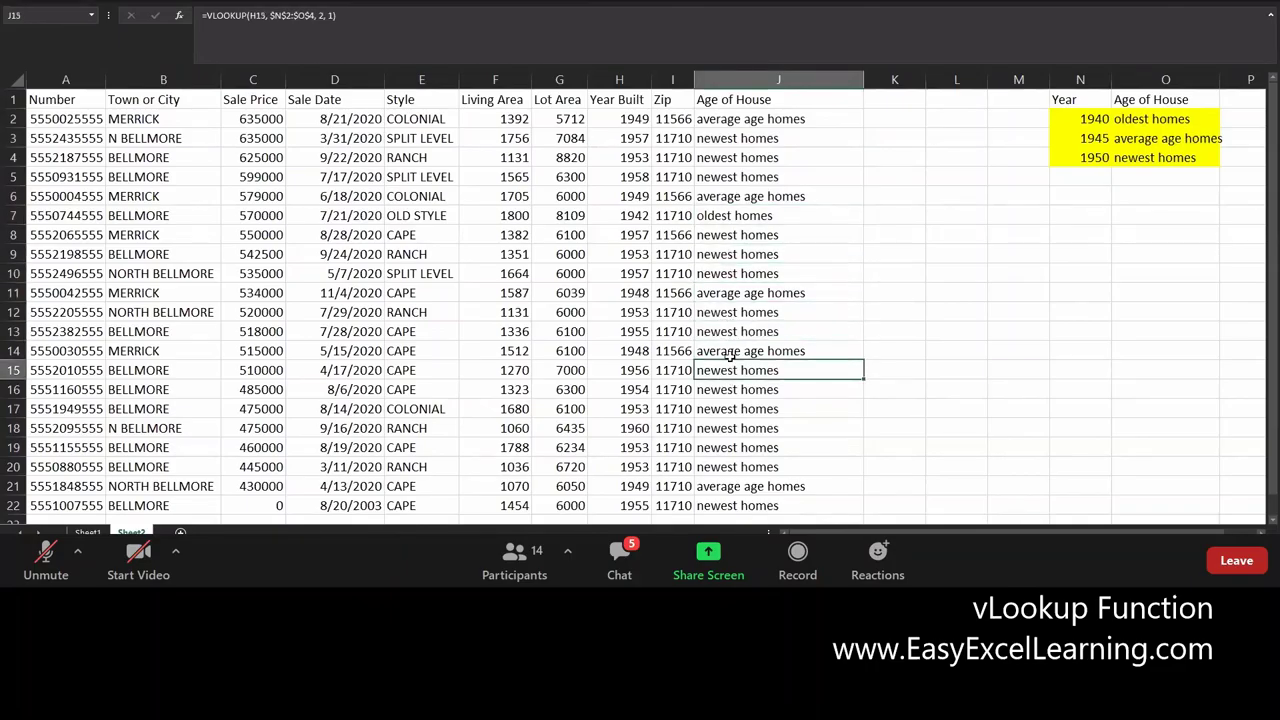
click(731, 350)
click(731, 293)
click(731, 254)
click(731, 292)
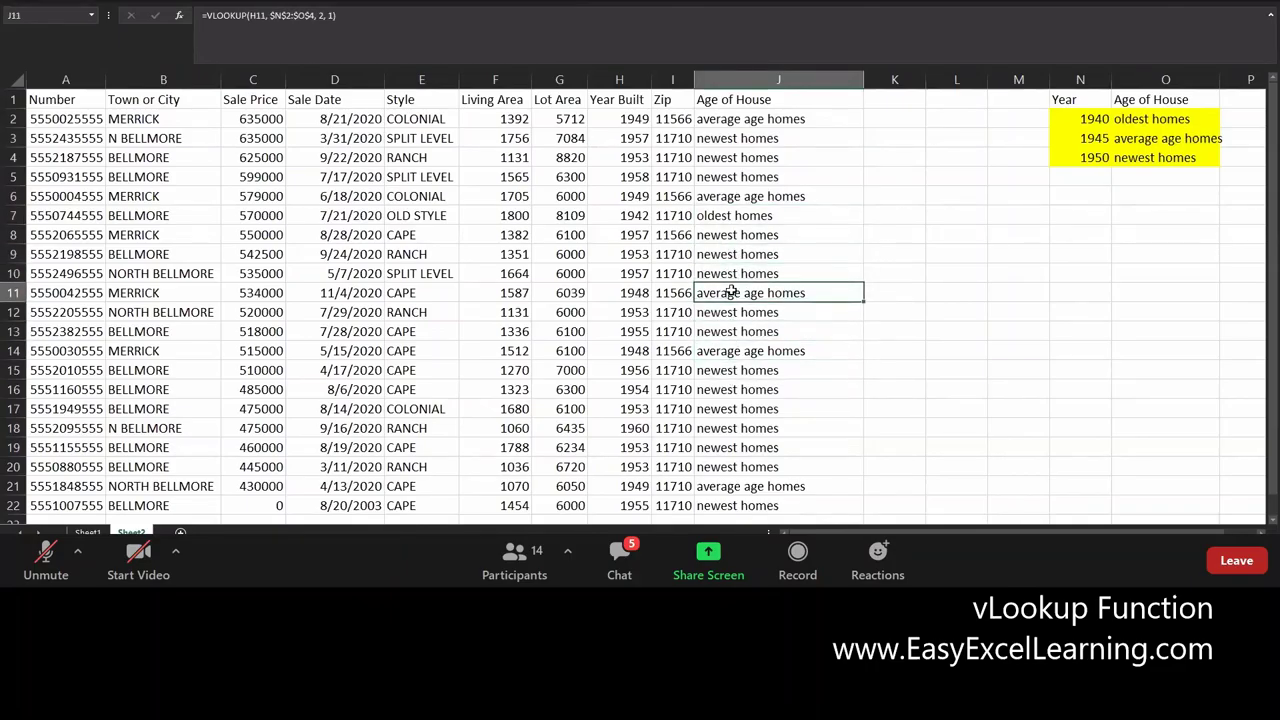
click(754, 218)
drag(743, 257, 745, 272)
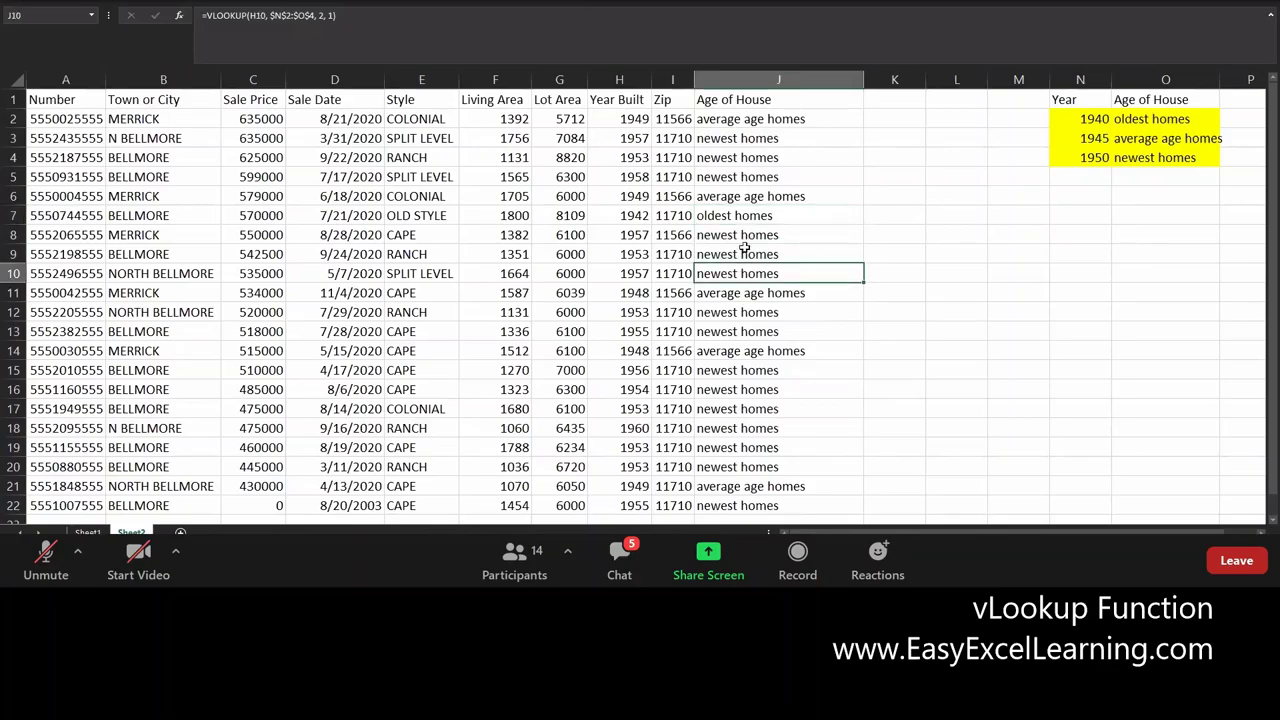
key(ctrl+v)
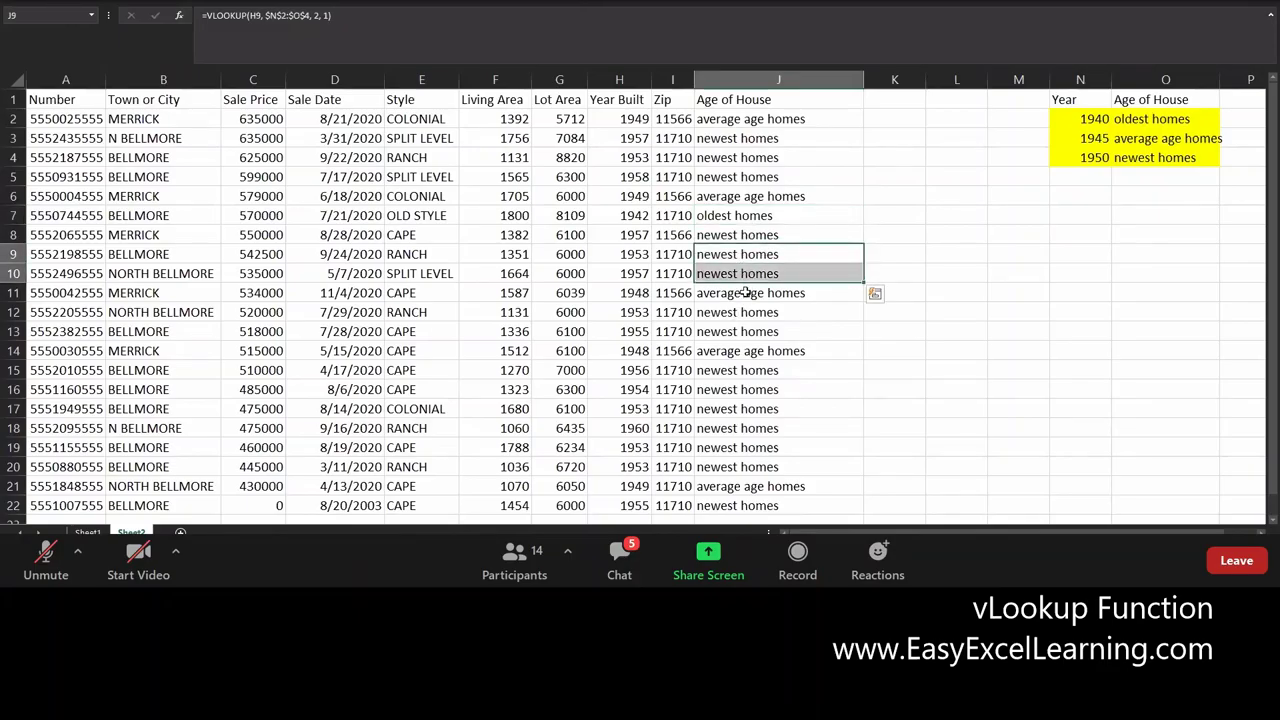
click(763, 331)
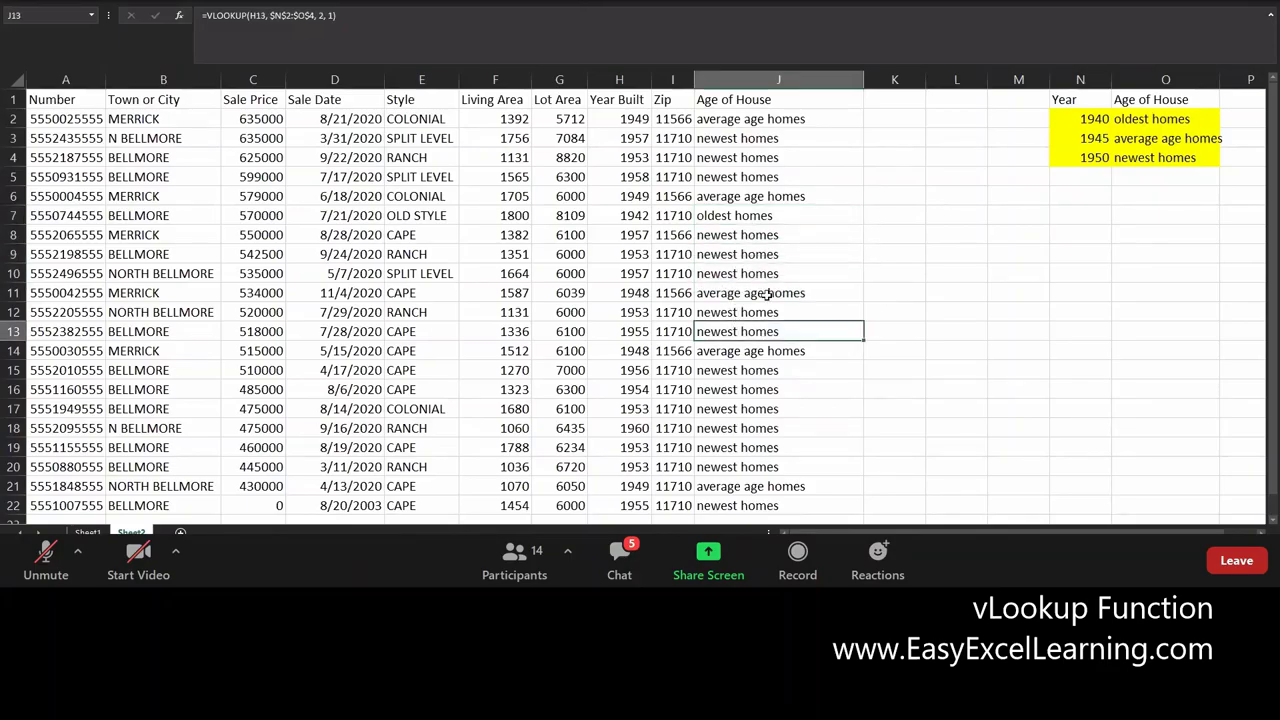
click(728, 347)
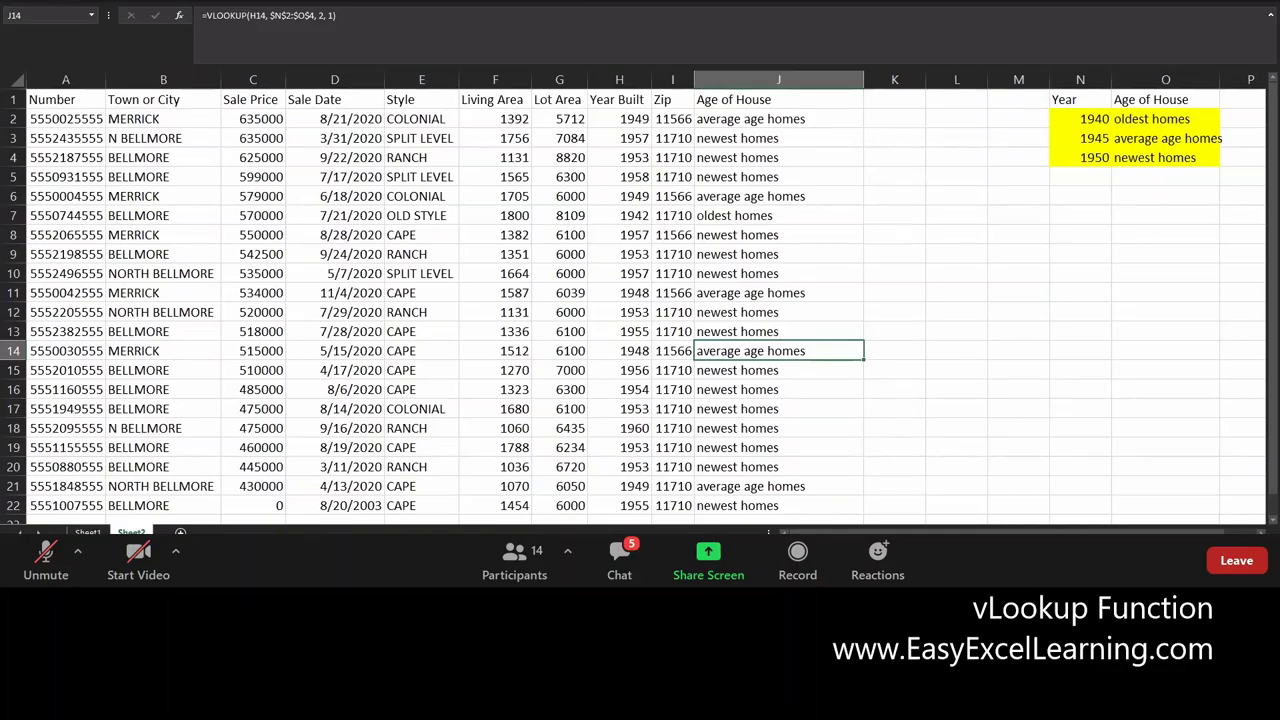
key(alt+a)
key(s)
key(a)
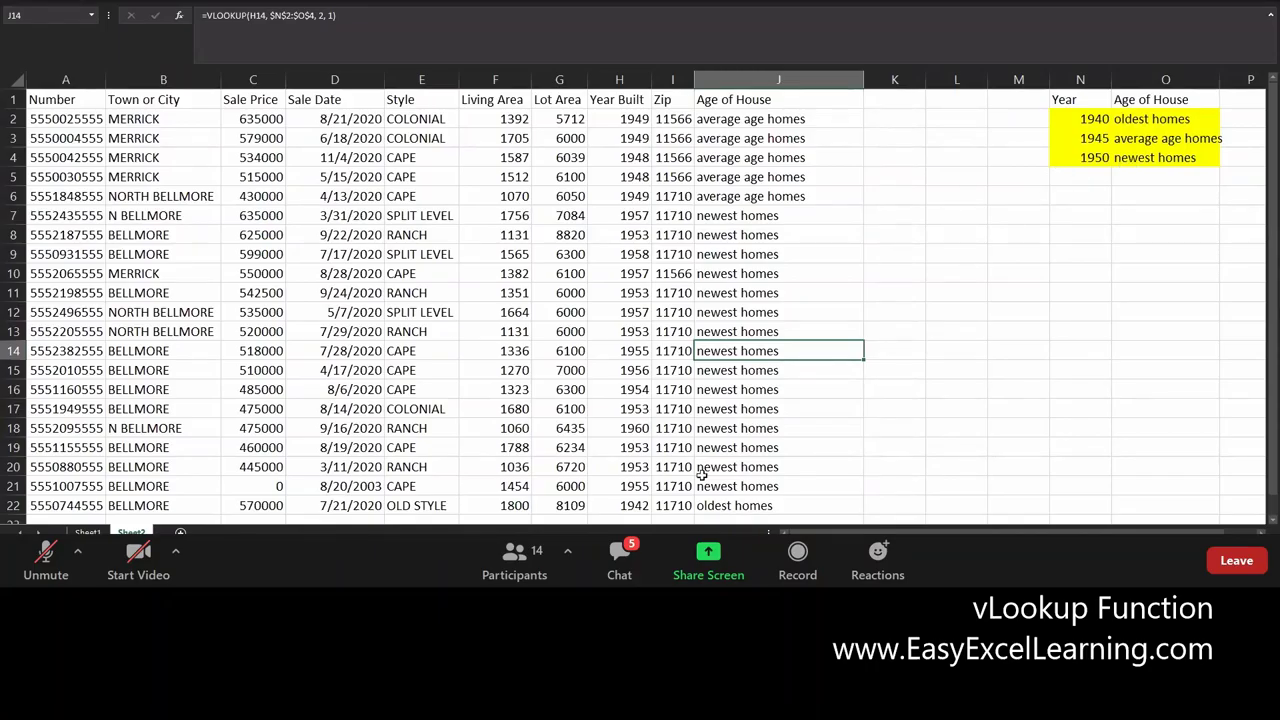
click(1100, 163)
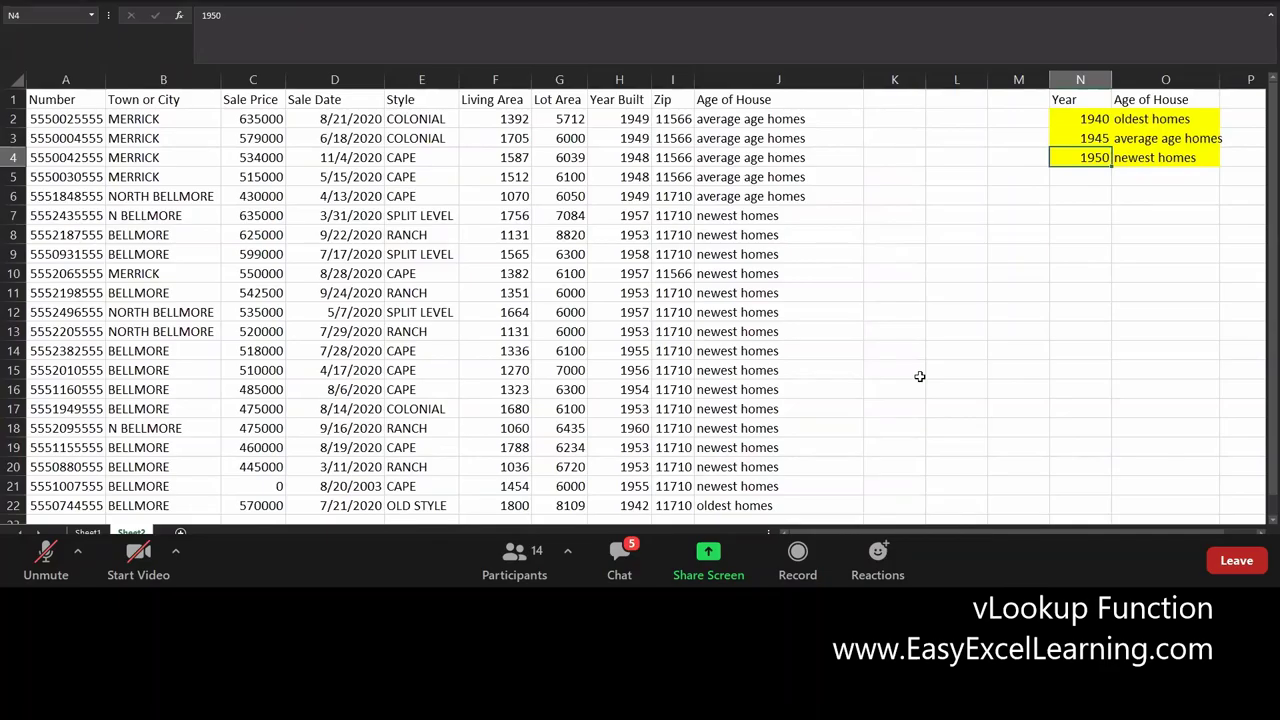
Enter 1955 in N4, sort the table A to Z by Age of House, and review the newest-homes rows
text(1955)
key(Return)
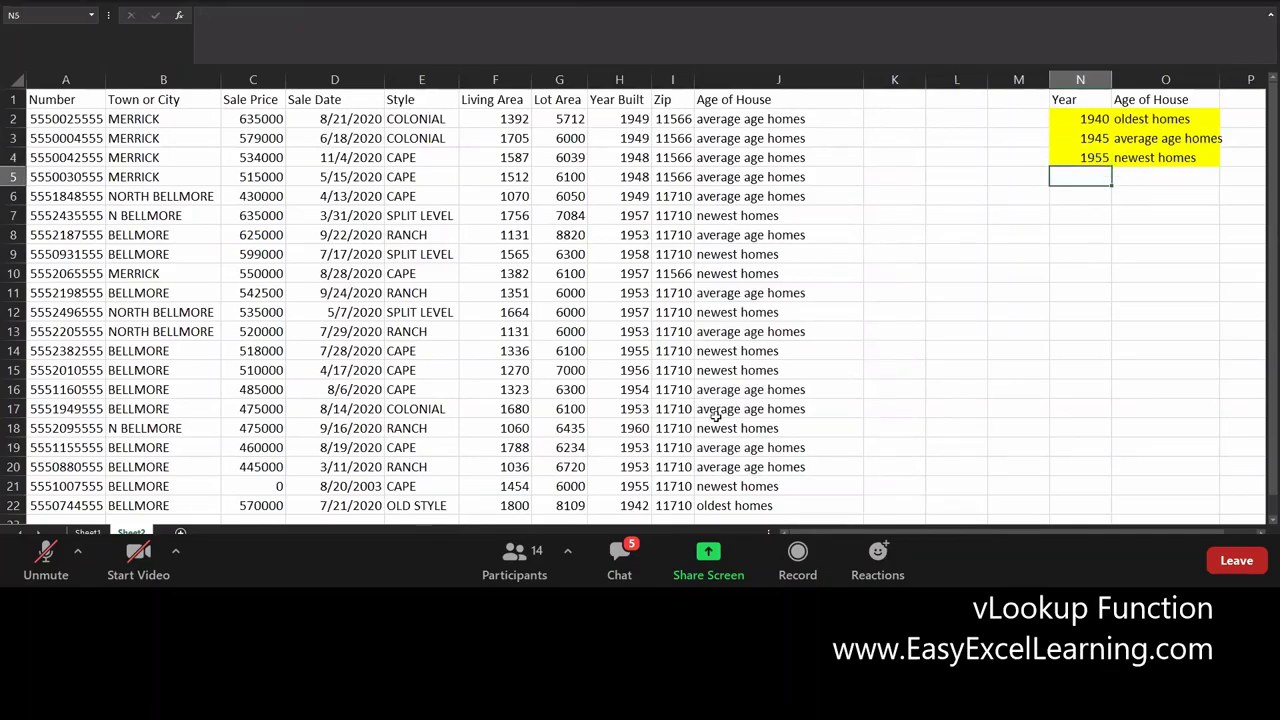
click(726, 280)
right_click(726, 283)
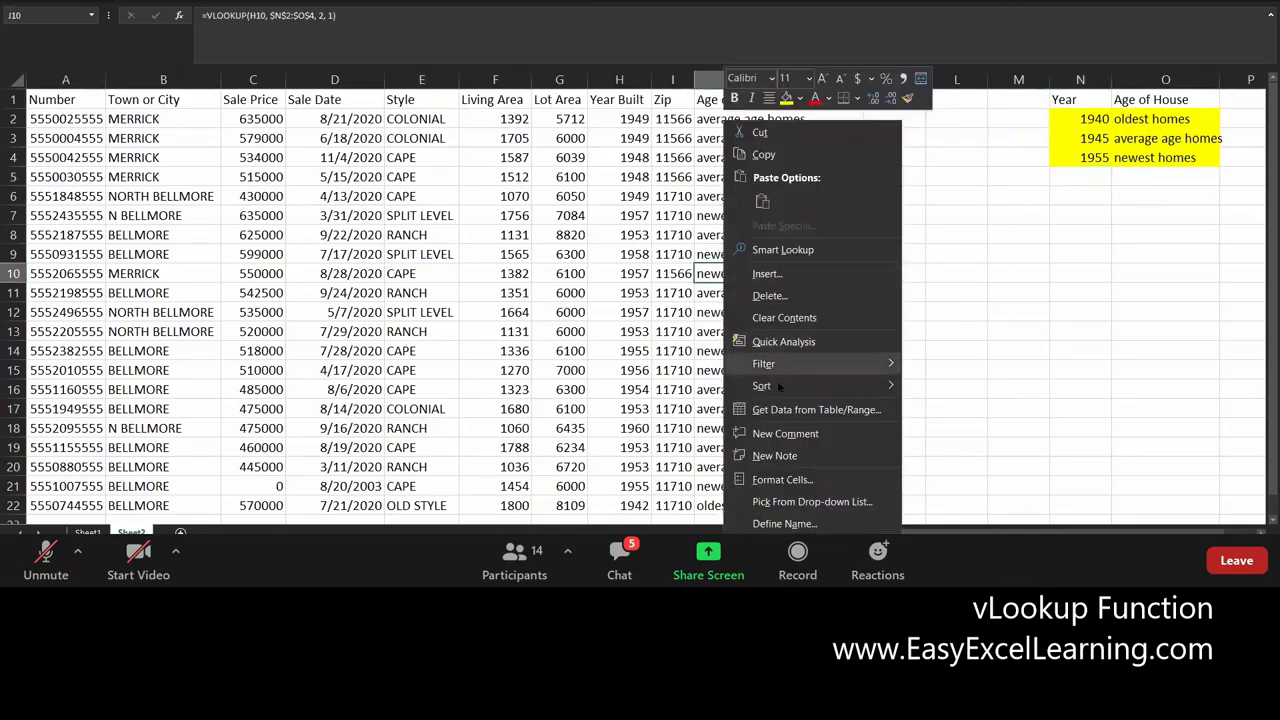
mouse_move(777, 384)
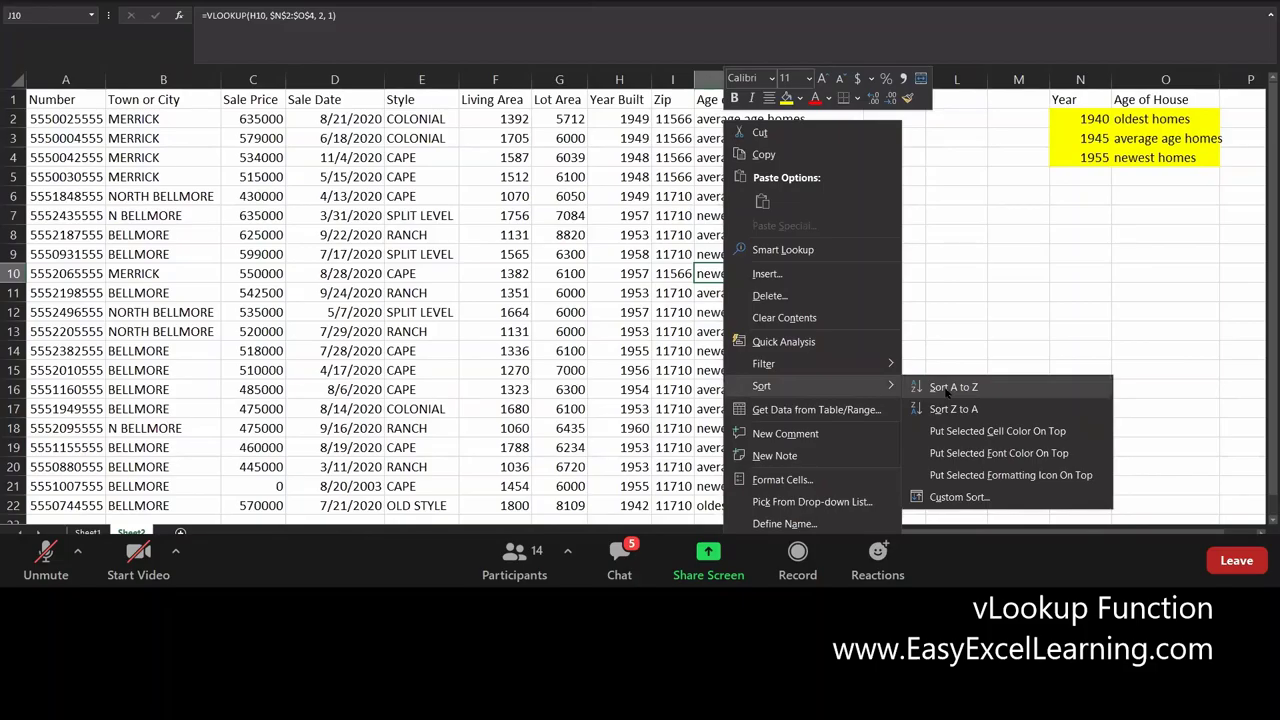
click(945, 388)
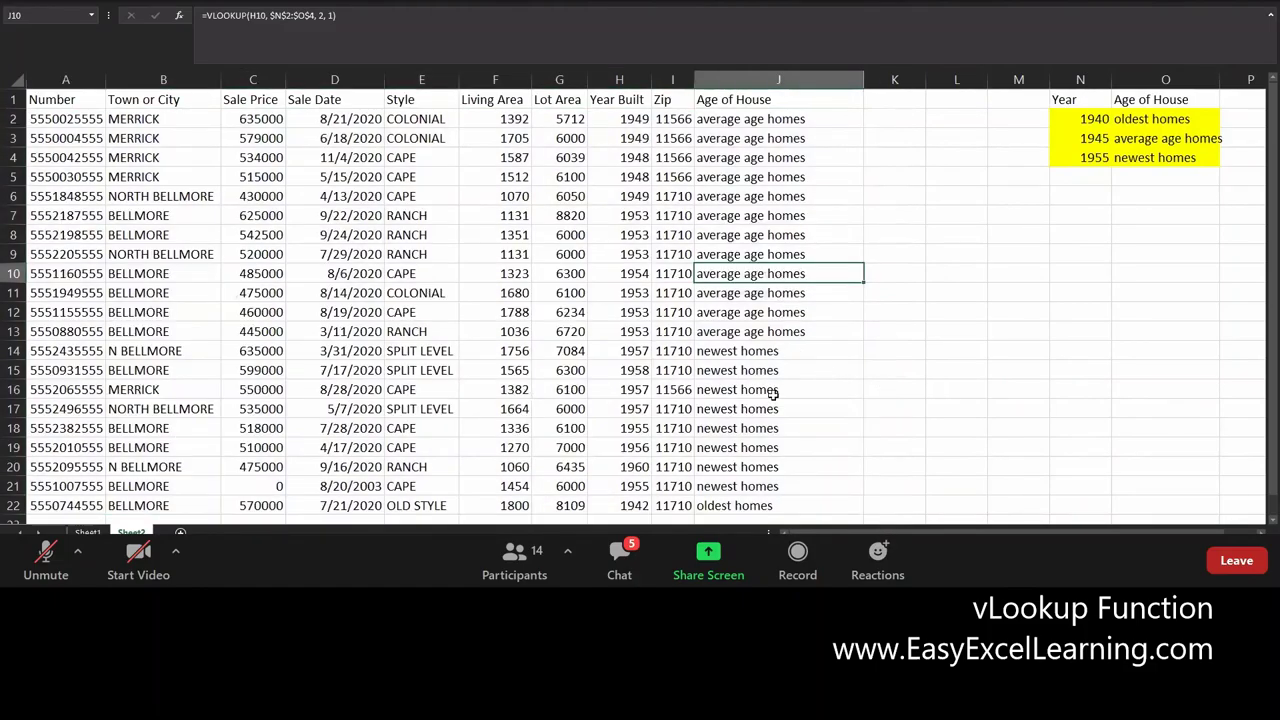
drag(730, 488, 721, 356)
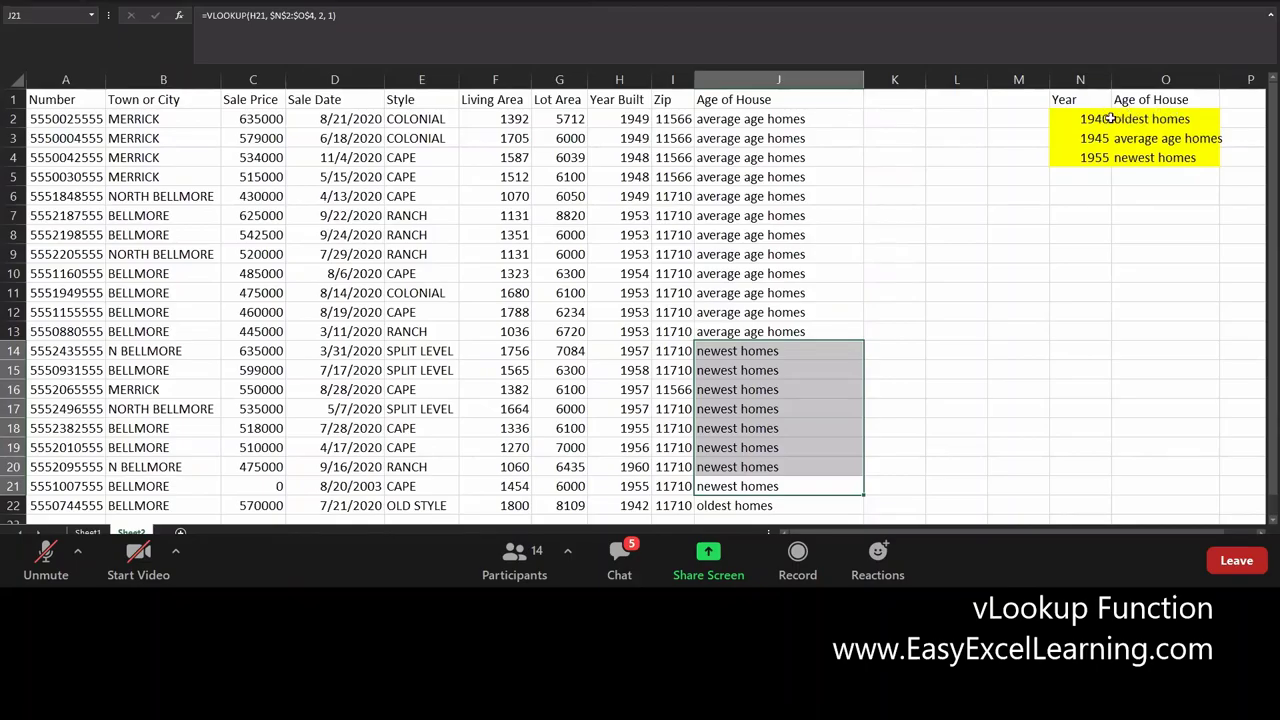
click(1100, 118)
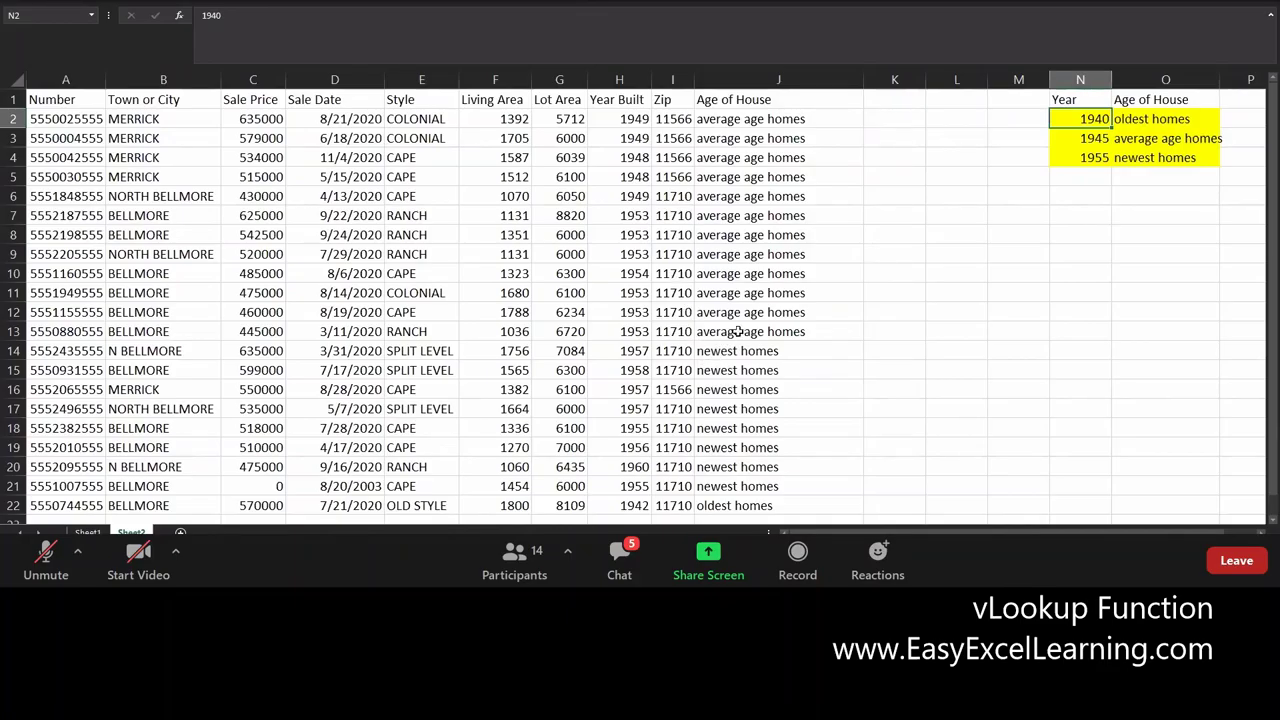
click(1098, 137)
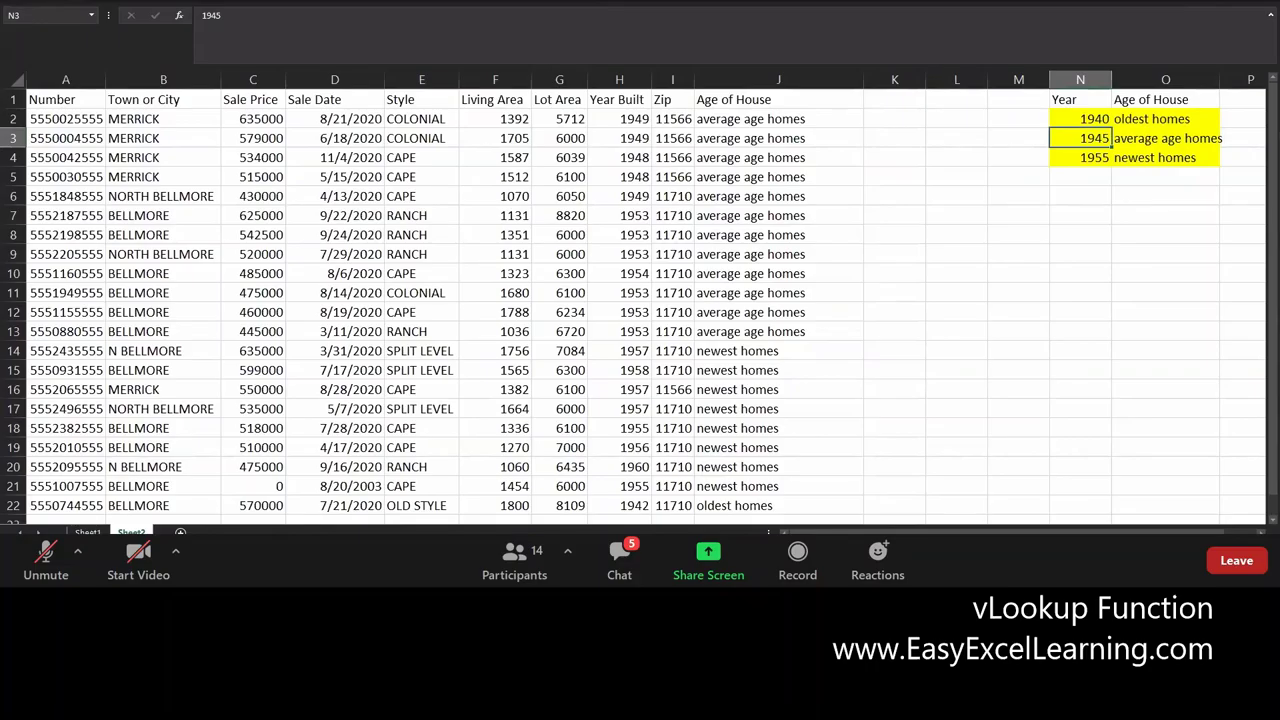
Change the middle threshold in N3 to 1947, then to 1949
key(F2)
key(BackSpace)
key(BackSpace)
key(BackSpace)
text(947)
key(Return)
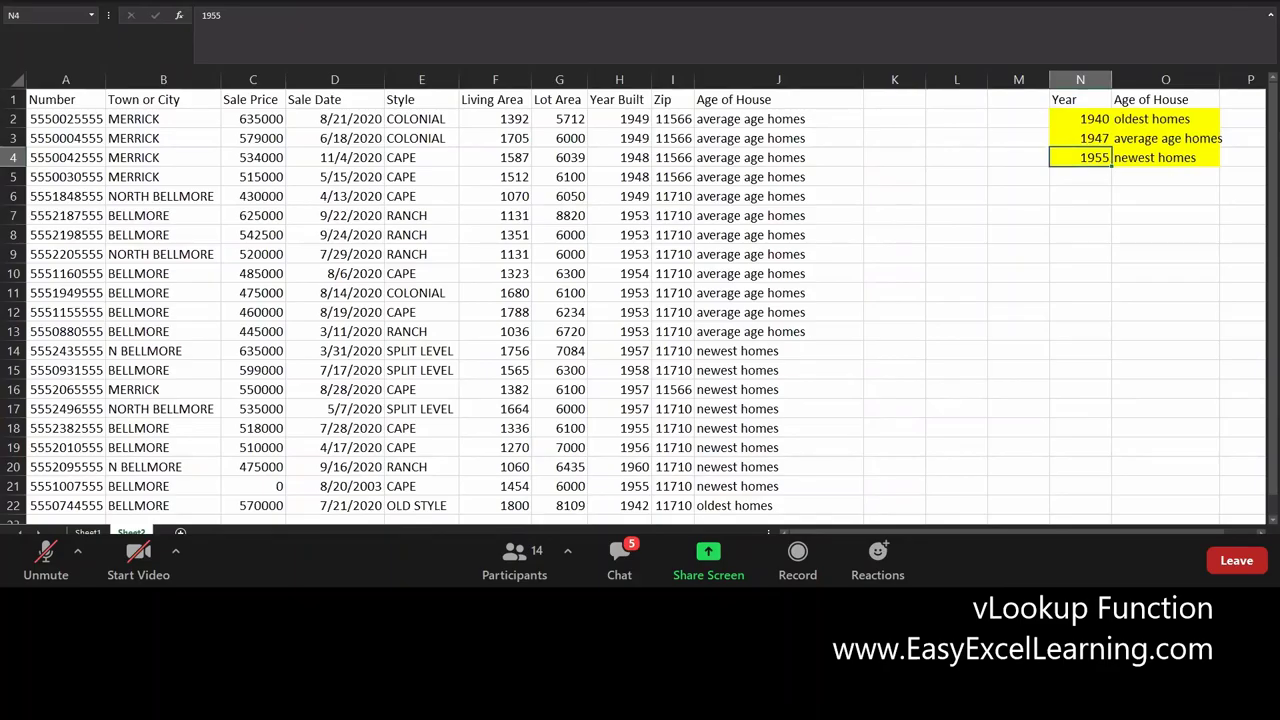
click(1080, 138)
text(1949)
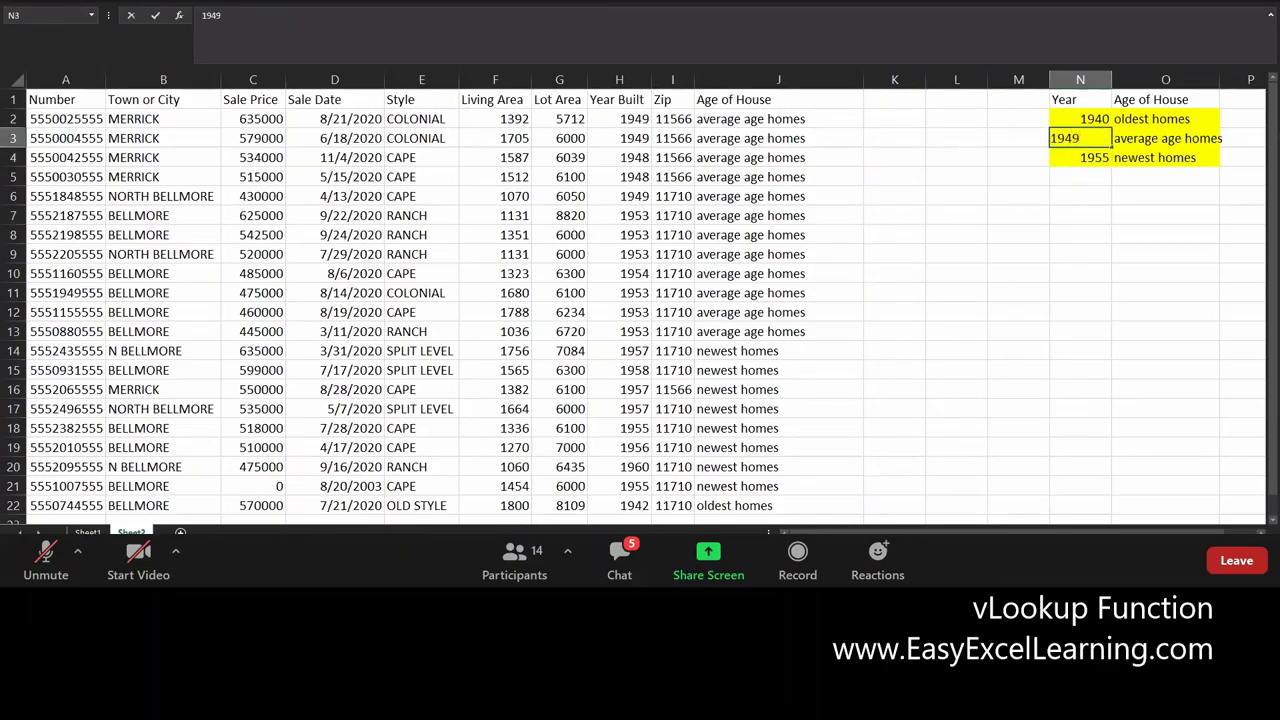
key(Return)
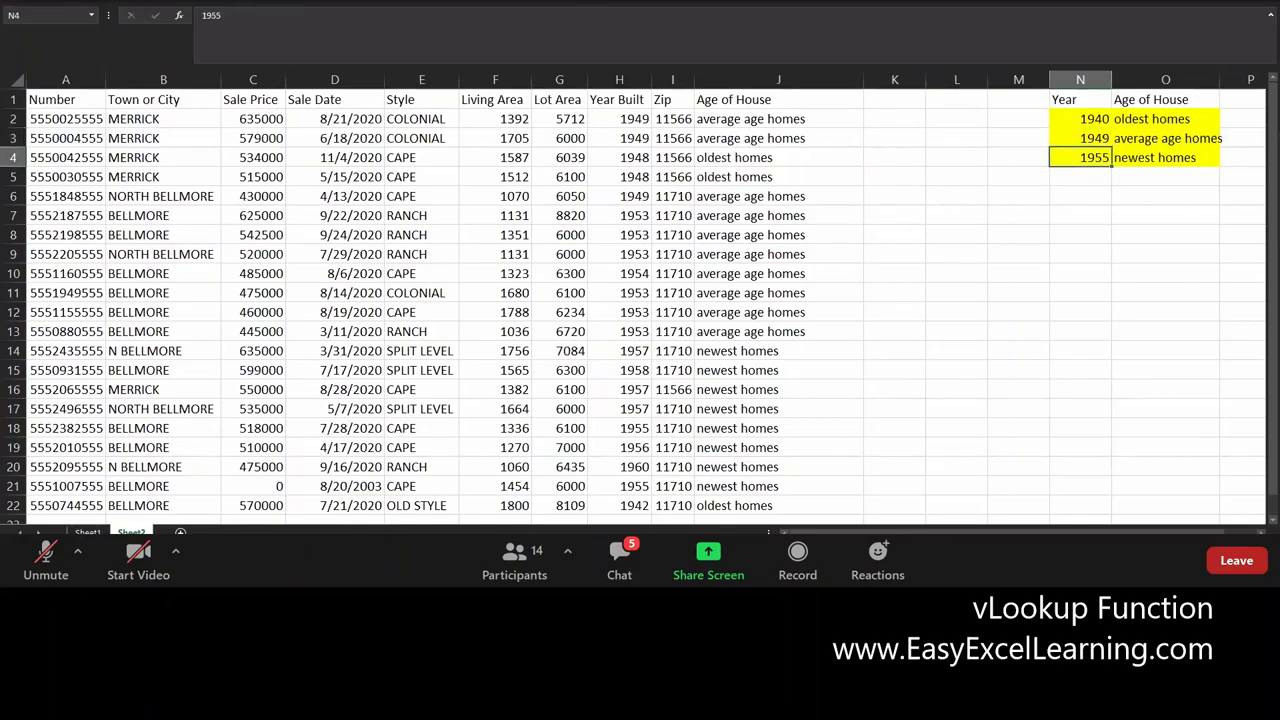
click(1080, 138)
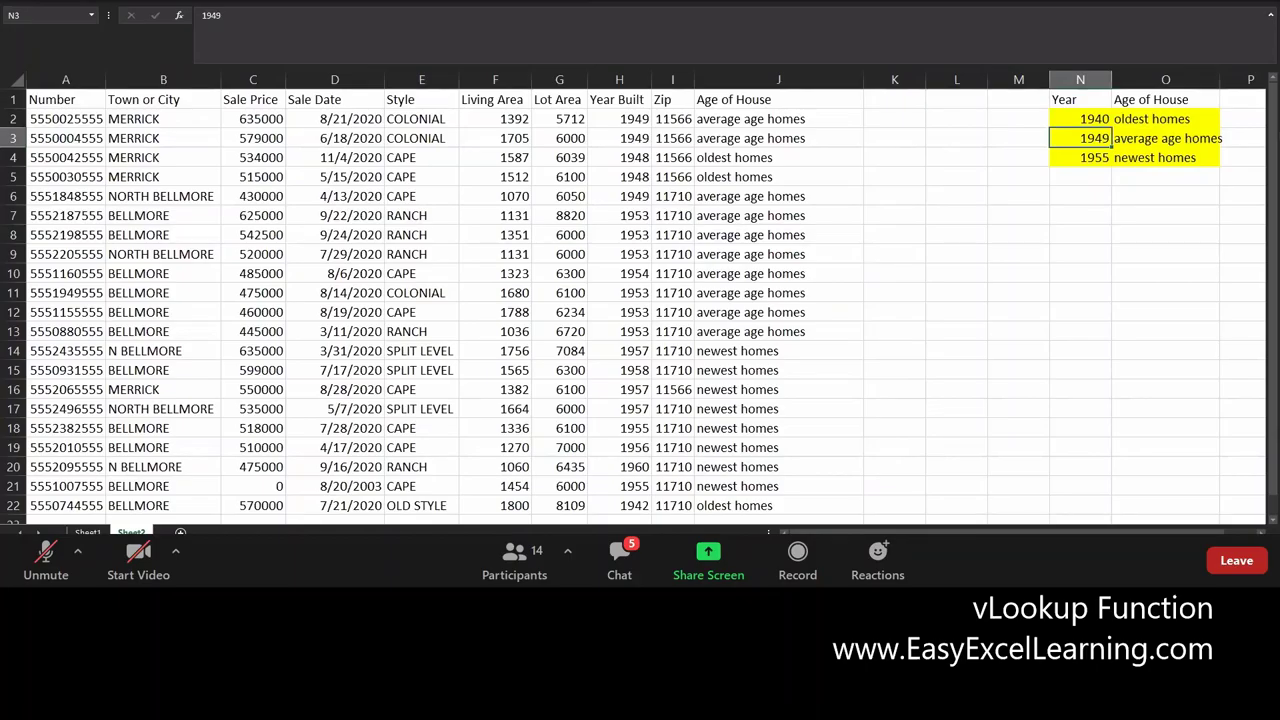
Re-sort the table A to Z by Age of House, leaving three oldest homes at the end
right_click(736, 306)
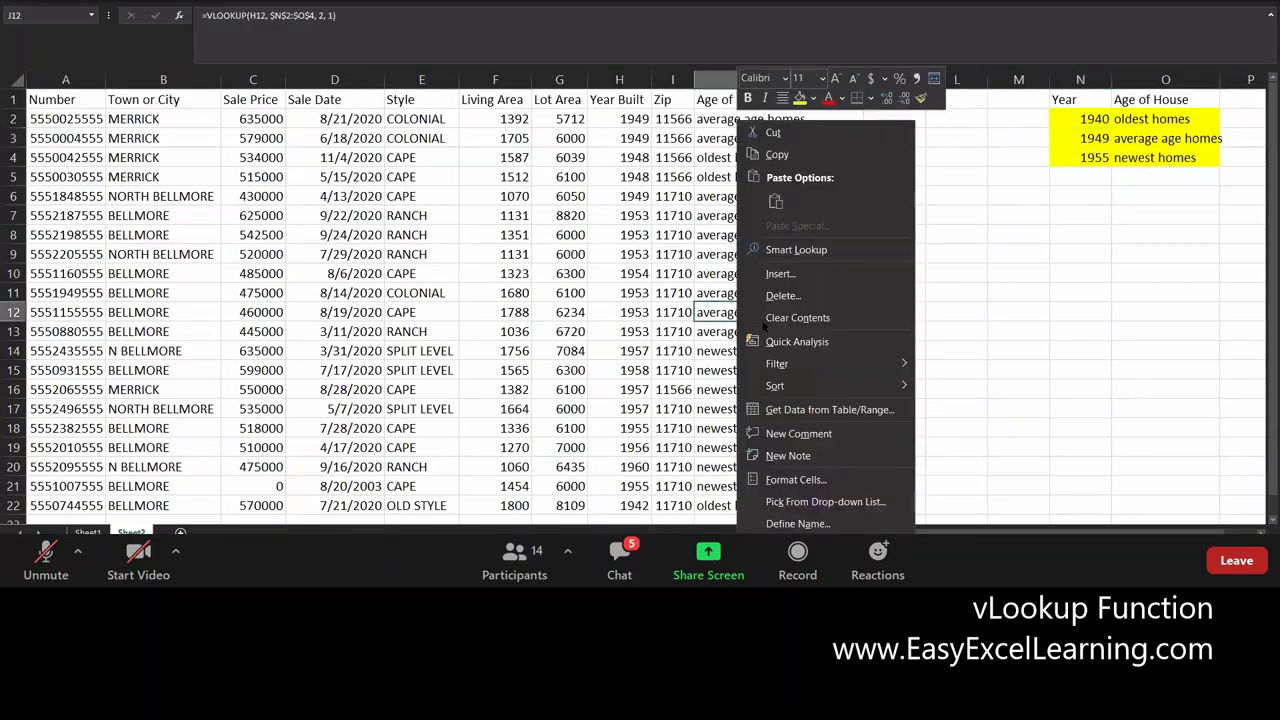
mouse_move(811, 398)
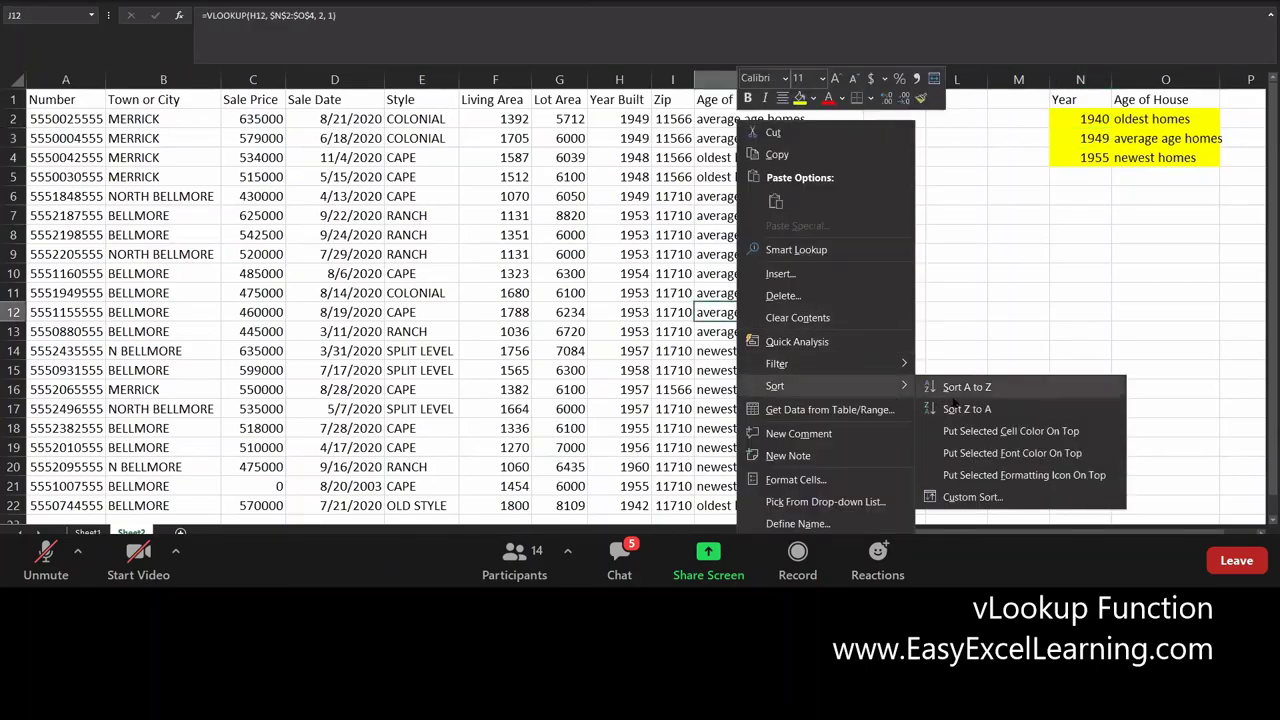
click(952, 397)
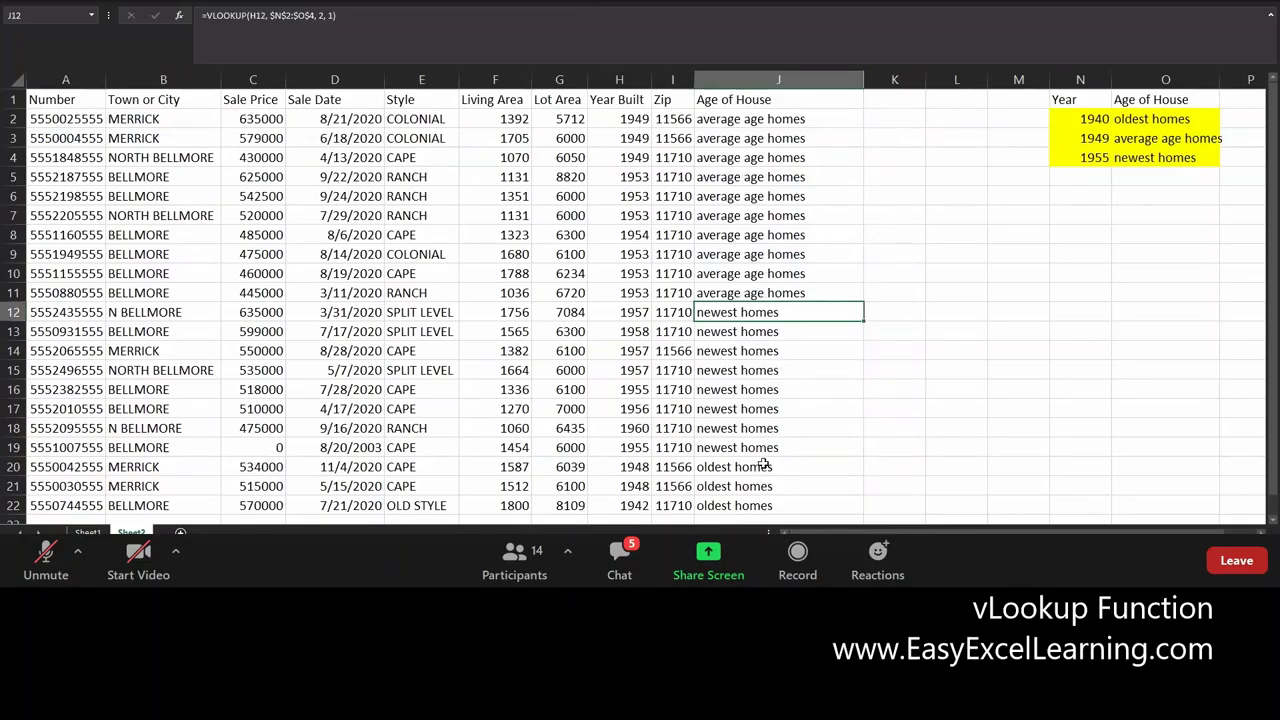
drag(762, 468, 738, 508)
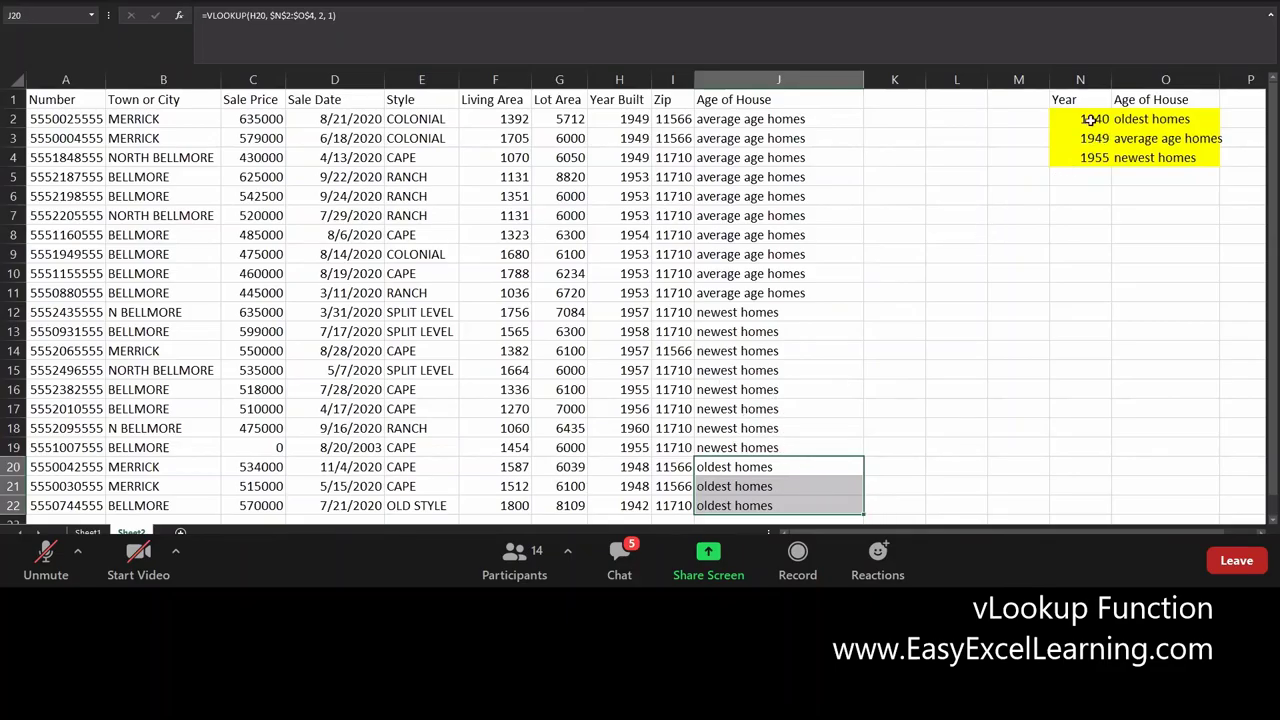
drag(1090, 121, 1082, 160)
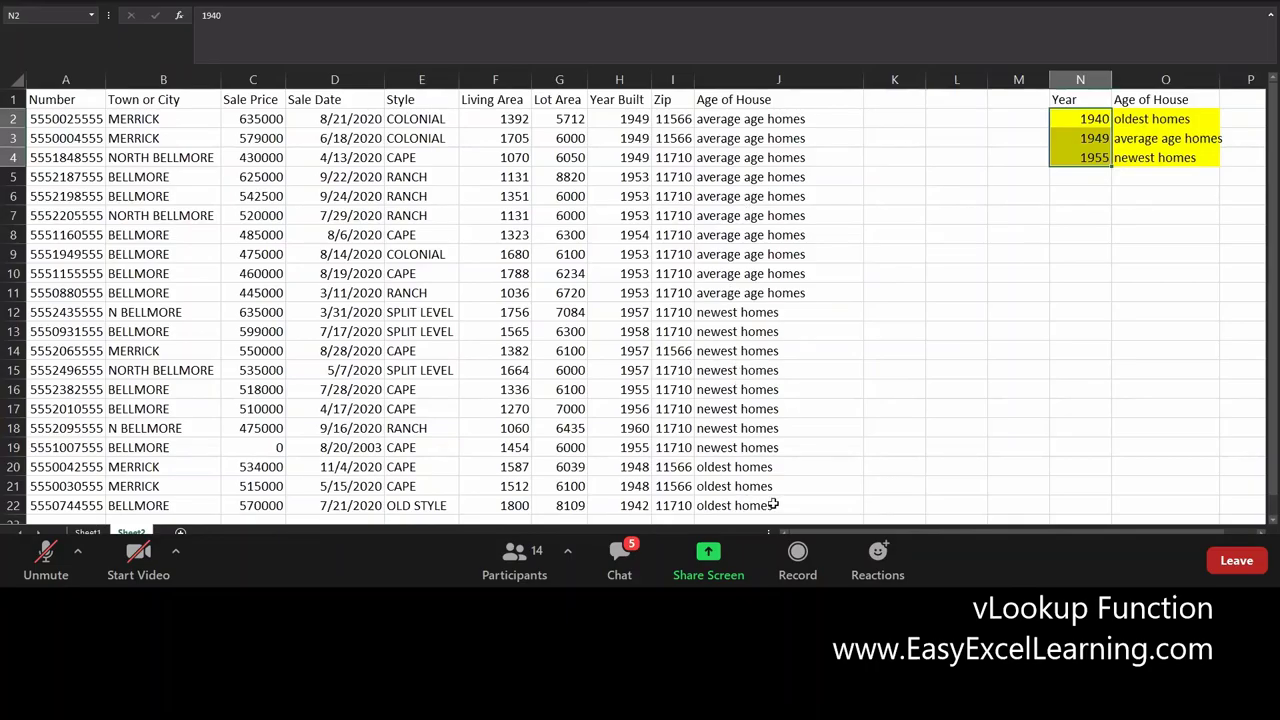
key(ctrl+v)
key(Escape)
drag(738, 467, 728, 510)
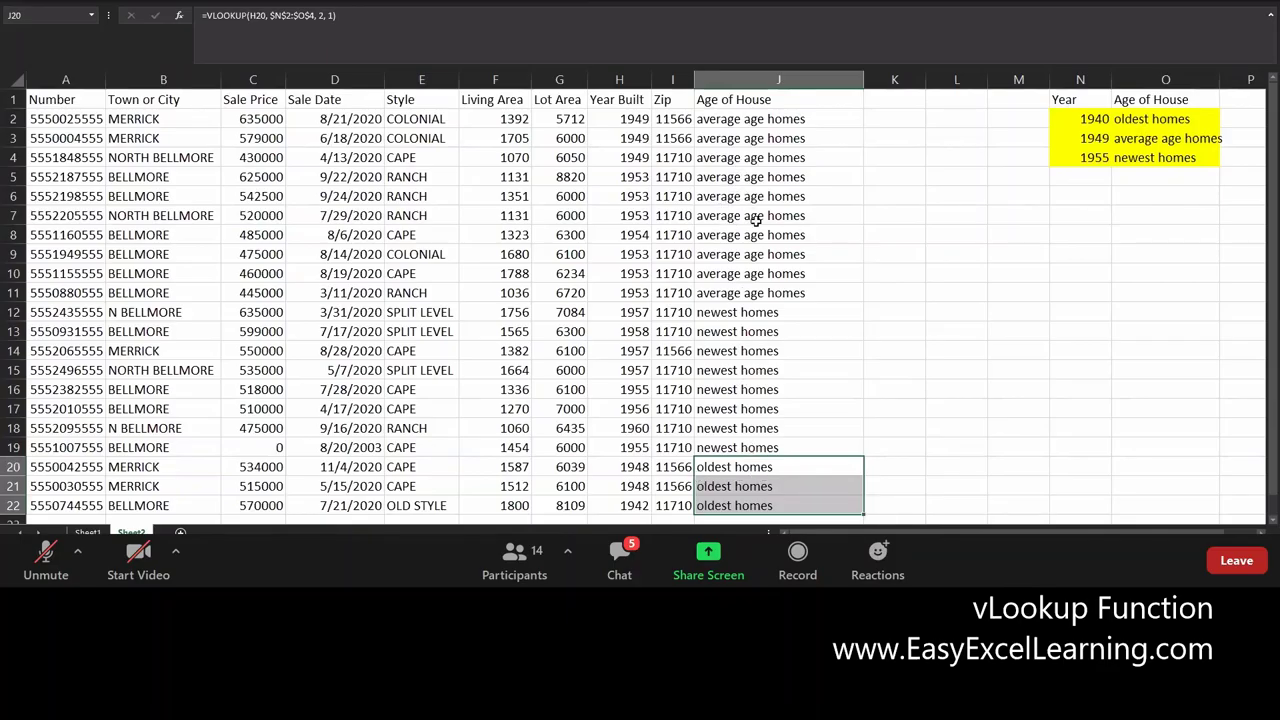
click(1094, 139)
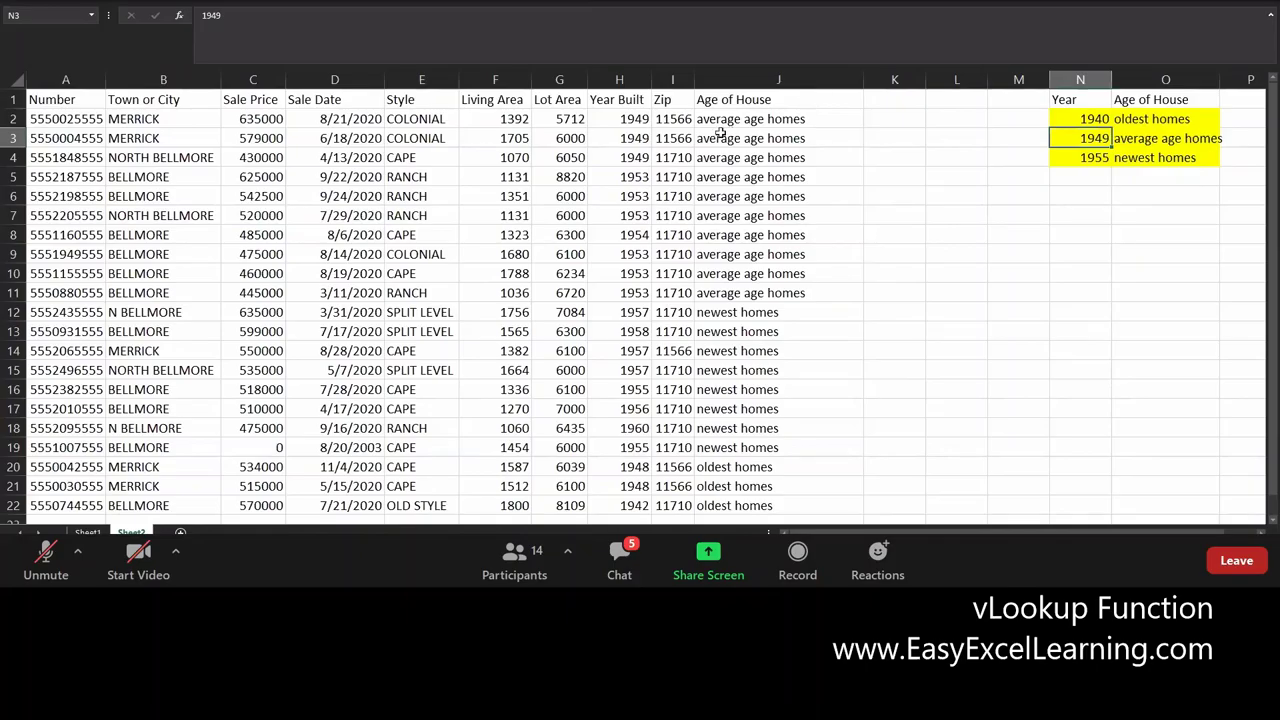
drag(726, 116, 751, 509)
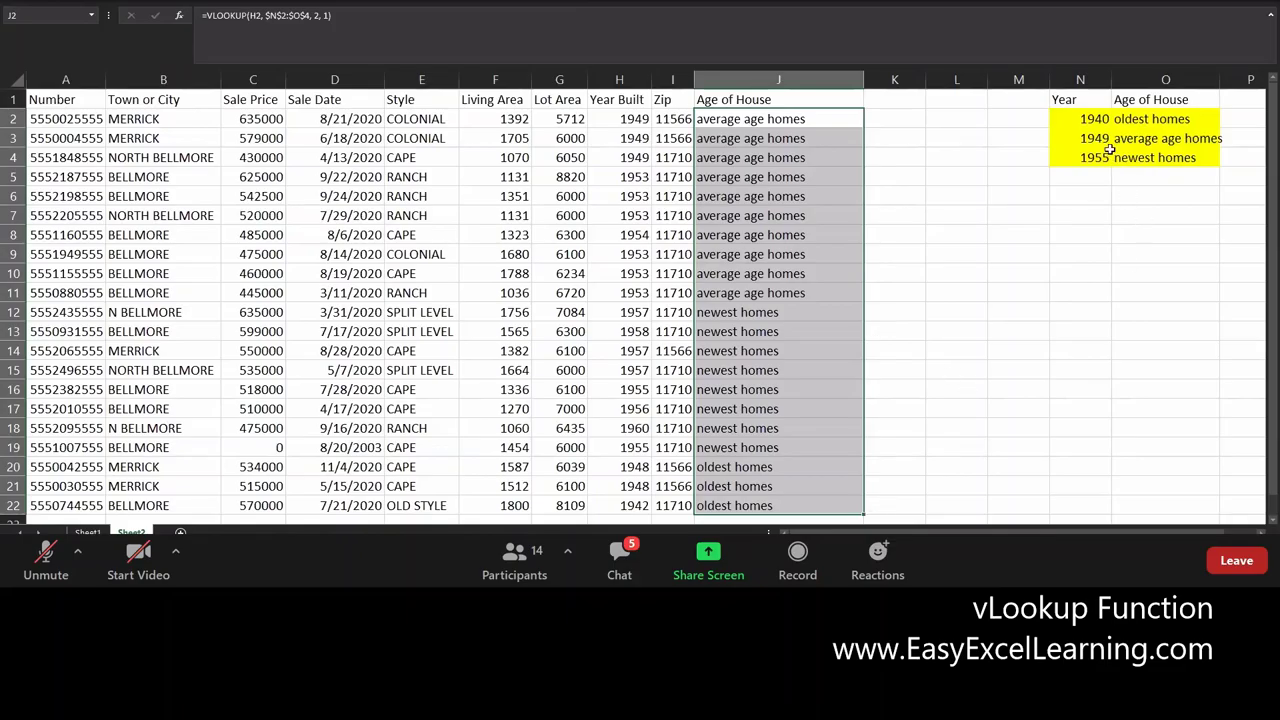
drag(1092, 119, 1087, 160)
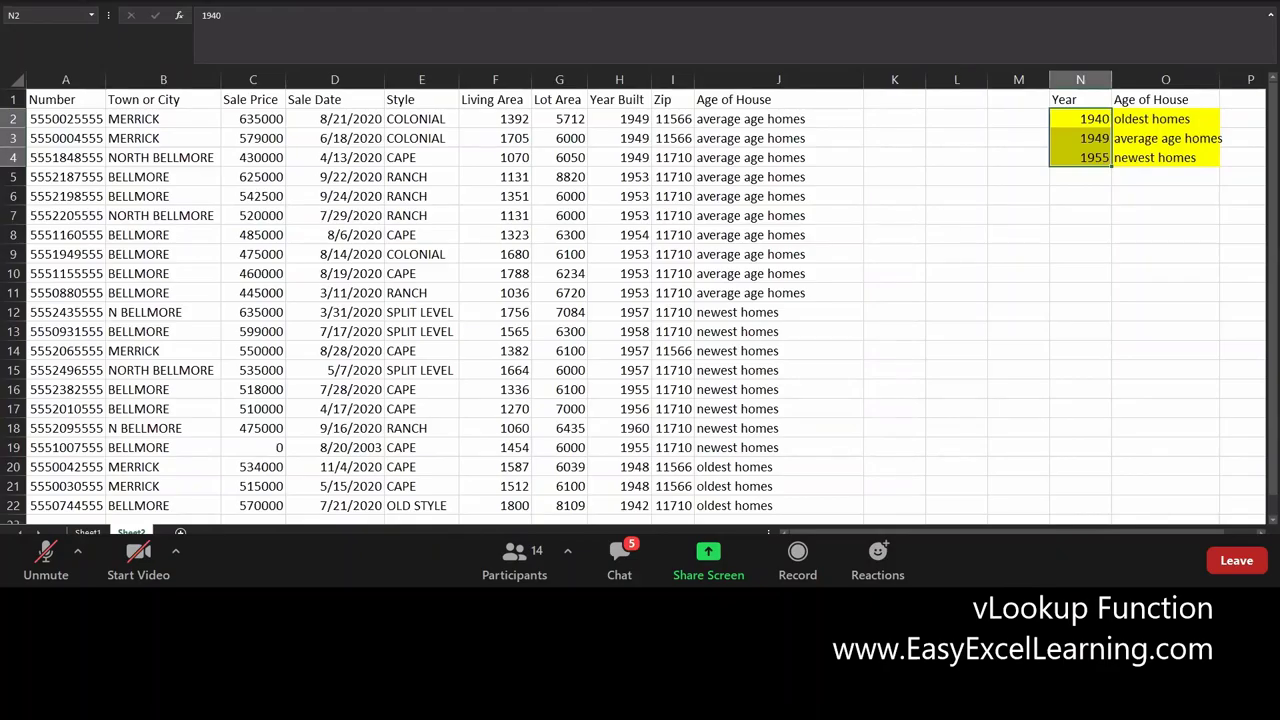
Switch to the browser and scroll through the Advanced Excel Notes and Practice File page
key(alt+Tab)
scroll(260, 445, up, 5)
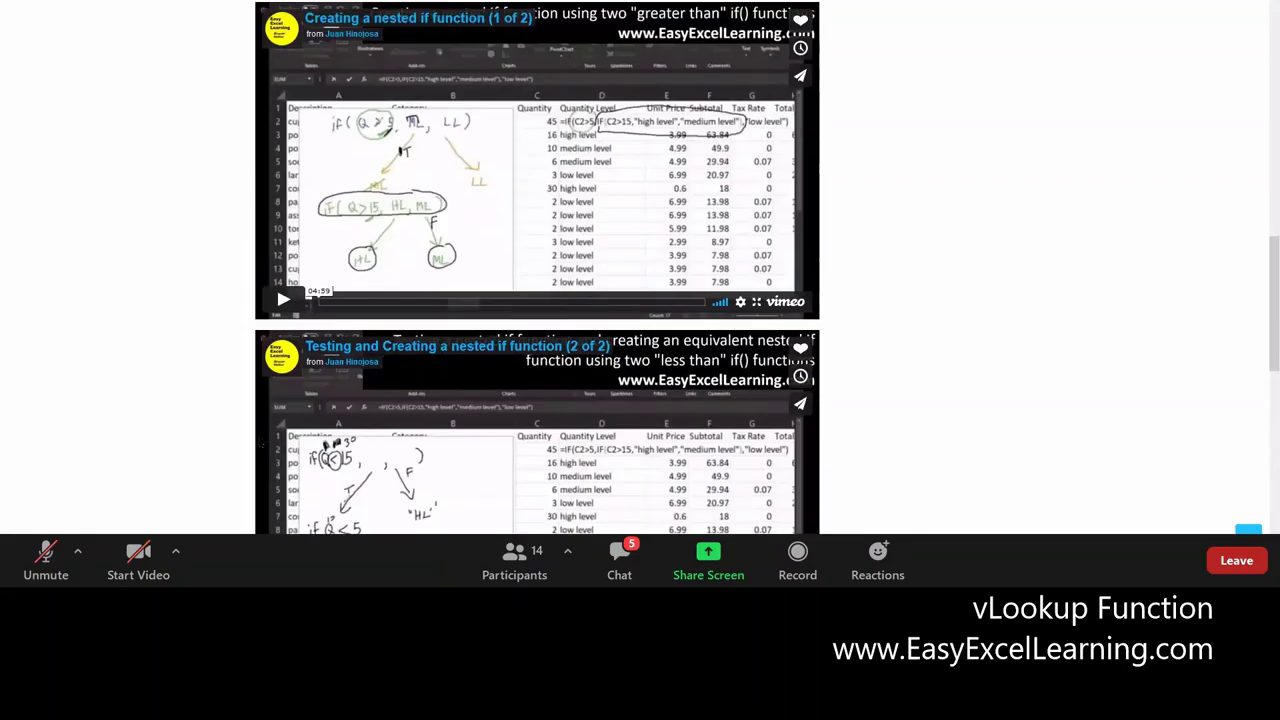
scroll(262, 445, up, 2)
scroll(262, 445, down, 1)
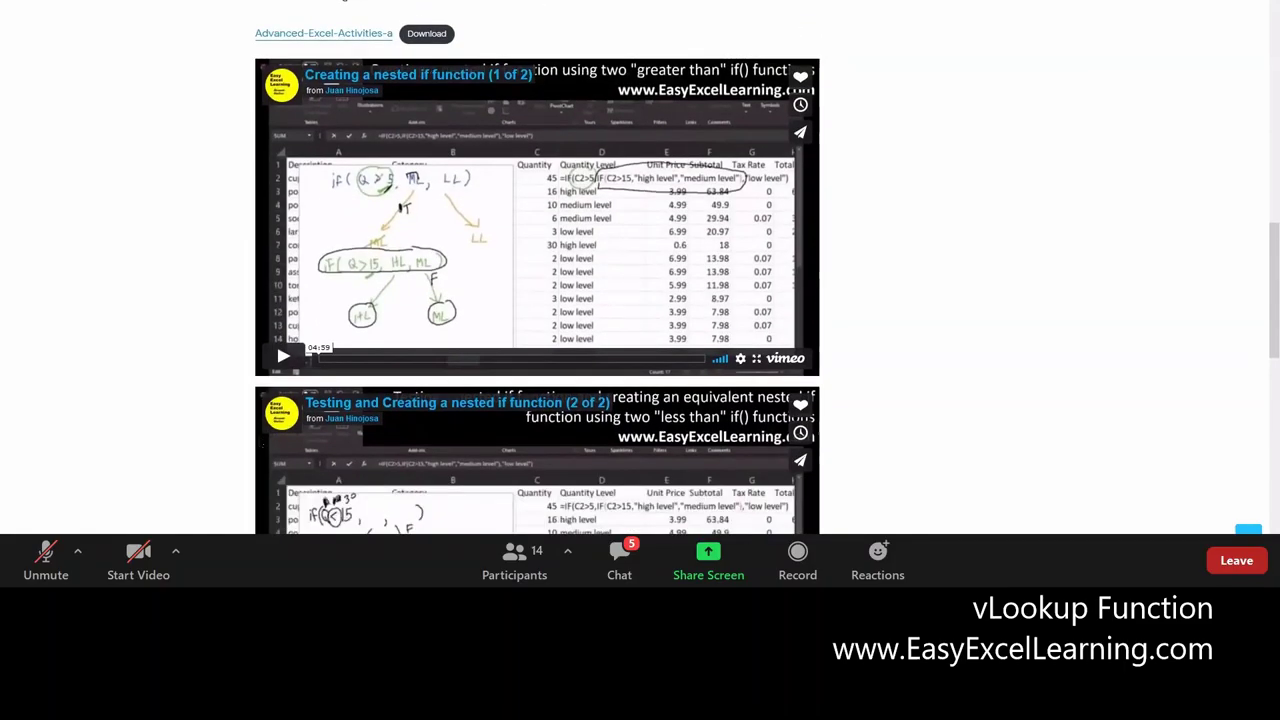
scroll(537, 300, up, 5)
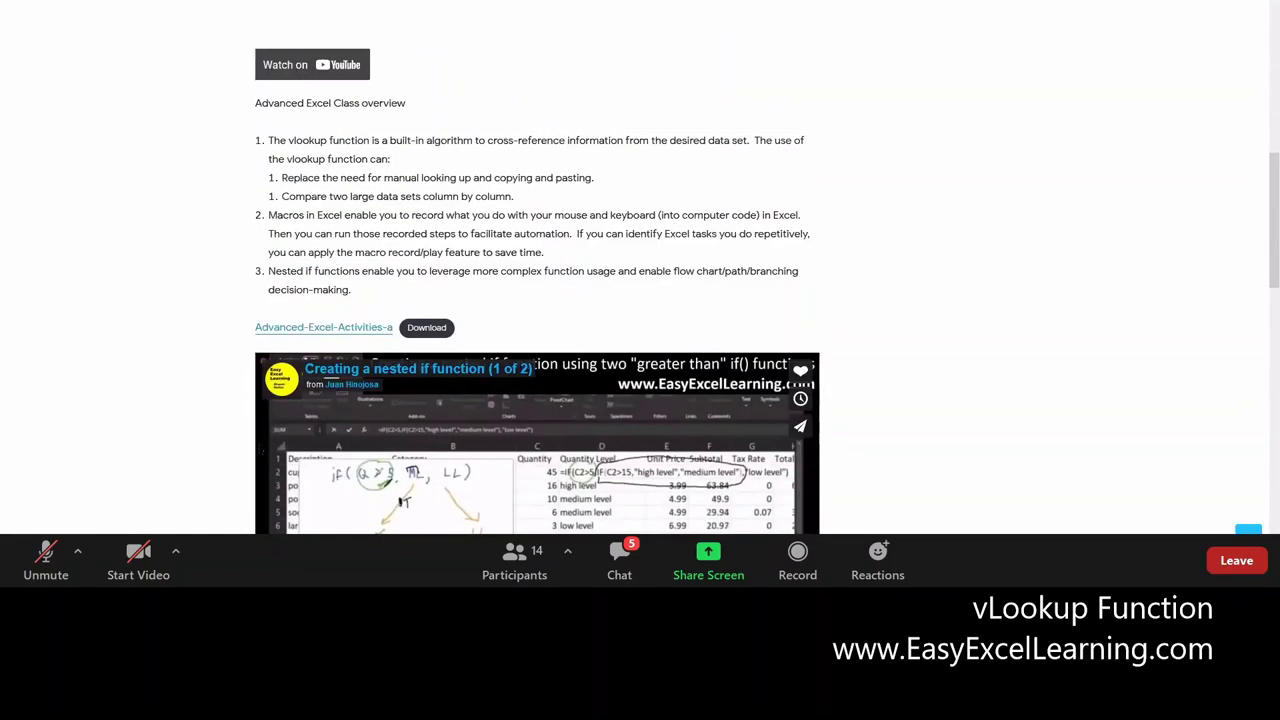
scroll(259, 447, up, 10)
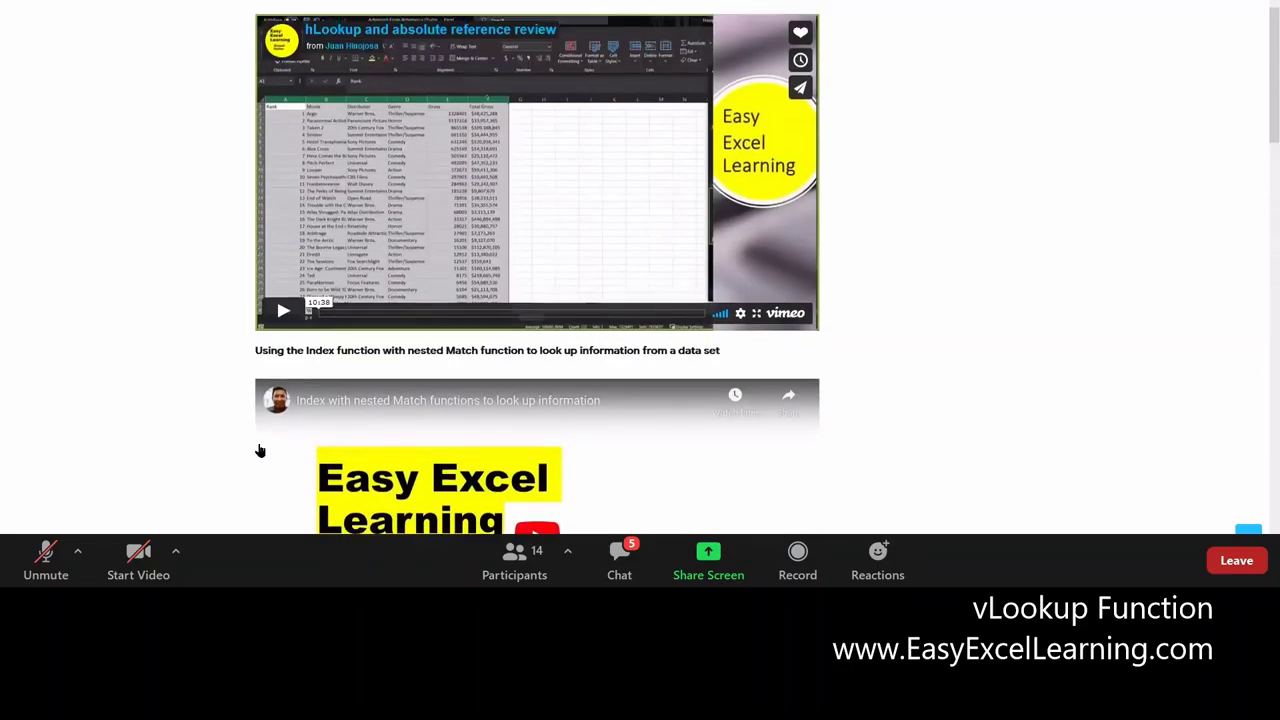
scroll(259, 451, up, 1)
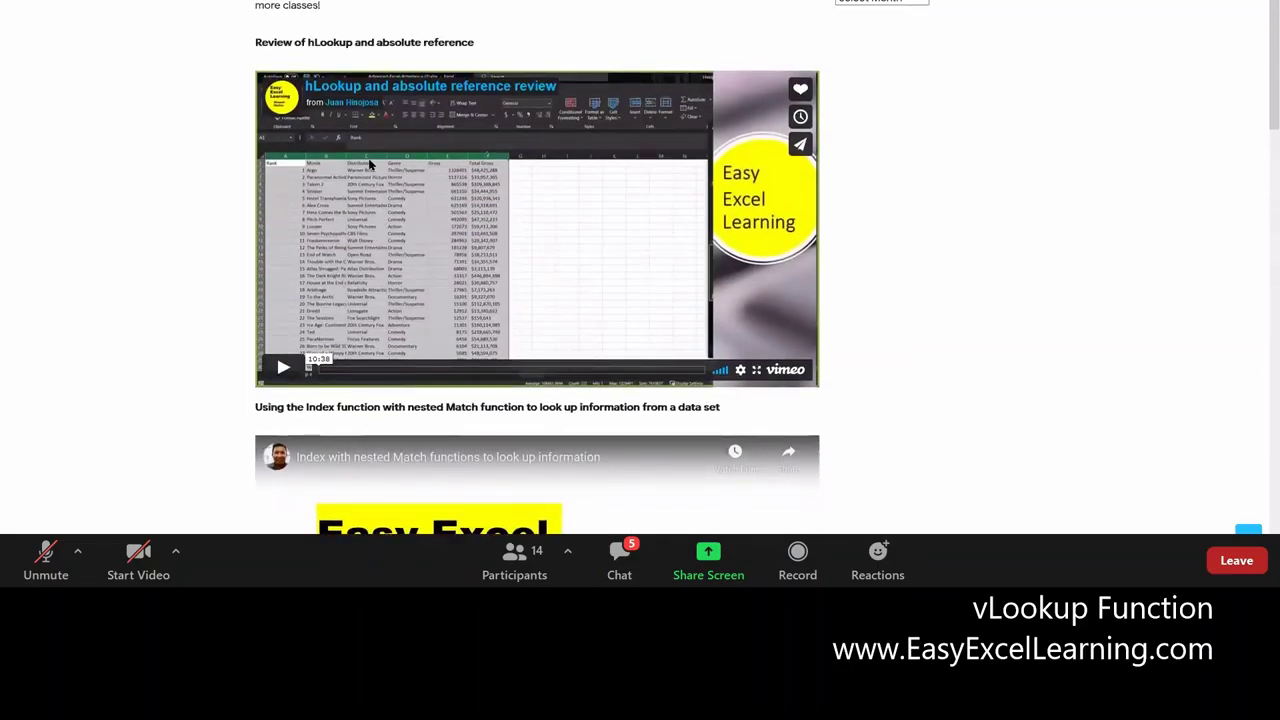
scroll(350, 240, up, 1)
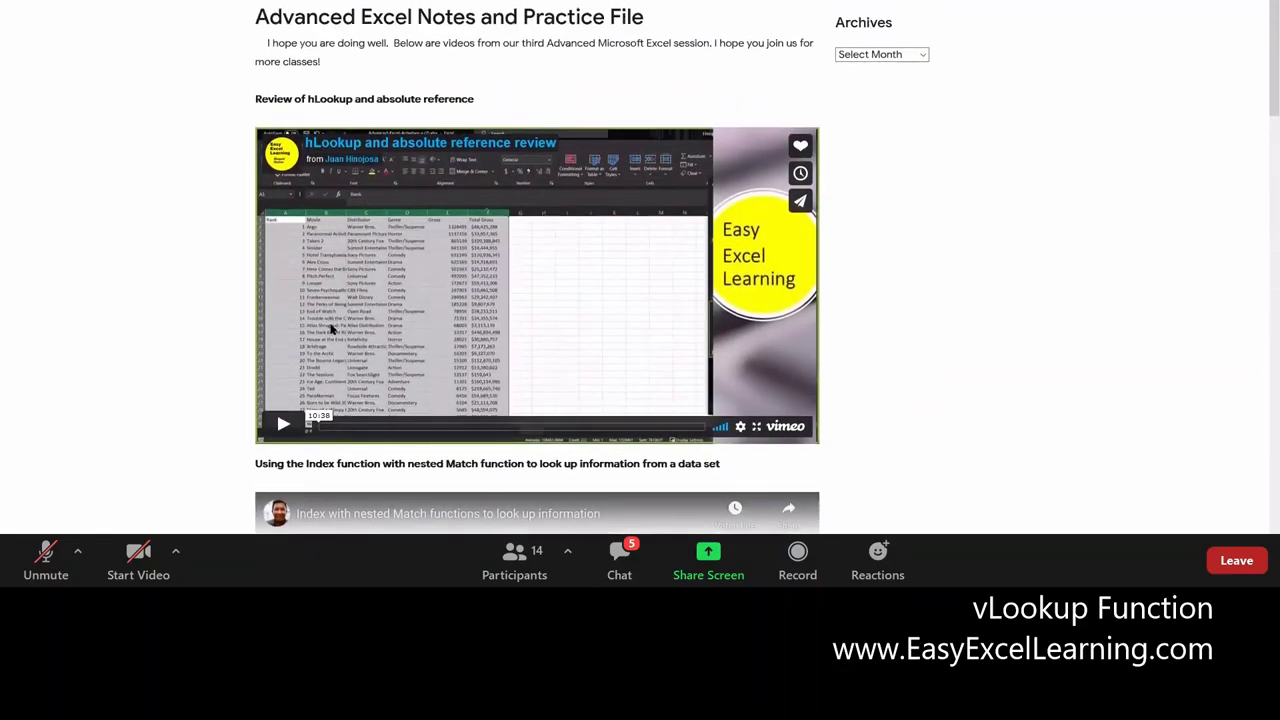
scroll(333, 329, up, 1)
scroll(333, 329, down, 9)
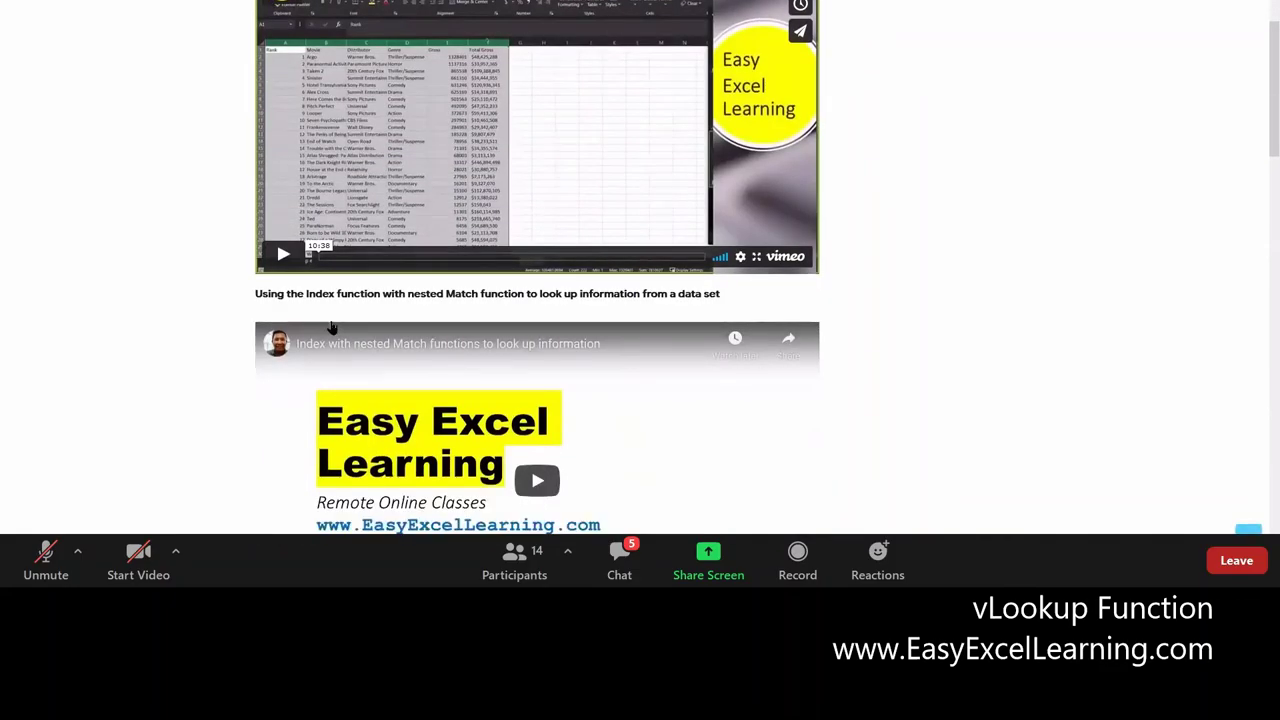
scroll(312, 377, down, 9)
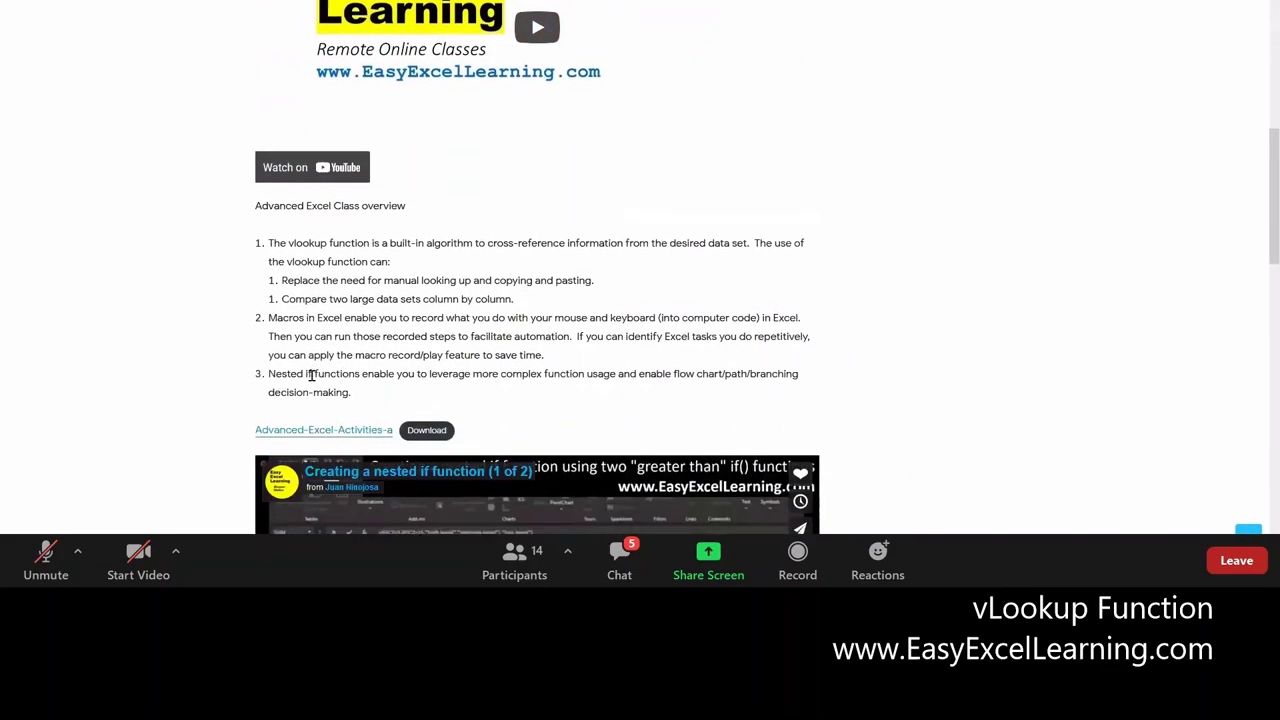
scroll(312, 379, down, 6)
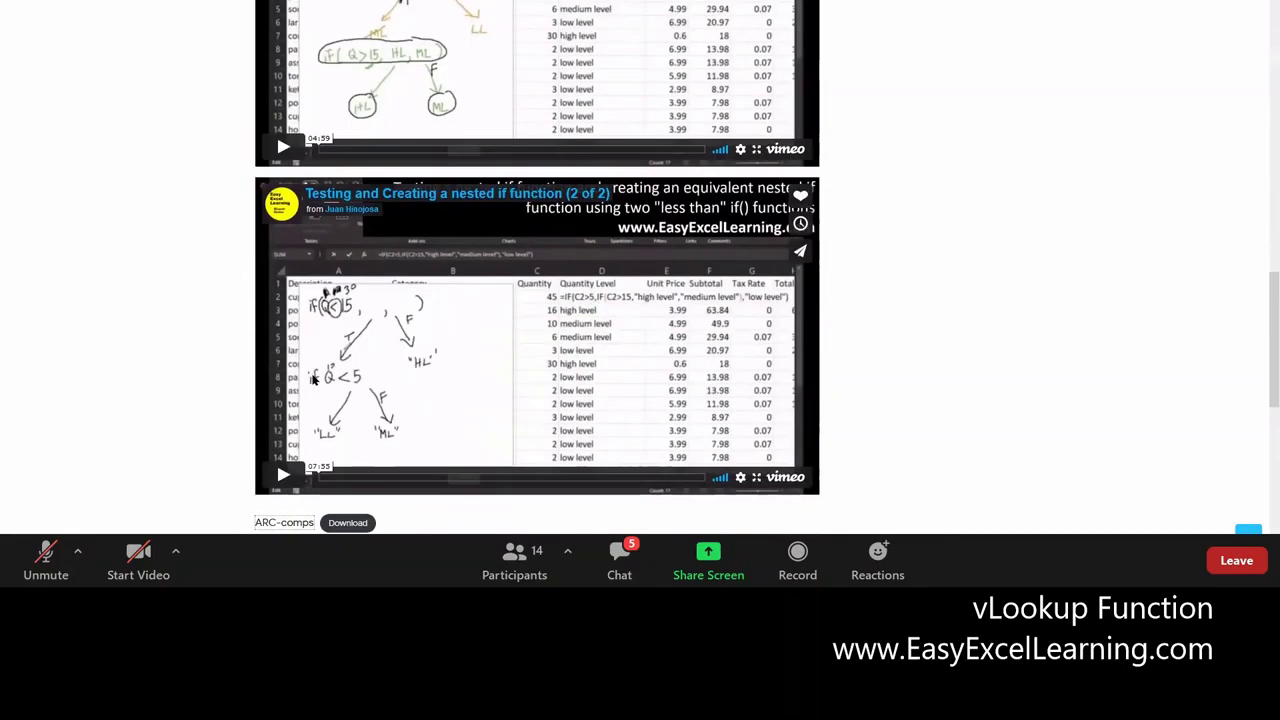
scroll(312, 378, up, 4)
scroll(312, 400, down, 7)
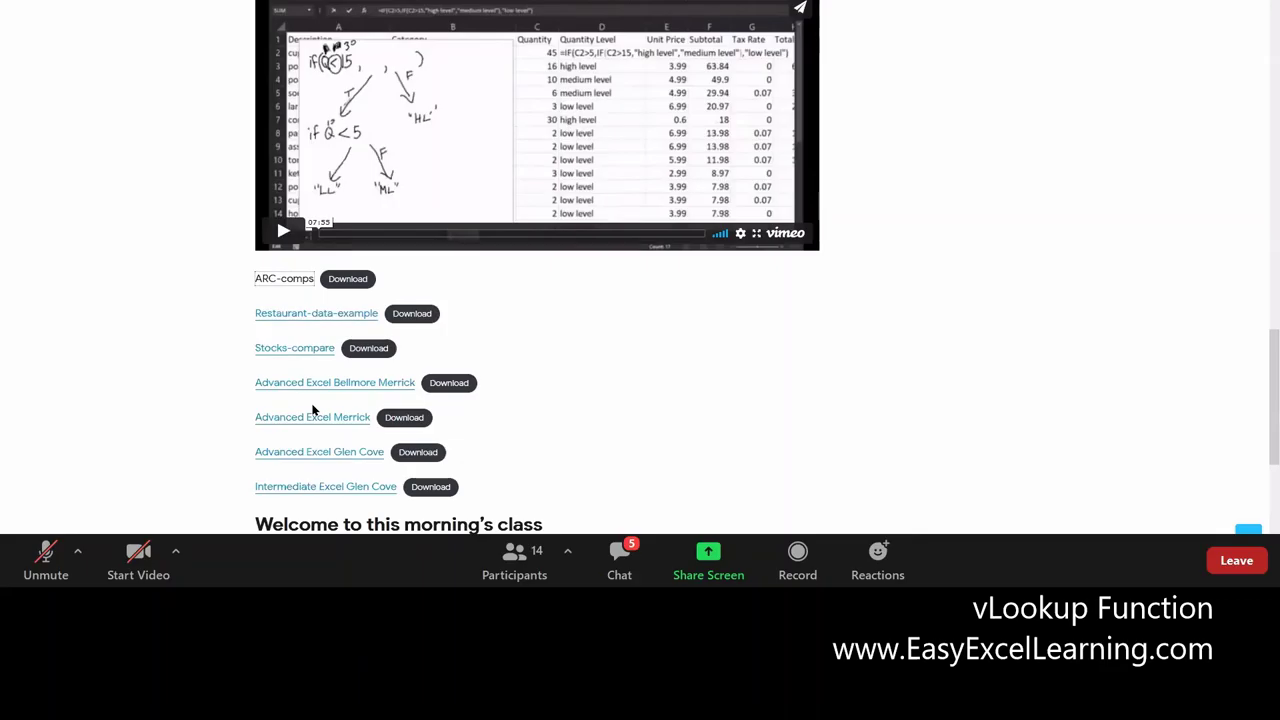
scroll(333, 420, up, 10)
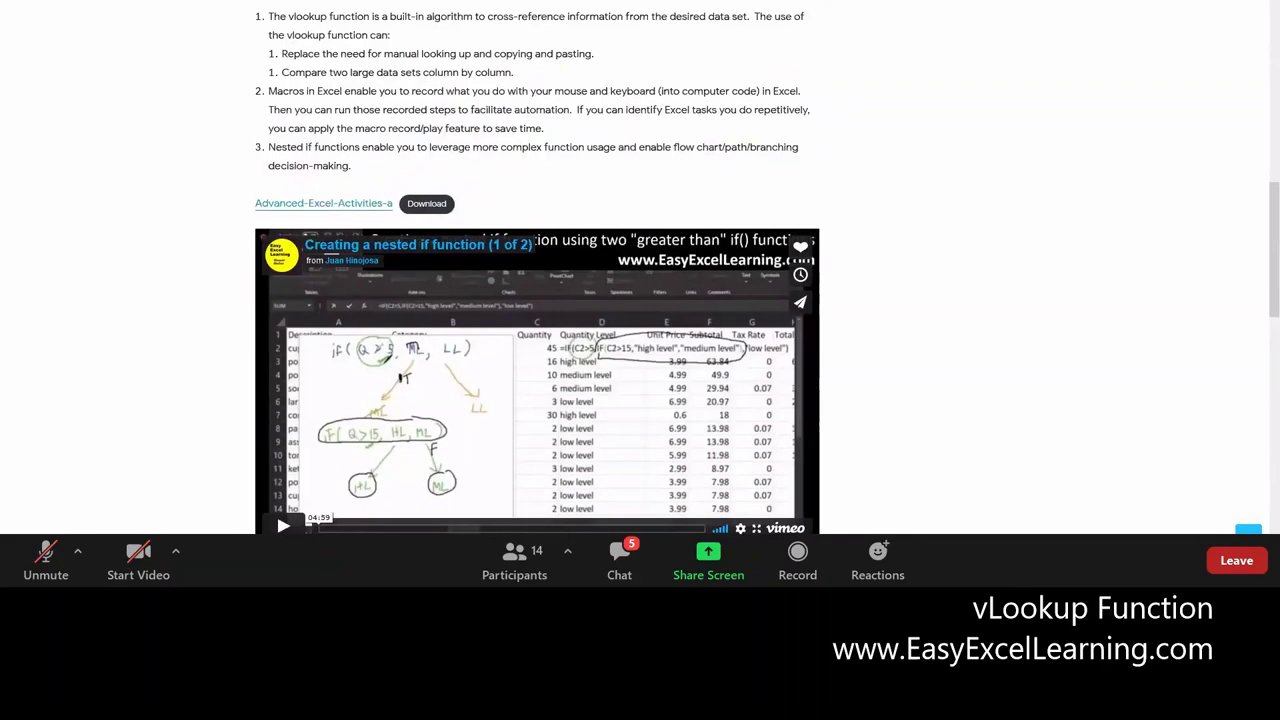
scroll(395, 145, up, 5)
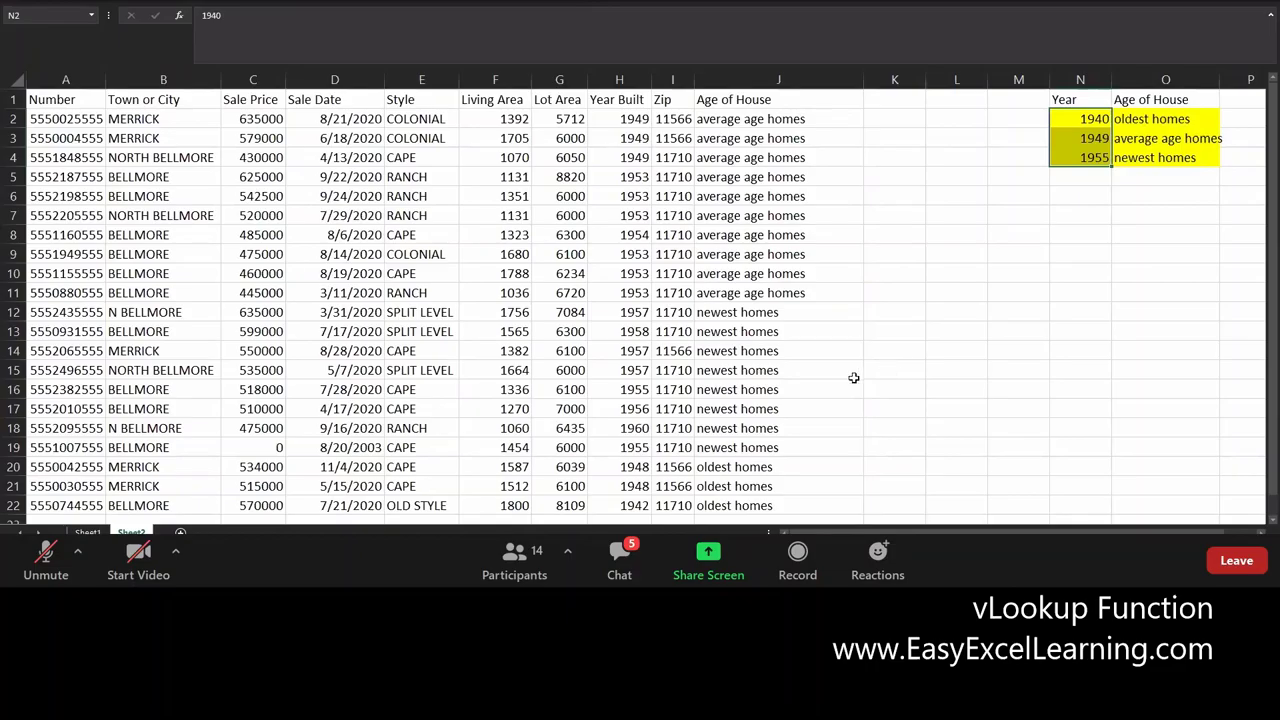
Select the years N2:N4 in the lookup table, then the house sales header row A1:J1
click(1073, 121)
drag(1073, 127, 1071, 163)
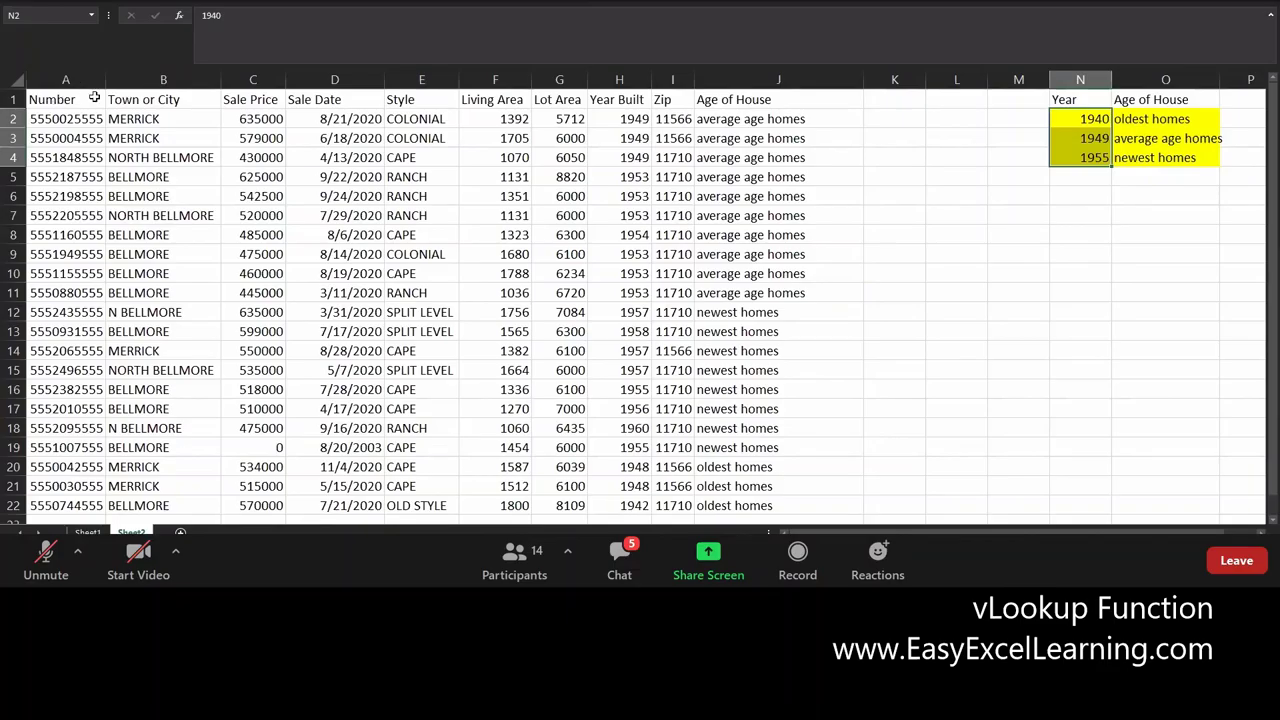
drag(86, 98, 771, 86)
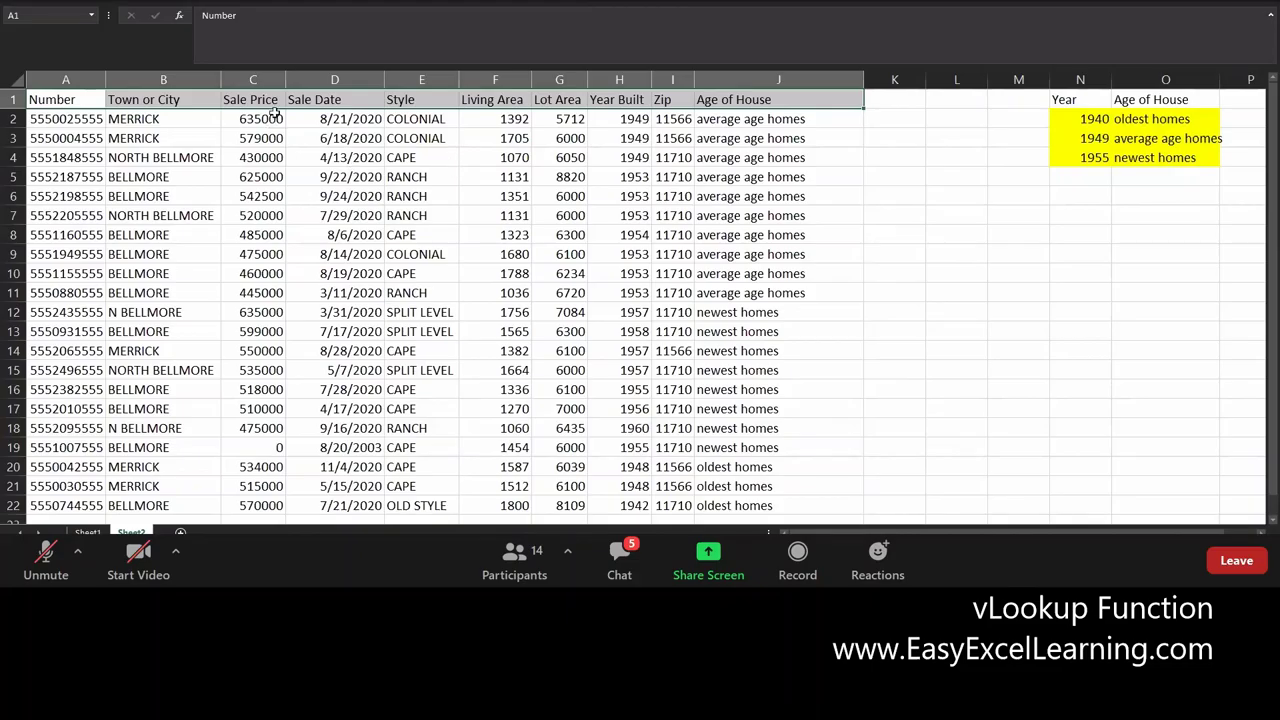
Enter the heading 'Sale Price' in N8
click(1077, 234)
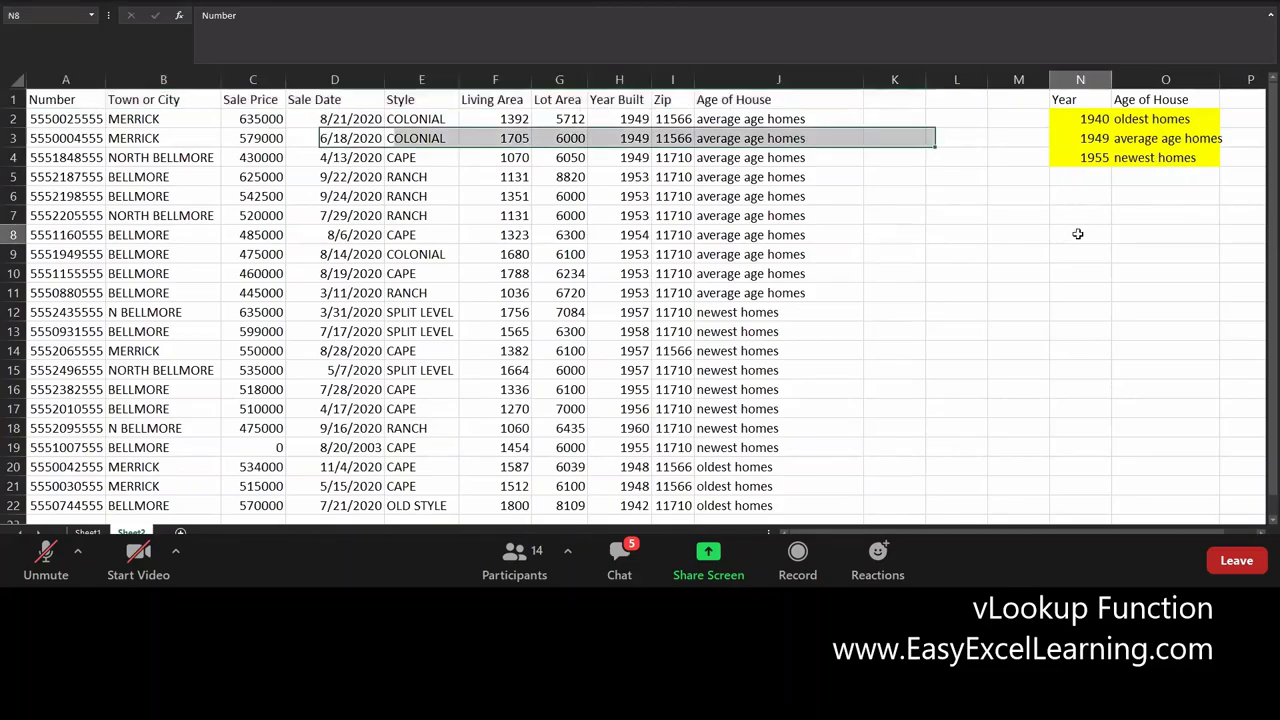
text(Sale)
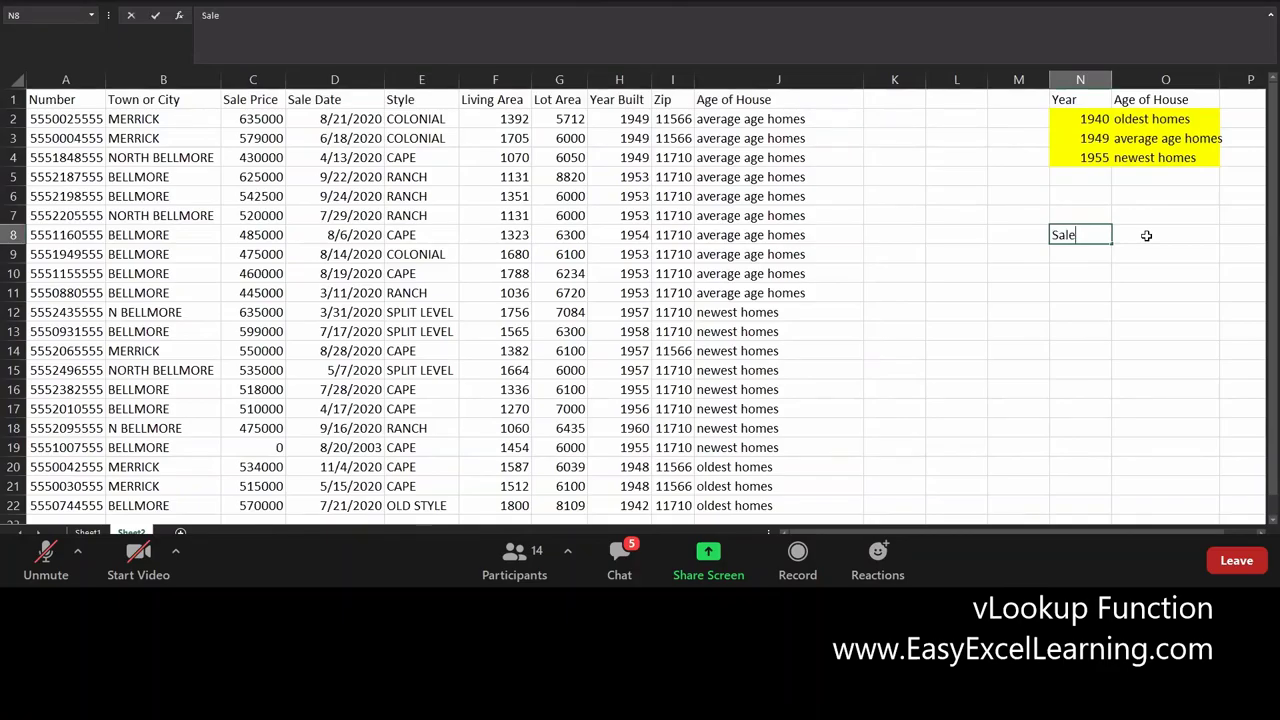
text( Price)
click(1146, 235)
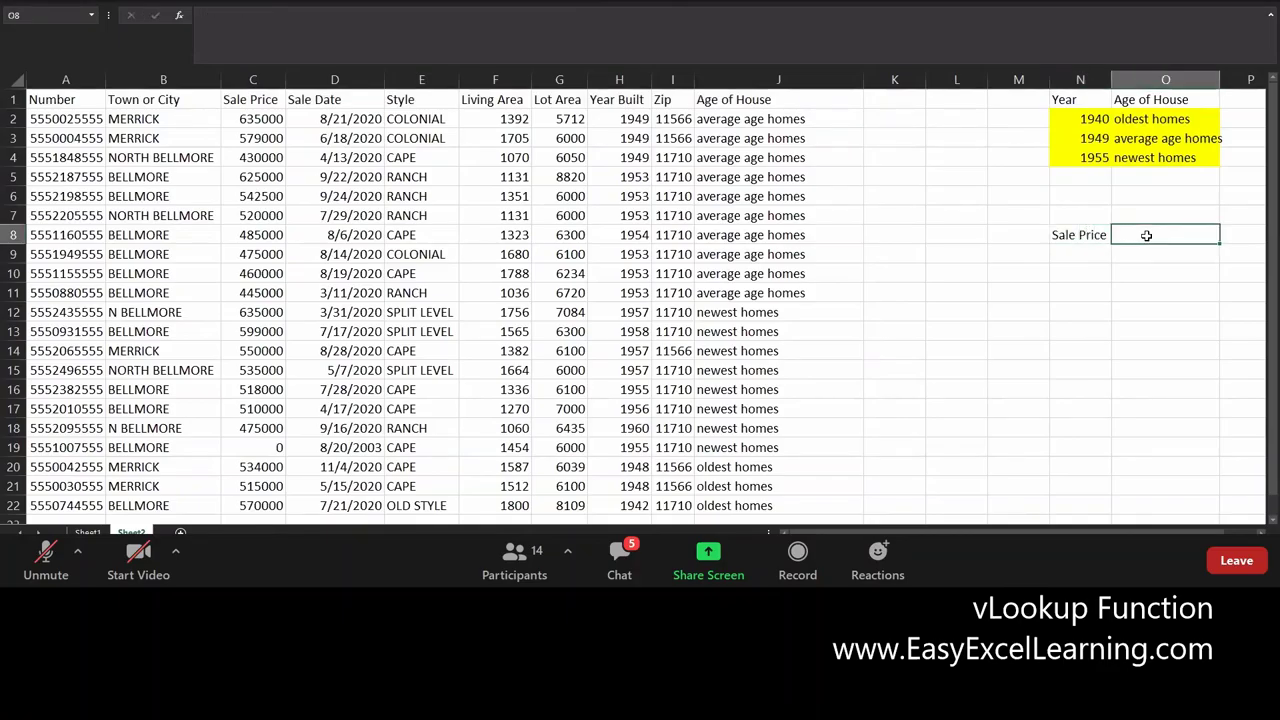
key(Left)
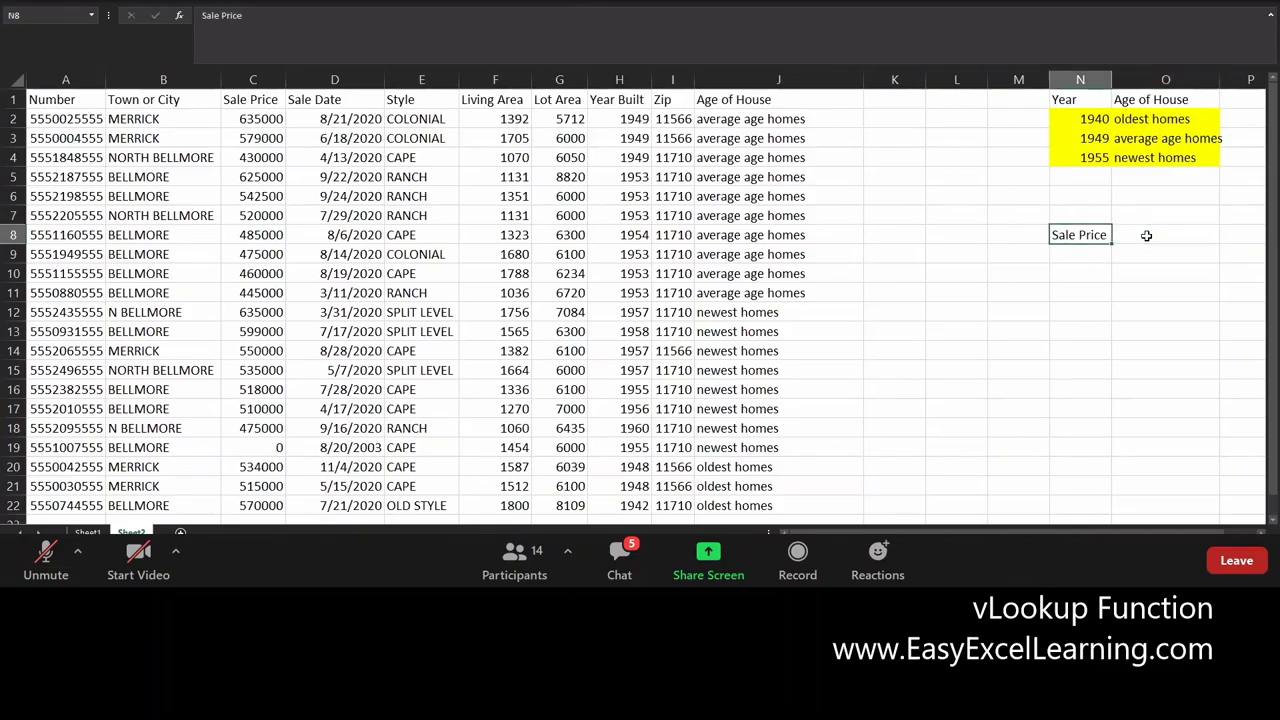
Enter 300000, 400000 and 500000 in N9:N11 and select the three prices
key(Down)
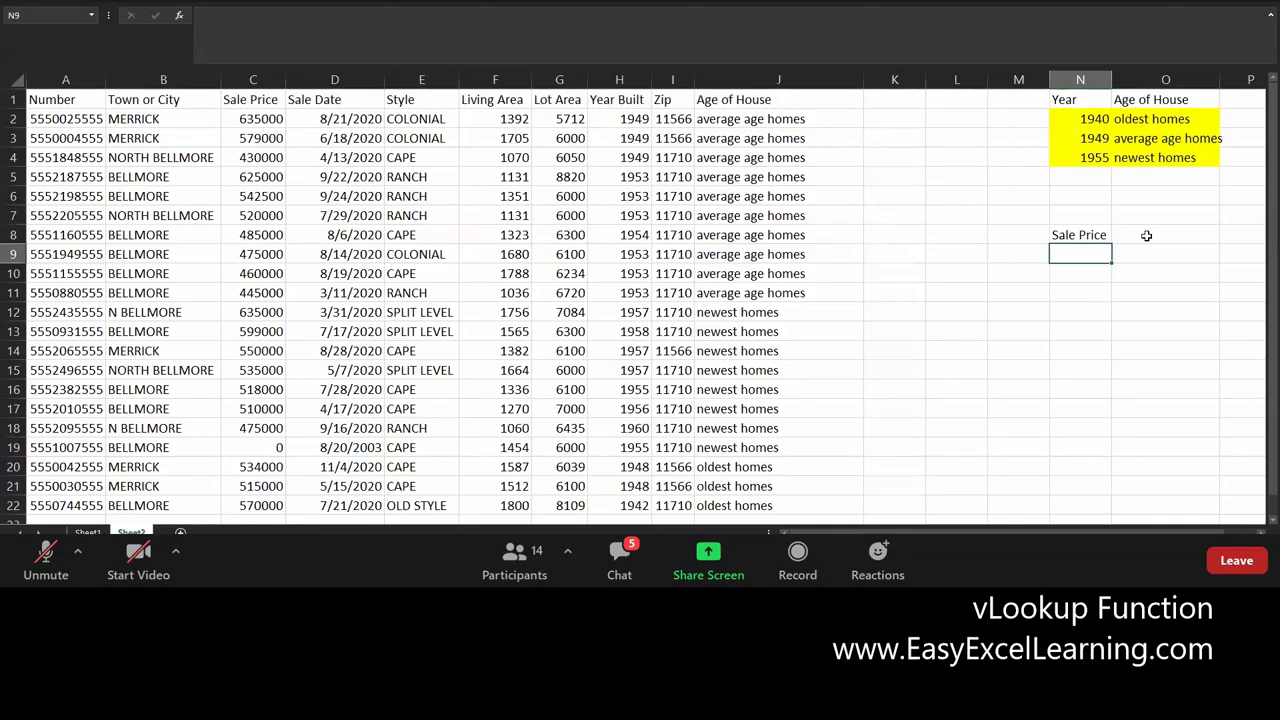
text(300000)
key(Return)
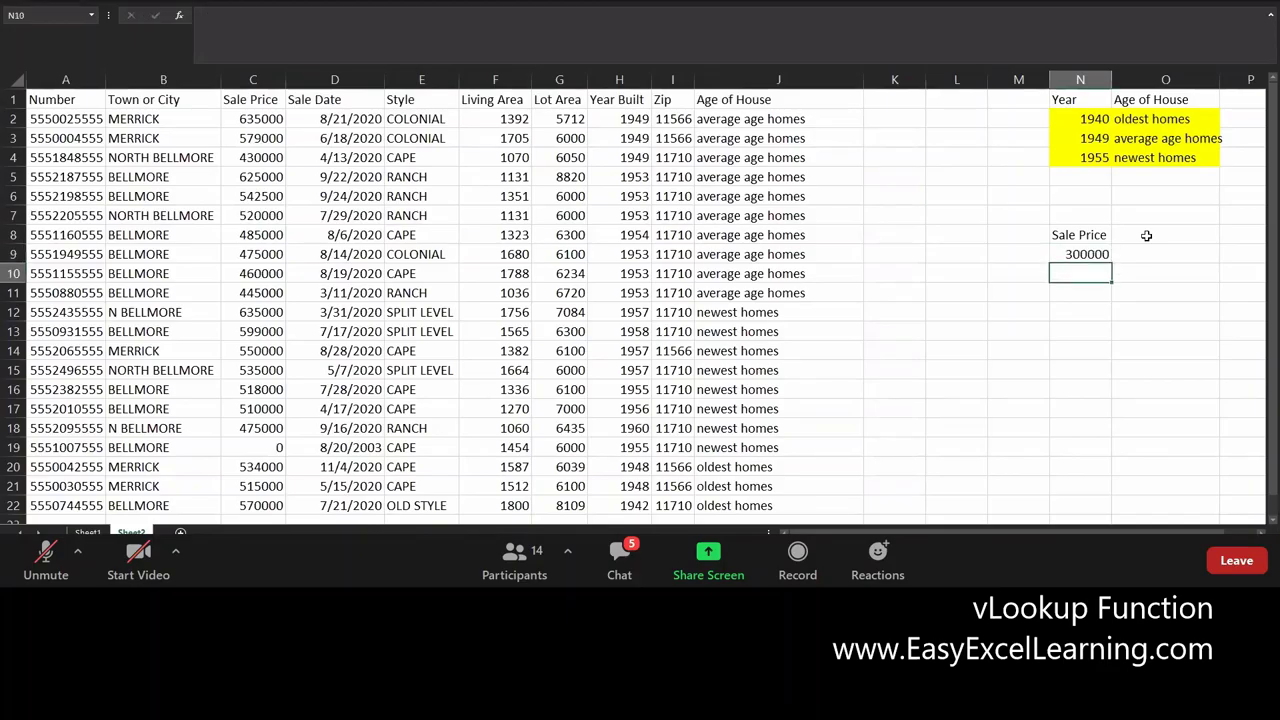
text(400000)
key(Return)
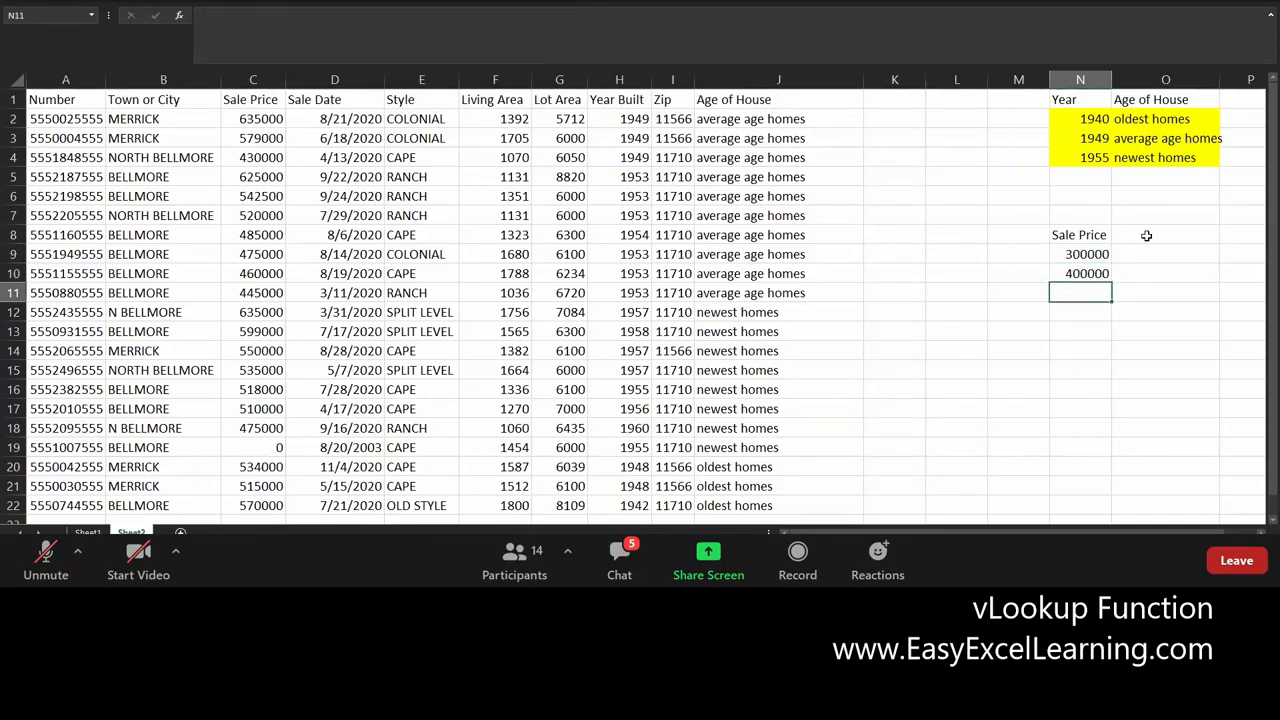
text(500000)
key(Return)
key(Up)
key(Up)
key(Up)
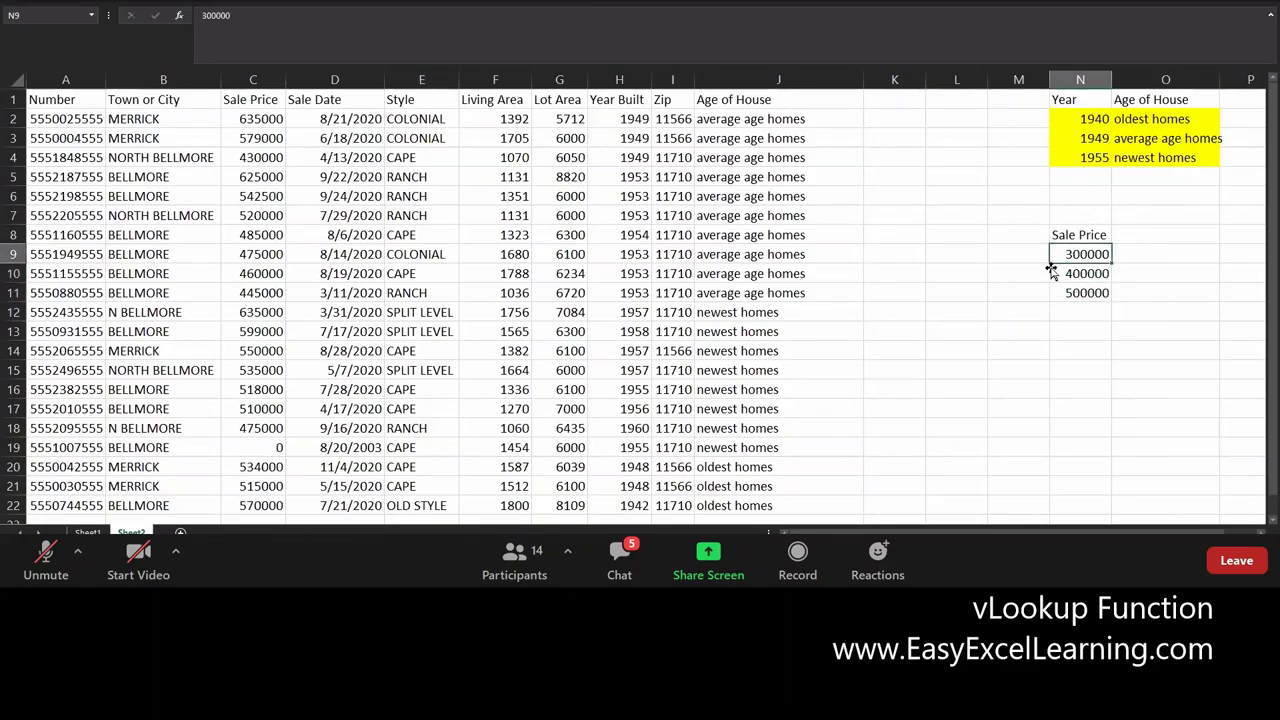
drag(1082, 256, 1088, 291)
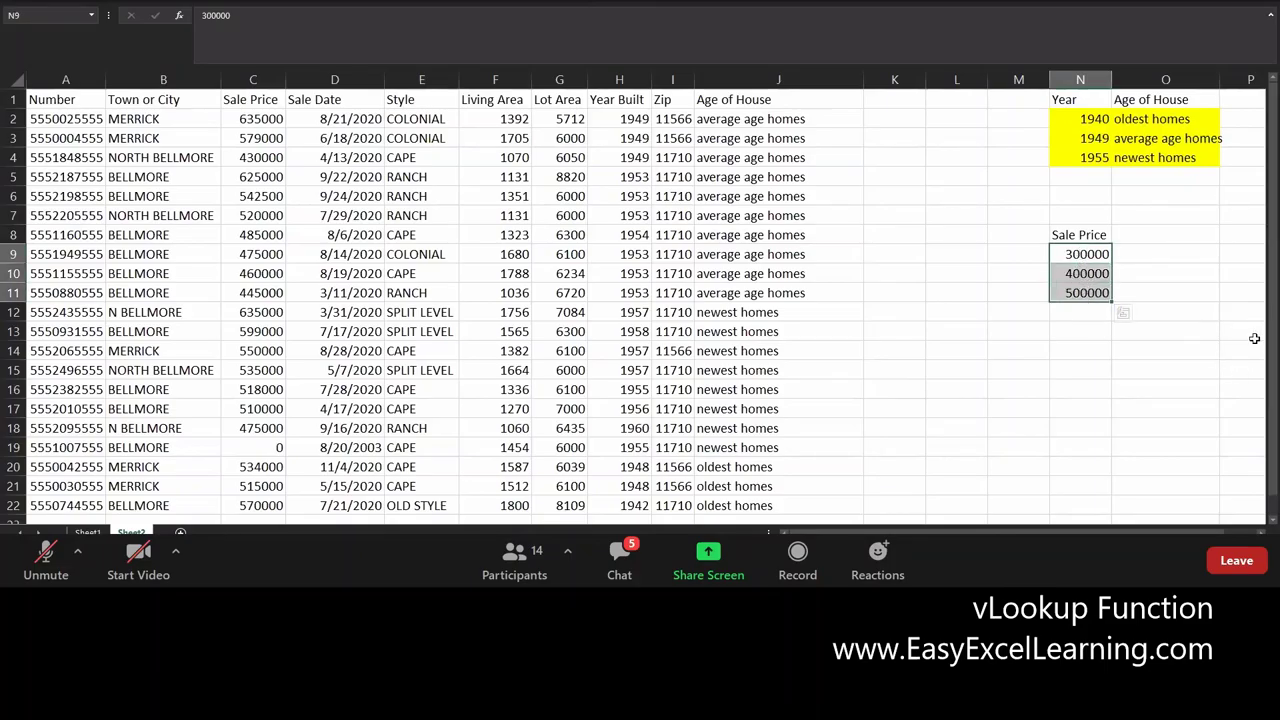
Apply the thousands-separator number format to the prices in N9:N11
key(ctrl+q)
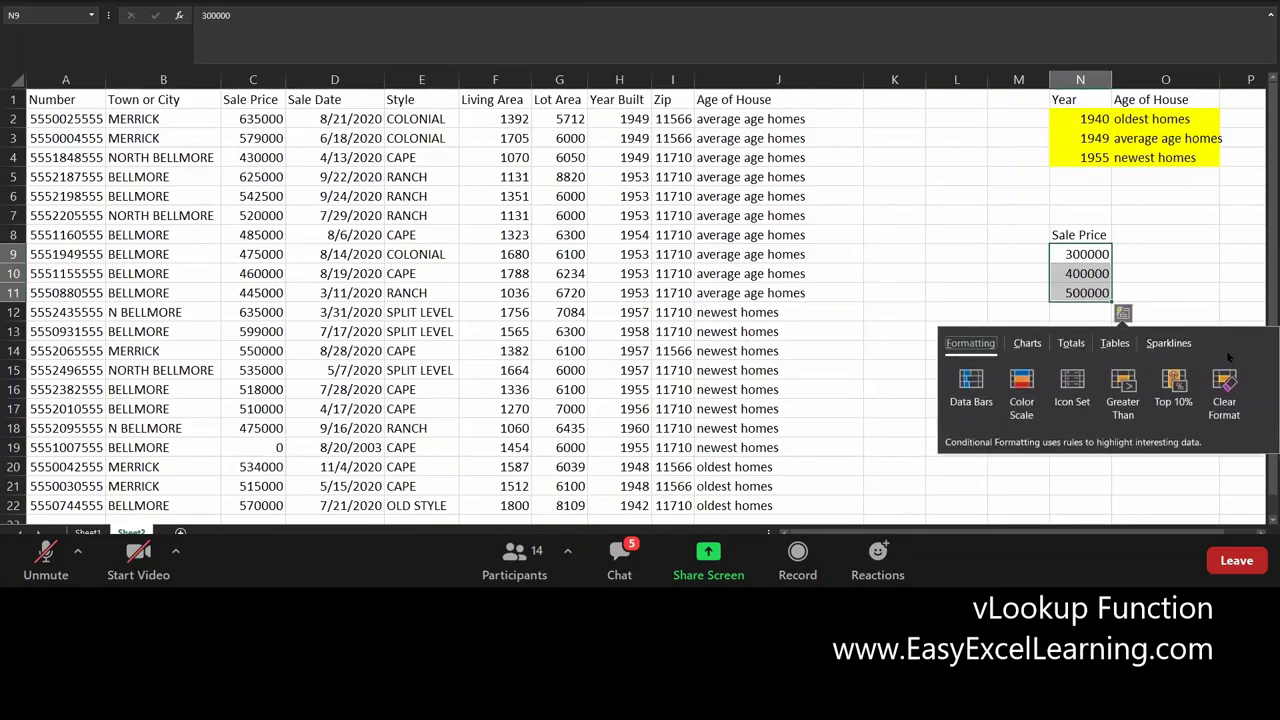
key(Escape)
key(ctrl+shift+1)
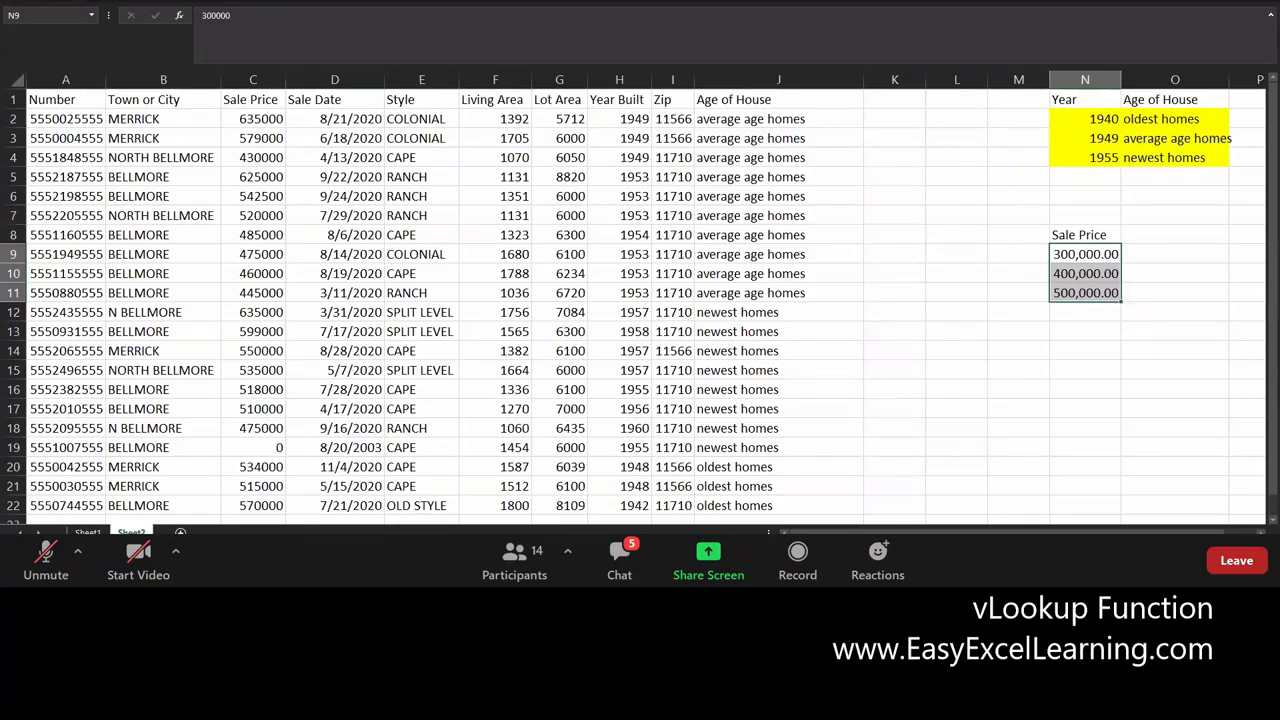
Adjust the prices' decimal places, finishing with no decimals shown (300,000, 400,000, 500,000)
key(alt+h)
key(0)
key(alt+h)
key(0)
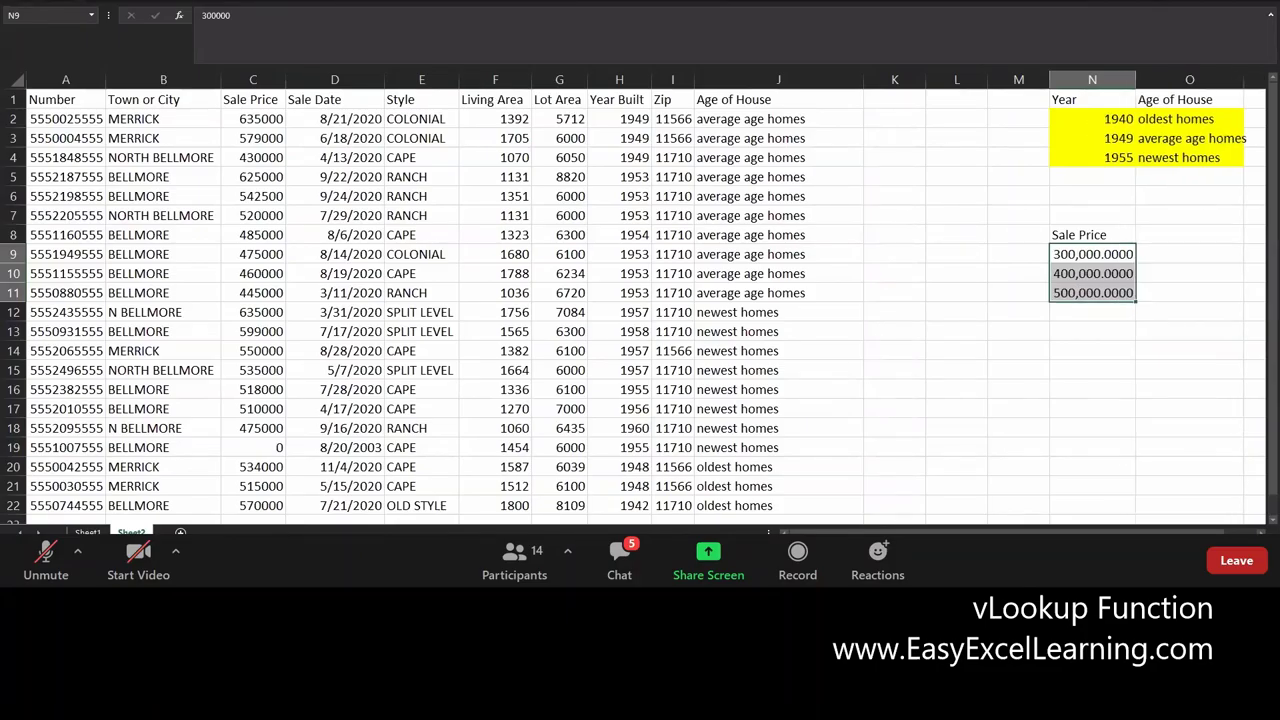
key(alt+h)
key(9)
key(alt+h)
key(9)
key(alt+h)
key(9)
key(alt+h)
key(9)
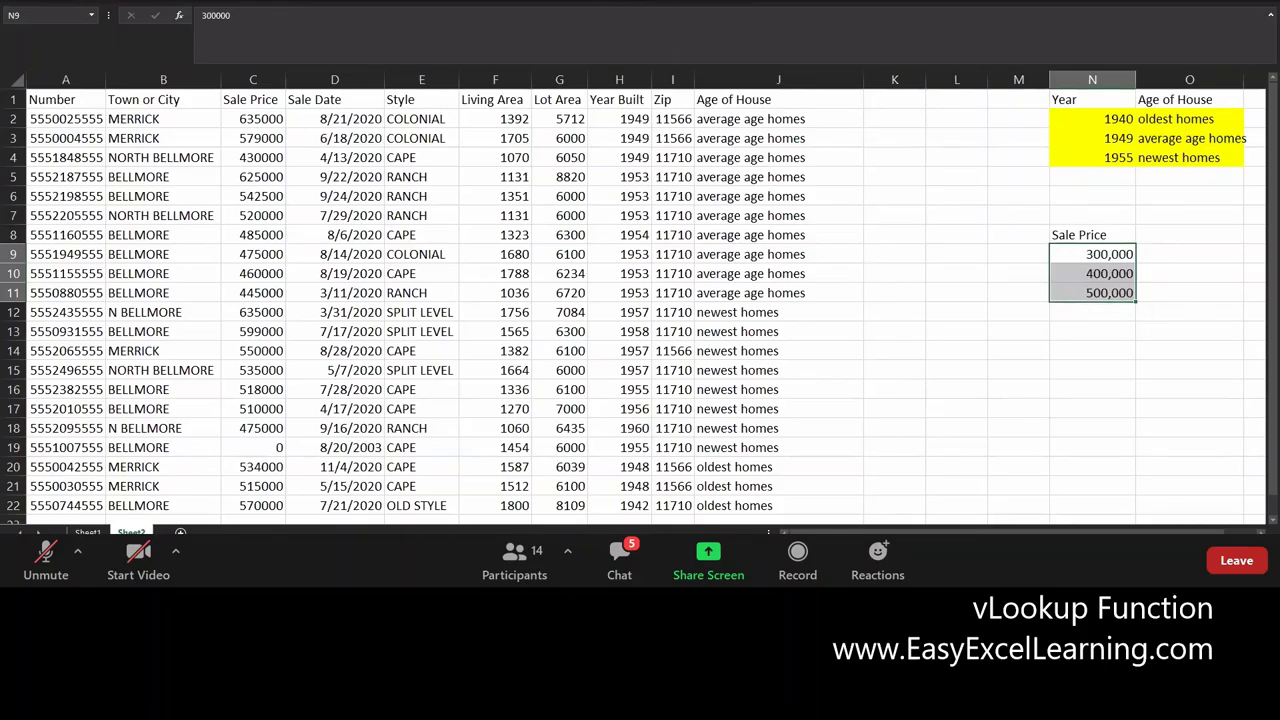
key(alt+h)
key(0)
key(alt+h)
key(0)
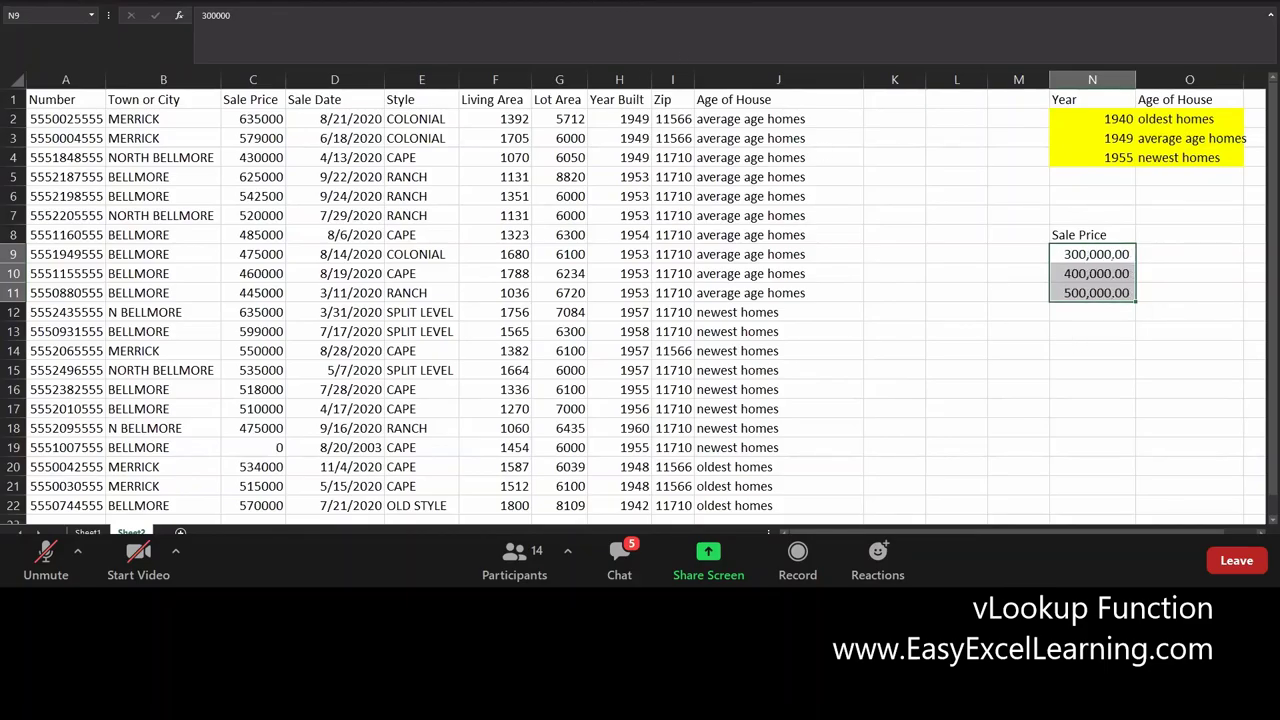
key(alt+h)
key(9)
key(alt+h)
key(9)
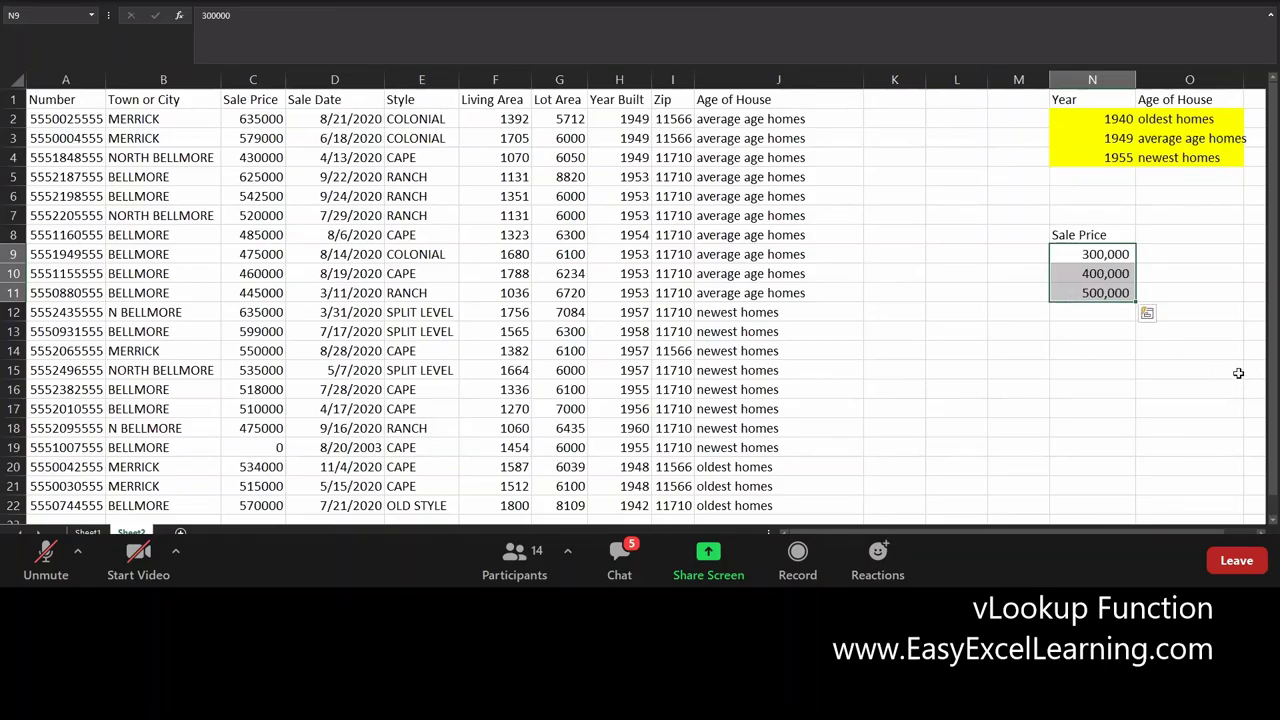
click(1170, 238)
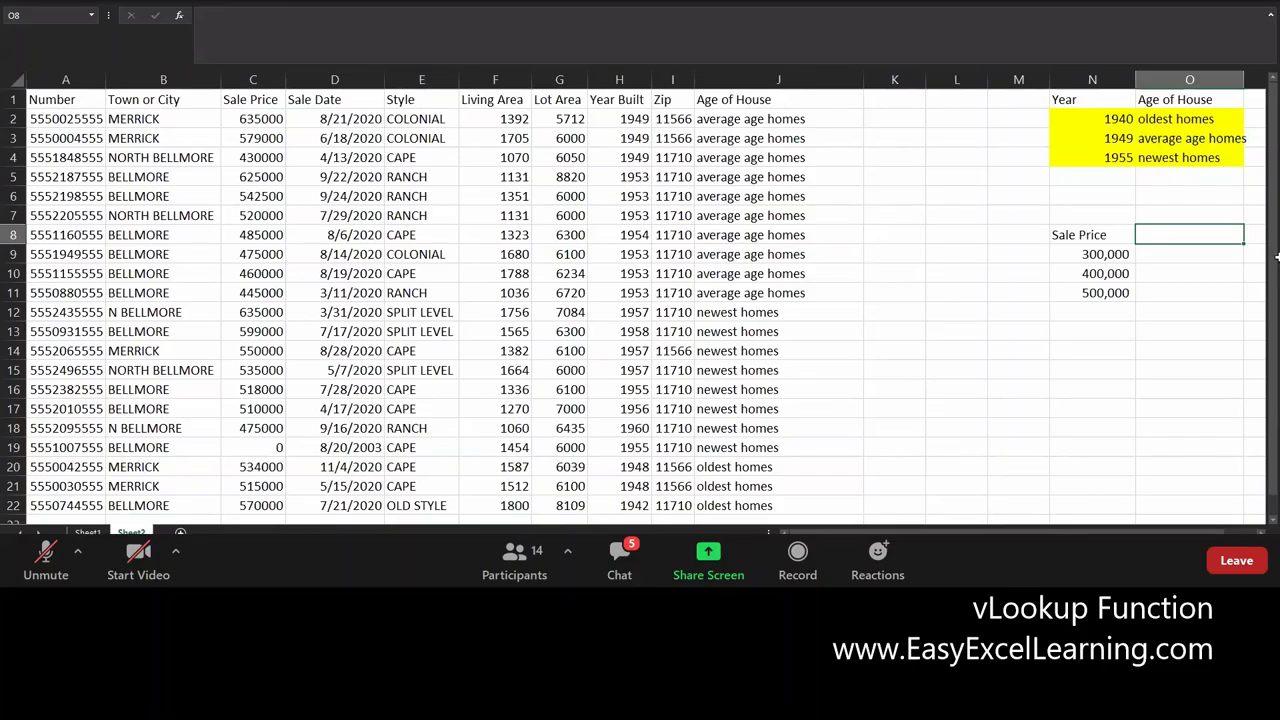
Start a PivotTable from the house sales range A1:J22, with a new worksheet as destination
click(262, 222)
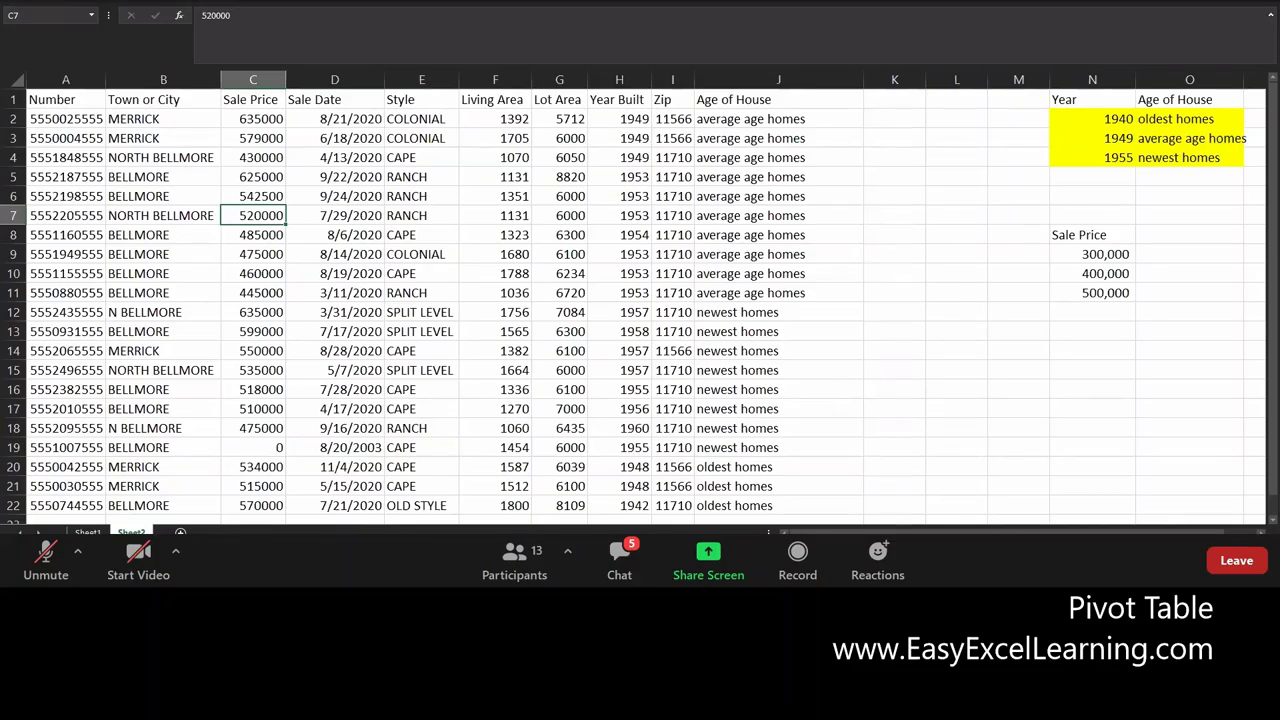
key(alt+n)
key(v)
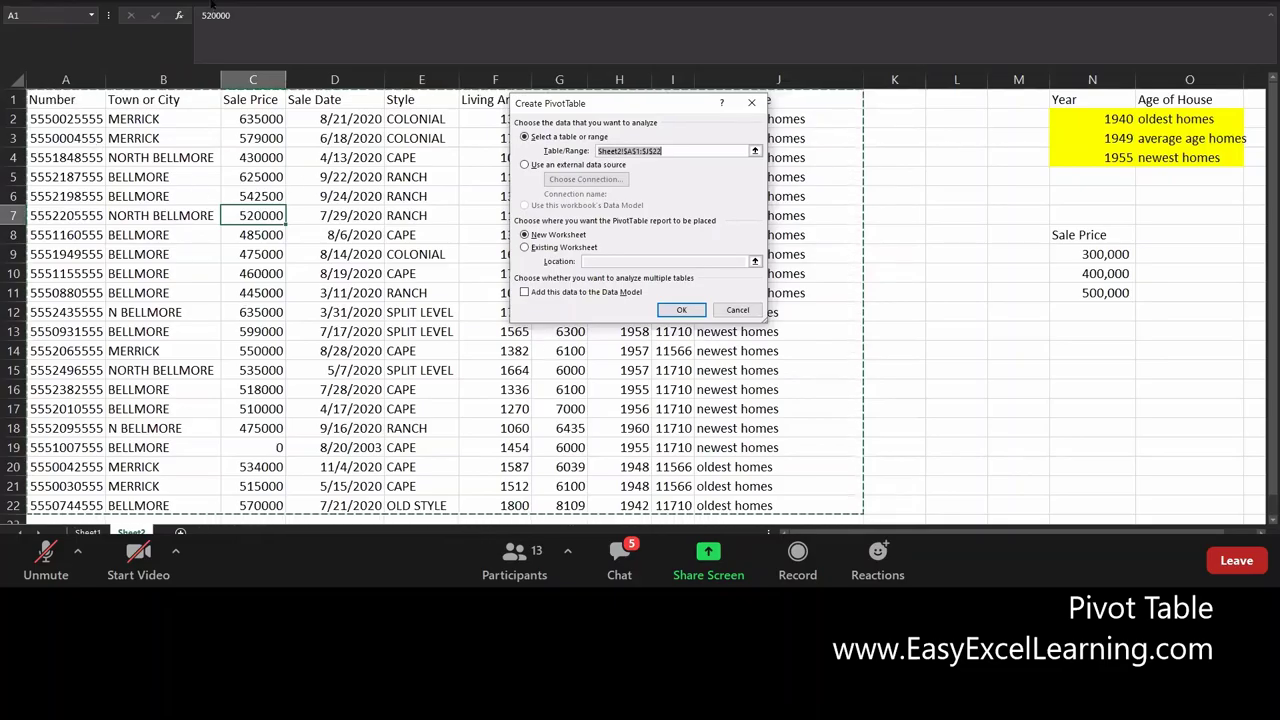
Create the pivot table on a new sheet with Sale Price values as row labels
click(680, 311)
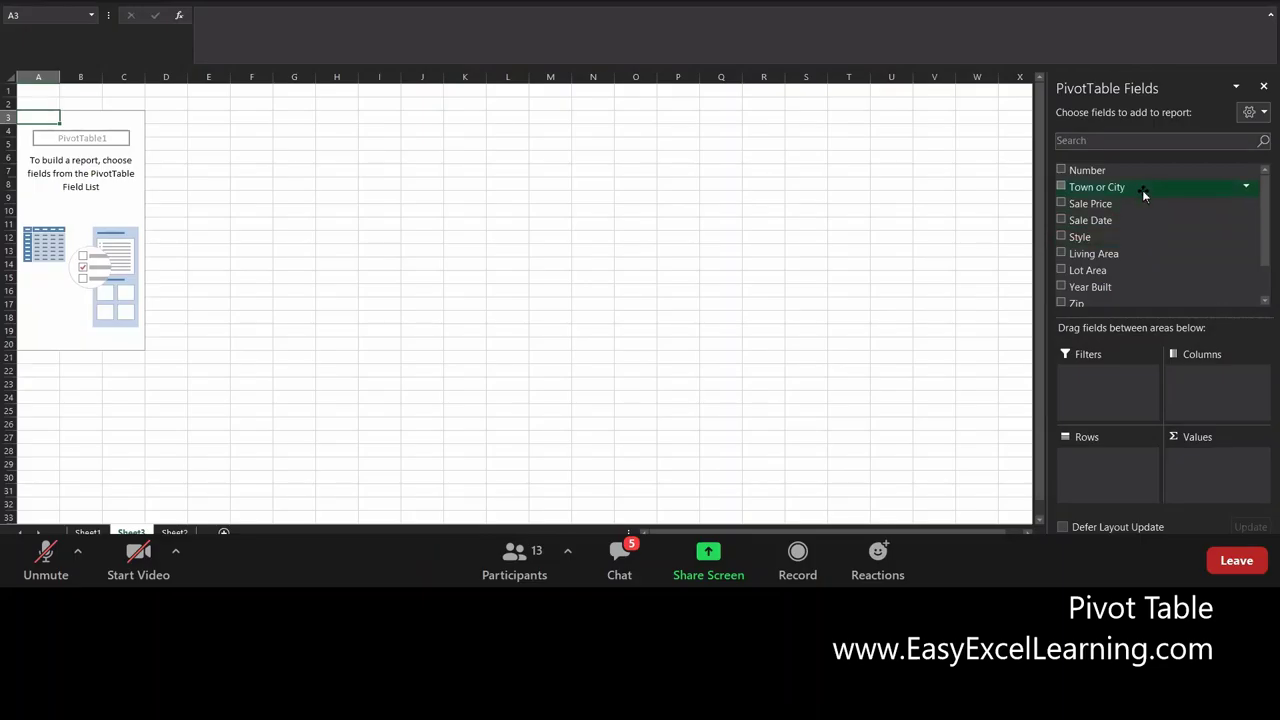
drag(1123, 205, 1127, 460)
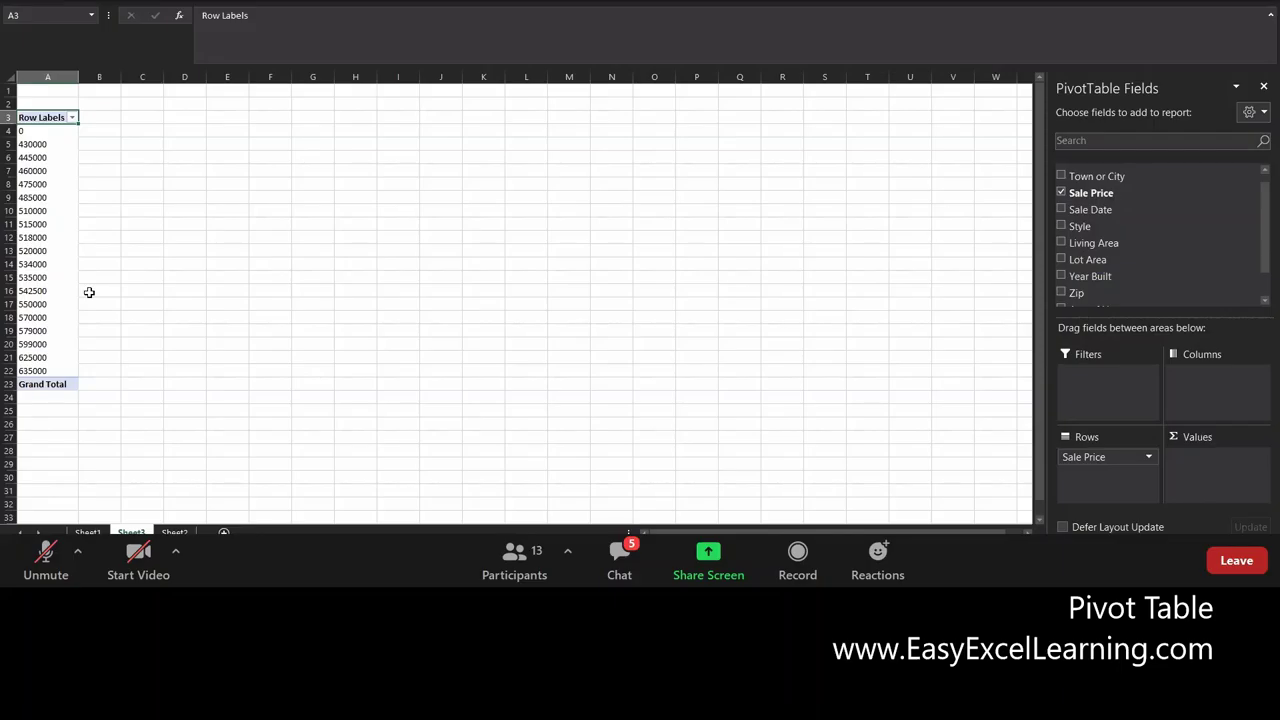
ctrl+scroll(89, 292, up, 5)
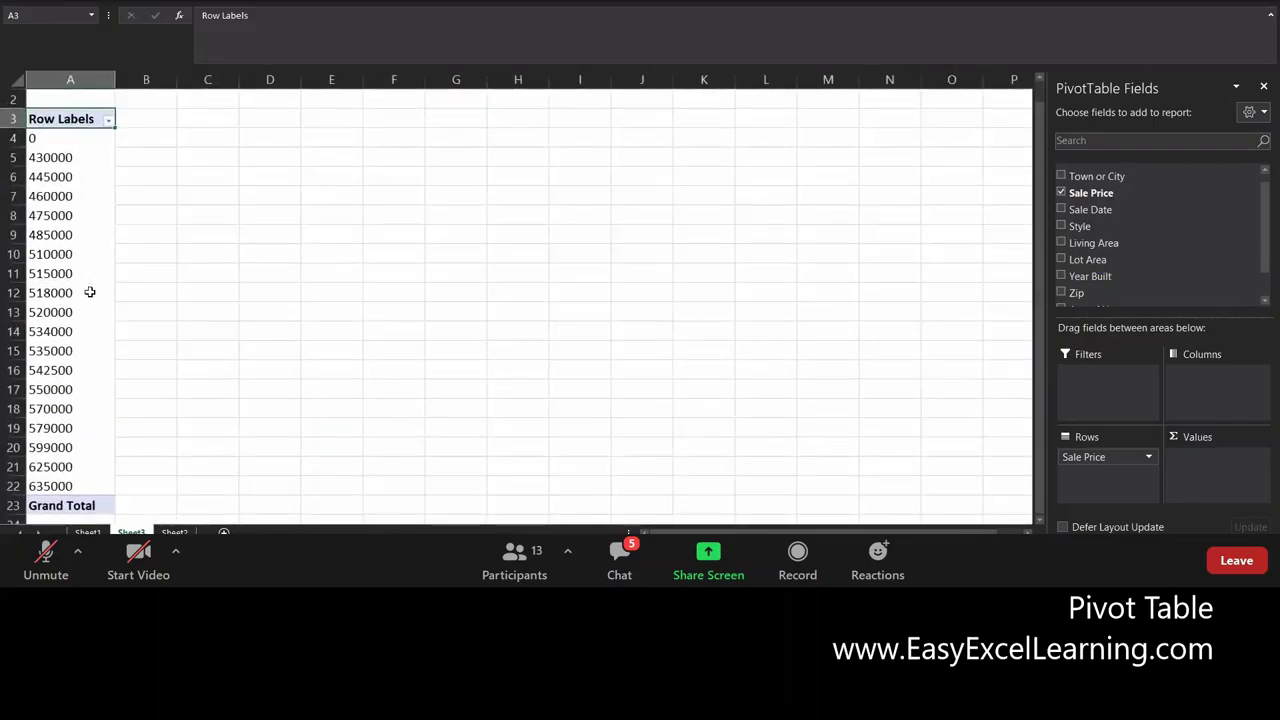
Group the pivot's sale prices into 100000-wide bands starting at 400000
ctrl+scroll(157, 340, up, 1)
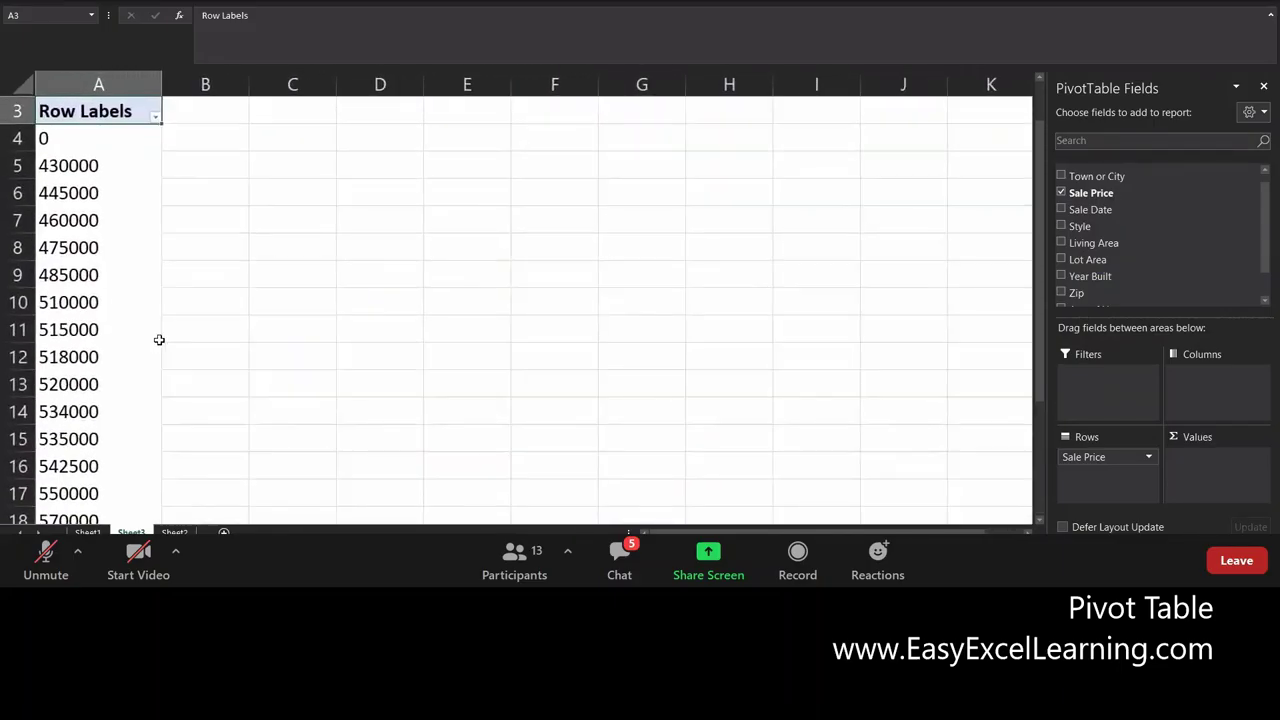
scroll(159, 340, up, 1)
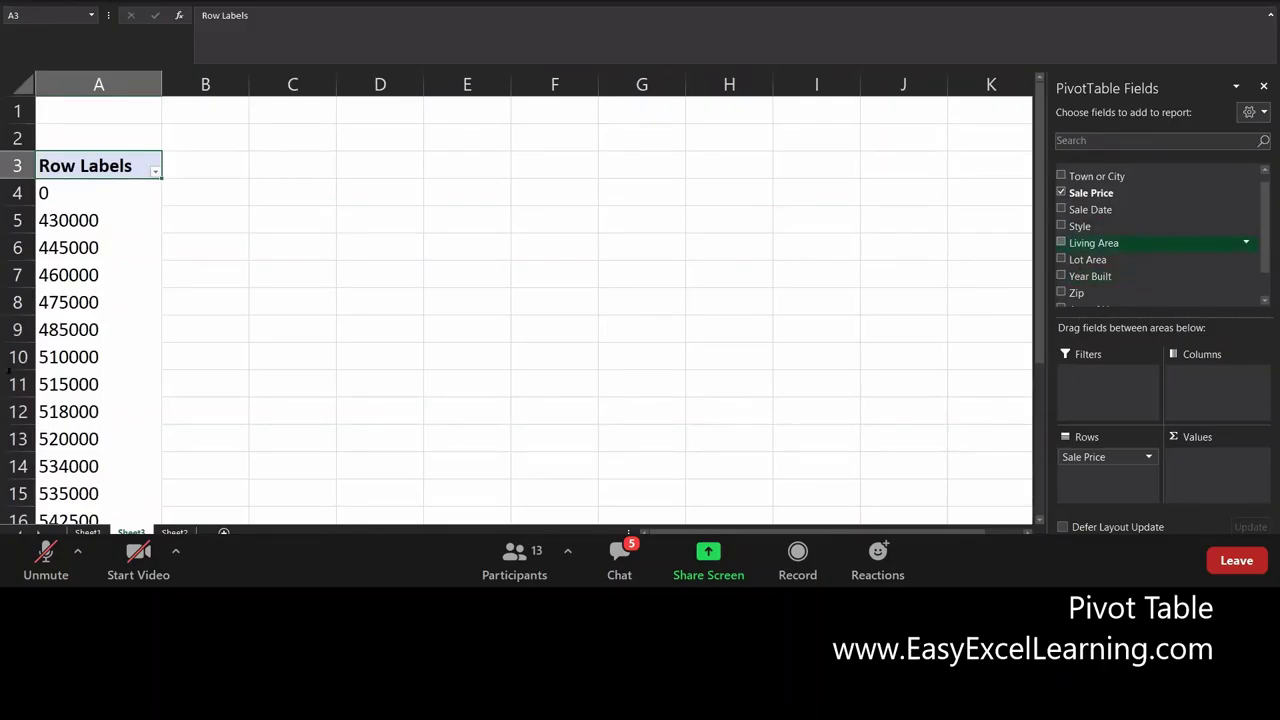
right_click(96, 314)
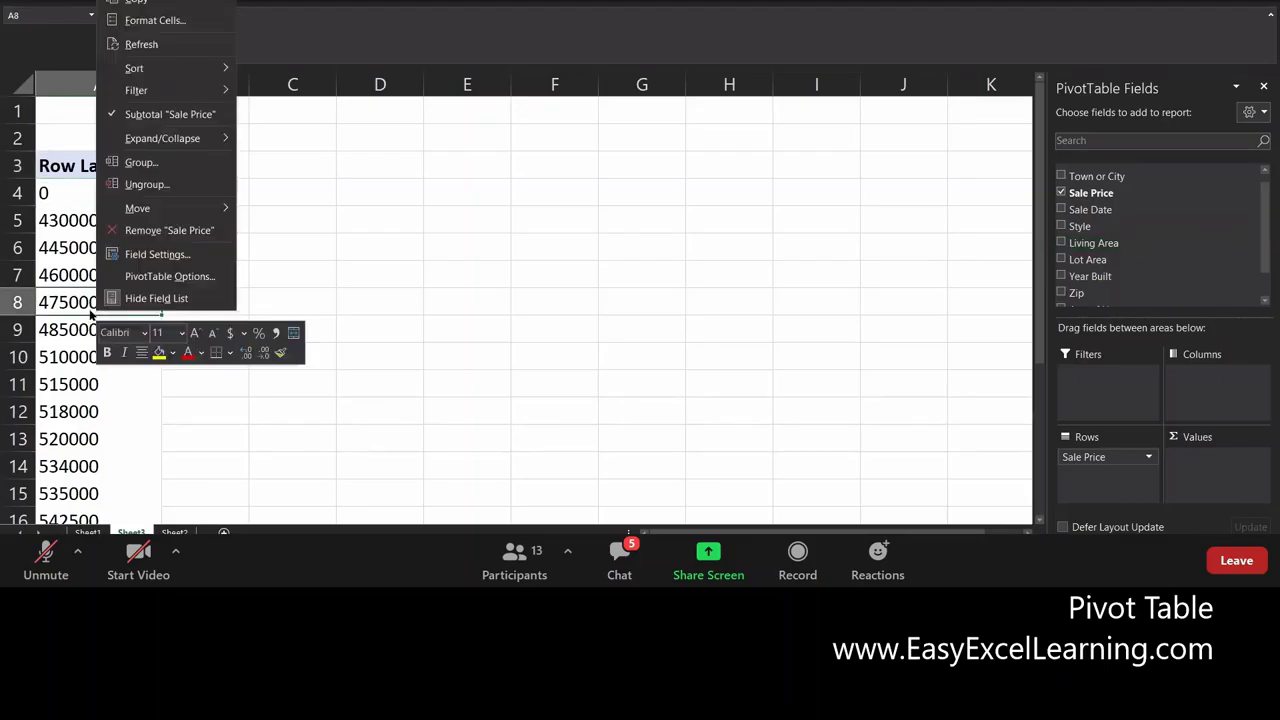
click(191, 166)
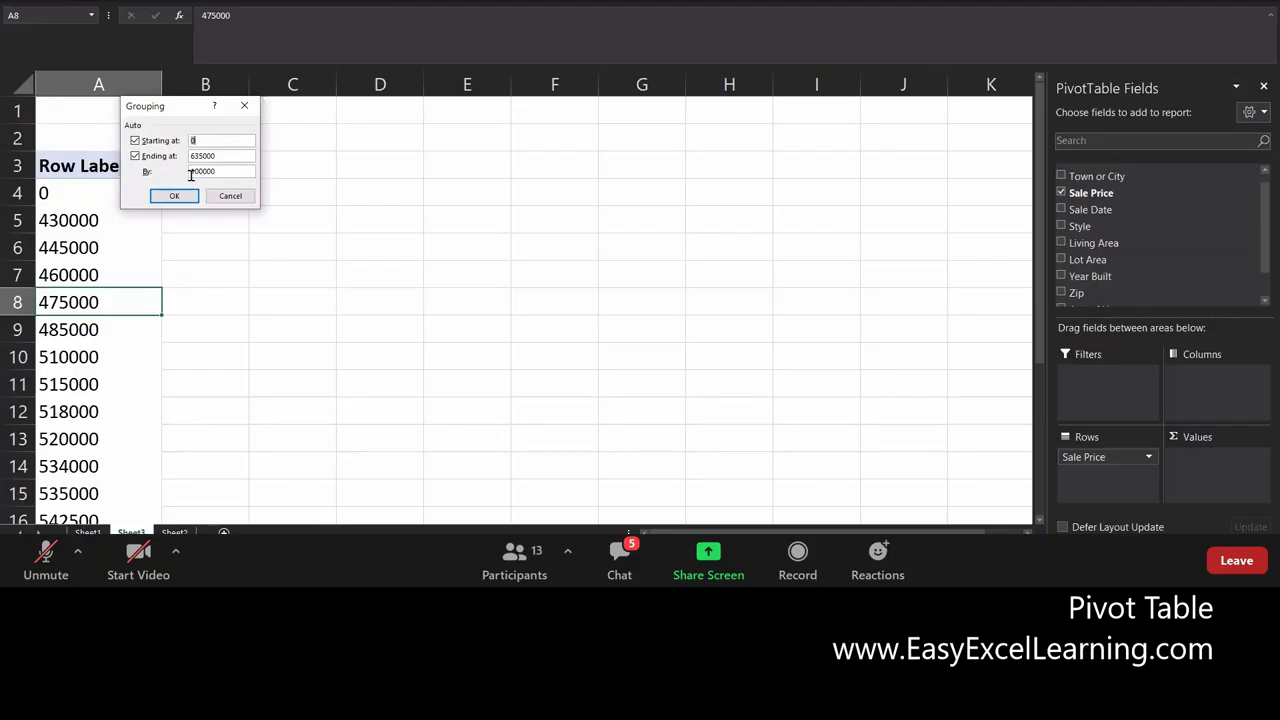
click(221, 171)
text(400000)
key(Return)
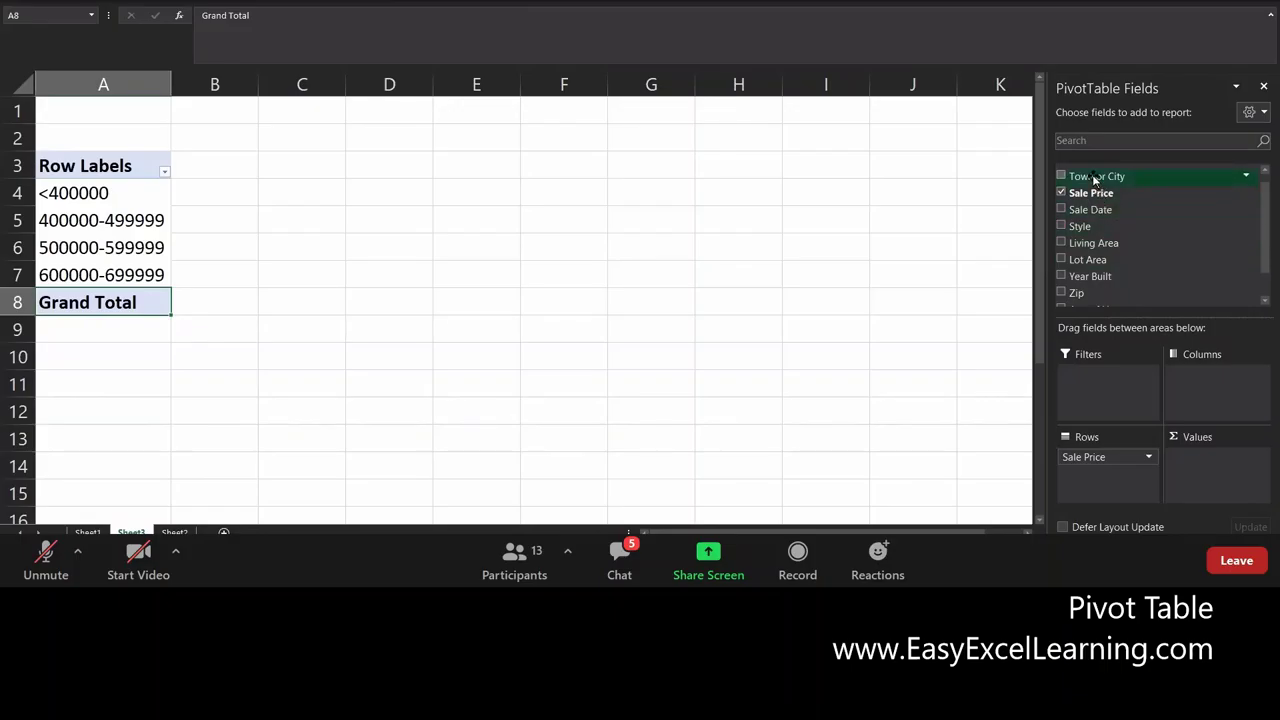
Add Town or City under each price band and widen column A to fit the labels
drag(1095, 180, 1092, 484)
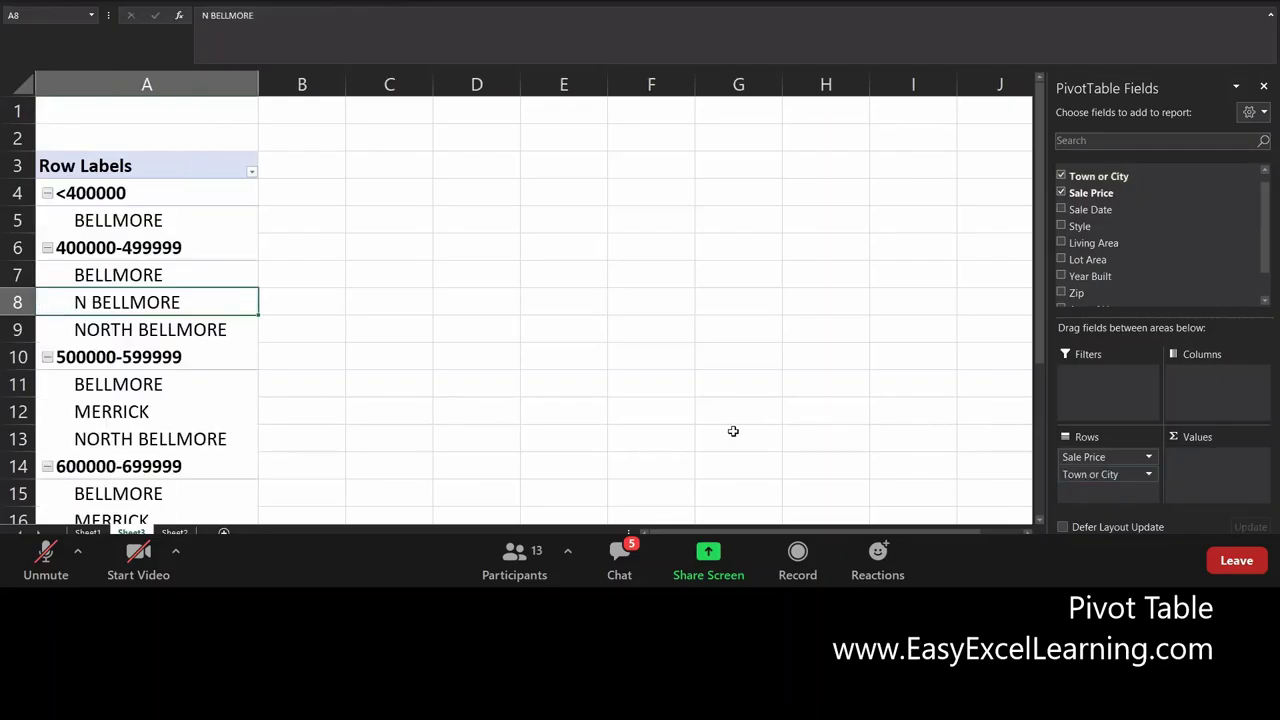
scroll(731, 431, down, 3)
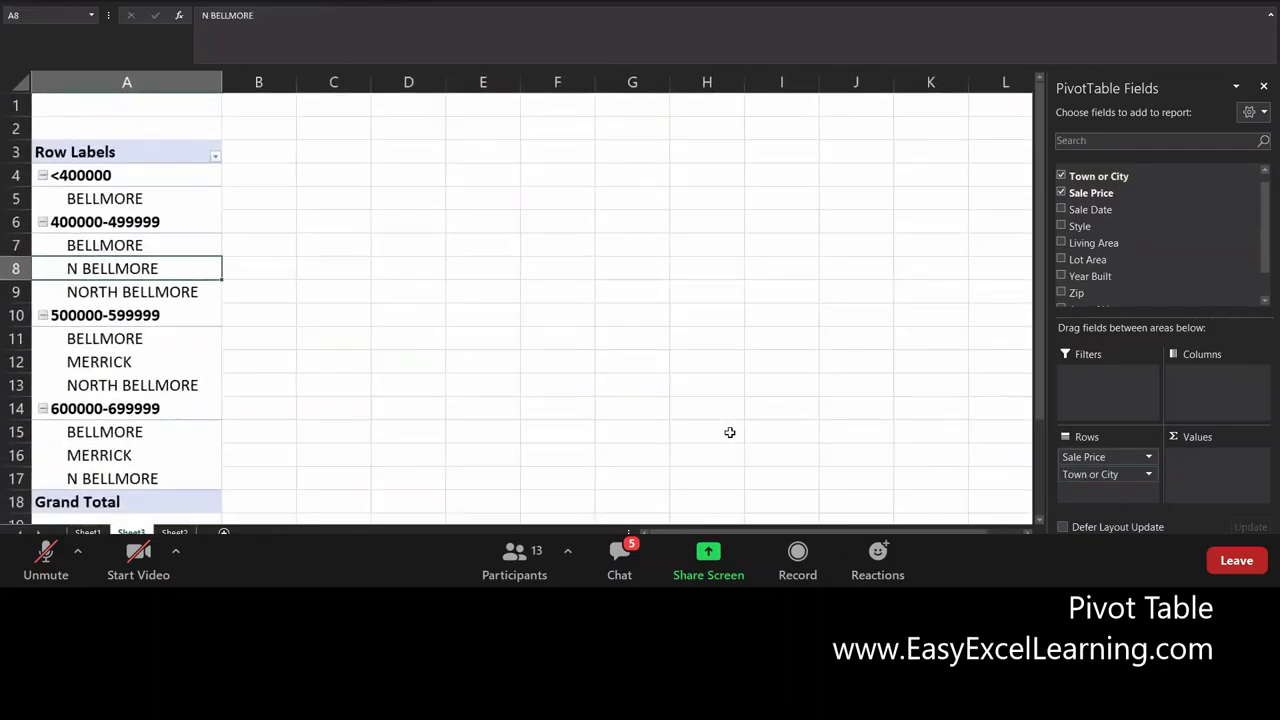
scroll(730, 432, down, 1)
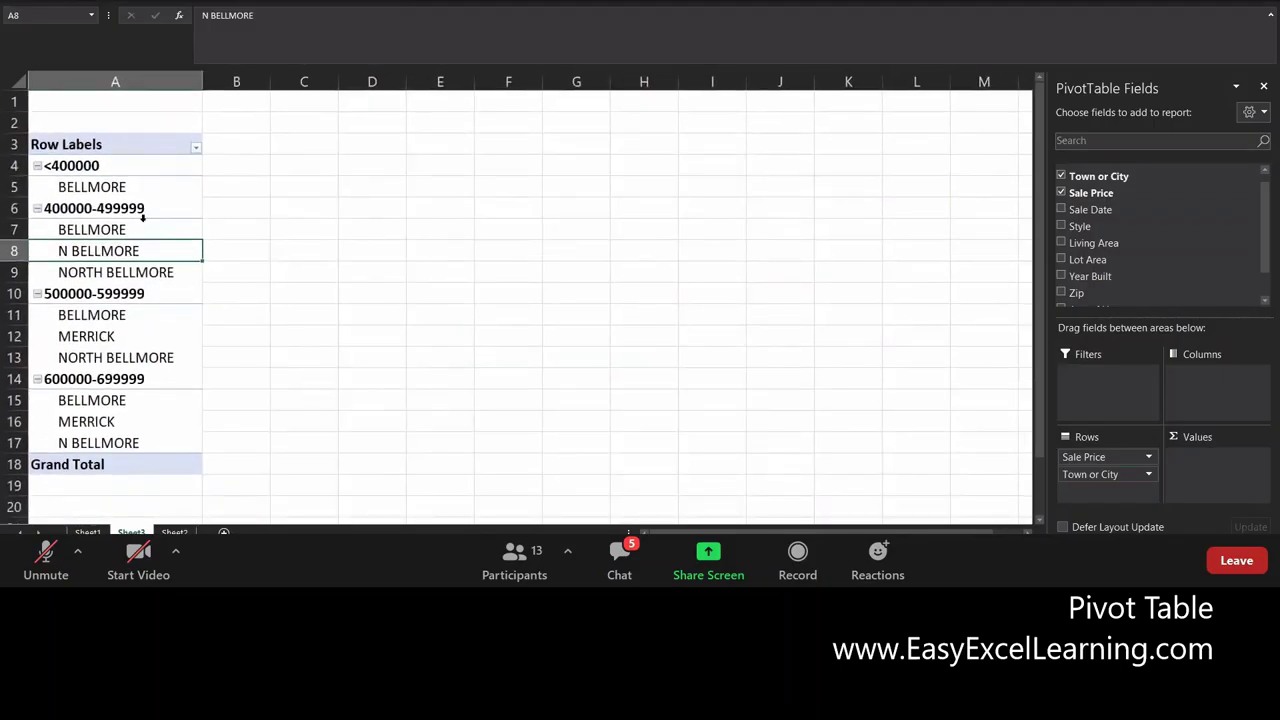
drag(237, 82, 250, 85)
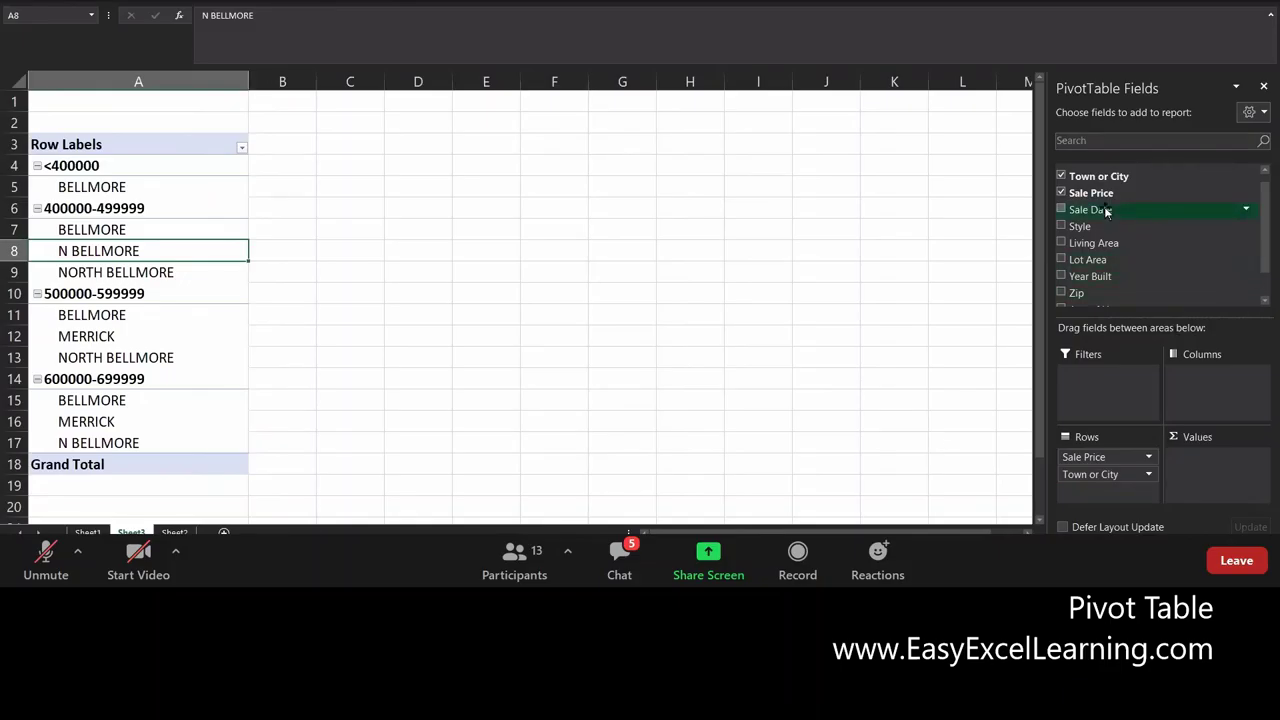
Try adding Sale Date, then remove Count of Years, Quarters and Sale Date again
drag(1106, 211, 1203, 491)
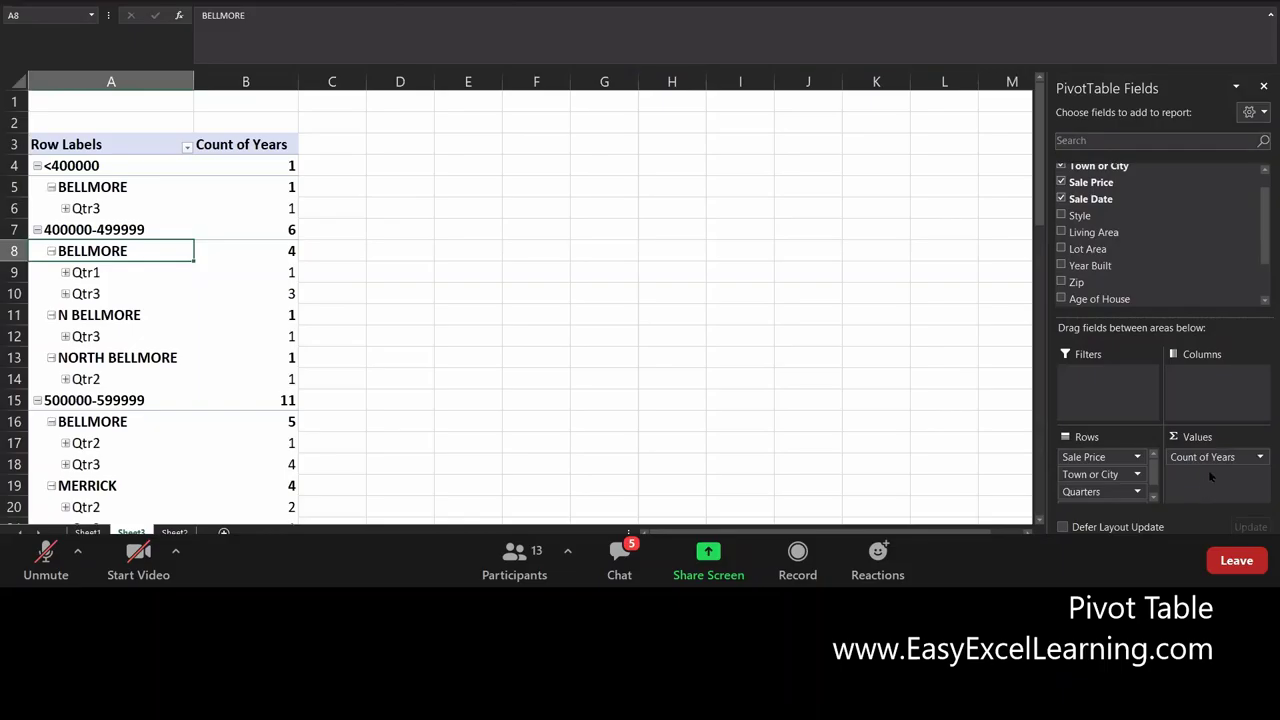
drag(1209, 456, 1110, 260)
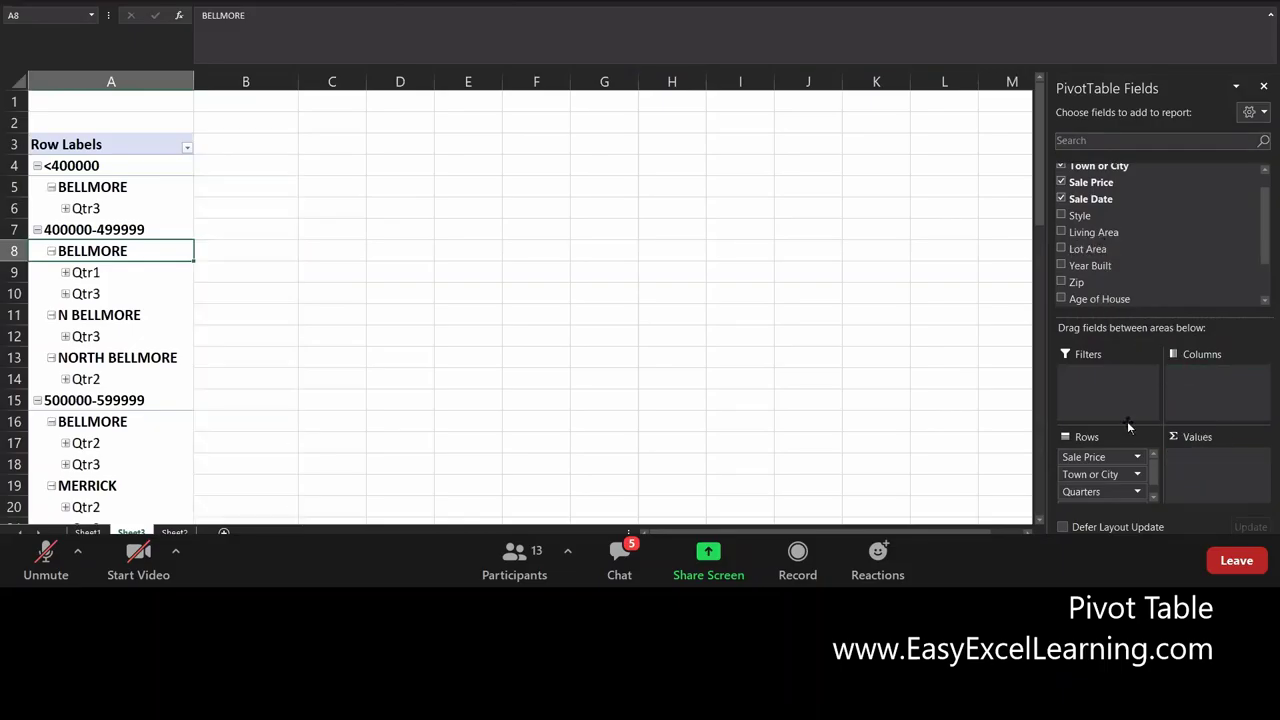
drag(1089, 491, 1158, 266)
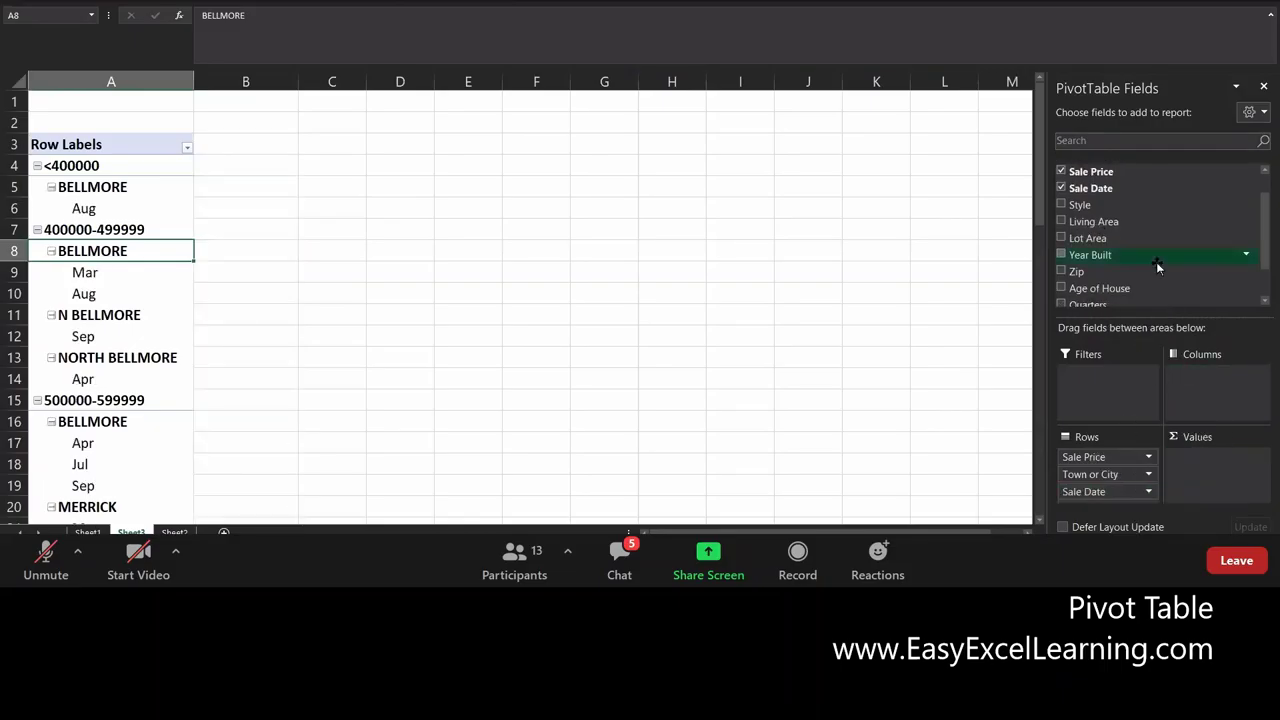
drag(1111, 490, 1194, 243)
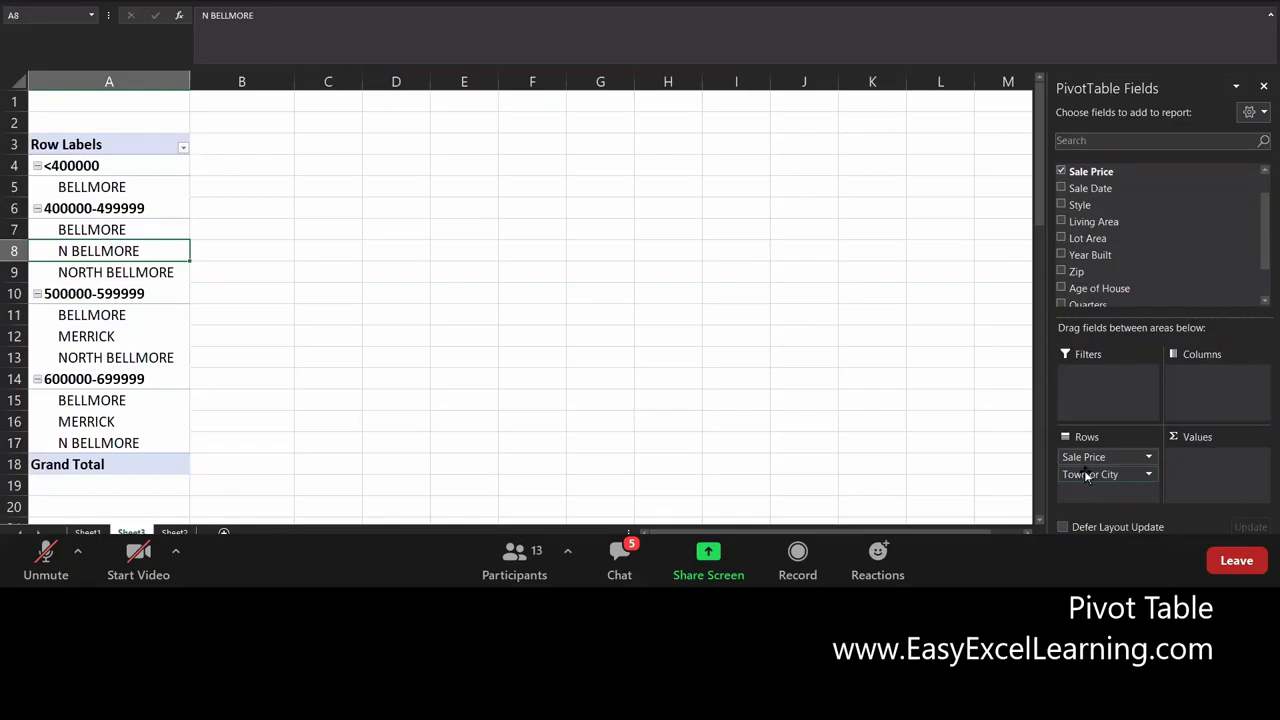
Move Town or City above Sale Price in Rows and count sales per band with Style
drag(1090, 476, 1088, 456)
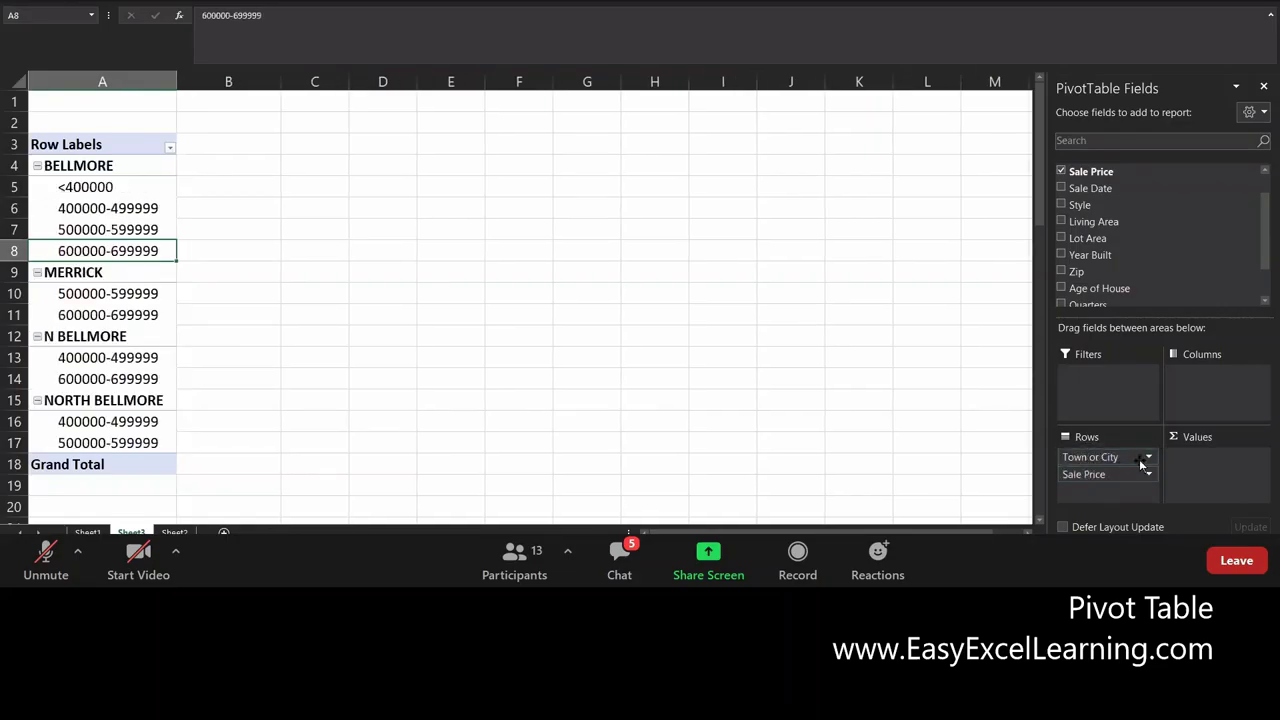
drag(83, 203, 83, 192)
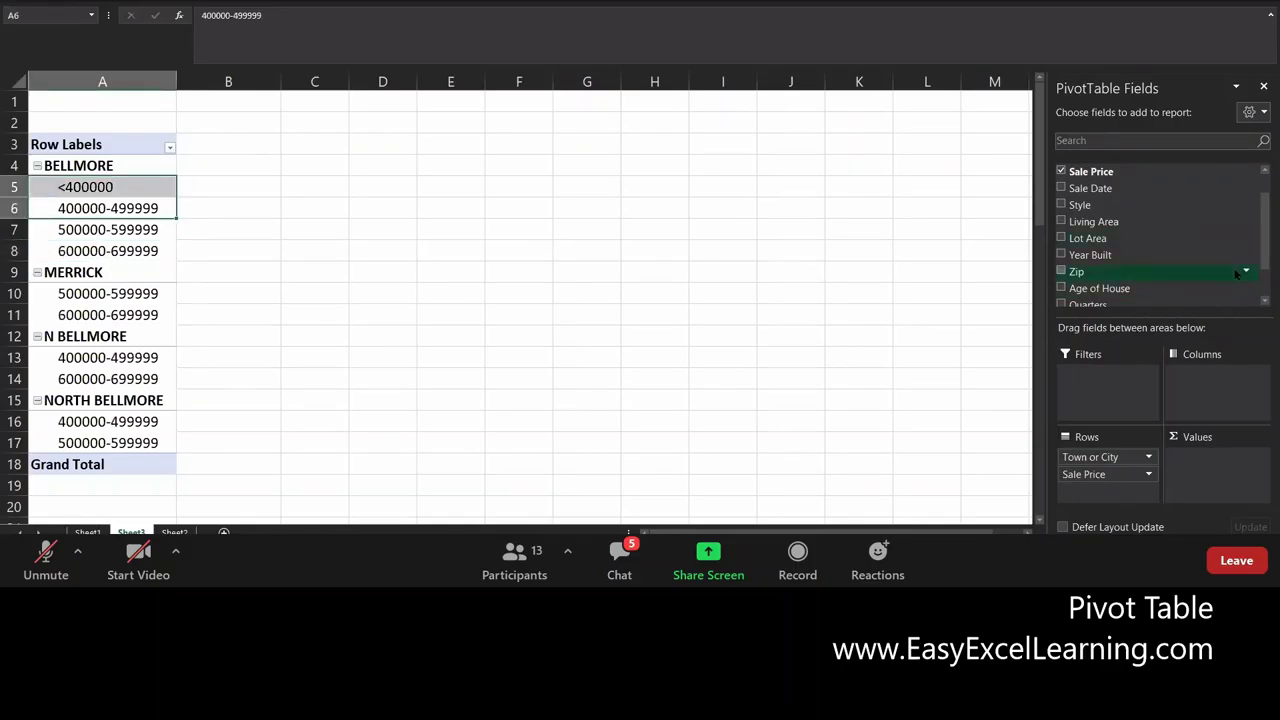
scroll(1258, 276, down, 1)
scroll(1255, 240, up, 2)
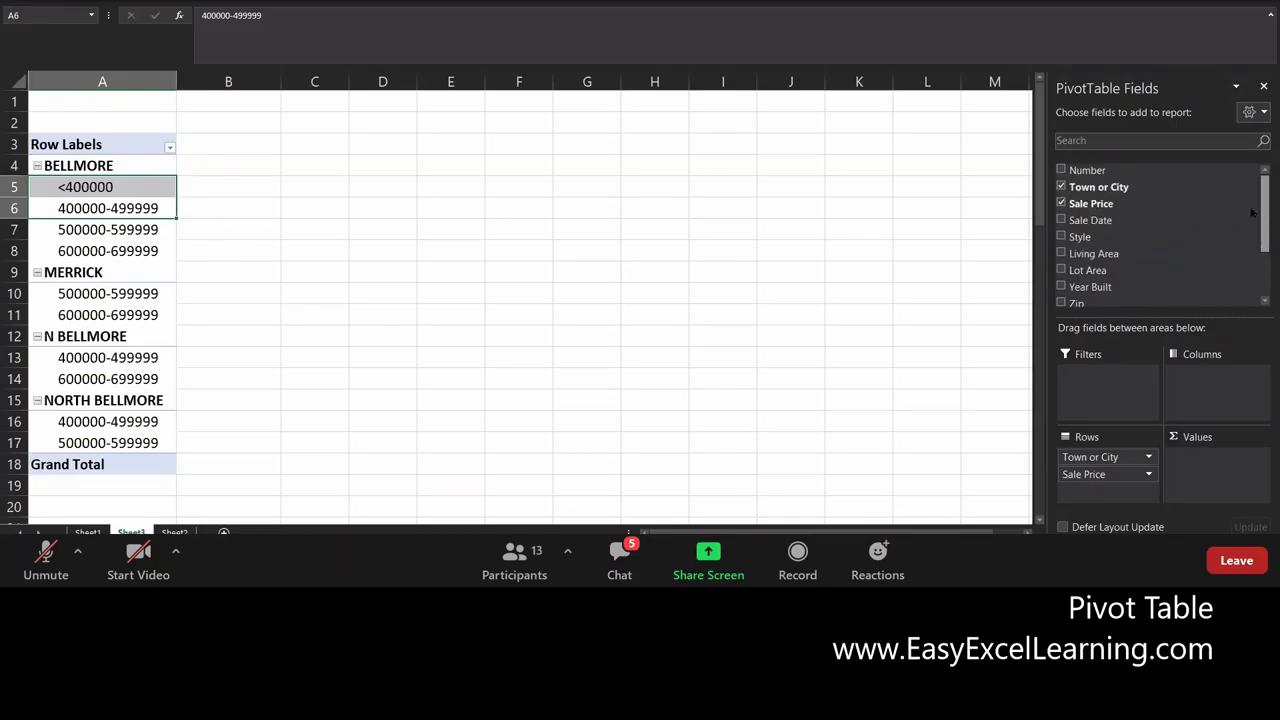
drag(1093, 238, 1214, 478)
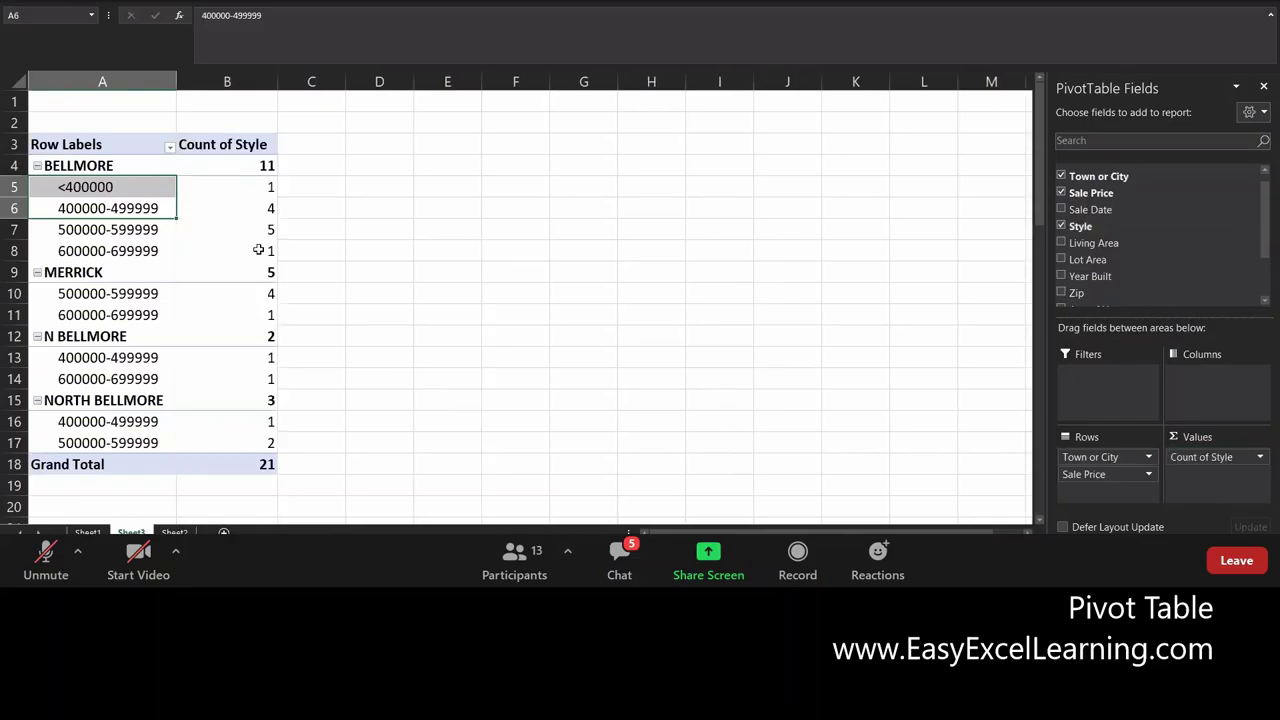
click(184, 216)
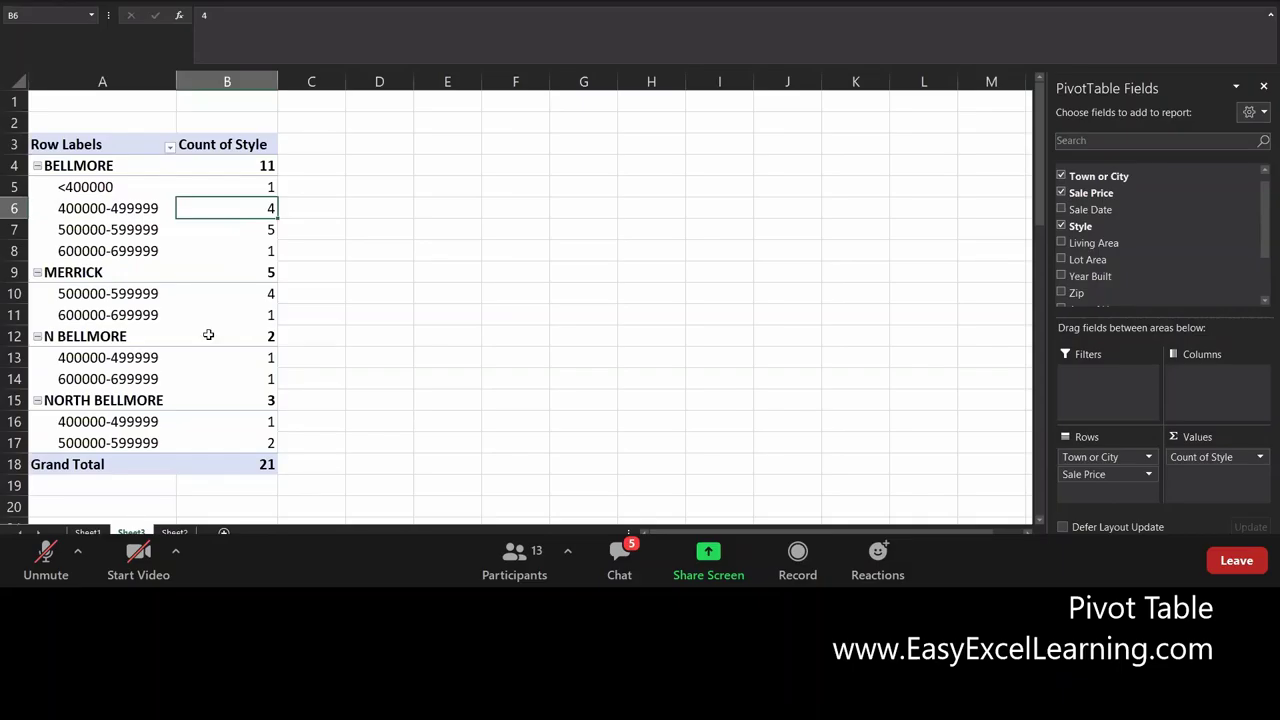
click(118, 296)
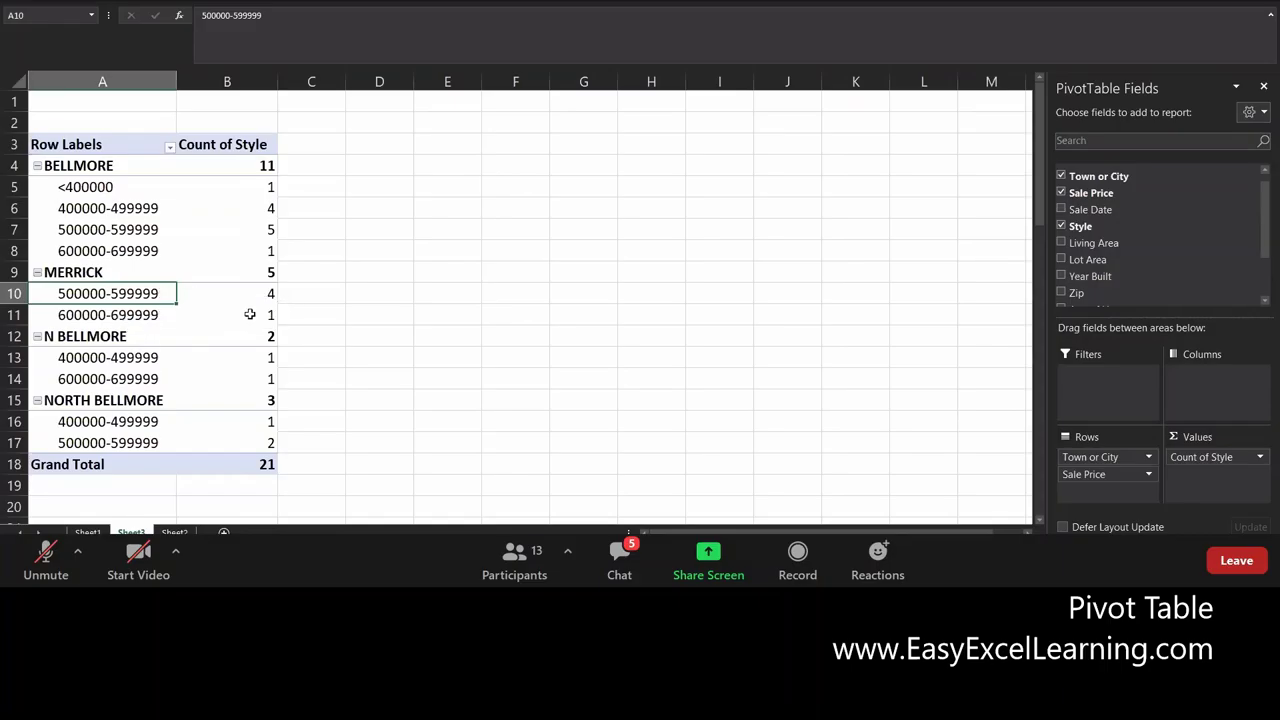
click(142, 367)
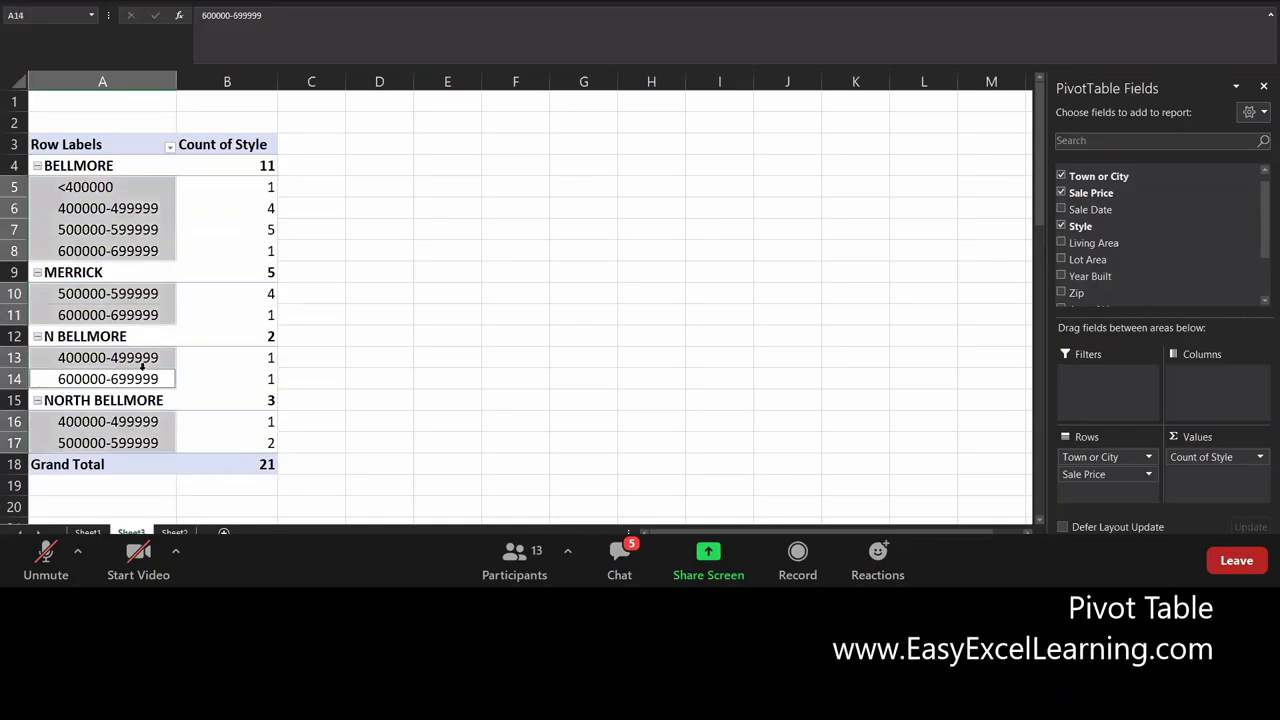
click(235, 373)
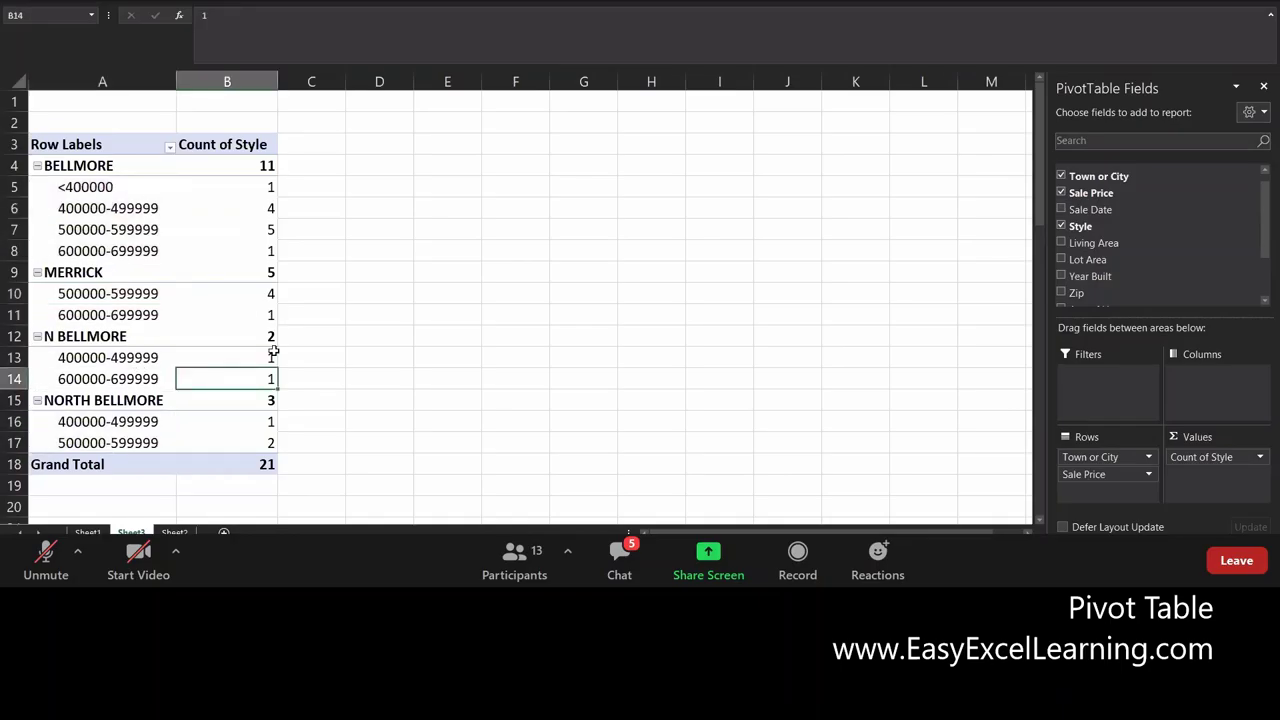
click(82, 362)
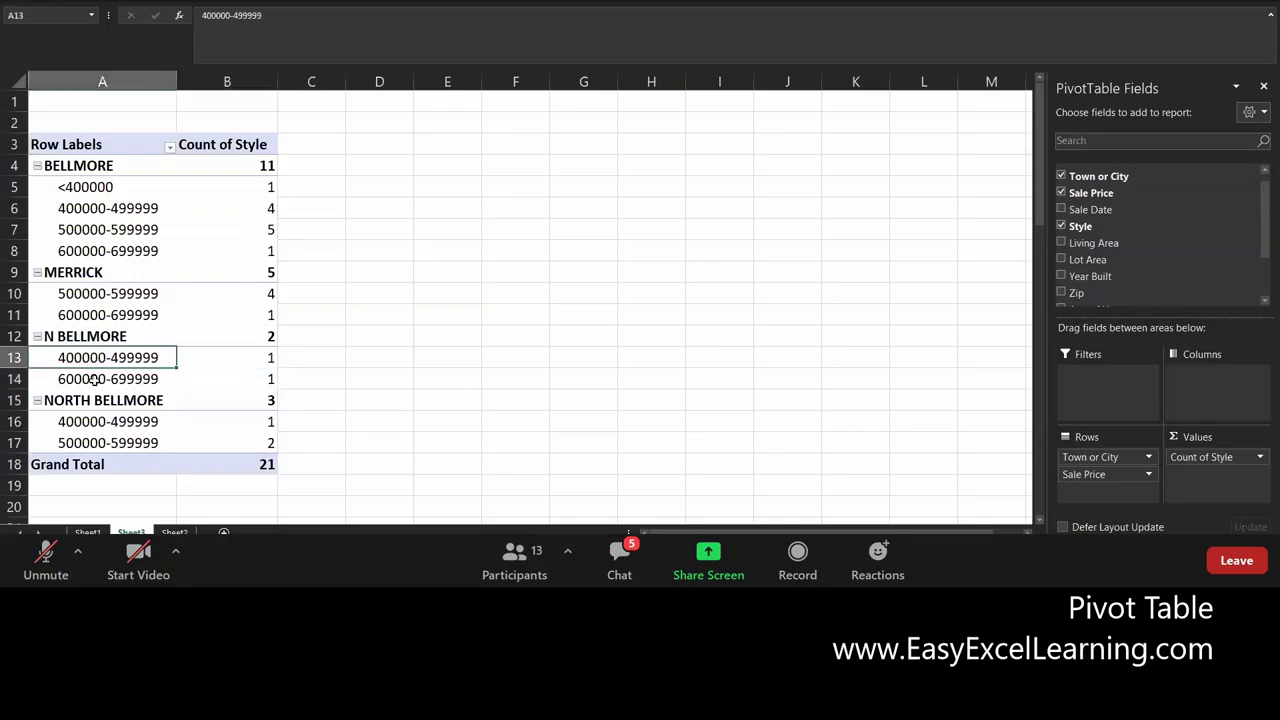
click(92, 380)
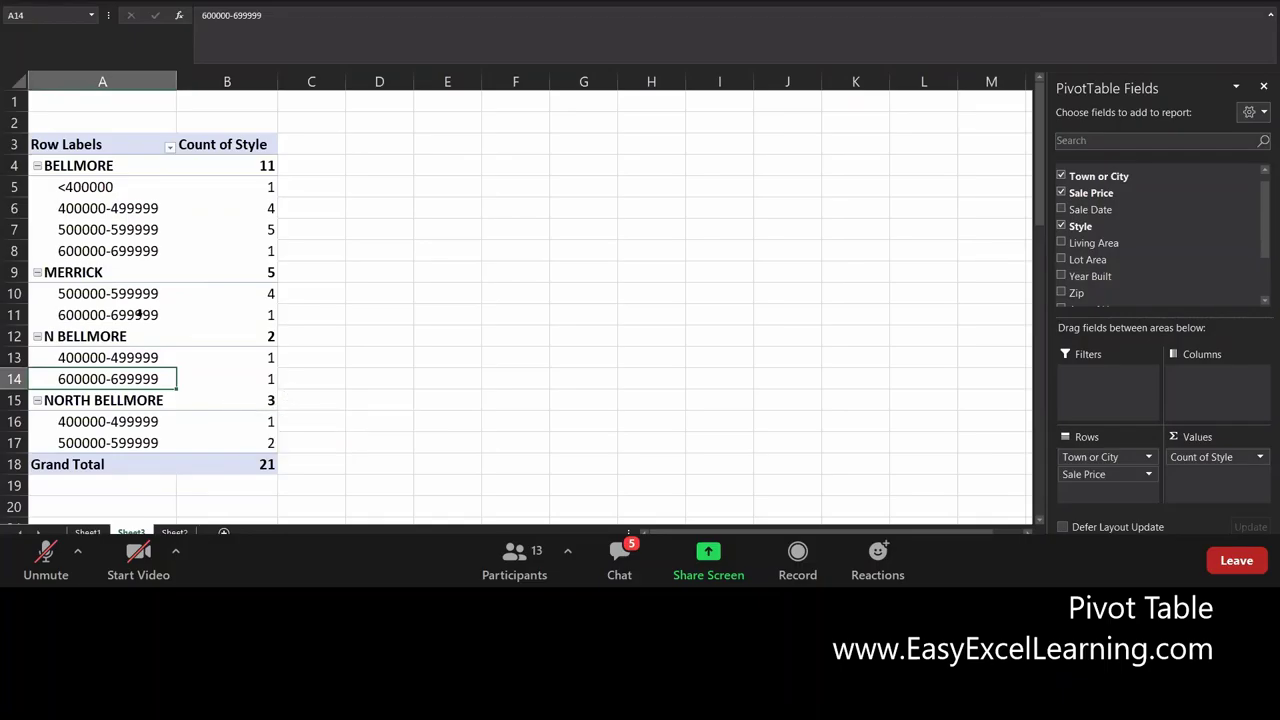
drag(90, 293, 244, 301)
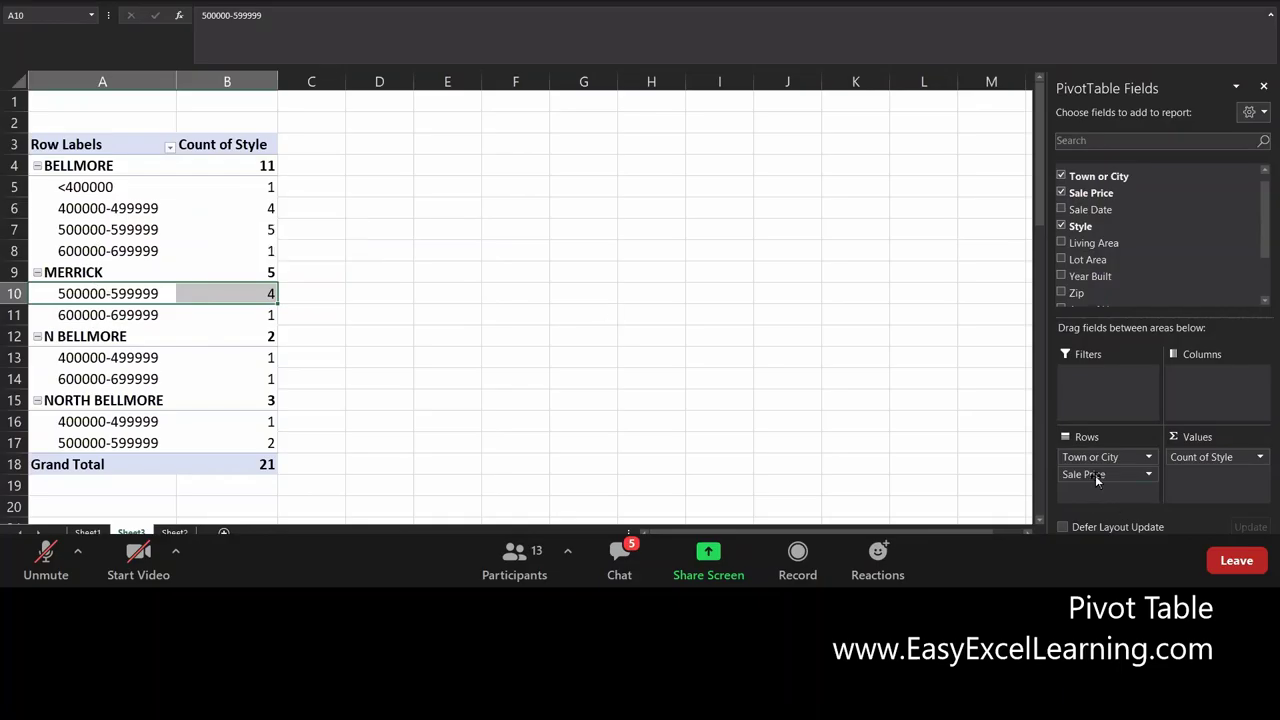
Put Sale Price above Town or City in Rows, then remove Town or City from the pivot
drag(1082, 460, 1096, 456)
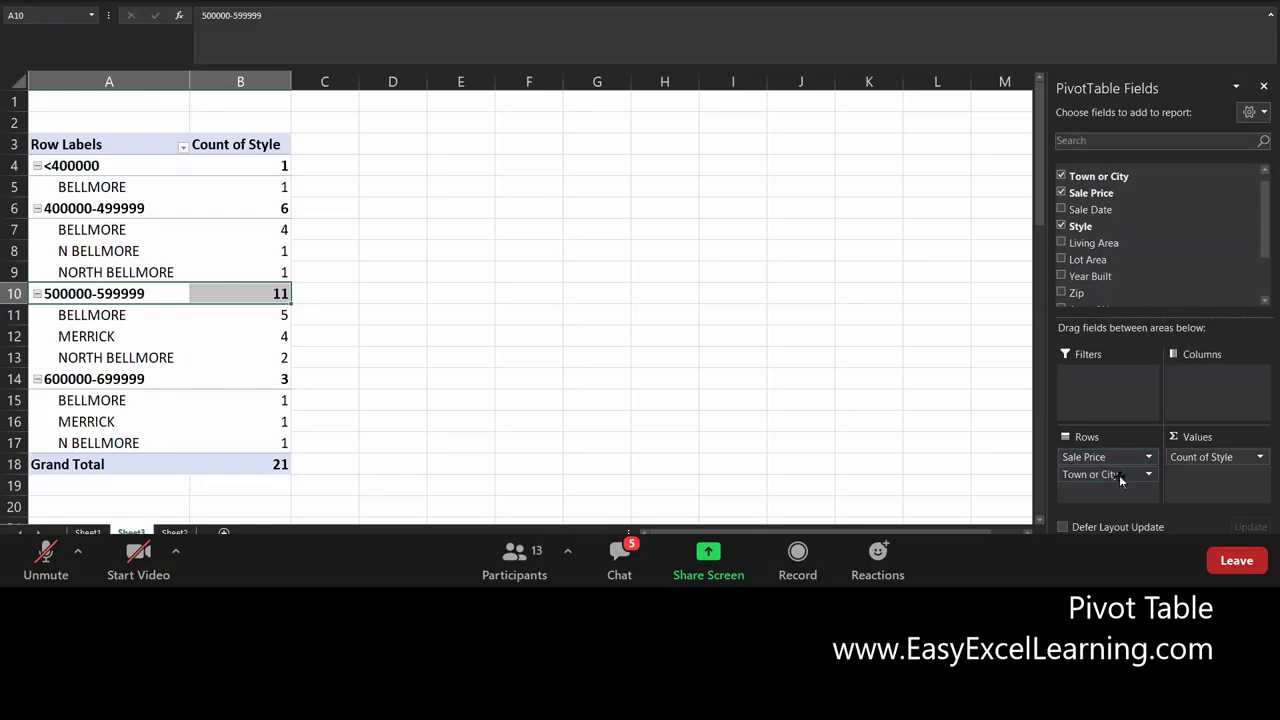
click(1093, 457)
click(1100, 490)
click(1081, 476)
drag(1081, 476, 1137, 277)
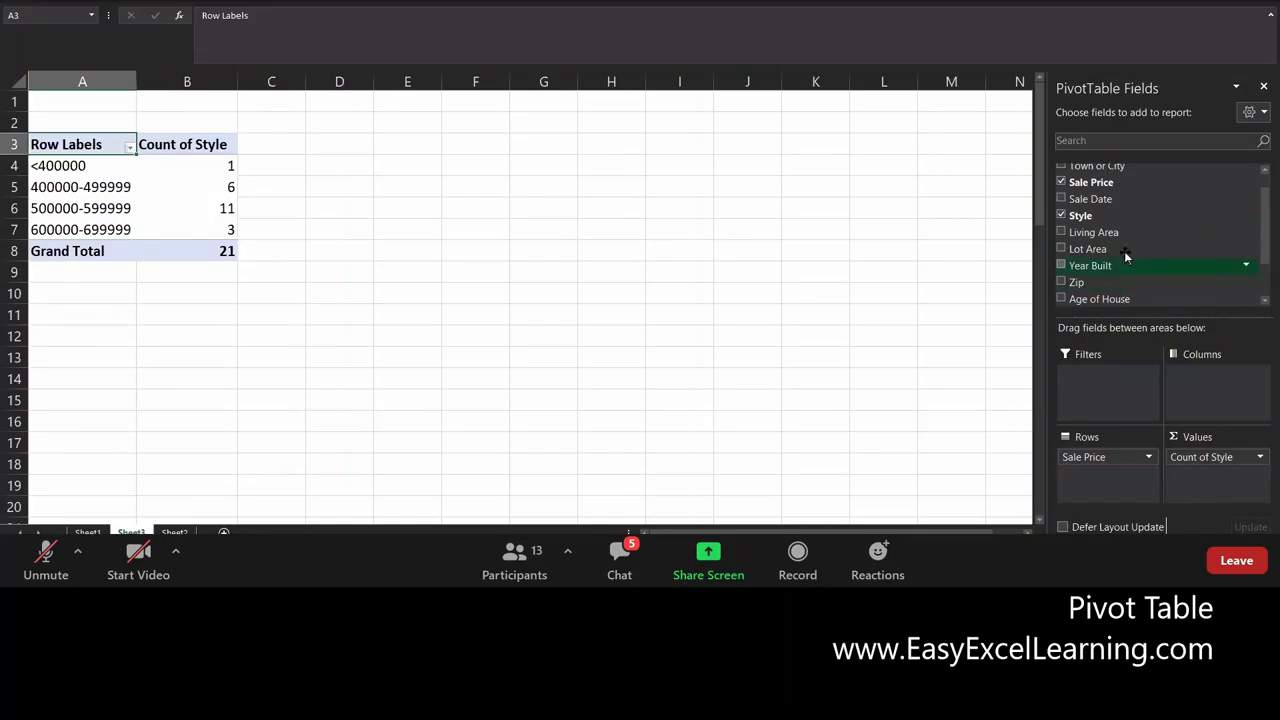
Add Living Area to the pivot Rows beneath Sale Price and scroll through the results
drag(1103, 233, 1094, 491)
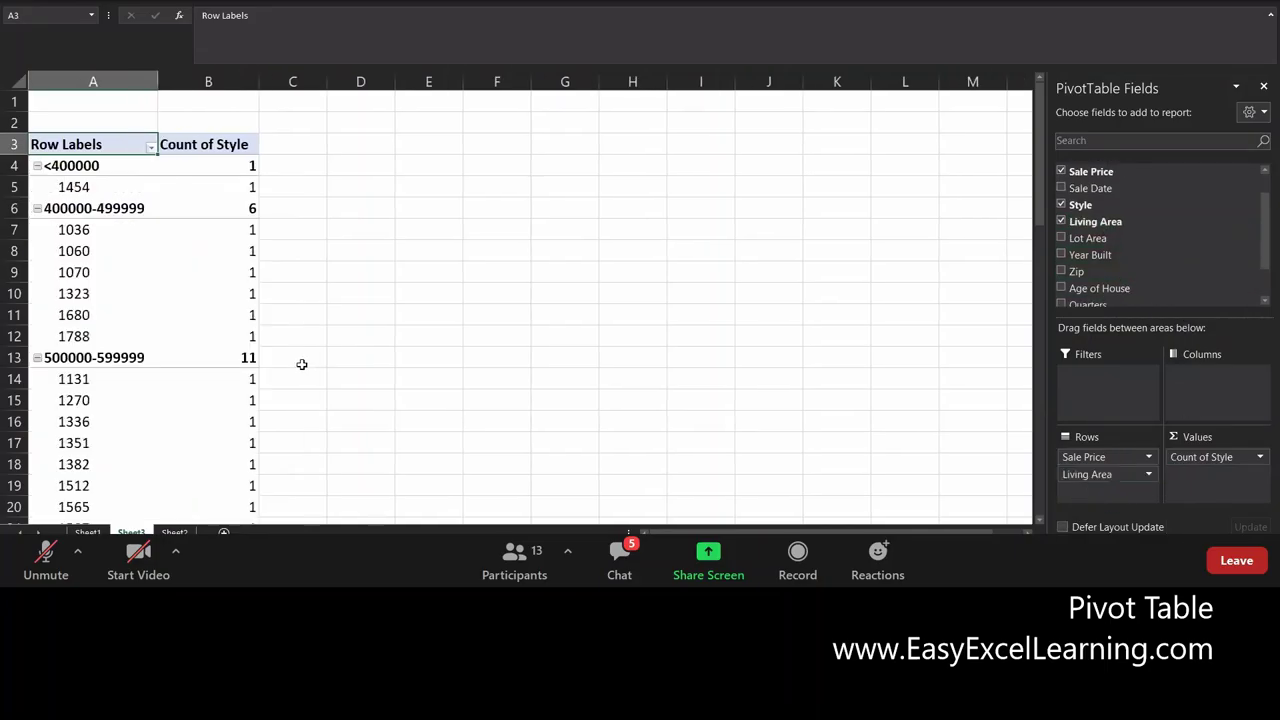
scroll(301, 364, down, 2)
scroll(301, 364, up, 2)
scroll(118, 280, down, 2)
scroll(120, 284, up, 2)
scroll(100, 320, down, 5)
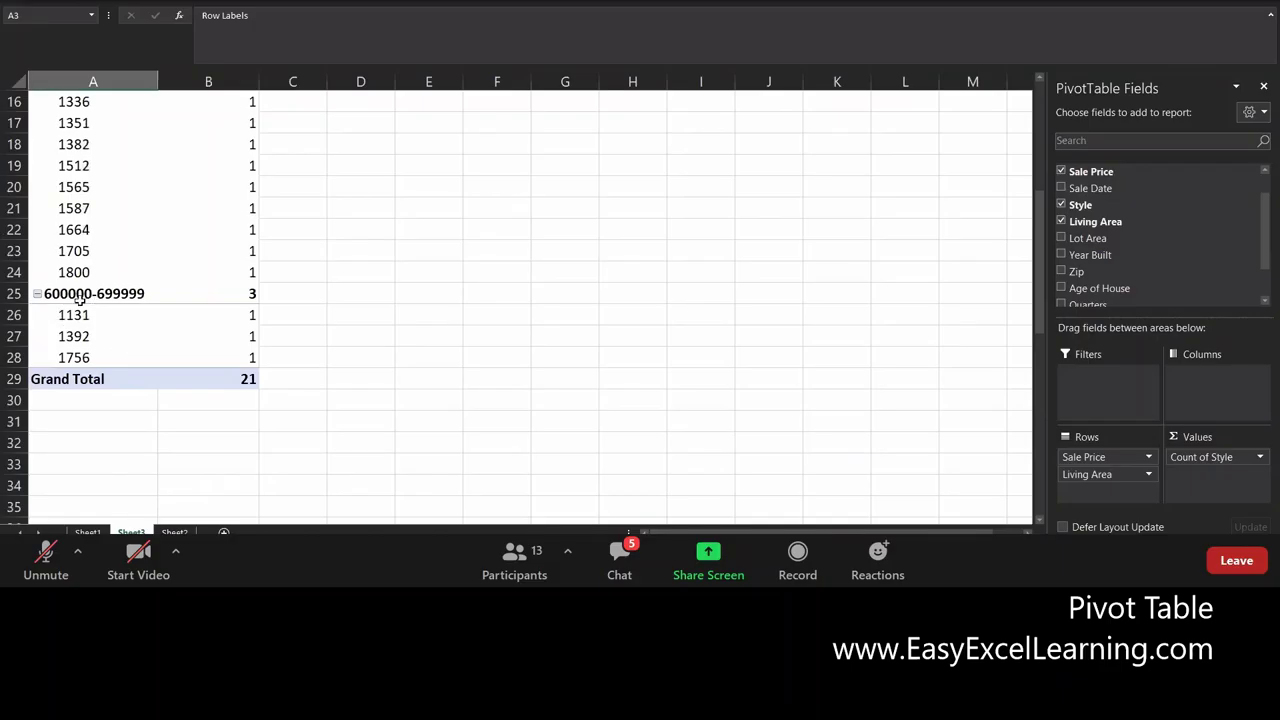
Look through the 1756, 1800 and 1788 Living Area entries in the pivot
click(77, 361)
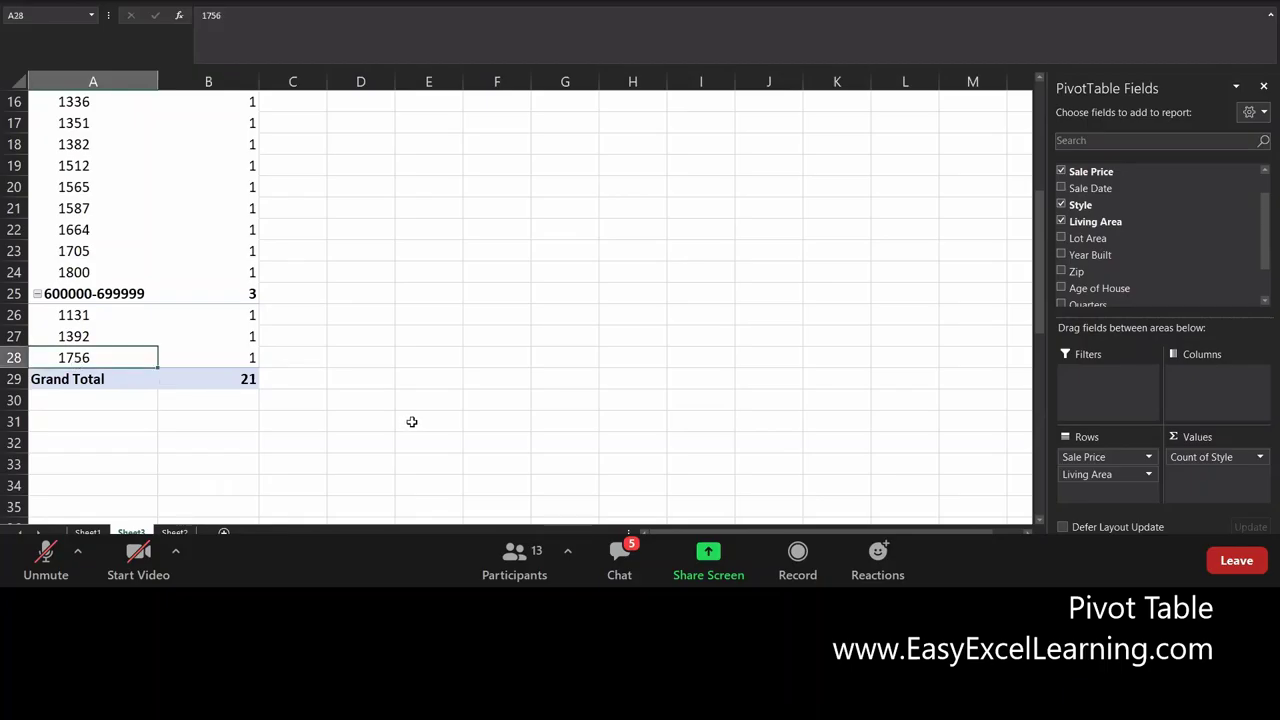
scroll(411, 422, up, 2)
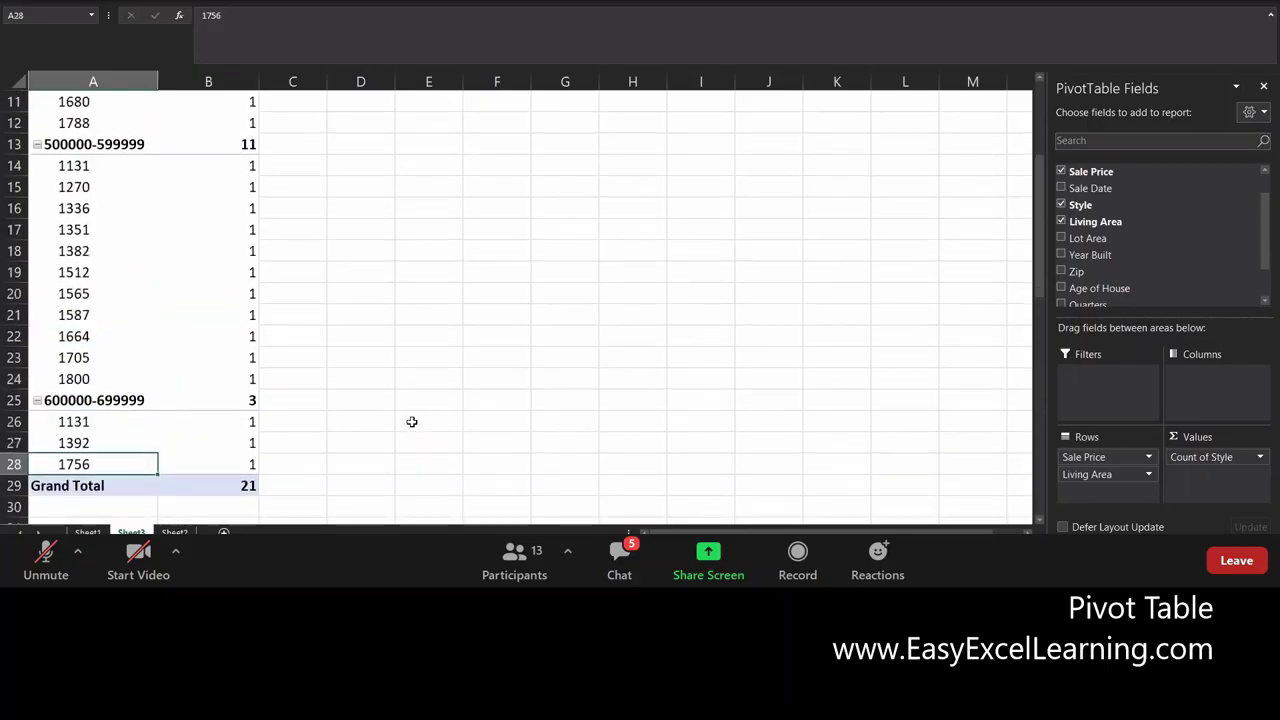
click(76, 379)
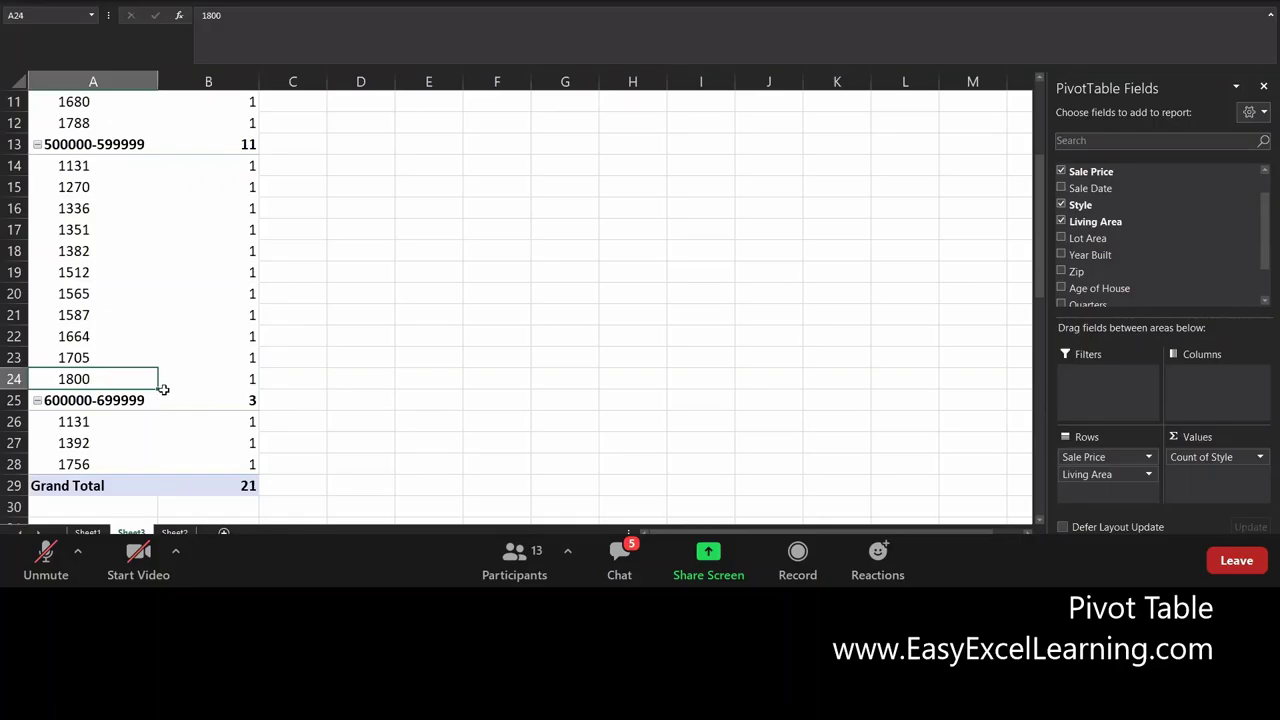
scroll(110, 210, up, 2)
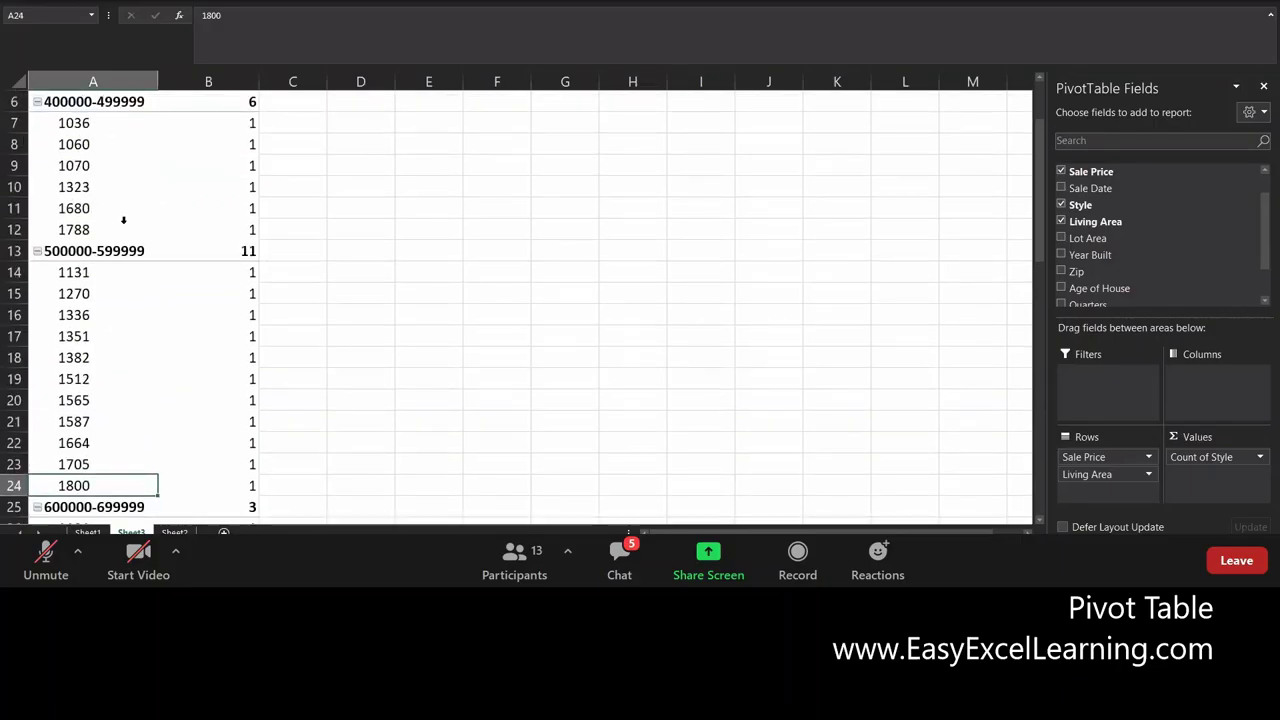
click(89, 230)
scroll(541, 317, up, 2)
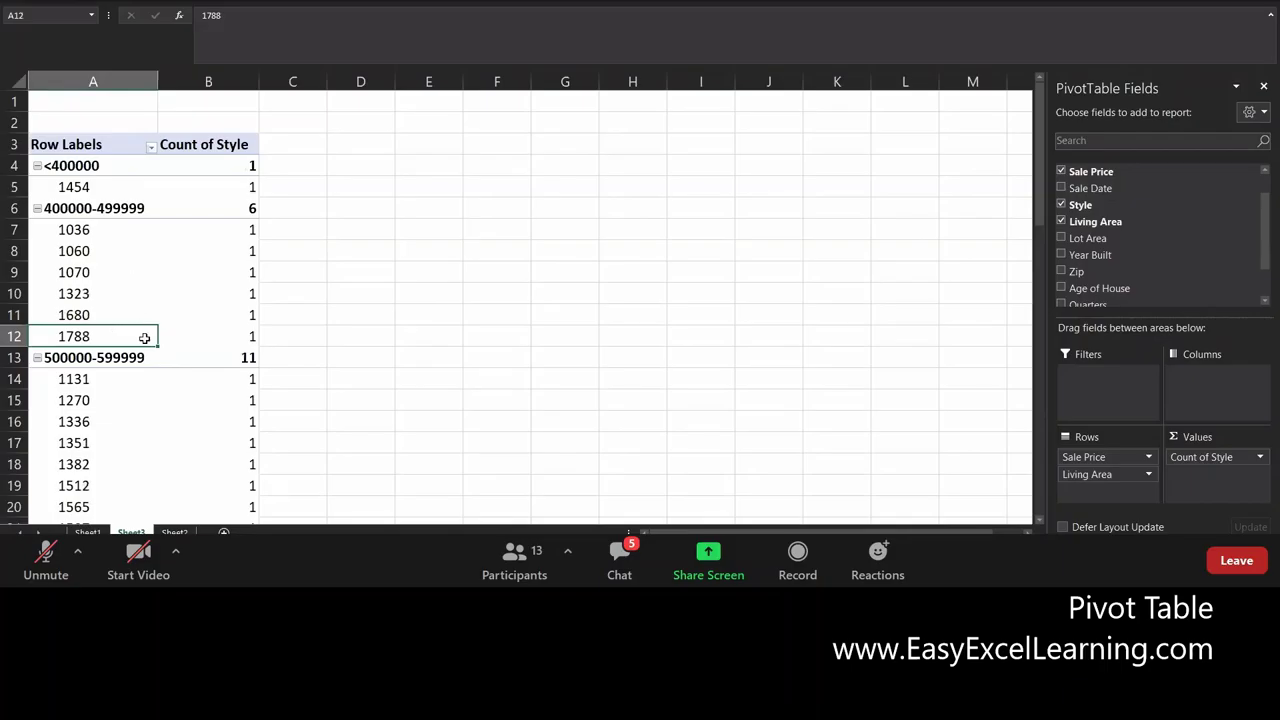
scroll(143, 334, down, 2)
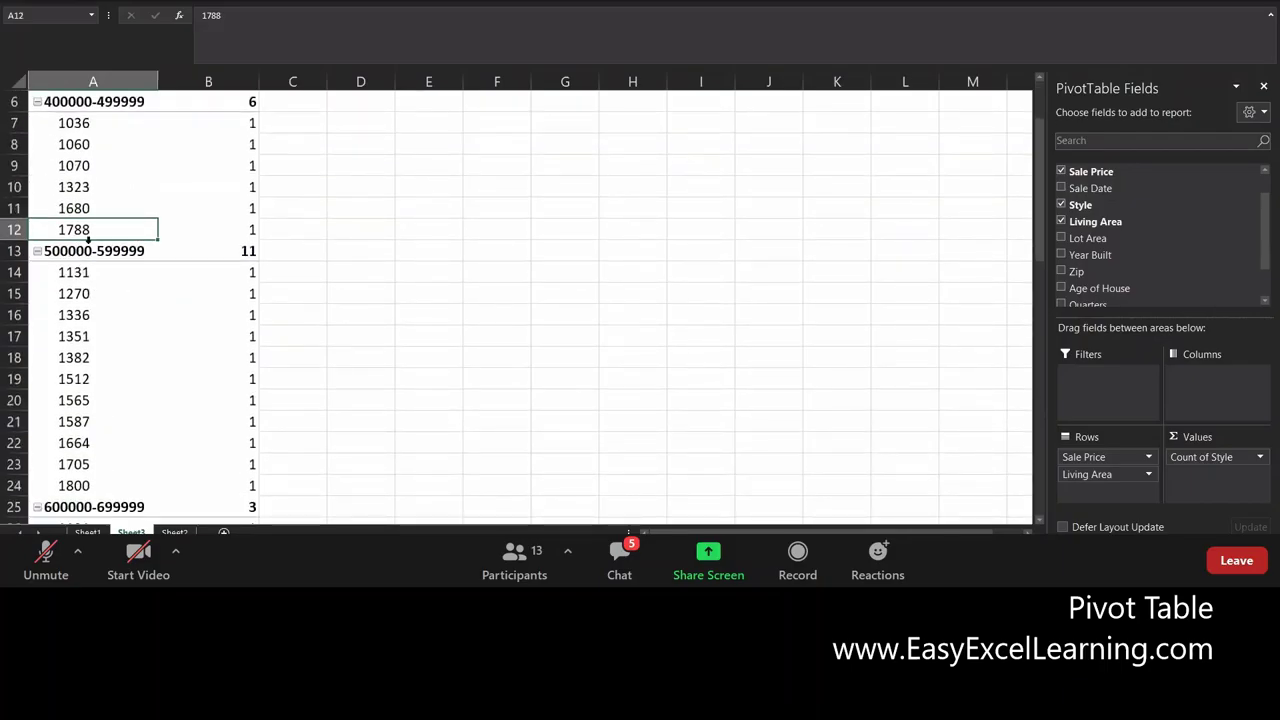
scroll(145, 257, up, 2)
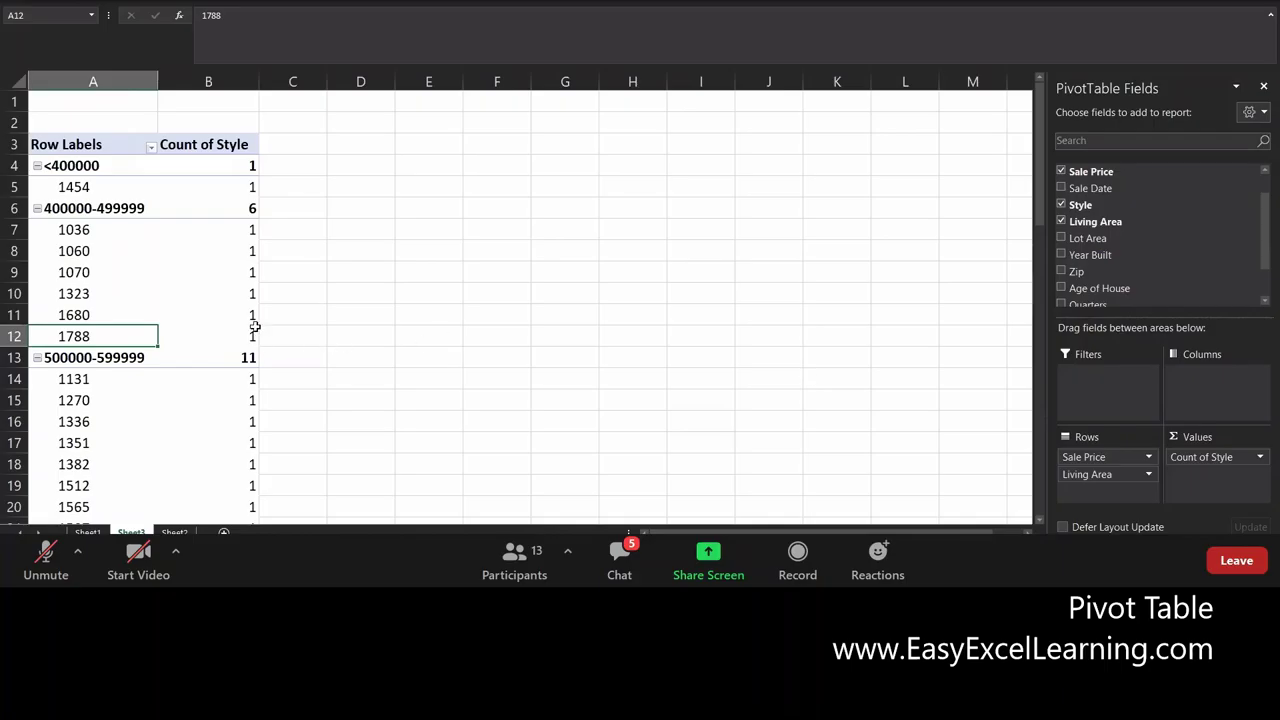
Drill down on the count beside the 1788 Living Area entry to show its record
mouse_move(249, 333)
click(239, 337)
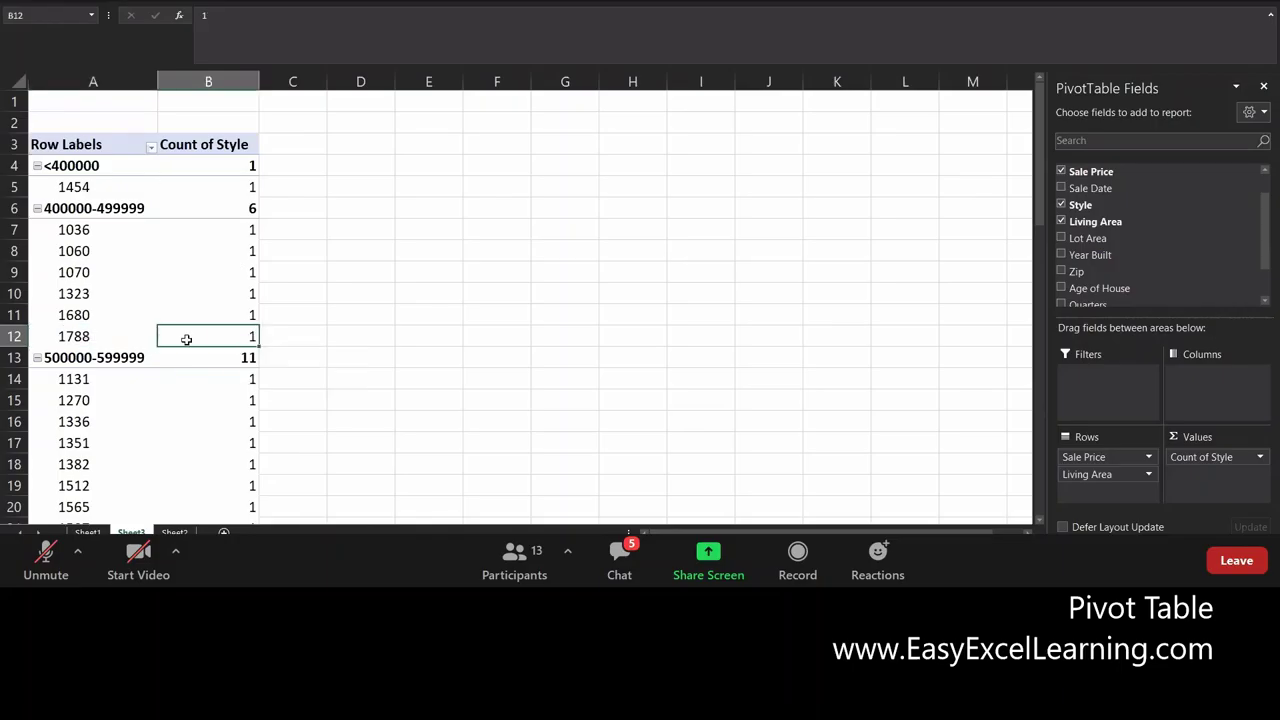
click(80, 336)
click(180, 332)
click(105, 330)
click(103, 336)
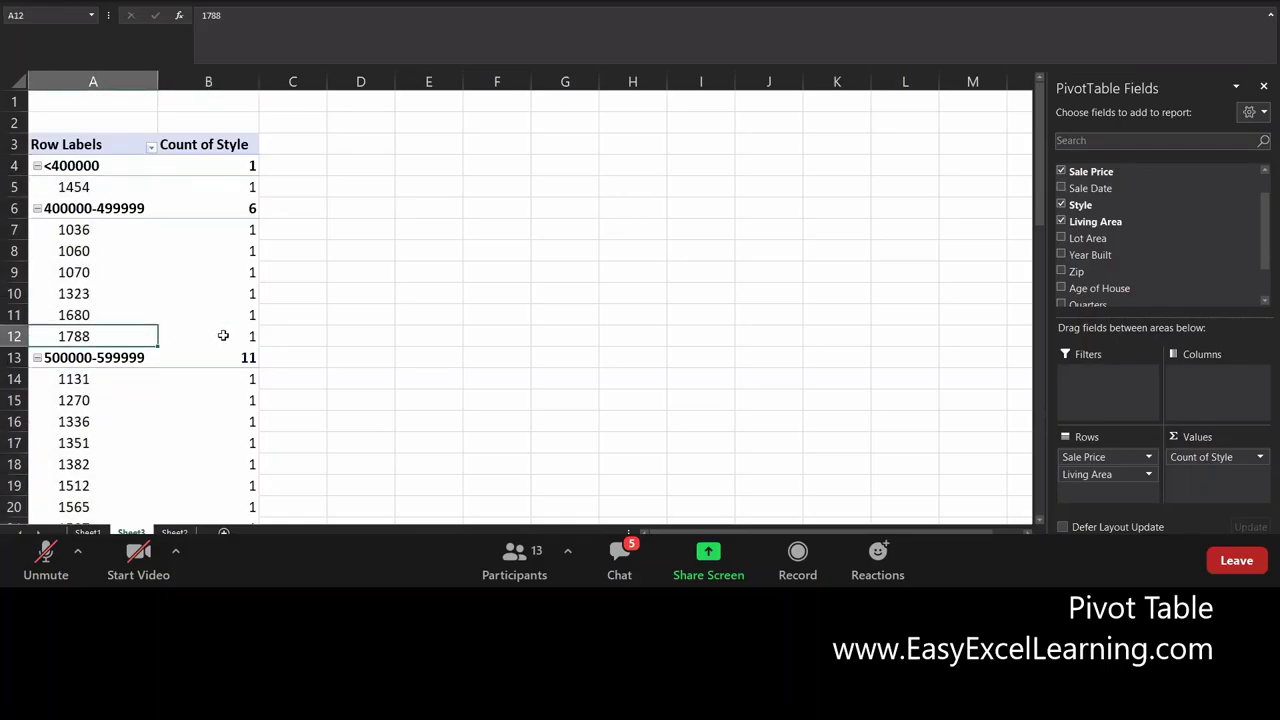
click(223, 336)
double_click(223, 336)
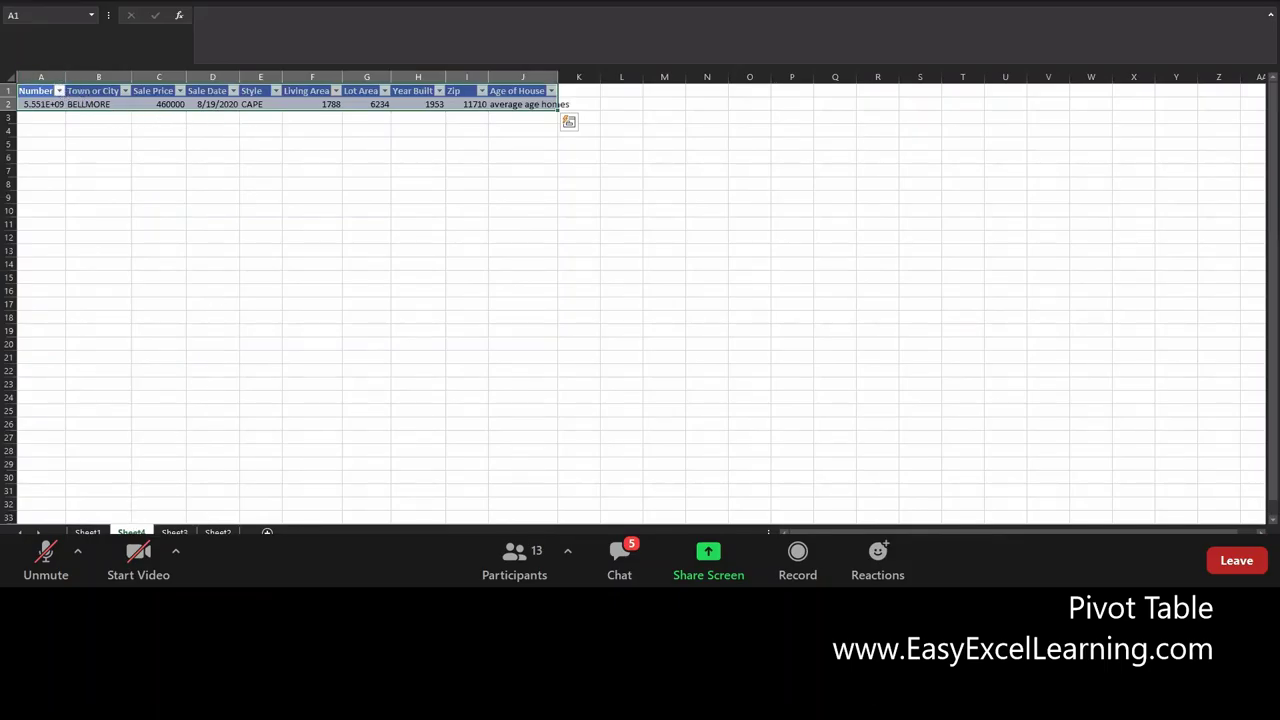
Widen column J of the drill-down sheet to fit Age of House, then return to the pivot sheet
scroll(176, 236, up, 4)
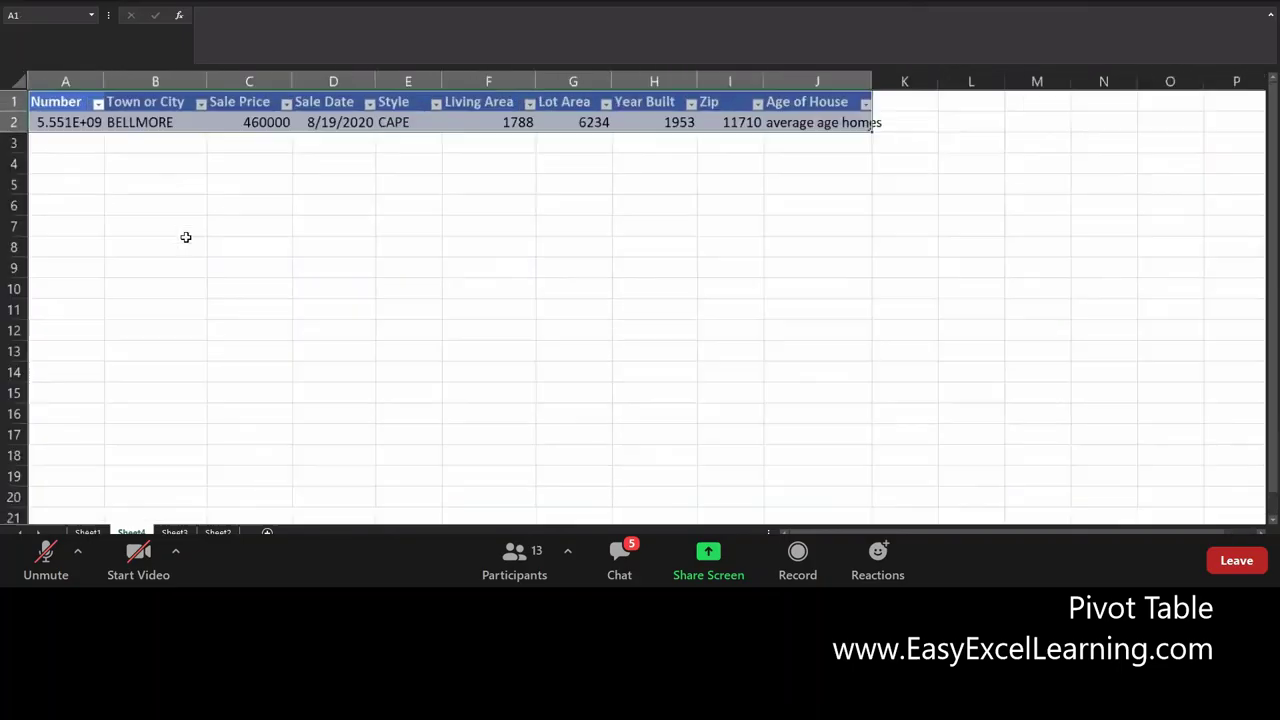
scroll(185, 237, up, 2)
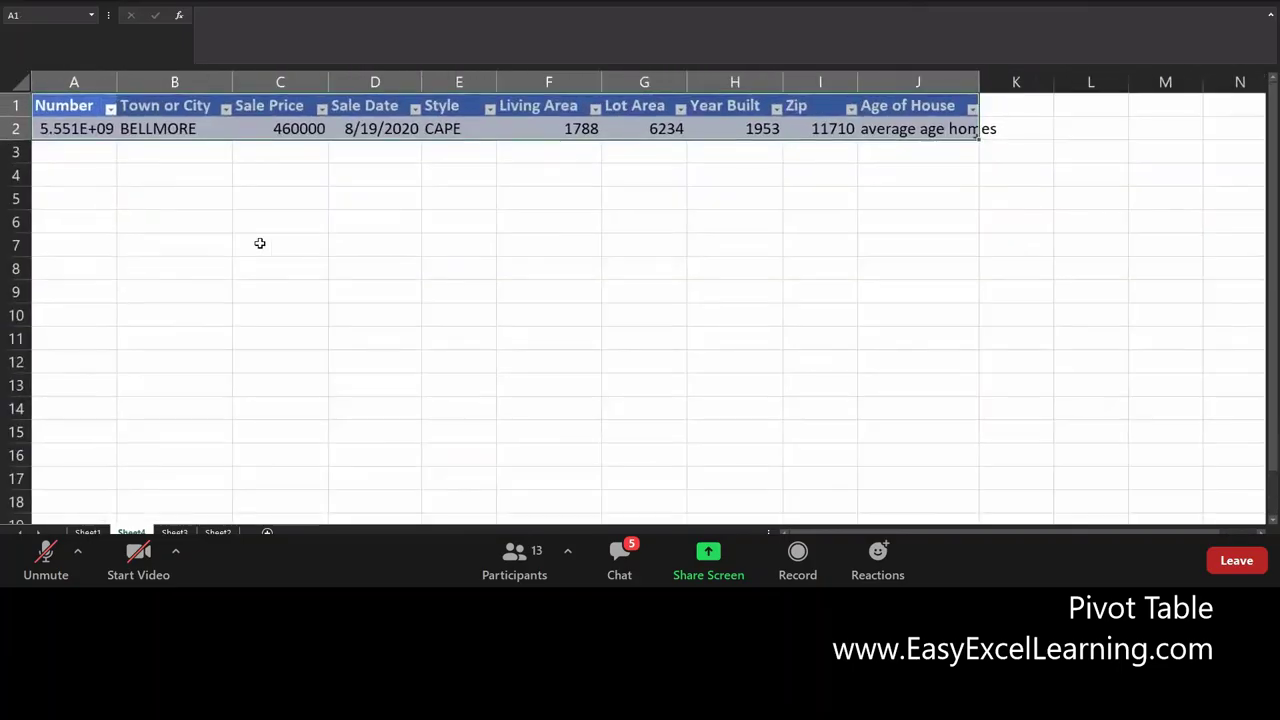
click(301, 129)
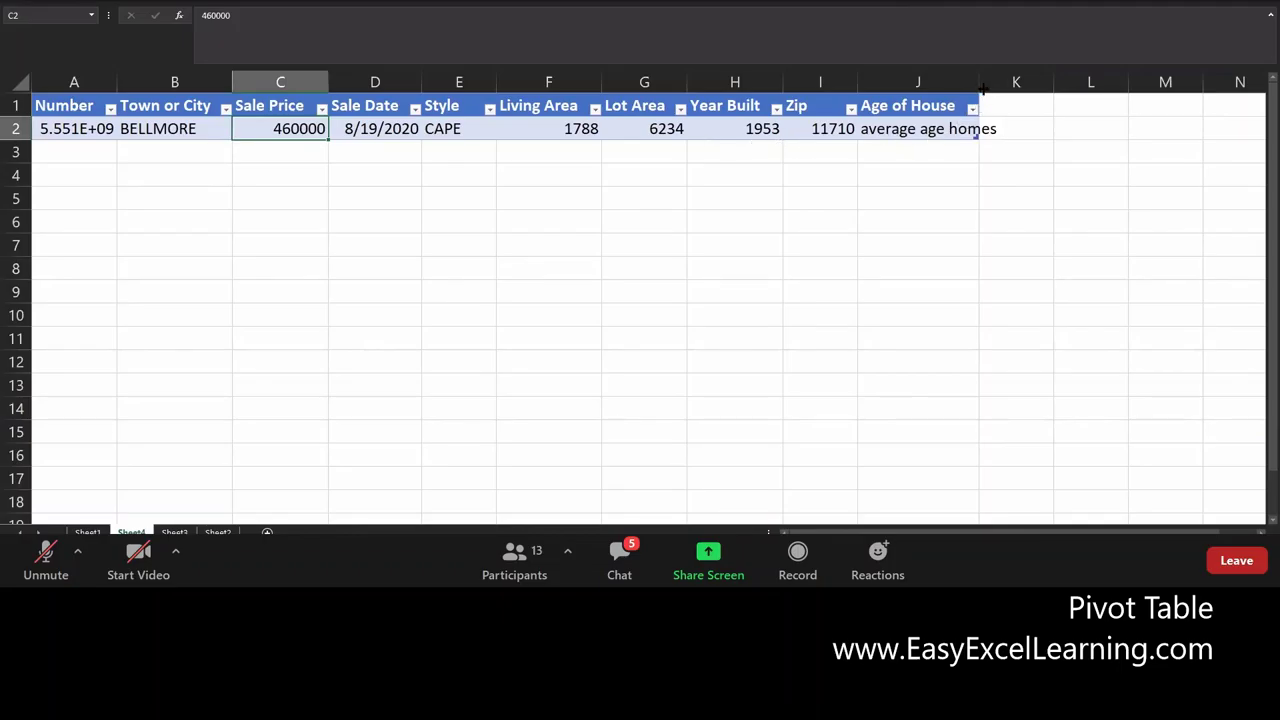
drag(979, 84, 1047, 84)
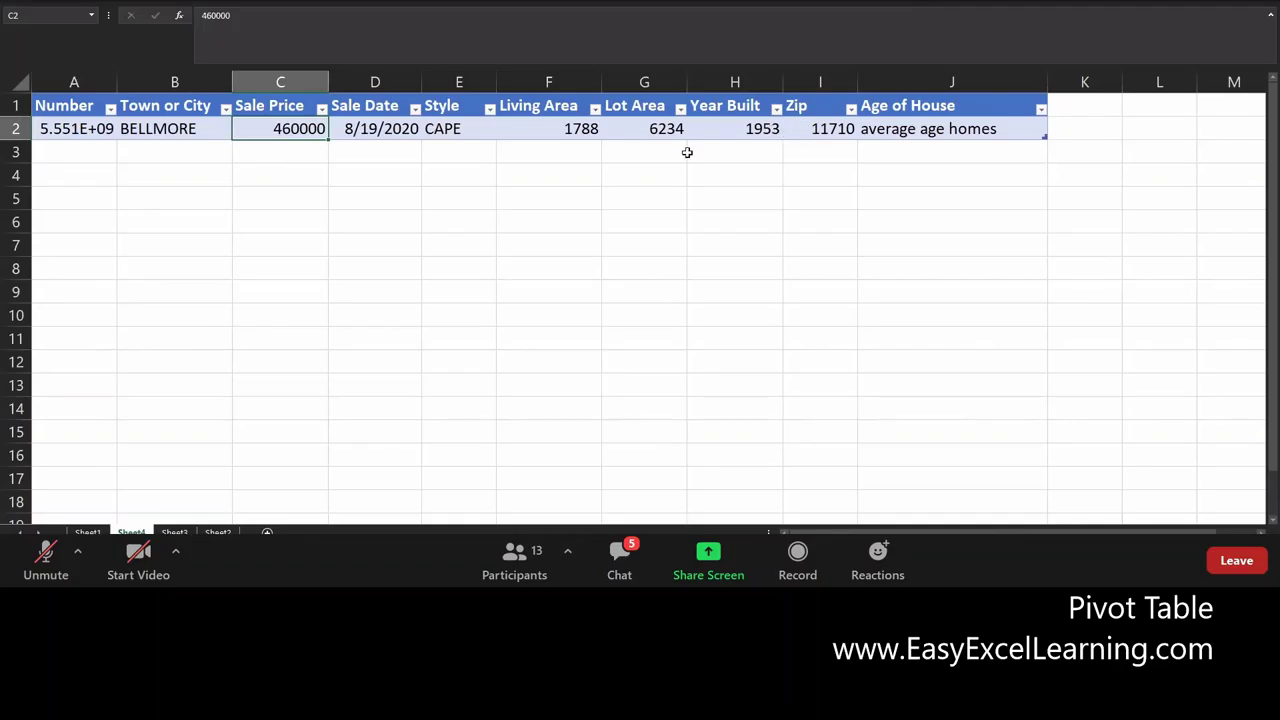
click(740, 131)
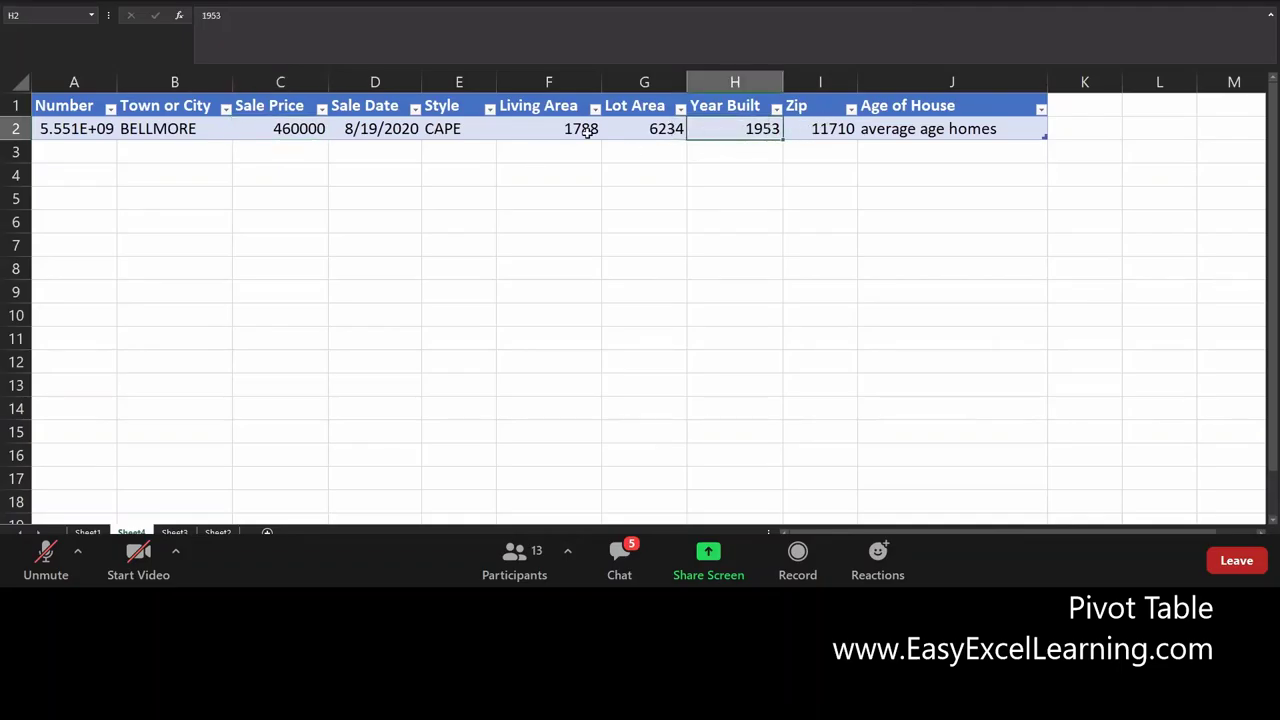
click(174, 532)
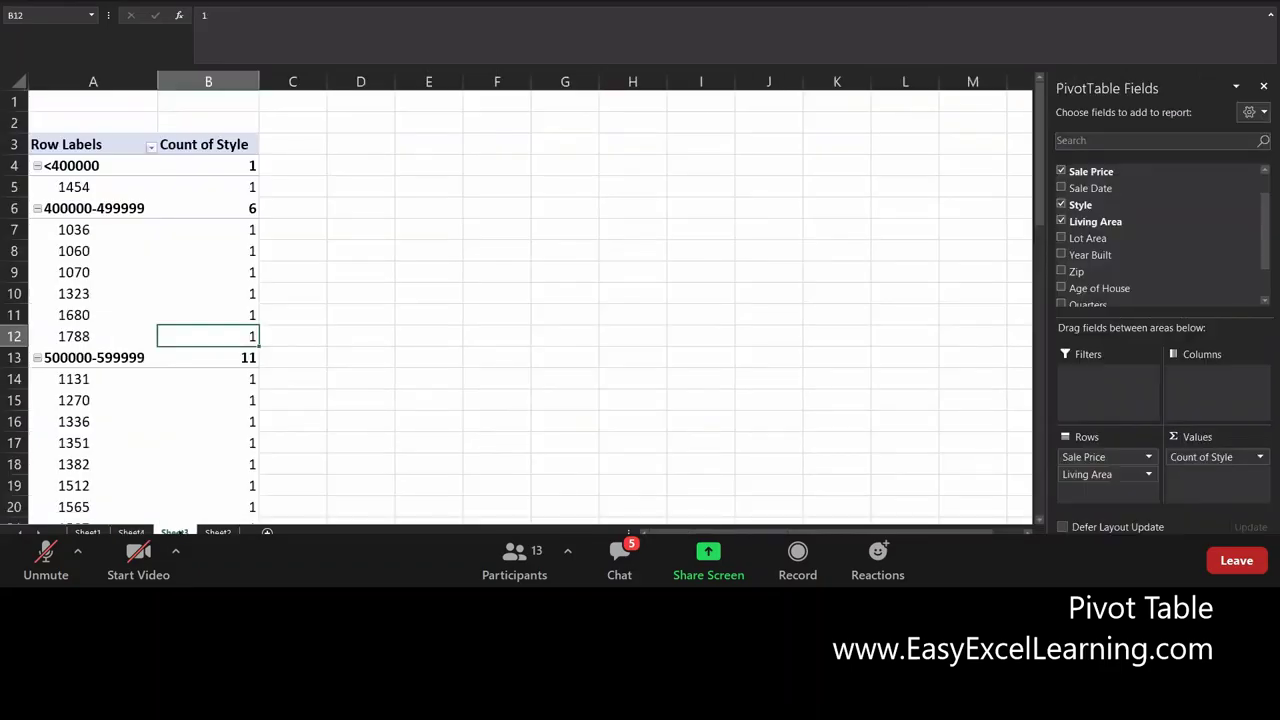
Switch through the detail, pivot and listing sheets, ending on the house data sheet
scroll(252, 467, down, 2)
scroll(414, 506, up, 2)
click(131, 532)
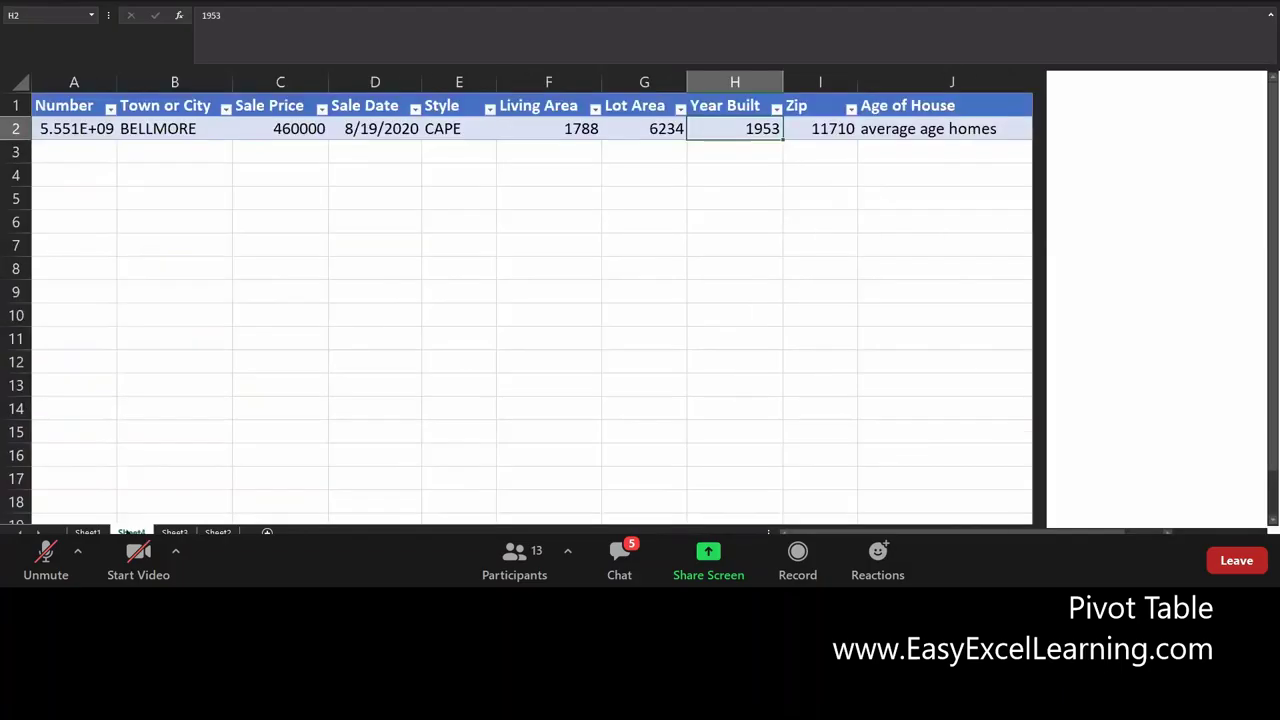
click(174, 532)
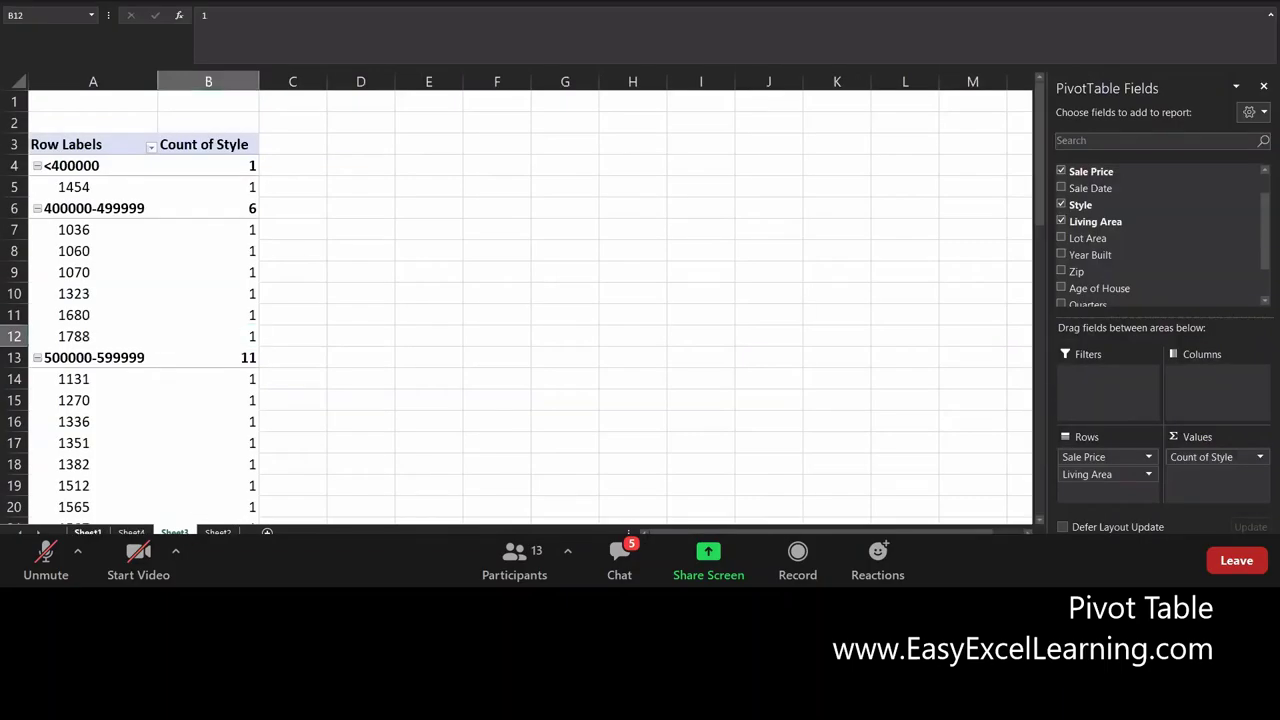
click(87, 532)
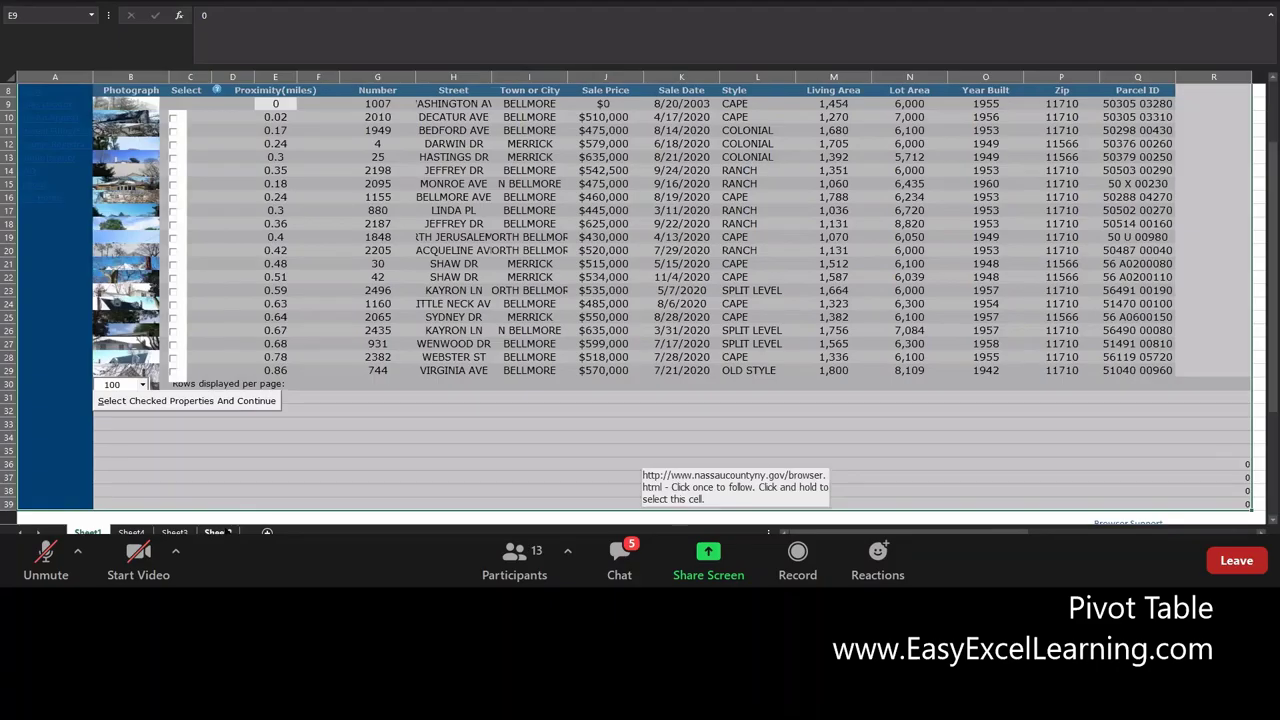
click(218, 532)
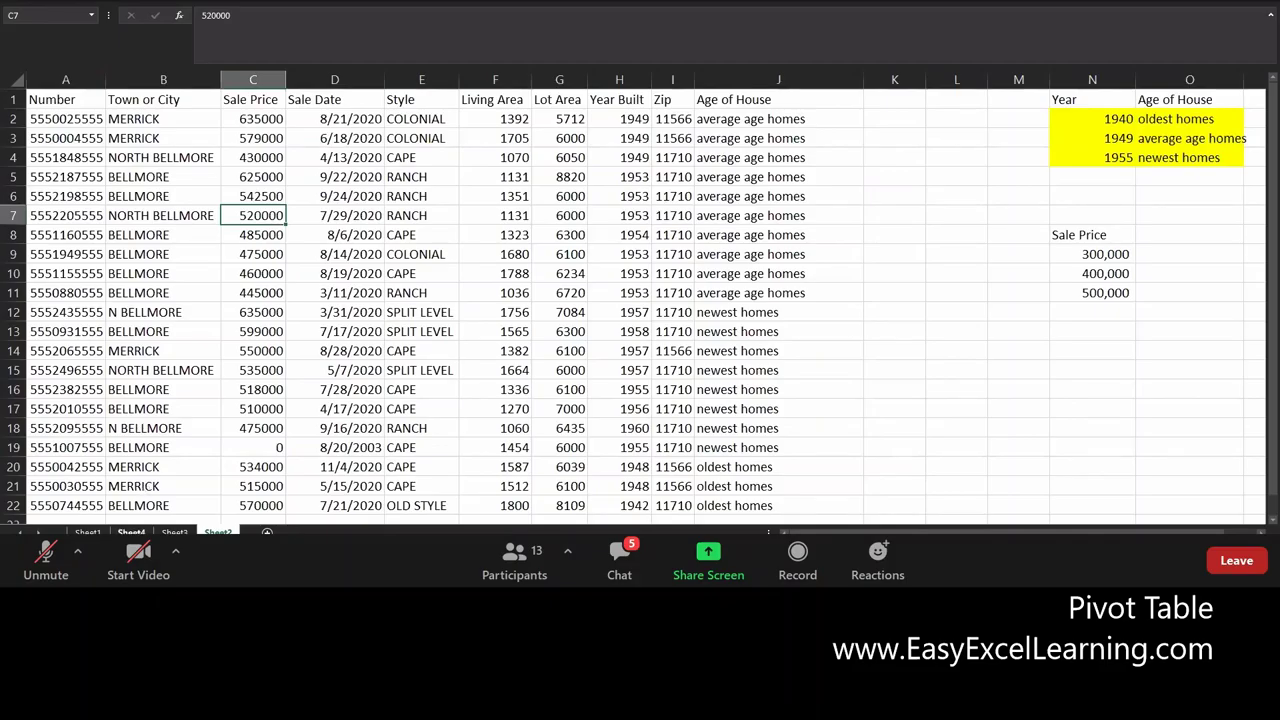
Enter 'higher priced' in O11 beside 500,000
click(1080, 236)
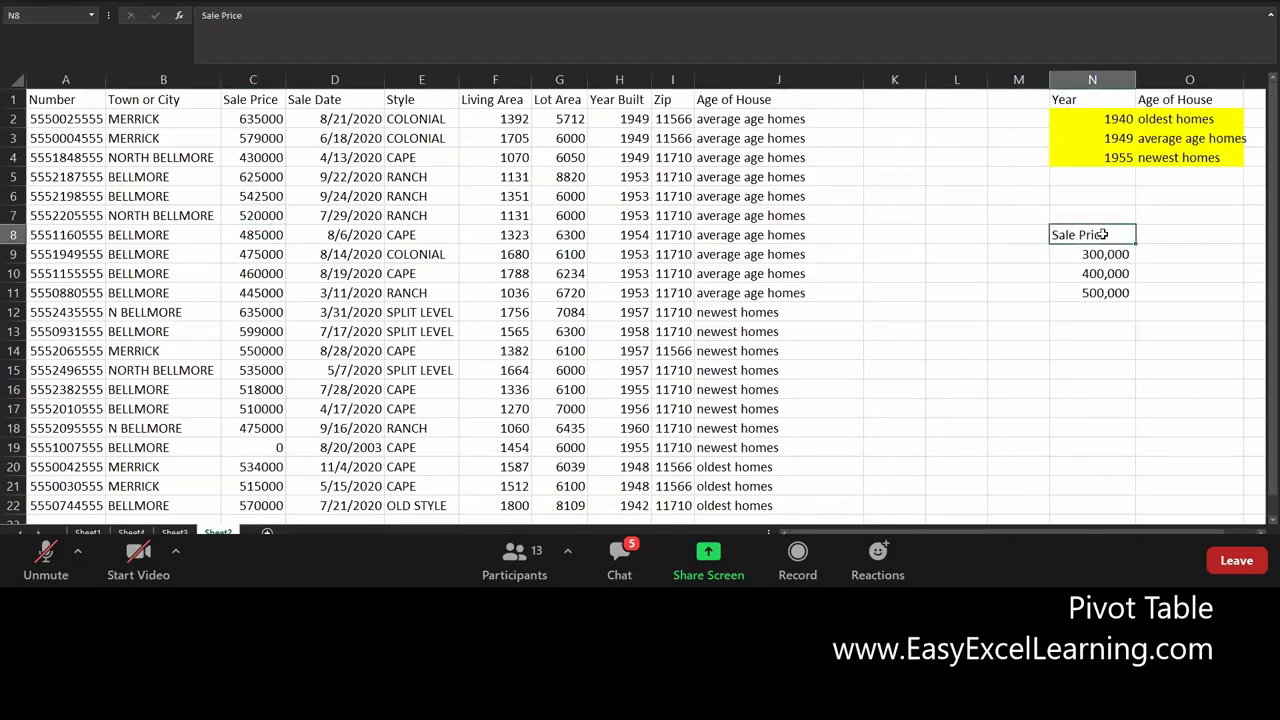
click(1155, 236)
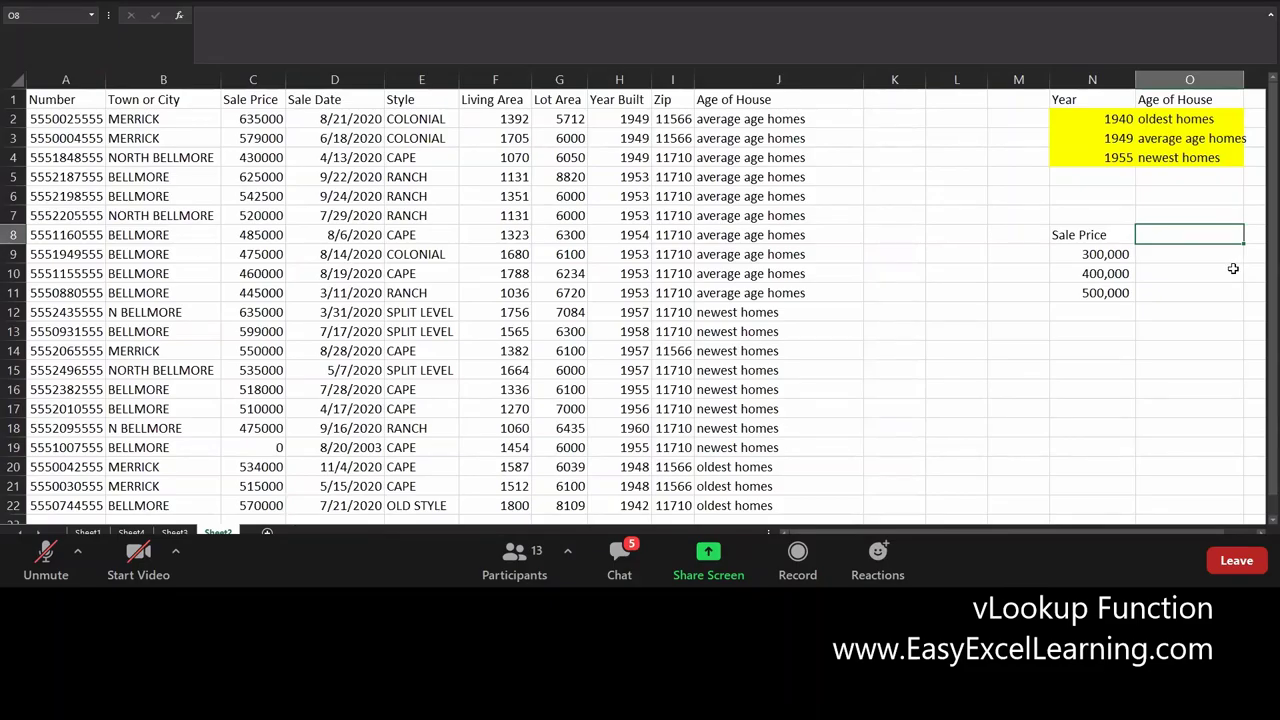
click(1192, 257)
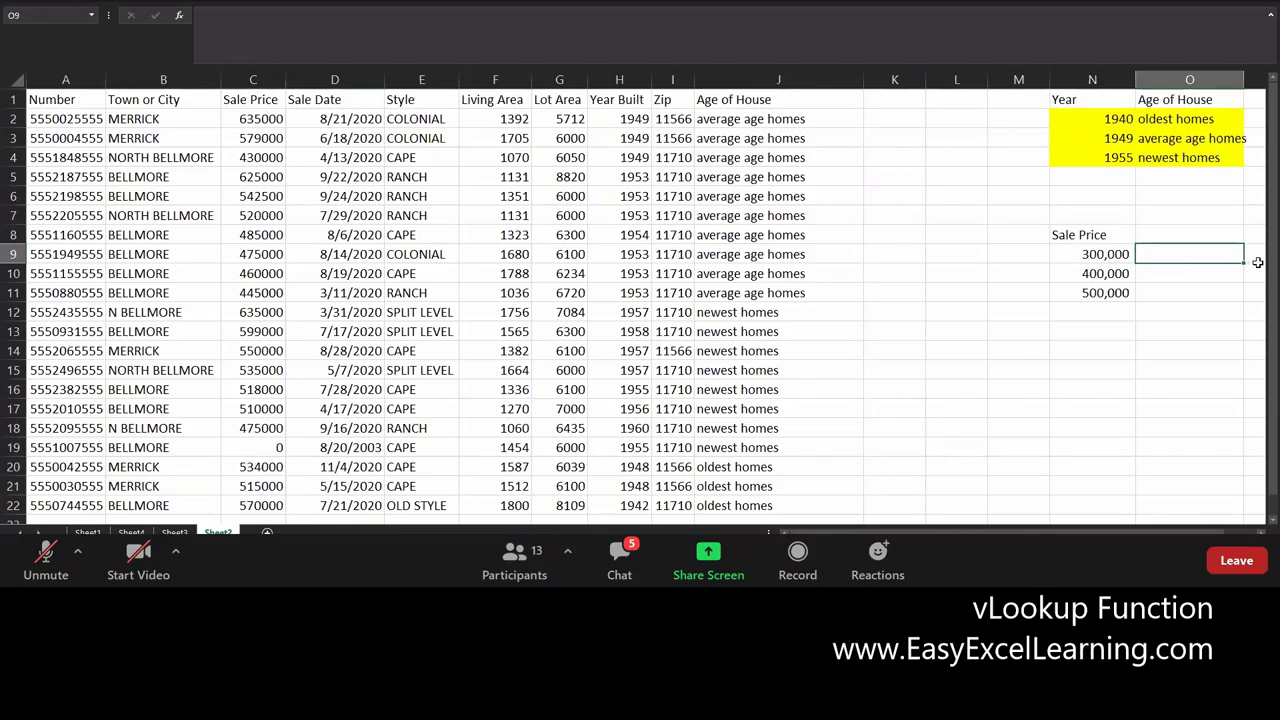
key(Down)
key(Down)
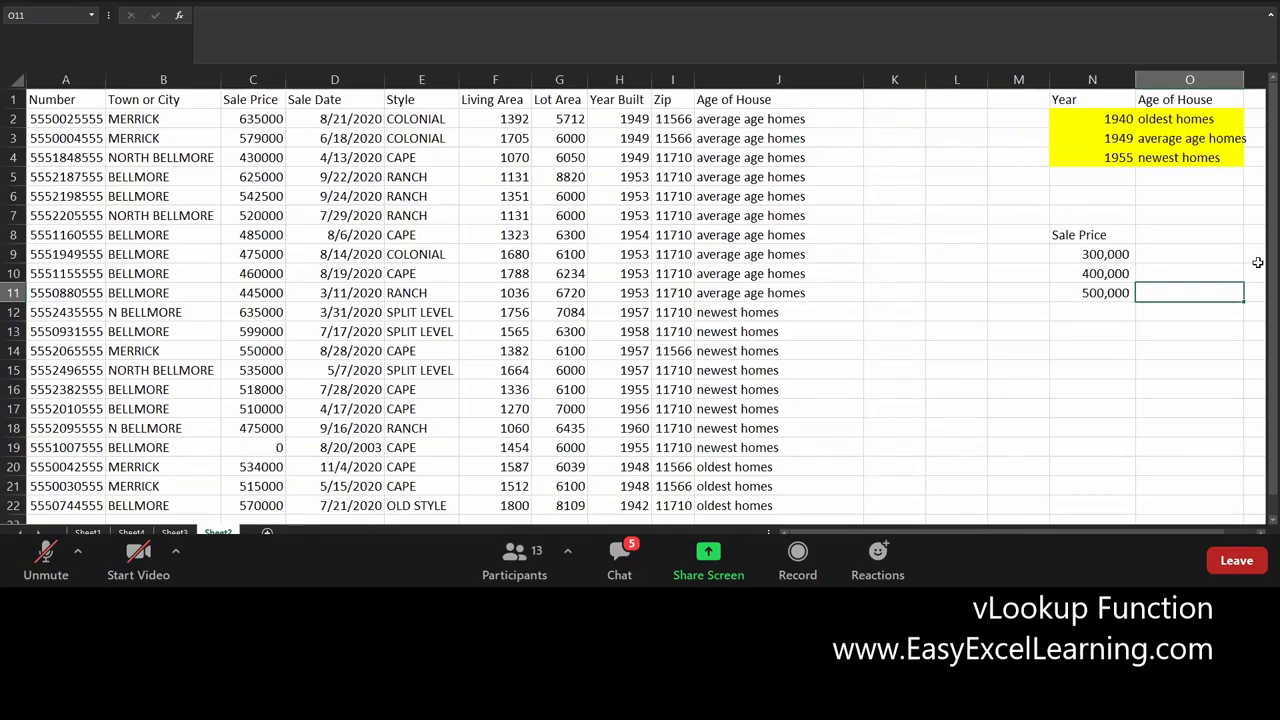
text(higher price)
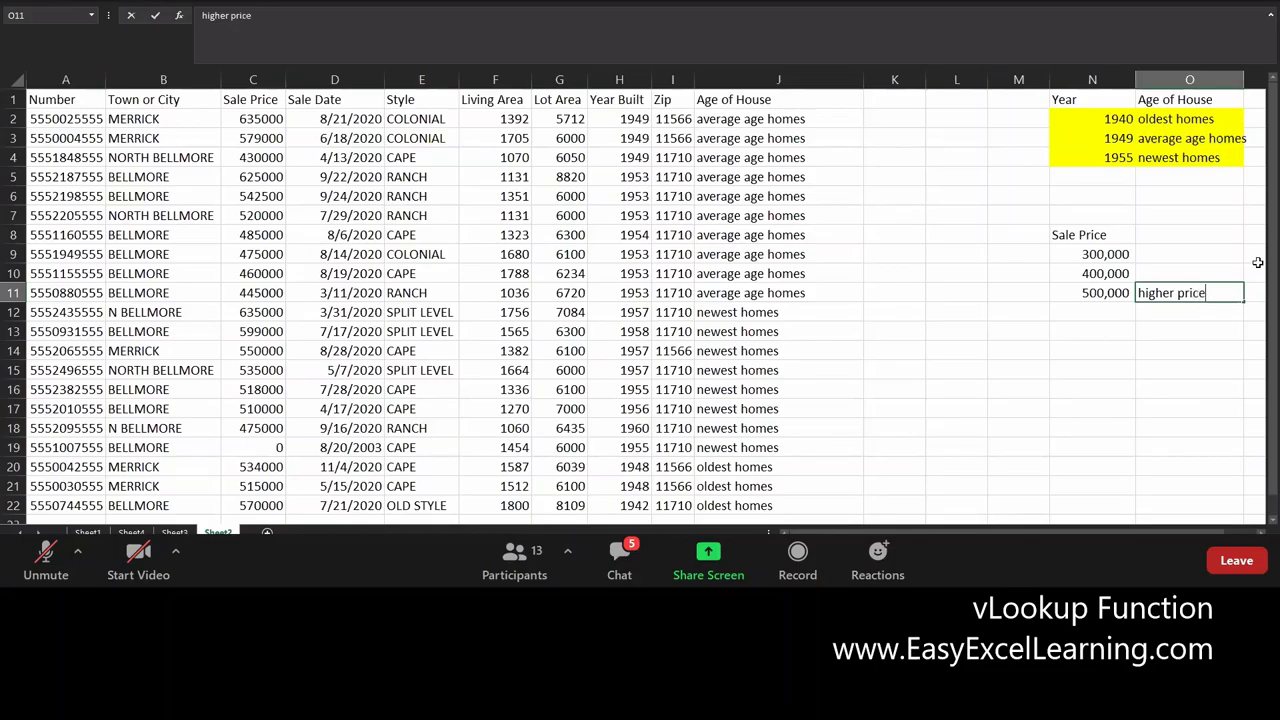
text(d)
key(Return)
Enter 'mid priced' in O10 and 'value priced' in O9
key(Up)
key(Up)
text(mi)
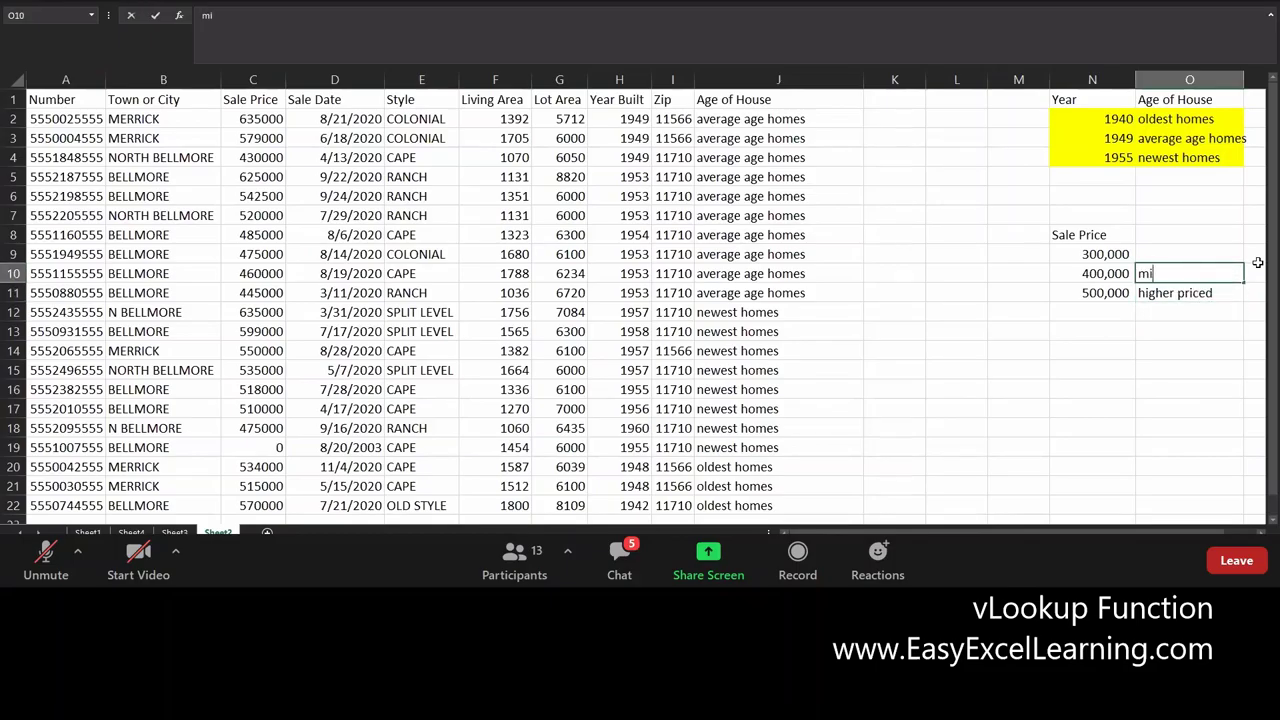
text(d priced)
key(Return)
key(Up)
key(Up)
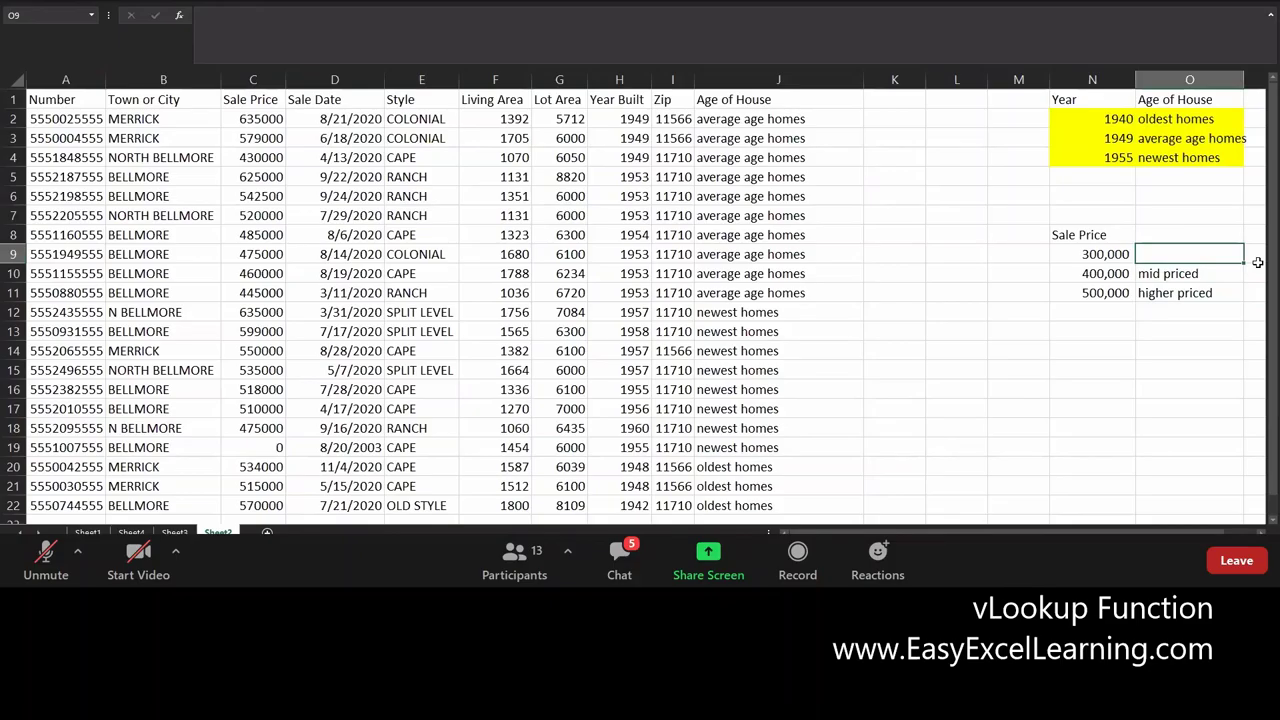
text(value priced)
key(Return)
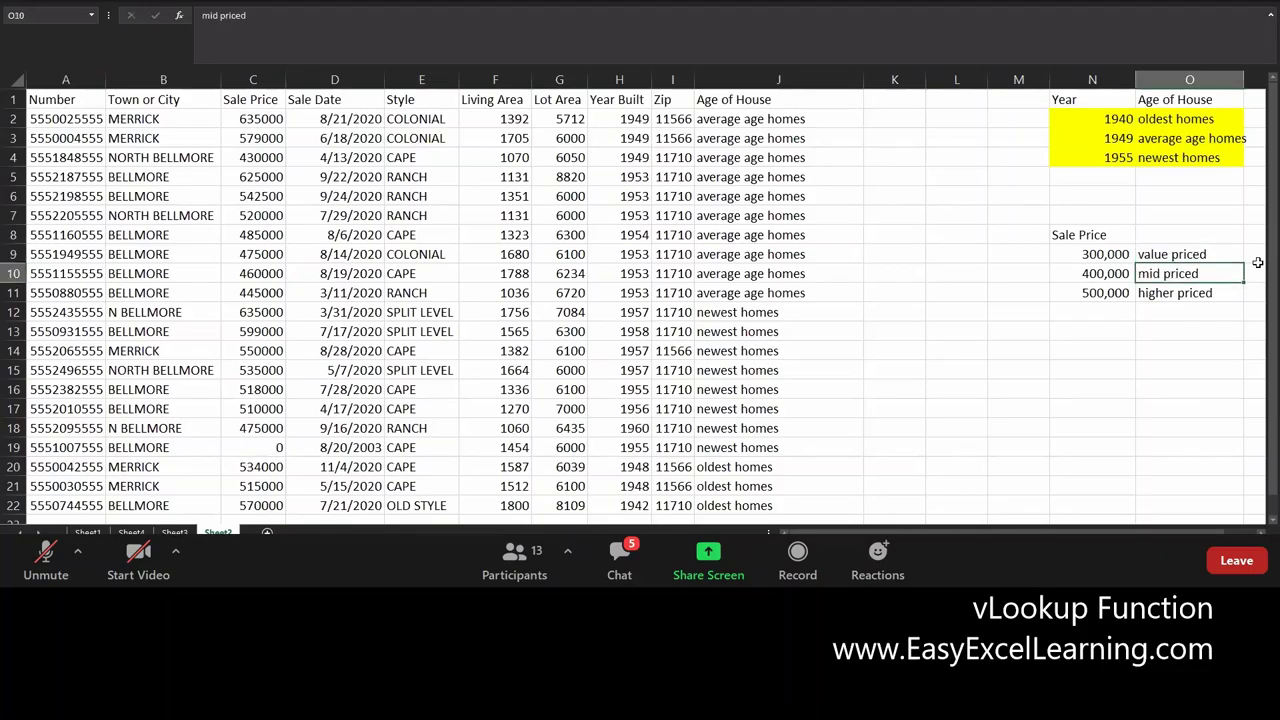
Add the heading 'Price Range' in O8 above the price labels
key(Up)
key(Up)
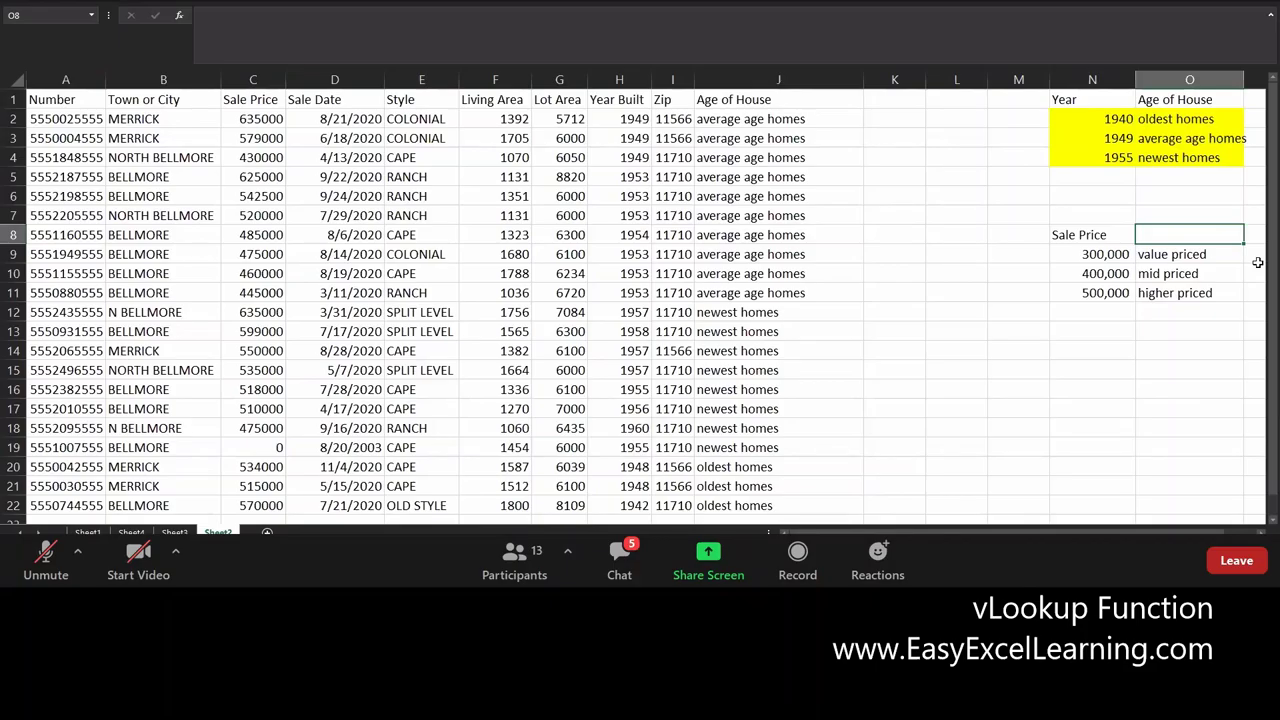
text(Price Range)
key(Return)
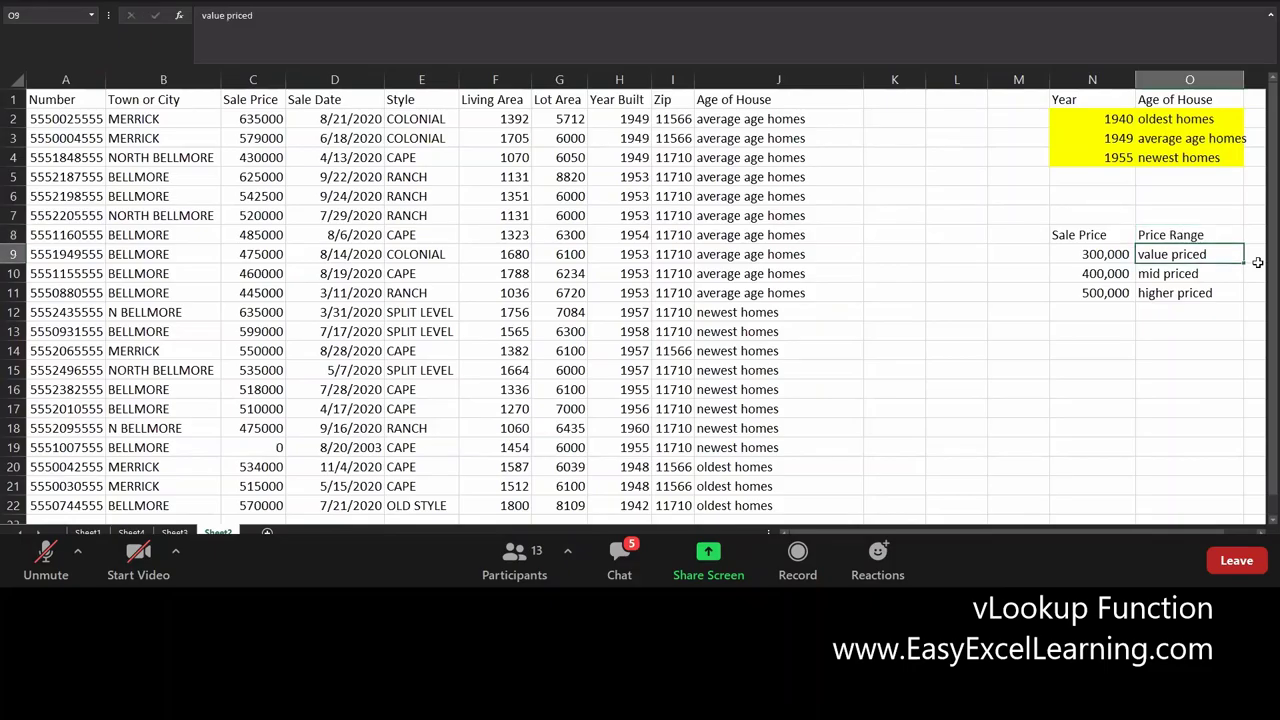
key(Left)
key(Left)
key(Left)
key(Left)
key(Left)
key(Left)
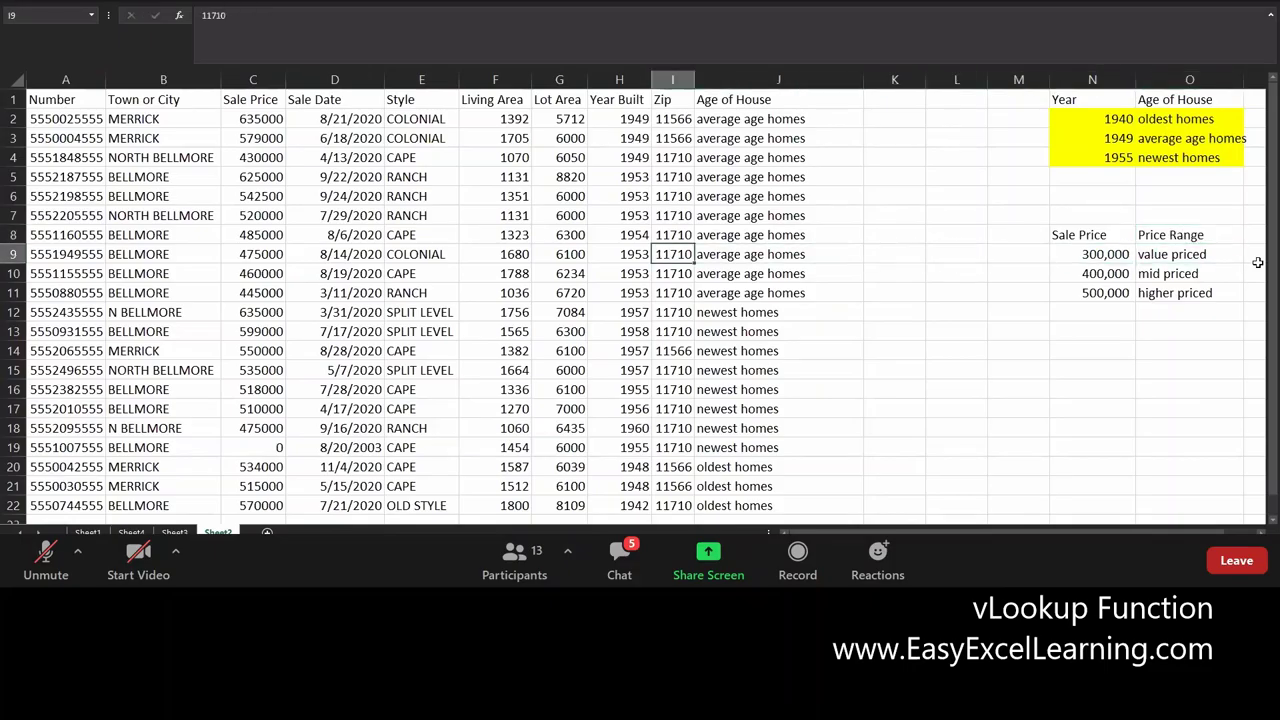
key(Right)
key(Up)
key(Up)
key(Up)
key(Up)
key(Up)
key(Up)
key(Up)
key(Up)
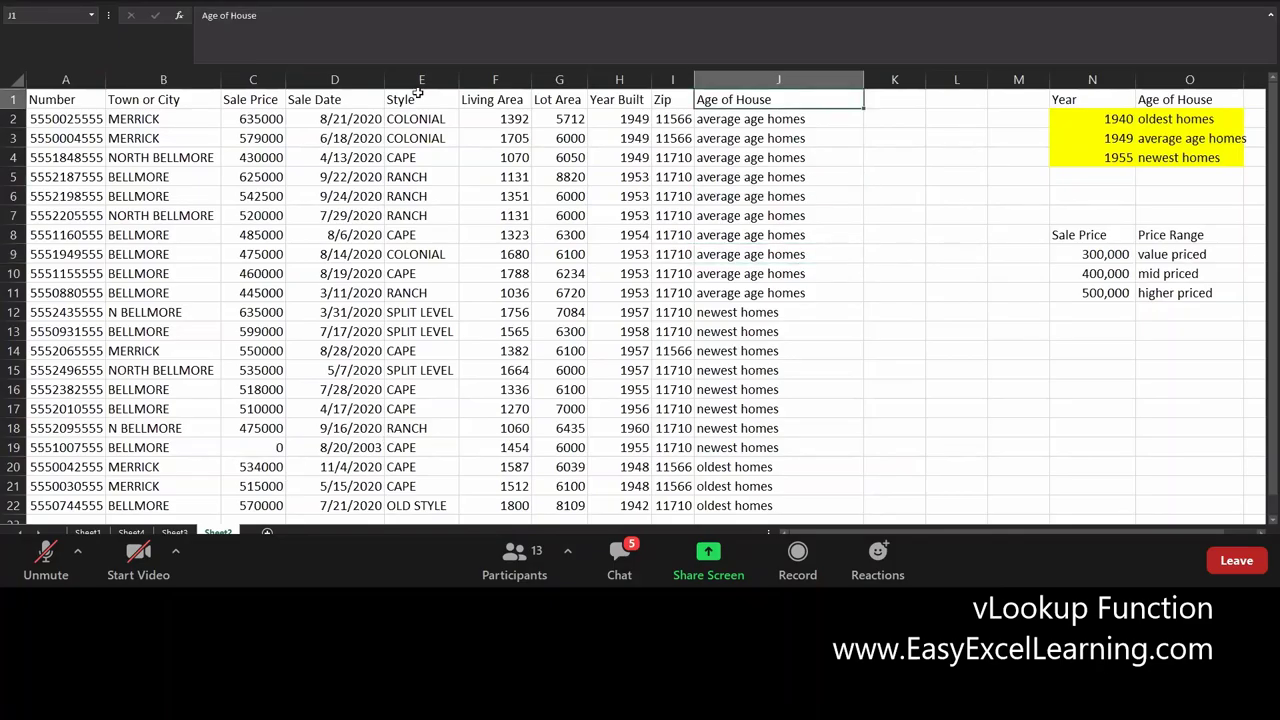
Sort the house list by Sale Price, smallest to largest, using Alt+A+S+A
click(264, 234)
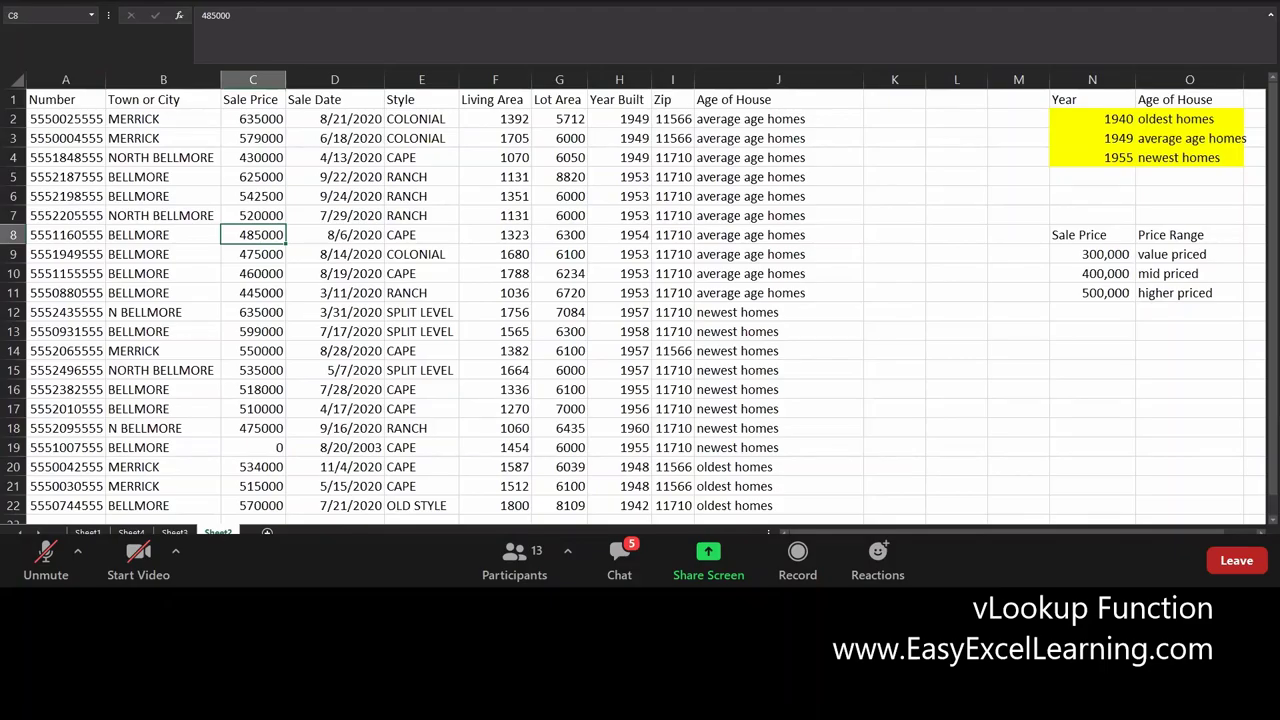
key(alt+a)
key(s)
key(a)
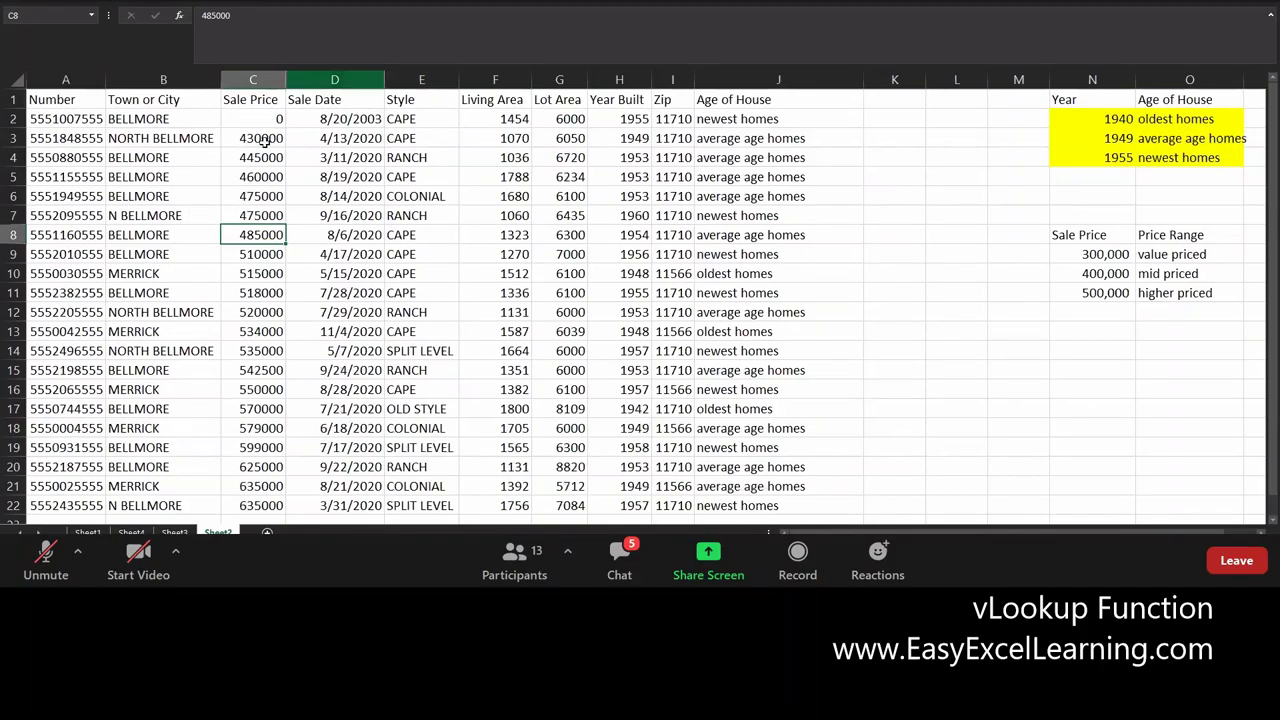
drag(252, 138, 270, 184)
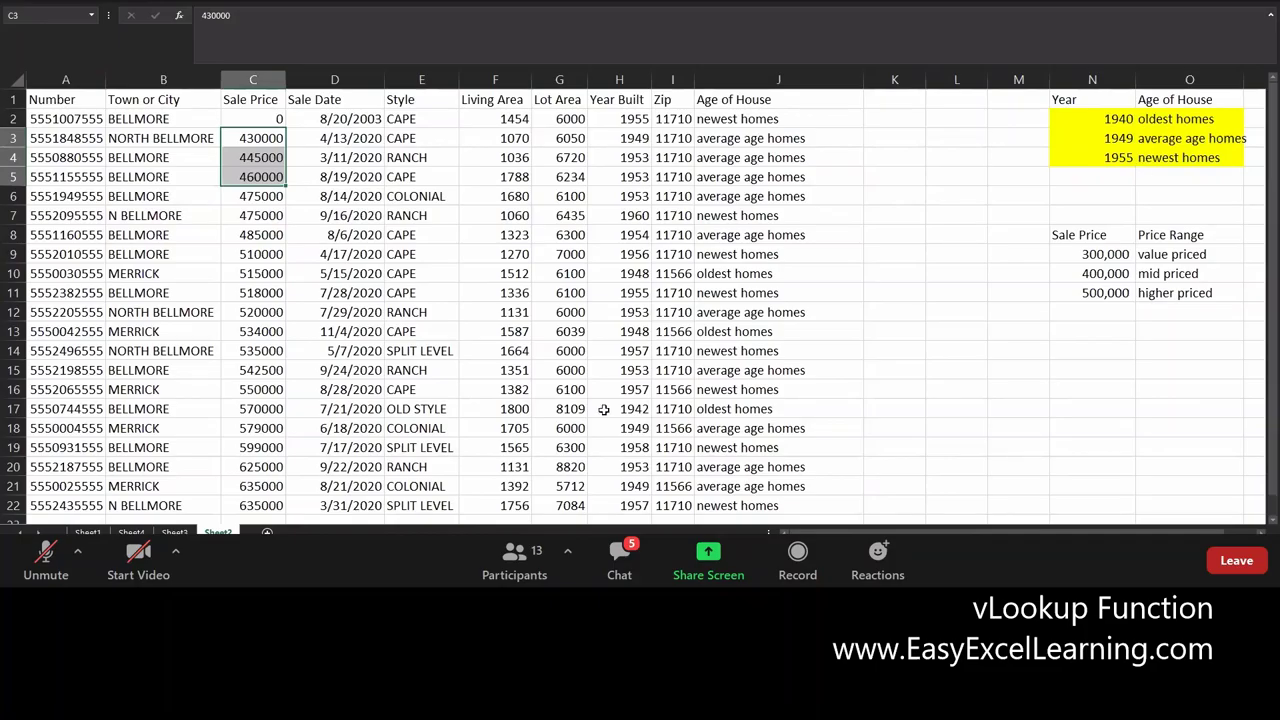
Fill the price lookup table N9:O11 yellow and type 'Price Range' in K1
click(1086, 238)
drag(1103, 258, 1150, 294)
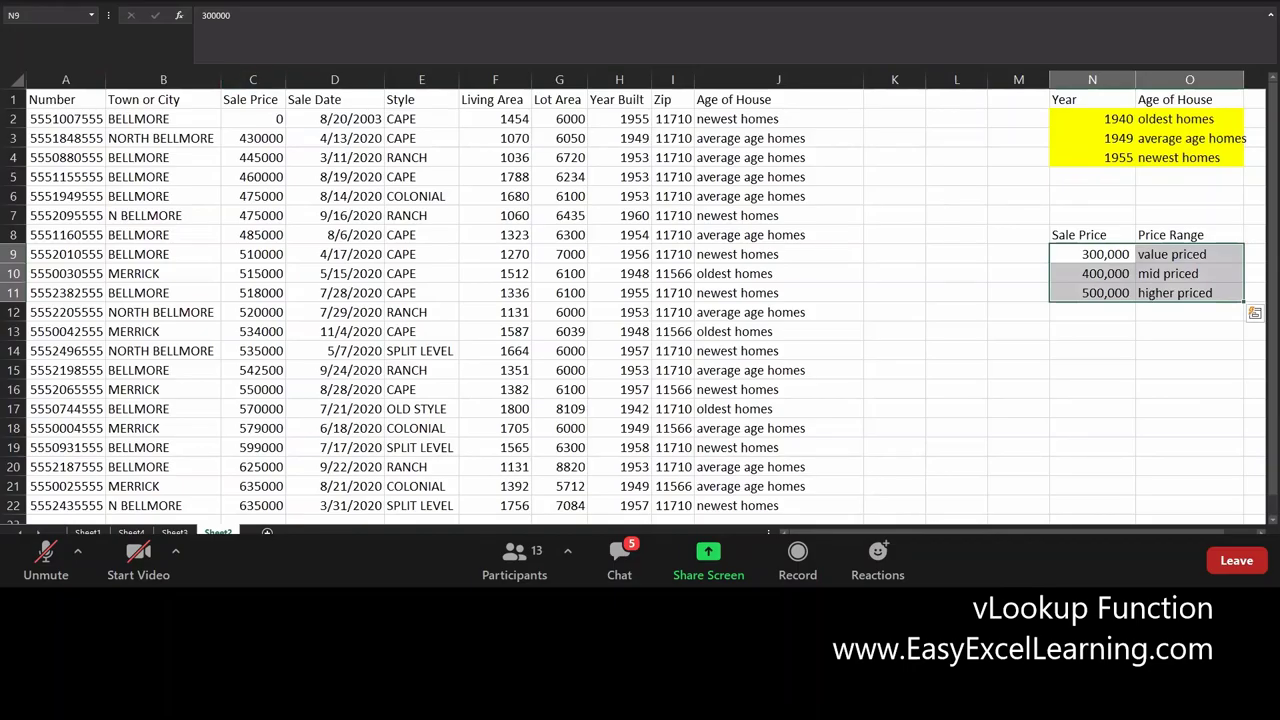
key(F4)
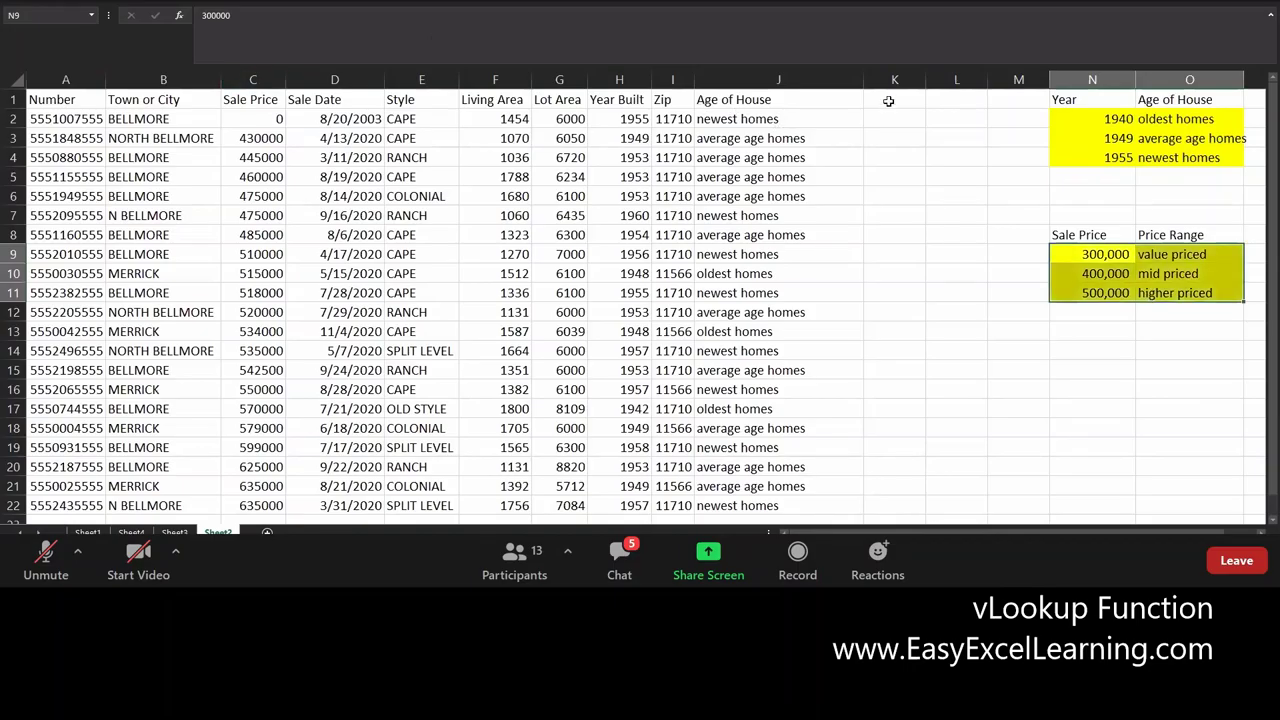
click(888, 101)
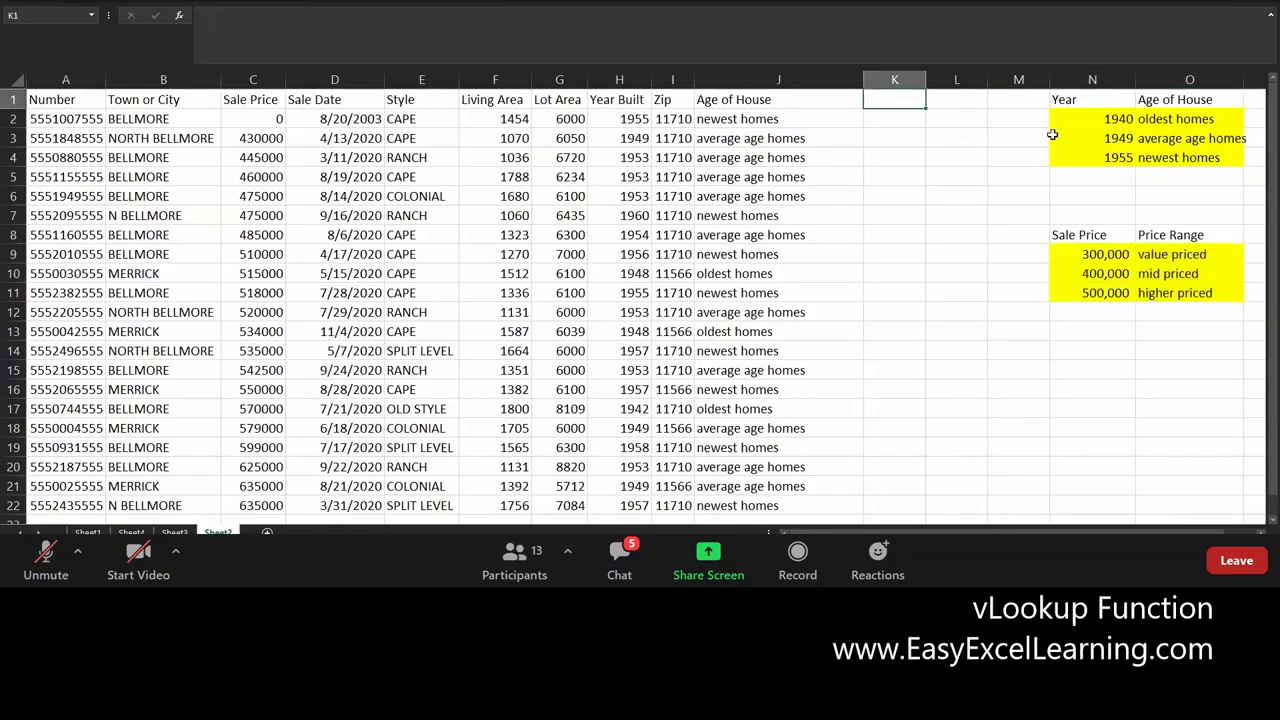
text(Price Range)
key(Return)
Begin a VLOOKUP in K2 looking up C2 in $N$9:$O$11, column 2
text(=)
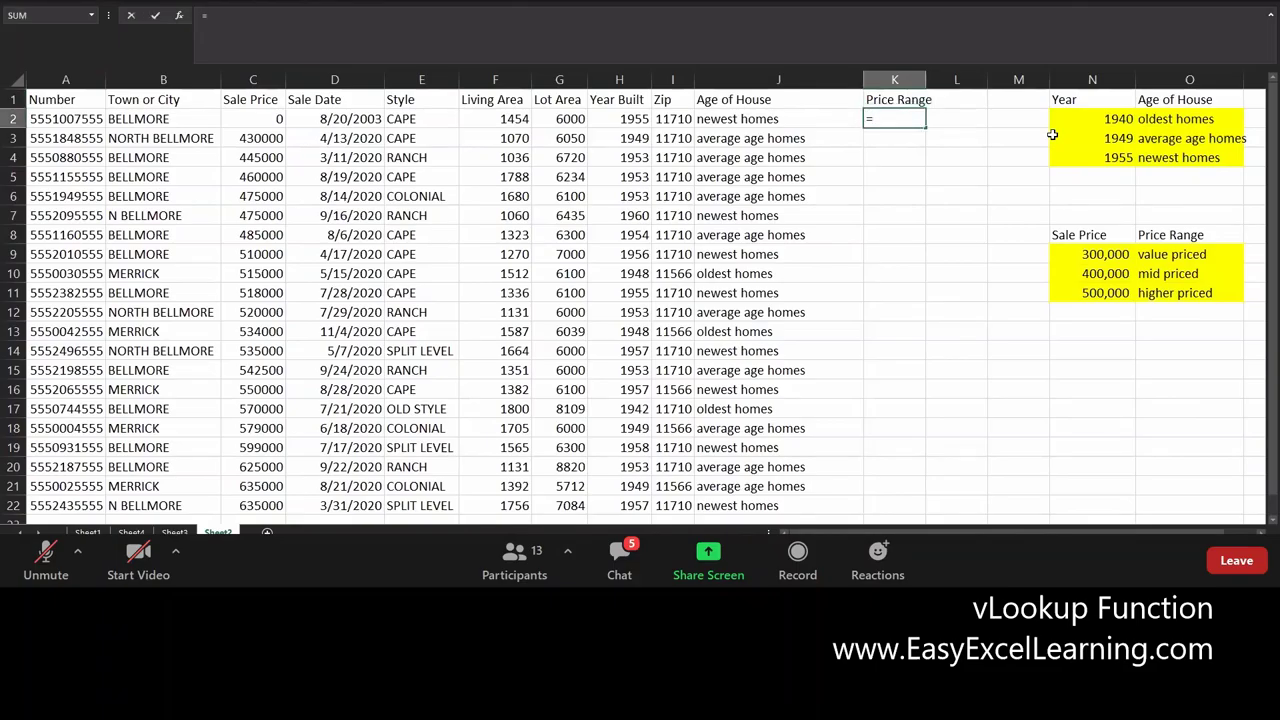
text(vl)
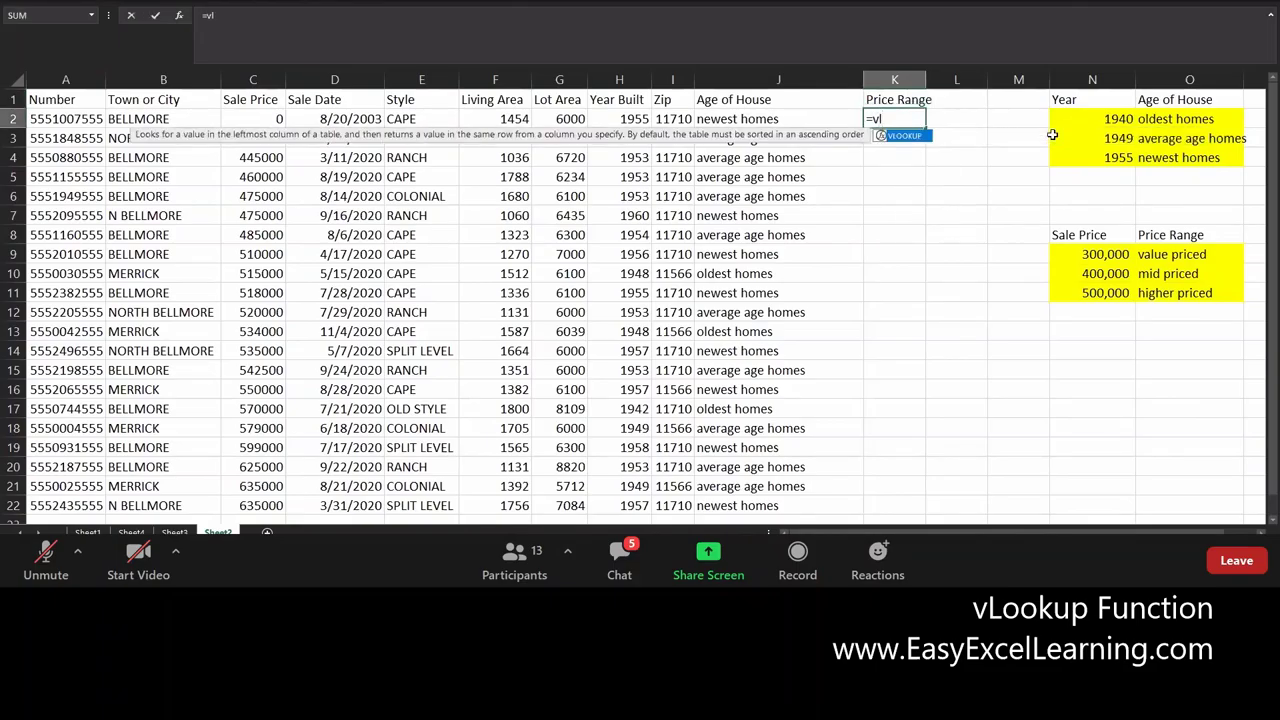
key(Tab)
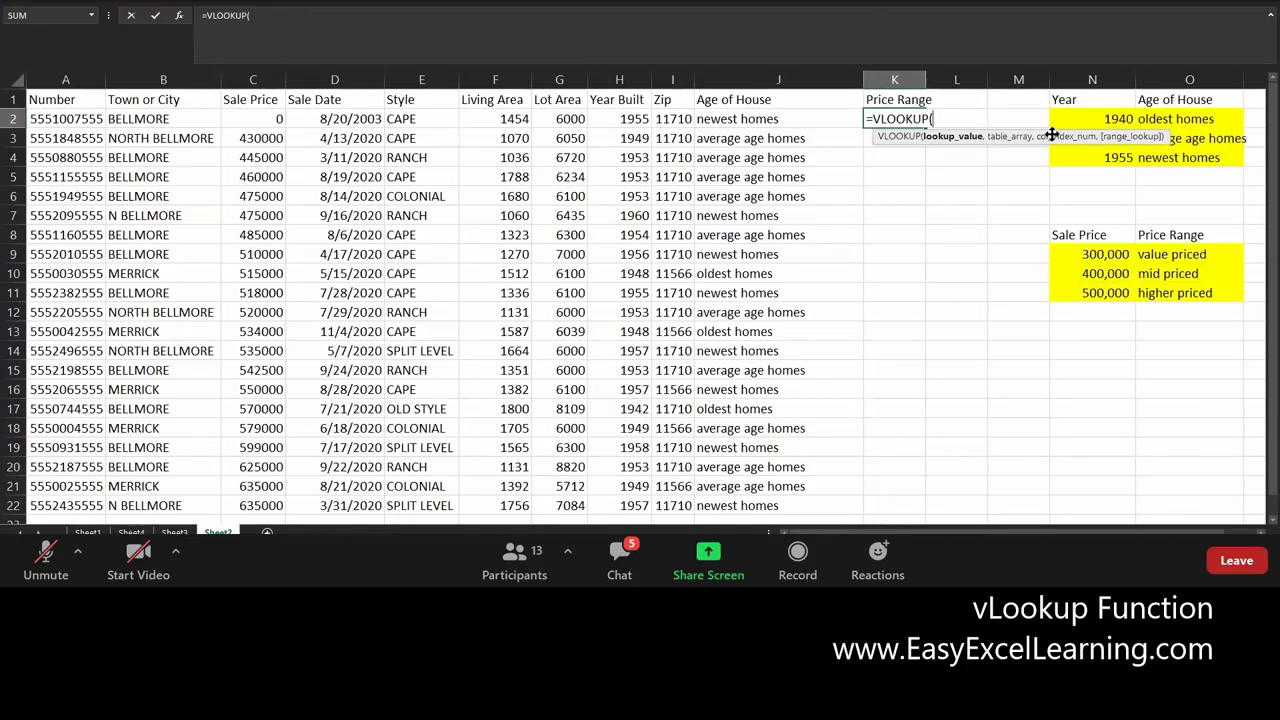
click(251, 118)
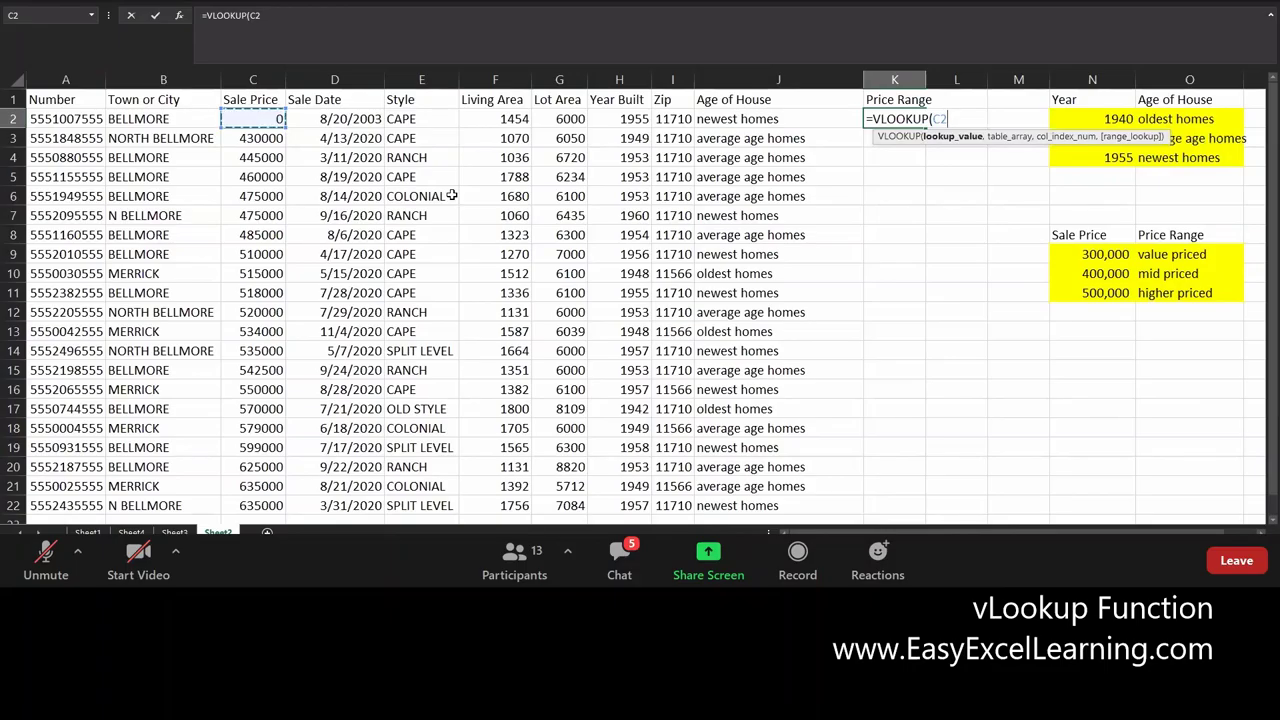
text(,)
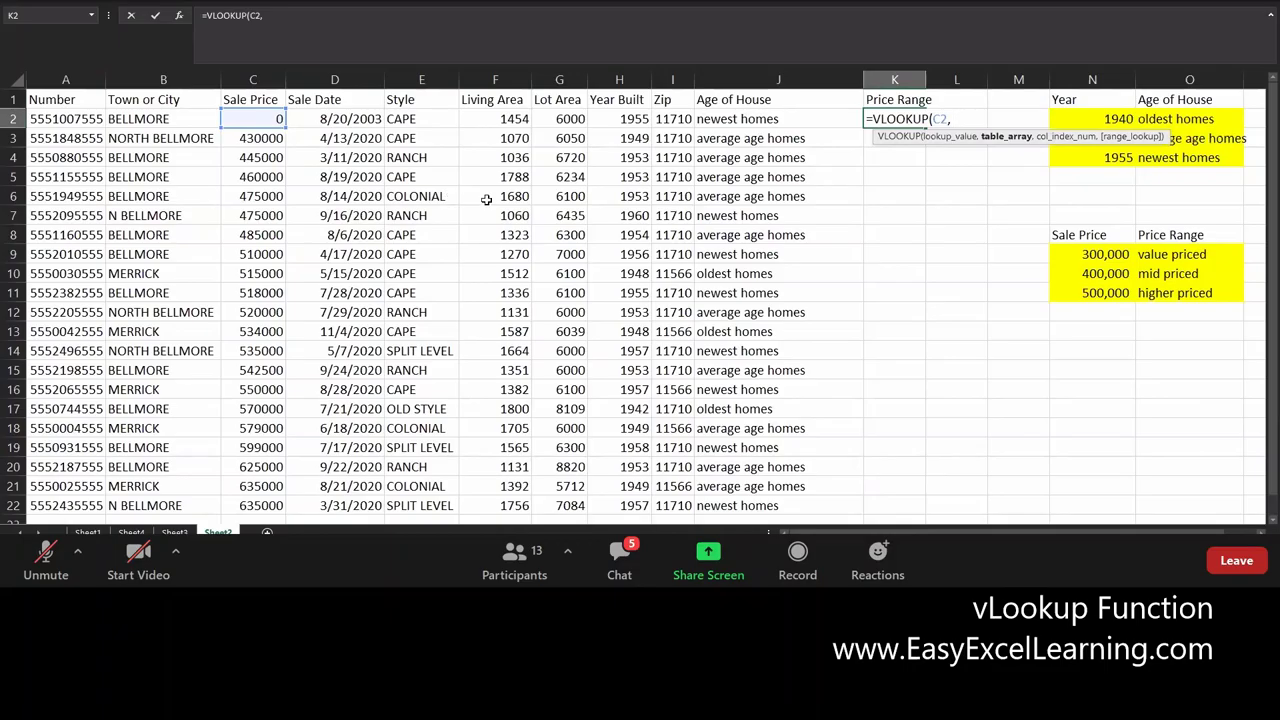
click(1090, 254)
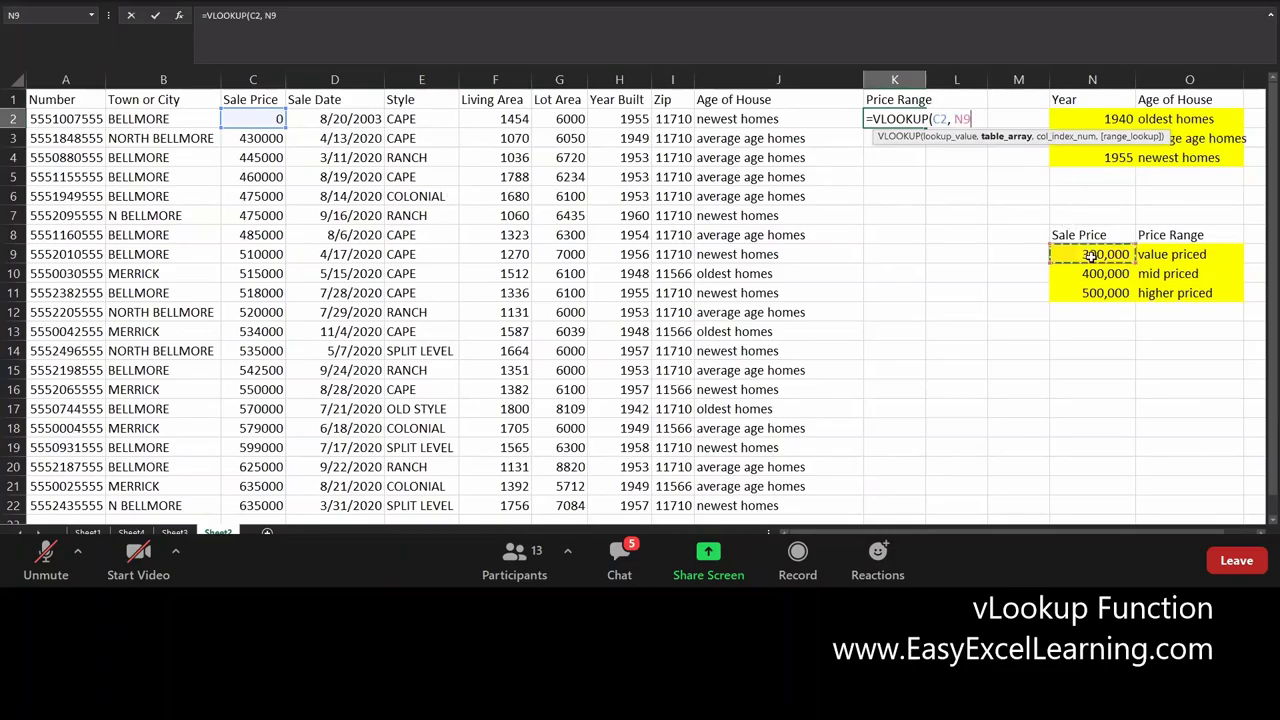
drag(1097, 257, 1164, 297)
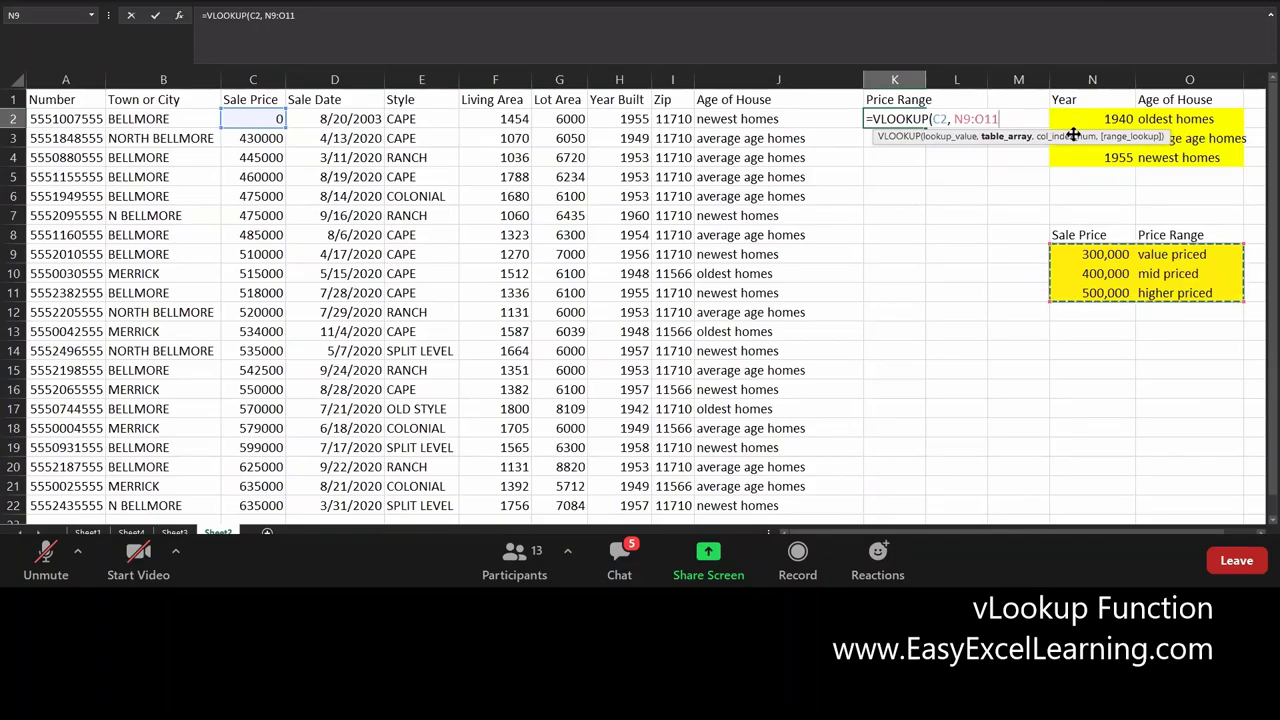
key(F4)
text(, 2)
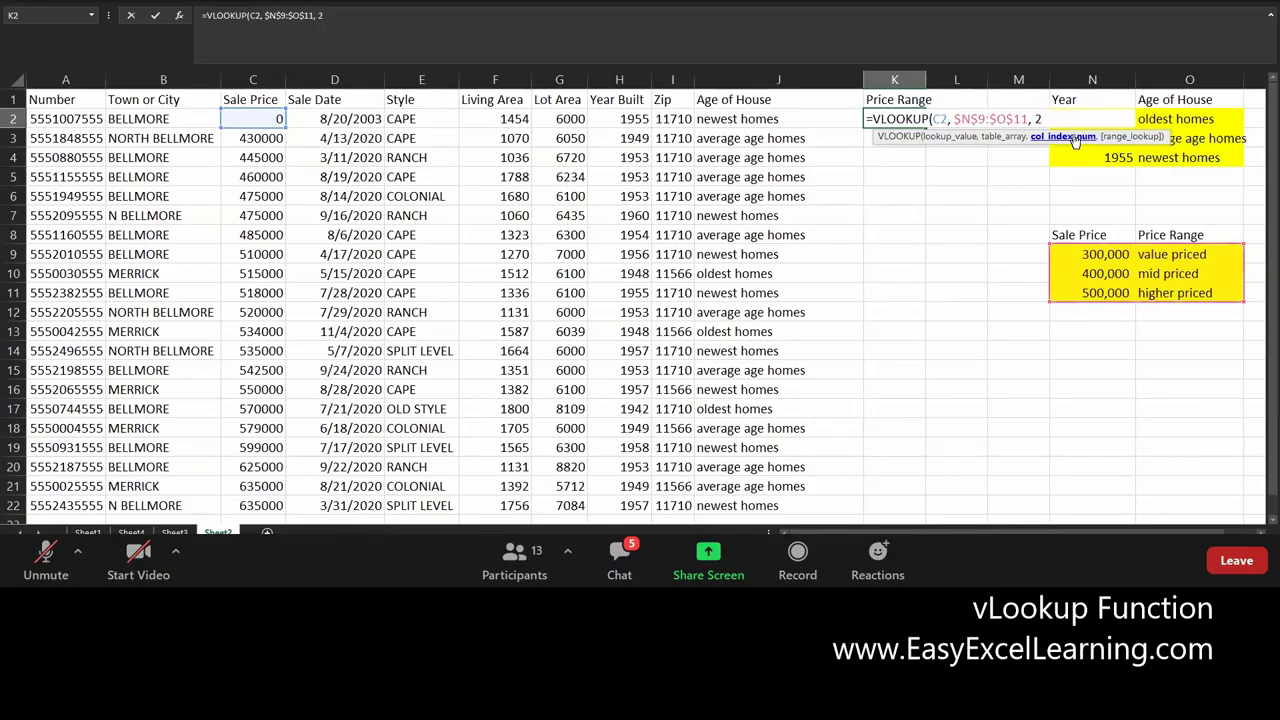
text(,)
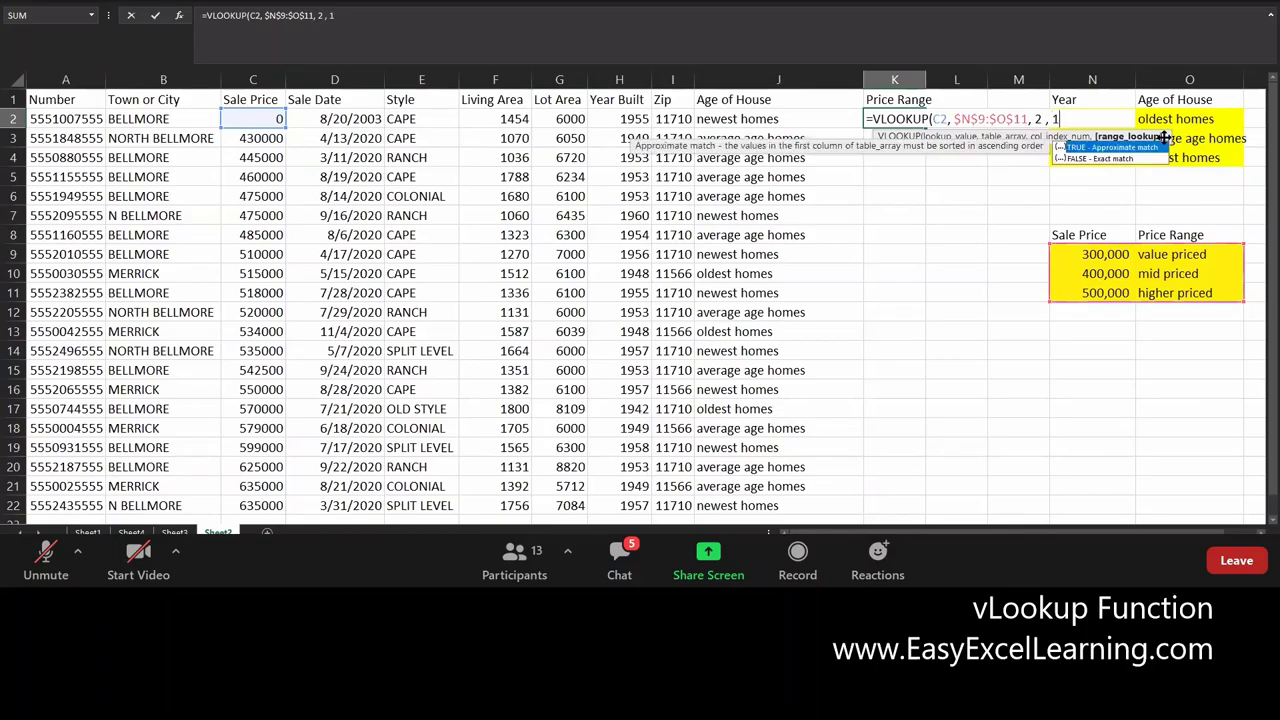
text(1))
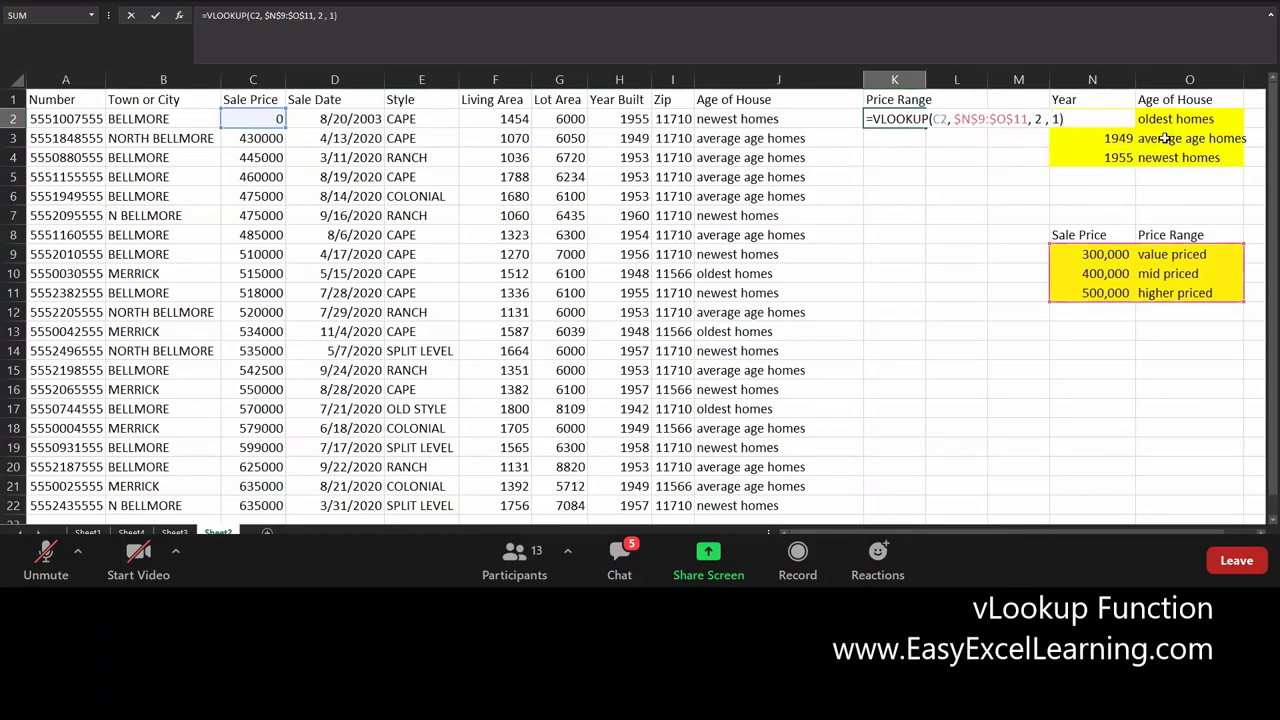
key(Return)
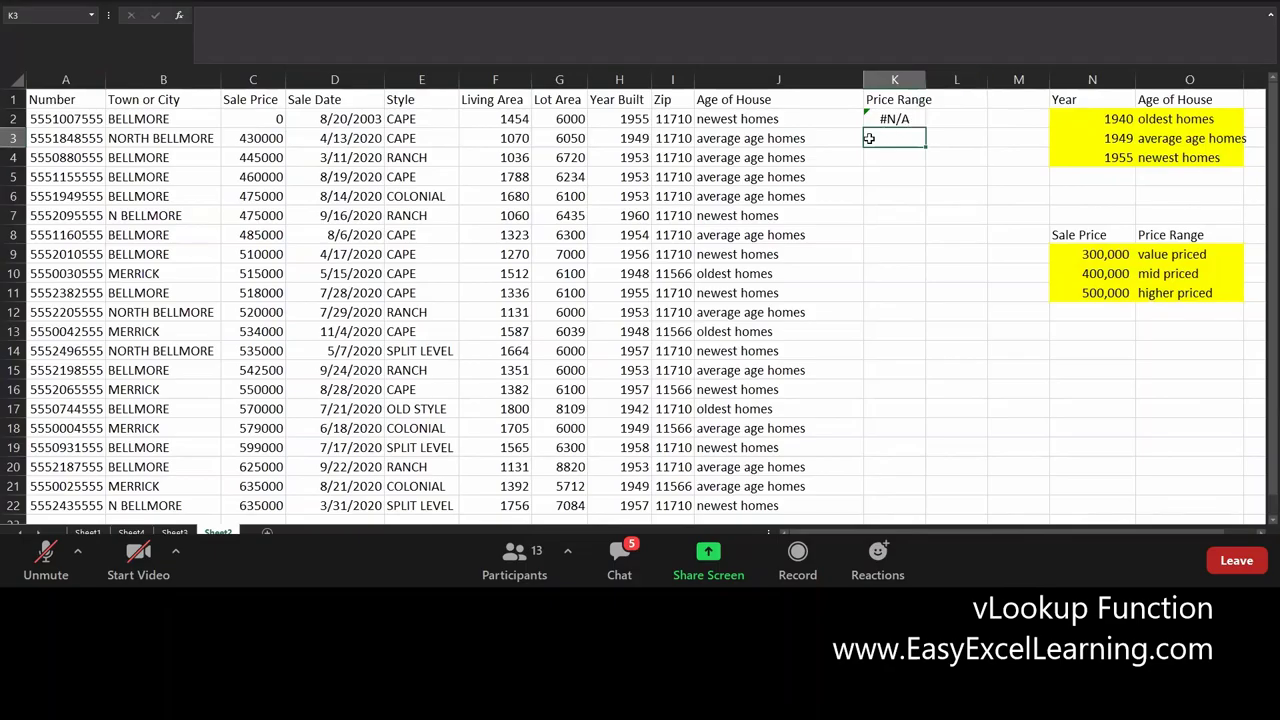
click(889, 120)
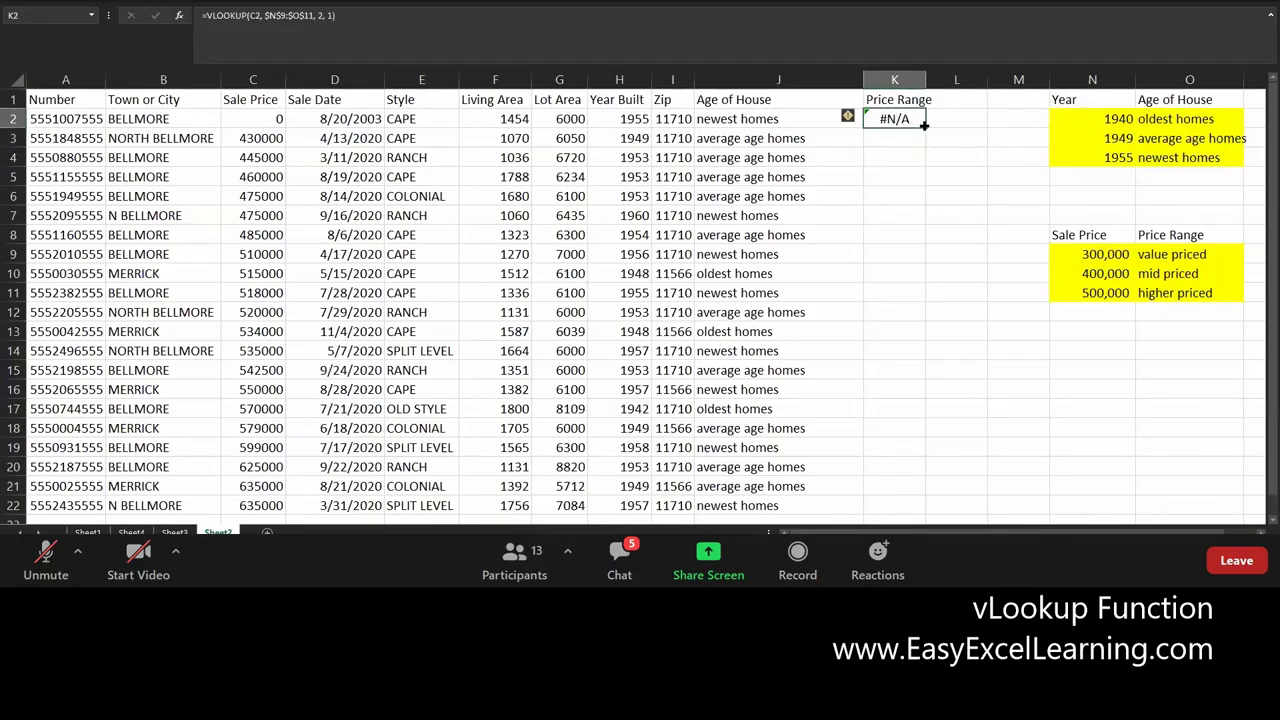
double_click(924, 125)
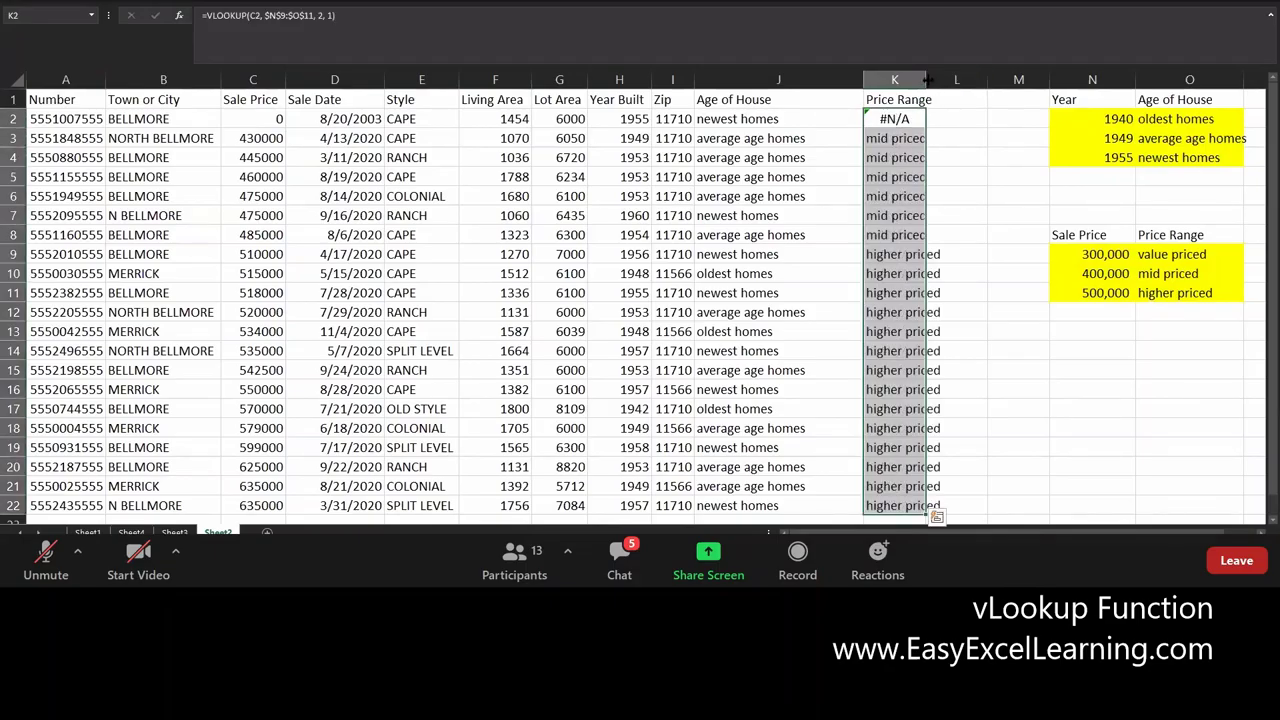
drag(928, 79, 948, 80)
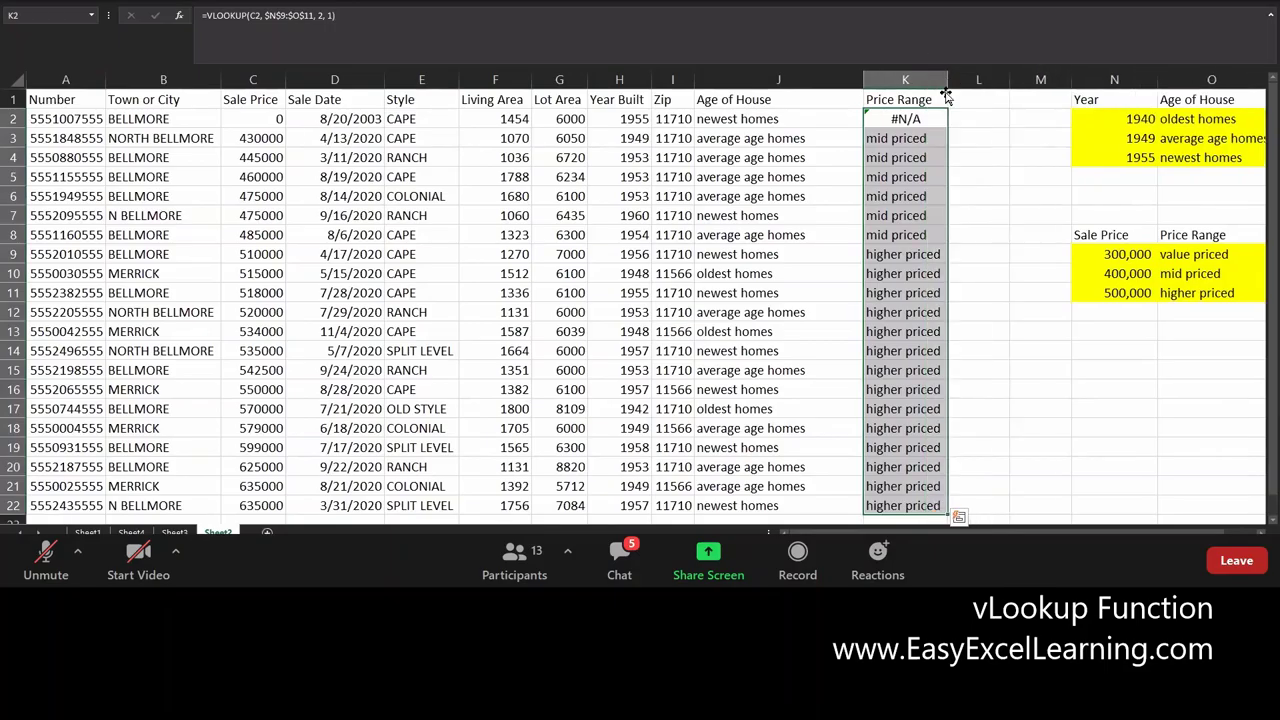
scroll(953, 215, down, 2)
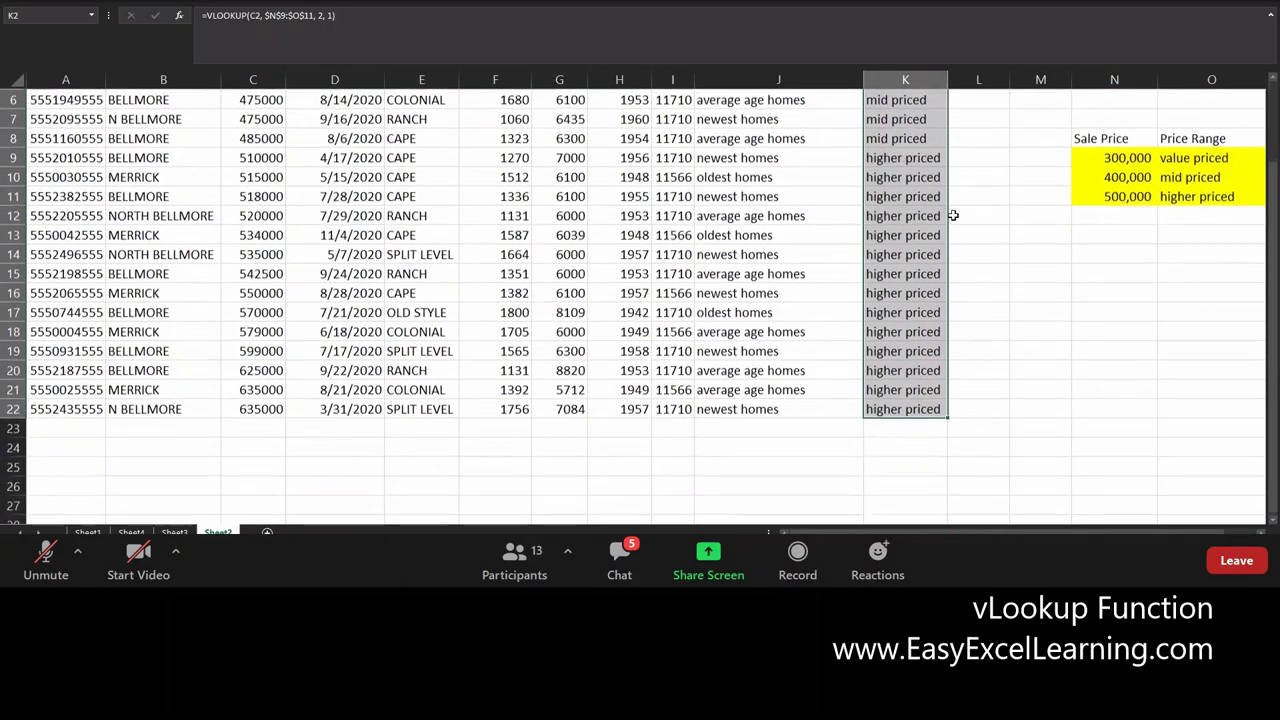
scroll(953, 215, up, 2)
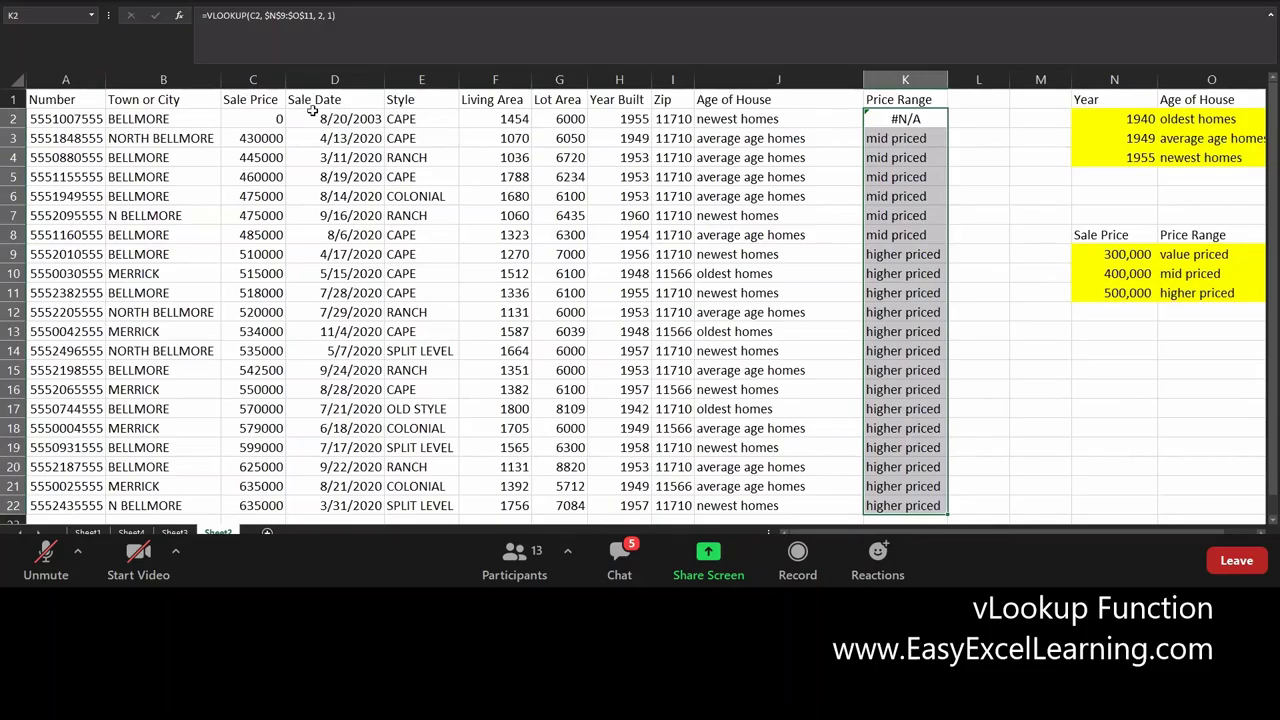
click(268, 118)
click(889, 120)
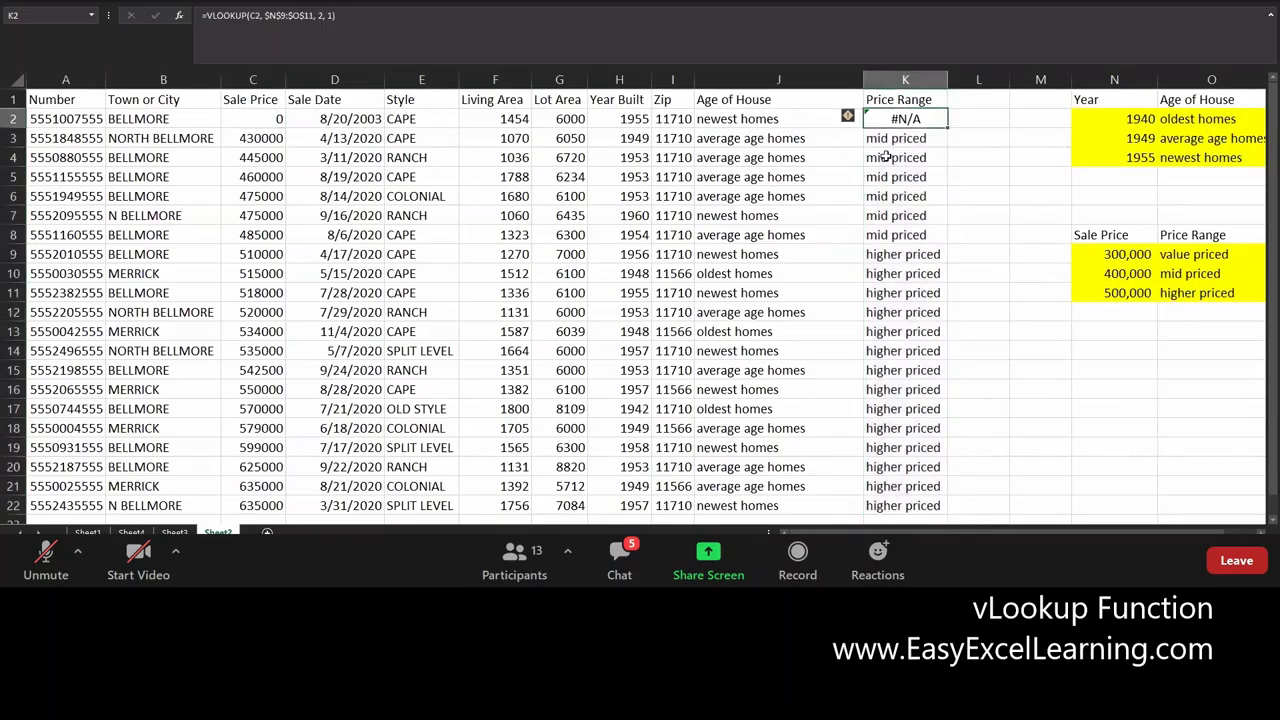
drag(894, 139, 907, 481)
Check the lookup table's 300,000 lowest threshold against the Price Range results
click(1055, 365)
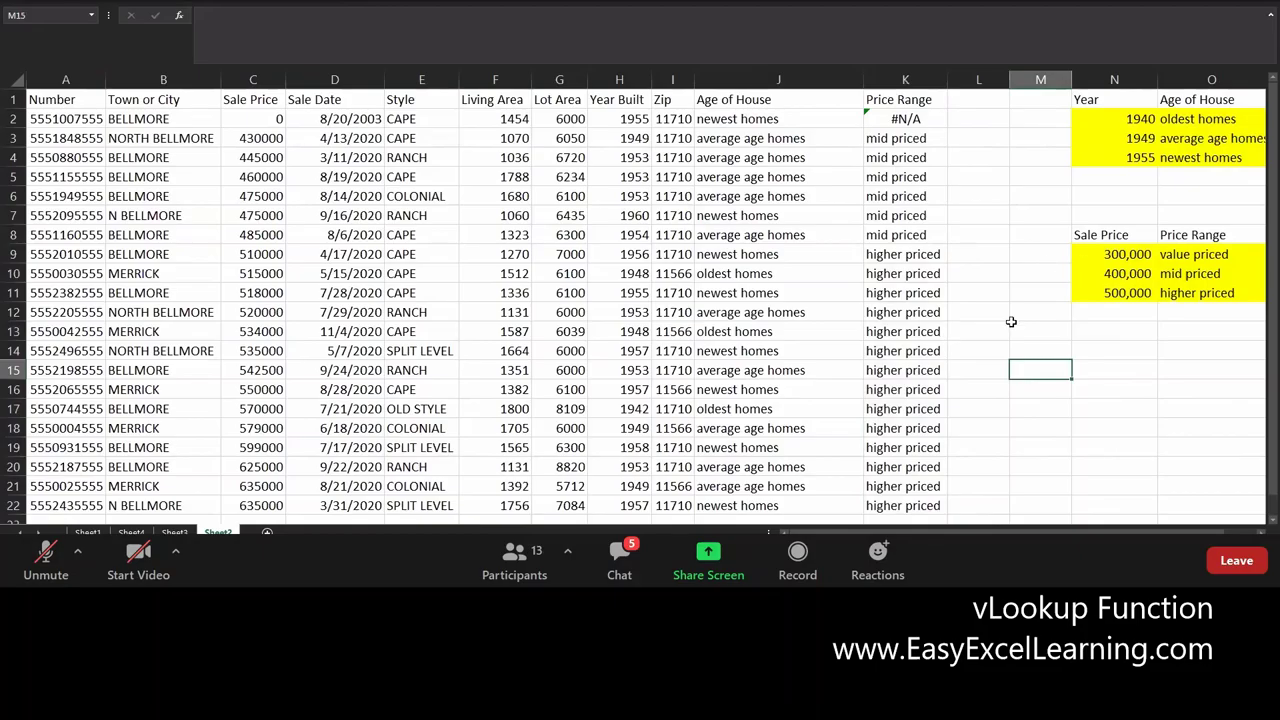
click(1095, 348)
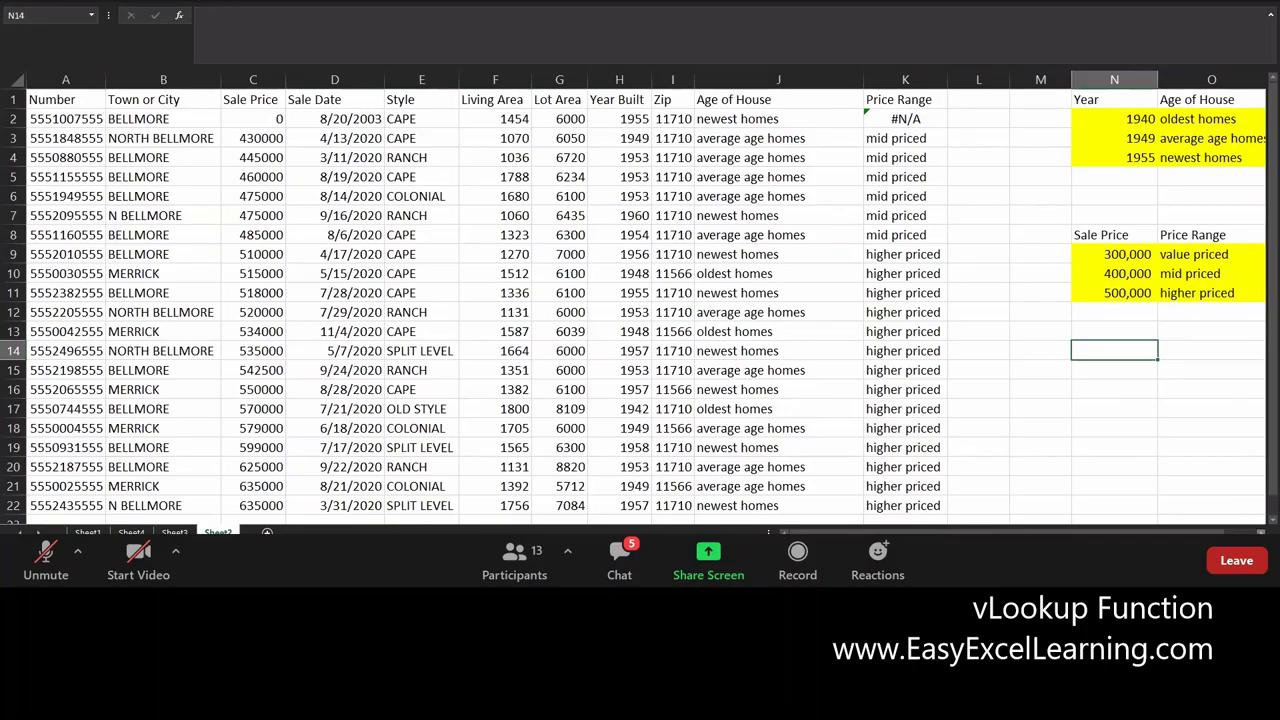
scroll(1104, 417, right, 3)
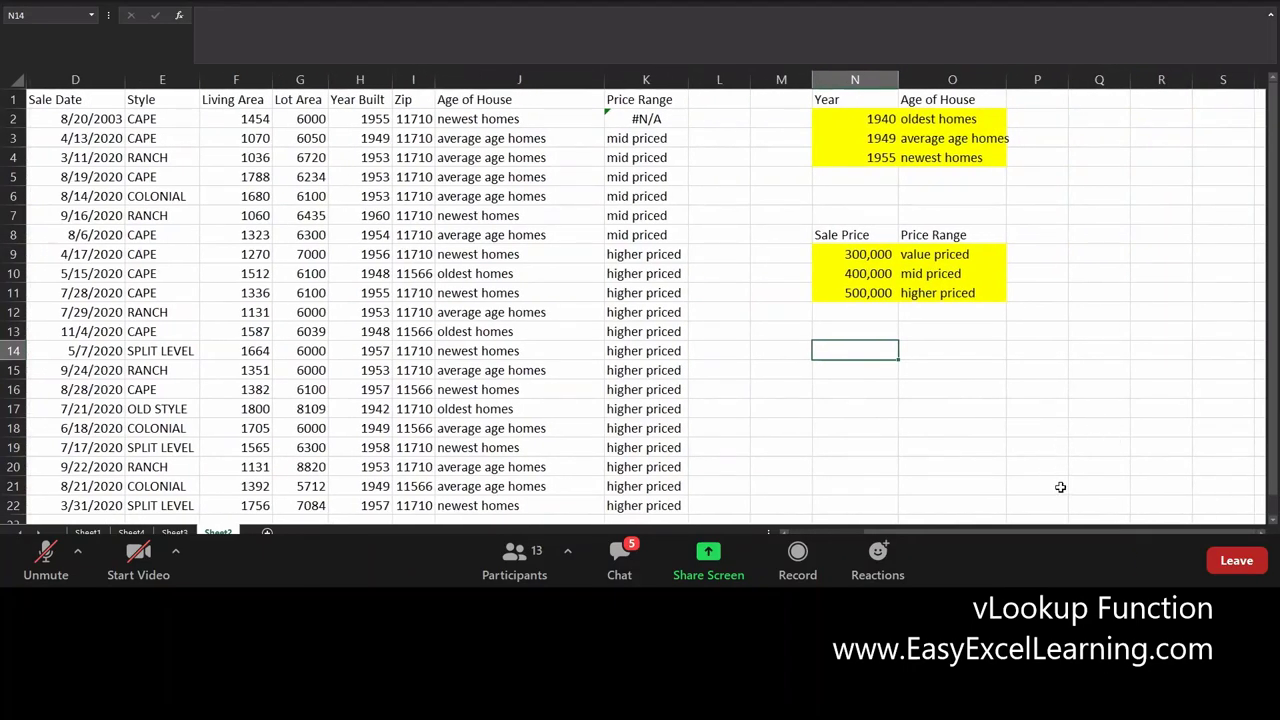
drag(1134, 531, 1110, 531)
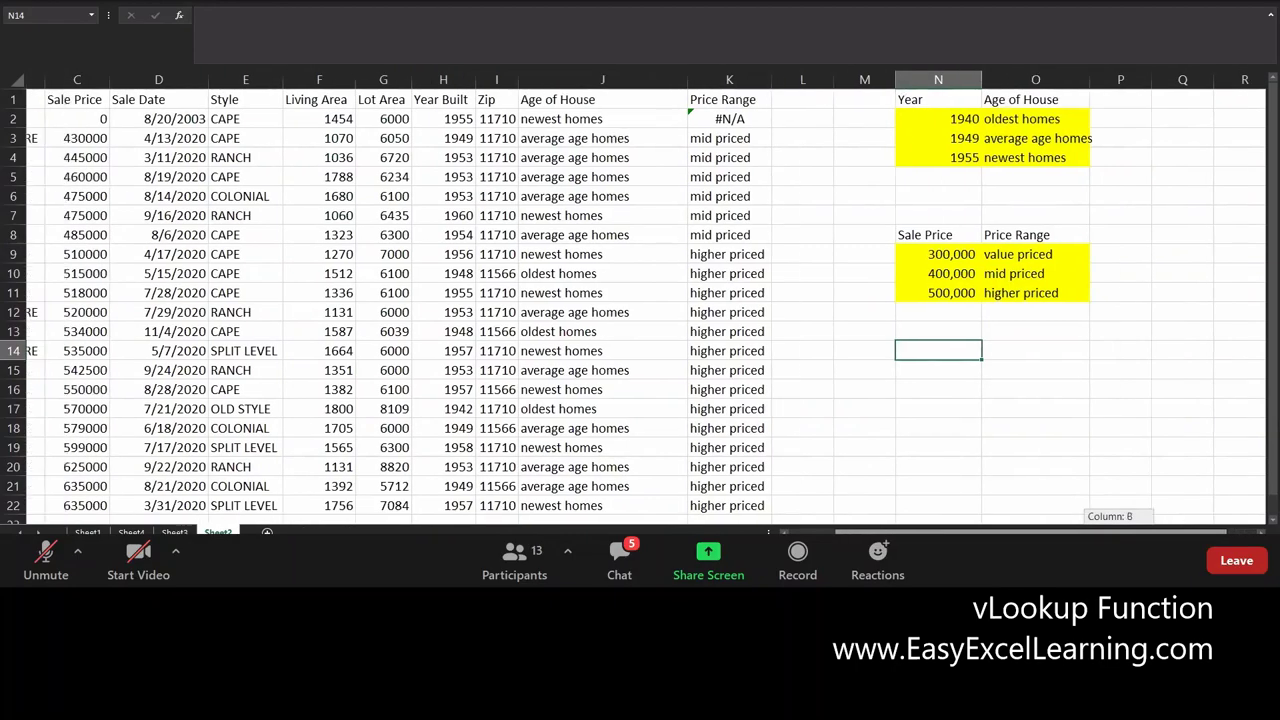
click(928, 258)
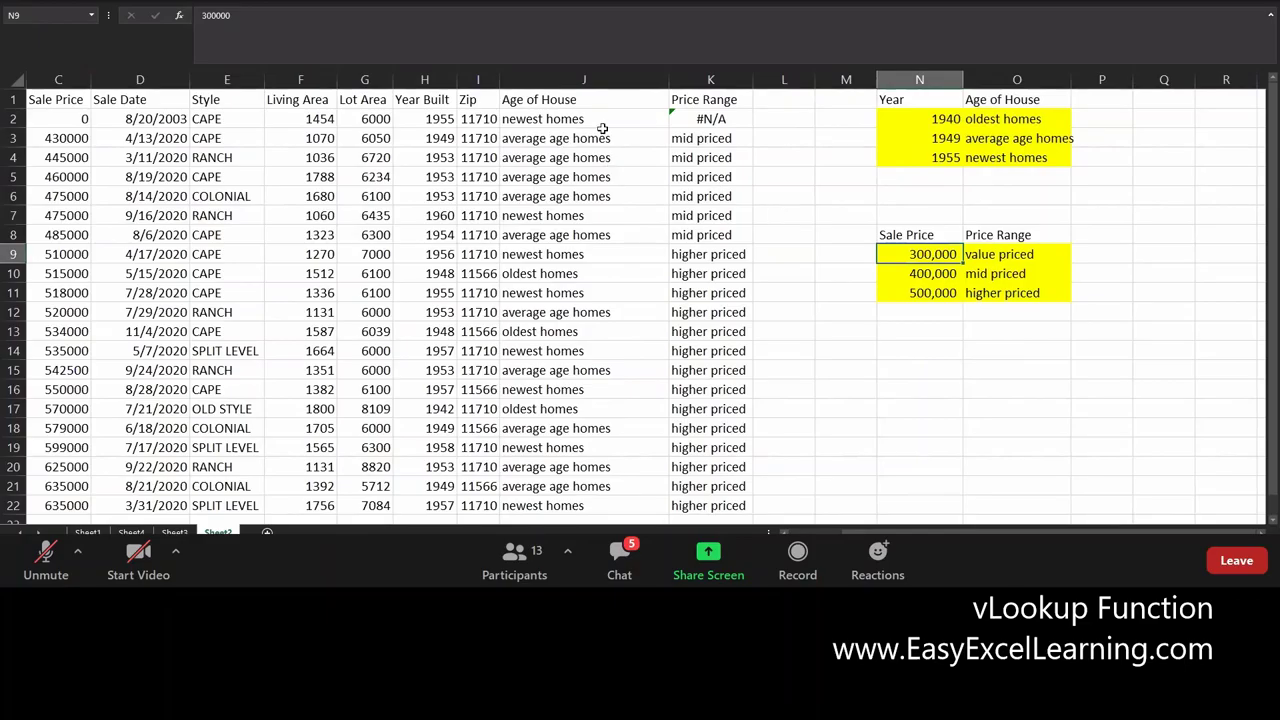
Examine K2's #N/A VLOOKUP result for row 2's 0 sale price
click(699, 120)
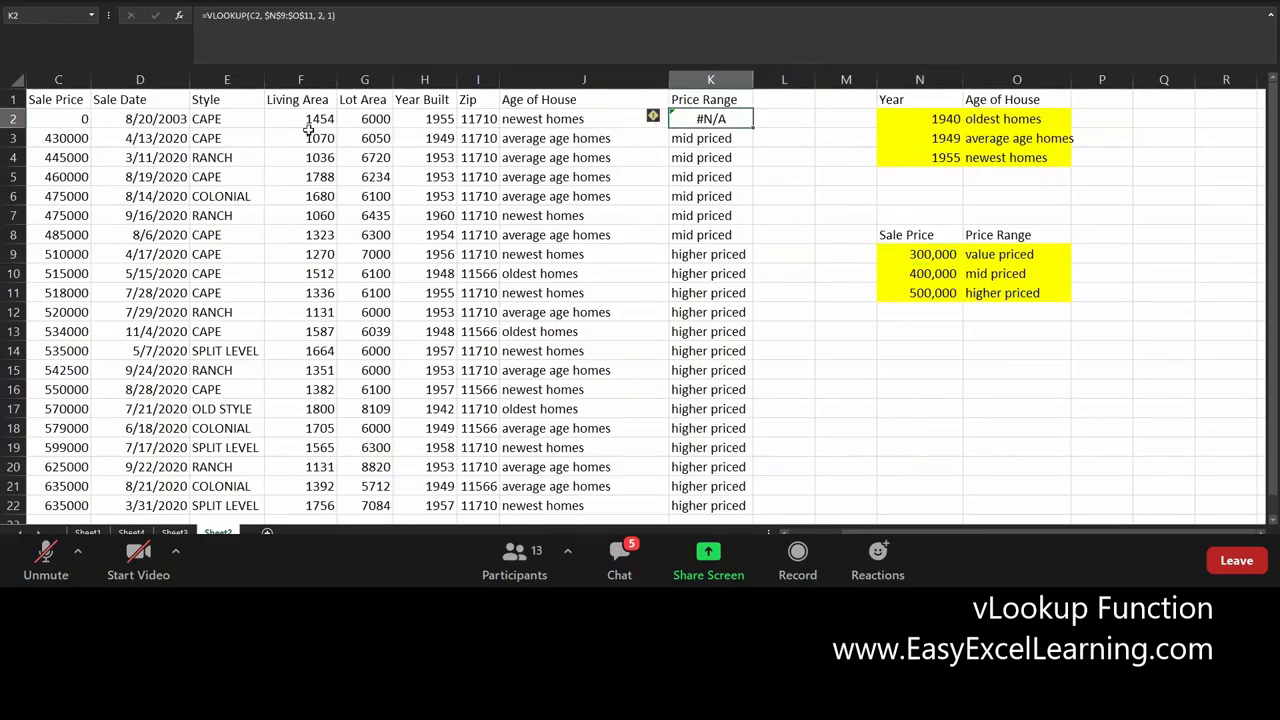
click(12, 118)
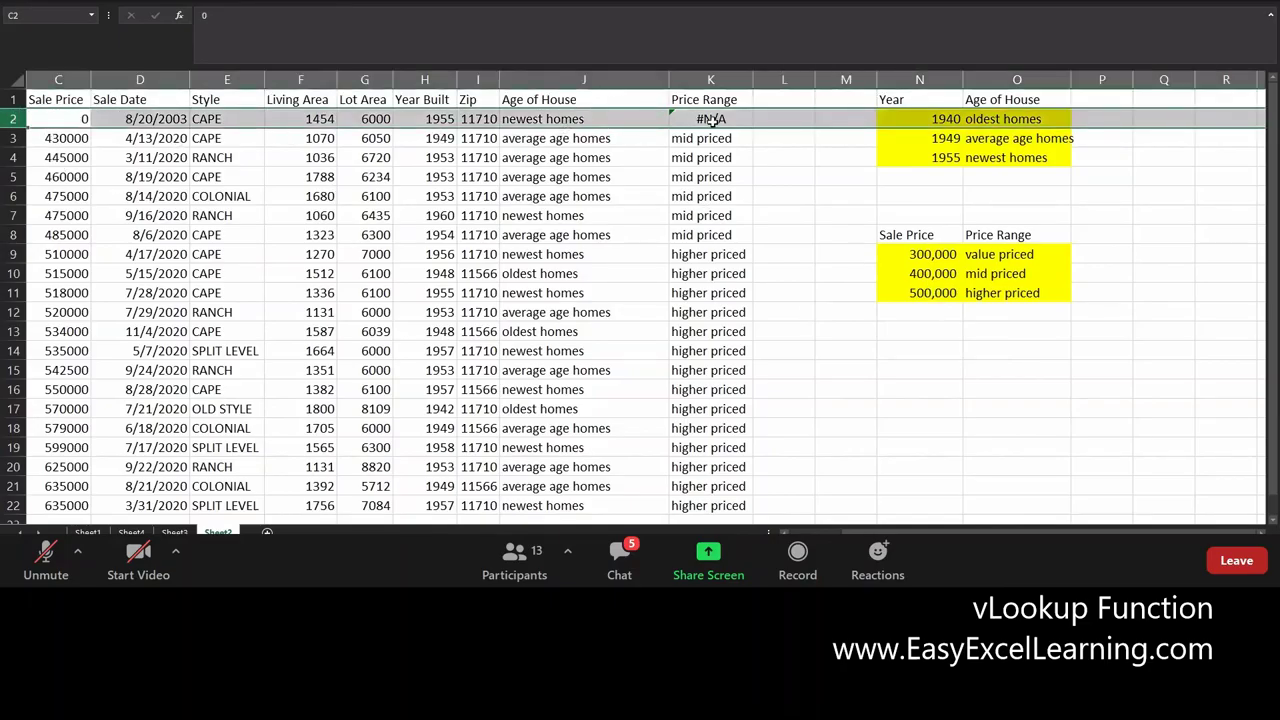
click(710, 119)
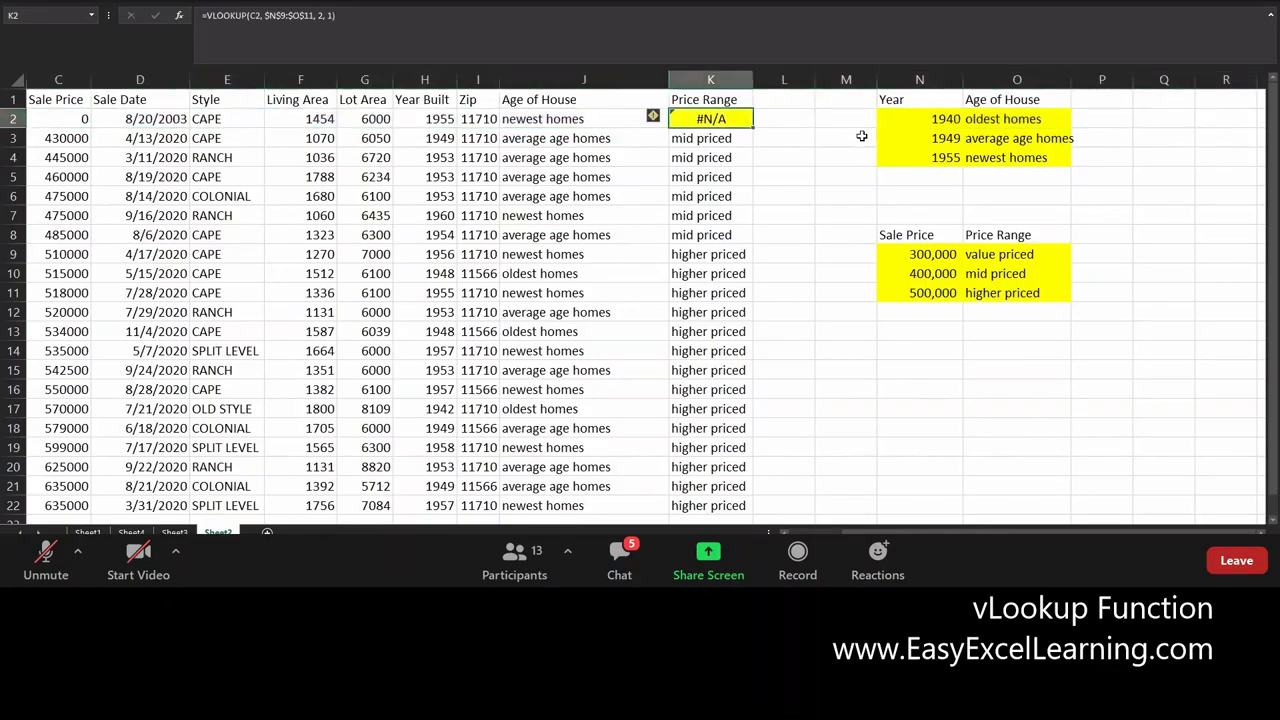
drag(916, 116, 1002, 166)
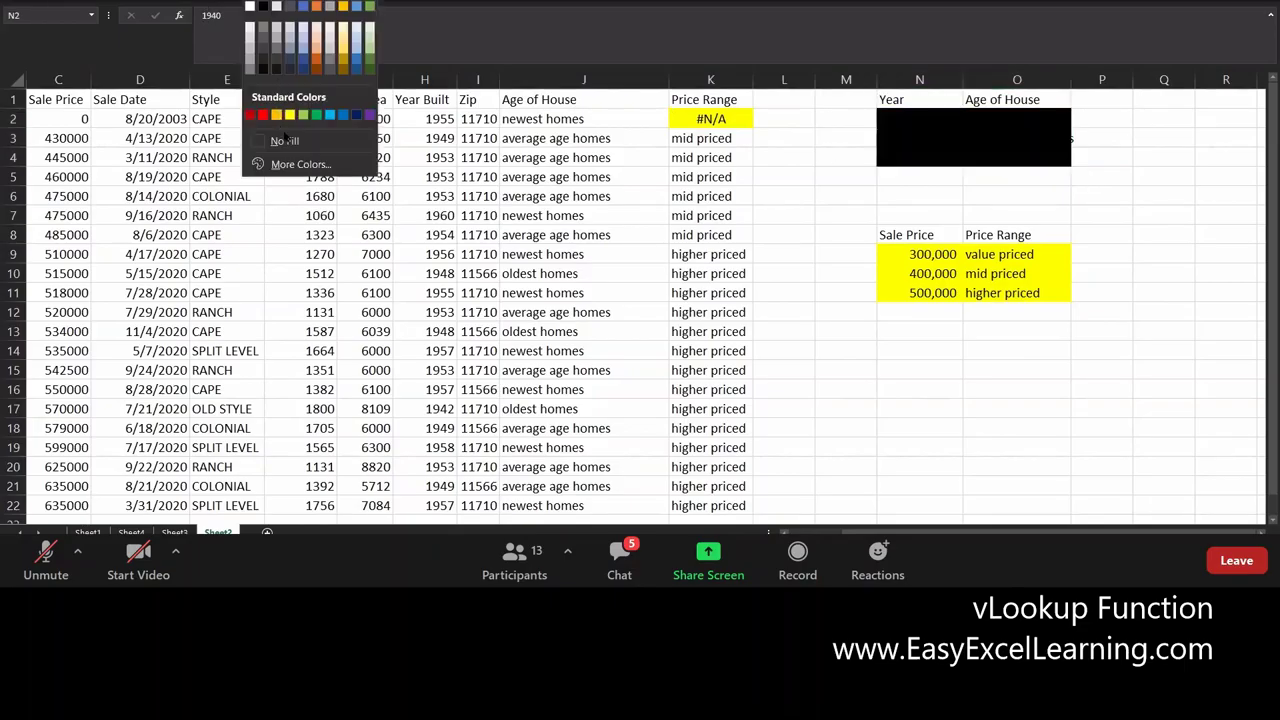
Clear the yellow fill from the Year/Age of House table, leaving the sale-price table highlighted
click(285, 140)
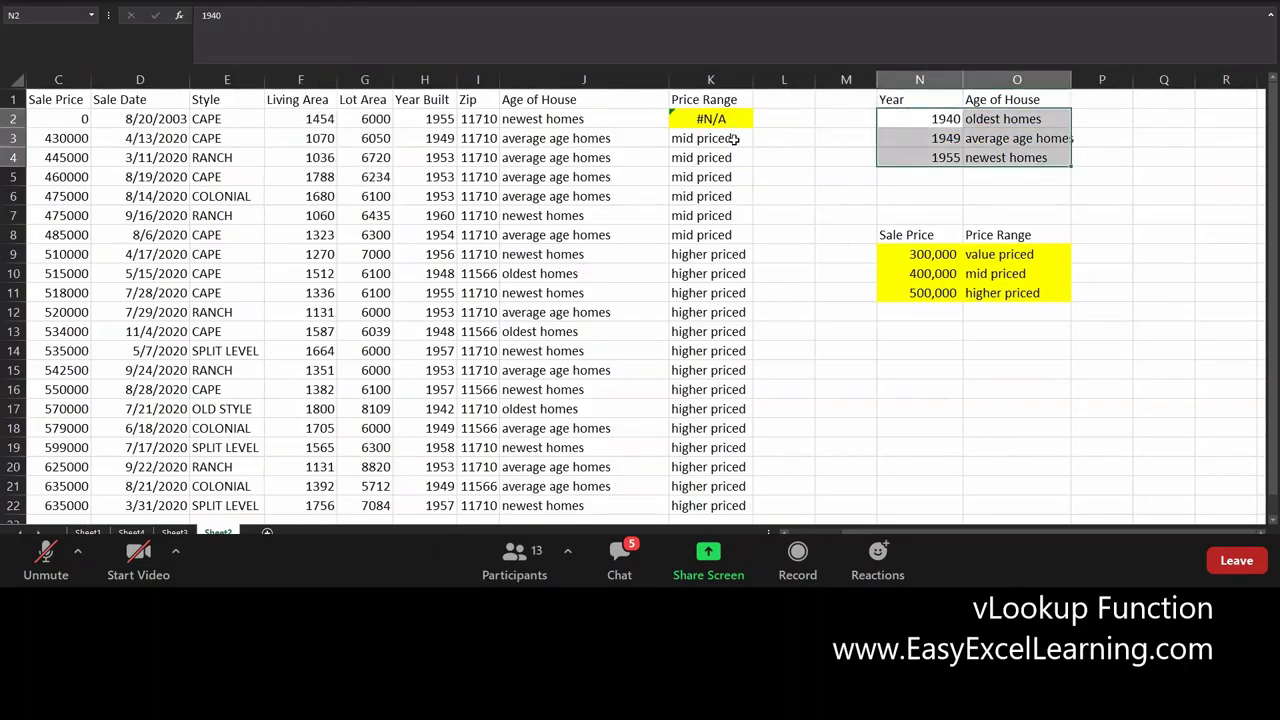
click(70, 118)
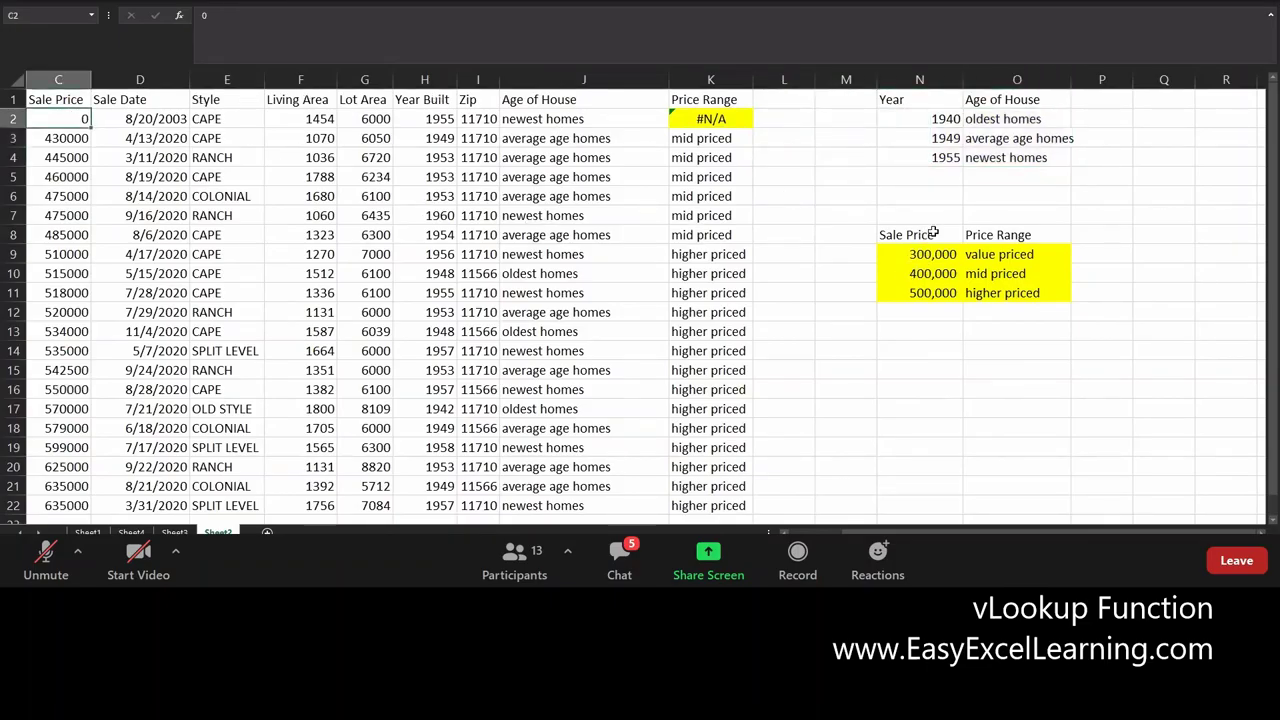
drag(910, 254, 920, 368)
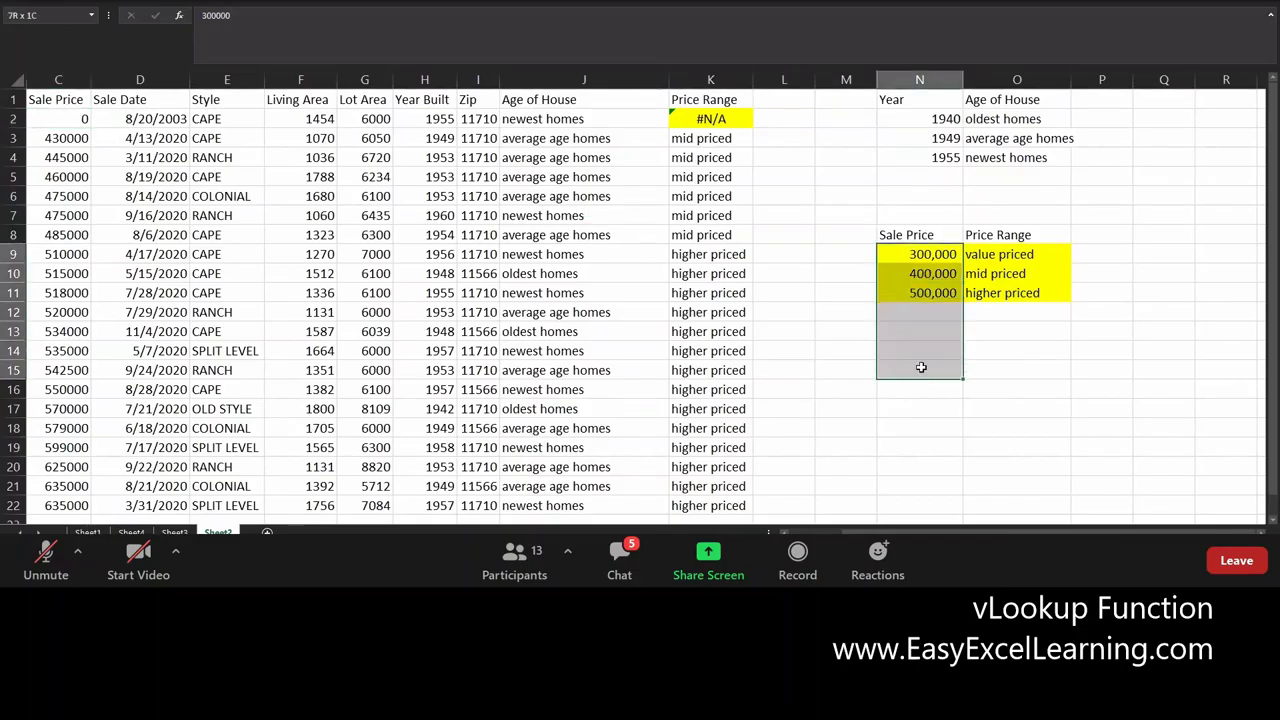
click(926, 212)
drag(926, 234, 920, 330)
drag(927, 250, 917, 289)
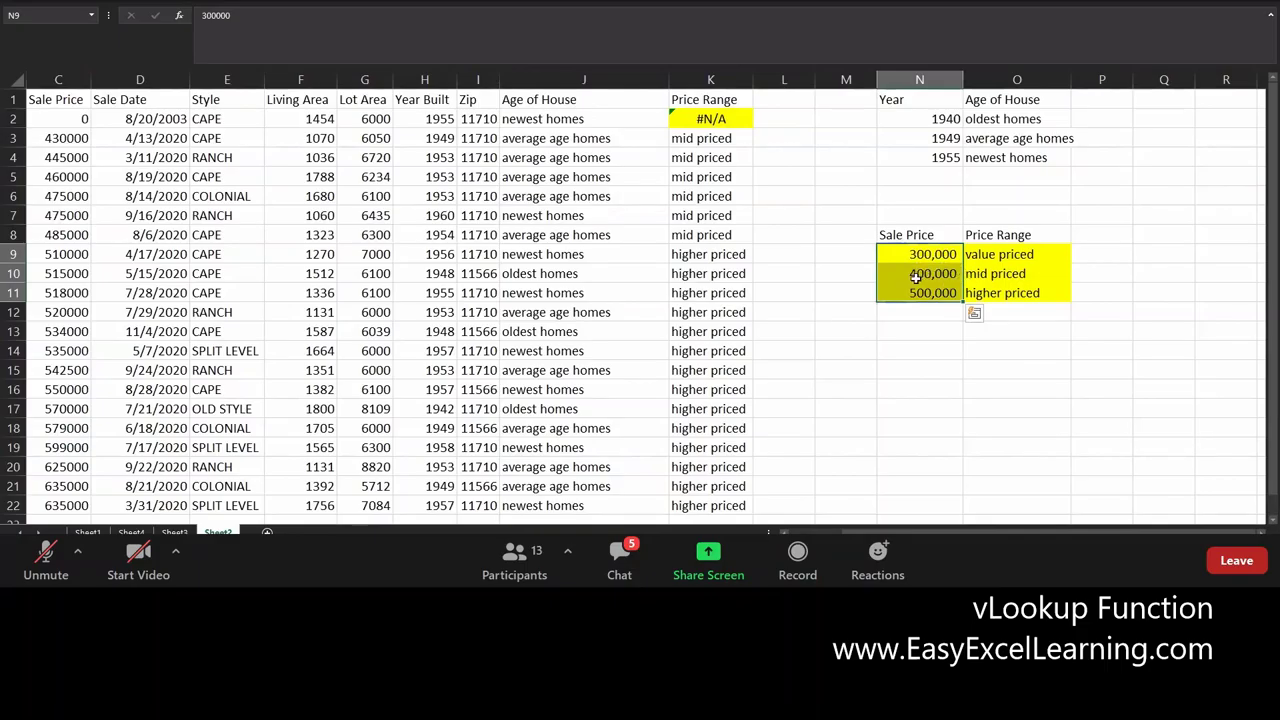
click(927, 258)
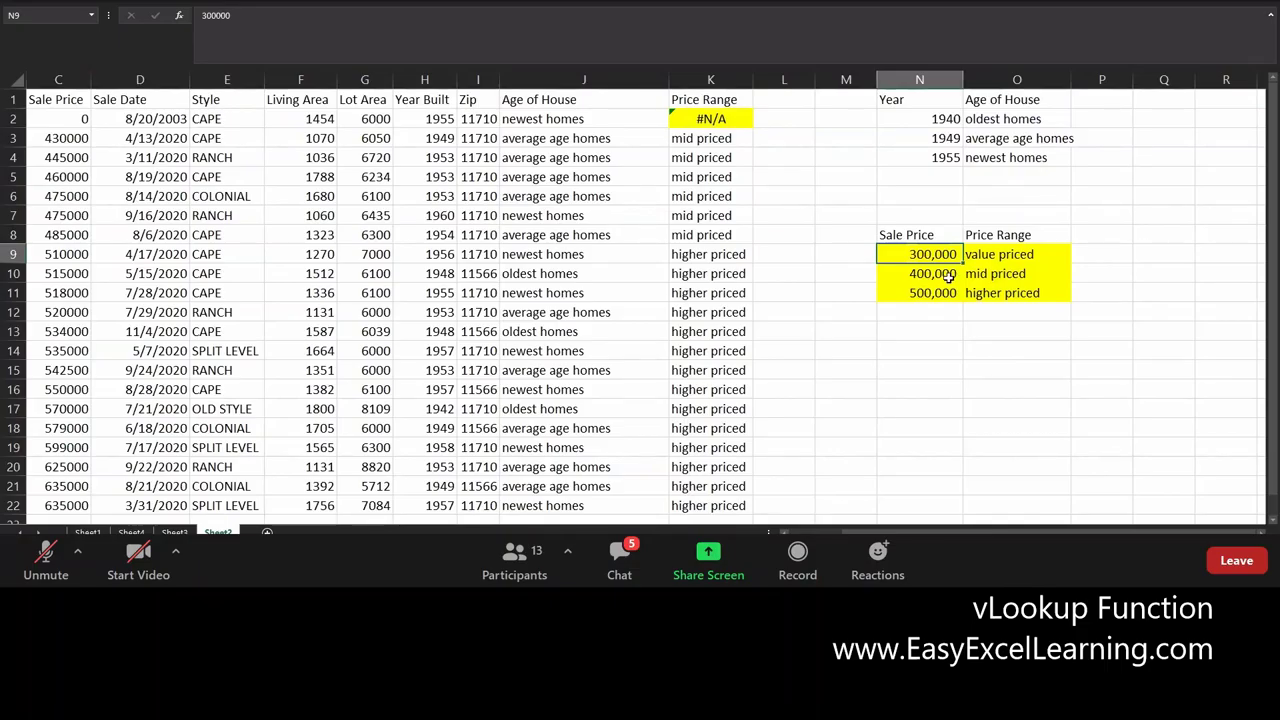
drag(920, 248, 946, 250)
click(706, 213)
drag(566, 211, 86, 217)
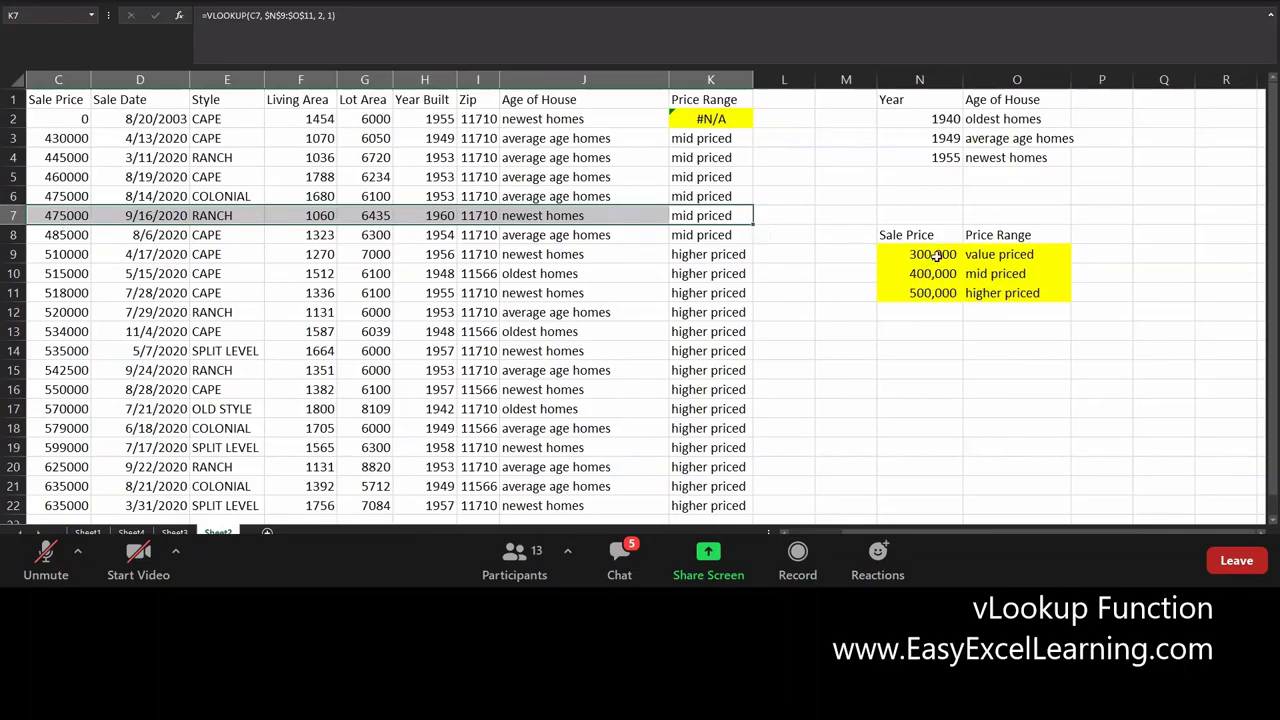
click(938, 254)
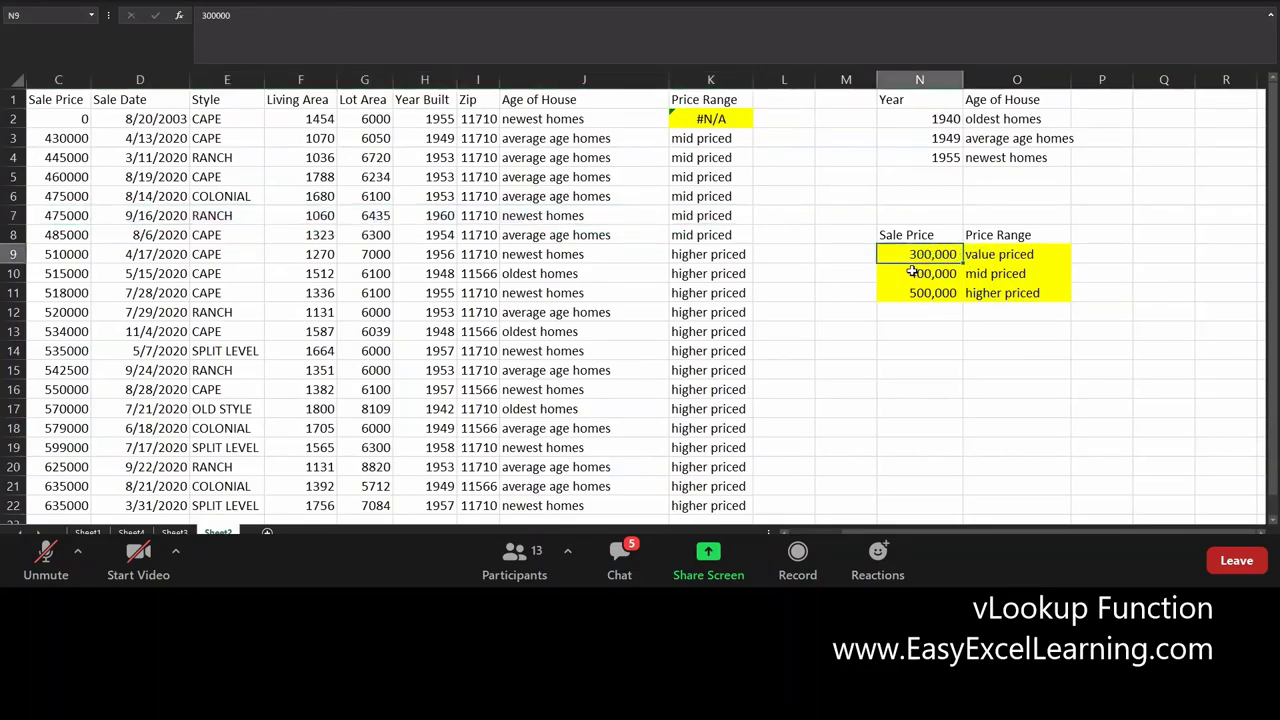
drag(912, 272, 1000, 273)
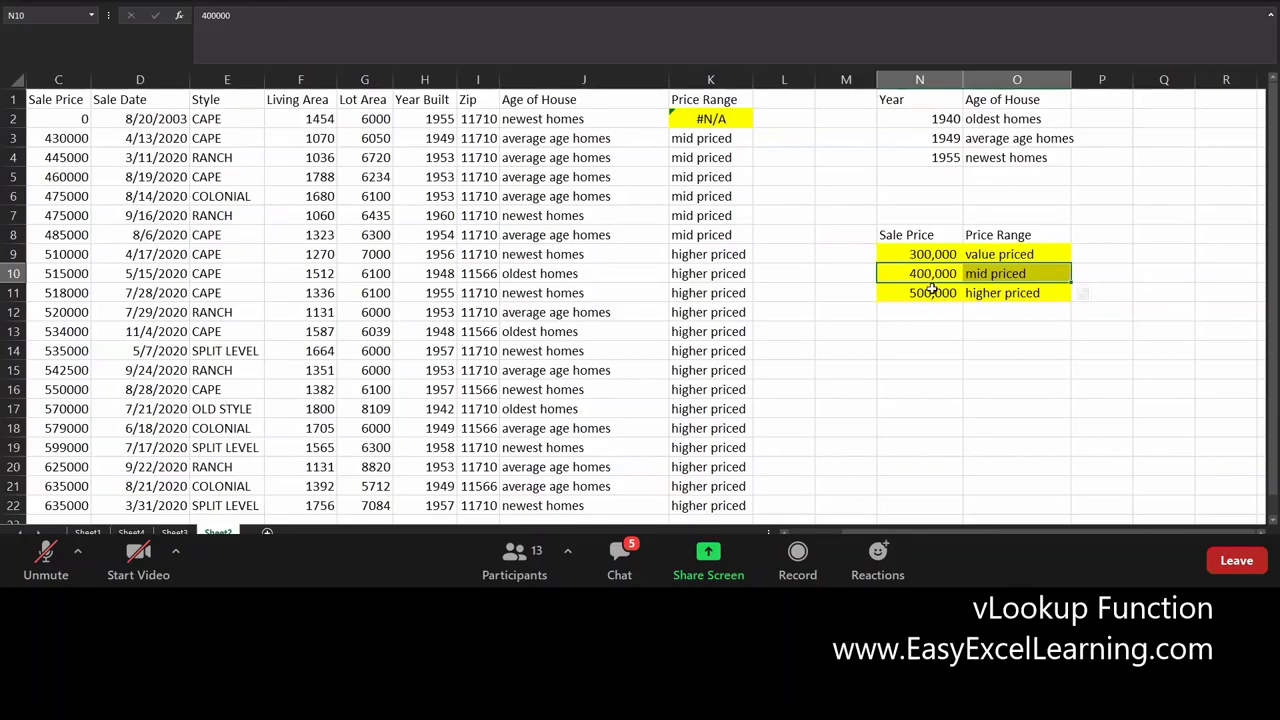
drag(927, 294, 978, 292)
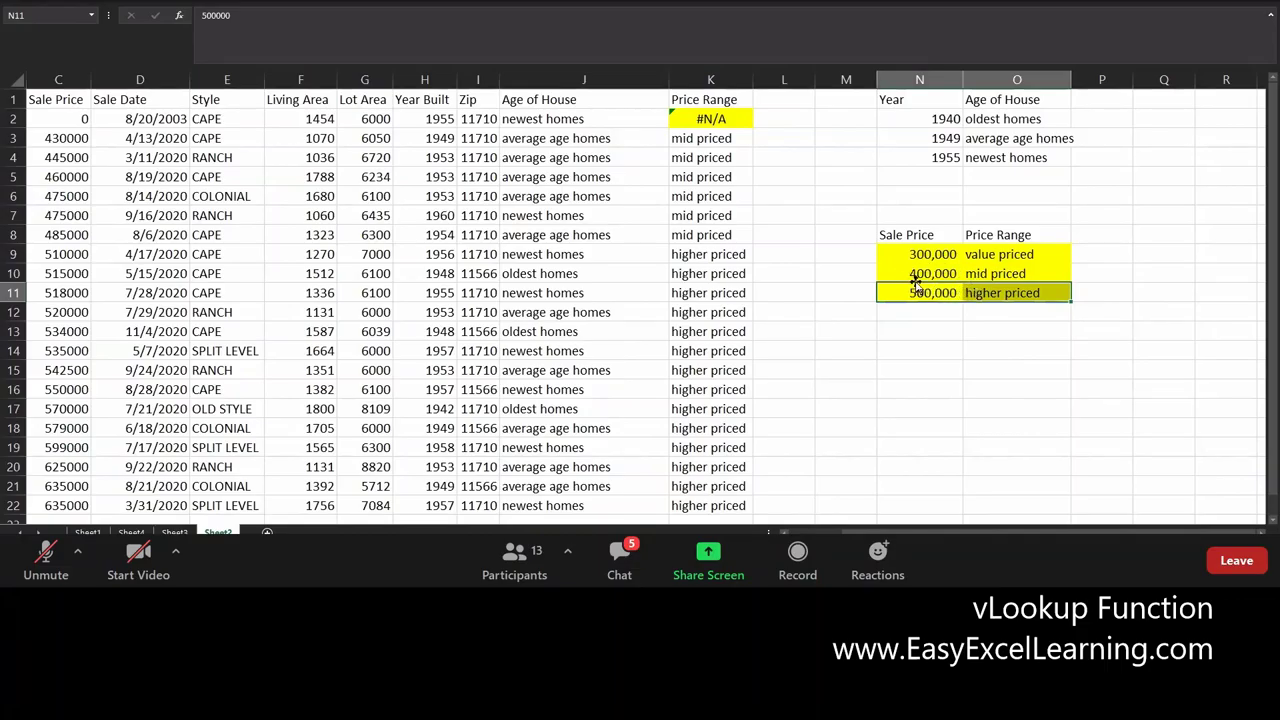
click(917, 268)
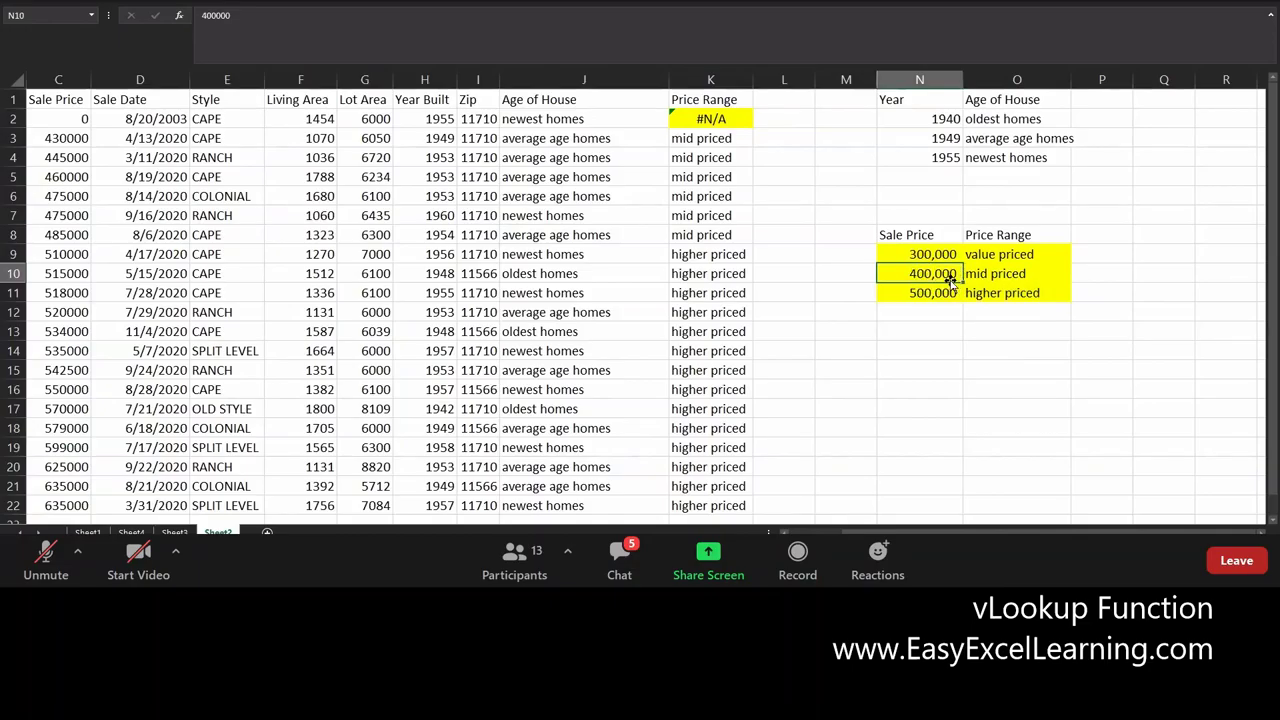
drag(909, 273, 991, 274)
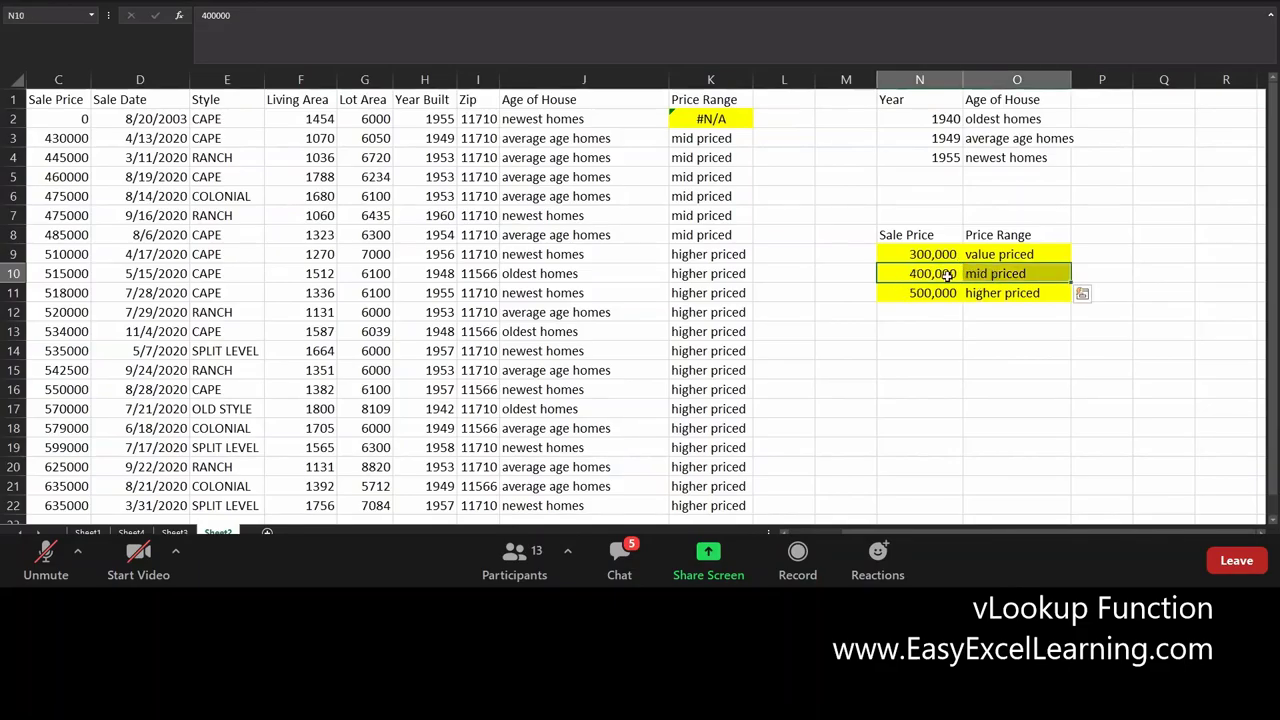
click(60, 216)
drag(455, 225, 750, 216)
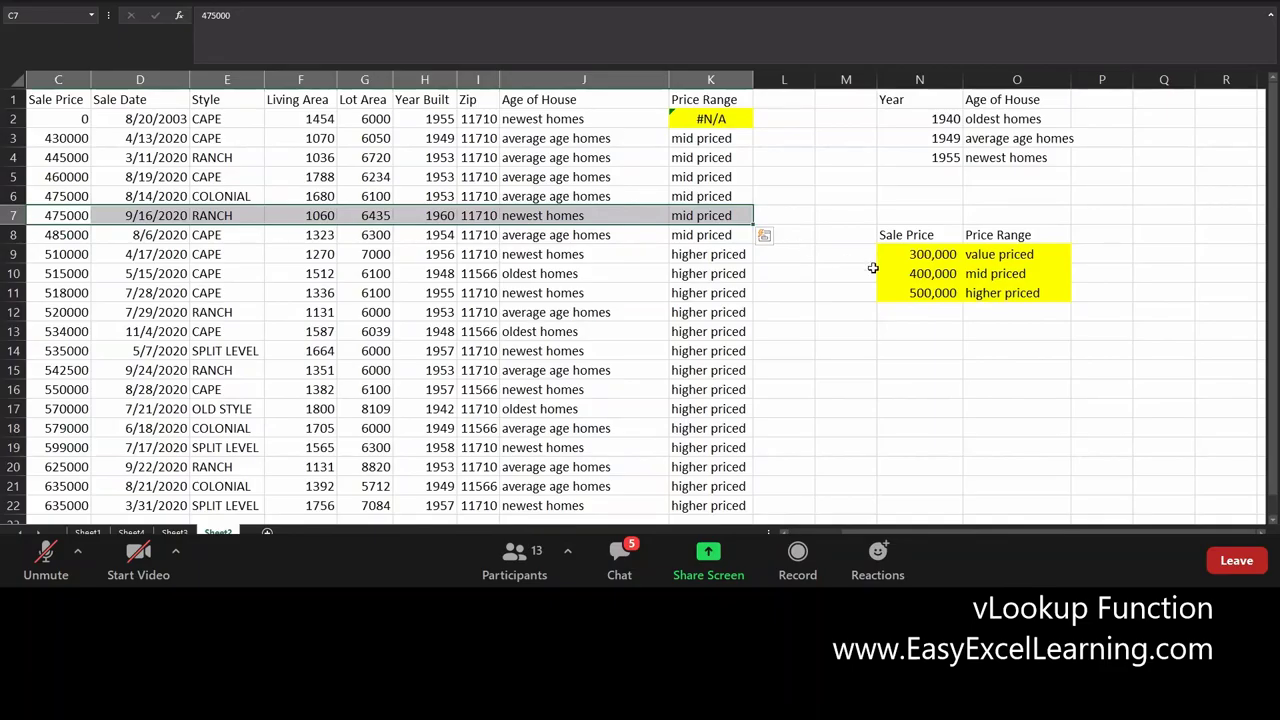
key(Escape)
drag(68, 117, 737, 113)
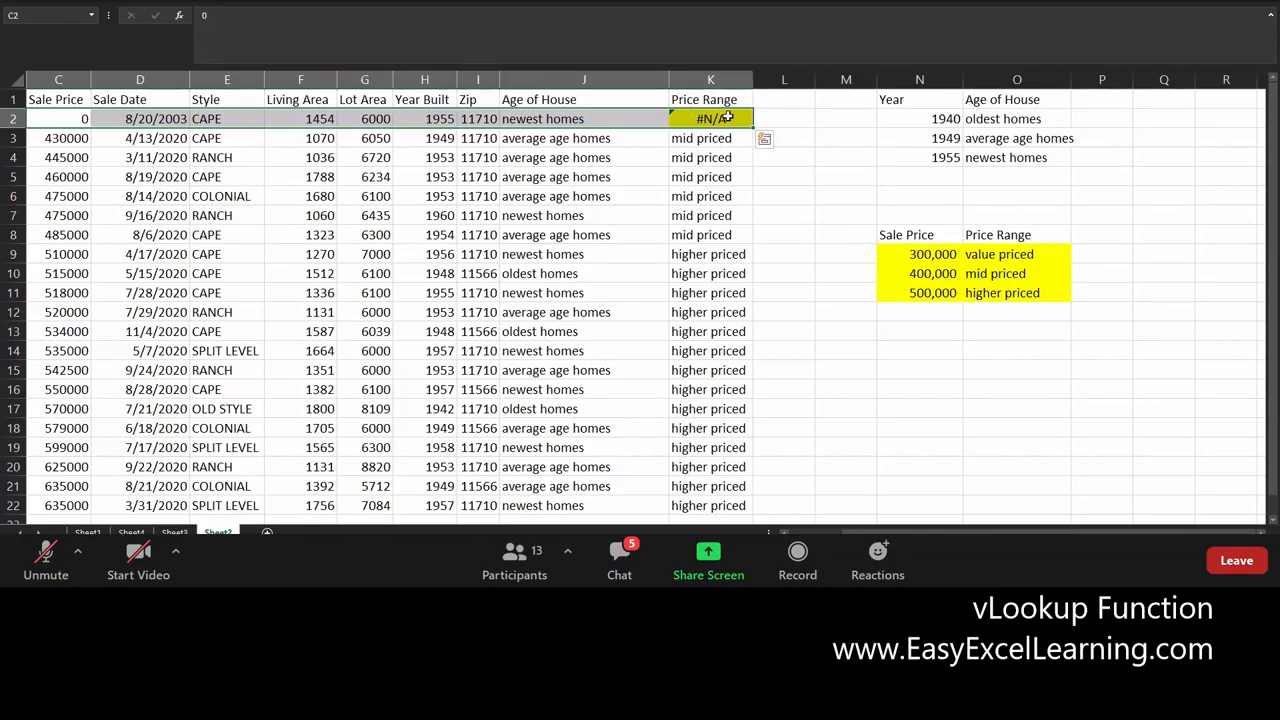
click(920, 256)
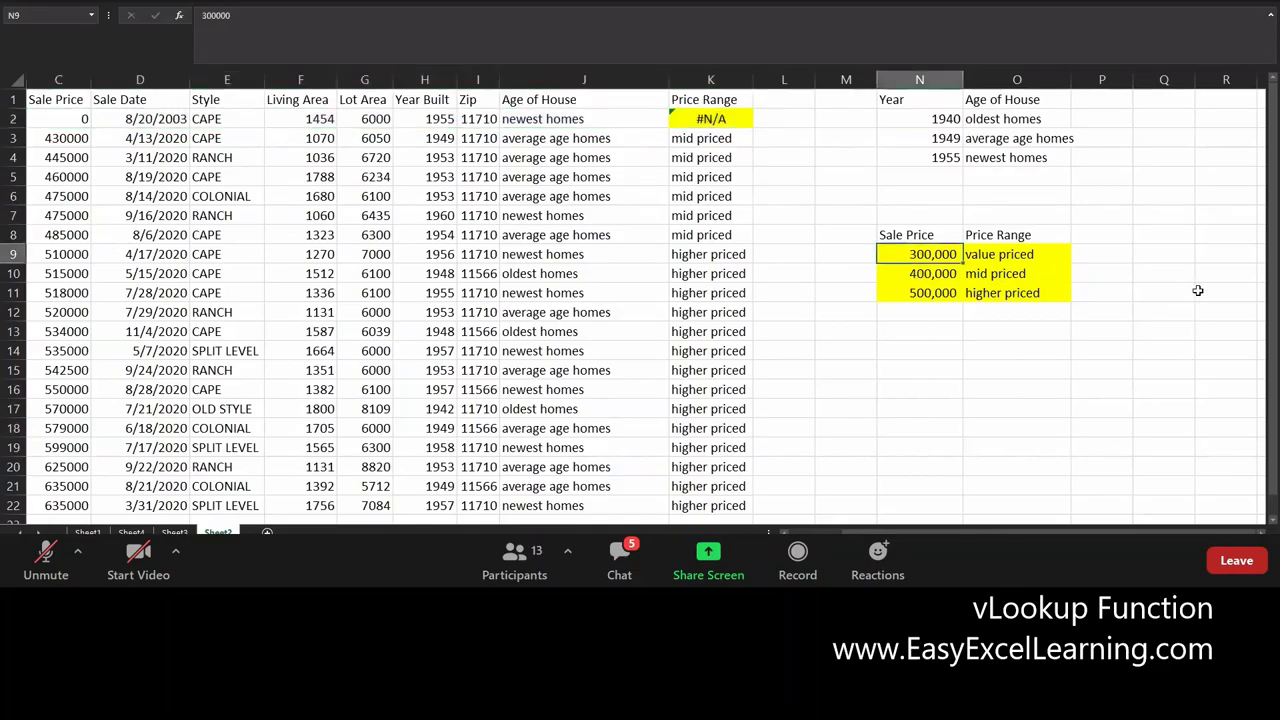
Set the lowest price threshold in N9 to 0, then commit 100,000 instead
text(0)
key(Return)
click(919, 248)
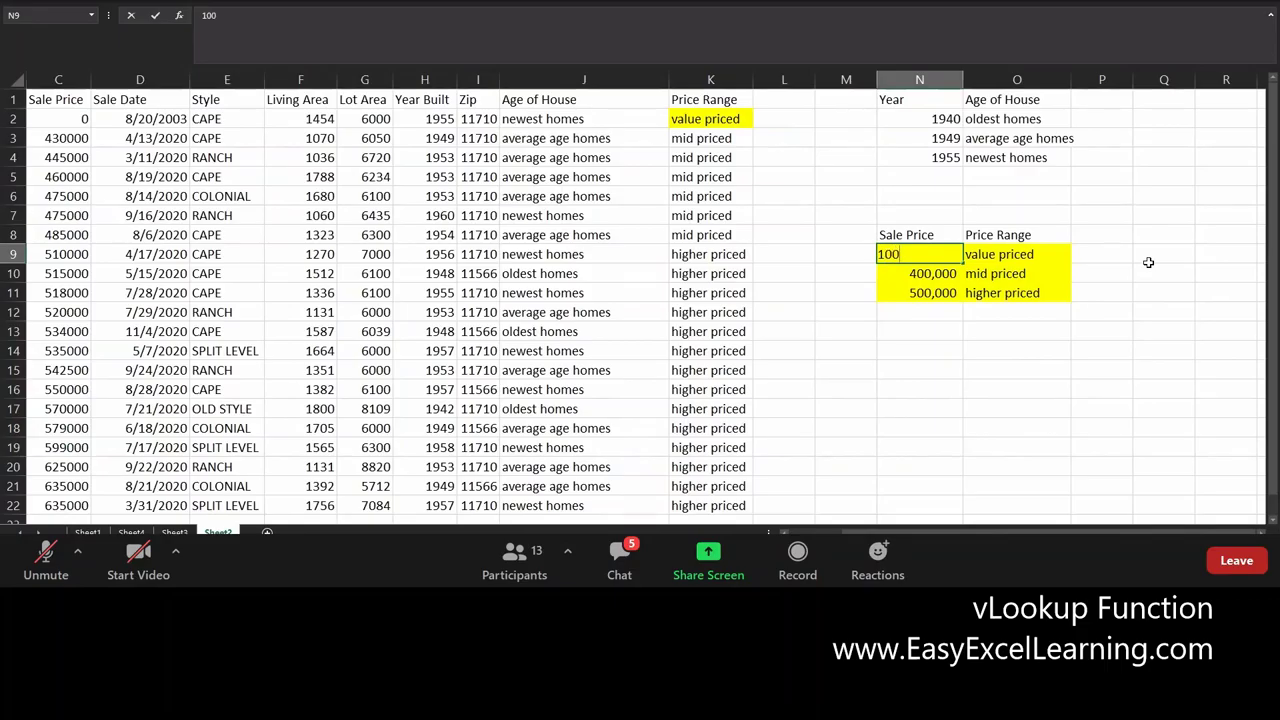
key(Return)
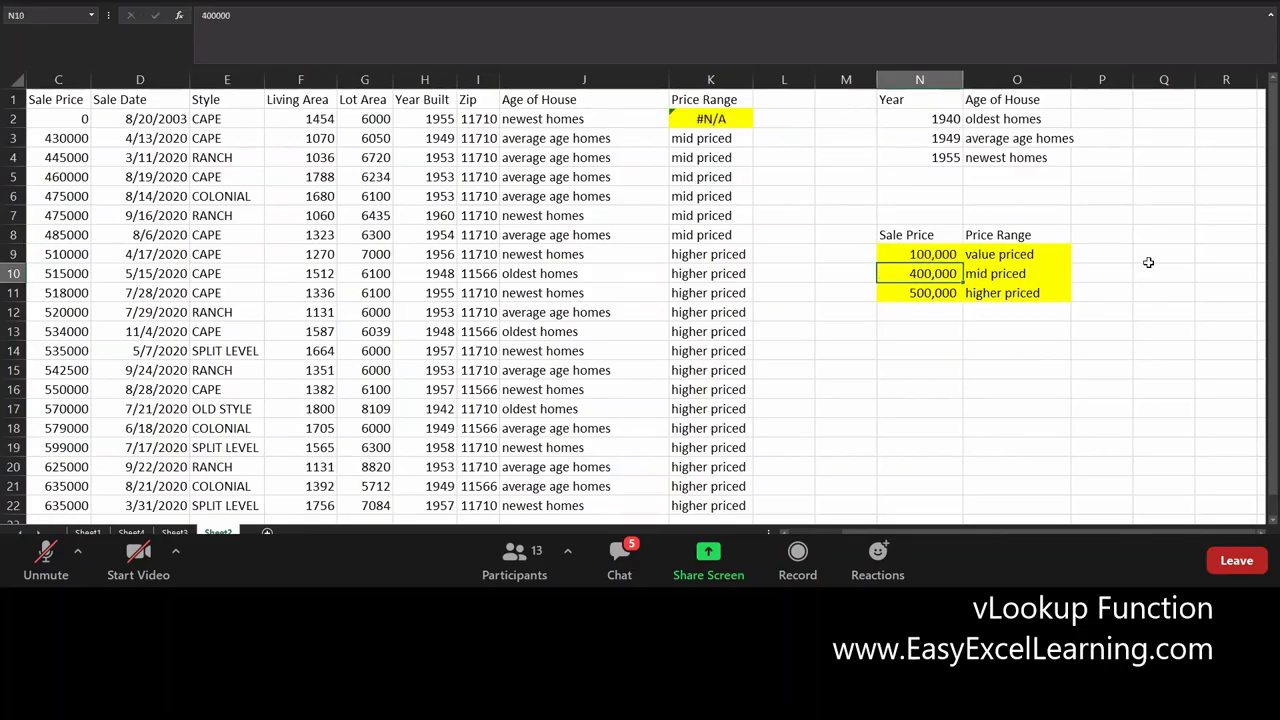
Reset N9 to 0, then start retyping the threshold as 30000
click(950, 256)
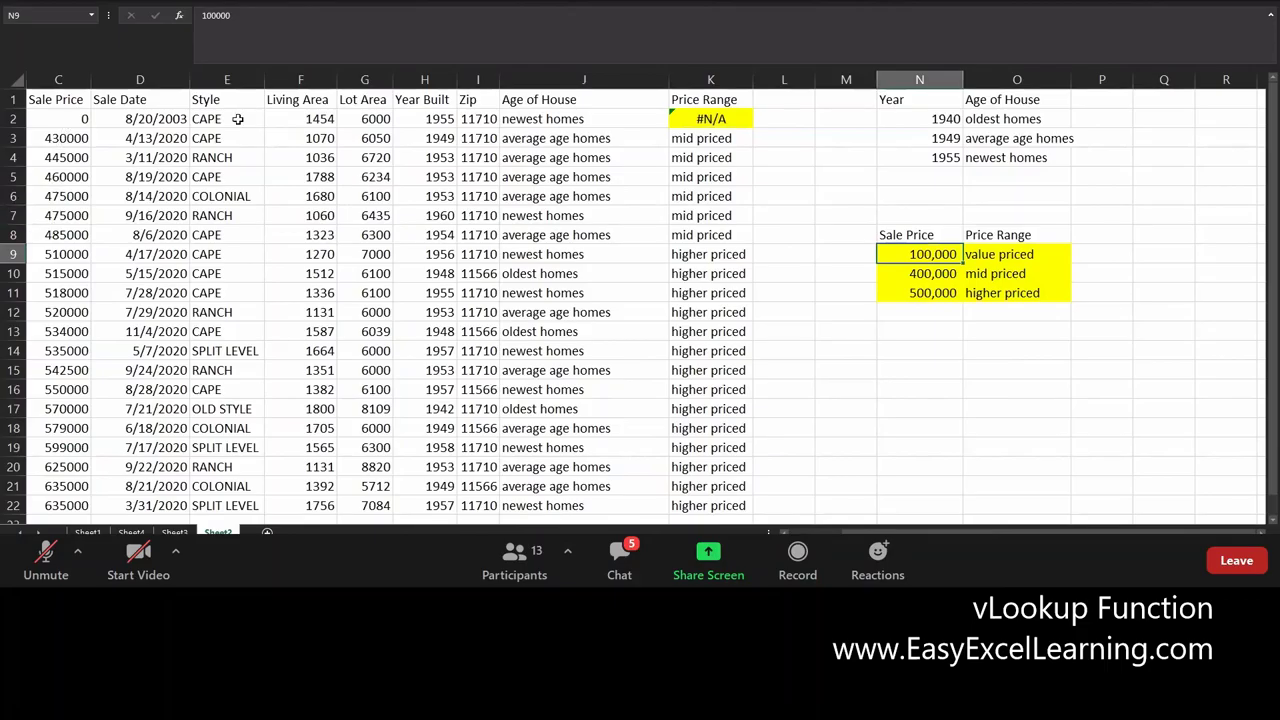
text(0)
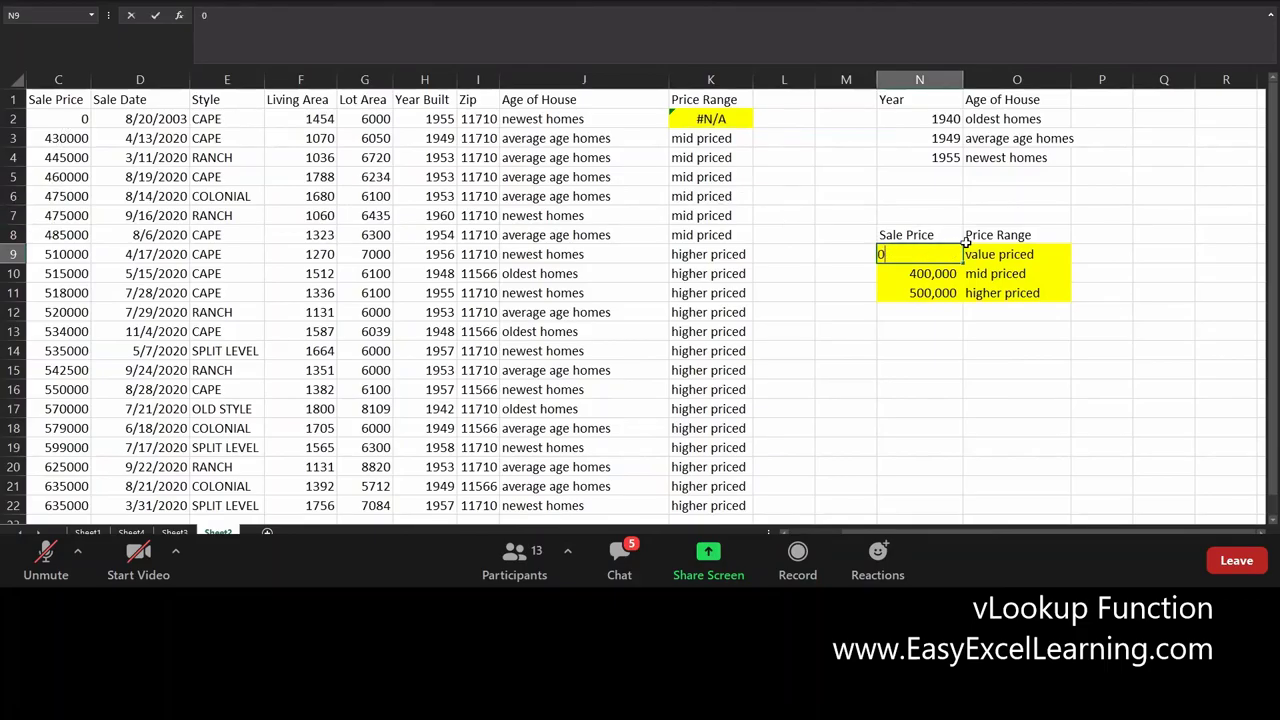
key(Return)
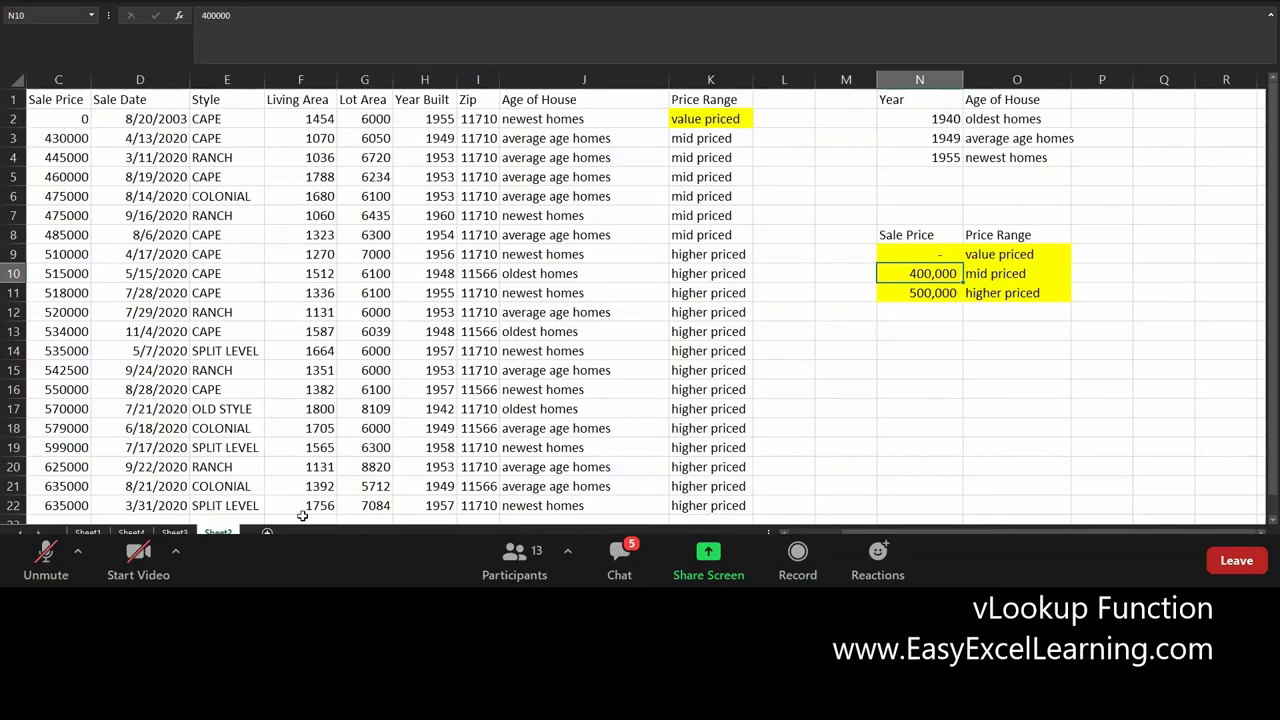
drag(890, 531, 946, 531)
click(905, 254)
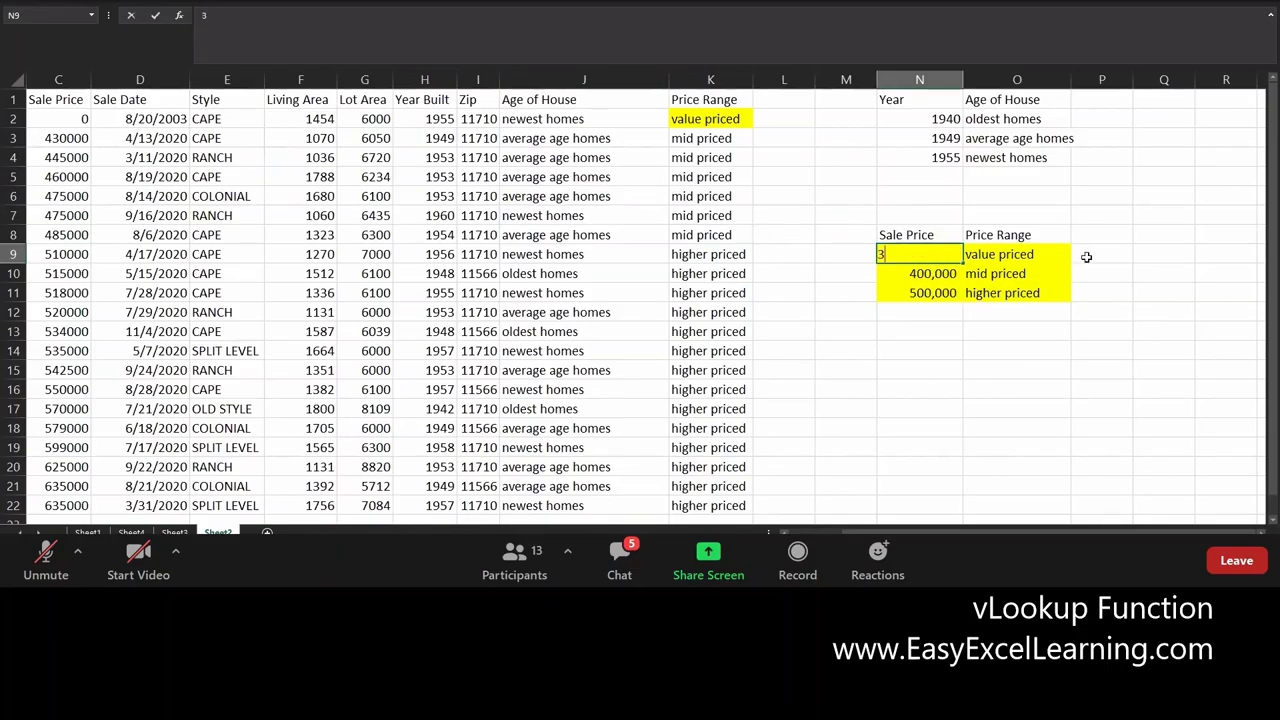
text(0000)
key(ctrl+Return)
key(F2)
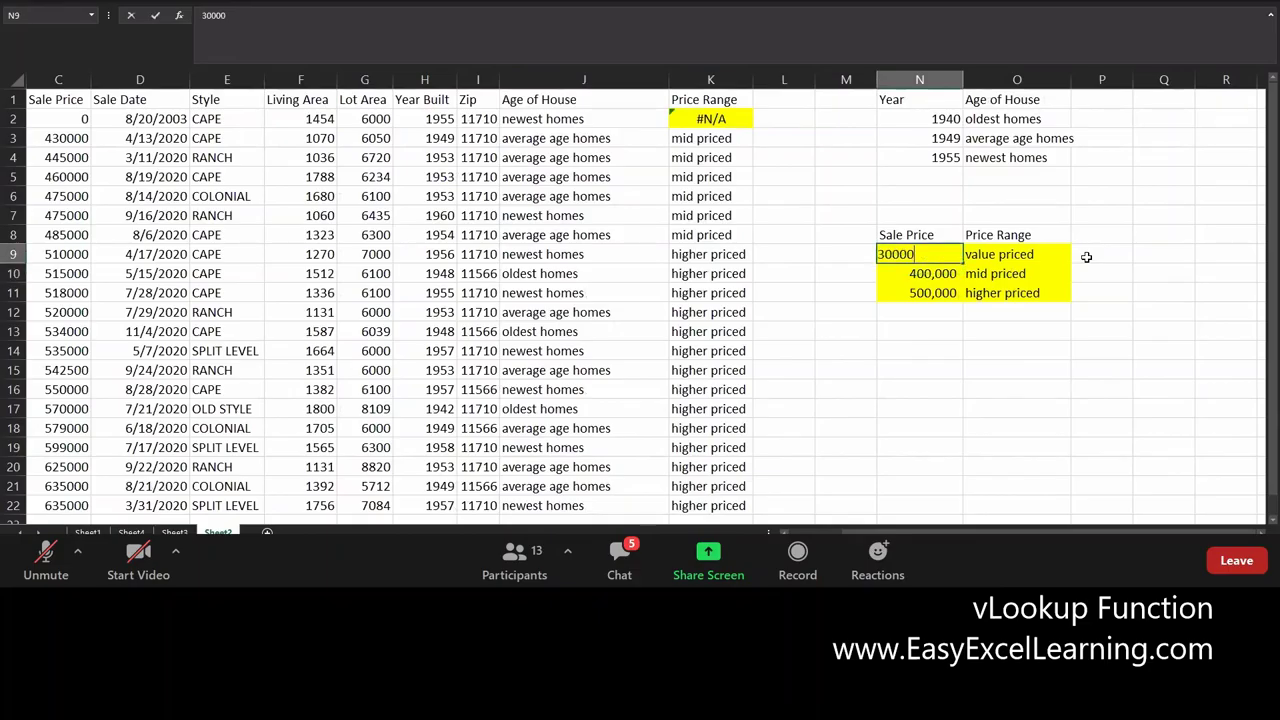
key(ctrl+Return)
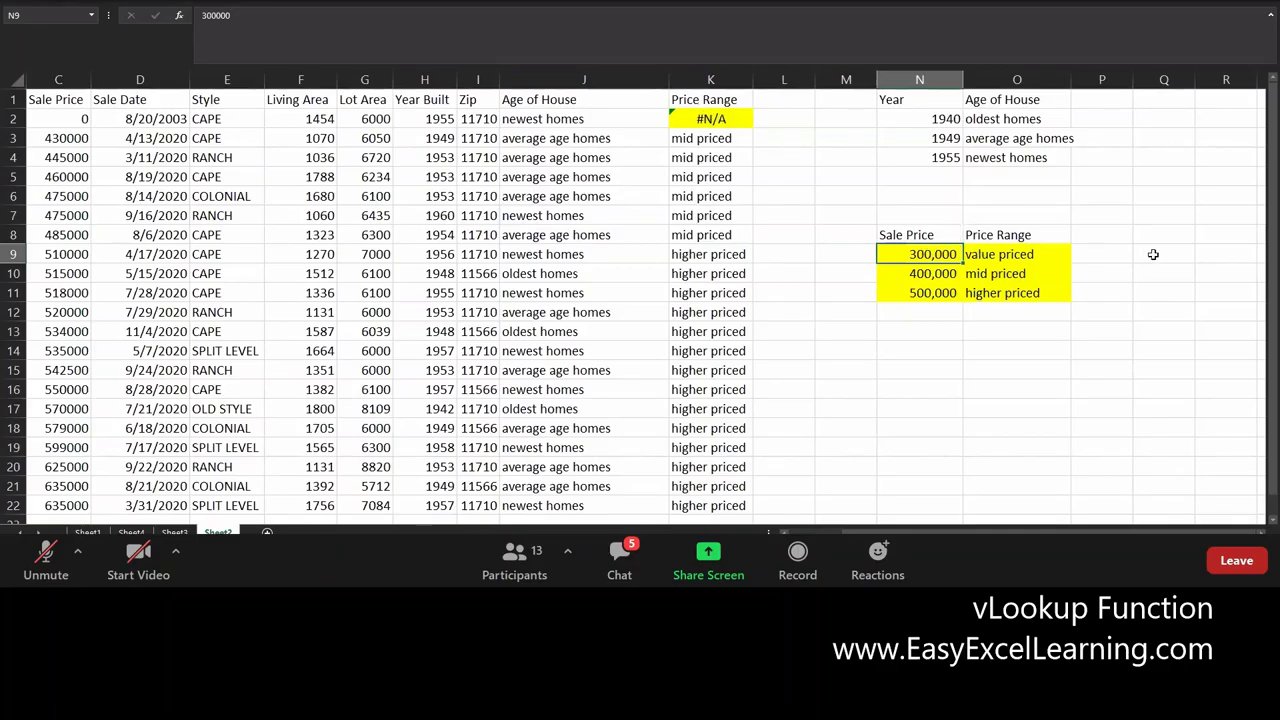
text(0)
key(Return)
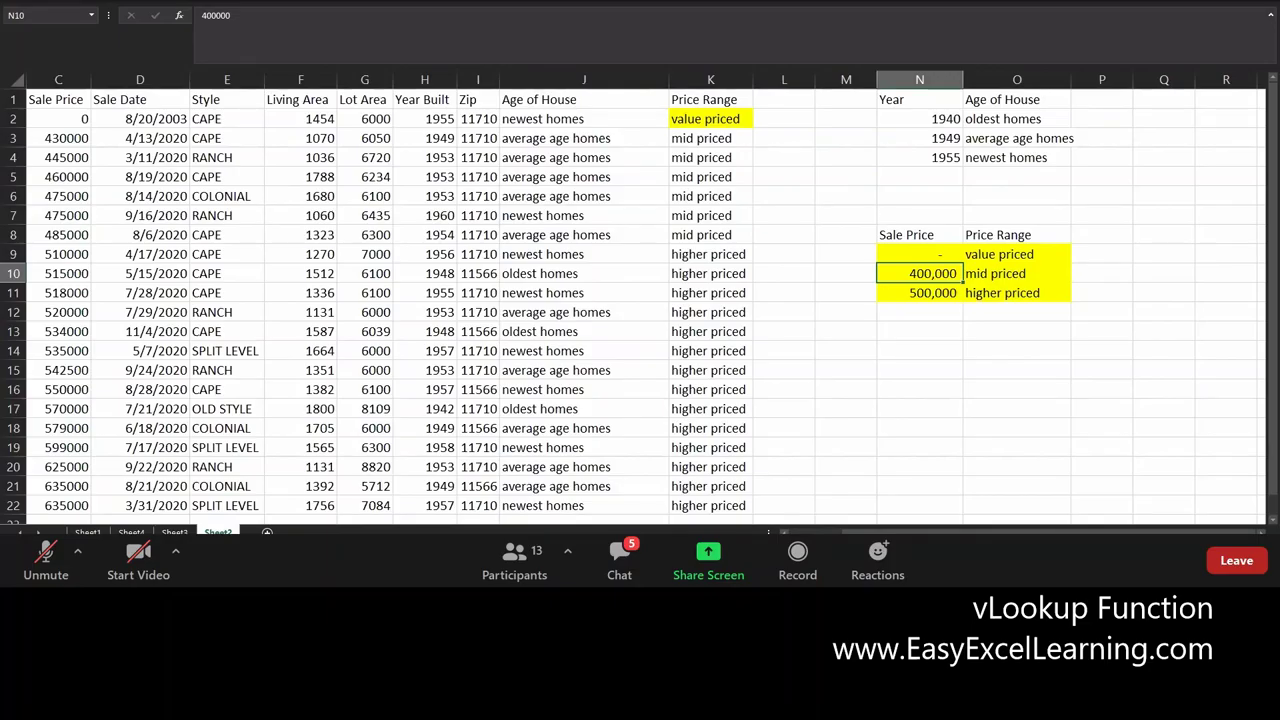
key(BackSpace)
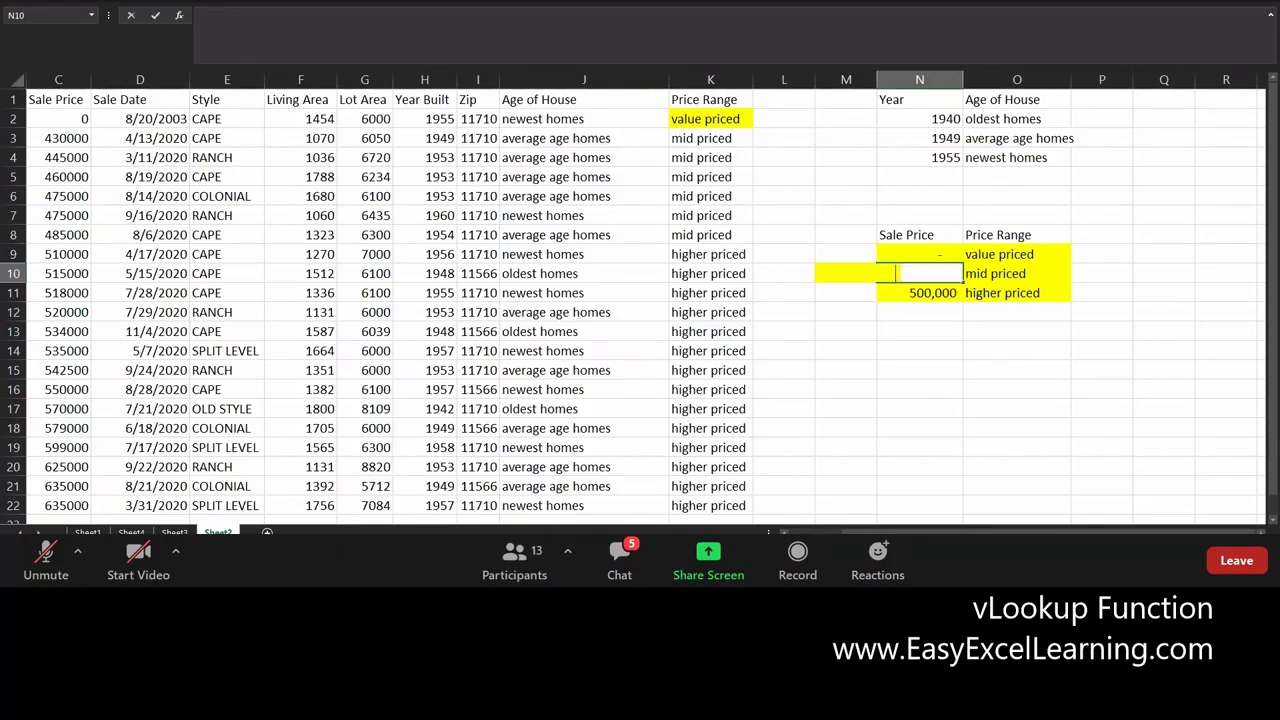
key(Escape)
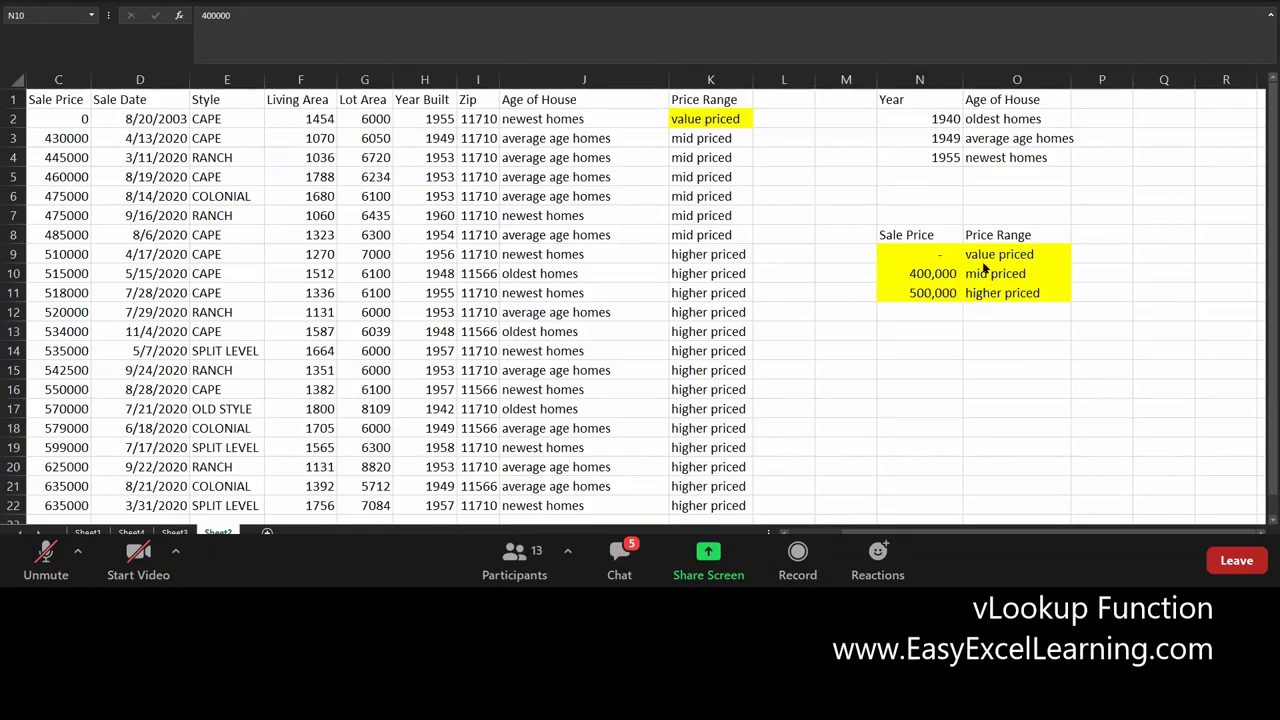
click(931, 255)
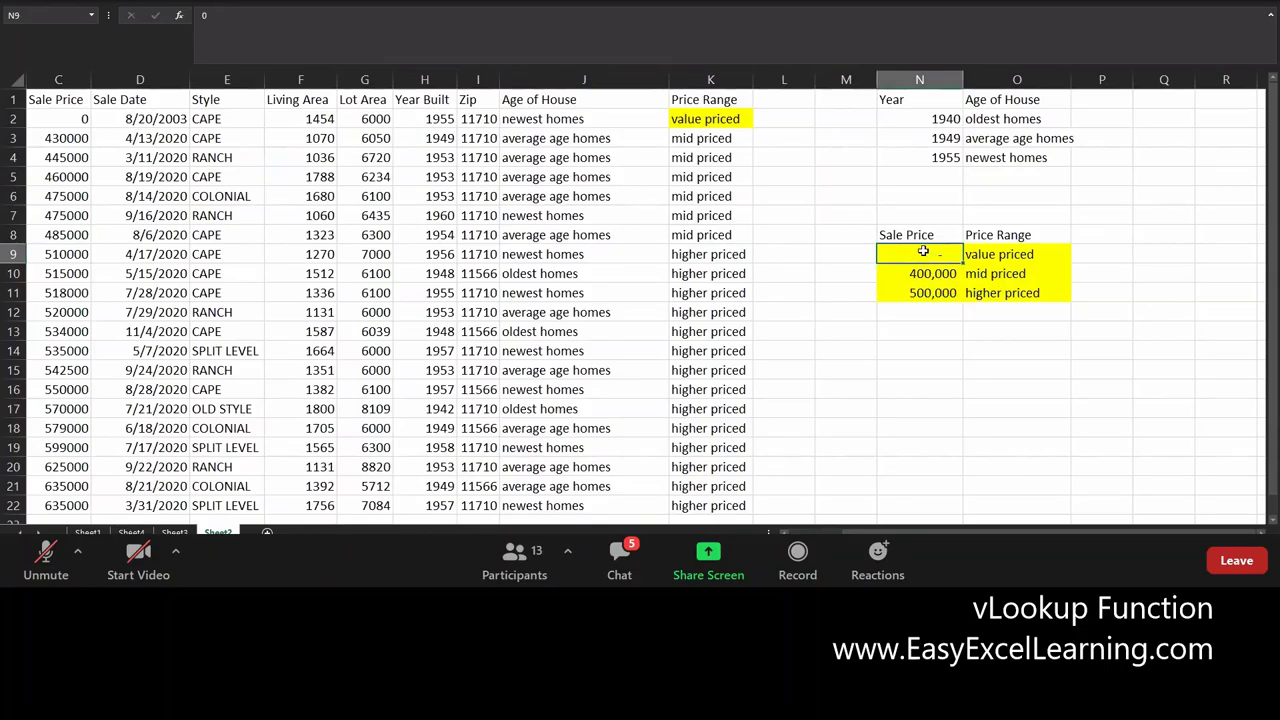
key(BackSpace)
text(0)
key(ctrl+Return)
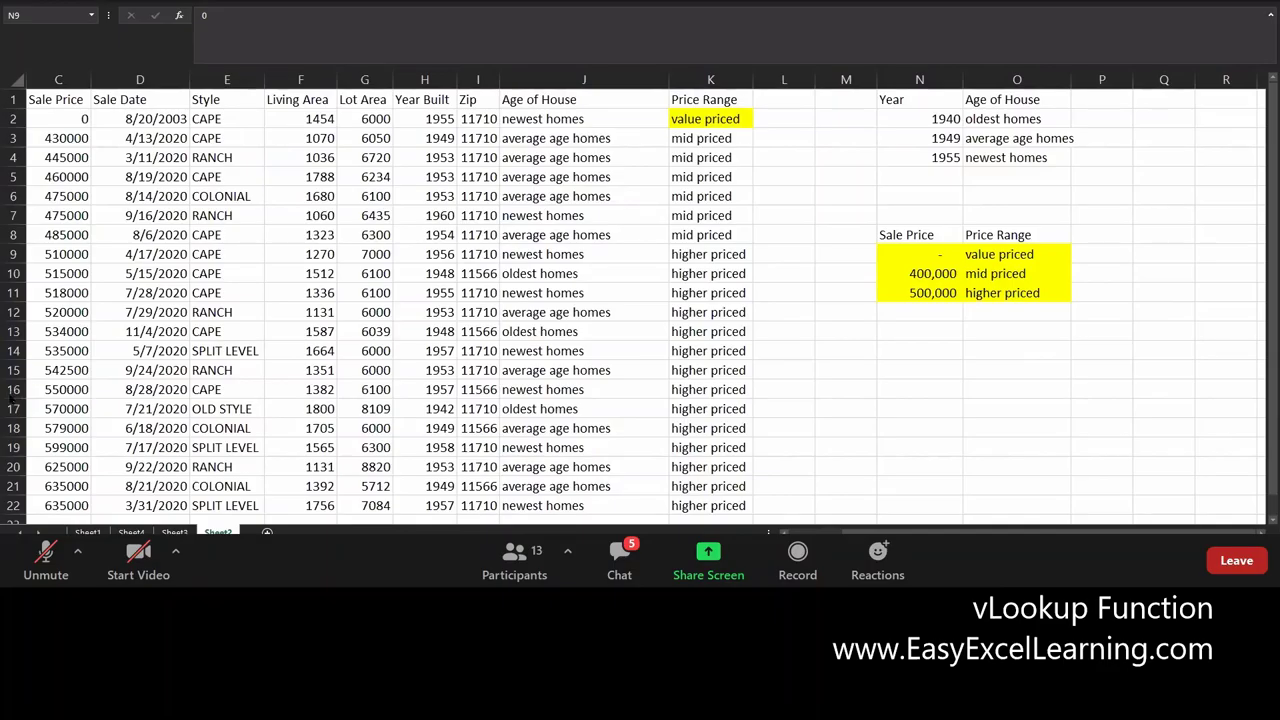
Sort the house sales by Sale Price from largest to smallest
click(63, 394)
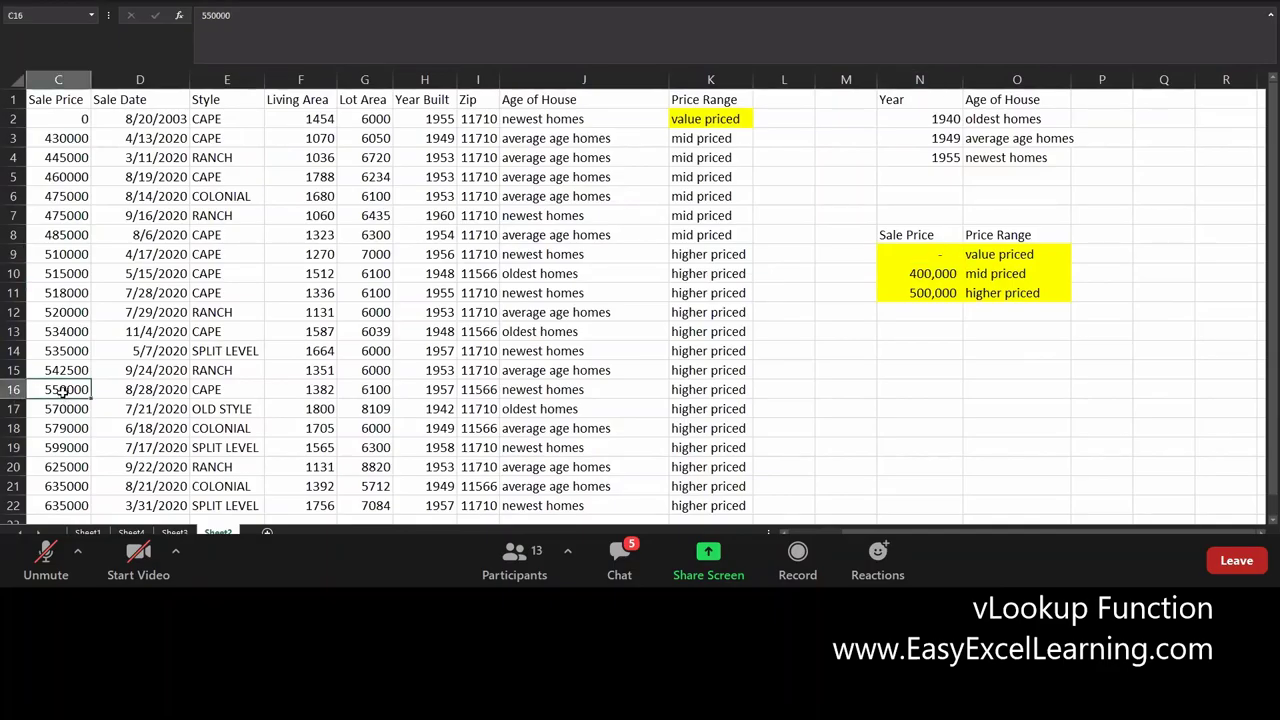
right_click(62, 391)
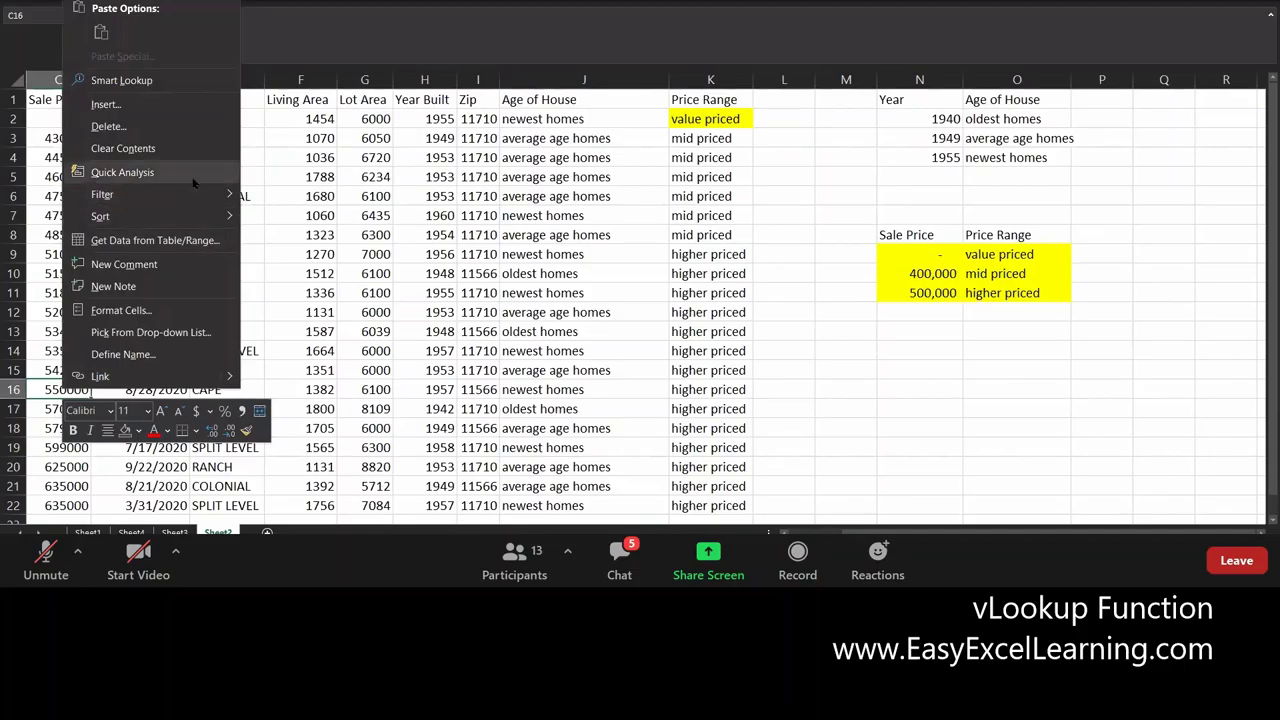
mouse_move(180, 216)
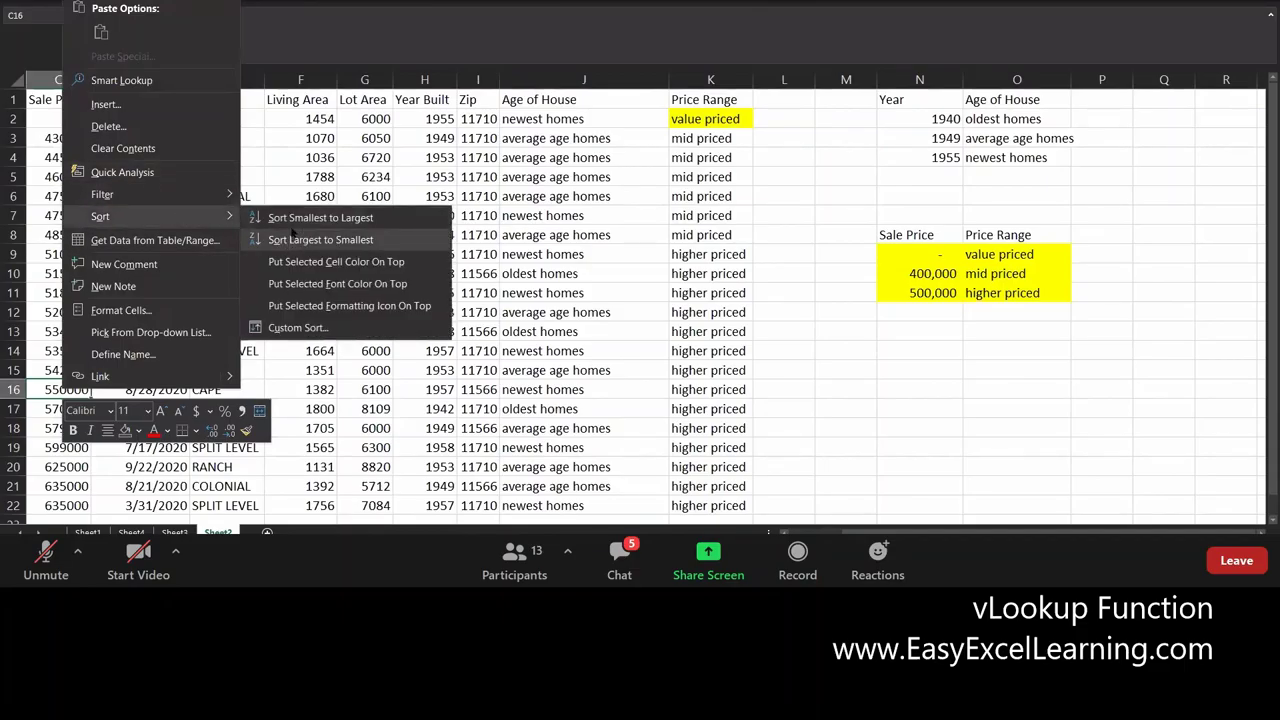
key(Escape)
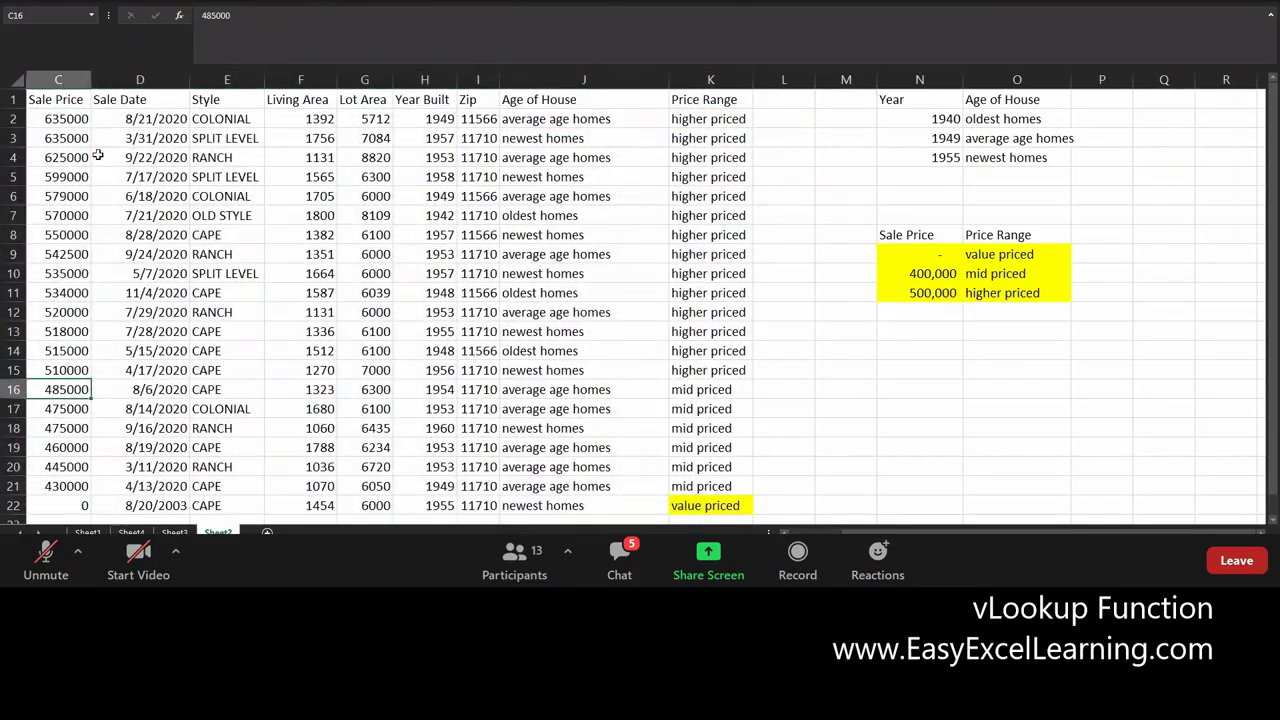
Show the Price Range lookup formula in K2 for the top 635000 sale
click(60, 118)
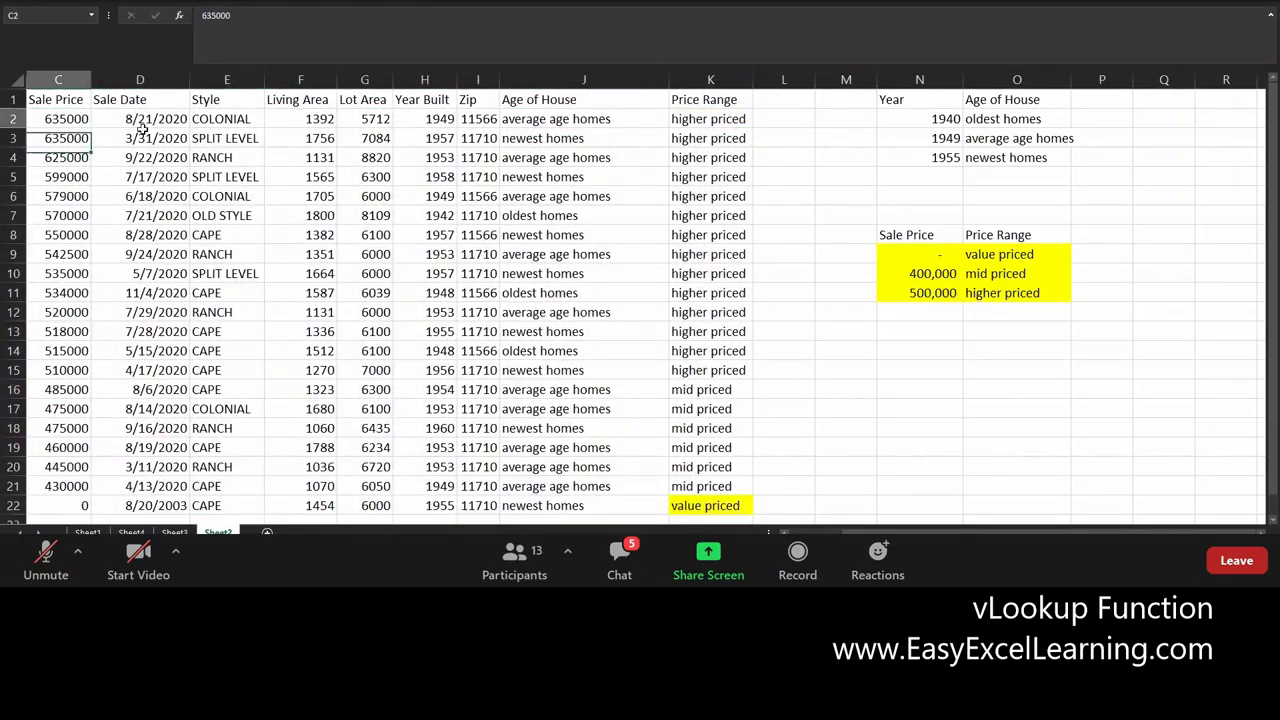
click(712, 119)
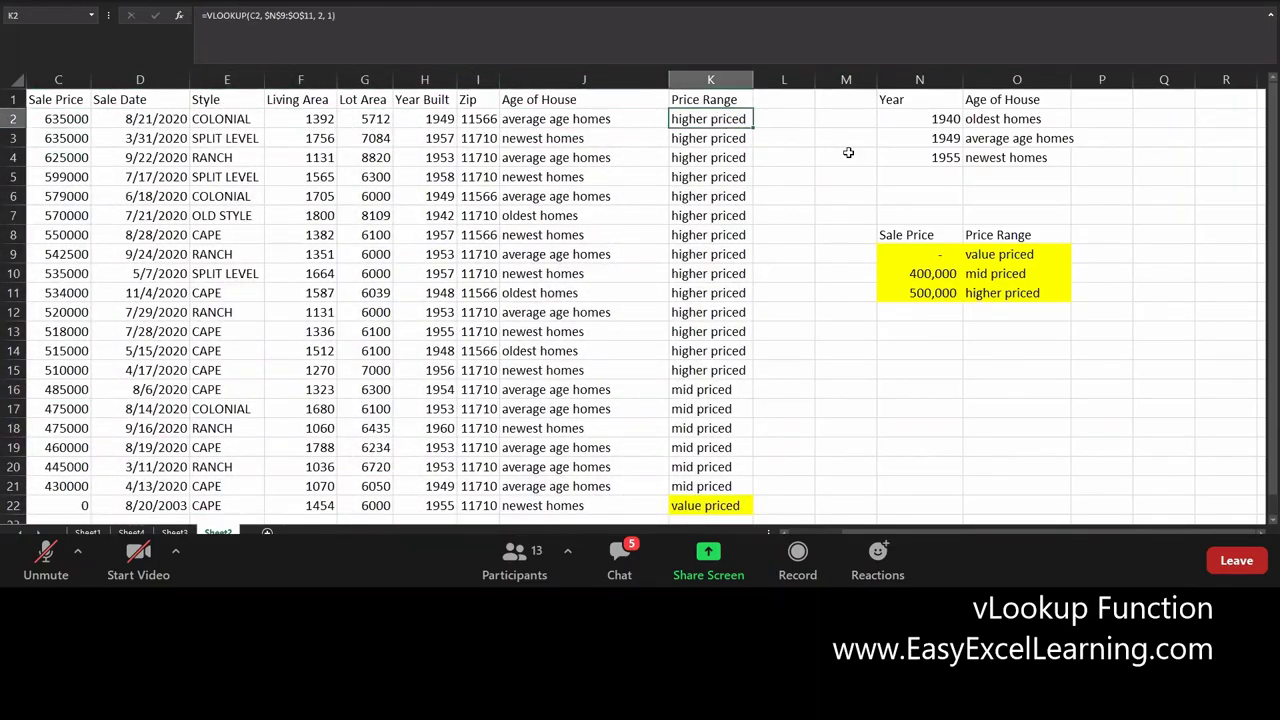
key(F2)
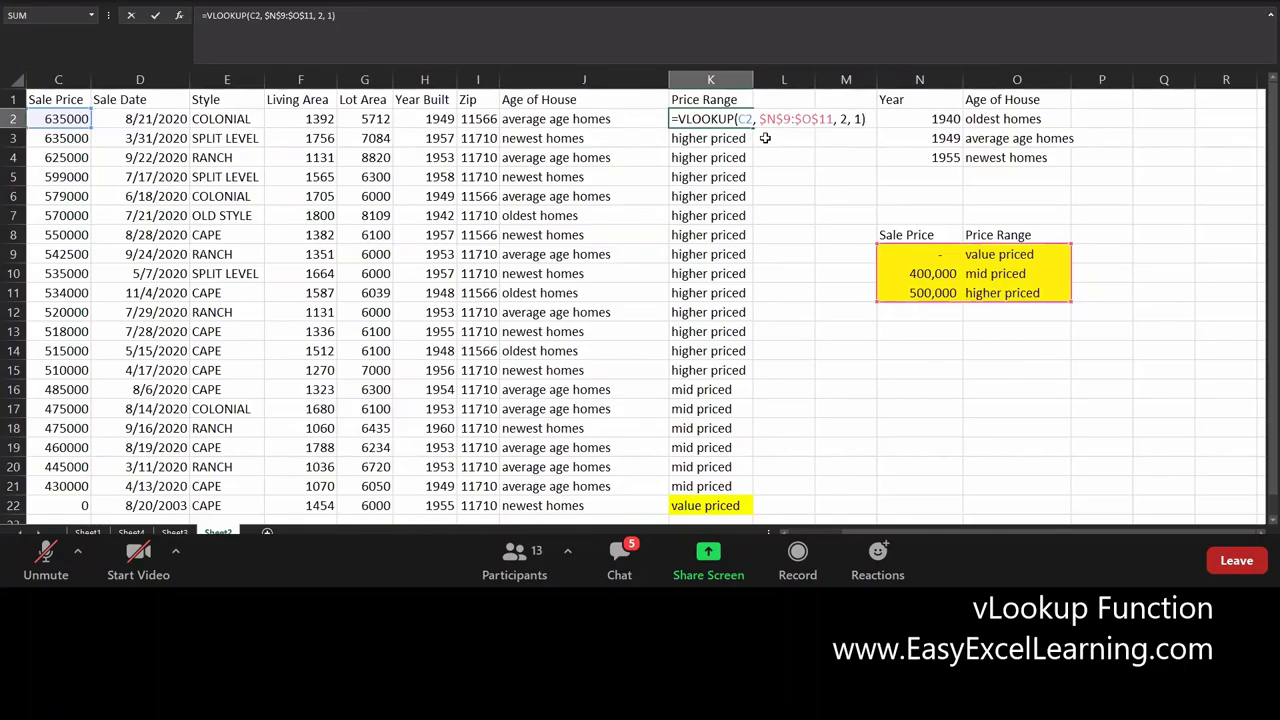
click(712, 119)
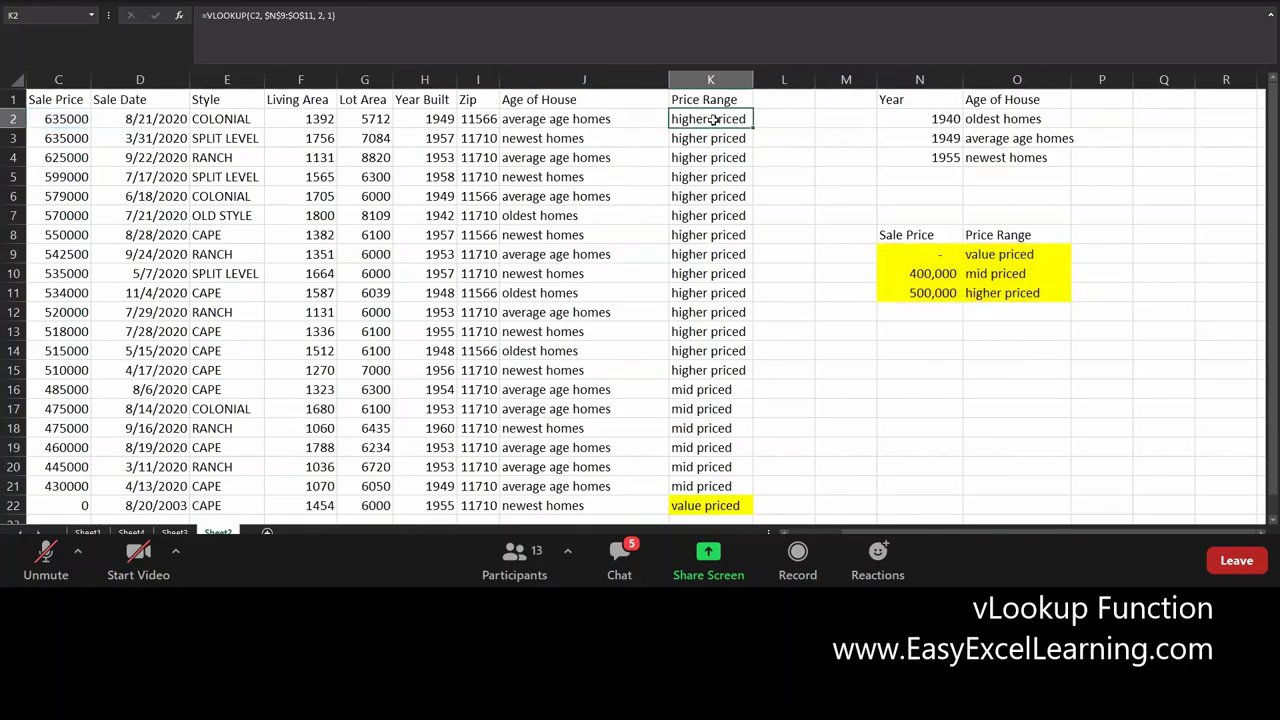
drag(712, 119, 707, 503)
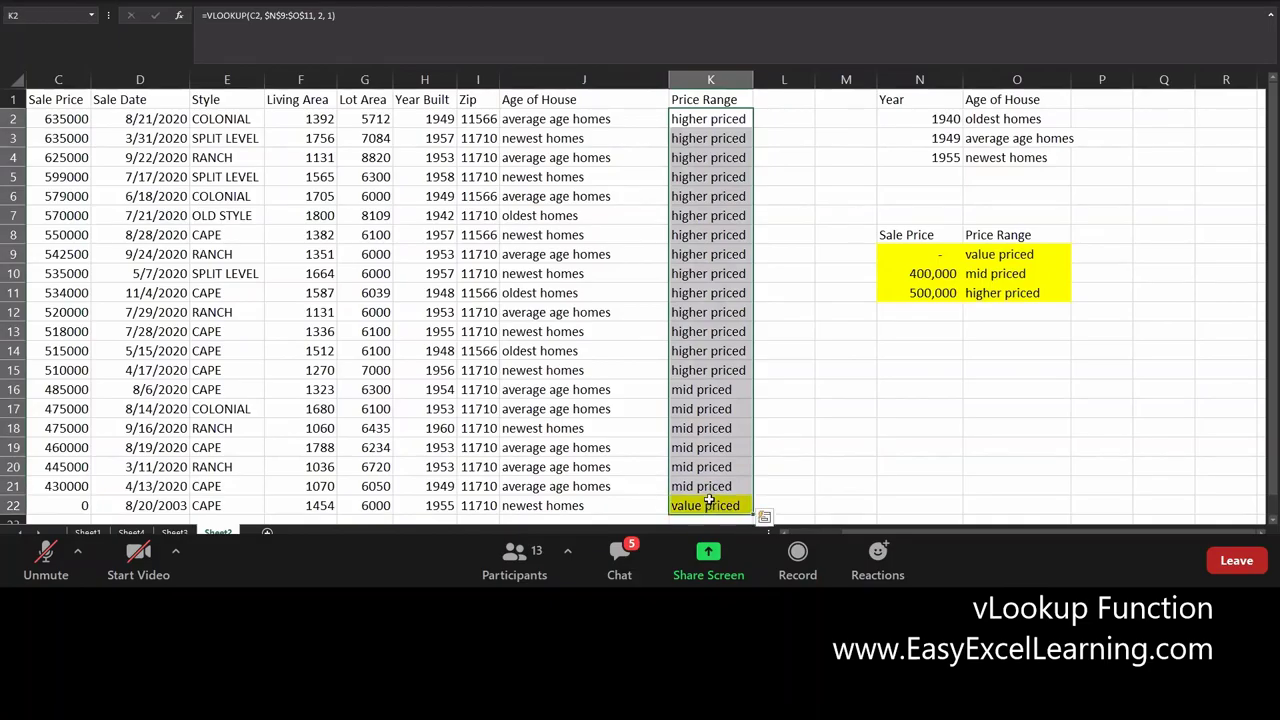
key(Delete)
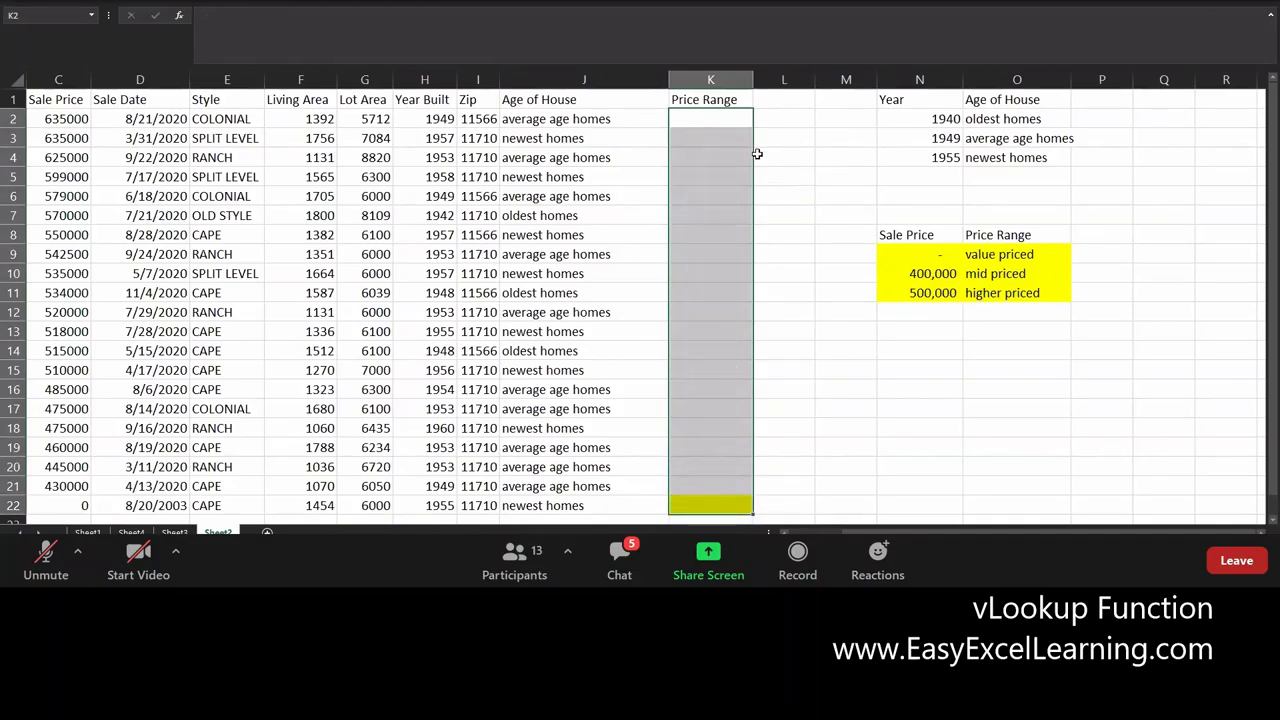
key(ctrl+z)
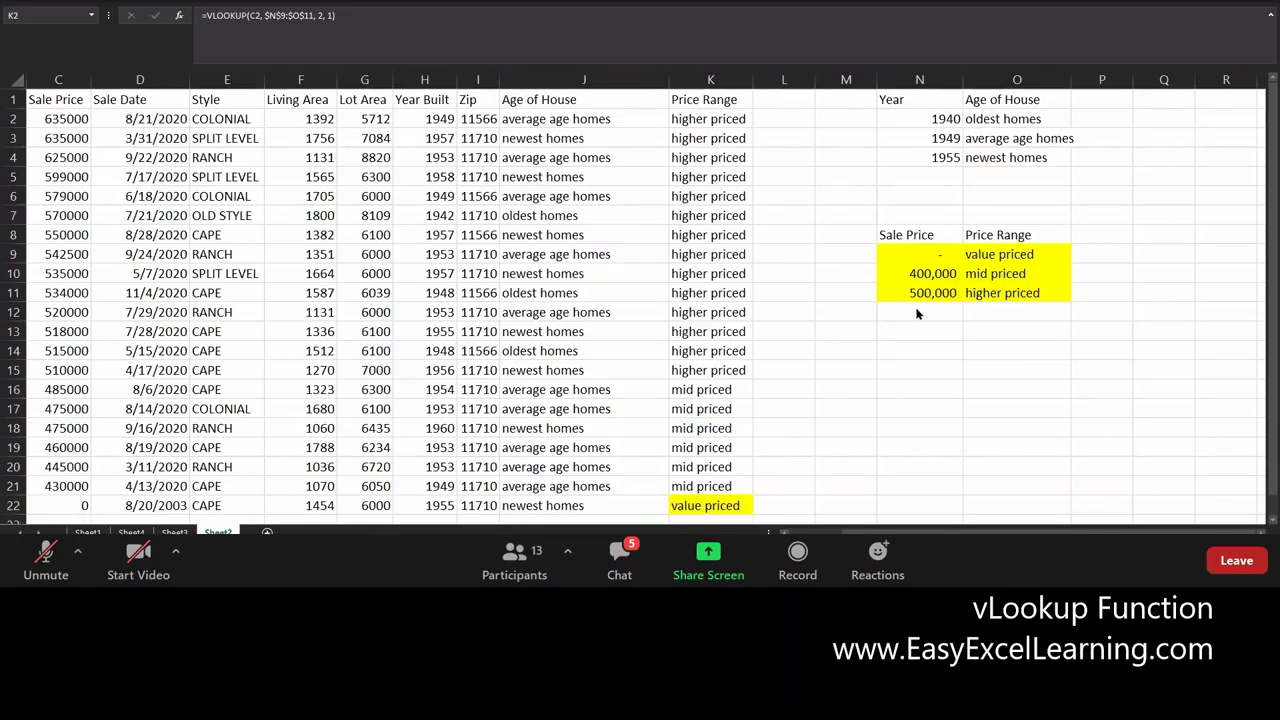
key(ctrl+shift+Down)
click(926, 254)
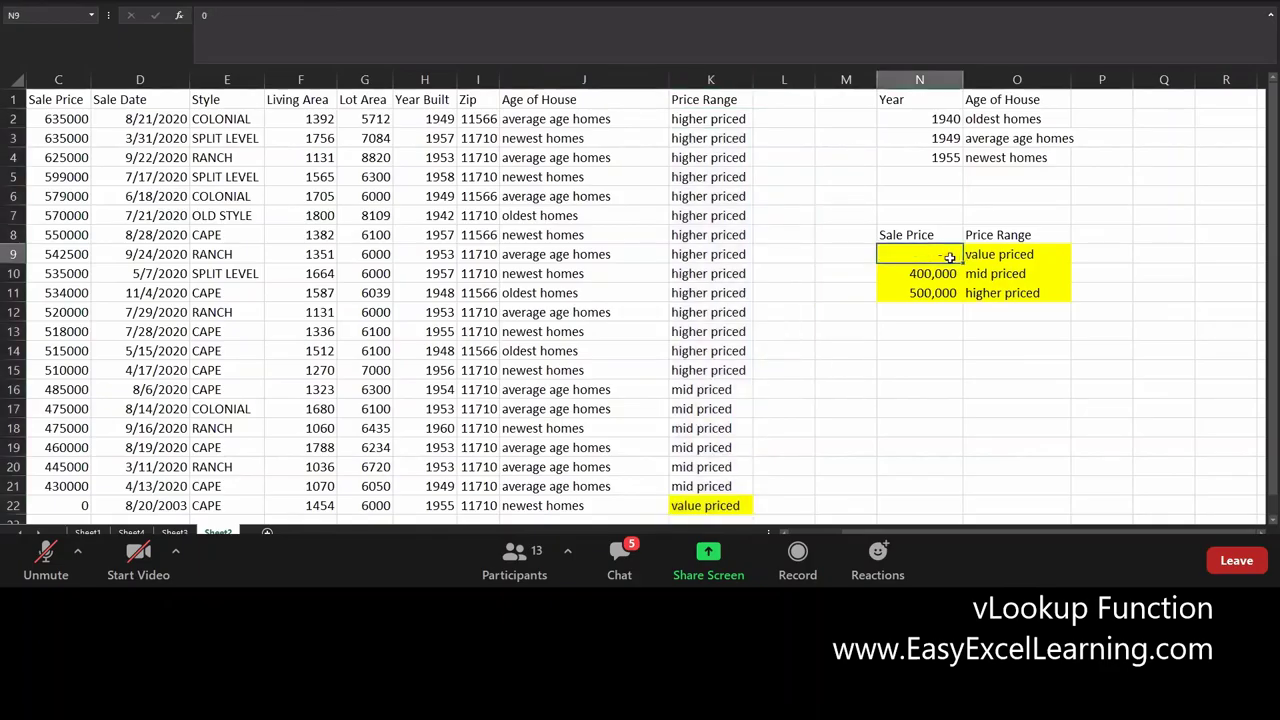
text(300000)
key(Return)
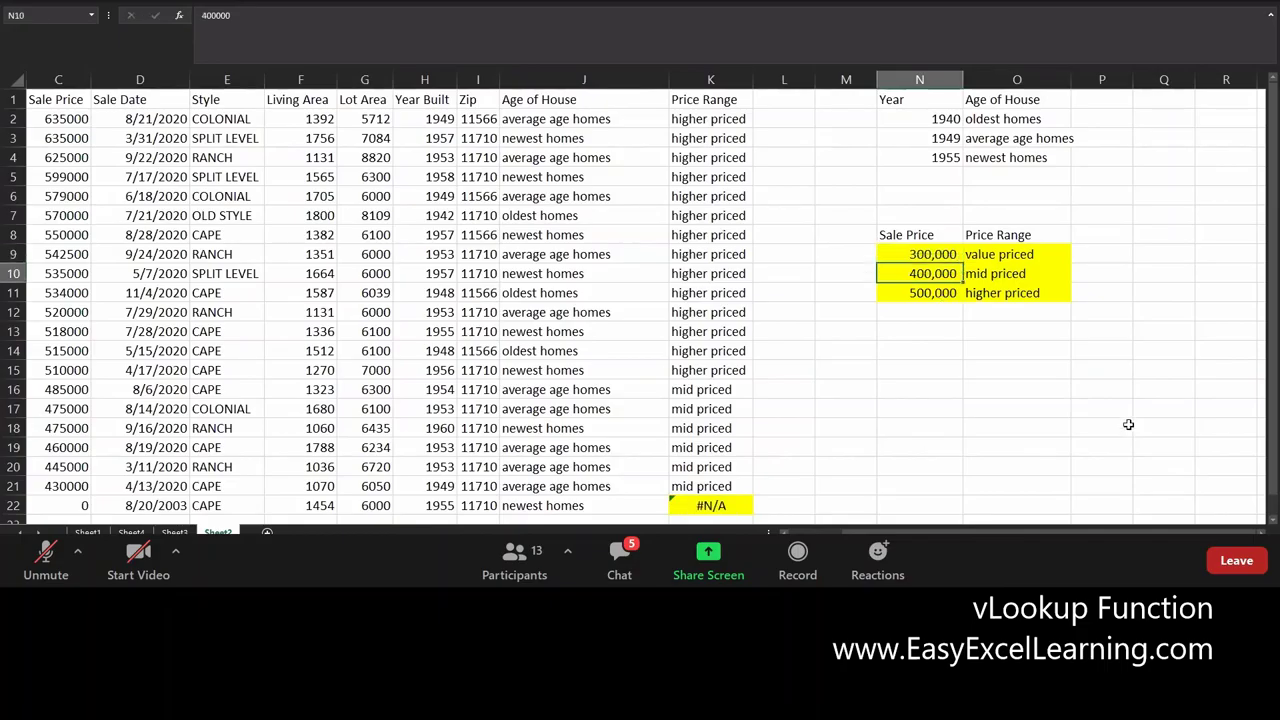
key(Up)
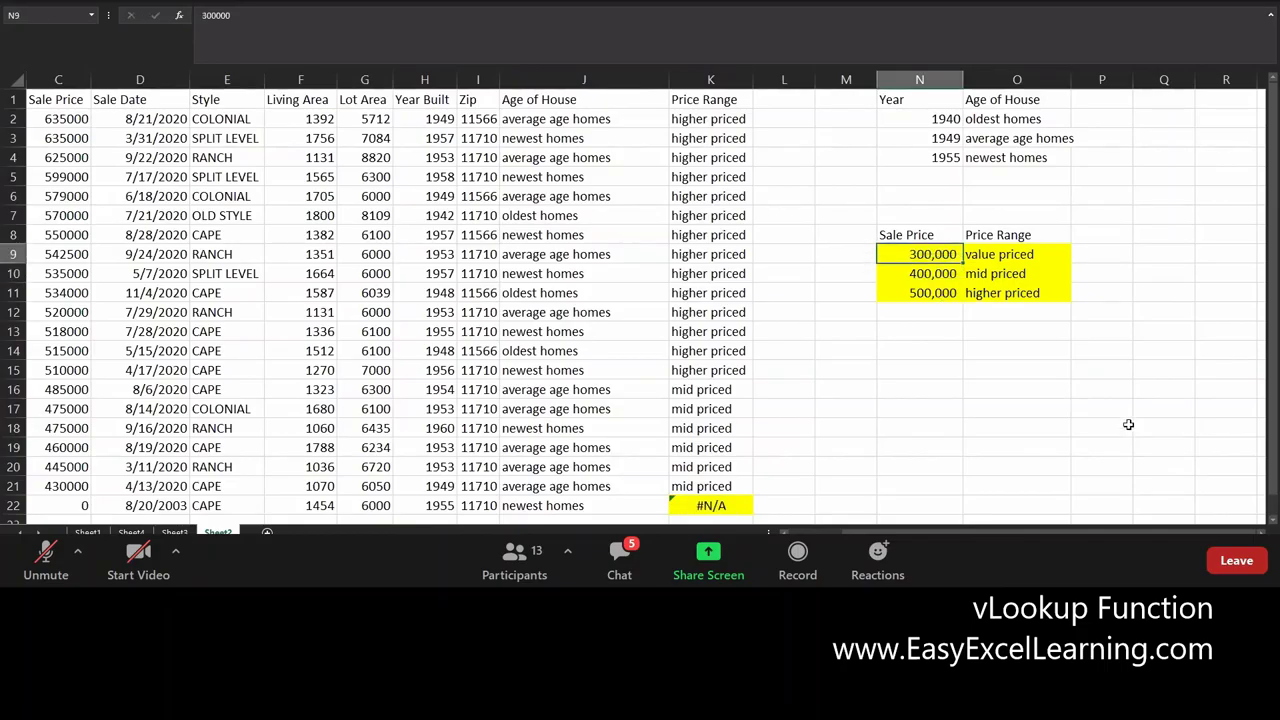
text(0)
key(Return)
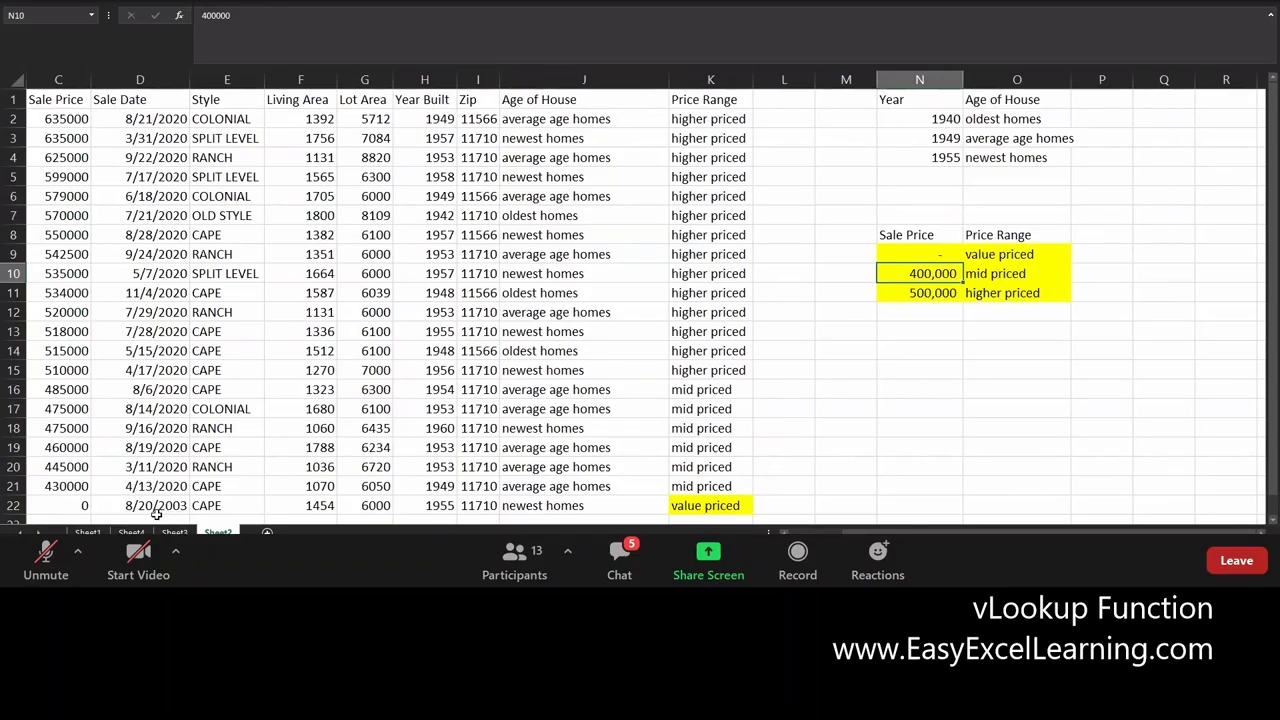
Edit K22's =VLOOKUP(C22, $N$9:$O$11, 2, 1) formula and highlight the $N$9:$O$11 table range
double_click(687, 506)
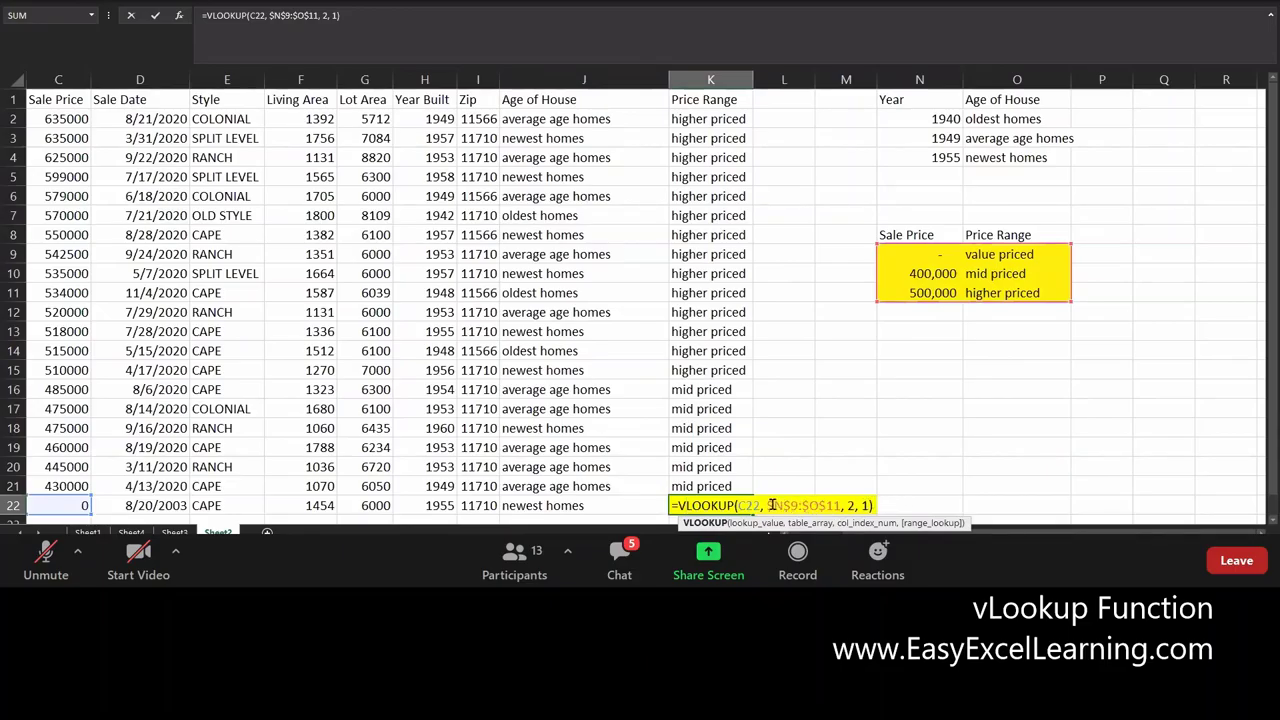
drag(767, 505, 847, 506)
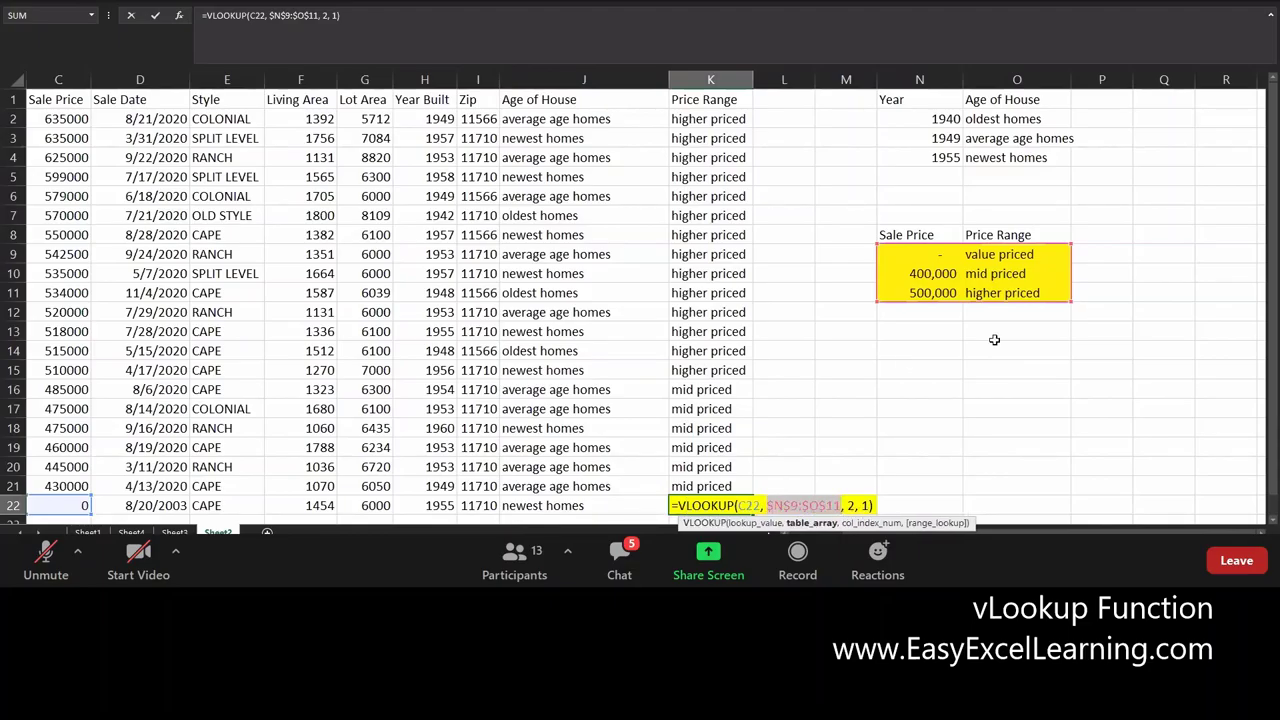
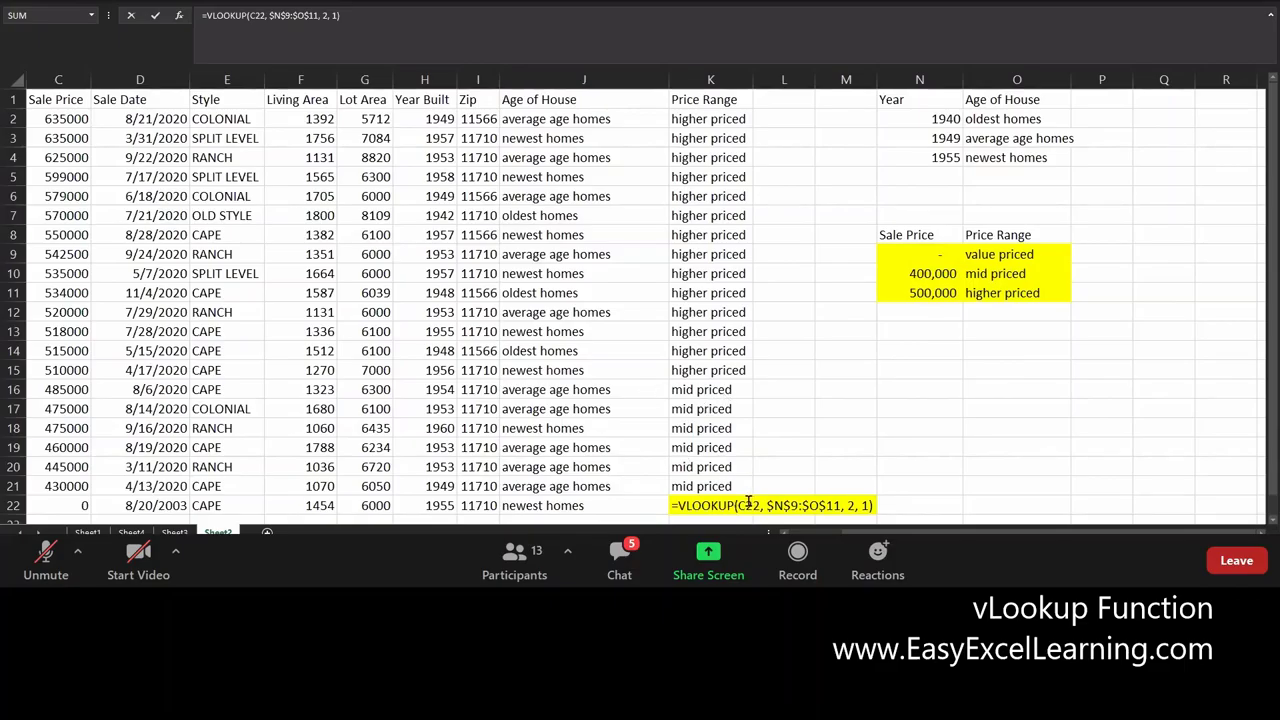
Commit K22's price lookup and point out the Living Area and Lot Area headings
key(Return)
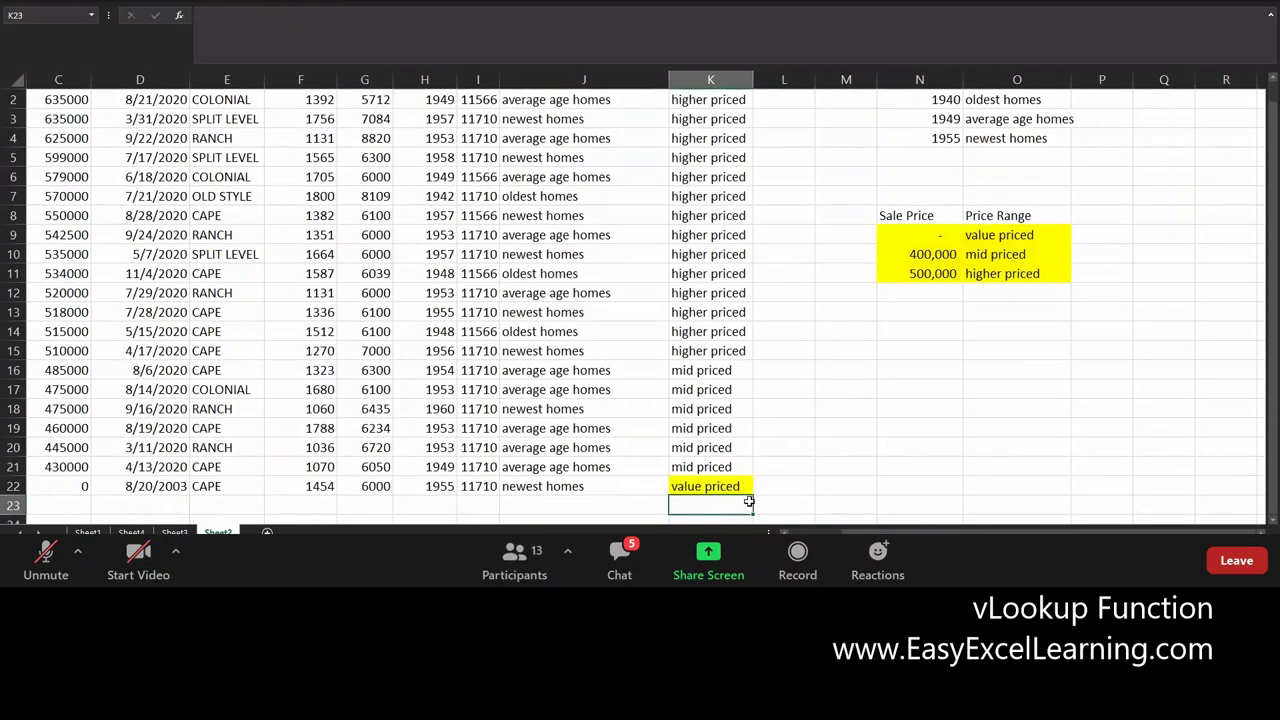
scroll(750, 503, up, 1)
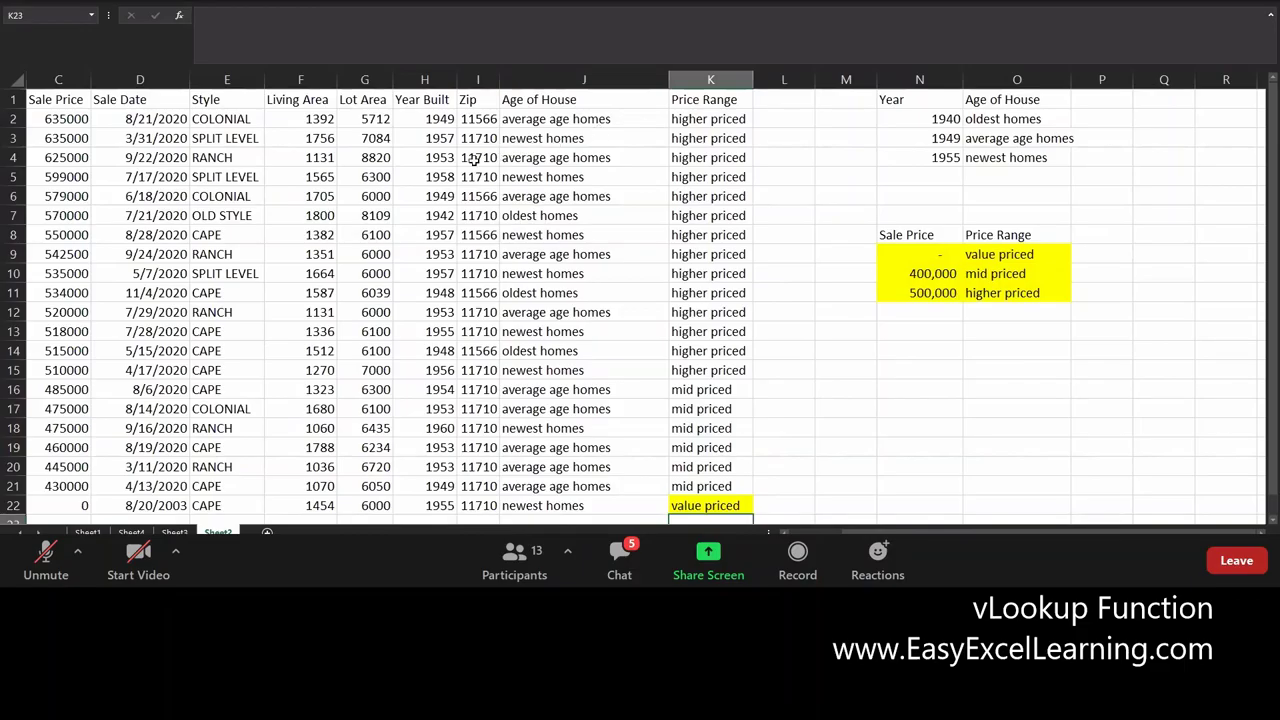
click(297, 99)
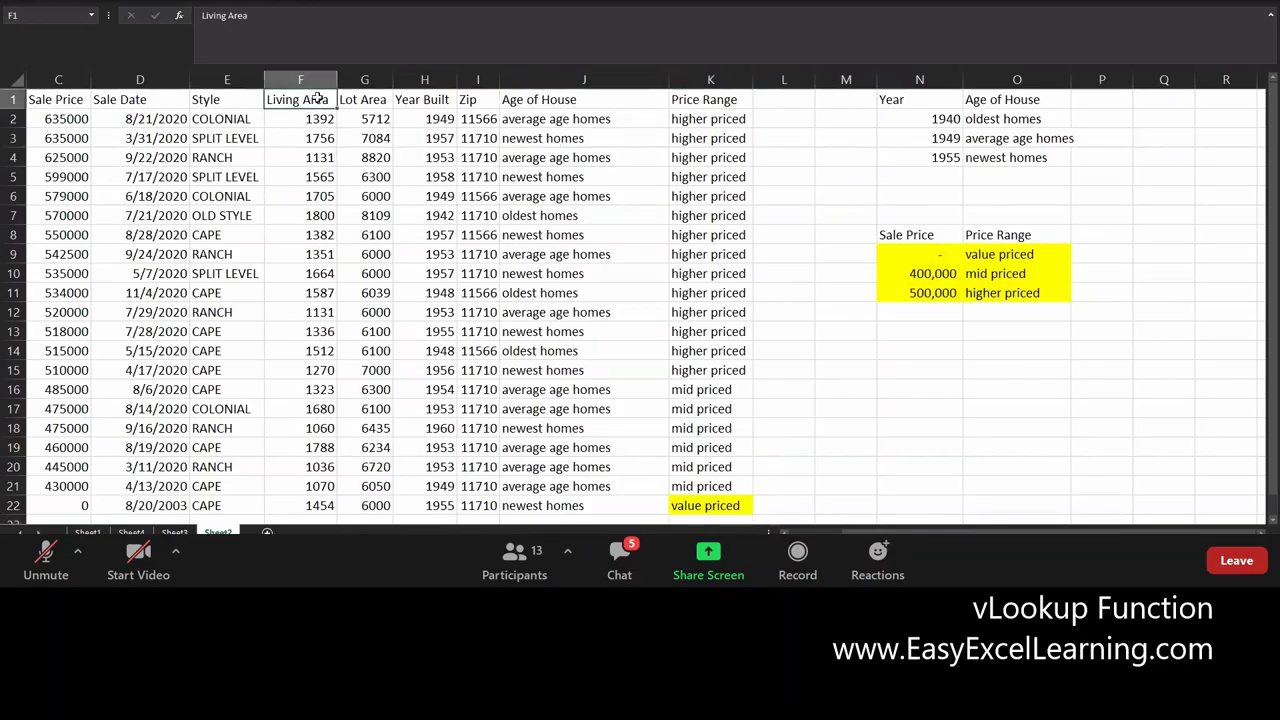
click(368, 100)
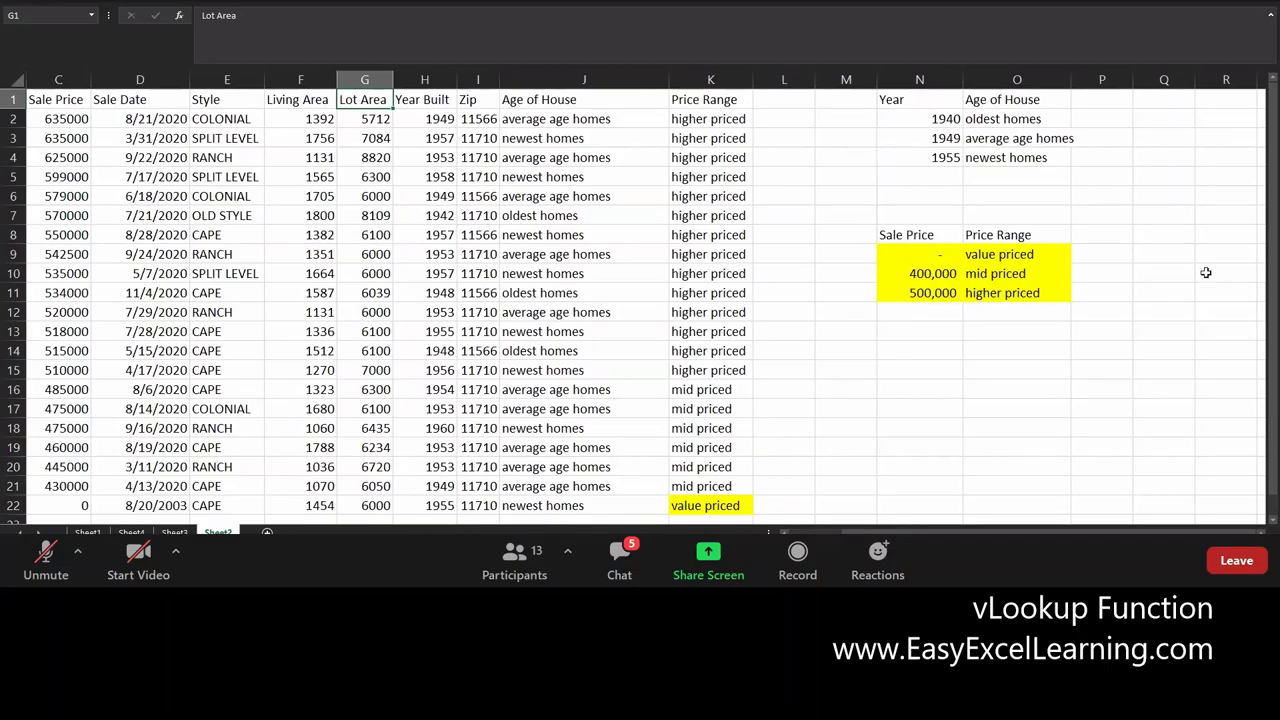
click(900, 365)
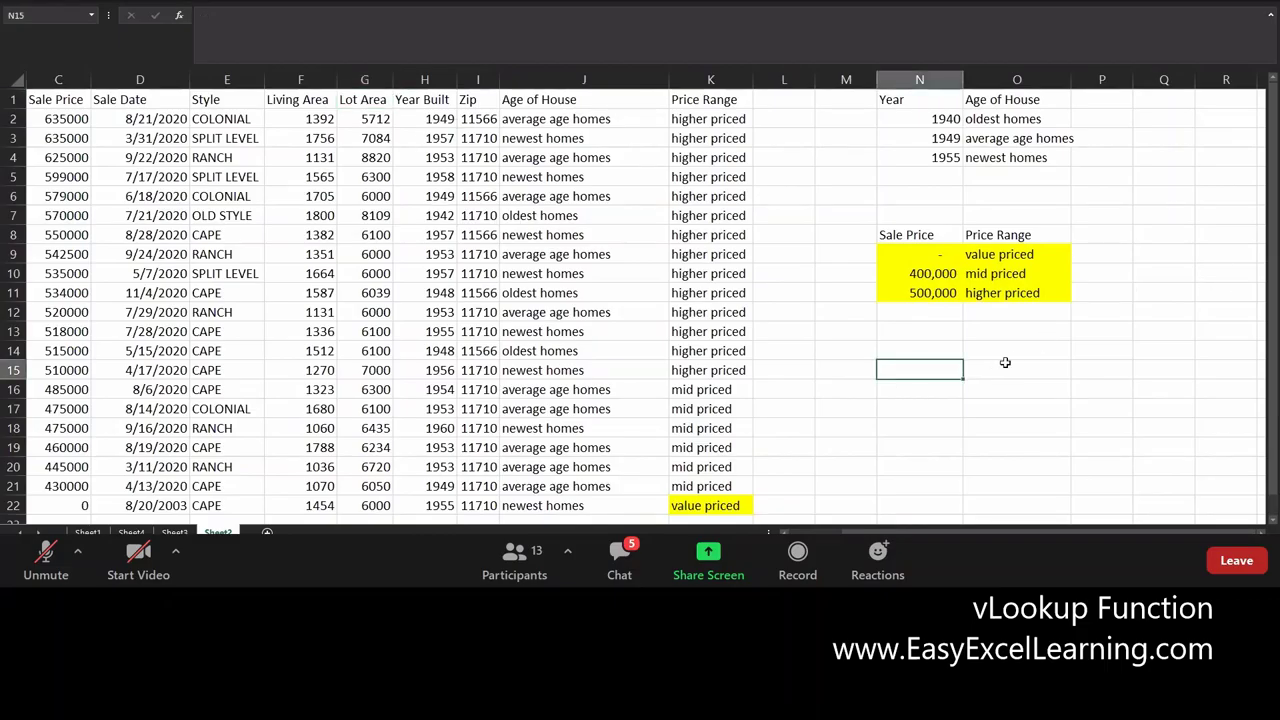
Enter Style and Desired headers in N15:O15 with Colonial marked Yes below
text(Style)
click(1005, 366)
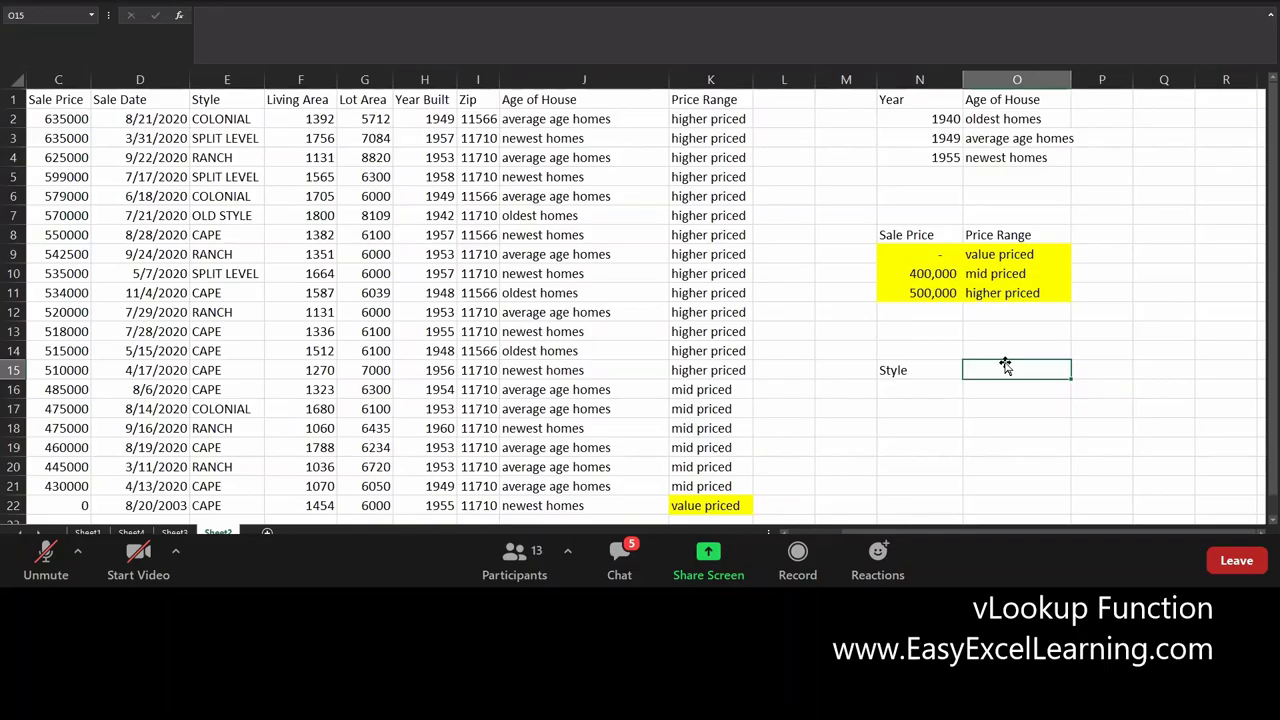
text(Desired)
key(Return)
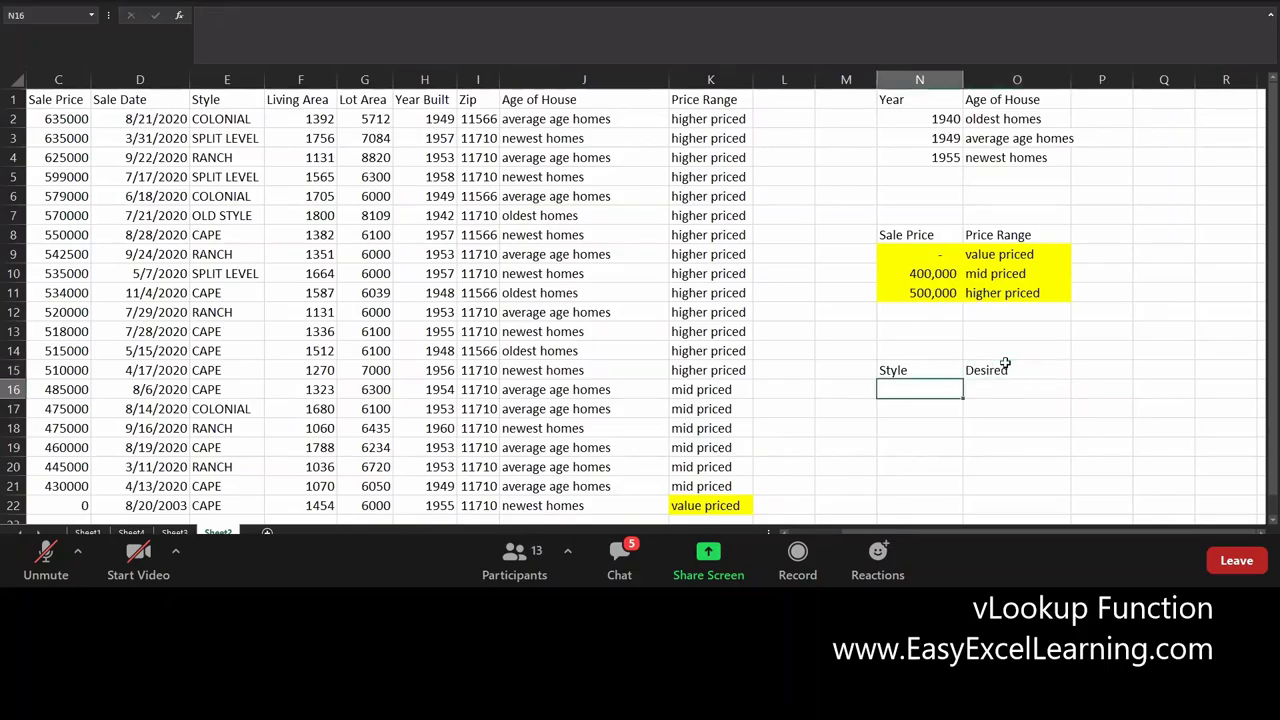
text(Colonial)
key(Tab)
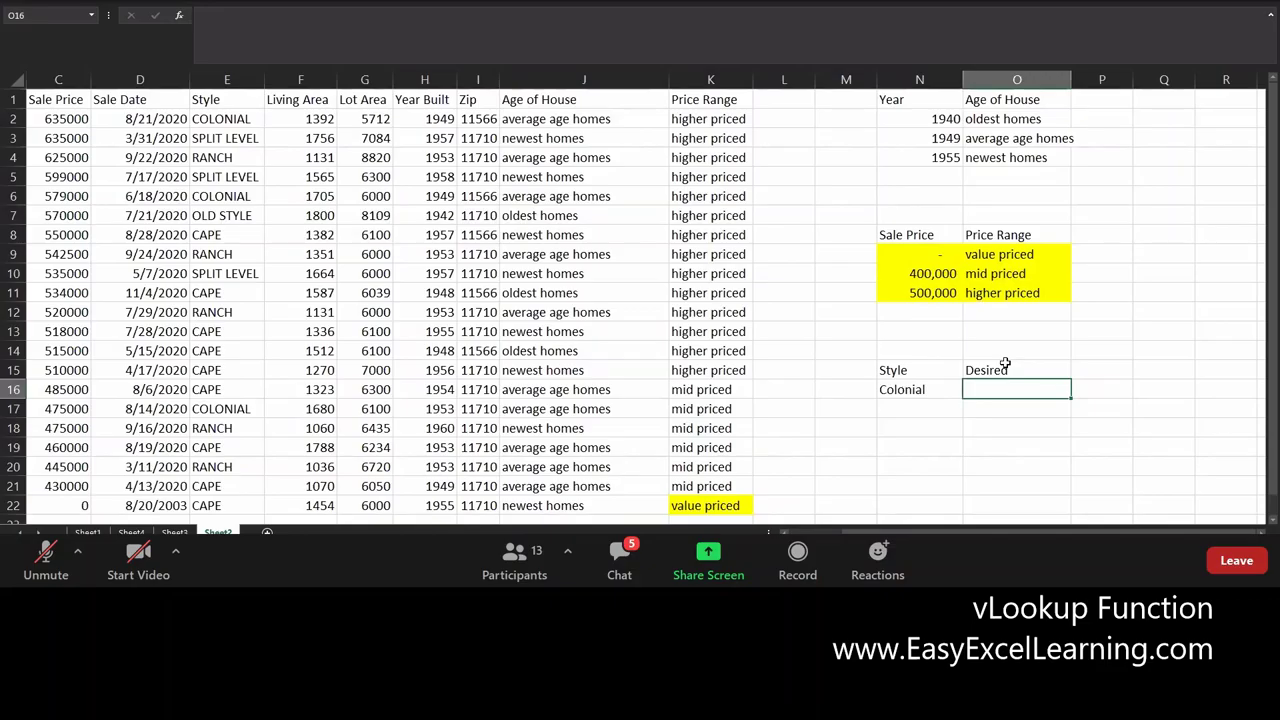
text(Yes)
key(Return)
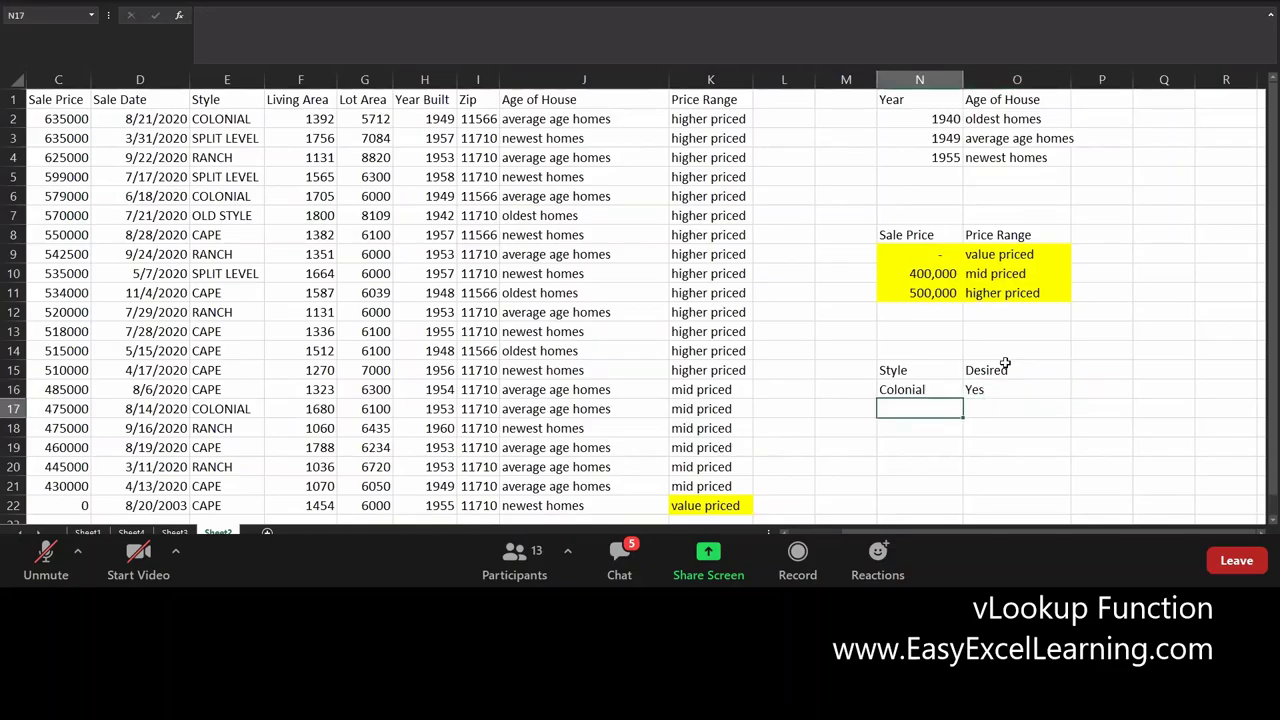
Add Split Level marked No, then list Ranch in N18
text(Split Level)
key(Tab)
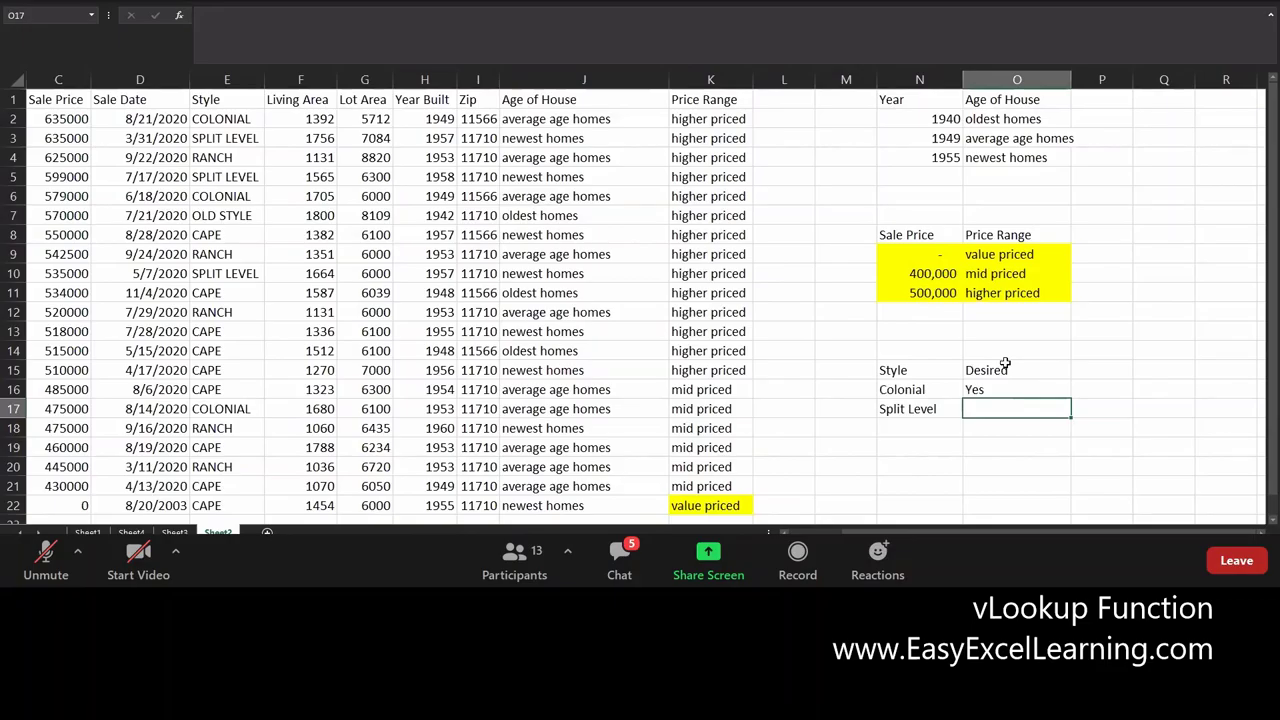
text(No)
key(Return)
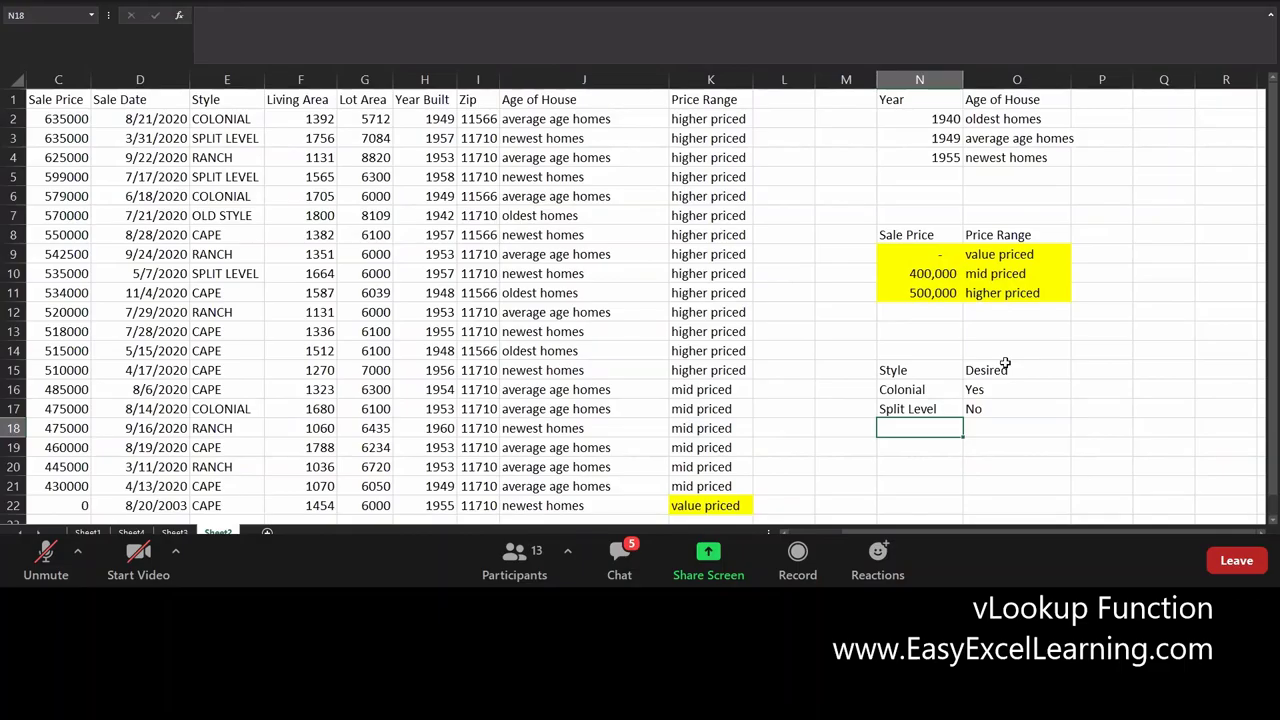
text(Ranch)
key(Tab)
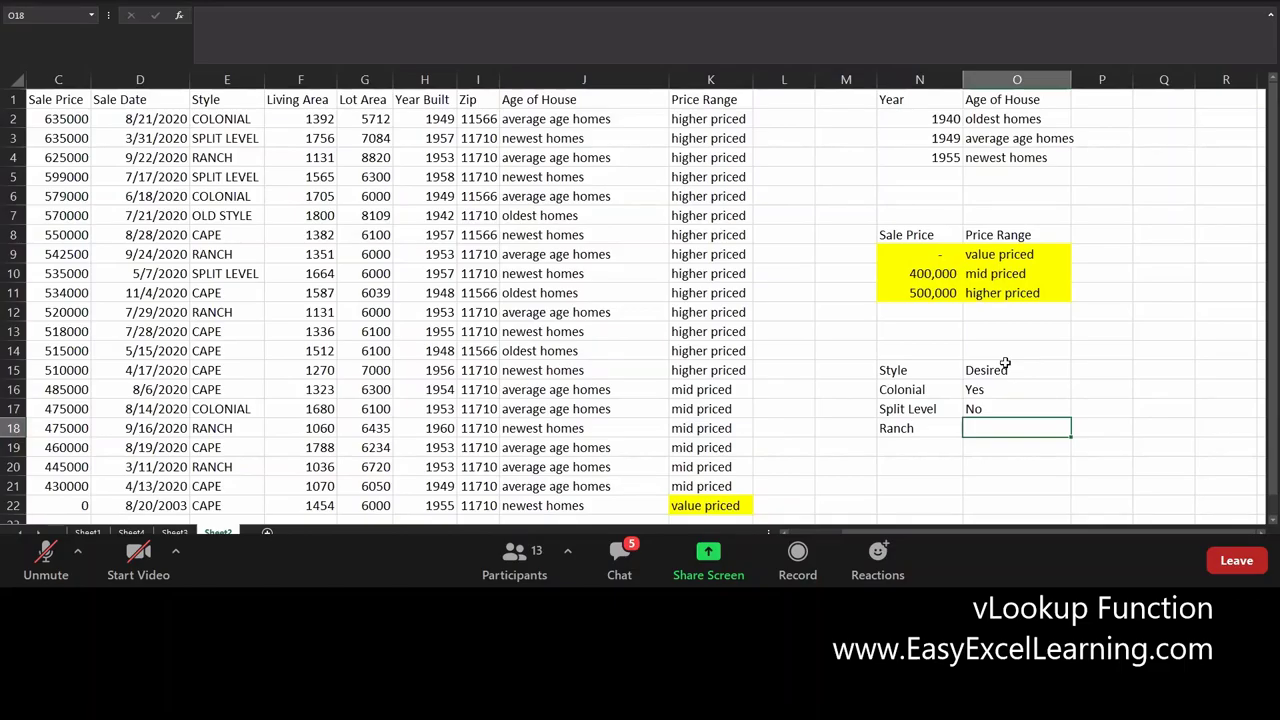
Mark Ranch Yes and add Cape marked No to the Style/Desired table
text(Yes)
key(Return)
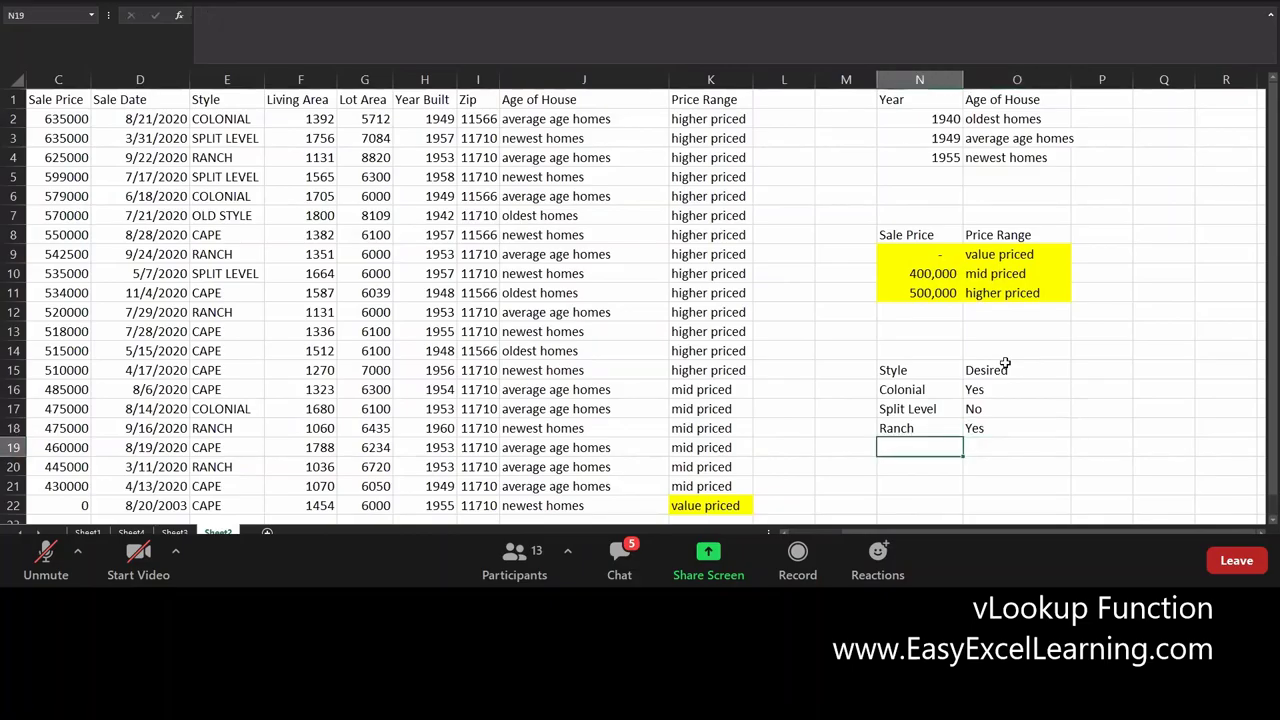
text(Cape)
key(Tab)
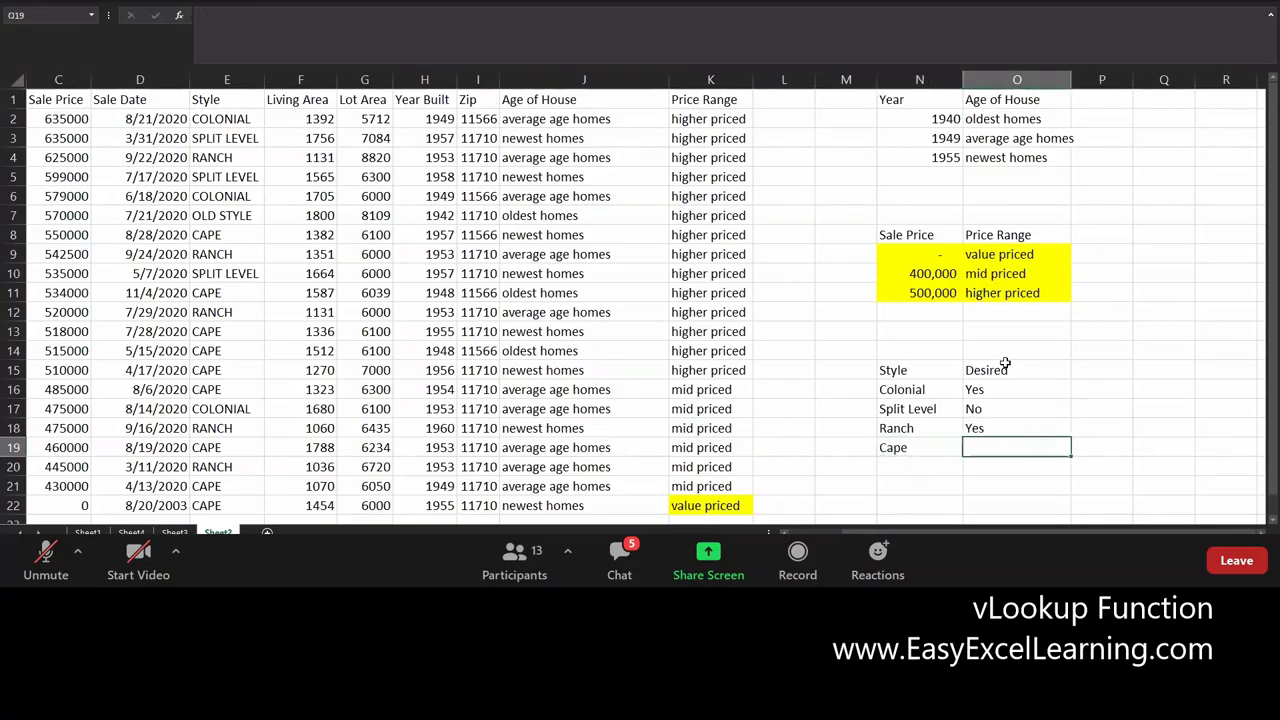
text(No)
key(Return)
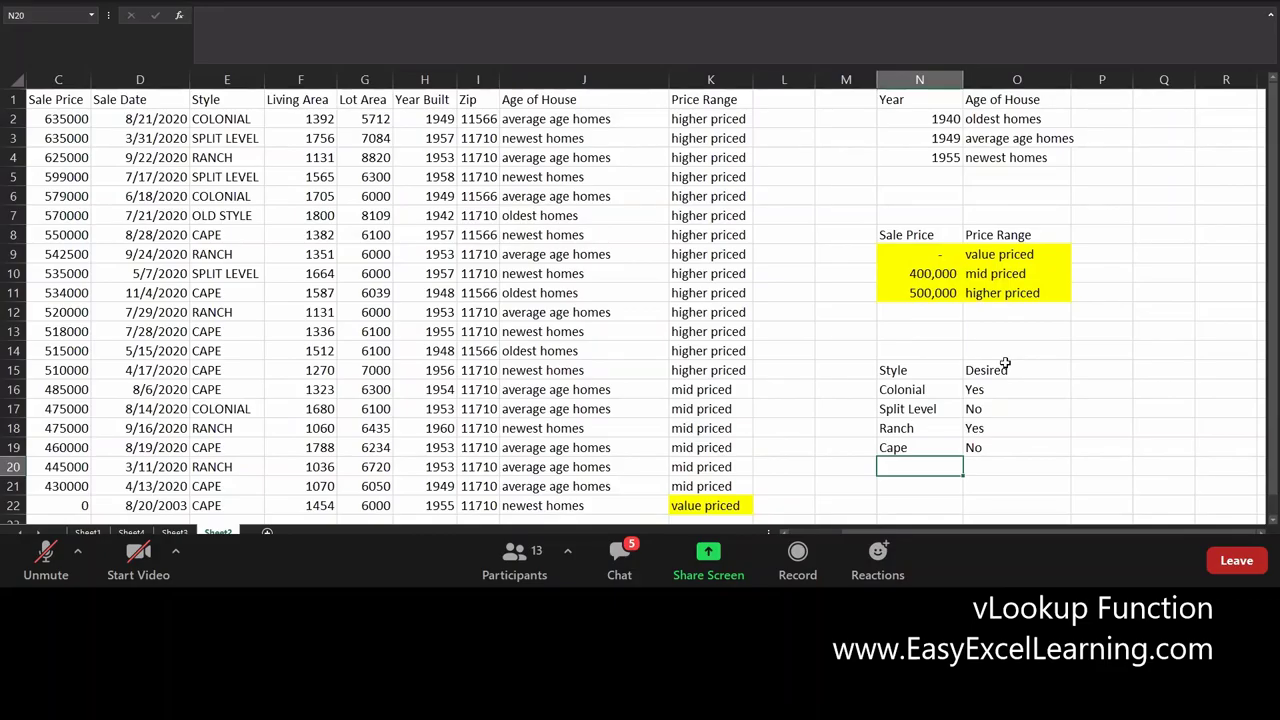
Add Old Style marked No, then move to the top of column L
text(Old Style)
key(Tab)
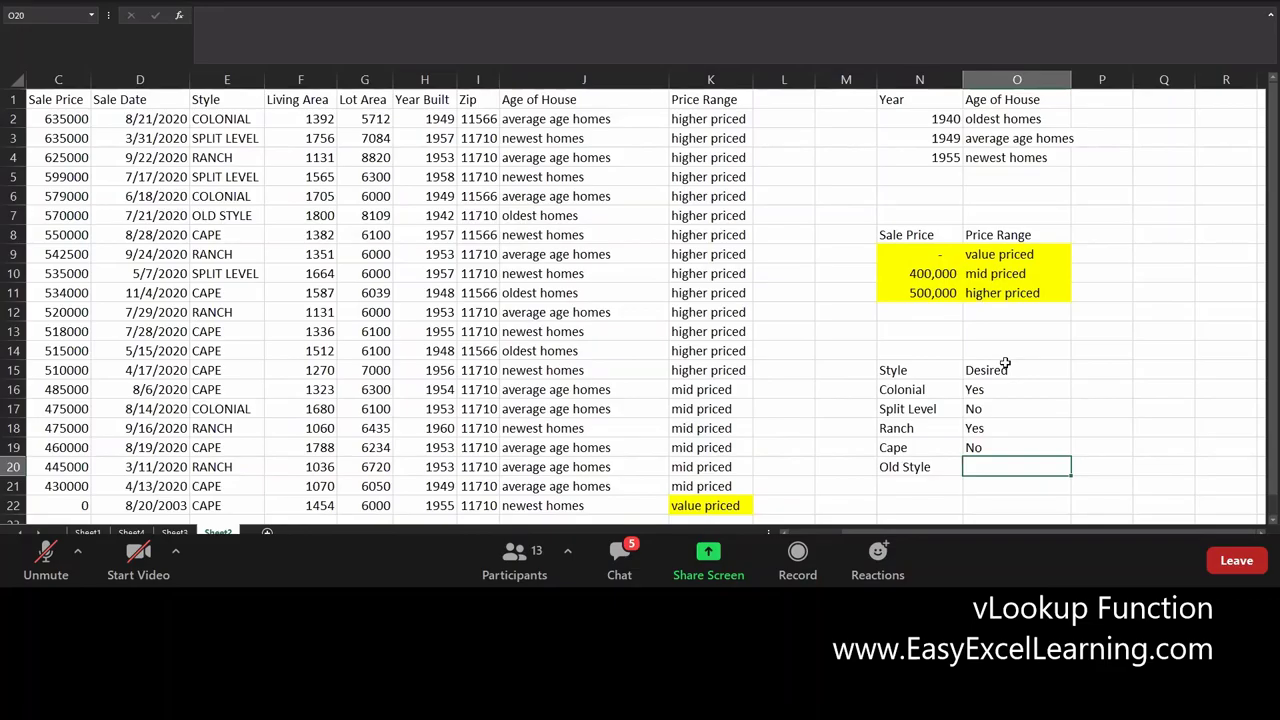
text(No)
key(Return)
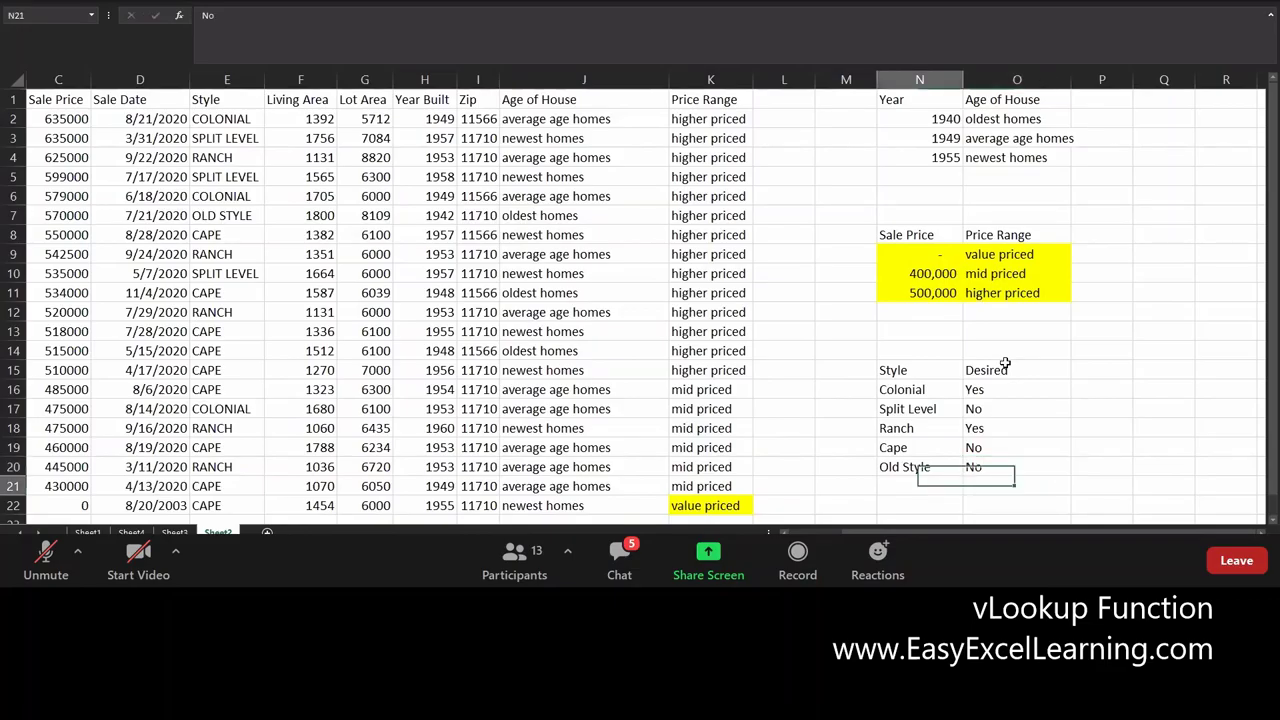
key(Left)
key(Left)
key(Left)
key(Up)
key(Up)
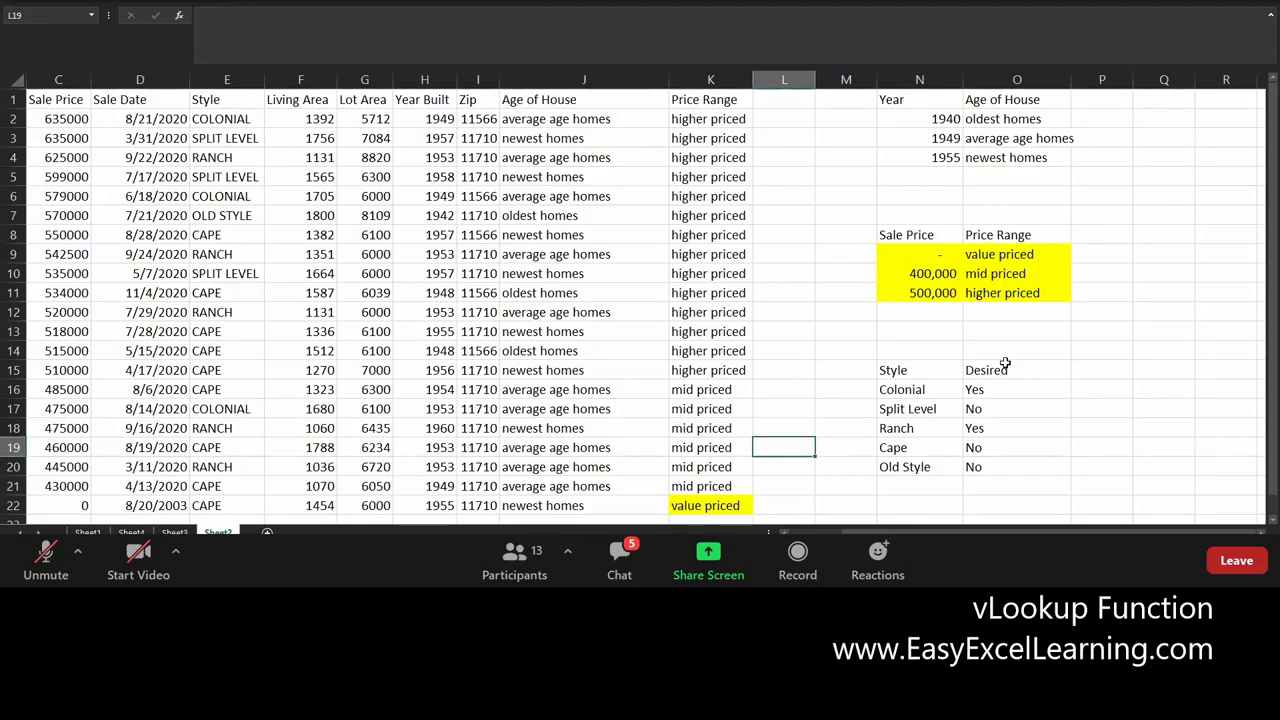
key(Up)
key(Up)
key(Up)
key(Up)
key(Up)
key(Up)
key(Up)
key(Up)
key(Up)
key(Up)
key(Up)
key(Up)
key(Up)
key(Up)
key(Up)
key(Up)
key(Up)
key(Up)
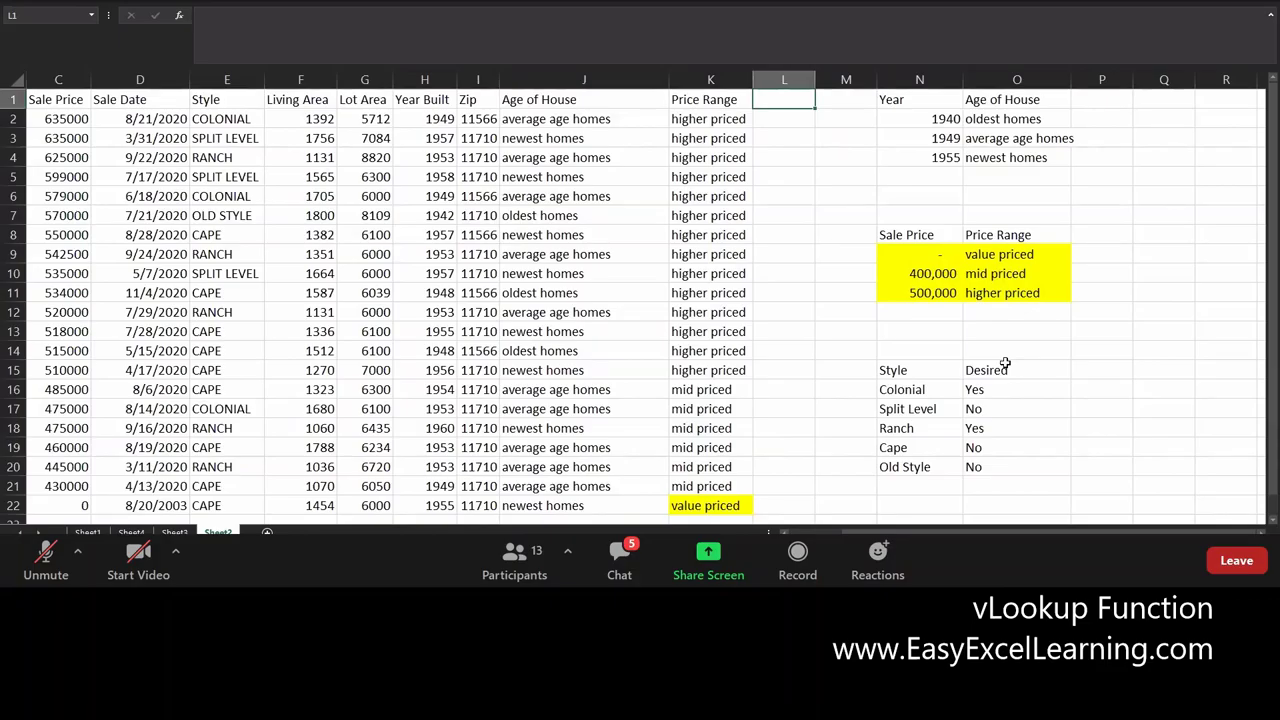
Head column L 'Preferred Style', widen it to fit, and begin =vlo in L2
text(Preferred Styl)
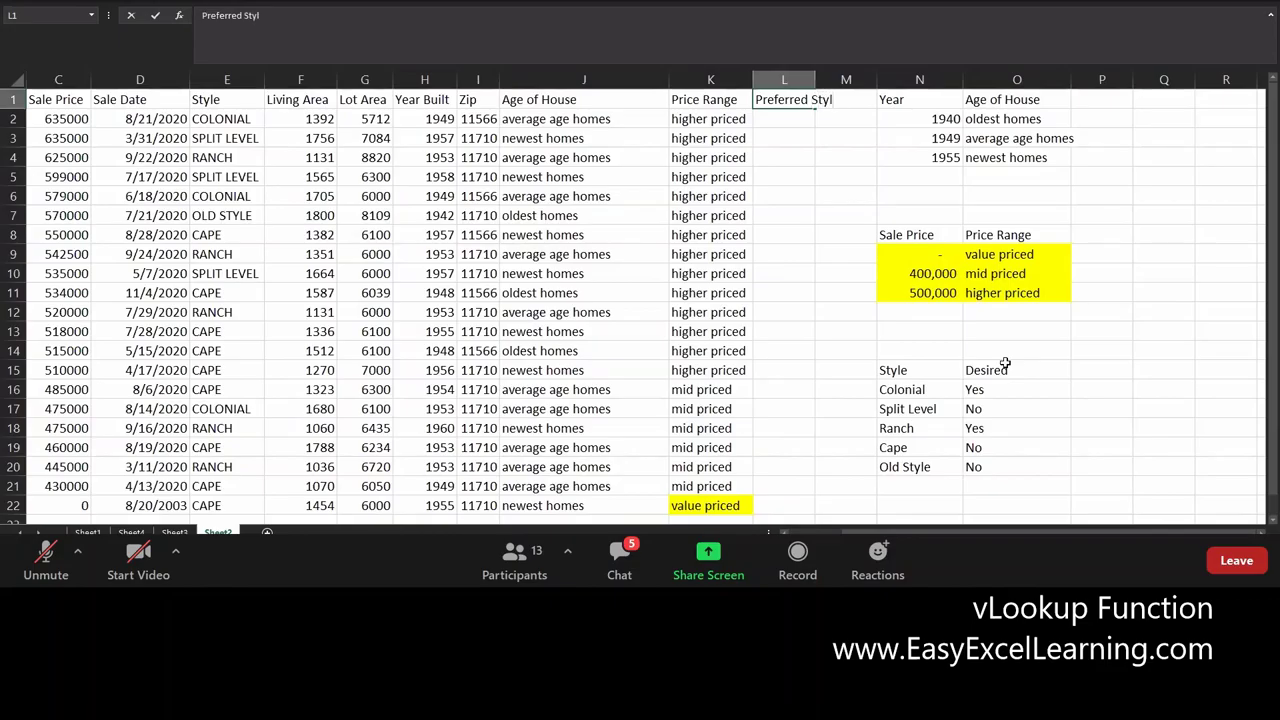
text(e)
key(Return)
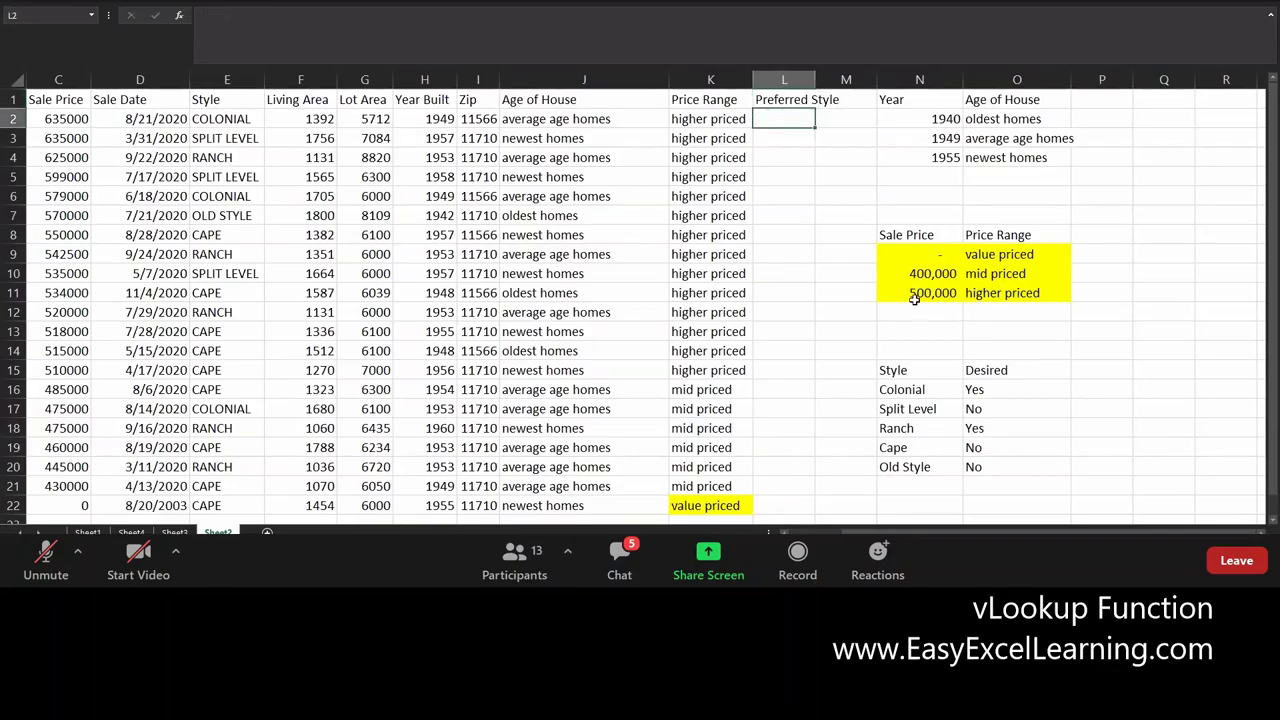
double_click(815, 79)
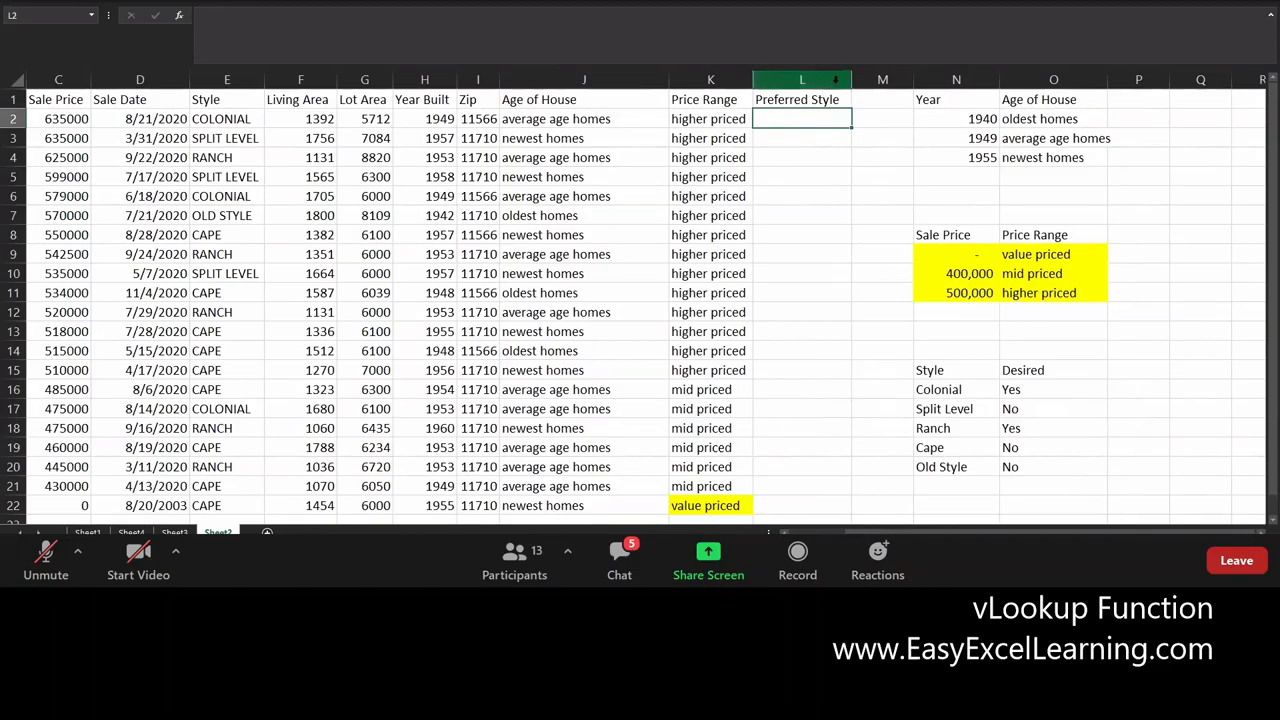
drag(852, 80, 895, 80)
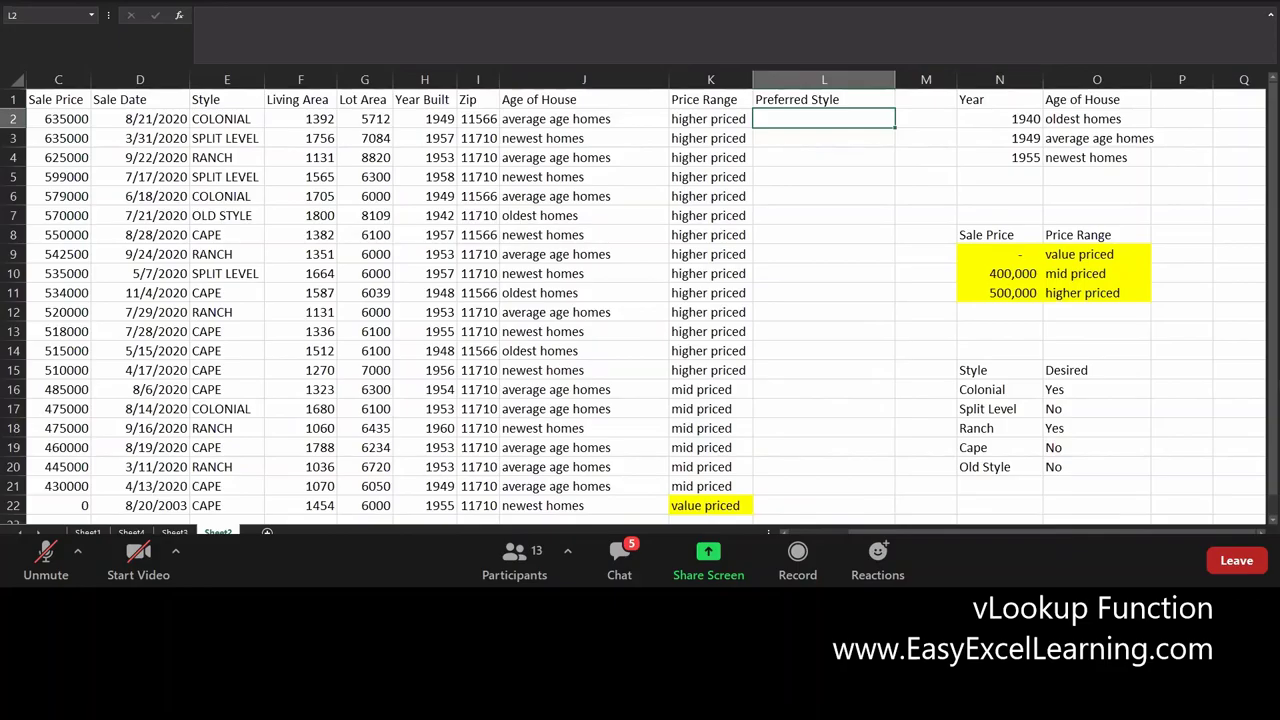
text(=vlo)
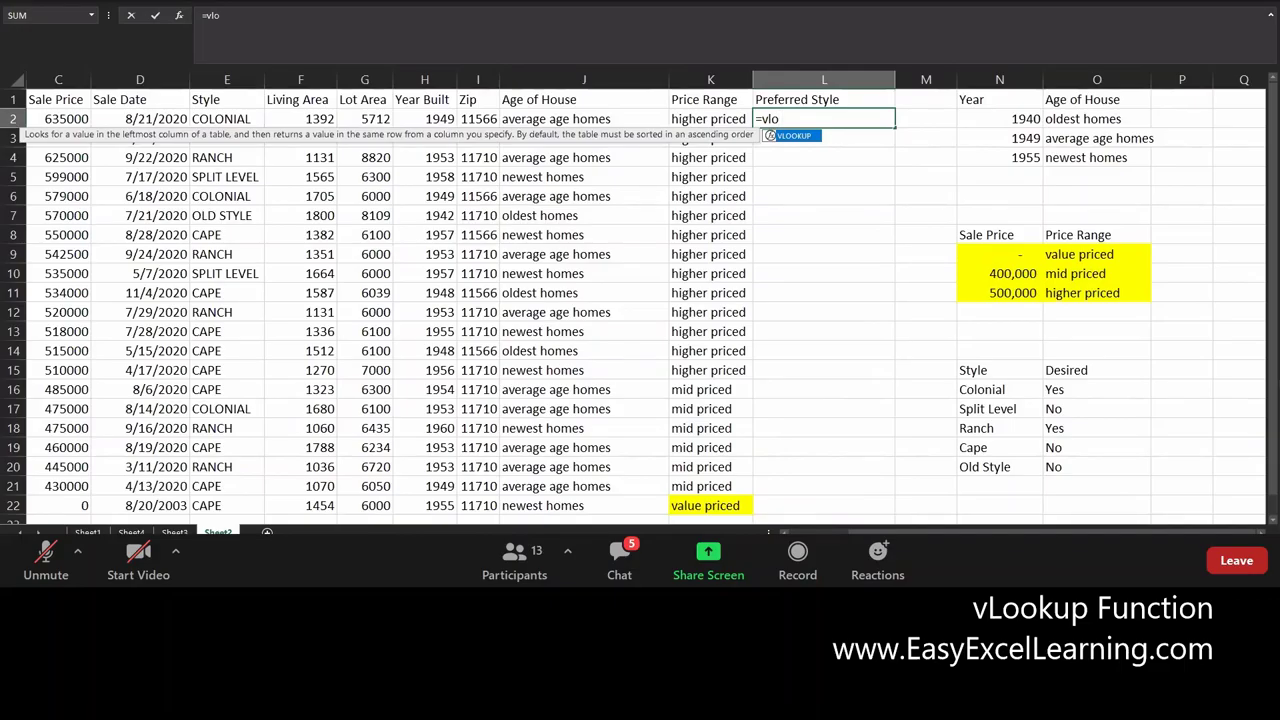
Start =VLOOKUP( in L2 after cancelling and retyping a first attempt
key(Tab)
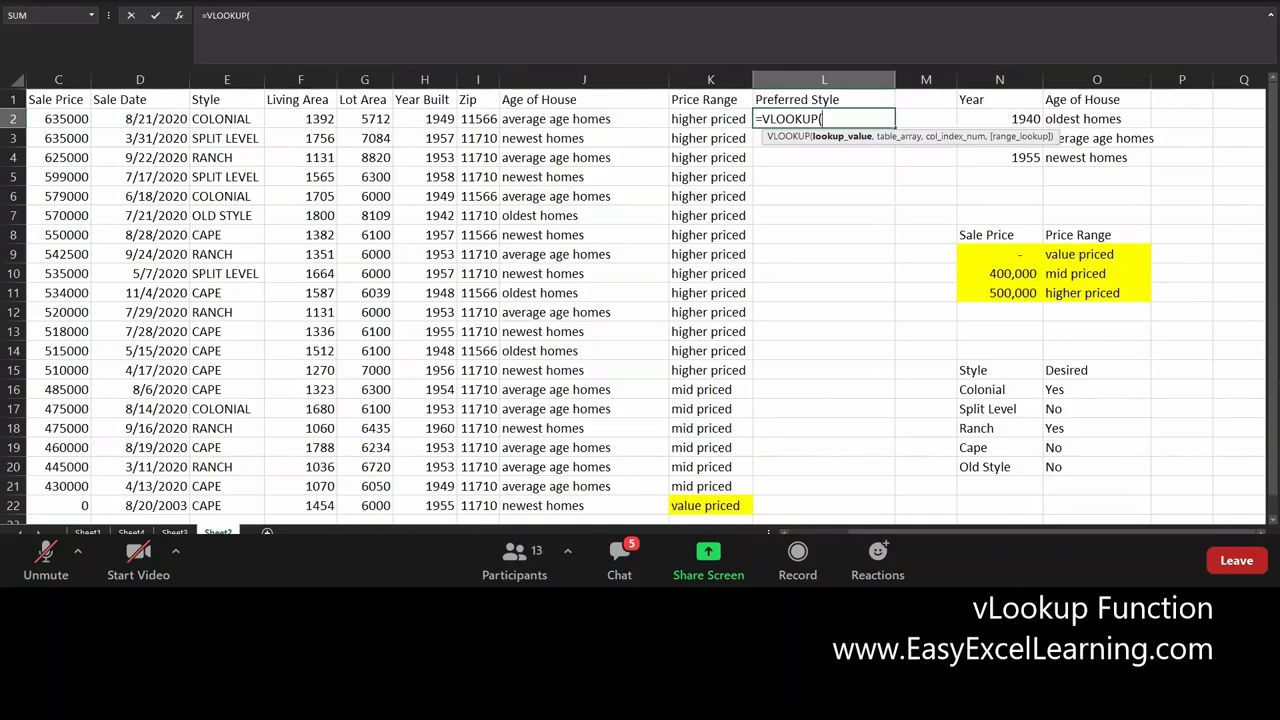
key(BackSpace)
key(Escape)
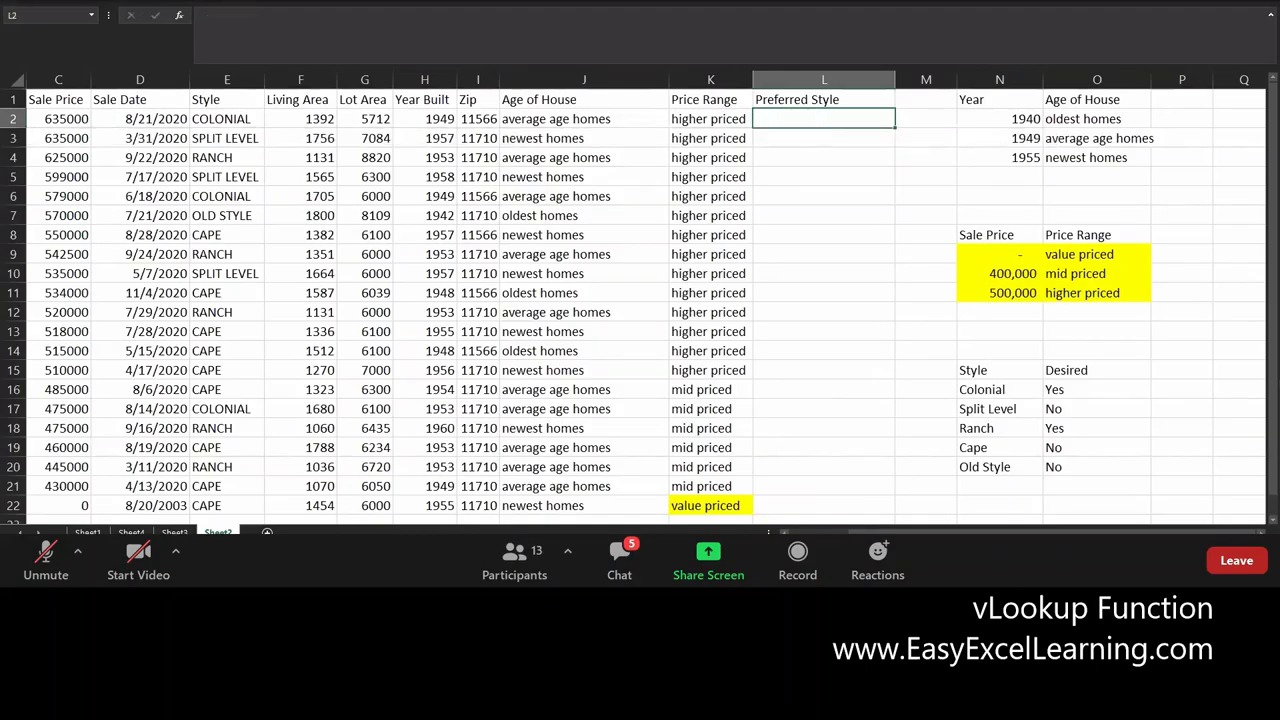
text(=vl)
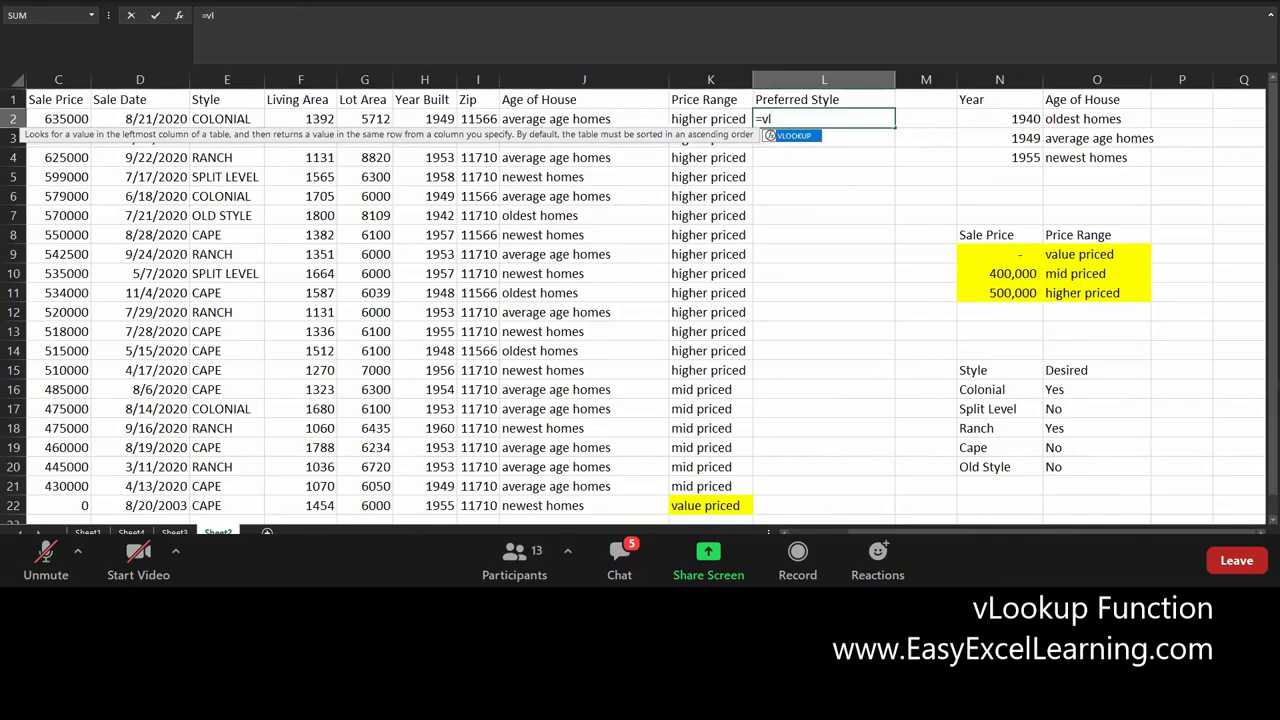
key(BackSpace)
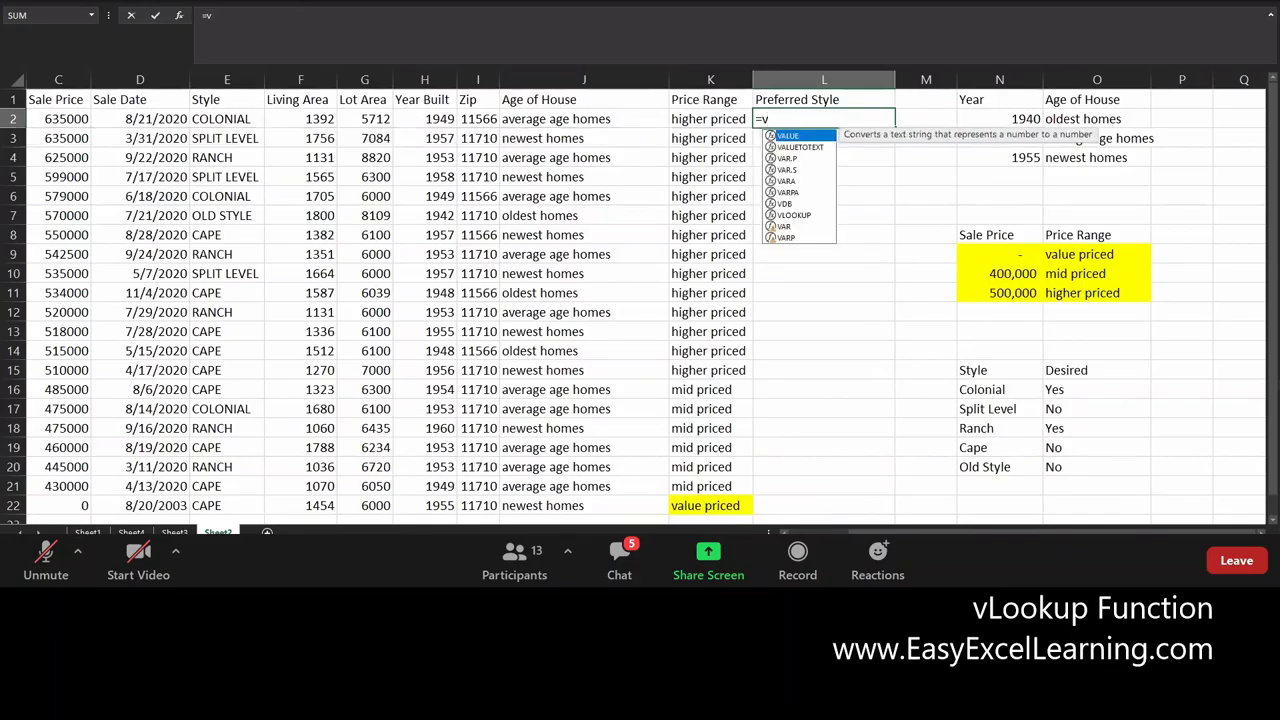
text(l)
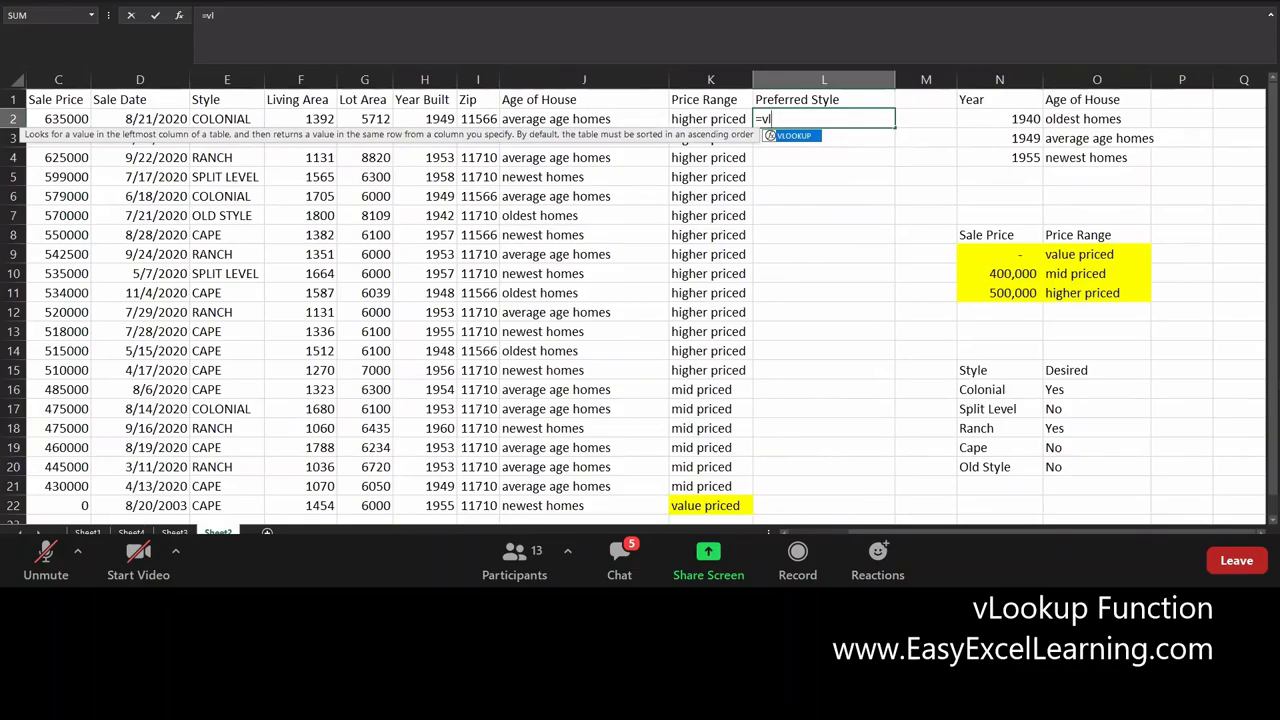
key(Tab)
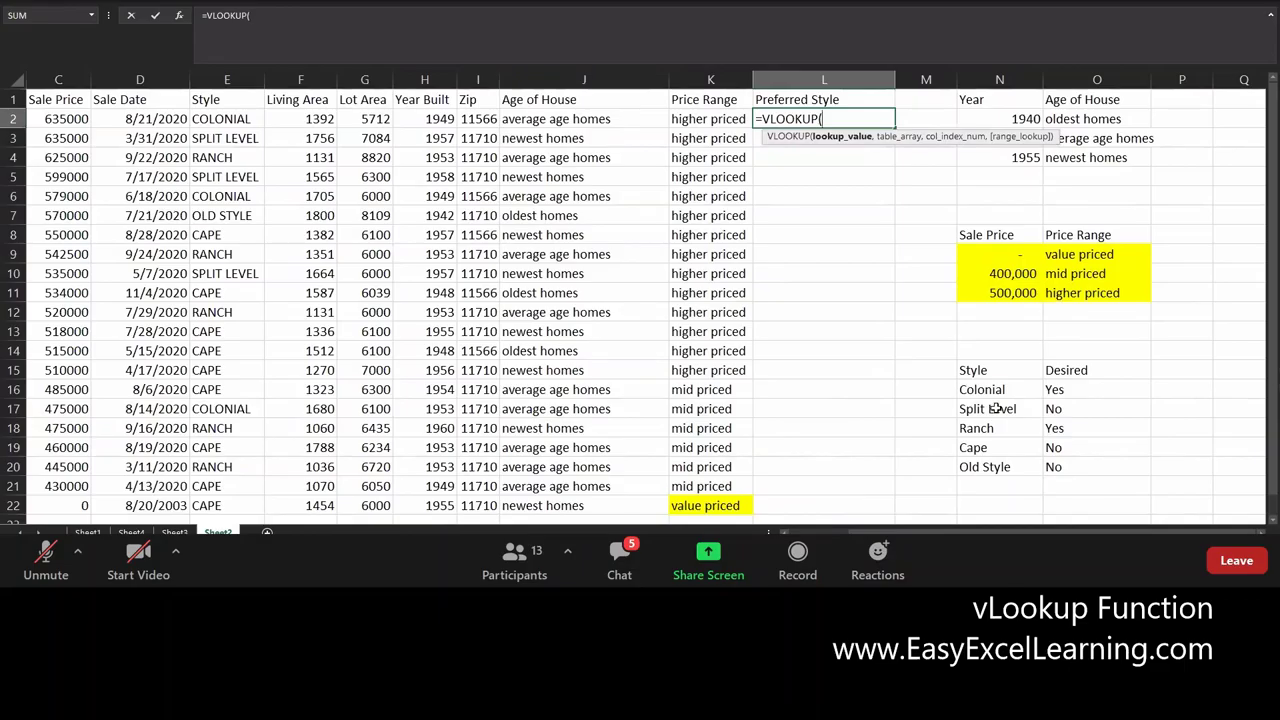
Give the VLOOKUP lookup value E2 and the absolute table range $N$16:$O$20
click(222, 120)
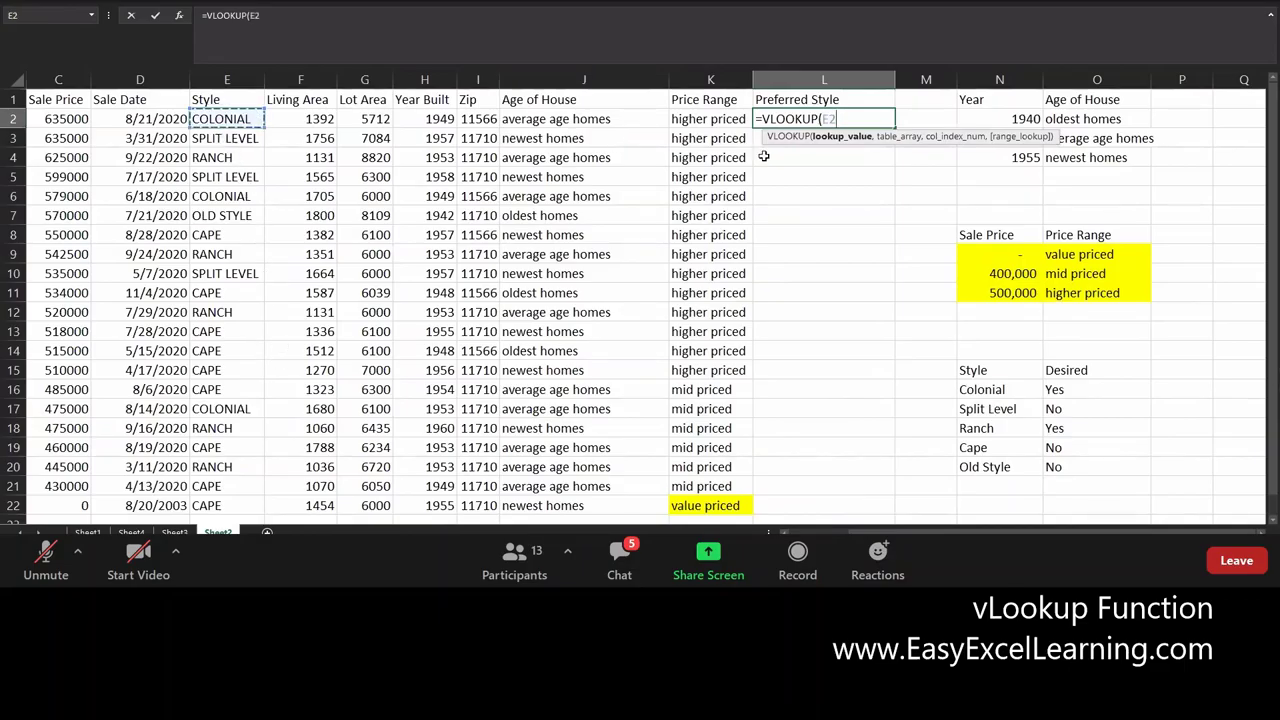
text(,)
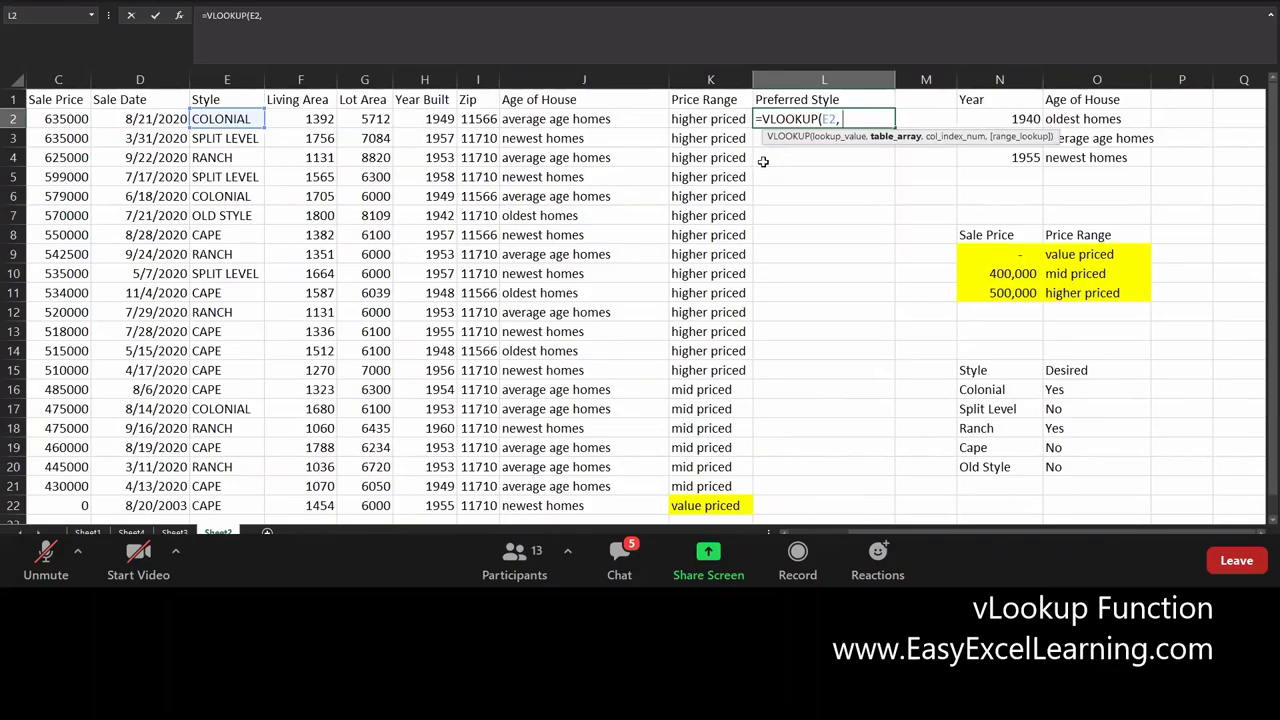
click(982, 391)
drag(982, 391, 1060, 467)
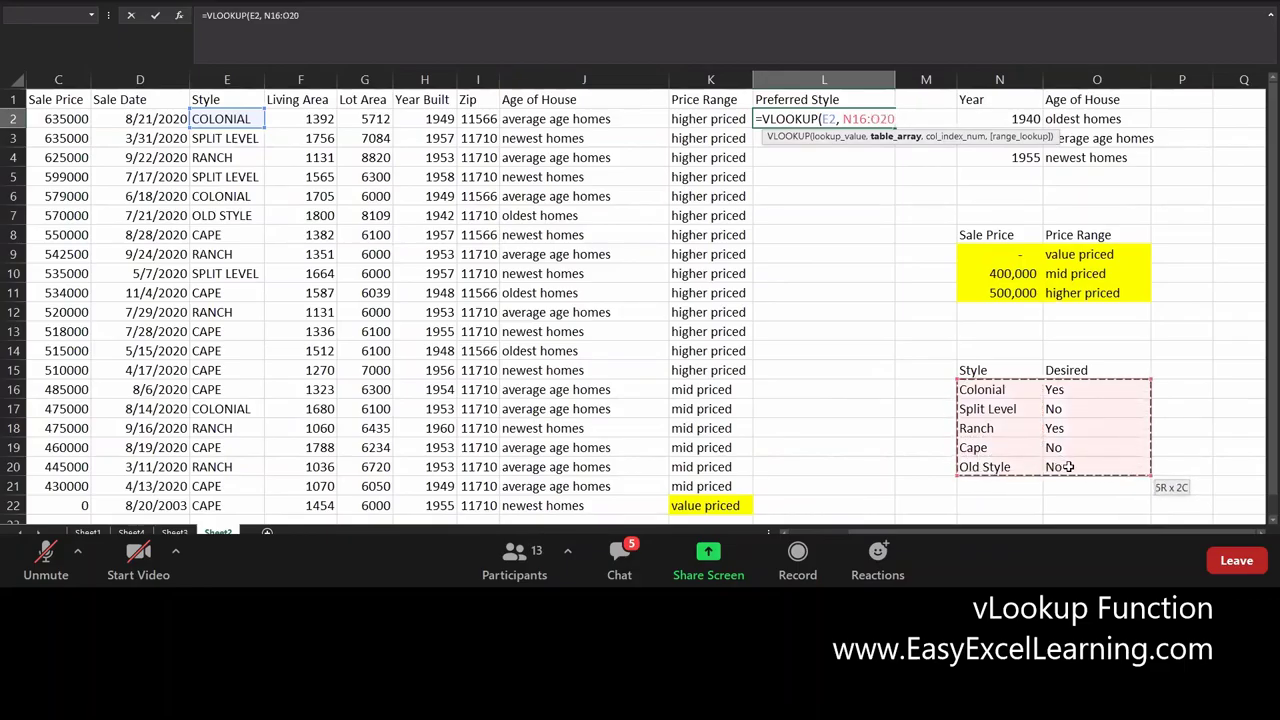
drag(1068, 467, 1066, 467)
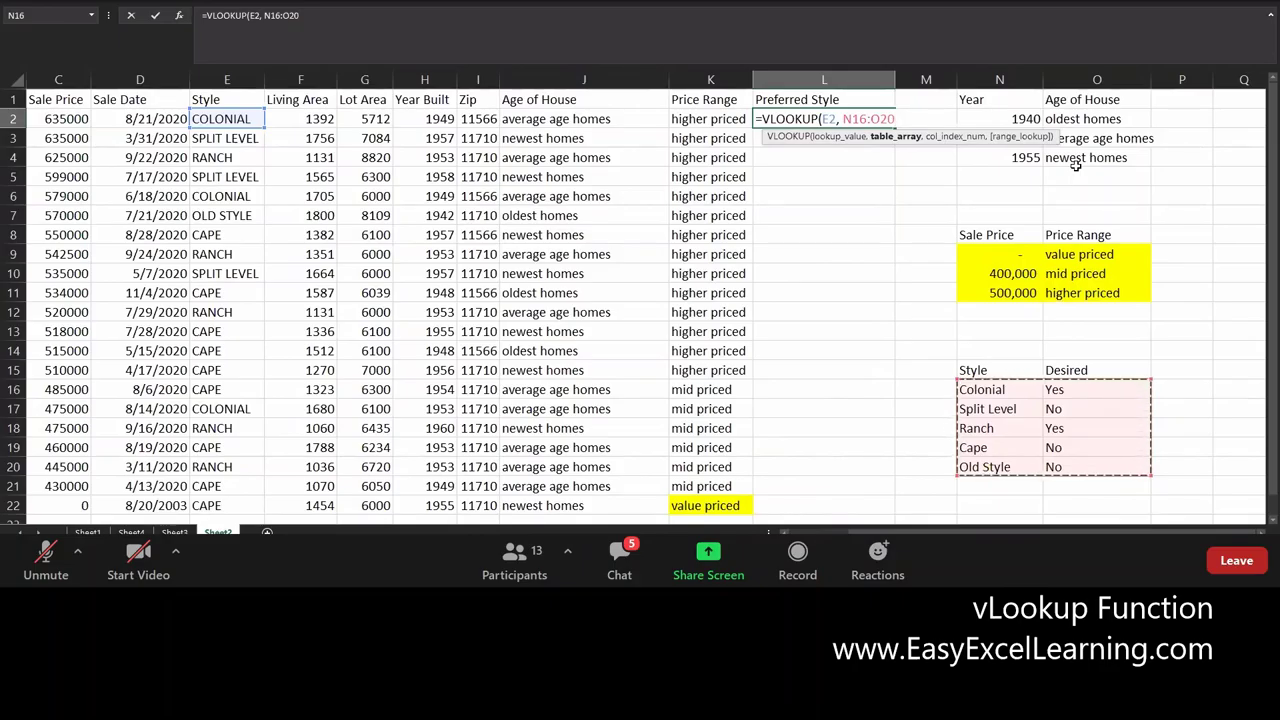
key(F4)
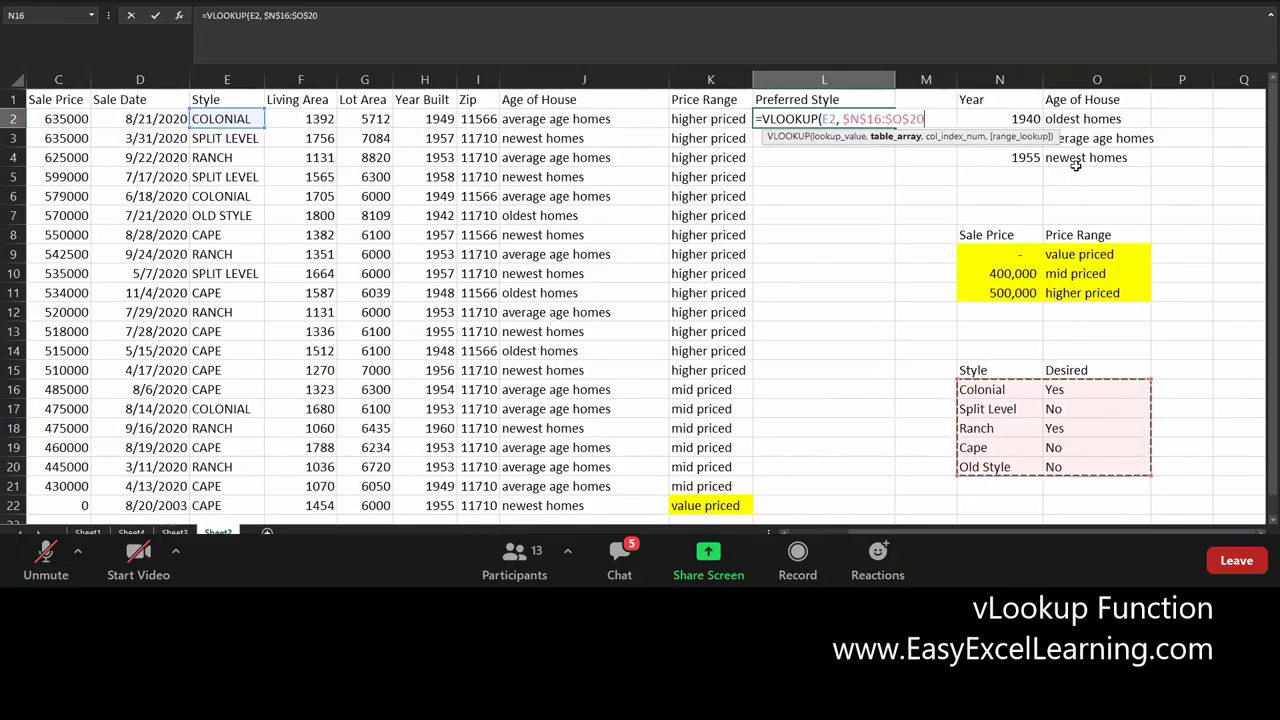
text(,)
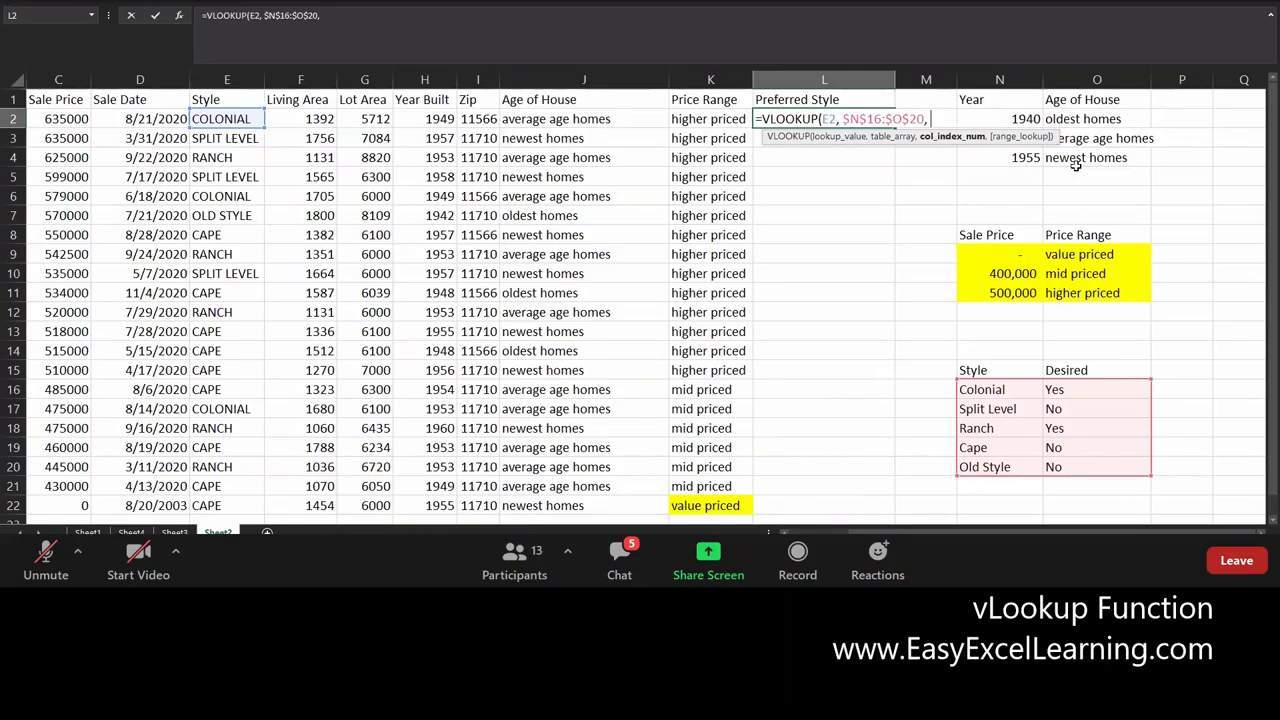
Complete L2 as =VLOOKUP(E2, $N$16:$O$20, 2, 0), returning Yes
text(2 ,)
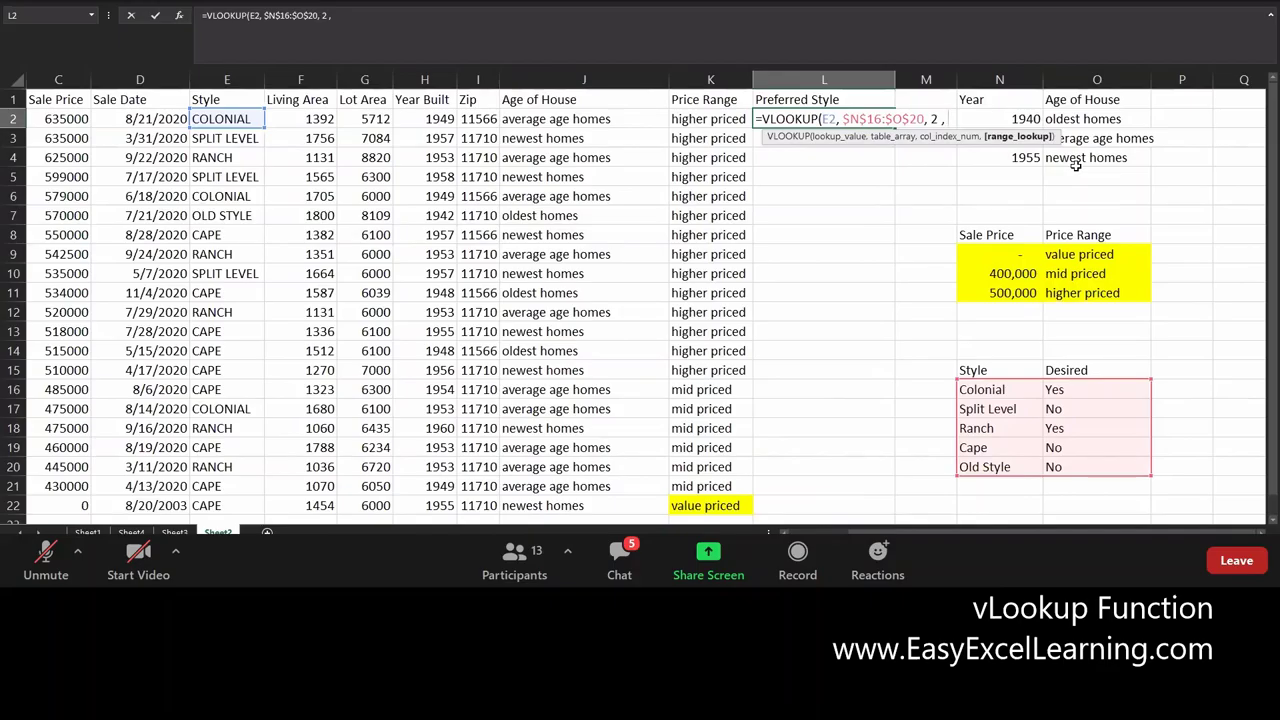
text(0)
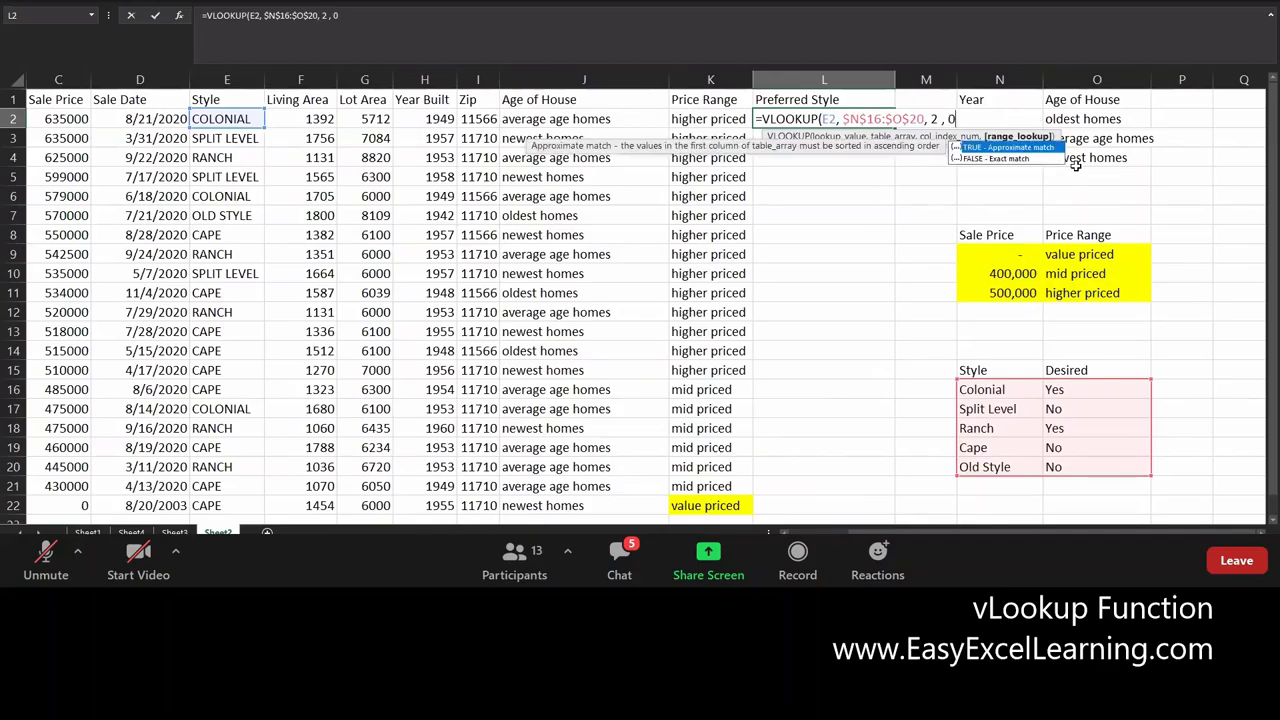
text())
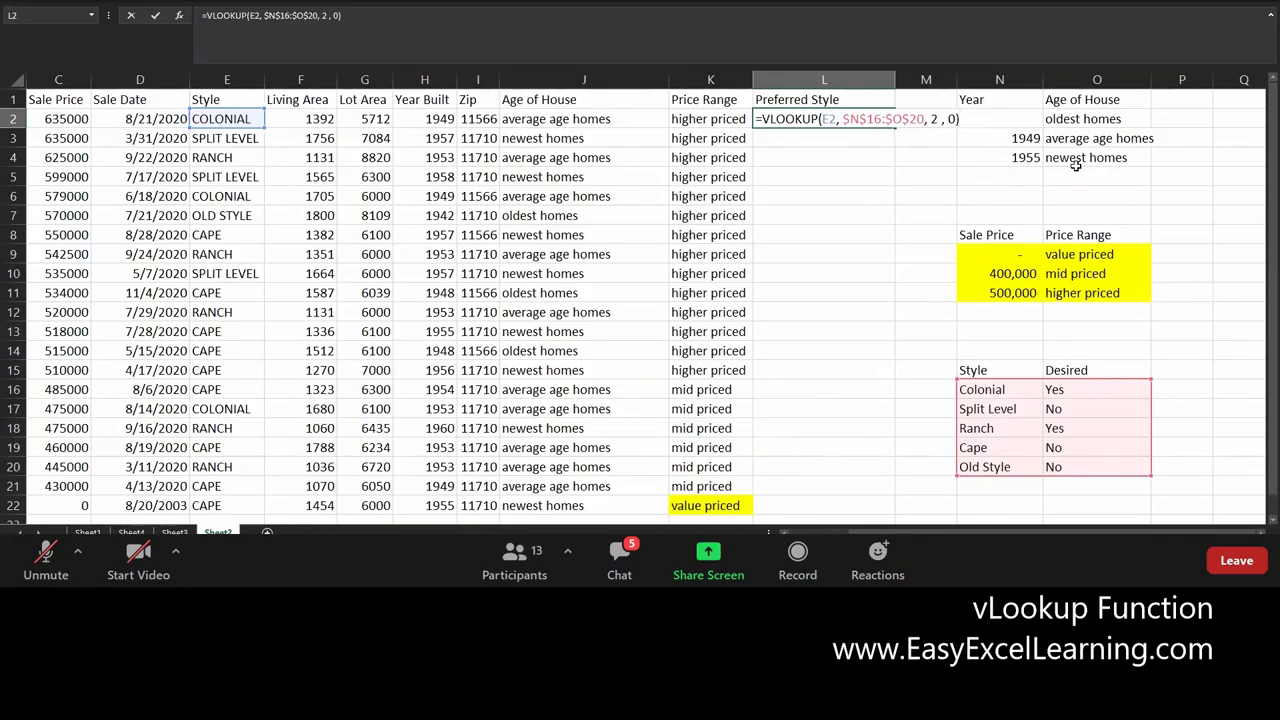
key(Return)
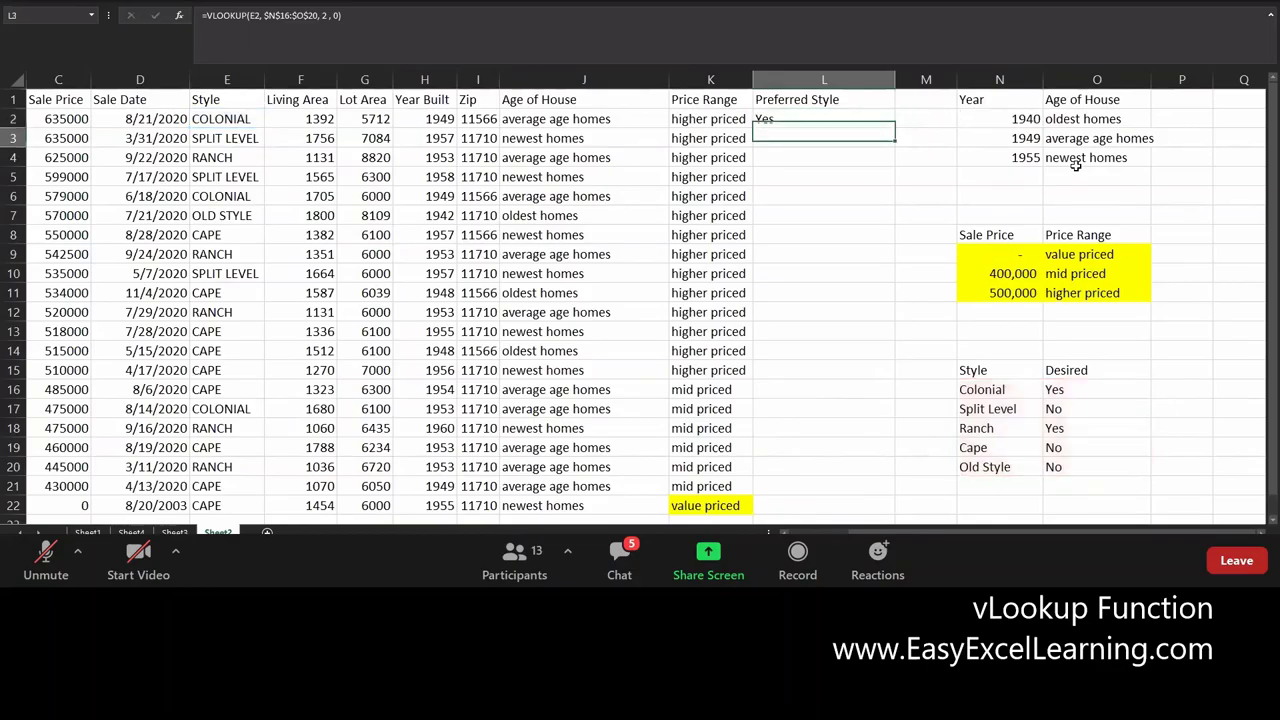
click(859, 116)
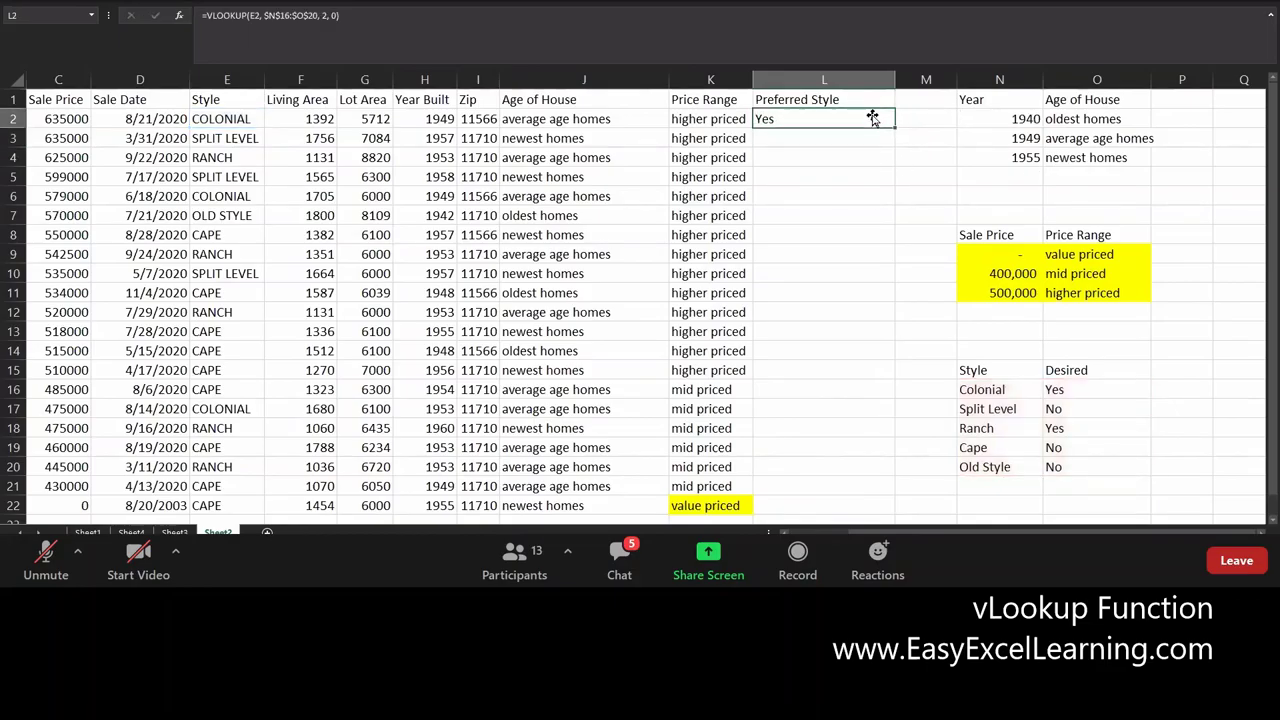
Copy L2's formula down to L22, then select Colonial's Desired value
double_click(890, 127)
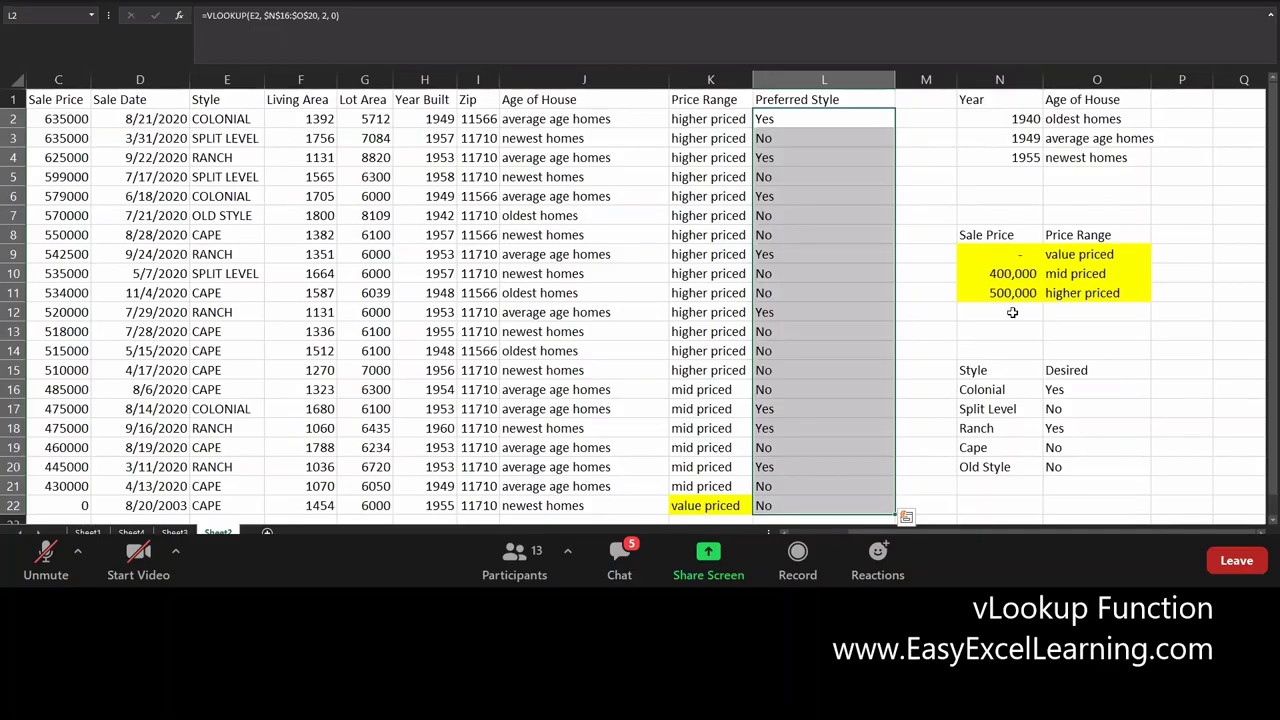
click(1080, 388)
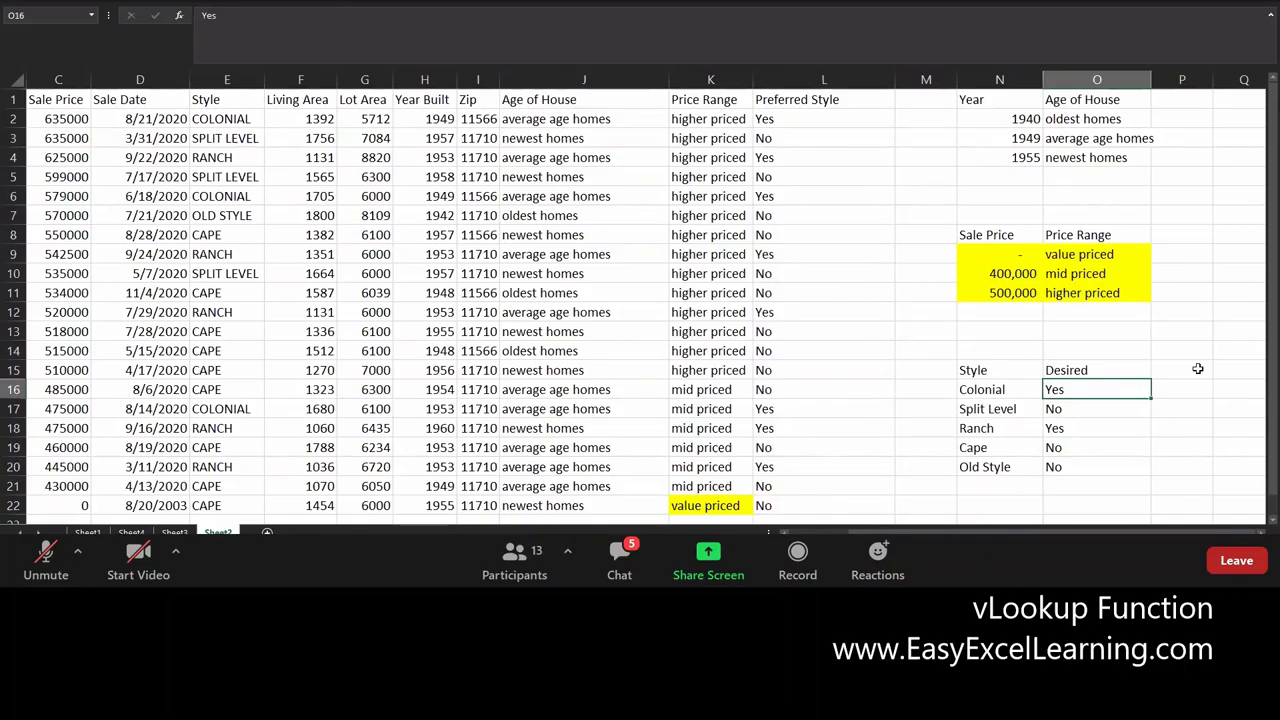
key(Down)
key(Down)
key(Down)
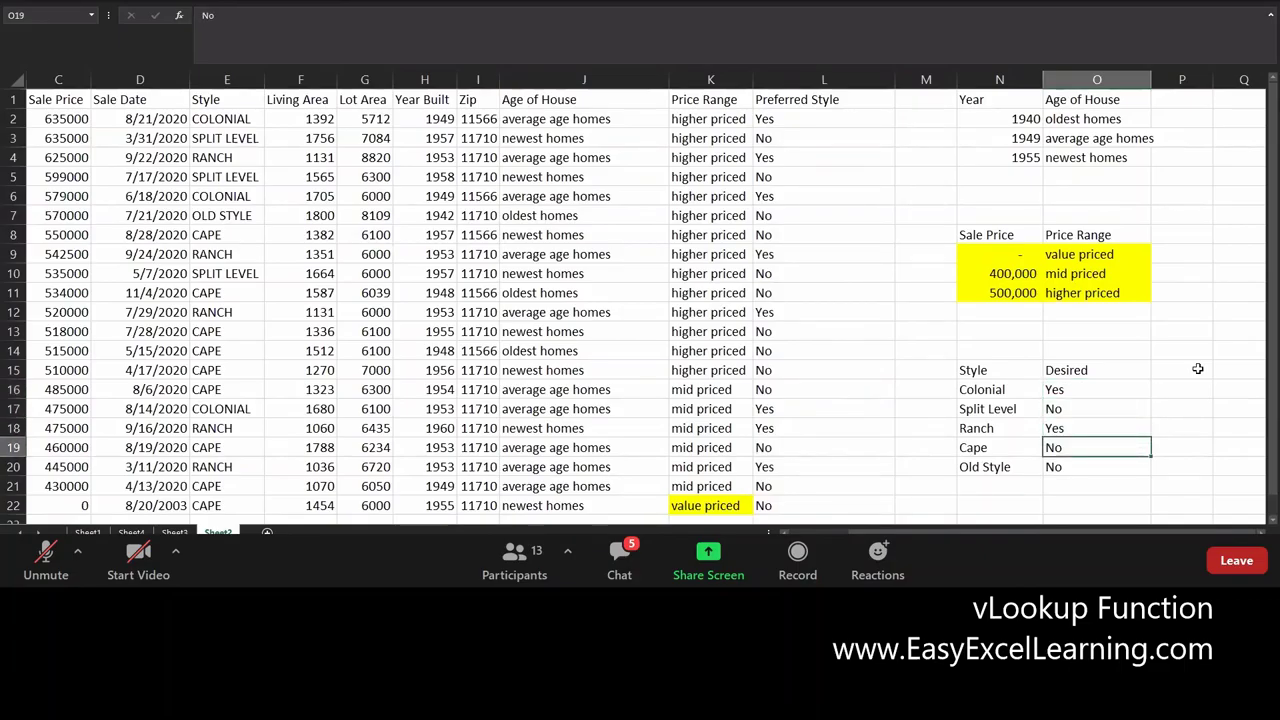
key(Up)
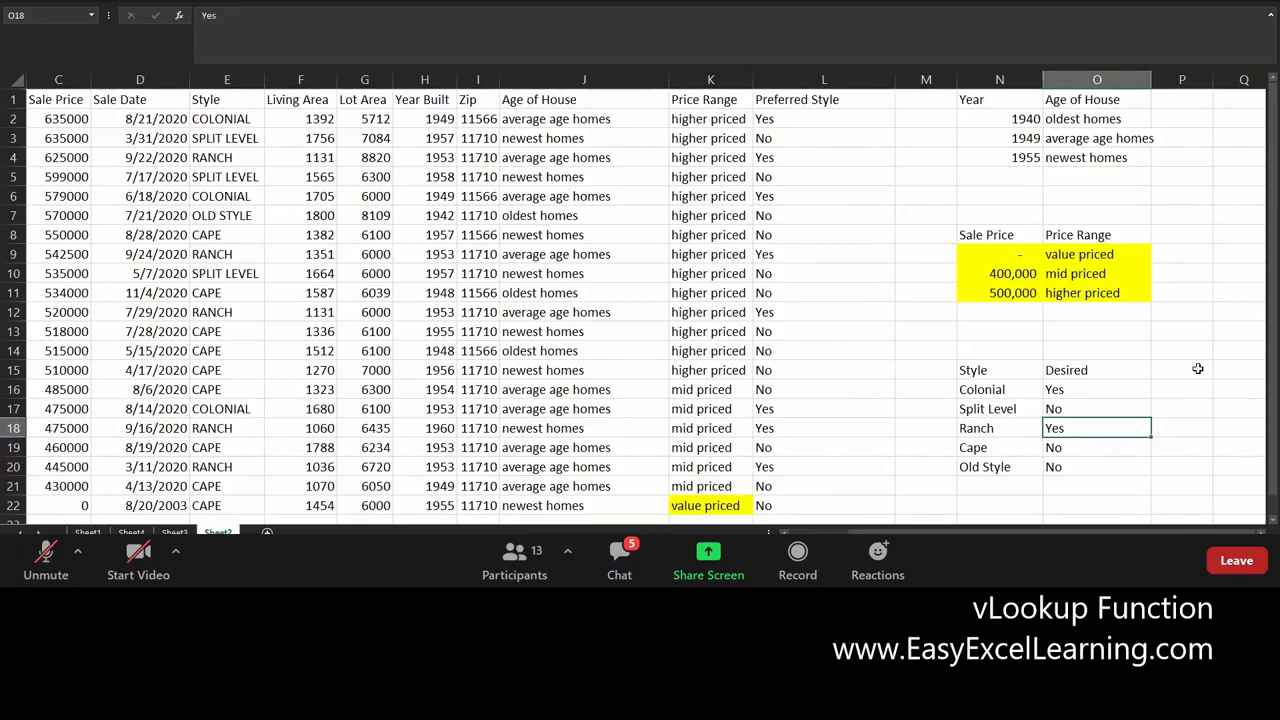
key(Up)
key(Up)
key(Up)
key(Down)
key(Down)
key(Down)
text(No)
key(Return)
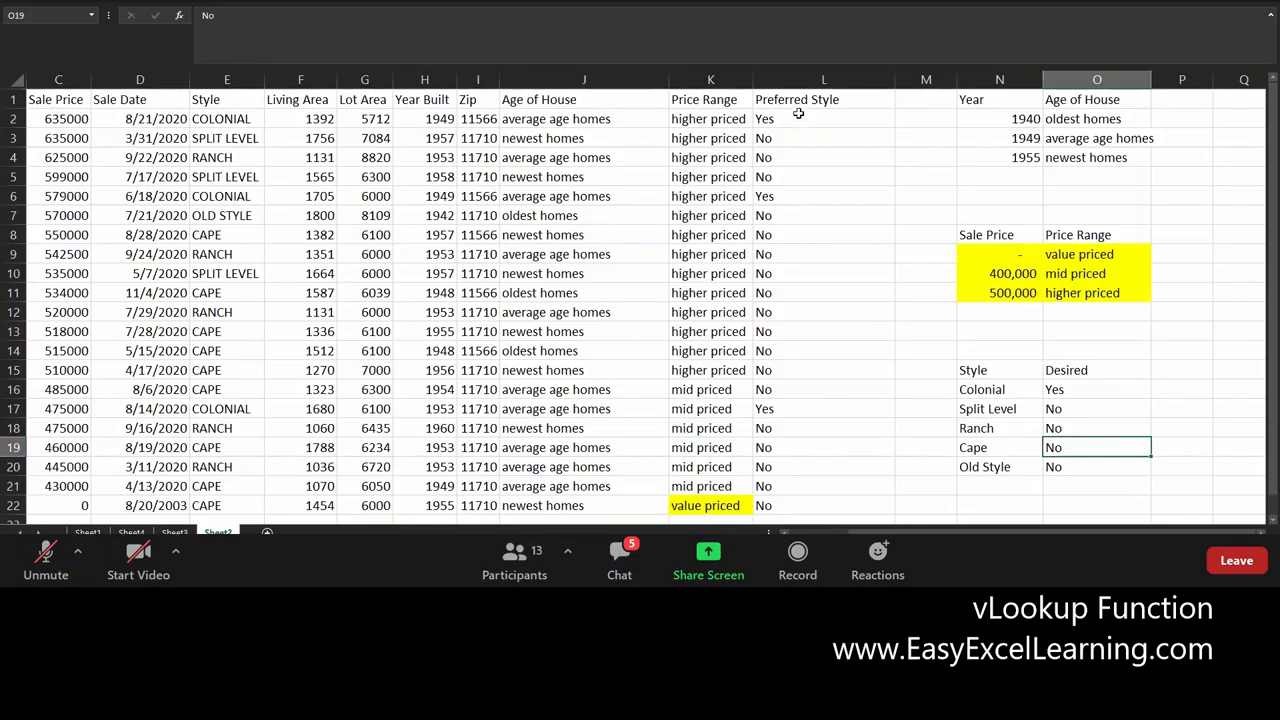
drag(798, 114, 801, 480)
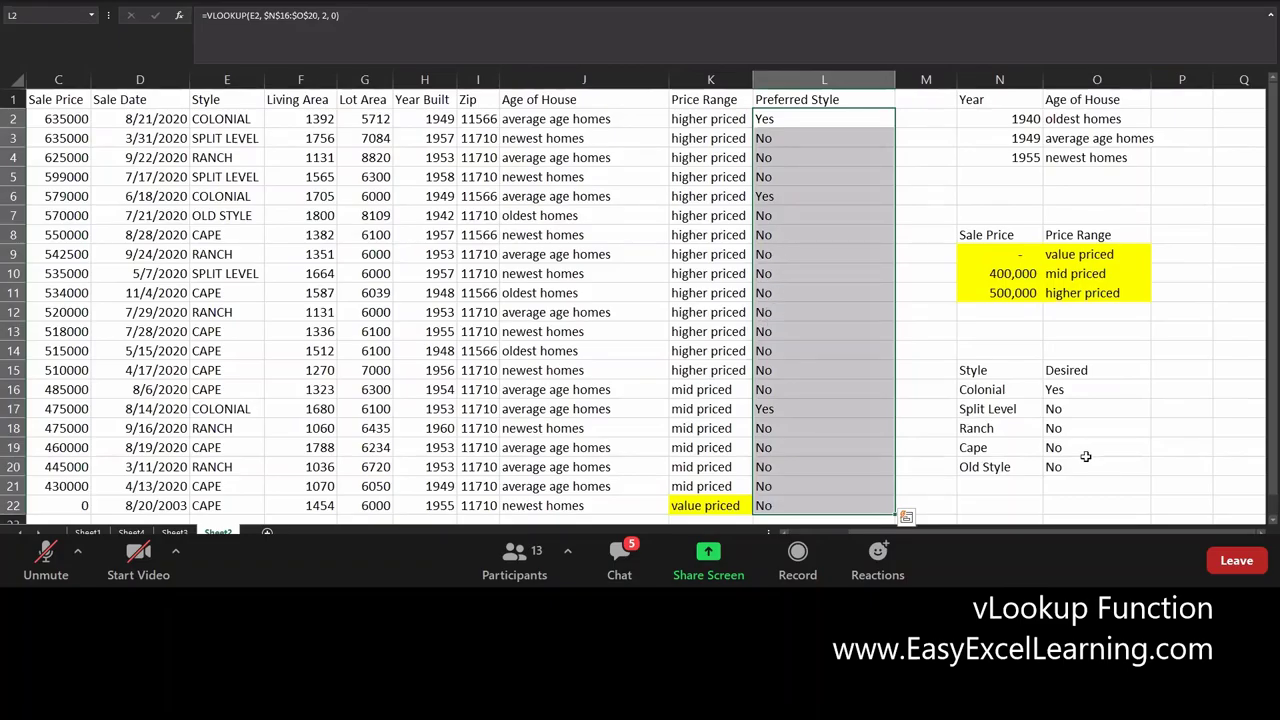
click(1140, 432)
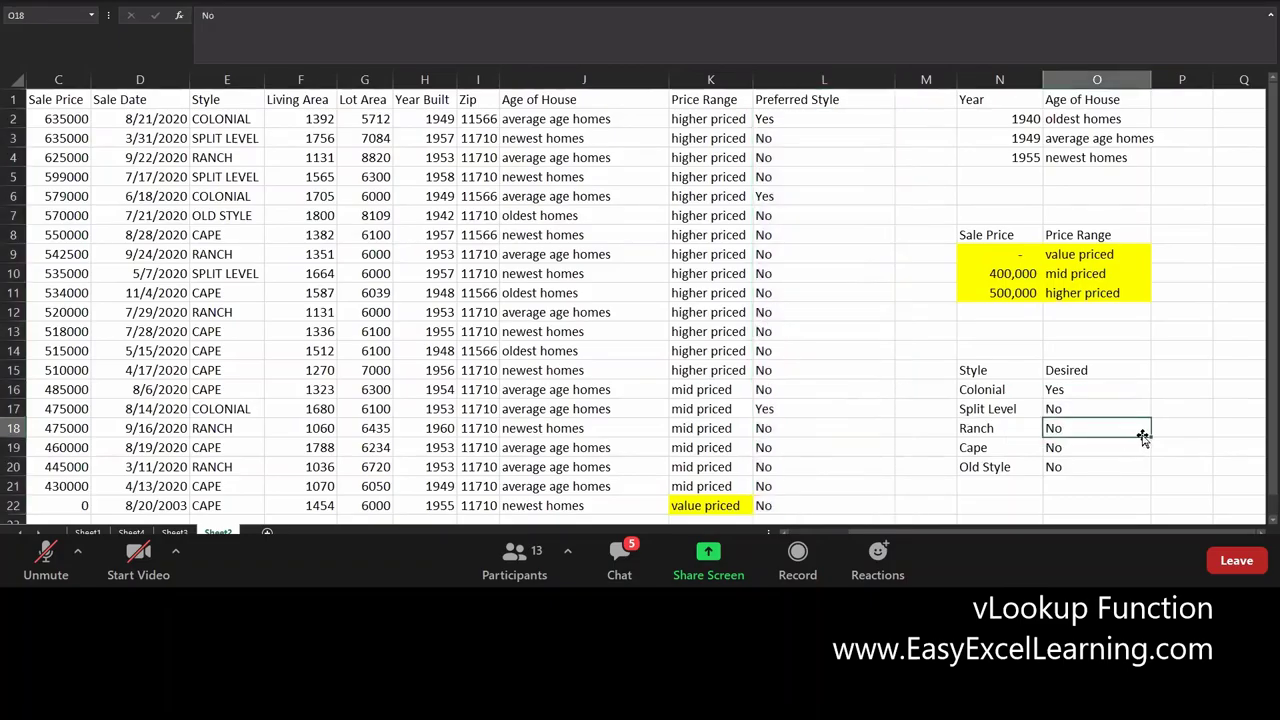
text(Yes)
key(Return)
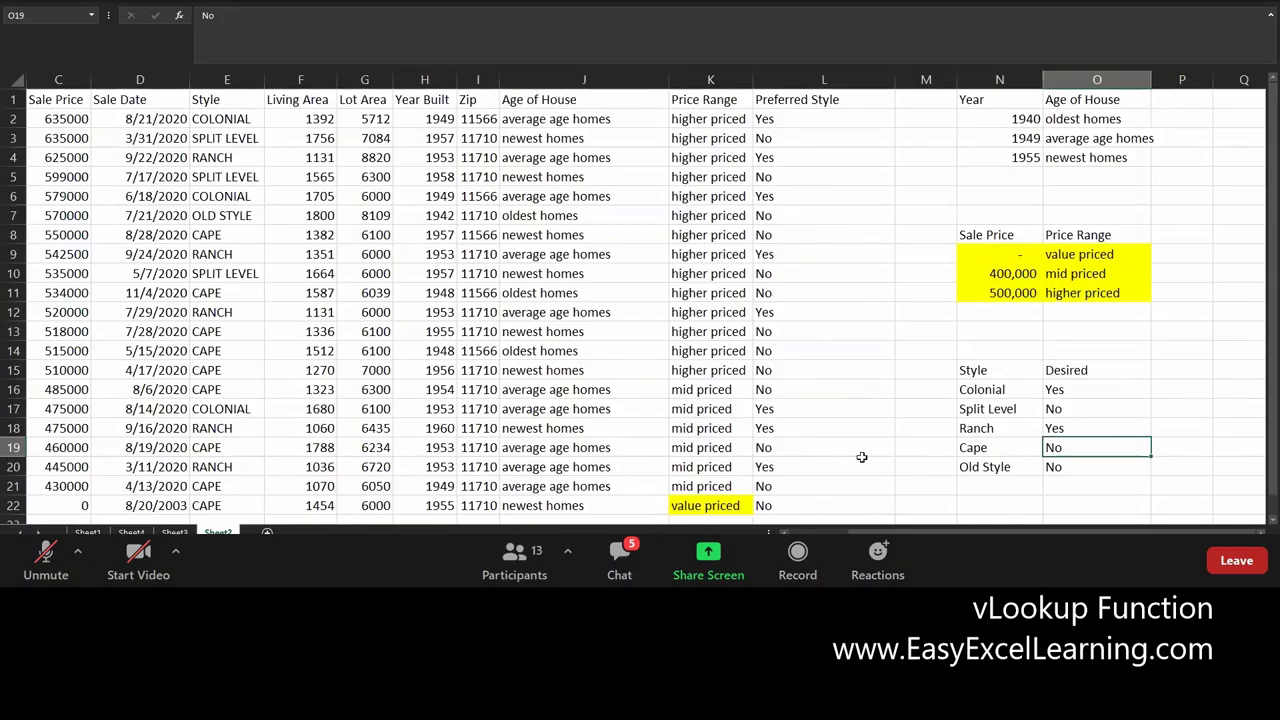
drag(827, 505, 35, 99)
drag(925, 283, 932, 290)
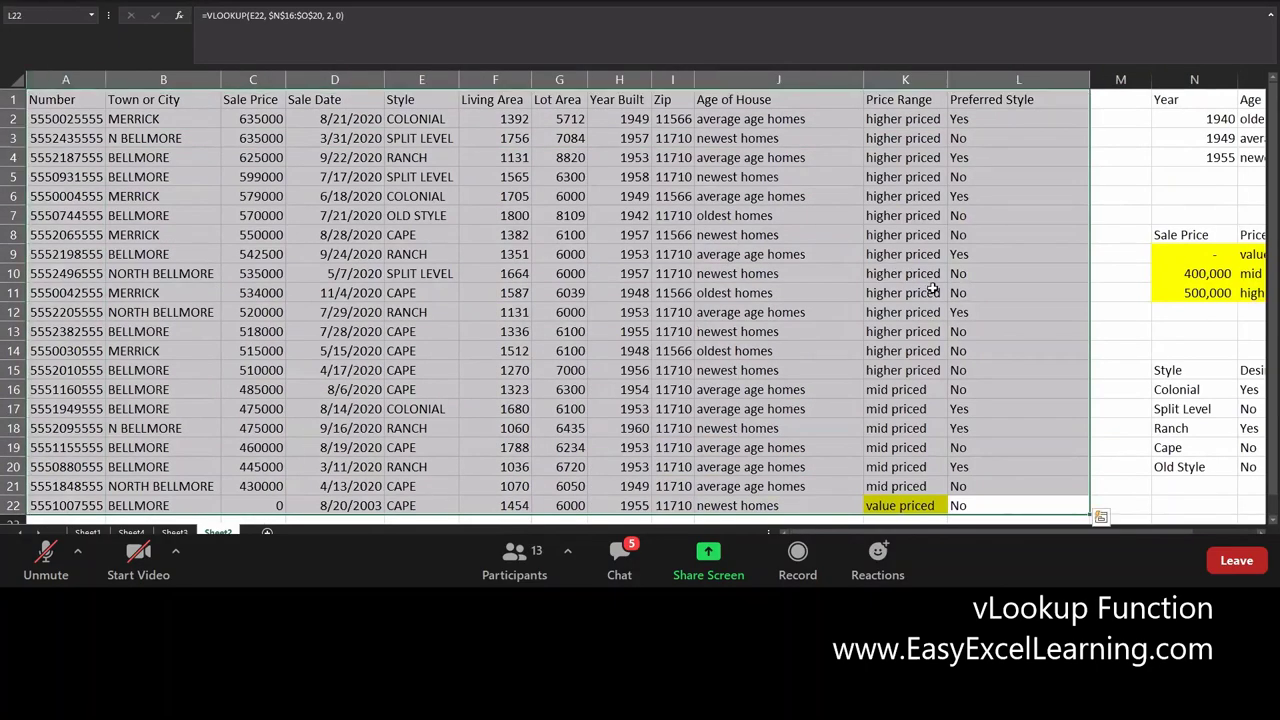
ctrl+scroll(932, 290, down, 3)
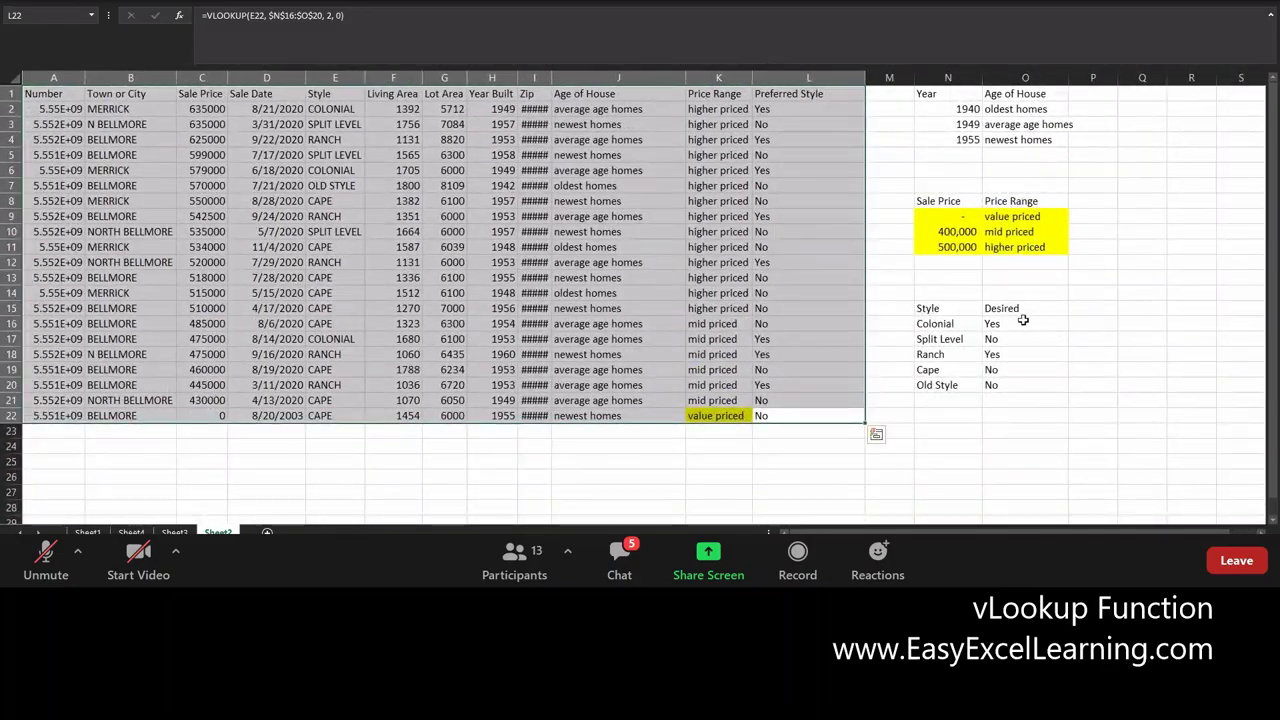
drag(930, 307, 1037, 384)
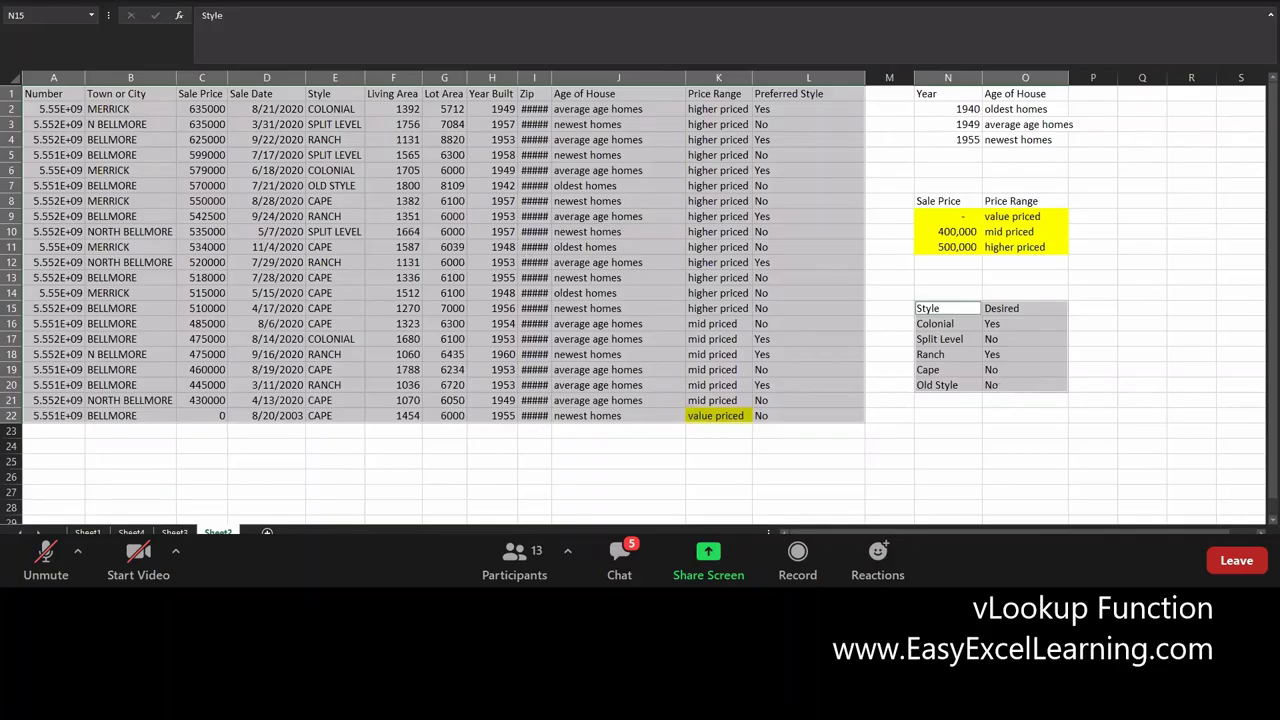
click(947, 308)
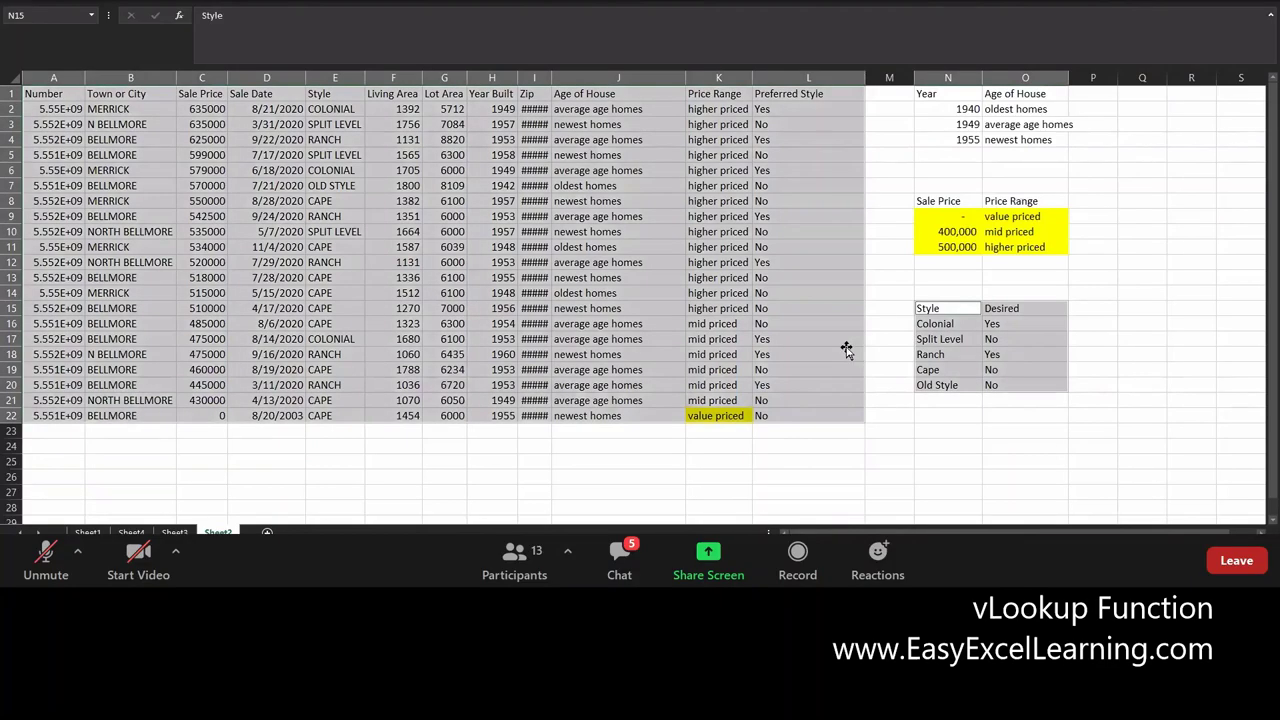
click(848, 354)
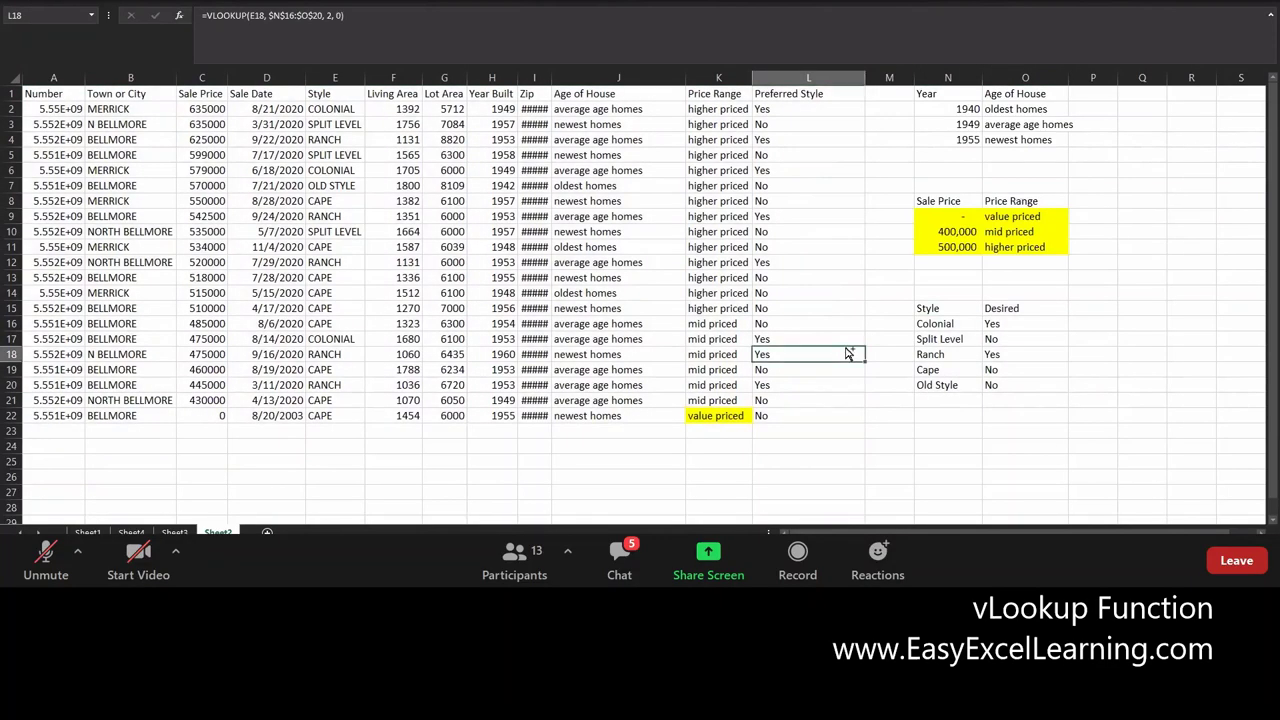
Delete the Yes/No results below L2 and review L2's VLOOKUP formula references
drag(790, 122, 832, 434)
key(Delete)
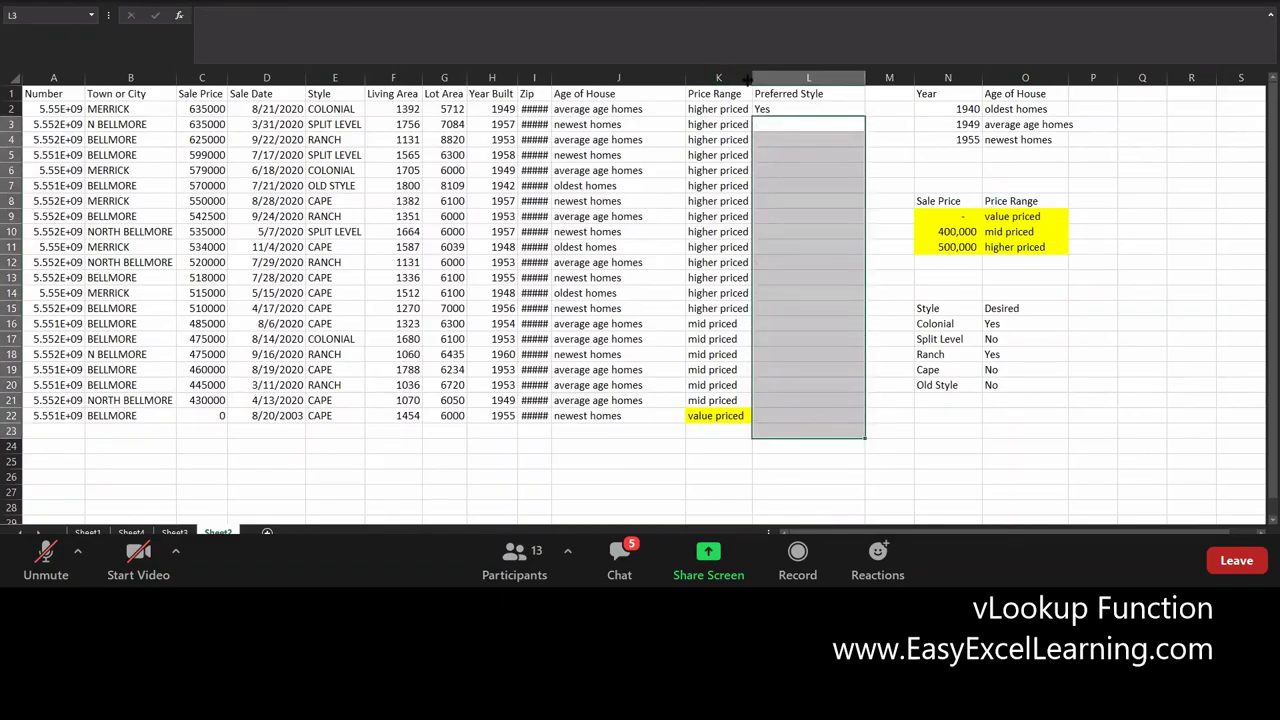
click(787, 130)
click(786, 108)
double_click(838, 112)
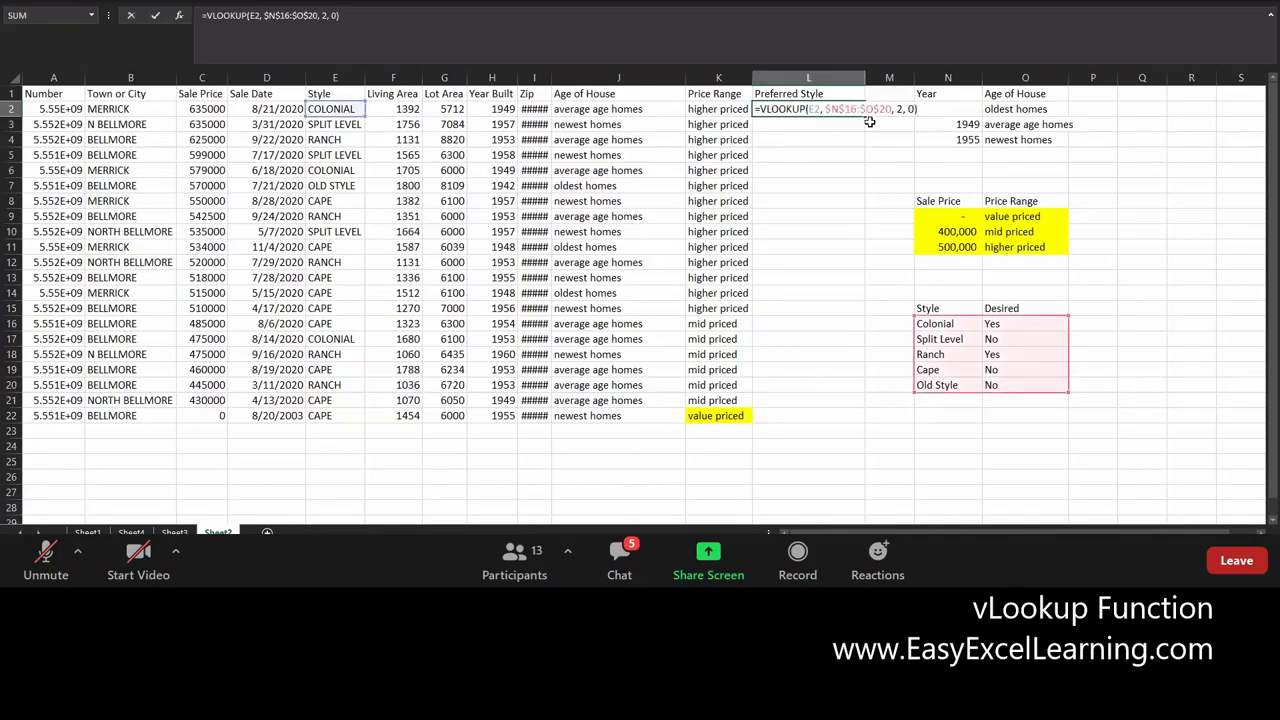
key(Return)
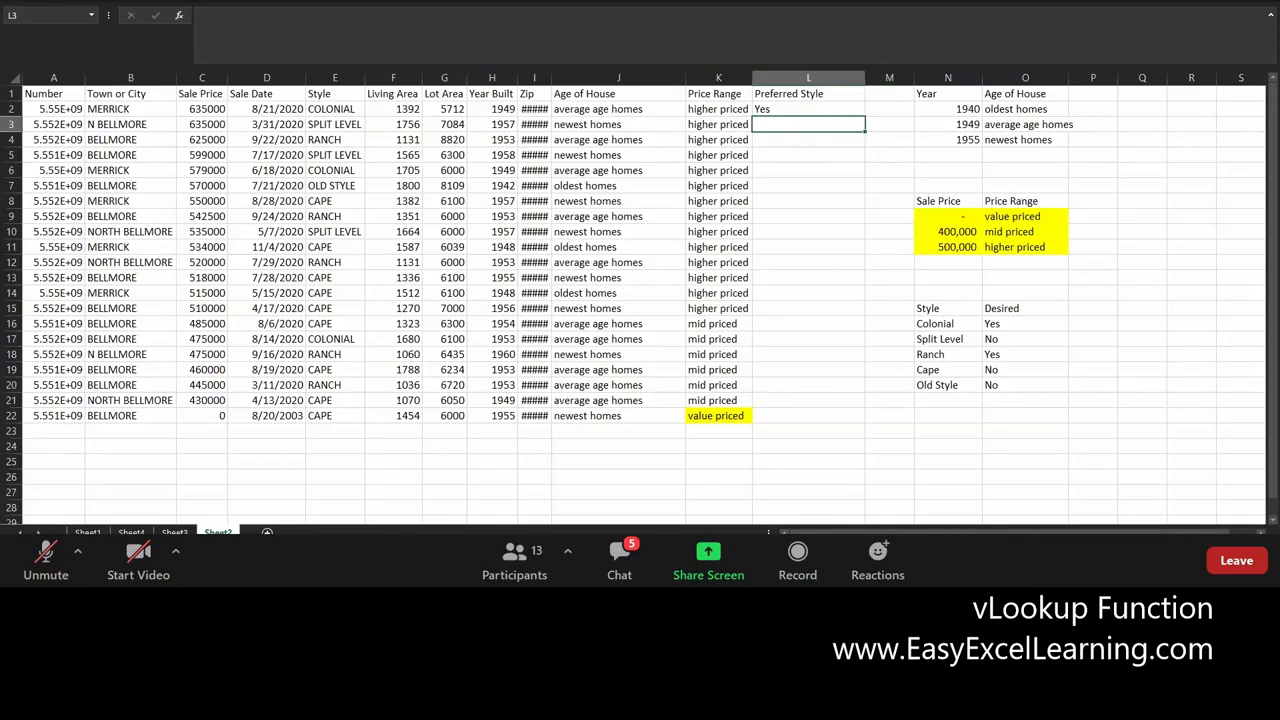
click(816, 108)
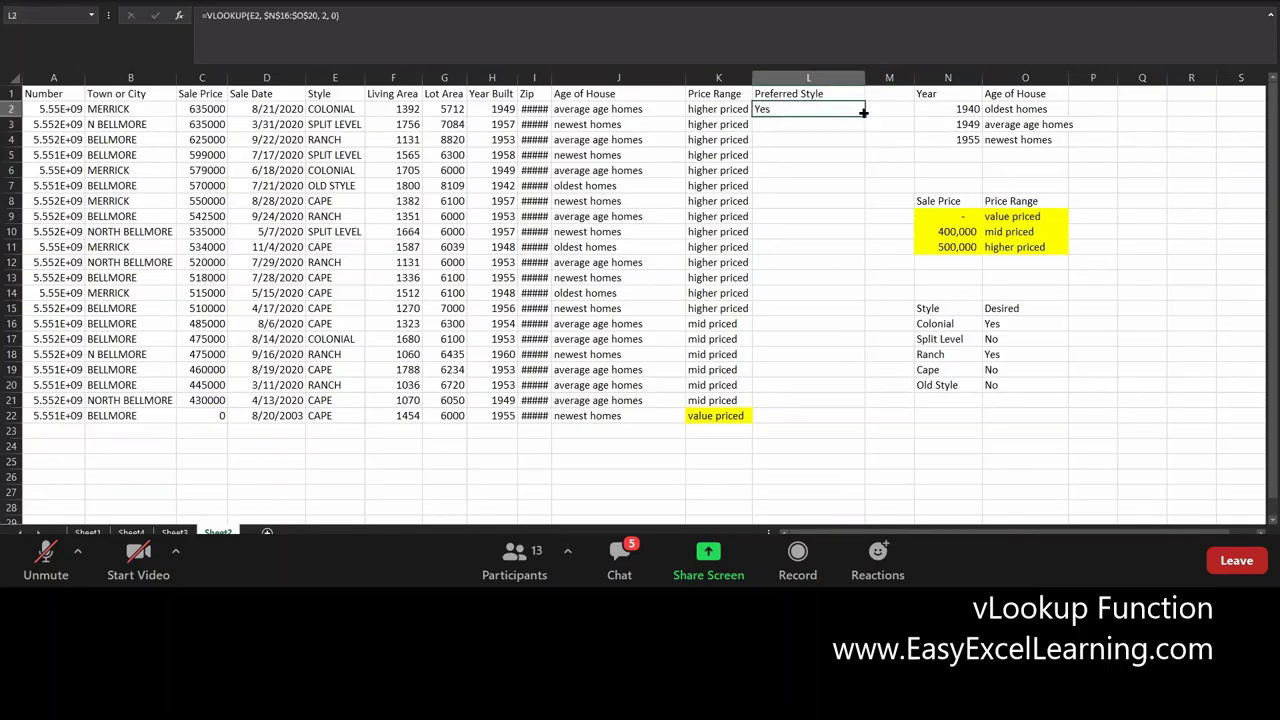
scroll(876, 141, up, 4)
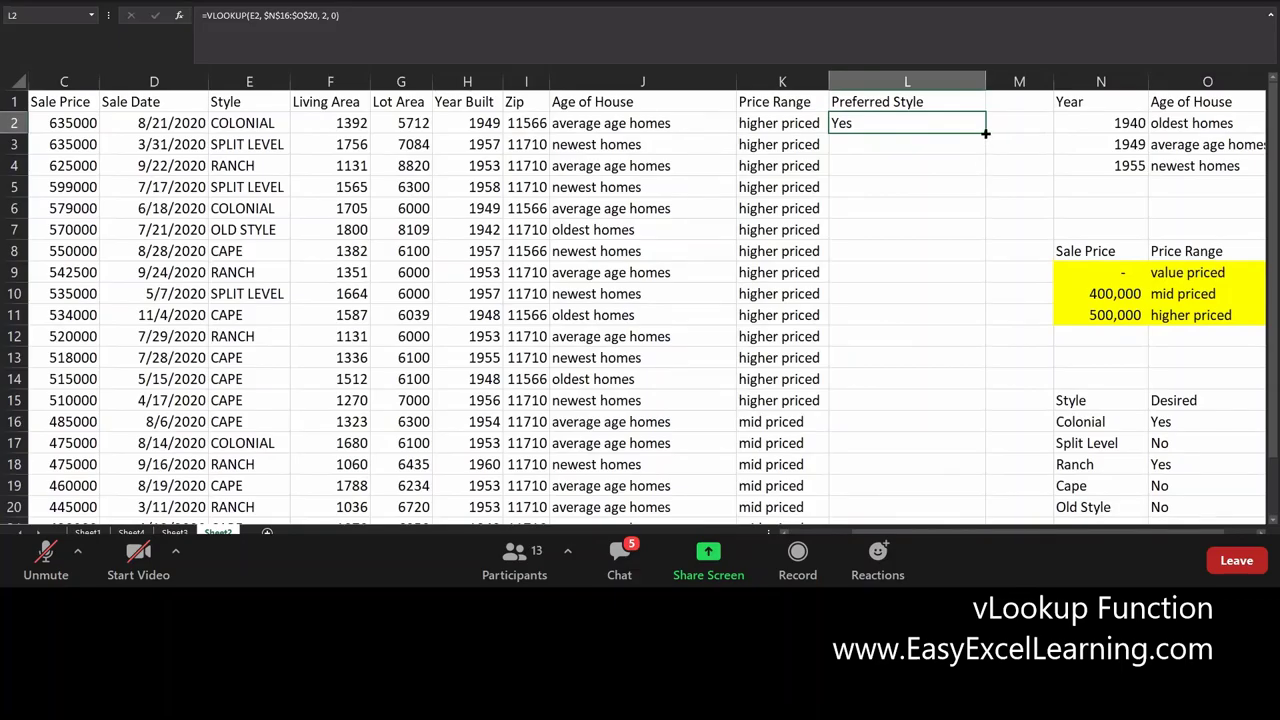
Fill the VLOOKUP down to L22, undo and refill it, then switch to Word
double_click(985, 133)
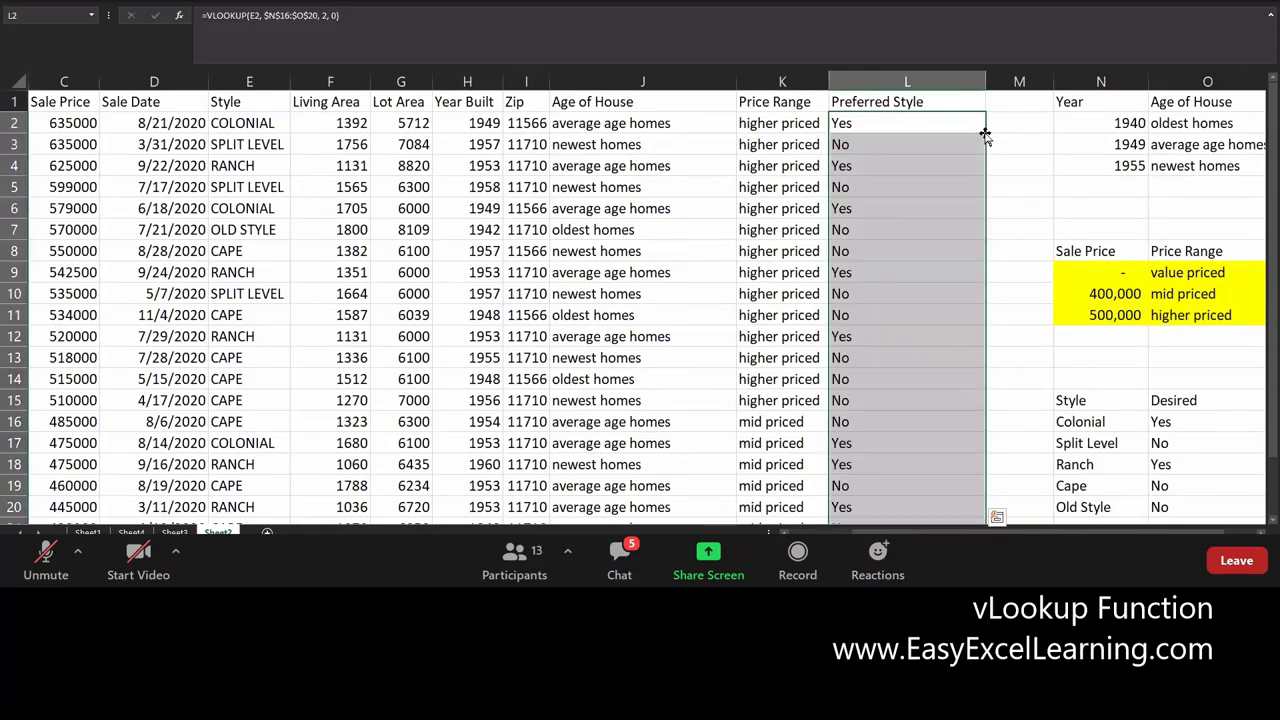
scroll(920, 290, down, 5)
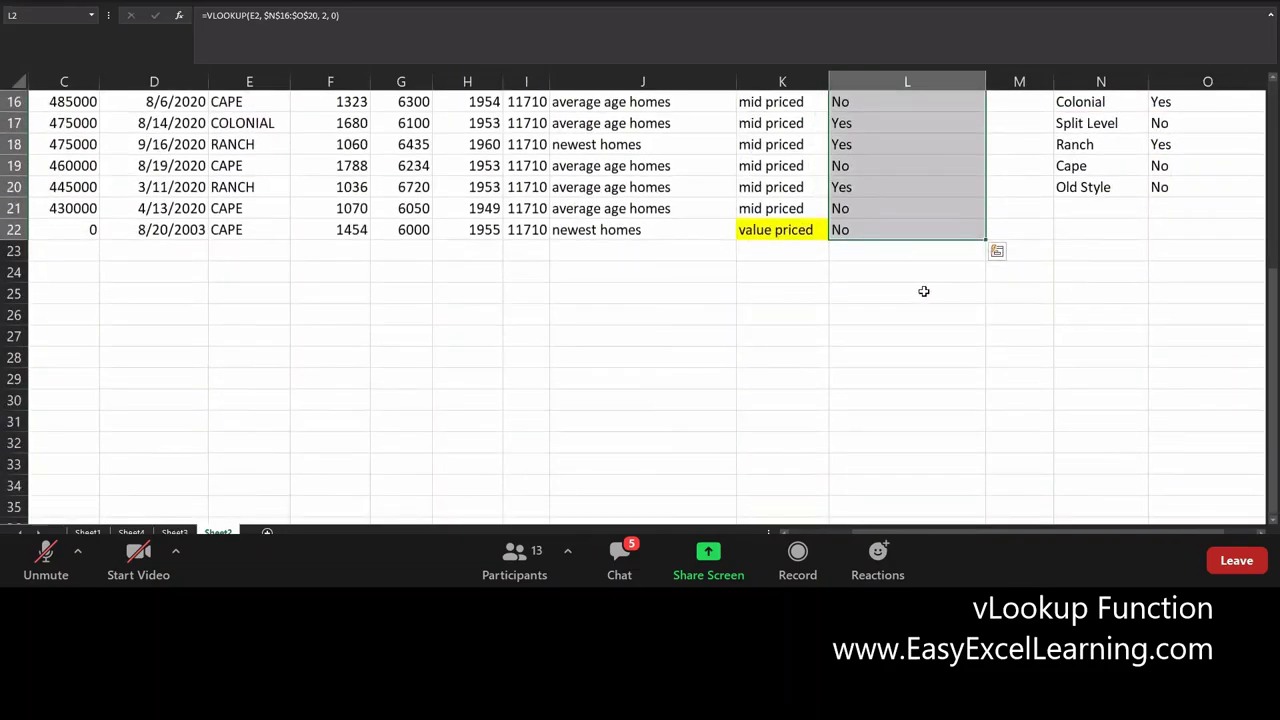
scroll(924, 291, up, 5)
key(ctrl+z)
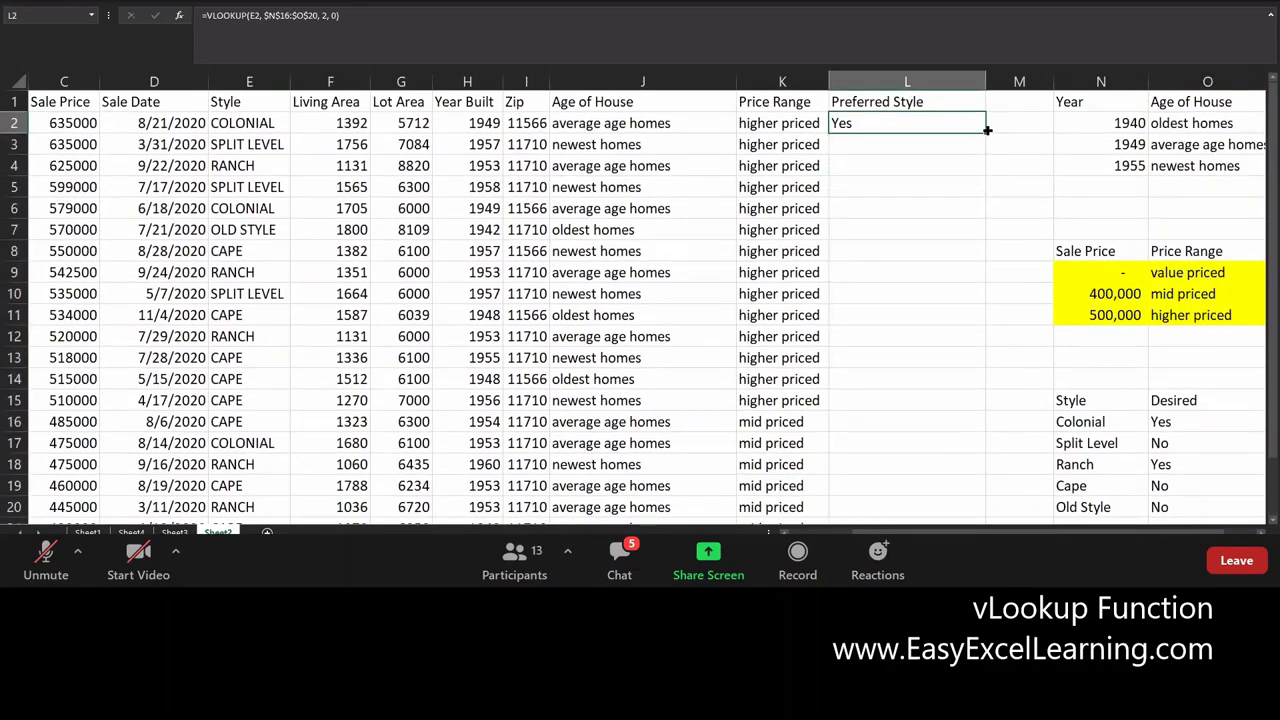
double_click(987, 130)
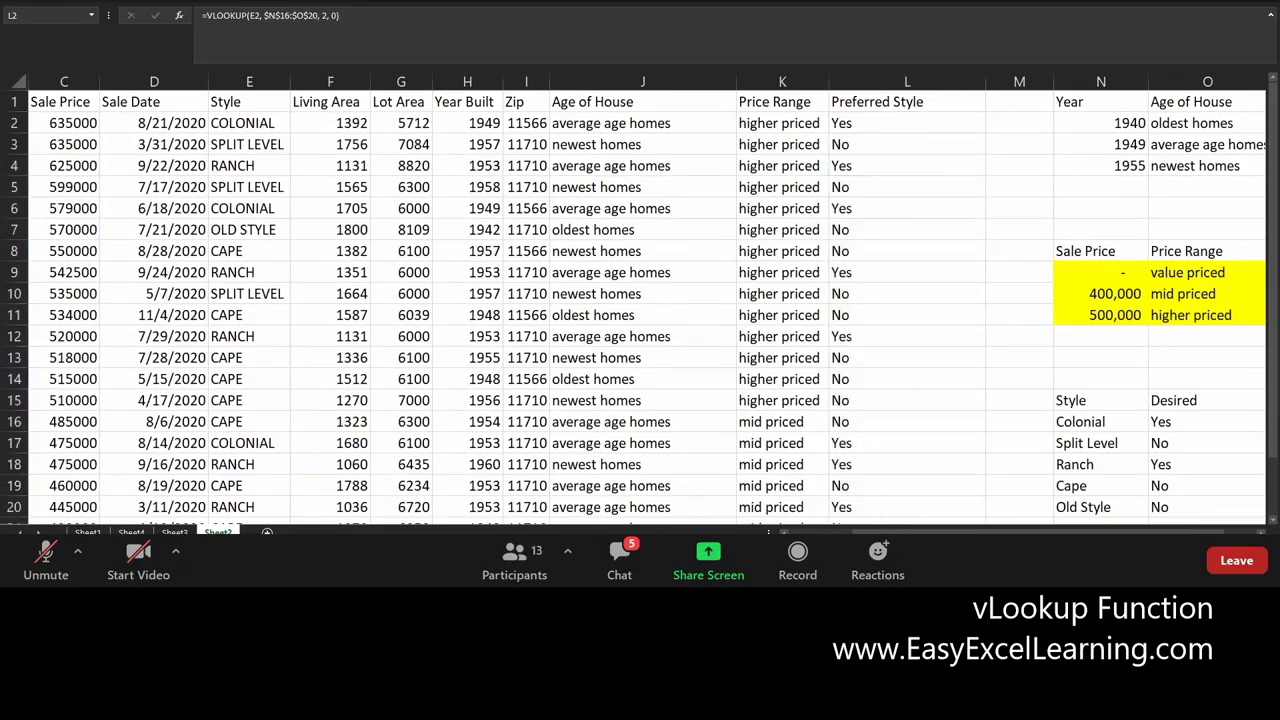
key(alt+Tab)
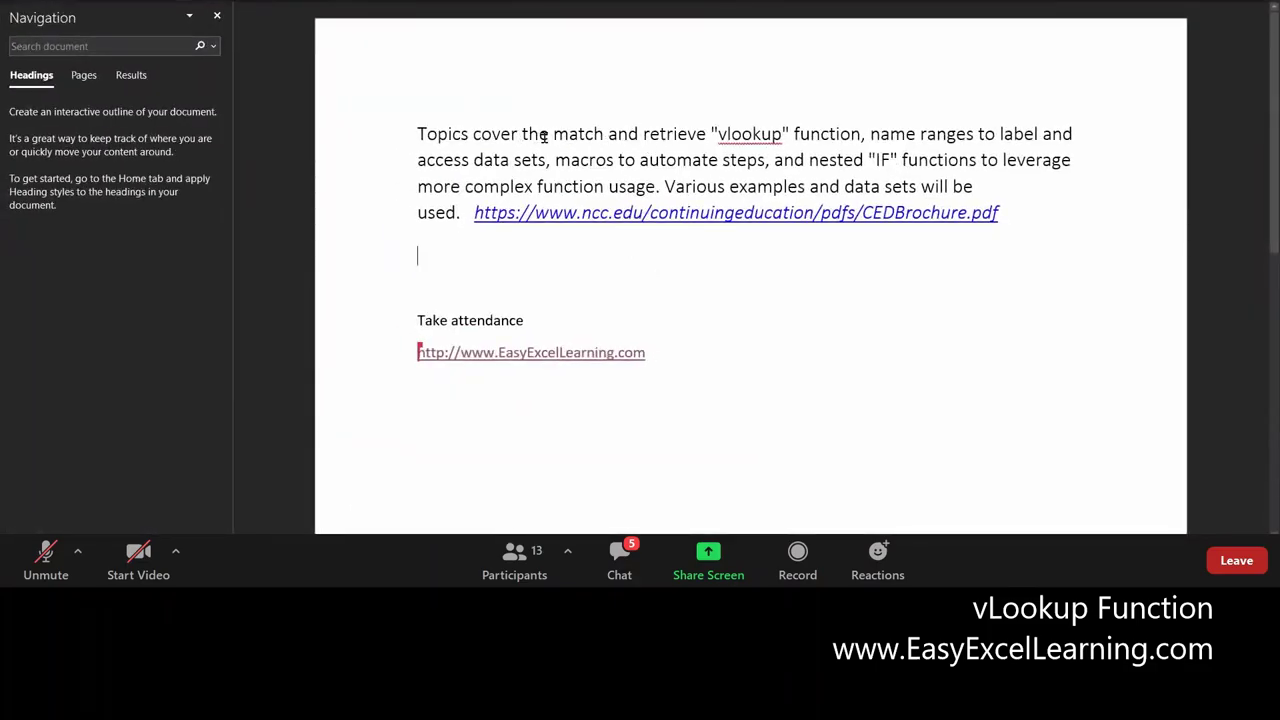
Strike through the phrase 'match and retrieve "vlookup" function' in the Word topics paragraph
drag(558, 136, 642, 136)
drag(760, 138, 860, 136)
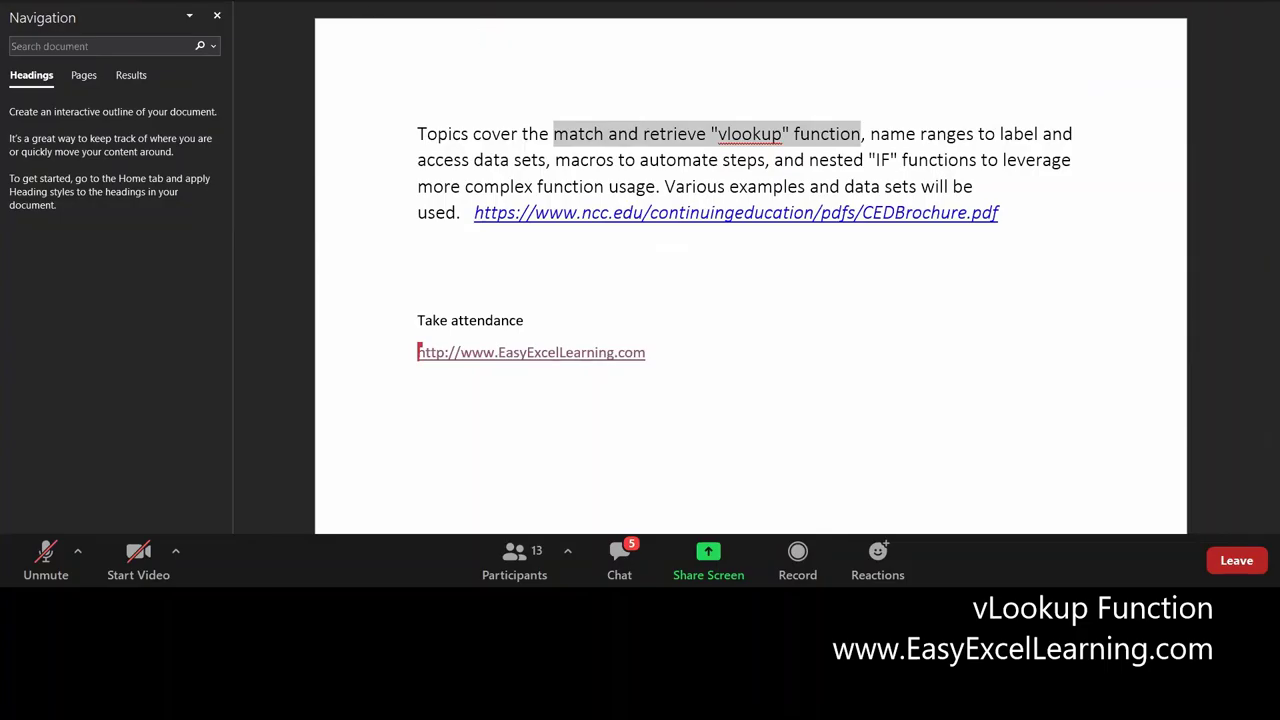
key(ctrl+shift+x)
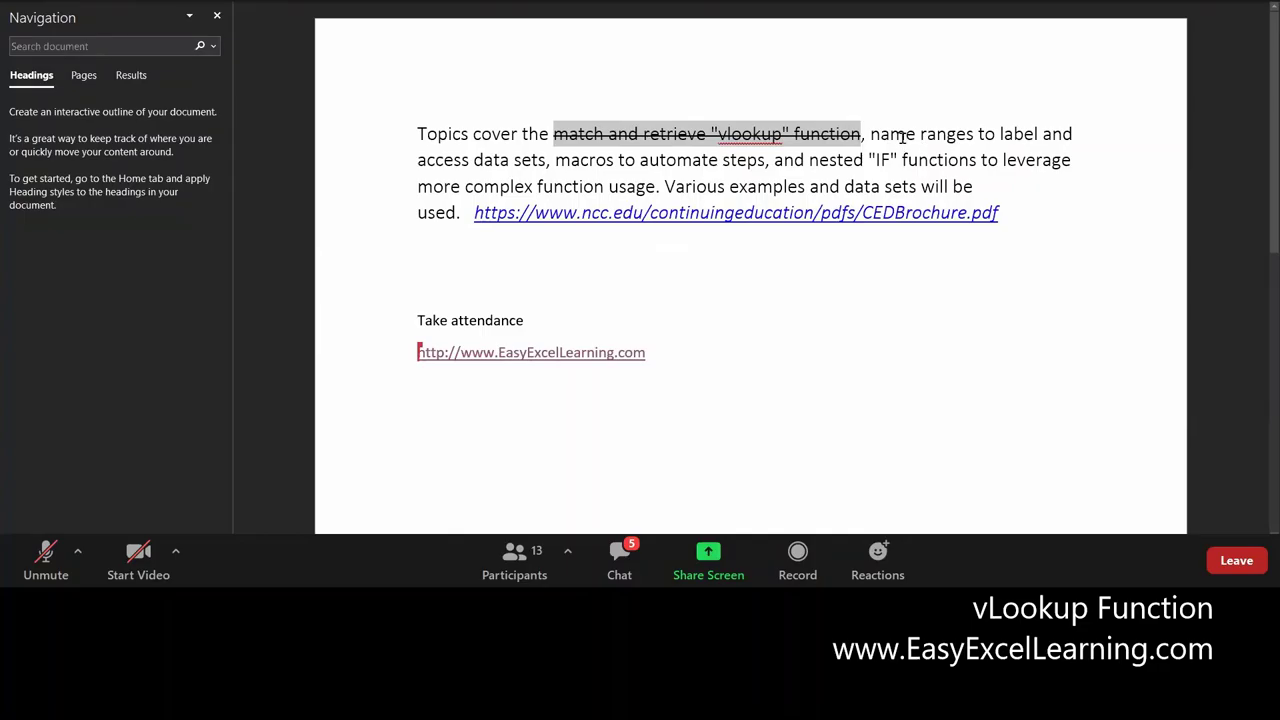
Select the name ranges and nested IF topic phrases, then clear the selection
drag(905, 138, 760, 163)
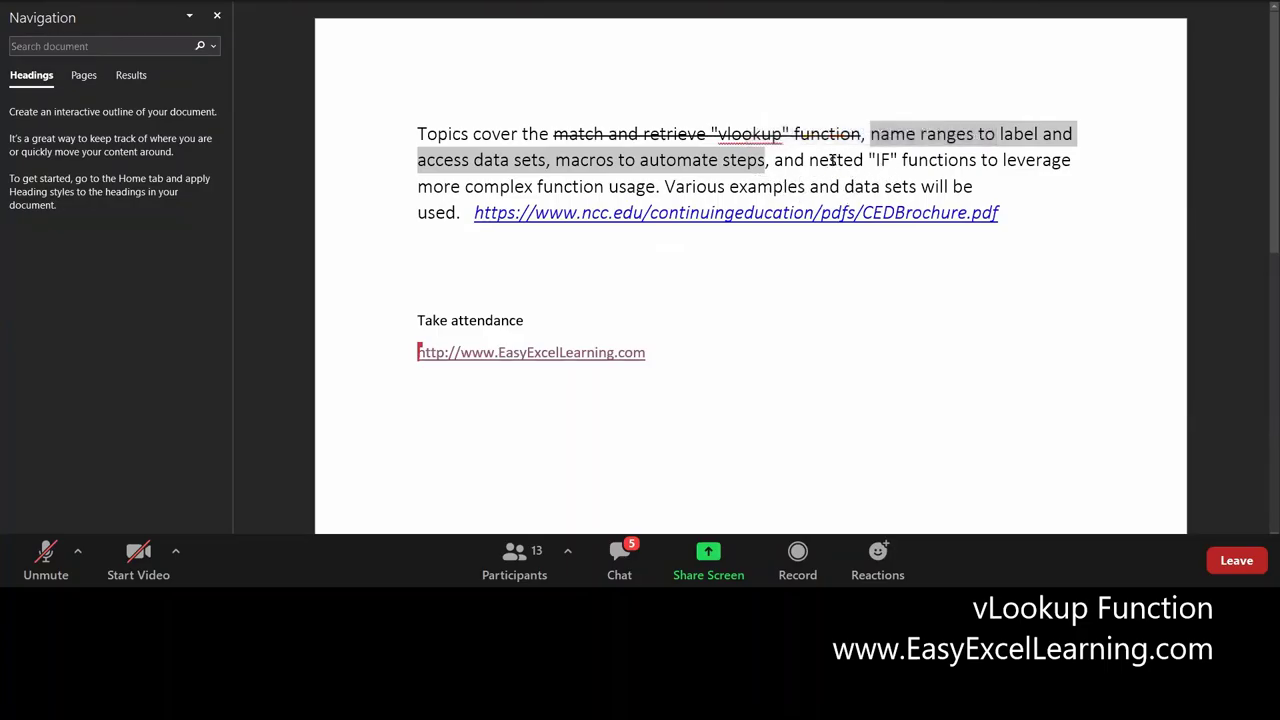
drag(809, 162, 588, 179)
click(743, 414)
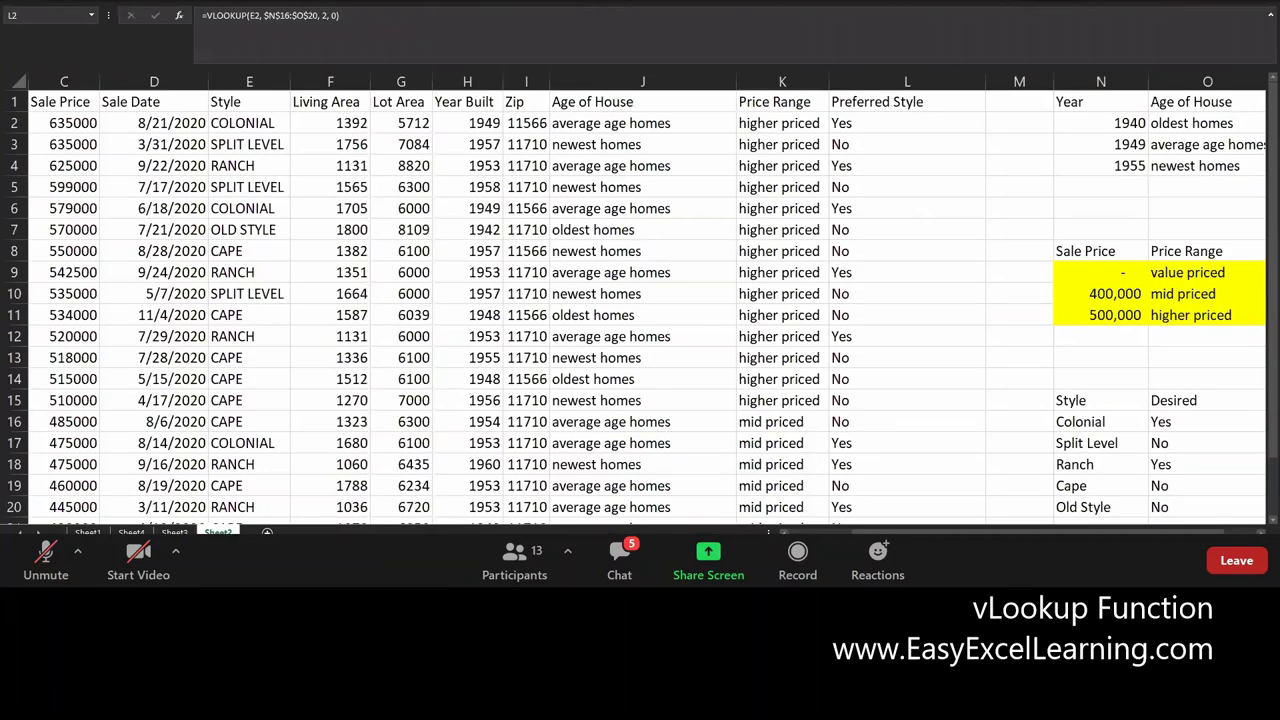
drag(907, 123, 907, 507)
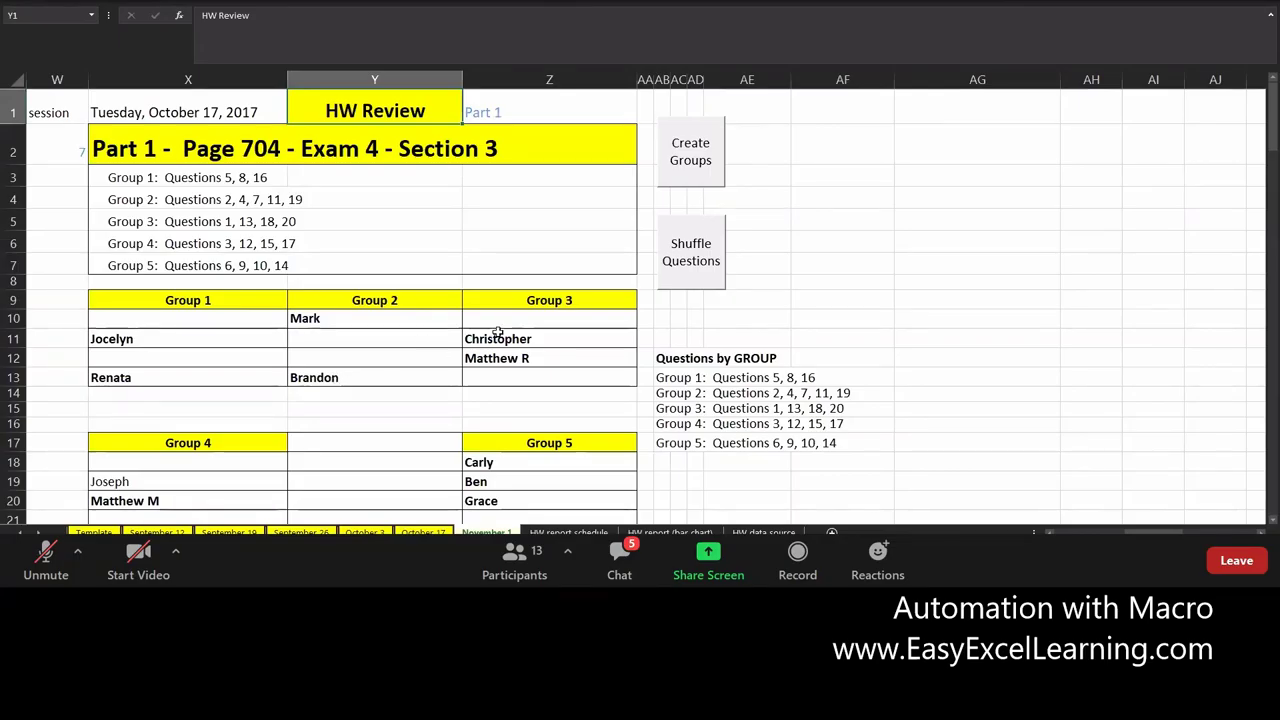
Run the Create Groups macro several times, reshuffling the students across Groups 1–5
click(701, 166)
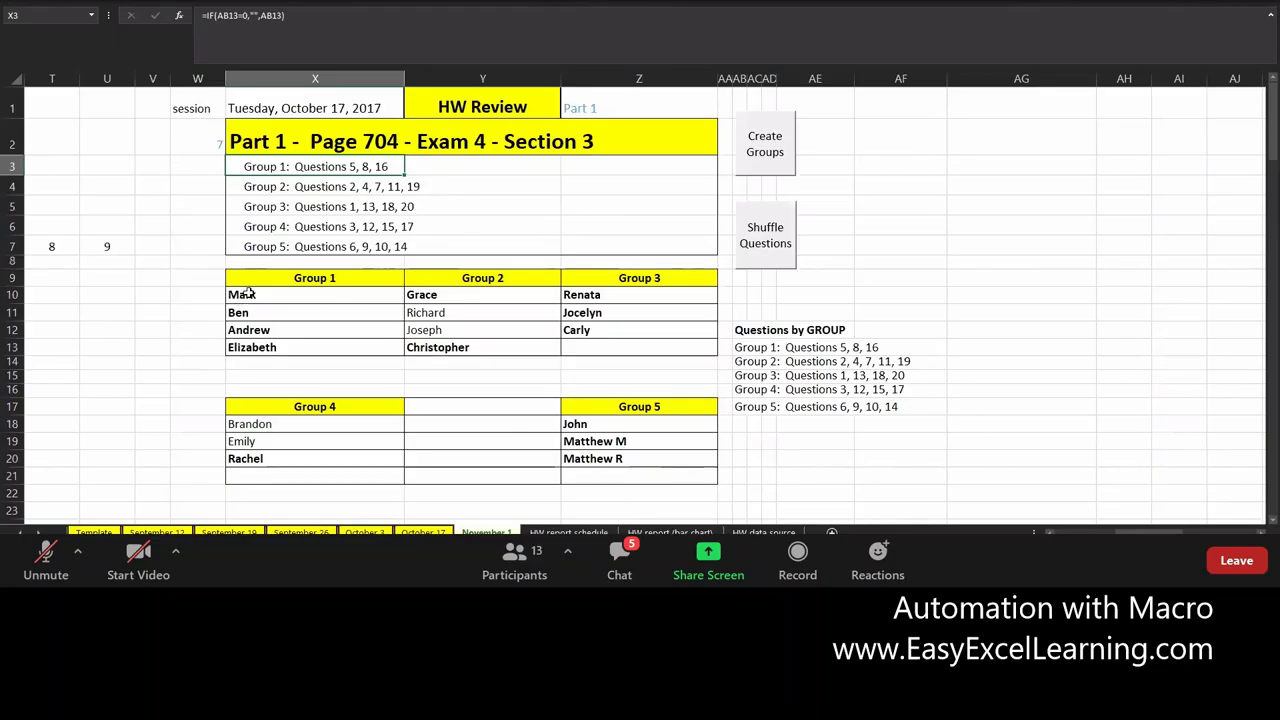
drag(245, 295, 272, 318)
drag(479, 380, 623, 343)
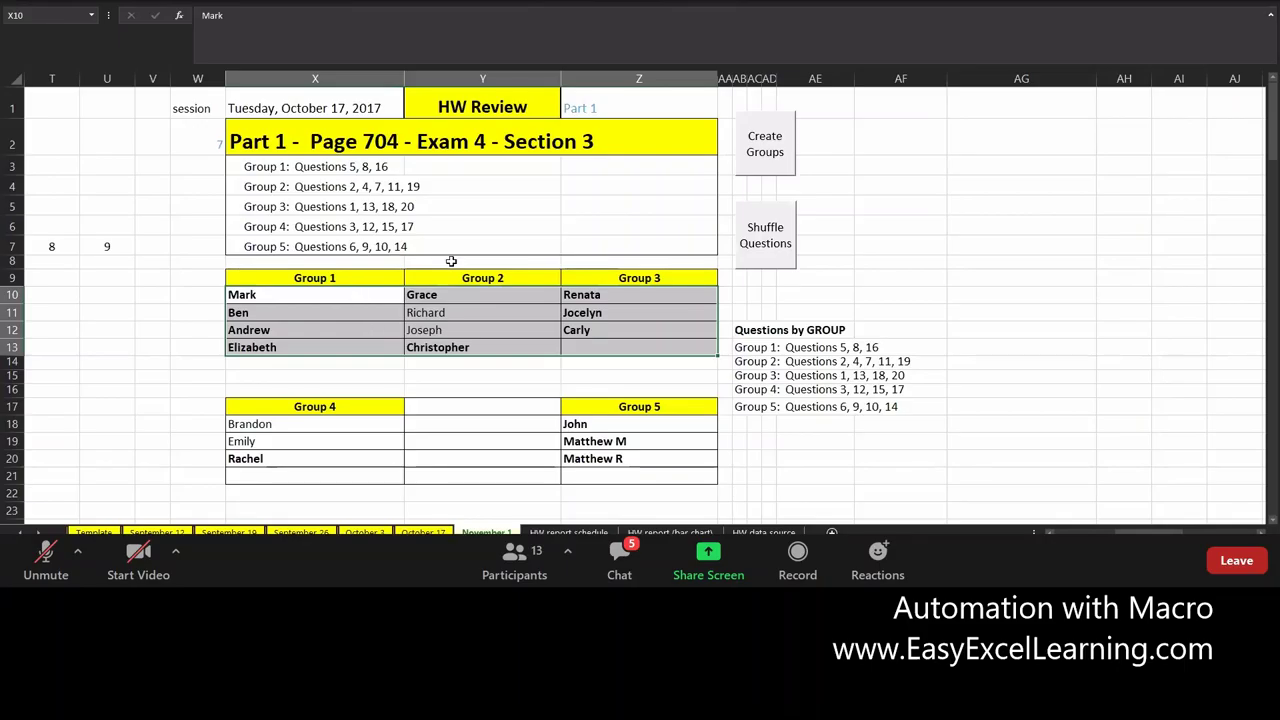
click(767, 151)
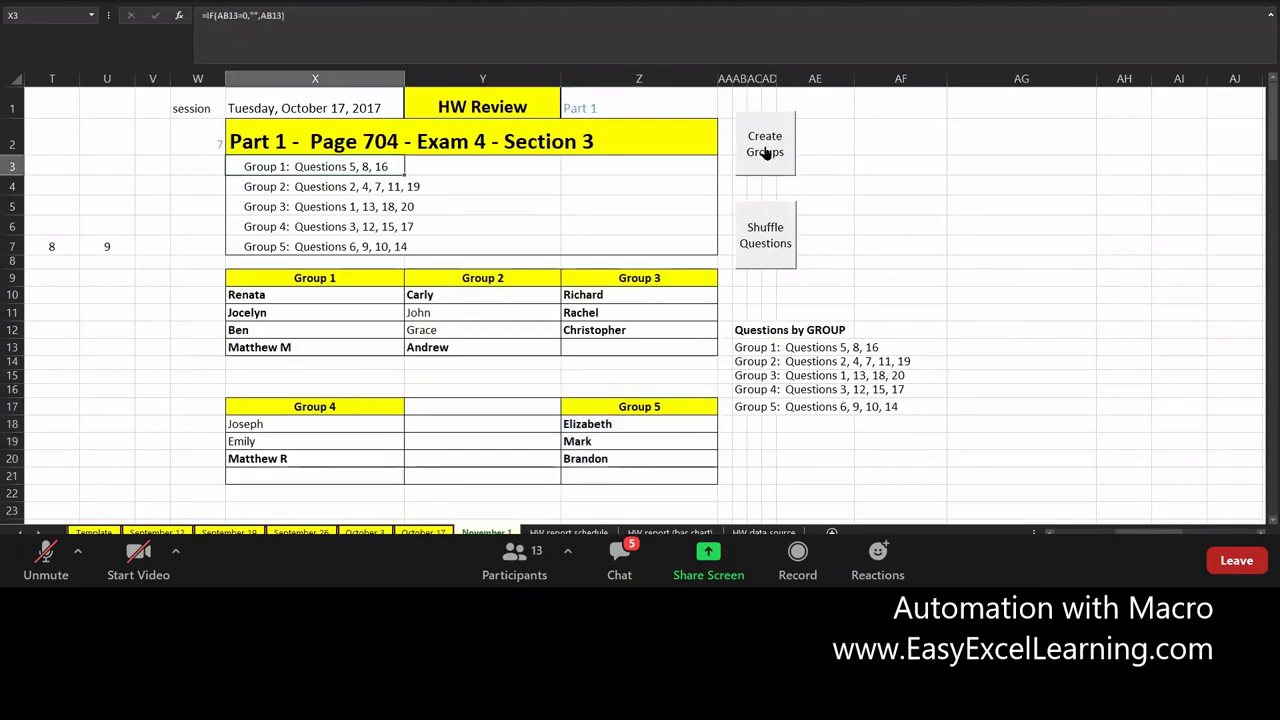
click(767, 152)
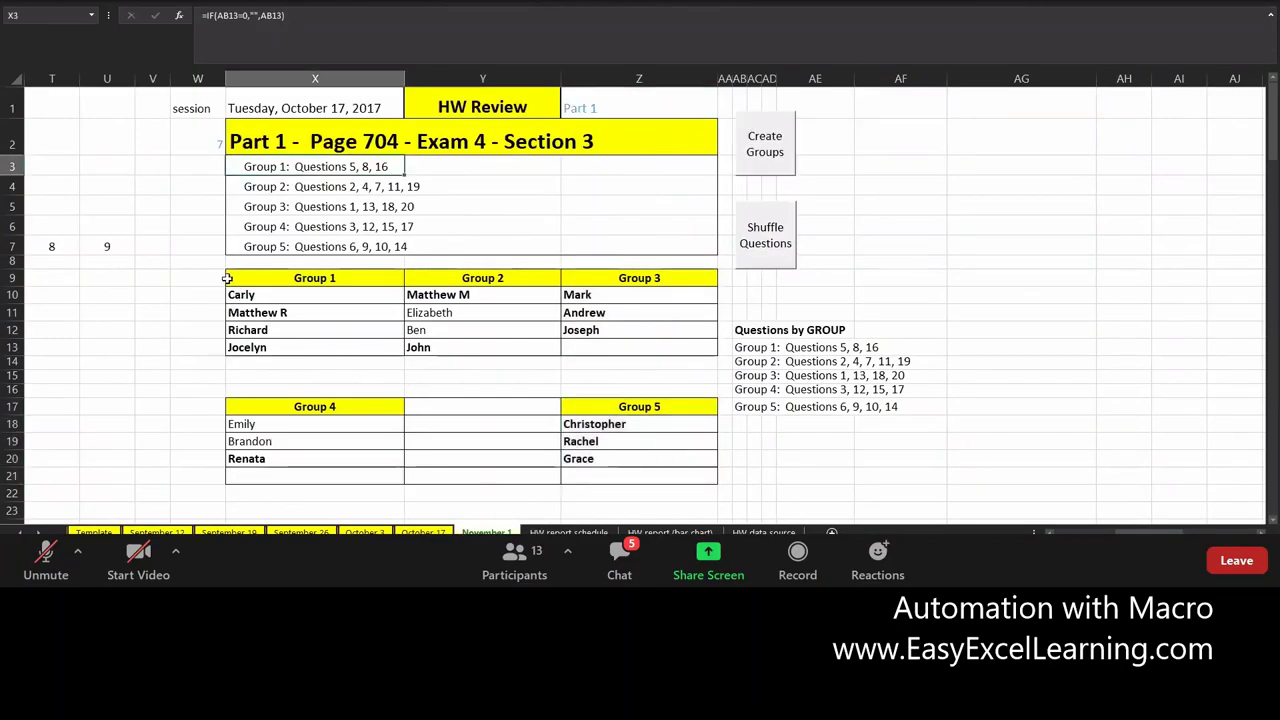
drag(263, 294, 363, 360)
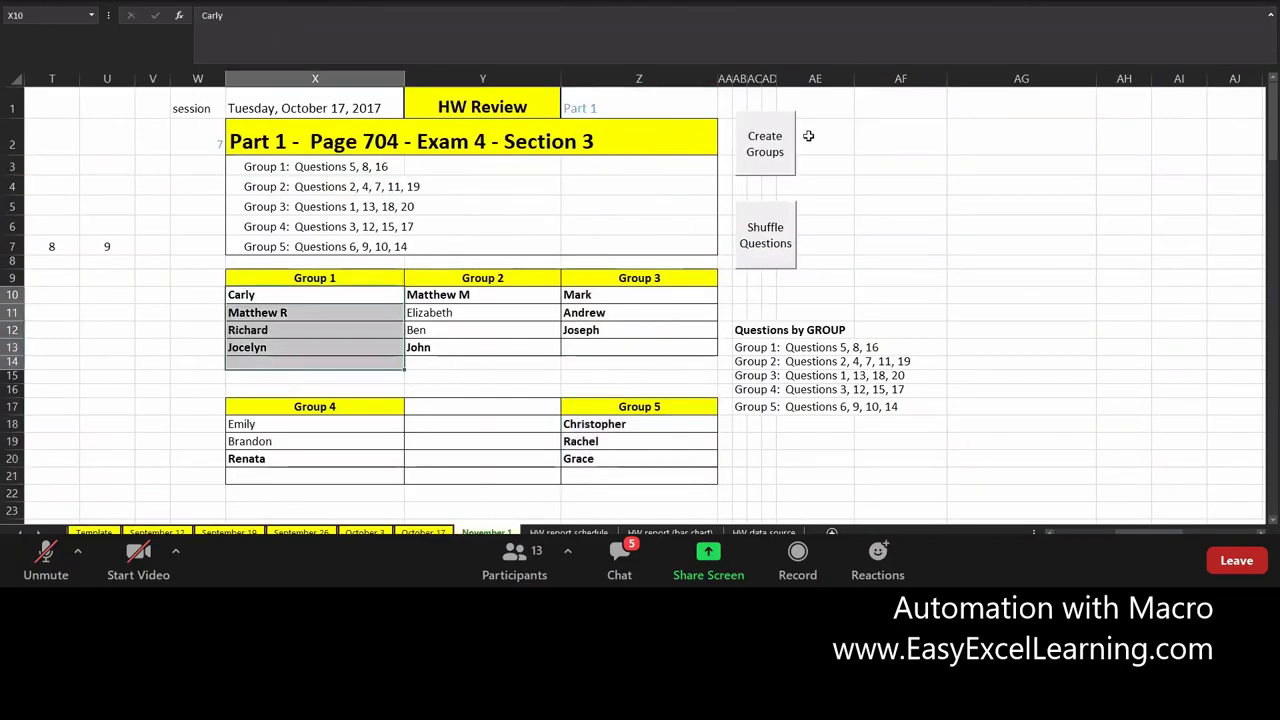
click(776, 151)
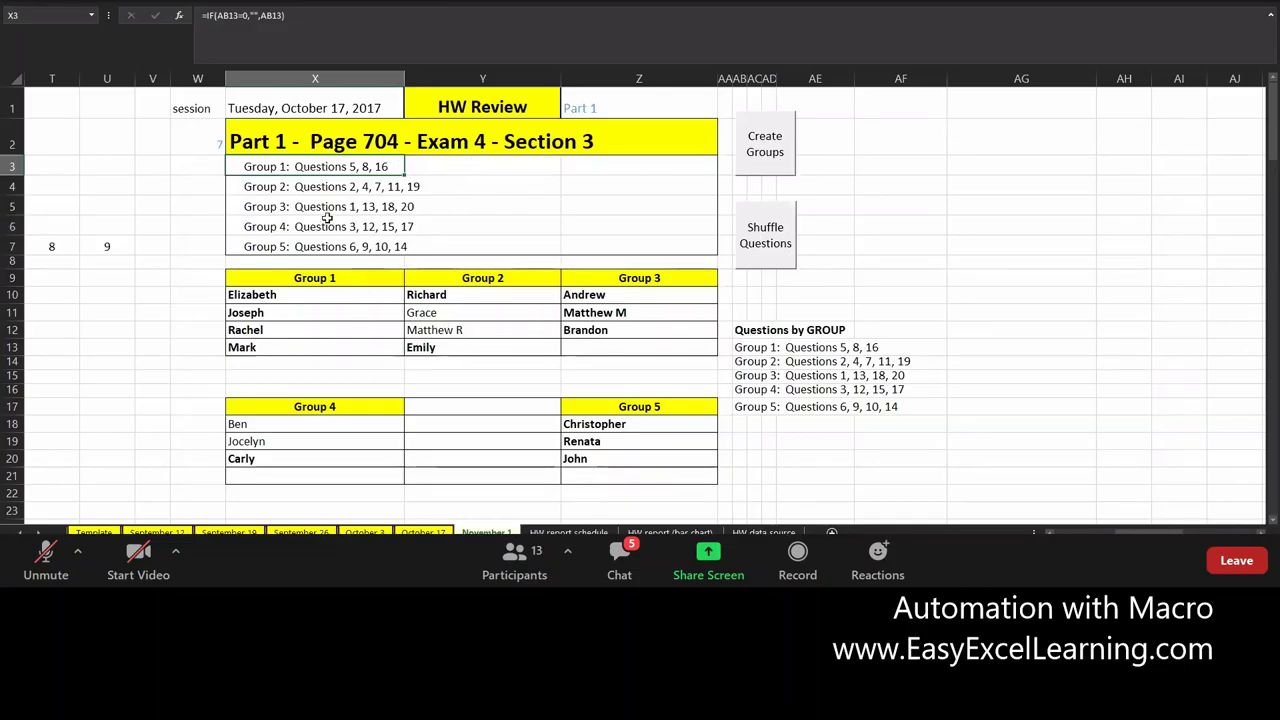
Rerun the Create Groups macro for another random student arrangement
click(784, 153)
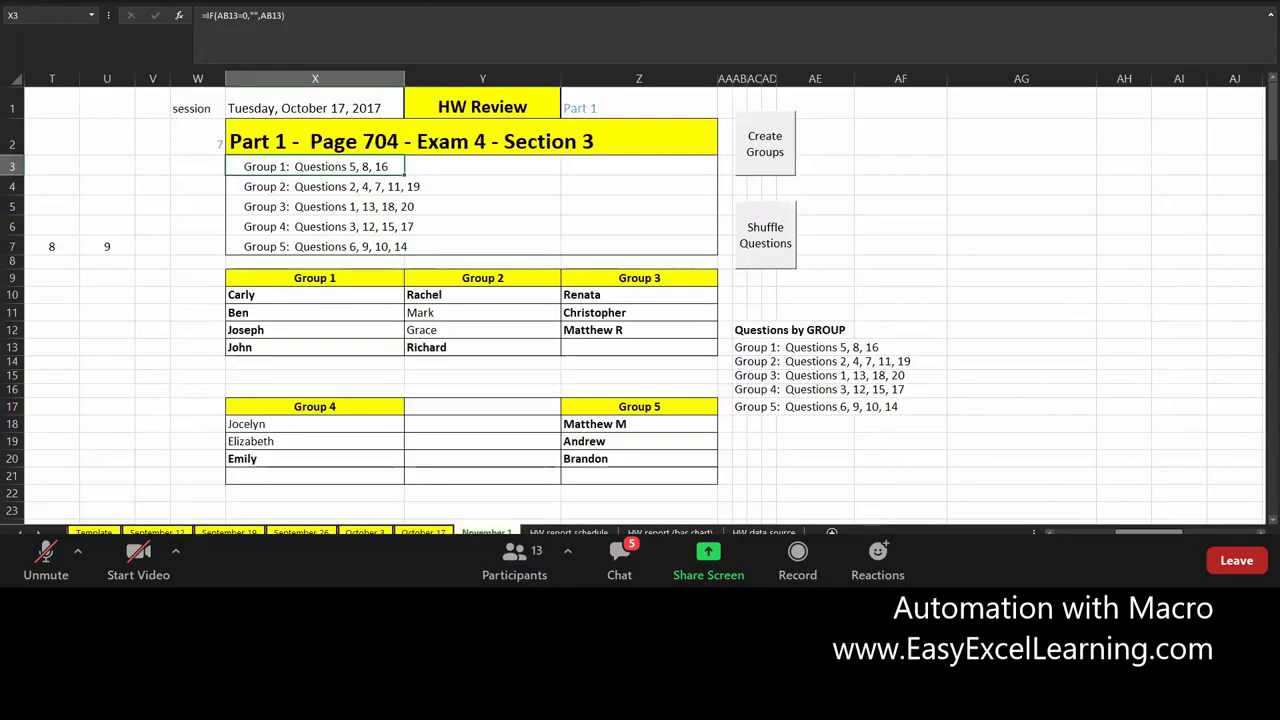
scroll(640, 300, left, 10)
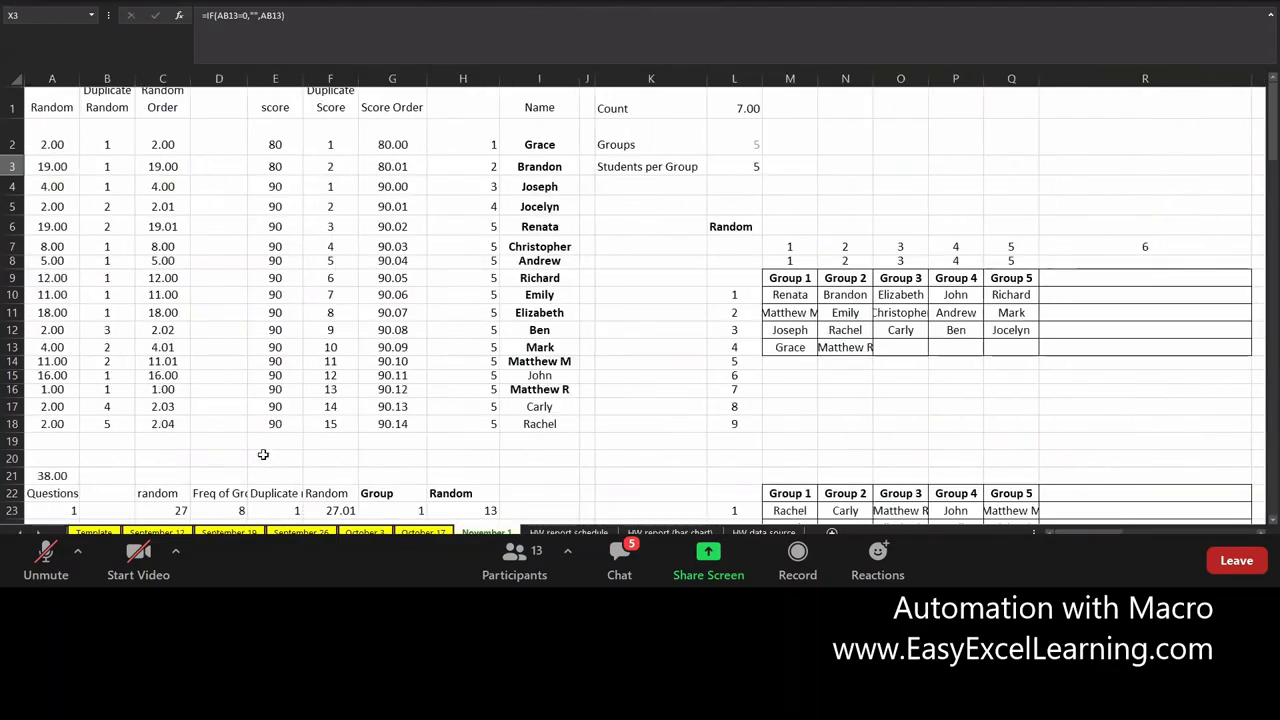
click(510, 145)
drag(525, 206, 520, 425)
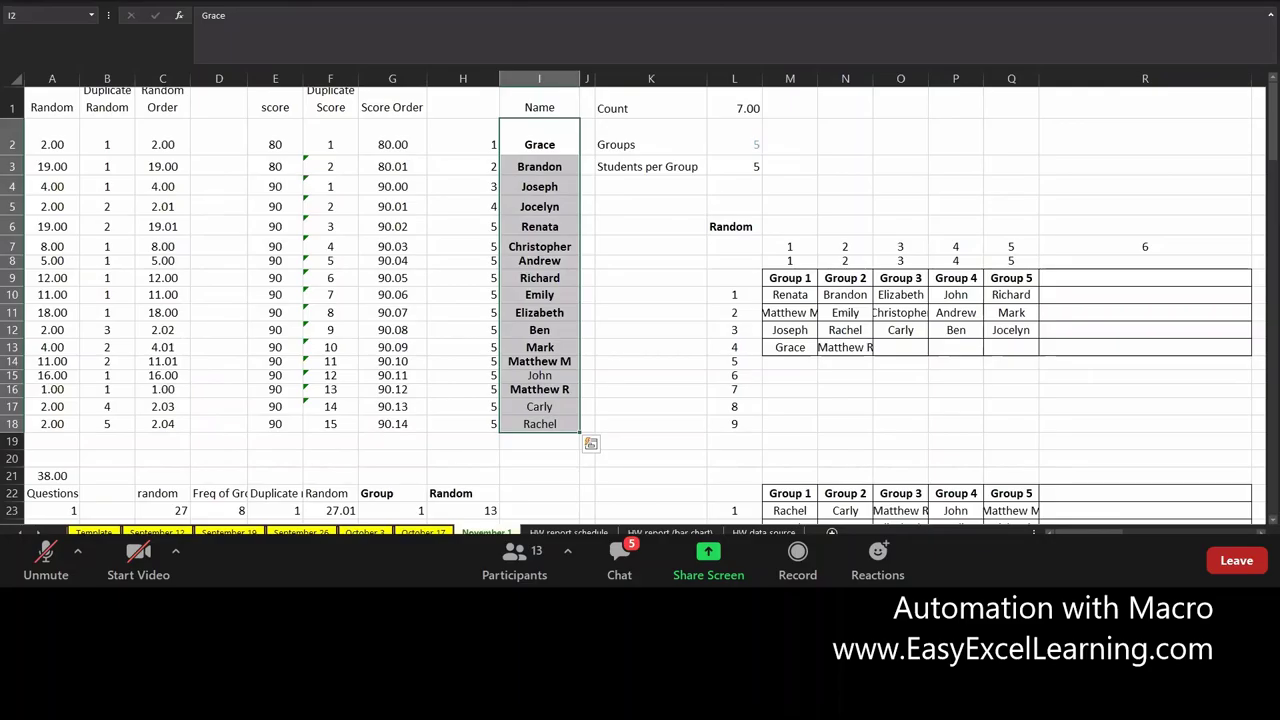
drag(1090, 531, 1130, 531)
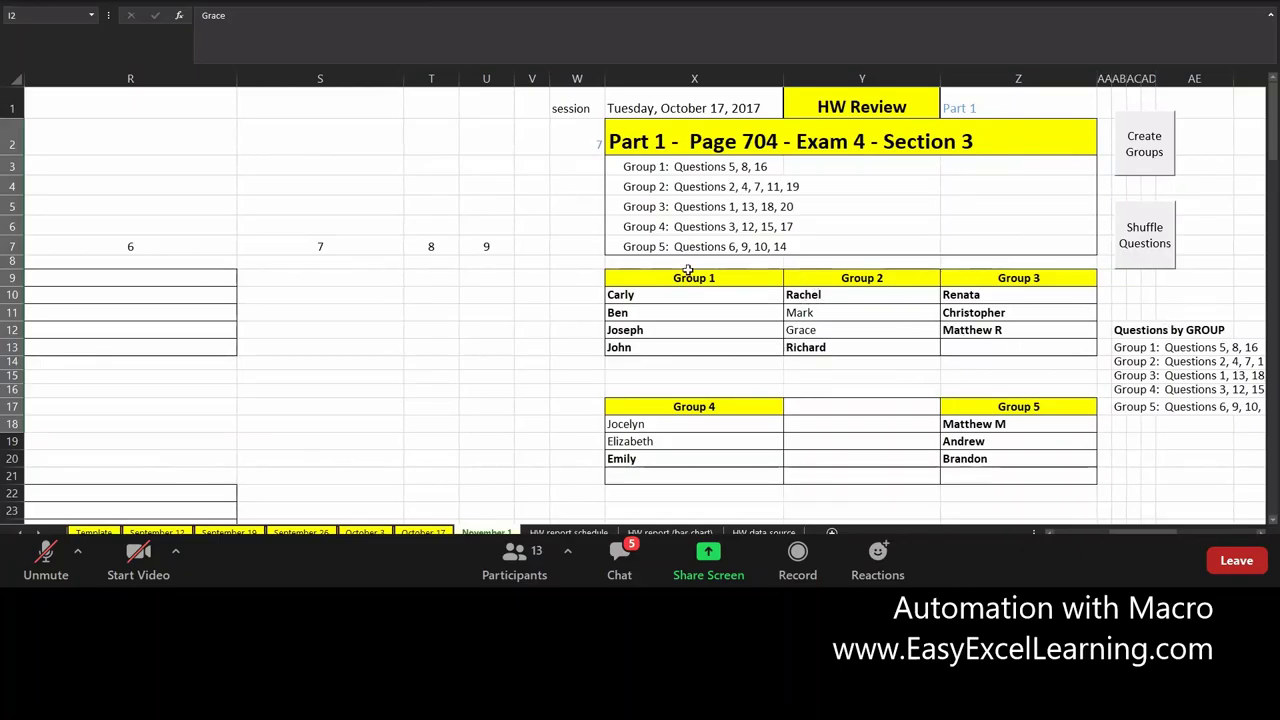
Run Create Groups twice to reshuffle the 17 students across Groups 1–5
click(1145, 150)
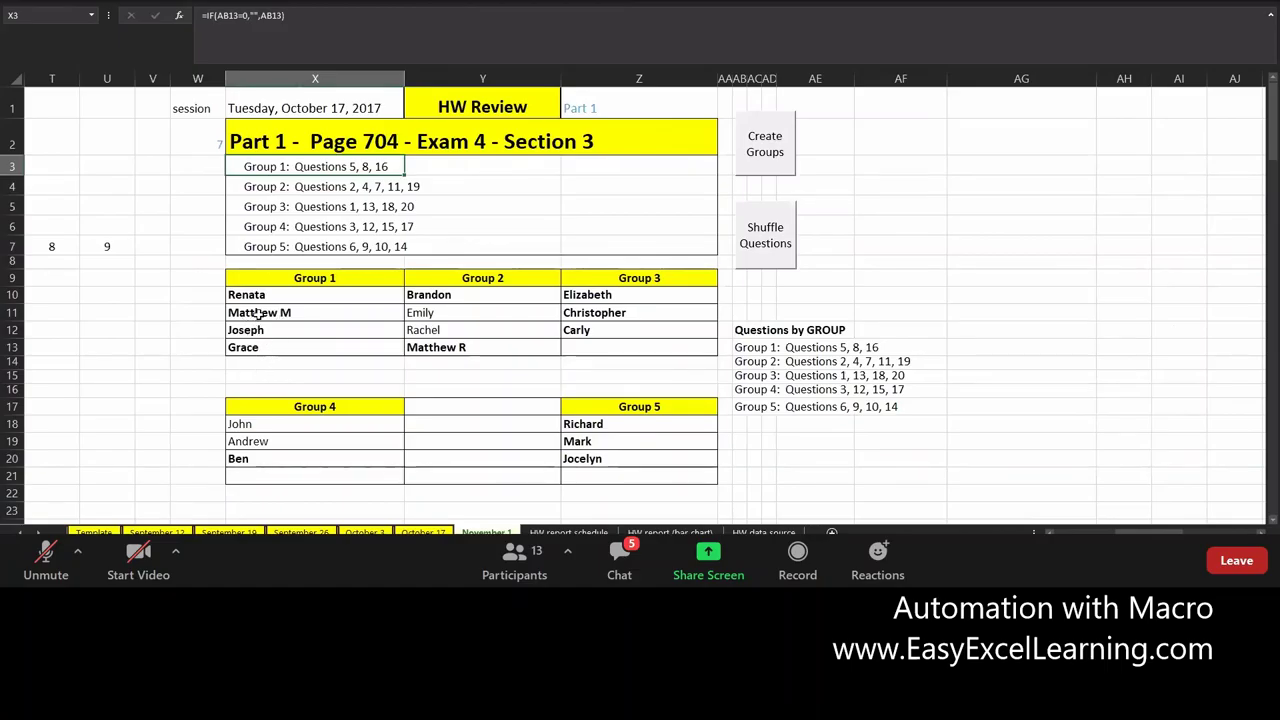
click(757, 160)
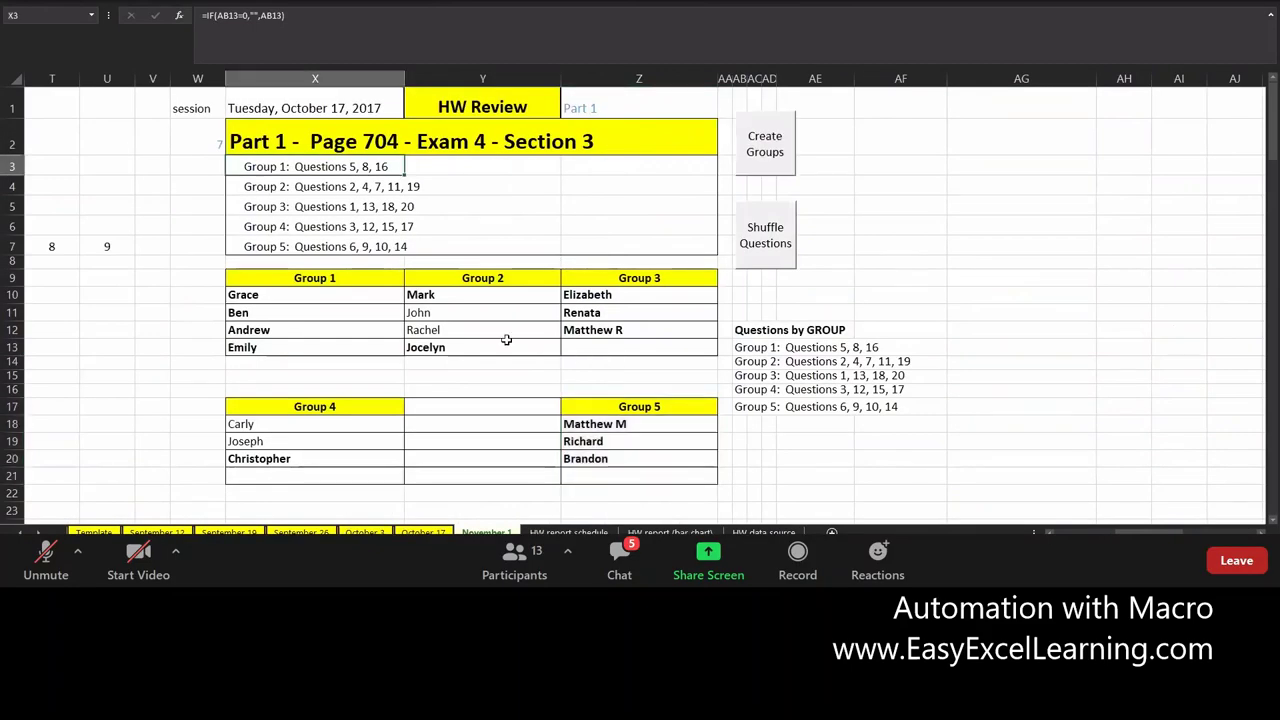
Check the names listed in Groups 3 and 5 on the HW Review sheet
click(615, 312)
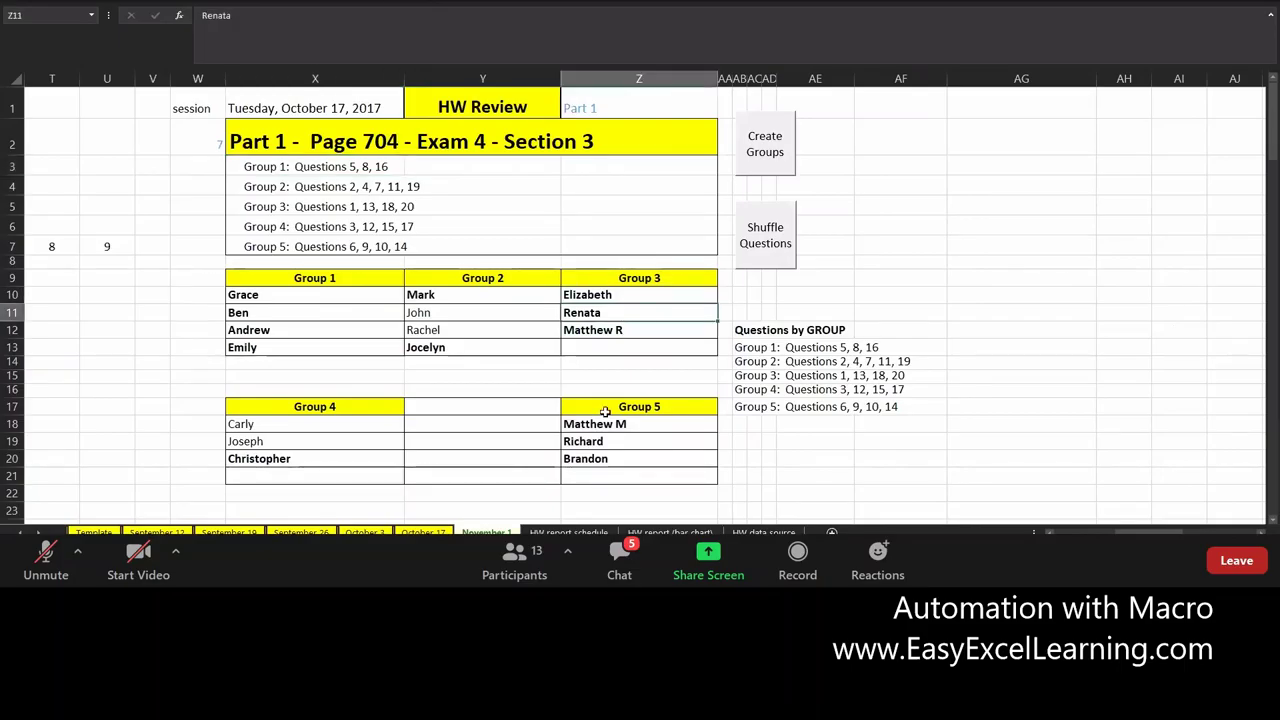
click(600, 331)
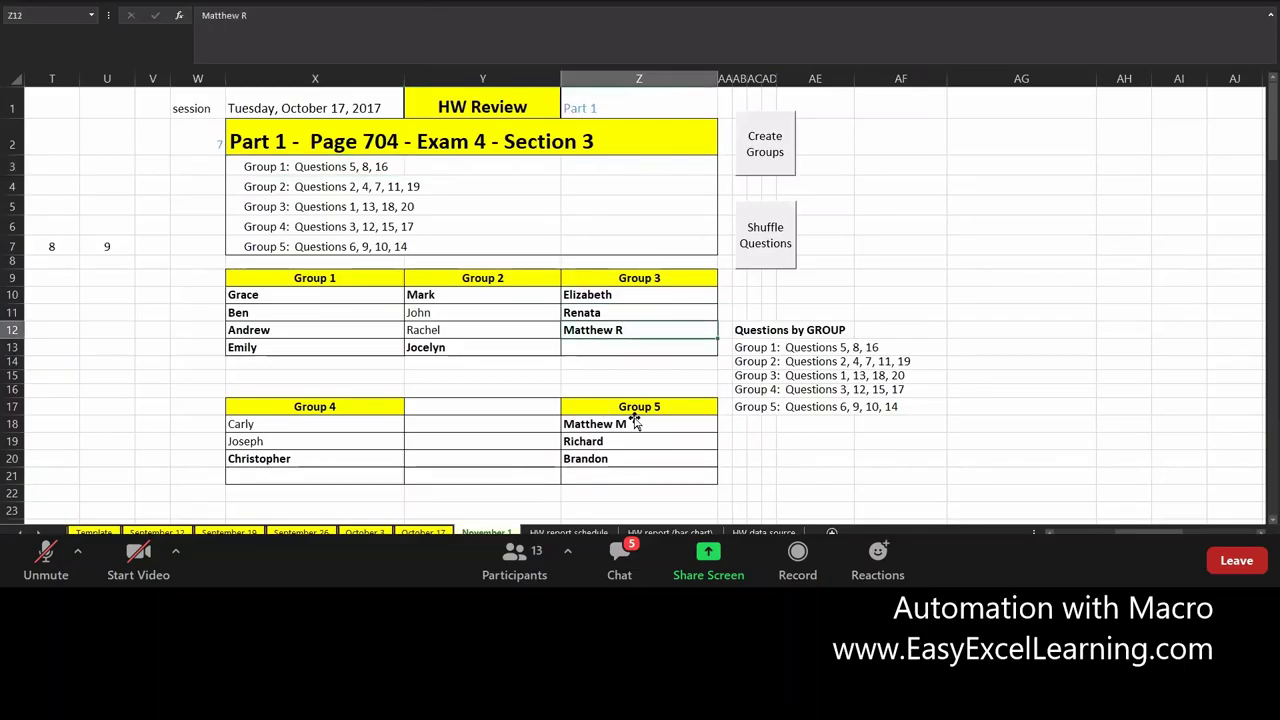
click(634, 423)
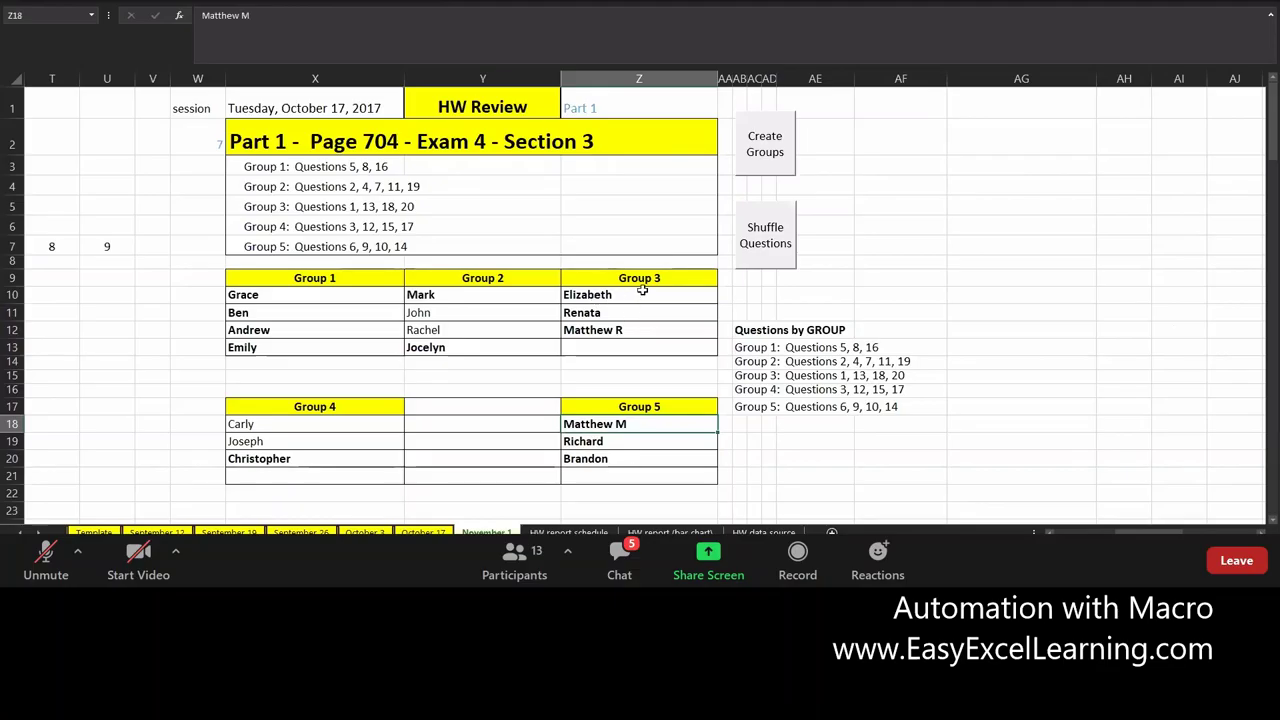
scroll(540, 351, down, 2)
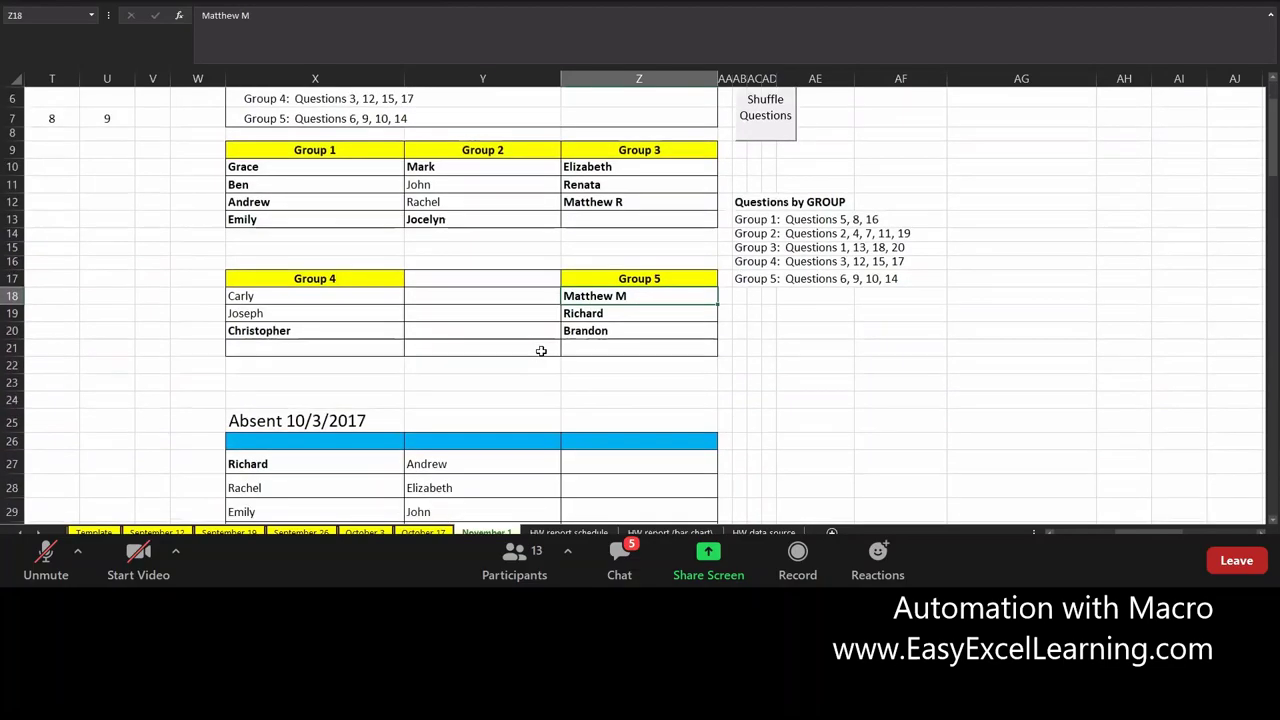
scroll(540, 351, up, 2)
scroll(531, 350, down, 2)
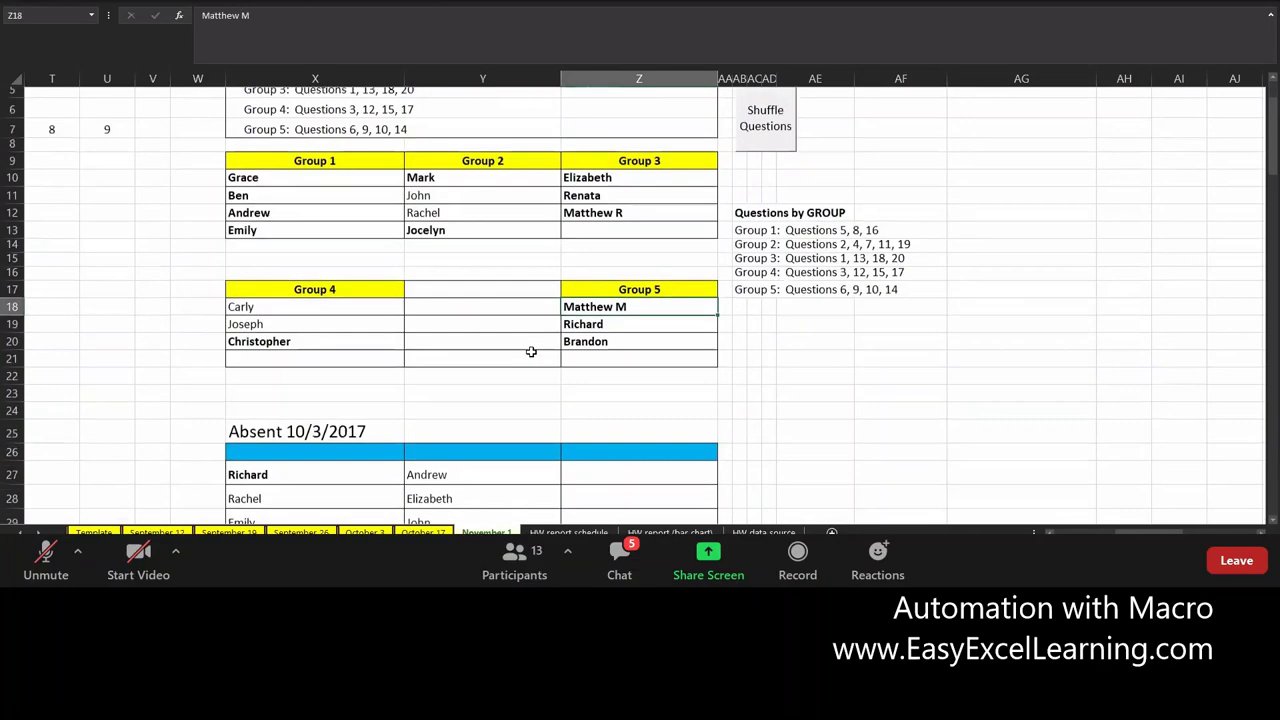
scroll(531, 352, up, 2)
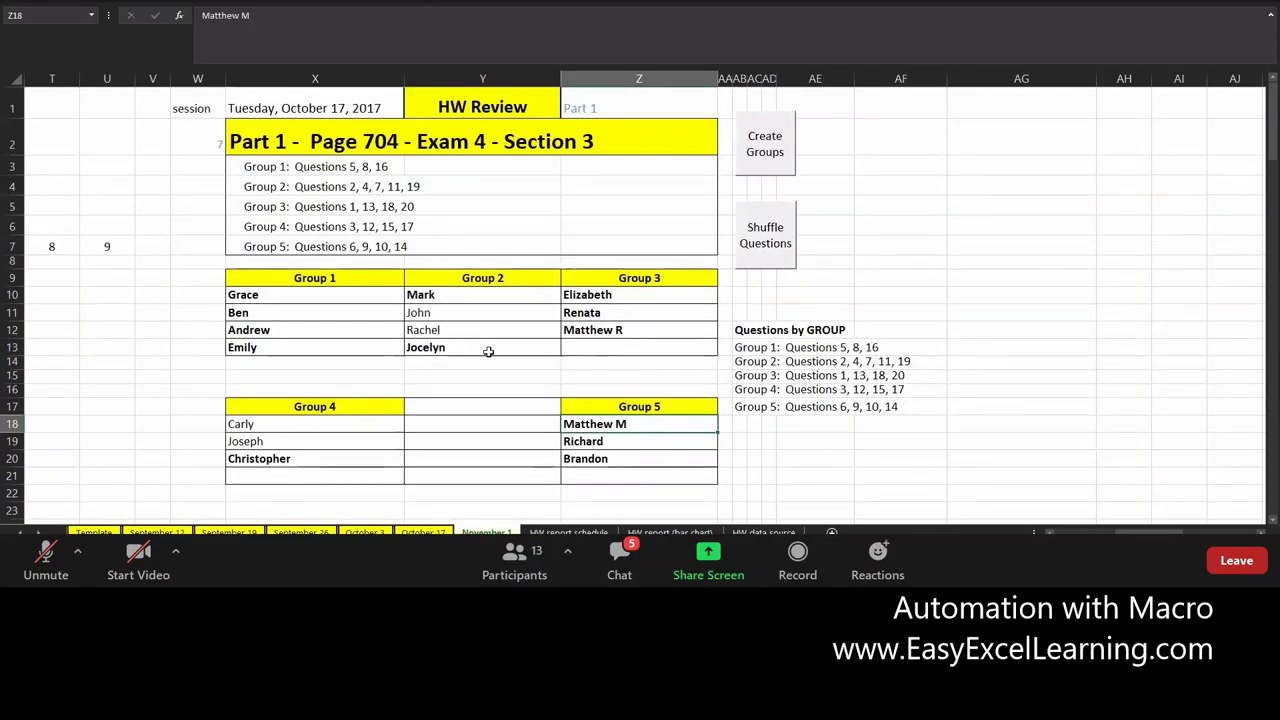
Move the Group 2 entry from cell Y11 into empty cell X30 of the Absent 10/3/2017 list
click(440, 315)
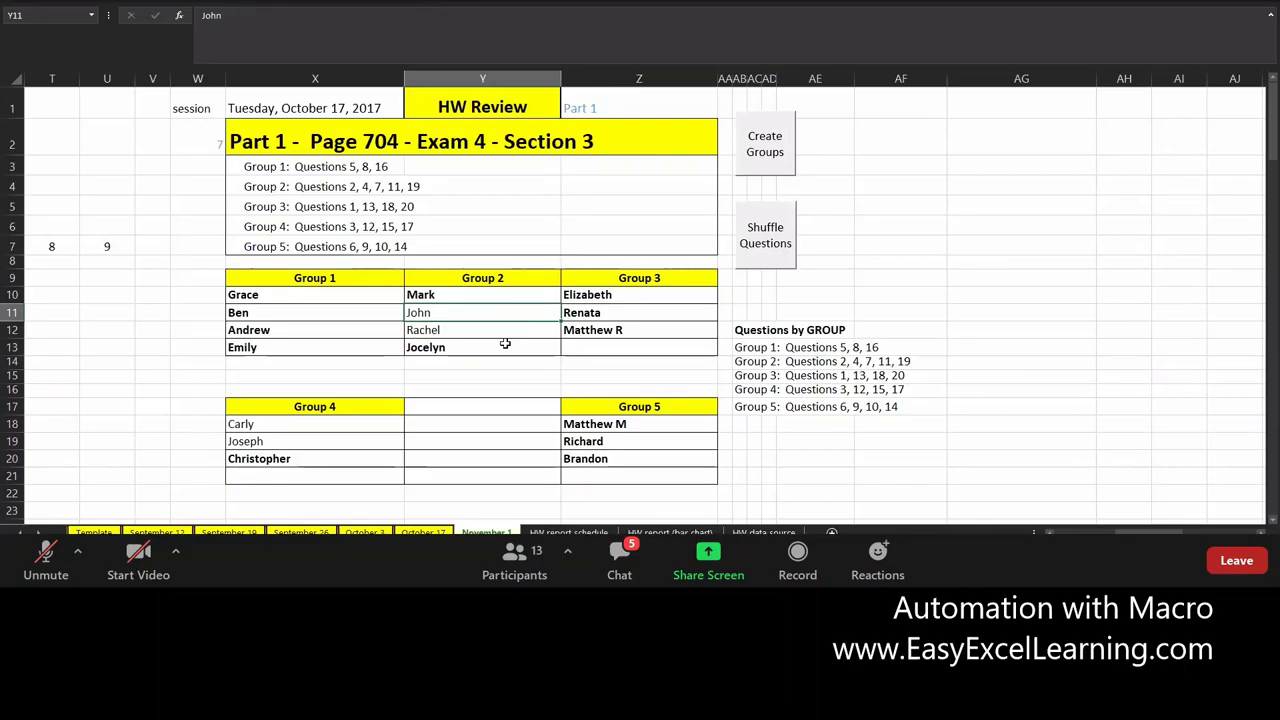
key(ctrl+c)
scroll(504, 343, down, 1)
scroll(504, 343, down, 3)
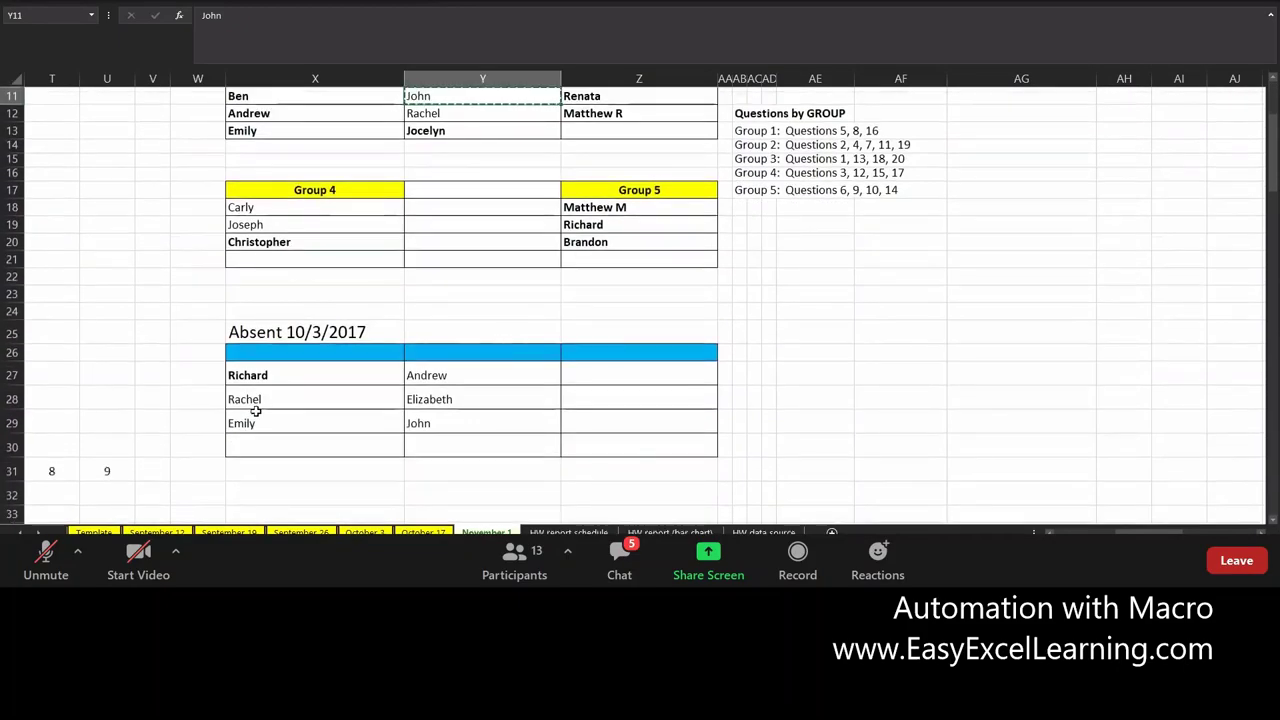
click(321, 442)
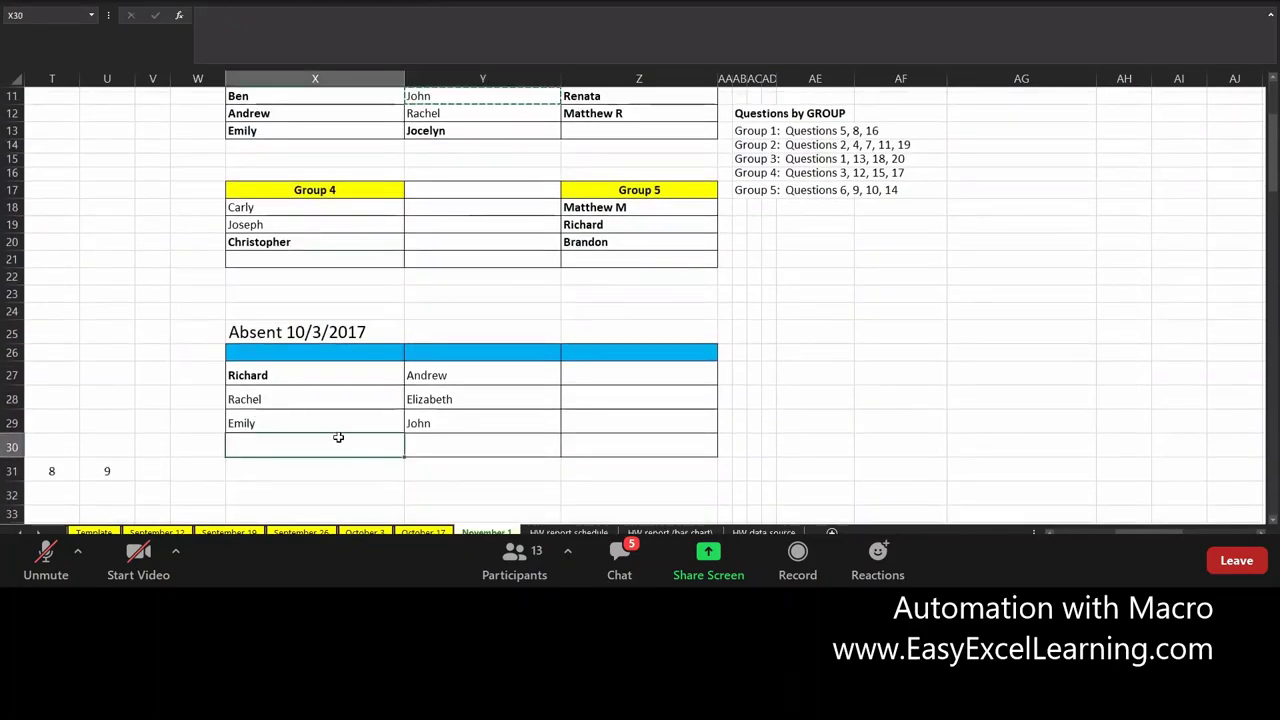
key(ctrl+v)
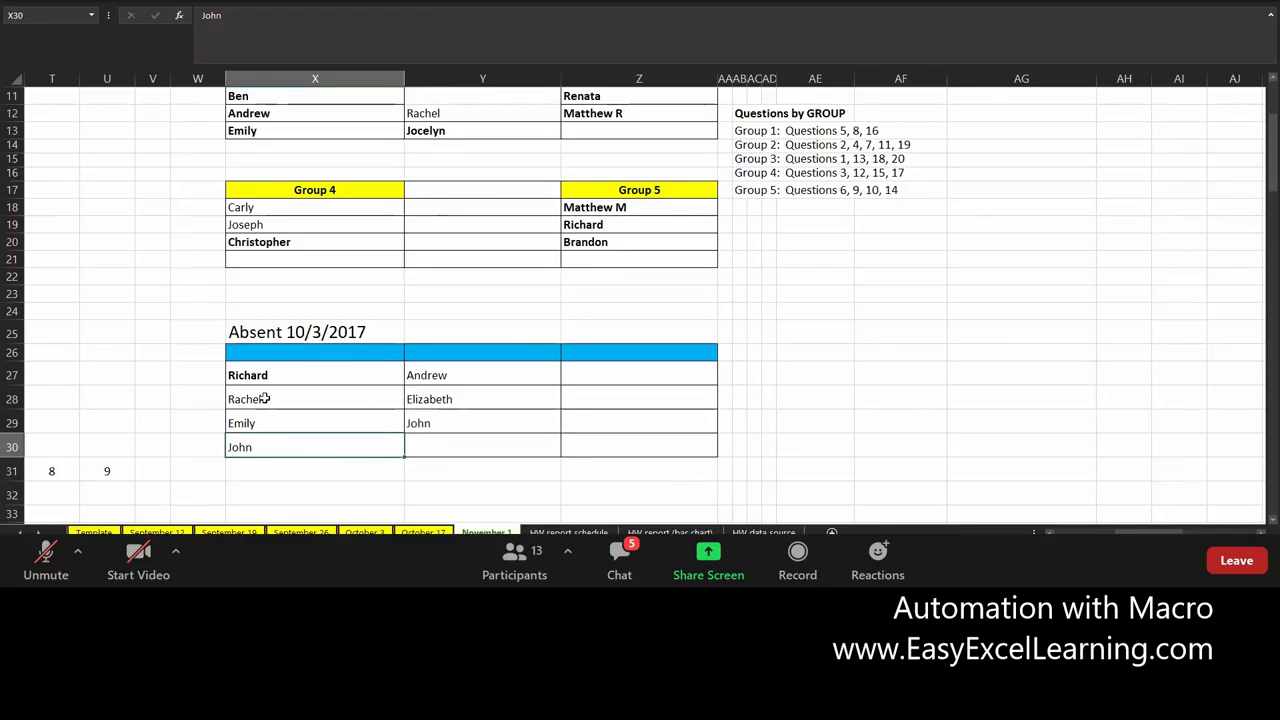
scroll(624, 440, up, 4)
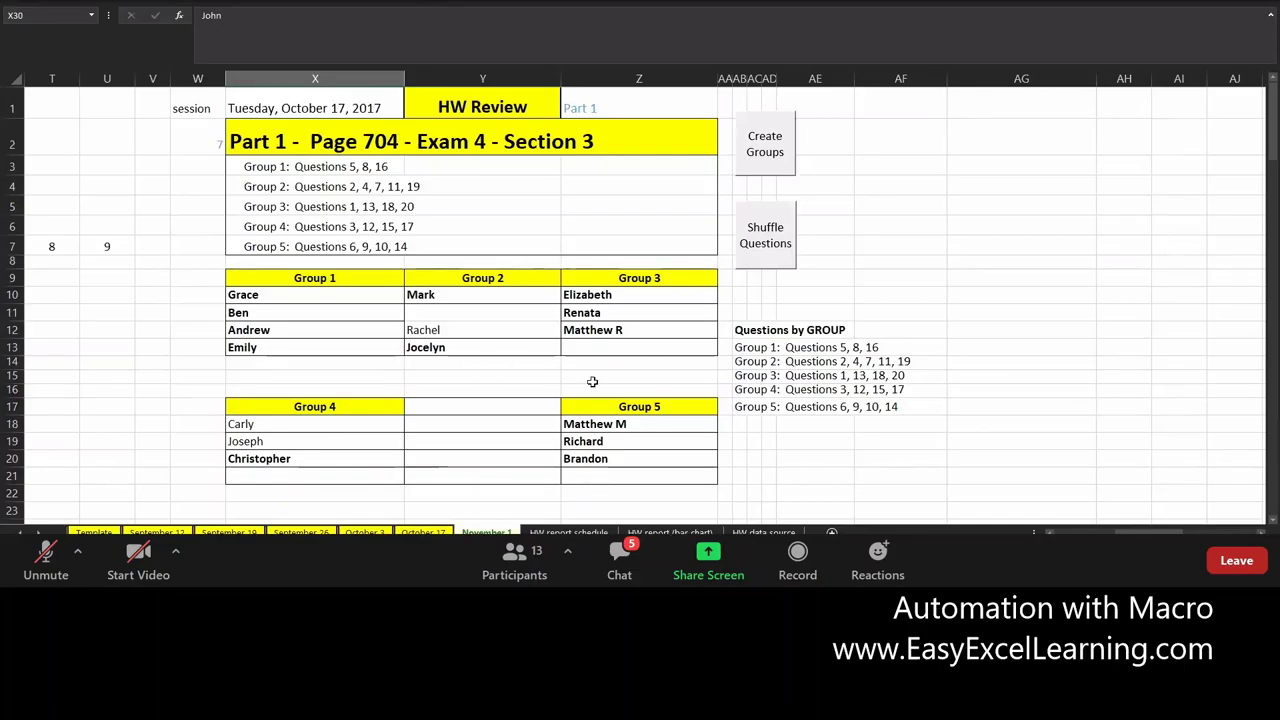
Reshuffle the groups twice with Create Groups, then show the insertable form and ActiveX controls
click(766, 165)
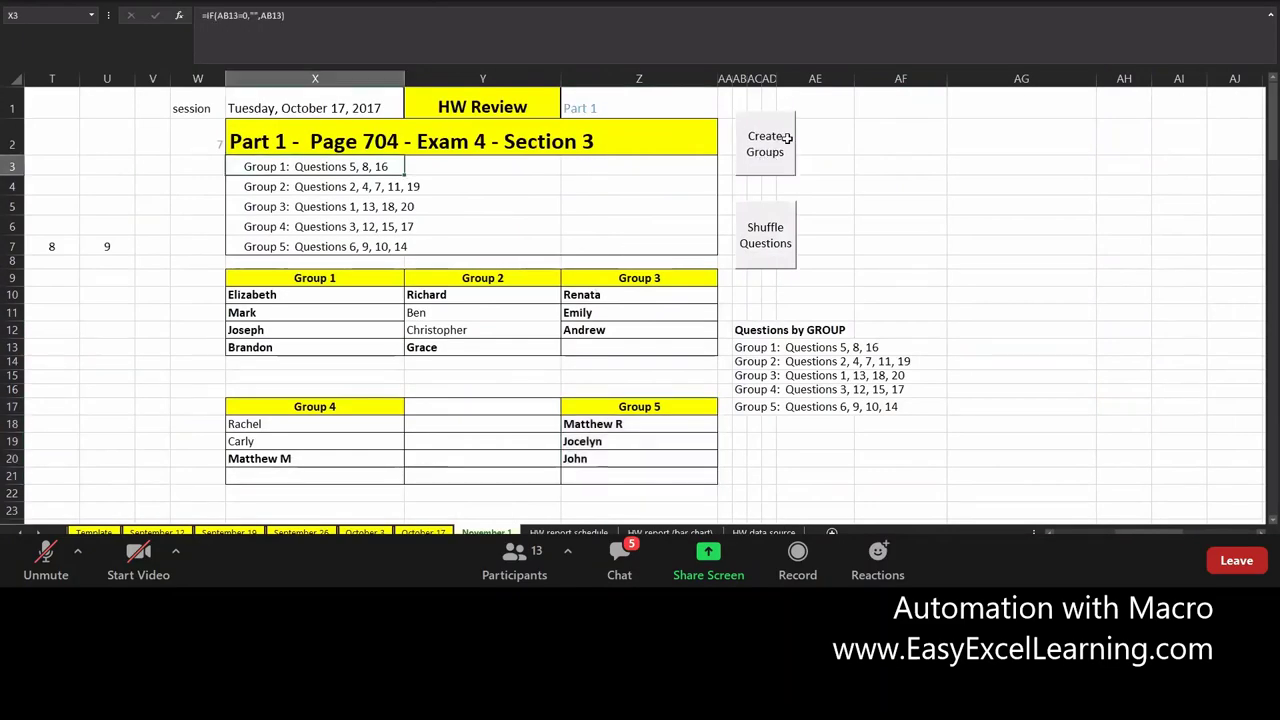
click(759, 148)
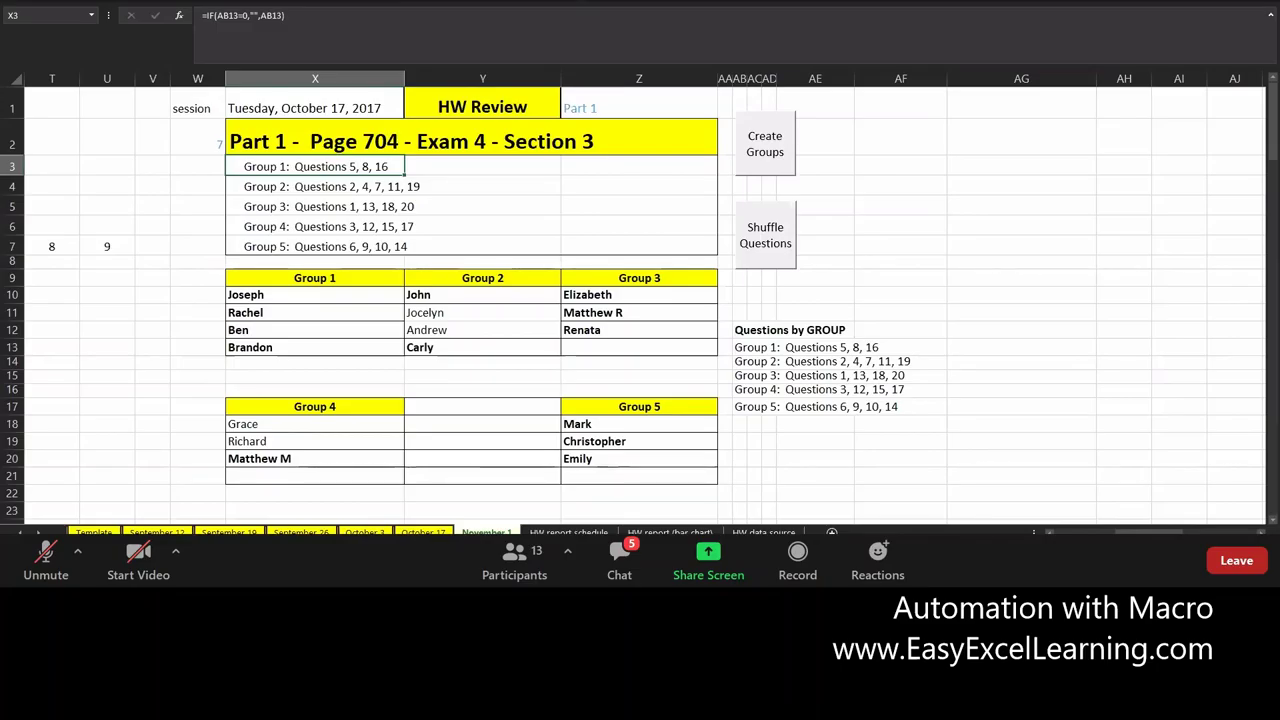
click(340, 2)
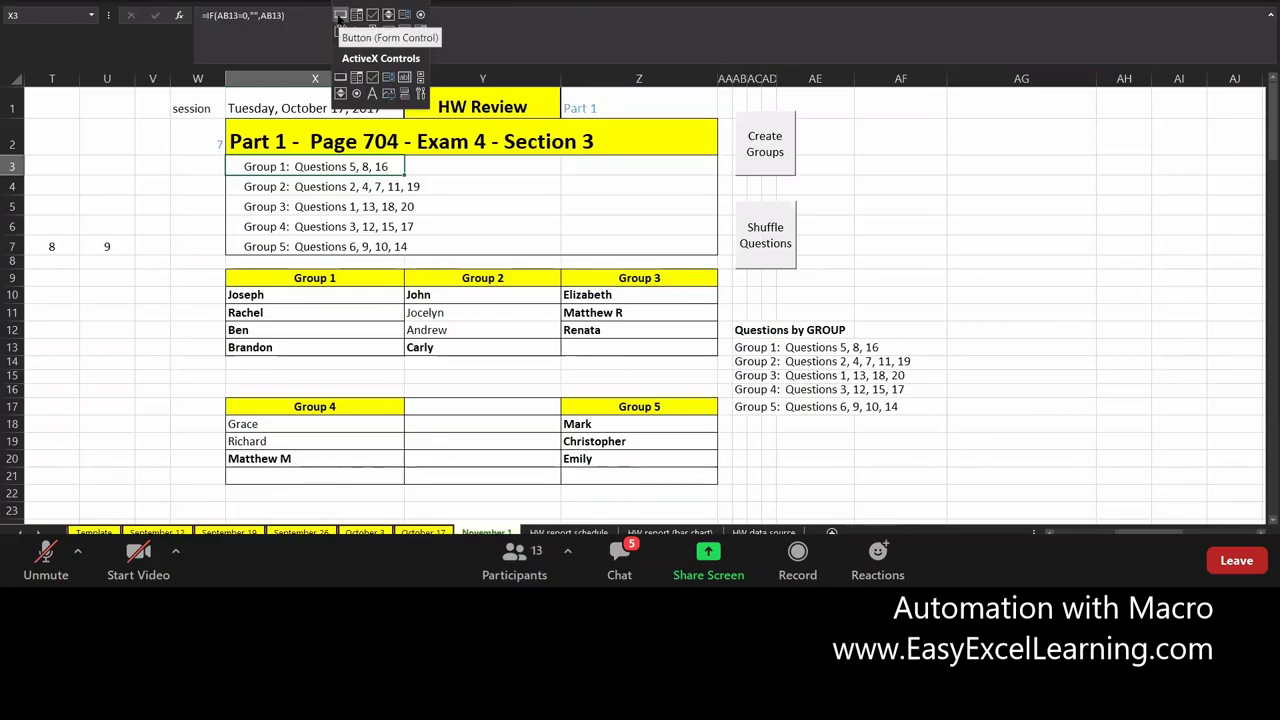
Draw a form-control button assigned to the CreateGroups macro and caption it 'Create Groups'
click(340, 16)
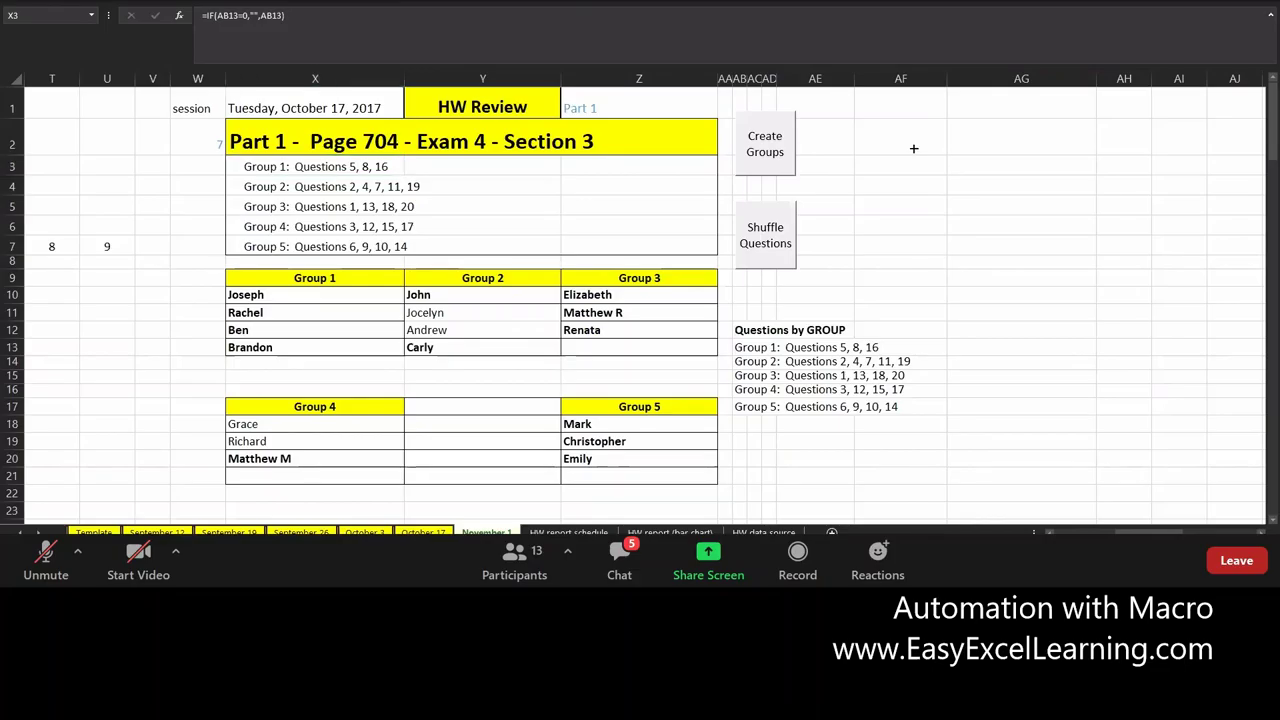
drag(908, 140, 1184, 300)
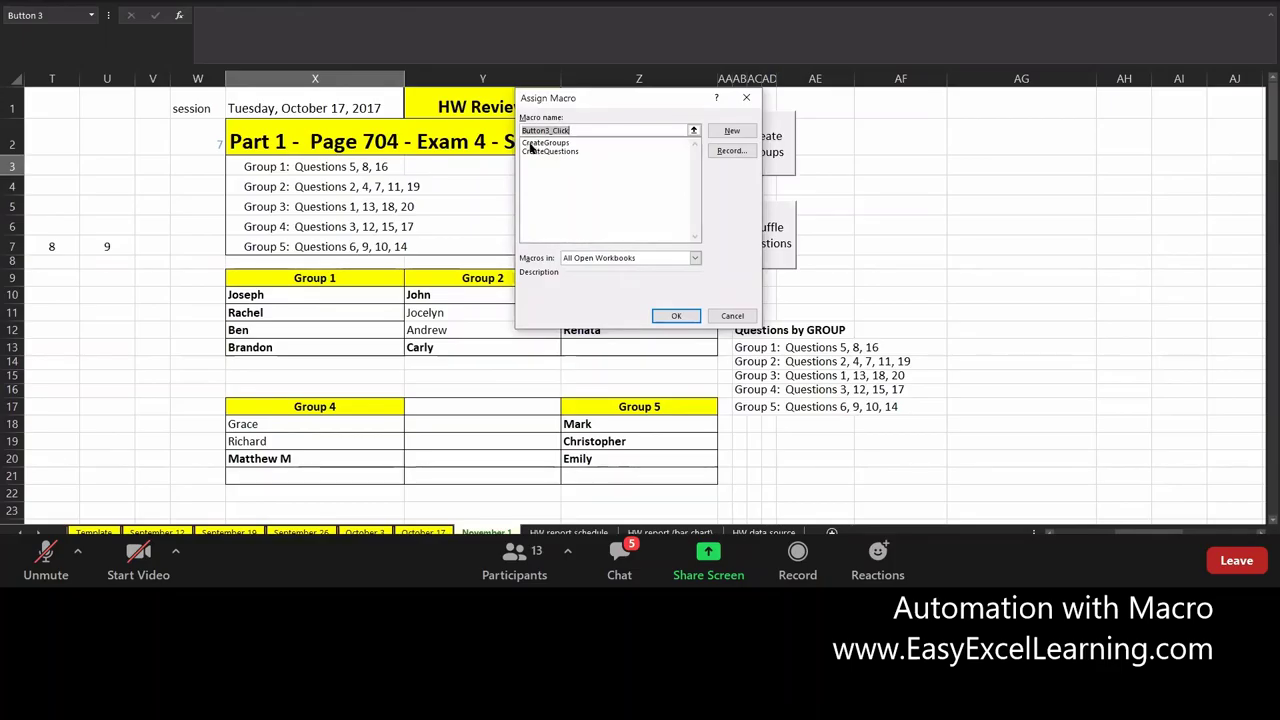
click(536, 146)
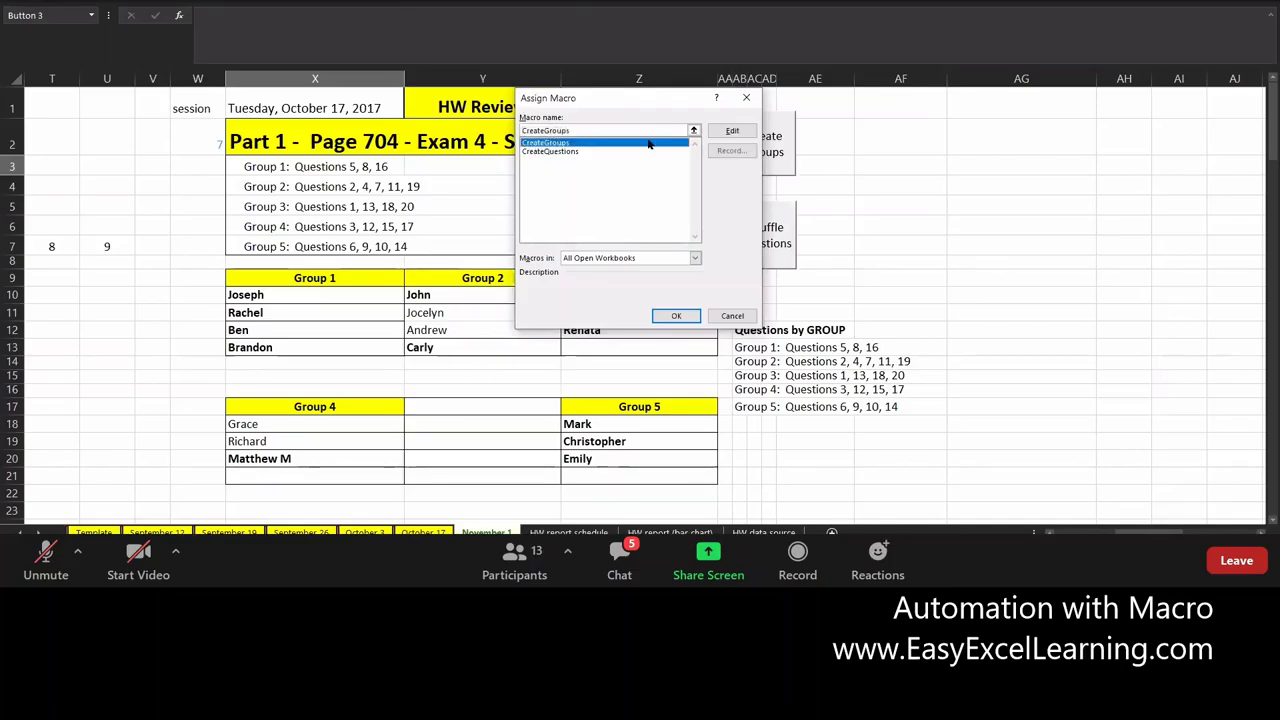
click(679, 316)
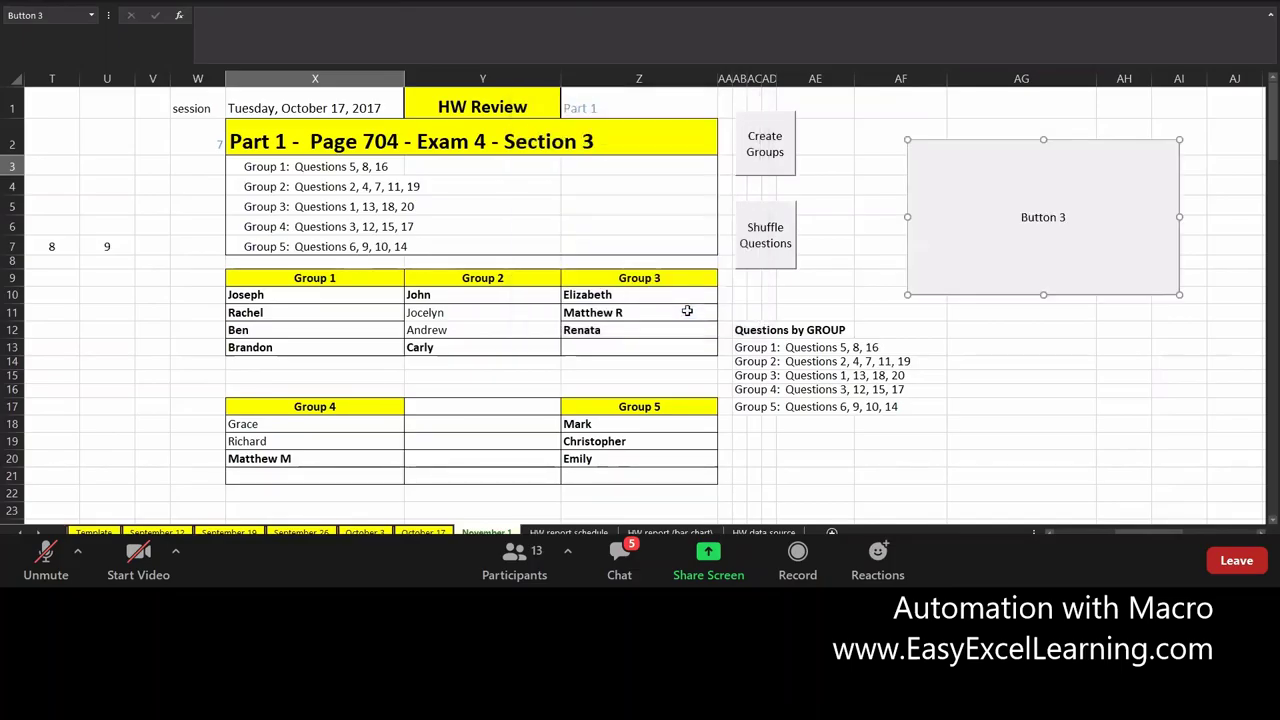
click(993, 234)
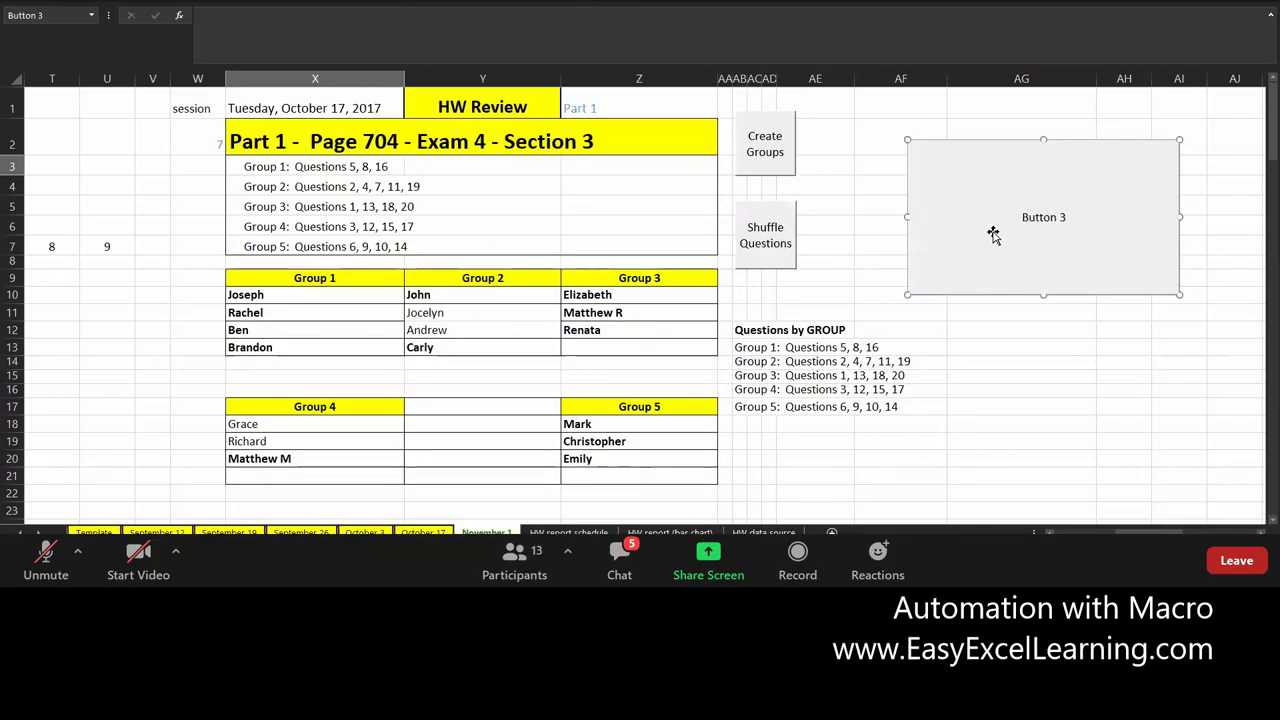
text(Create Groups)
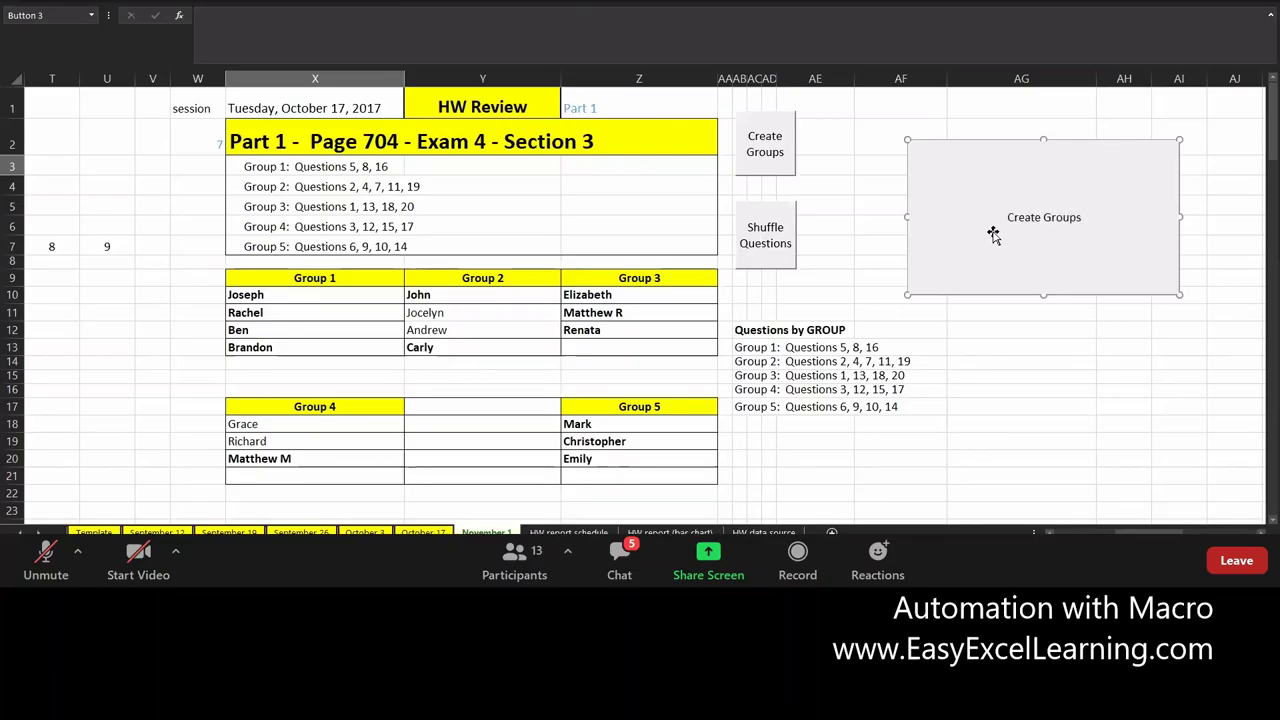
click(1099, 348)
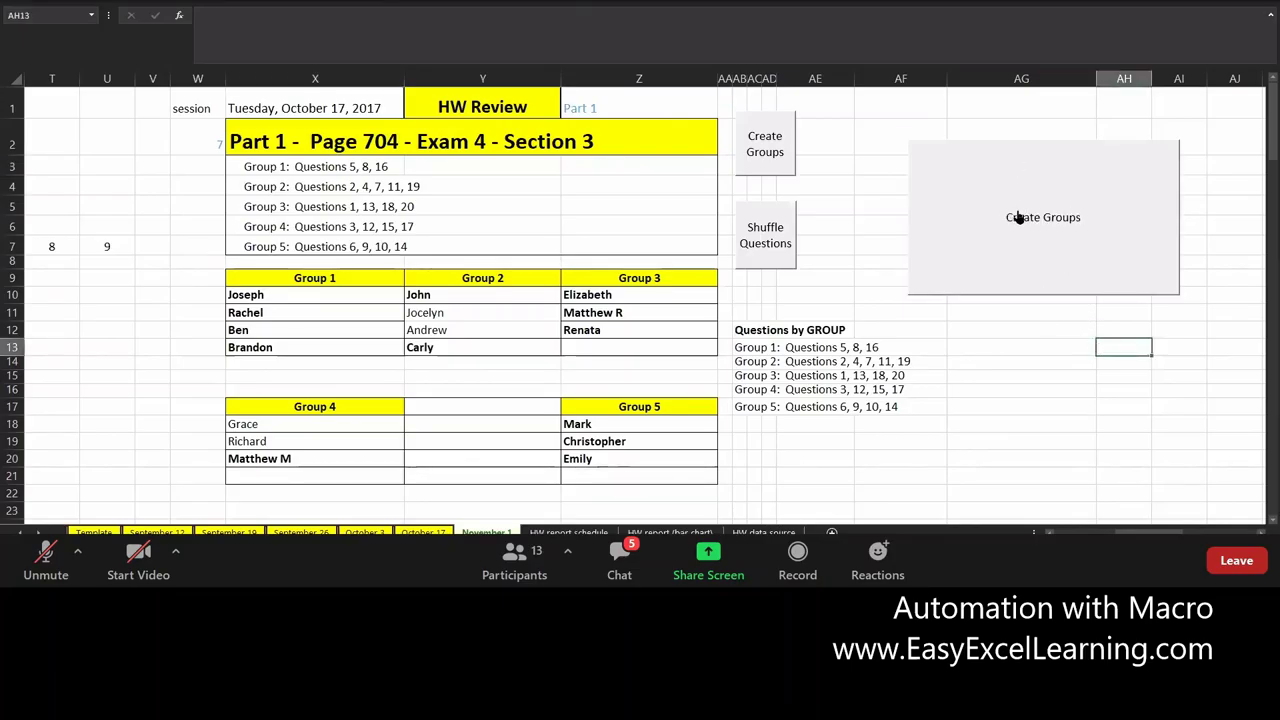
Test the new Create Groups button twice to reshuffle the groups
click(1030, 217)
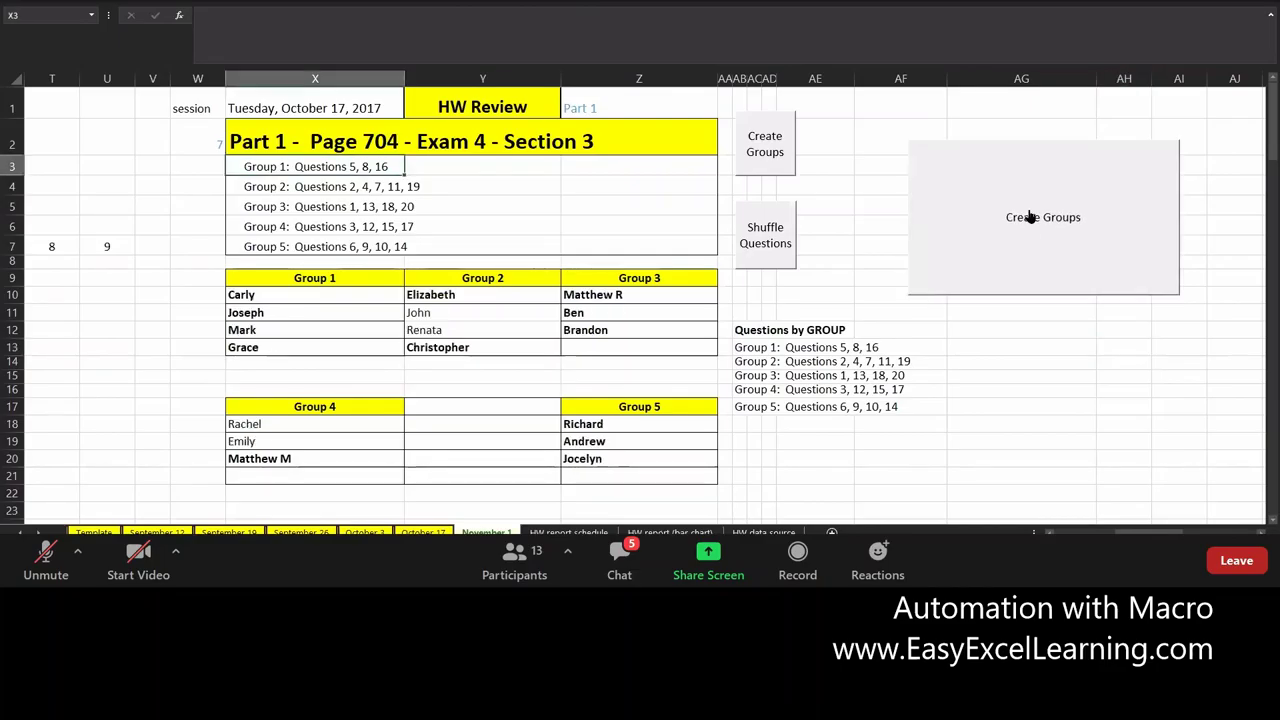
click(1062, 216)
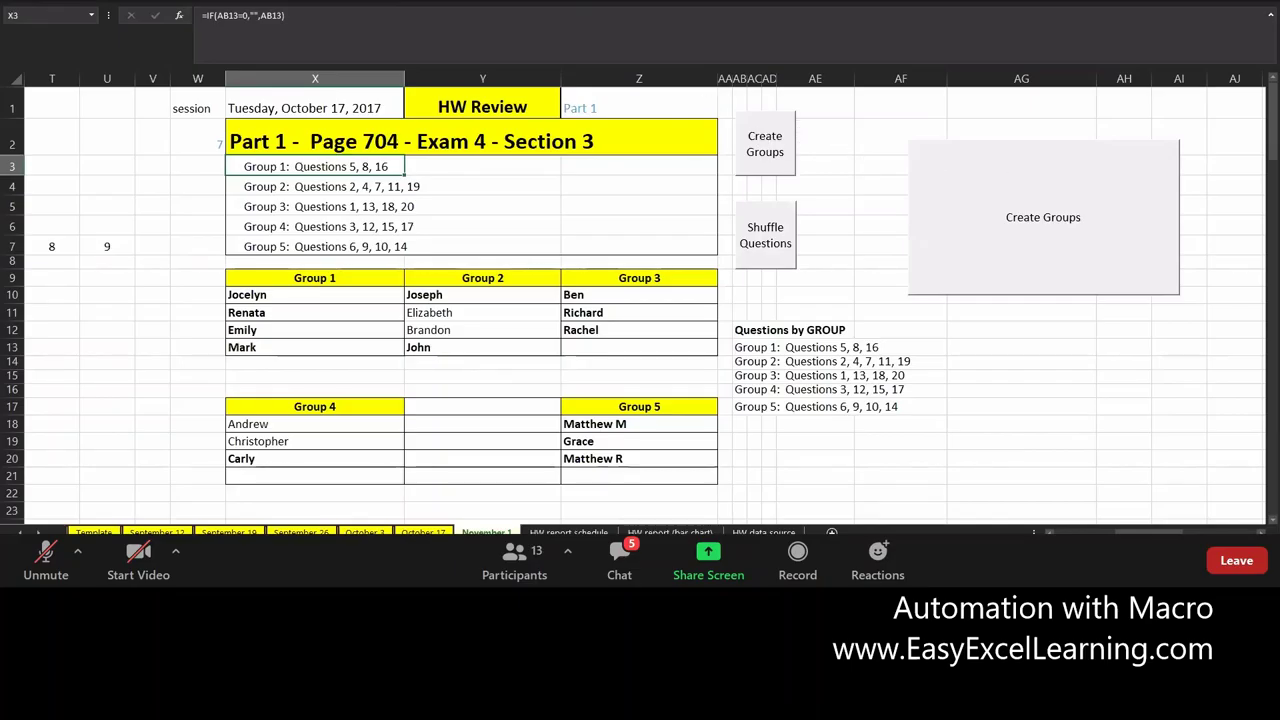
click(342, 3)
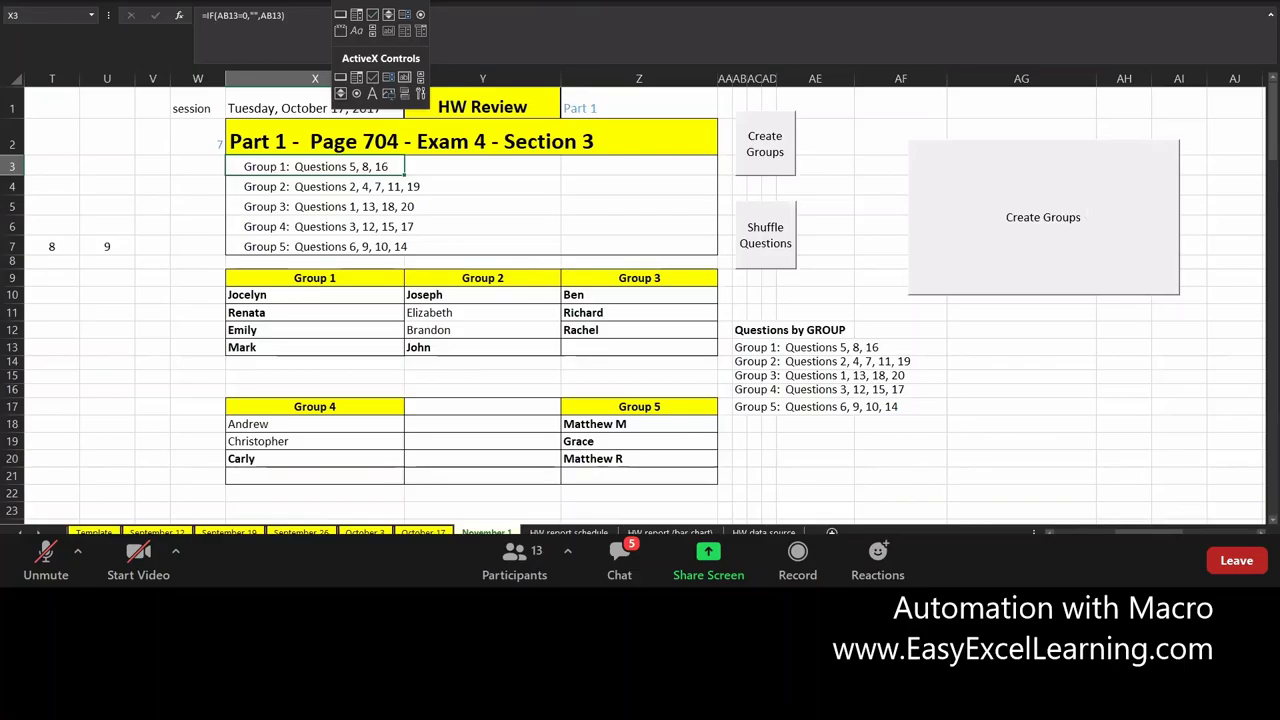
Dismiss the controls list and show the Data Validation options Circle Invalid Data and Clear Validation Circles
key(Escape)
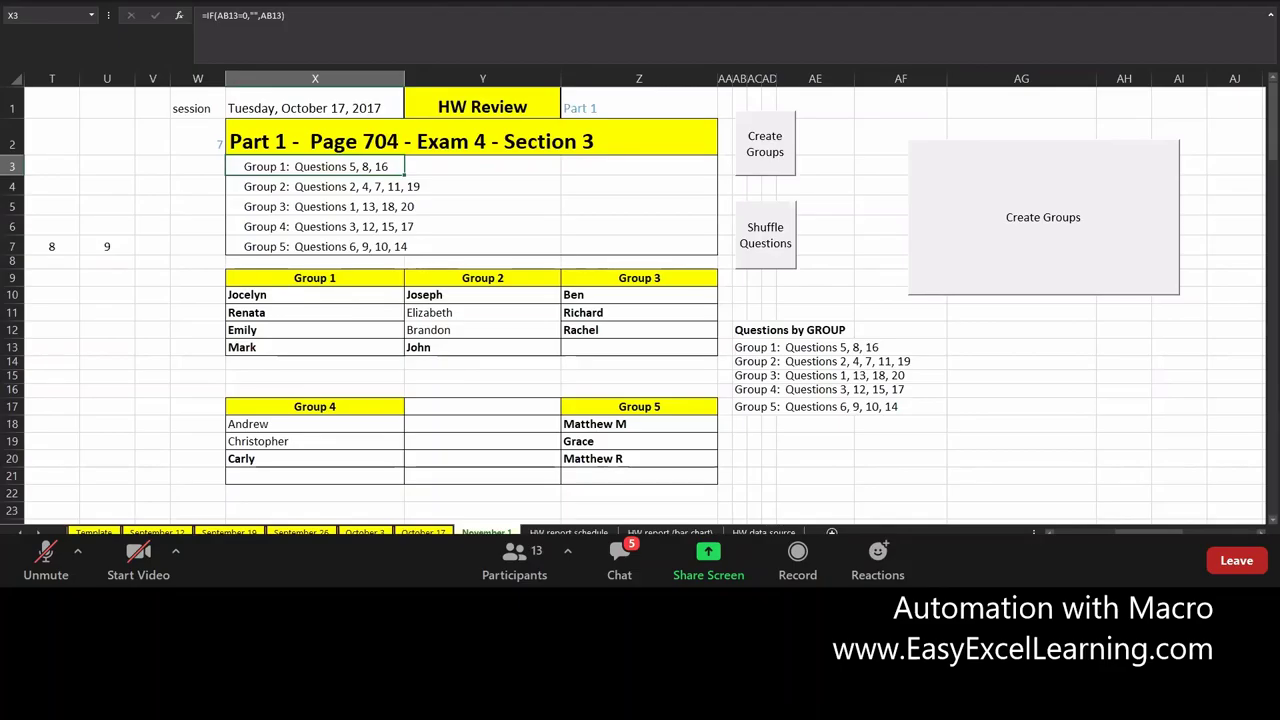
click(830, 0)
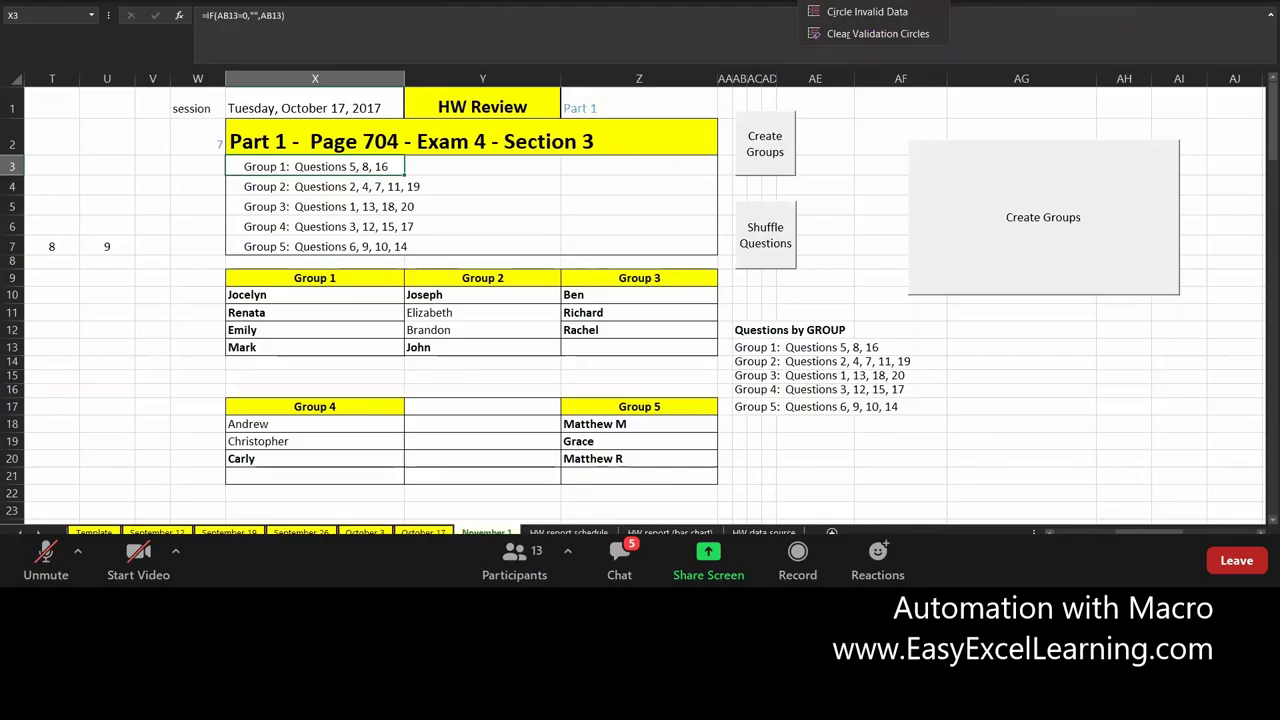
key(alt+f)
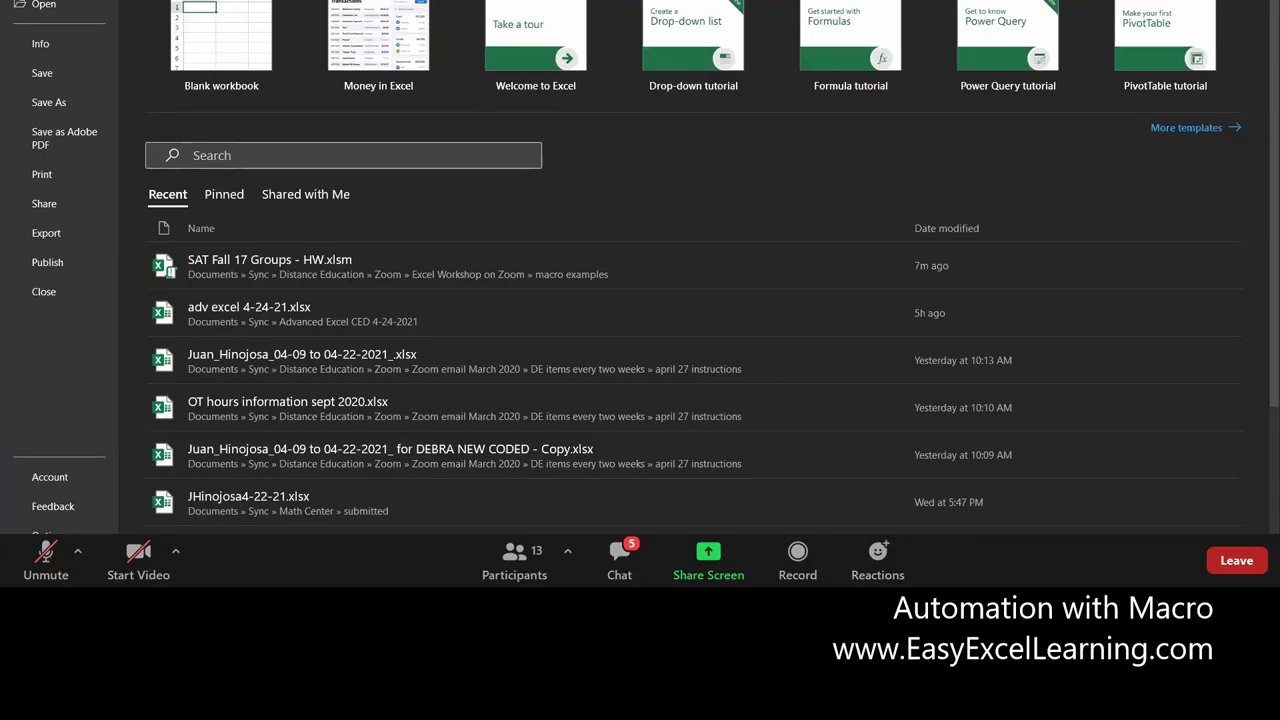
Enable the Developer tab under Main Tabs in Excel Options > Customize Ribbon
key(Escape)
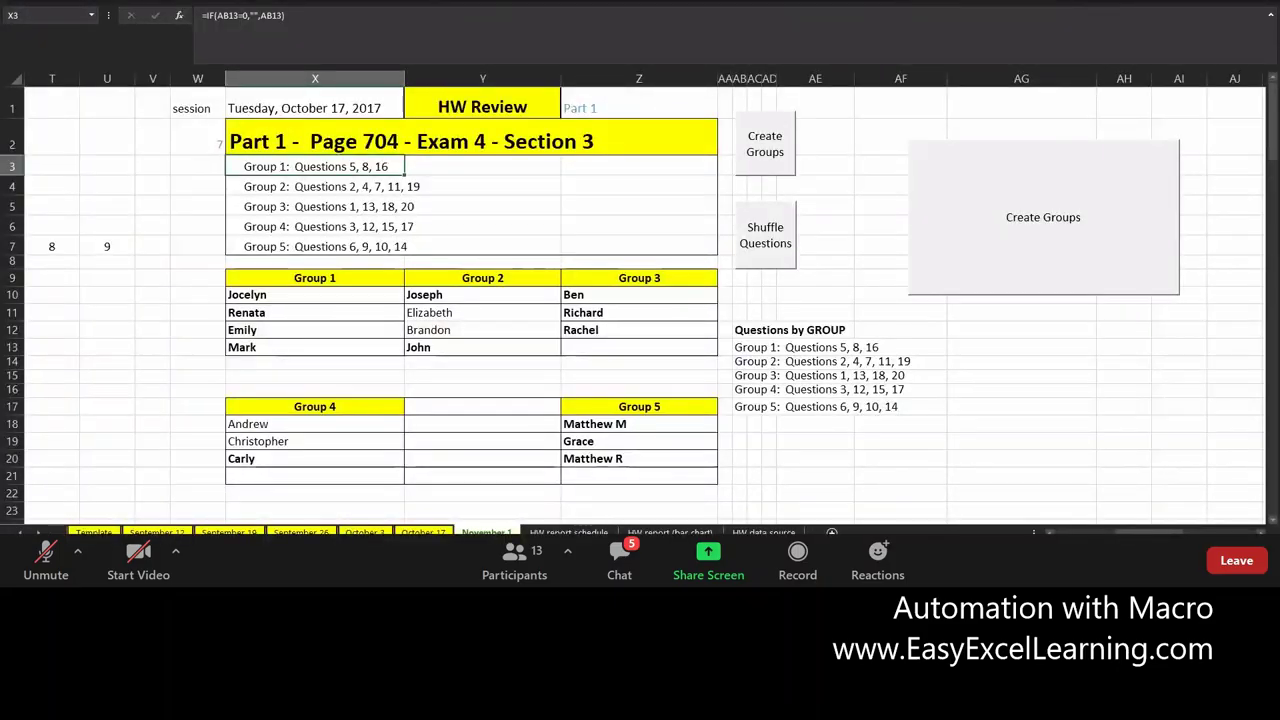
key(alt+f)
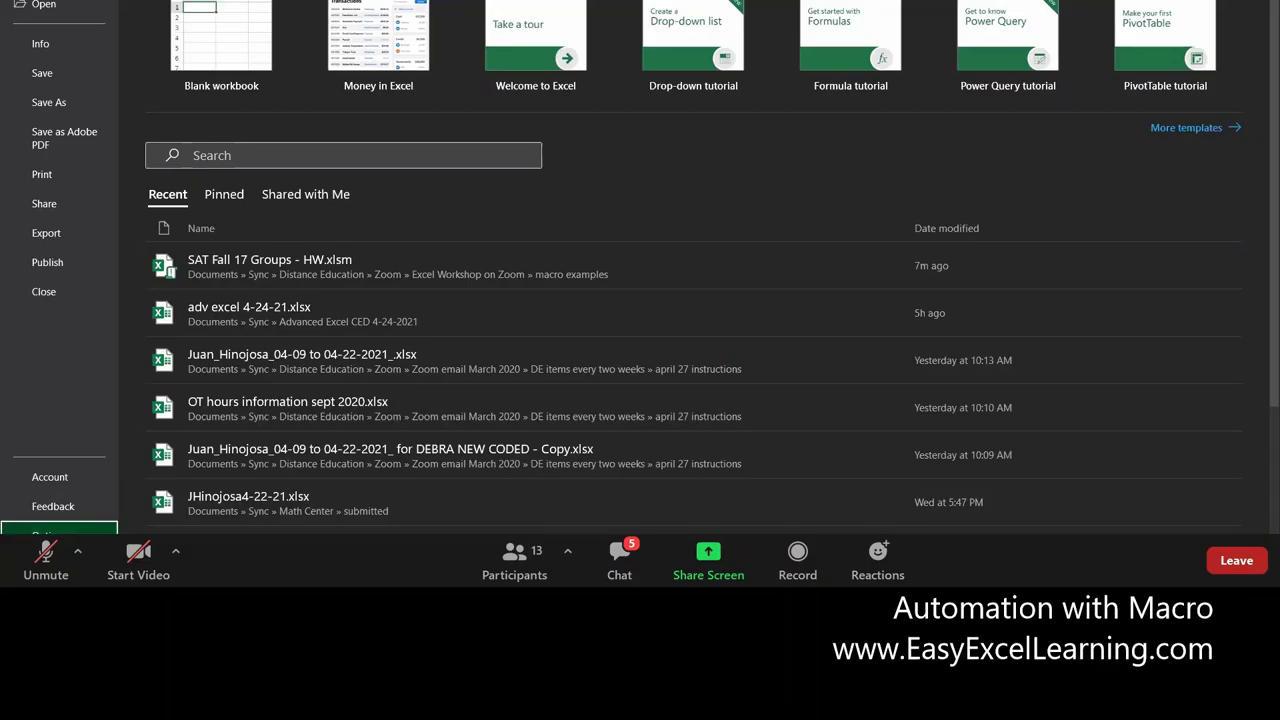
click(45, 530)
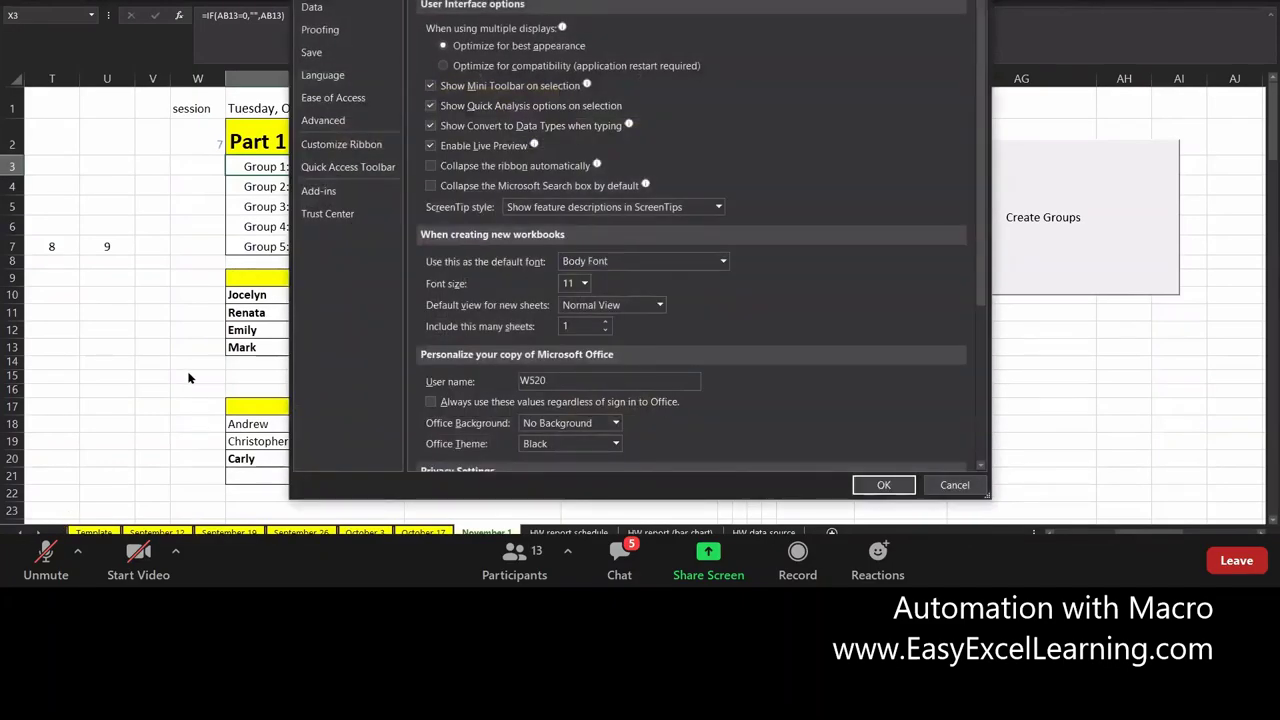
click(341, 145)
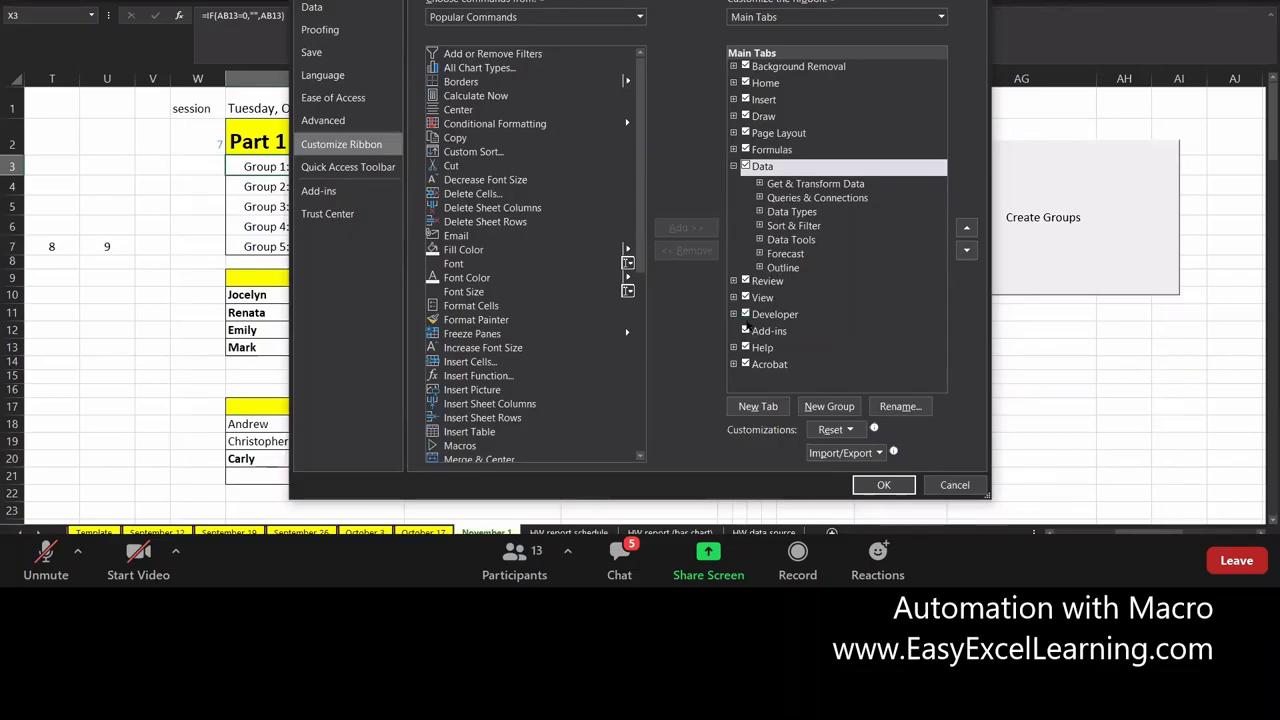
click(745, 315)
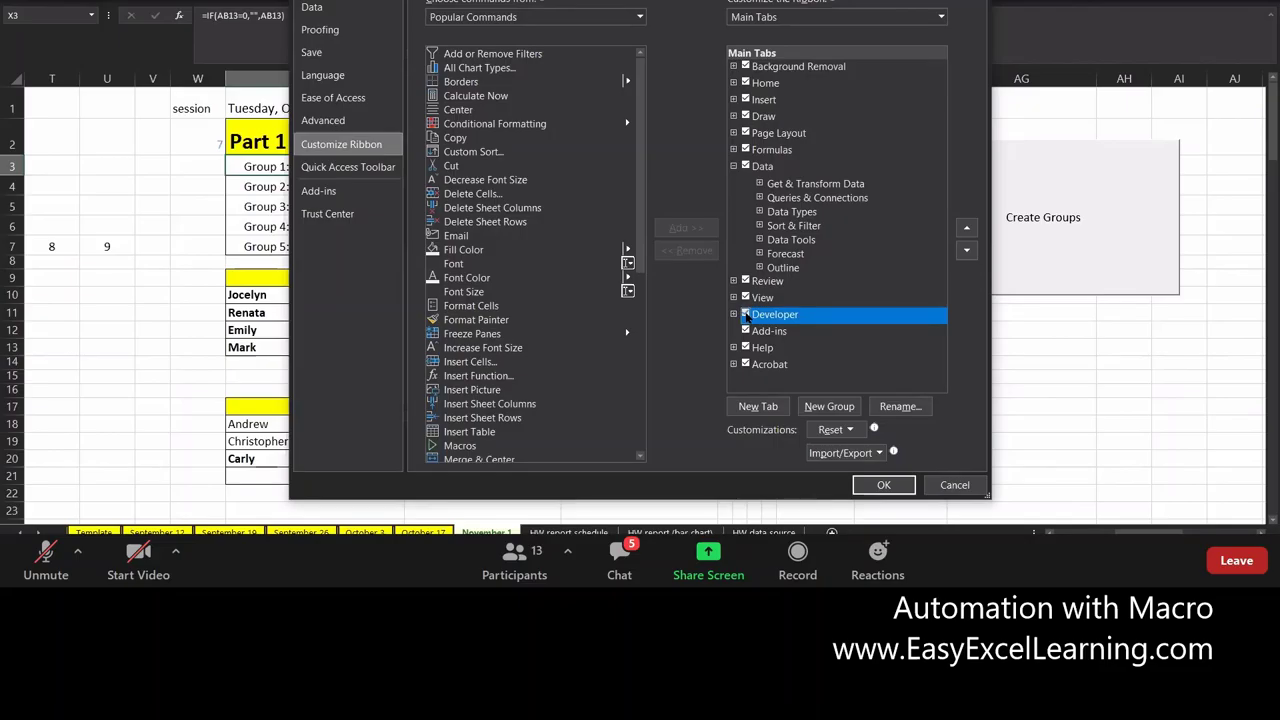
click(745, 315)
click(745, 315)
click(889, 484)
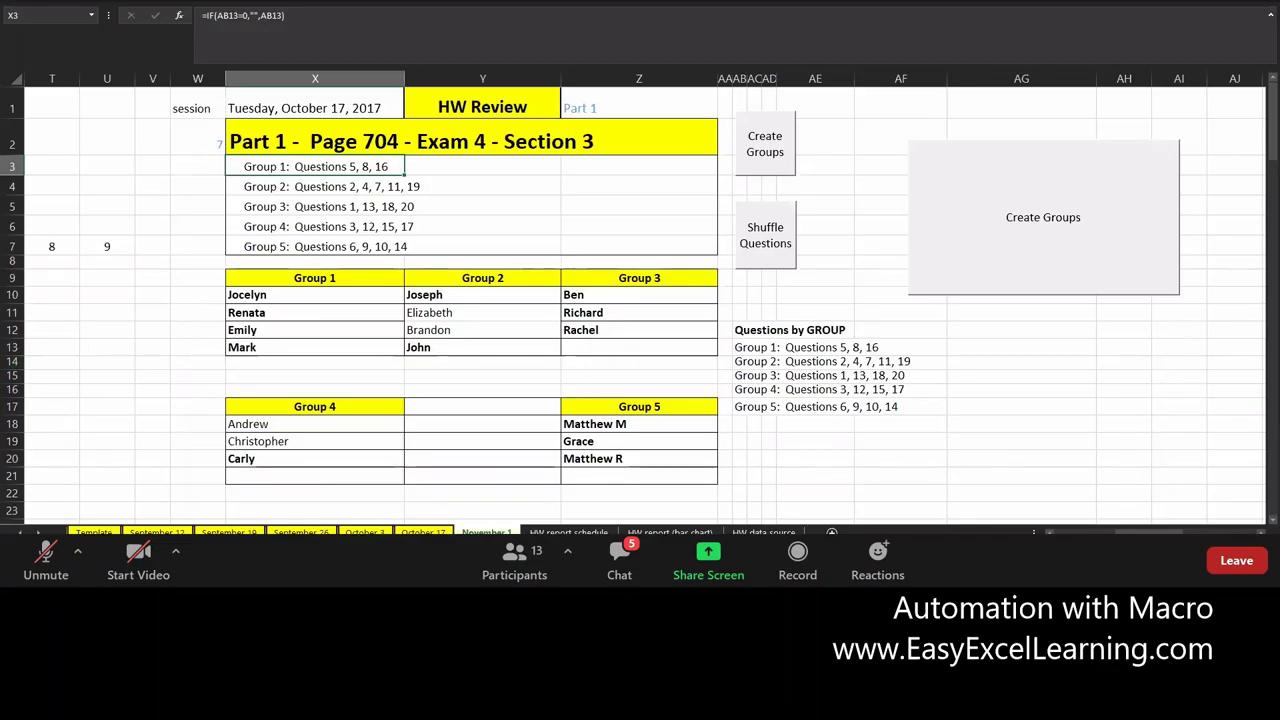
key(alt+Tab)
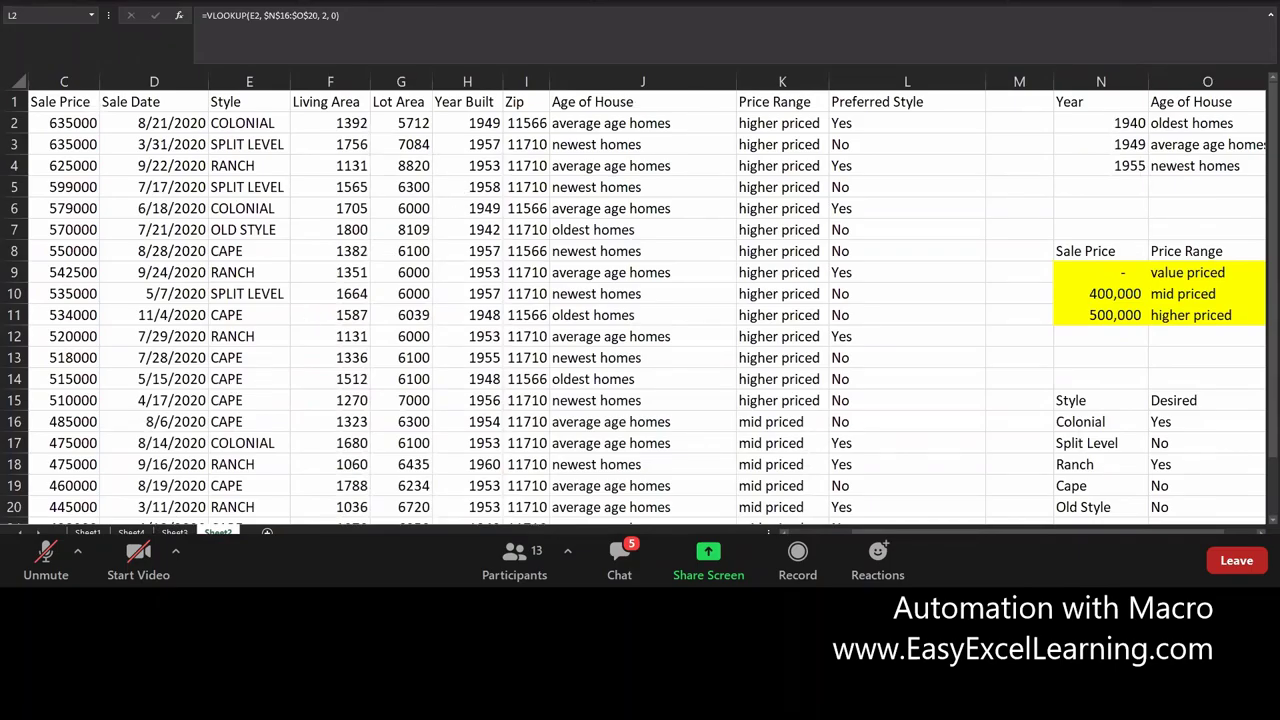
Switch from the Excel workbooks through Word to the Advanced Excel Notes and Practice File page
key(ctrl+shift+m)
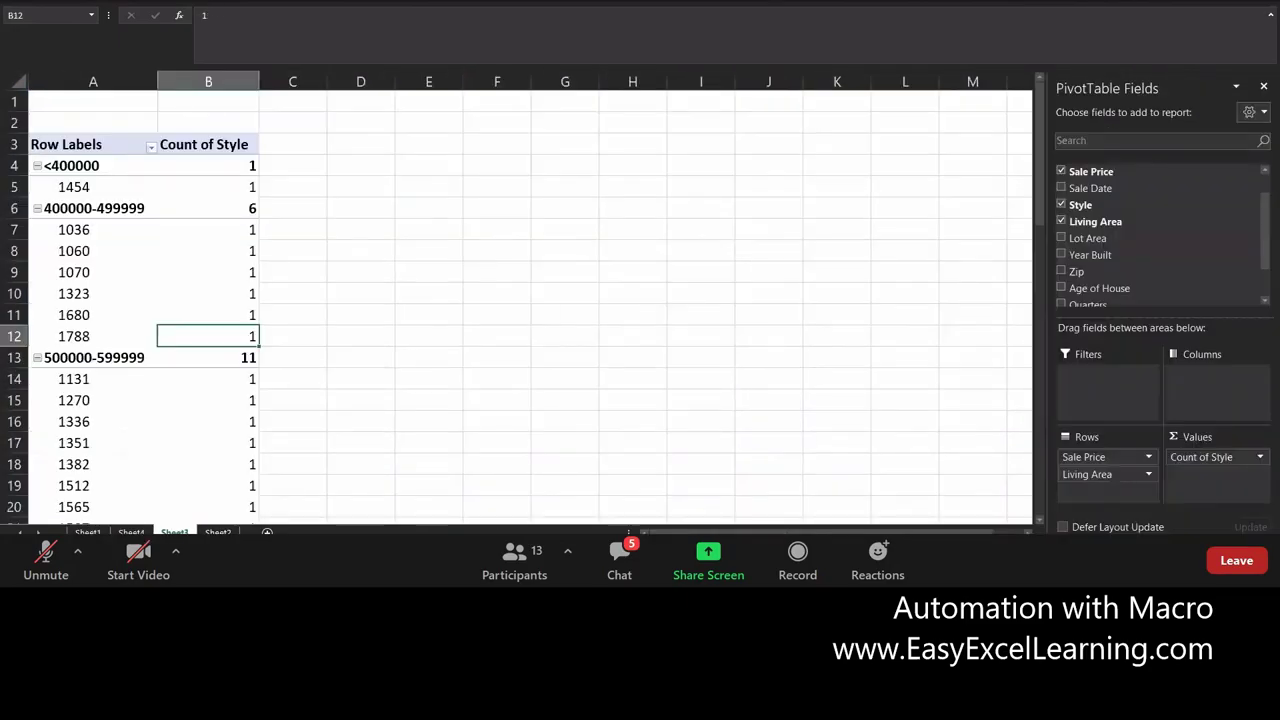
click(275, 545)
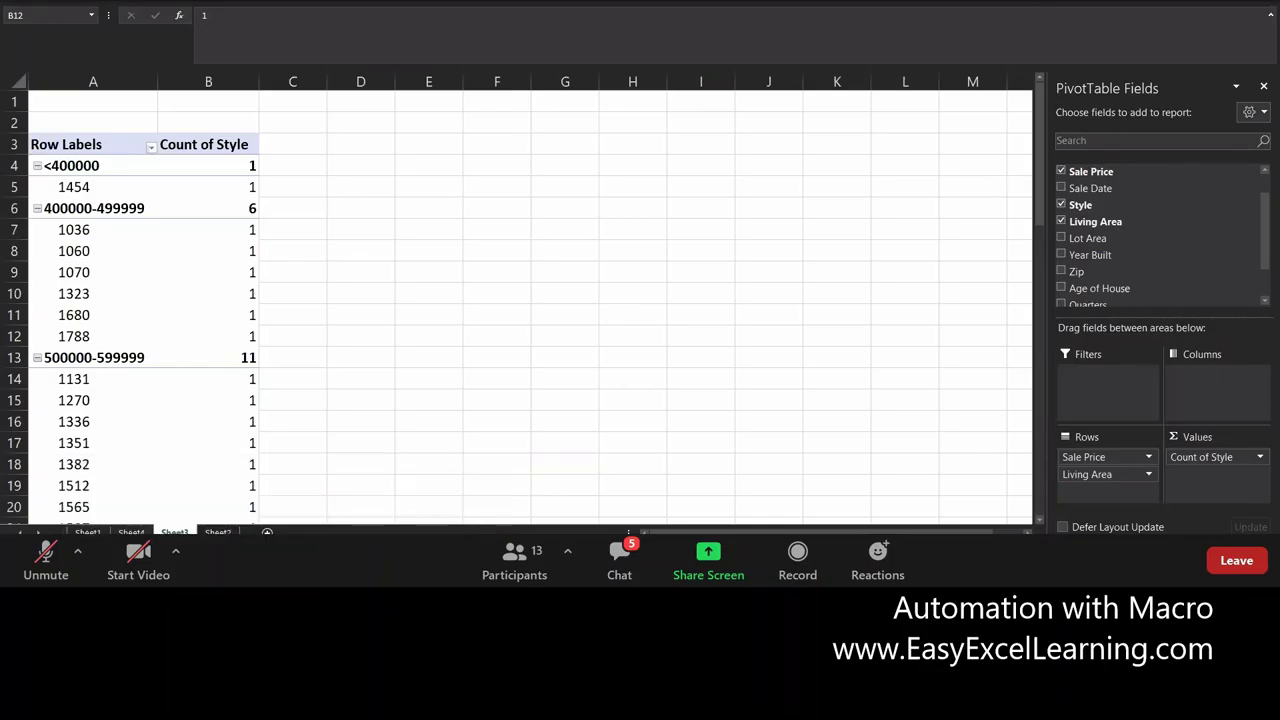
key(alt+Tab)
key(super+Down)
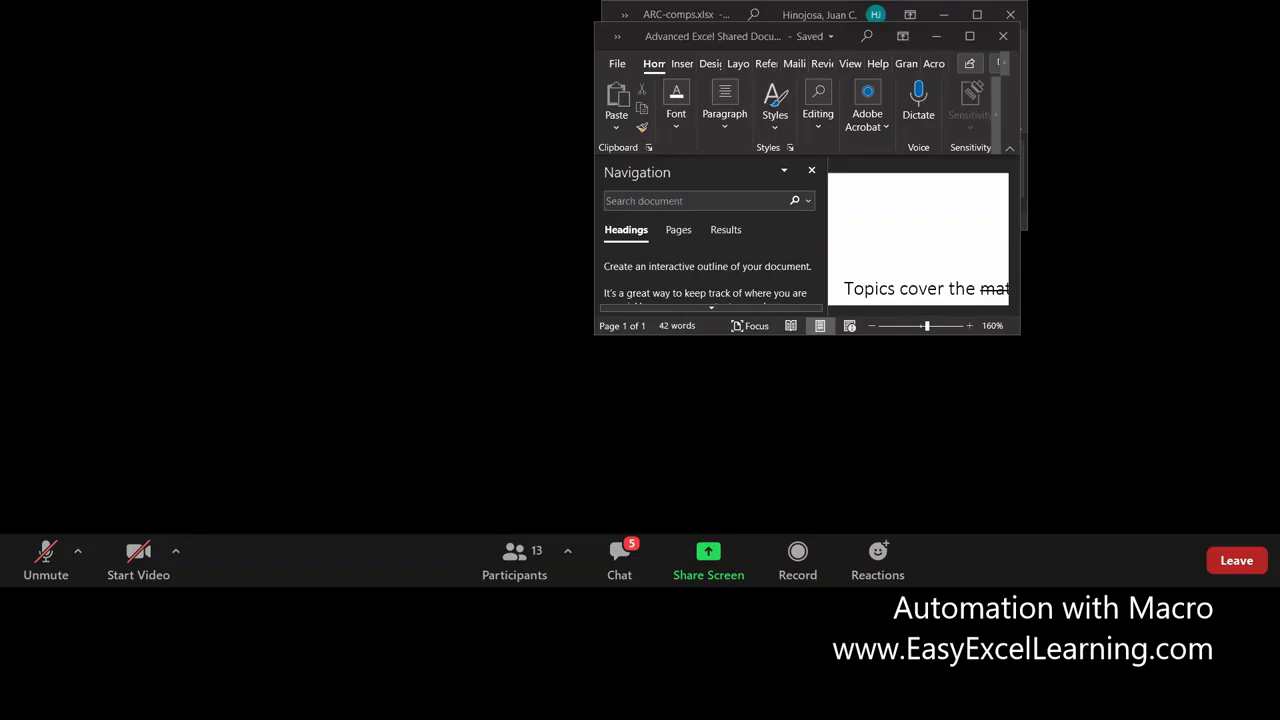
key(alt+Tab)
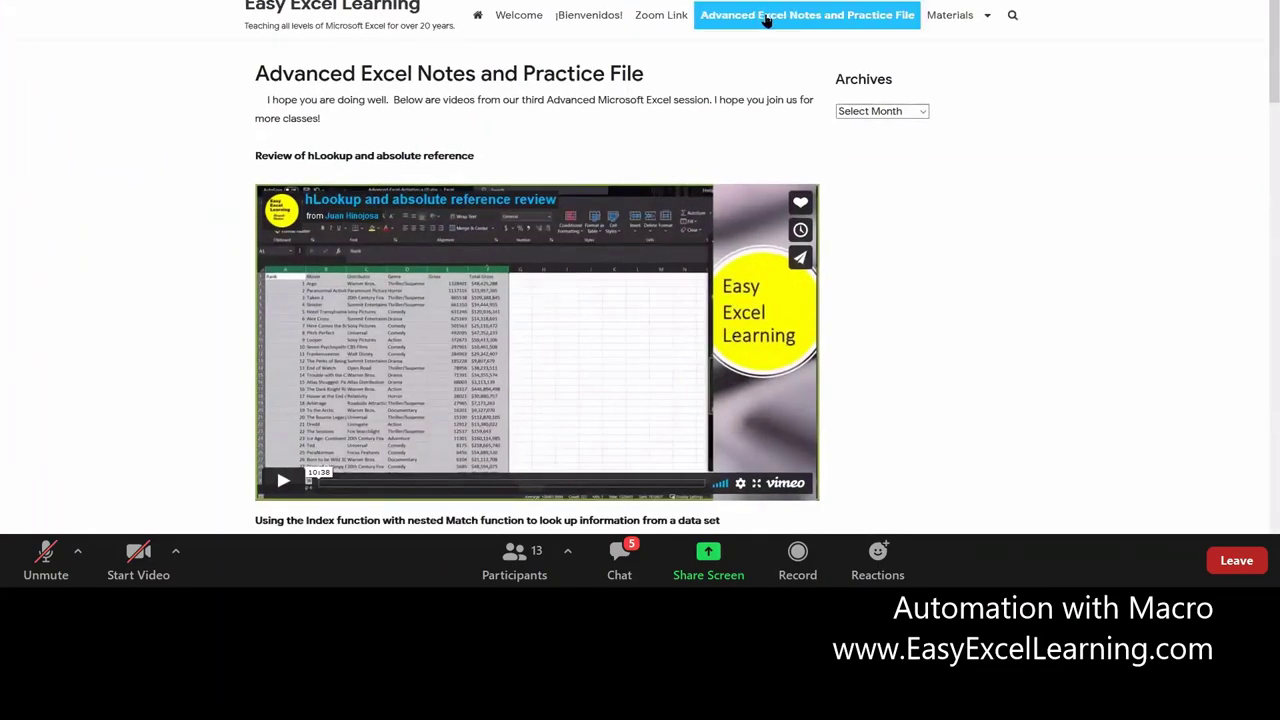
click(766, 20)
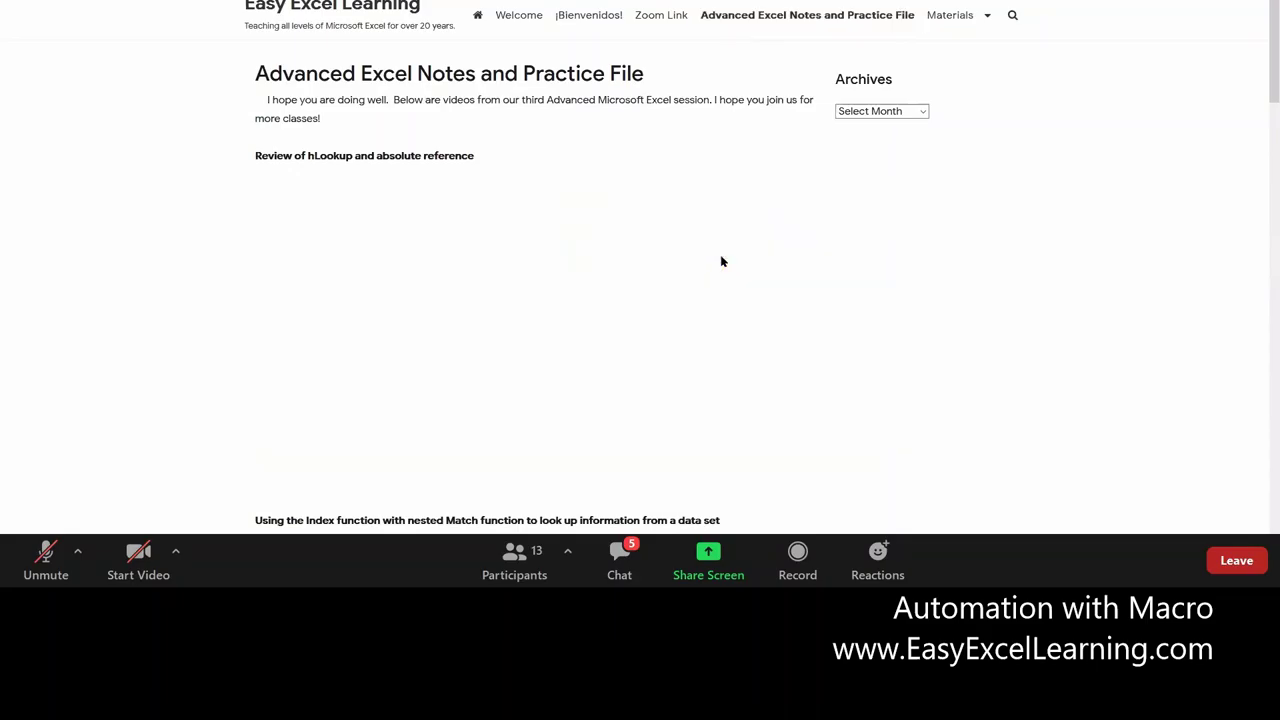
scroll(724, 255, down, 1)
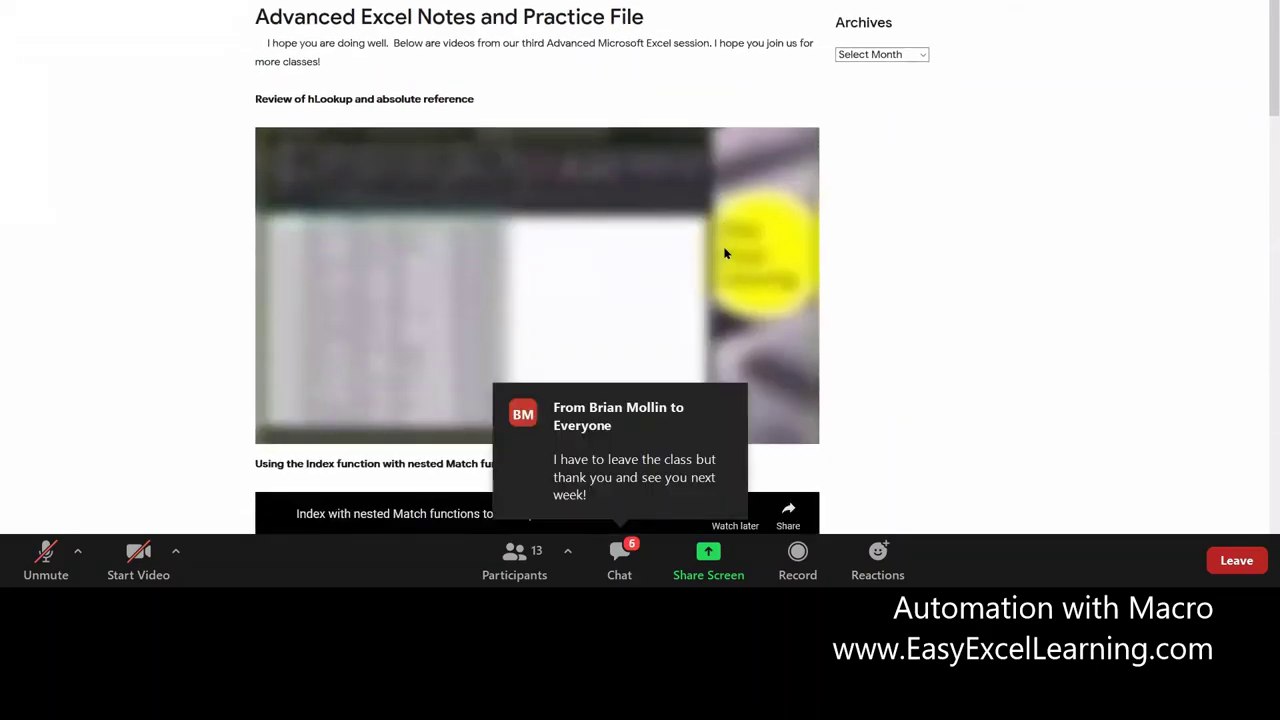
scroll(726, 254, down, 3)
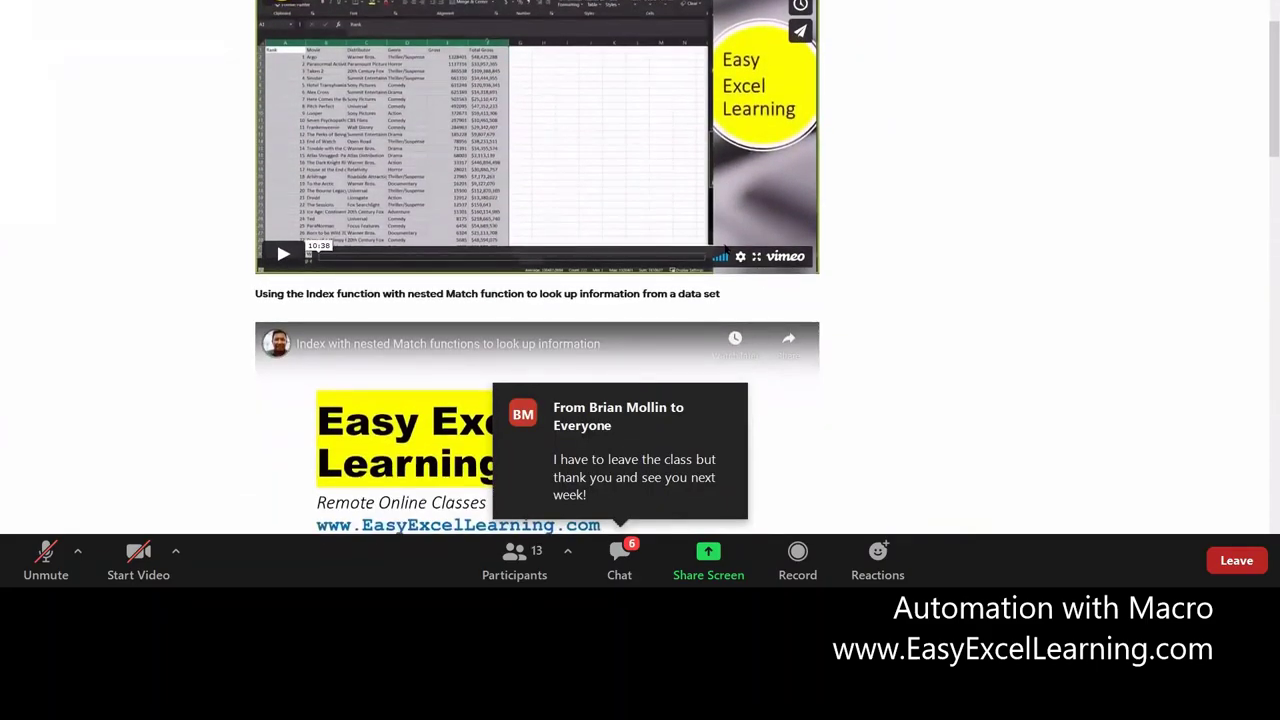
scroll(726, 250, down, 3)
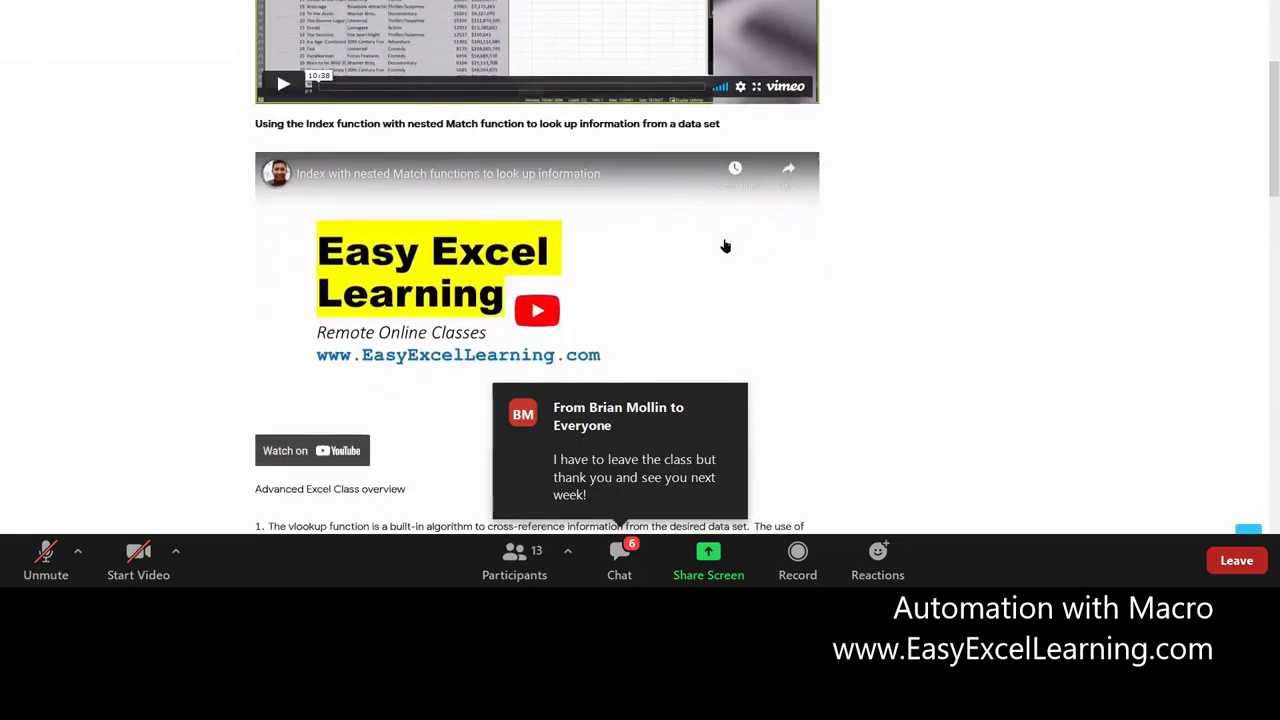
scroll(726, 246, down, 2)
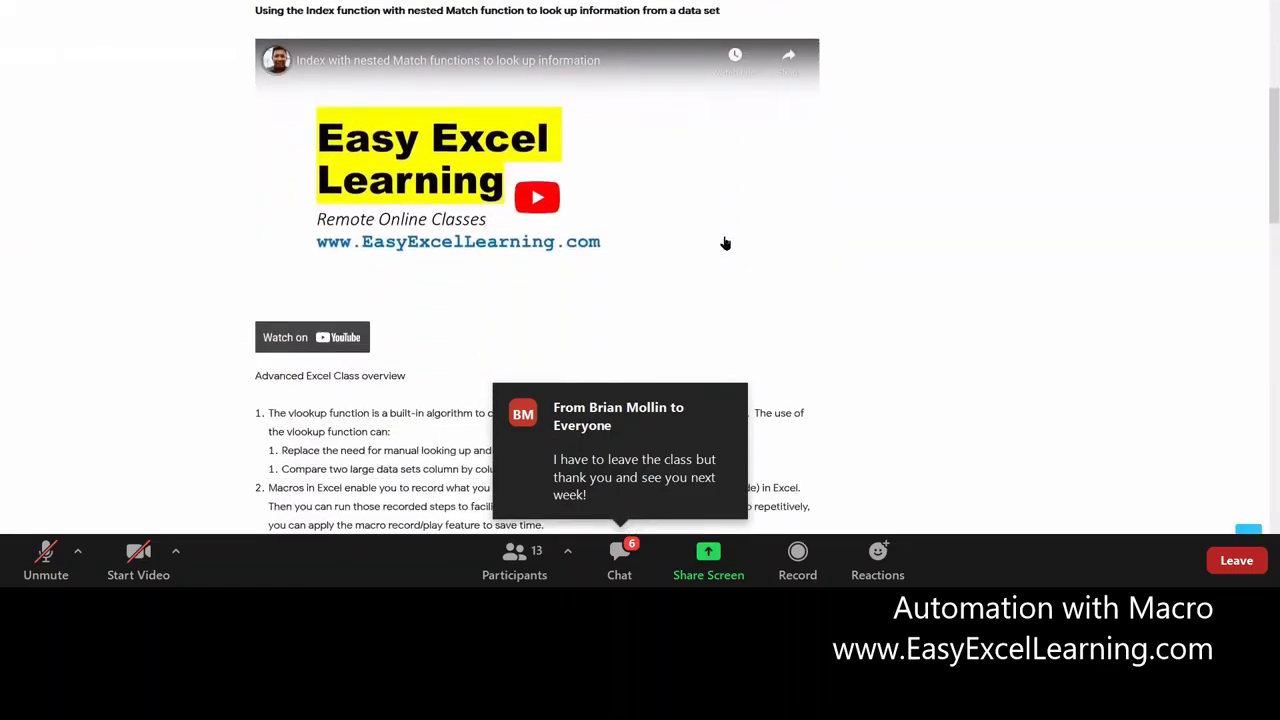
scroll(726, 244, down, 1)
scroll(726, 241, down, 1)
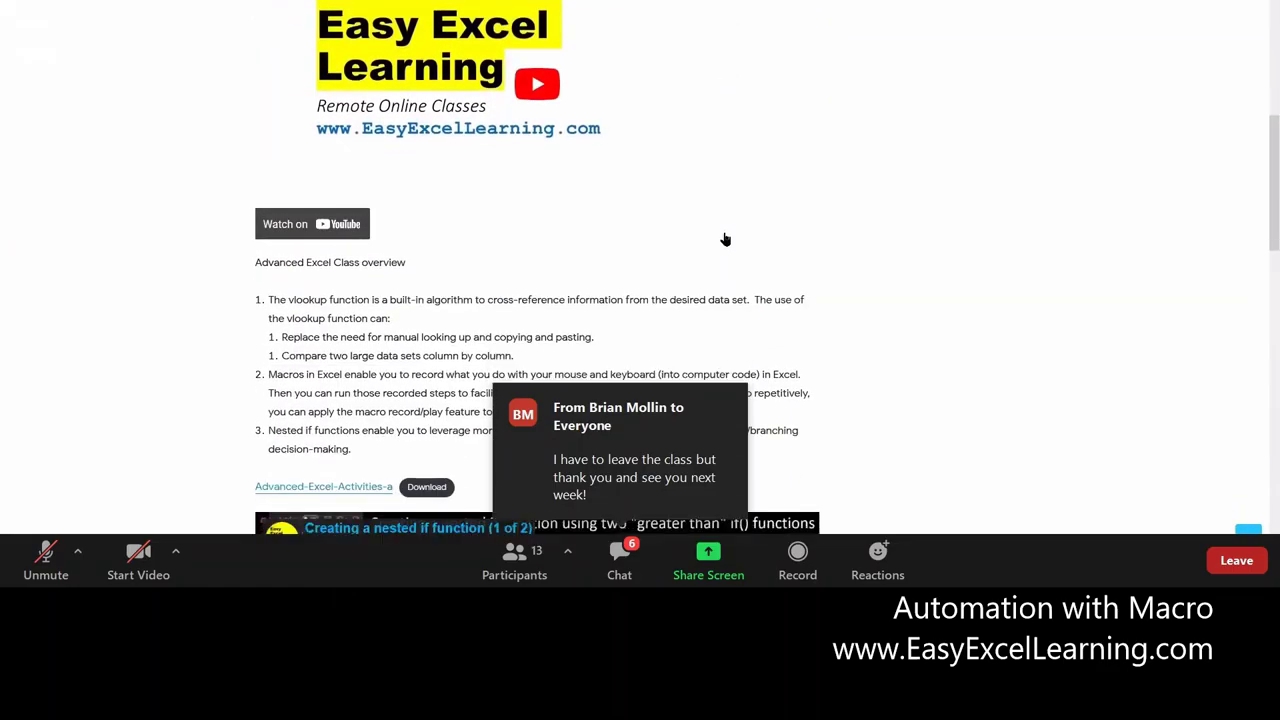
scroll(726, 240, down, 4)
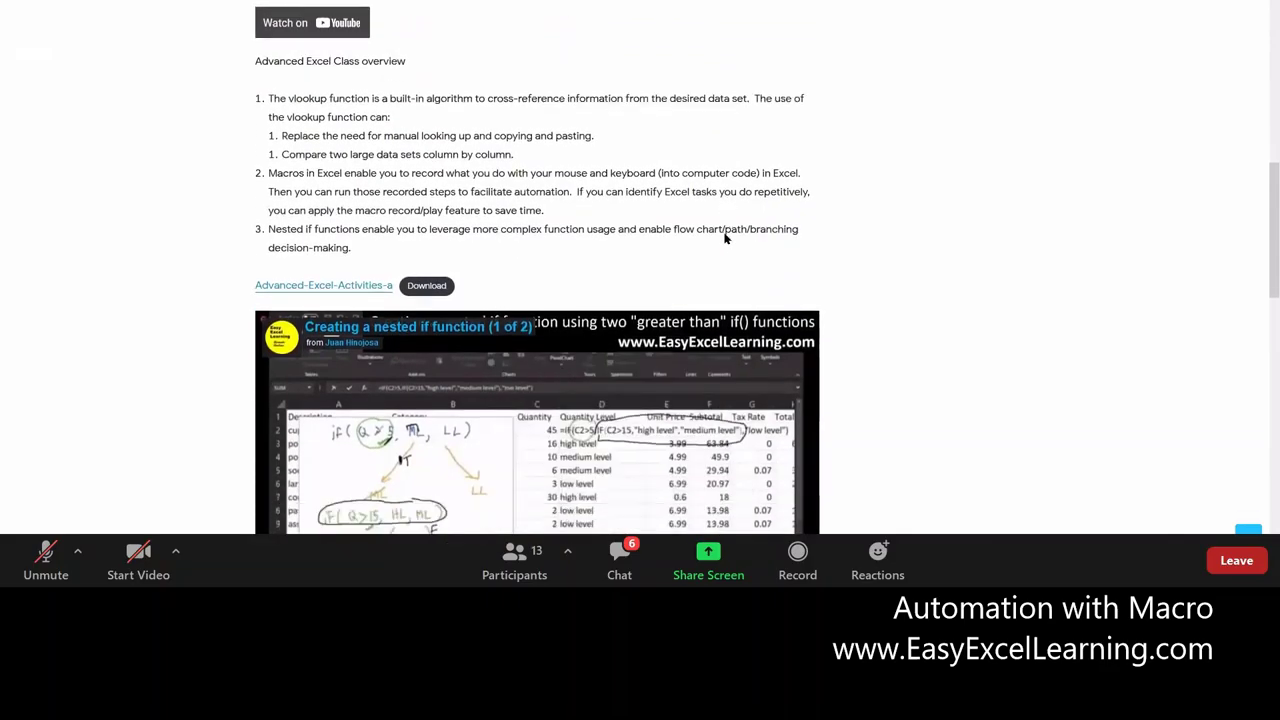
scroll(726, 240, up, 4)
scroll(726, 240, up, 11)
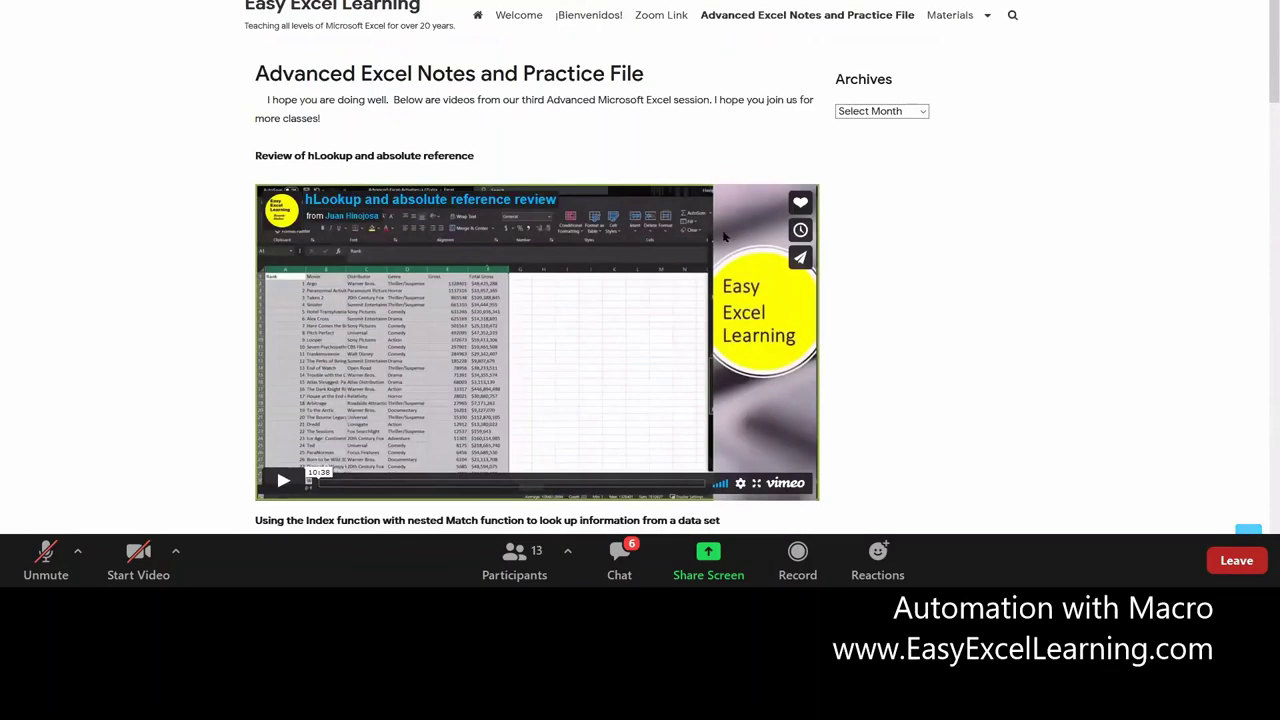
scroll(724, 236, down, 4)
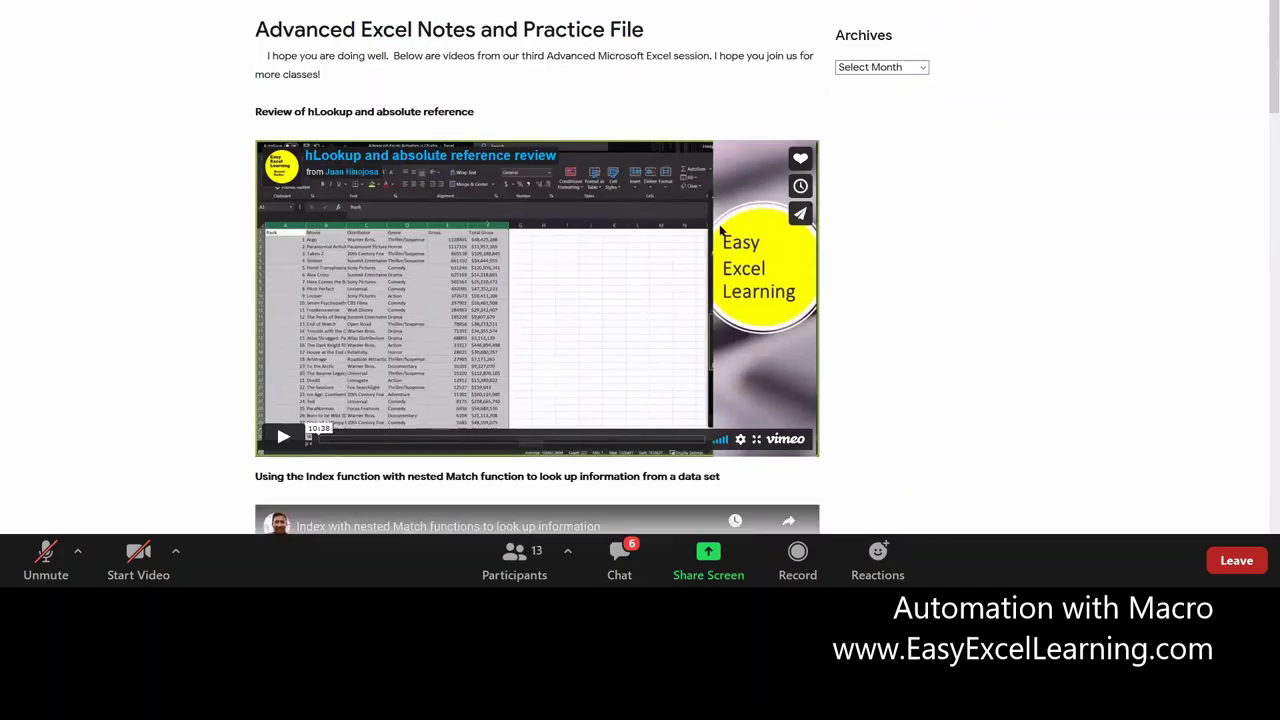
scroll(719, 230, down, 4)
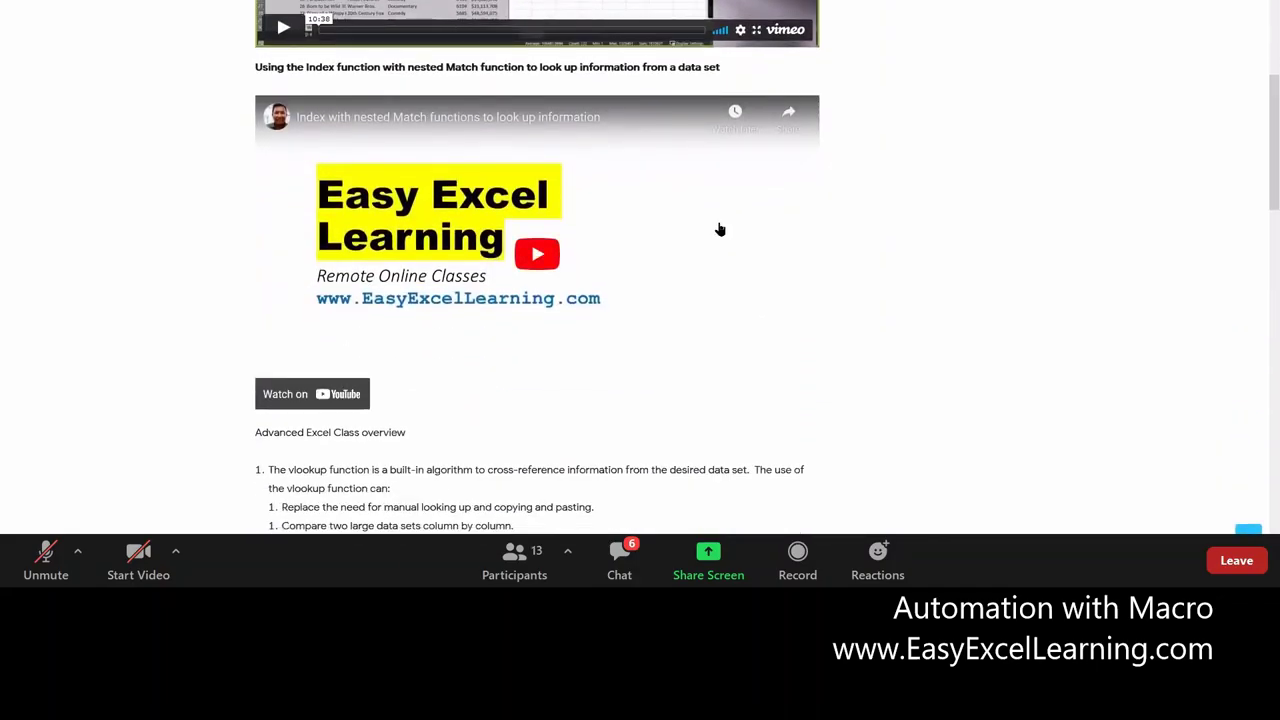
scroll(720, 230, down, 3)
scroll(718, 224, down, 4)
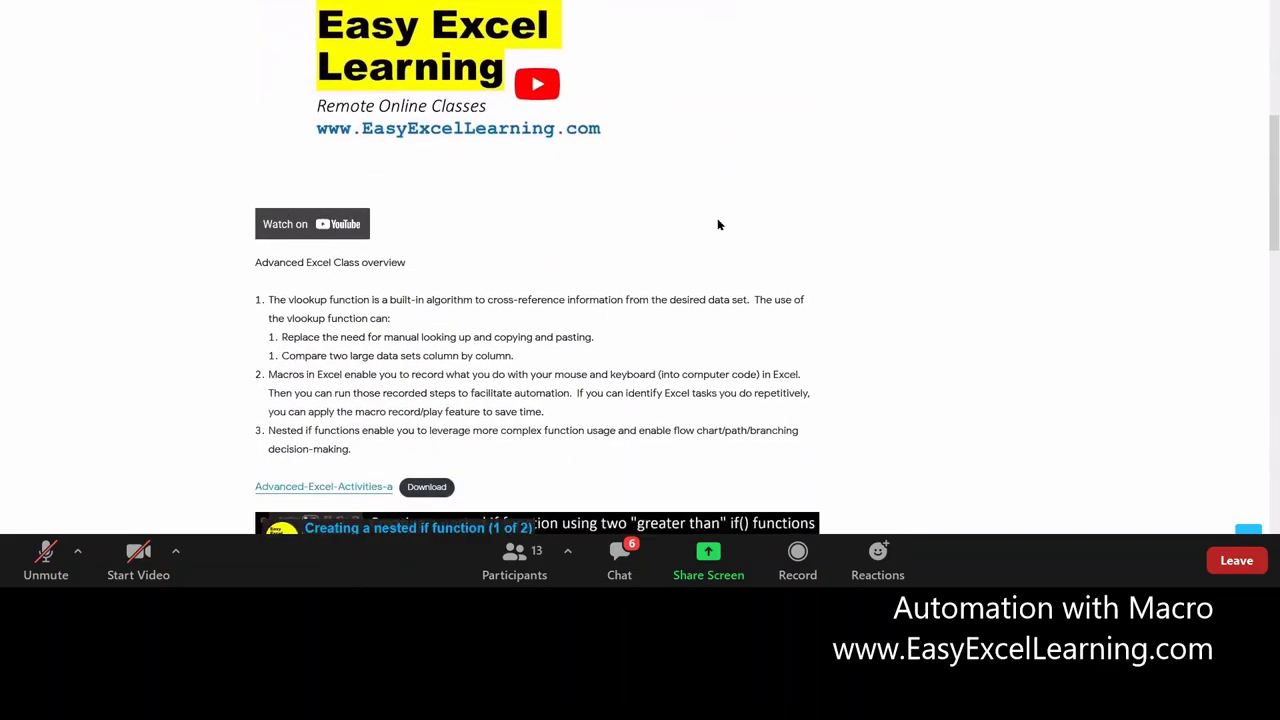
scroll(716, 218, up, 13)
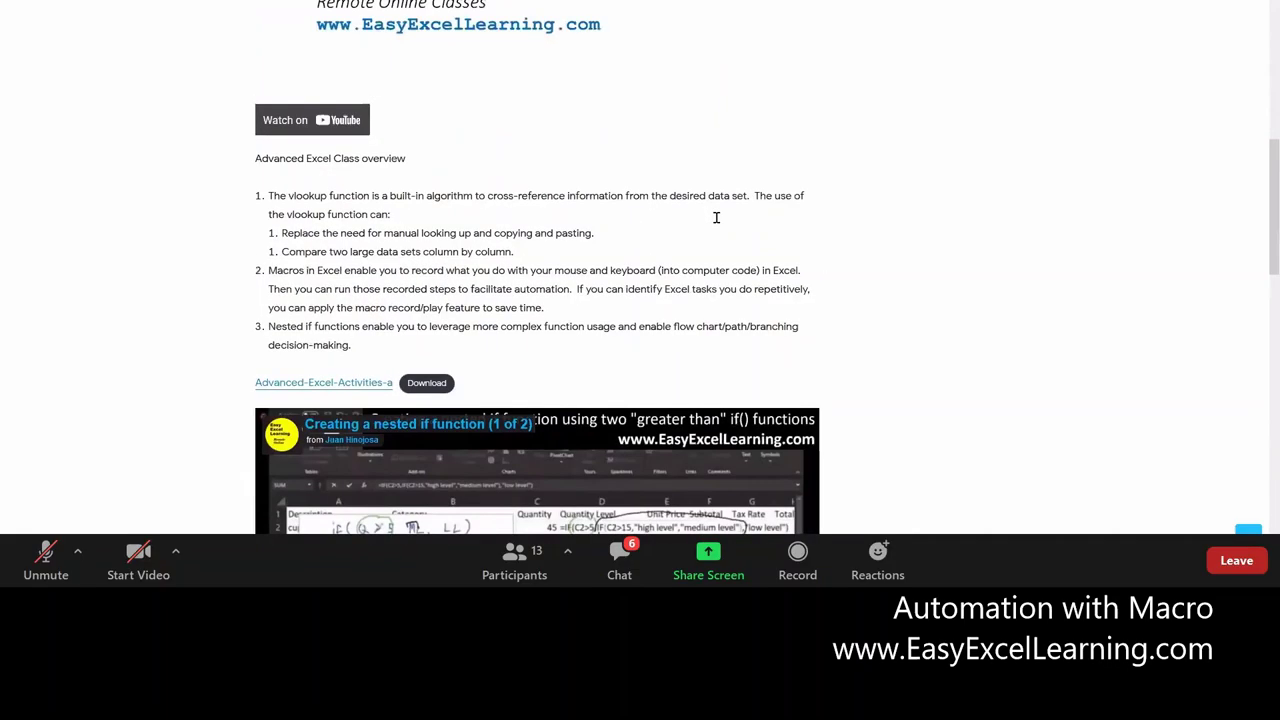
scroll(717, 224, up, 2)
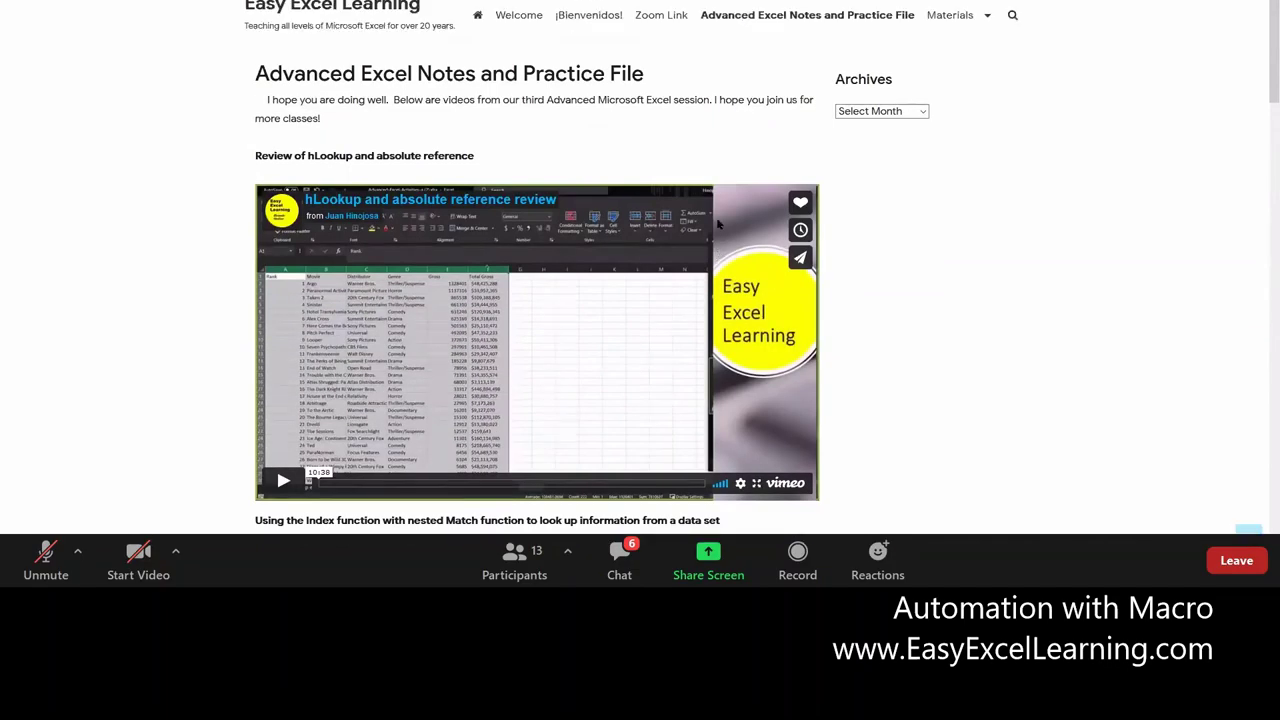
scroll(716, 224, down, 1)
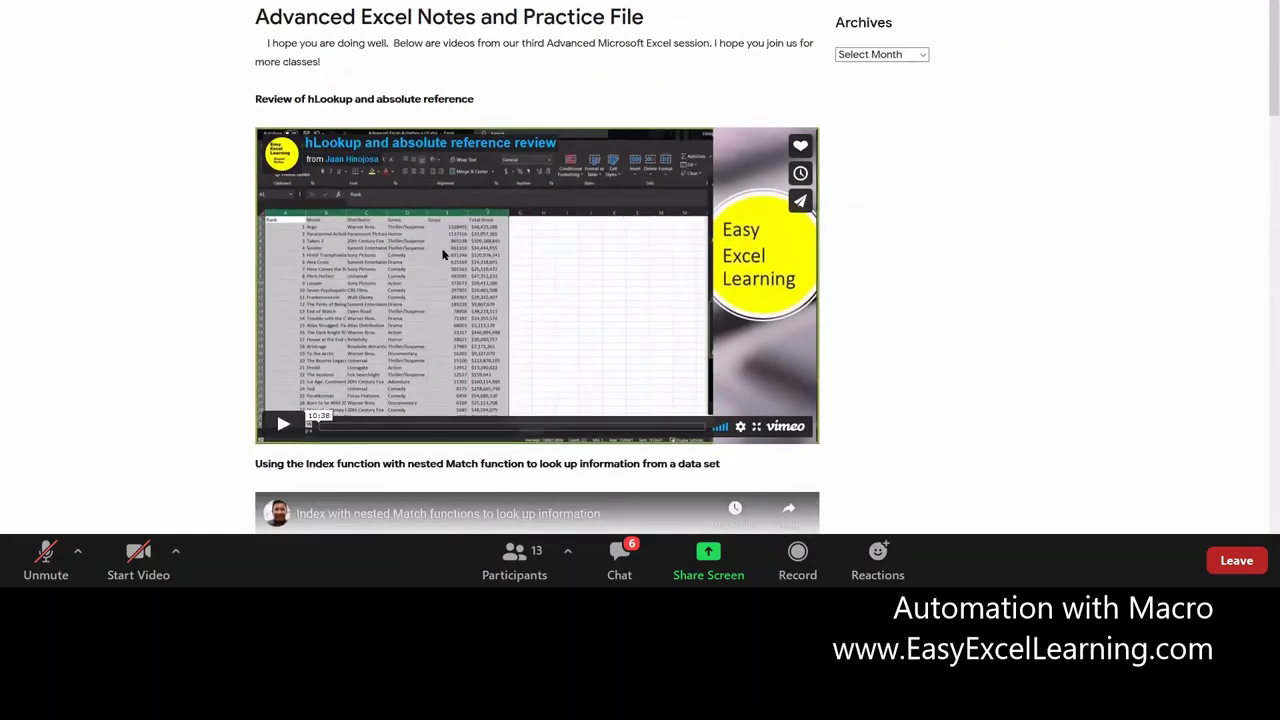
scroll(418, 192, down, 4)
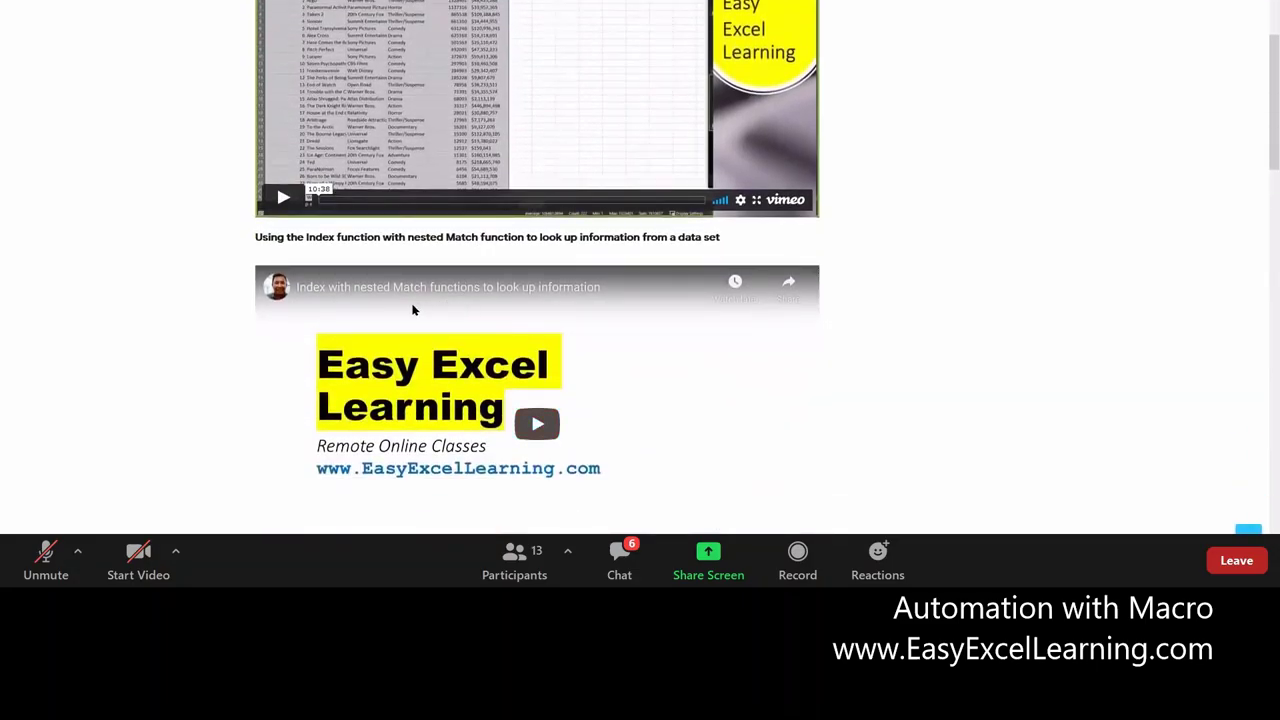
scroll(412, 310, down, 12)
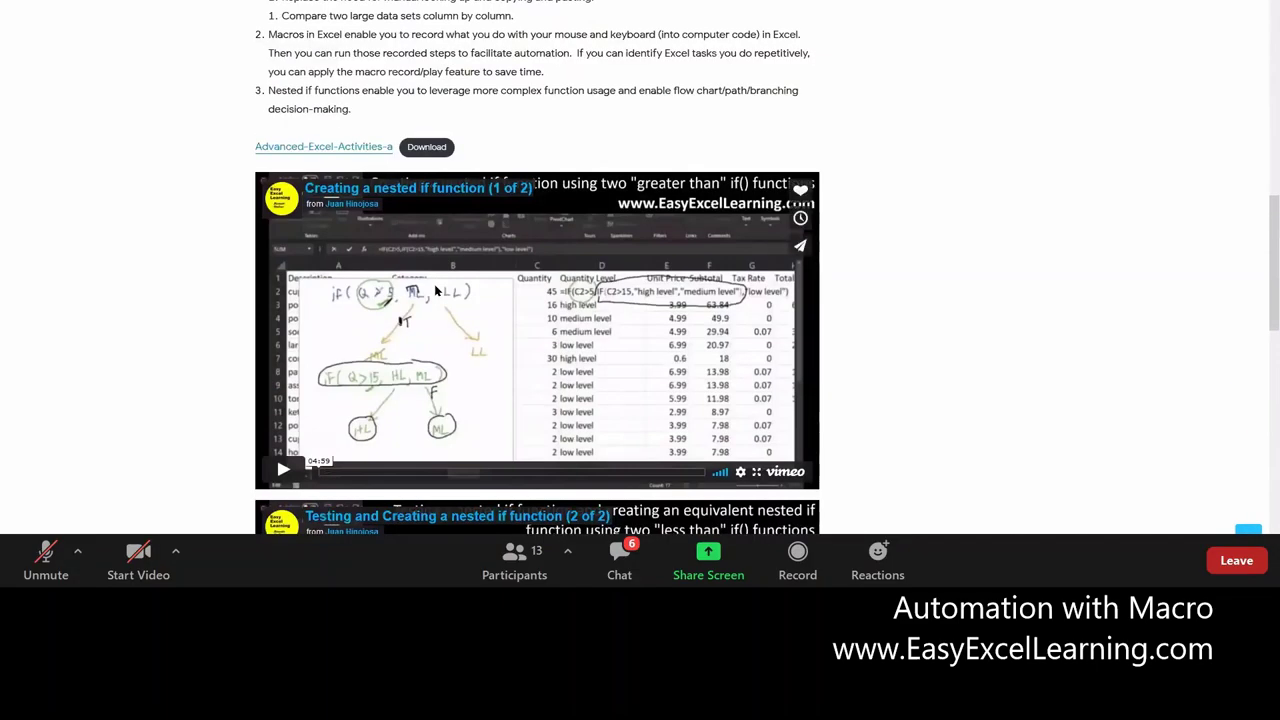
scroll(434, 284, down, 4)
scroll(437, 289, down, 11)
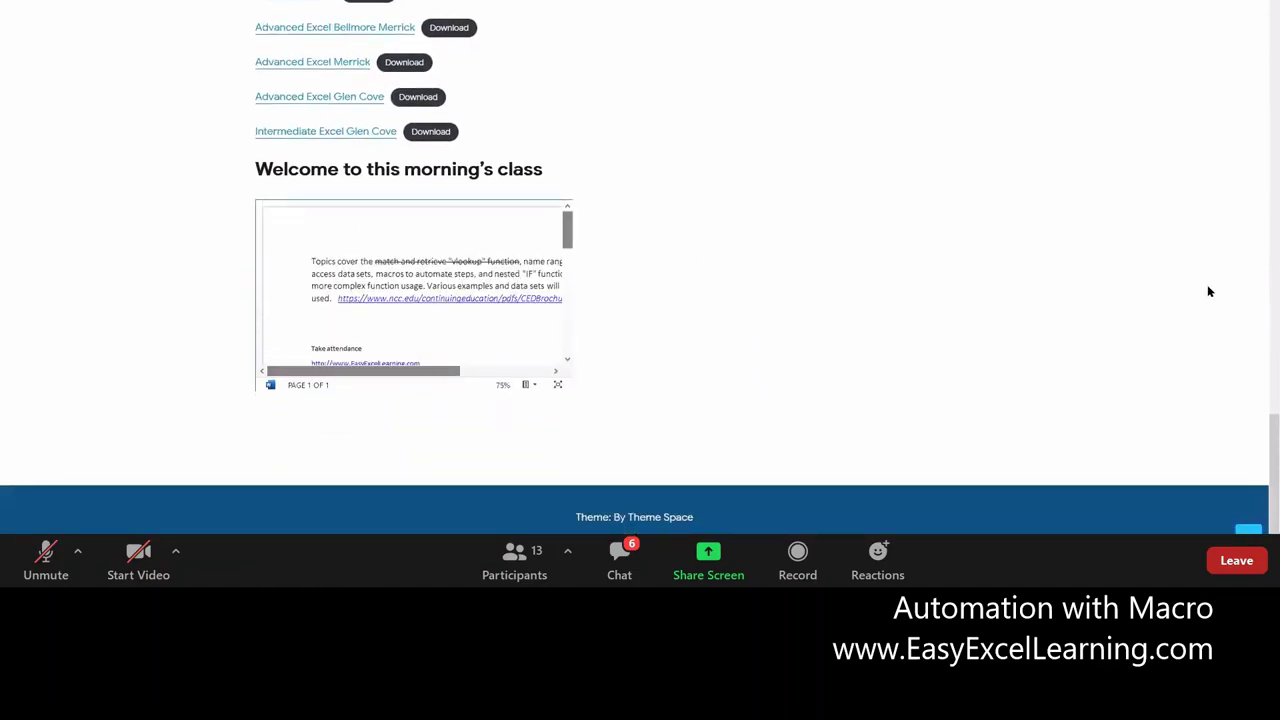
scroll(894, 266, up, 20)
scroll(930, 295, up, 6)
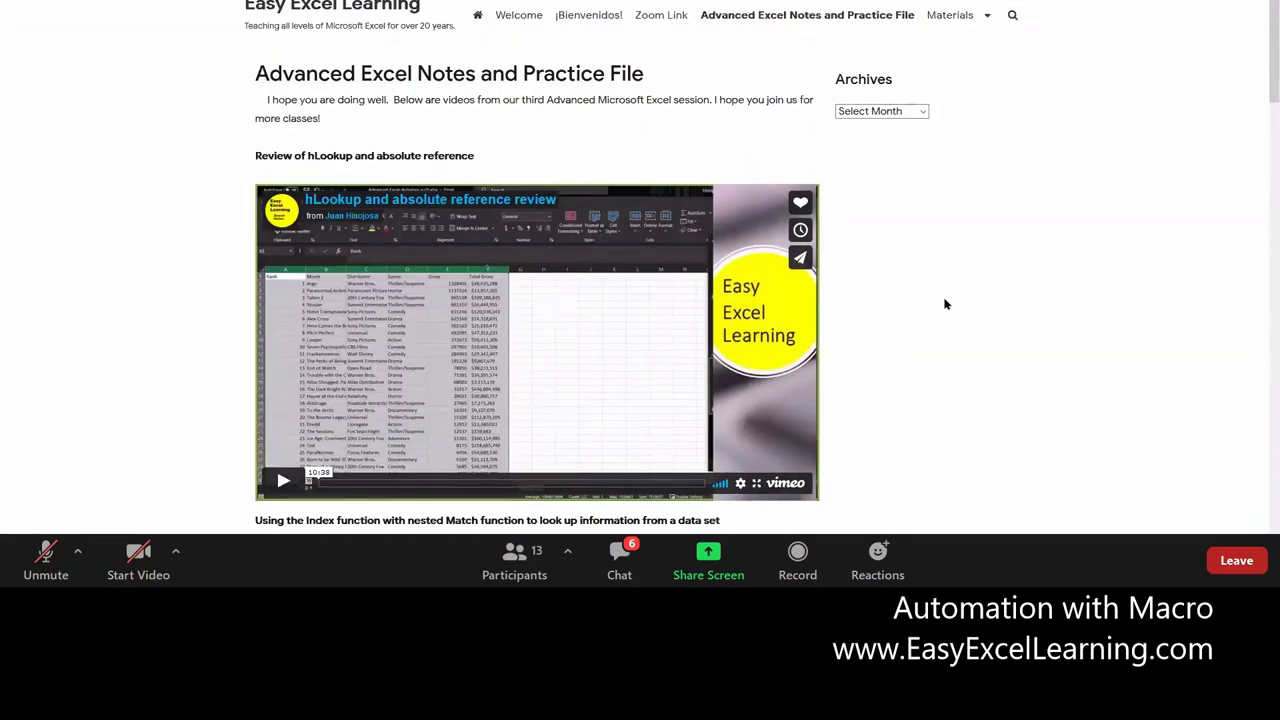
Go to the Easy Excel Learning Welcome page and scroll through its ADVANCED EXCEL banner and video
click(280, 7)
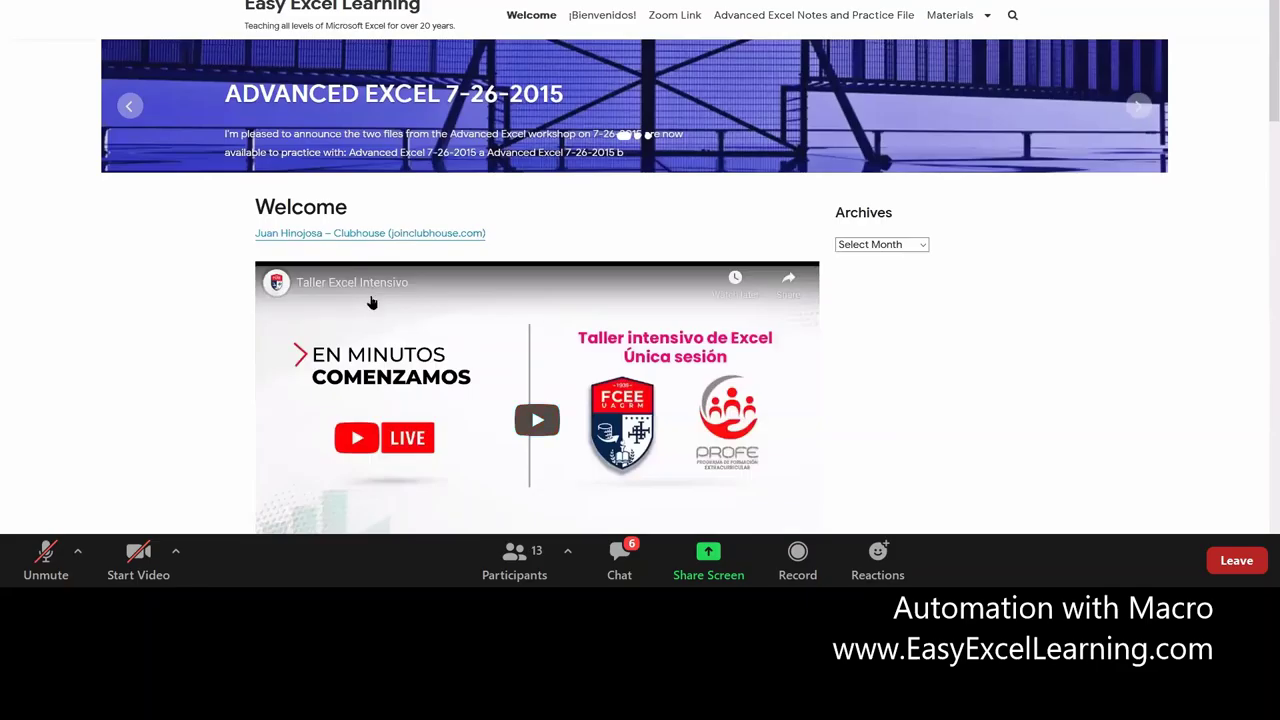
scroll(803, 420, down, 3)
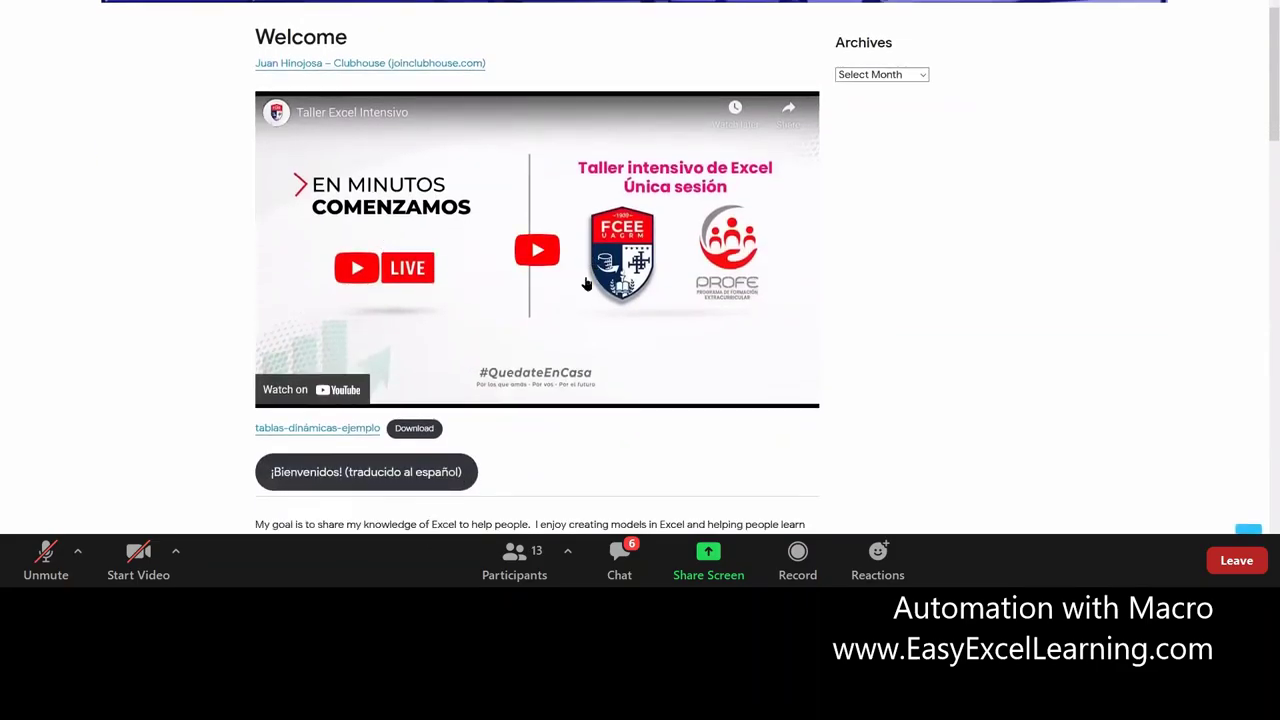
scroll(466, 309, down, 1)
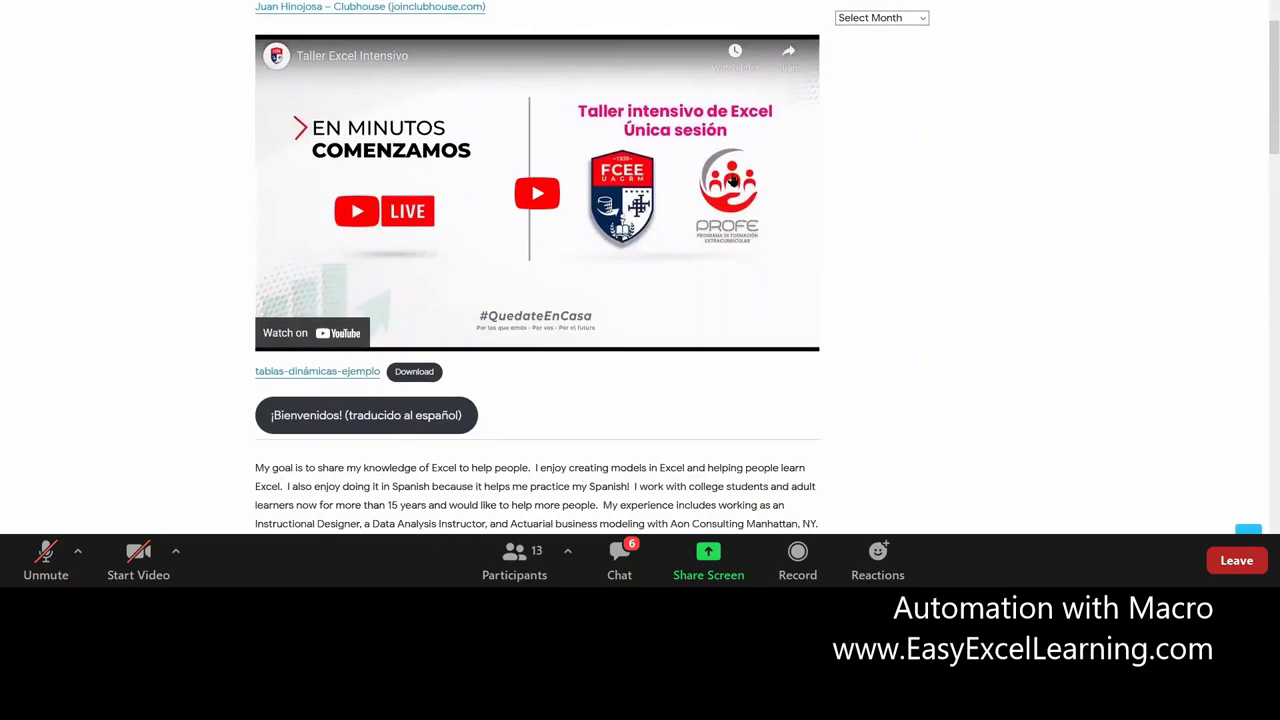
scroll(490, 302, down, 2)
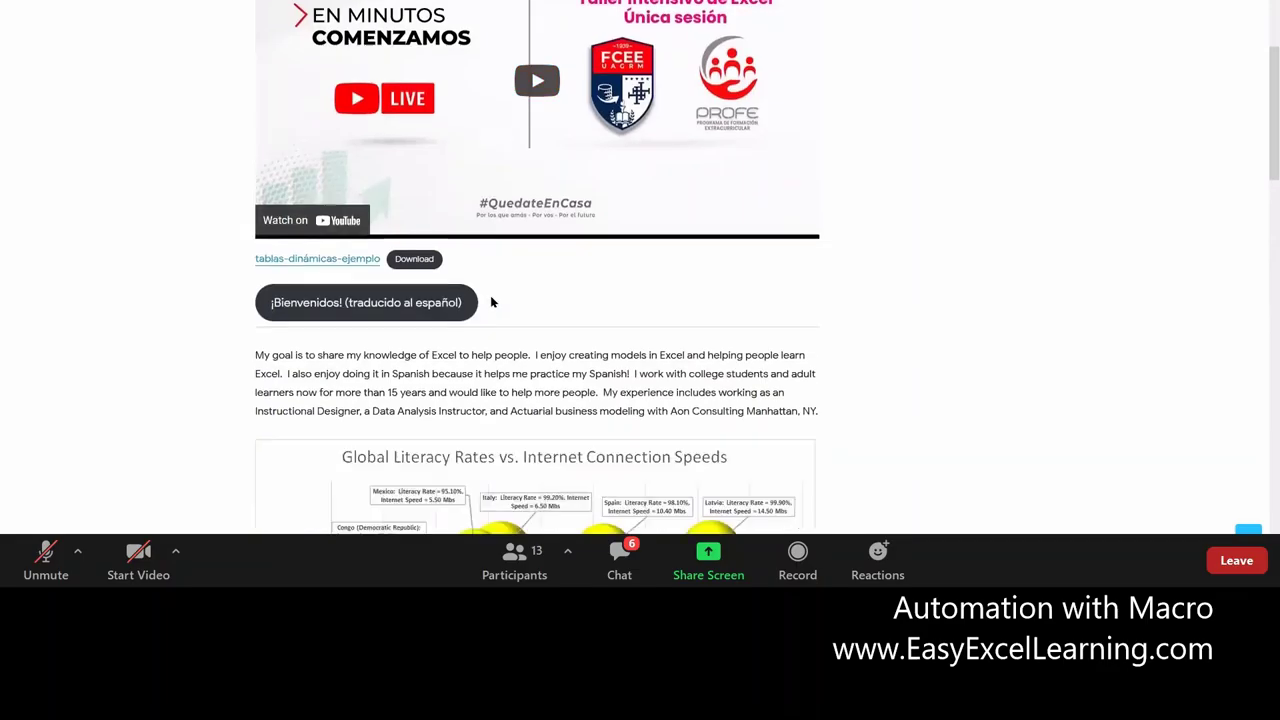
scroll(491, 302, up, 2)
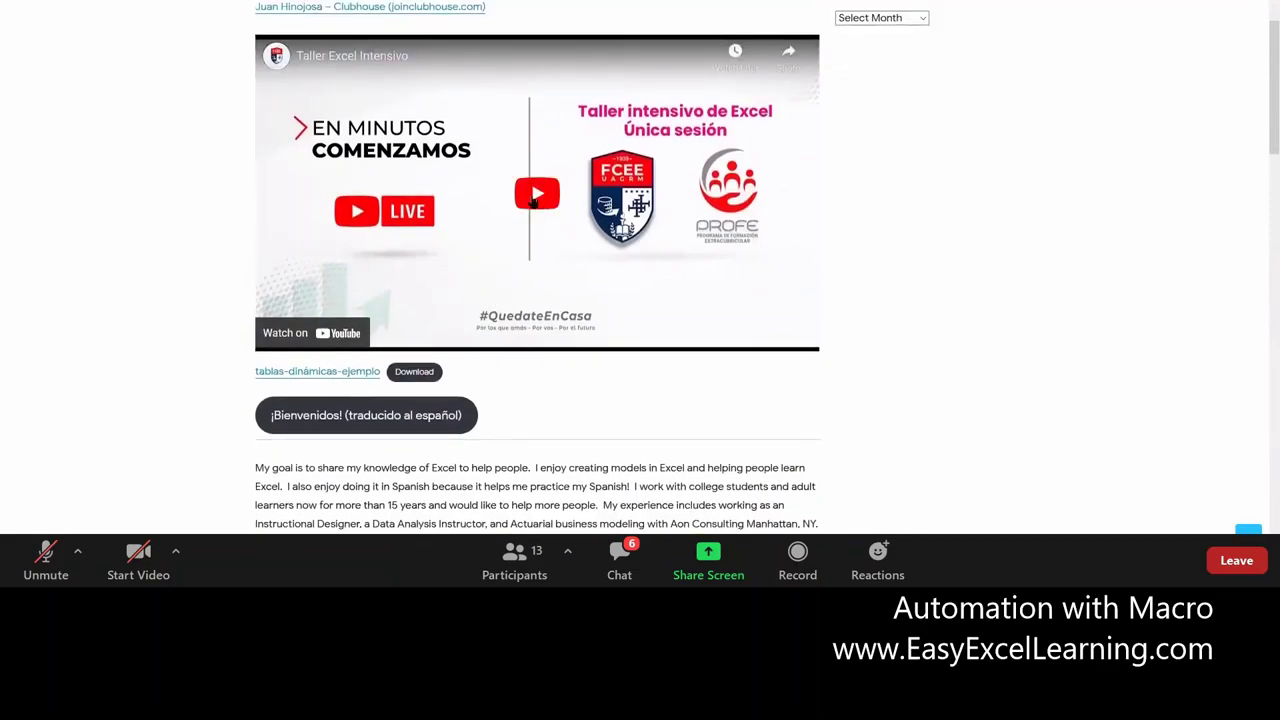
scroll(645, 236, up, 2)
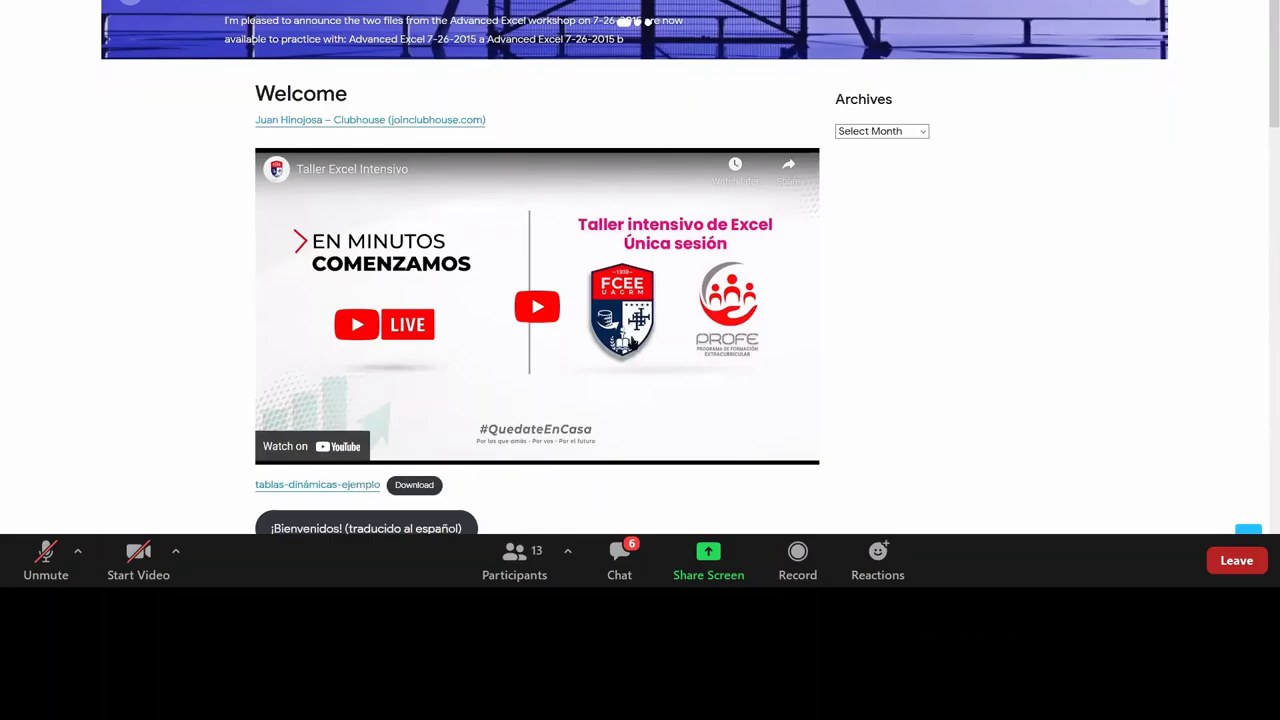
scroll(253, 147, up, 2)
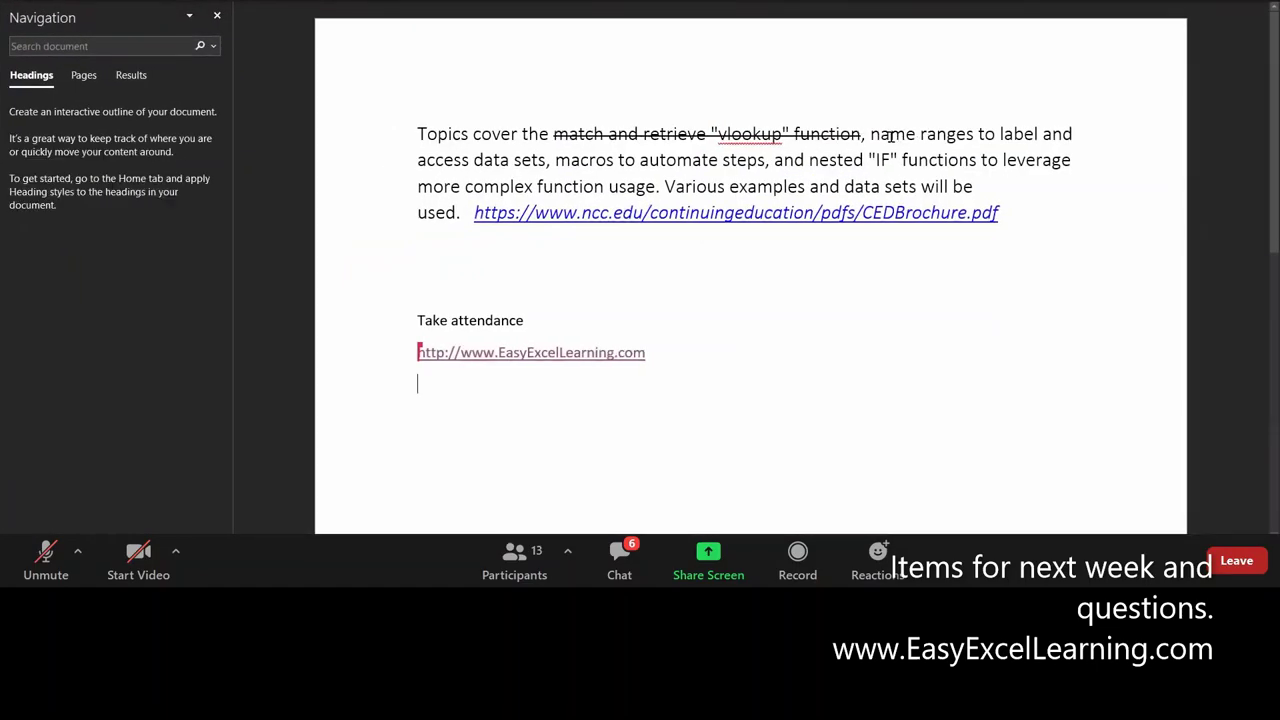
drag(890, 136, 948, 136)
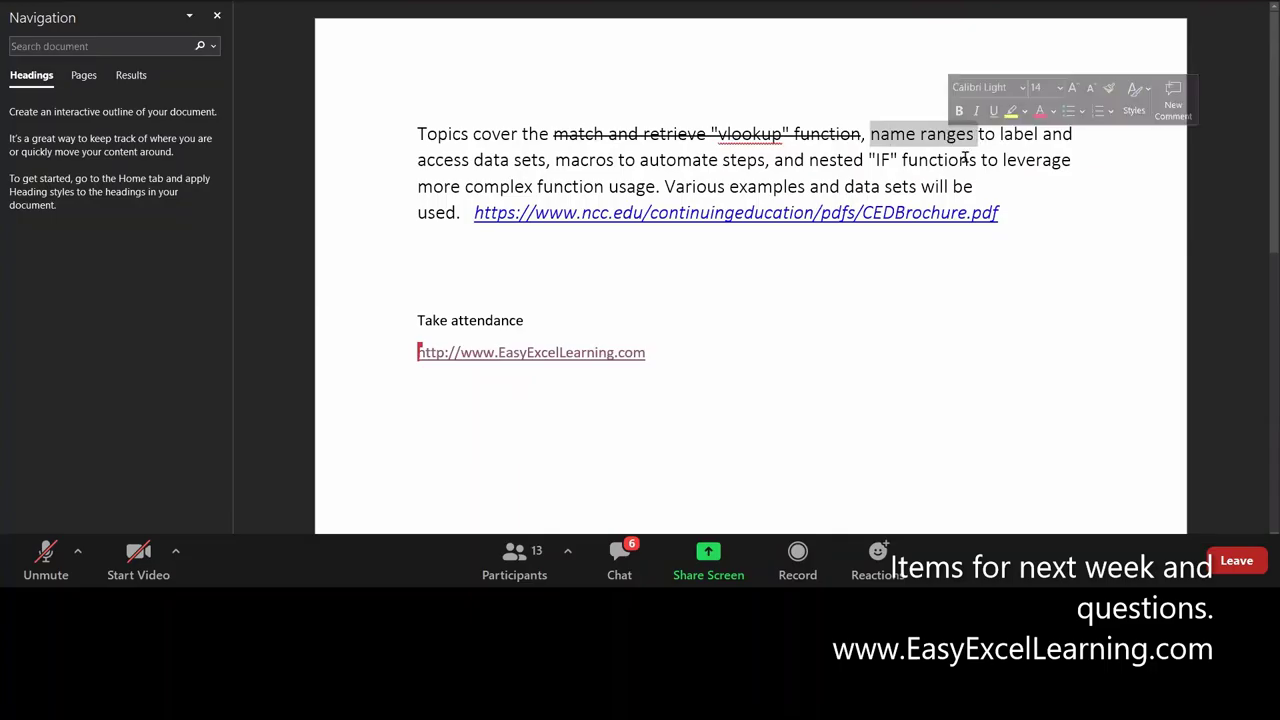
drag(592, 170, 732, 164)
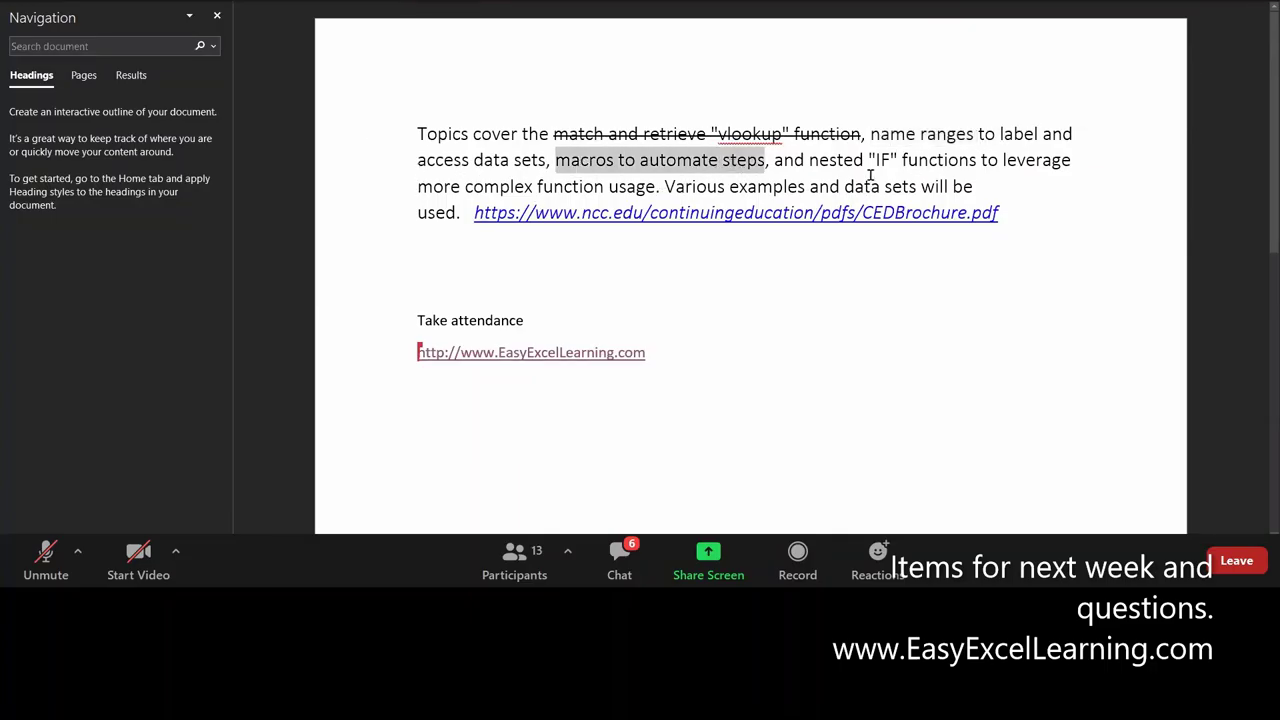
drag(874, 162, 651, 181)
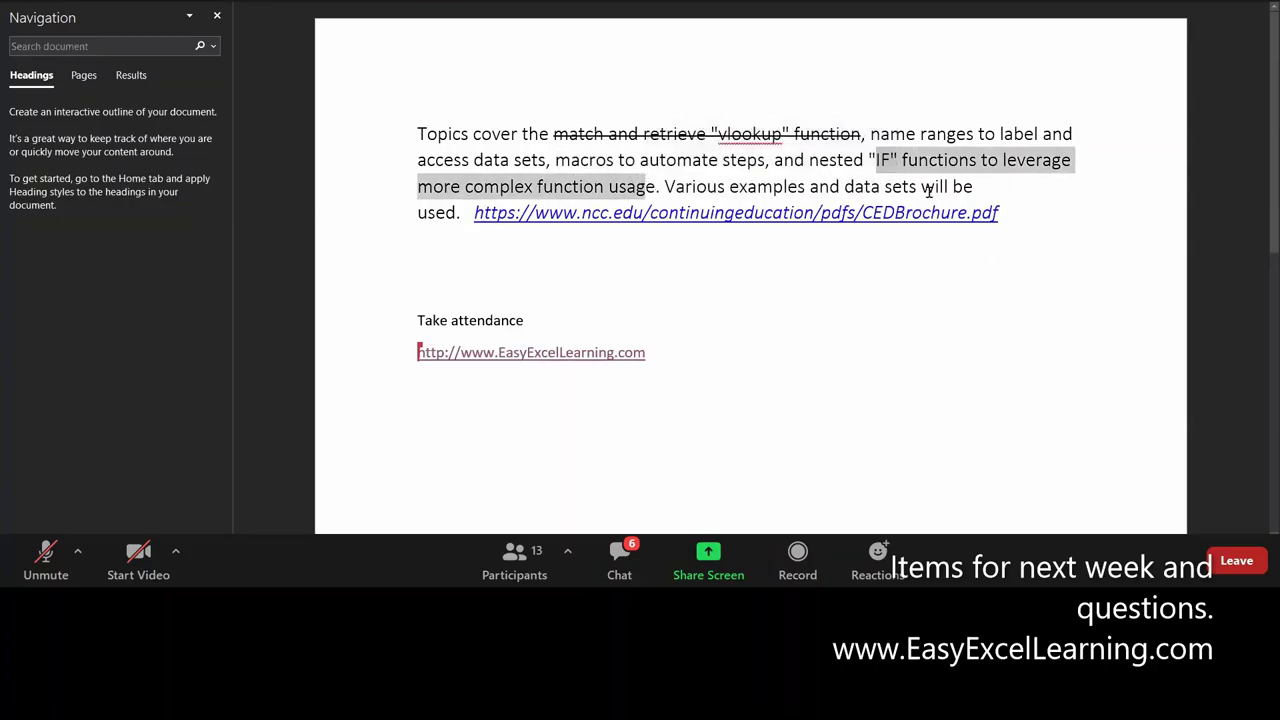
drag(866, 160, 649, 181)
click(830, 300)
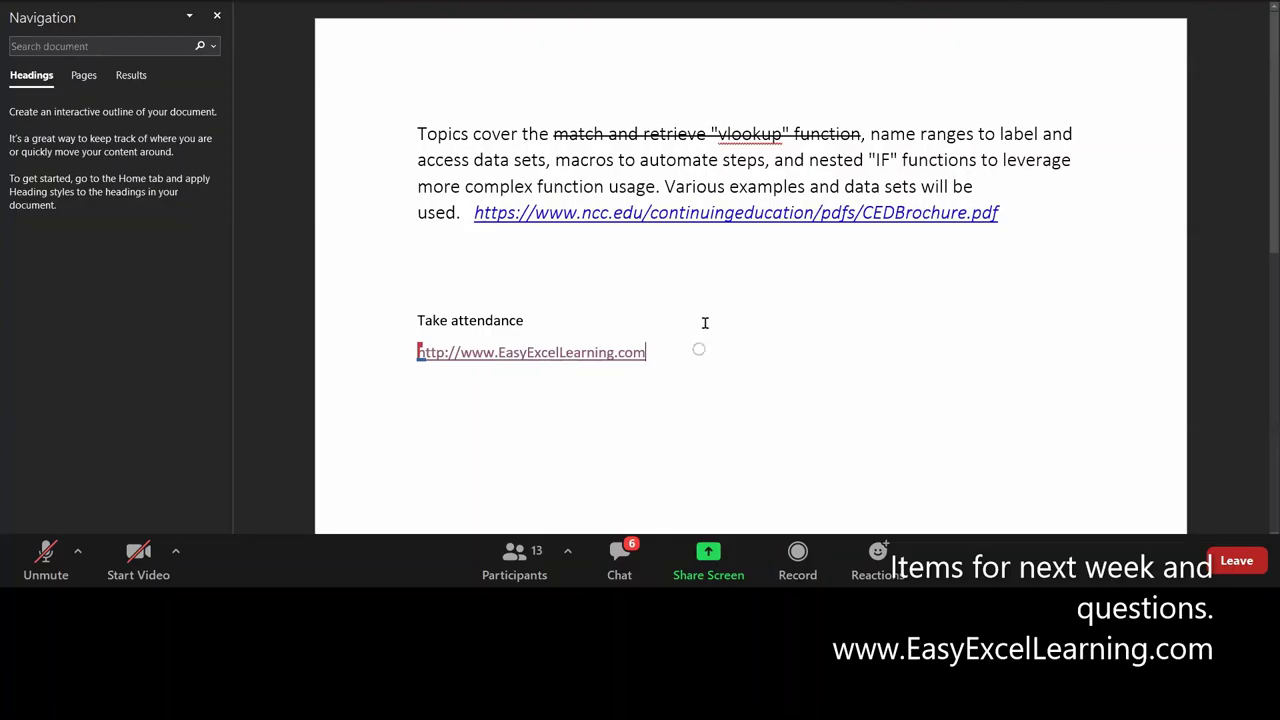
key(ctrl+End)
Launch PowerPoint 2016 from the Start search and create a blank presentation
key(super)
text(pw)
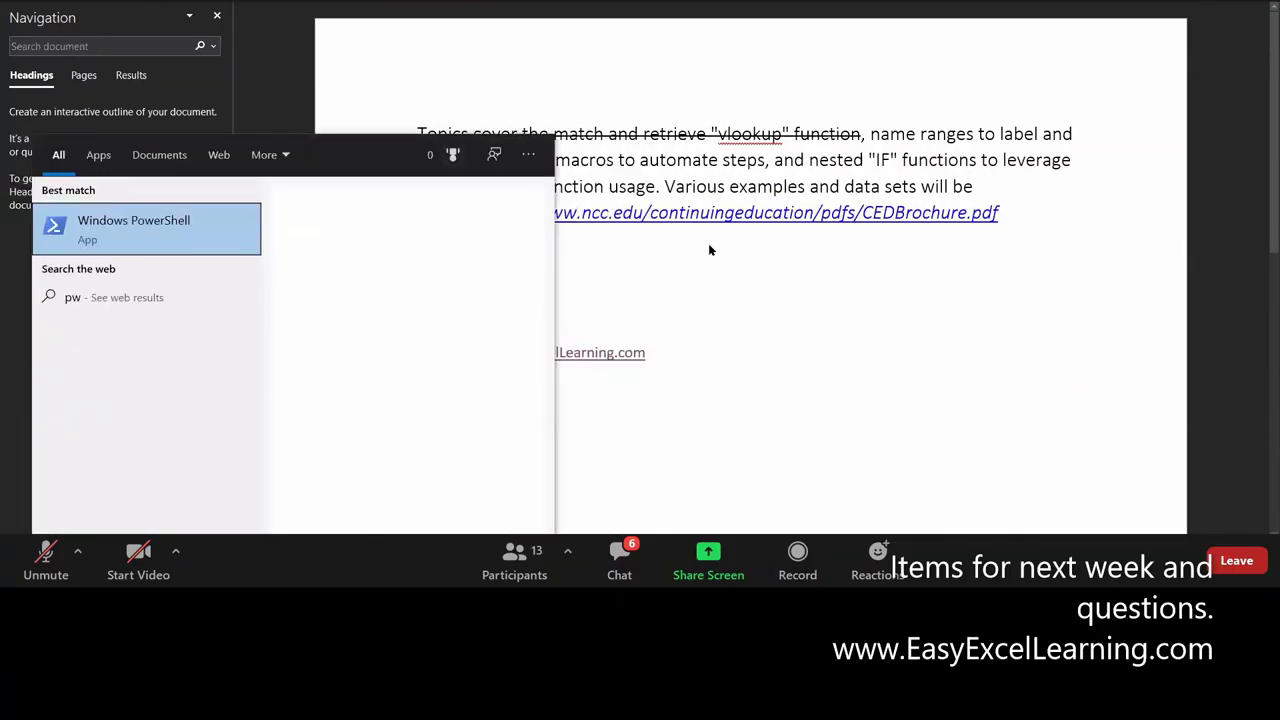
key(BackSpace)
text(ow)
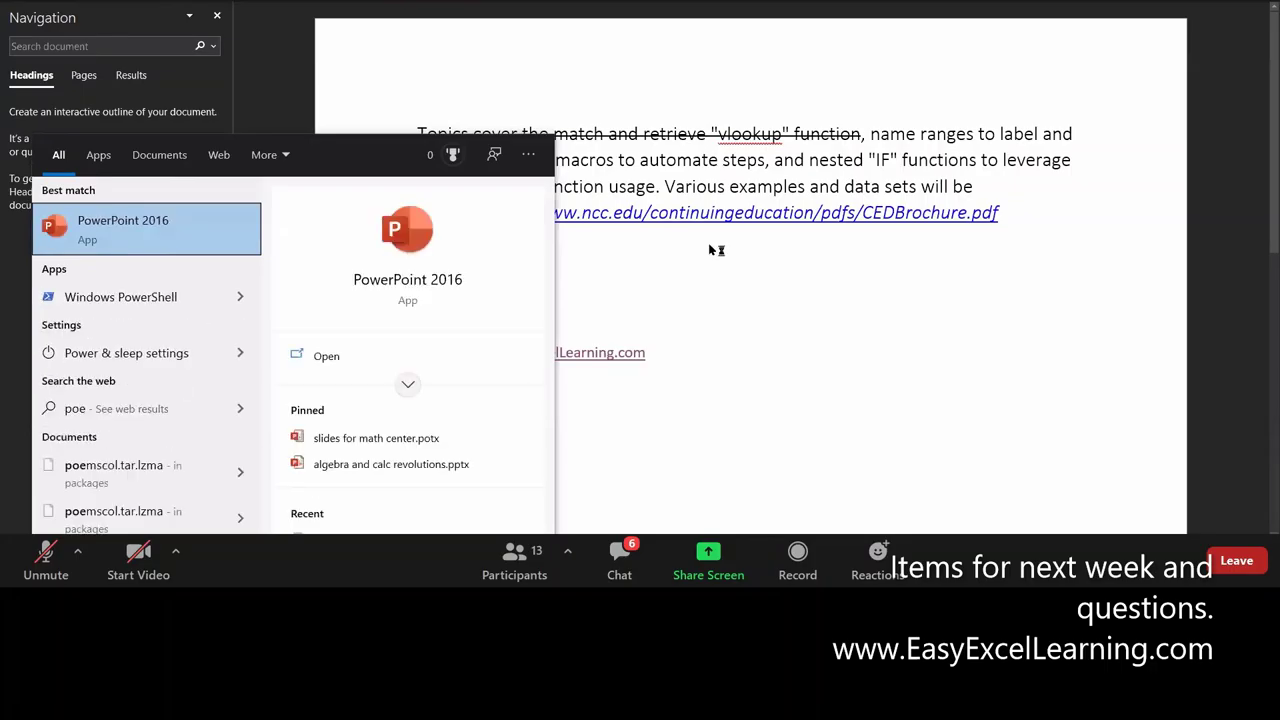
key(Return)
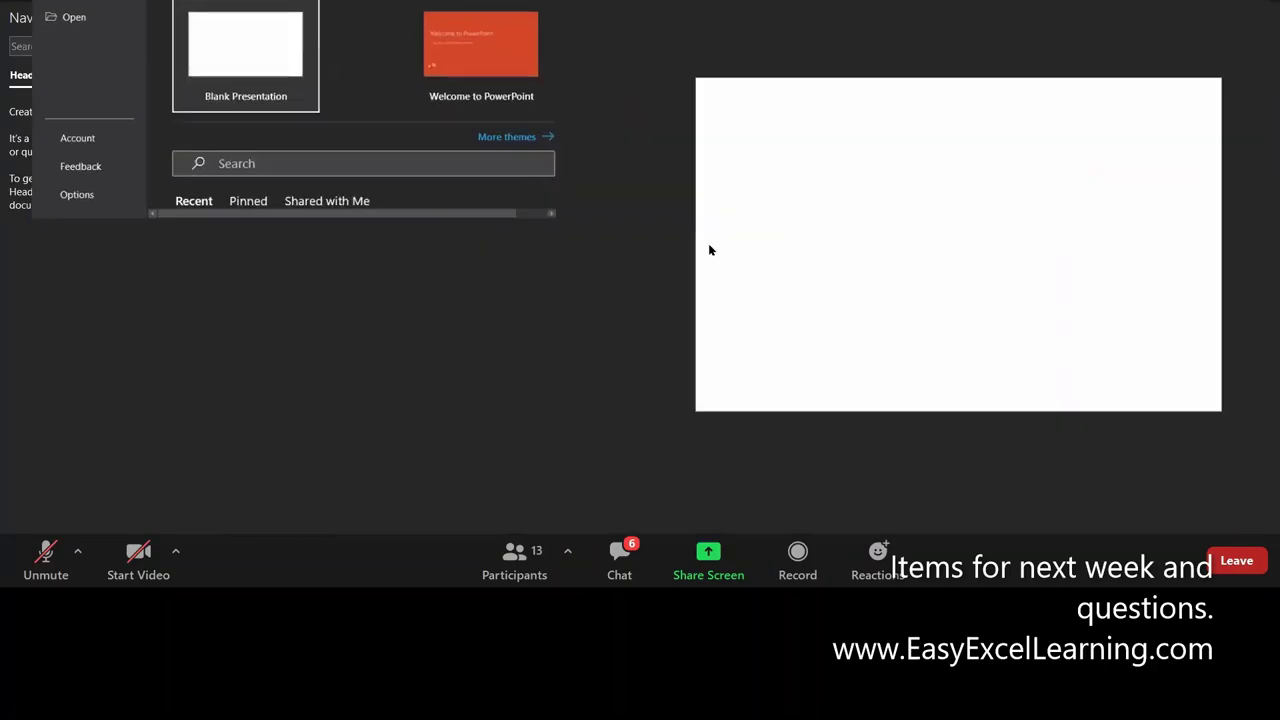
key(Return)
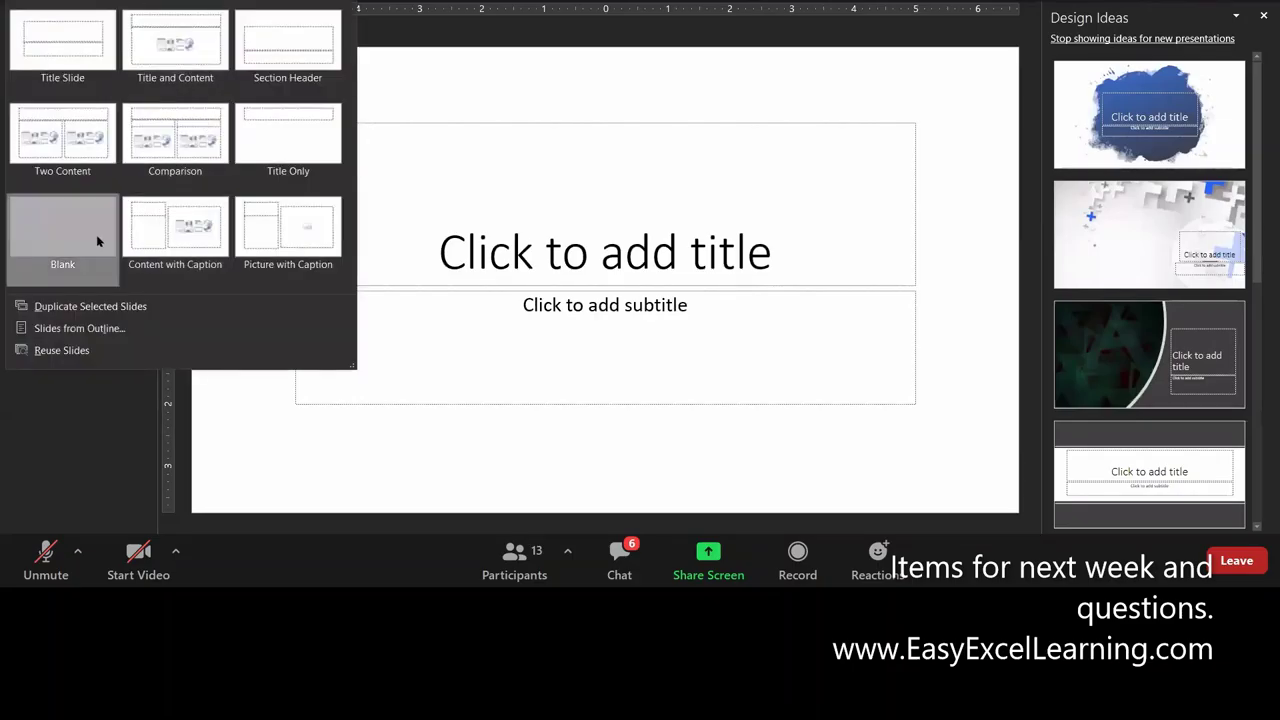
Add a blank slide 2 and begin inking 'if' on it after undoing a test stroke
click(96, 234)
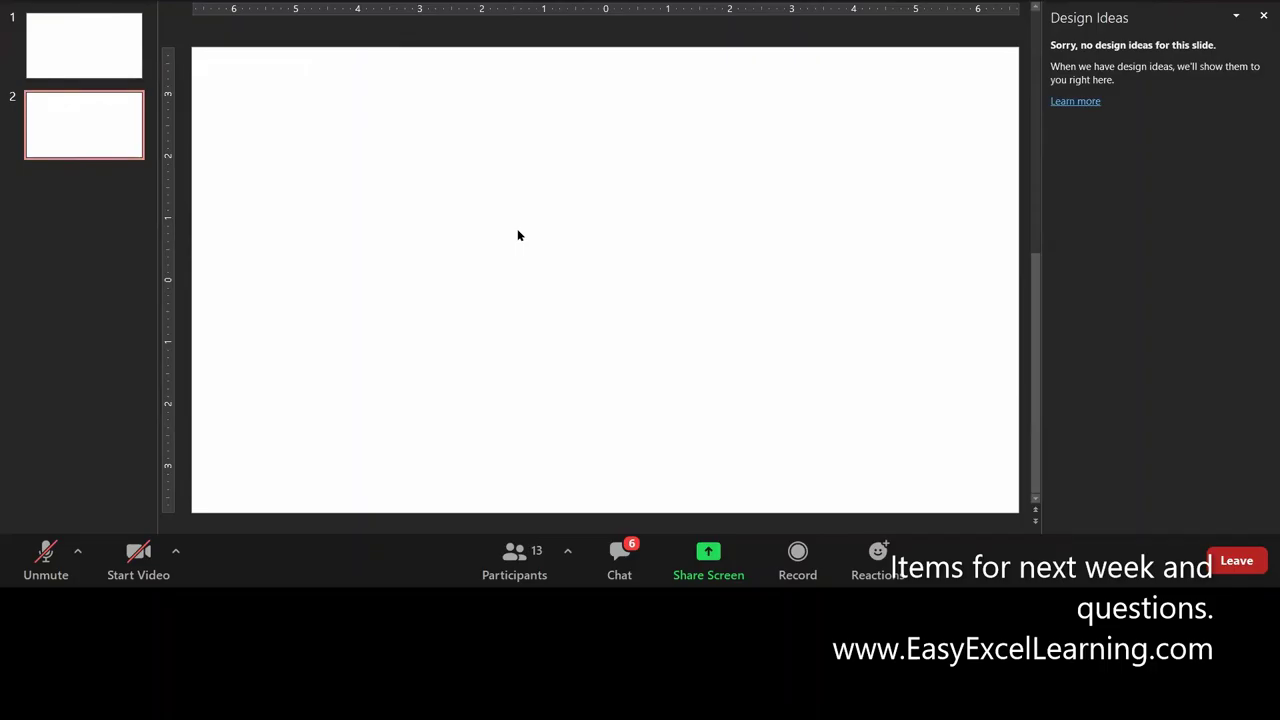
drag(374, 224, 480, 226)
key(ctrl+z)
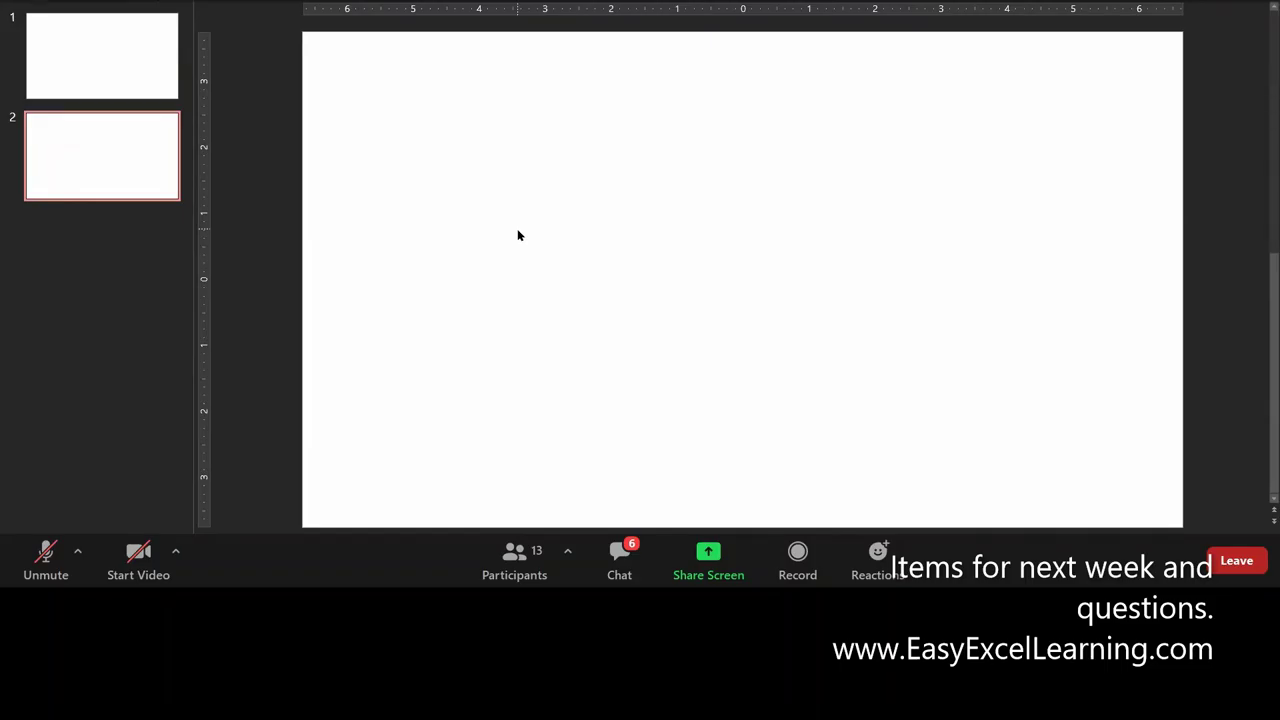
mouse_move(498, 116)
mouse_down()
mouse_move(498, 78)
mouse_move(510, 80)
mouse_up()
Finish the inked 'if' and draw a condition box reading 'Some condition' beside it
drag(492, 96, 510, 94)
mouse_move(700, 75)
mouse_down()
mouse_move(570, 78)
mouse_move(560, 114)
mouse_move(705, 114)
mouse_move(772, 74)
mouse_move(700, 74)
mouse_up()
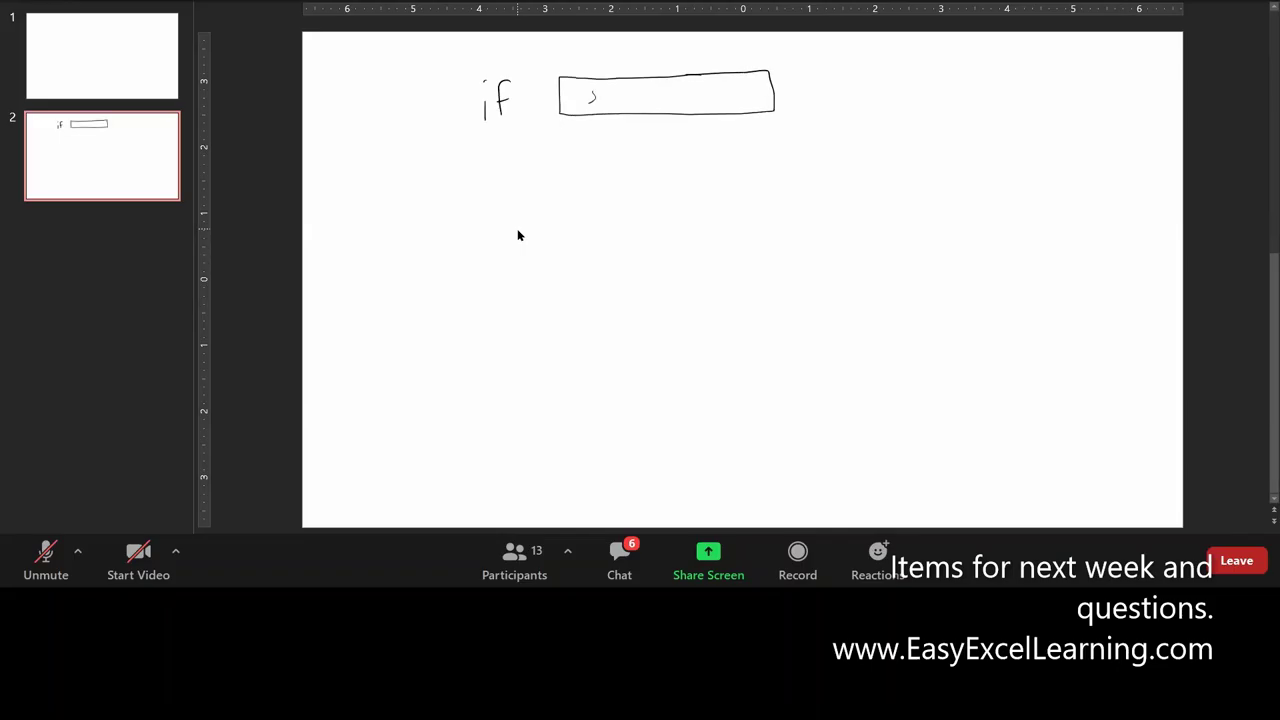
drag(612, 104, 703, 100)
drag(716, 84, 716, 90)
Draw T and F arrows from the condition box, trying then undoing 'Buy'/'Don't buy' labels
mouse_move(651, 149)
mouse_down()
mouse_move(560, 234)
mouse_move(582, 237)
mouse_up()
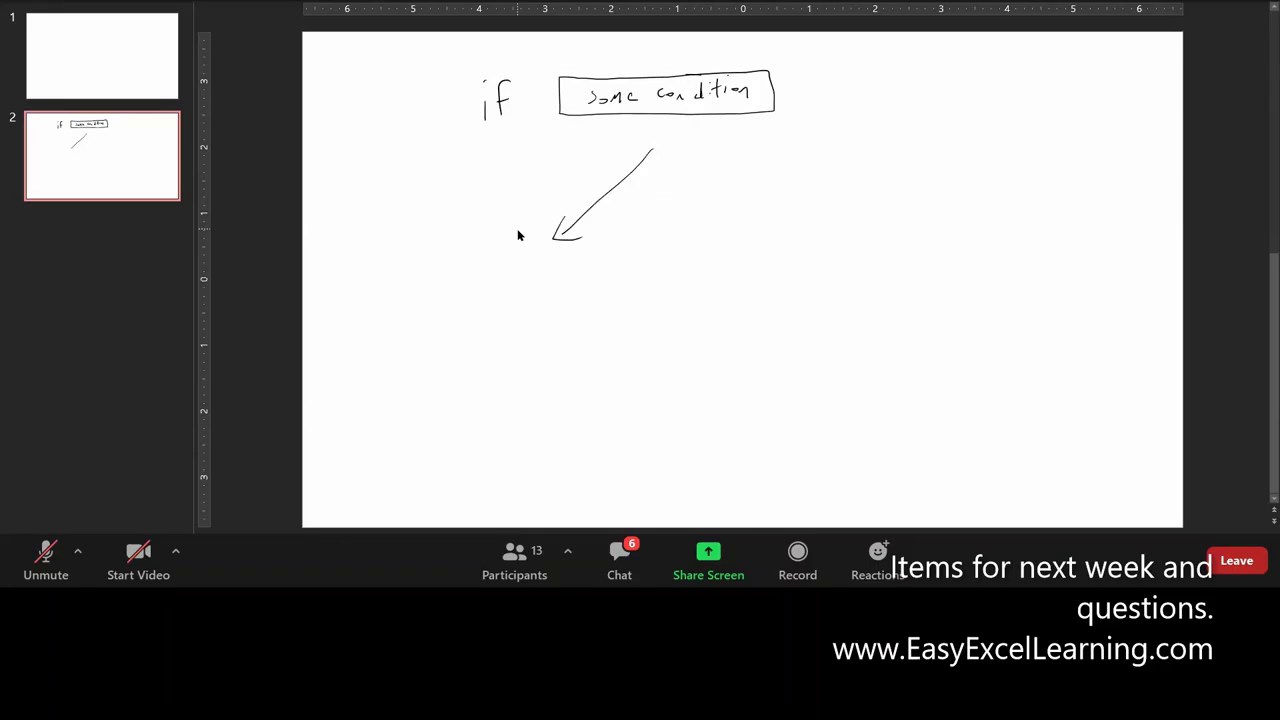
drag(707, 144, 798, 232)
mouse_move(586, 146)
mouse_down()
mouse_move(586, 178)
mouse_move(590, 143)
mouse_move(613, 138)
mouse_up()
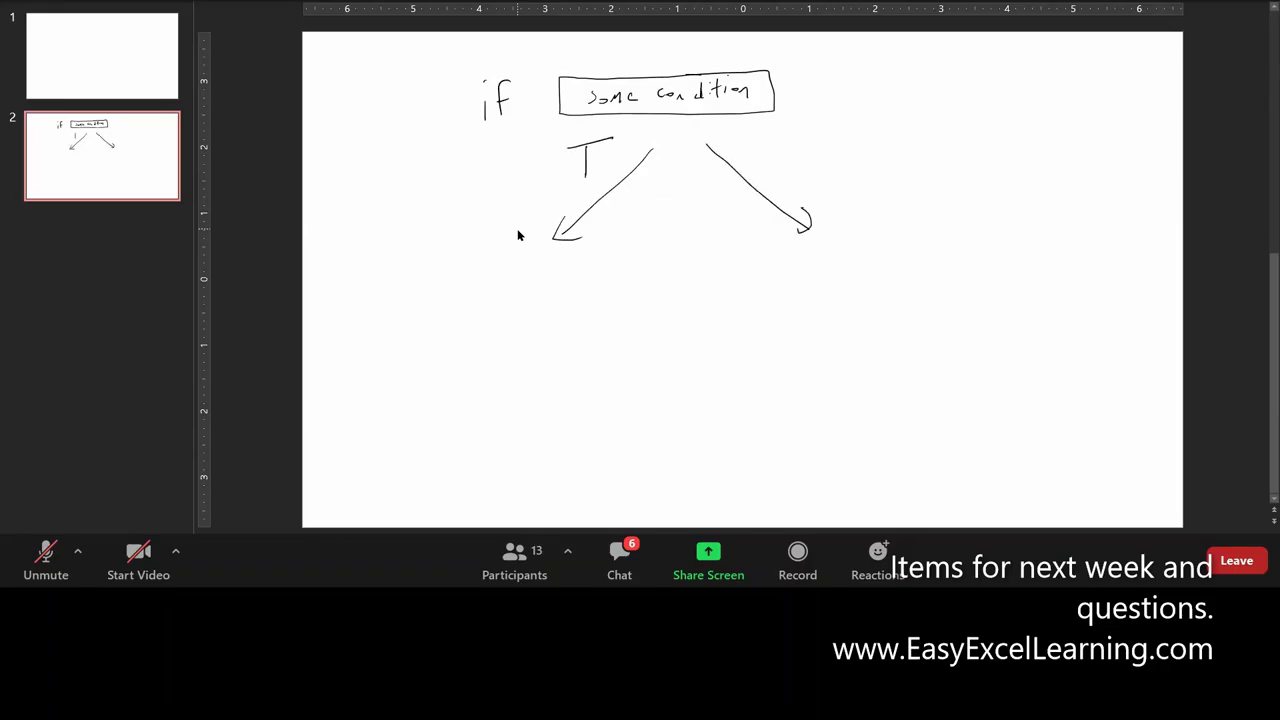
drag(757, 140, 757, 163)
mouse_move(757, 140)
mouse_down()
mouse_move(785, 133)
mouse_move(782, 149)
mouse_up()
mouse_move(500, 276)
mouse_down()
mouse_move(500, 310)
mouse_move(524, 290)
mouse_move(537, 306)
mouse_up()
mouse_move(793, 255)
mouse_down()
mouse_move(793, 280)
mouse_move(812, 270)
mouse_up()
mouse_move(816, 262)
mouse_down()
mouse_move(826, 272)
mouse_move(846, 247)
mouse_move(889, 258)
mouse_move(906, 246)
mouse_up()
drag(922, 242, 910, 279)
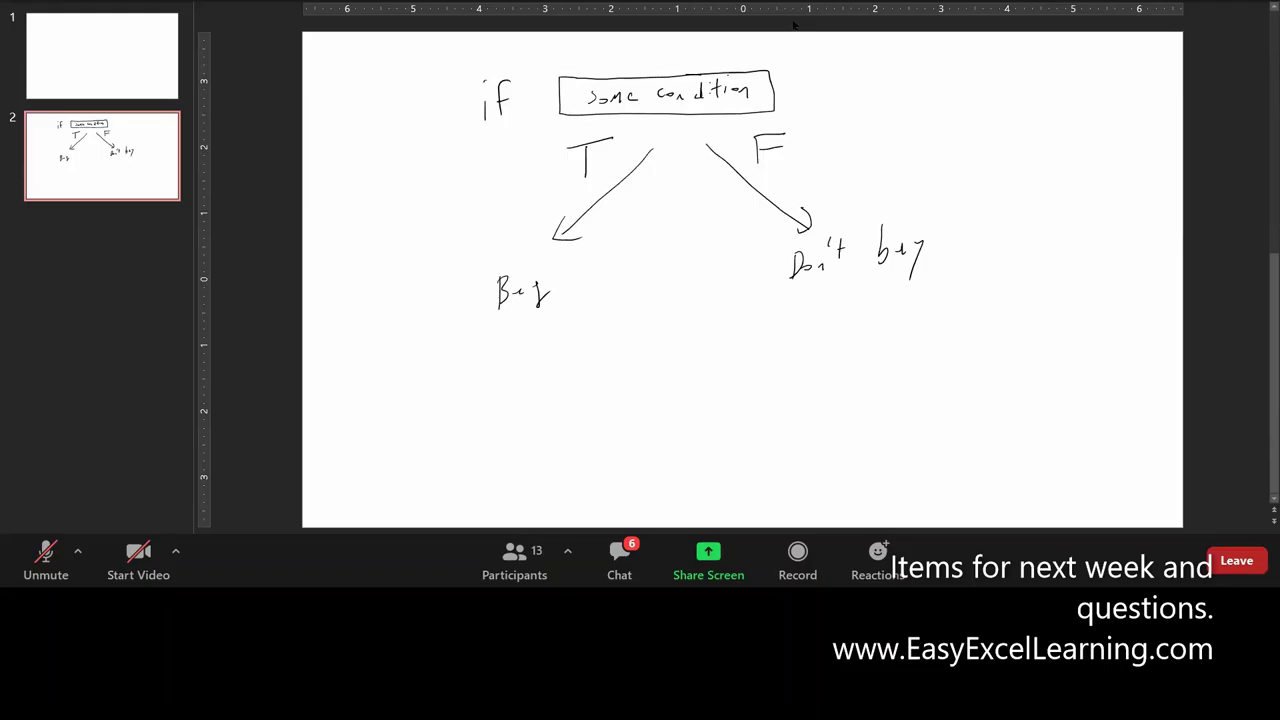
key(ctrl+z)
key(ctrl+z)
key(ctrl+z)
key(ctrl+z)
key(ctrl+z)
key(ctrl+z)
key(ctrl+z)
key(ctrl+z)
key(ctrl+z)
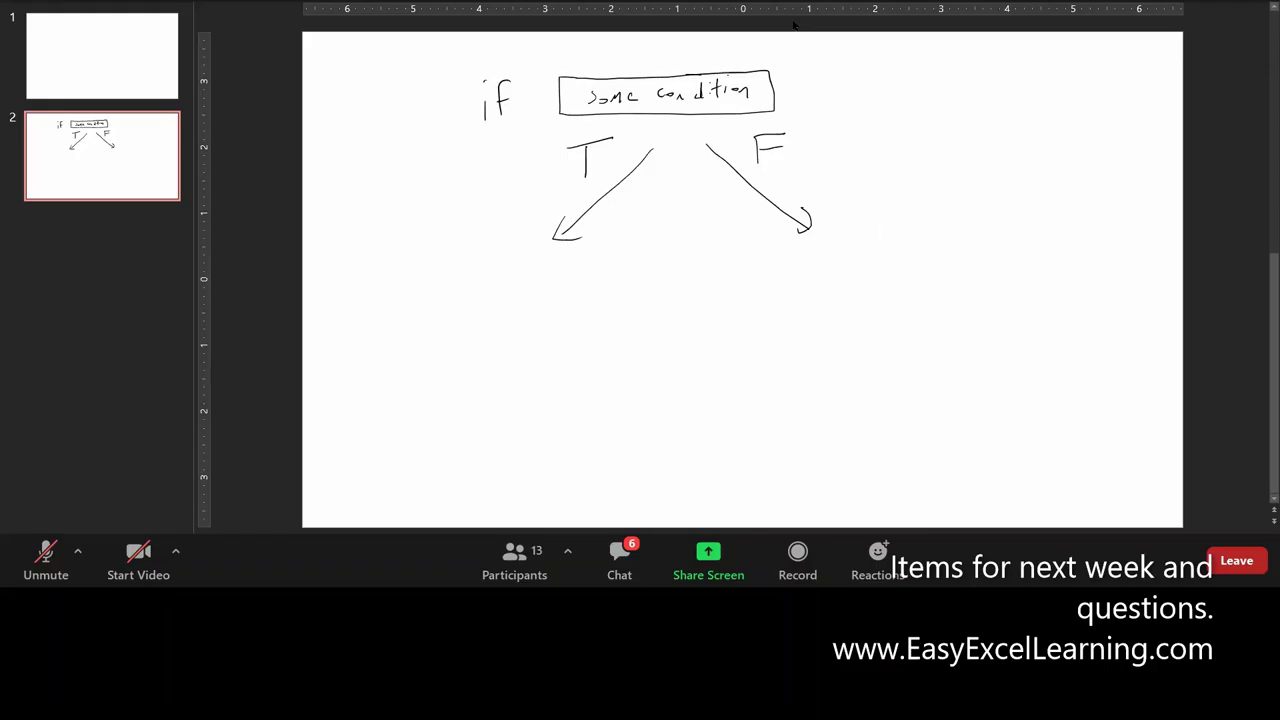
Ink a nested if with its condition box and T/F arrows under the true branch
click(419, 273)
mouse_move(424, 287)
mouse_down()
mouse_move(423, 303)
mouse_move(438, 266)
mouse_move(436, 281)
mouse_up()
mouse_move(598, 256)
mouse_down()
mouse_move(478, 265)
mouse_move(566, 298)
mouse_move(622, 296)
mouse_up()
drag(518, 314, 460, 382)
drag(461, 365, 478, 379)
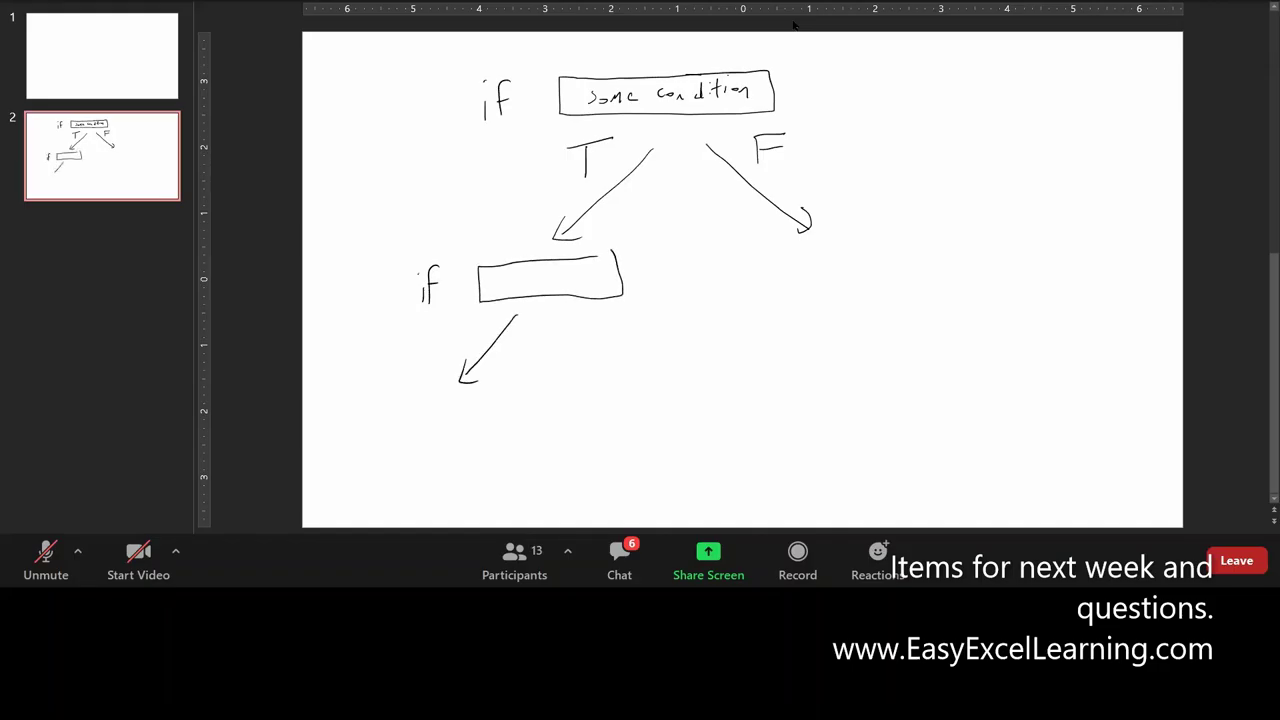
mouse_move(571, 323)
mouse_down()
mouse_move(604, 362)
mouse_move(620, 356)
mouse_up()
mouse_move(479, 313)
mouse_down()
mouse_move(478, 335)
mouse_move(494, 312)
mouse_up()
mouse_move(588, 305)
mouse_down()
mouse_move(588, 329)
mouse_move(599, 302)
mouse_up()
drag(588, 318, 595, 316)
Draw two long stray arrow strokes on the left, then undo them
mouse_move(563, 140)
mouse_down()
mouse_move(505, 203)
mouse_move(411, 354)
mouse_up()
mouse_move(411, 336)
mouse_down()
mouse_move(410, 354)
mouse_move(432, 342)
mouse_up()
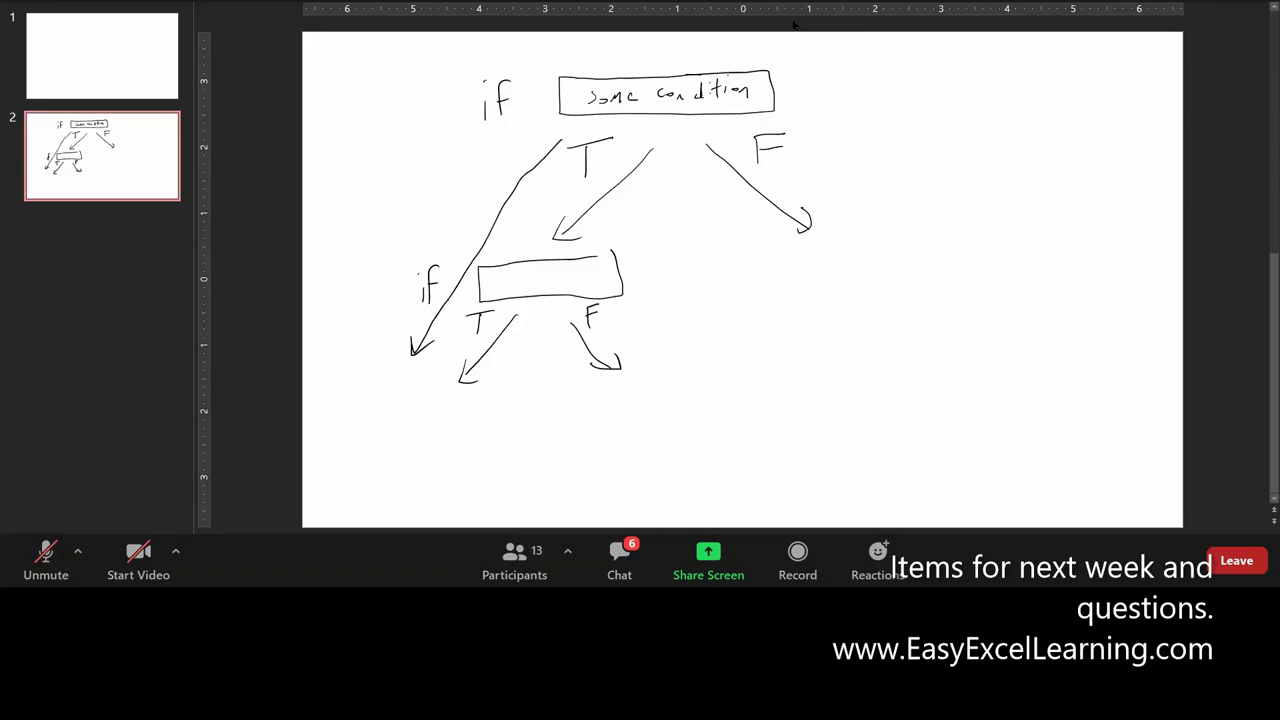
mouse_move(566, 140)
mouse_down()
mouse_move(506, 232)
mouse_move(621, 340)
mouse_move(621, 318)
mouse_up()
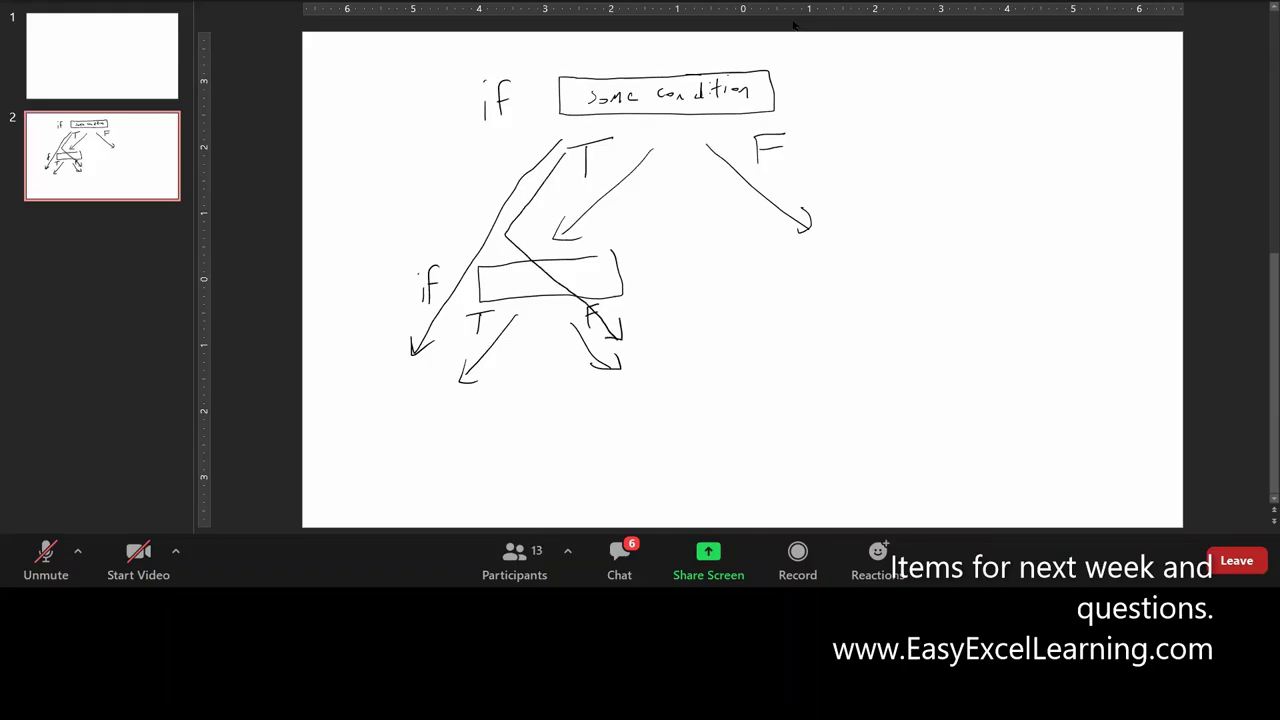
key(ctrl+z)
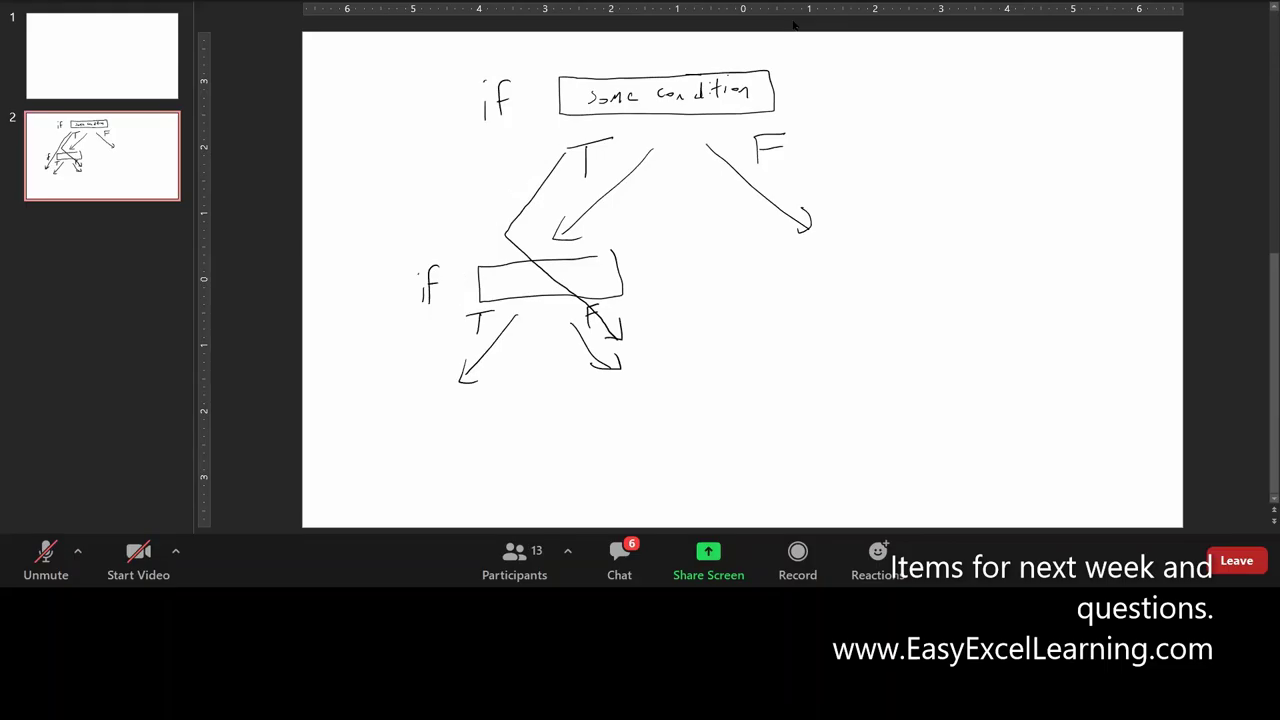
key(ctrl+z)
Ink a nested if with a condition box and T/F arrows under the false branch
drag(782, 259, 791, 278)
drag(785, 263, 799, 262)
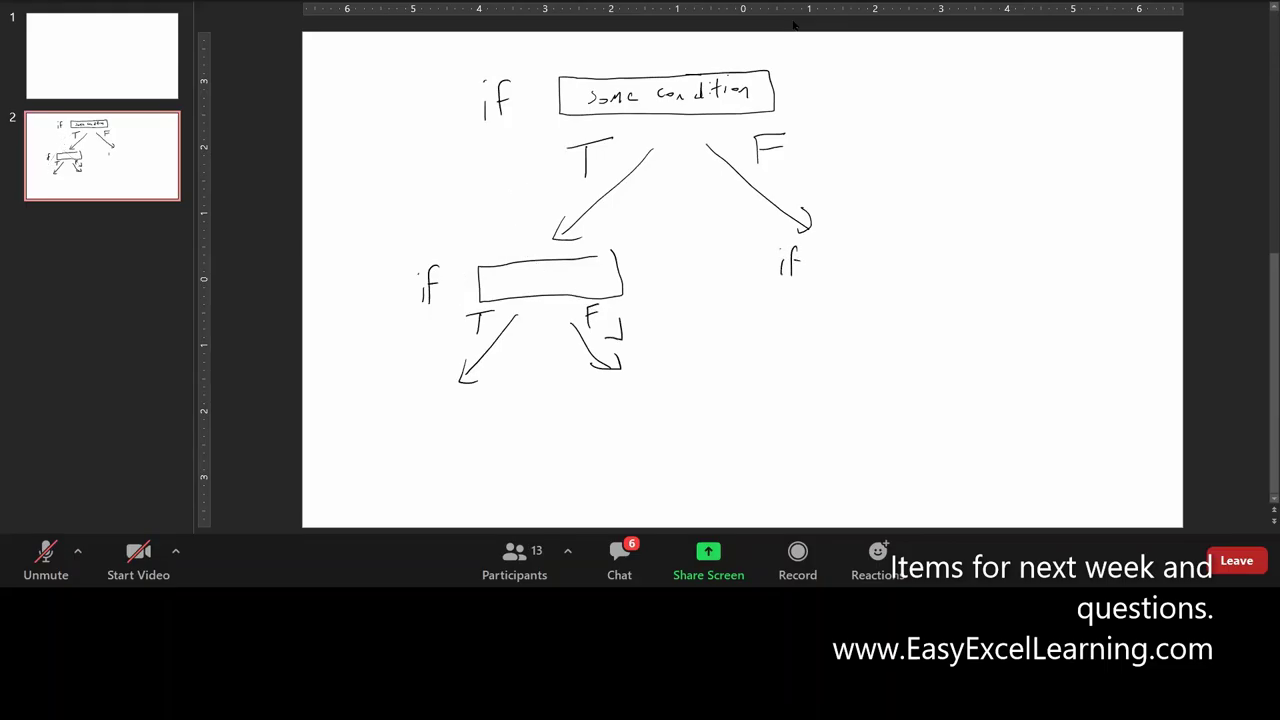
mouse_move(932, 230)
mouse_down()
mouse_move(830, 232)
mouse_move(827, 272)
mouse_move(956, 252)
mouse_move(936, 226)
mouse_up()
mouse_move(891, 286)
mouse_down()
mouse_move(845, 366)
mouse_move(859, 356)
mouse_up()
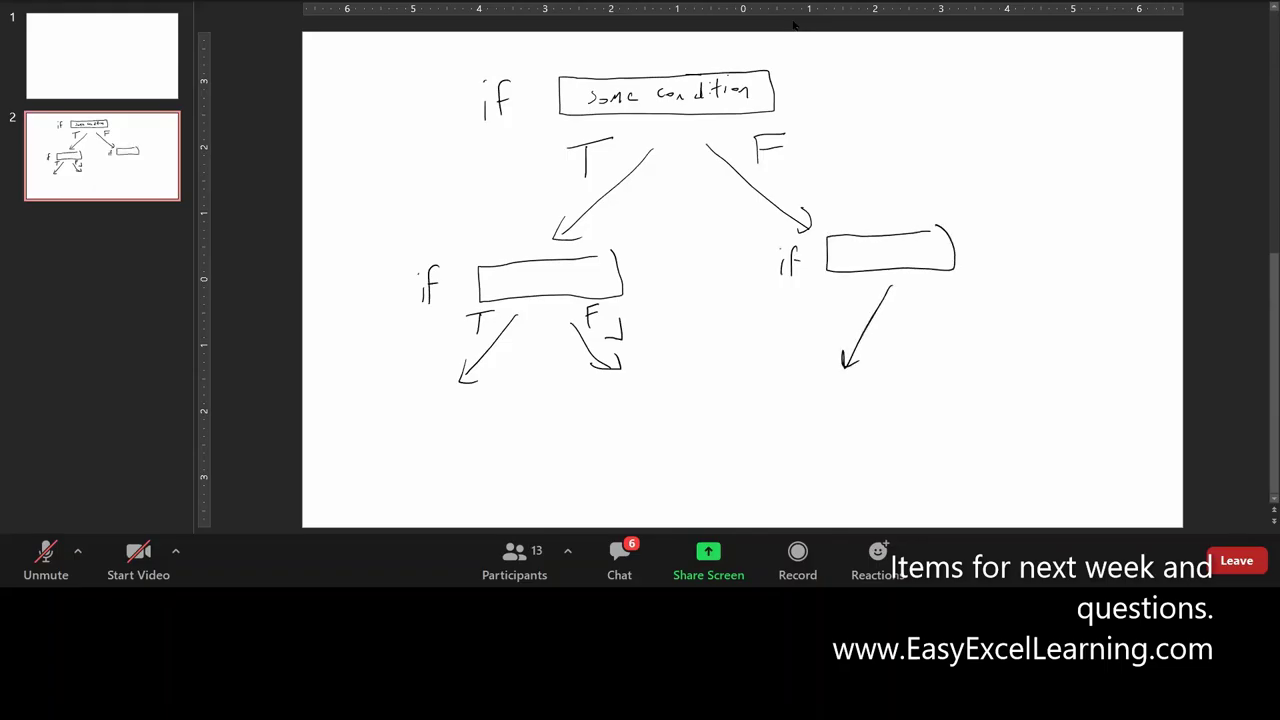
mouse_move(912, 298)
mouse_down()
mouse_move(961, 360)
mouse_move(948, 364)
mouse_up()
mouse_move(861, 294)
mouse_down()
mouse_move(862, 310)
mouse_move(875, 281)
mouse_move(934, 285)
mouse_up()
mouse_move(934, 285)
mouse_down()
mouse_move(949, 282)
mouse_move(946, 295)
mouse_up()
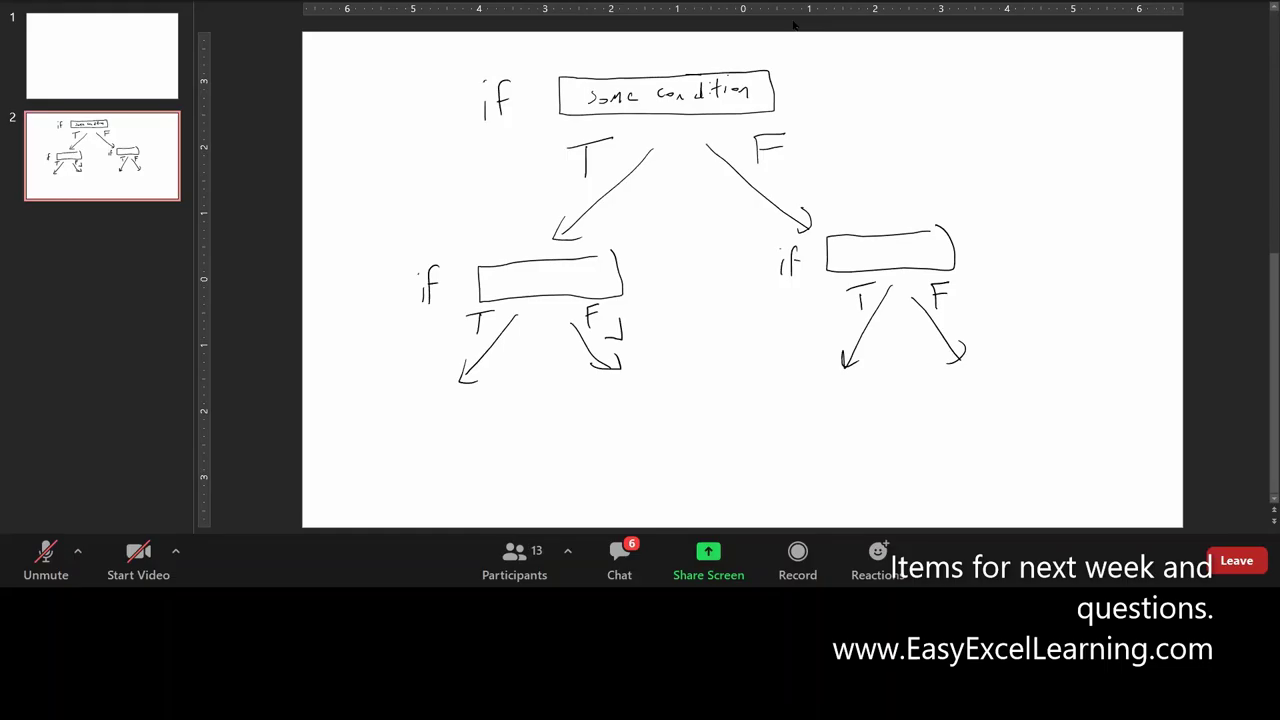
Circle both nested if subtrees and sketch a third if with its box and arrows
mouse_move(500, 240)
mouse_down()
mouse_move(376, 294)
mouse_move(557, 410)
mouse_move(655, 285)
mouse_move(535, 233)
mouse_up()
mouse_move(406, 224)
mouse_down()
mouse_move(466, 124)
mouse_move(467, 147)
mouse_up()
mouse_move(896, 207)
mouse_down()
mouse_move(806, 216)
mouse_move(750, 328)
mouse_move(996, 398)
mouse_move(950, 207)
mouse_move(872, 176)
mouse_move(808, 123)
mouse_move(799, 135)
mouse_move(825, 113)
mouse_up()
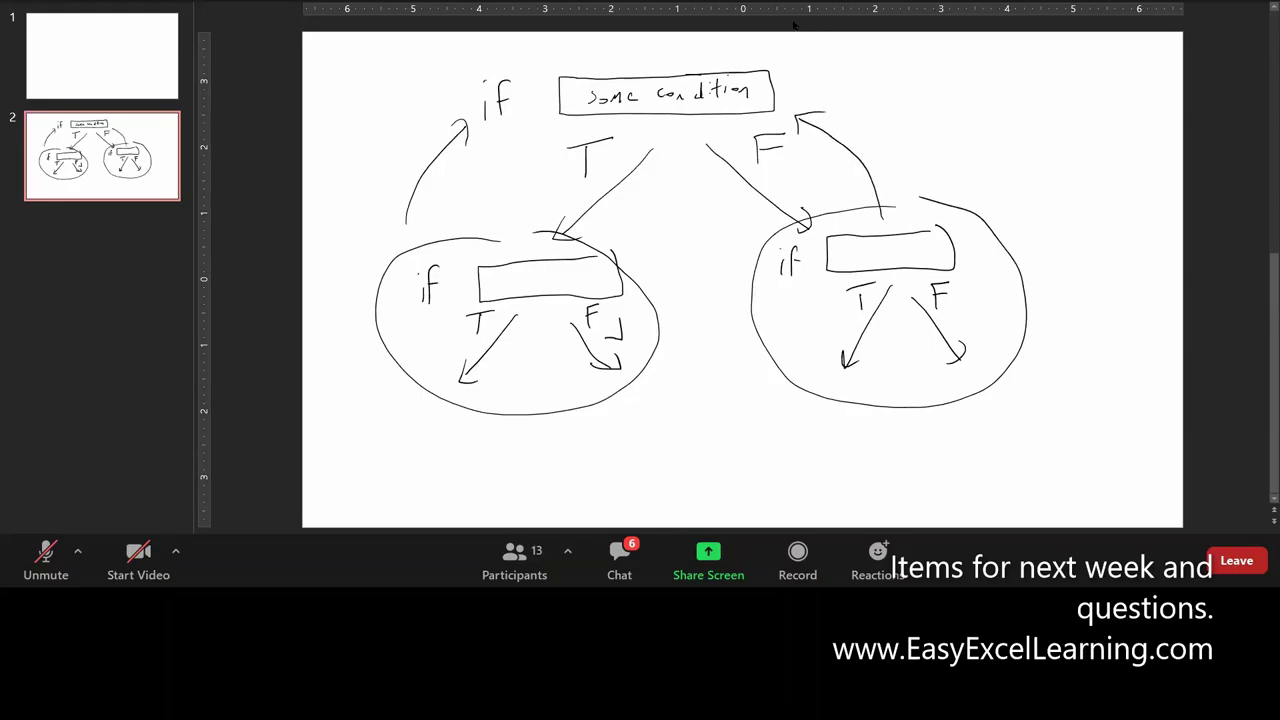
mouse_move(948, 412)
mouse_down()
mouse_move(947, 428)
mouse_move(962, 406)
mouse_move(1056, 384)
mouse_move(1050, 416)
mouse_move(990, 386)
mouse_move(956, 480)
mouse_up()
drag(952, 464, 970, 482)
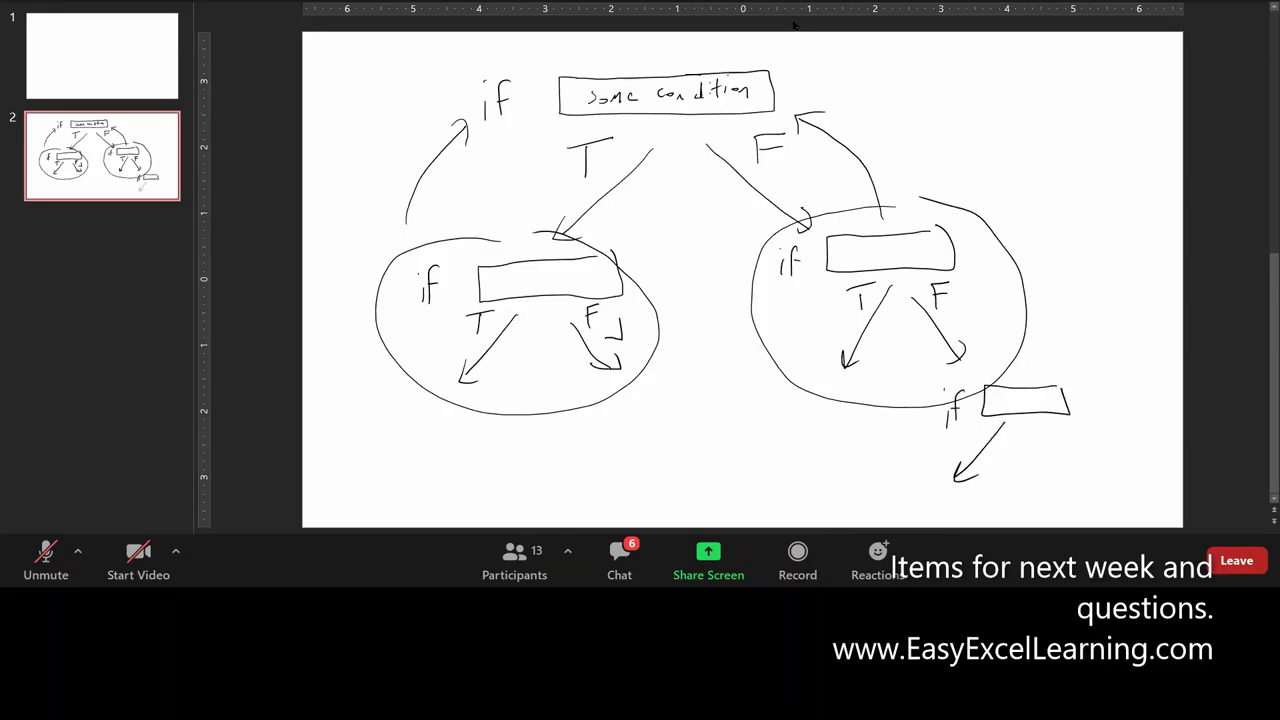
mouse_move(1044, 424)
mouse_down()
mouse_move(1092, 466)
mouse_move(1078, 478)
mouse_up()
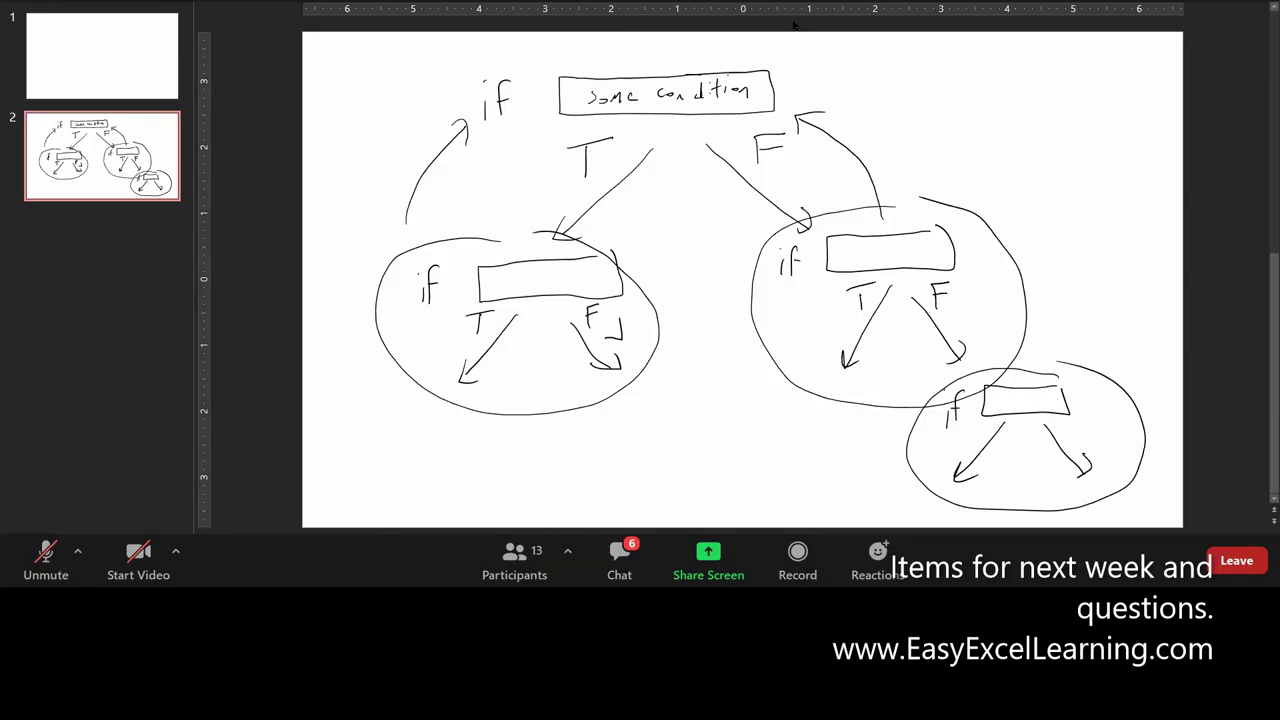
click(115, 40)
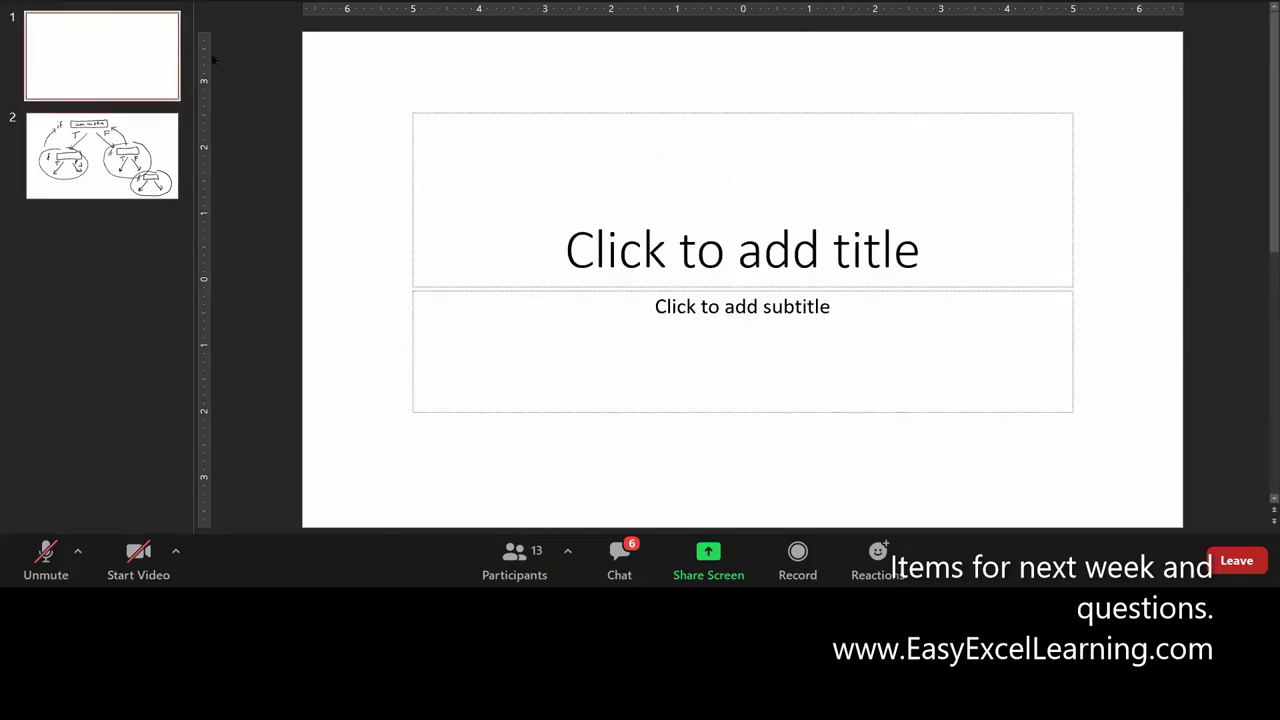
Handwrite the formula skeleton if( , , ) on slide 1
drag(463, 90, 464, 114)
click(459, 68)
mouse_move(478, 70)
mouse_down()
mouse_move(479, 114)
mouse_move(494, 68)
mouse_up()
drag(480, 91, 492, 90)
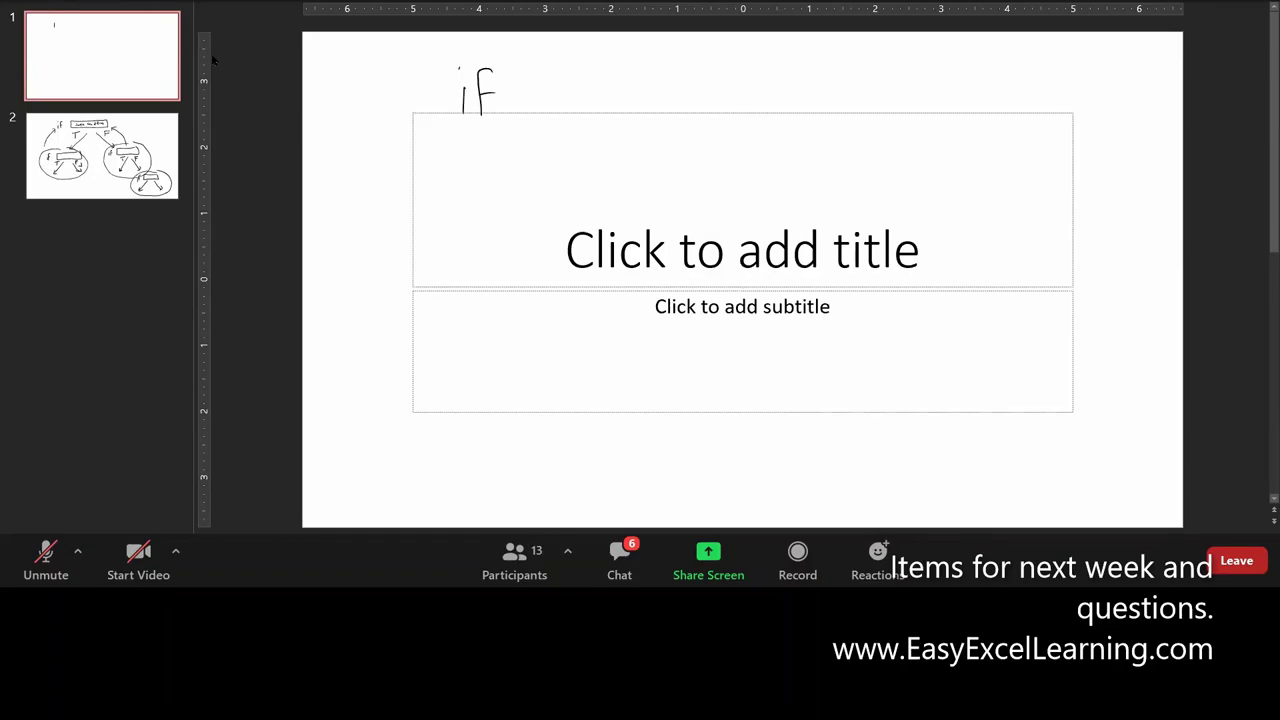
mouse_move(562, 50)
mouse_down()
mouse_move(534, 110)
mouse_move(550, 137)
mouse_up()
drag(730, 118, 722, 142)
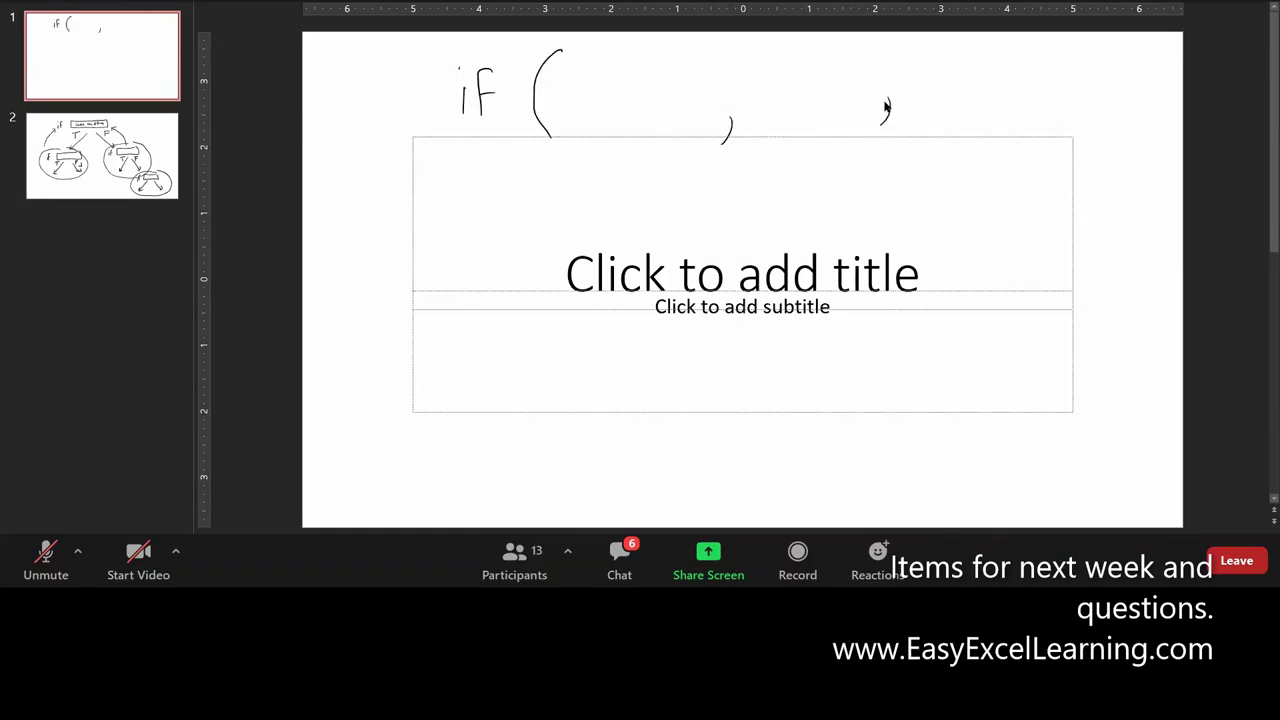
drag(888, 100, 882, 123)
drag(921, 44, 915, 136)
Delete the empty title and subtitle placeholders from slide 1
click(823, 136)
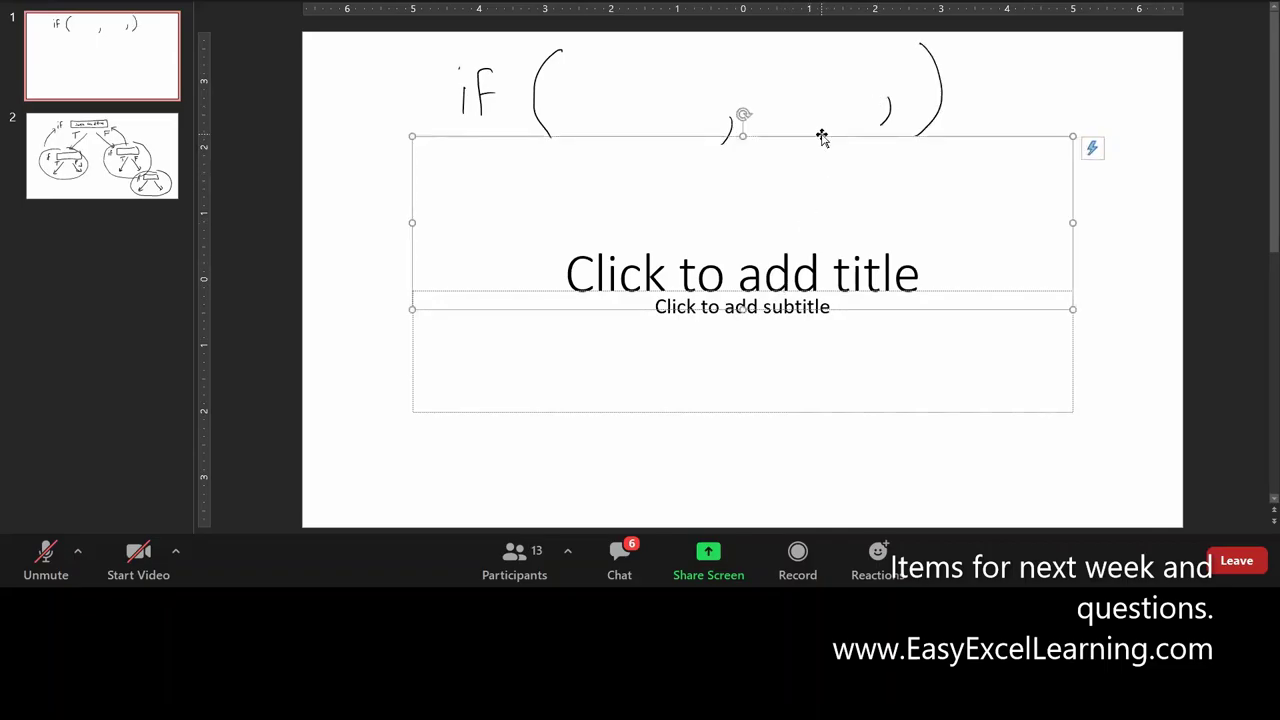
key(Delete)
click(799, 289)
key(Delete)
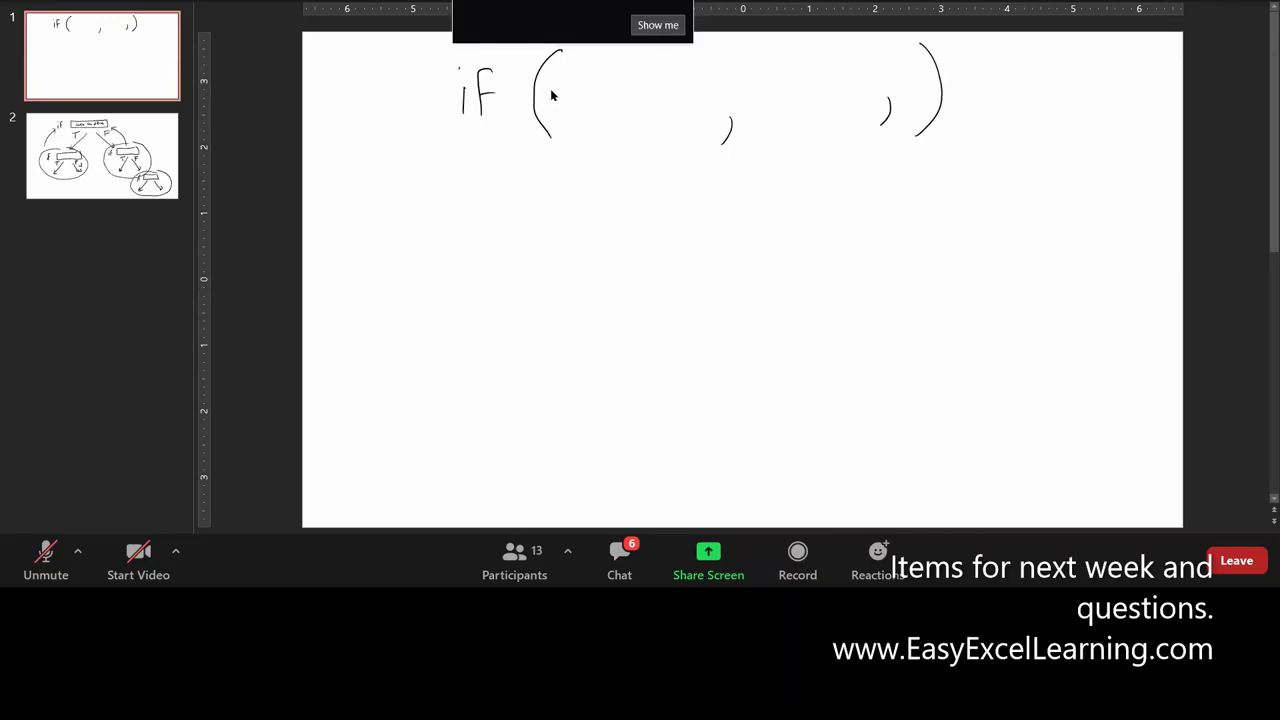
Write 'price' as the condition inside the if parentheses
key(Page_Down)
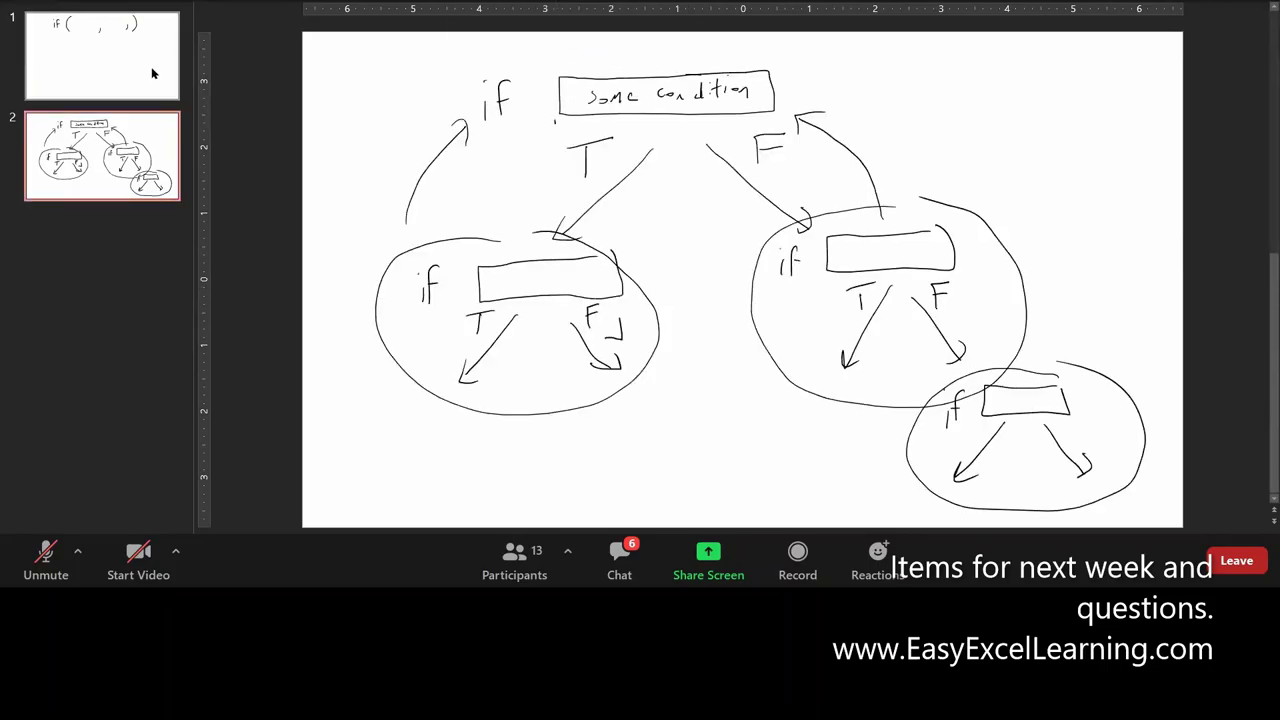
key(Page_Up)
key(Page_Down)
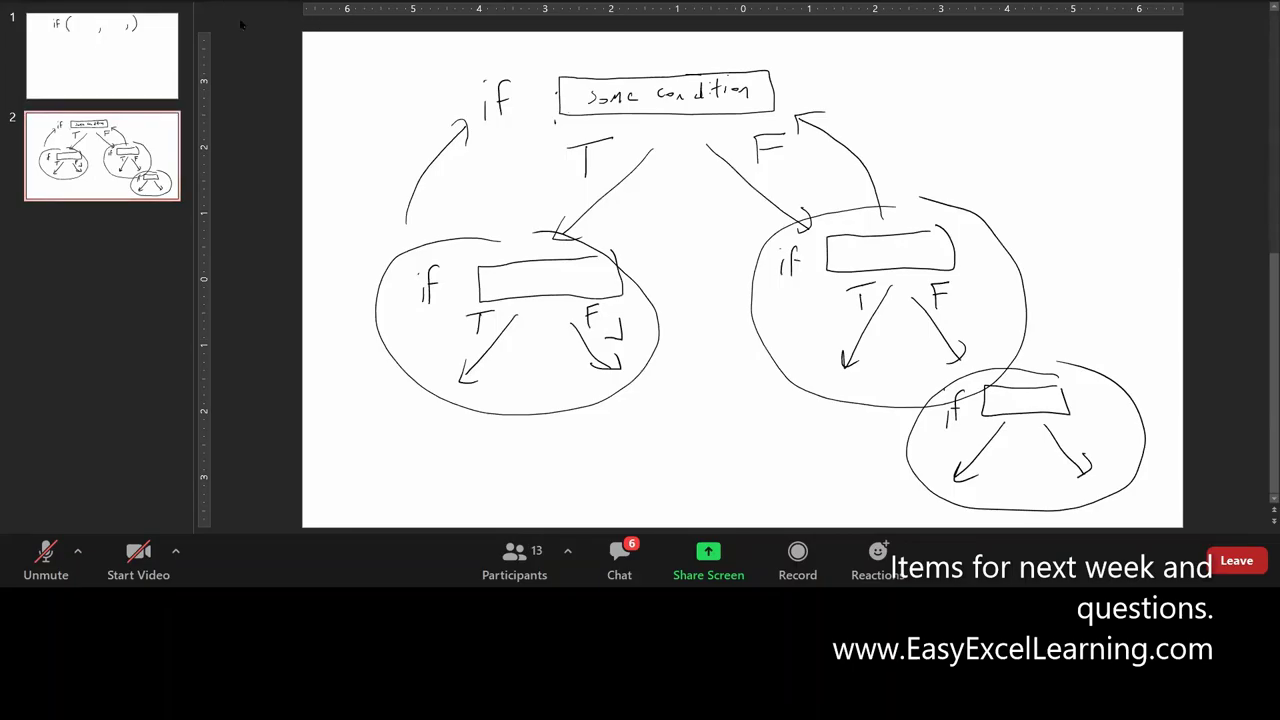
click(146, 93)
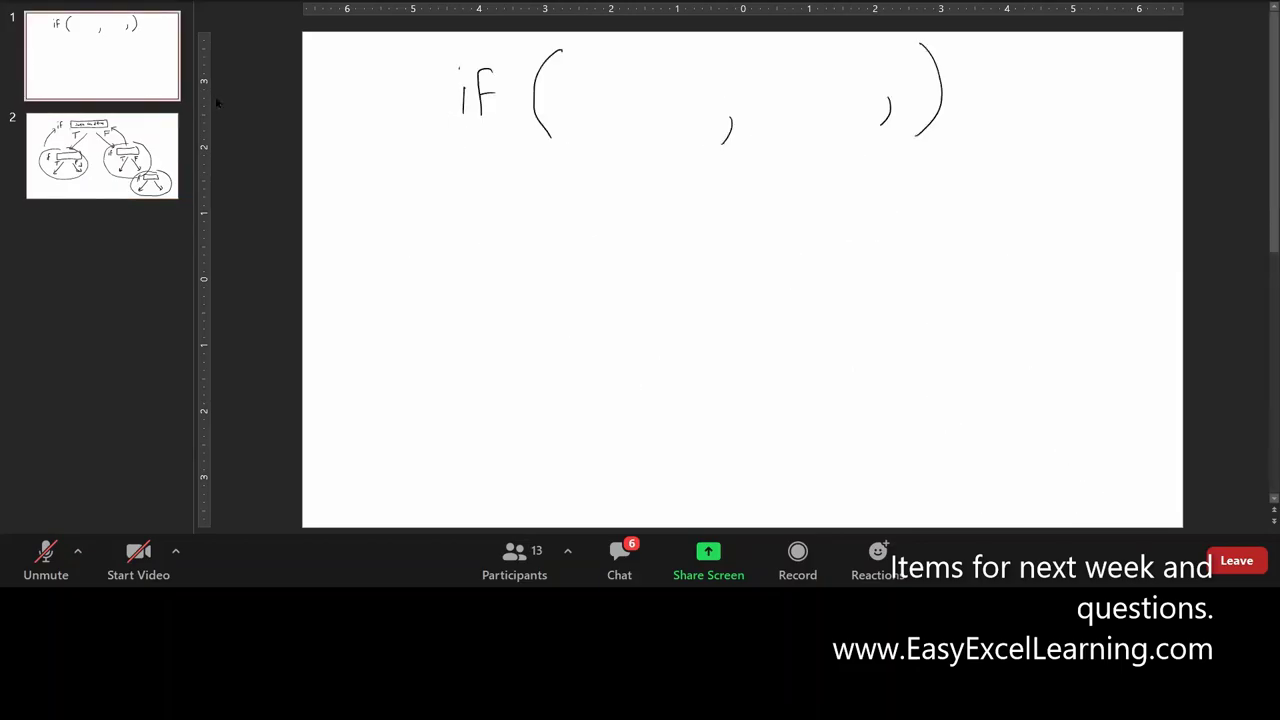
mouse_move(567, 95)
mouse_down()
mouse_move(568, 125)
mouse_move(584, 96)
mouse_move(592, 110)
mouse_up()
drag(601, 92, 601, 99)
mouse_move(605, 96)
mouse_down()
mouse_move(660, 83)
mouse_move(655, 94)
mouse_move(671, 70)
mouse_move(684, 88)
mouse_move(696, 78)
mouse_up()
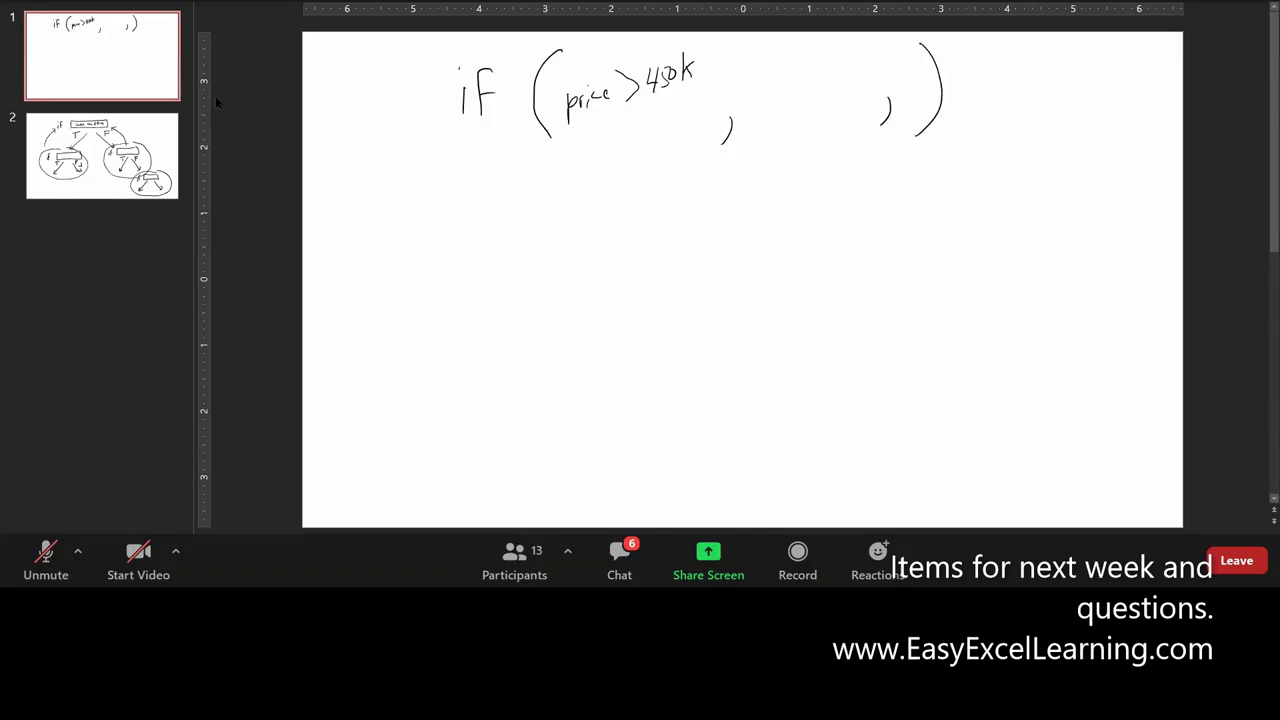
Replace the closing parenthesis with "don't buy", "buy" arguments and a redrawn parenthesis
click(929, 90)
mouse_move(771, 64)
mouse_down()
mouse_move(772, 102)
mouse_move(797, 100)
mouse_move(798, 116)
mouse_up()
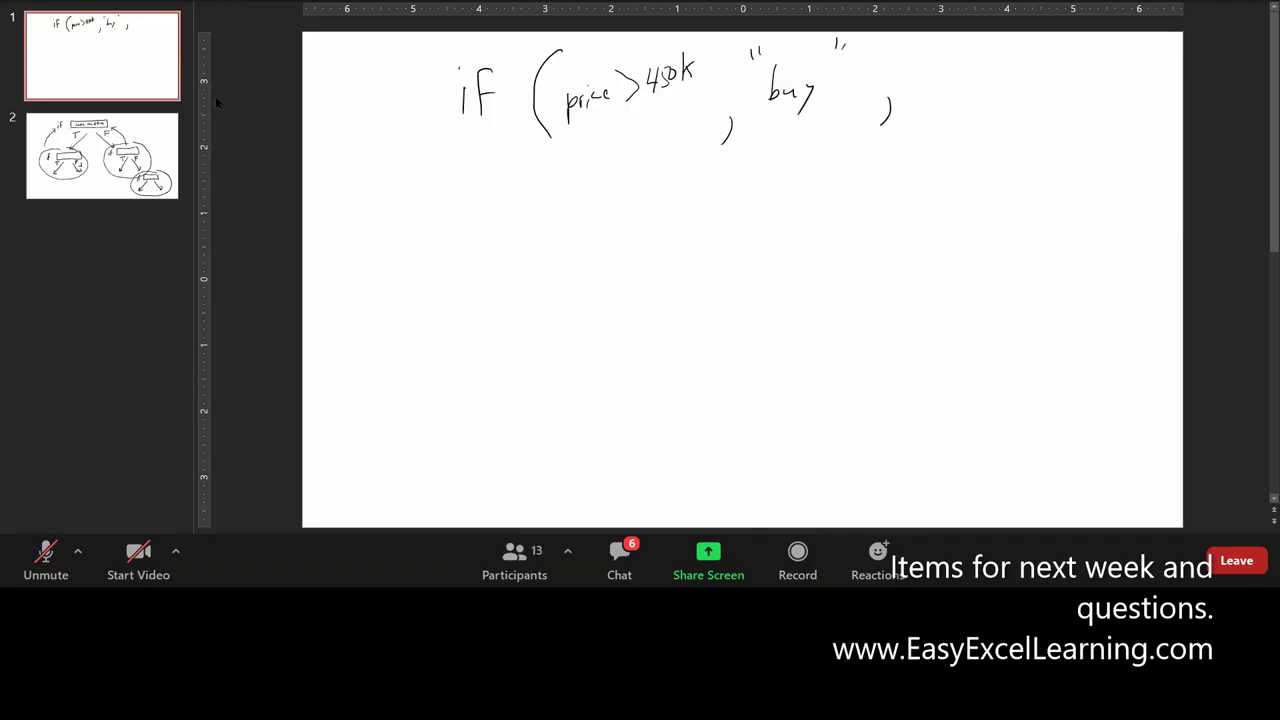
key(ctrl+z)
key(ctrl+z)
key(ctrl+z)
key(ctrl+z)
mouse_move(767, 91)
mouse_down()
mouse_move(770, 102)
mouse_move(824, 70)
mouse_move(794, 120)
mouse_move(820, 122)
mouse_up()
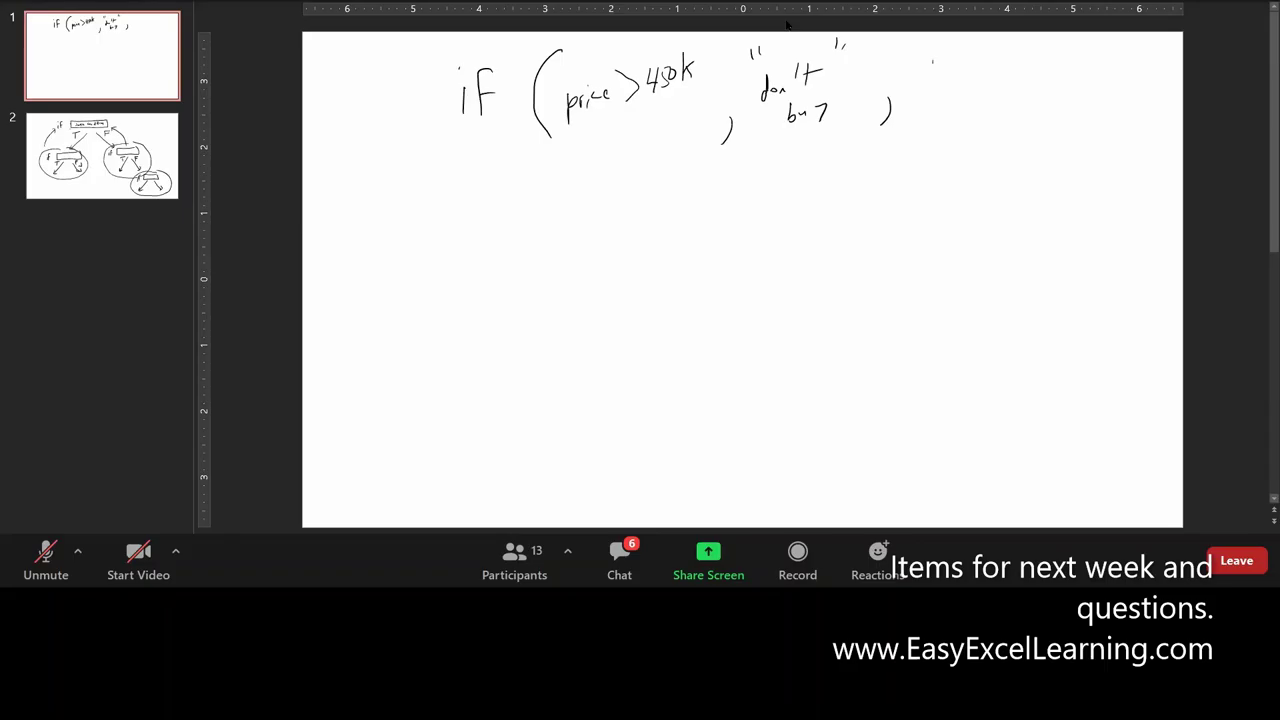
mouse_move(958, 60)
mouse_down()
mouse_move(960, 82)
mouse_move(980, 76)
mouse_move(996, 92)
mouse_up()
drag(1046, 40, 1036, 116)
click(977, 78)
Draw an arrow up to the third argument and ink if(#bathrooms≥2 below it
key(ctrl+z)
mouse_move(941, 90)
mouse_down()
mouse_move(920, 192)
mouse_move(941, 88)
mouse_move(949, 112)
mouse_up()
mouse_move(843, 249)
mouse_down()
mouse_move(840, 264)
mouse_move(864, 238)
mouse_up()
drag(886, 210, 871, 278)
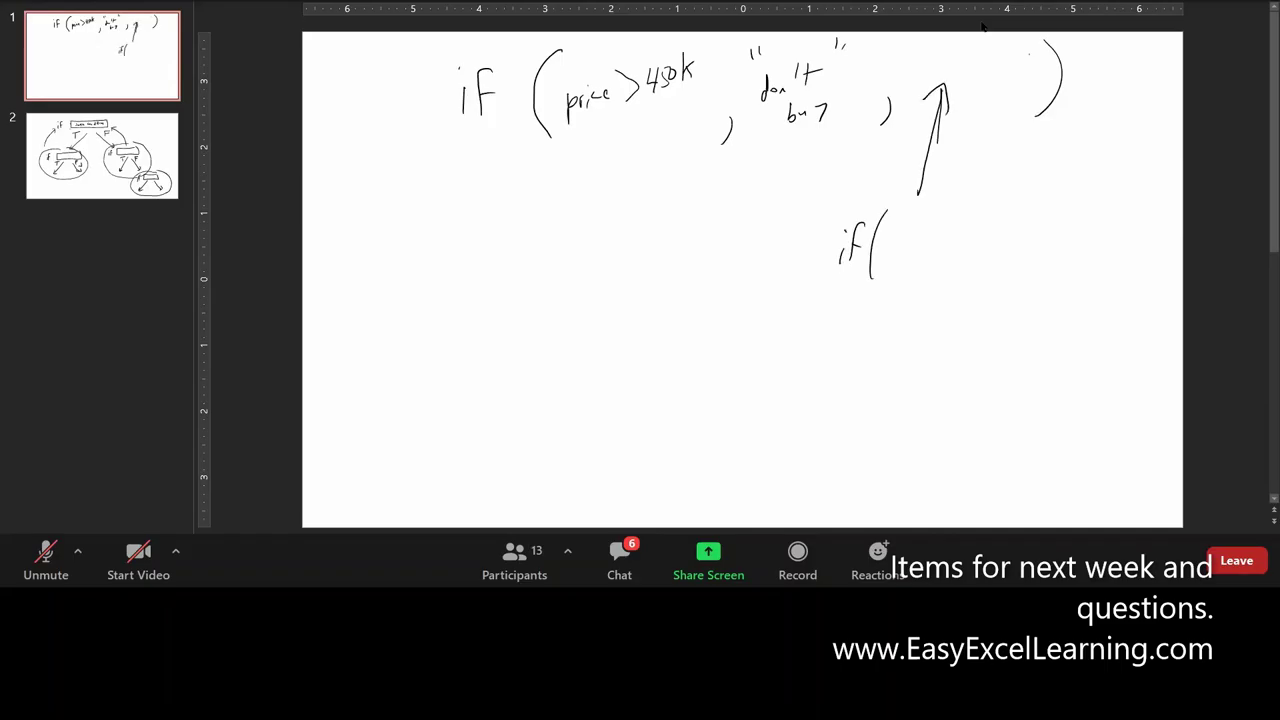
mouse_move(899, 220)
mouse_down()
mouse_move(902, 252)
mouse_move(996, 237)
mouse_up()
drag(876, 238, 892, 241)
drag(884, 223, 882, 254)
mouse_move(1005, 207)
mouse_down()
mouse_move(1018, 215)
mouse_move(1005, 236)
mouse_move(1042, 232)
mouse_move(1057, 248)
mouse_up()
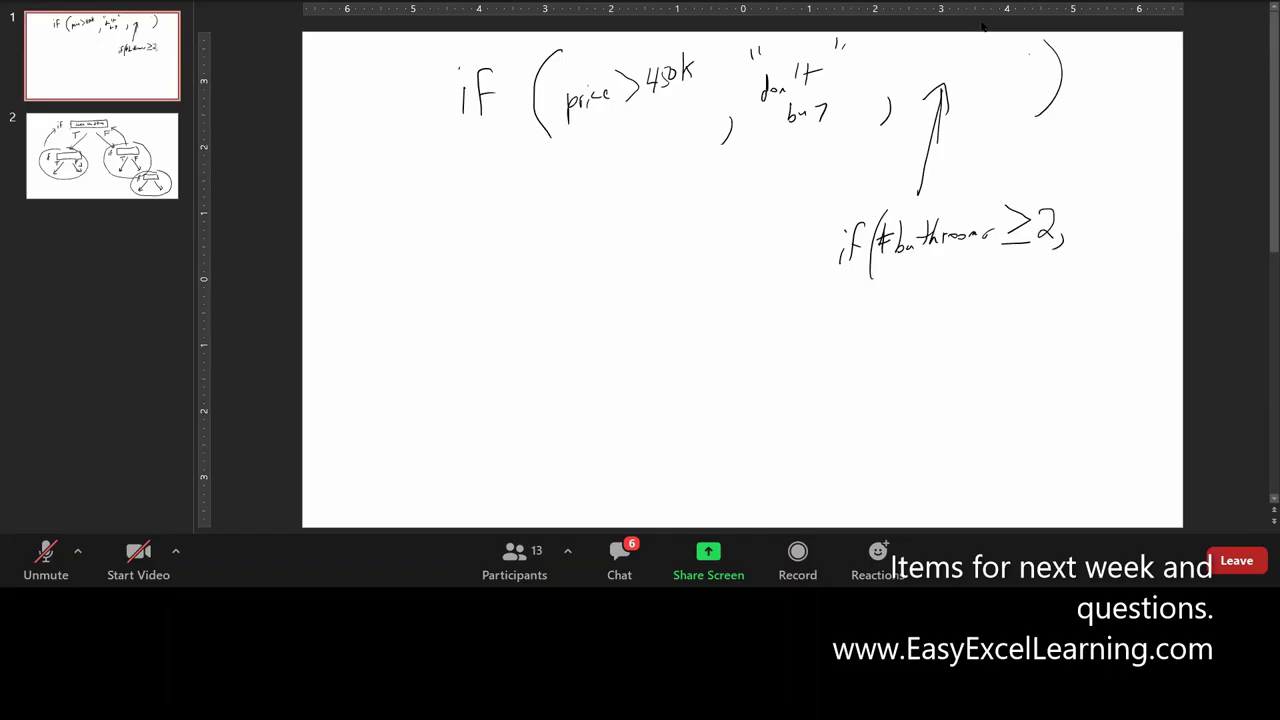
Finish the nested if with "buy", "don't buy", circle it, and redraw its arrow to the third argument
mouse_move(1084, 205)
mouse_down()
mouse_move(1088, 228)
mouse_move(1110, 238)
mouse_up()
drag(1126, 193, 1130, 204)
drag(1126, 265, 1127, 272)
mouse_move(1132, 265)
mouse_down()
mouse_move(1126, 302)
mouse_move(1154, 296)
mouse_up()
mouse_move(1166, 278)
mouse_down()
mouse_move(1172, 294)
mouse_move(1163, 283)
mouse_up()
drag(1115, 312, 1148, 346)
mouse_move(1124, 177)
mouse_down()
mouse_move(884, 163)
mouse_move(852, 328)
mouse_move(1096, 372)
mouse_move(1182, 240)
mouse_move(1136, 176)
mouse_up()
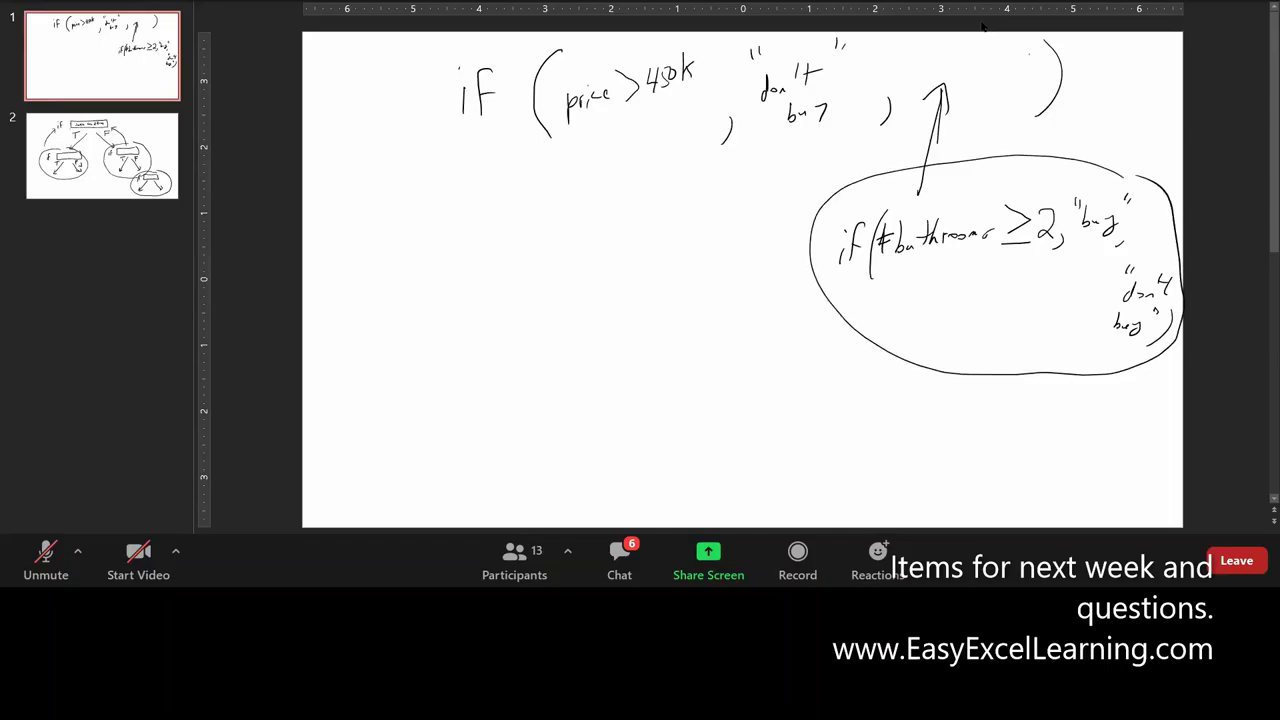
click(930, 150)
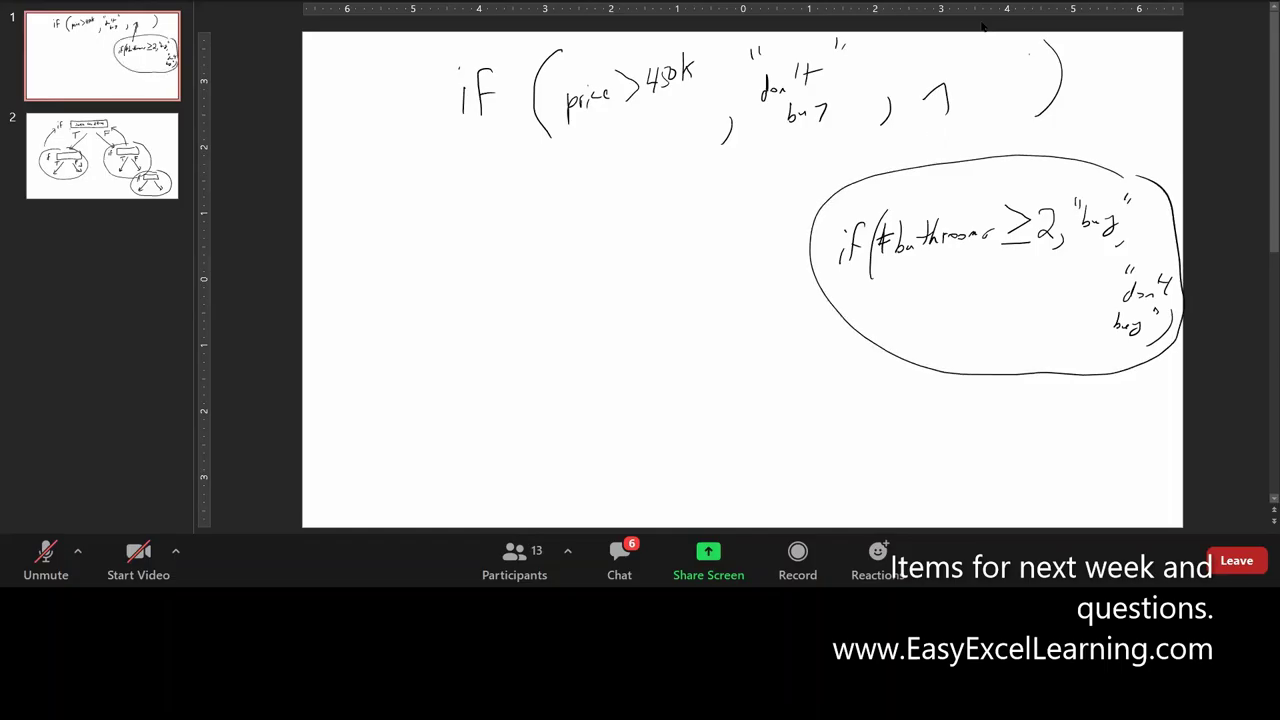
click(940, 98)
drag(862, 208, 952, 64)
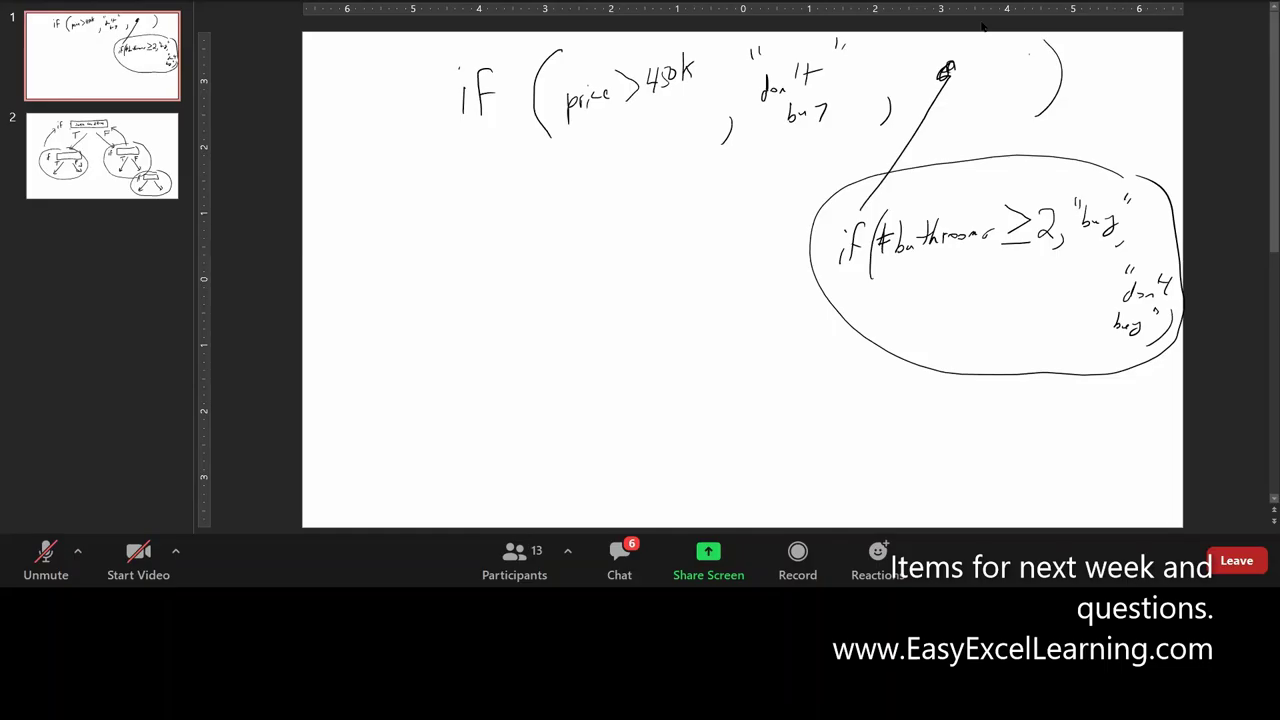
key(Page_Down)
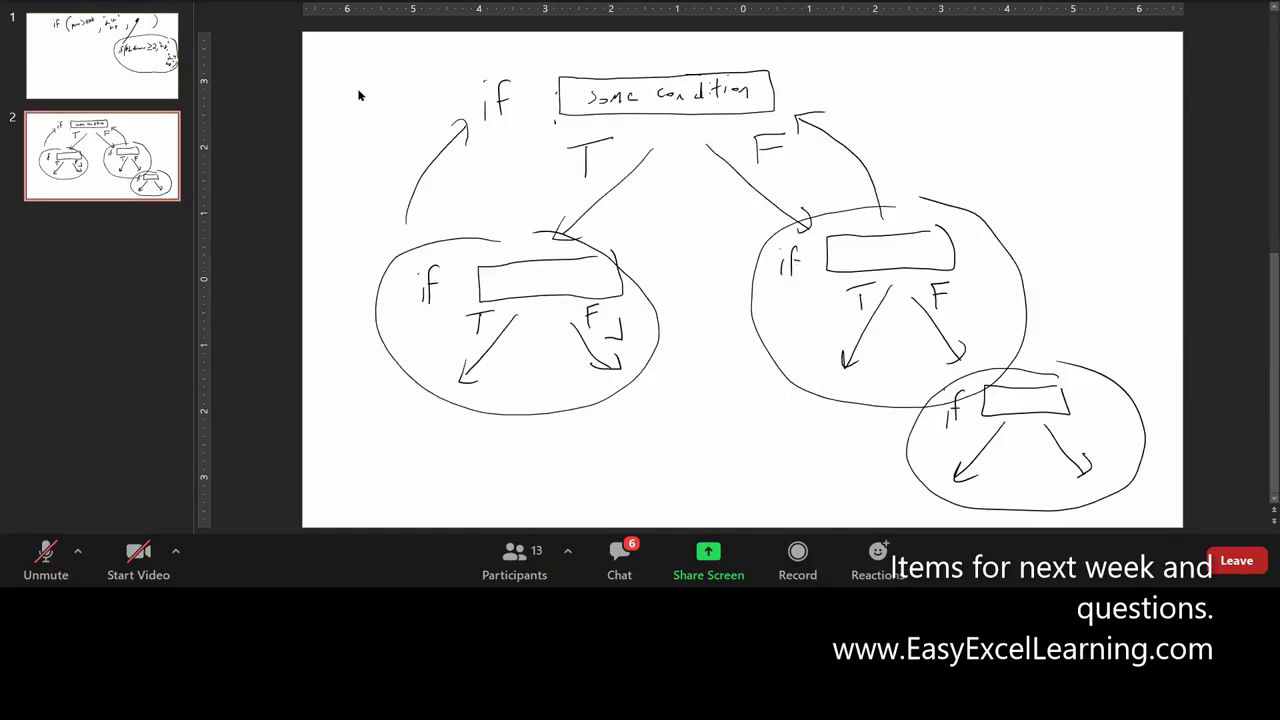
Ink an equals sign before the if formula on slide 1, then switch to Excel
click(125, 68)
mouse_move(368, 93)
mouse_down()
mouse_move(424, 90)
mouse_move(424, 110)
mouse_up()
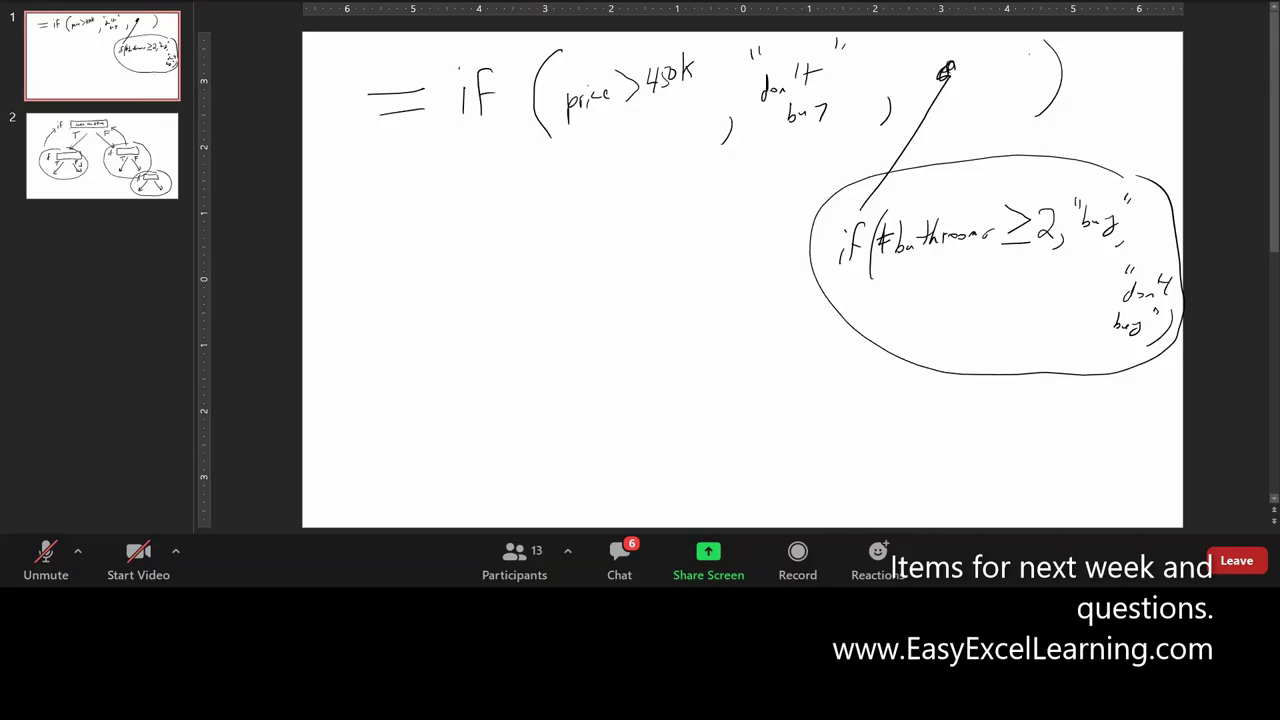
click(397, 530)
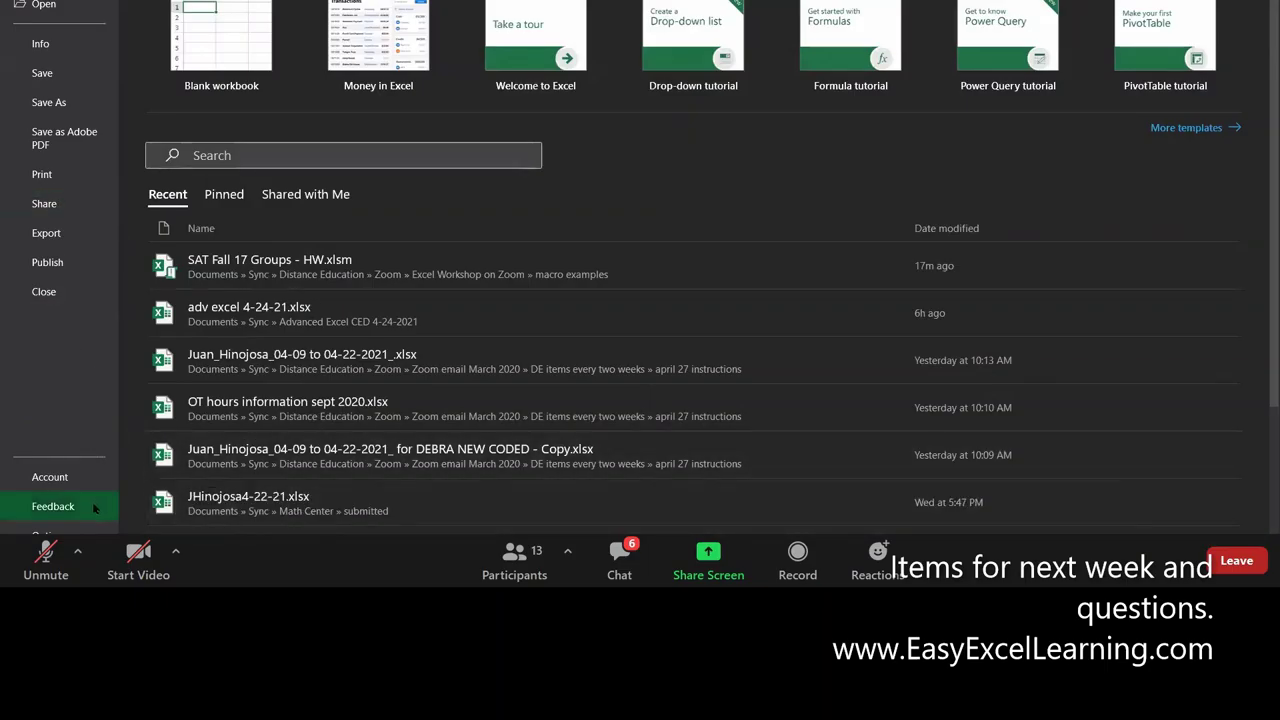
Switch Excel's Office Theme to Colorful in Account settings
click(73, 477)
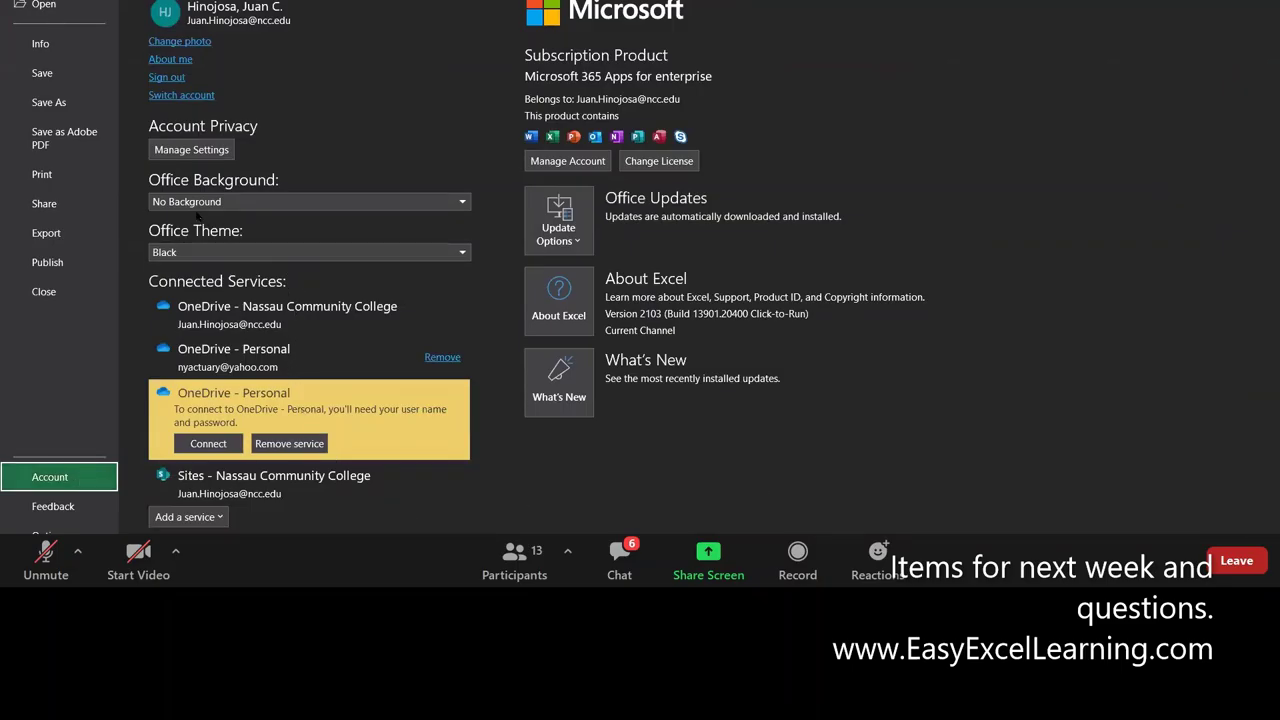
click(198, 256)
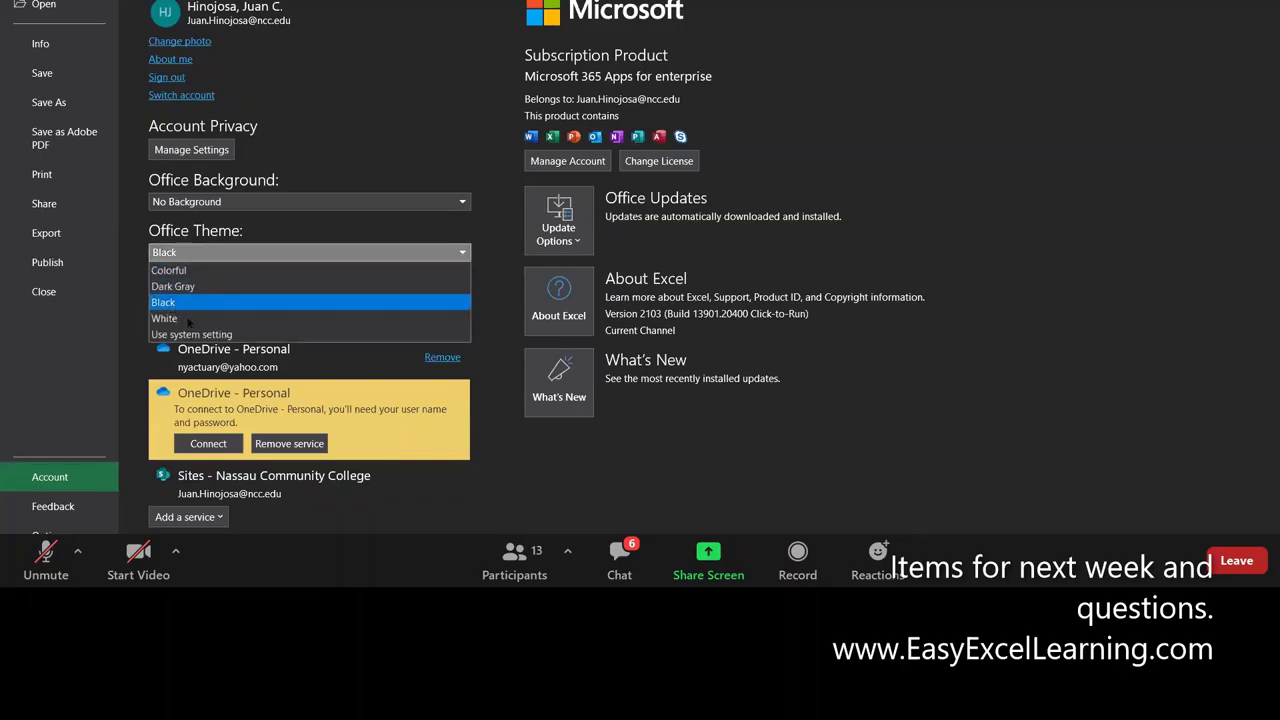
click(198, 271)
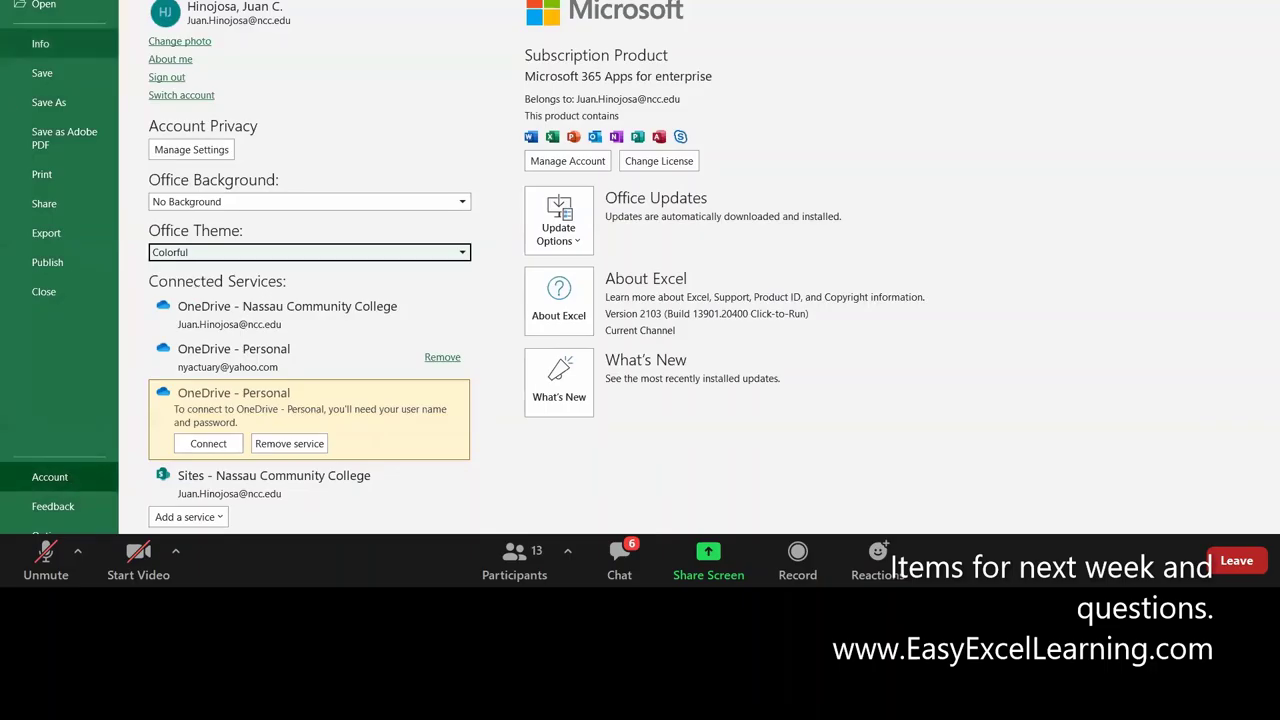
key(Escape)
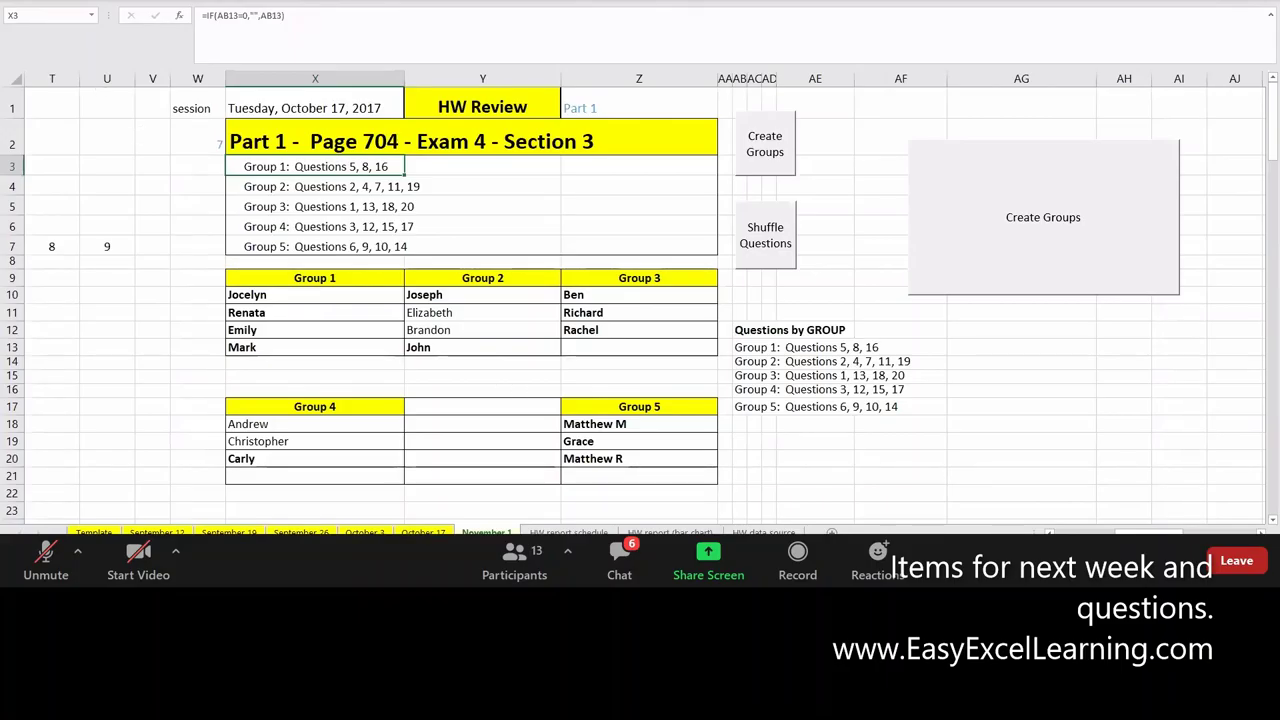
Set Excel's Office Theme back to Black and return to the worksheet
key(ctrl+o)
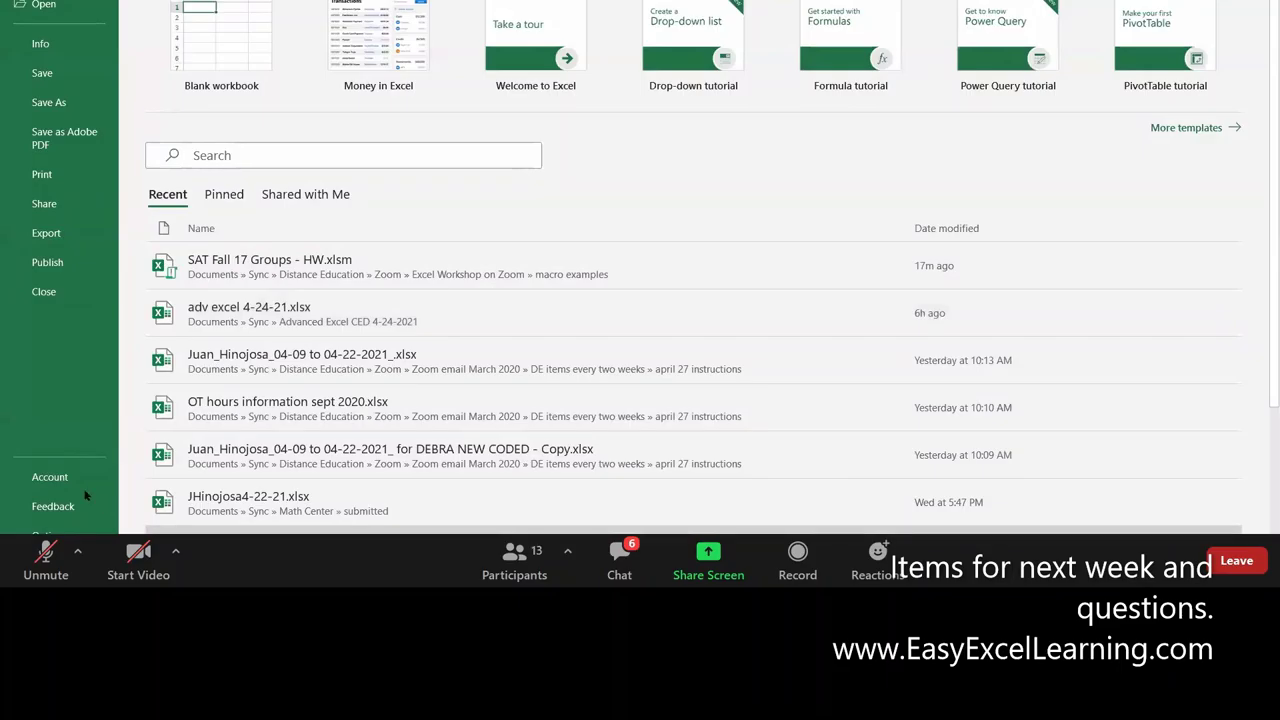
click(80, 480)
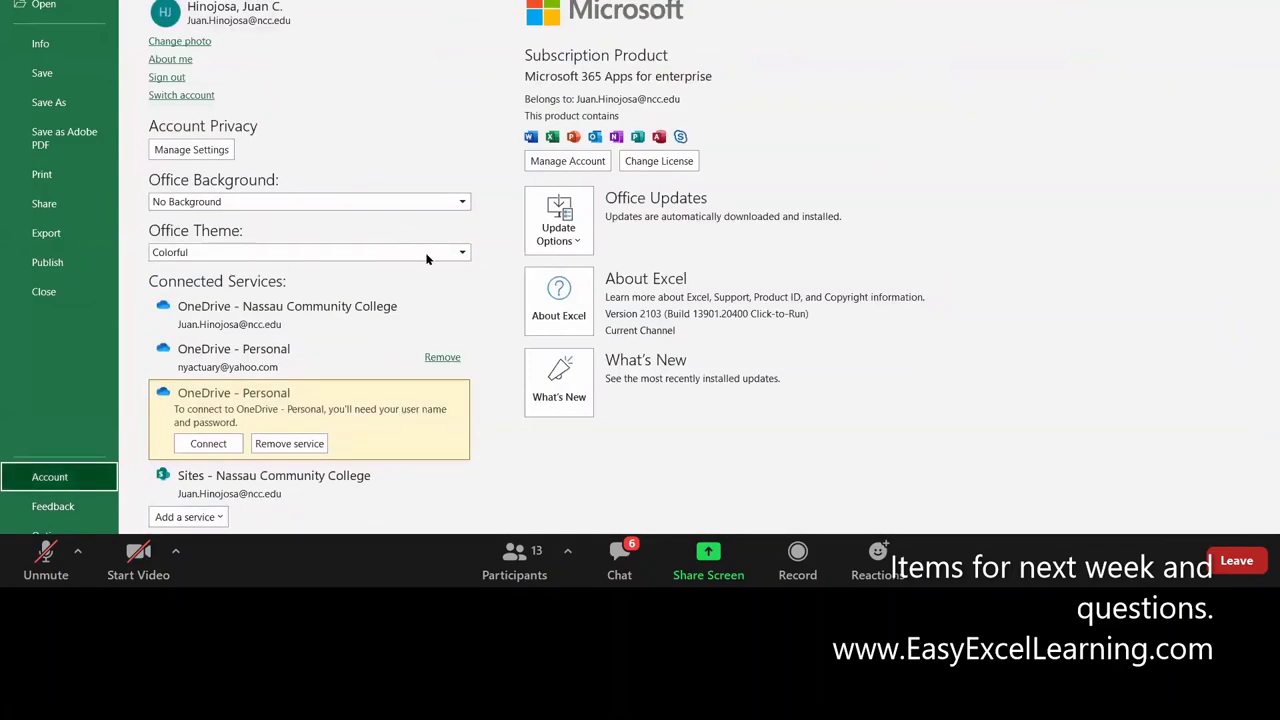
click(385, 256)
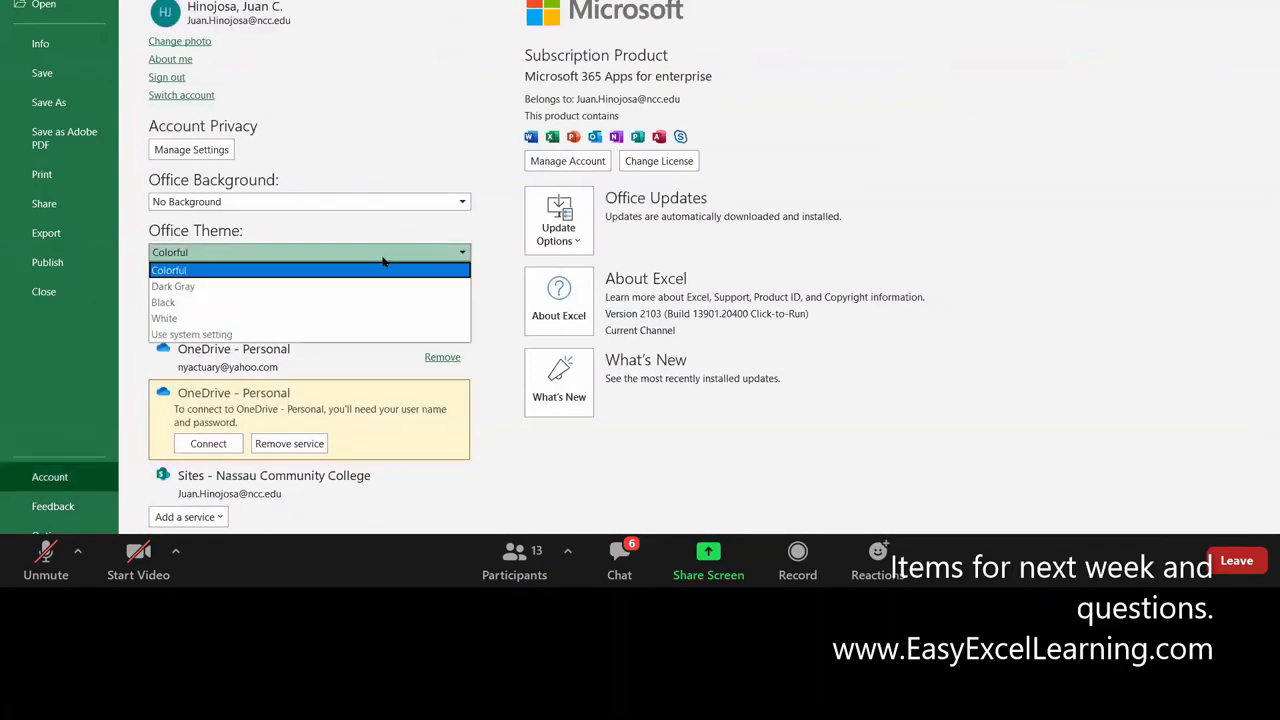
click(187, 303)
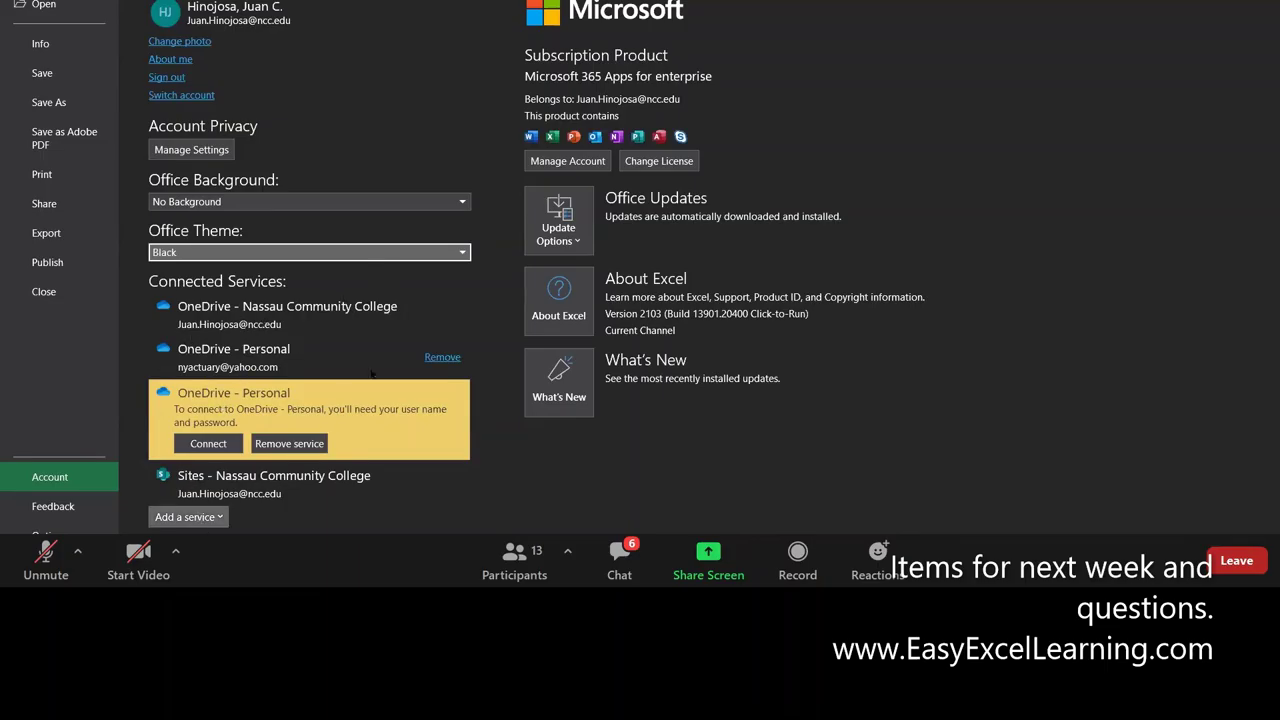
key(shift+Tab)
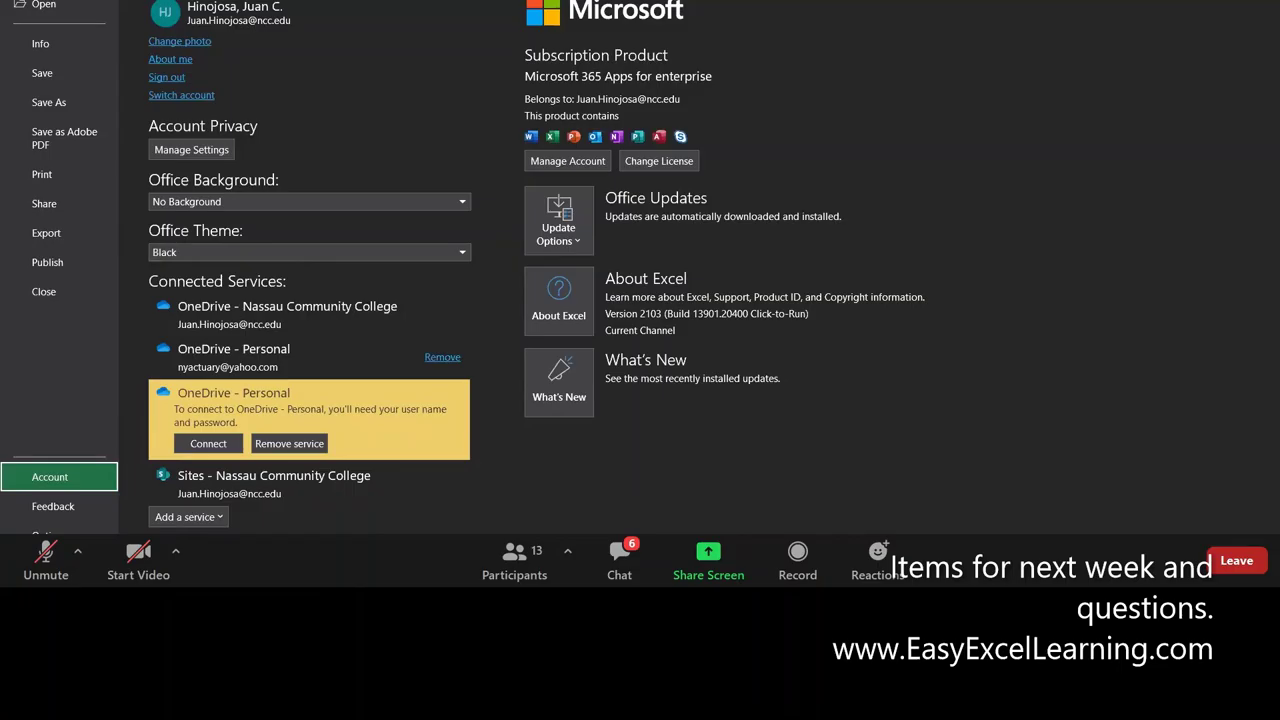
key(Escape)
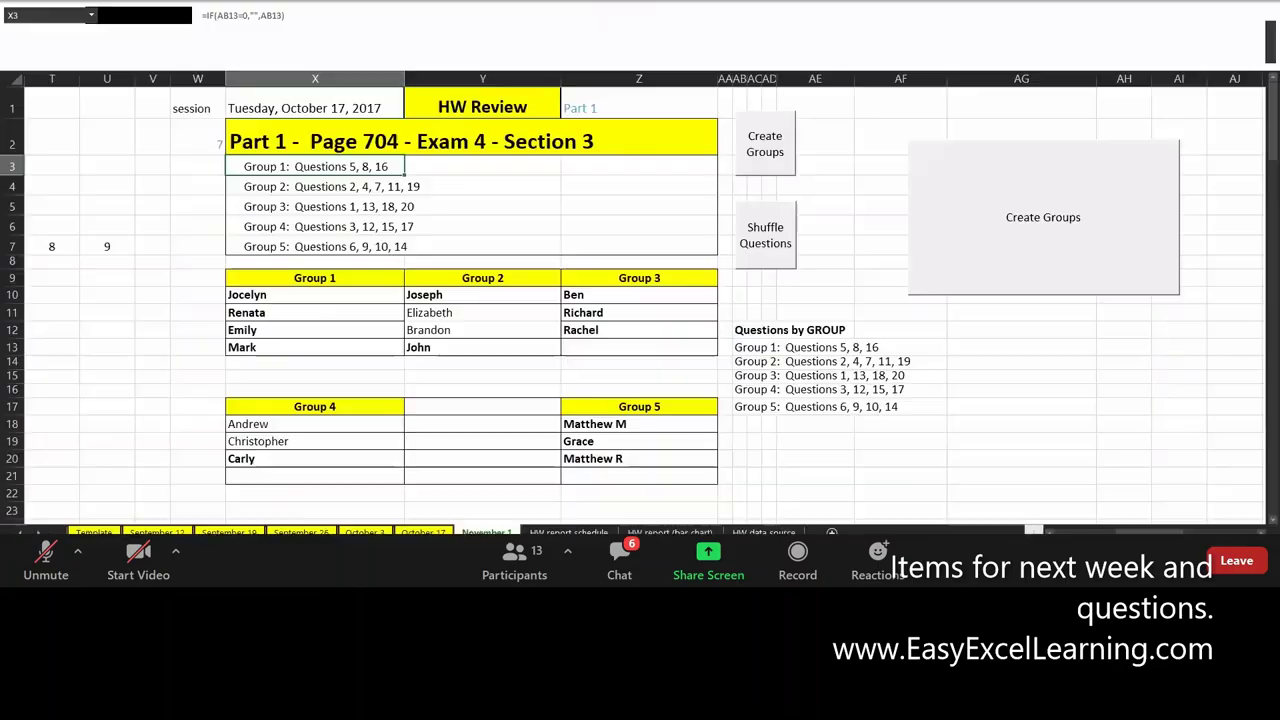
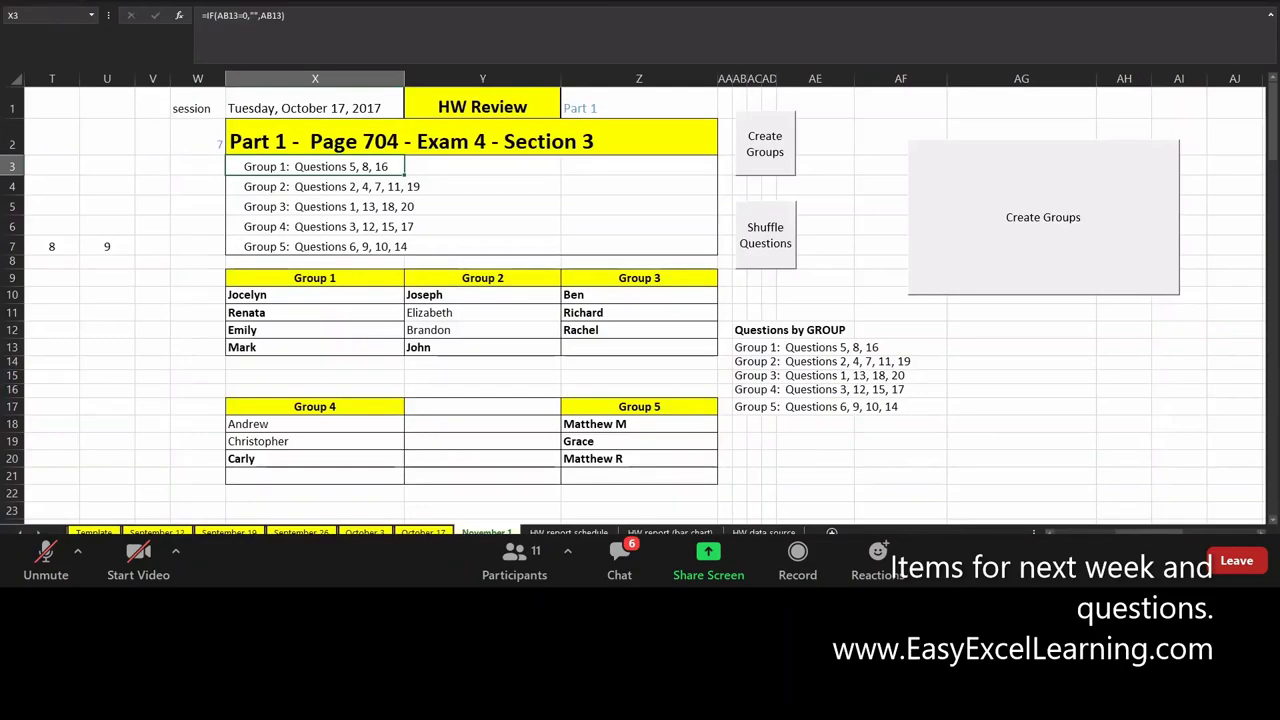
key(alt+h)
key(l)
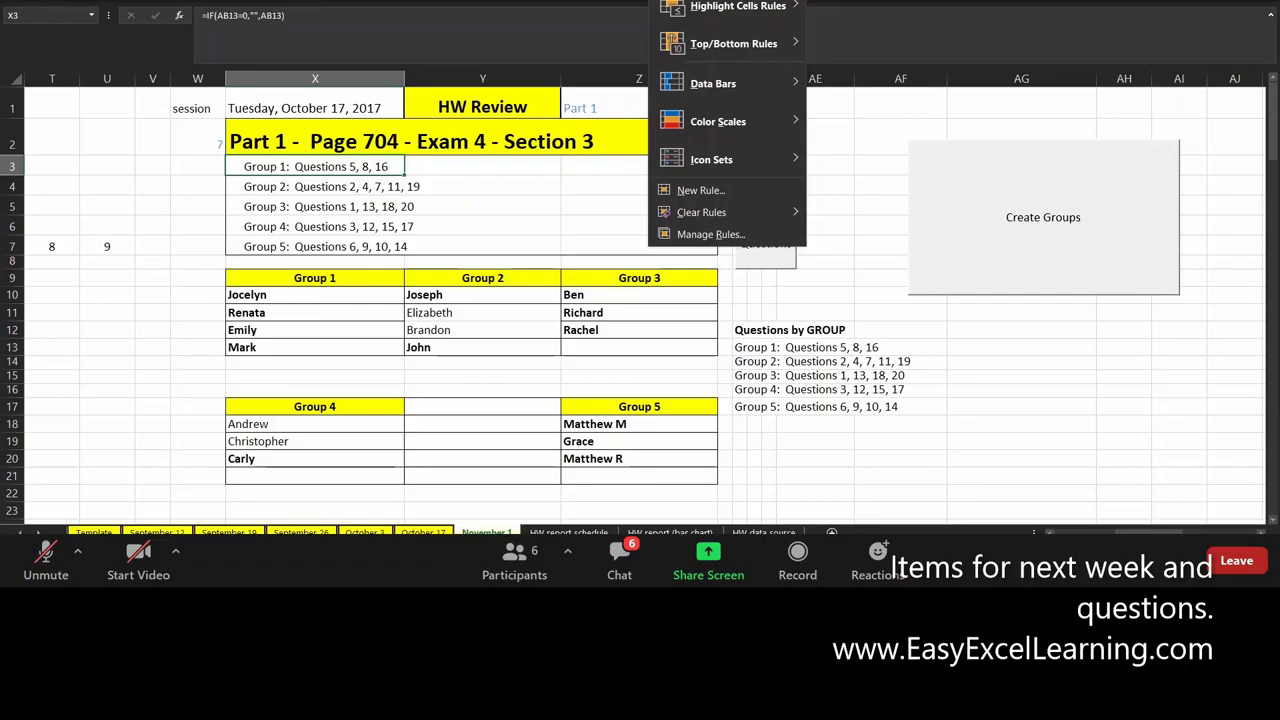
key(Escape)
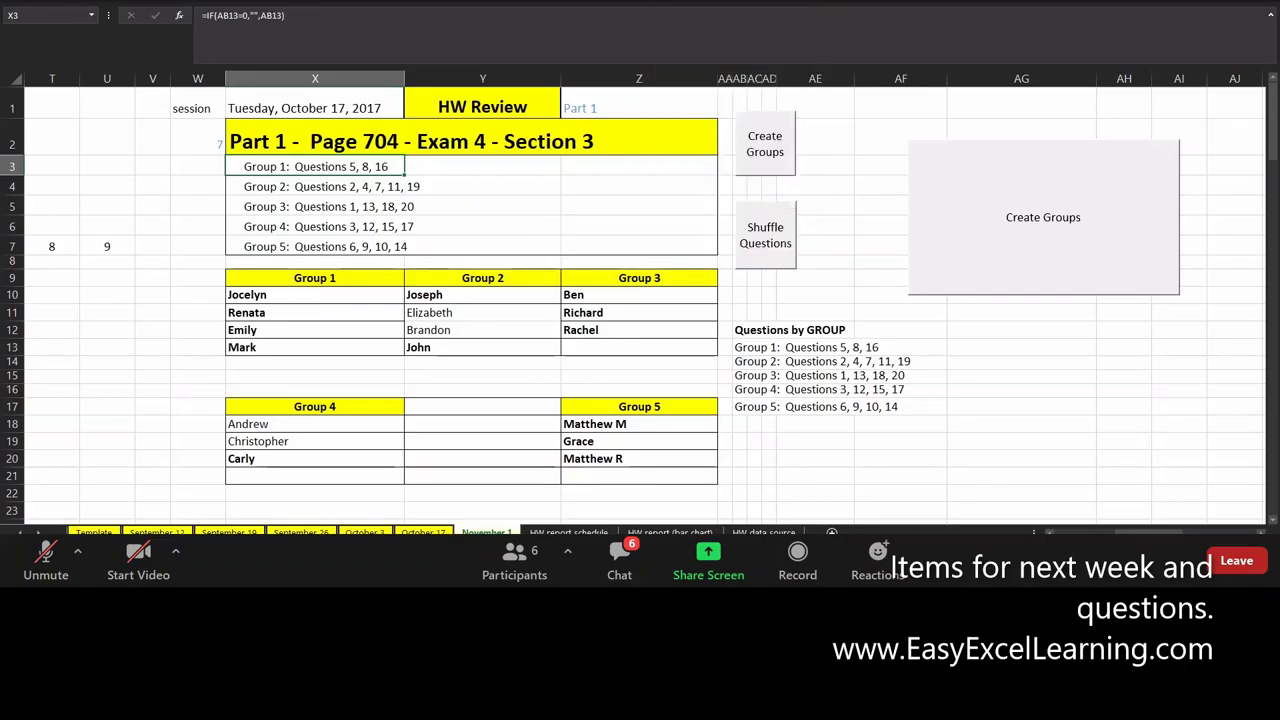